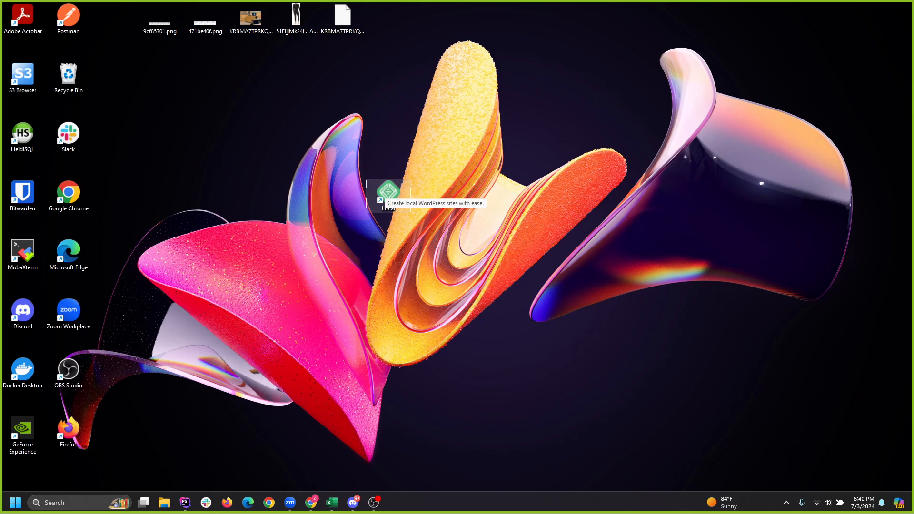
# Launch Local full-screen and start adding a new local site.
pyautogui.doubleClick(389, 193)
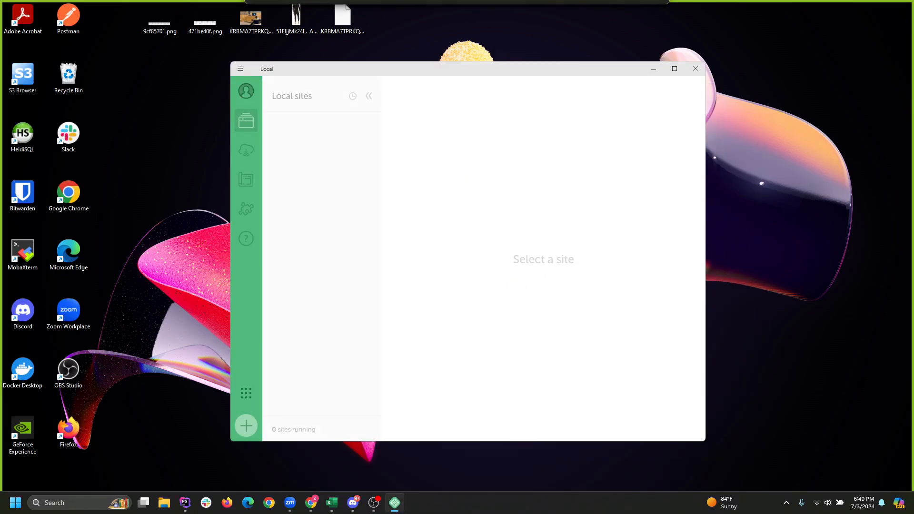
pyautogui.click(674, 69)
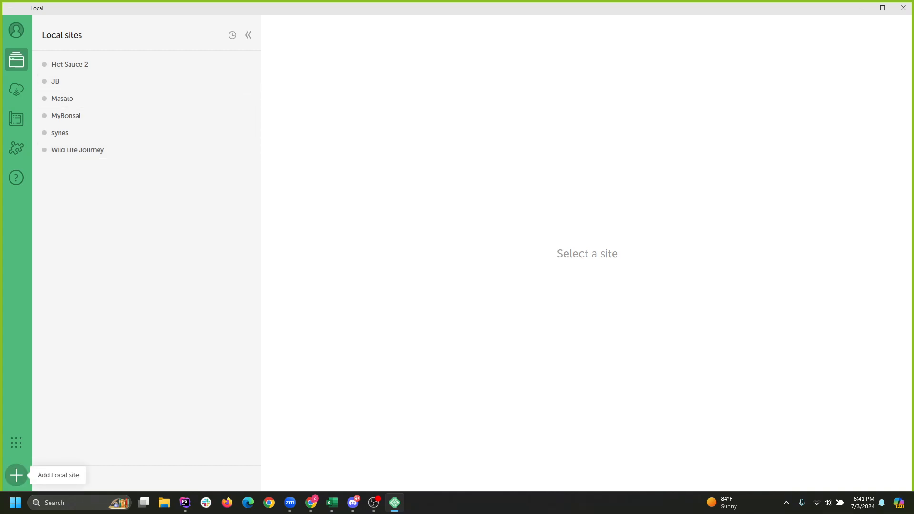
pyautogui.click(17, 475)
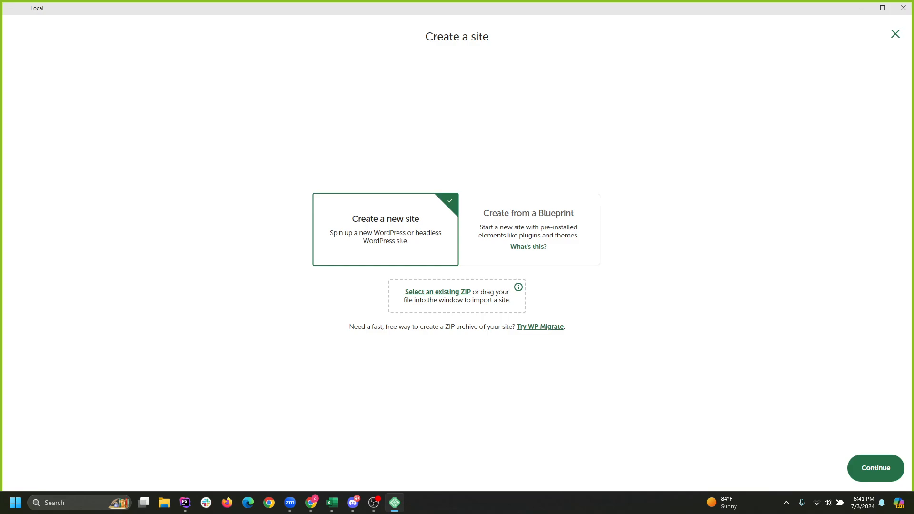
# Continue with 'Create a new site' and restore the Local window to a smaller size.
pyautogui.click(876, 468)
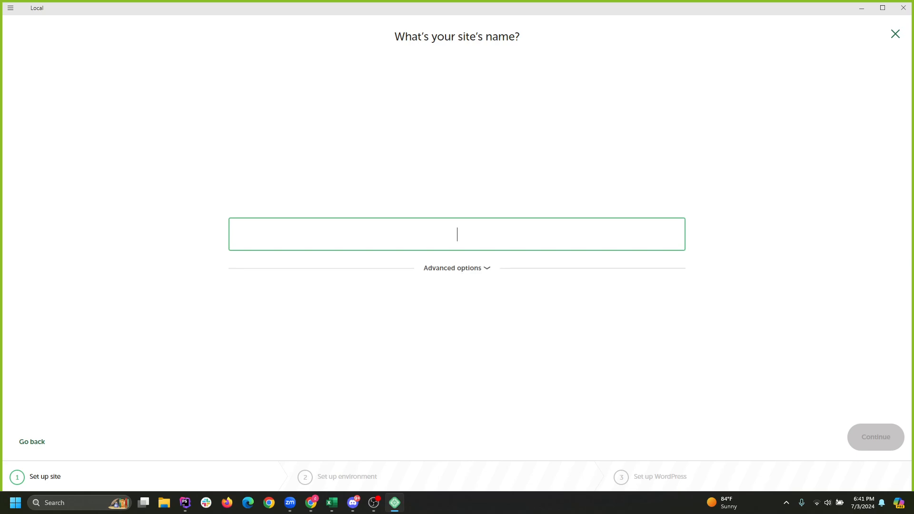
pyautogui.click(883, 8)
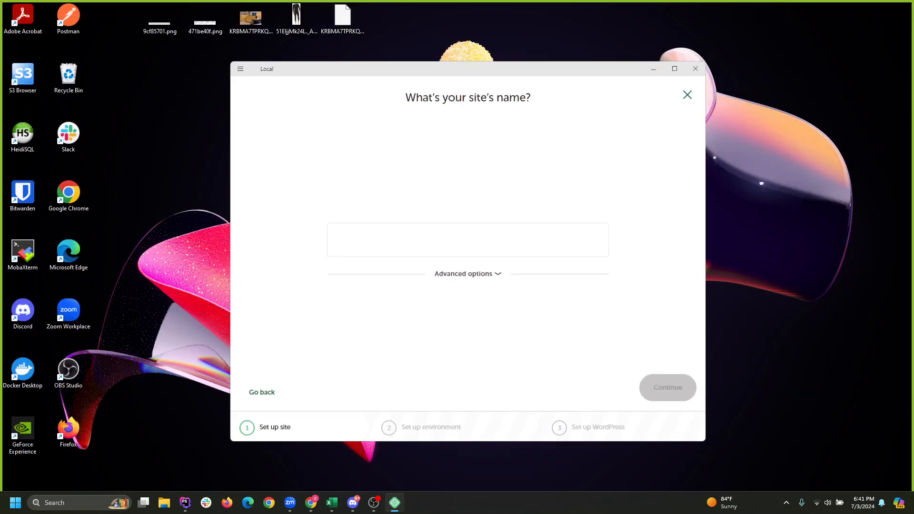
pyautogui.moveTo(311, 503)
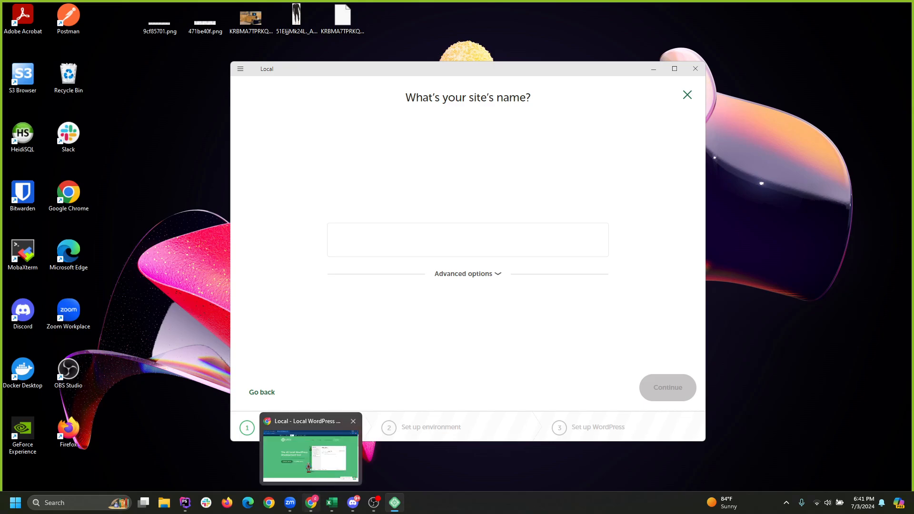
pyautogui.click(311, 456)
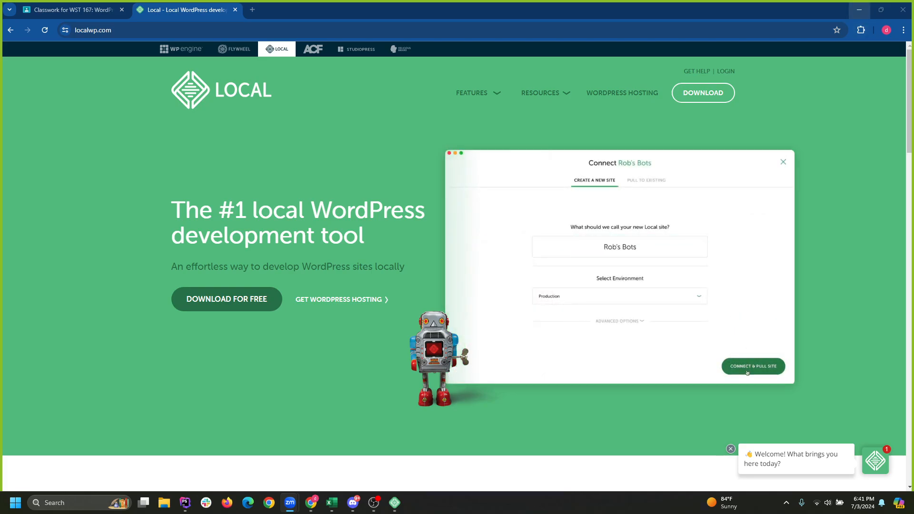
pyautogui.click(860, 10)
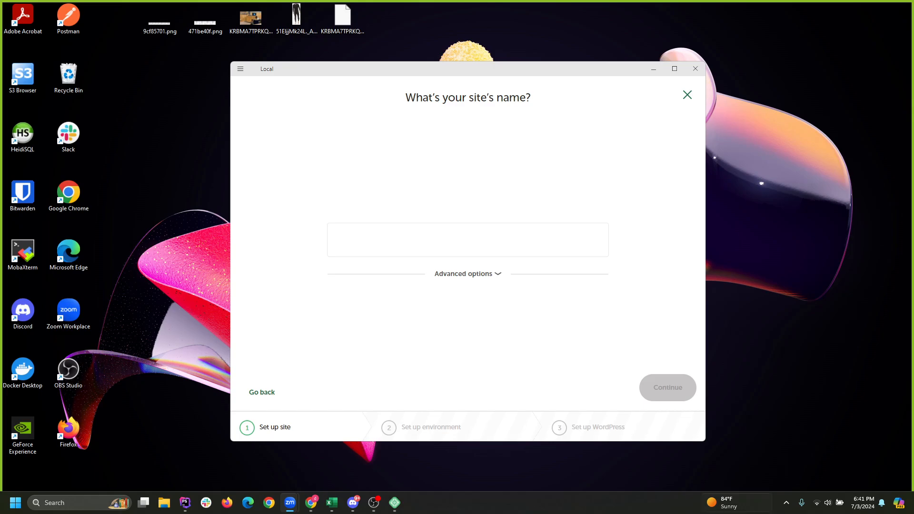
pyautogui.click(374, 502)
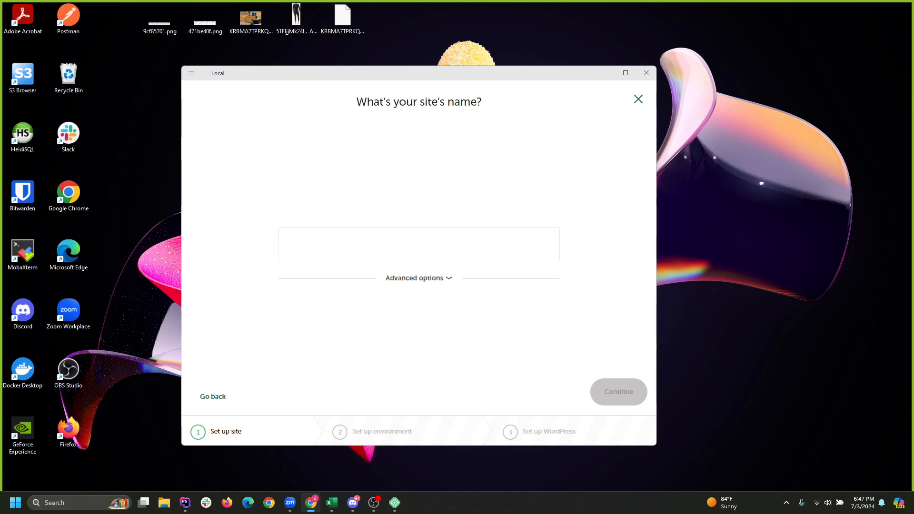
# Replace the GizmoGalaxy name with 'TechWhiz' and continue to the environment step.
pyautogui.click(419, 244)
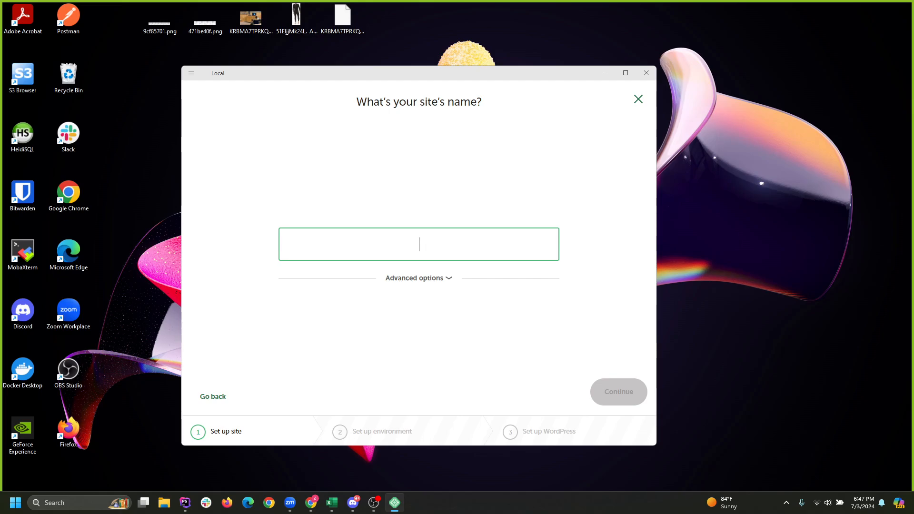
pyautogui.write('G')
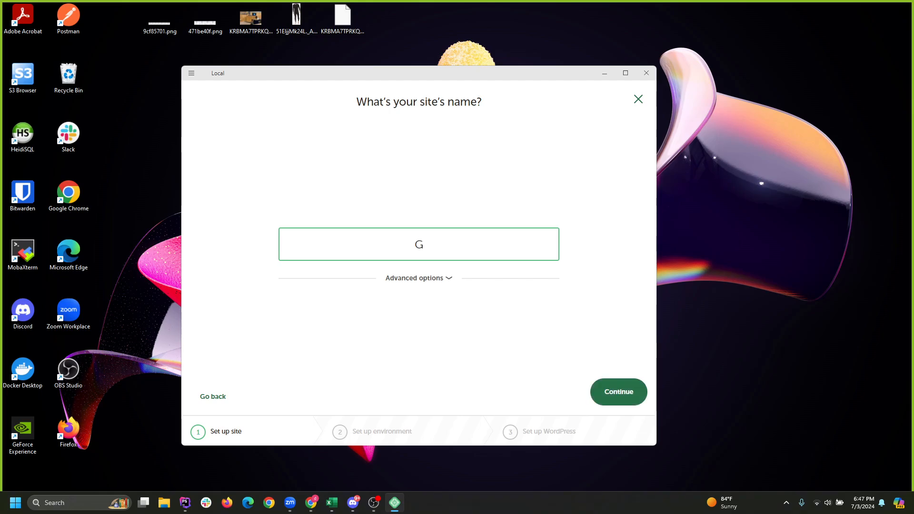
pyautogui.write('izmoGalaxy')
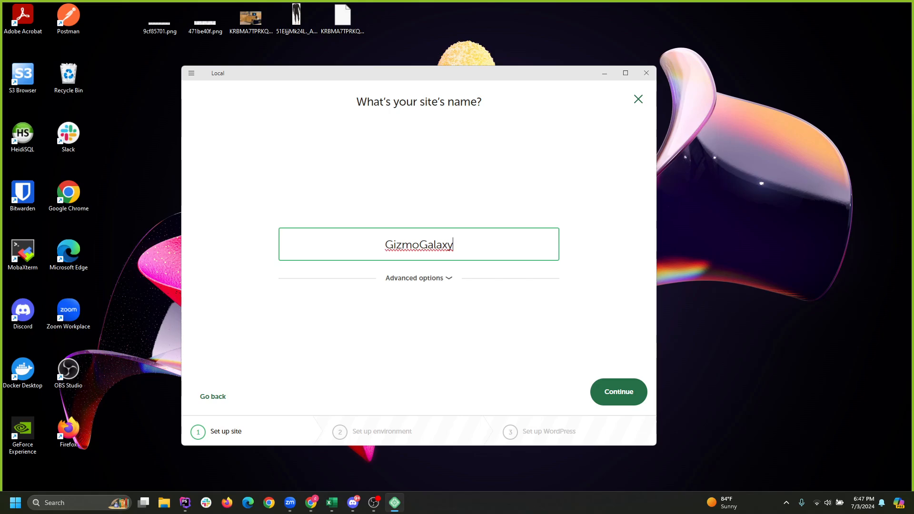
pyautogui.press('BackSpace')
pyautogui.press('BackSpace')
pyautogui.press('BackSpace')
pyautogui.press('BackSpace')
pyautogui.press('BackSpace')
pyautogui.press('BackSpace')
pyautogui.press('BackSpace')
pyautogui.press('BackSpace')
pyautogui.press('BackSpace')
pyautogui.press('BackSpace')
pyautogui.press('BackSpace')
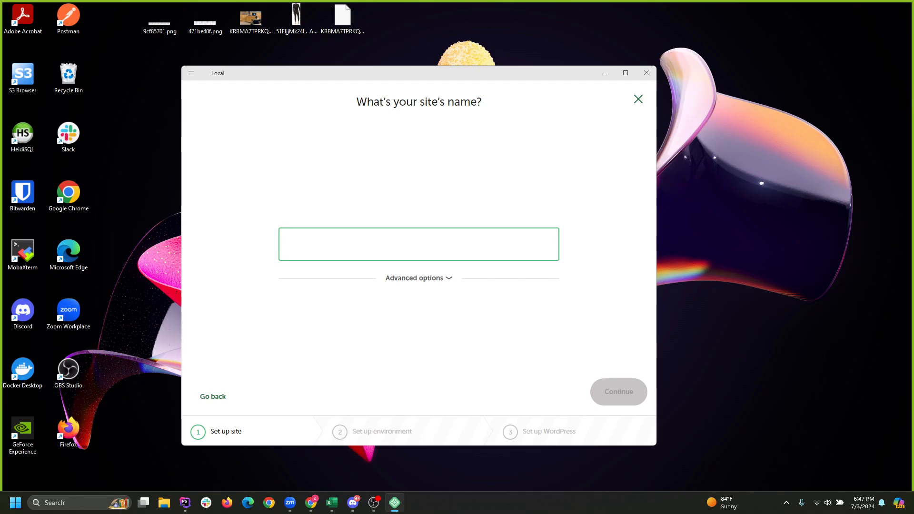
pyautogui.write('TechWhix')
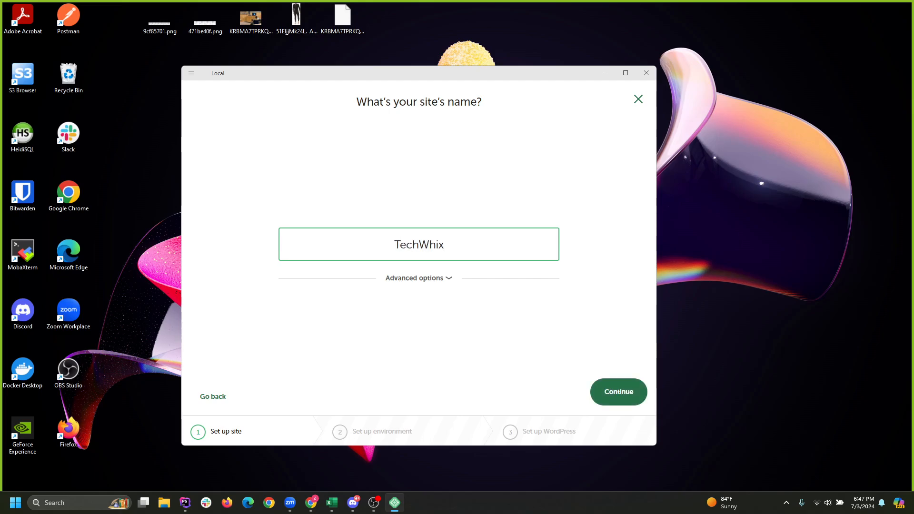
pyautogui.press('BackSpace')
pyautogui.write('z')
pyautogui.press('Return')
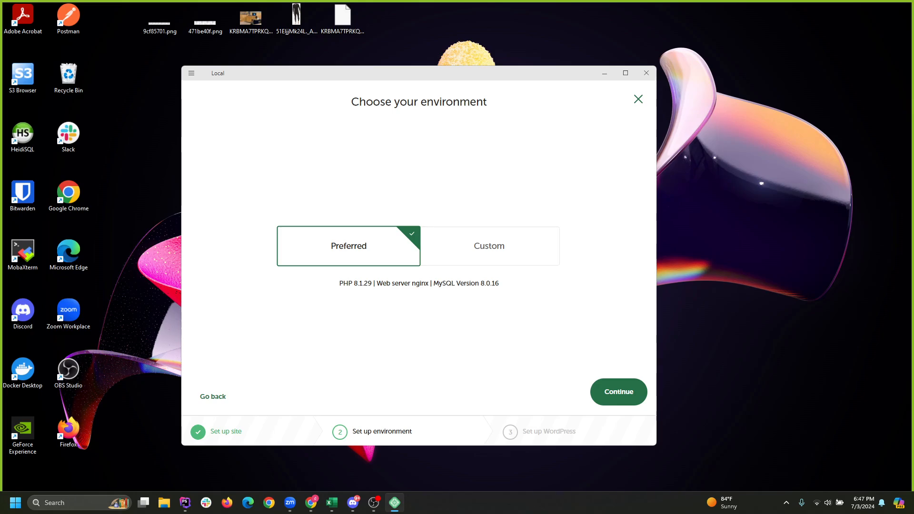
# Try Custom, browse the PHP, web server and database options, then revert to Preferred.
pyautogui.click(489, 246)
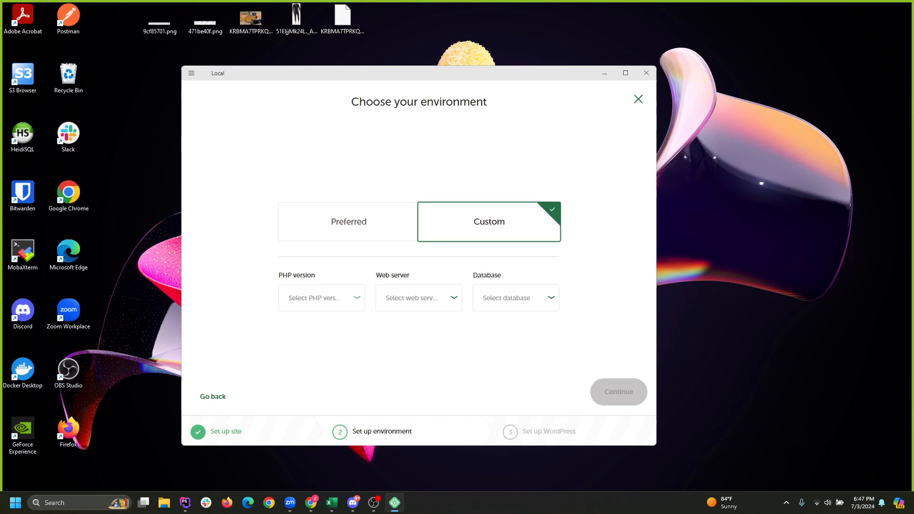
pyautogui.click(321, 298)
pyautogui.click(418, 298)
pyautogui.click(419, 298)
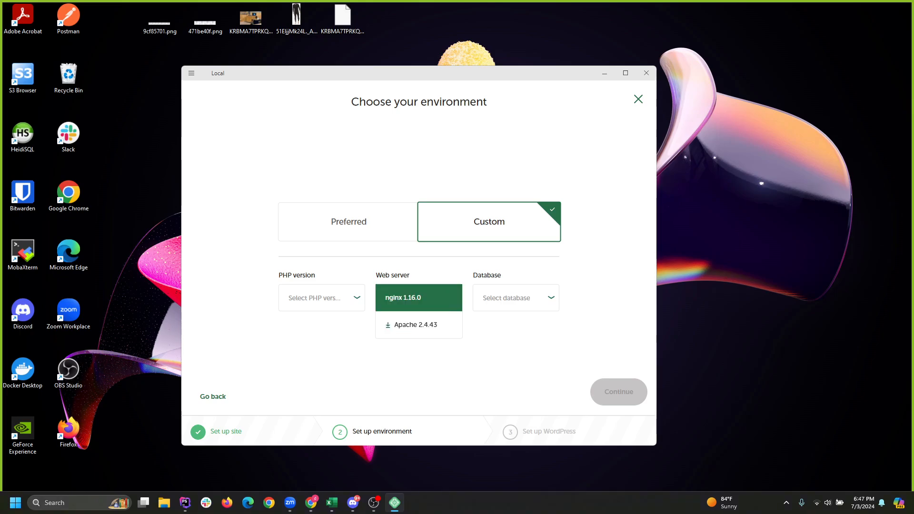
pyautogui.click(516, 298)
pyautogui.click(516, 298)
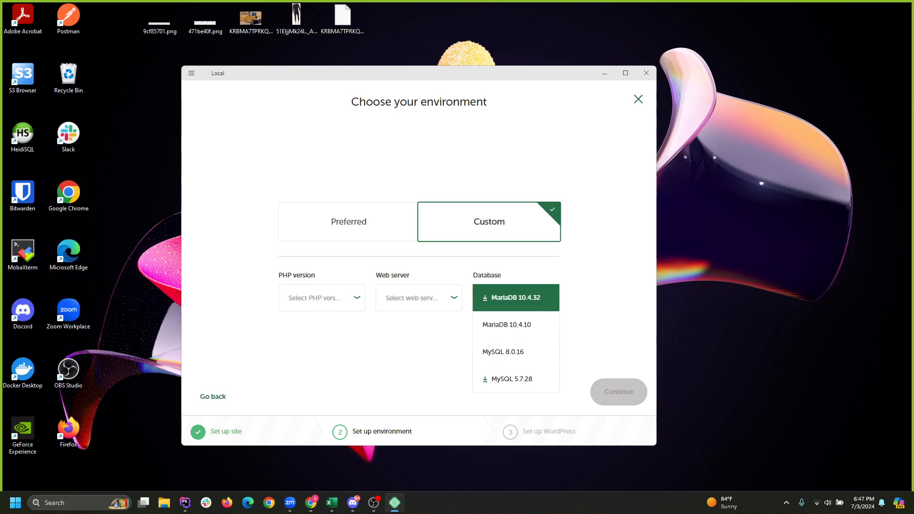
pyautogui.click(598, 296)
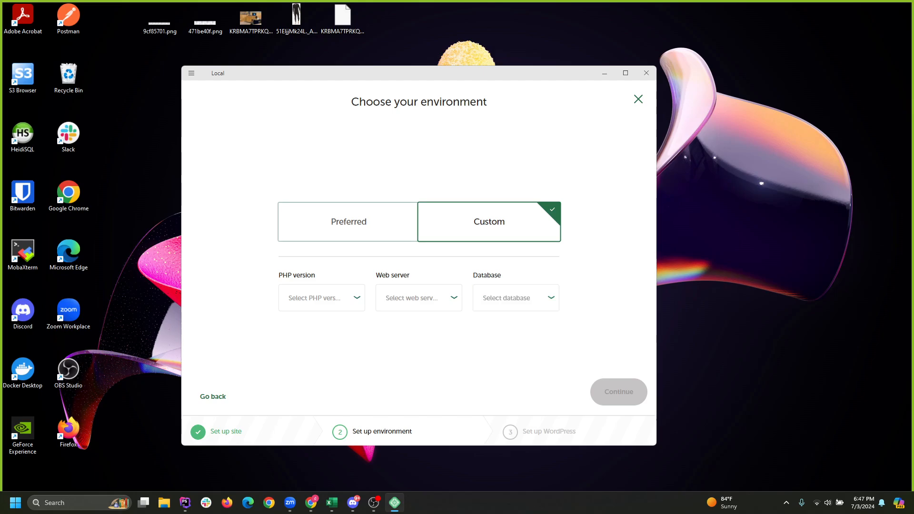
pyautogui.click(349, 222)
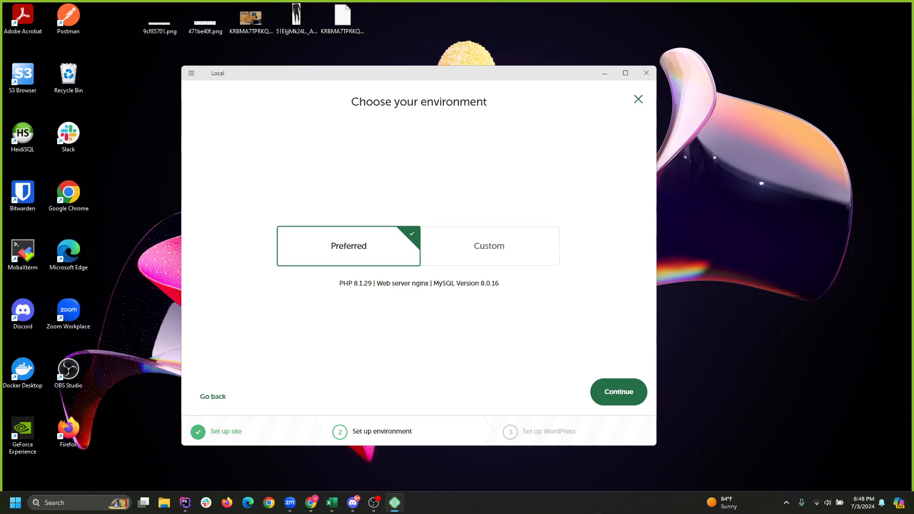
# Choose Custom again and scroll through the available PHP versions.
pyautogui.click(489, 247)
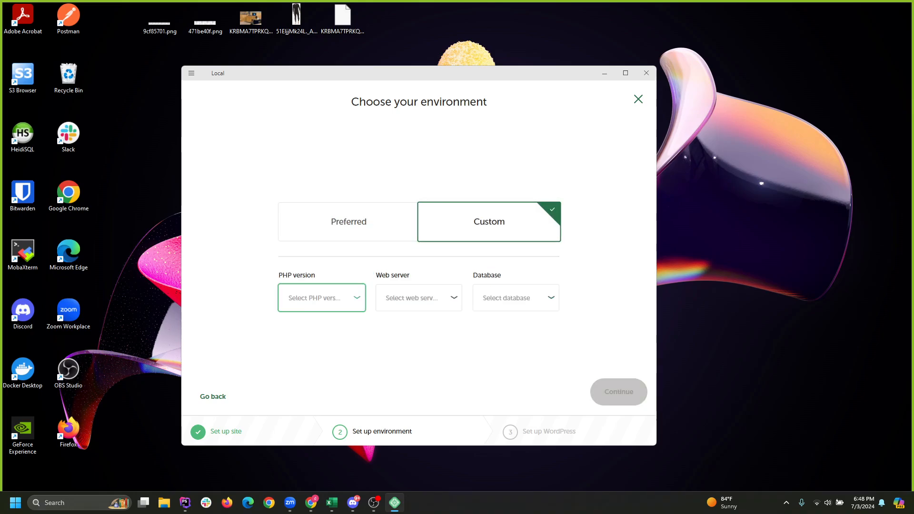
pyautogui.click(322, 298)
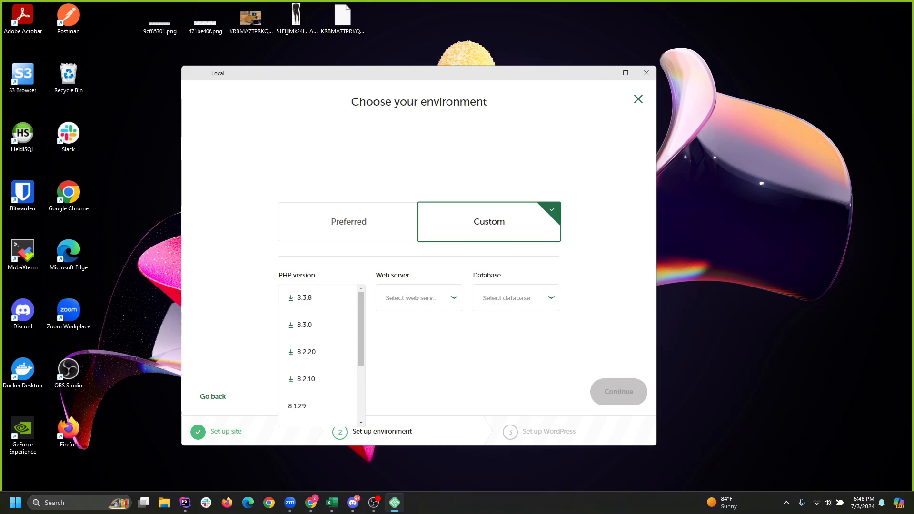
pyautogui.scroll(-2, 315, 352)
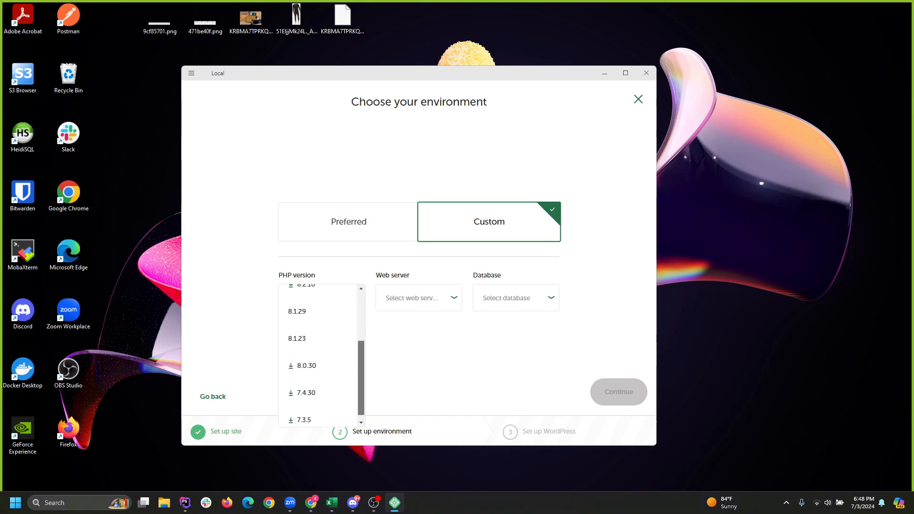
pyautogui.scroll(2, 318, 354)
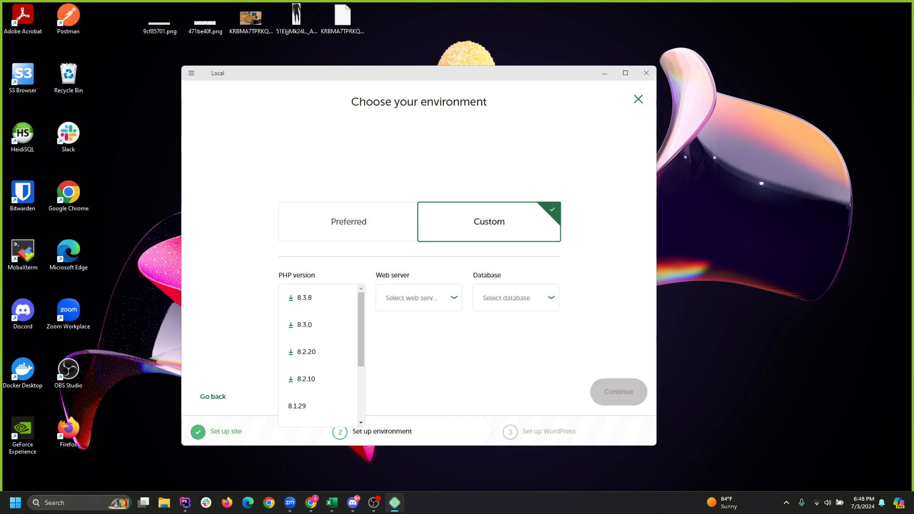
pyautogui.scroll(-2, 318, 355)
pyautogui.scroll(2, 318, 355)
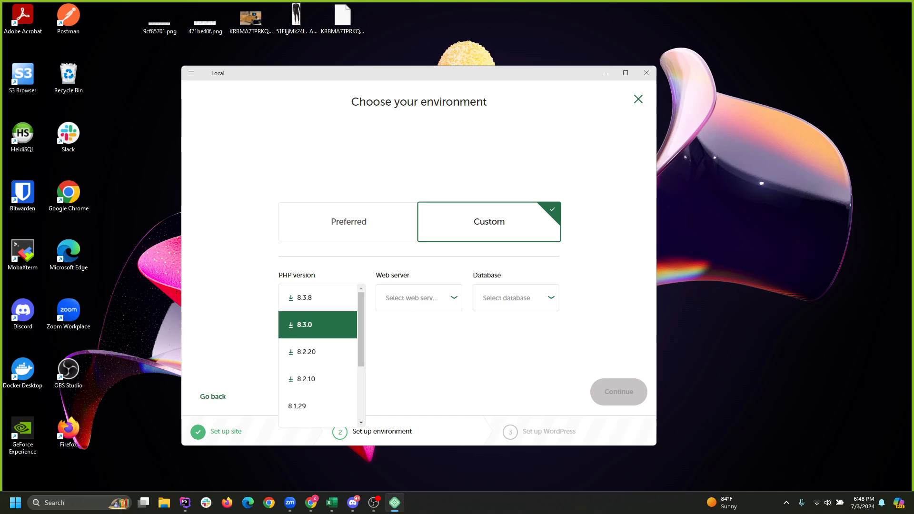
pyautogui.scroll(-1, 315, 325)
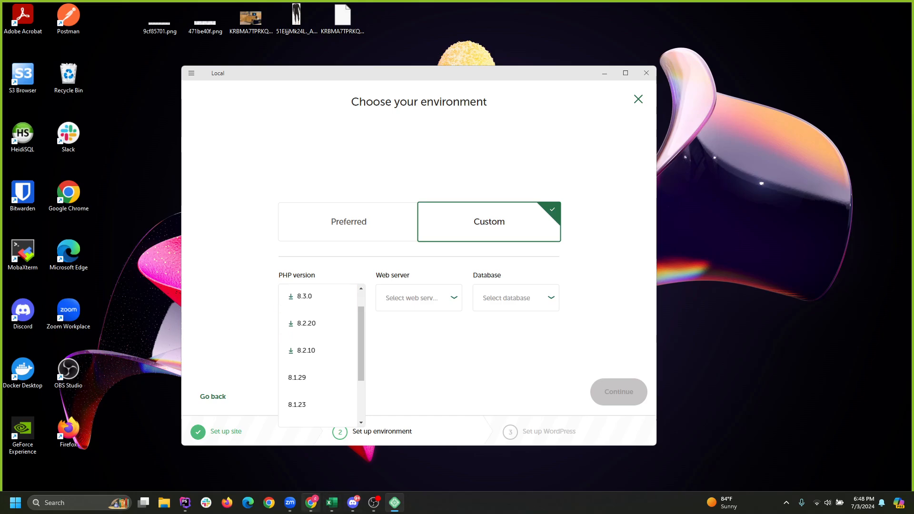
pyautogui.click(311, 503)
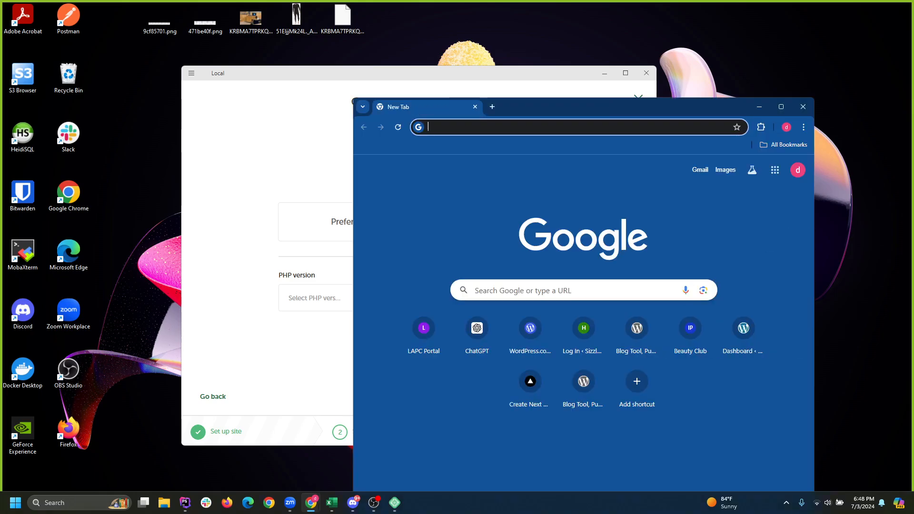
# Search for php and review php.net's current releases 8.3.8, 8.2.20 and 8.1.29.
pyautogui.write('php')
pyautogui.press('Return')
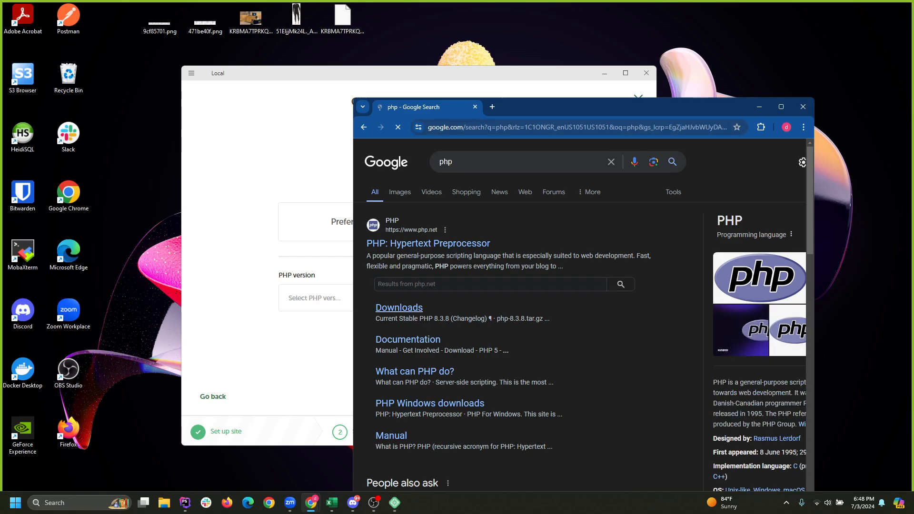
pyautogui.click(429, 243)
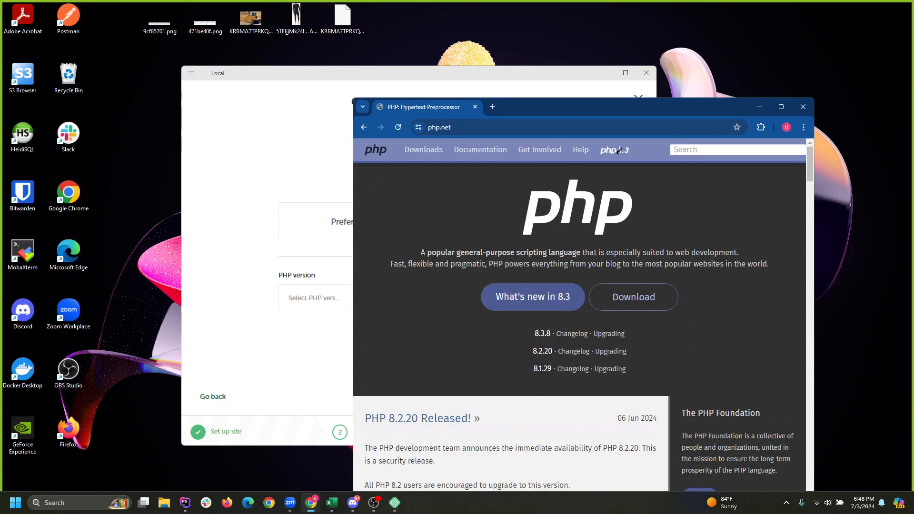
pyautogui.click(780, 106)
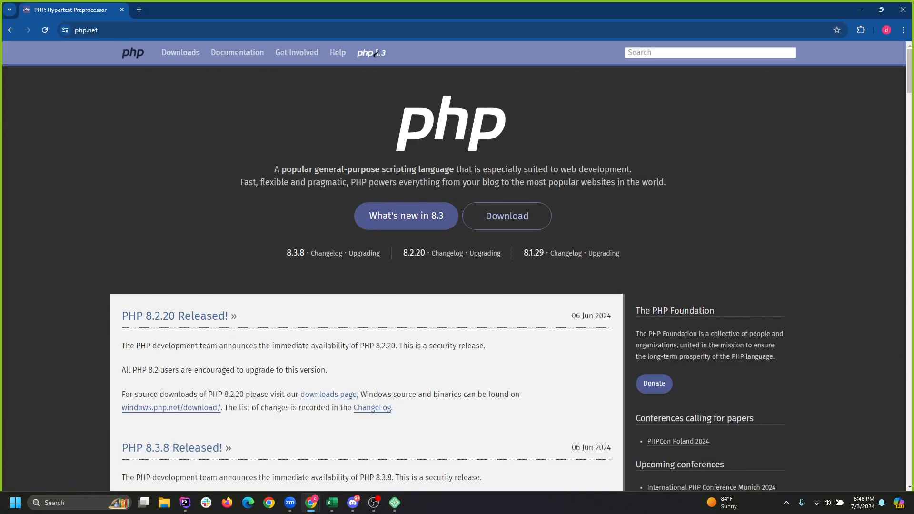
pyautogui.scroll(-4, 375, 54)
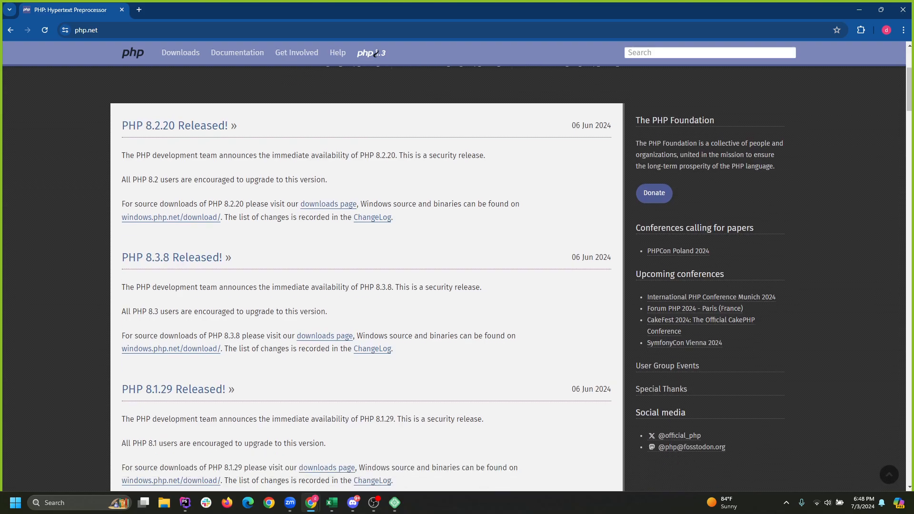
pyautogui.scroll(-3, 375, 54)
pyautogui.scroll(7, 376, 53)
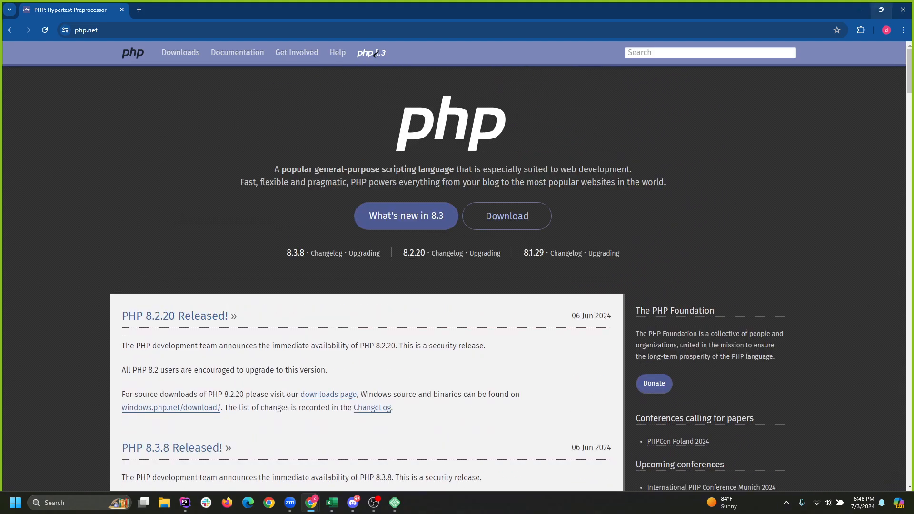
pyautogui.click(859, 10)
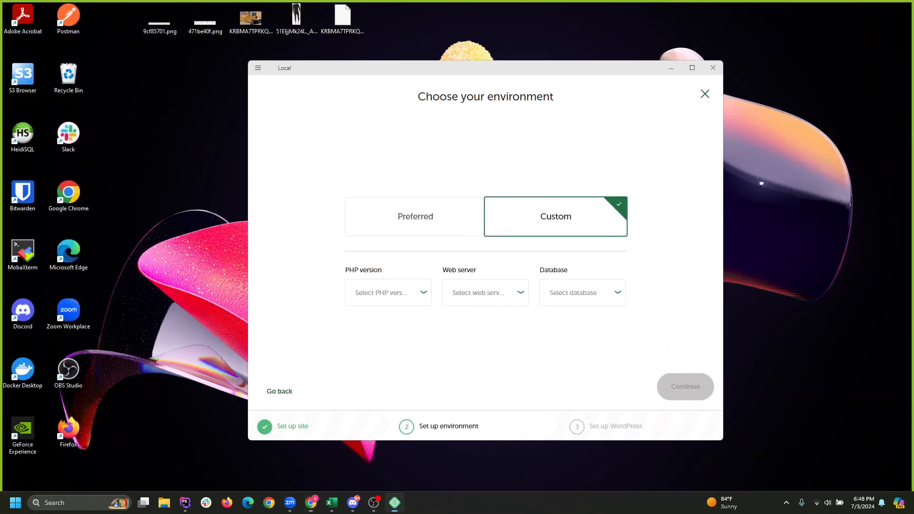
# Set the custom environment's PHP version to 8.1.29.
pyautogui.moveTo(486, 67)
pyautogui.mouseDown()
pyautogui.moveTo(537, 69)
pyautogui.moveTo(489, 77)
pyautogui.mouseUp()
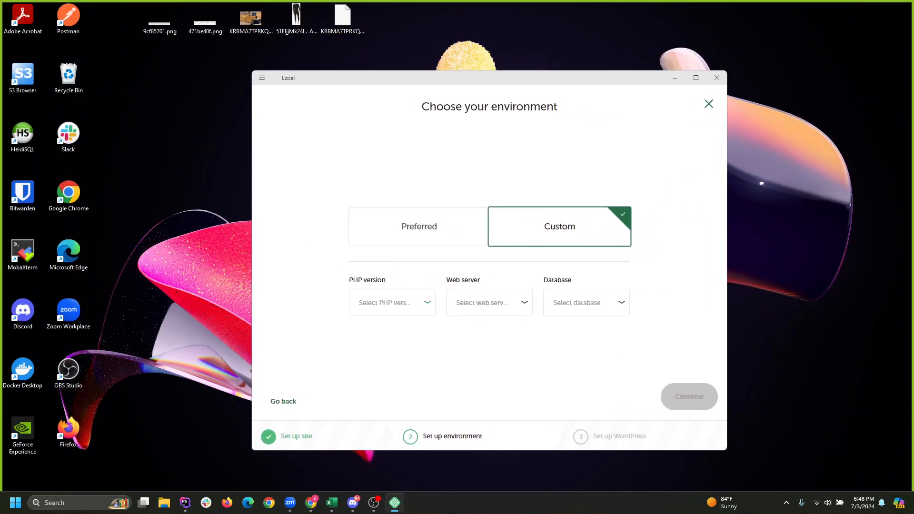
pyautogui.click(392, 303)
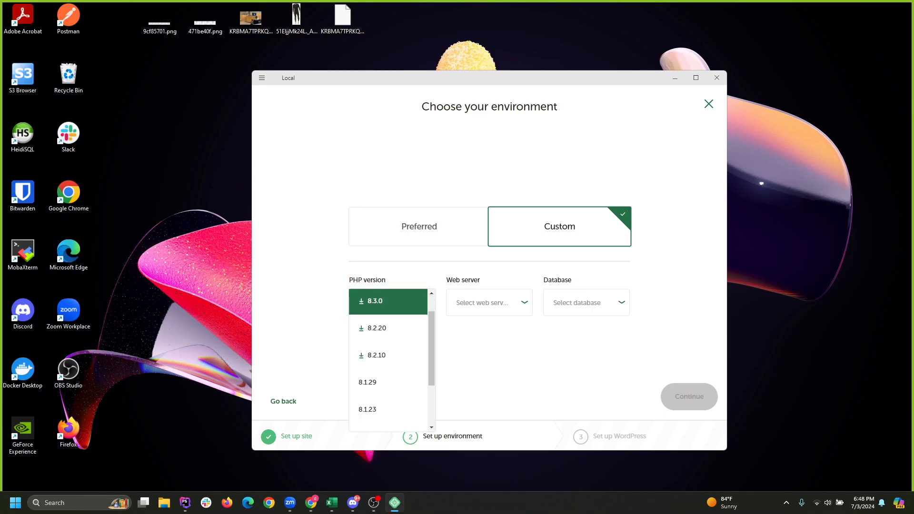
pyautogui.click(388, 302)
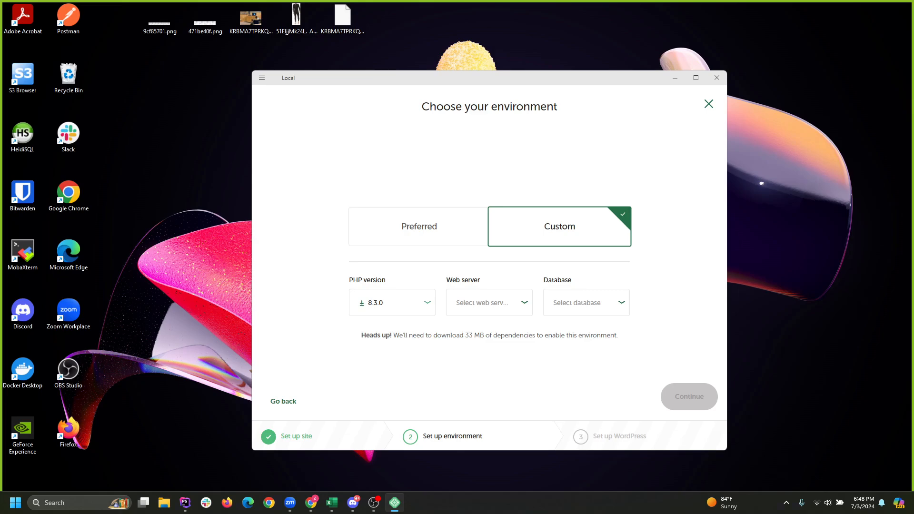
pyautogui.click(390, 303)
pyautogui.click(388, 382)
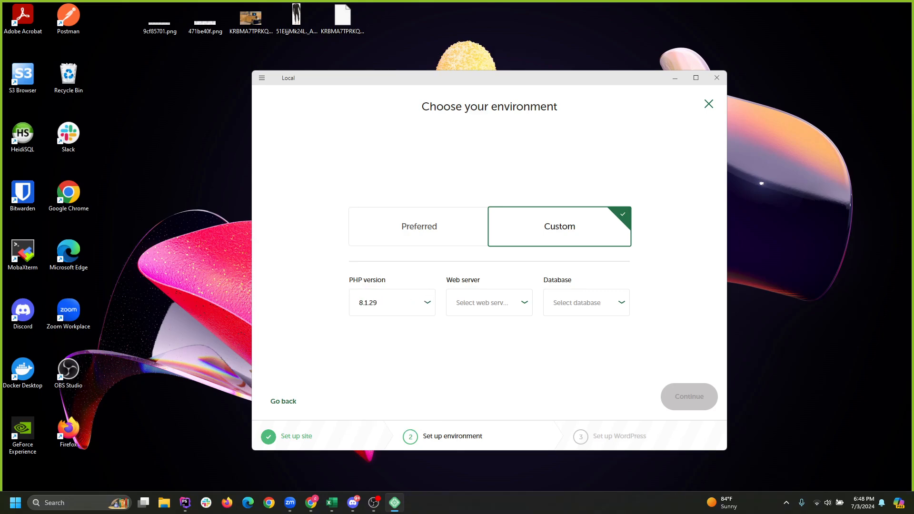
pyautogui.click(388, 302)
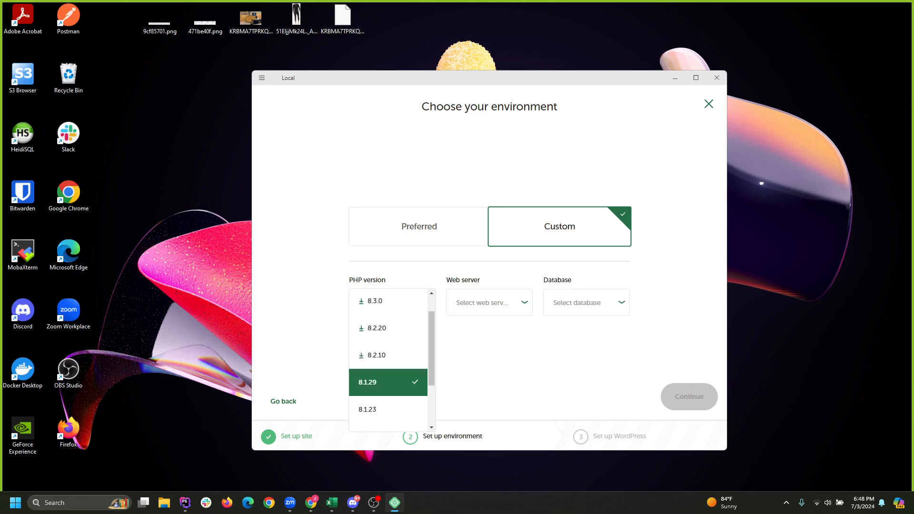
pyautogui.click(388, 382)
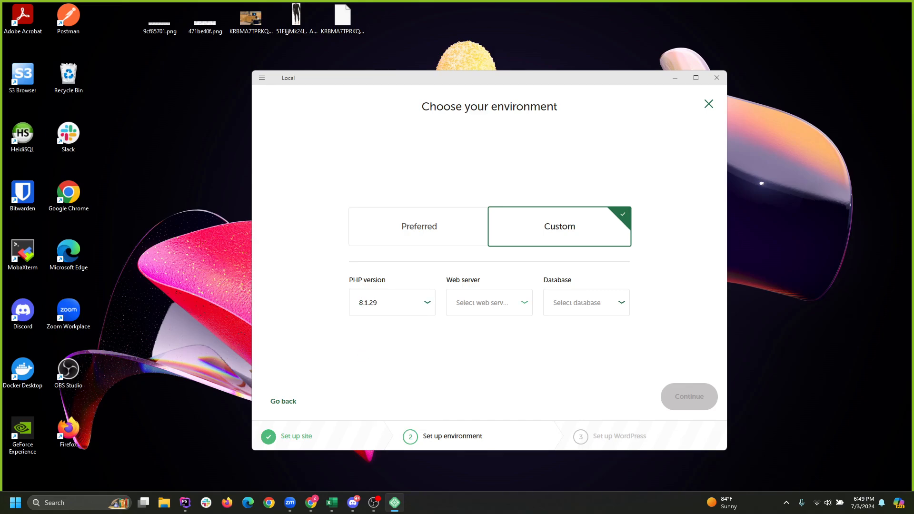
# Keep nginx 1.16.0 as web server, choose MariaDB 10.4.10, and continue.
pyautogui.click(488, 303)
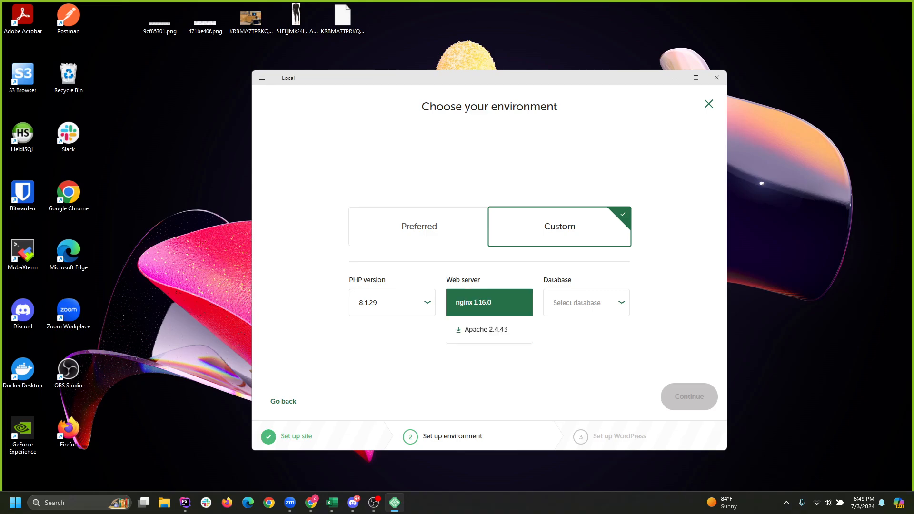
pyautogui.click(486, 330)
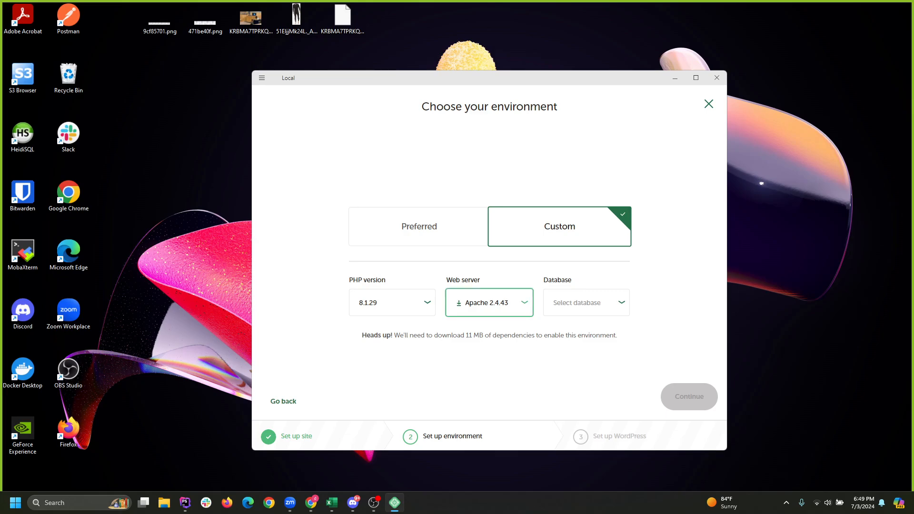
pyautogui.click(489, 302)
pyautogui.click(489, 302)
pyautogui.click(586, 302)
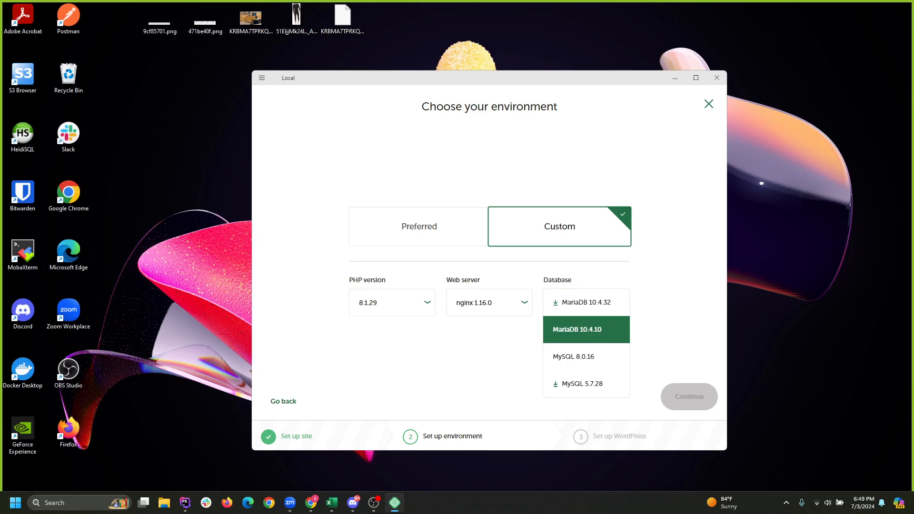
pyautogui.click(577, 330)
pyautogui.click(586, 302)
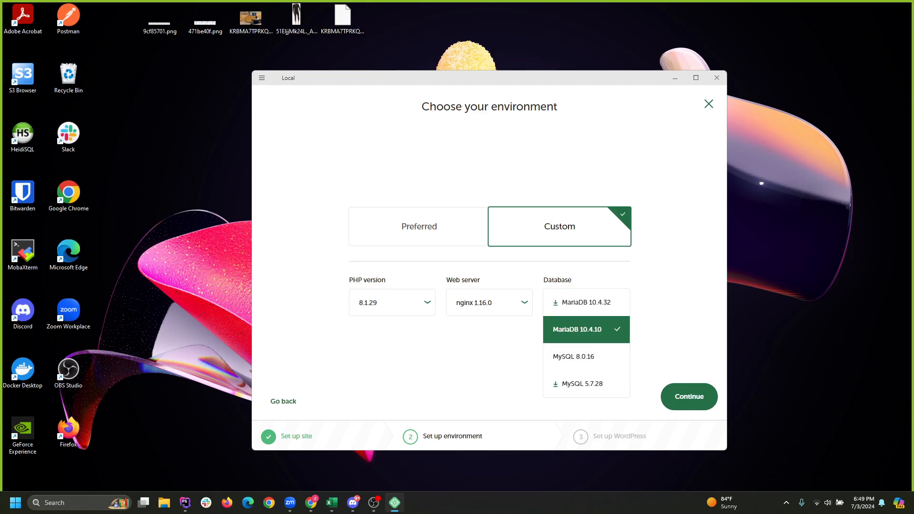
pyautogui.click(586, 330)
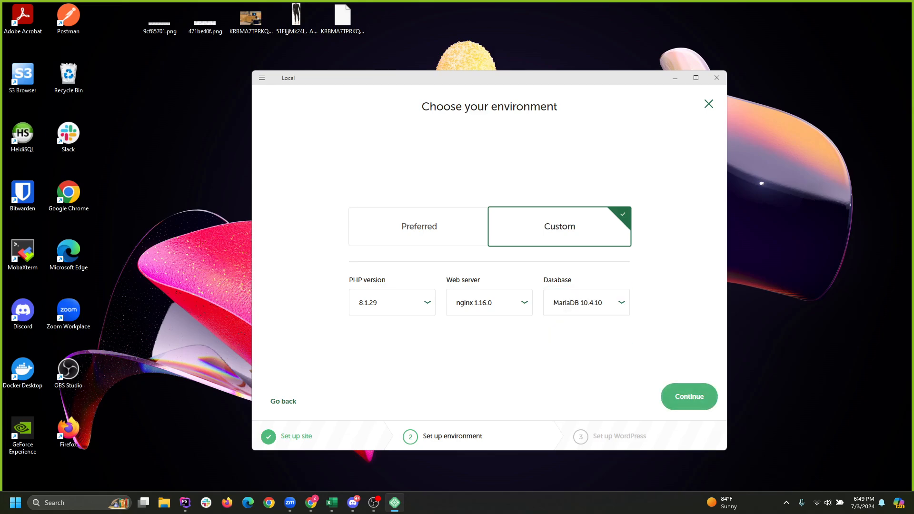
pyautogui.click(689, 397)
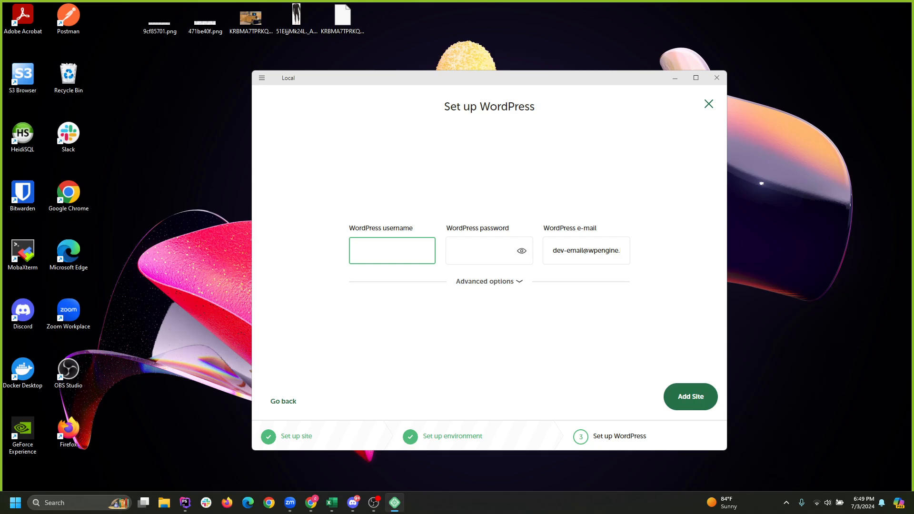
# Enter the WordPress admin username and password.
pyautogui.write('David')
pyautogui.press('Tab')
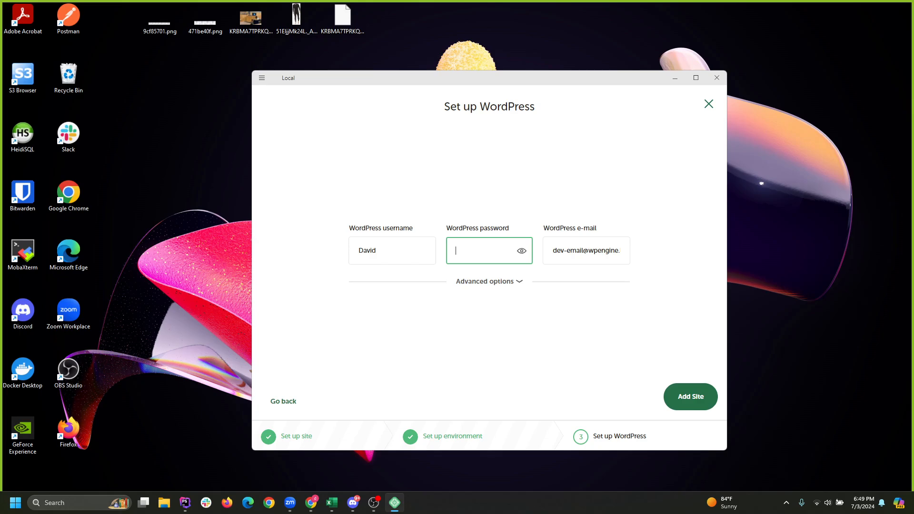
pyautogui.write('password')
pyautogui.press('Tab')
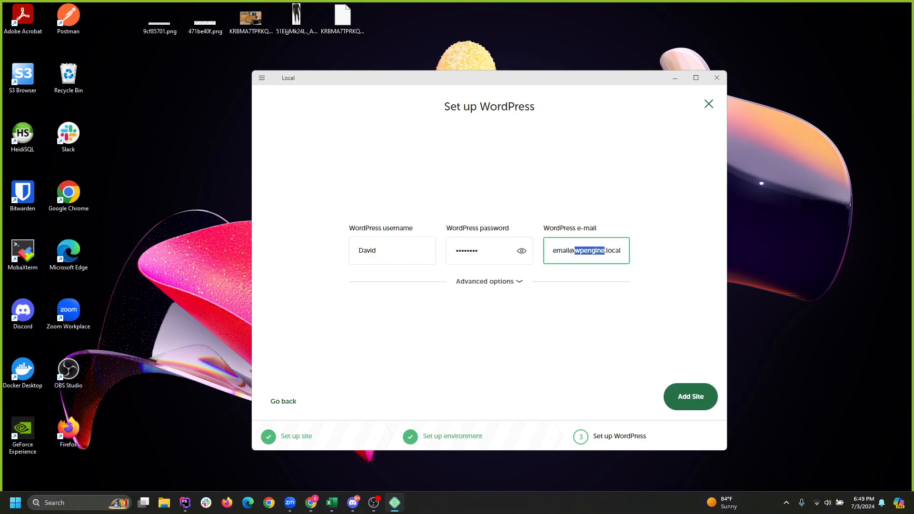
# Keep the default admin e-mail and add the TechWhiz site.
pyautogui.moveTo(610, 251); pyautogui.dragTo(567, 250)
pyautogui.hotkey('ctrl', 'a')
pyautogui.moveTo(476, 78); pyautogui.dragTo(446, 70)
pyautogui.doubleClick(542, 242)
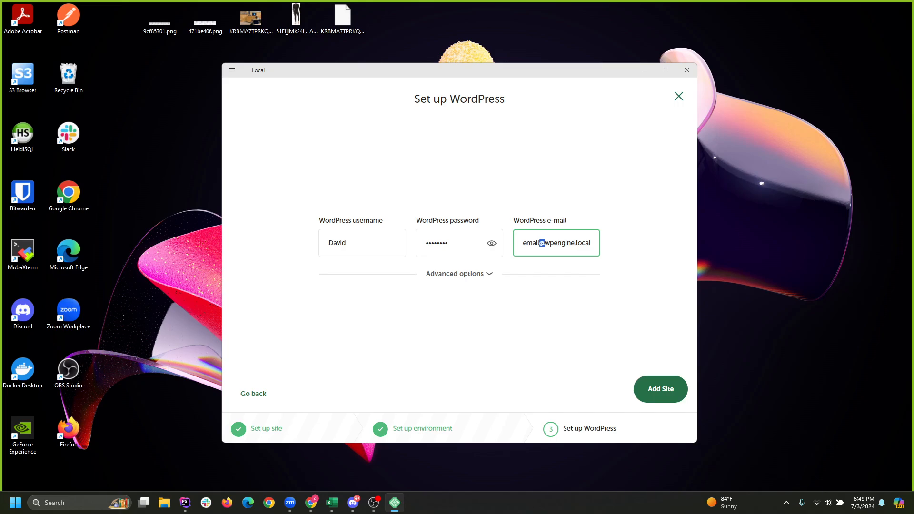
pyautogui.click(491, 243)
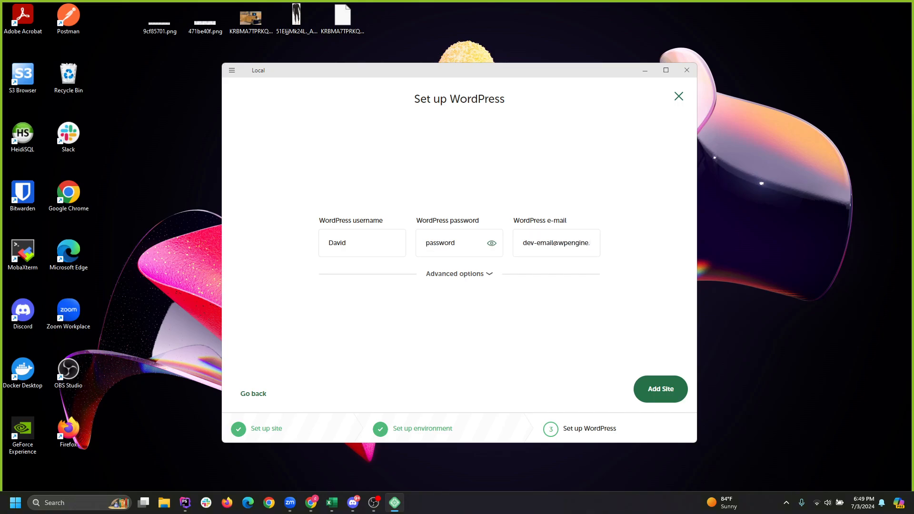
pyautogui.click(492, 243)
pyautogui.tripleClick(546, 243)
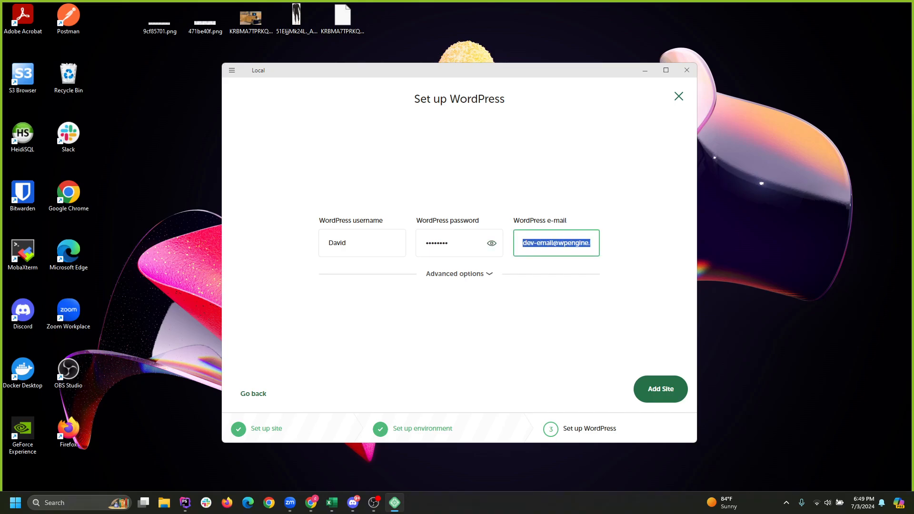
pyautogui.click(549, 243)
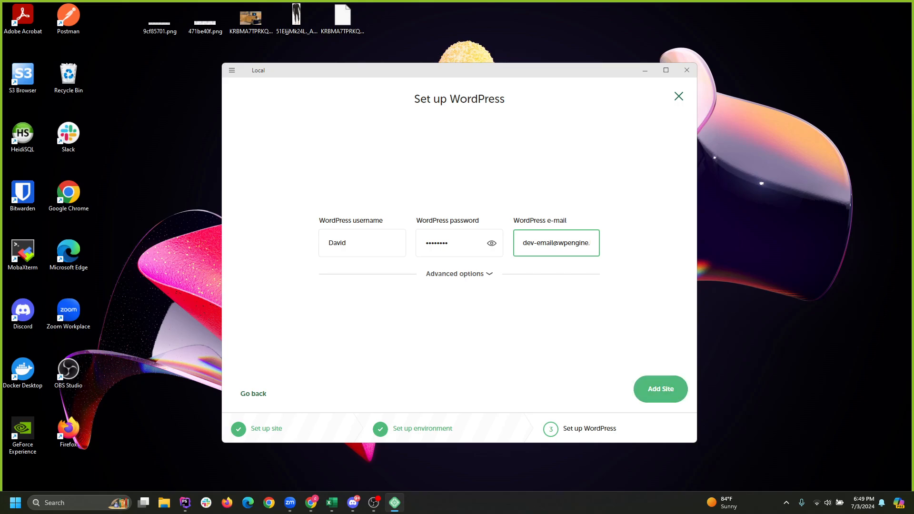
pyautogui.click(661, 389)
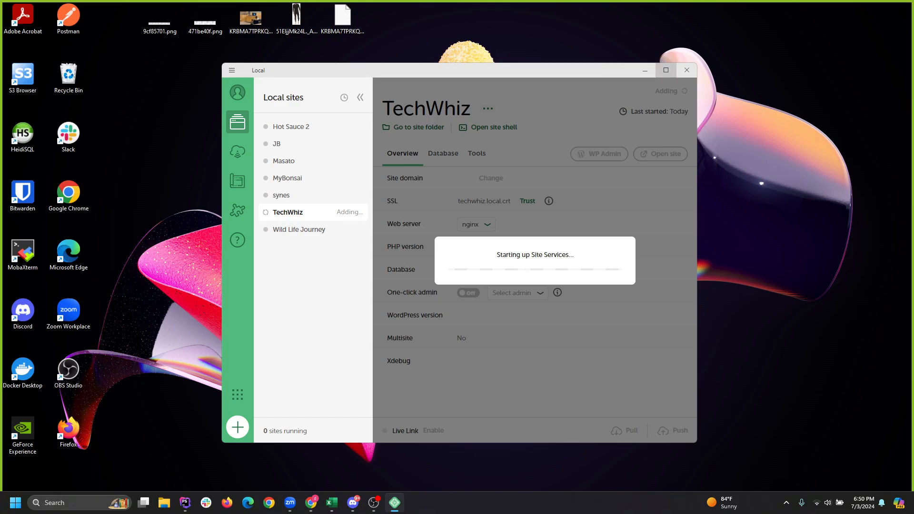
# Move Local aside while TechWhiz installs with WordPress 6.5.5, PHP 8.1.29 and MariaDB 10.4.10.
pyautogui.click(373, 503)
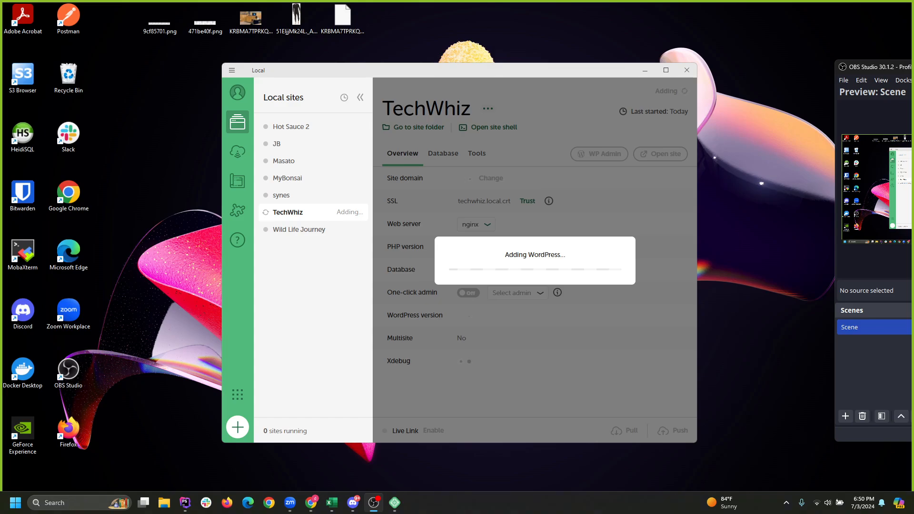
pyautogui.moveTo(357, 70); pyautogui.dragTo(300, 83)
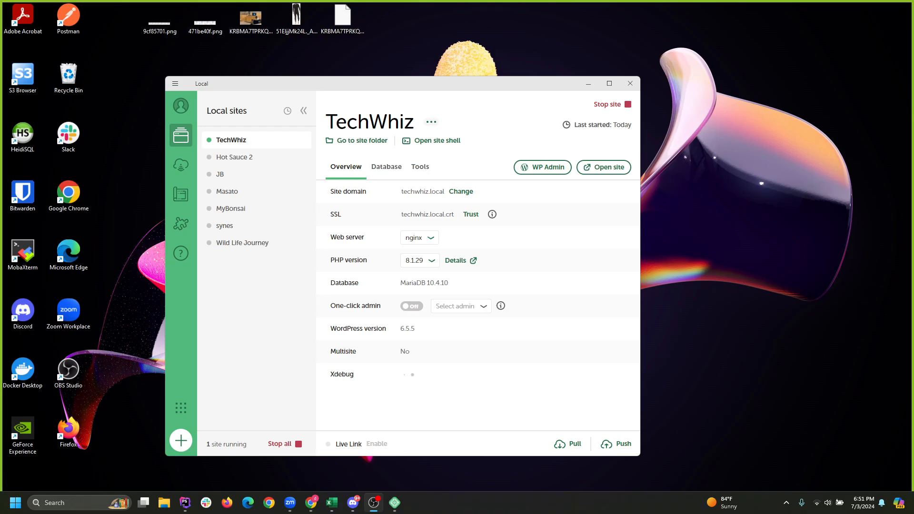
# Maximize Local, enable one-click admin, and open TechWhiz's WP Admin.
pyautogui.click(609, 84)
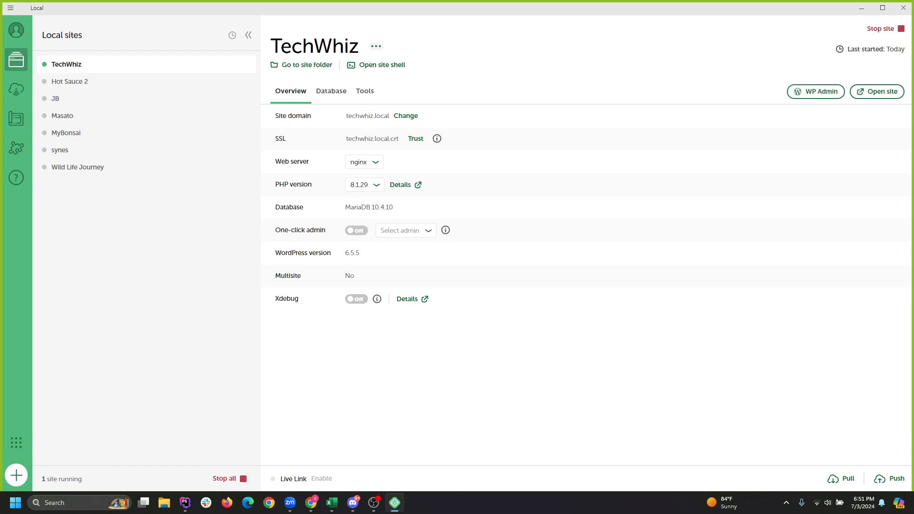
pyautogui.click(357, 230)
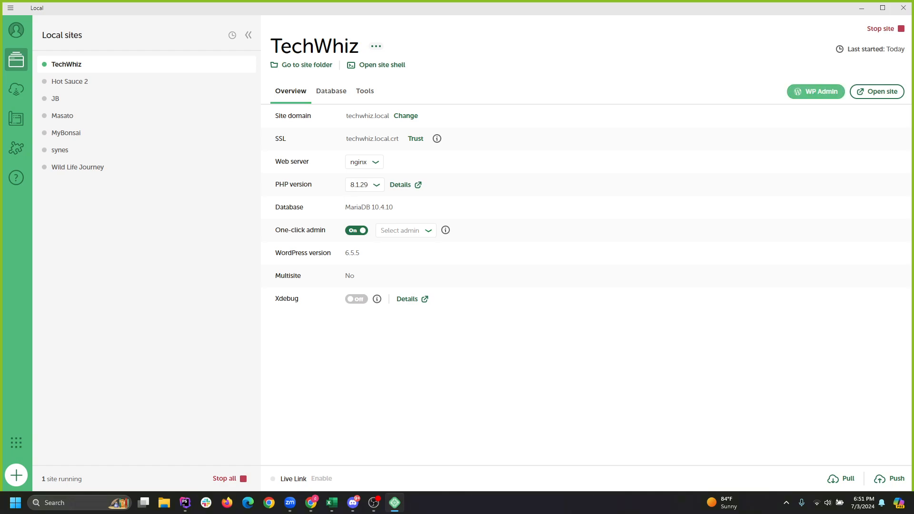
pyautogui.click(816, 91)
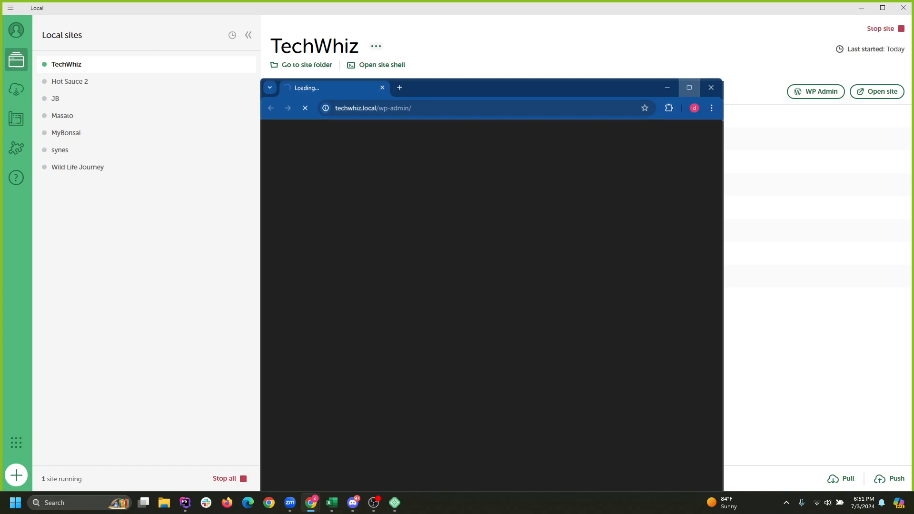
# Quit Docker Desktop and reload techwhiz.local/wp-admin/, which still returns ERR_EMPTY_RESPONSE.
pyautogui.click(690, 88)
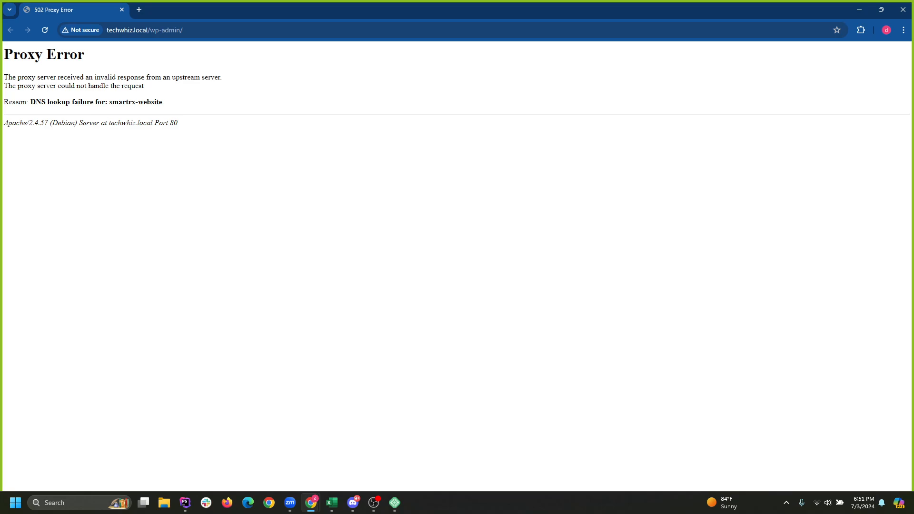
pyautogui.click(787, 503)
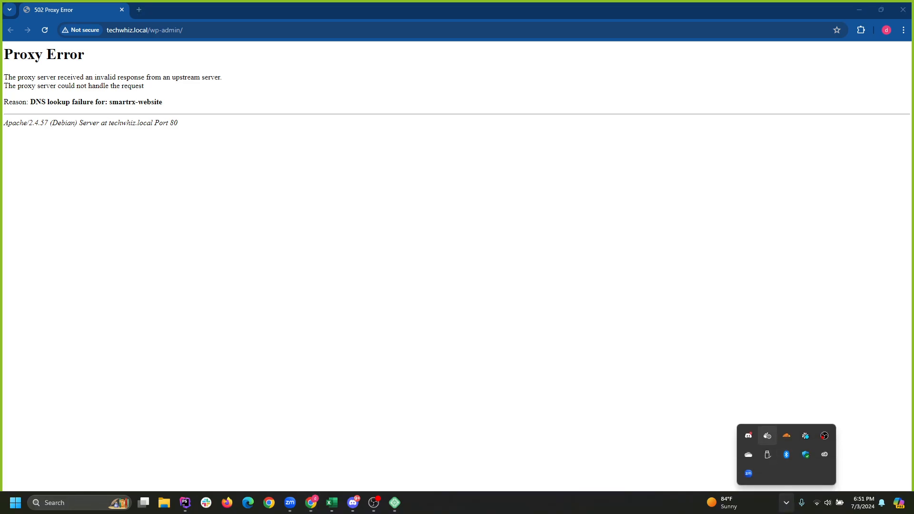
pyautogui.rightClick(767, 436)
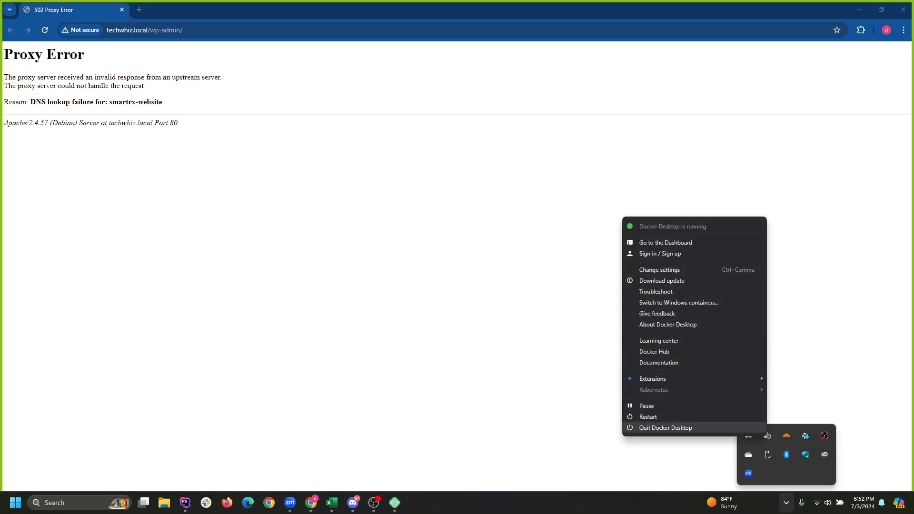
pyautogui.click(666, 427)
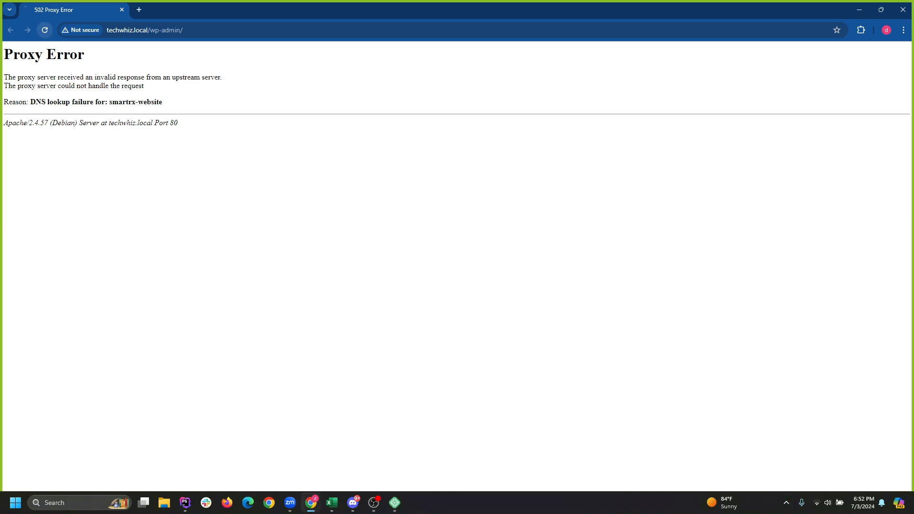
pyautogui.click(44, 30)
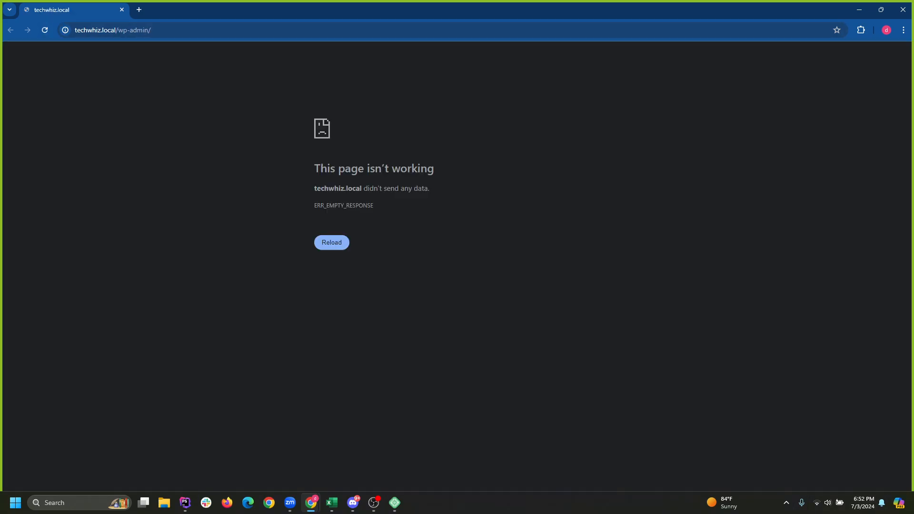
pyautogui.click(45, 30)
# Focus the Username field on the TechWhiz login page and dismiss the suggestions list.
pyautogui.click(787, 503)
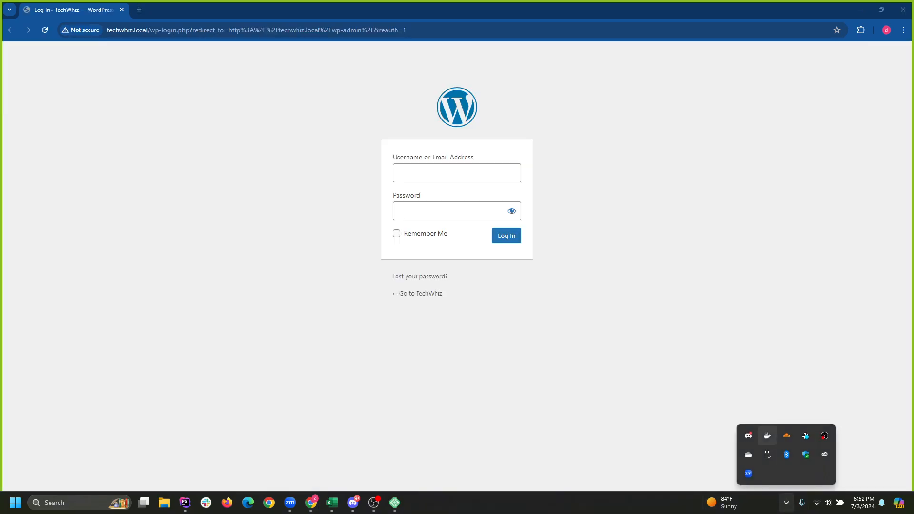
pyautogui.click(449, 173)
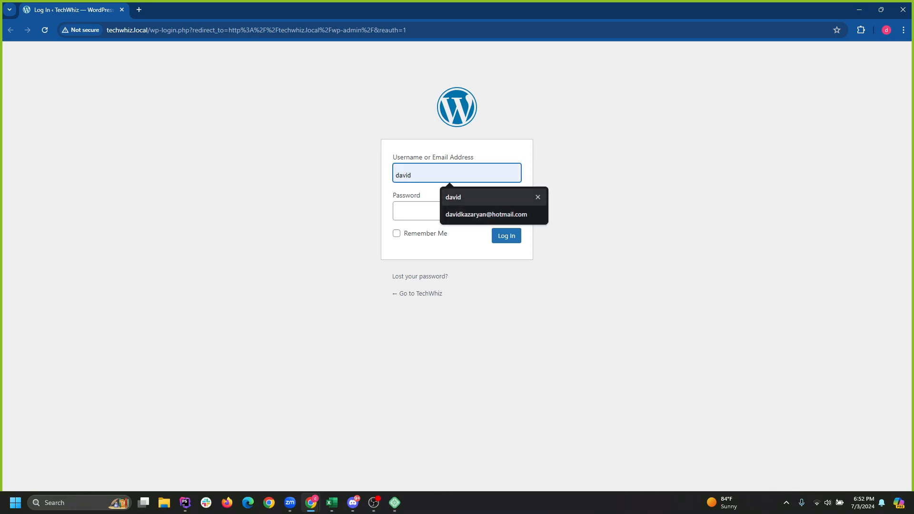
pyautogui.click(786, 503)
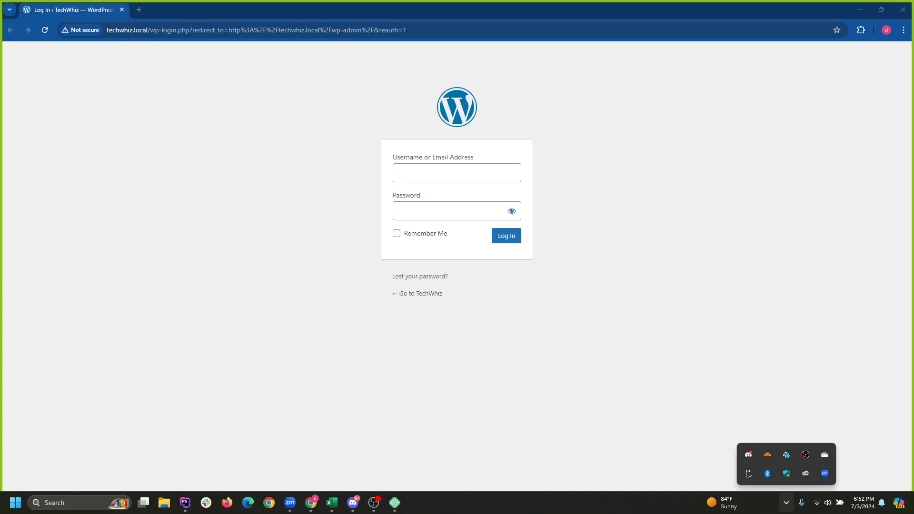
pyautogui.click(450, 173)
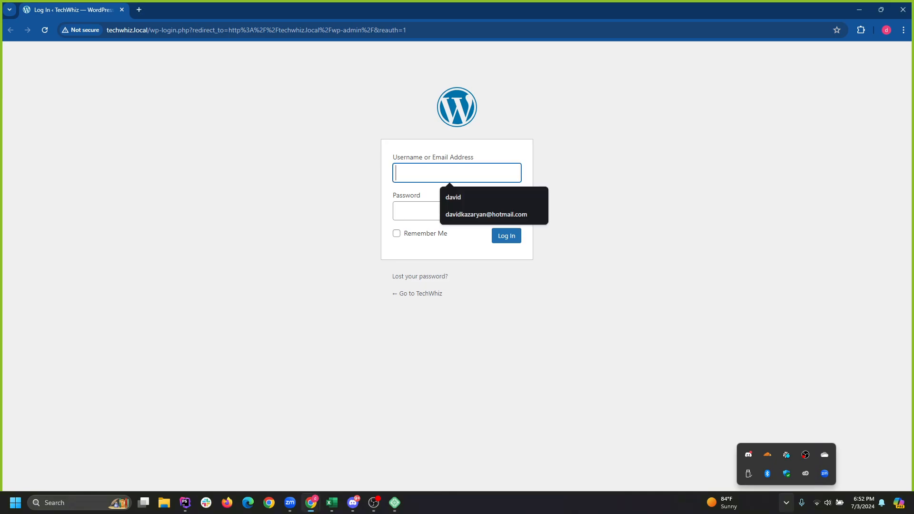
pyautogui.click(614, 200)
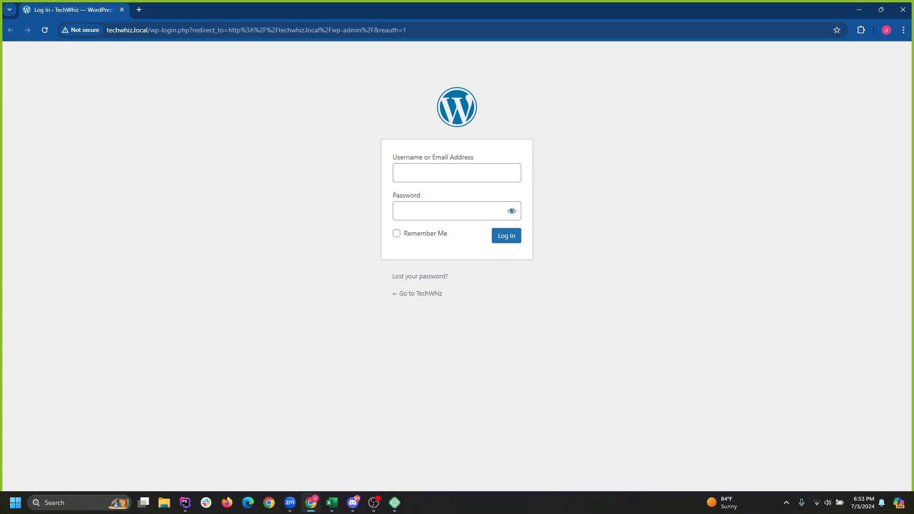
# Fill in the saved admin username, then shrink Chrome so Local shows behind it.
pyautogui.click(465, 173)
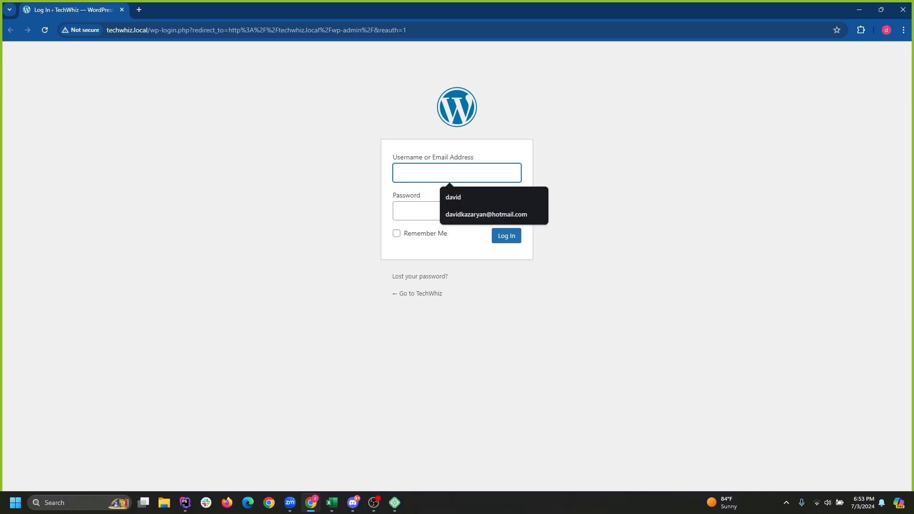
pyautogui.click(465, 197)
pyautogui.click(457, 210)
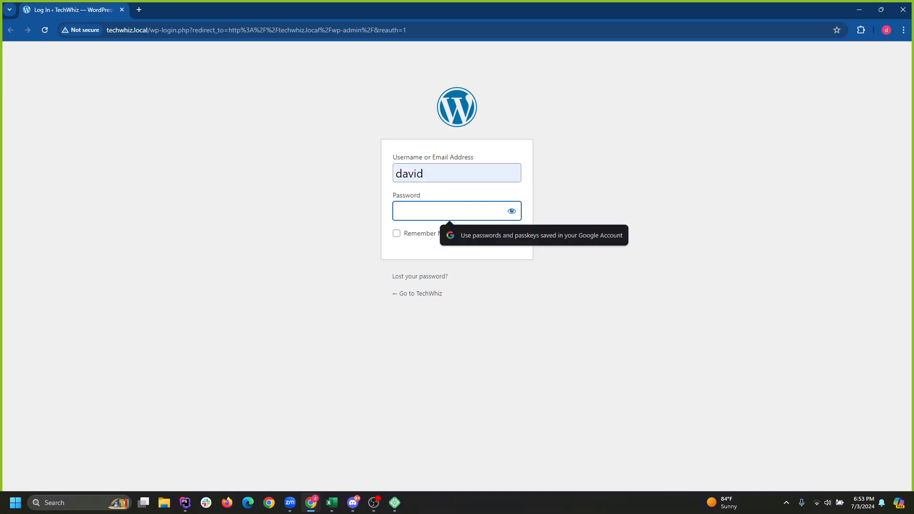
pyautogui.moveTo(809, 9); pyautogui.dragTo(739, 99)
pyautogui.click(833, 99)
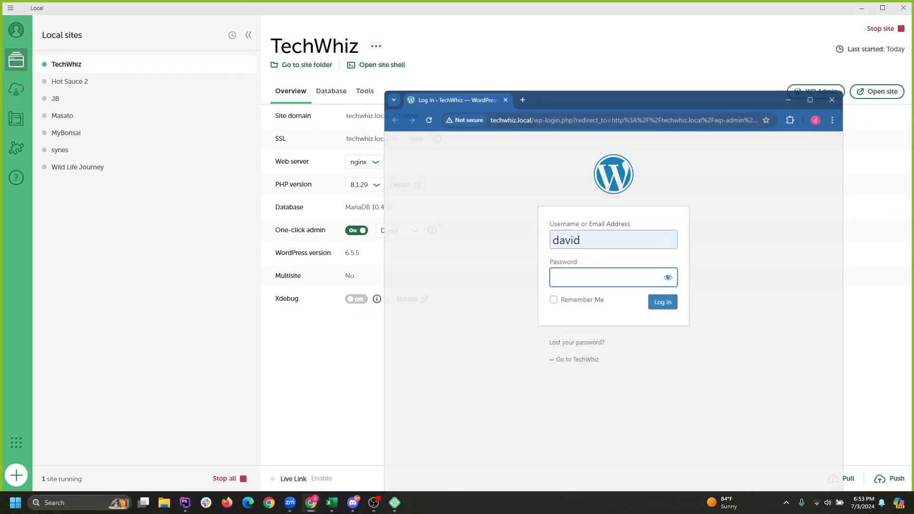
# Open TechWhiz's WP Admin from Local and maximize the logged-in Dashboard window.
pyautogui.click(816, 92)
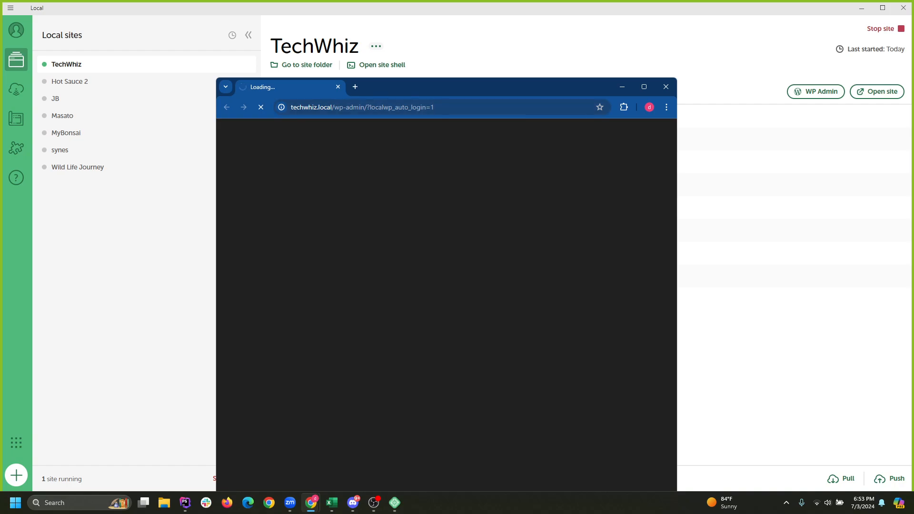
pyautogui.moveTo(538, 87); pyautogui.dragTo(608, 58)
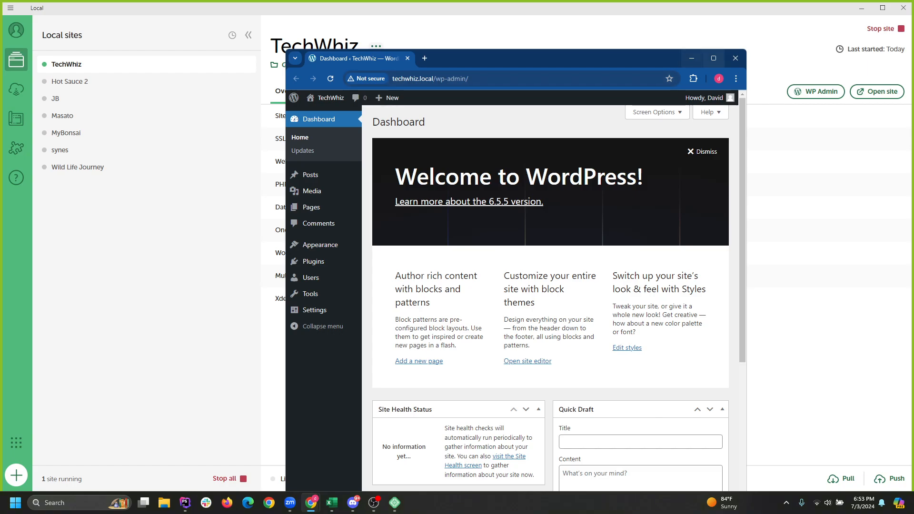
pyautogui.click(714, 58)
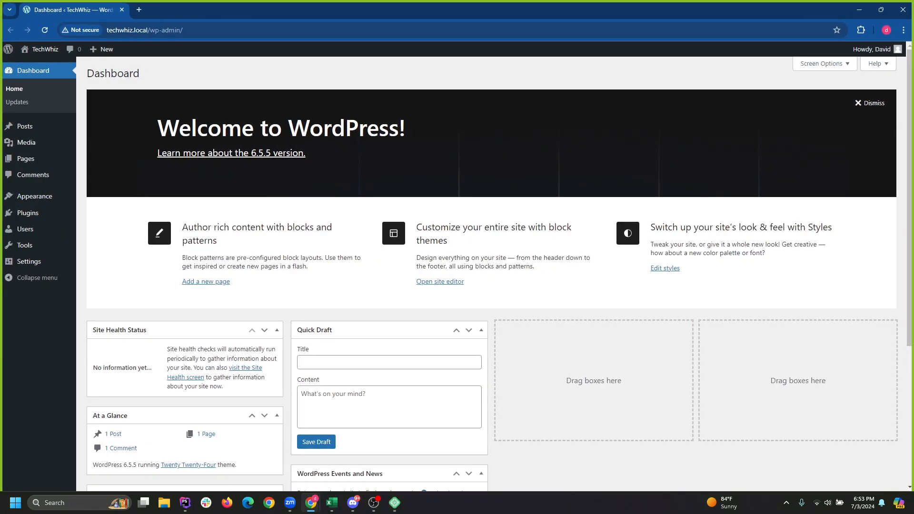
# Visit the live TechWhiz front page and scroll through it.
pyautogui.moveTo(26, 158)
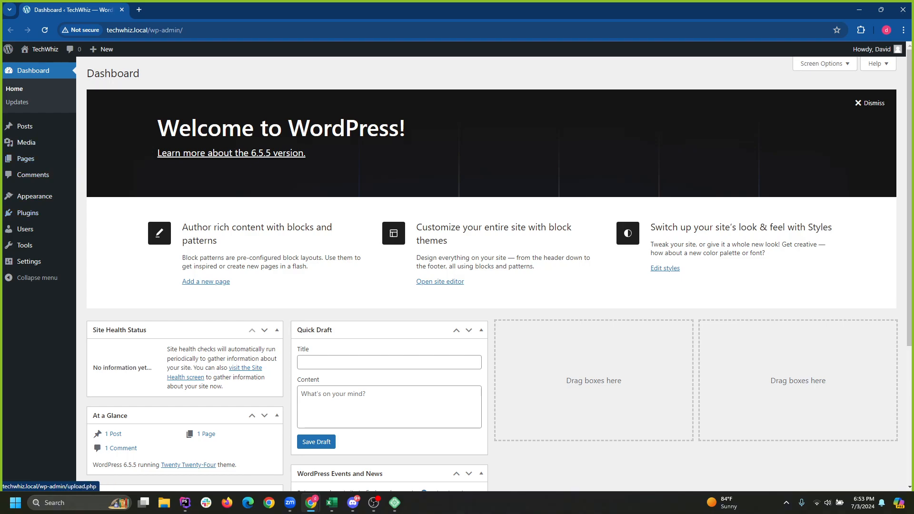
pyautogui.click(44, 49)
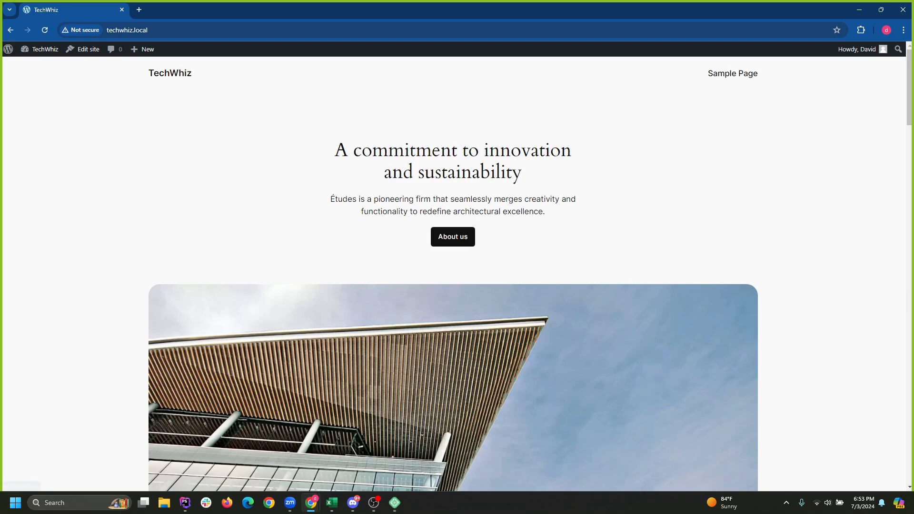
pyautogui.scroll(-6, 454, 273)
pyautogui.scroll(4, 453, 273)
pyautogui.scroll(2, 454, 273)
pyautogui.scroll(-15, 453, 273)
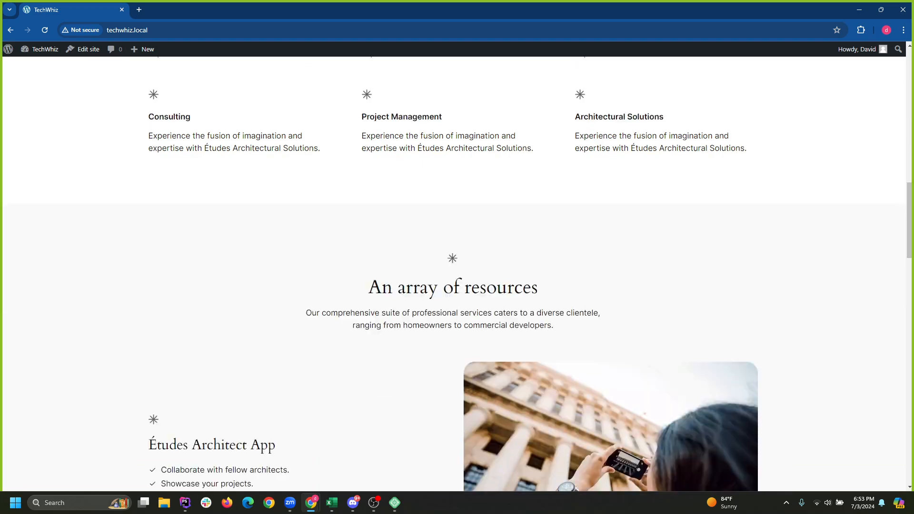
pyautogui.scroll(-9, 453, 273)
pyautogui.scroll(20, 453, 273)
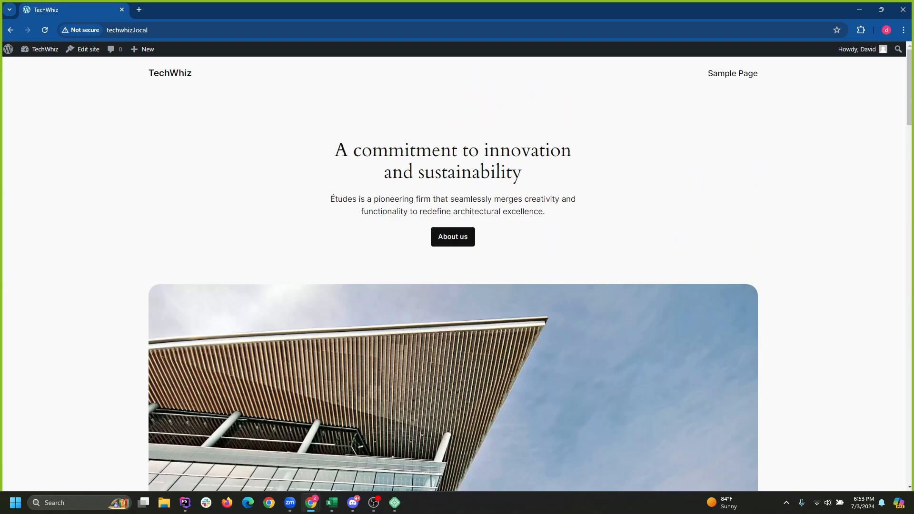
# Go to Appearance > Themes, showing three installed themes with Twenty Twenty-Four active.
pyautogui.click(8, 49)
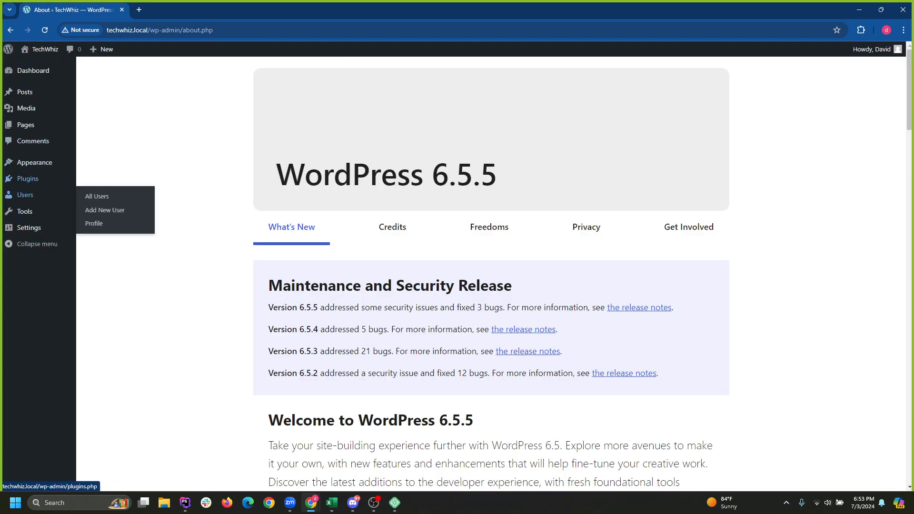
pyautogui.moveTo(34, 162)
pyautogui.click(96, 164)
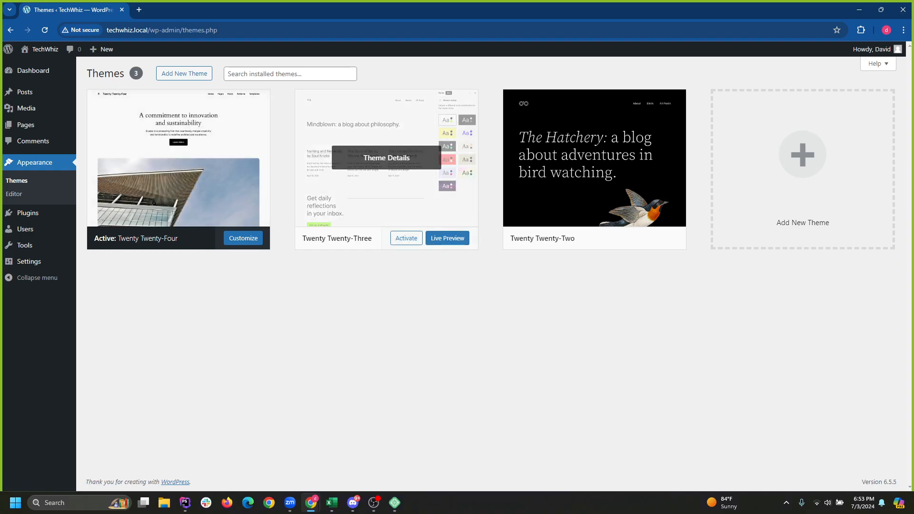
pyautogui.click(281, 74)
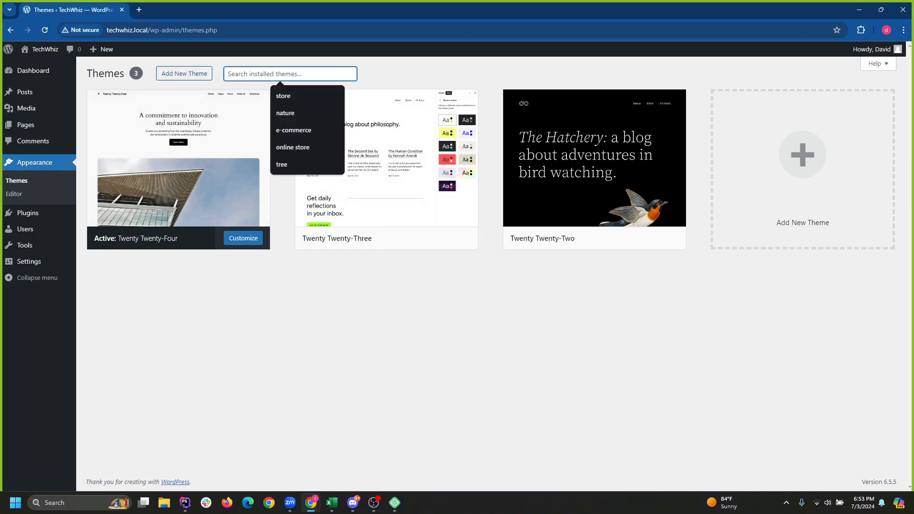
# Search the Add Themes directory for 'tech'.
pyautogui.click(184, 73)
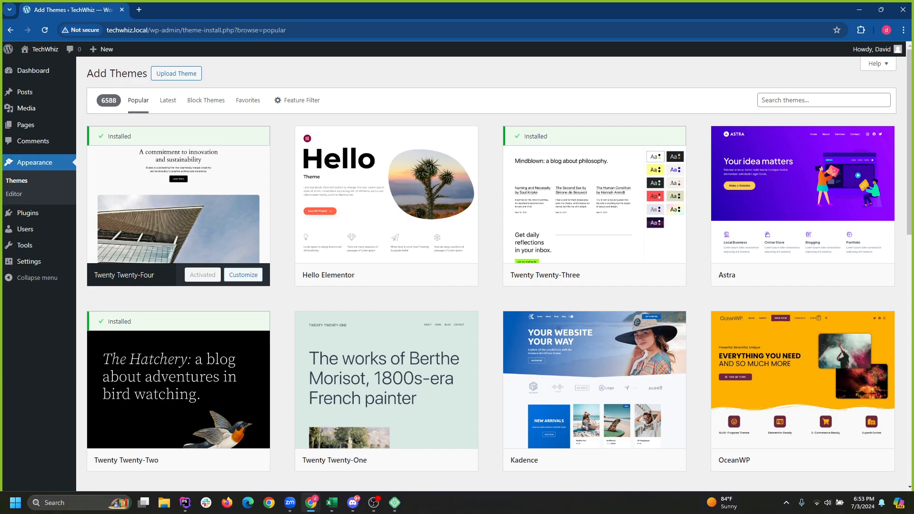
pyautogui.click(824, 100)
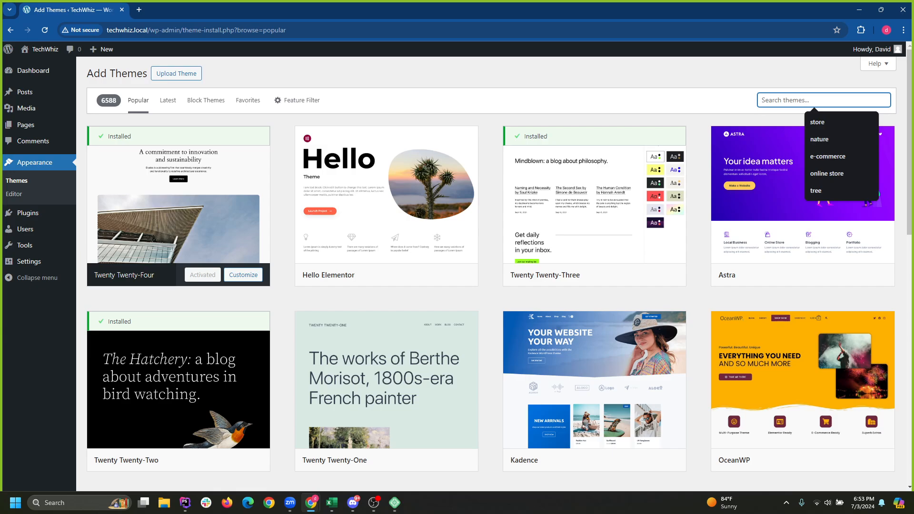
pyautogui.write('t')
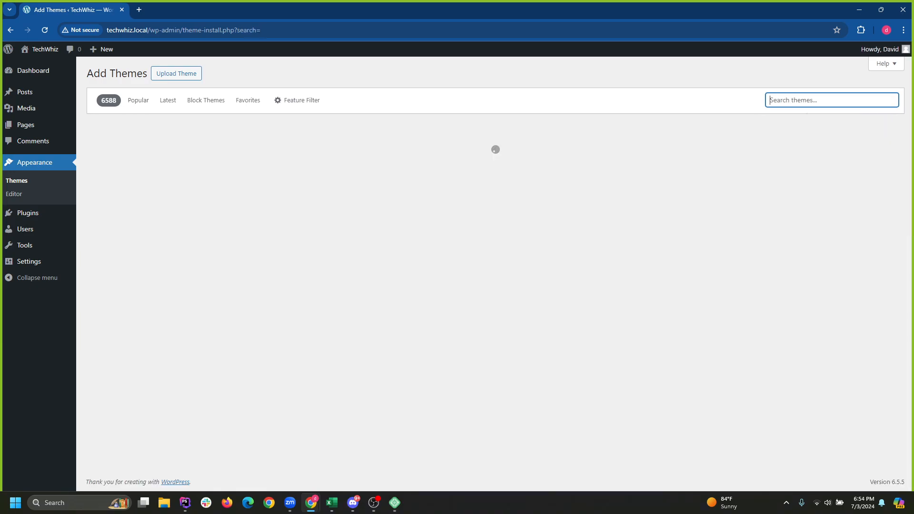
pyautogui.write('tech')
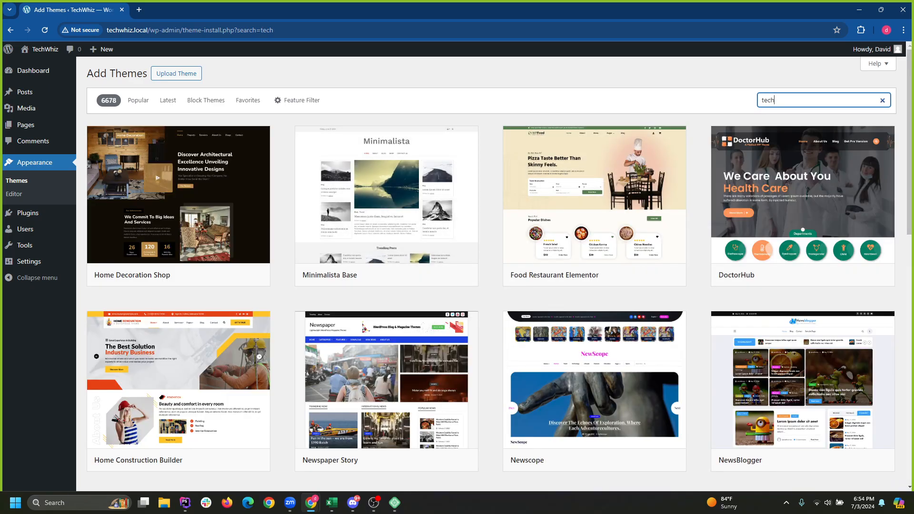
# Browse the tech results, then clear the search and show the Feature Filter options.
pyautogui.doubleClick(768, 100)
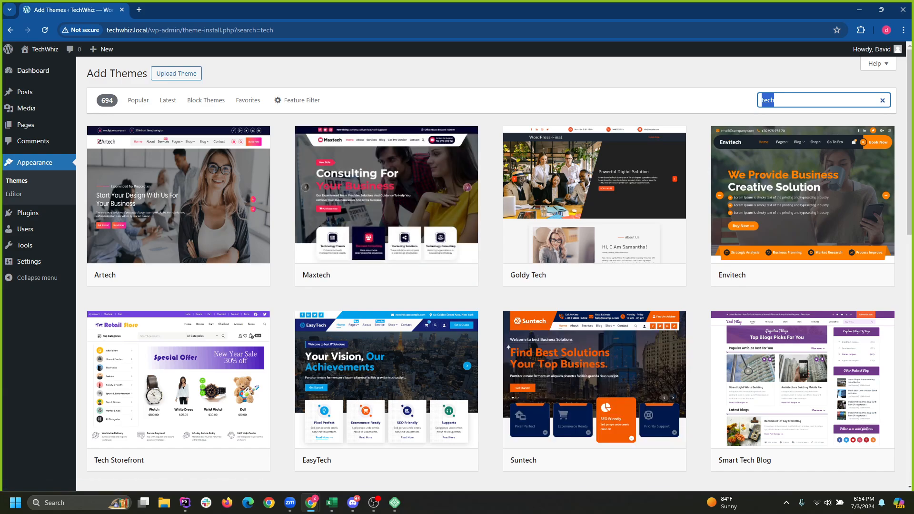
pyautogui.scroll(-7, 491, 274)
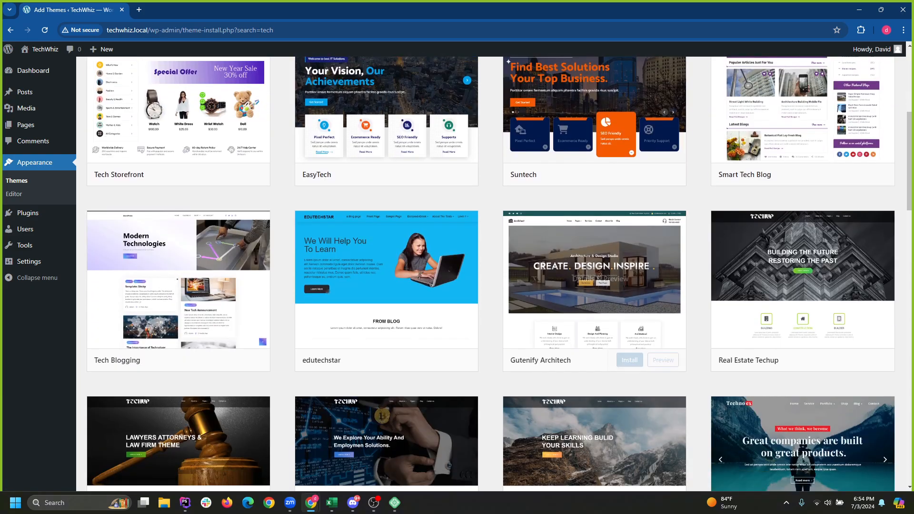
pyautogui.scroll(3, 491, 274)
pyautogui.scroll(-8, 491, 274)
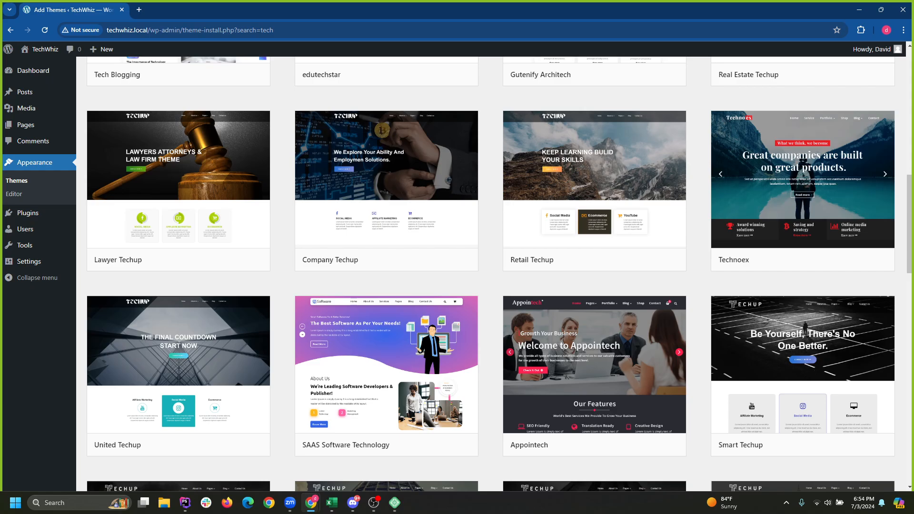
pyautogui.scroll(-9, 595, 286)
pyautogui.scroll(5, 595, 286)
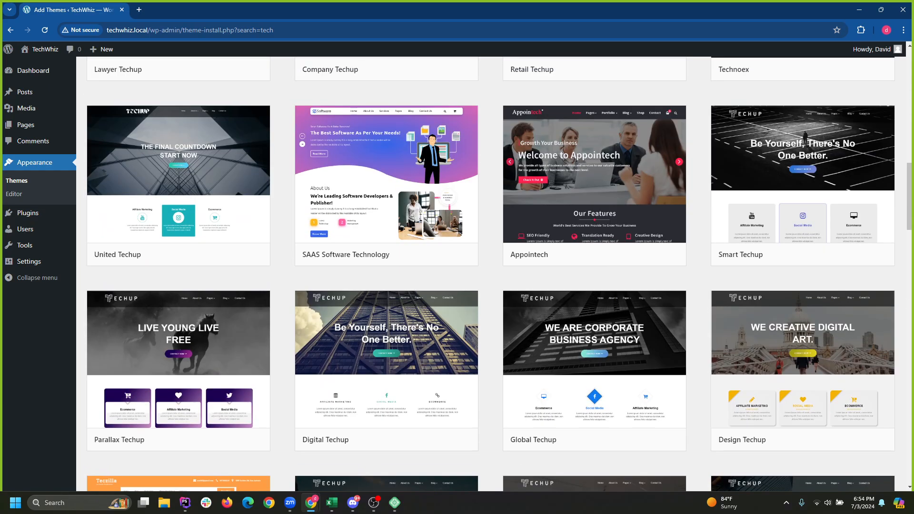
pyautogui.scroll(16, 698, 215)
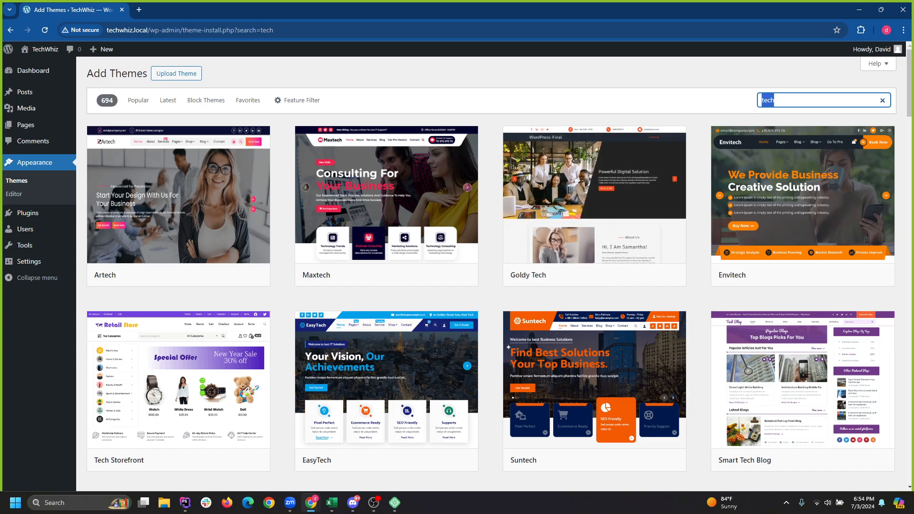
pyautogui.press('BackSpace')
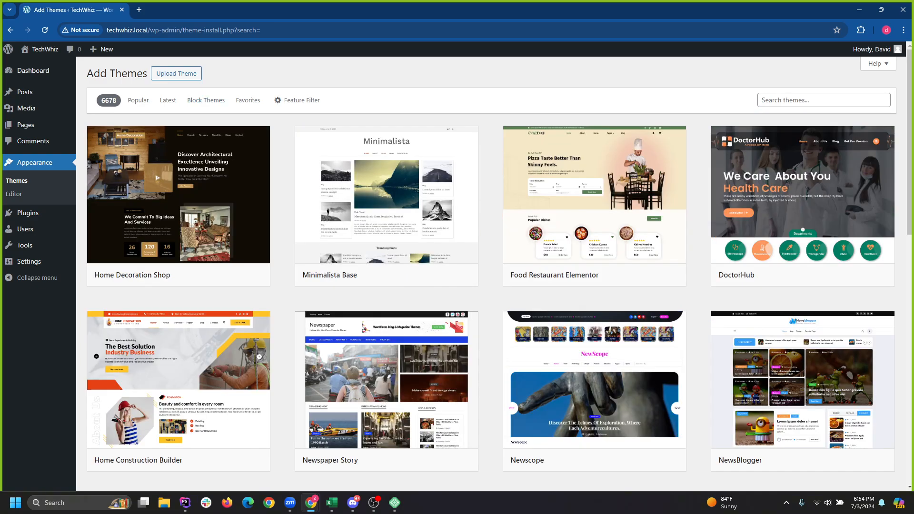
pyautogui.click(298, 100)
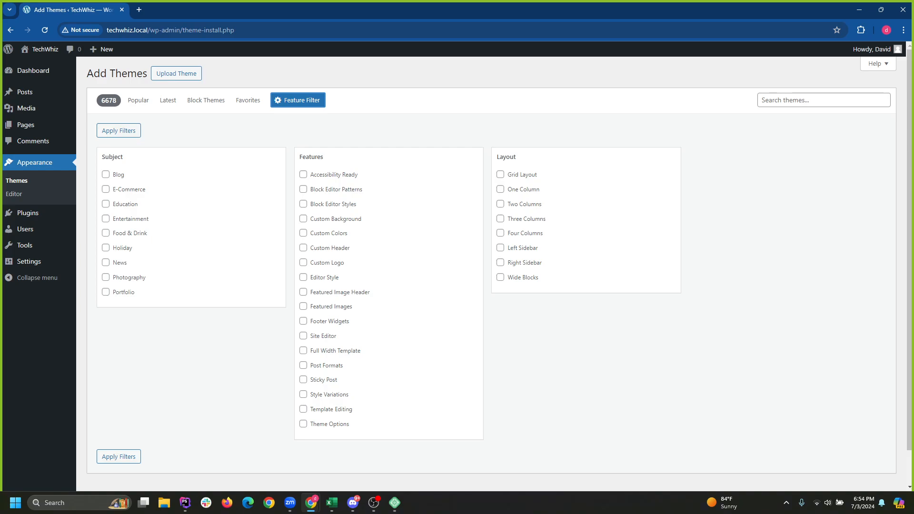
pyautogui.click(106, 175)
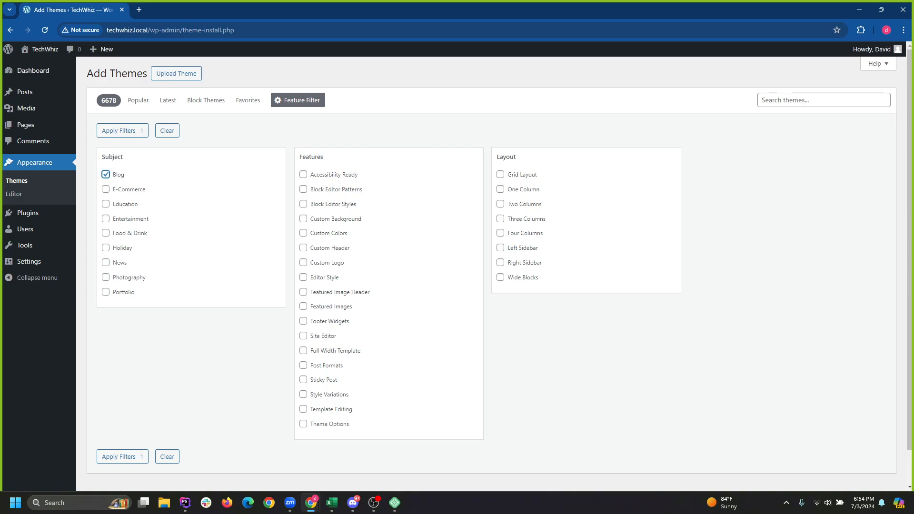
pyautogui.click(303, 336)
pyautogui.click(303, 351)
pyautogui.scroll(-1, 491, 274)
pyautogui.click(123, 420)
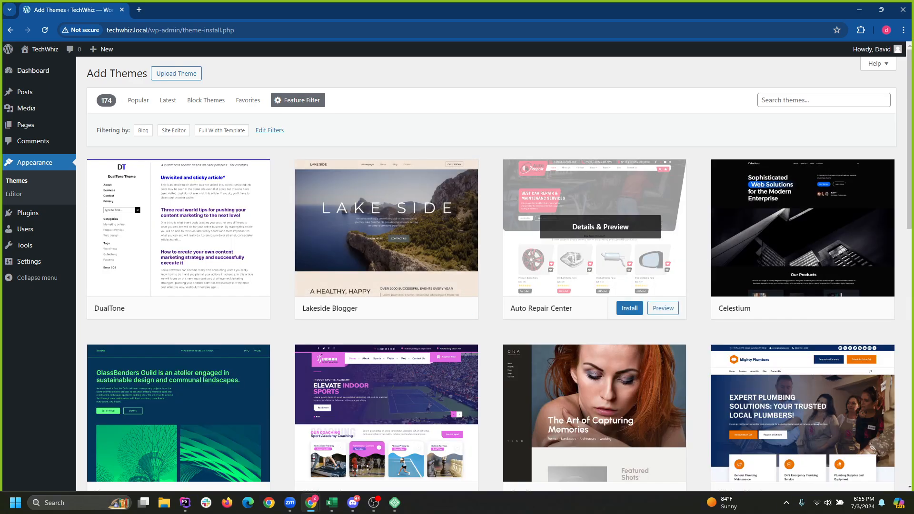
pyautogui.scroll(-4, 595, 286)
pyautogui.scroll(3, 596, 309)
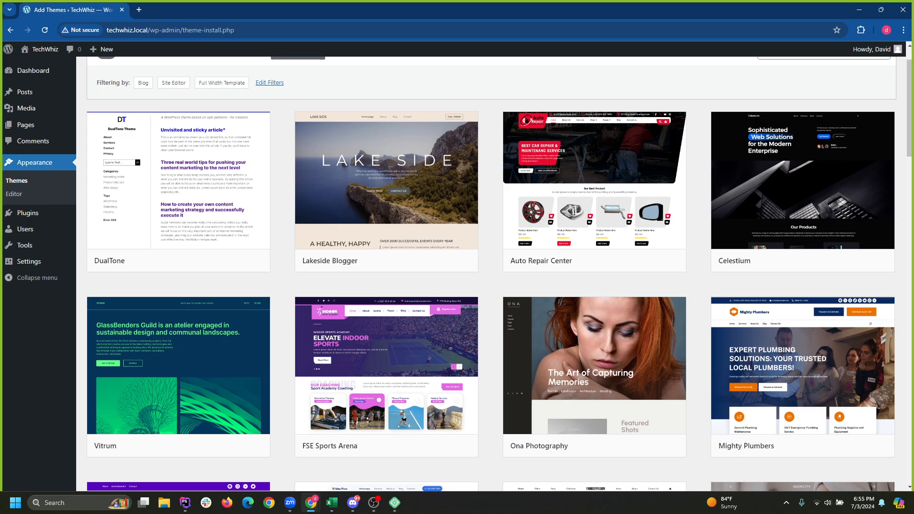
pyautogui.scroll(-2, 595, 285)
pyautogui.scroll(-3, 595, 286)
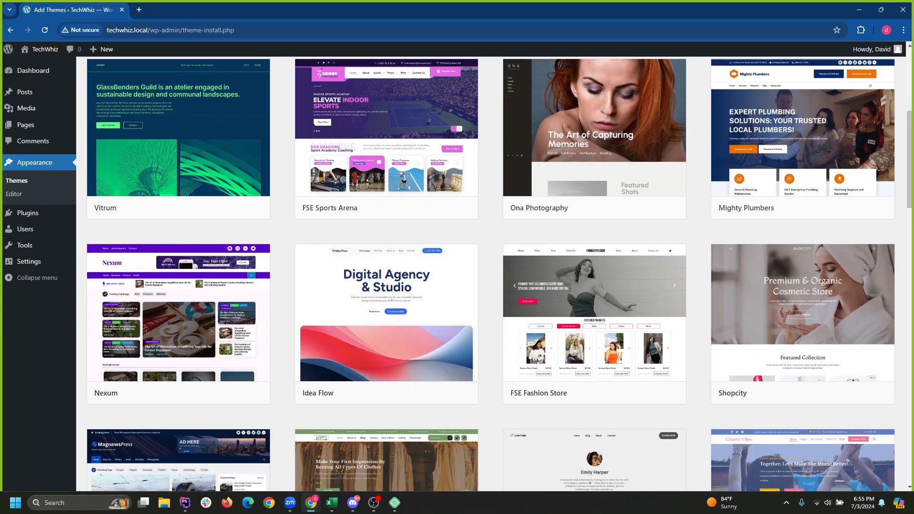
pyautogui.scroll(2, 390, 286)
pyautogui.scroll(-20, 390, 285)
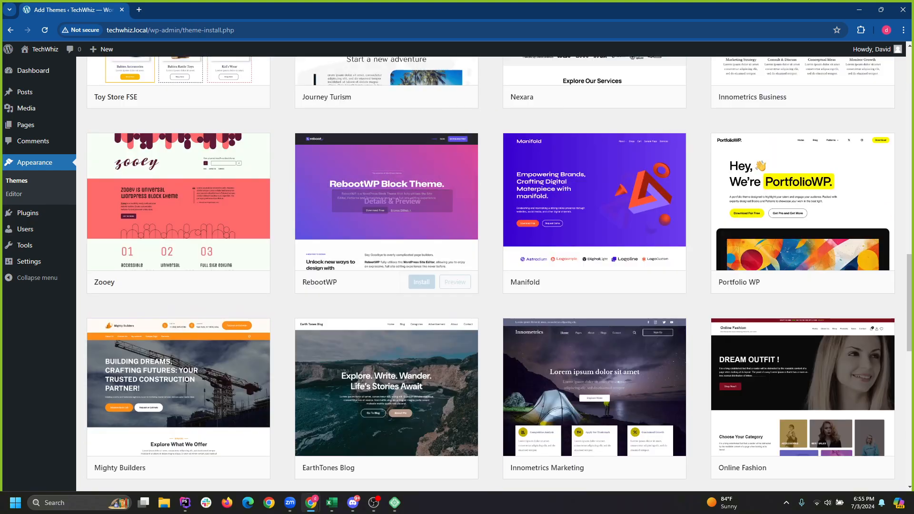
pyautogui.scroll(-14, 391, 286)
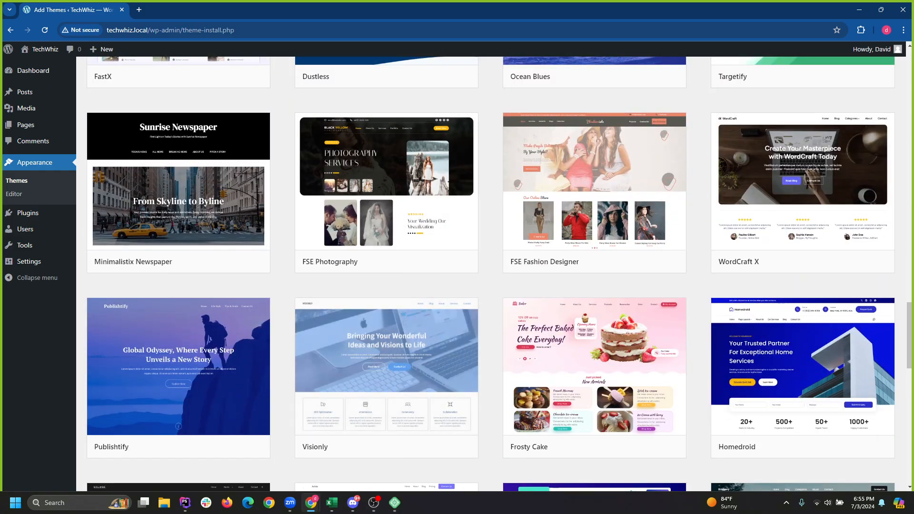
pyautogui.scroll(-6, 595, 286)
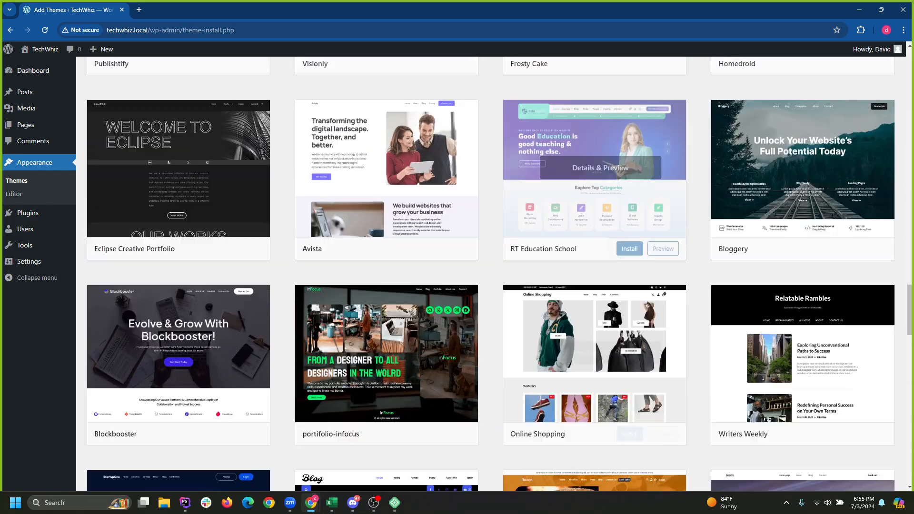
pyautogui.scroll(-8, 595, 286)
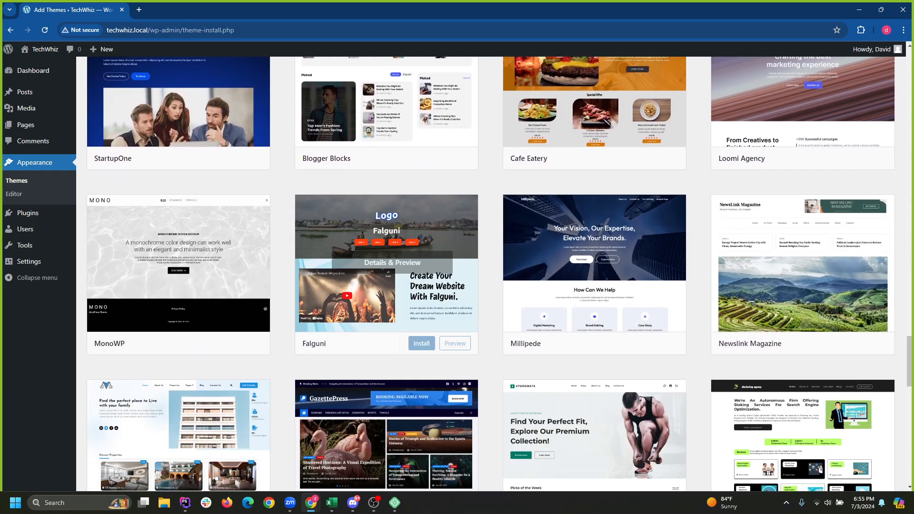
pyautogui.scroll(-7, 595, 286)
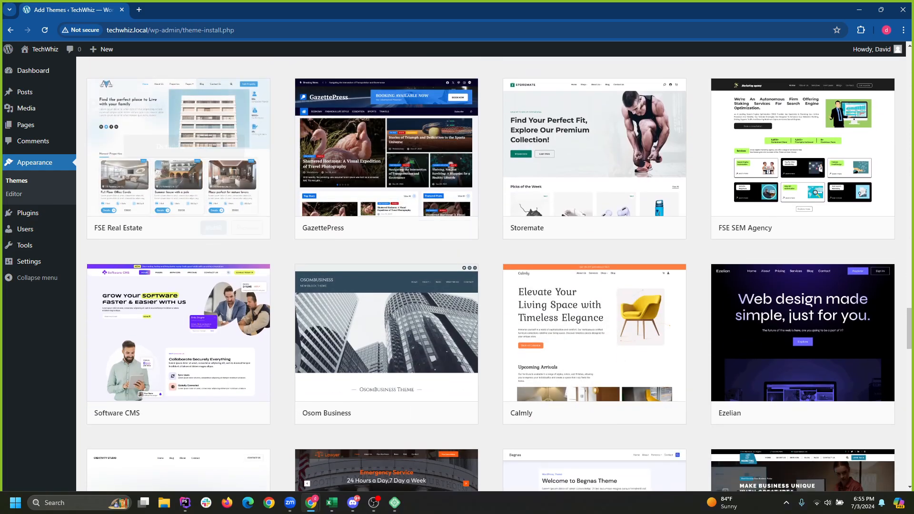
pyautogui.scroll(-9, 387, 224)
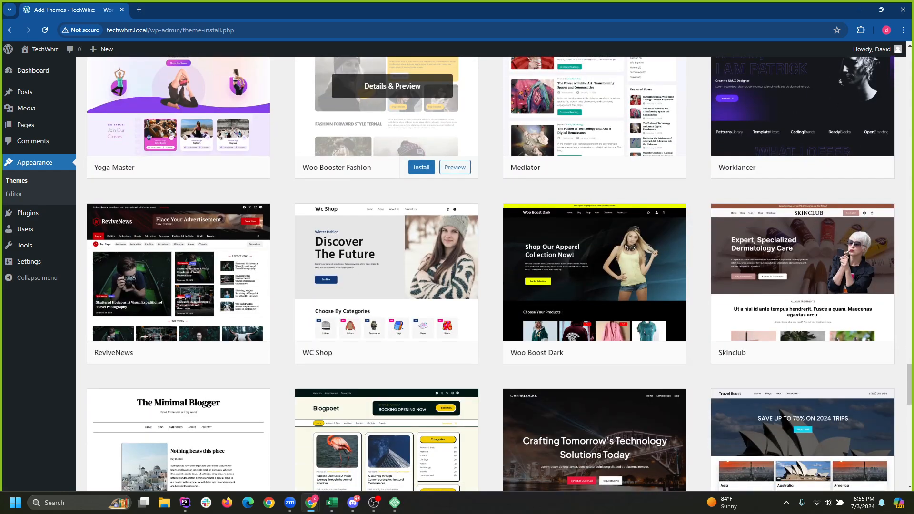
pyautogui.scroll(-9, 387, 224)
pyautogui.scroll(9, 387, 224)
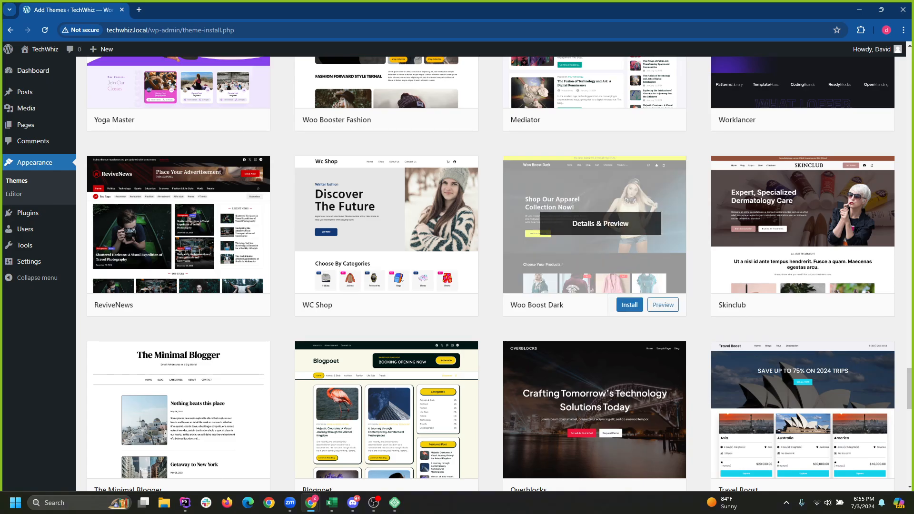
pyautogui.scroll(-5, 387, 224)
pyautogui.scroll(-4, 387, 224)
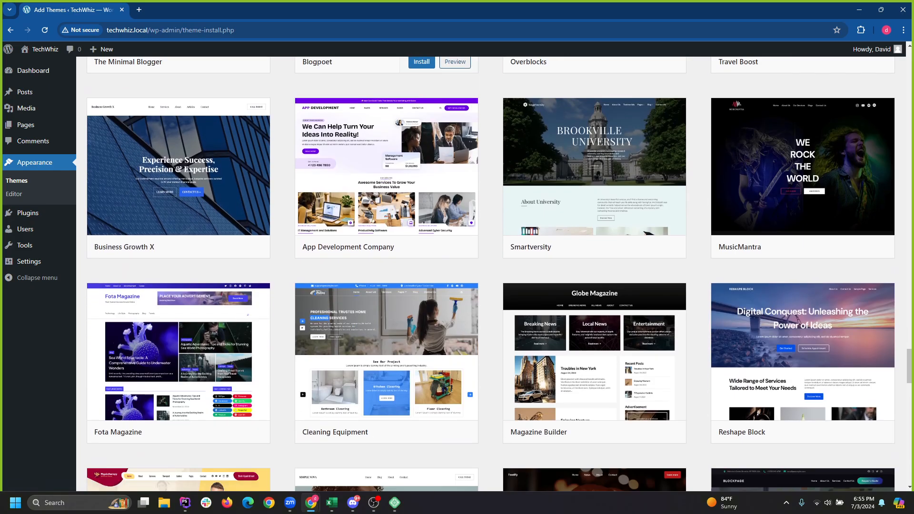
pyautogui.scroll(-3, 387, 224)
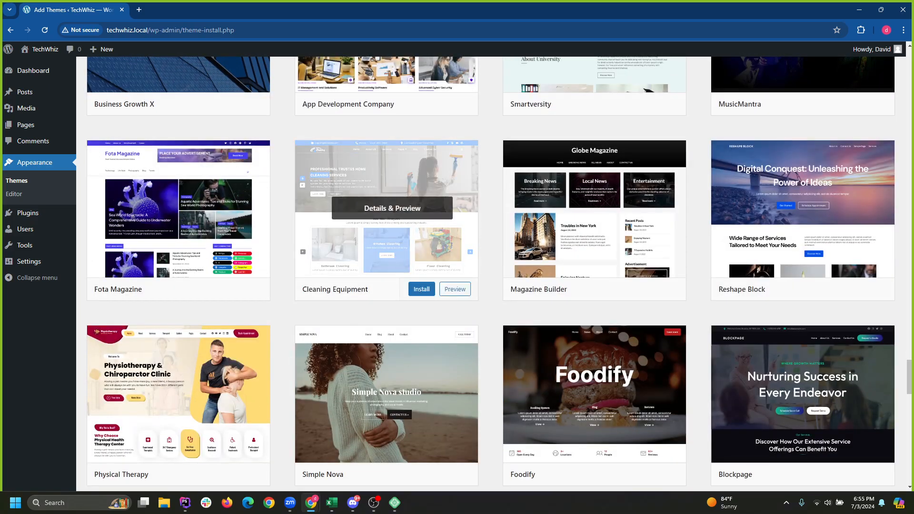
pyautogui.scroll(-3, 386, 223)
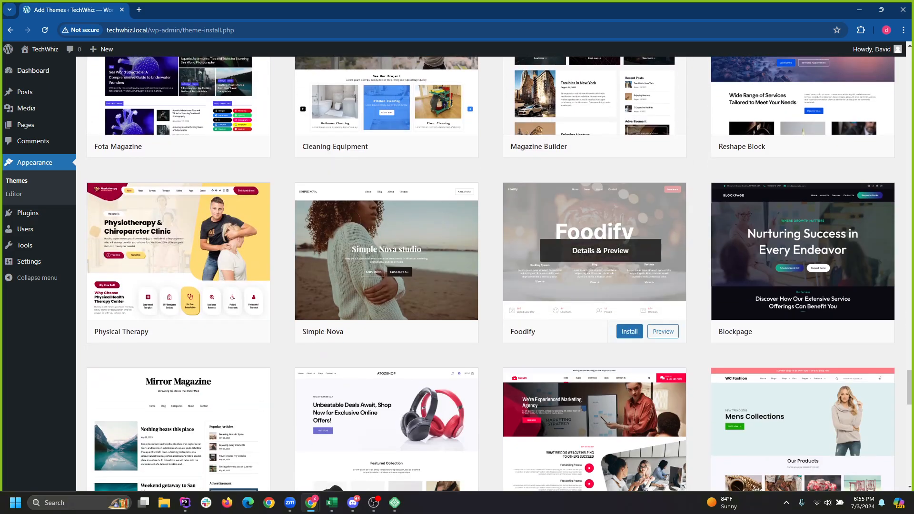
pyautogui.scroll(-5, 595, 238)
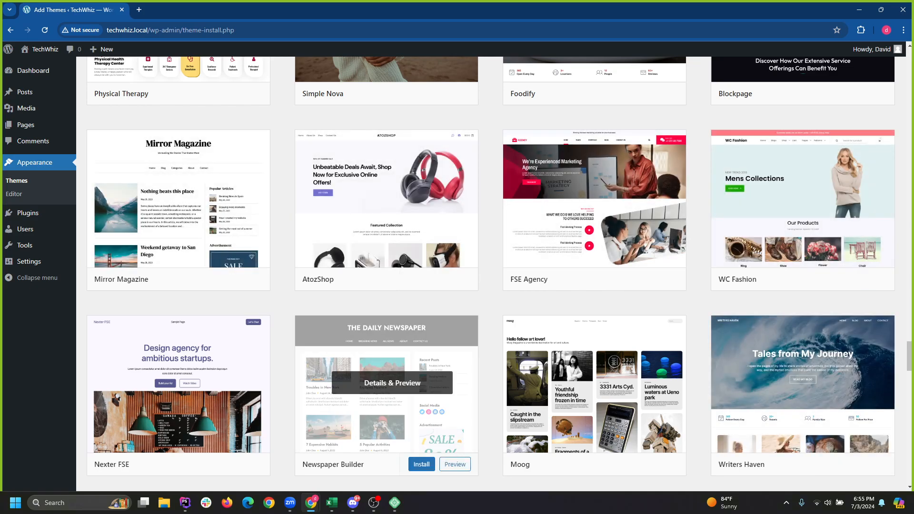
pyautogui.press('Home')
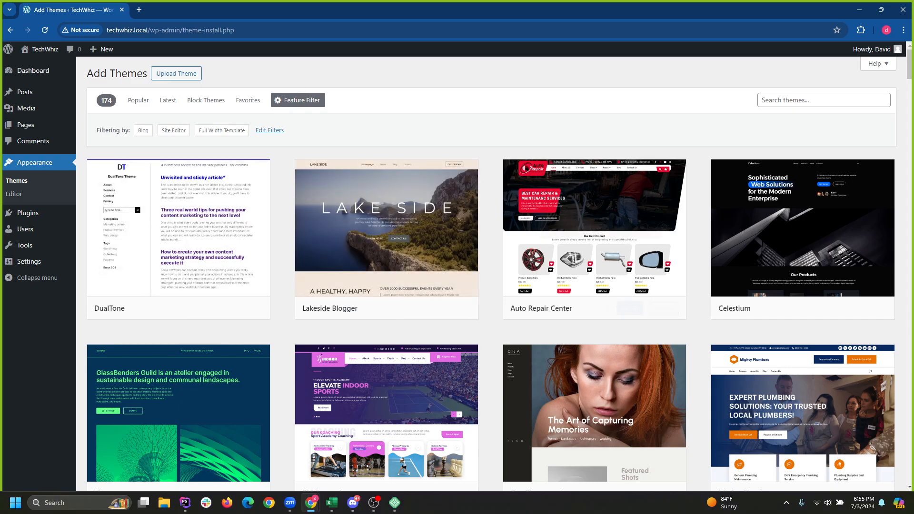
# Preview the Celestium theme, scroll through it, and close the preview.
pyautogui.click(803, 227)
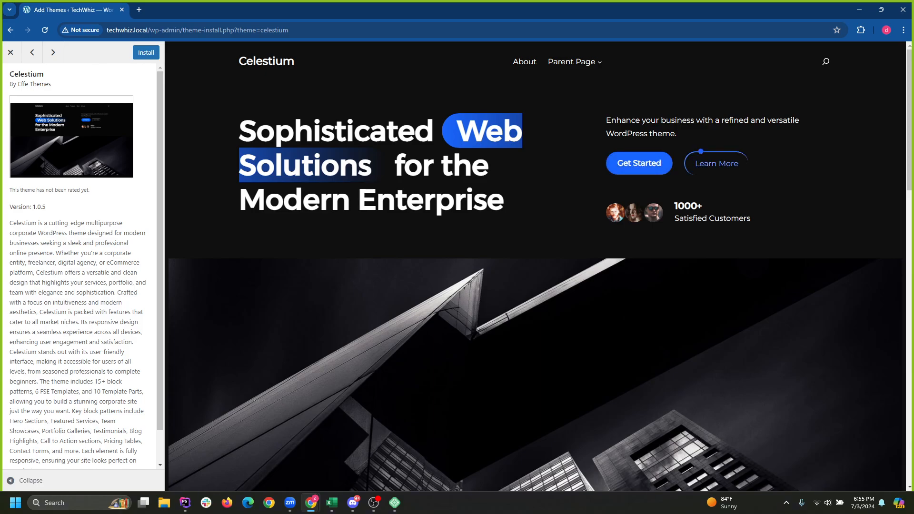
pyautogui.scroll(-20, 553, 399)
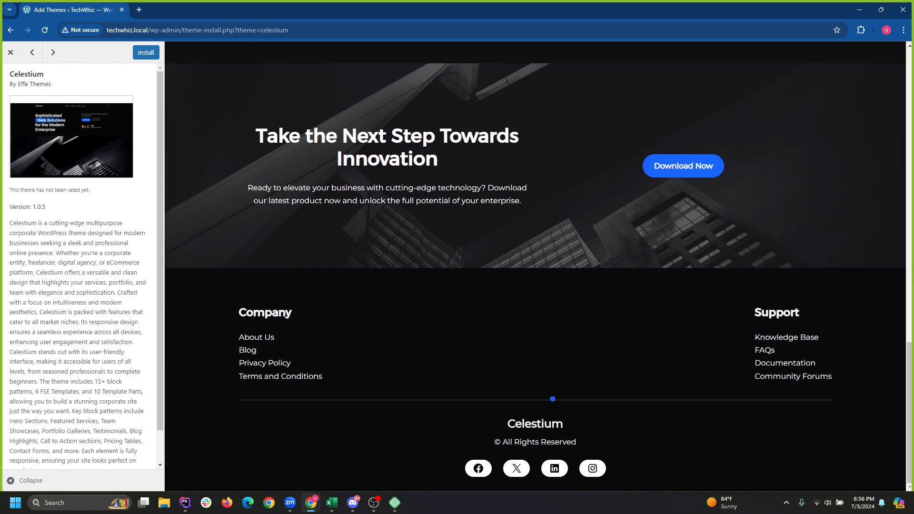
pyautogui.scroll(10, 552, 399)
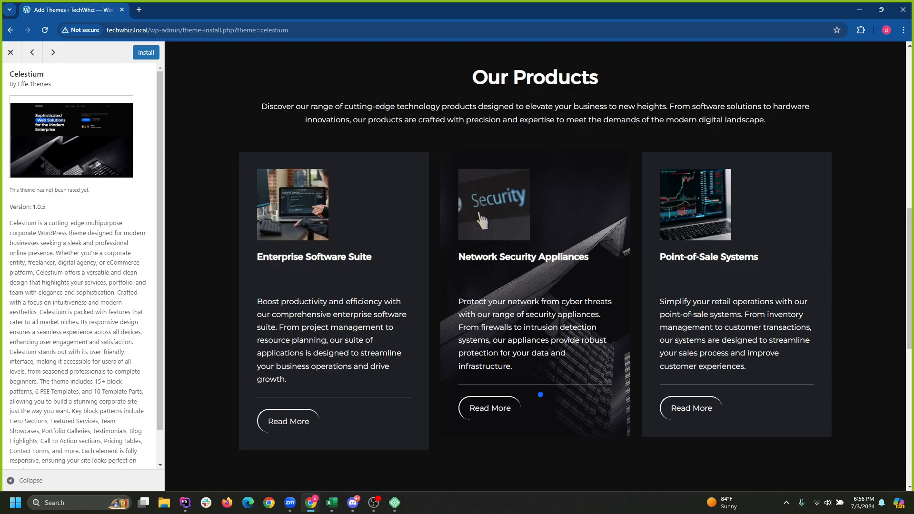
pyautogui.scroll(8, 540, 394)
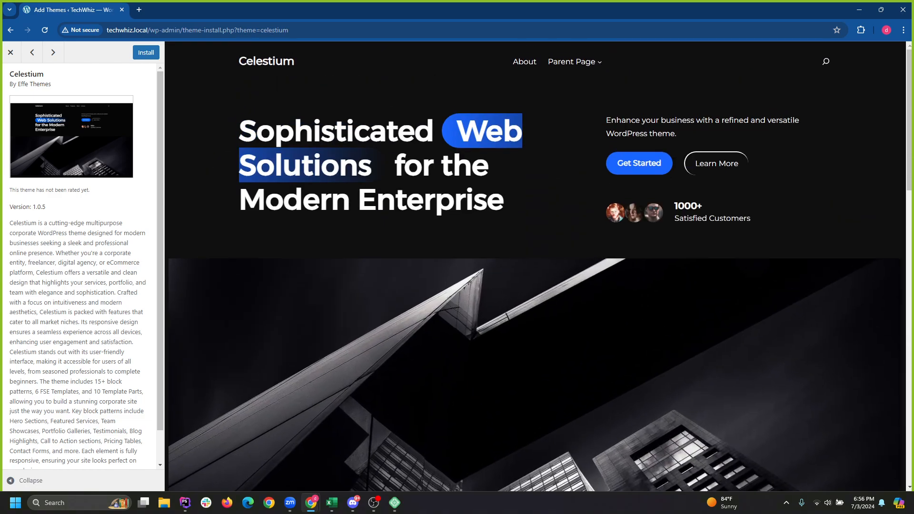
pyautogui.click(10, 30)
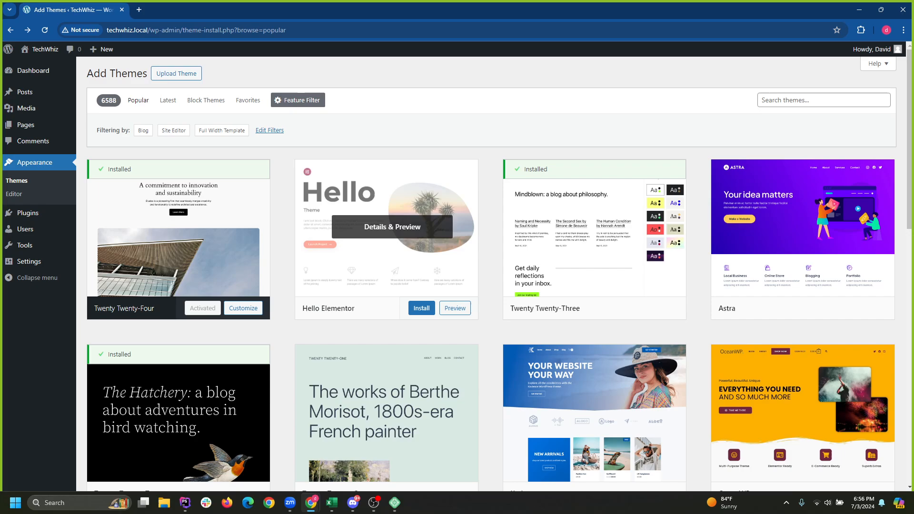
# Preview the Twenty Twenty-Two theme and close it.
pyautogui.scroll(-2, 385, 309)
pyautogui.click(185, 318)
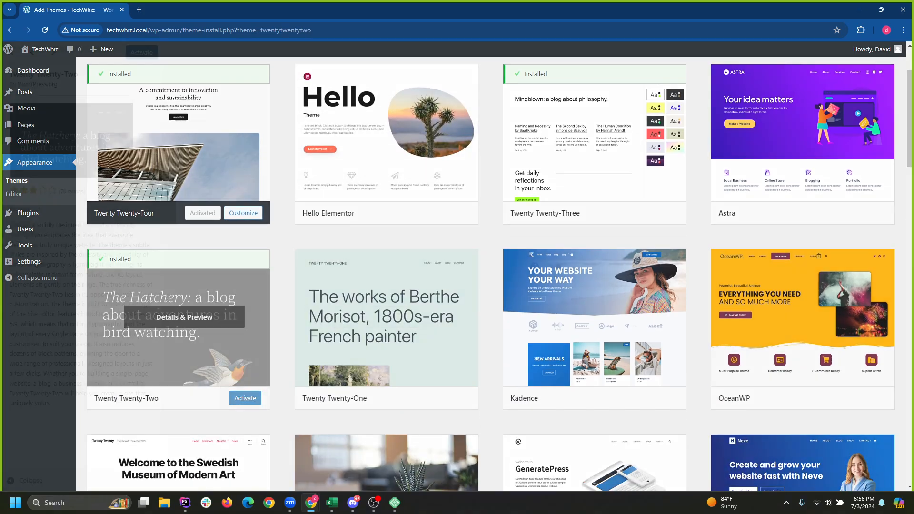
pyautogui.scroll(-12, 538, 267)
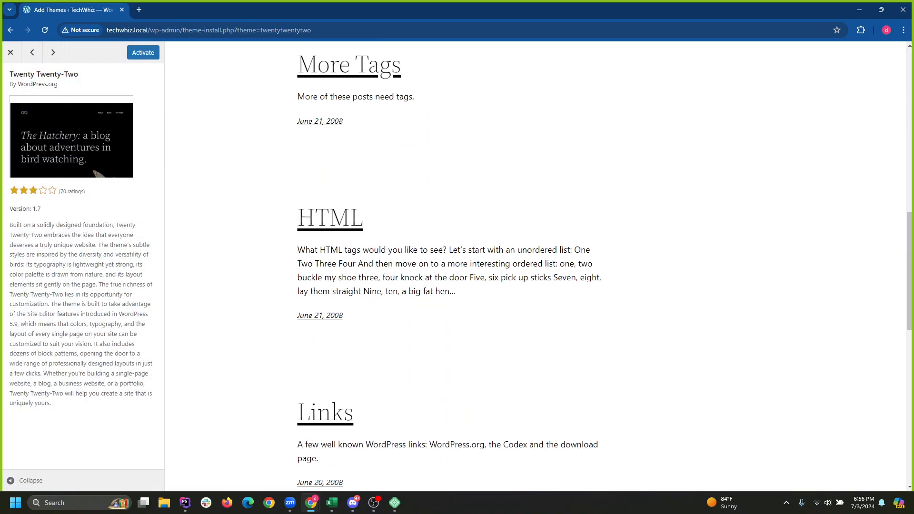
pyautogui.scroll(-4, 538, 267)
pyautogui.click(10, 30)
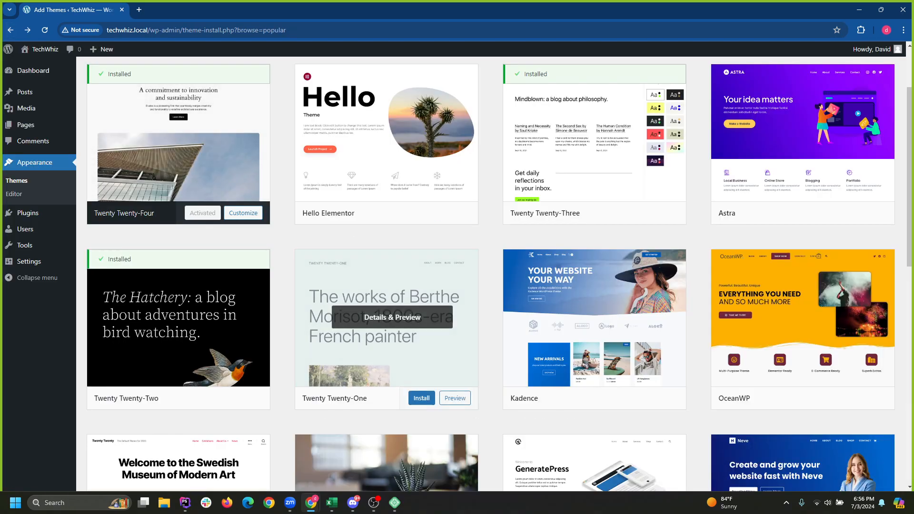
# Preview the Envo Royal theme briefly and close it.
pyautogui.scroll(-5, 333, 238)
pyautogui.scroll(7, 238, 219)
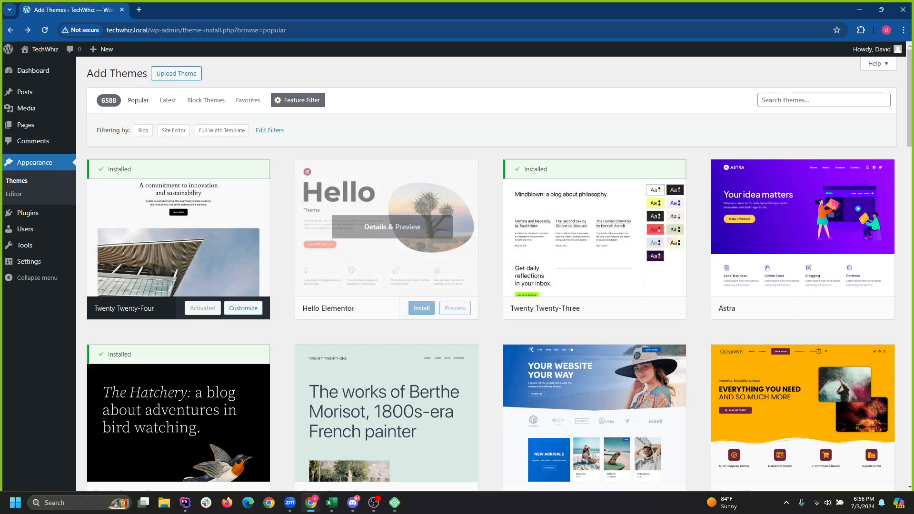
pyautogui.scroll(-9, 595, 334)
pyautogui.scroll(-13, 595, 333)
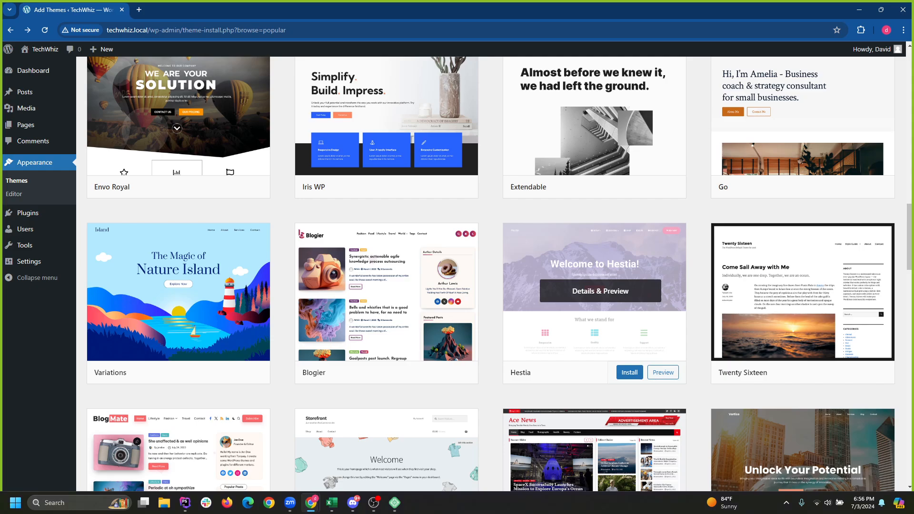
pyautogui.click(176, 102)
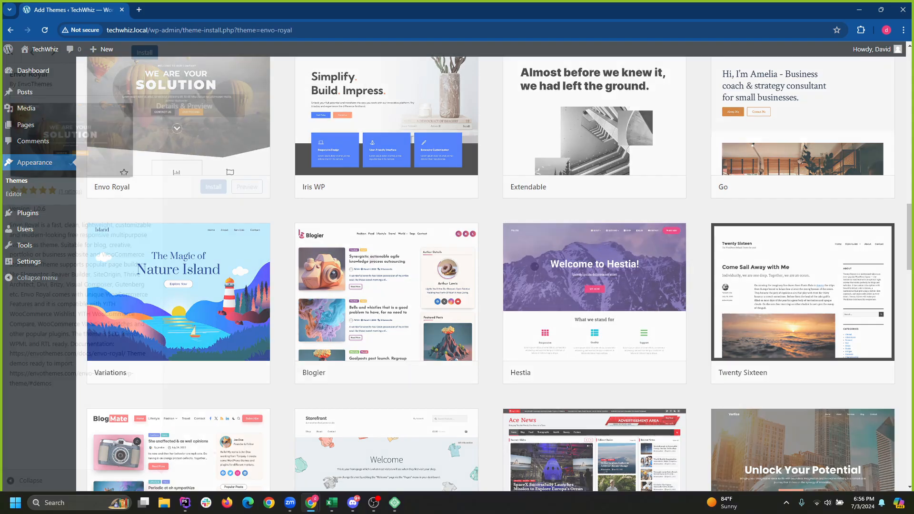
pyautogui.scroll(-7, 536, 266)
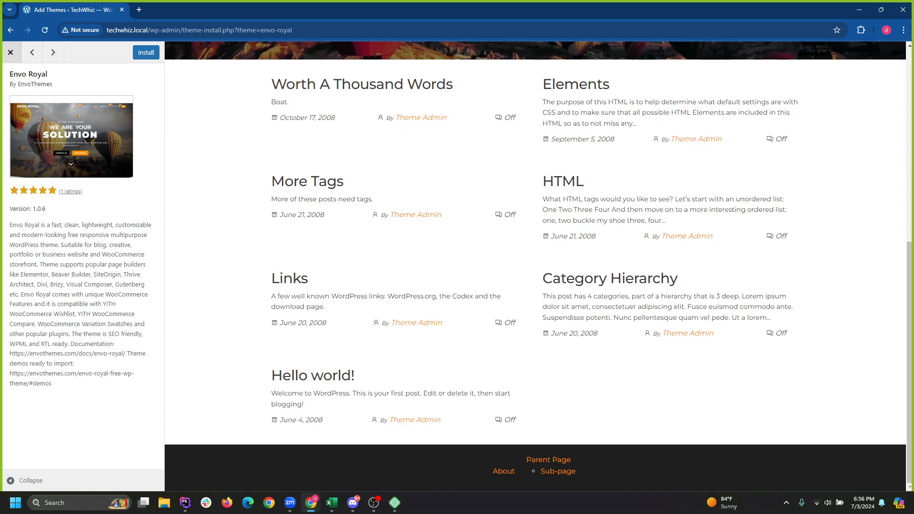
pyautogui.click(11, 52)
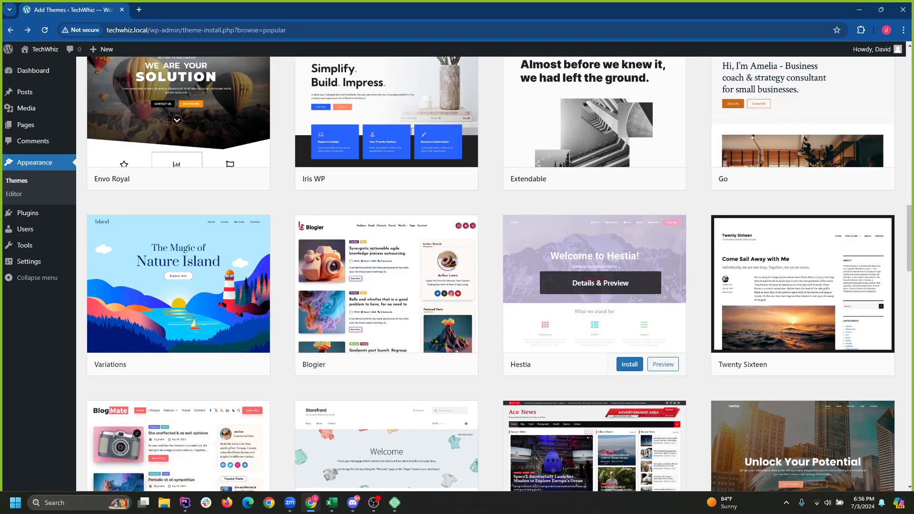
# Scroll the Popular themes list past Ashe, BizBoost and Twenty Eleven.
pyautogui.scroll(-3, 595, 324)
pyautogui.scroll(-9, 595, 276)
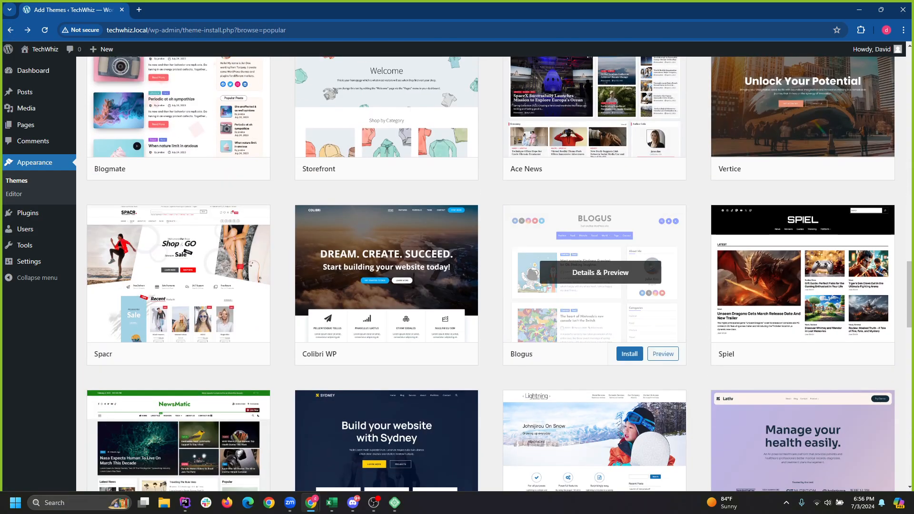
pyautogui.scroll(-5, 595, 266)
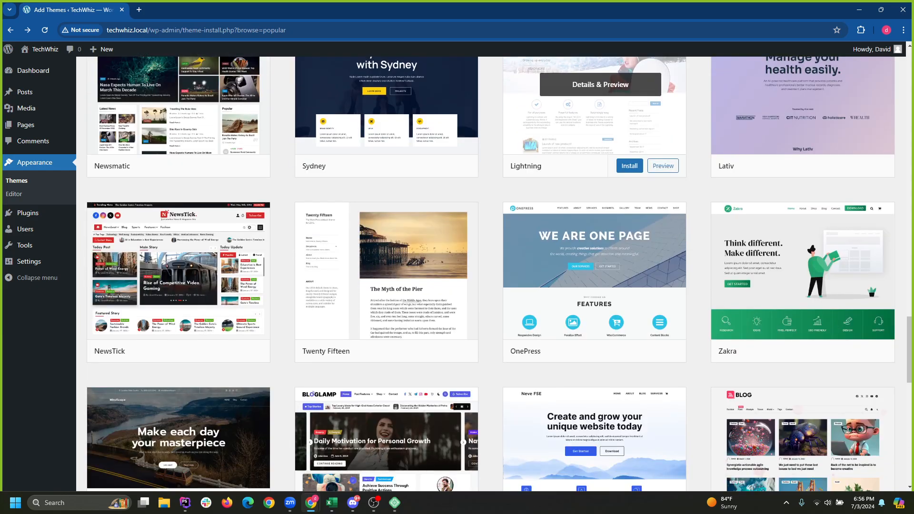
pyautogui.scroll(-12, 595, 342)
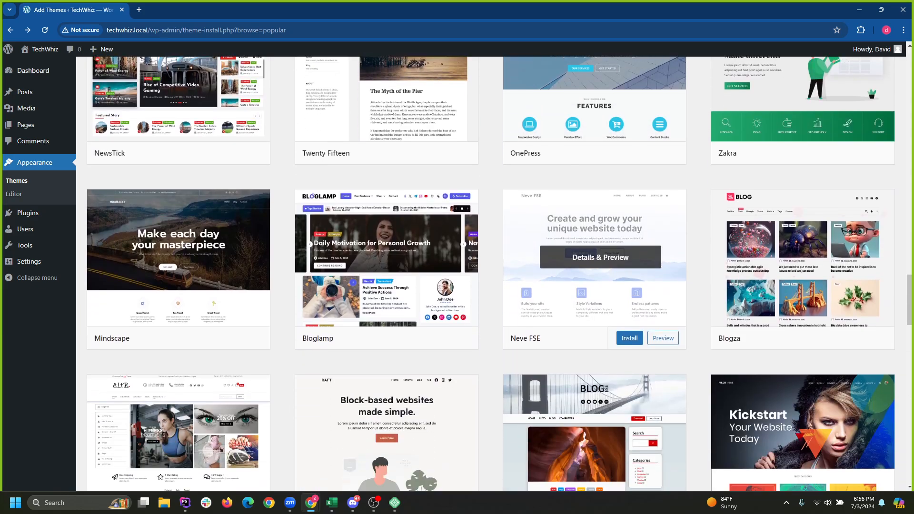
pyautogui.scroll(-2, 595, 343)
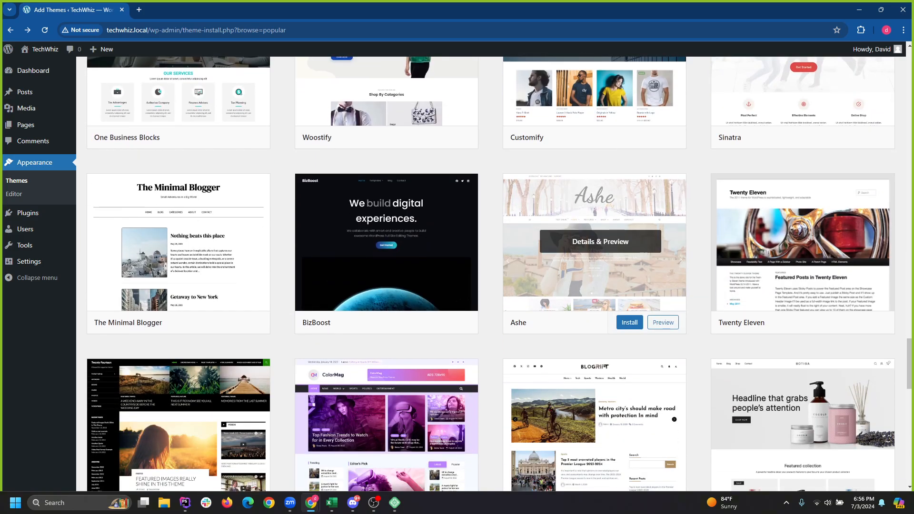
# Preview the BizBoost theme, then install and activate it.
pyautogui.click(377, 239)
pyautogui.scroll(-20, 466, 308)
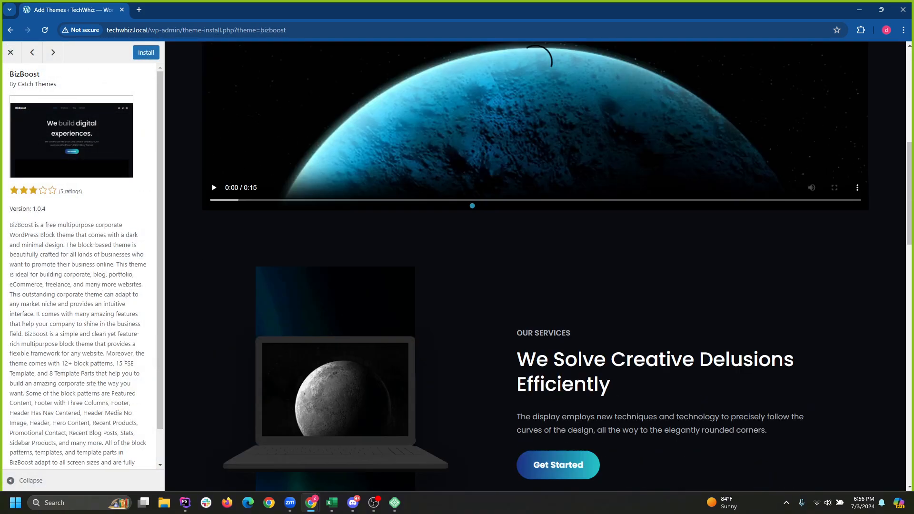
pyautogui.scroll(5, 477, 95)
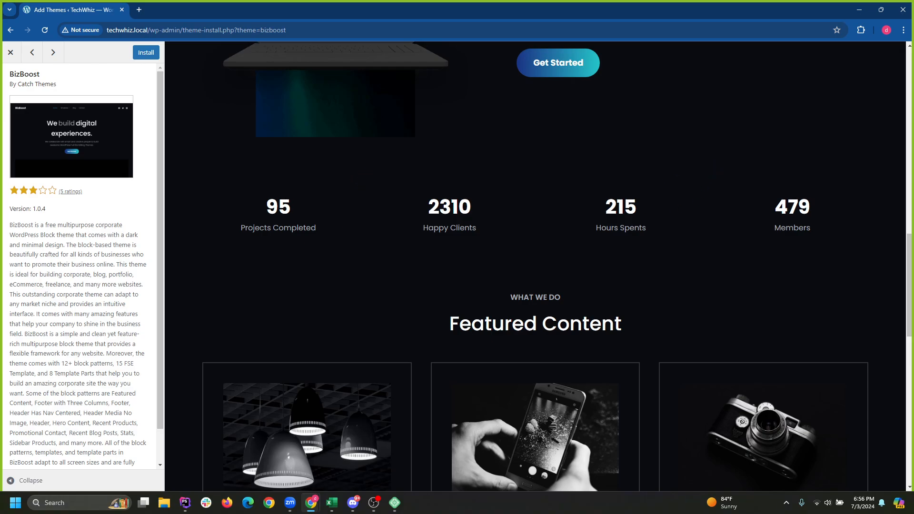
pyautogui.scroll(-5, 541, 379)
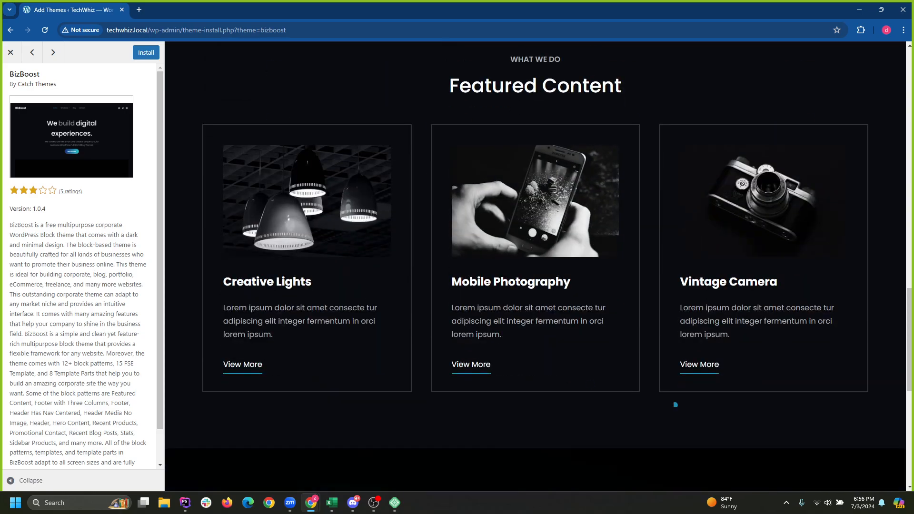
pyautogui.scroll(20, 542, 333)
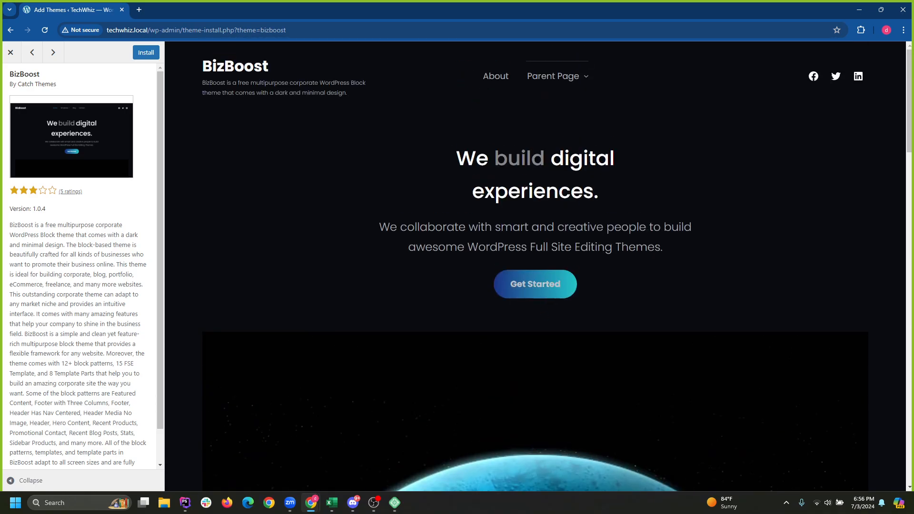
pyautogui.click(145, 53)
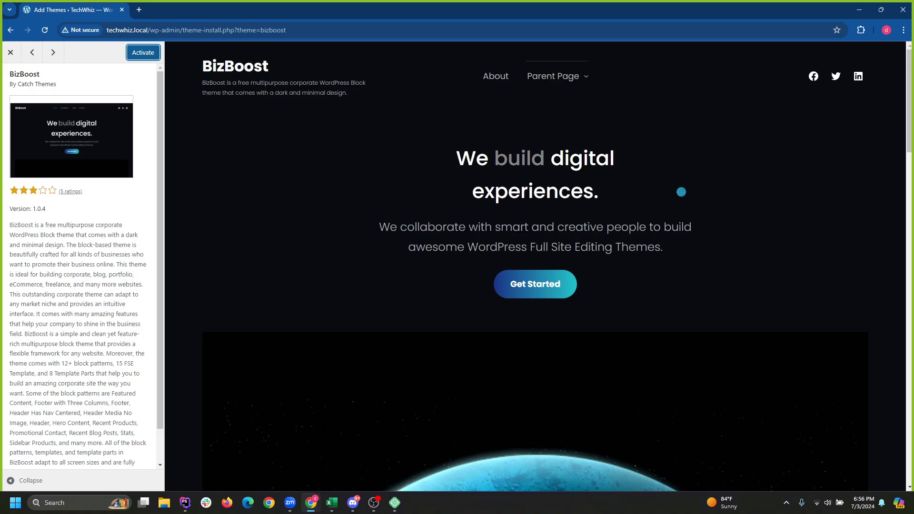
pyautogui.click(146, 54)
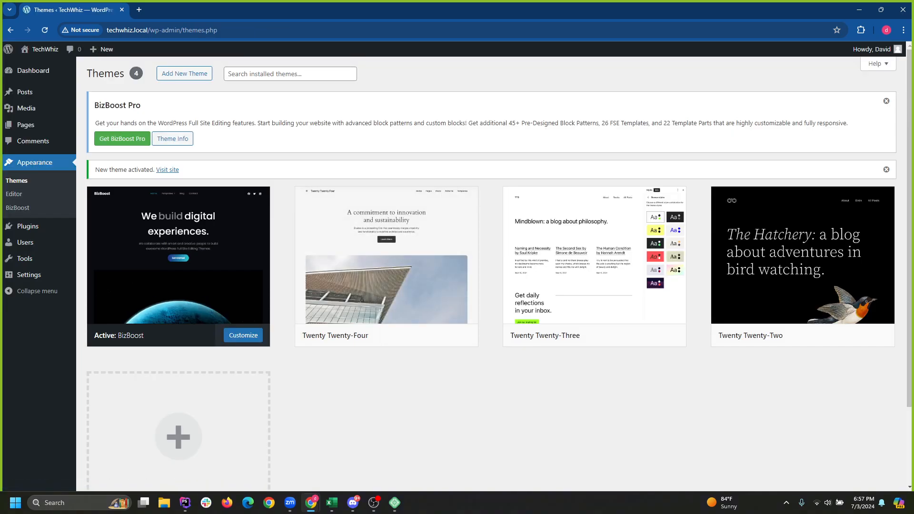
# Trash the Sample Page in Pages, then go to Visit Site from the TechWhiz admin-bar menu.
pyautogui.click(26, 125)
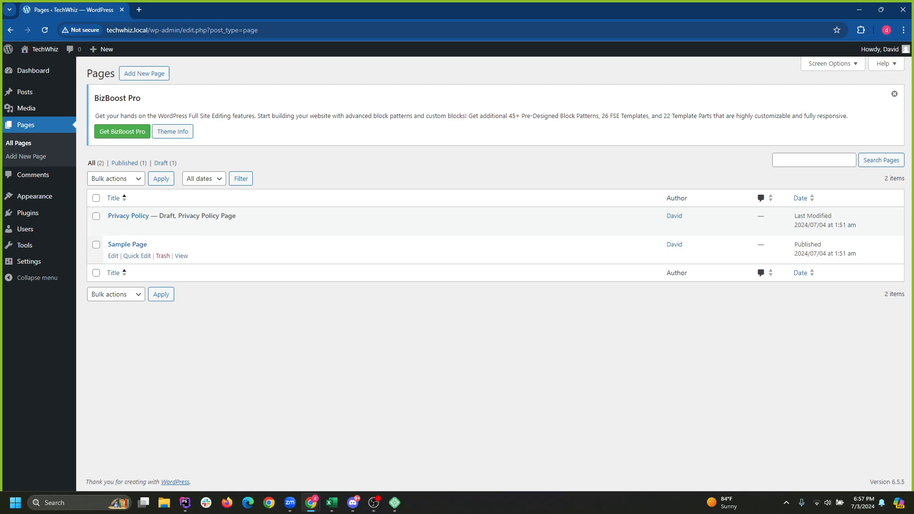
pyautogui.click(96, 244)
pyautogui.click(163, 256)
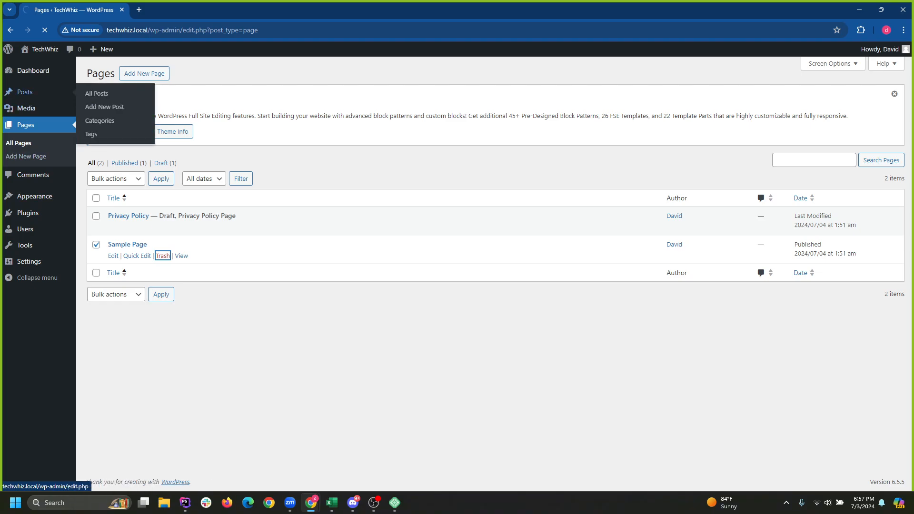
pyautogui.moveTo(33, 71)
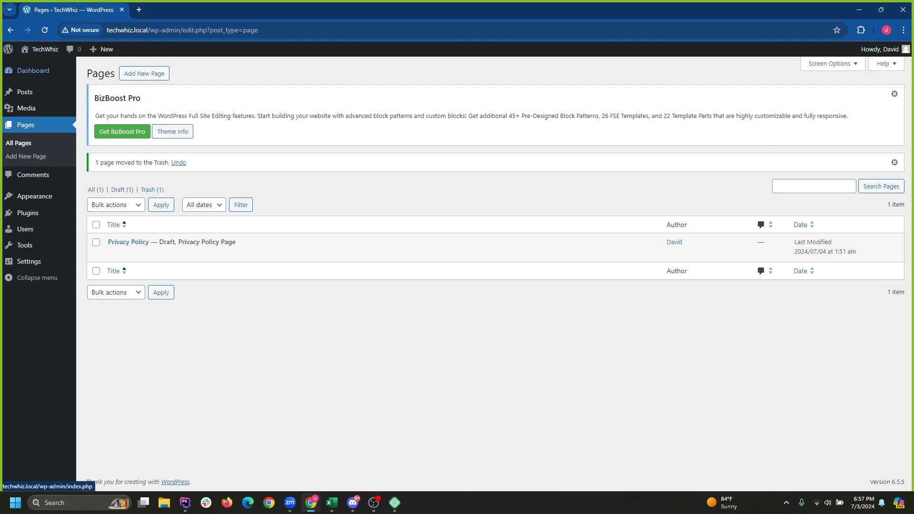
pyautogui.moveTo(40, 50)
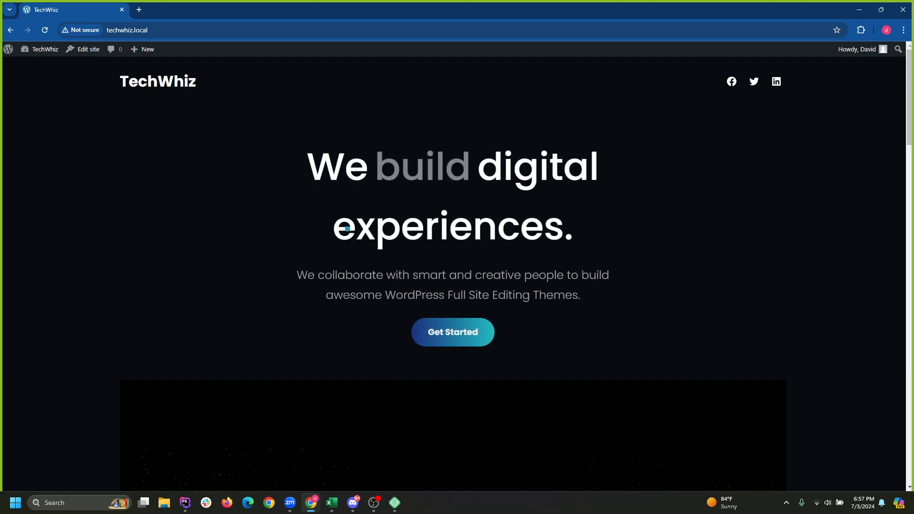
# Scroll the BizBoost-styled front page, then go back to the admin Pages list.
pyautogui.scroll(-3, 506, 272)
pyautogui.scroll(-20, 458, 175)
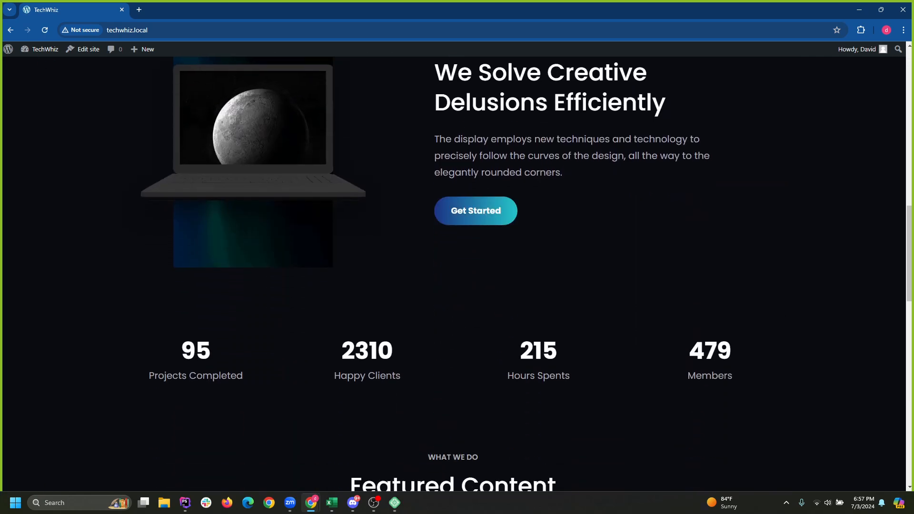
pyautogui.scroll(-3, 514, 400)
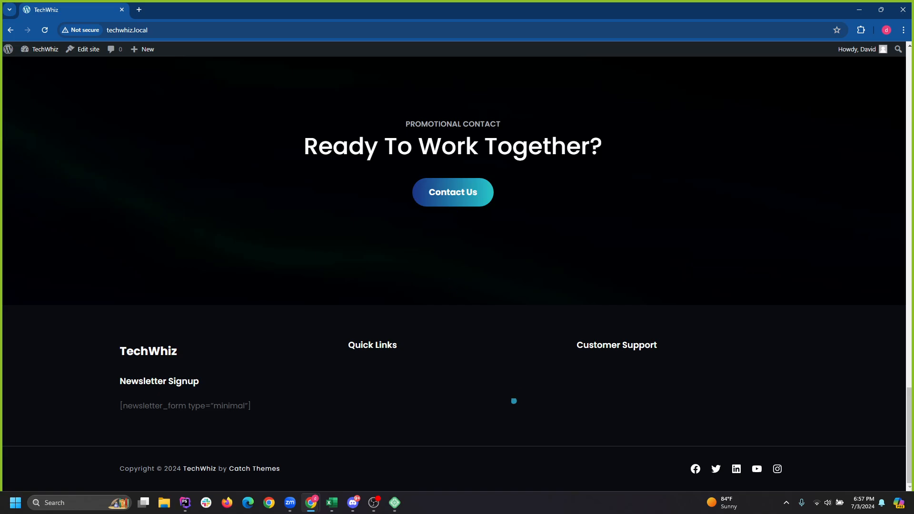
pyautogui.scroll(20, 514, 399)
pyautogui.scroll(-3, 516, 187)
pyautogui.scroll(3, 542, 335)
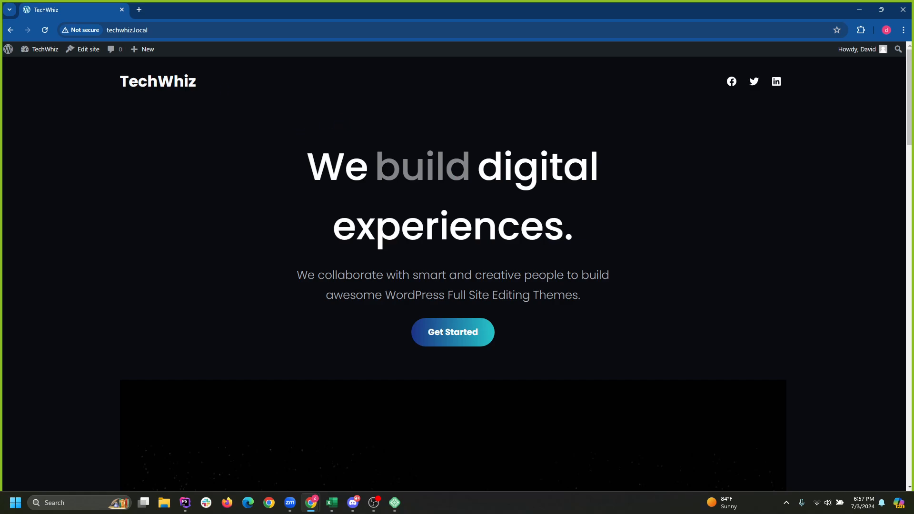
pyautogui.click(11, 30)
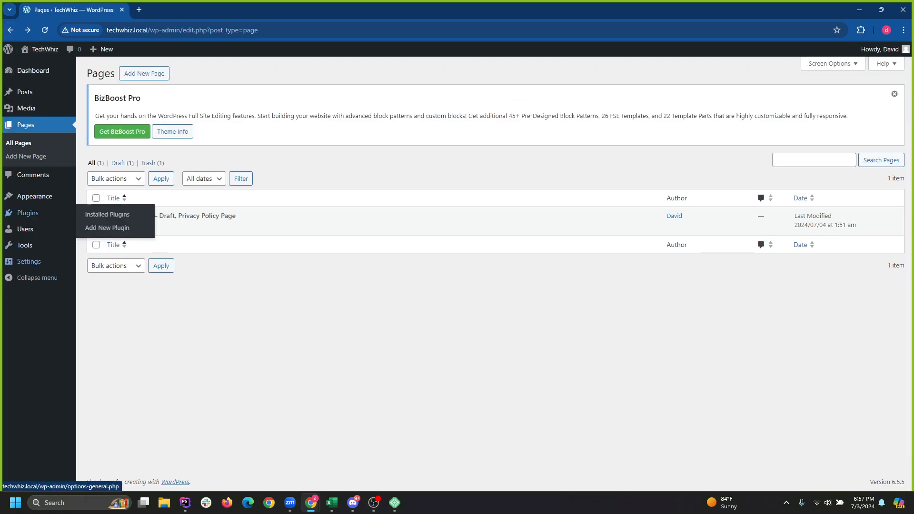
pyautogui.click(29, 261)
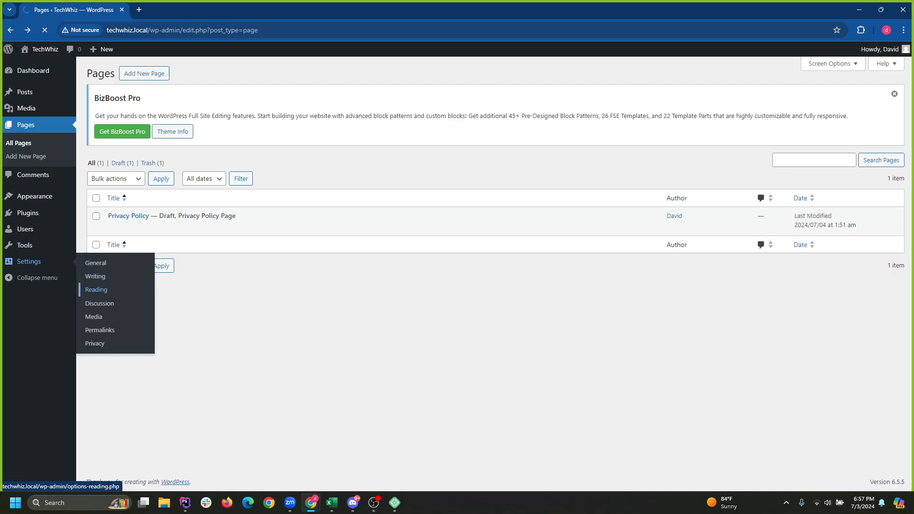
# Open Settings > Reading and close the BizBoost Pro notice, revisiting Writing in between.
pyautogui.click(97, 289)
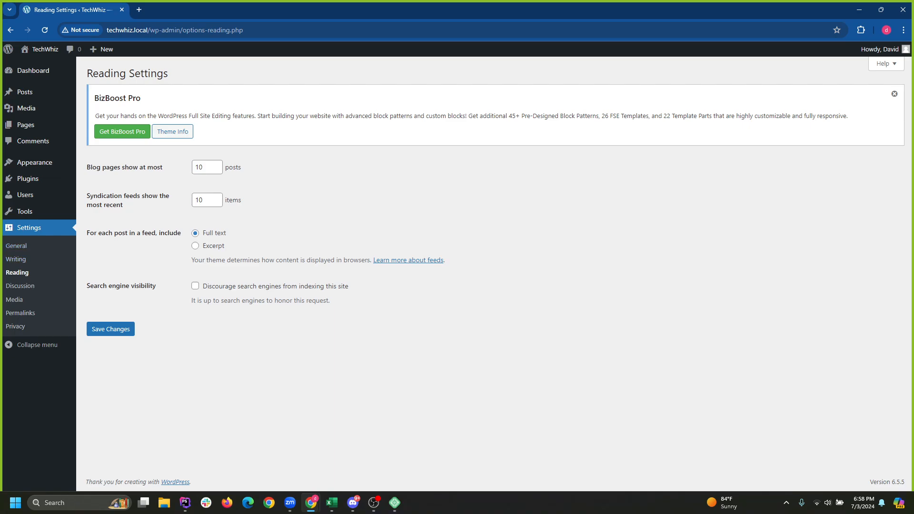
pyautogui.click(895, 94)
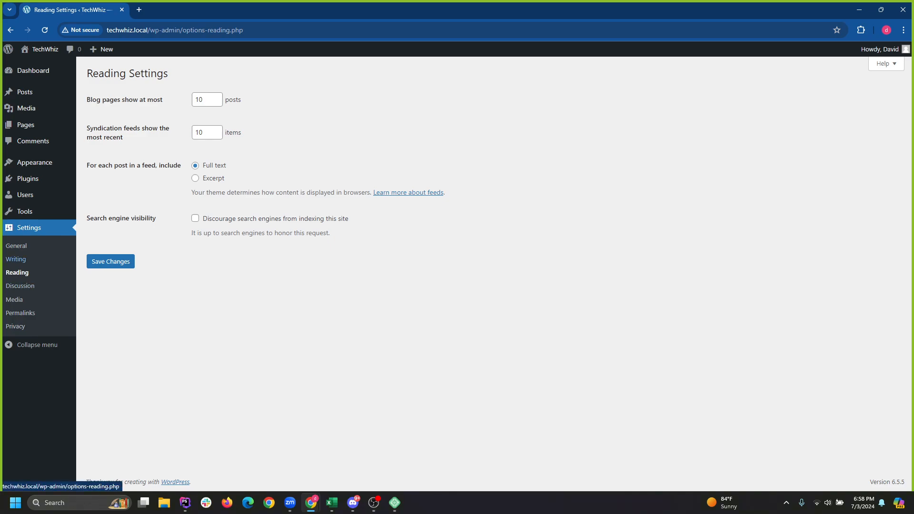
pyautogui.click(15, 259)
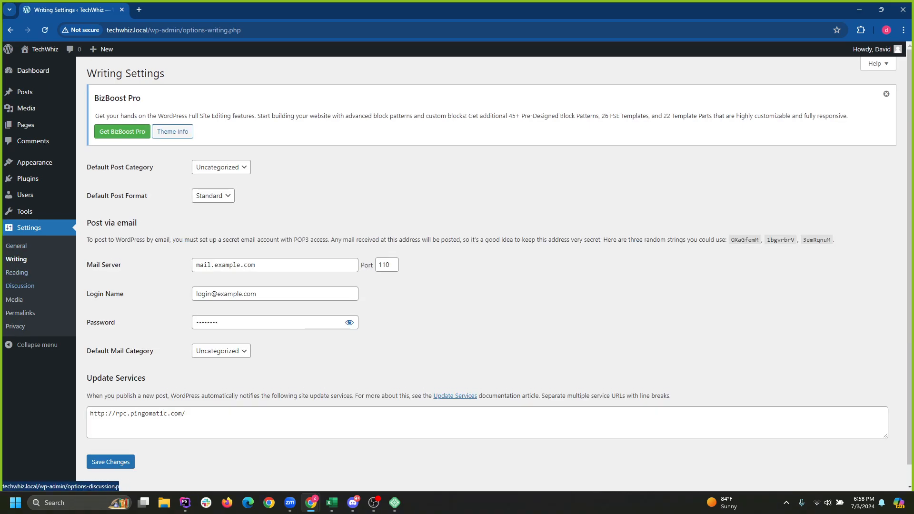
pyautogui.click(17, 246)
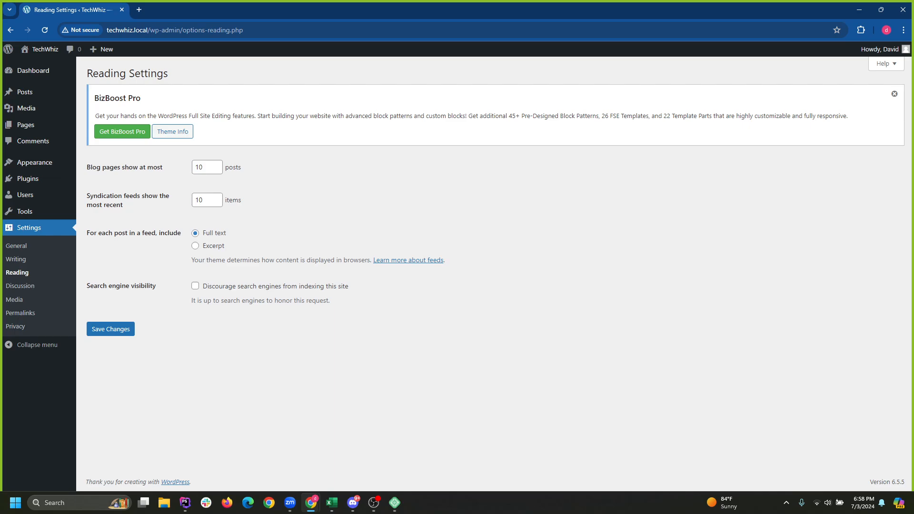
pyautogui.click(894, 93)
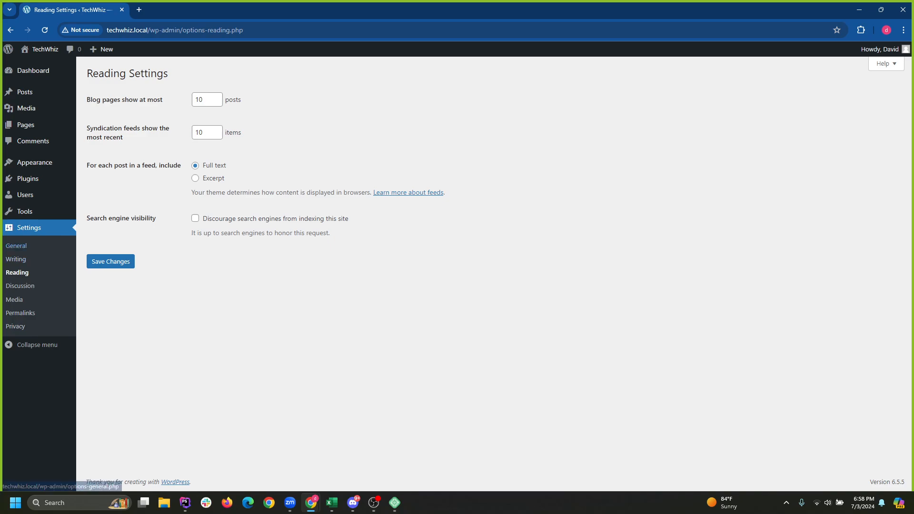
pyautogui.moveTo(24, 211)
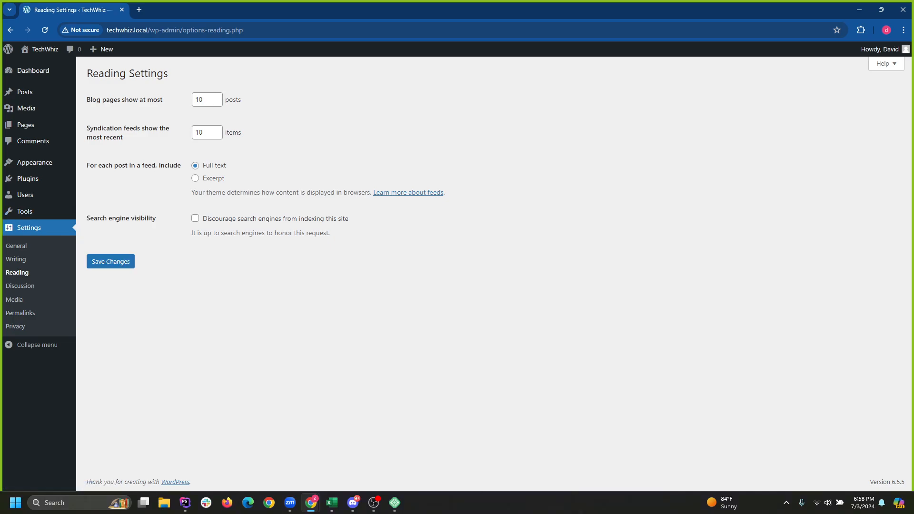
pyautogui.moveTo(34, 163)
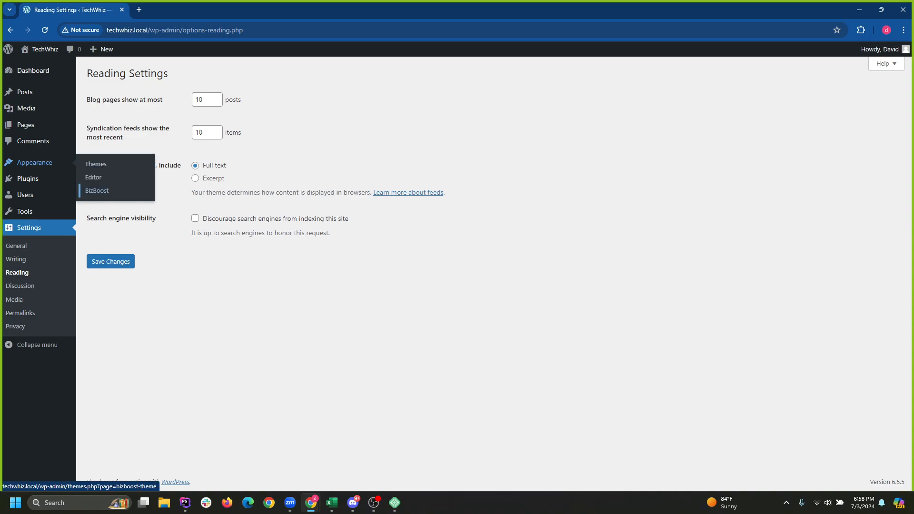
# Open Appearance > BizBoost's Getting Started page and read through its intro text.
pyautogui.click(97, 190)
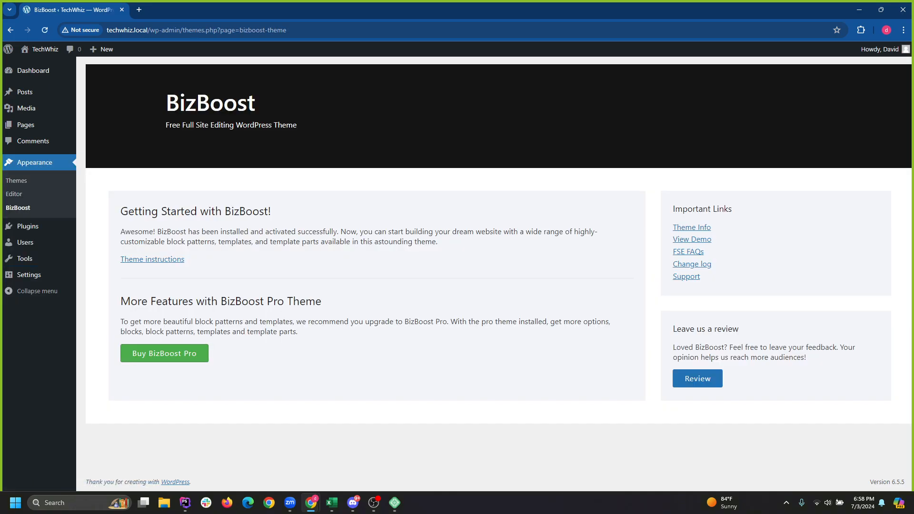
pyautogui.doubleClick(189, 125)
pyautogui.click(188, 125)
pyautogui.doubleClick(419, 231)
pyautogui.click(419, 232)
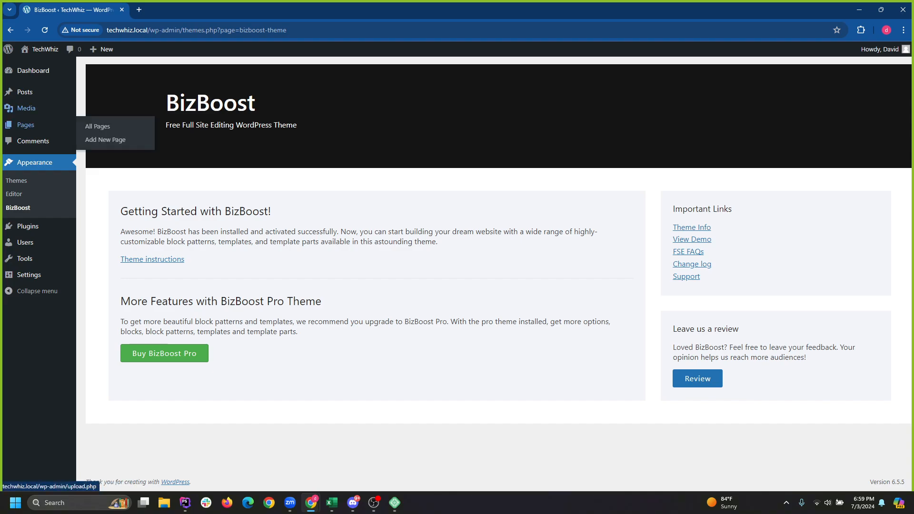
# Start a new post from the Posts list and dismiss the editor welcome tour.
pyautogui.click(26, 125)
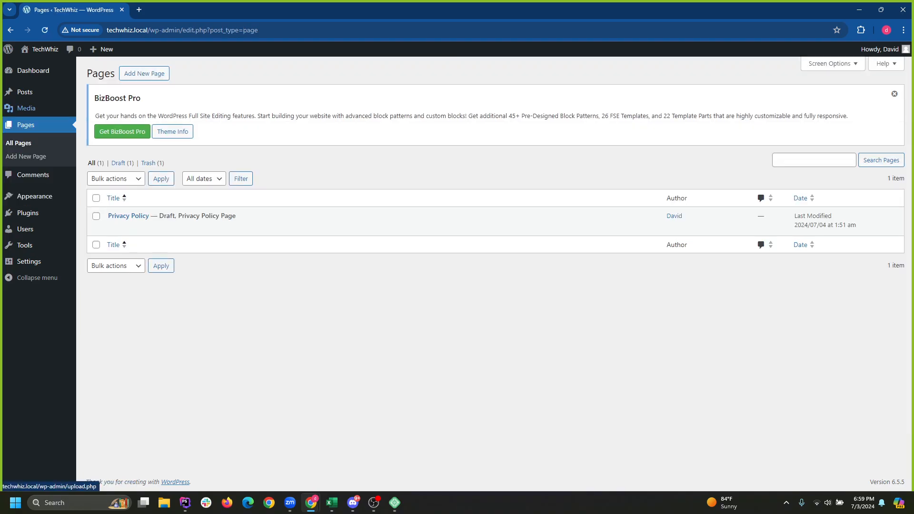
pyautogui.click(25, 92)
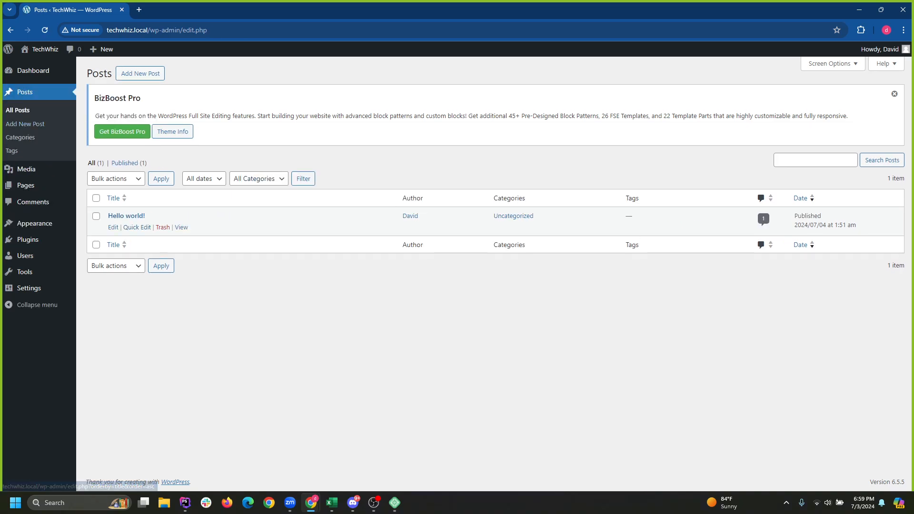
pyautogui.click(140, 74)
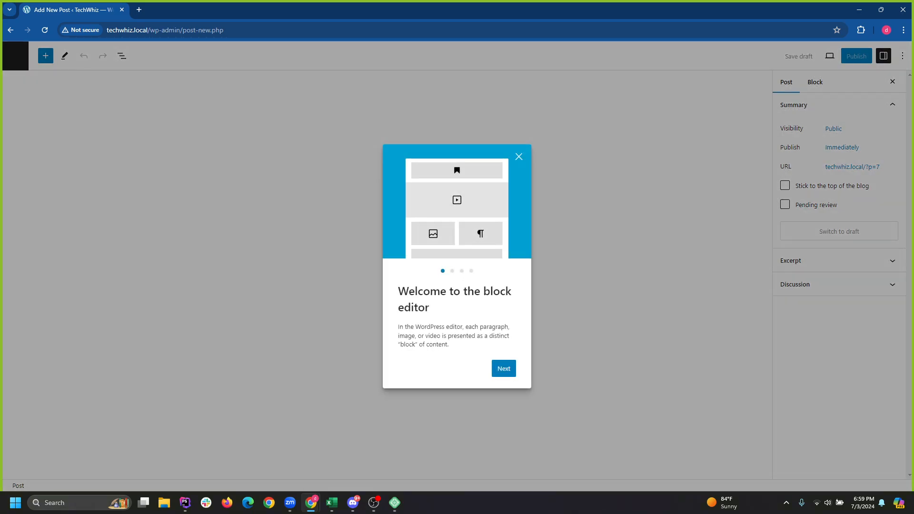
pyautogui.click(519, 156)
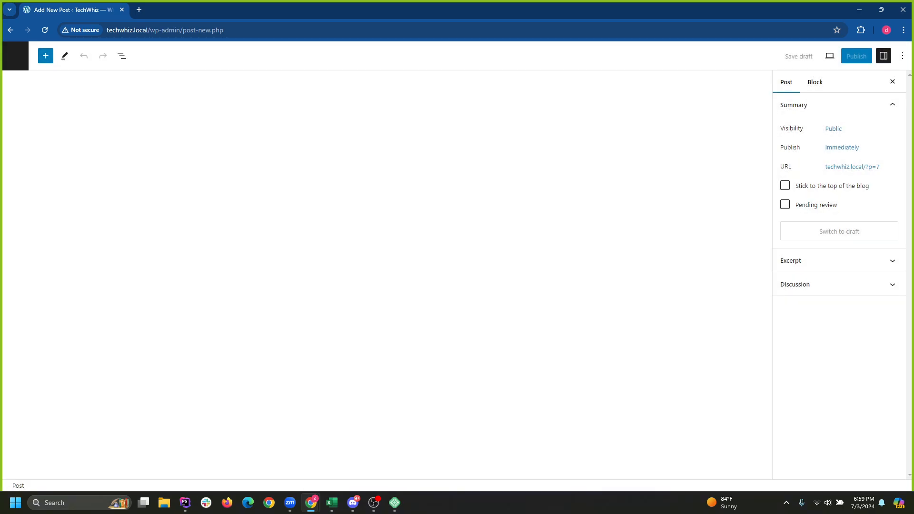
pyautogui.click(46, 56)
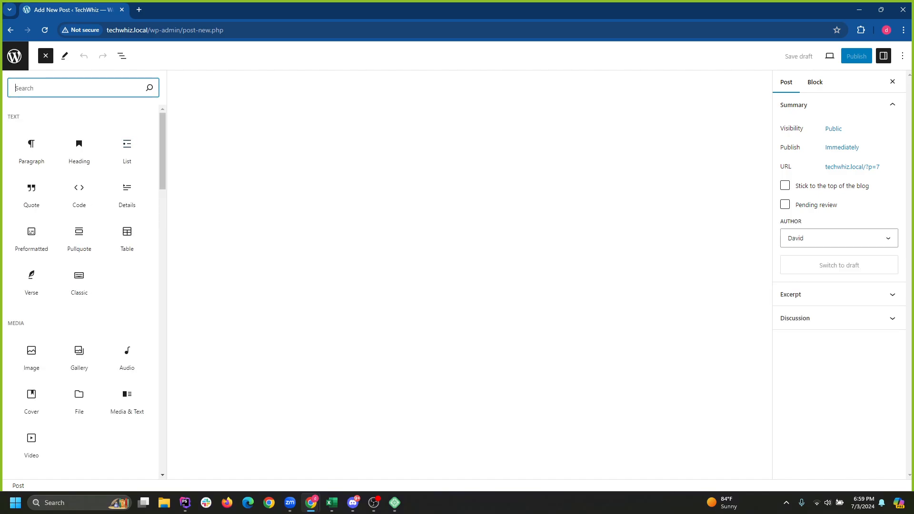
pyautogui.press('Escape')
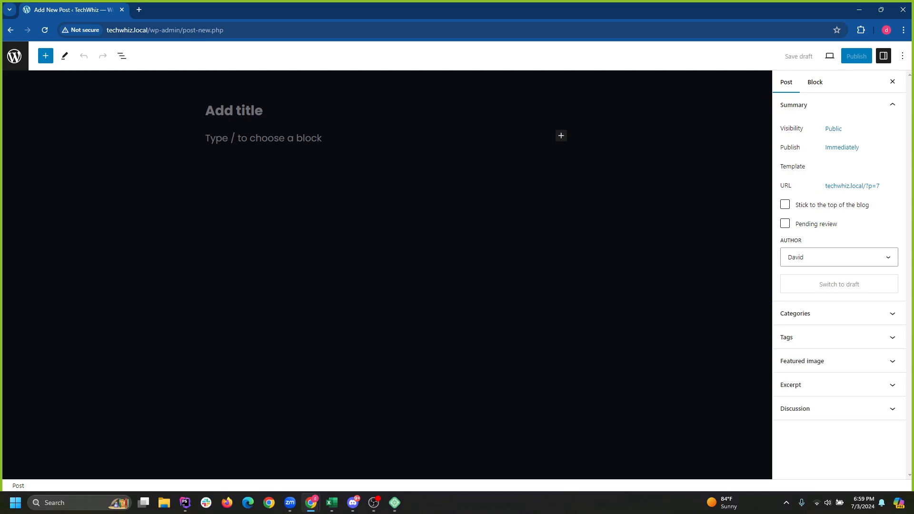
# Title the new post 'Test Post', correcting the typo.
pyautogui.write('Tets P')
pyautogui.press('BackSpace')
pyautogui.press('BackSpace')
pyautogui.press('BackSpace')
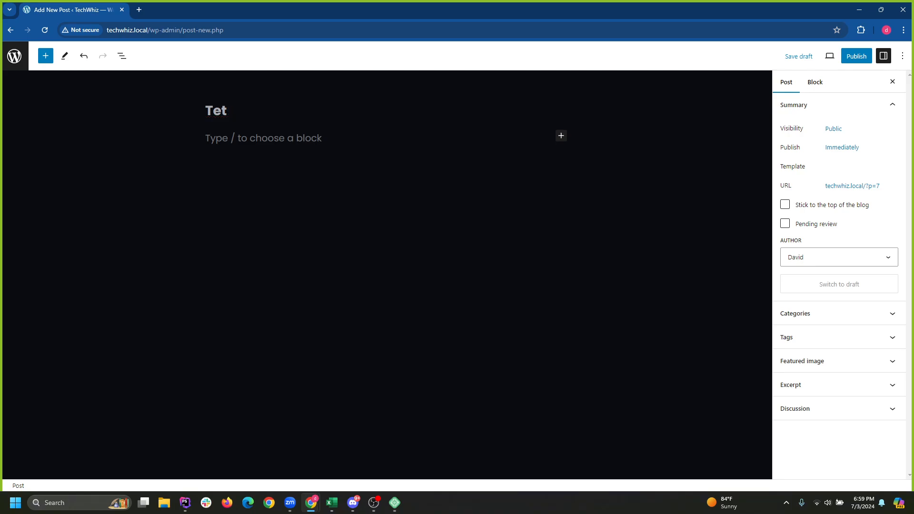
pyautogui.press('BackSpace')
pyautogui.write('st Post')
pyautogui.press('Return')
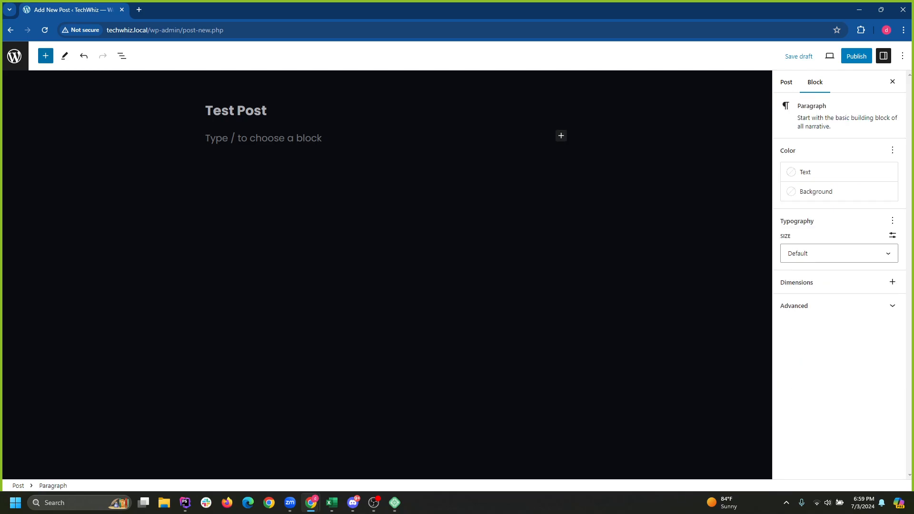
# Browse the block library, show the Post settings, and open the pre-publish panel.
pyautogui.click(45, 55)
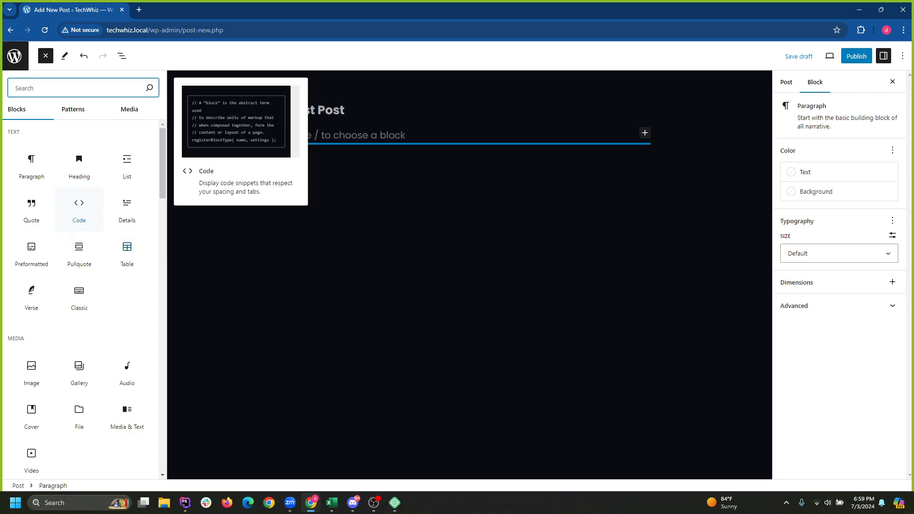
pyautogui.scroll(-15, 31, 253)
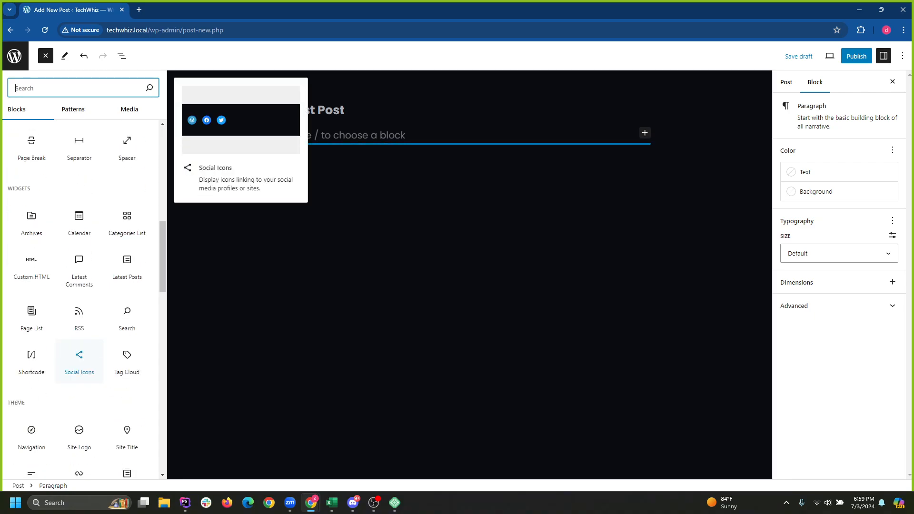
pyautogui.scroll(10, 79, 248)
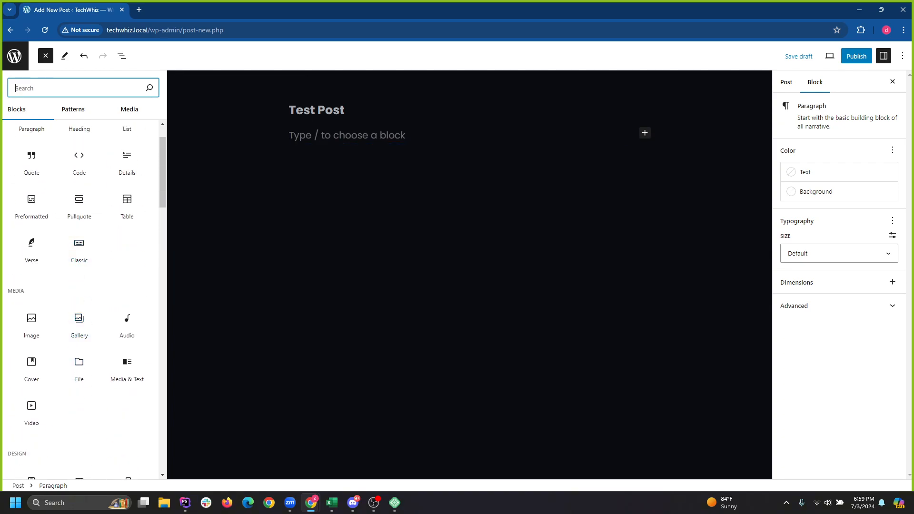
pyautogui.click(346, 135)
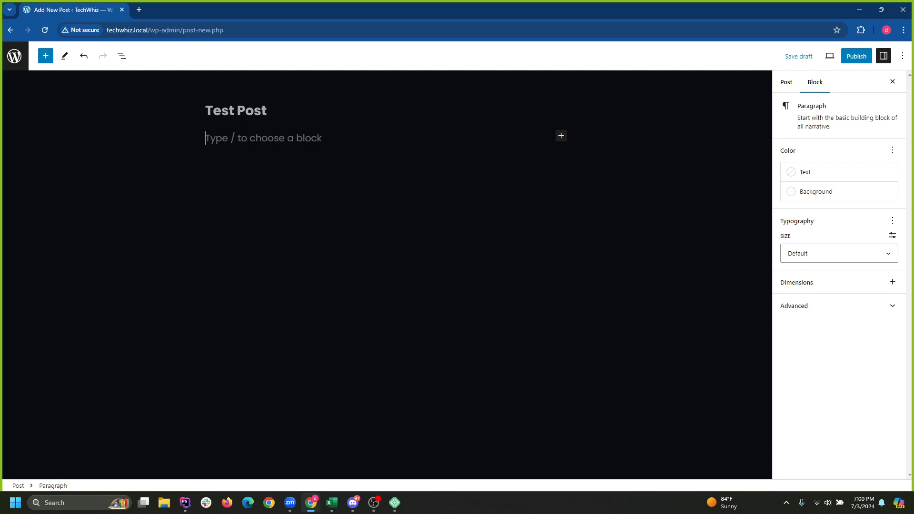
pyautogui.click(786, 82)
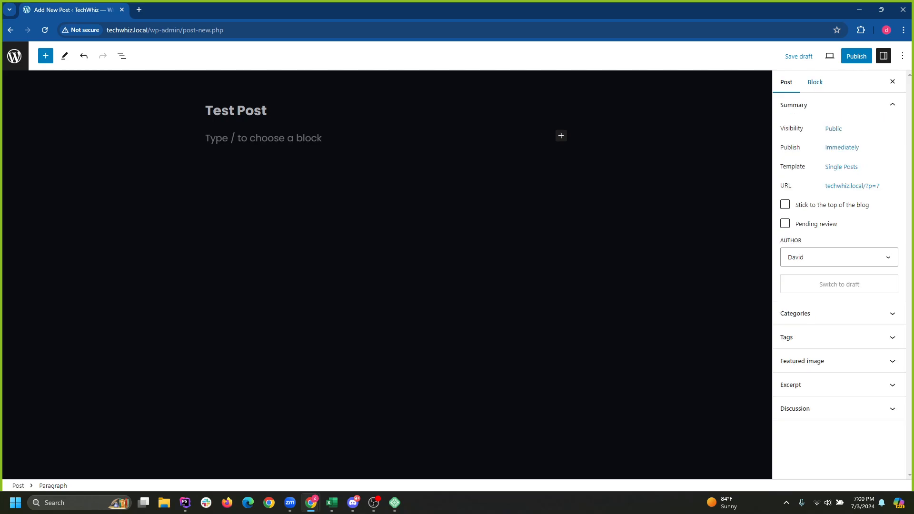
pyautogui.click(856, 56)
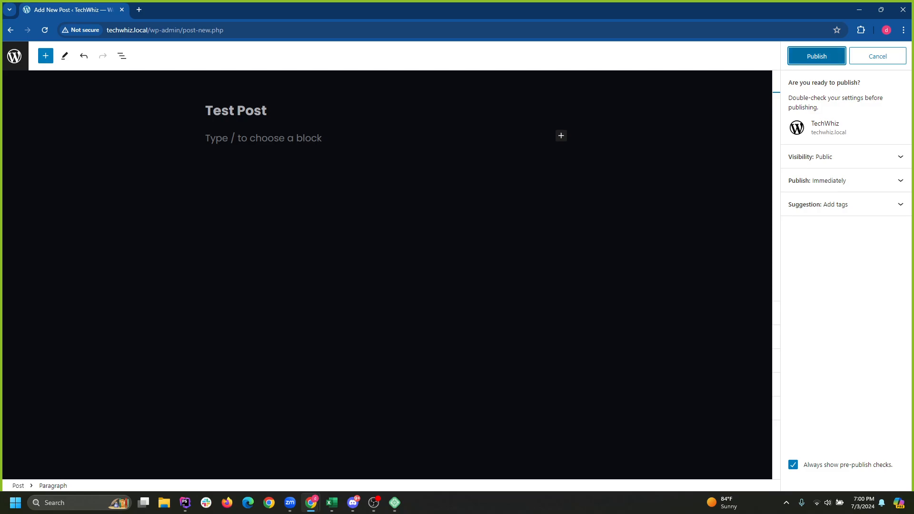
# Publish the Test Post and go to the Posts list.
pyautogui.click(816, 56)
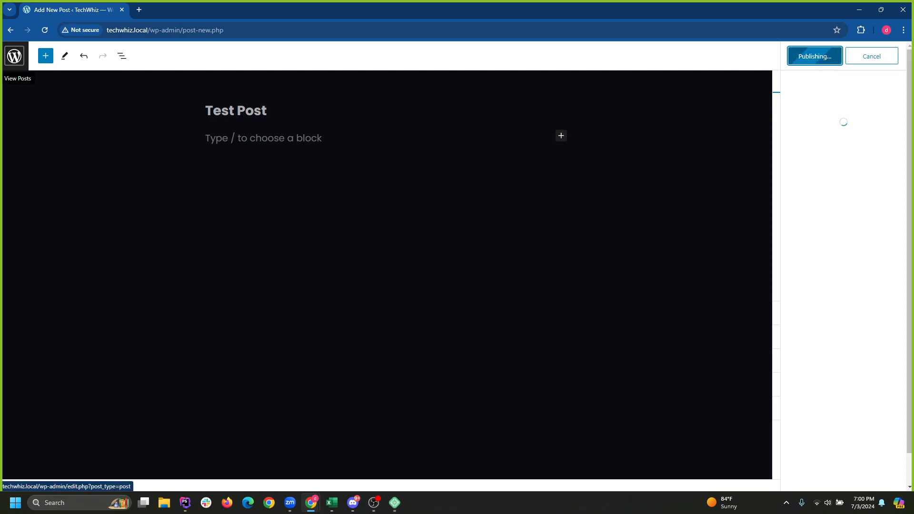
pyautogui.click(14, 56)
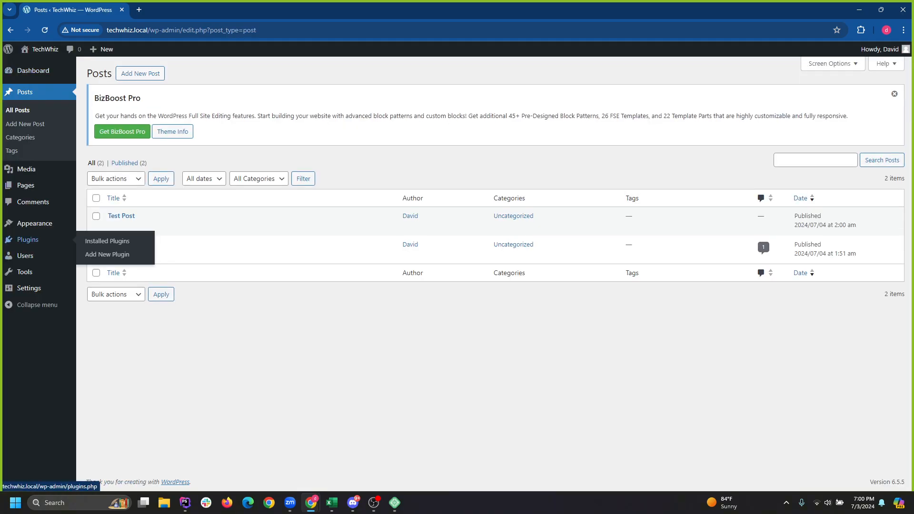
pyautogui.moveTo(34, 223)
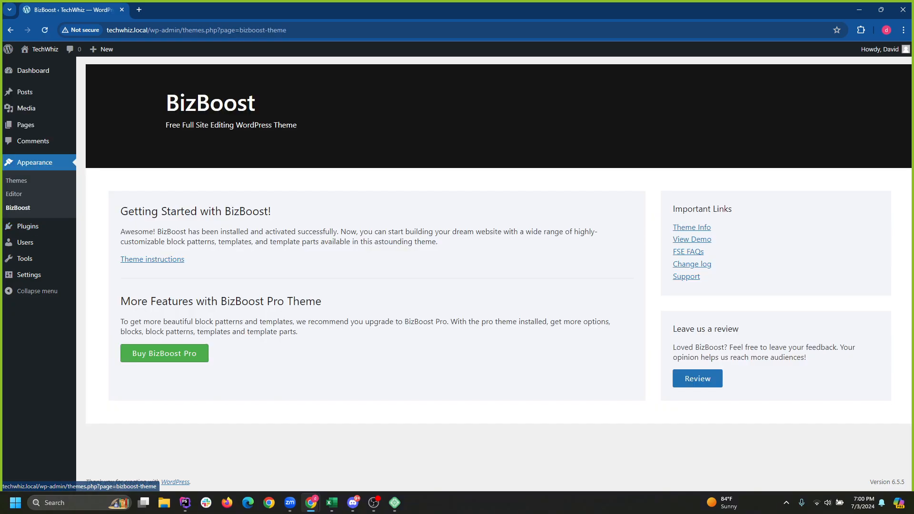
# Open the Catch Themes BizBoost instructions page and scroll through its content.
pyautogui.click(153, 259)
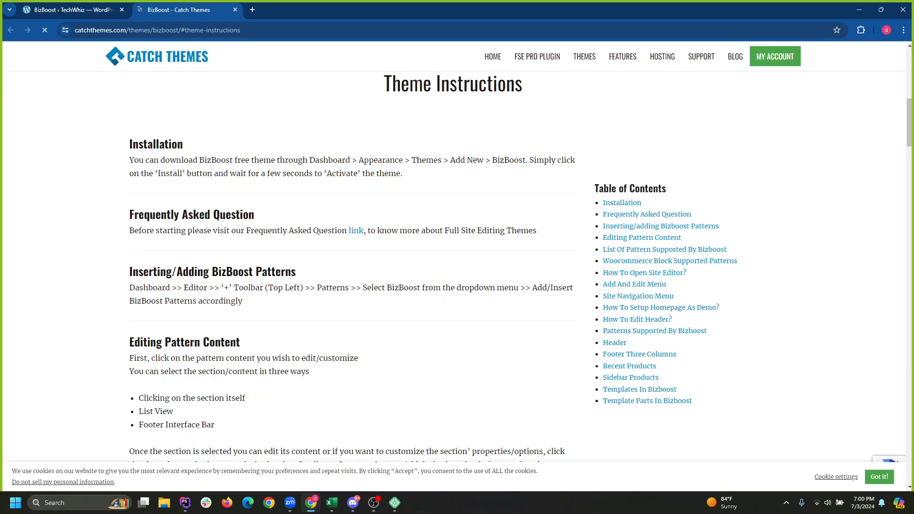
pyautogui.scroll(-5, 457, 267)
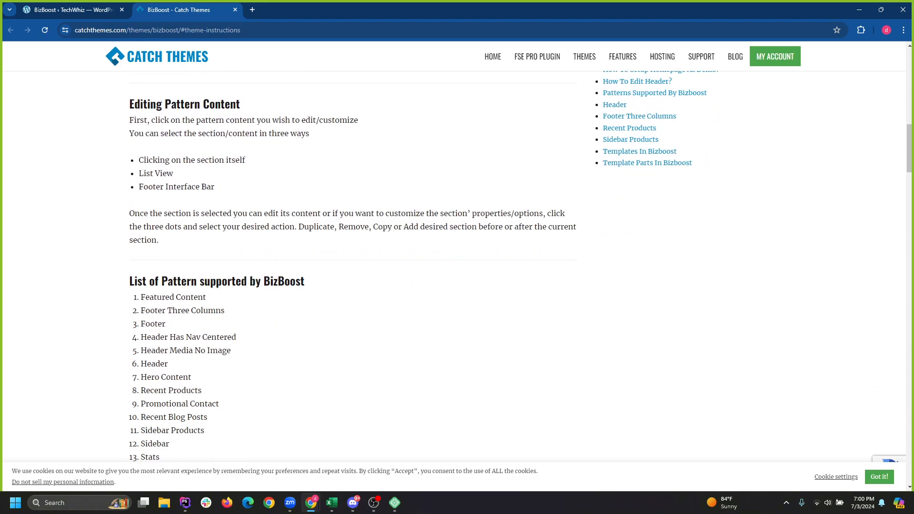
pyautogui.scroll(-7, 457, 267)
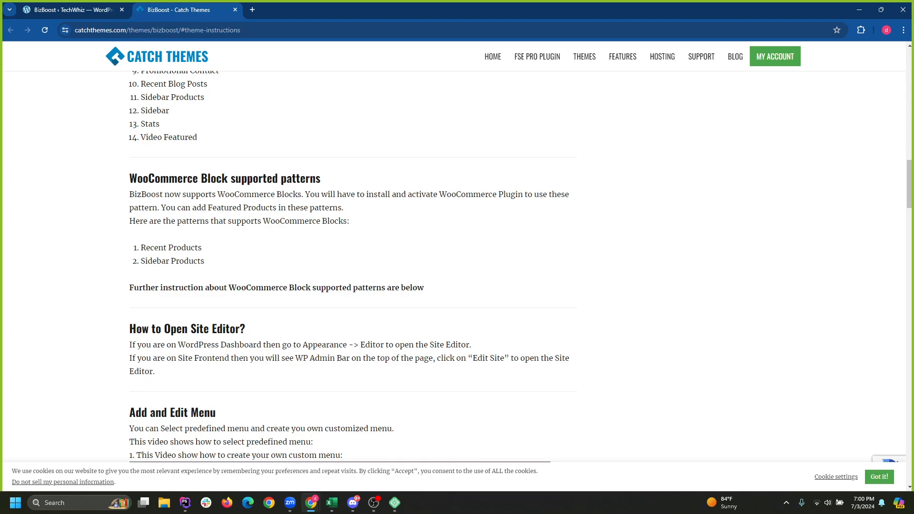
pyautogui.scroll(-1, 457, 267)
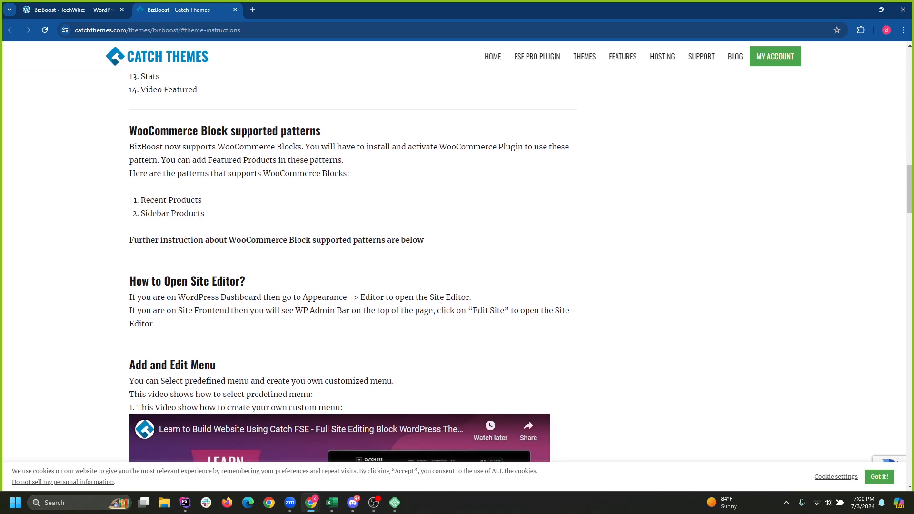
pyautogui.scroll(-5, 340, 266)
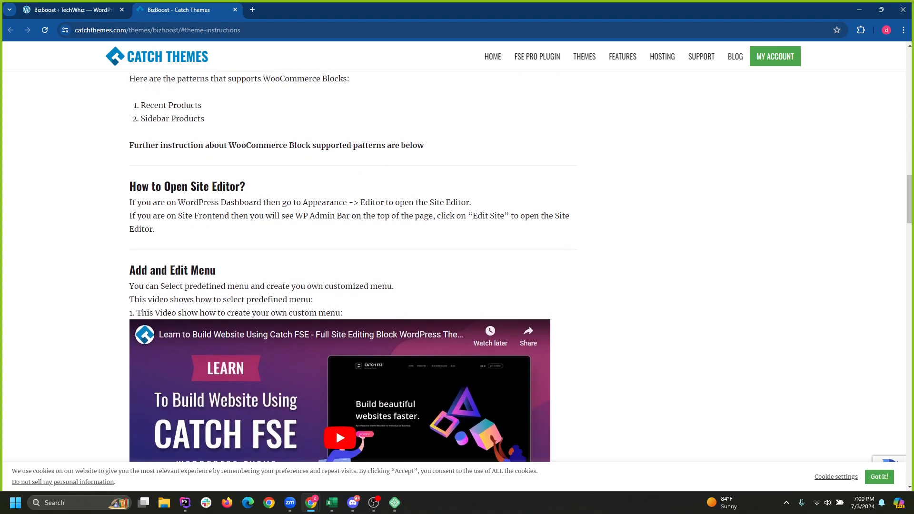
pyautogui.scroll(-3, 336, 238)
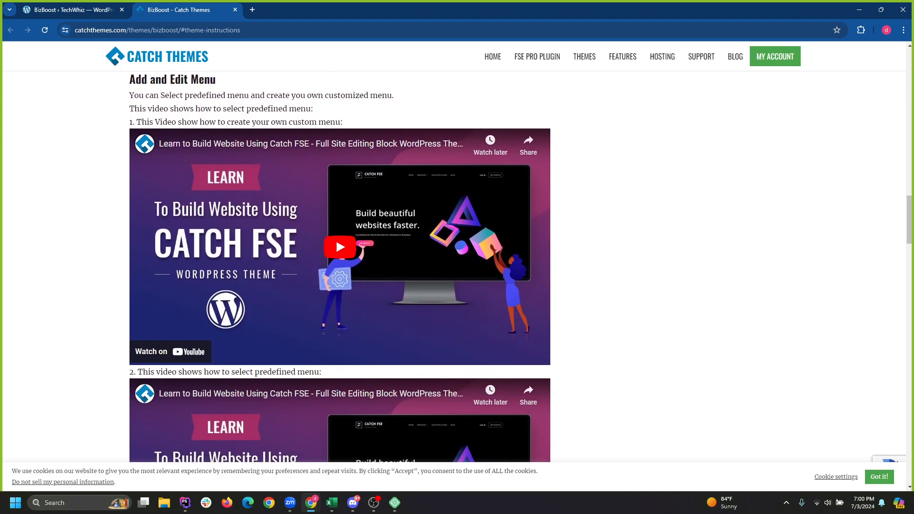
pyautogui.scroll(1, 336, 238)
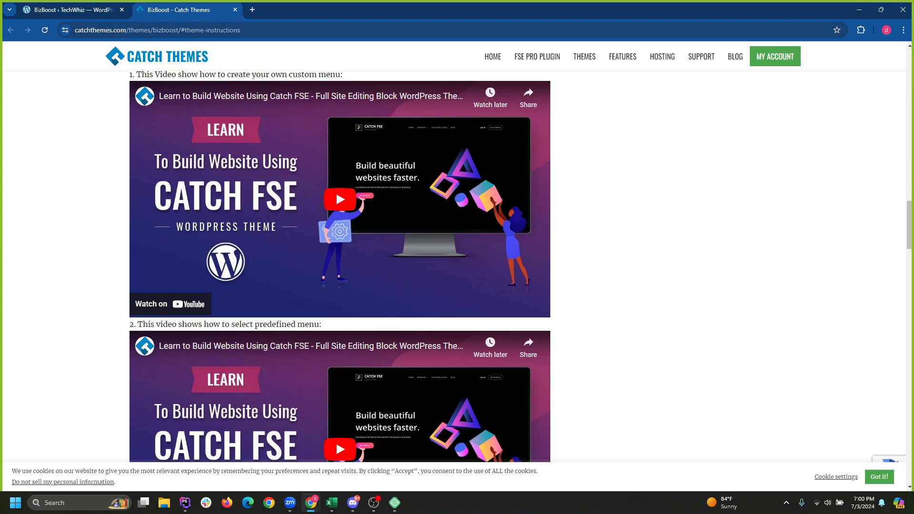
pyautogui.scroll(-4, 335, 250)
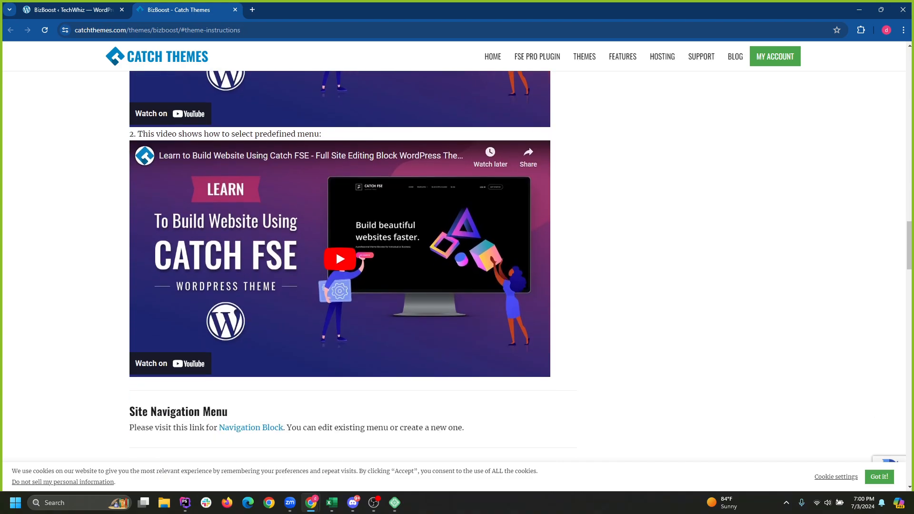
pyautogui.scroll(20, 335, 250)
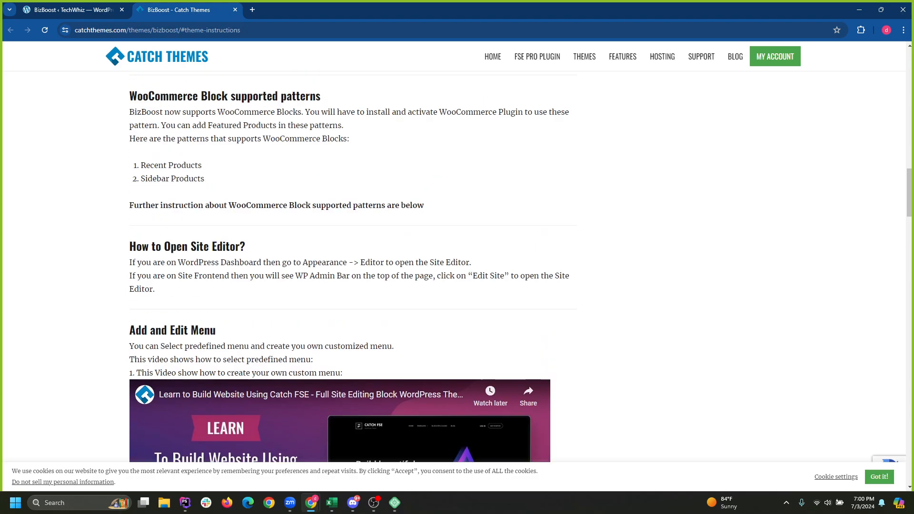
pyautogui.scroll(9, 336, 250)
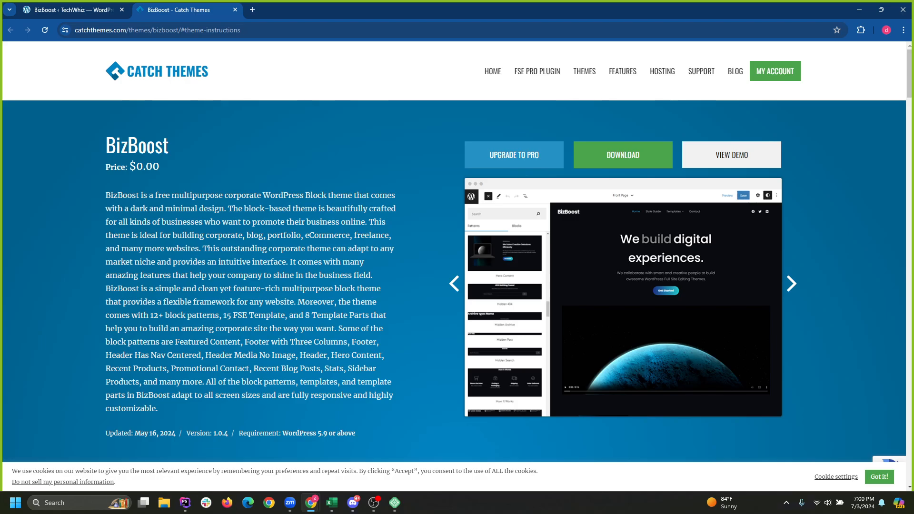
pyautogui.scroll(-3, 454, 267)
pyautogui.scroll(2, 454, 266)
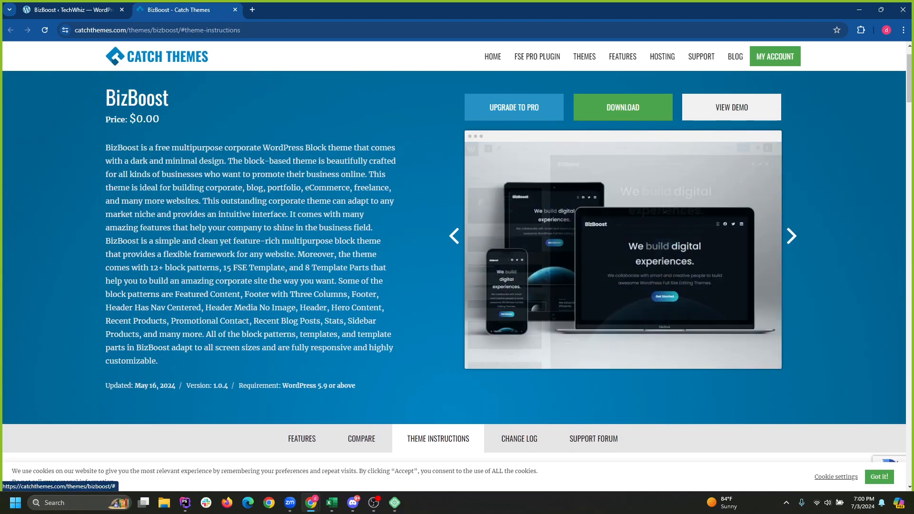
pyautogui.scroll(-15, 454, 257)
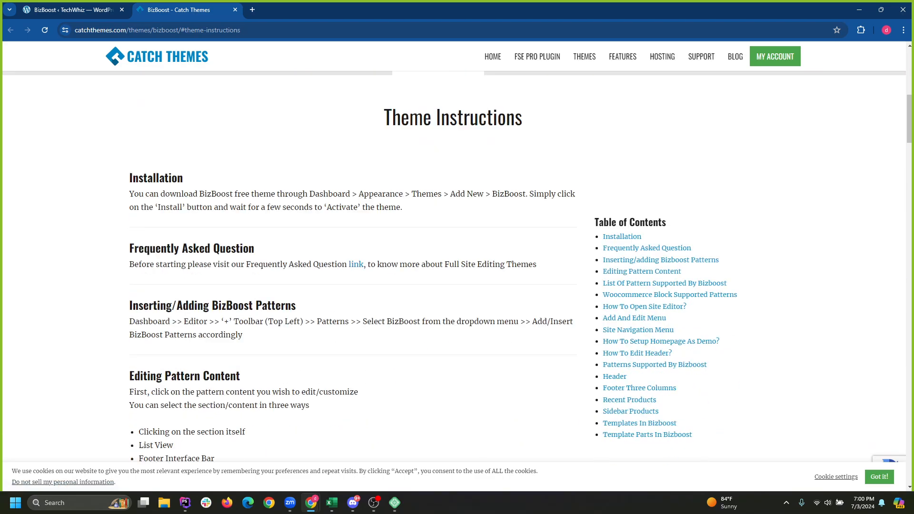
pyautogui.scroll(-10, 340, 305)
# Watch the custom-menu tutorial video full screen, skipping ahead to about 10:32.
pyautogui.click(340, 325)
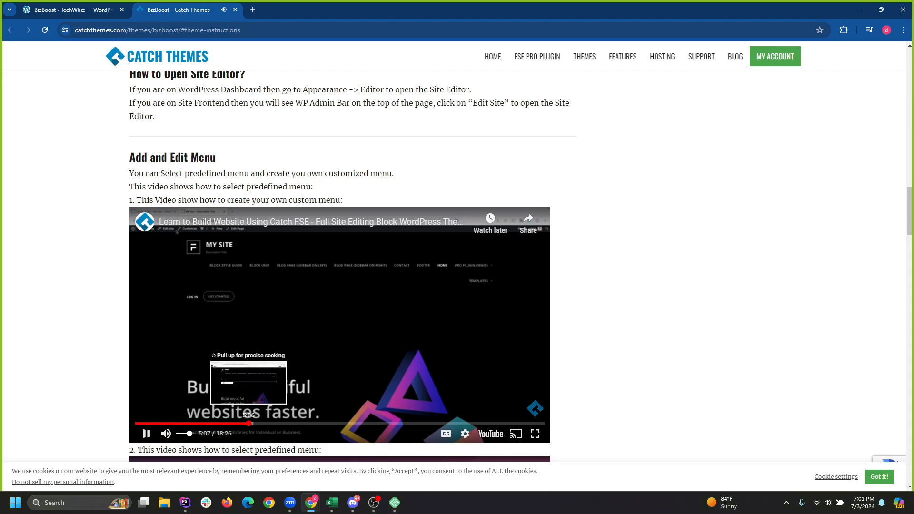
pyautogui.click(249, 423)
pyautogui.click(270, 423)
pyautogui.click(277, 423)
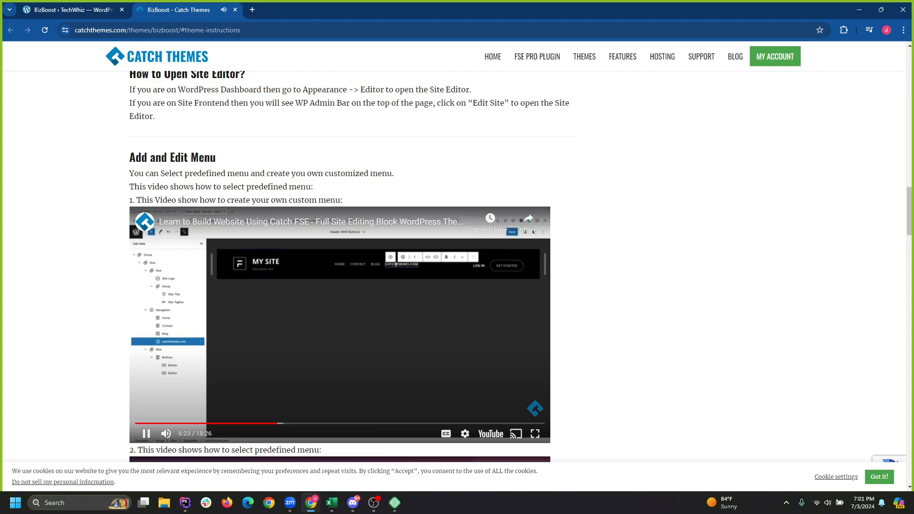
pyautogui.click(535, 434)
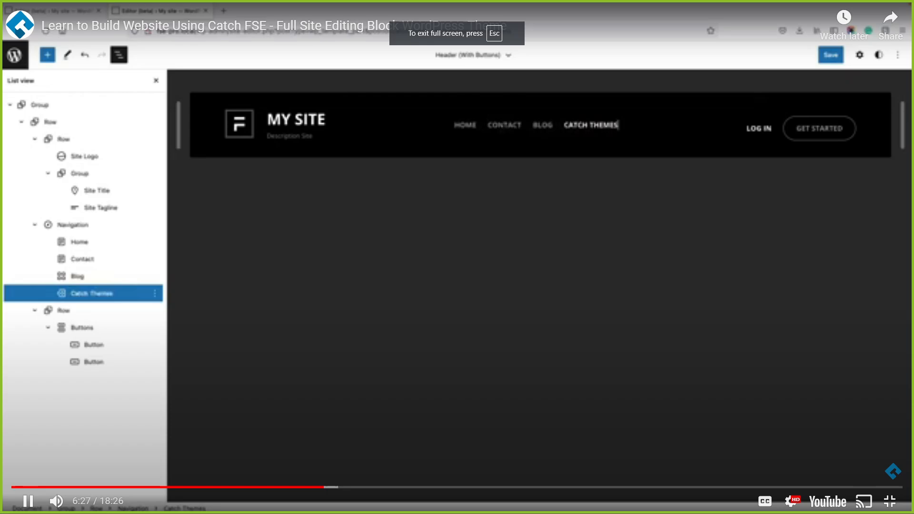
pyautogui.moveTo(325, 487); pyautogui.dragTo(292, 487)
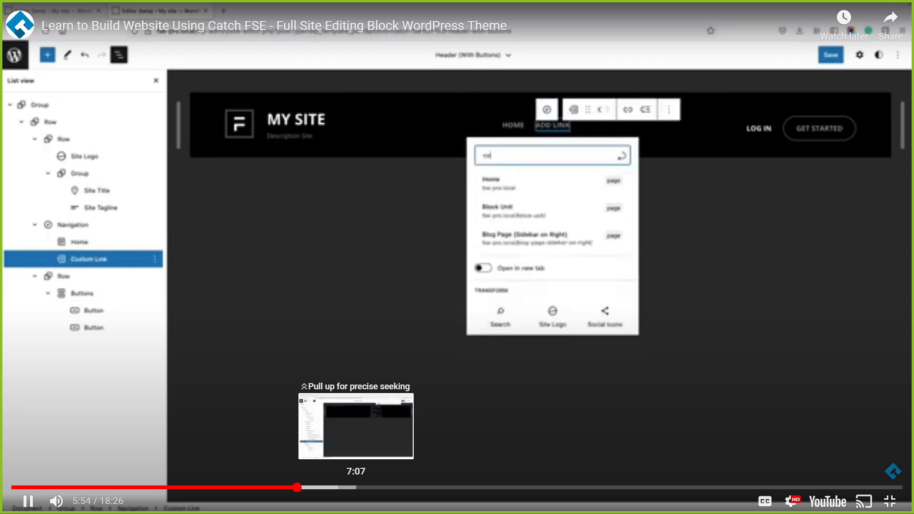
pyautogui.click(317, 487)
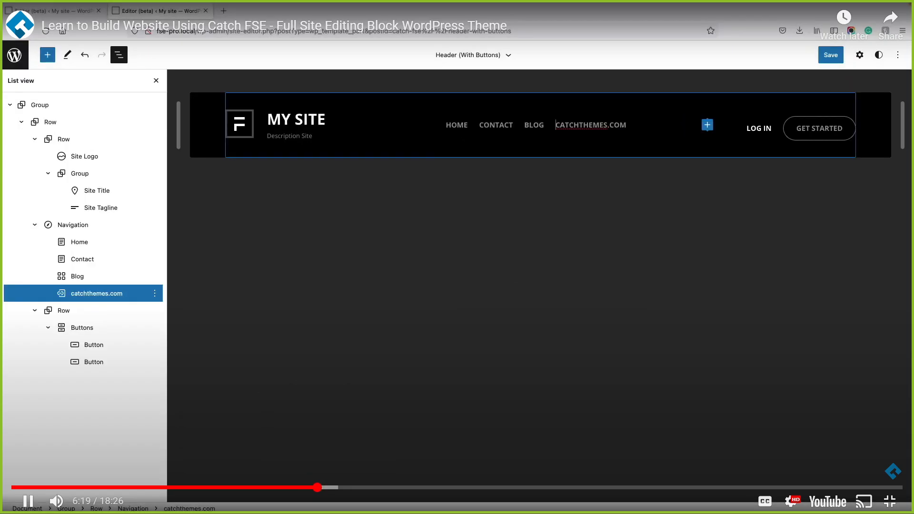
pyautogui.click(351, 487)
pyautogui.click(379, 487)
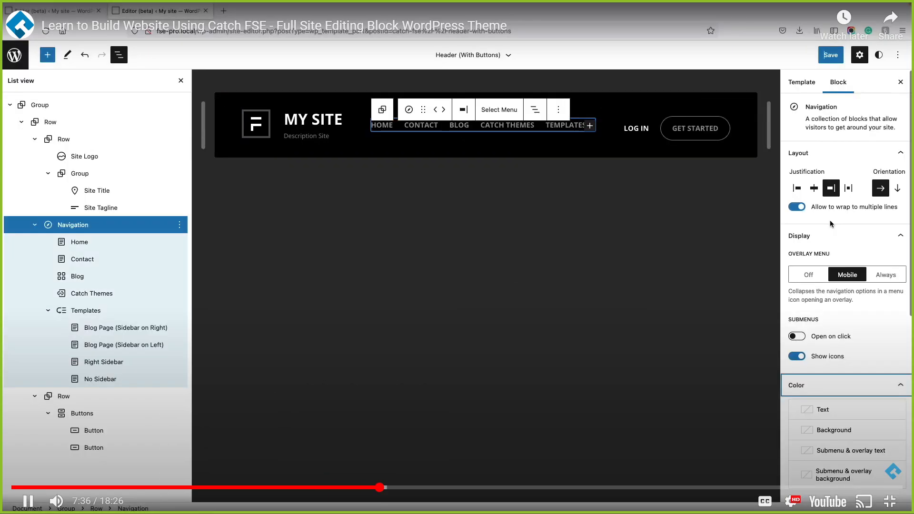
pyautogui.click(418, 487)
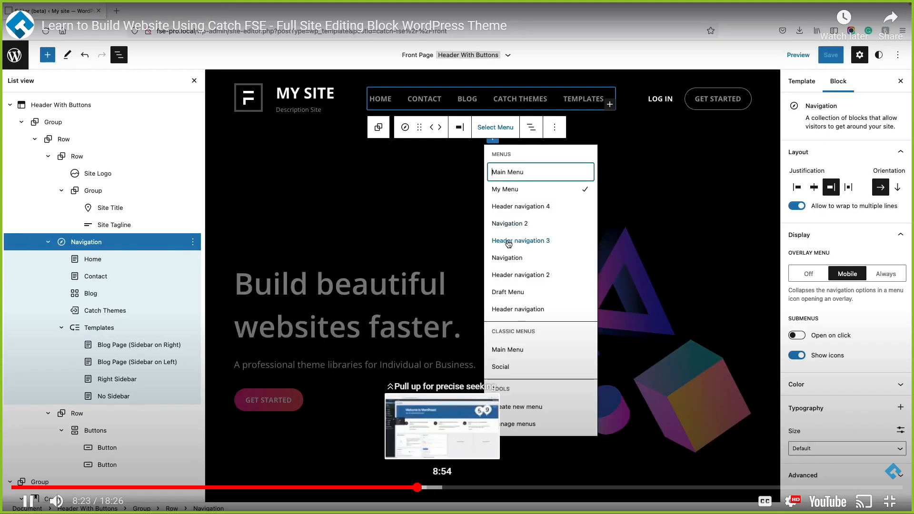
pyautogui.click(473, 487)
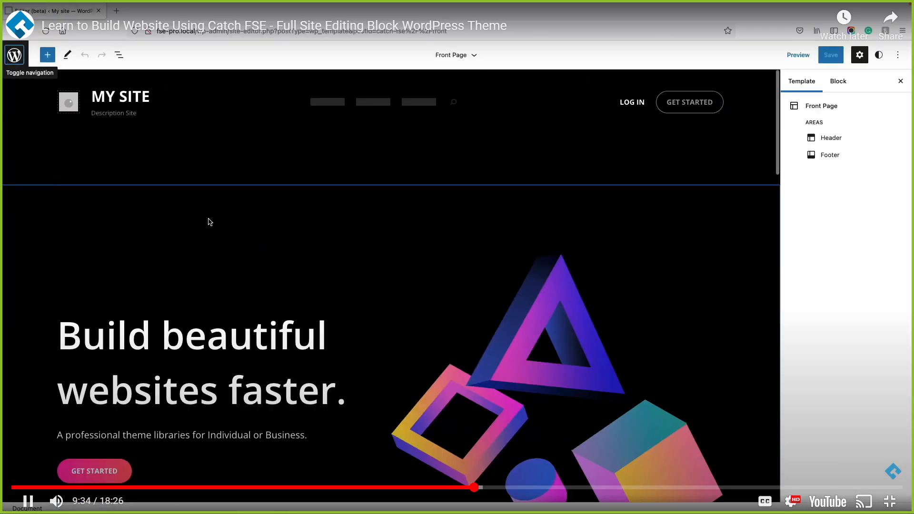
pyautogui.click(521, 487)
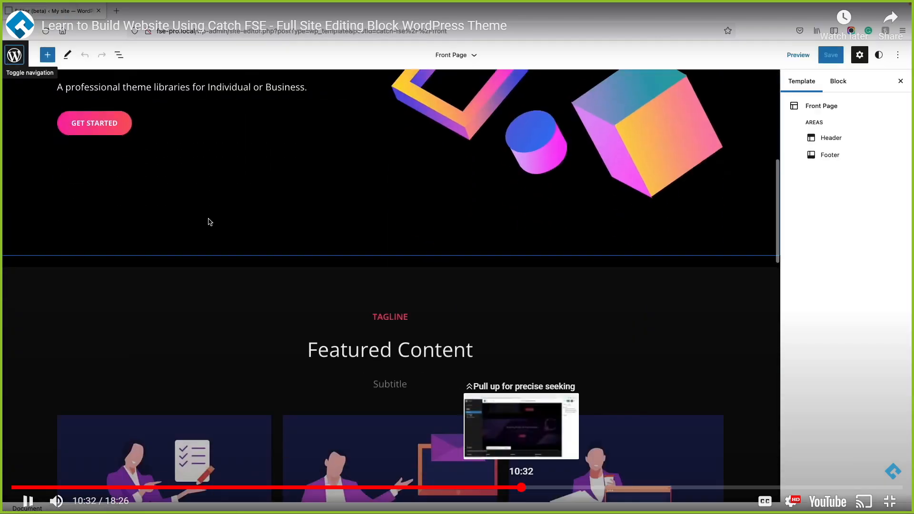
pyautogui.click(889, 501)
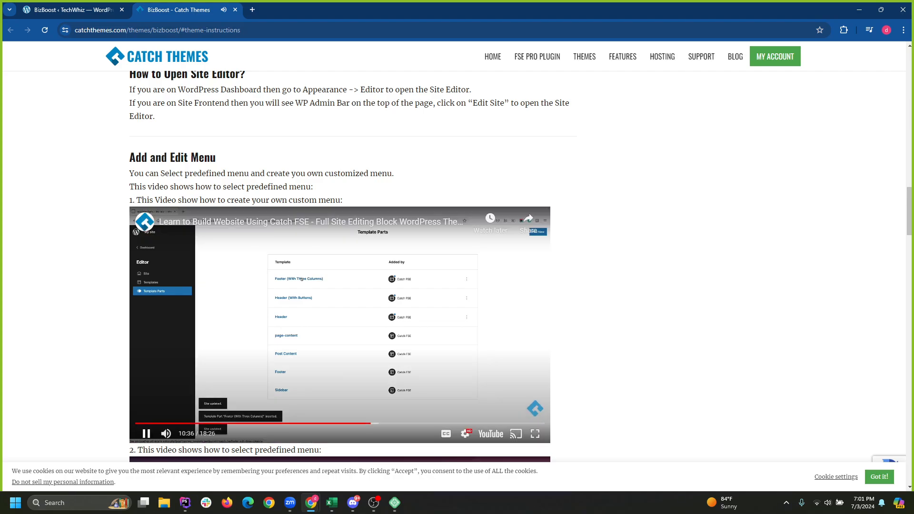
# Pause the video, close the Catch Themes tab, and open the Pages list.
pyautogui.press('space')
pyautogui.hotkey('ctrl', 'w')
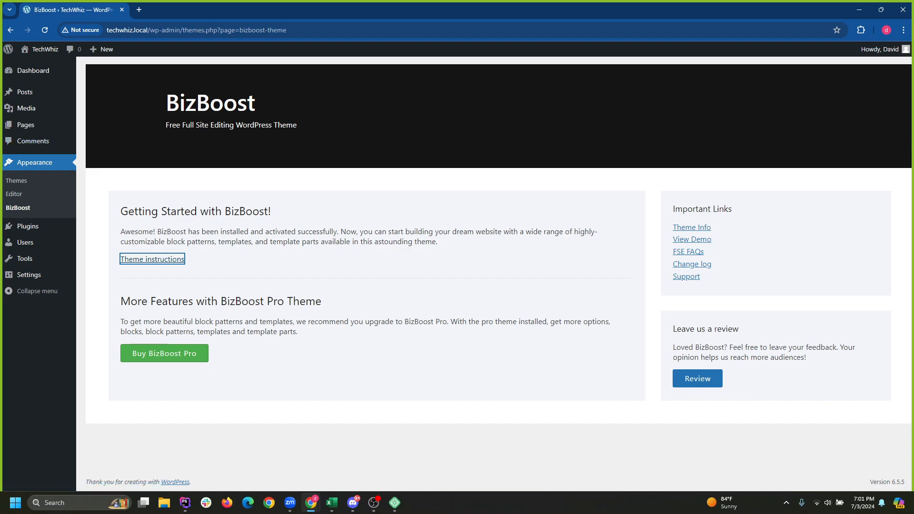
pyautogui.click(26, 125)
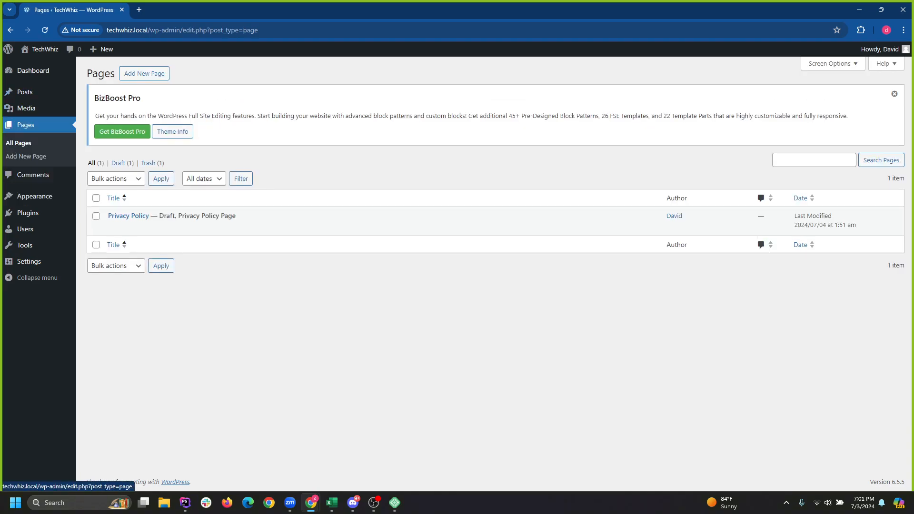
# Check the Posts and Pages lists, then open Settings > Writing.
pyautogui.click(24, 92)
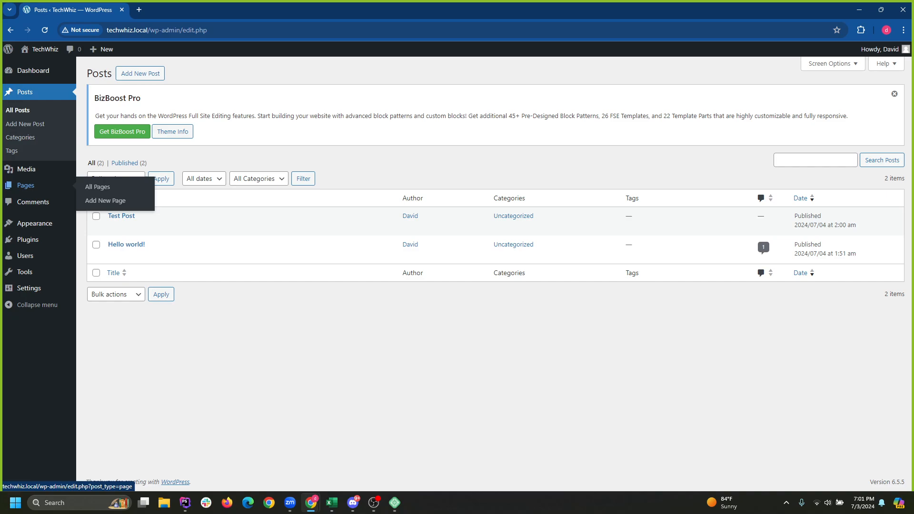
pyautogui.click(25, 185)
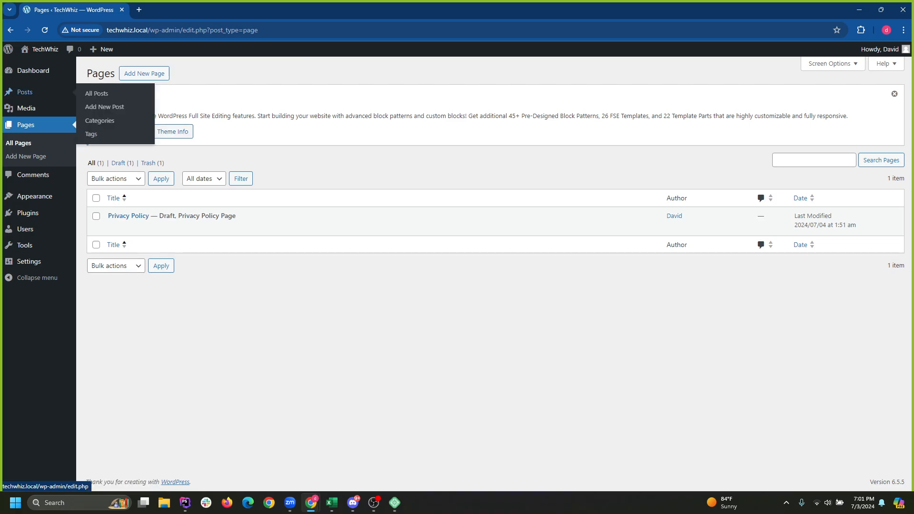
pyautogui.moveTo(25, 245)
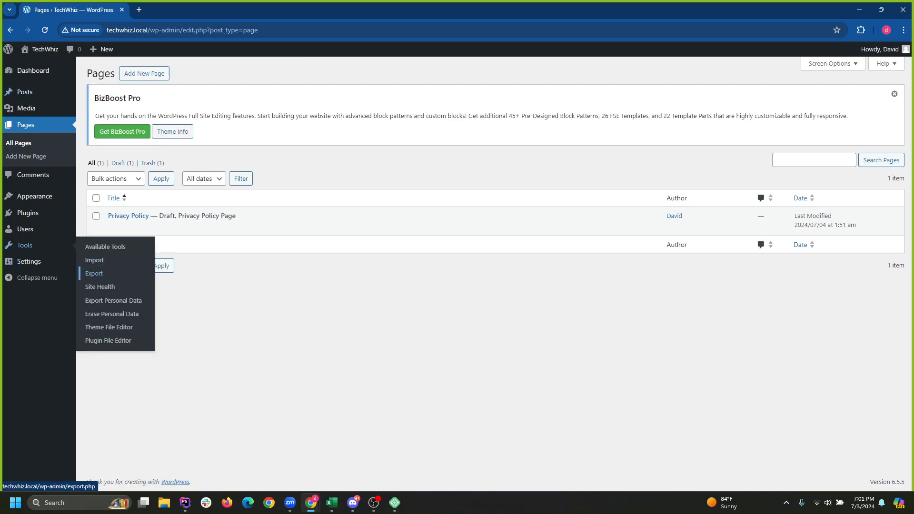
pyautogui.moveTo(29, 261)
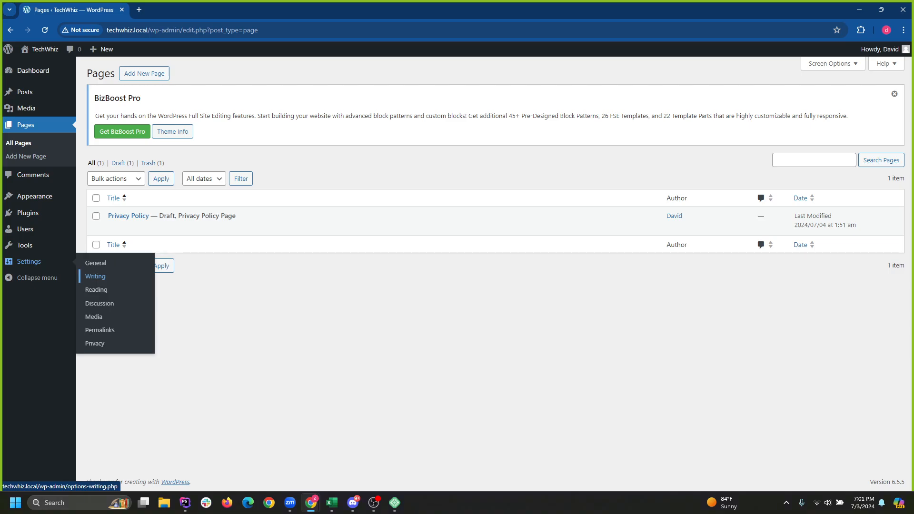
pyautogui.click(96, 276)
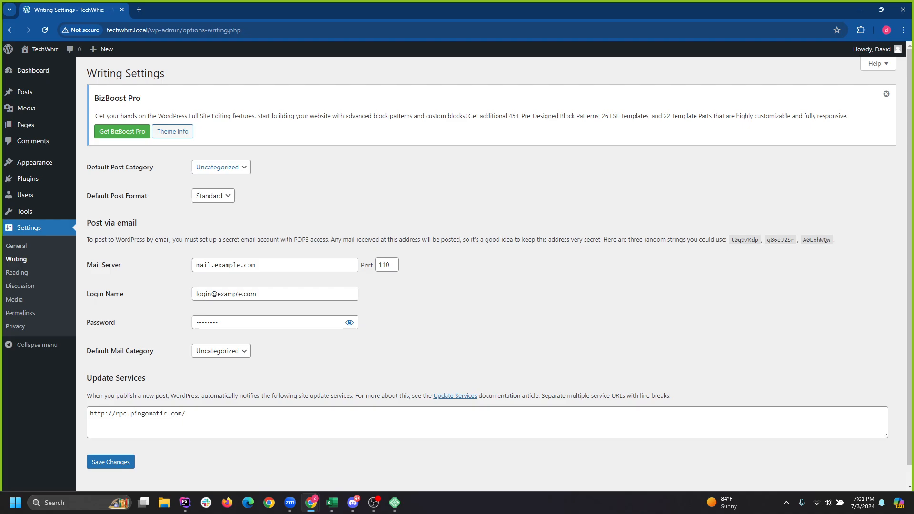
# Open Settings > Reading and close the BizBoost Pro upgrade notice.
pyautogui.scroll(-1, 499, 268)
pyautogui.click(17, 272)
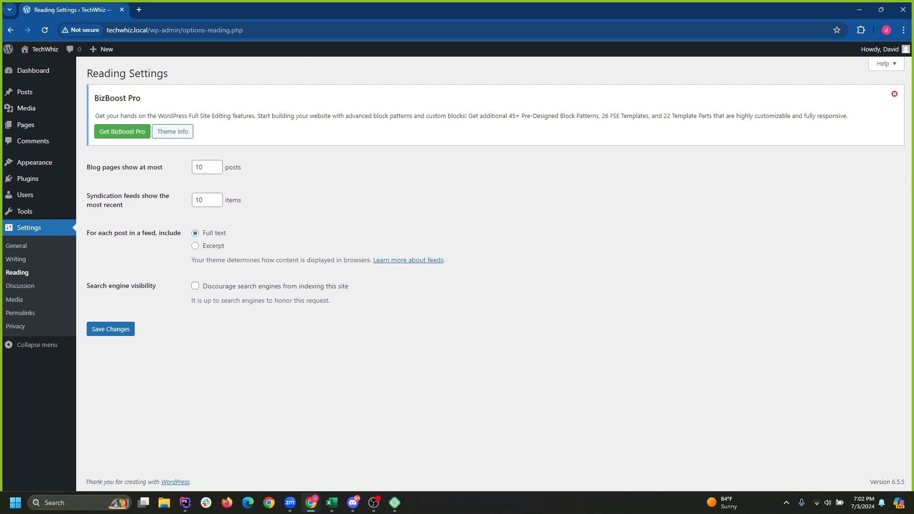
pyautogui.click(895, 94)
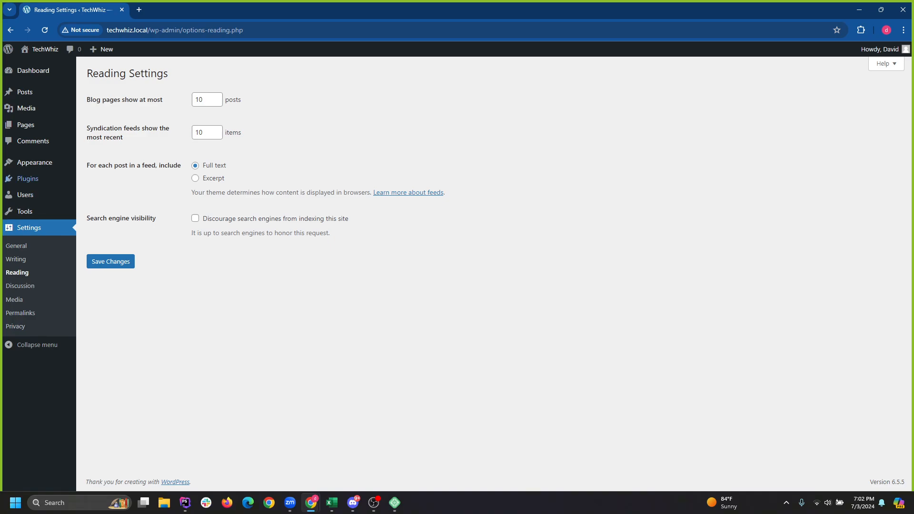
pyautogui.moveTo(34, 162)
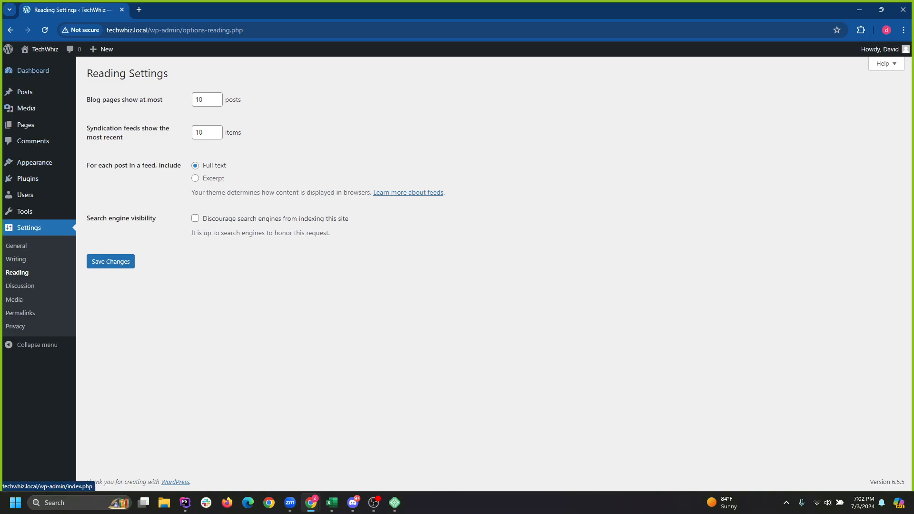
# Visit the Dashboard and All Pages, toggle Privacy Policy's checkbox, then open Appearance > Editor.
pyautogui.click(33, 71)
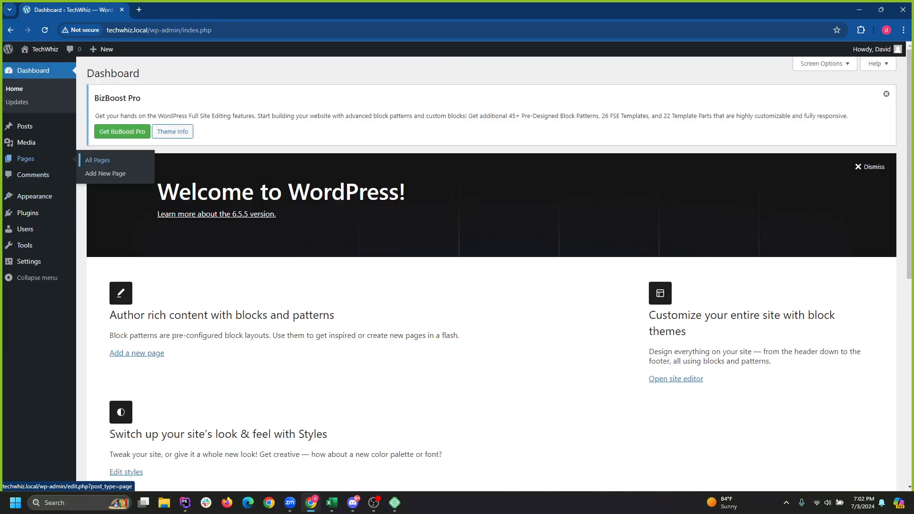
pyautogui.click(97, 161)
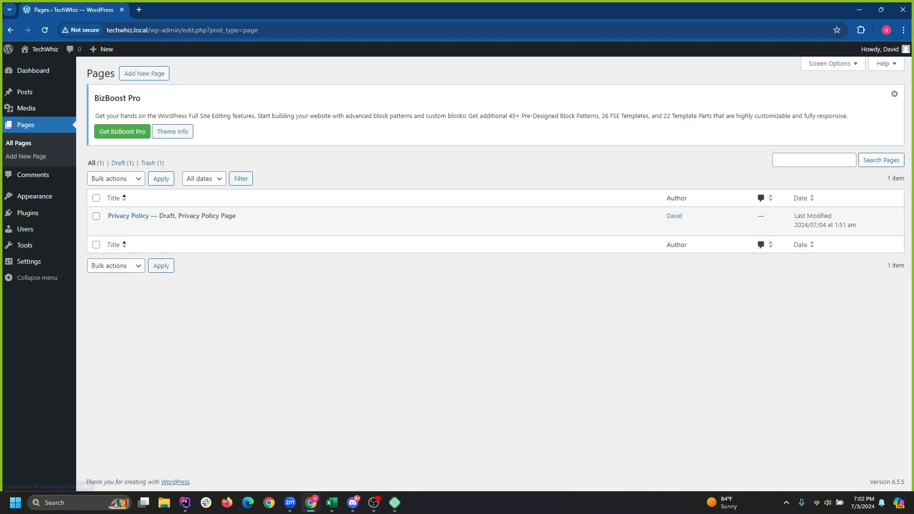
pyautogui.click(97, 216)
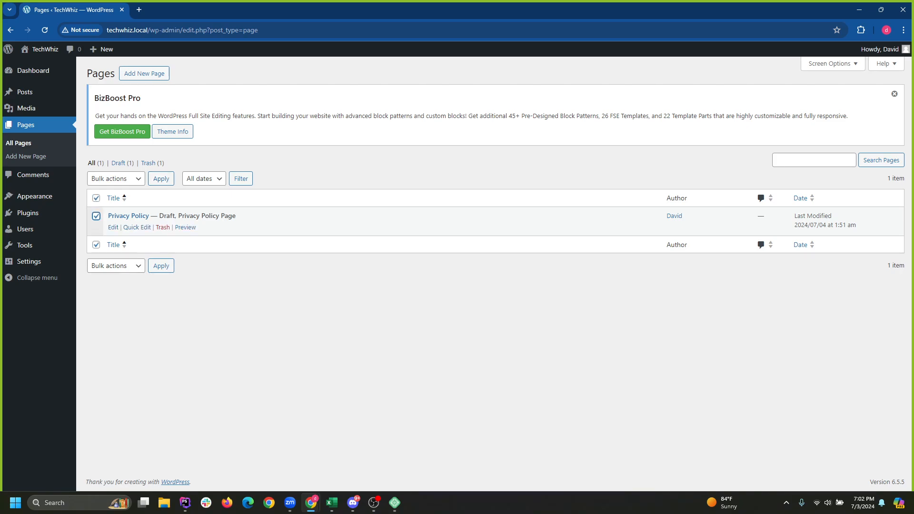
pyautogui.click(96, 216)
pyautogui.moveTo(34, 196)
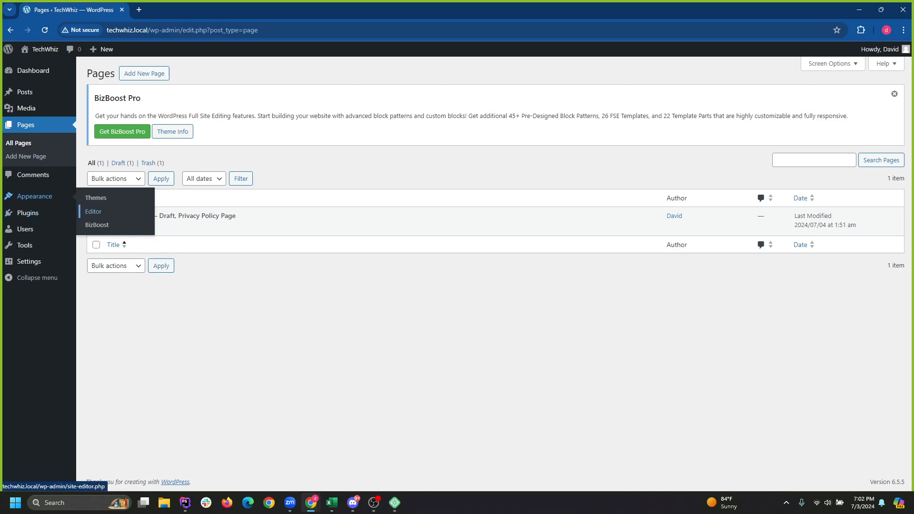
pyautogui.click(94, 211)
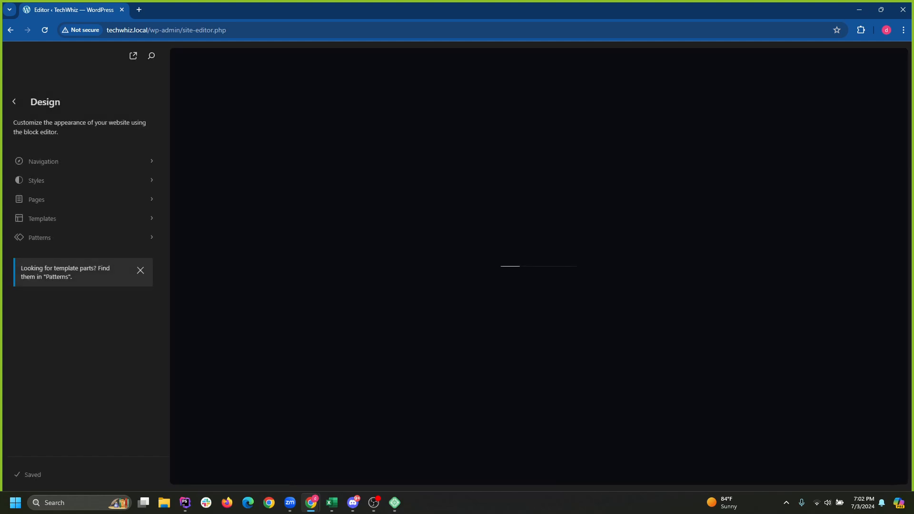
# Show the Site Editor's Templates list and preview the Blog Home template.
pyautogui.click(42, 218)
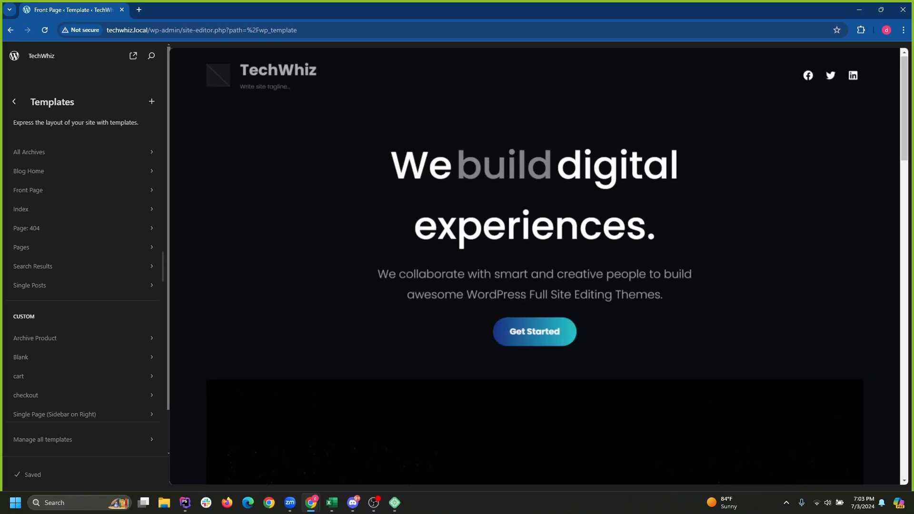
pyautogui.scroll(-4, 535, 267)
pyautogui.scroll(4, 534, 267)
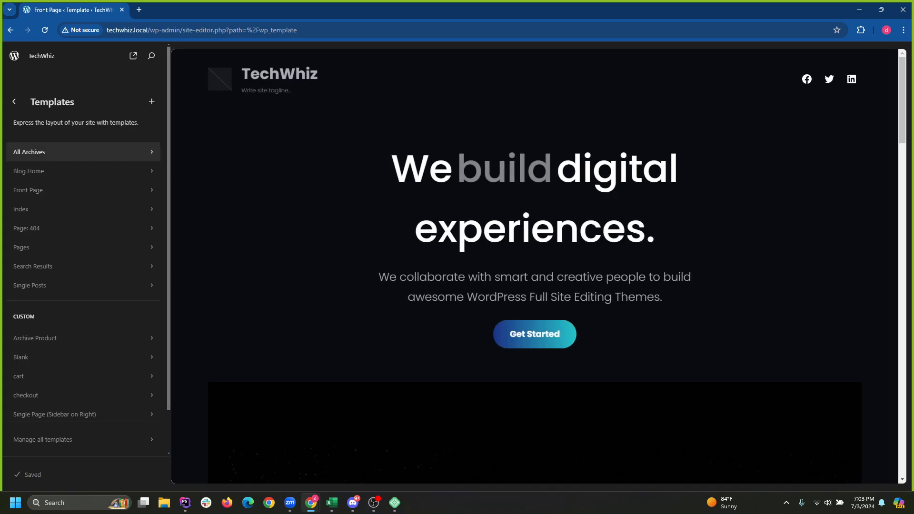
pyautogui.click(28, 171)
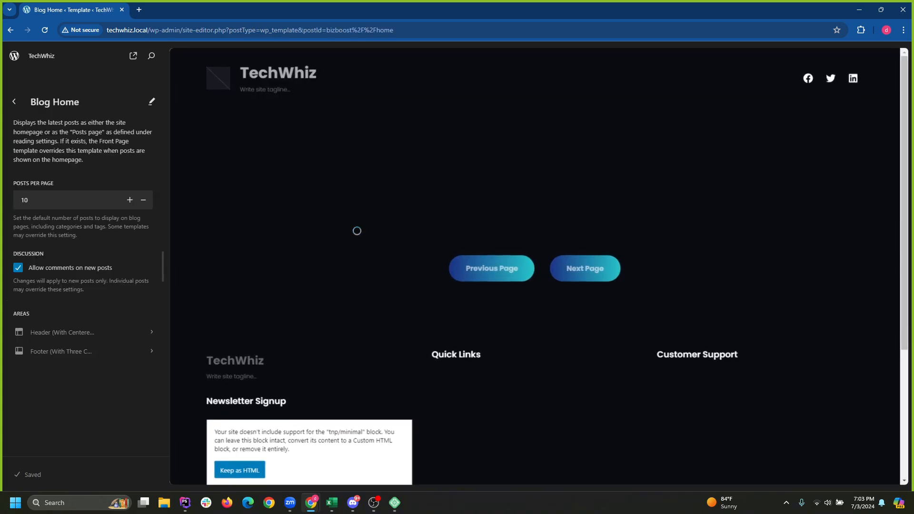
pyautogui.scroll(-3, 534, 267)
pyautogui.scroll(3, 534, 266)
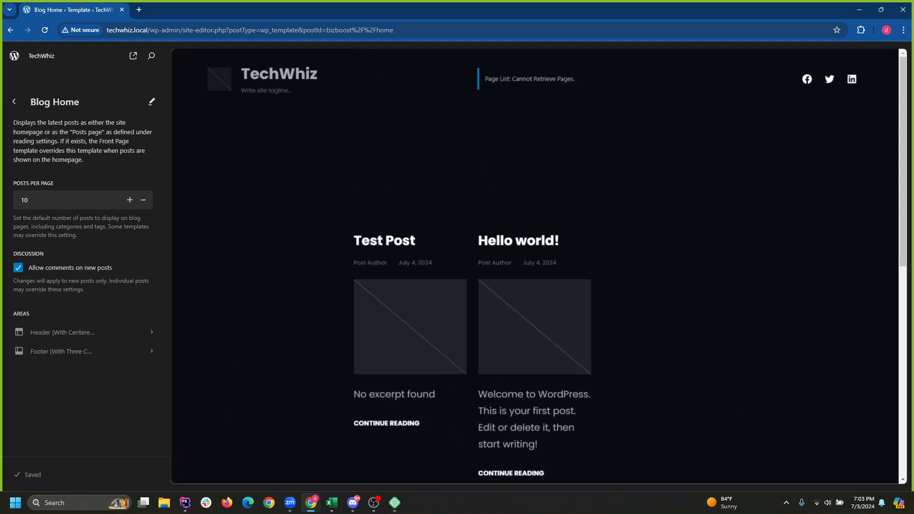
pyautogui.scroll(-9, 534, 266)
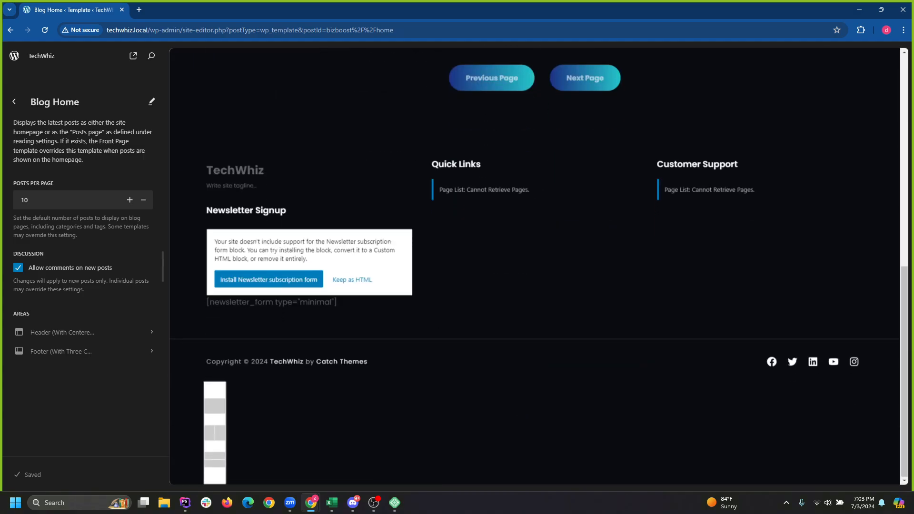
pyautogui.scroll(9, 535, 266)
pyautogui.click(14, 101)
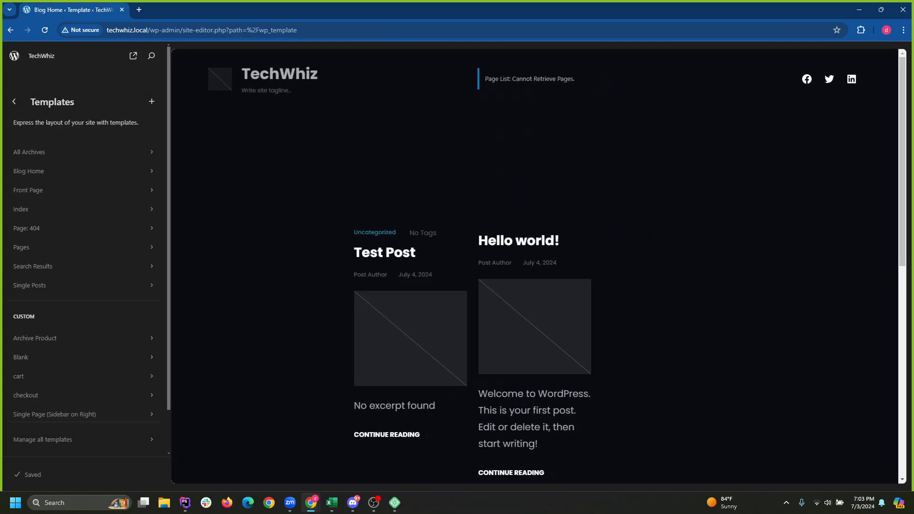
# Preview the Pages template, then exit the Site Editor.
pyautogui.click(28, 248)
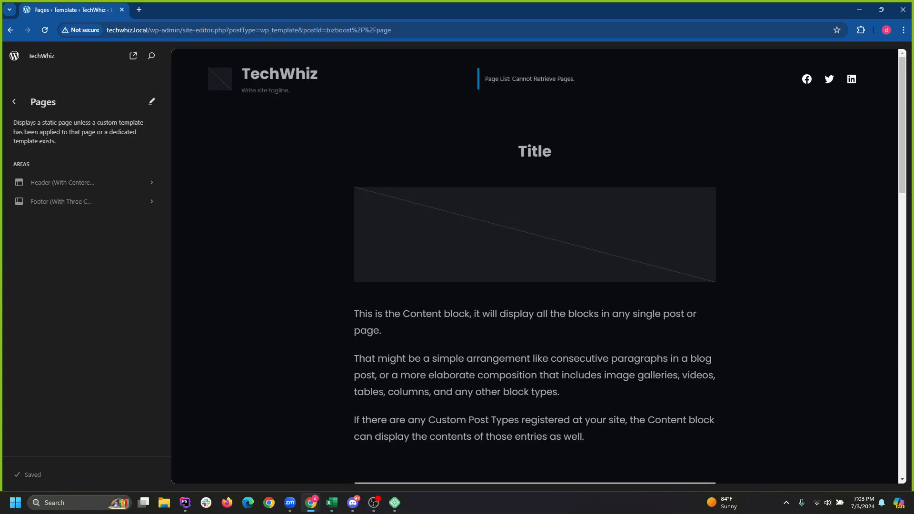
pyautogui.click(12, 101)
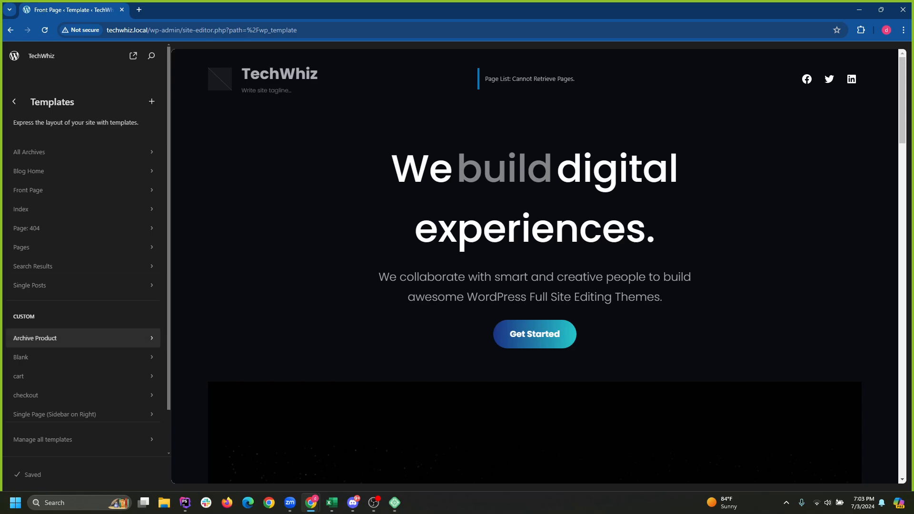
pyautogui.scroll(-2, 95, 350)
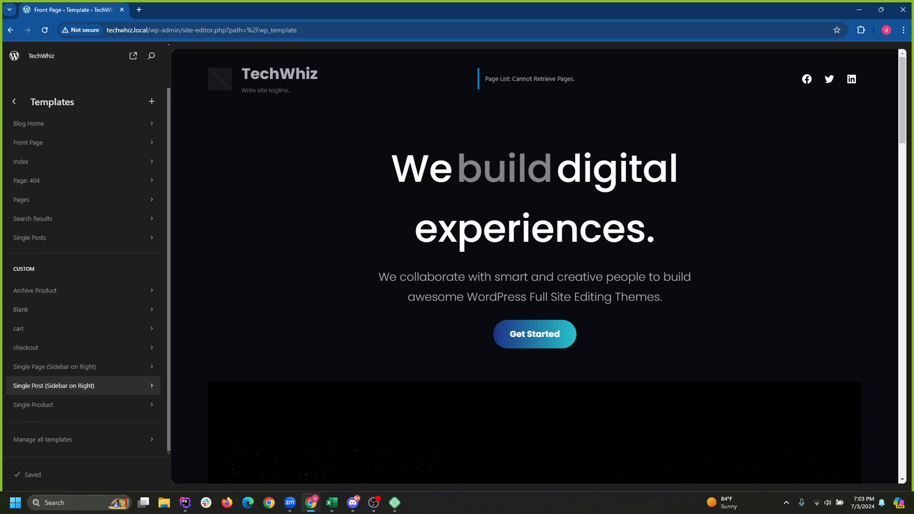
pyautogui.scroll(2, 104, 364)
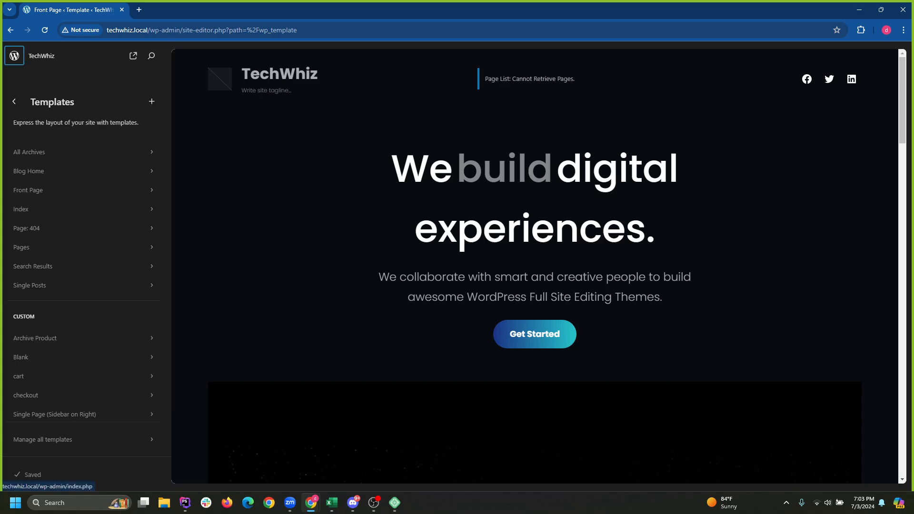
pyautogui.click(14, 56)
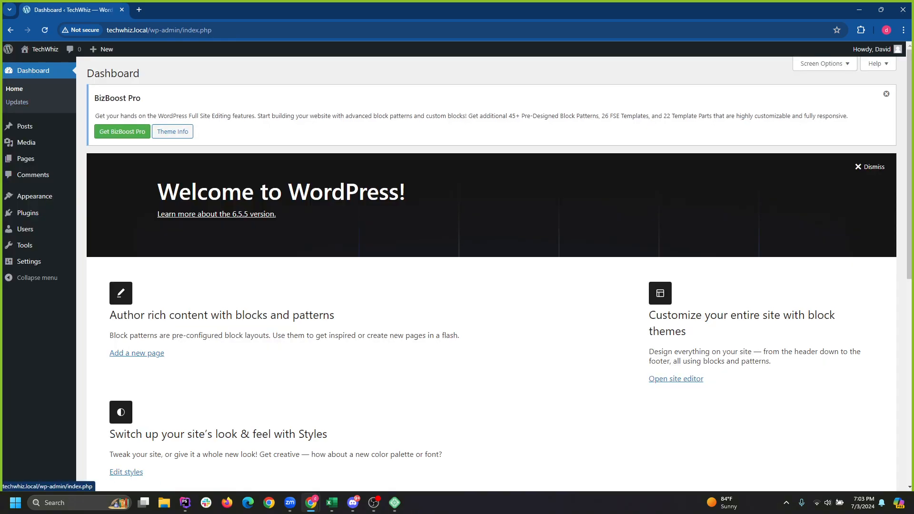
pyautogui.moveTo(40, 50)
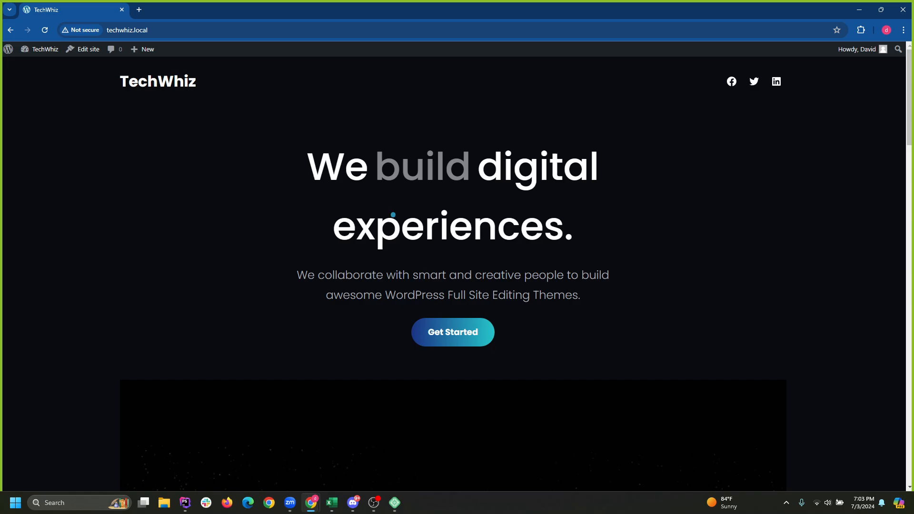
# Scroll the TechWhiz front page, then open About WordPress from the admin bar.
pyautogui.scroll(-3, 429, 238)
pyautogui.scroll(3, 453, 255)
pyautogui.scroll(-8, 470, 177)
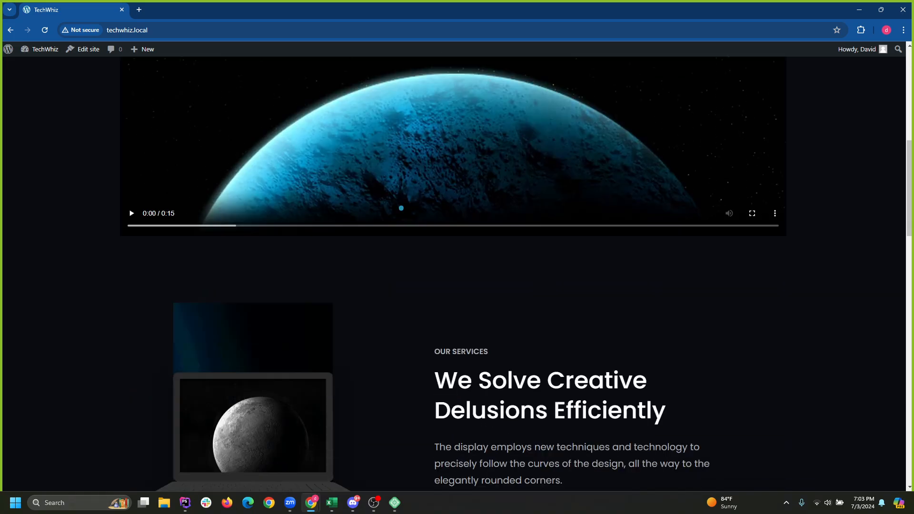
pyautogui.scroll(-15, 402, 208)
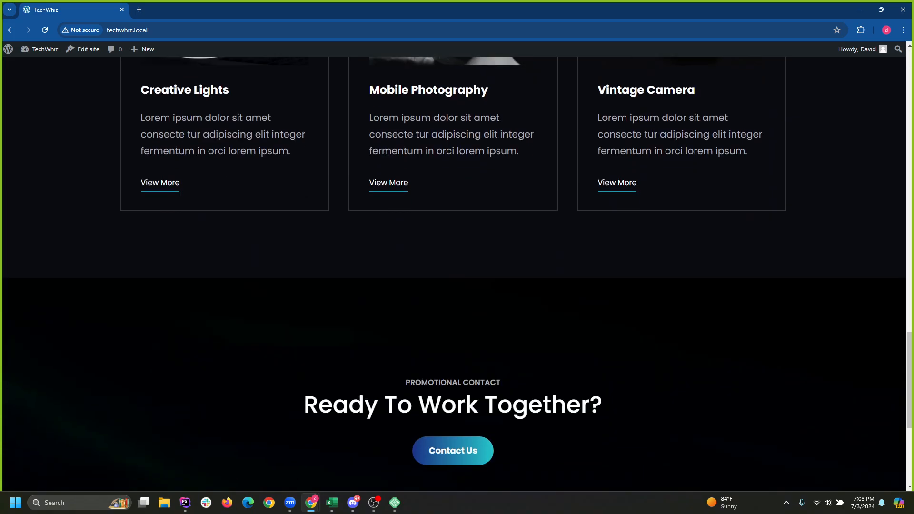
pyautogui.scroll(-4, 385, 255)
pyautogui.scroll(-2, 463, 228)
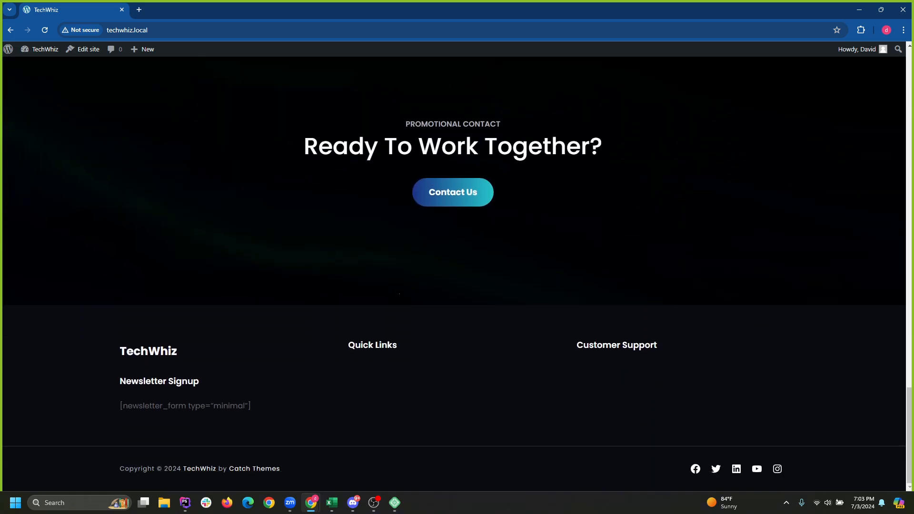
pyautogui.scroll(20, 422, 422)
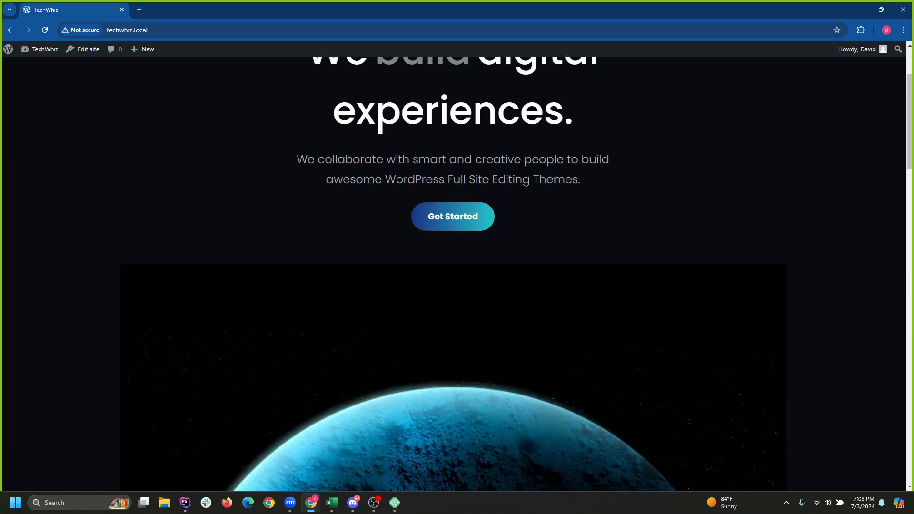
pyautogui.scroll(3, 422, 423)
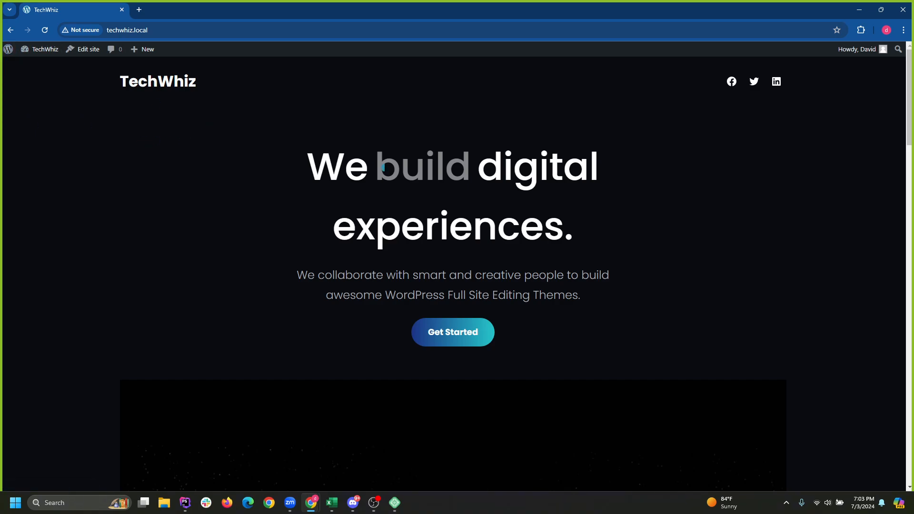
pyautogui.click(29, 66)
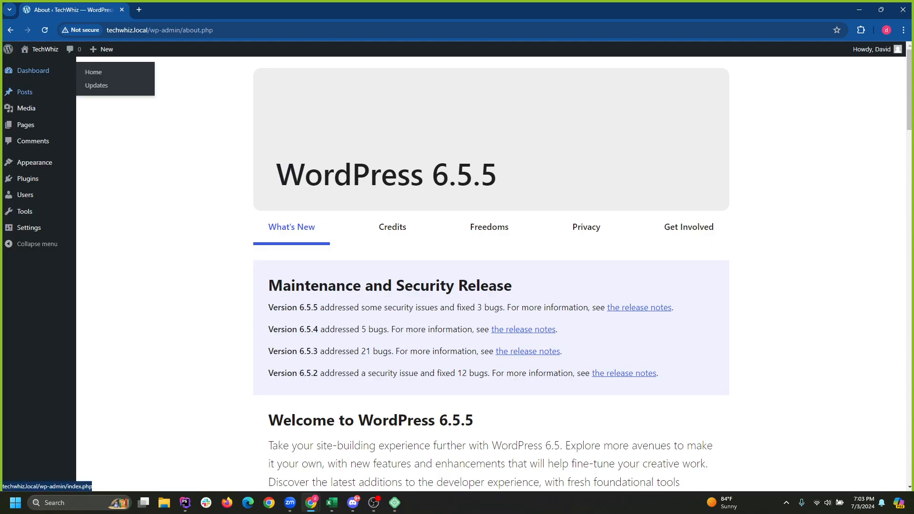
pyautogui.click(91, 134)
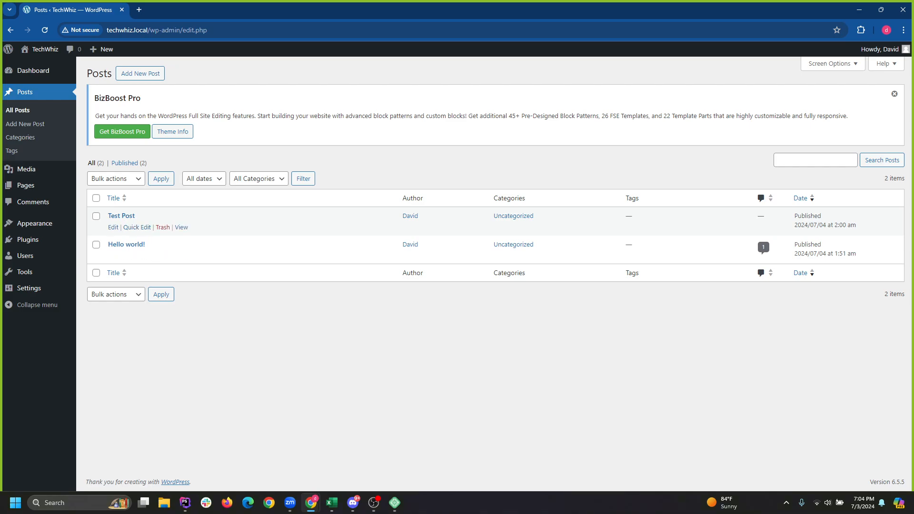
pyautogui.click(163, 228)
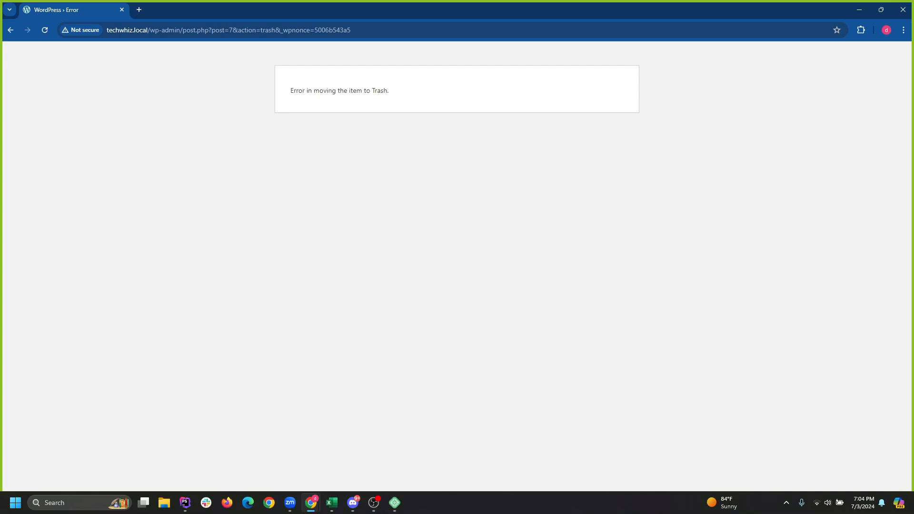
pyautogui.click(45, 30)
pyautogui.click(11, 30)
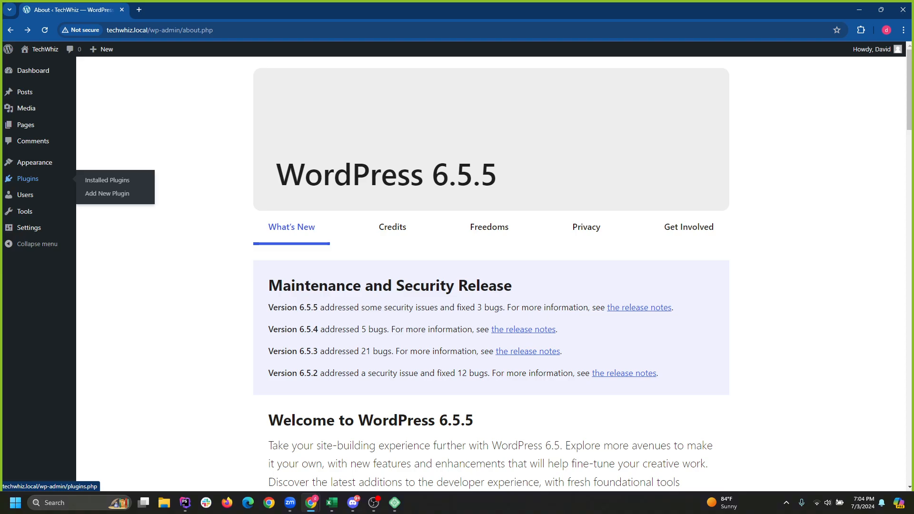
# Open the Site Editor through Appearance > Editor in the admin sidebar.
pyautogui.moveTo(26, 125)
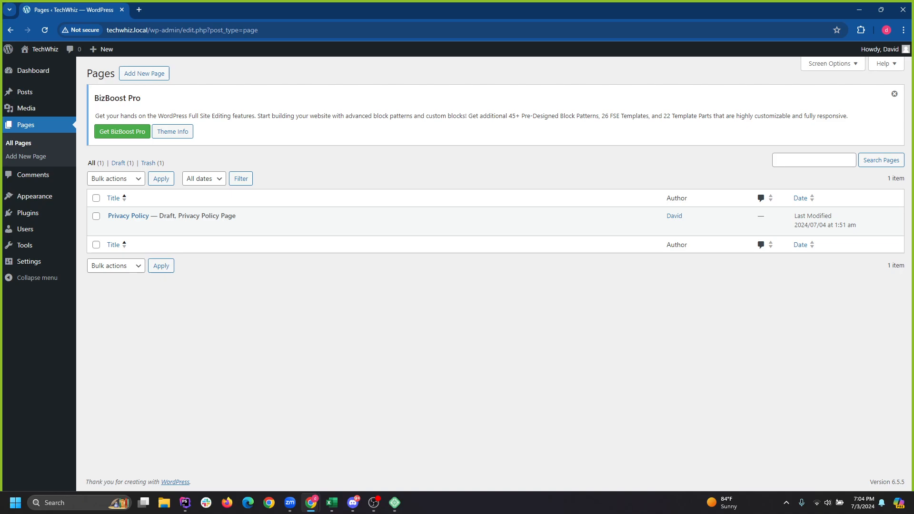
pyautogui.moveTo(25, 92)
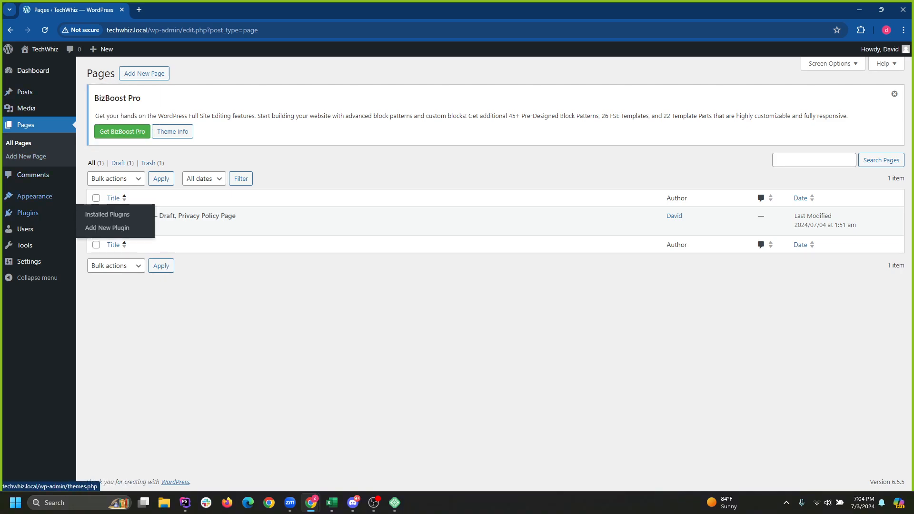
pyautogui.moveTo(35, 196)
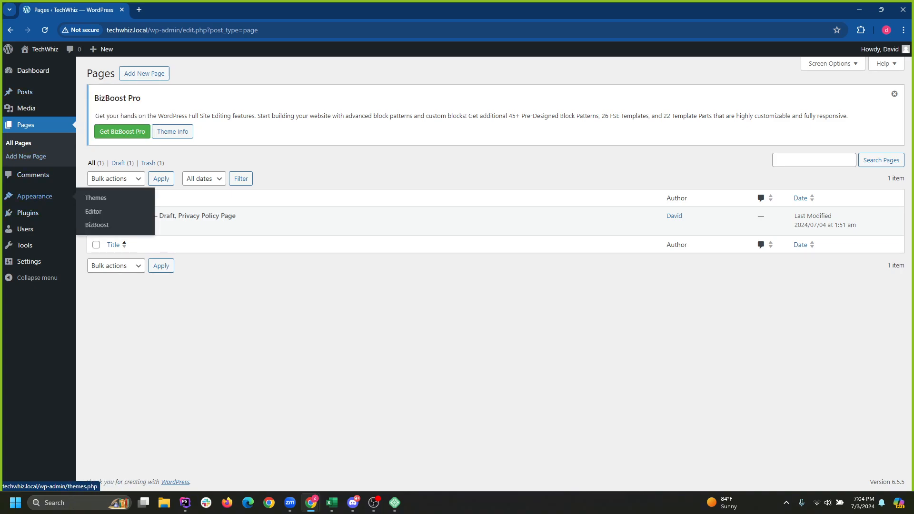
pyautogui.click(94, 212)
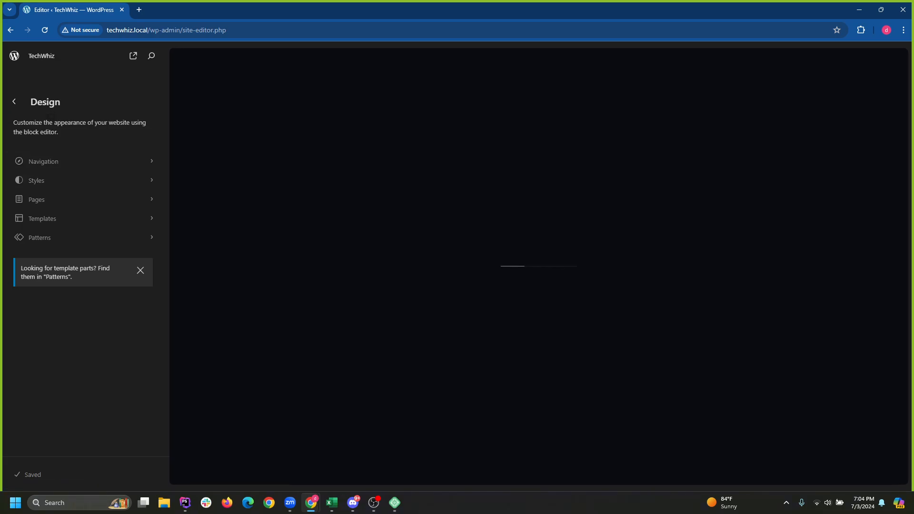
# Dismiss the template-parts notice and bring up the list of site templates.
pyautogui.click(141, 270)
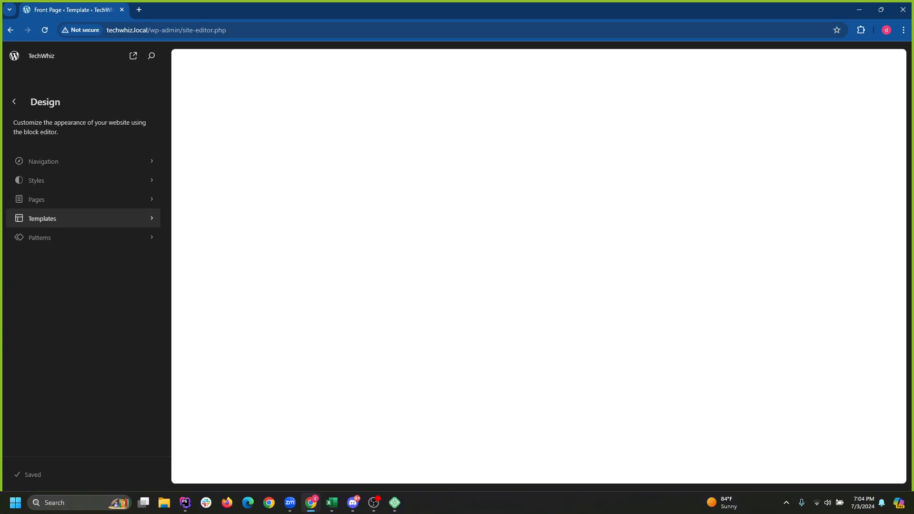
pyautogui.click(86, 219)
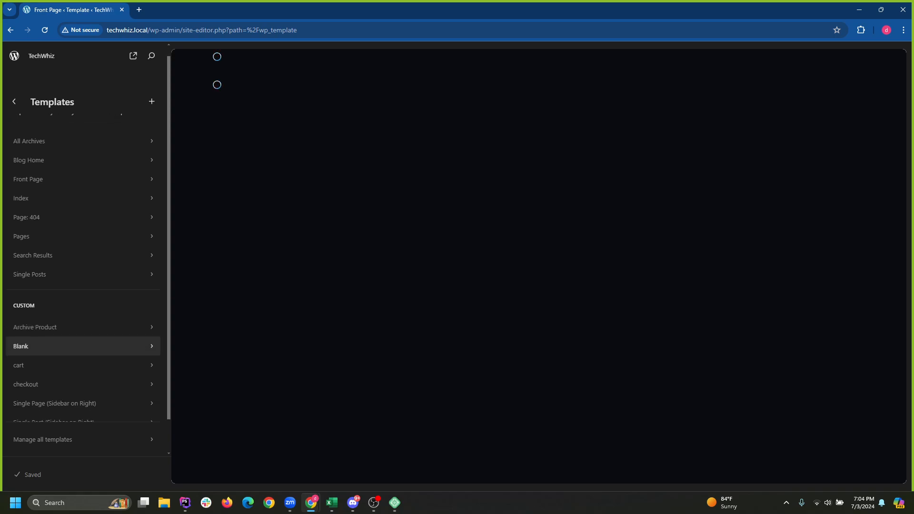
pyautogui.scroll(-1, 81, 333)
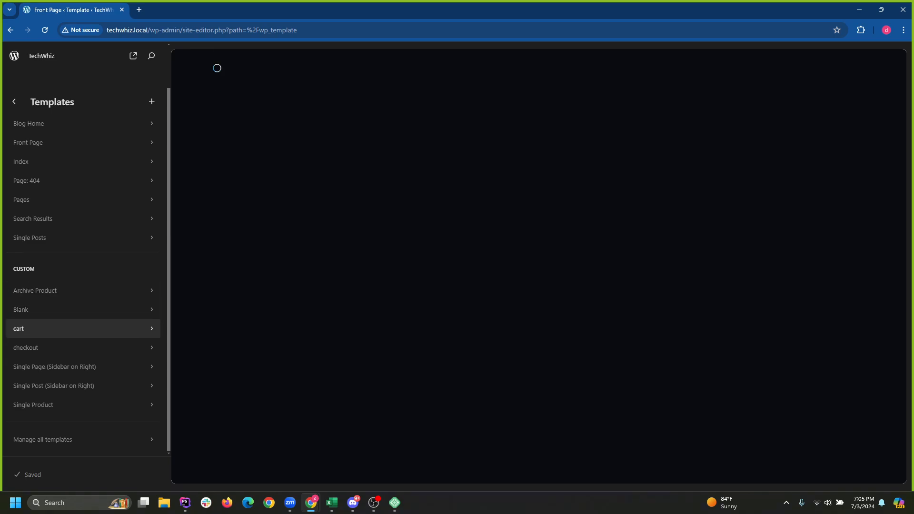
pyautogui.scroll(1, 81, 348)
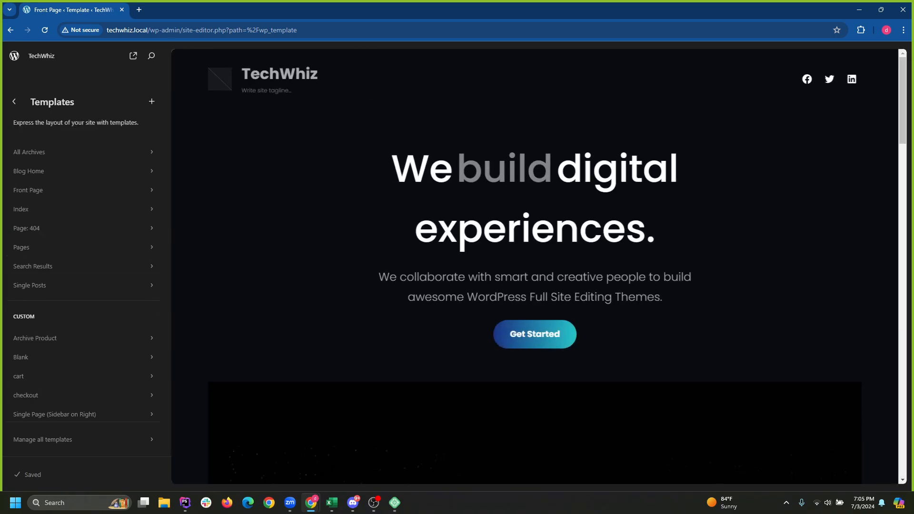
# Open the Front Page template, close the welcome dialog, and return to its Header/Footer details.
pyautogui.click(446, 209)
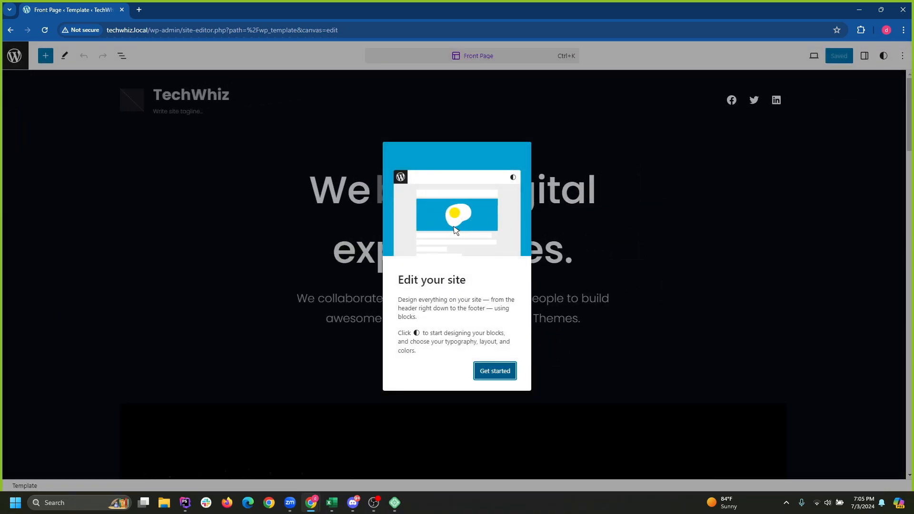
pyautogui.click(495, 371)
pyautogui.click(476, 147)
pyautogui.scroll(-10, 477, 295)
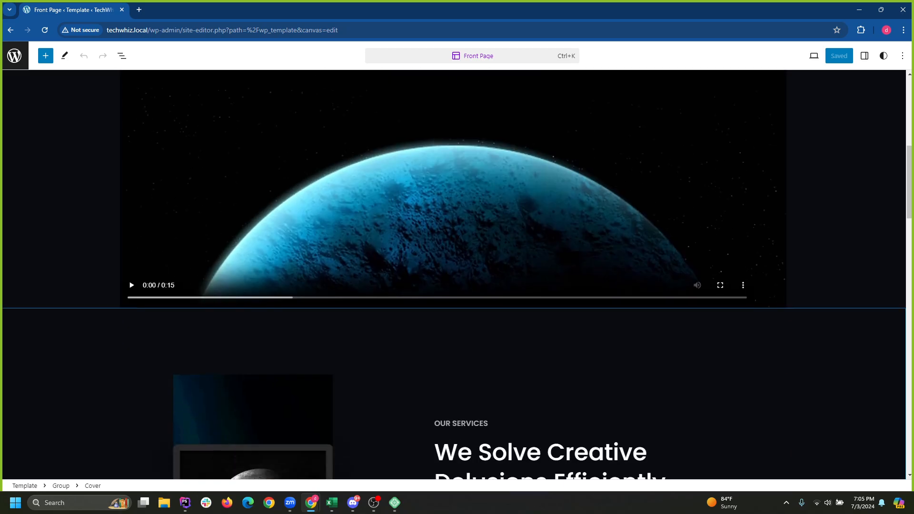
pyautogui.scroll(10, 476, 304)
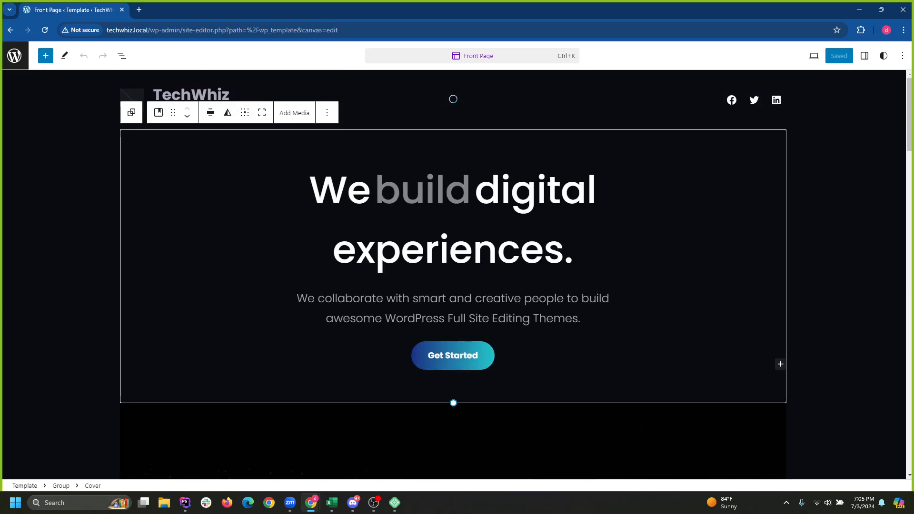
pyautogui.click(14, 55)
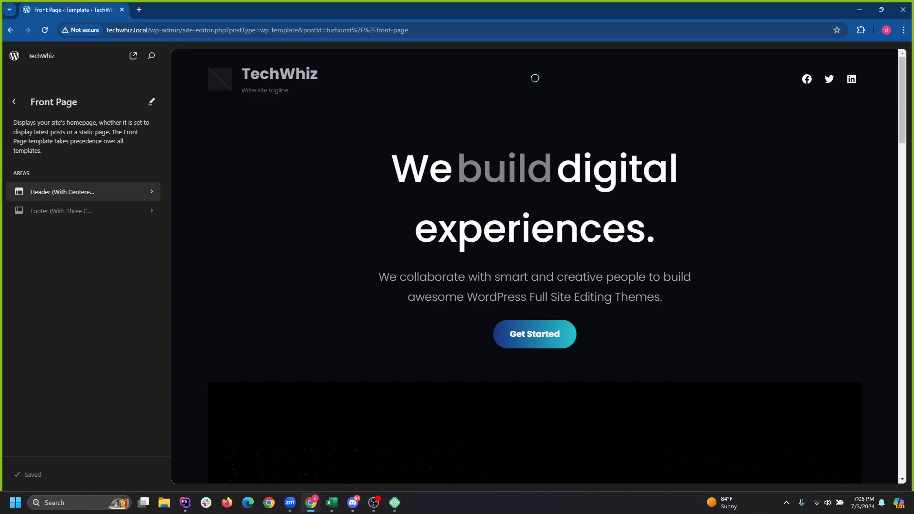
# View the Header (With Centered Nav) part, the Template Parts list, and the Page Content part.
pyautogui.click(62, 191)
pyautogui.click(14, 102)
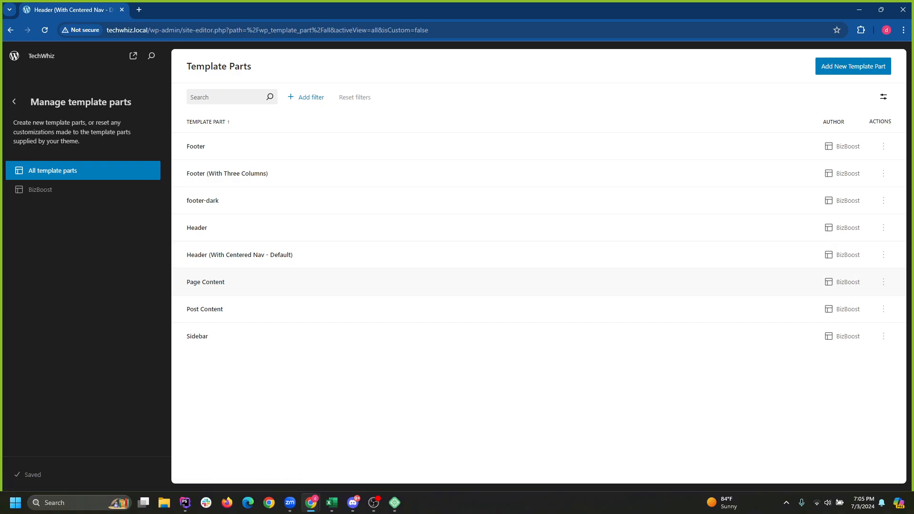
pyautogui.click(205, 282)
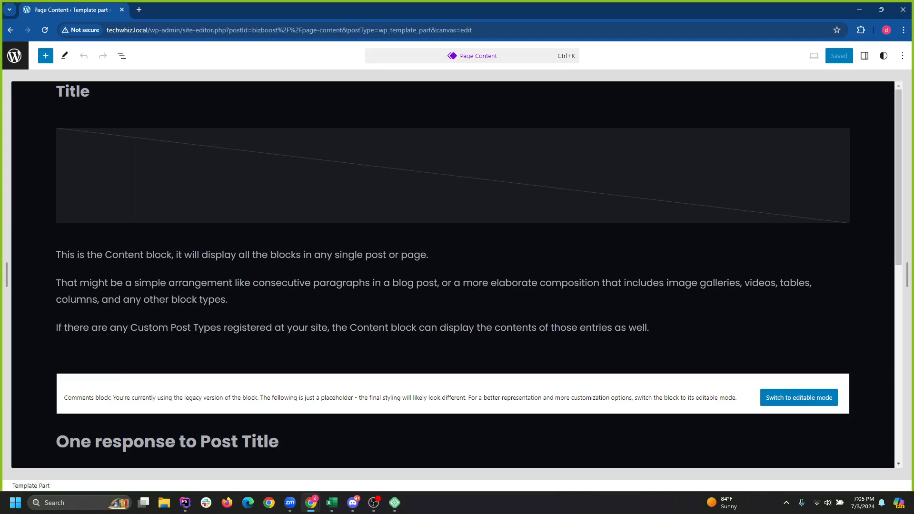
pyautogui.scroll(-8, 453, 275)
pyautogui.scroll(8, 452, 274)
pyautogui.click(15, 56)
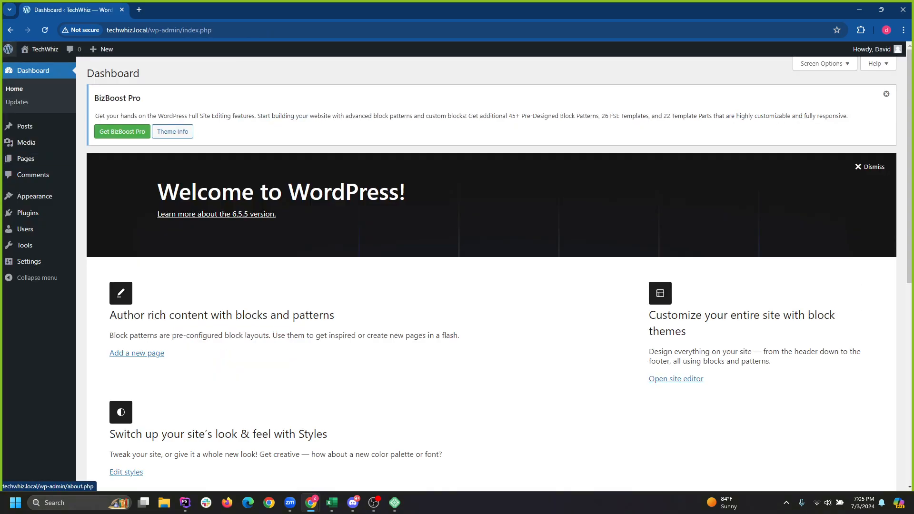
# Go to Appearance > Themes > Add New Theme and dismiss the BizBoost Pro notice.
pyautogui.click(35, 196)
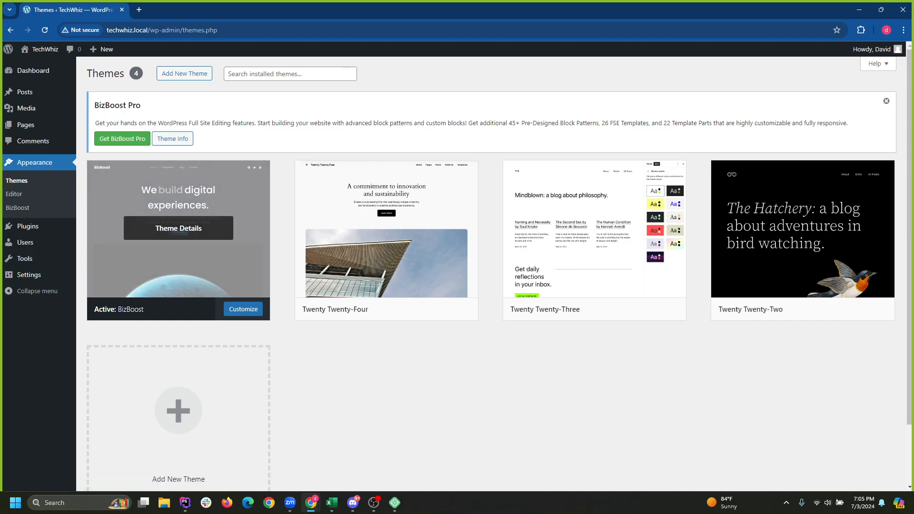
pyautogui.click(184, 73)
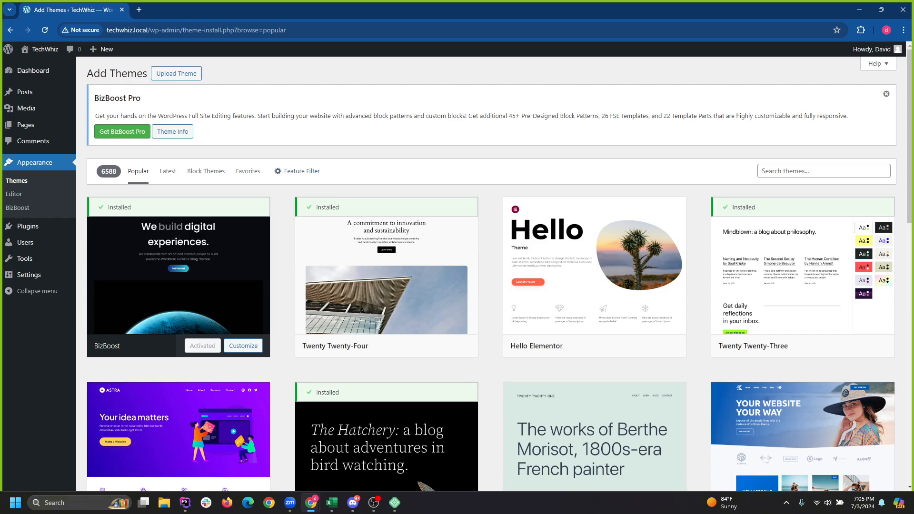
pyautogui.scroll(-5, 595, 266)
pyautogui.scroll(5, 386, 267)
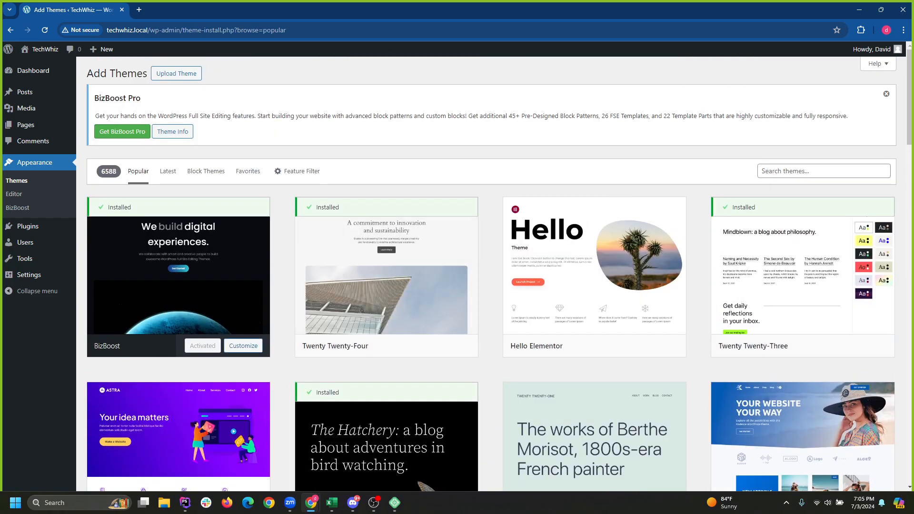
pyautogui.click(176, 73)
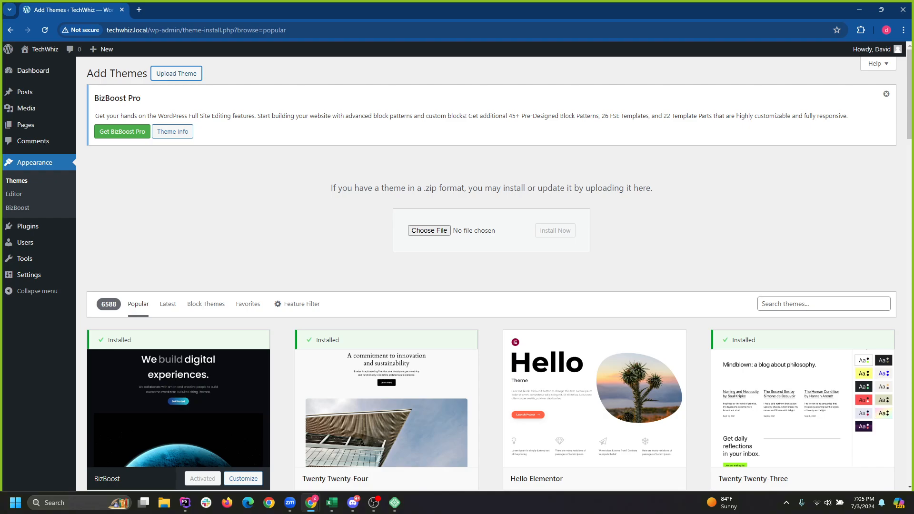
pyautogui.click(887, 94)
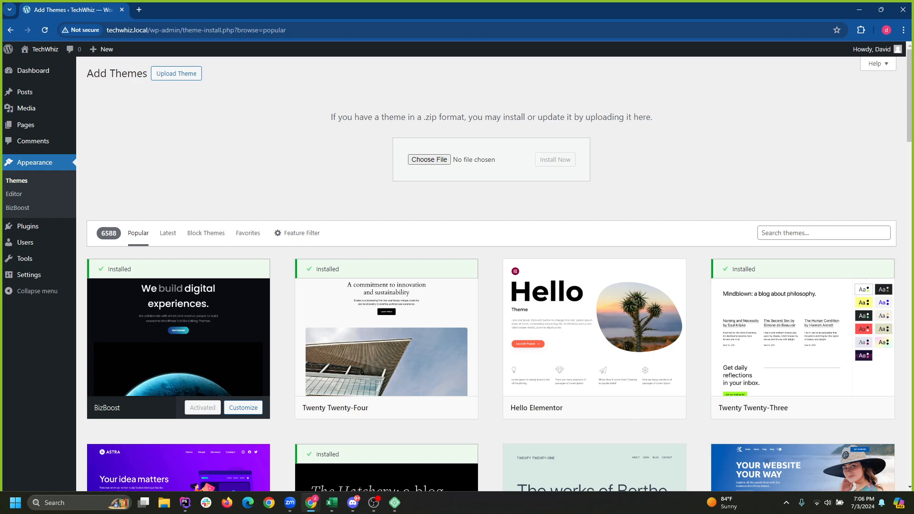
# Preview the OnePress theme, then return to the top of the Popular themes list.
pyautogui.scroll(-5, 429, 329)
pyautogui.scroll(5, 381, 329)
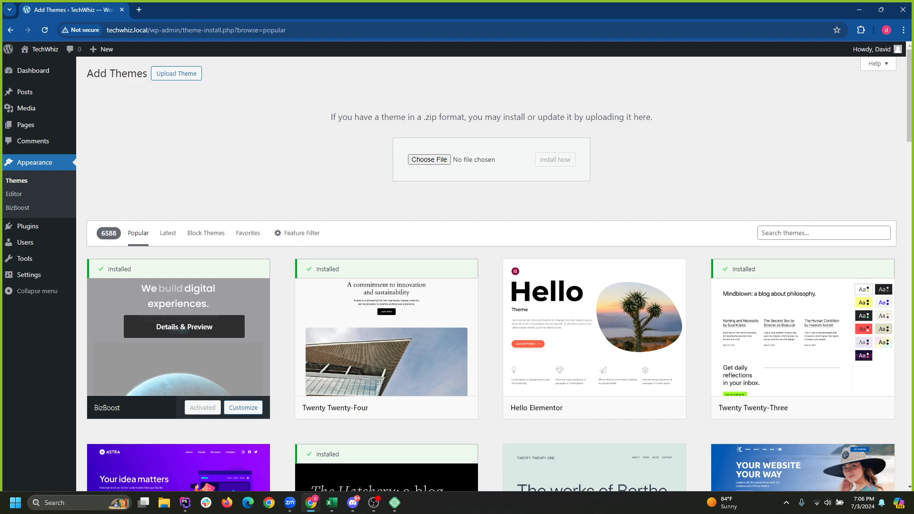
pyautogui.scroll(-20, 490, 273)
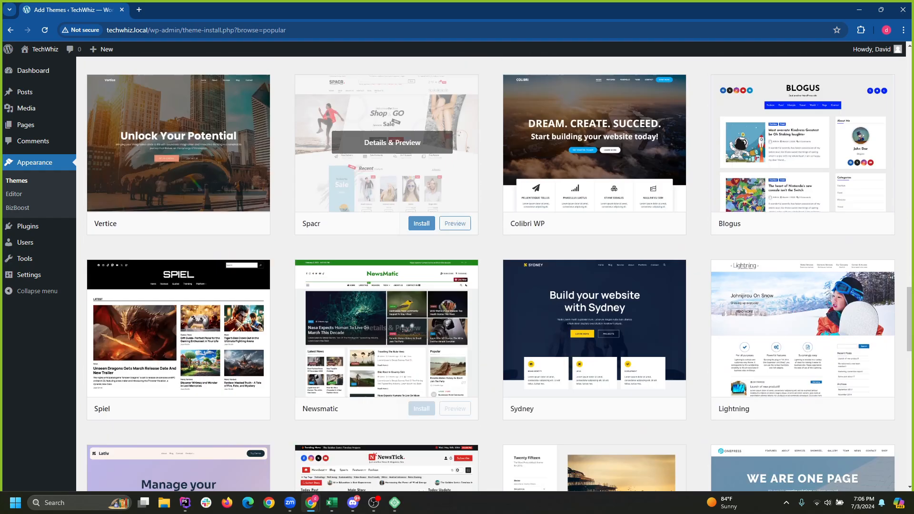
pyautogui.scroll(-4, 476, 329)
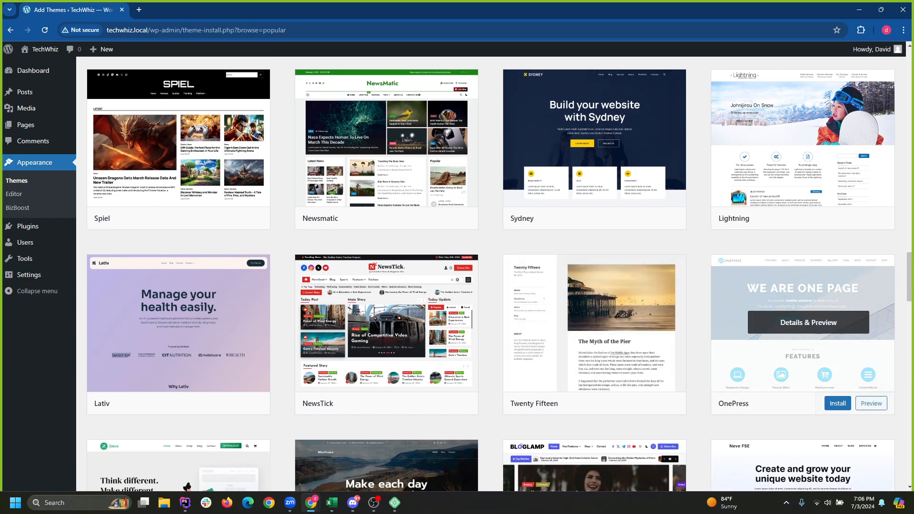
pyautogui.click(808, 323)
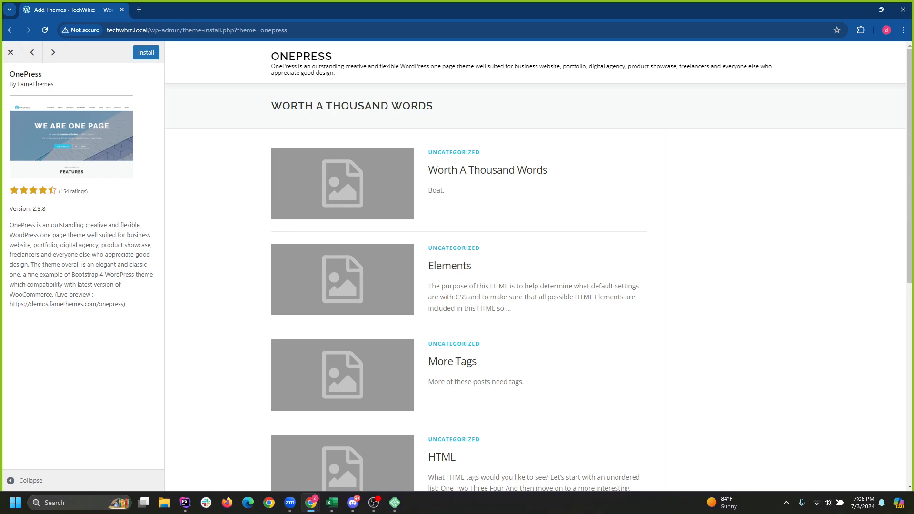
pyautogui.scroll(-6, 476, 295)
pyautogui.scroll(6, 476, 295)
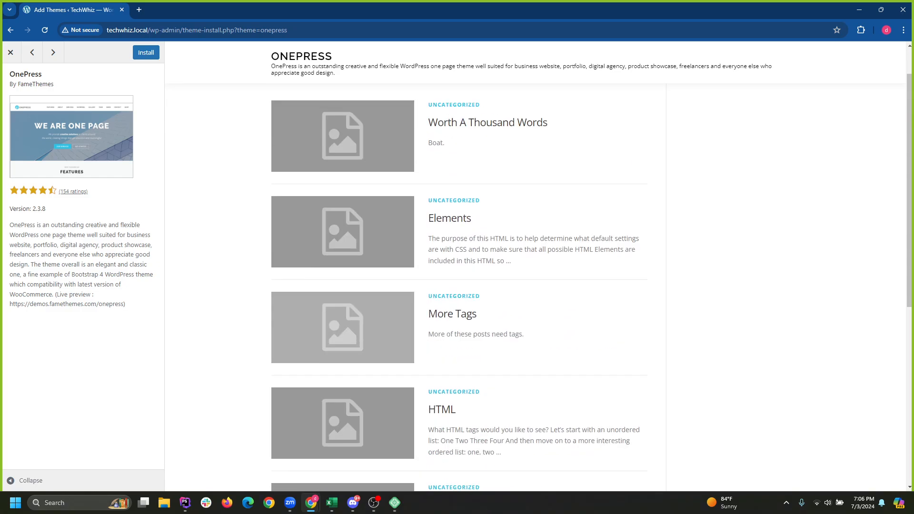
pyautogui.click(10, 52)
pyautogui.scroll(20, 178, 295)
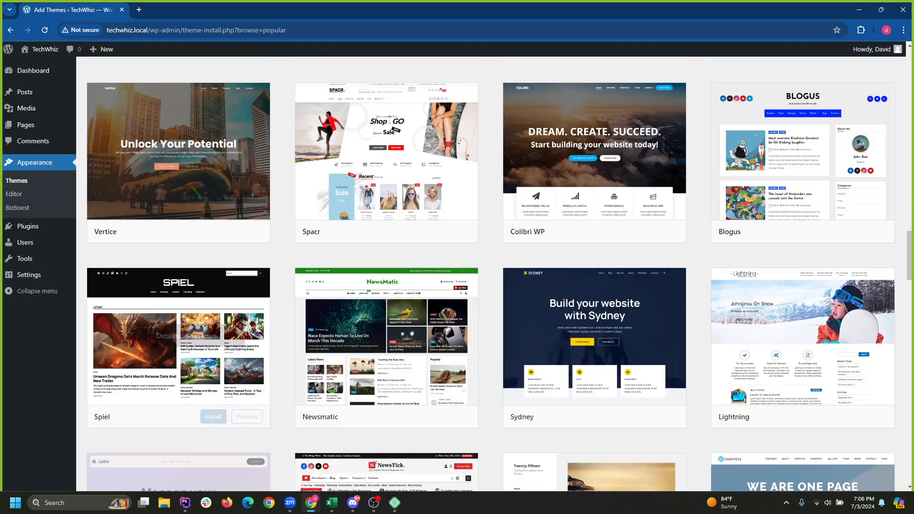
pyautogui.scroll(15, 179, 295)
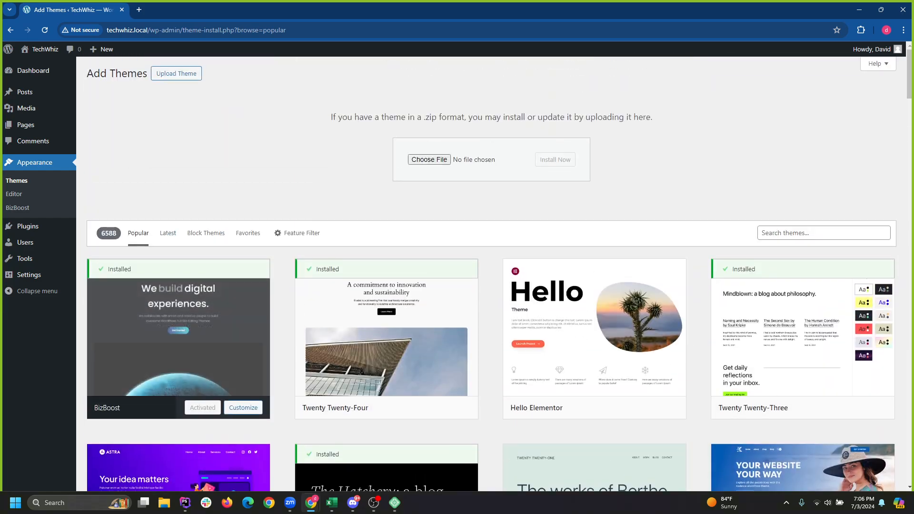
# Filter the theme catalogue to the Blog subject and browse the results.
pyautogui.click(298, 233)
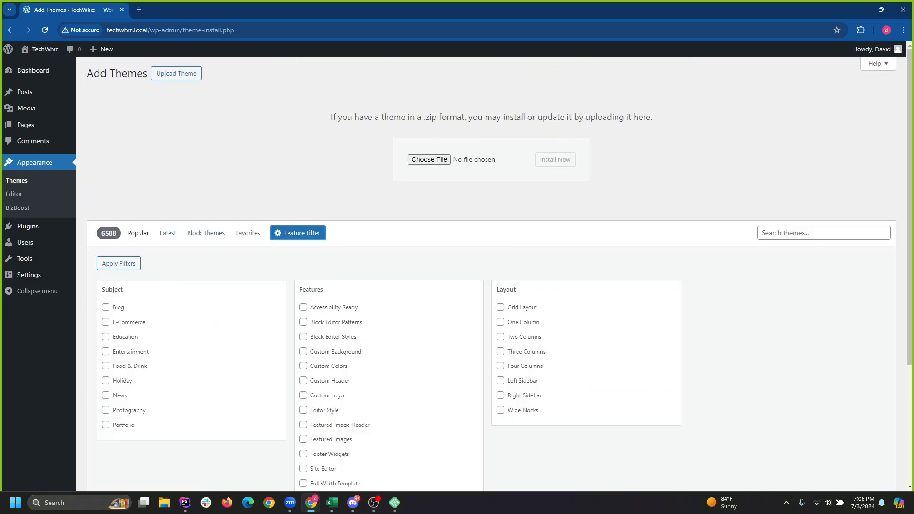
pyautogui.click(106, 307)
pyautogui.click(119, 263)
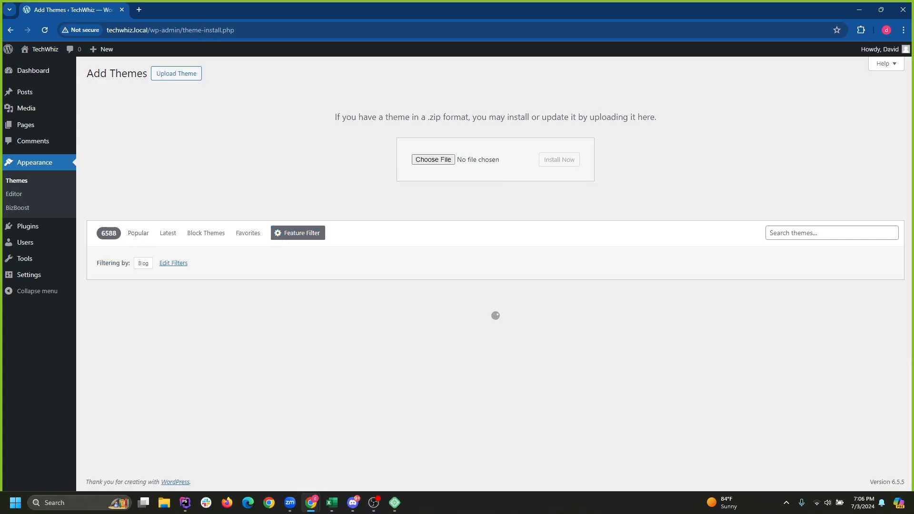
pyautogui.scroll(-3, 388, 238)
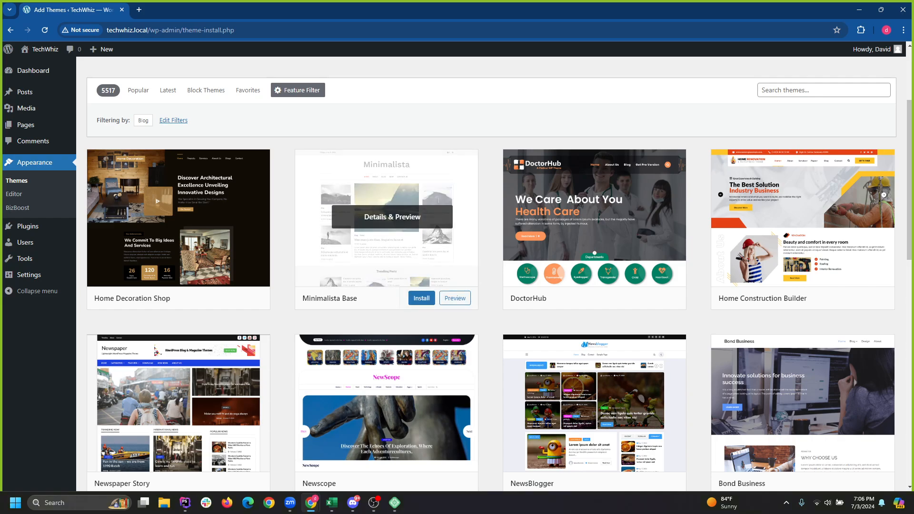
pyautogui.scroll(-2, 386, 217)
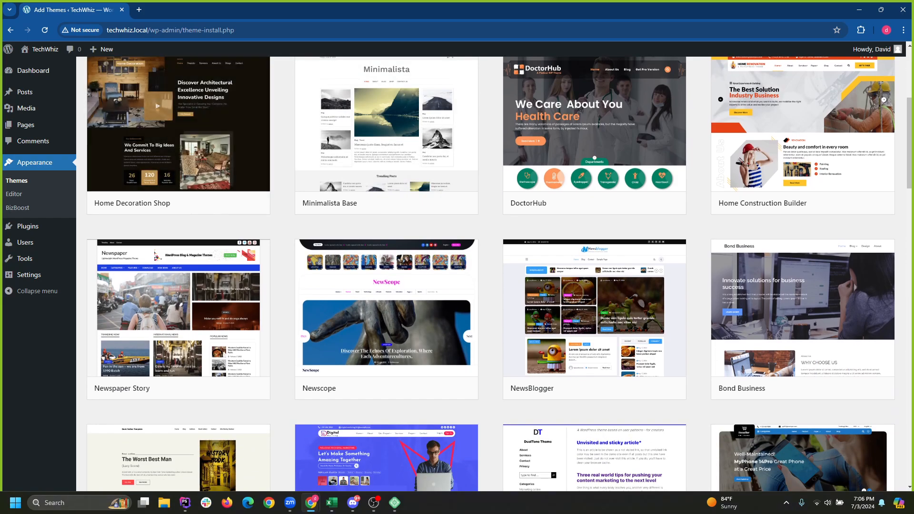
pyautogui.scroll(1, 387, 169)
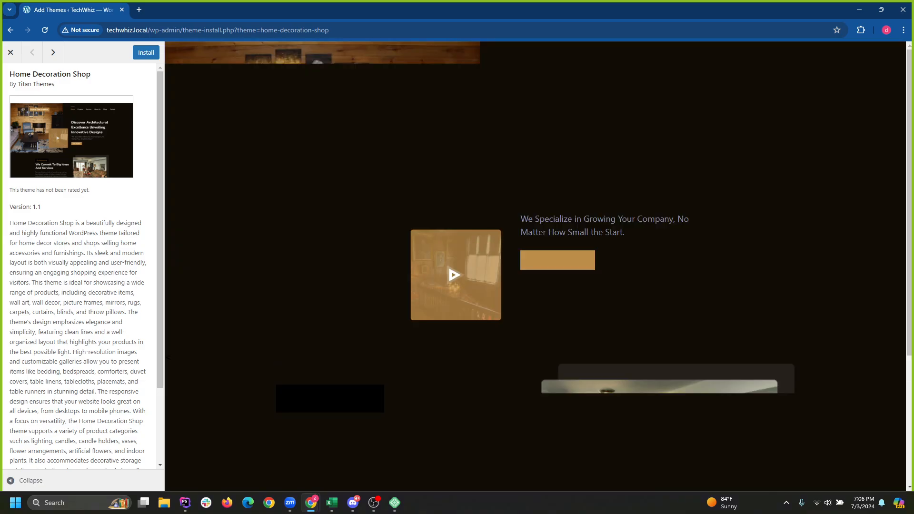
pyautogui.scroll(-3, 538, 267)
pyautogui.scroll(-1, 539, 267)
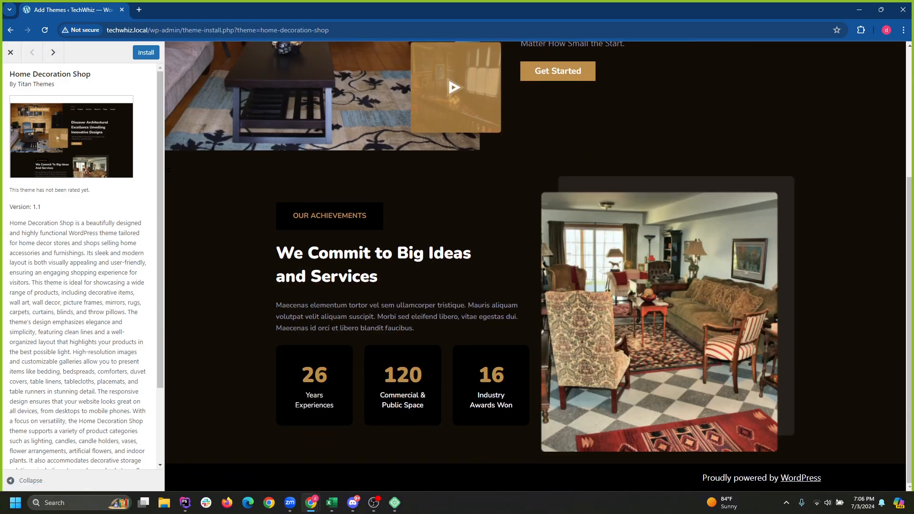
pyautogui.scroll(4, 539, 267)
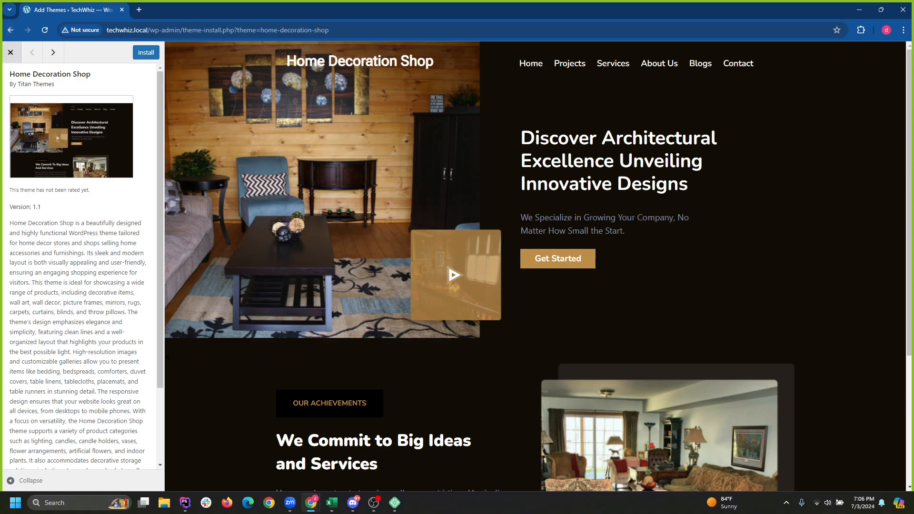
# Install and activate the Home Decoration Shop theme by Titan Themes.
pyautogui.click(146, 53)
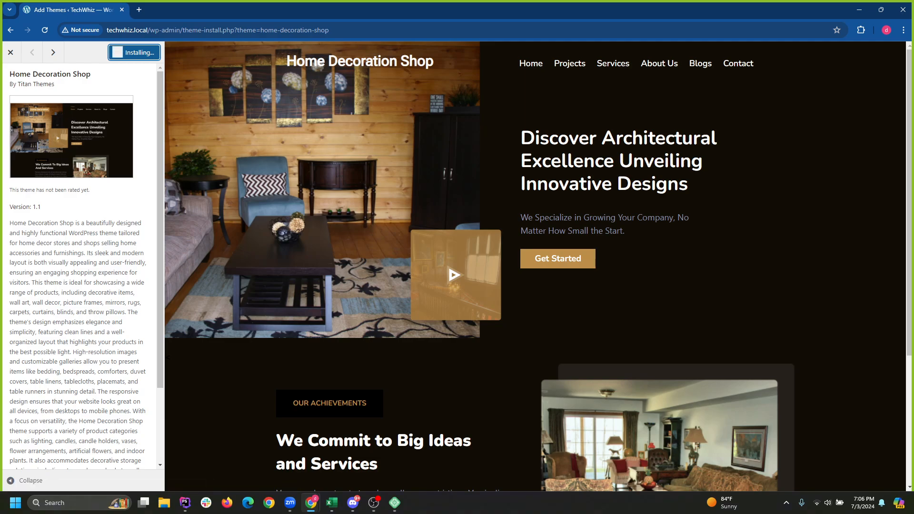
pyautogui.click(143, 53)
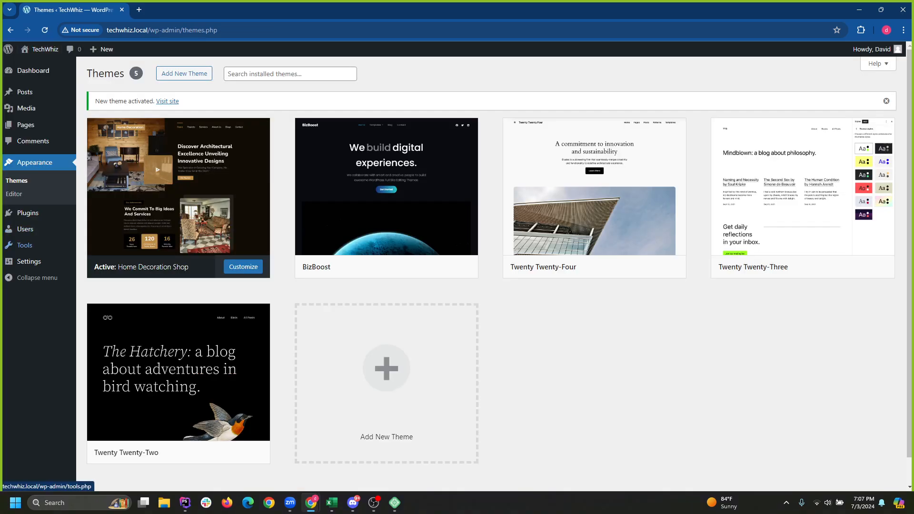
pyautogui.moveTo(25, 245)
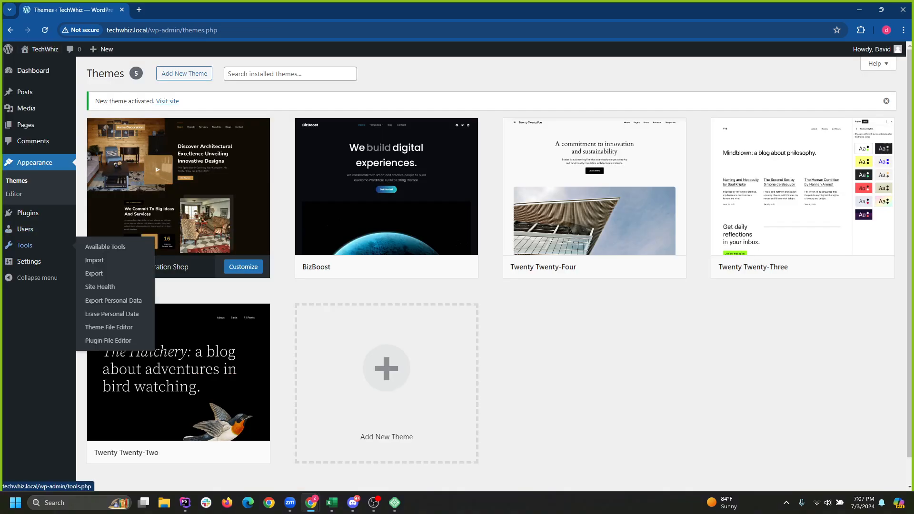
pyautogui.moveTo(29, 262)
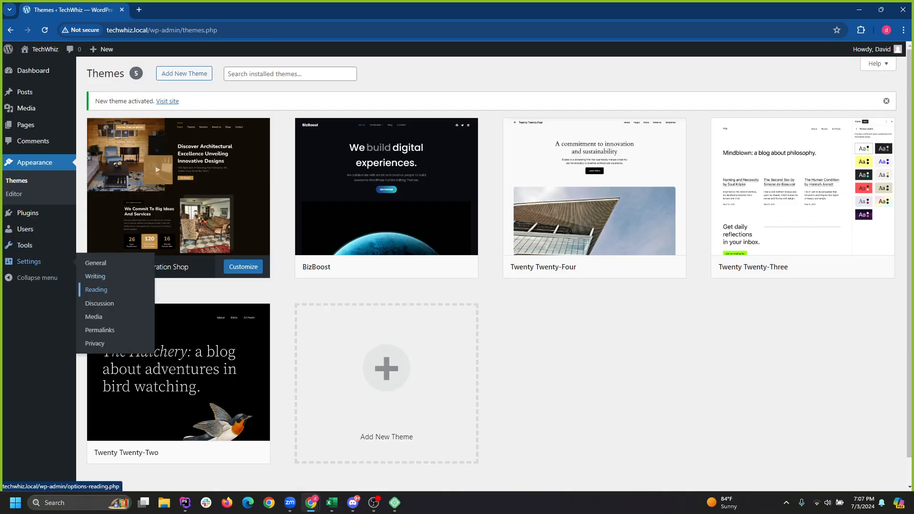
pyautogui.click(97, 290)
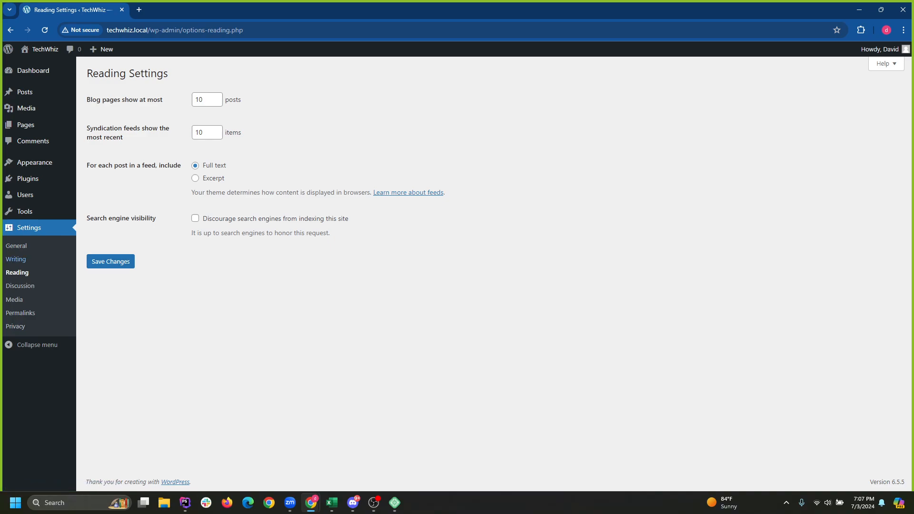
pyautogui.click(17, 273)
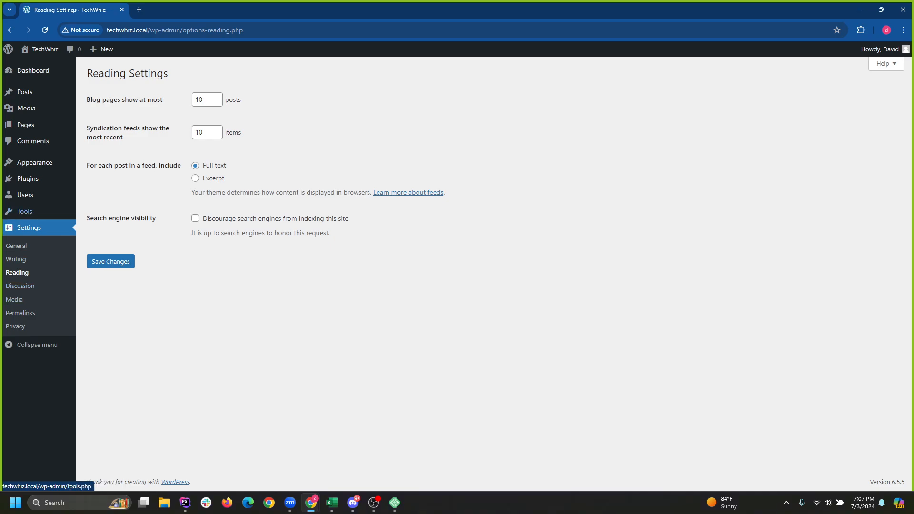
pyautogui.moveTo(24, 211)
pyautogui.click(16, 259)
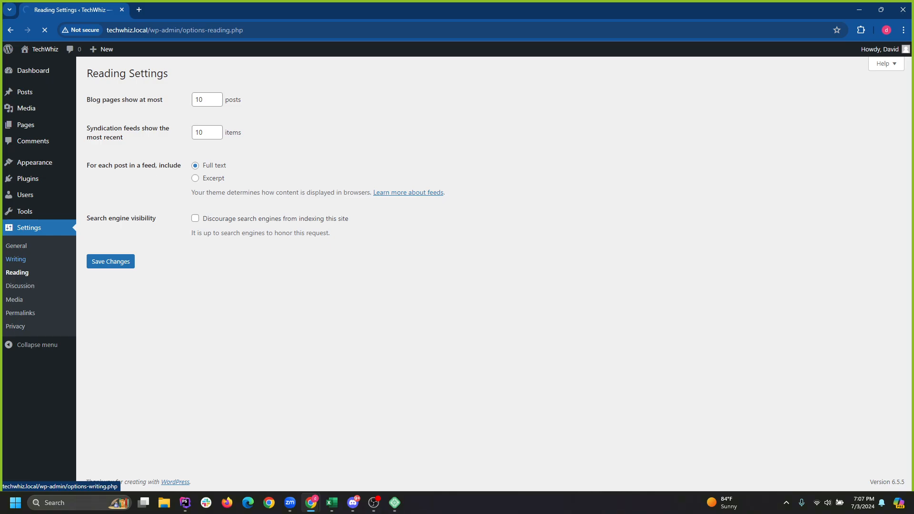
pyautogui.moveTo(35, 162)
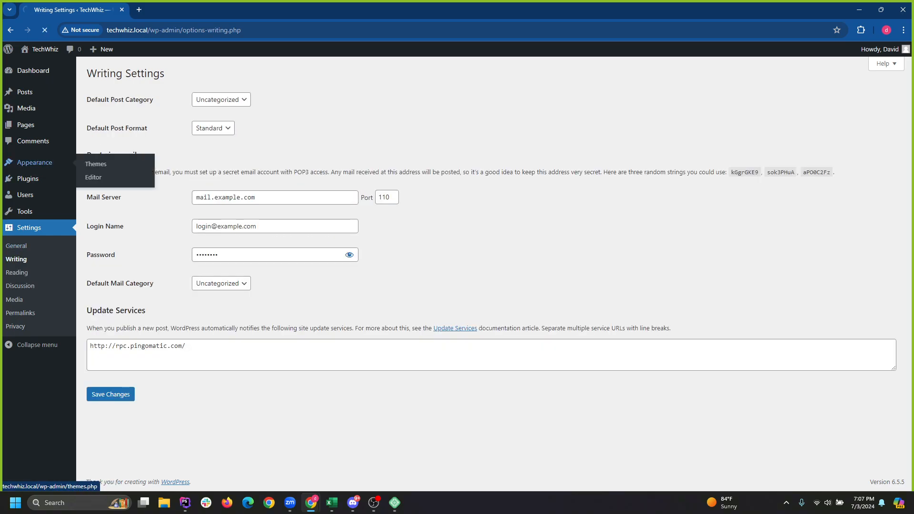
pyautogui.click(95, 164)
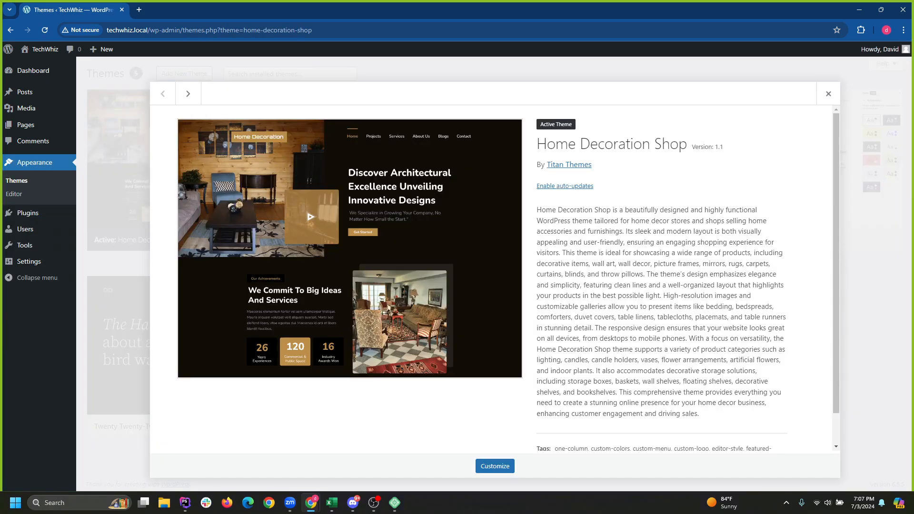
pyautogui.click(829, 94)
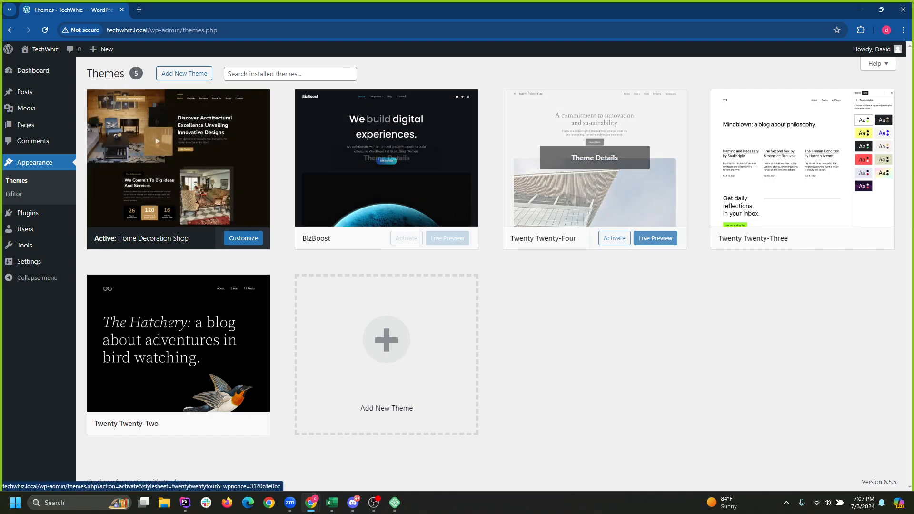
# Install the Inspiro theme from the Add Themes catalogue and activate it.
pyautogui.click(184, 73)
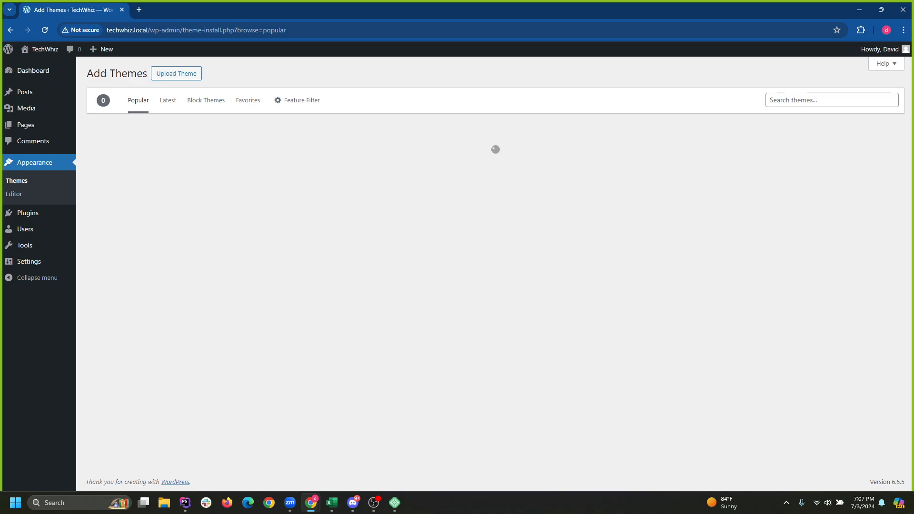
pyautogui.scroll(-15, 599, 209)
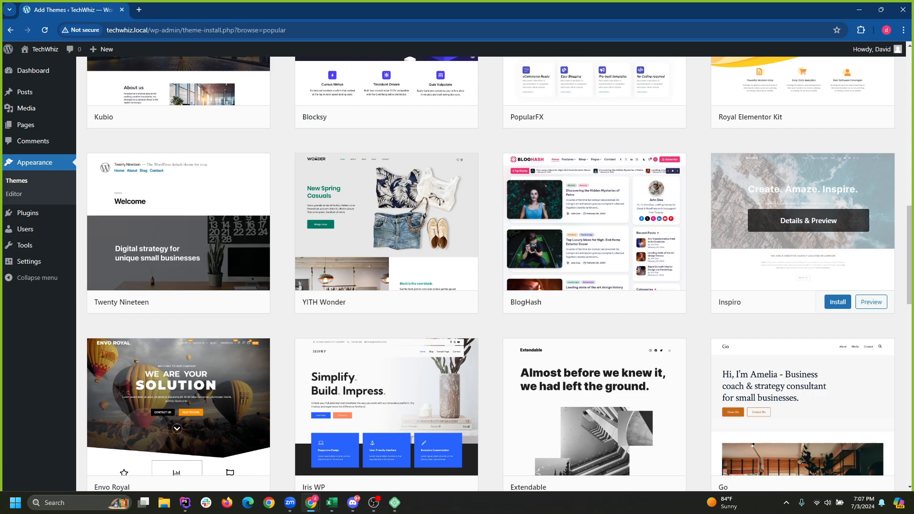
pyautogui.click(838, 302)
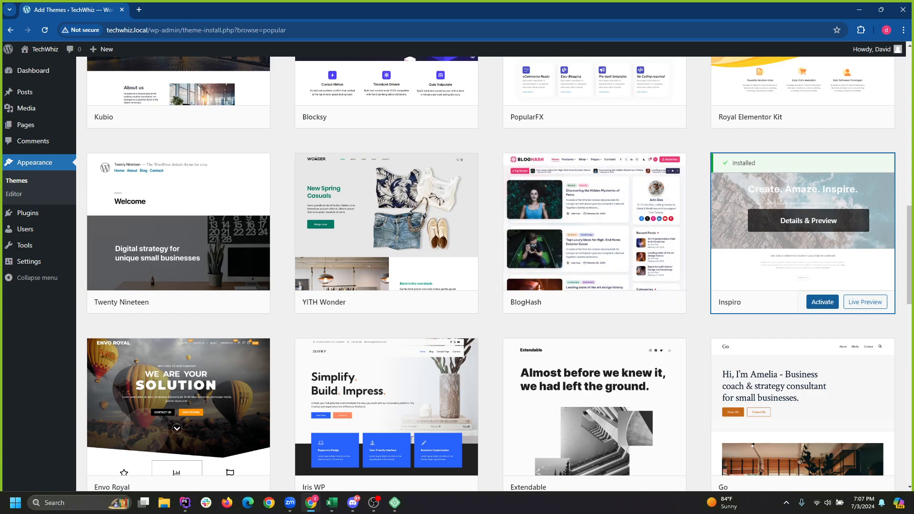
pyautogui.click(822, 302)
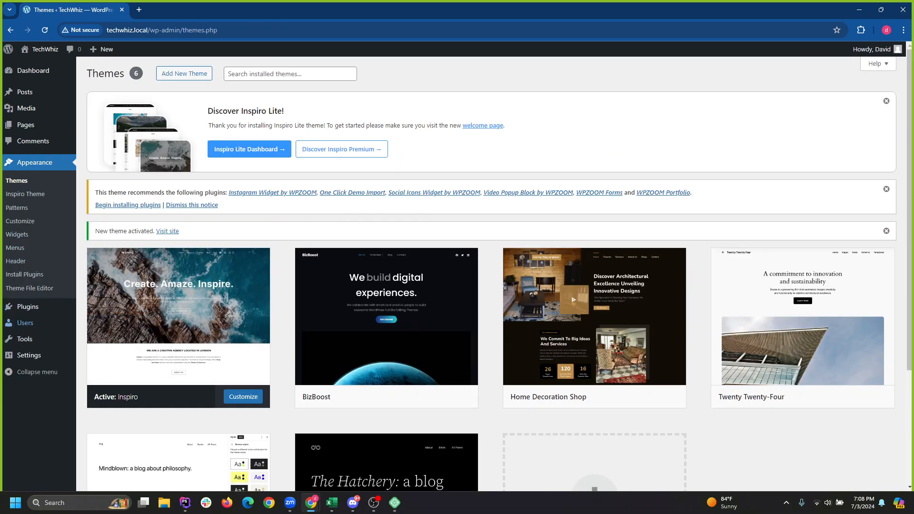
pyautogui.moveTo(25, 339)
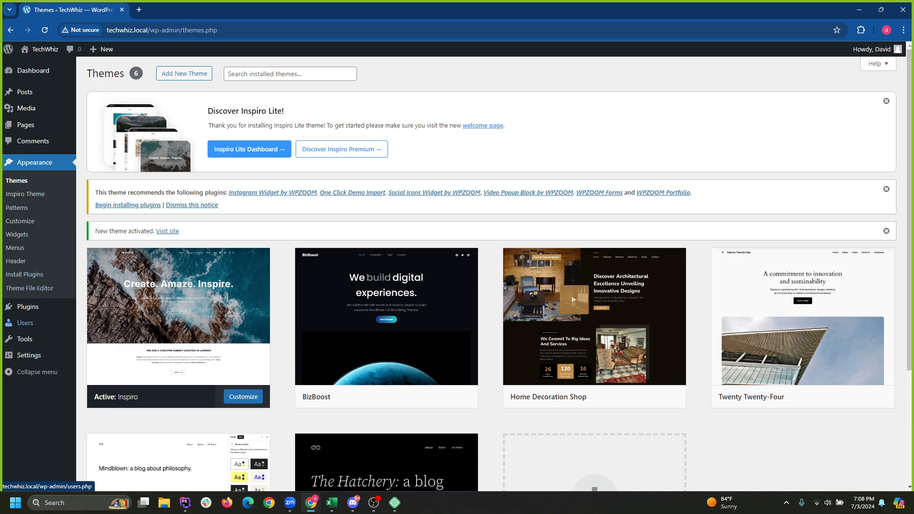
# Open Settings > Reading and close the WPZOOM recommended-plugins notice.
pyautogui.click(35, 163)
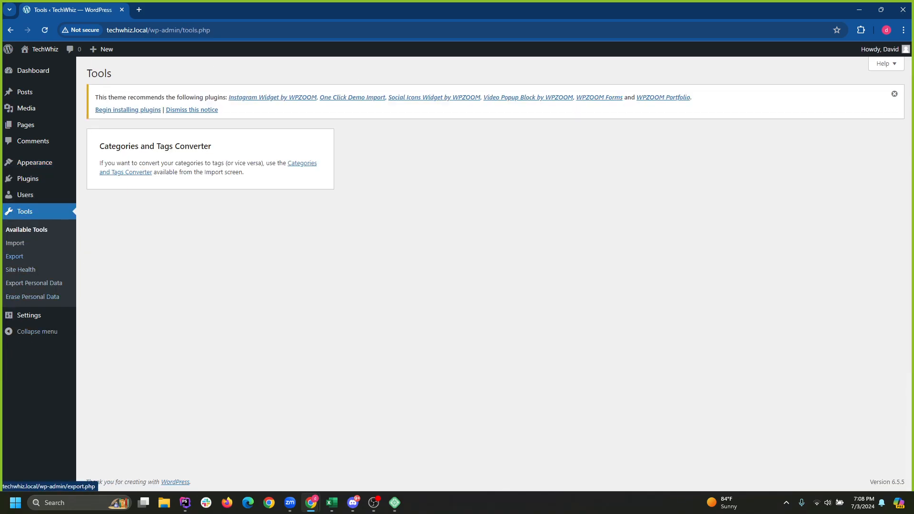
pyautogui.click(29, 316)
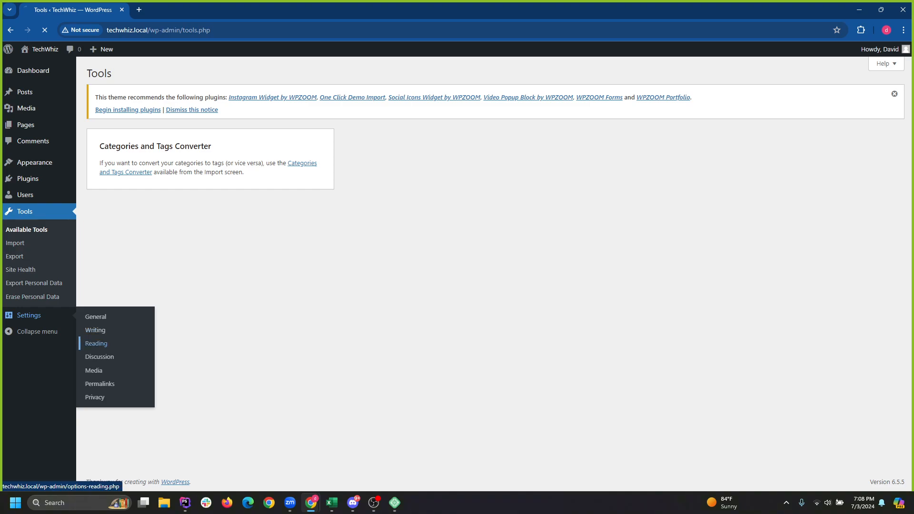
pyautogui.click(96, 343)
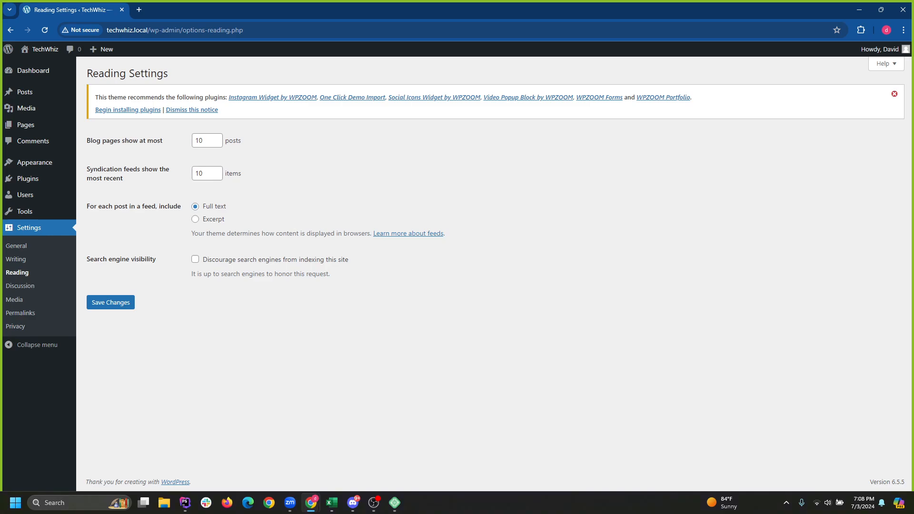
pyautogui.click(894, 94)
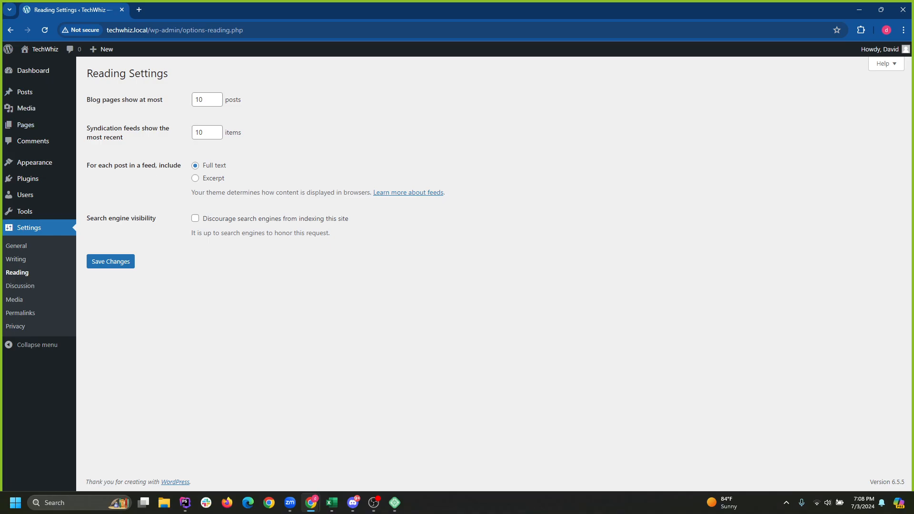
# Shrink Chrome to reveal Local, then select and start the Wild Life Journey site.
pyautogui.moveTo(381, 10); pyautogui.dragTo(460, 152)
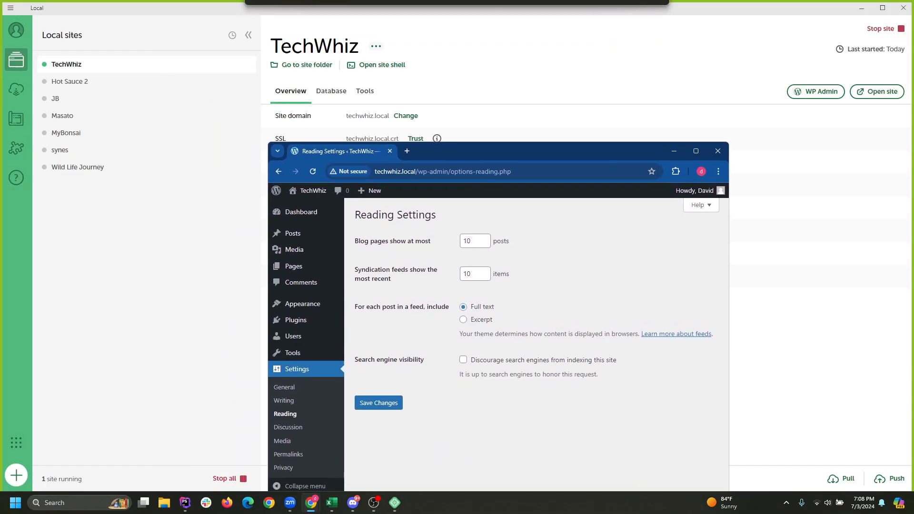
pyautogui.click(79, 167)
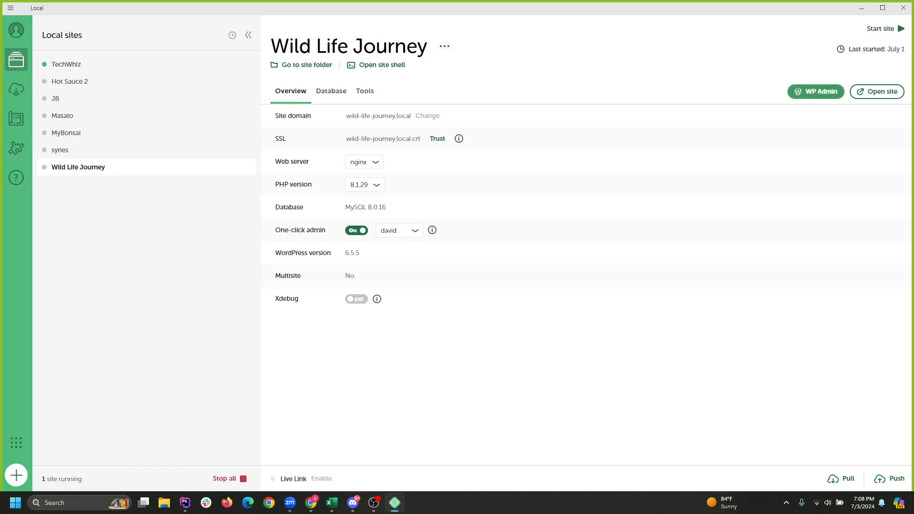
pyautogui.click(816, 91)
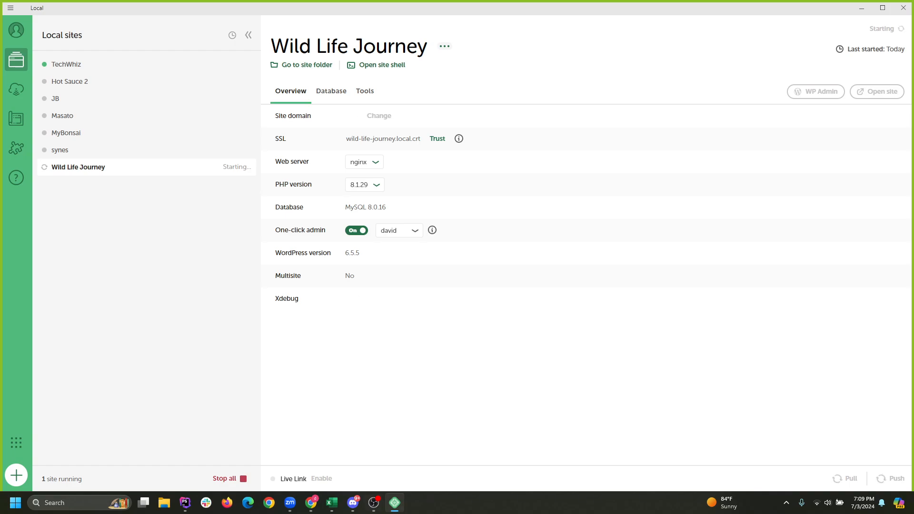
# Arrange the Local and Chrome windows side by side while Wild Life Journey finishes starting.
pyautogui.hotkey('alt', 'Tab')
pyautogui.hotkey('alt', 'Tab')
pyautogui.press('super+Down')
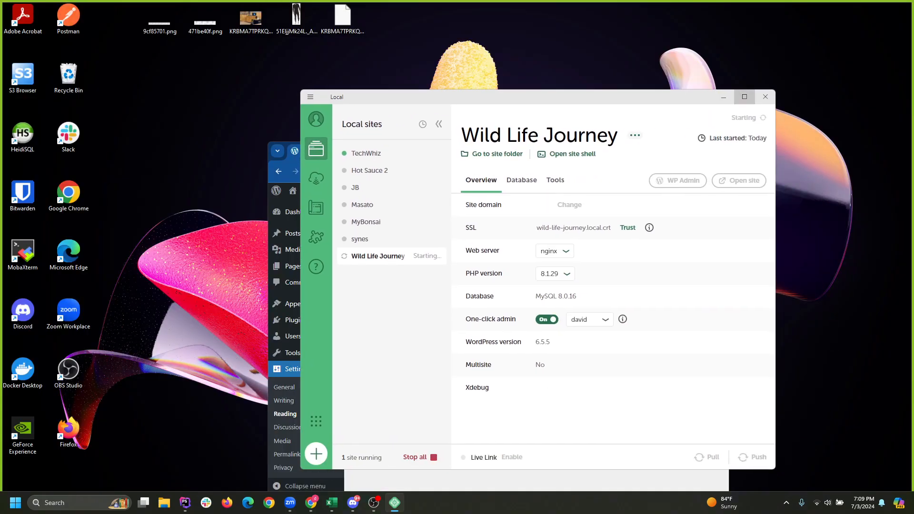
pyautogui.moveTo(685, 97); pyautogui.dragTo(607, 56)
pyautogui.click(666, 56)
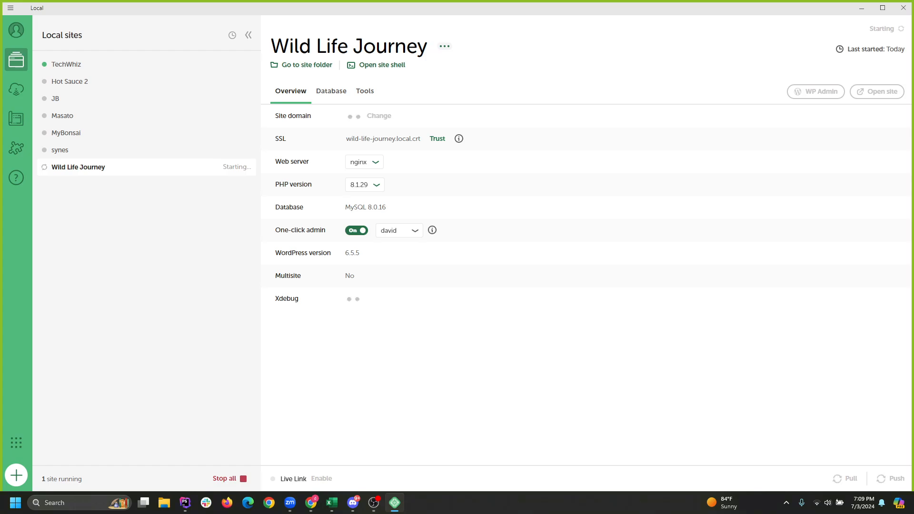
pyautogui.click(311, 503)
pyautogui.click(412, 453)
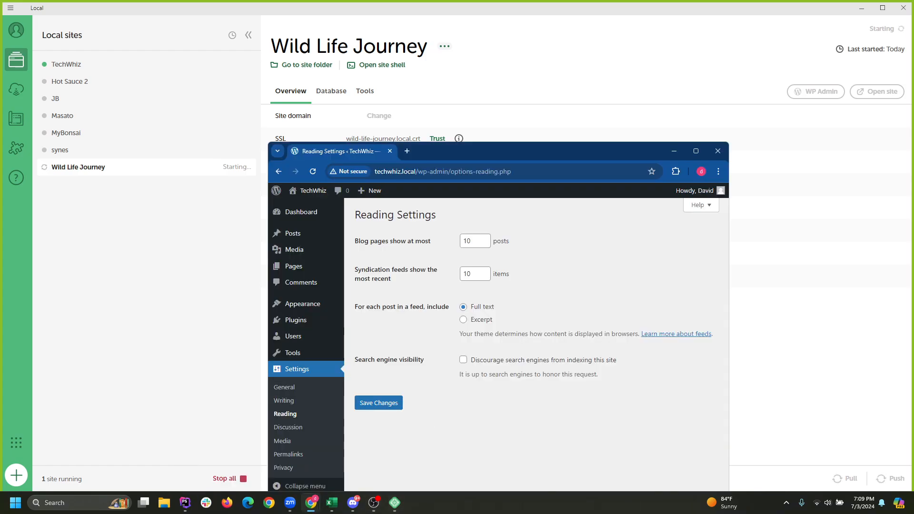
pyautogui.moveTo(500, 151); pyautogui.dragTo(510, 124)
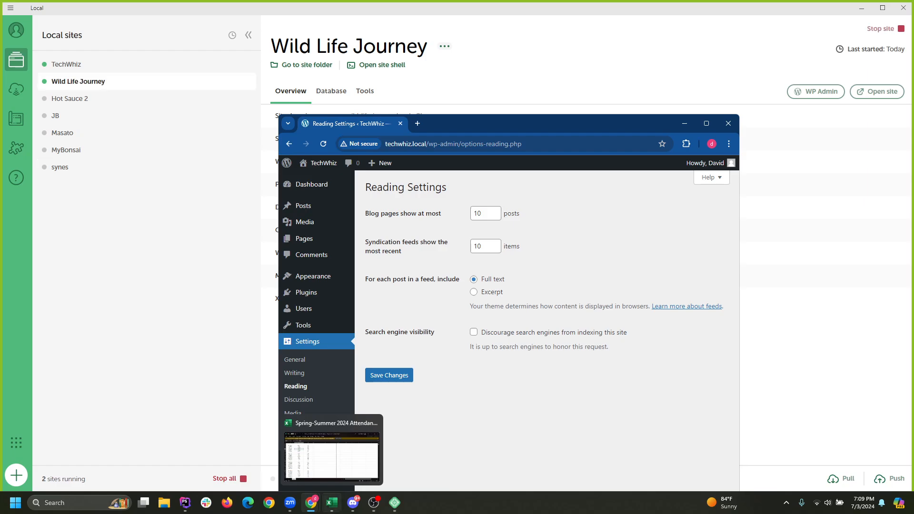
# Open the Wild Life Journey WordPress admin in a maximized browser and close the duplicate tab.
pyautogui.moveTo(311, 502)
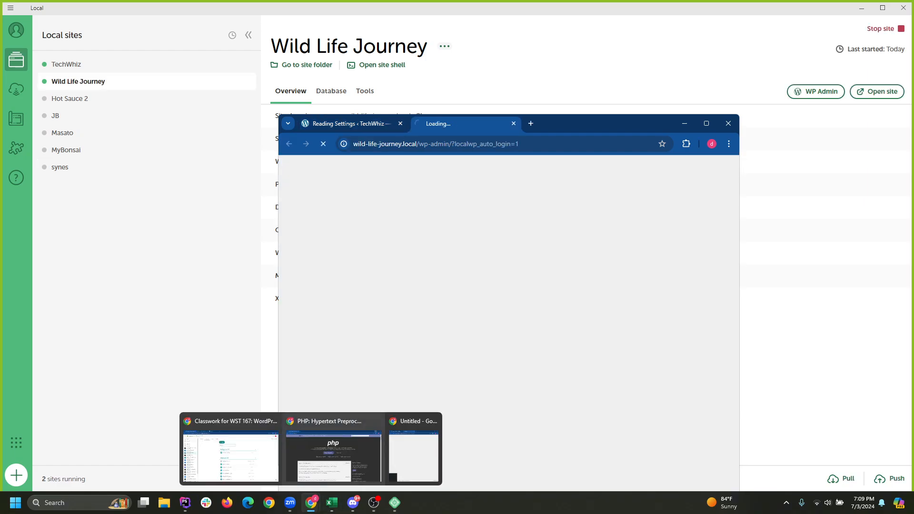
pyautogui.click(815, 91)
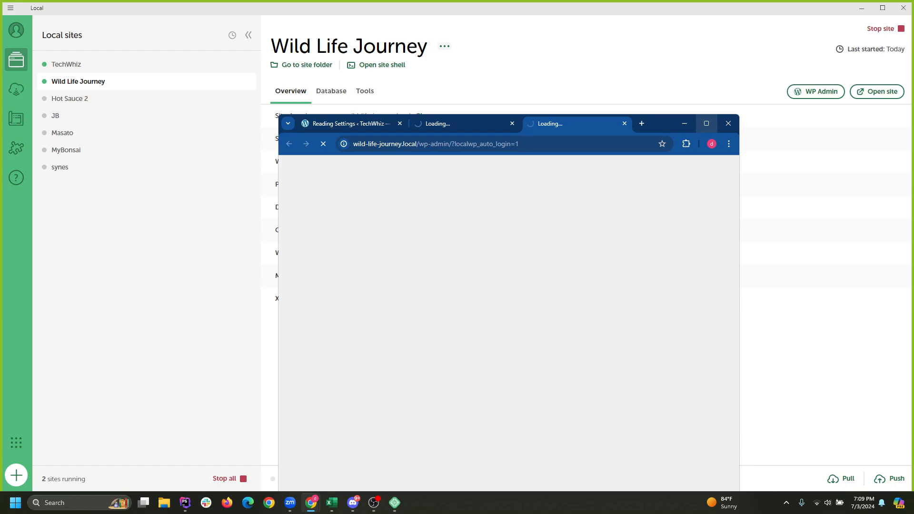
pyautogui.click(706, 124)
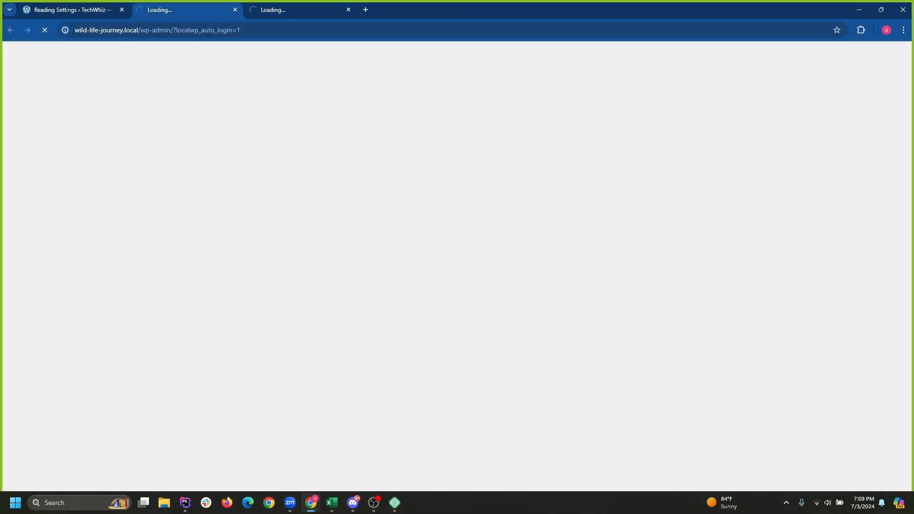
pyautogui.click(349, 10)
# Open Wild Life Journey's Settings > Reading alongside the TechWhiz Reading Settings tab.
pyautogui.click(66, 11)
pyautogui.click(183, 10)
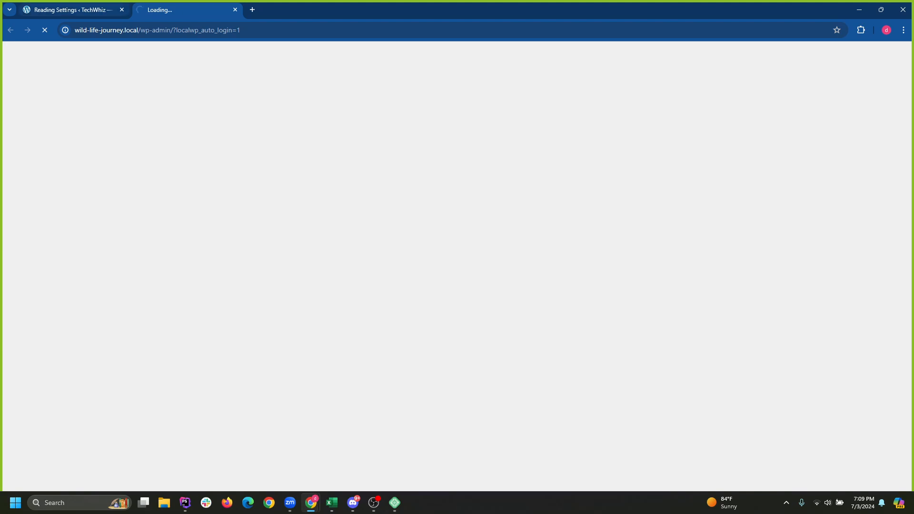
pyautogui.click(72, 10)
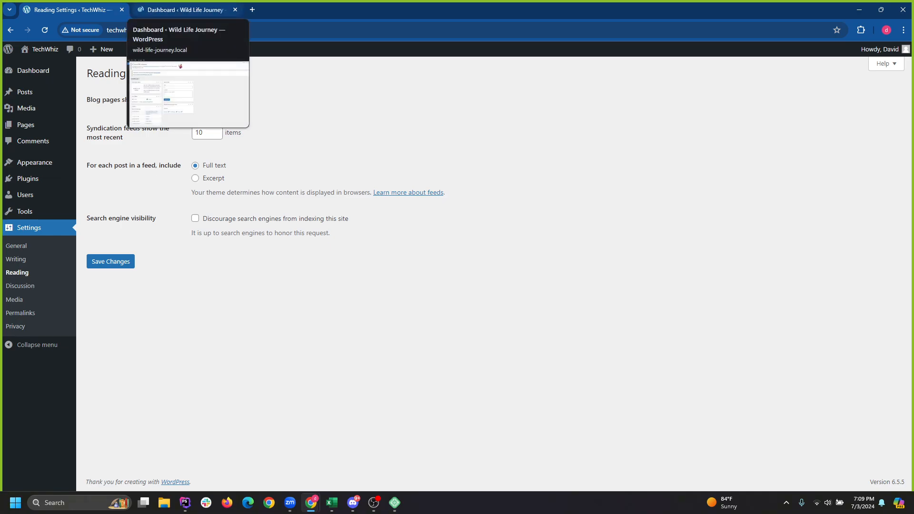
pyautogui.click(181, 9)
pyautogui.moveTo(33, 261)
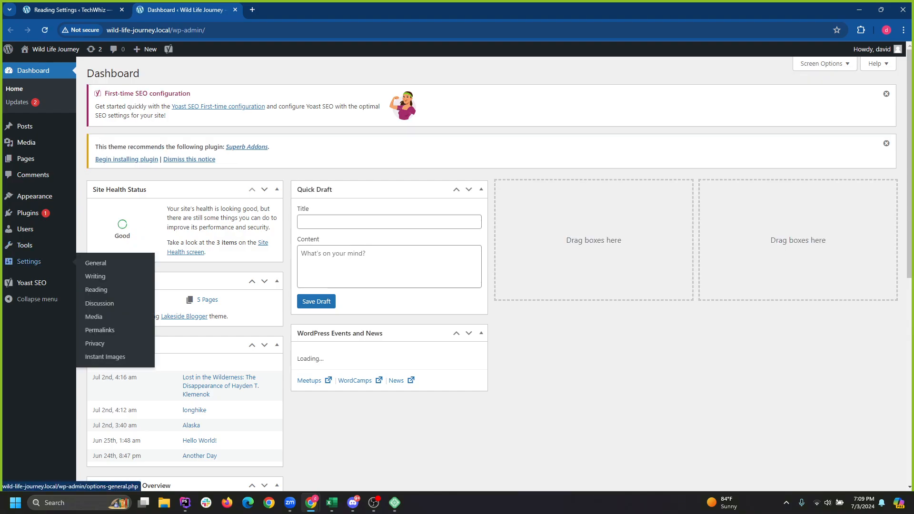
pyautogui.click(96, 262)
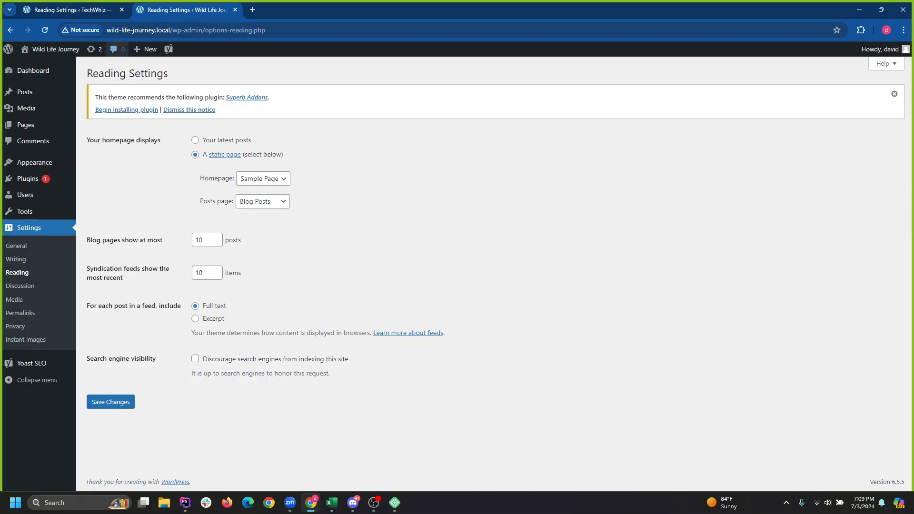
# Compare both sites' 'Your homepage displays' settings, dismiss the plugin notice, and open Wild Life Journey's themes.
pyautogui.click(91, 9)
pyautogui.hotkey('ctrl', 'Tab')
pyautogui.hotkey('ctrl', 'Tab')
pyautogui.hotkey('ctrl', 'Tab')
pyautogui.hotkey('ctrl', 'Tab')
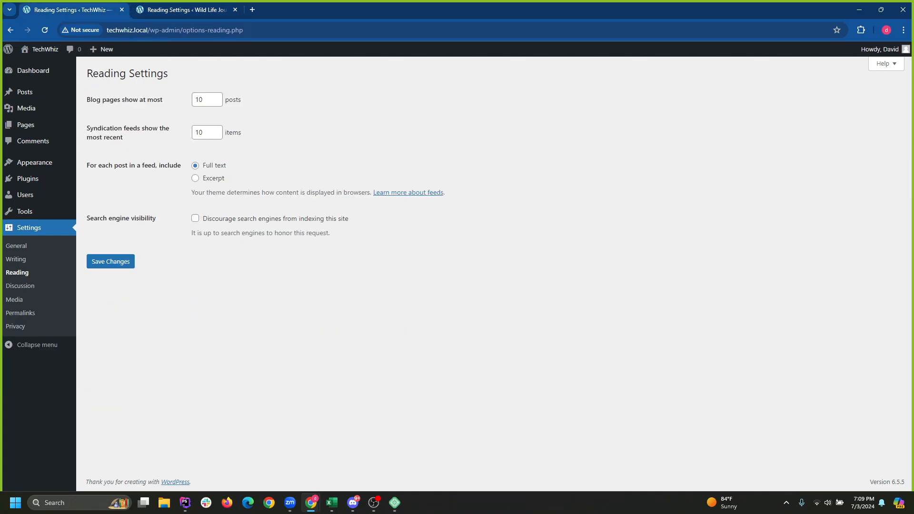
pyautogui.hotkey('ctrl', 'Tab')
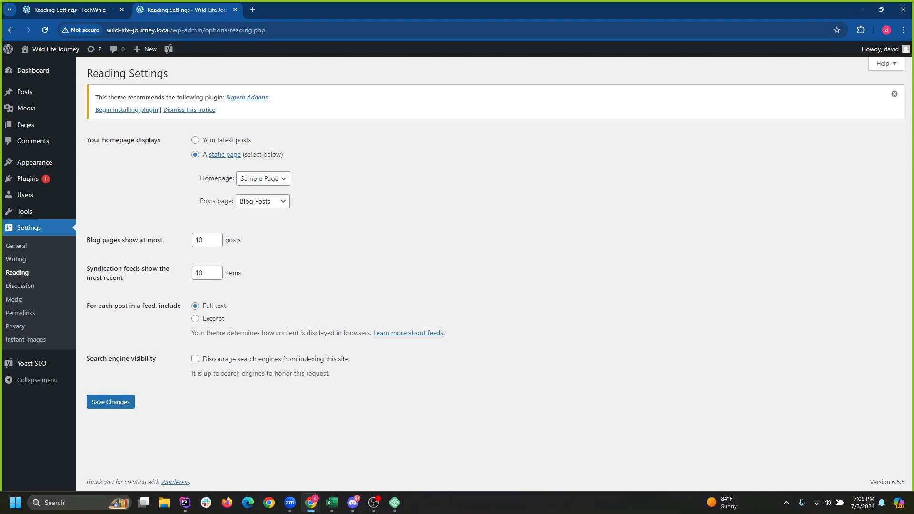
pyautogui.click(894, 94)
pyautogui.hotkey('ctrl', 'Tab')
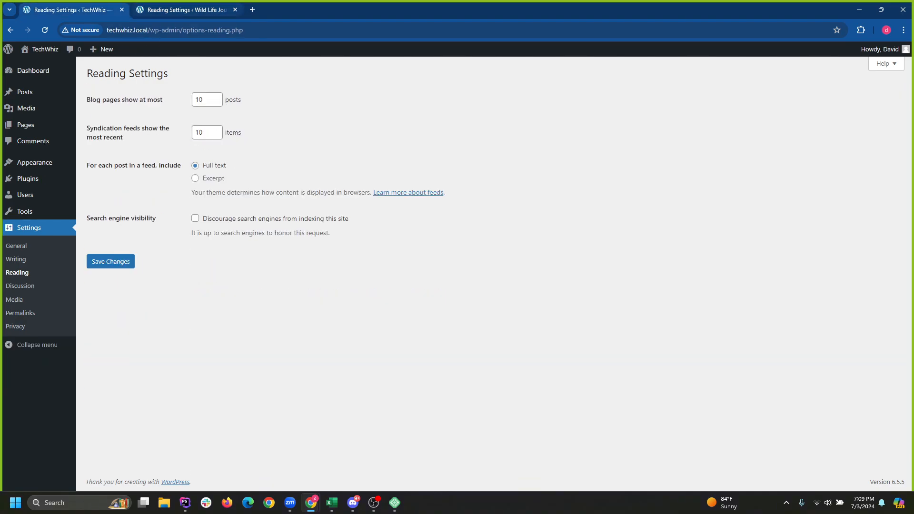
pyautogui.hotkey('ctrl', 'Tab')
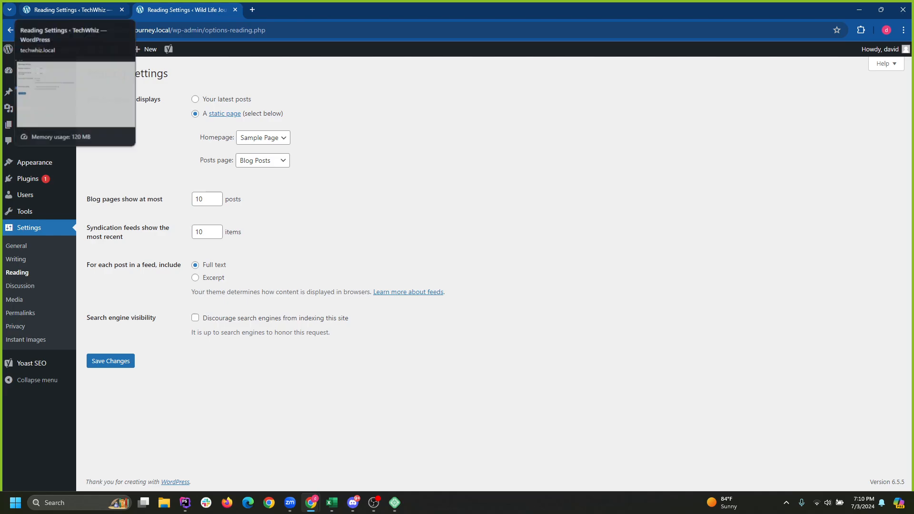
pyautogui.moveTo(86, 100); pyautogui.dragTo(160, 99)
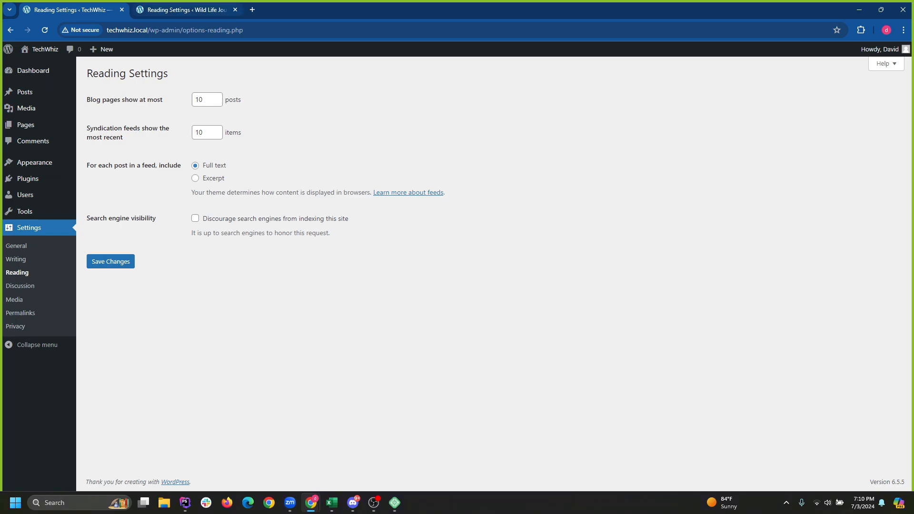
pyautogui.hotkey('ctrl', 'Tab')
pyautogui.hotkey('ctrl', 'Tab')
pyautogui.hotkey('ctrl', 'Tab')
pyautogui.hotkey('ctrl', 'Tab')
pyautogui.hotkey('ctrl', 'Tab')
pyautogui.hotkey('ctrl', 'Tab')
pyautogui.hotkey('ctrl', 'Tab')
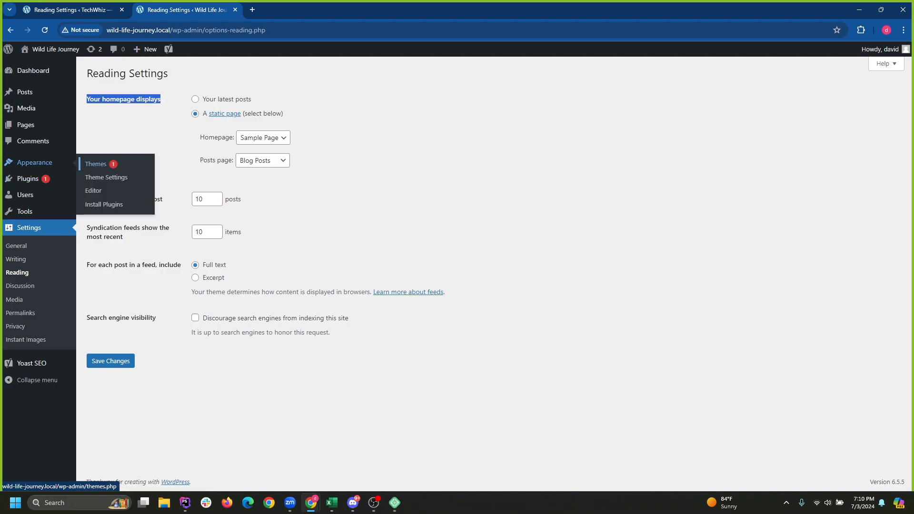
pyautogui.click(96, 164)
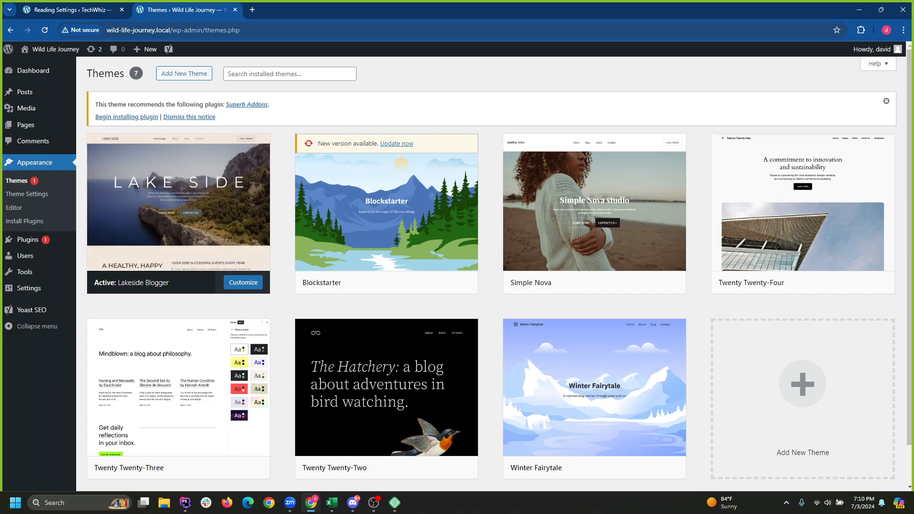
pyautogui.click(72, 10)
# Search the theme directory for 'lakesi', then install and activate Lakeside Blogger on TechWhiz.
pyautogui.moveTo(35, 162)
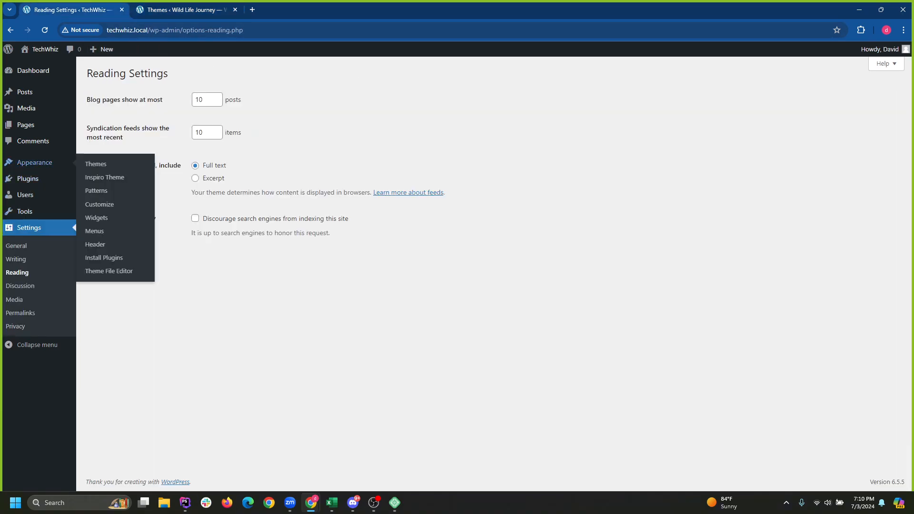
pyautogui.click(95, 163)
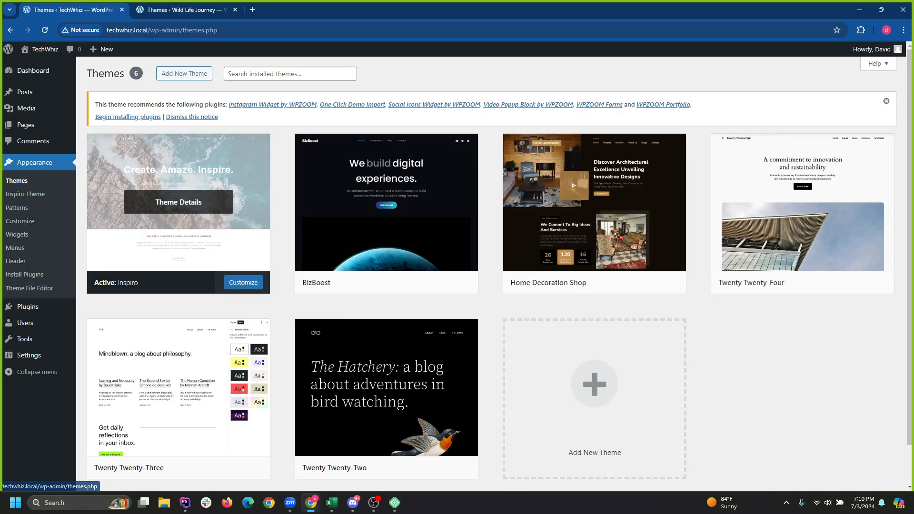
pyautogui.click(290, 74)
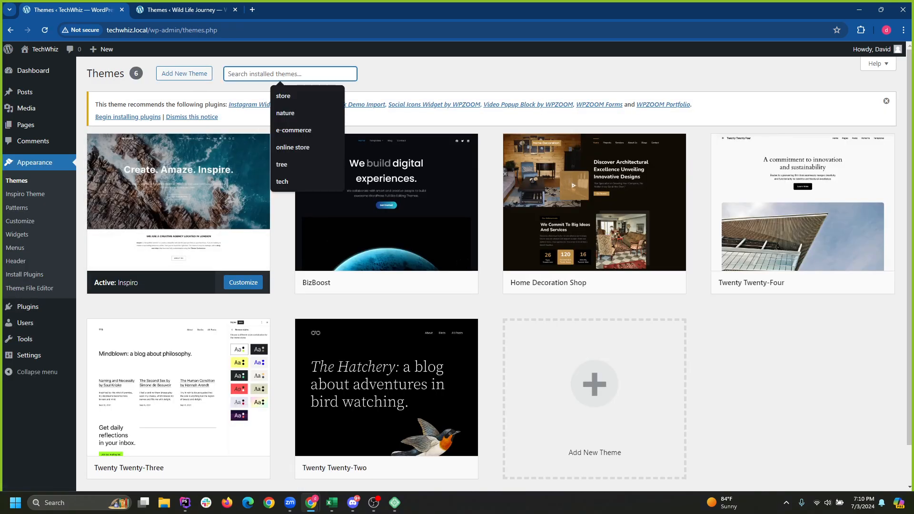
pyautogui.click(185, 73)
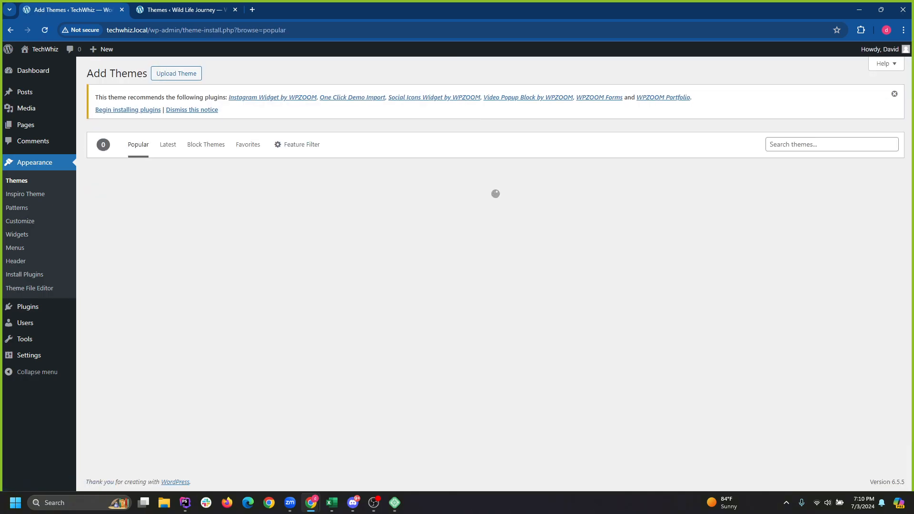
pyautogui.click(832, 144)
pyautogui.write('lakeside')
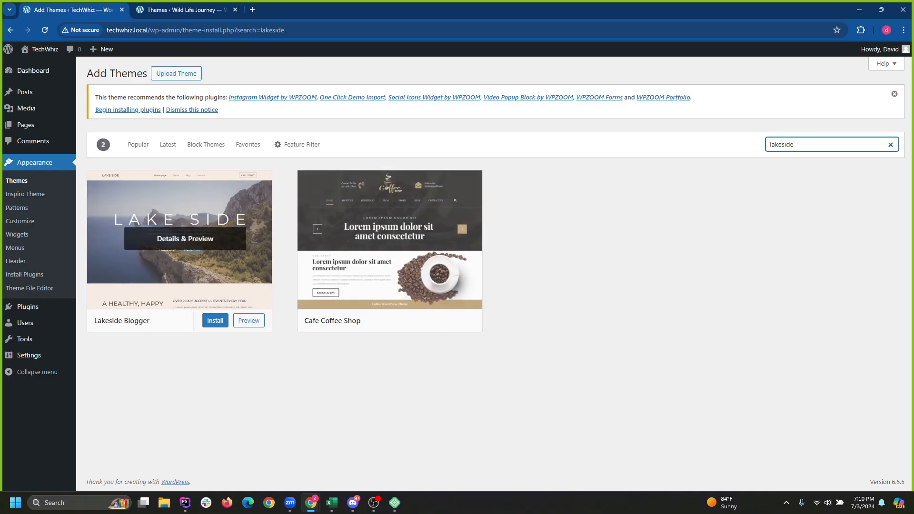
pyautogui.click(205, 321)
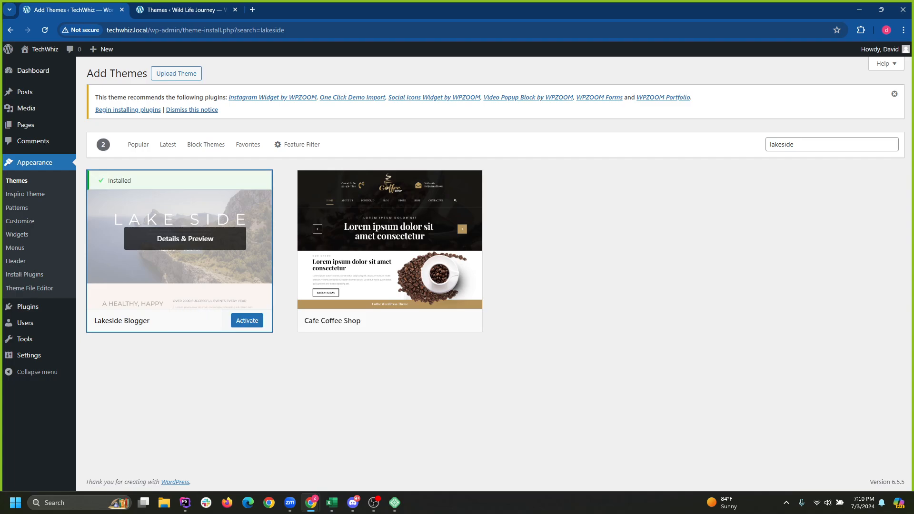
pyautogui.click(247, 320)
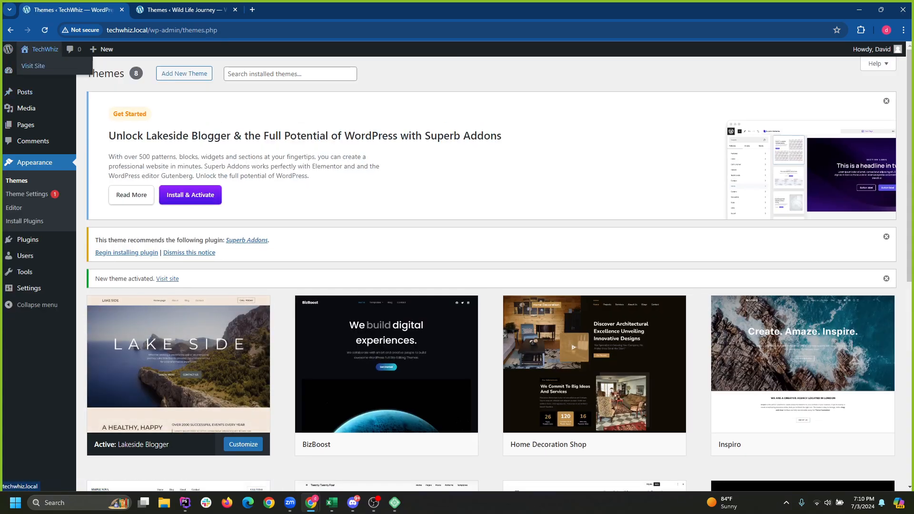
# Compare the TechWhiz and Wild Life Journey public front pages.
pyautogui.hotkey('ctrl', 'Tab')
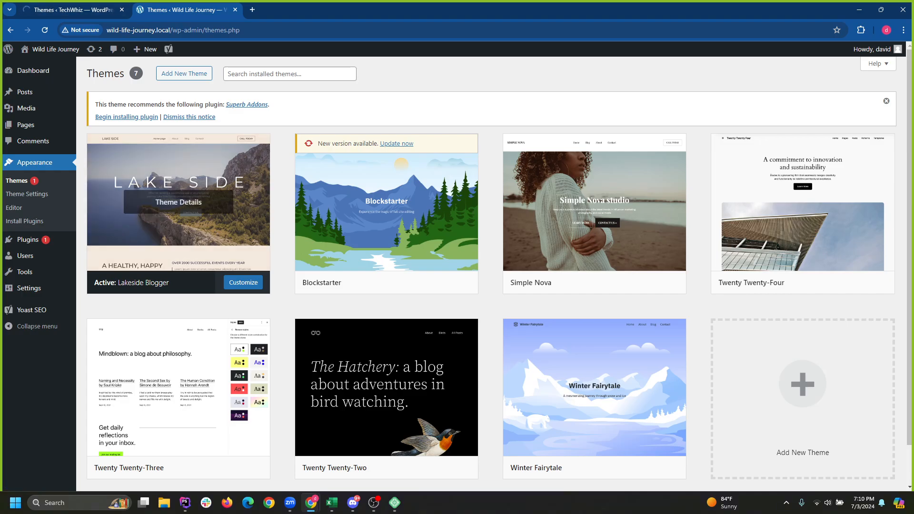
pyautogui.hotkey('ctrl', 'shift', 'Tab')
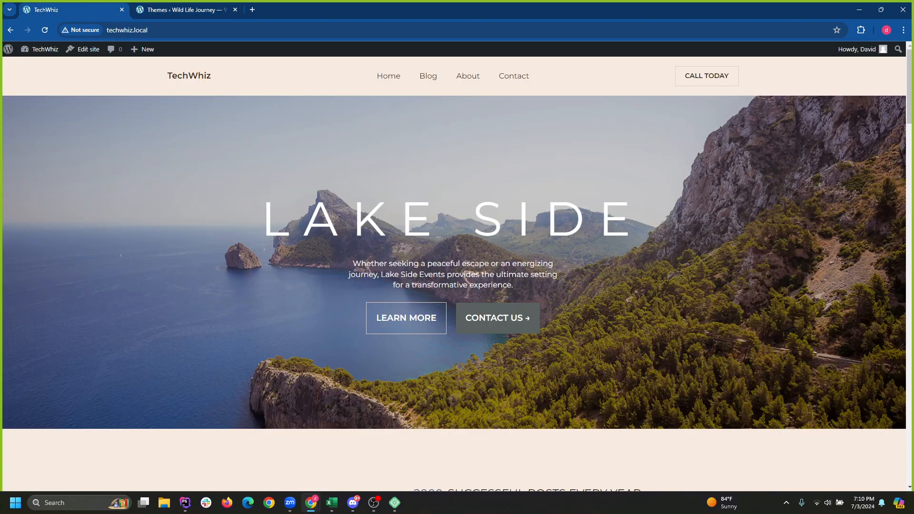
pyautogui.scroll(-10, 457, 270)
pyautogui.scroll(10, 457, 270)
pyautogui.moveTo(167, 76); pyautogui.dragTo(212, 76)
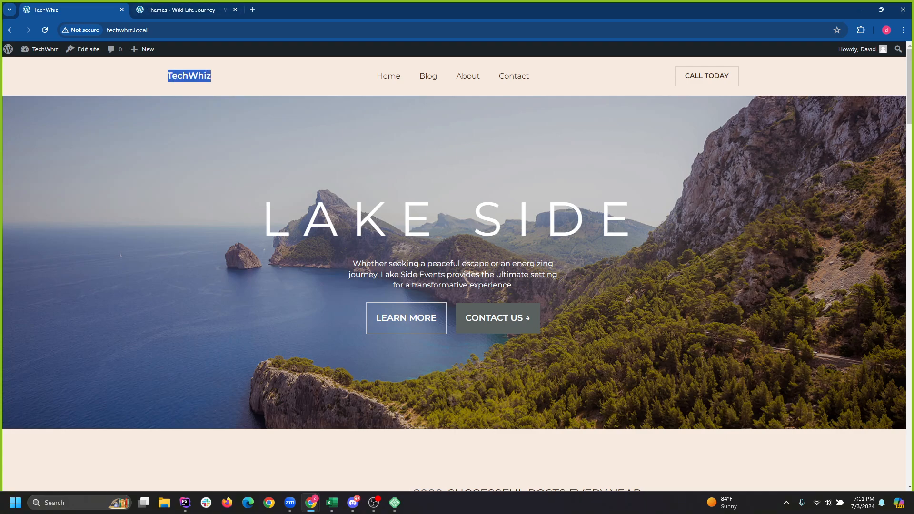
pyautogui.click(186, 9)
pyautogui.moveTo(51, 50)
pyautogui.click(32, 66)
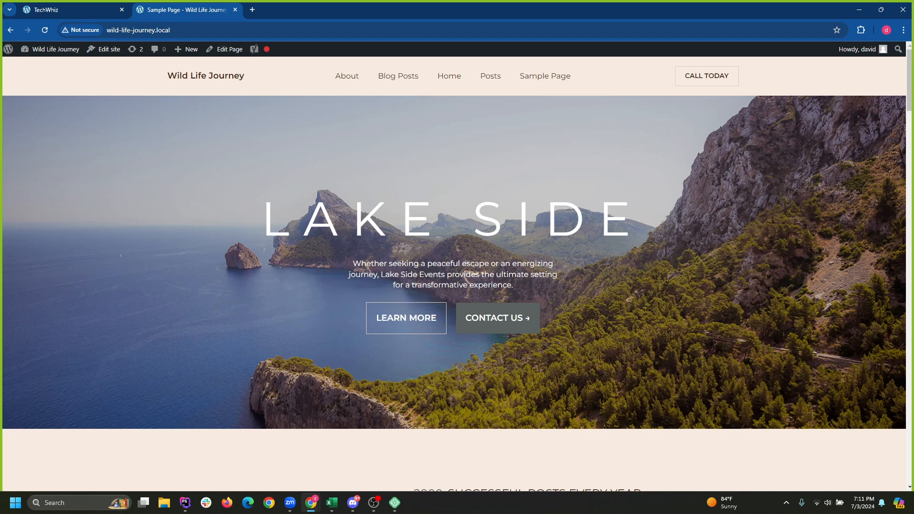
pyautogui.hotkey('ctrl', 'Tab')
pyautogui.hotkey('ctrl', 'Tab')
pyautogui.hotkey('ctrl', 'Tab')
pyautogui.hotkey('ctrl', 'Tab')
pyautogui.hotkey('ctrl', 'Tab')
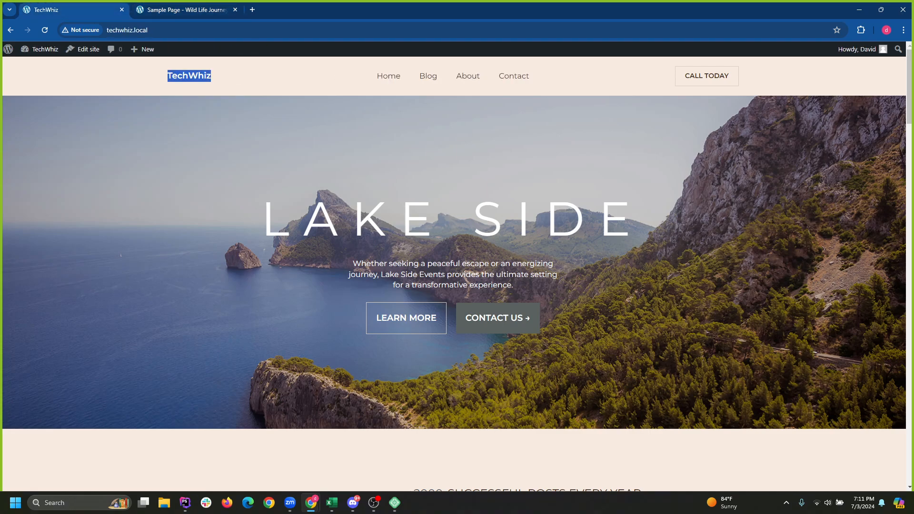
pyautogui.hotkey('ctrl', 'Tab')
pyautogui.click(72, 9)
# Open TechWhiz's Reading Settings and dismiss the Superb Addons and plugin recommendation notices.
pyautogui.click(8, 49)
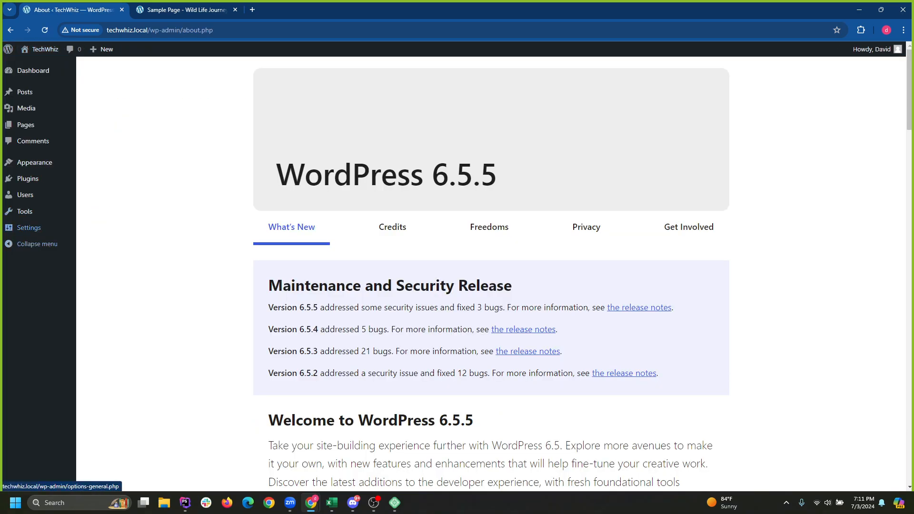
pyautogui.moveTo(28, 228)
pyautogui.click(96, 256)
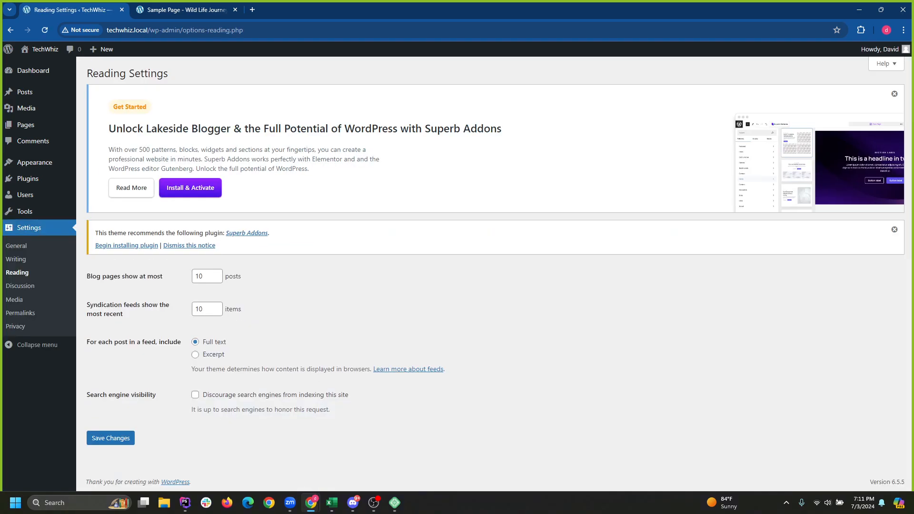
pyautogui.click(895, 94)
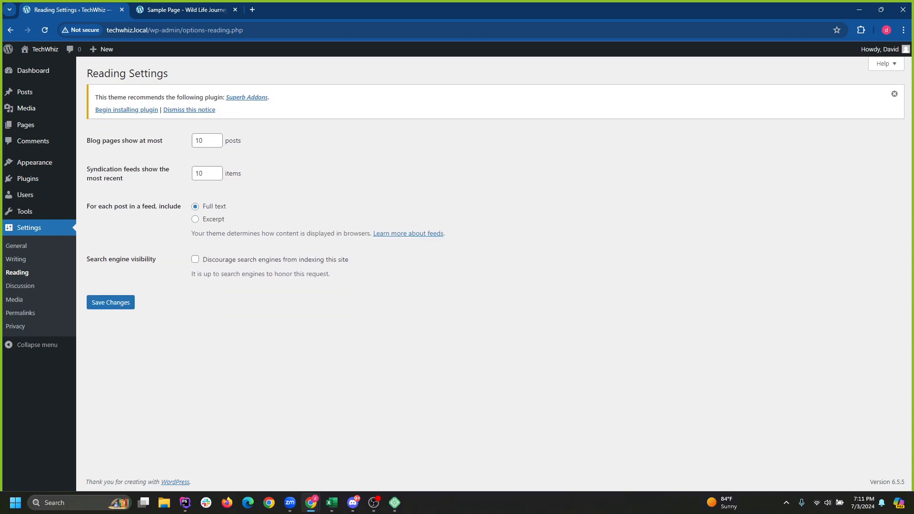
pyautogui.click(895, 94)
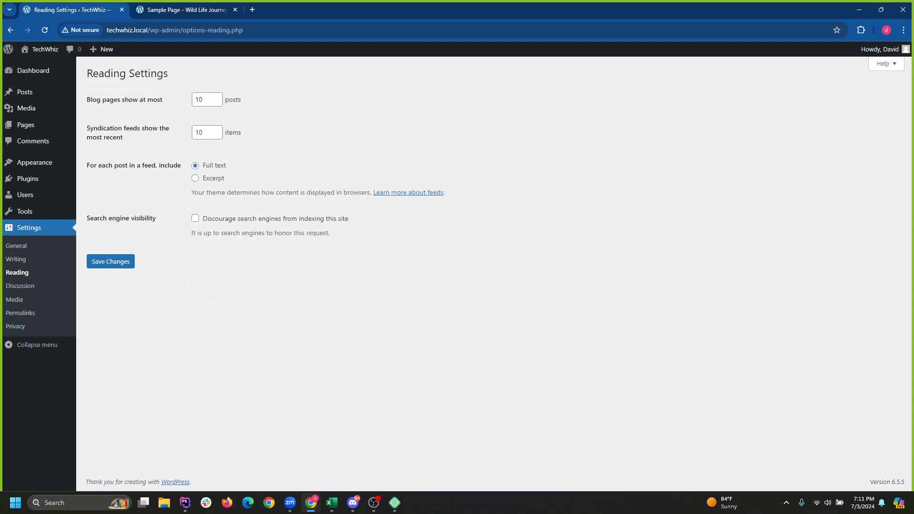
# Open Wild Life Journey's Reading Settings and compare them with TechWhiz's.
pyautogui.click(186, 9)
pyautogui.click(72, 10)
pyautogui.click(185, 10)
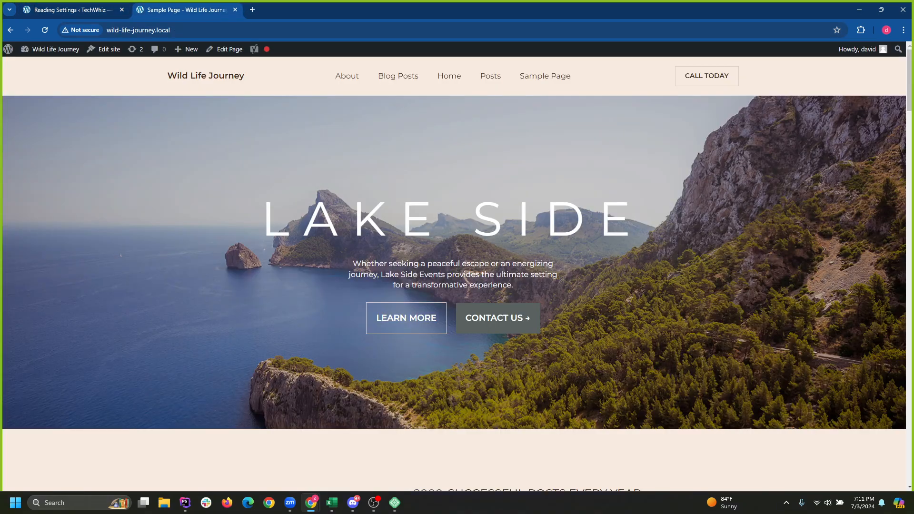
pyautogui.click(8, 49)
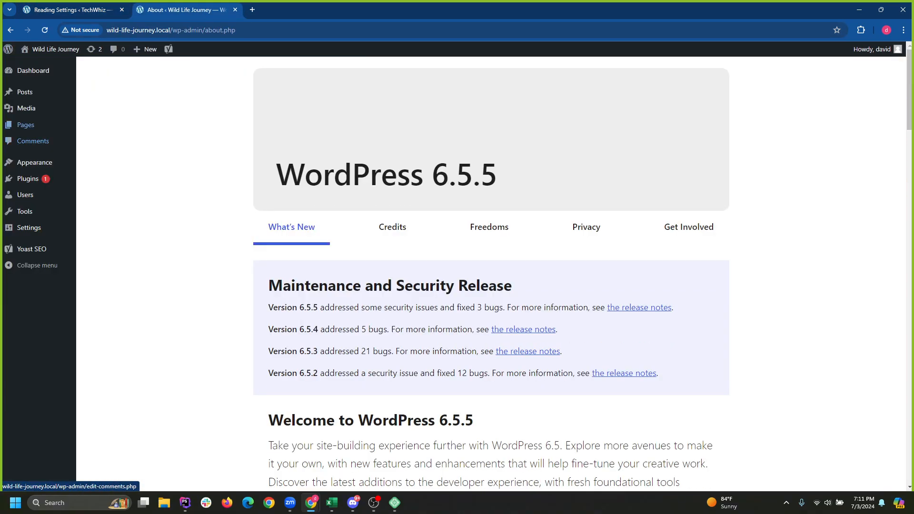
pyautogui.moveTo(29, 227)
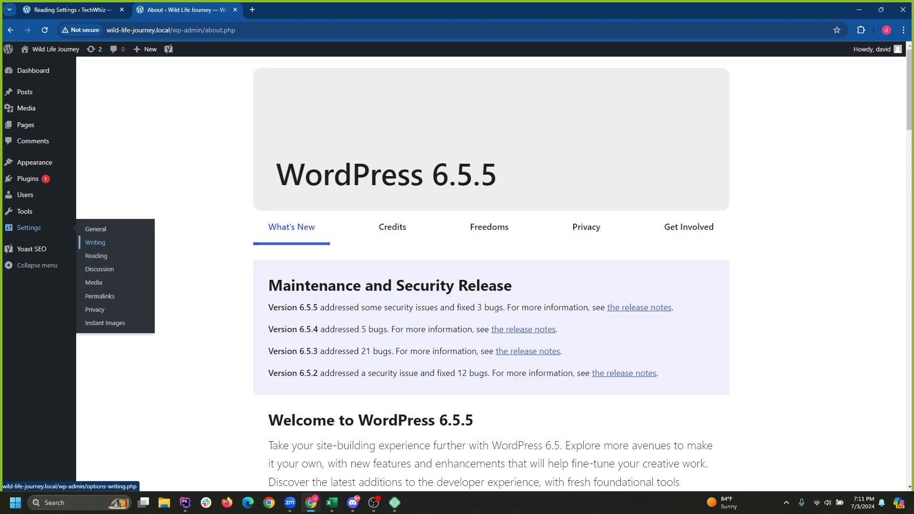
pyautogui.click(96, 256)
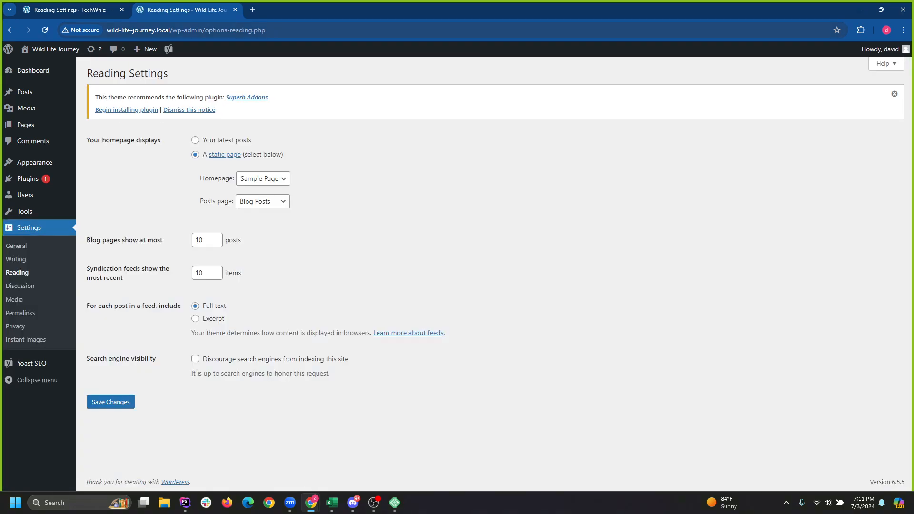
pyautogui.hotkey('ctrl', 'Tab')
pyautogui.hotkey('ctrl', 'Tab')
pyautogui.hotkey('ctrl', 'Tab')
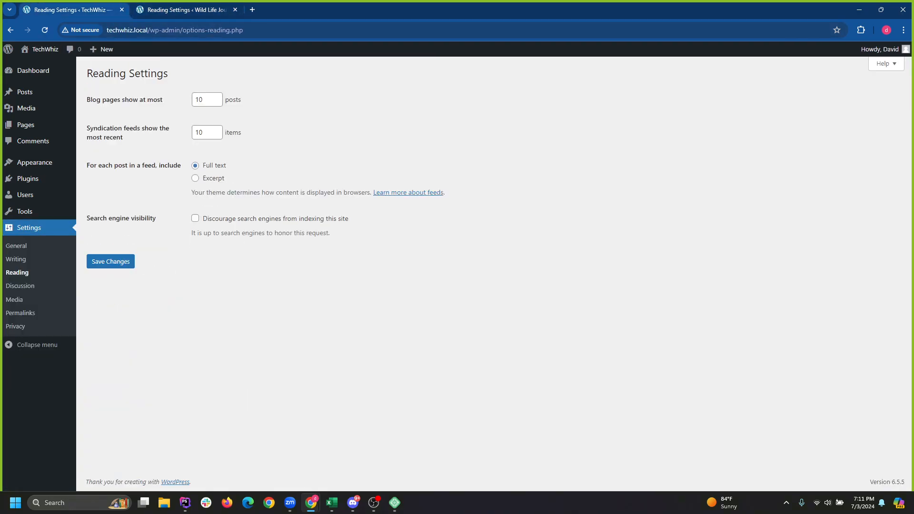
pyautogui.hotkey('ctrl', 'Tab')
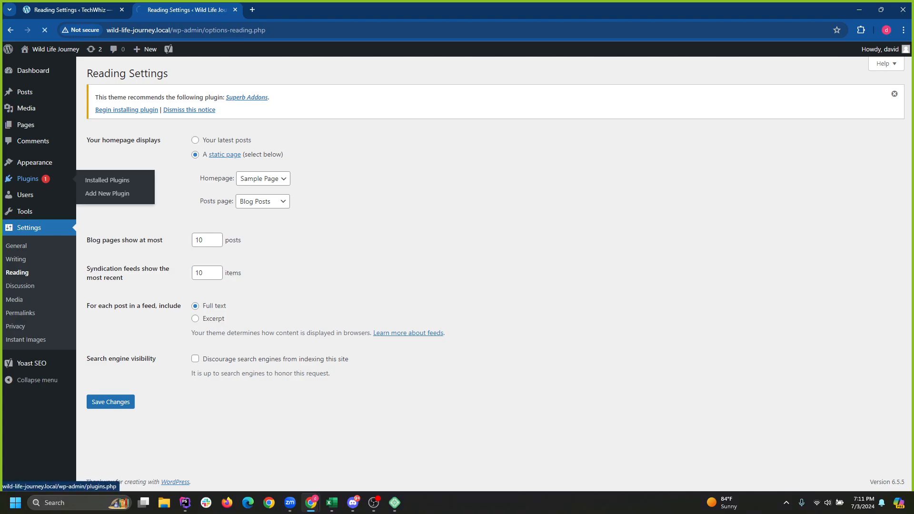
# Check Wild Life Journey's plugins and six pages, then open TechWhiz's pages list.
pyautogui.click(27, 178)
pyautogui.hotkey('ctrl', 'Tab')
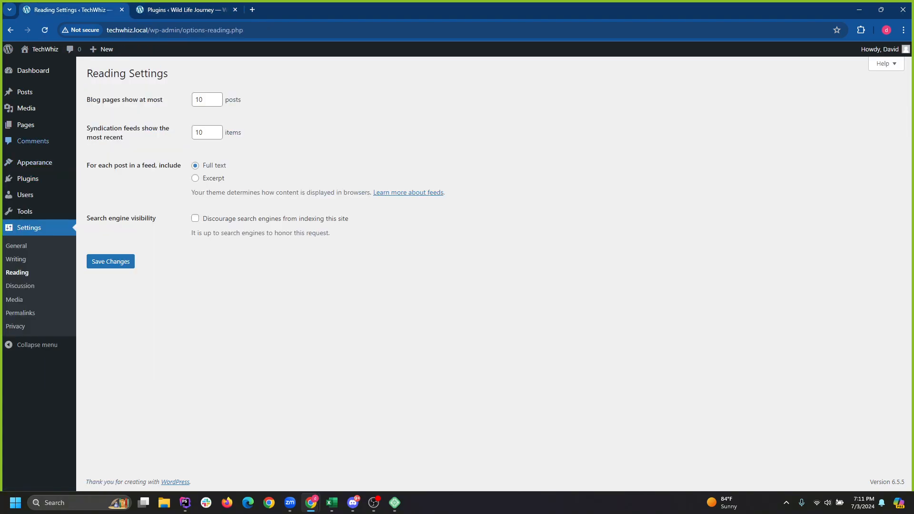
pyautogui.hotkey('ctrl', 'Tab')
pyautogui.click(26, 125)
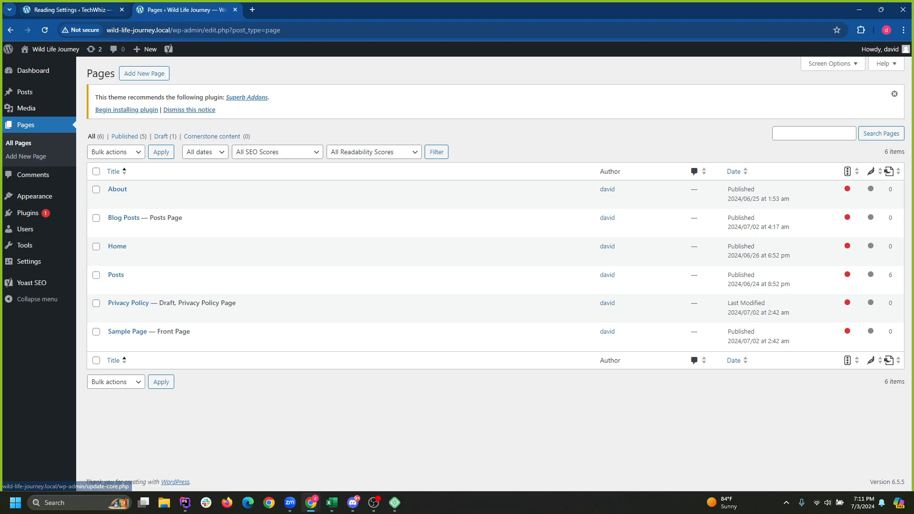
pyautogui.hotkey('ctrl', 'Tab')
pyautogui.click(25, 125)
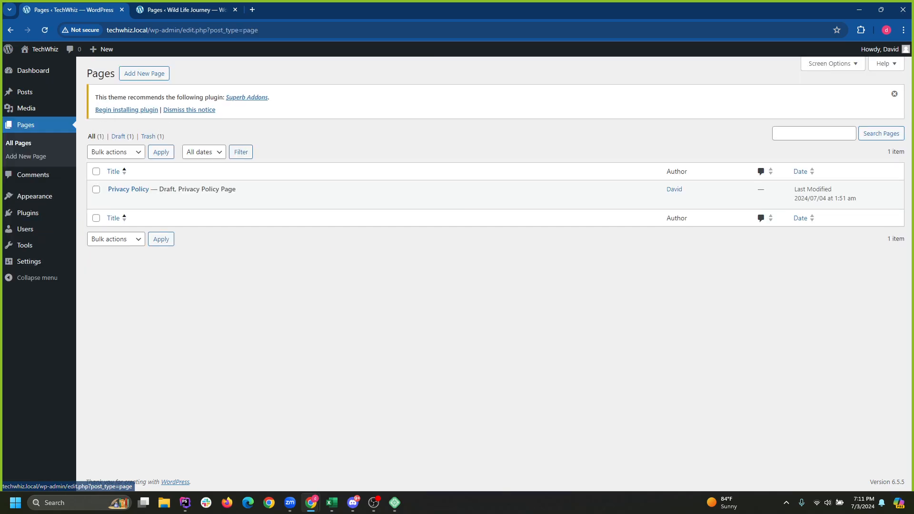
# Create and publish an empty TechWhiz page titled 'Home'.
pyautogui.click(145, 73)
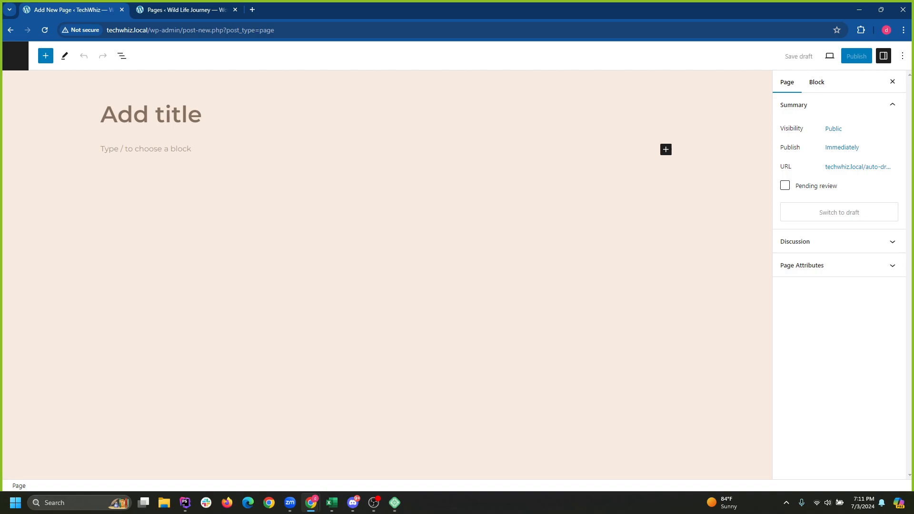
pyautogui.write('Home')
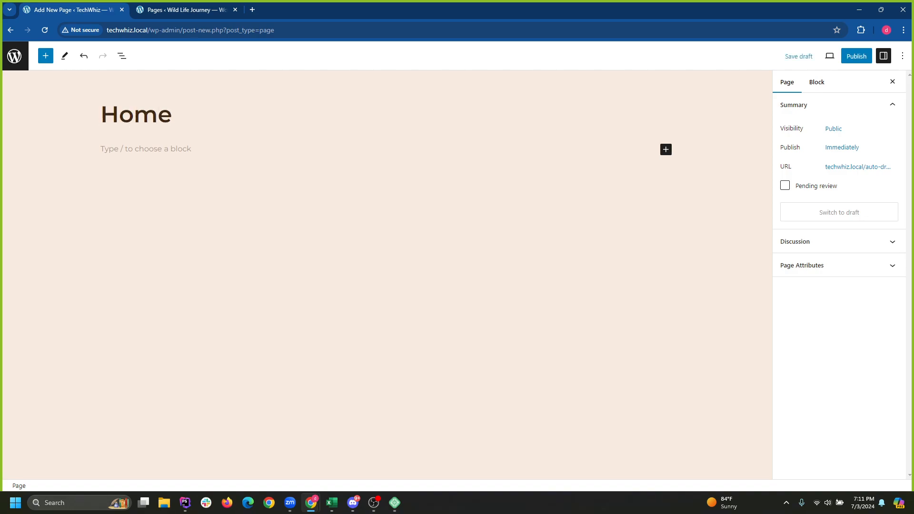
pyautogui.click(146, 149)
pyautogui.click(856, 56)
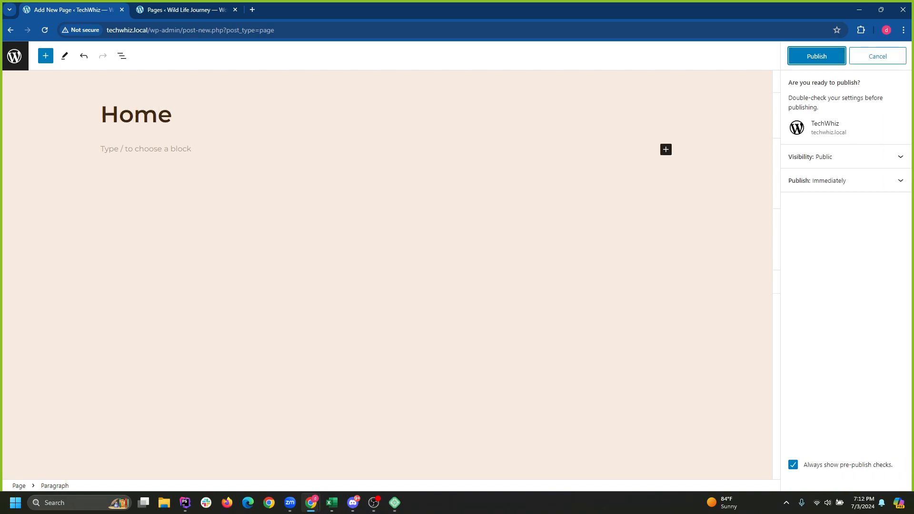
pyautogui.click(815, 57)
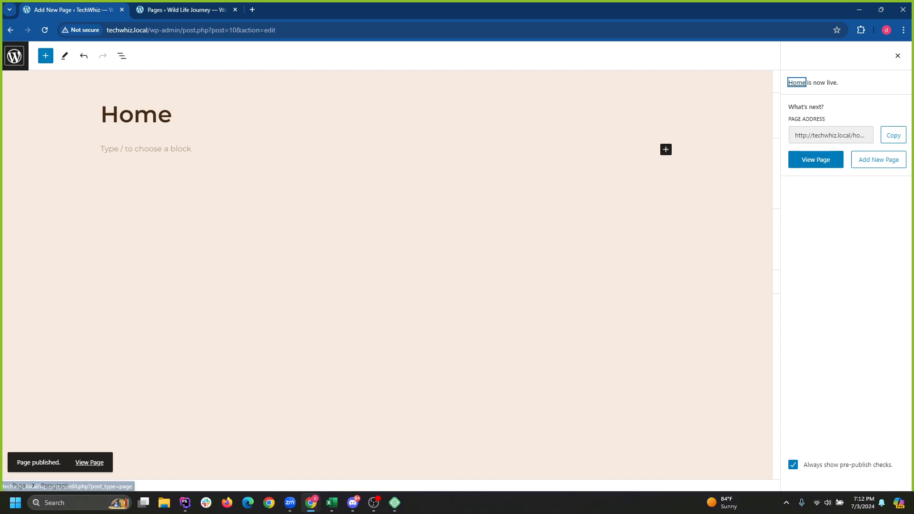
pyautogui.click(14, 56)
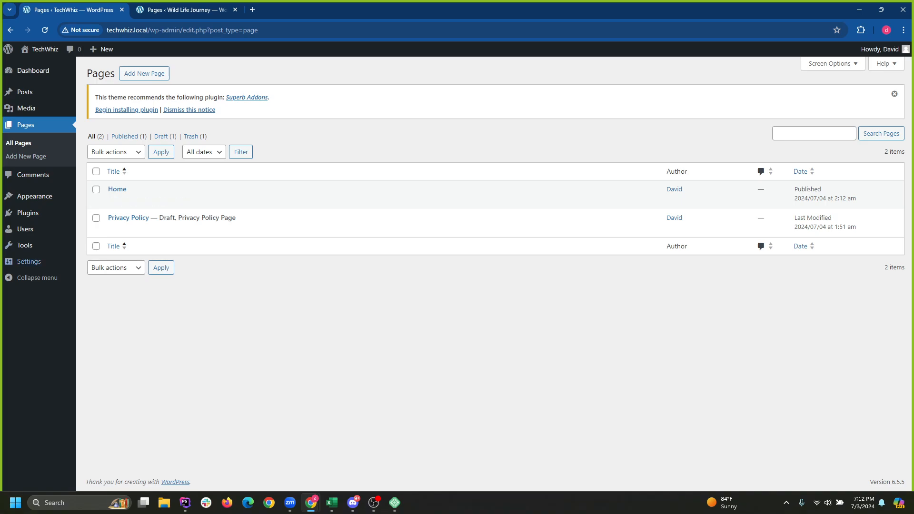
pyautogui.moveTo(28, 262)
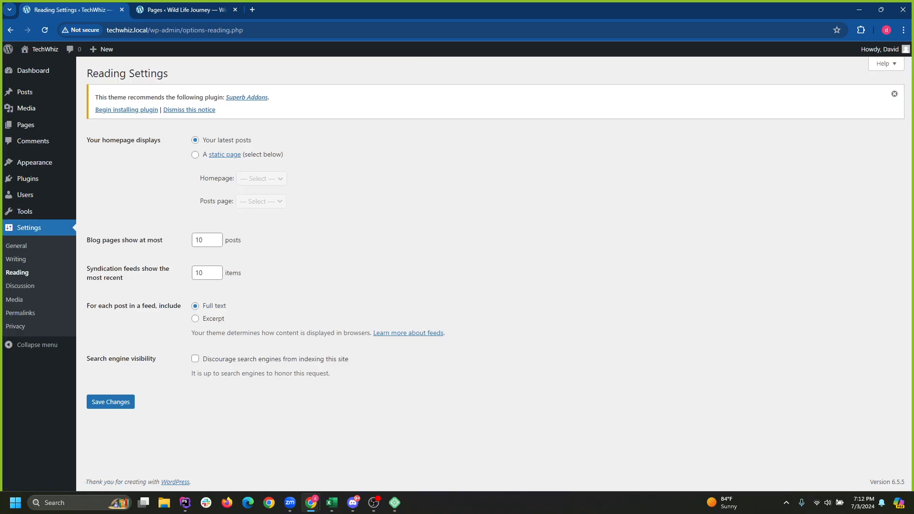
# Compare the homepage display setting, dismiss the plugin notice, and revisit the Pages and Reading screens.
pyautogui.hotkey('ctrl', 'Tab')
pyautogui.hotkey('ctrl', 'Tab')
pyautogui.moveTo(87, 140); pyautogui.dragTo(151, 140)
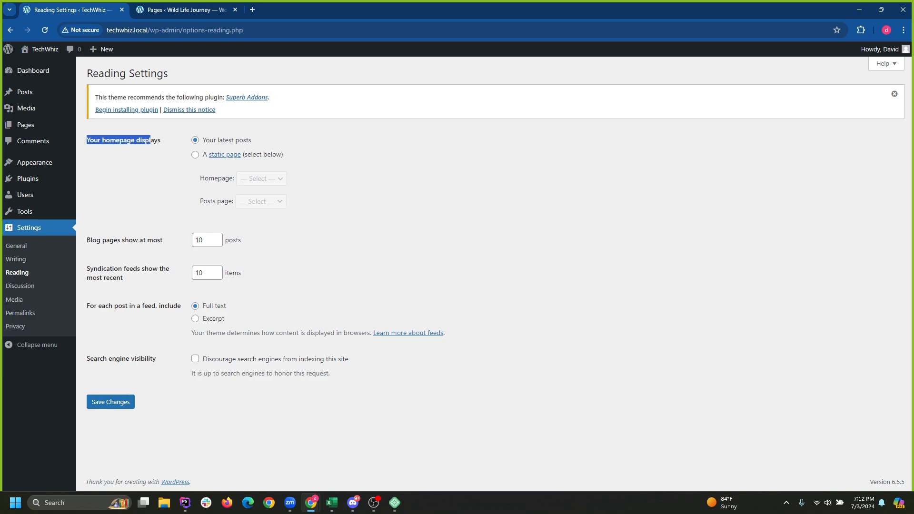
pyautogui.click(895, 94)
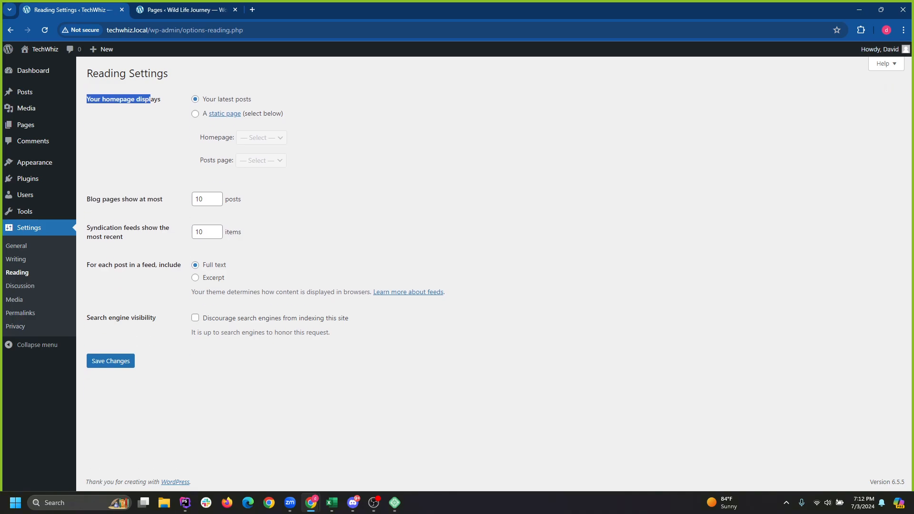
pyautogui.click(25, 125)
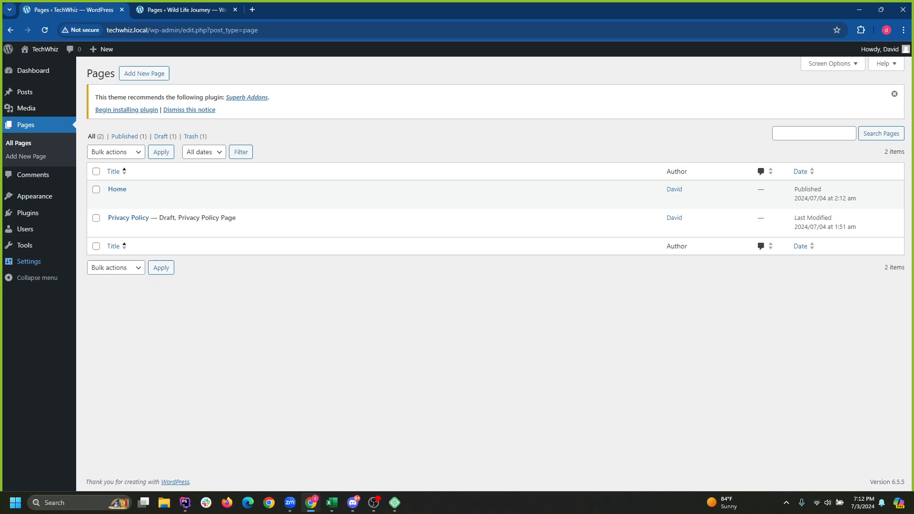
pyautogui.click(29, 261)
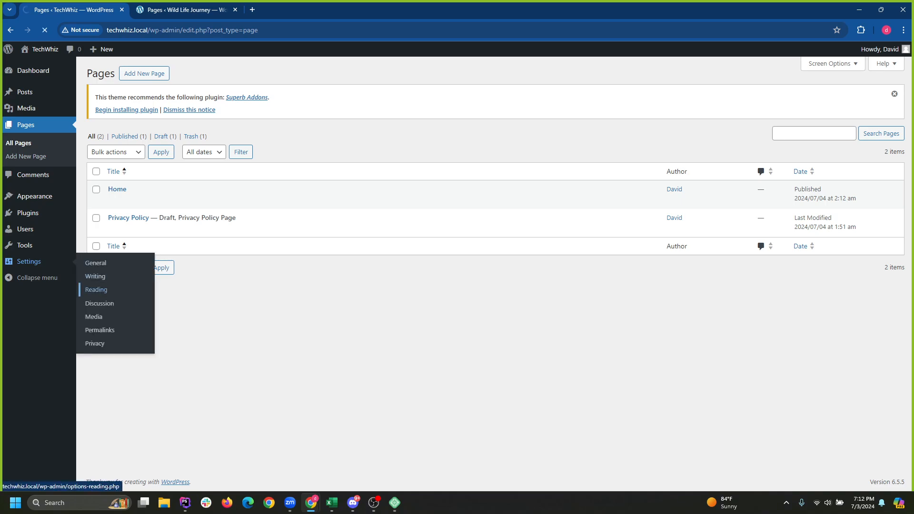
pyautogui.click(96, 289)
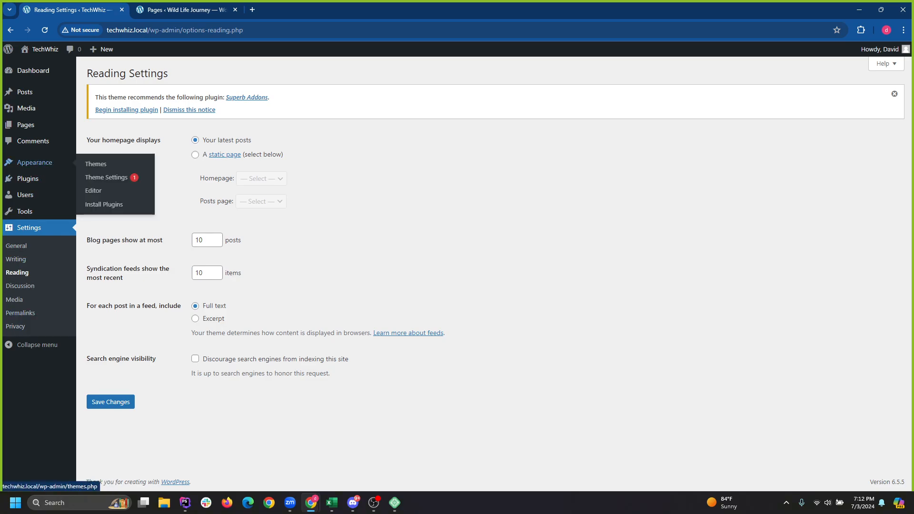
# Recheck the Pages, Reading and Posts screens, then visit the live TechWhiz homepage.
pyautogui.moveTo(28, 125)
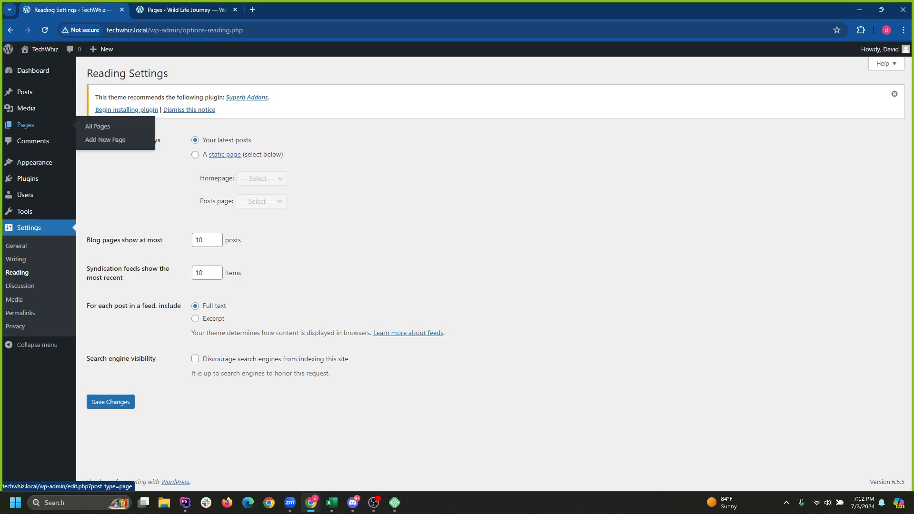
pyautogui.moveTo(34, 163)
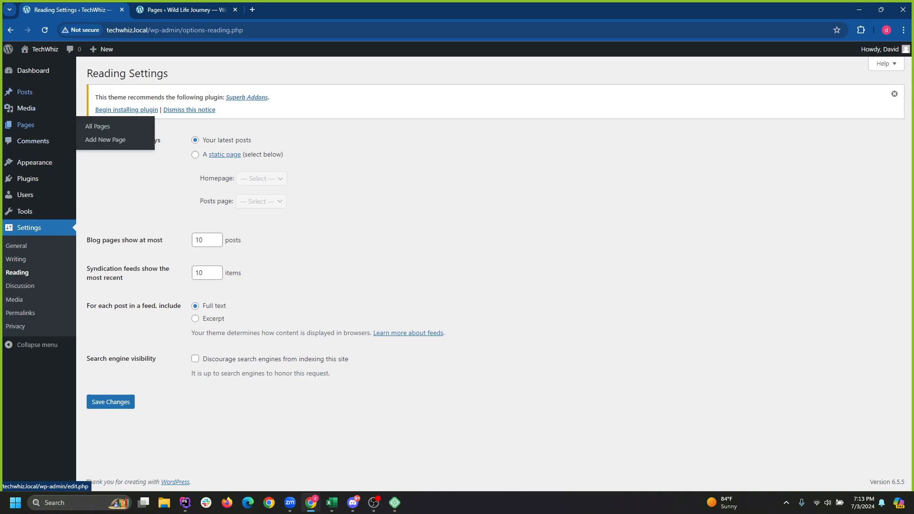
pyautogui.click(26, 124)
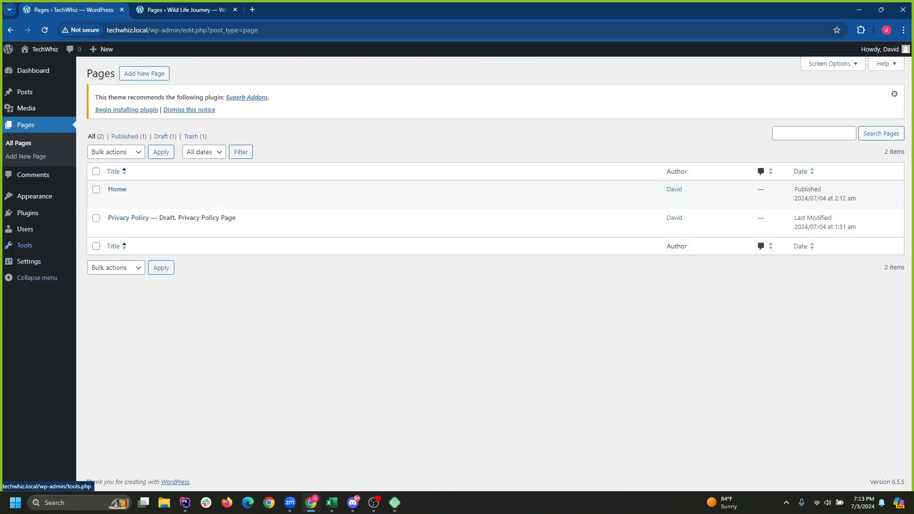
pyautogui.moveTo(28, 262)
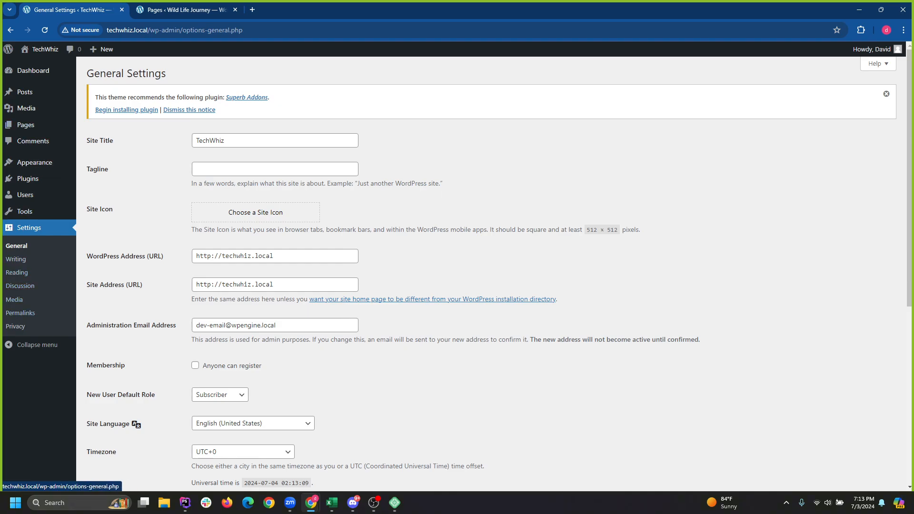
pyautogui.click(16, 272)
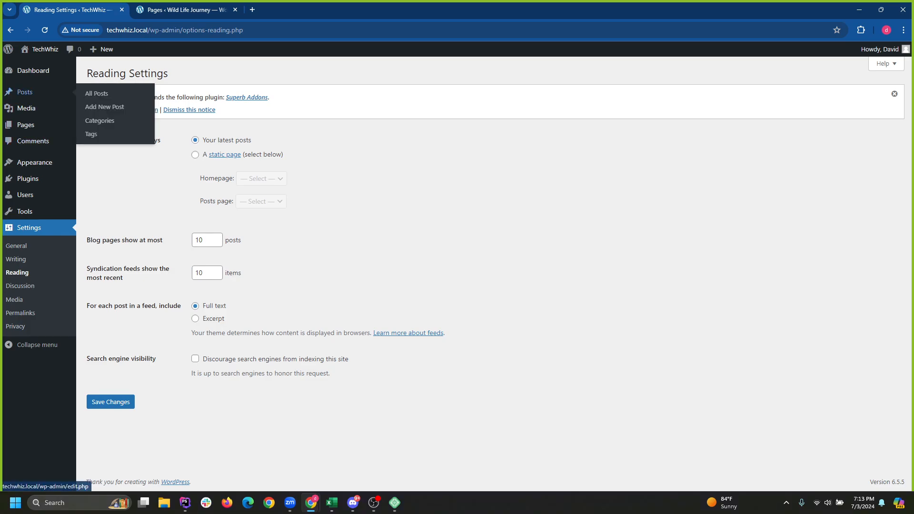
pyautogui.click(25, 92)
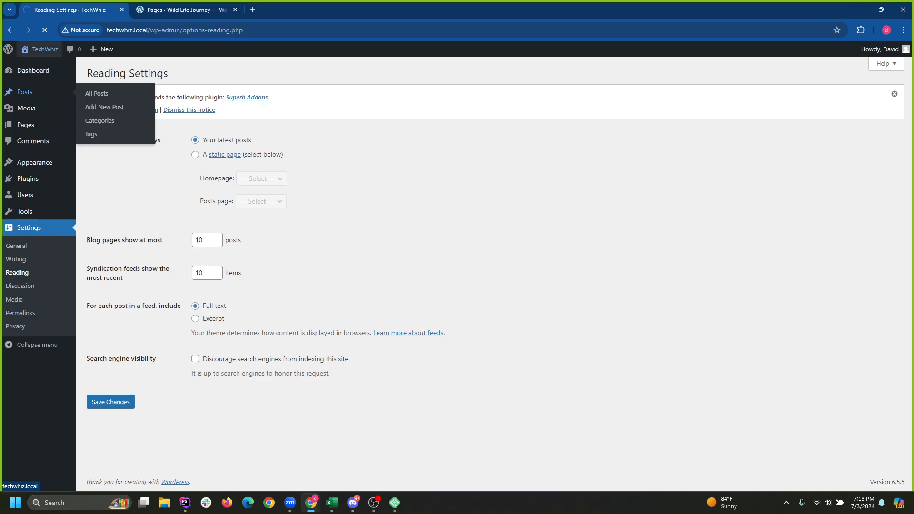
pyautogui.click(44, 49)
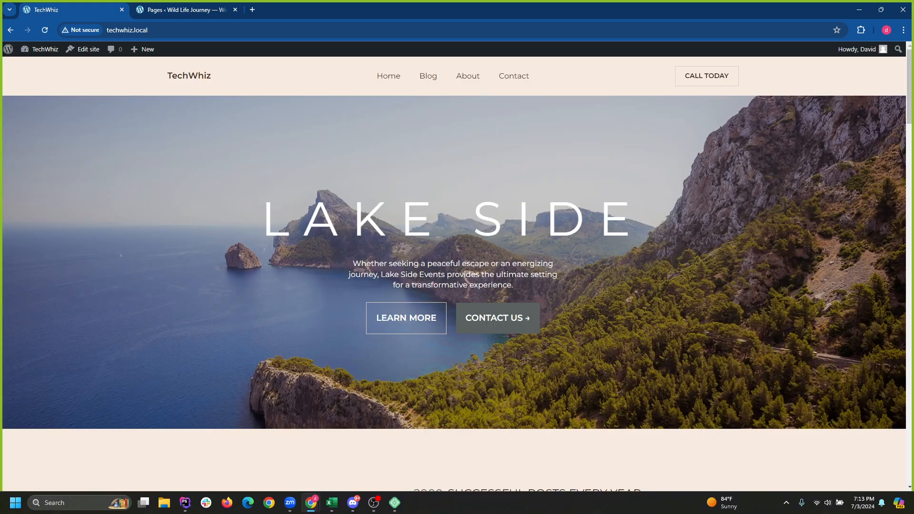
# Scroll through the Lakeside Blogger front page, then return to the admin Posts list.
pyautogui.scroll(-14, 458, 274)
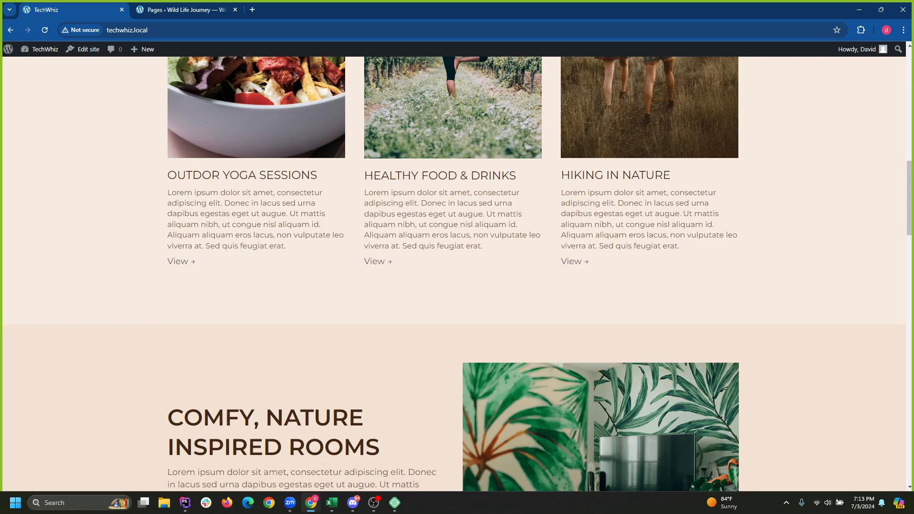
pyautogui.scroll(-18, 454, 273)
pyautogui.press('Home')
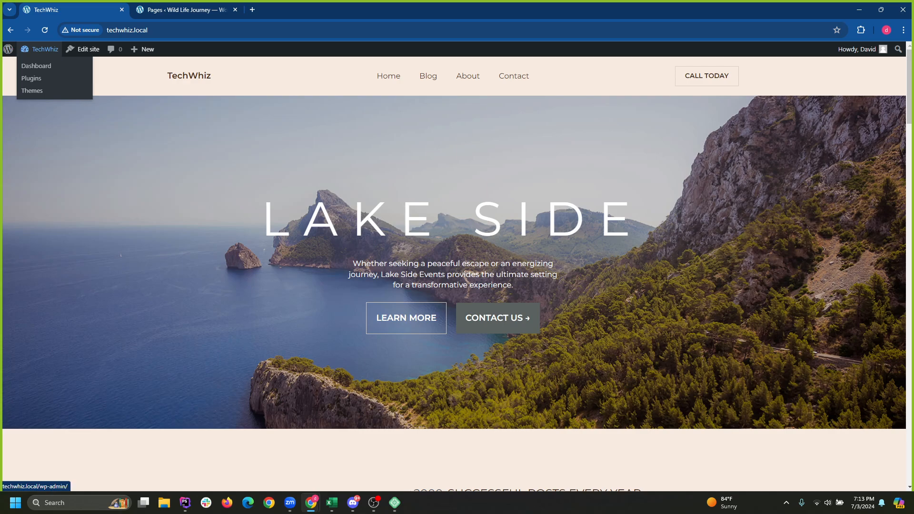
pyautogui.click(40, 49)
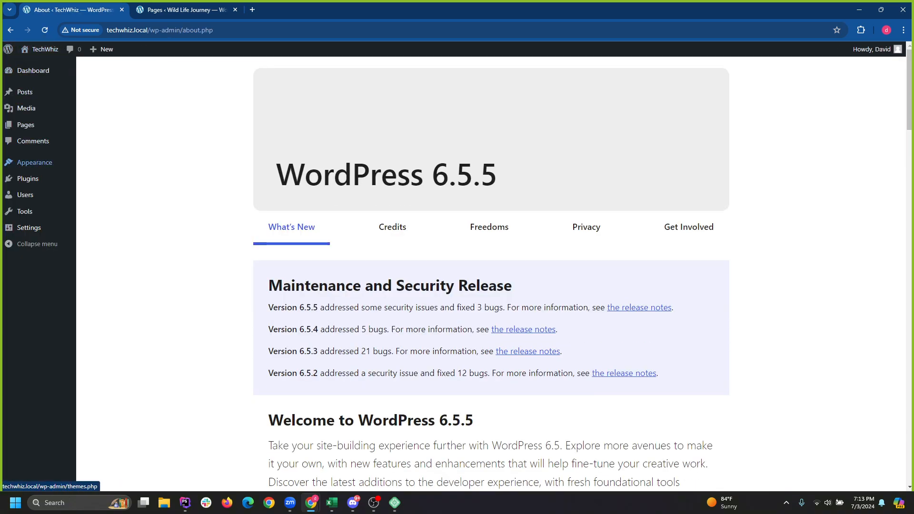
pyautogui.click(24, 92)
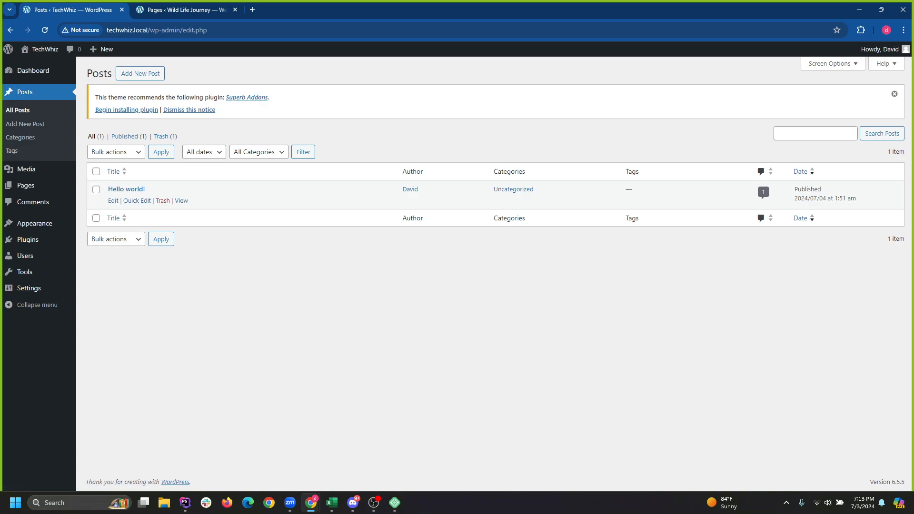
# Trash the Hello world! post and start a new blank post.
pyautogui.click(163, 200)
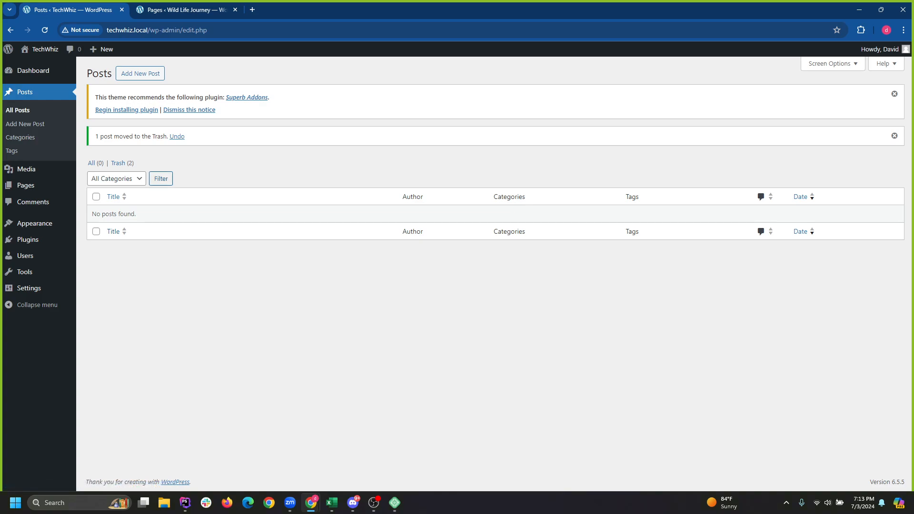
pyautogui.click(140, 74)
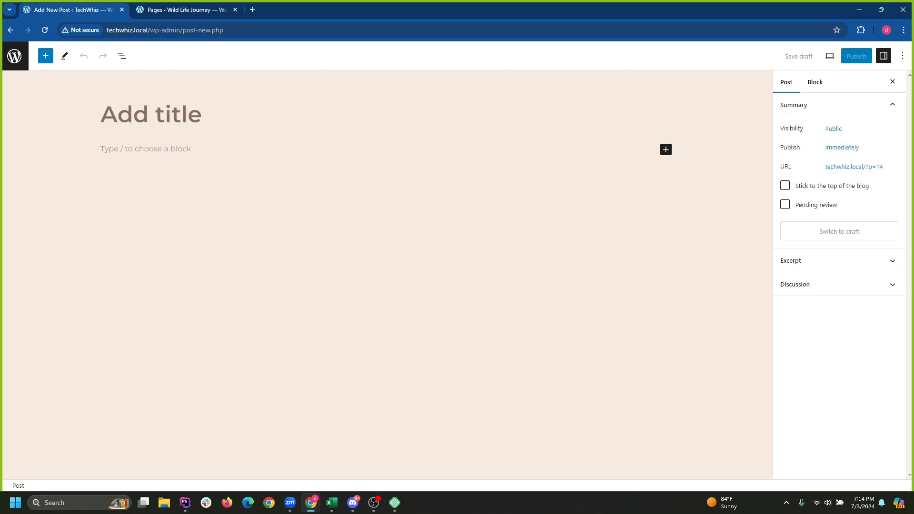
# Enter the title 'Best Smartphones Summer 2024', fixing typos, and place the caret in the empty body.
pyautogui.write('Latest')
pyautogui.press('BackSpace')
pyautogui.press('BackSpace')
pyautogui.press('BackSpace')
pyautogui.press('BackSpace')
pyautogui.press('BackSpace')
pyautogui.press('BackSpace')
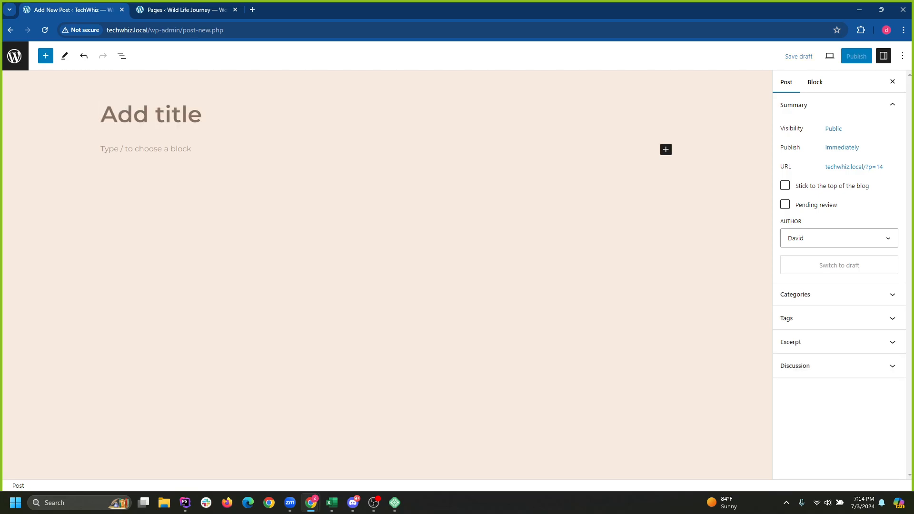
pyautogui.write('Best ')
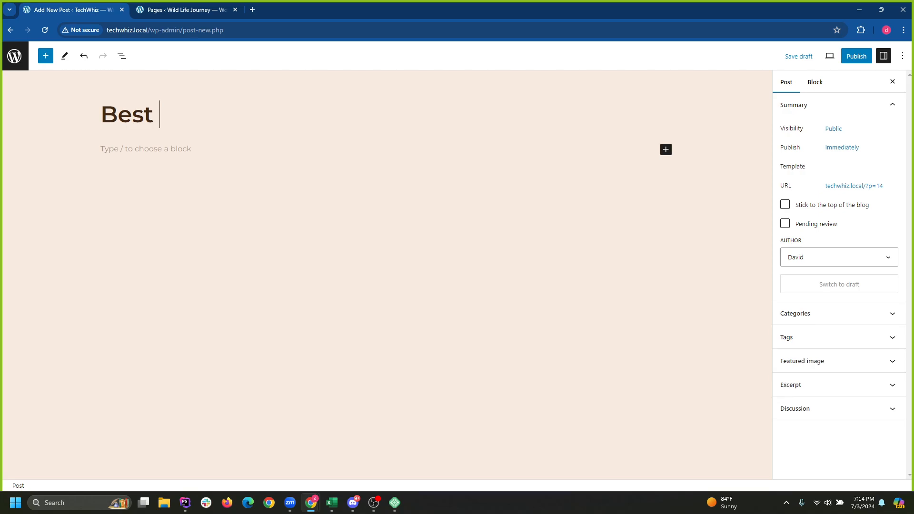
pyautogui.write('Smart')
pyautogui.press('BackSpace')
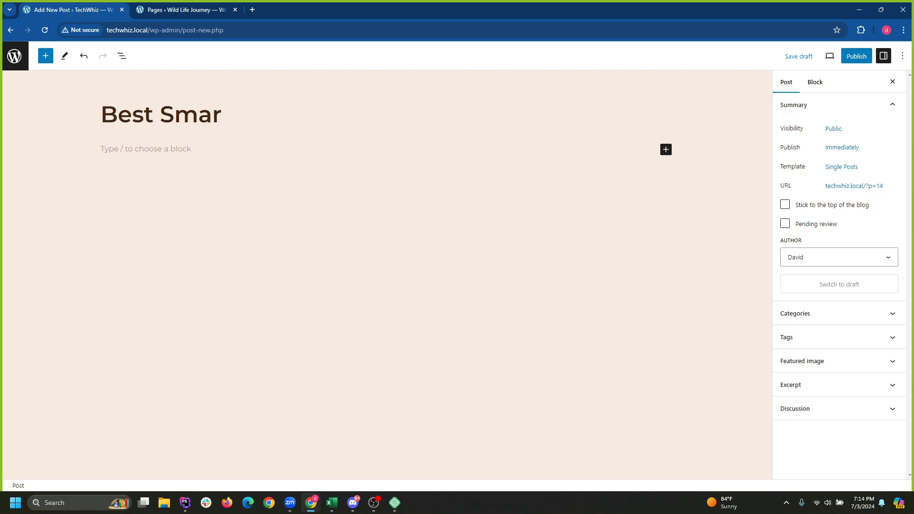
pyautogui.write('tphones ')
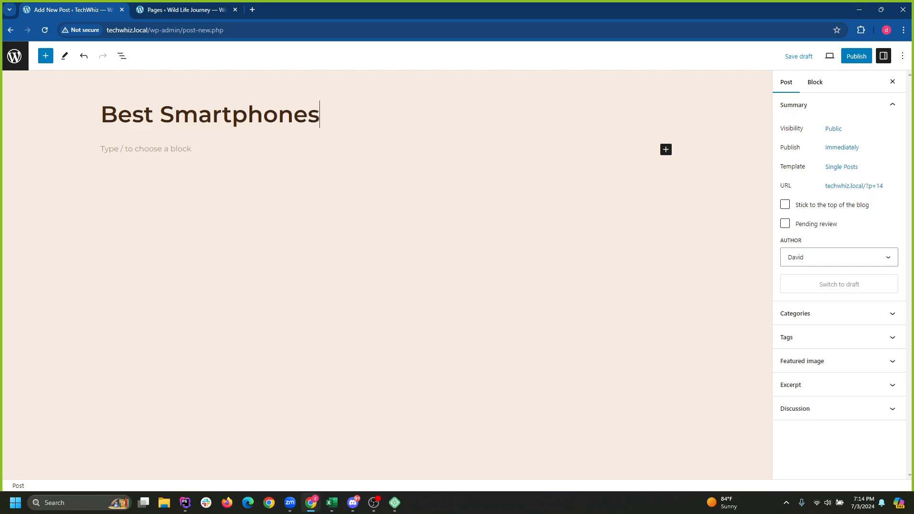
pyautogui.write('Summero')
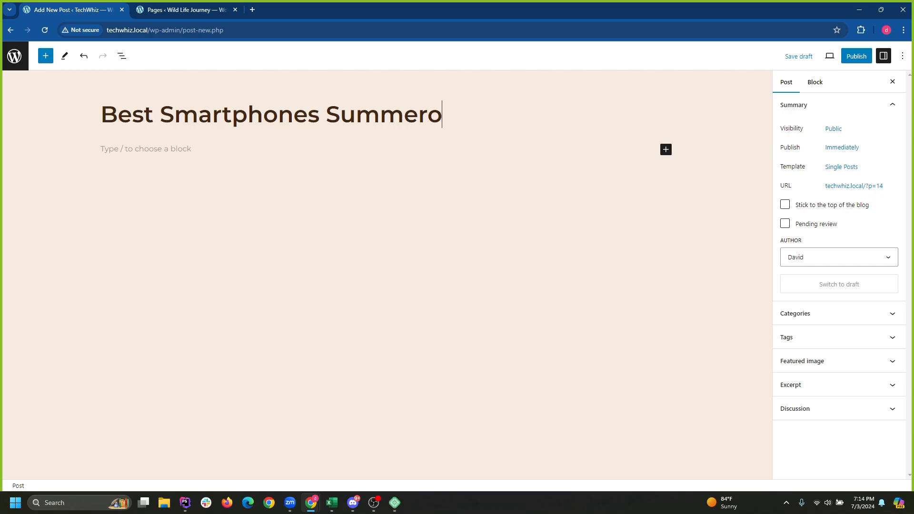
pyautogui.press('BackSpace')
pyautogui.write('2024')
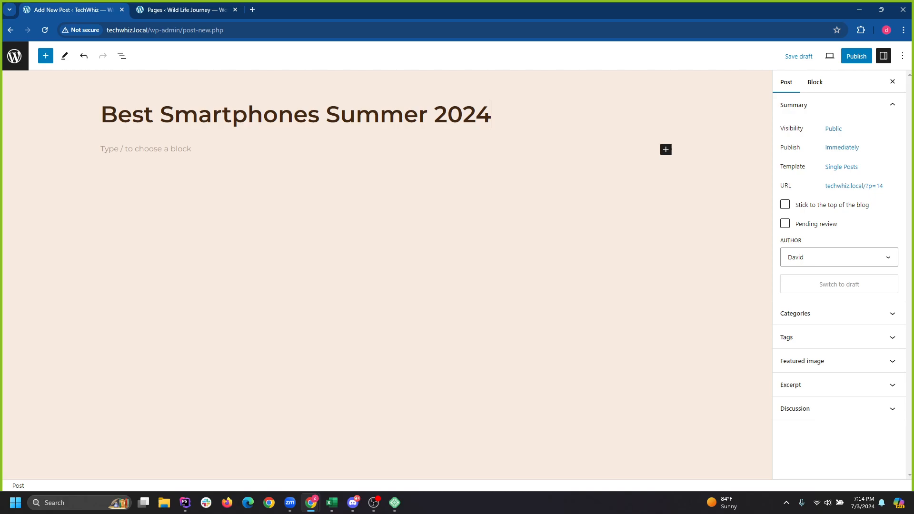
pyautogui.hotkey('ctrl', 'Left')
pyautogui.hotkey('ctrl', 'Left')
pyautogui.hotkey('ctrl', 'Left')
pyautogui.hotkey('ctrl', 'Left')
pyautogui.hotkey('ctrl', 'Right')
pyautogui.hotkey('ctrl', 'shift', 'Right')
pyautogui.hotkey('ctrl', 'a')
pyautogui.press('Left')
pyautogui.hotkey('ctrl', 'Right')
pyautogui.click(145, 149)
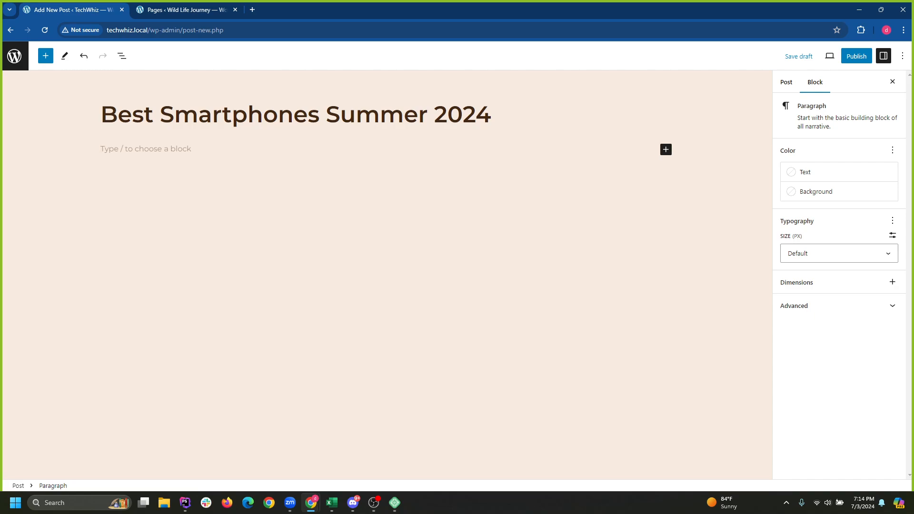
pyautogui.hotkey('alt', 'Tab')
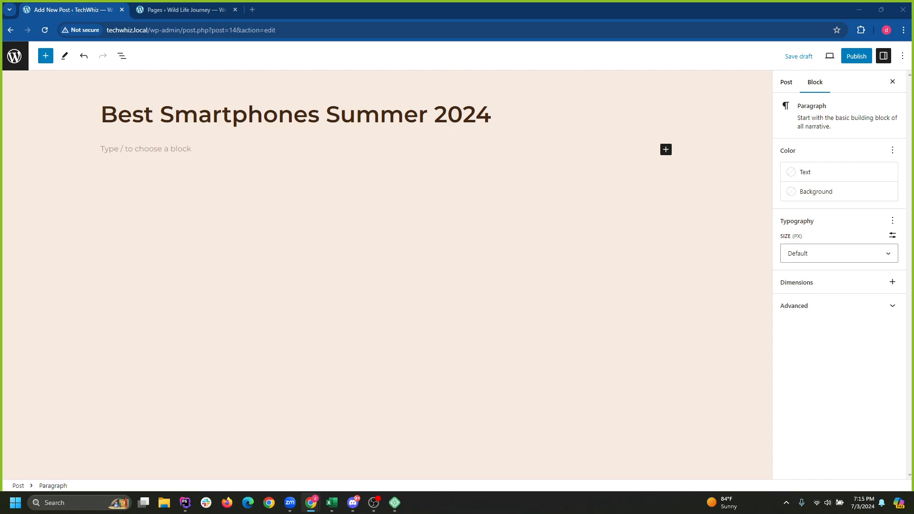
# Paste the numbered smartphone rundown article into the post body.
pyautogui.click(385, 238)
pyautogui.click(145, 149)
pyautogui.hotkey('ctrl', 'v')
pyautogui.scroll(8, 381, 286)
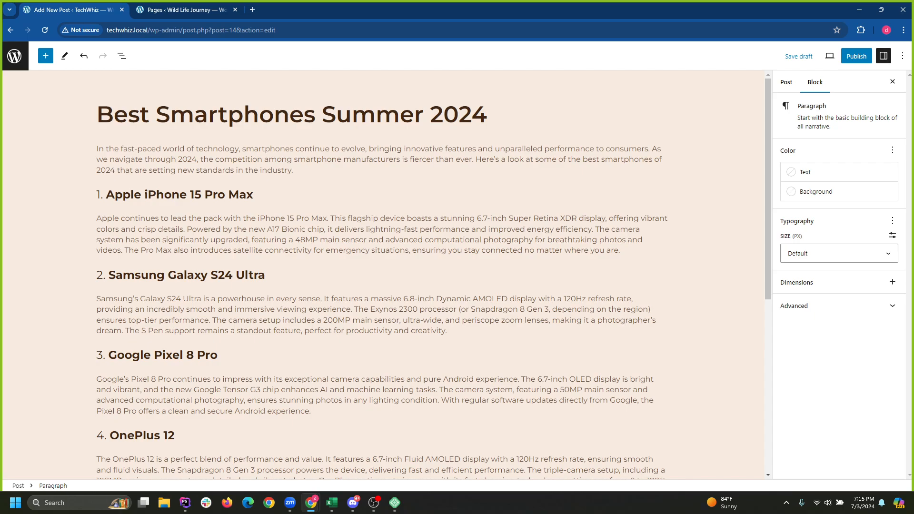
pyautogui.scroll(-1, 381, 274)
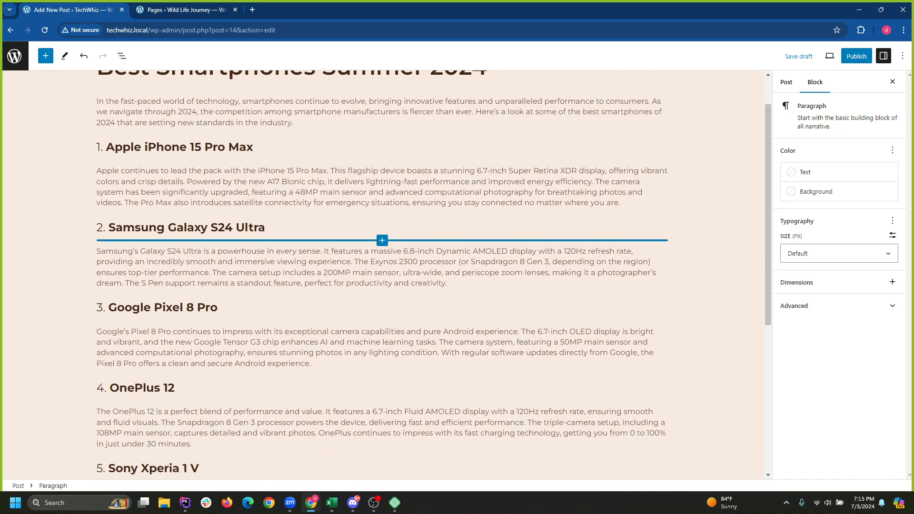
pyautogui.scroll(-6, 382, 240)
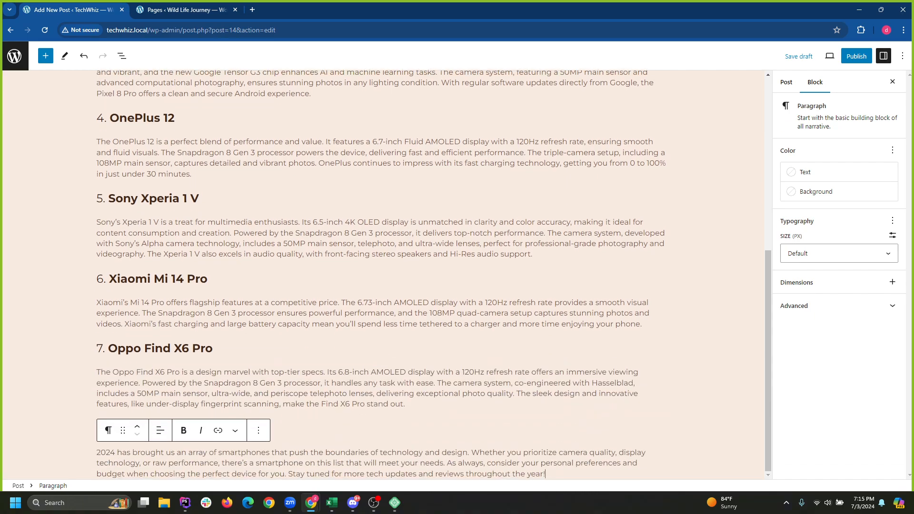
# Review the Sony Xperia section, then publish Best Smartphones Summer 2024.
pyautogui.doubleClick(161, 198)
pyautogui.click(287, 244)
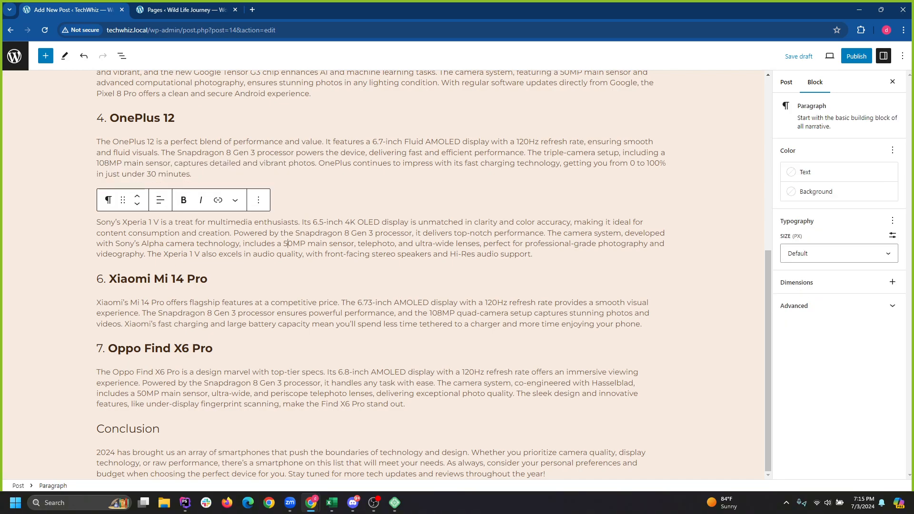
pyautogui.click(533, 255)
pyautogui.scroll(2, 381, 274)
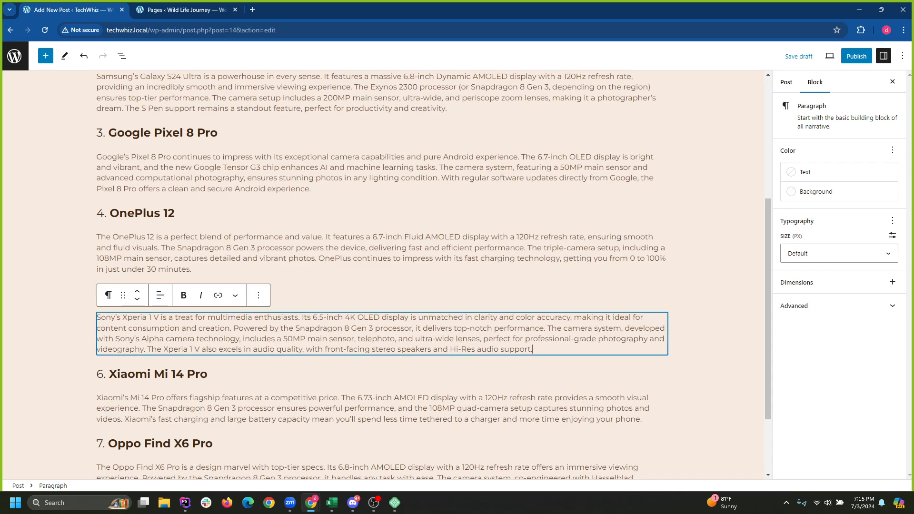
pyautogui.click(296, 294)
pyautogui.scroll(-2, 295, 293)
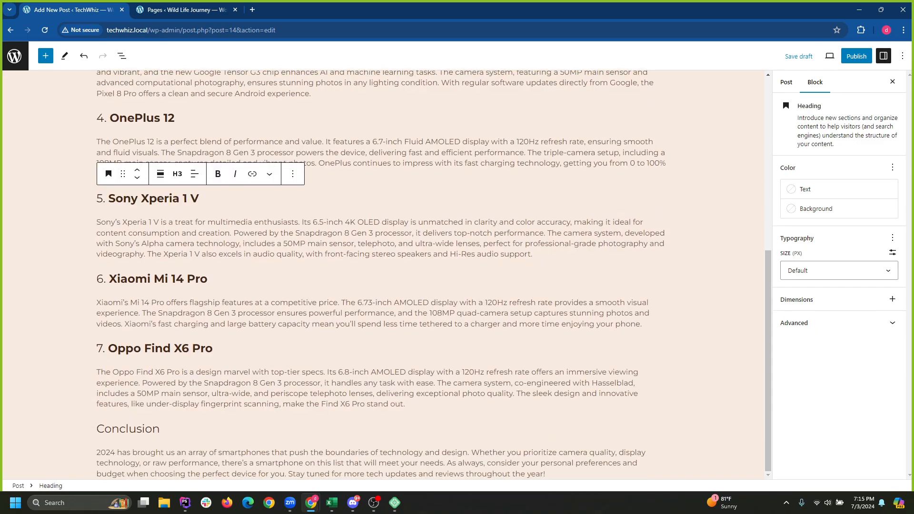
pyautogui.scroll(7, 380, 274)
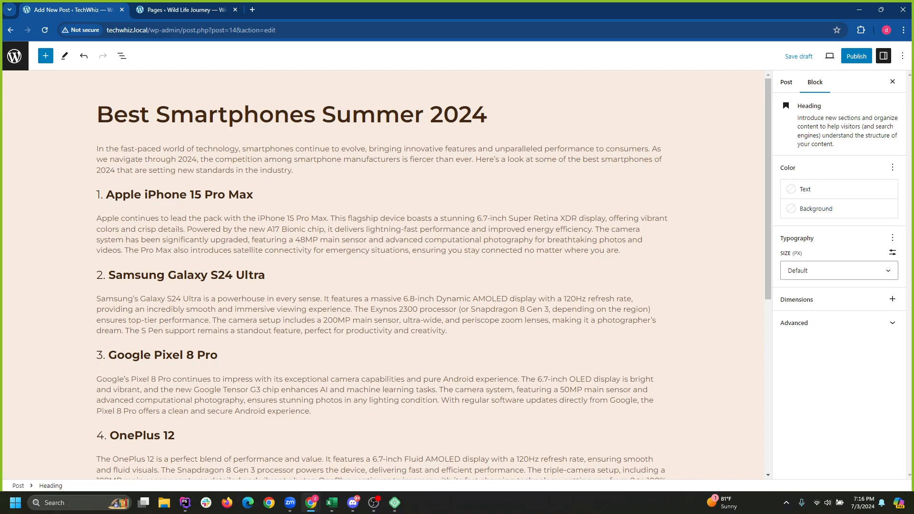
pyautogui.click(857, 55)
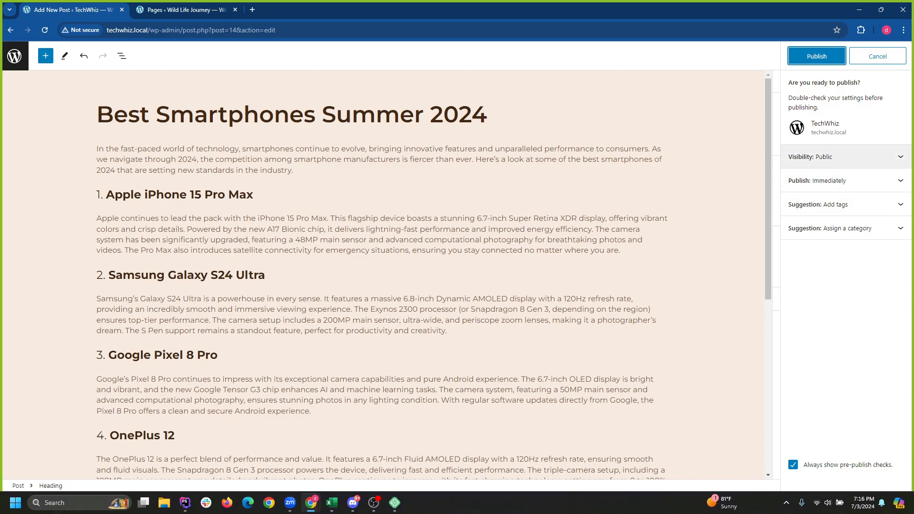
pyautogui.click(816, 56)
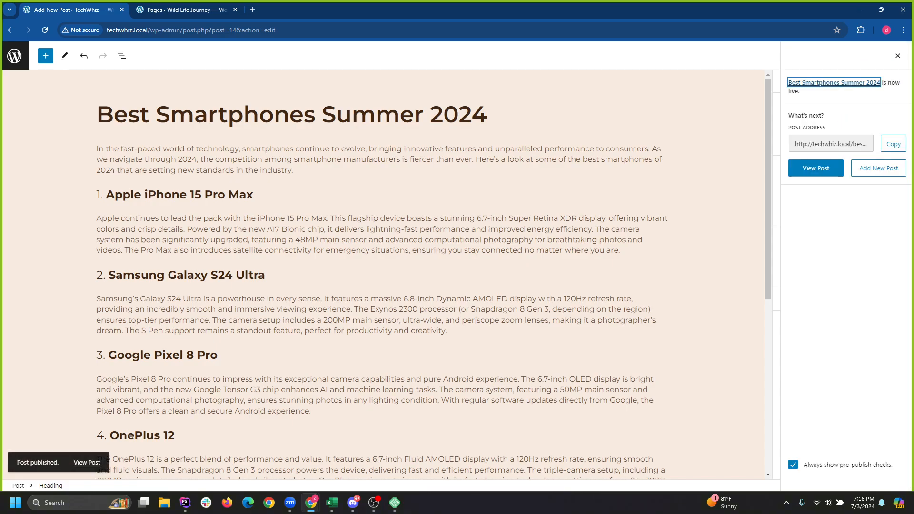
# Close the publish summary and open the featured image picker from the post's settings.
pyautogui.click(898, 56)
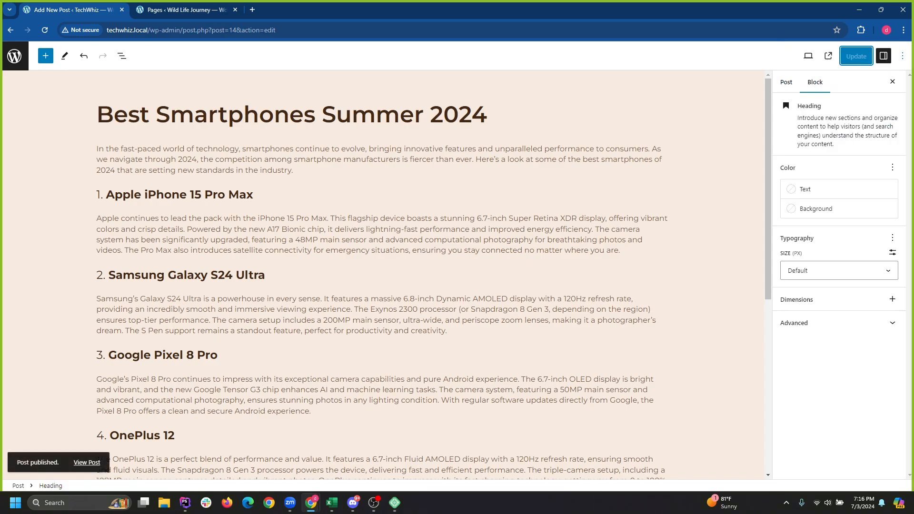
pyautogui.click(786, 82)
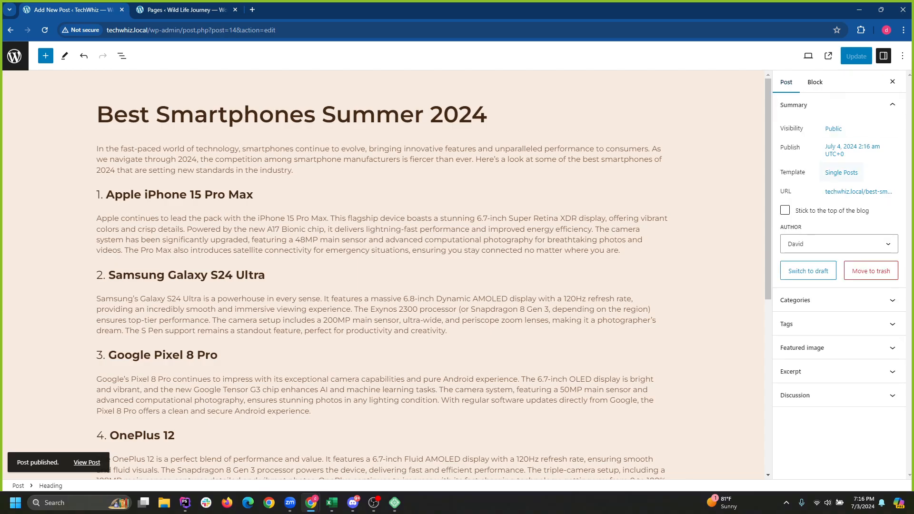
pyautogui.click(809, 347)
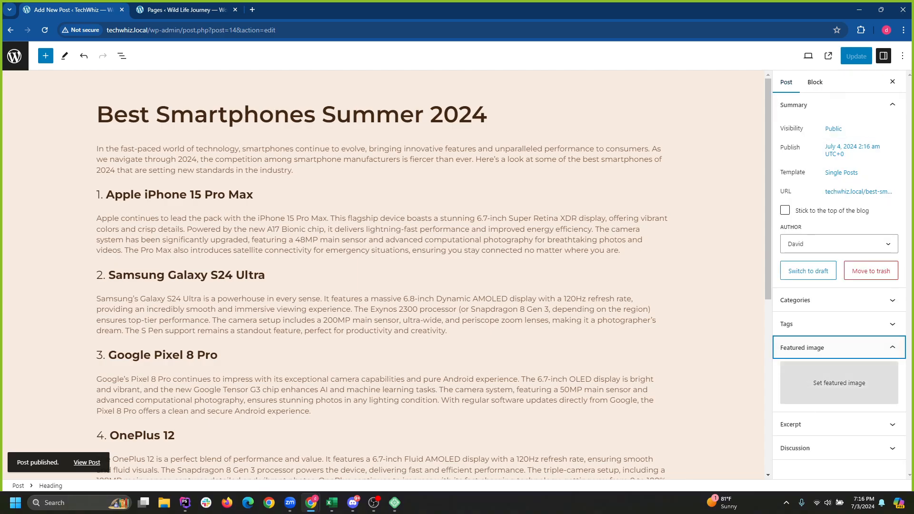
pyautogui.click(839, 382)
# Look through Upload files and the Media Library, then exit the editor to the Posts list.
pyautogui.click(457, 253)
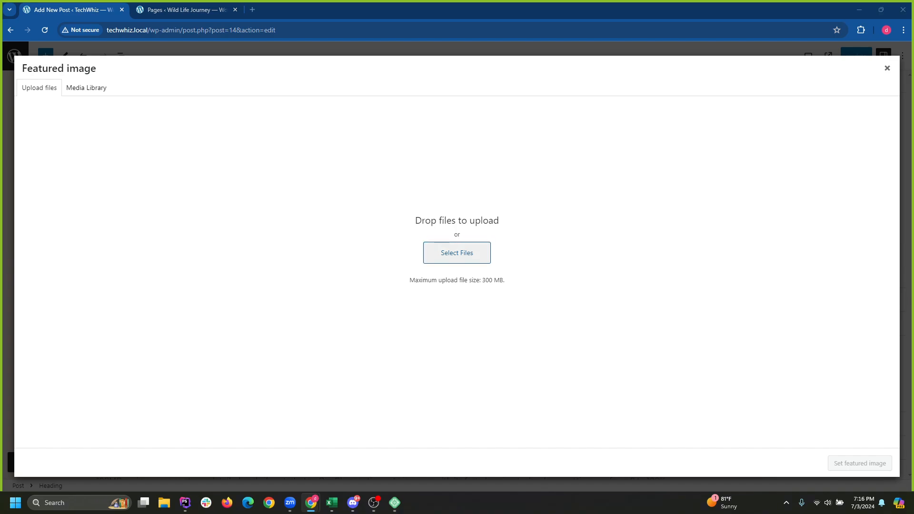
pyautogui.click(657, 334)
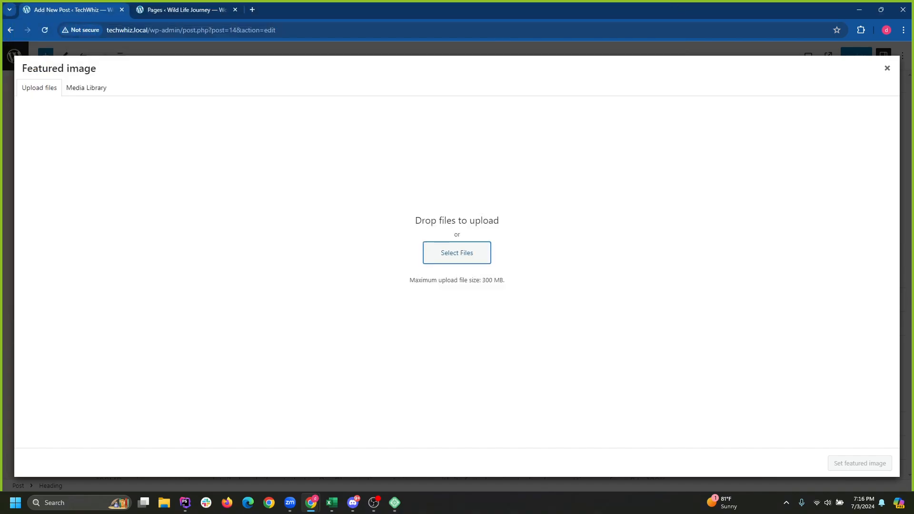
pyautogui.click(86, 88)
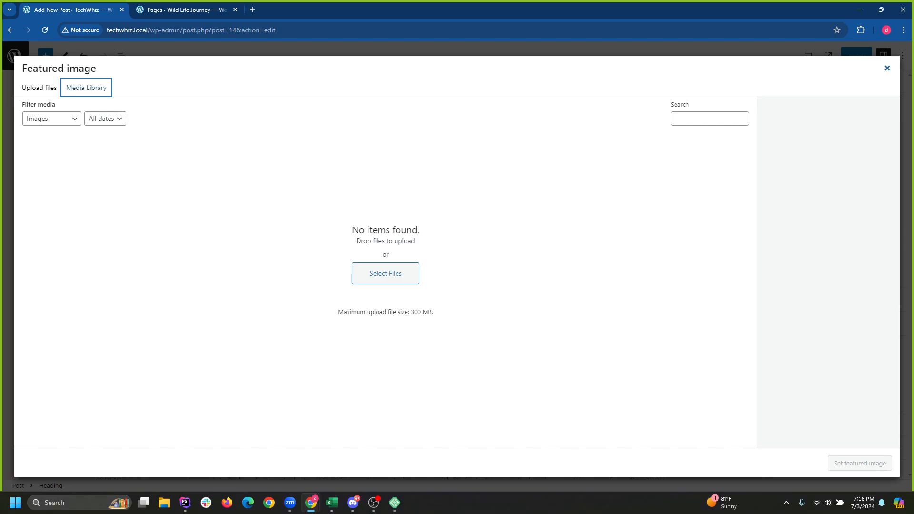
pyautogui.press('Escape')
pyautogui.click(14, 56)
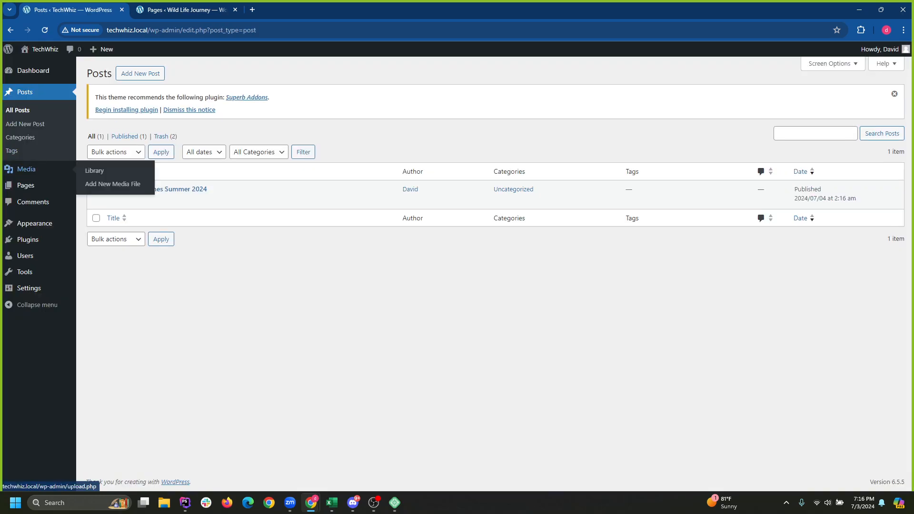
# Check TechWhiz's installed plugins, then search the plugin directory for 'images'.
pyautogui.click(27, 239)
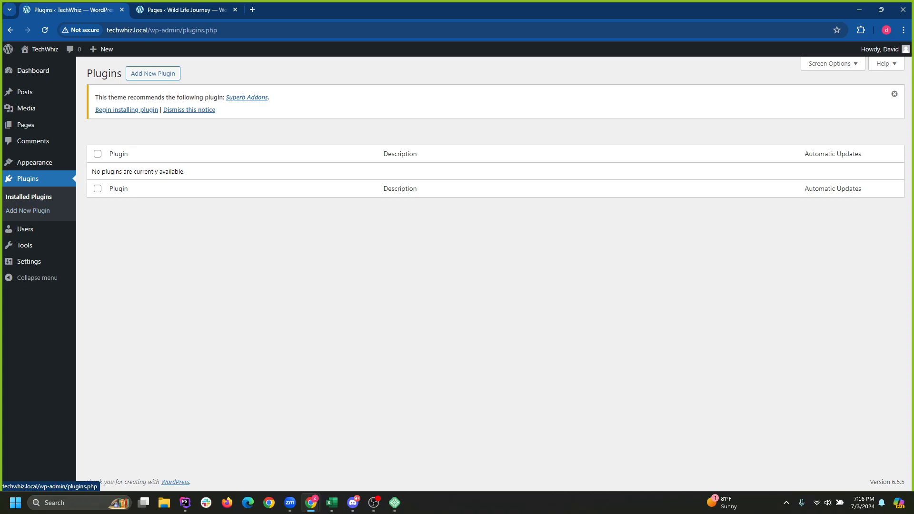
pyautogui.click(28, 210)
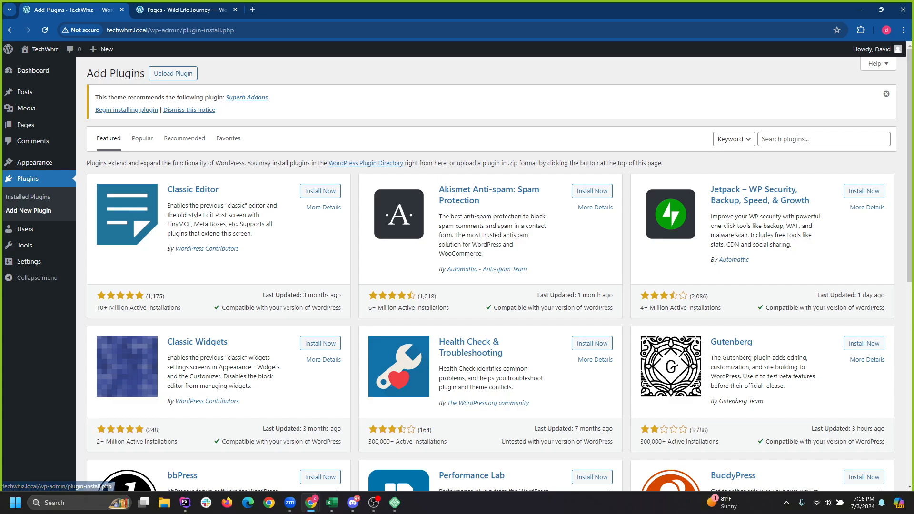
pyautogui.click(823, 139)
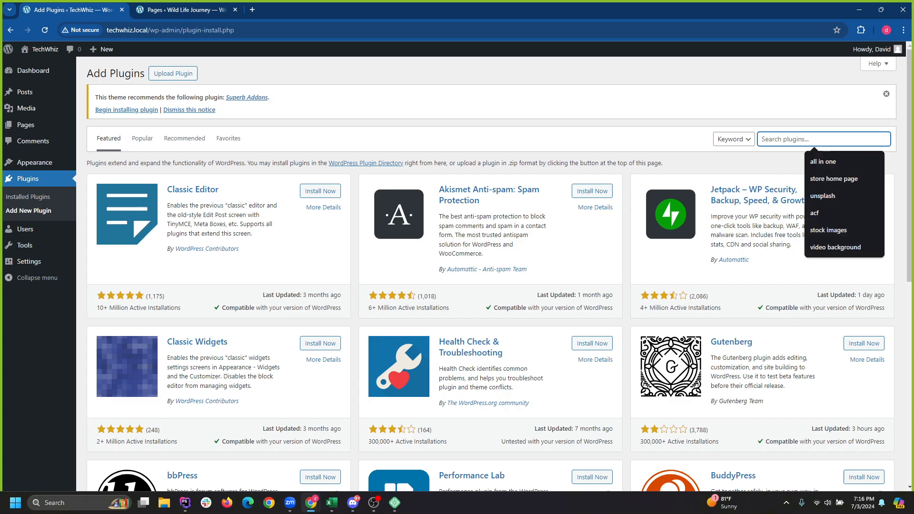
pyautogui.click(173, 73)
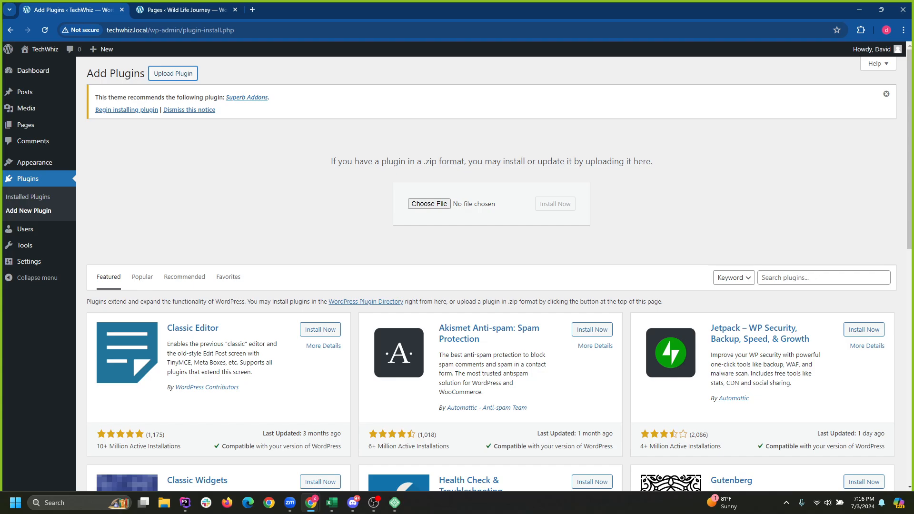
pyautogui.click(173, 74)
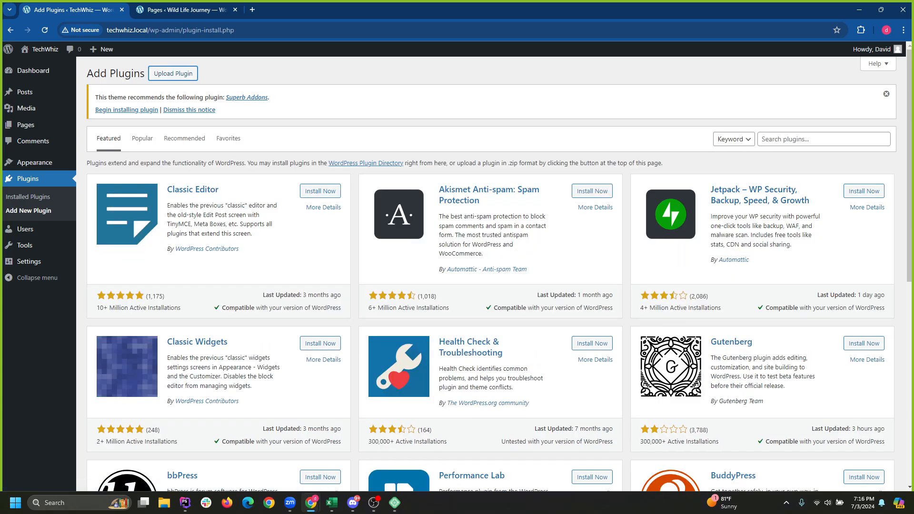
pyautogui.click(823, 139)
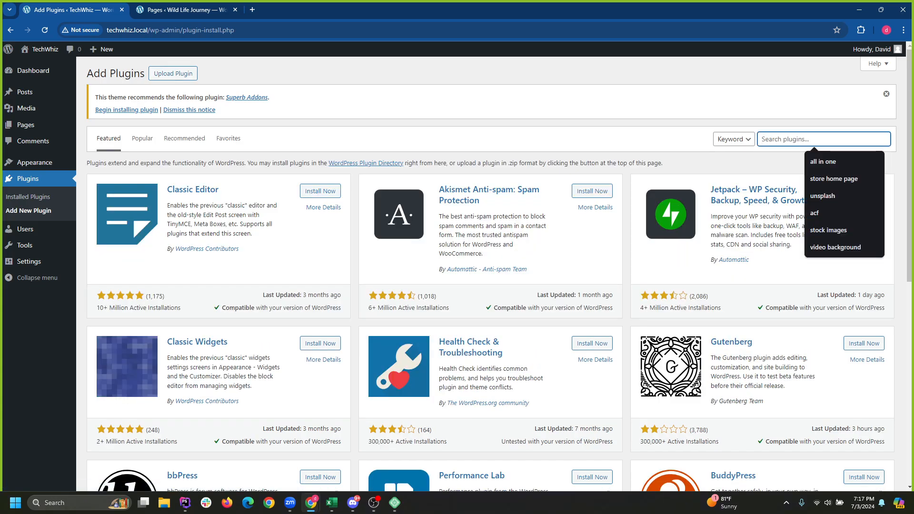
pyautogui.write('images')
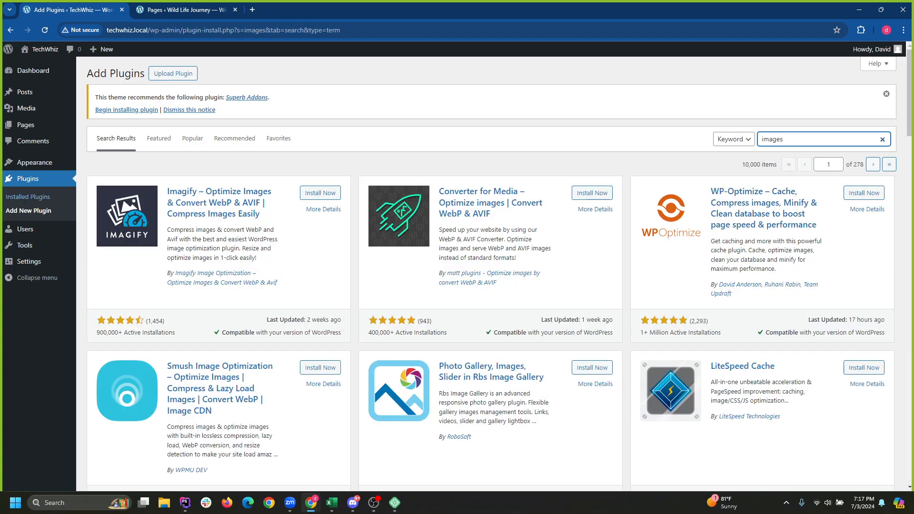
# Confirm TechWhiz has no installed plugins, return to Add Plugins, and switch to Wild Life Journey.
pyautogui.click(27, 196)
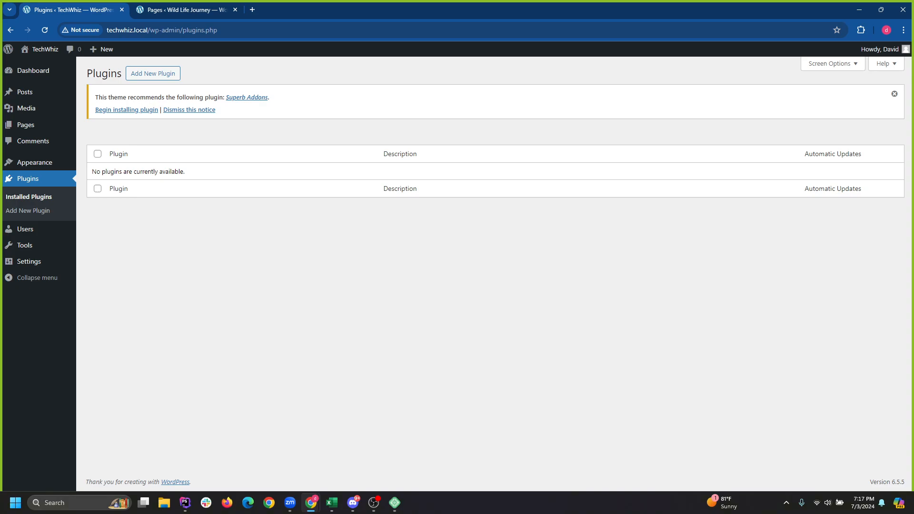
pyautogui.click(29, 210)
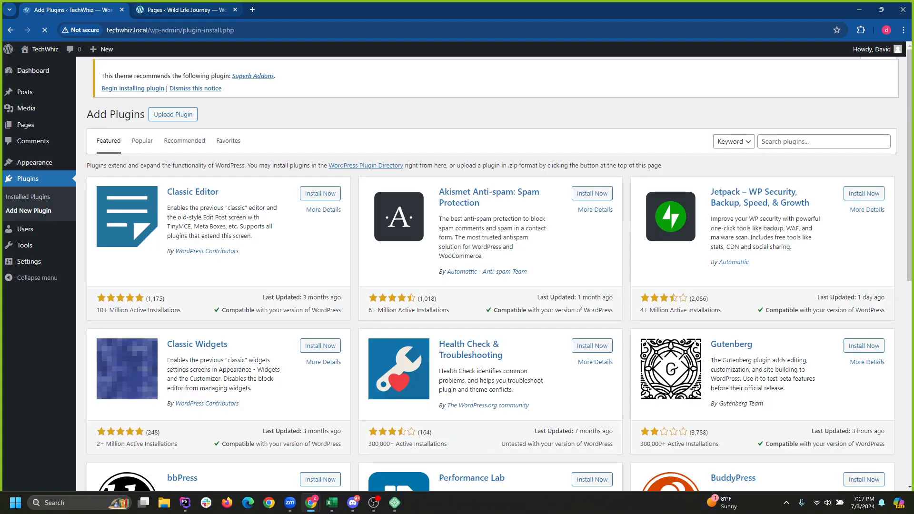
pyautogui.hotkey('ctrl', 'Tab')
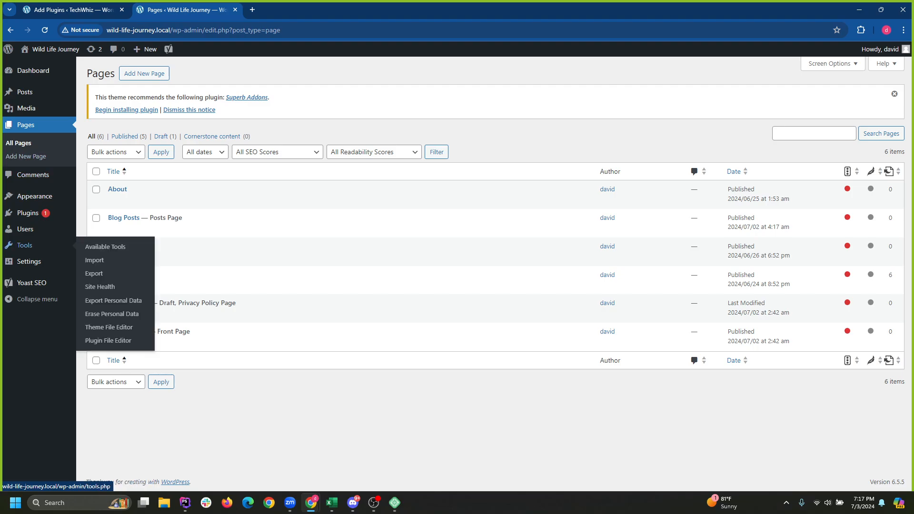
# List Wild Life Journey's four installed plugins, including Yoast SEO, then return to TechWhiz's Add Plugins.
pyautogui.click(71, 9)
pyautogui.click(185, 9)
pyautogui.click(71, 9)
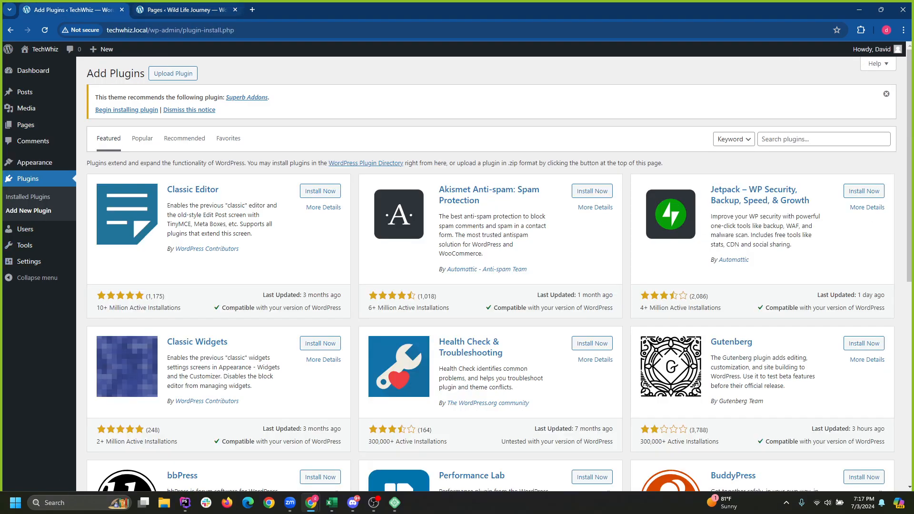
pyautogui.click(185, 10)
pyautogui.click(71, 10)
pyautogui.click(185, 10)
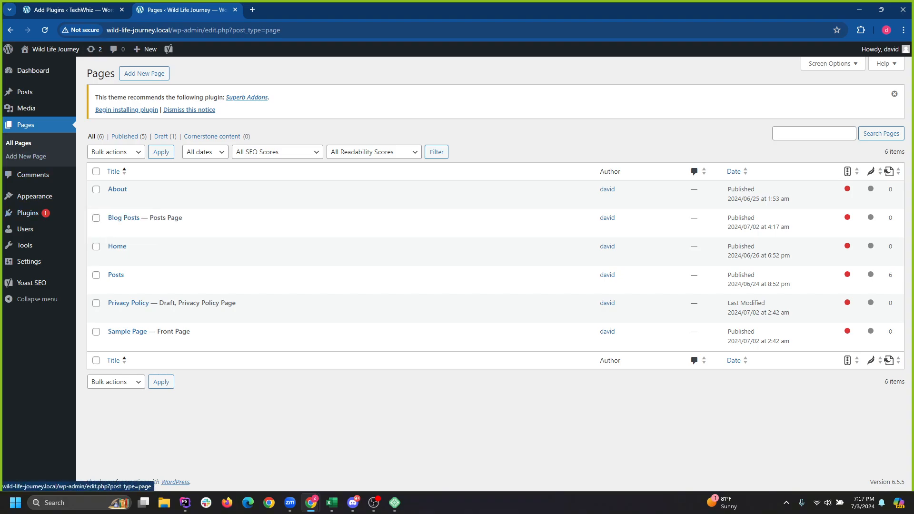
pyautogui.moveTo(25, 246)
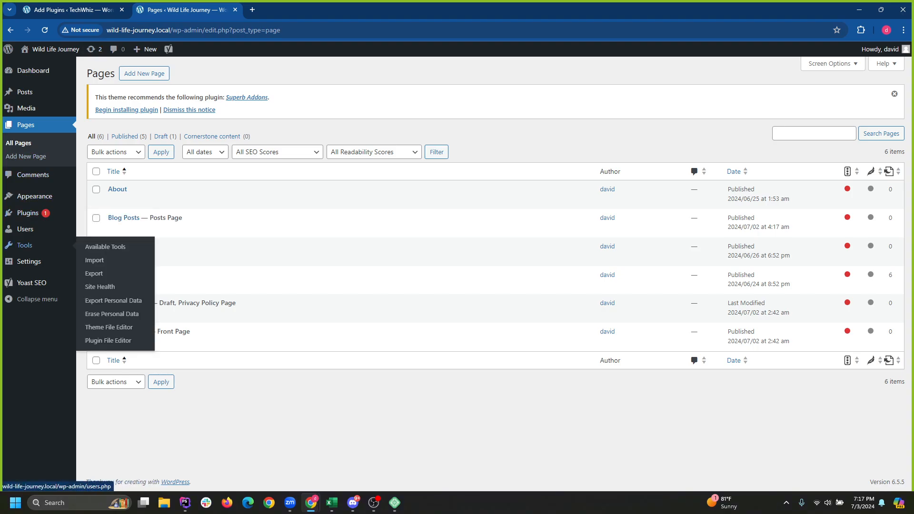
pyautogui.click(27, 213)
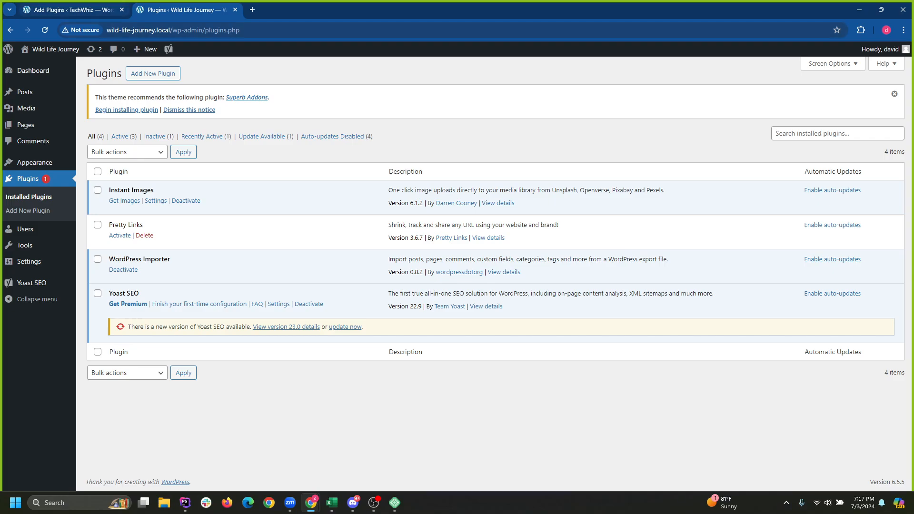
pyautogui.click(72, 10)
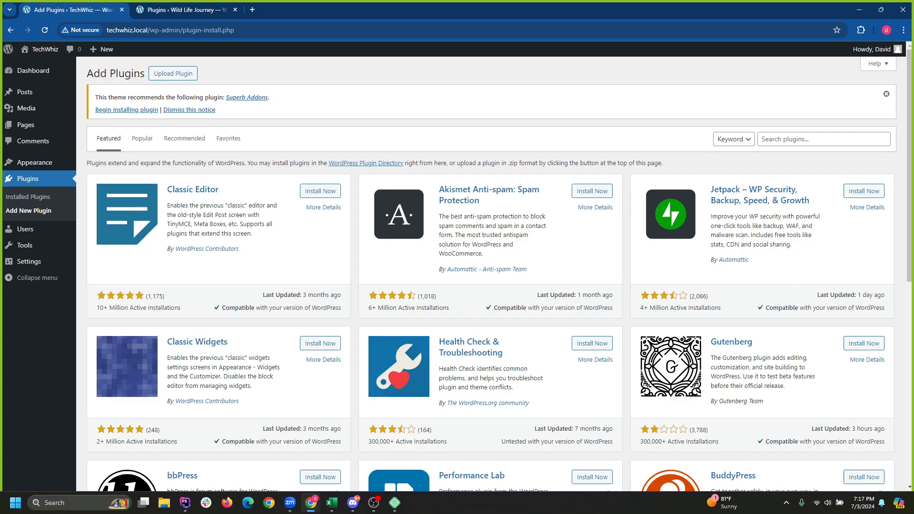
# Search the plugin directory for 'images' and scan the results.
pyautogui.click(824, 139)
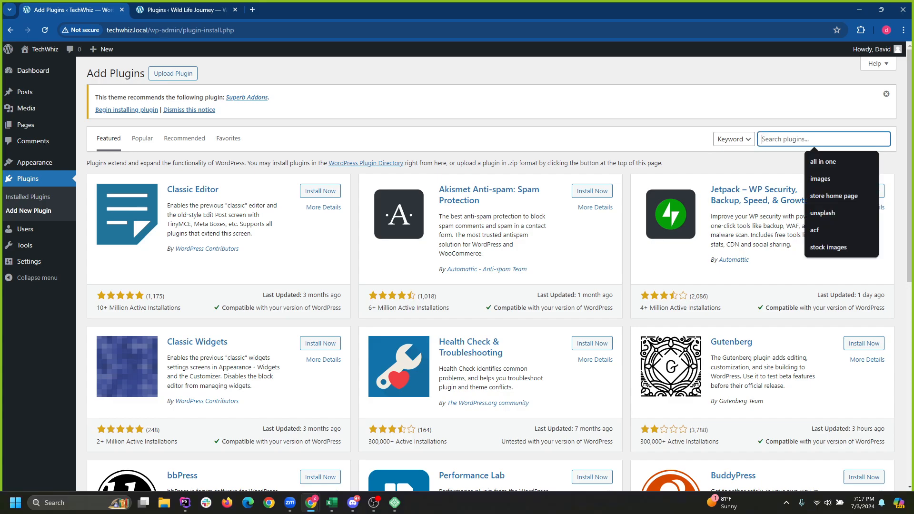
pyautogui.write('images')
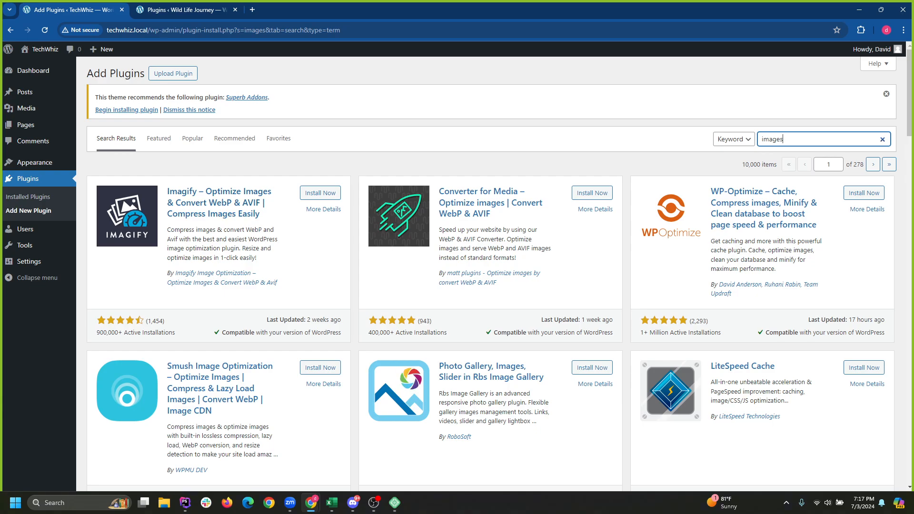
pyautogui.scroll(-6, 491, 271)
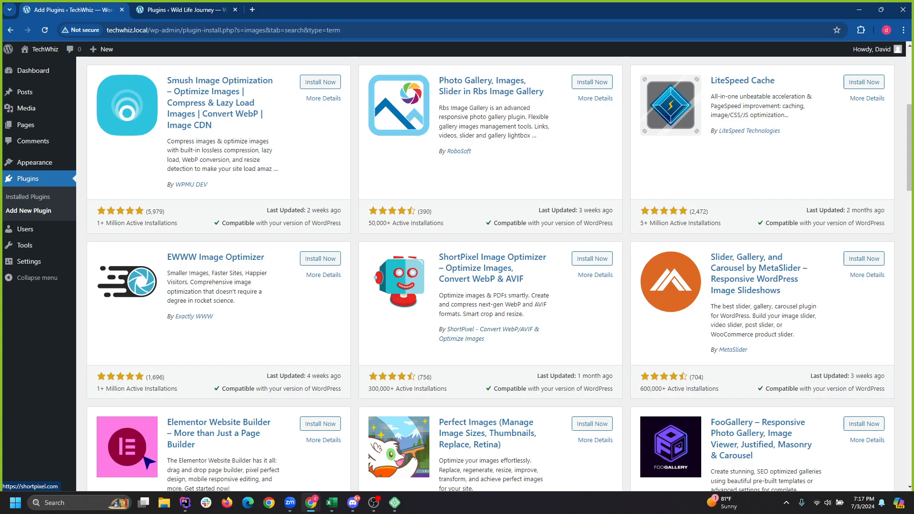
pyautogui.scroll(6, 490, 272)
# Search for 'pexels', then install and activate the Instant Images plugin.
pyautogui.hotkey('ctrl', 'a')
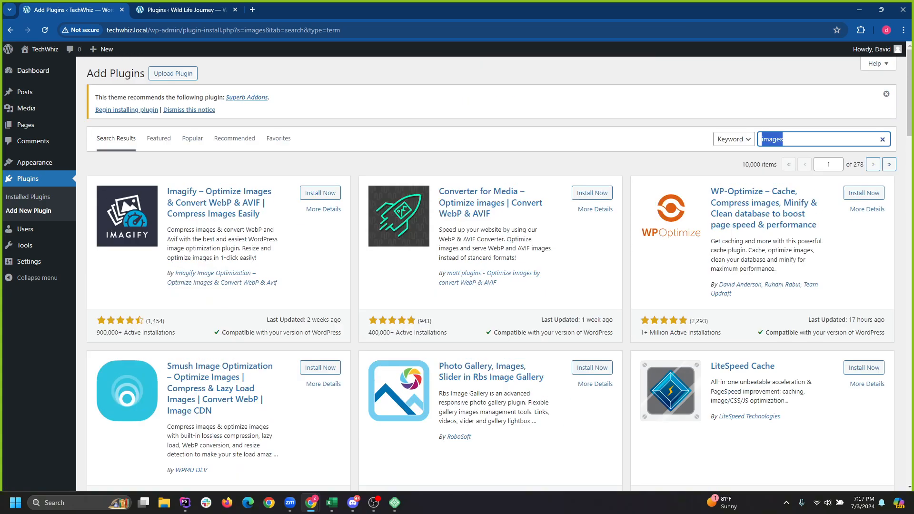
pyautogui.write('pexels')
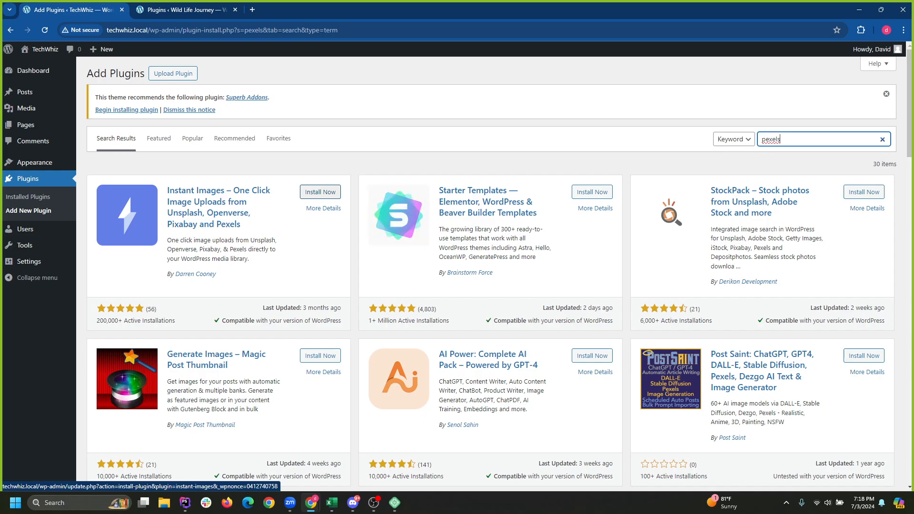
pyautogui.moveTo(719, 238); pyautogui.dragTo(823, 238)
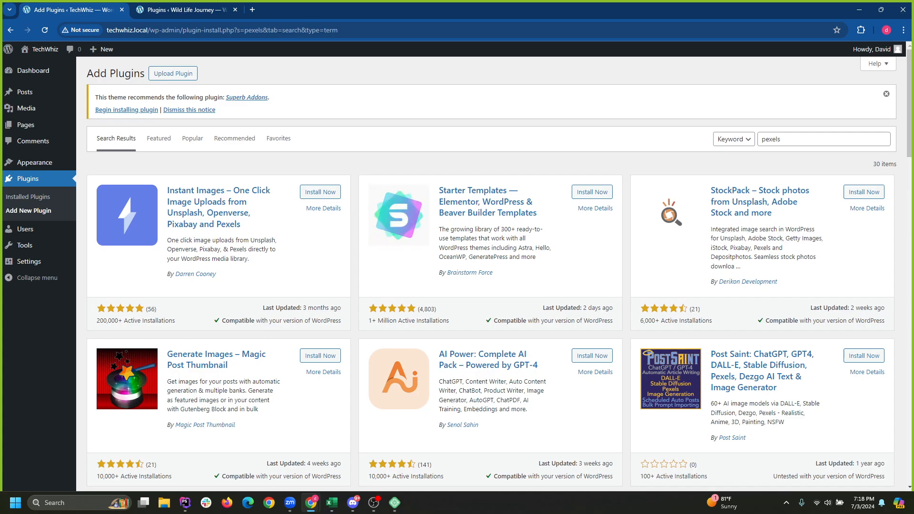
pyautogui.doubleClick(775, 238)
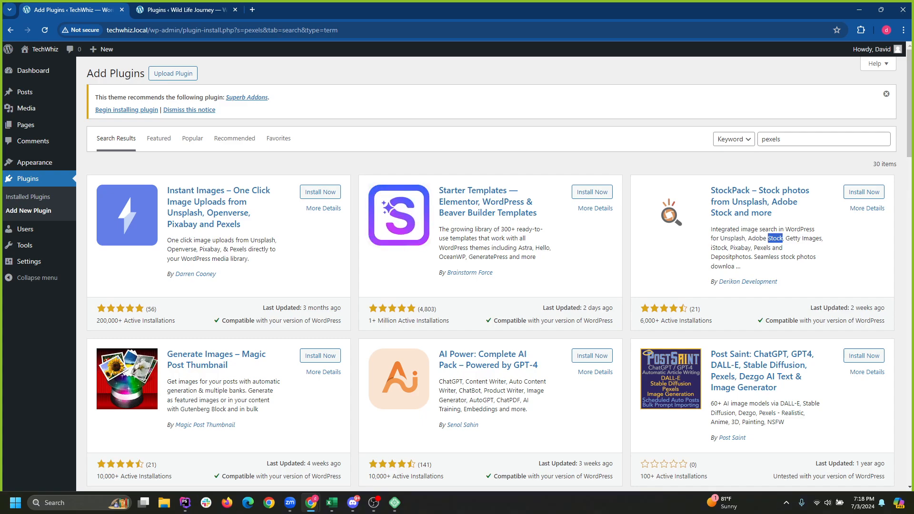
pyautogui.click(776, 239)
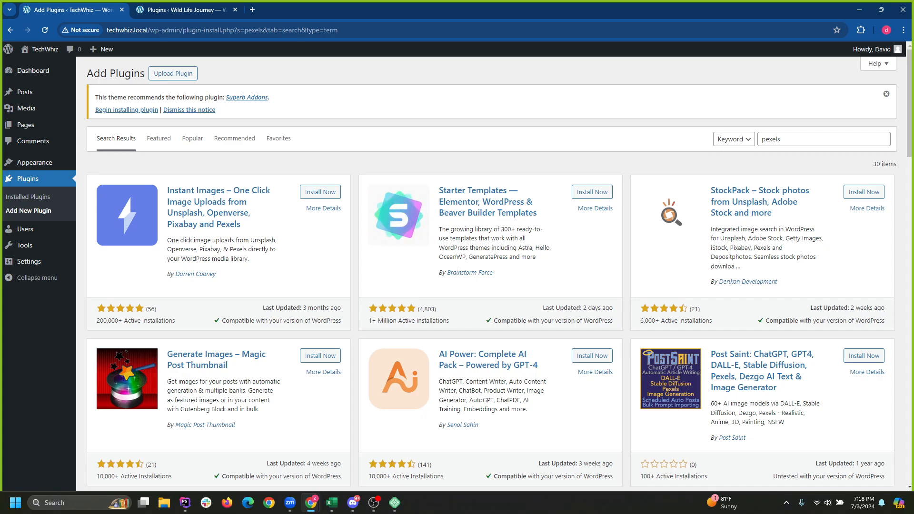
pyautogui.moveTo(748, 238); pyautogui.dragTo(824, 239)
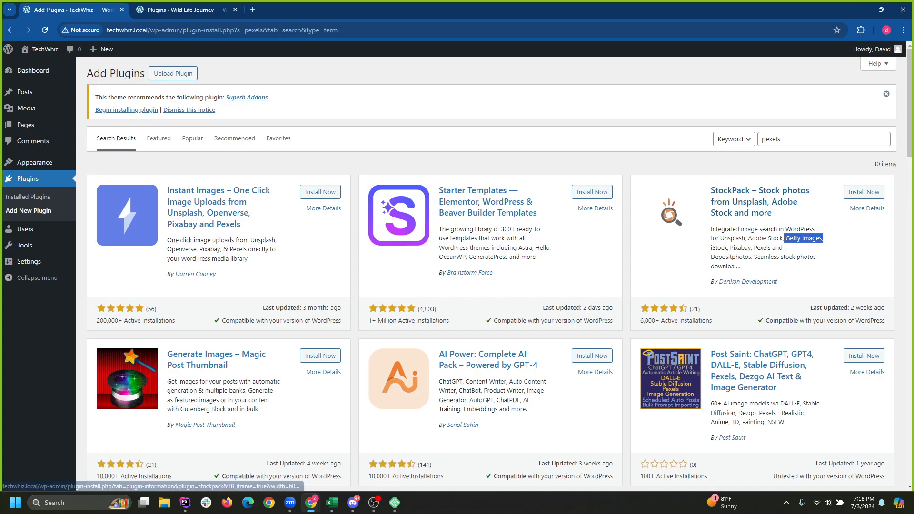
pyautogui.click(320, 192)
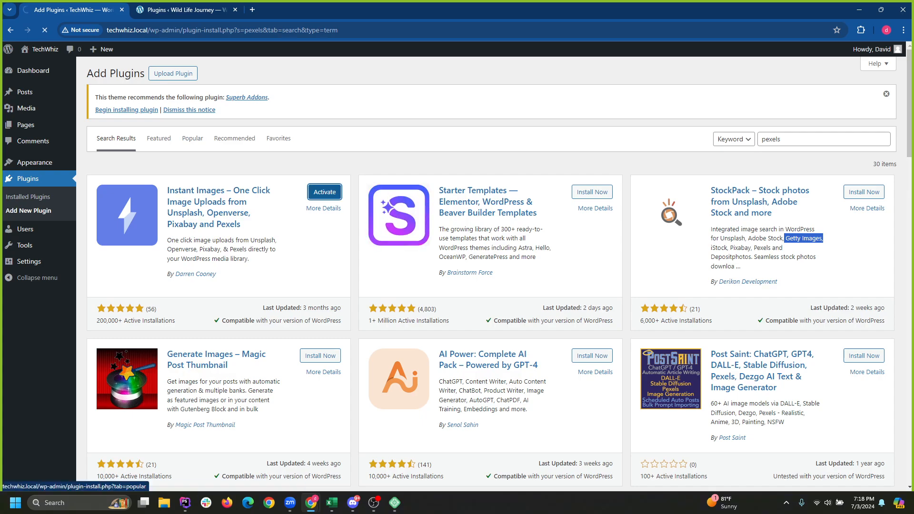
pyautogui.click(25, 125)
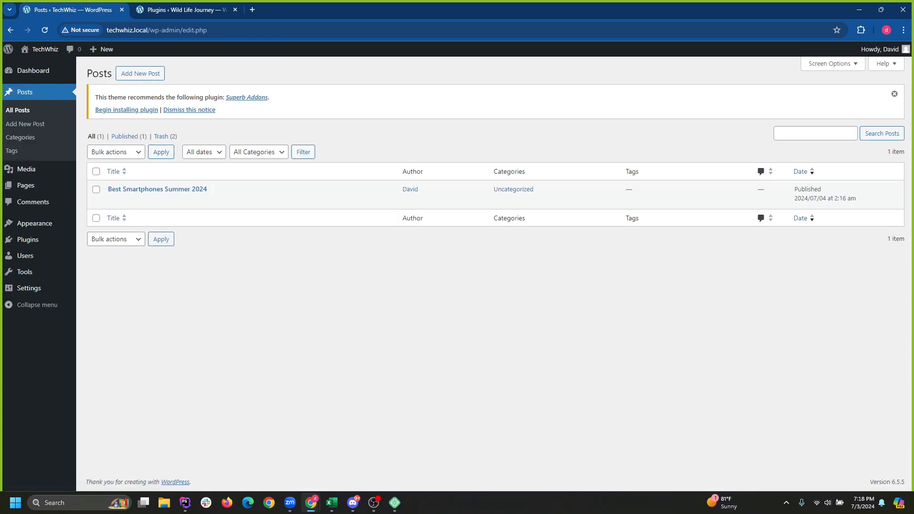
# Confirm Instant Images is installed, then open and cancel Quick Edit on the smartphones post.
pyautogui.click(27, 239)
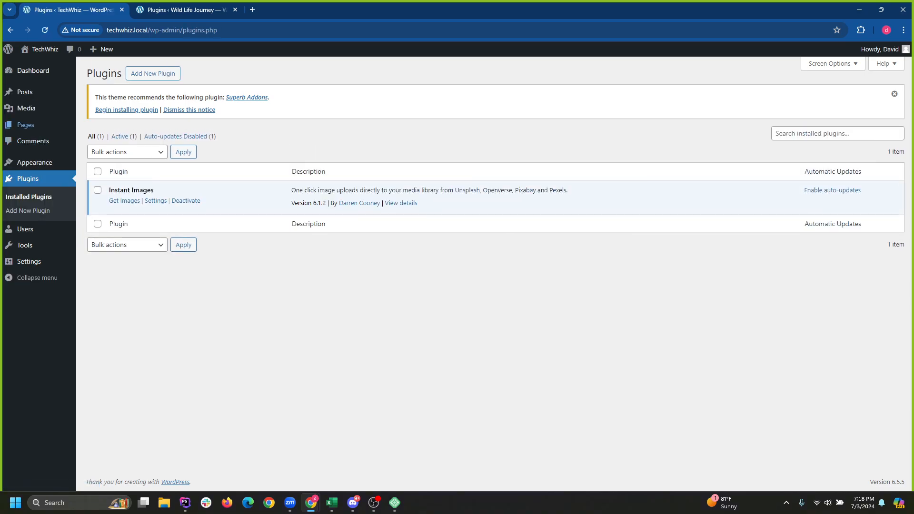
pyautogui.click(25, 91)
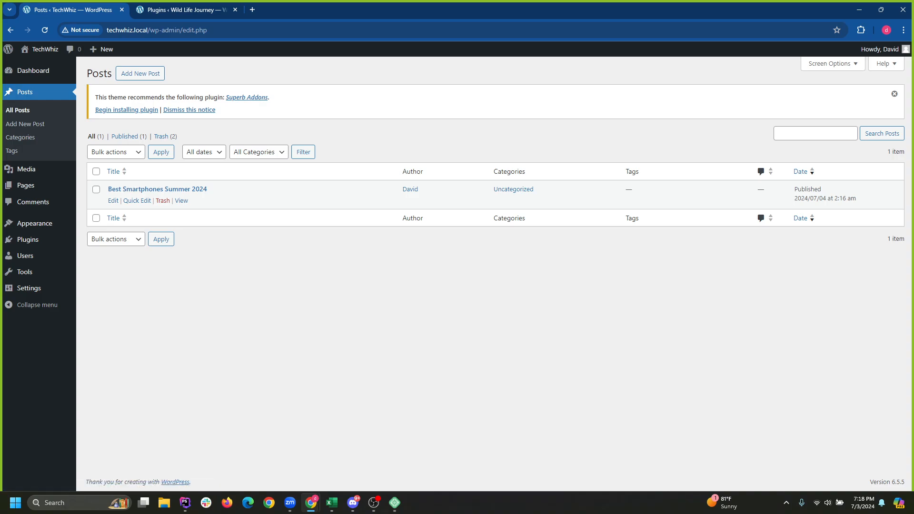
pyautogui.click(137, 200)
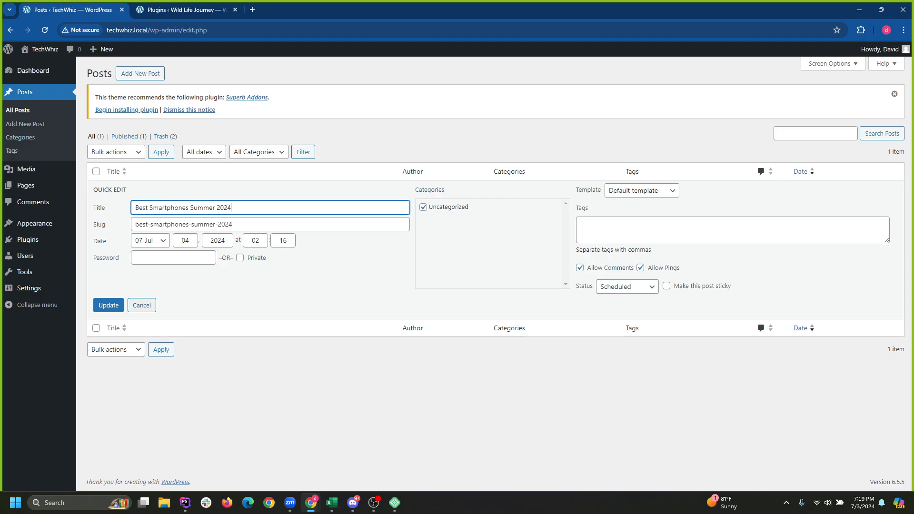
pyautogui.click(142, 305)
pyautogui.hotkey('shift', 'Tab')
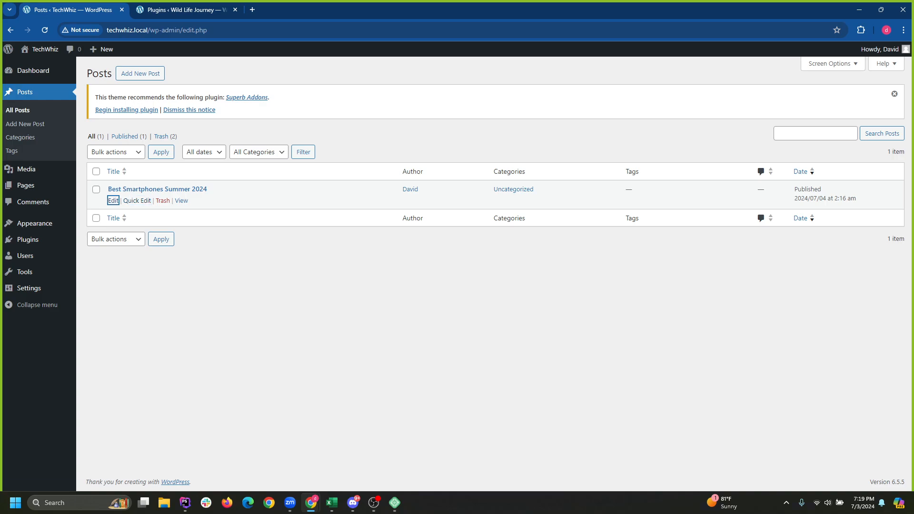
# Open the smartphones post and switch its featured image chooser to the Instant Images tab.
pyautogui.press('Return')
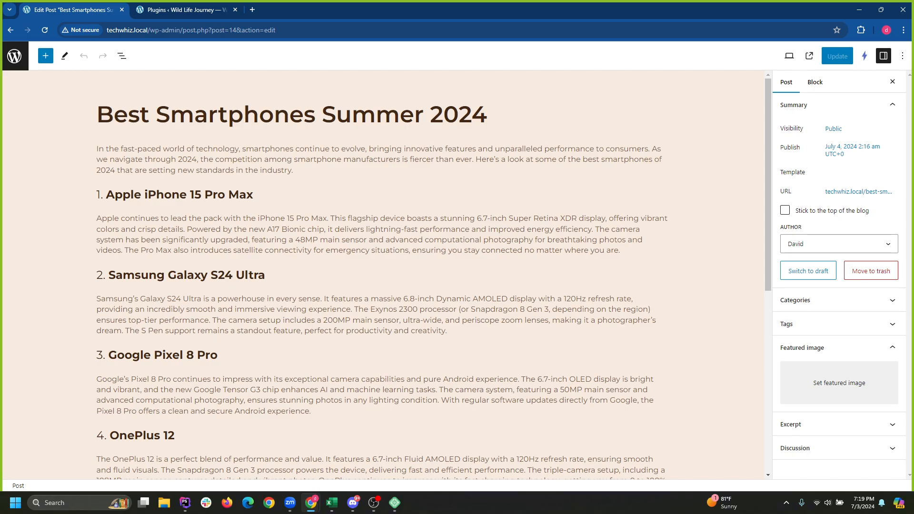
pyautogui.click(839, 348)
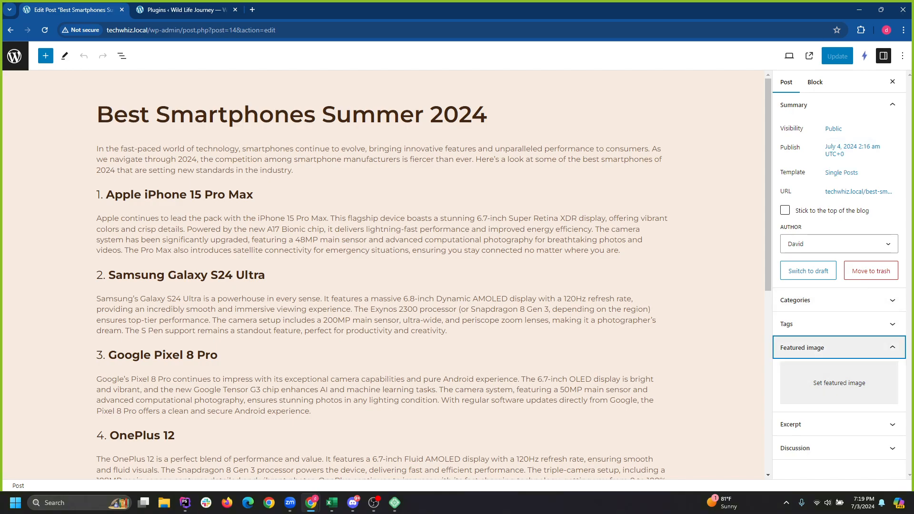
pyautogui.click(839, 348)
pyautogui.click(840, 383)
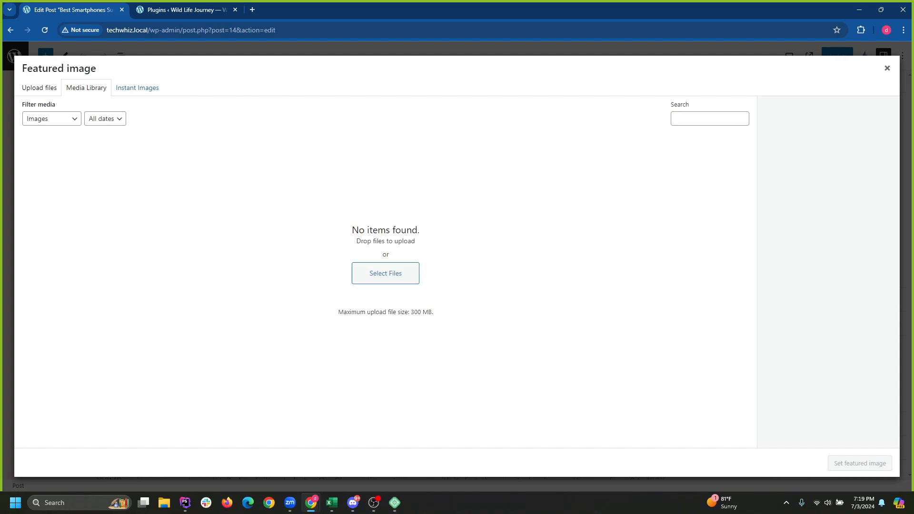
pyautogui.click(137, 88)
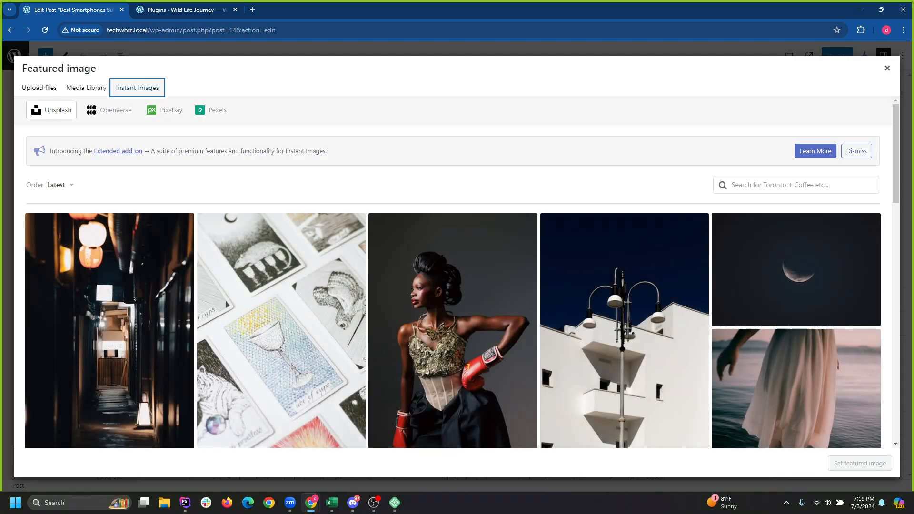
# Search Instant Images for 'smartphone' and scroll through the 3559 Unsplash results.
pyautogui.click(796, 184)
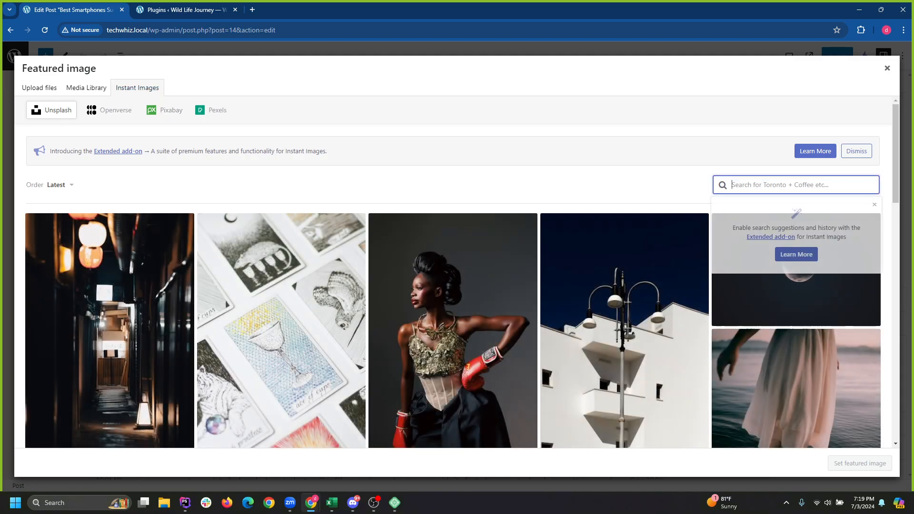
pyautogui.write('sma')
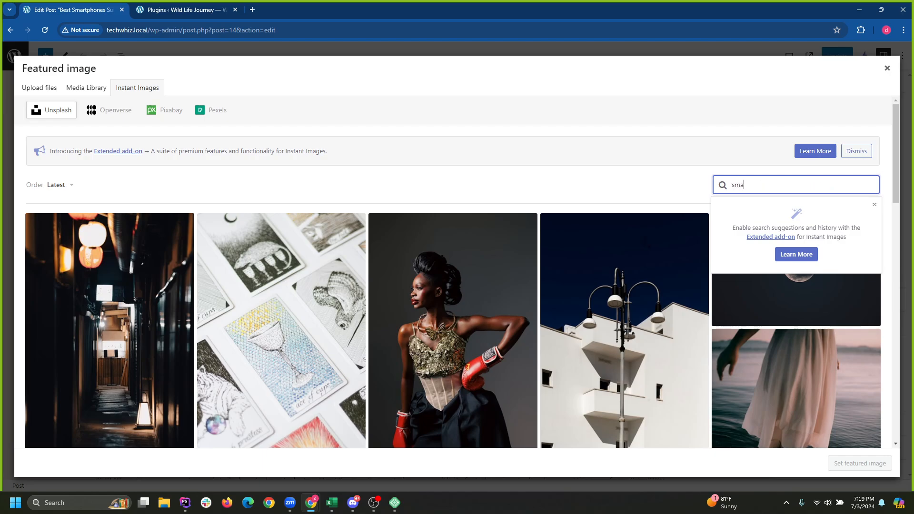
pyautogui.write('rtphone')
pyautogui.press('Return')
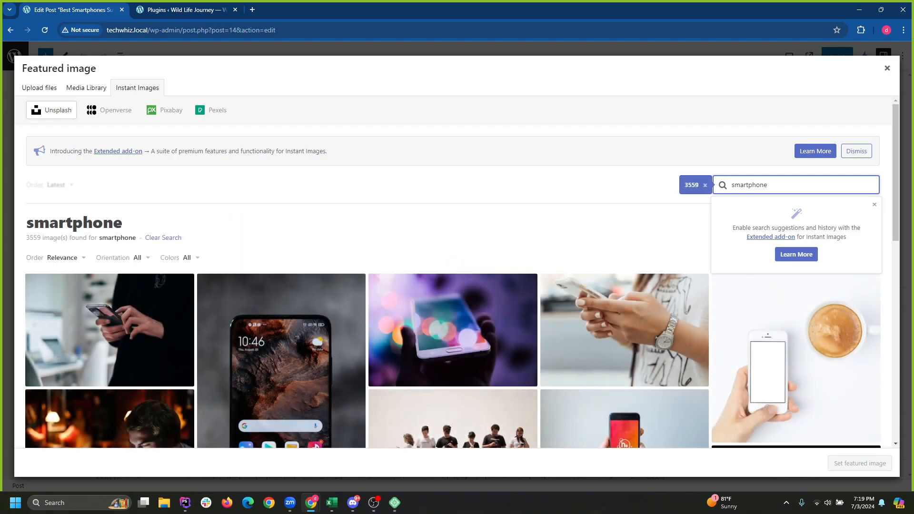
pyautogui.scroll(-3, 452, 305)
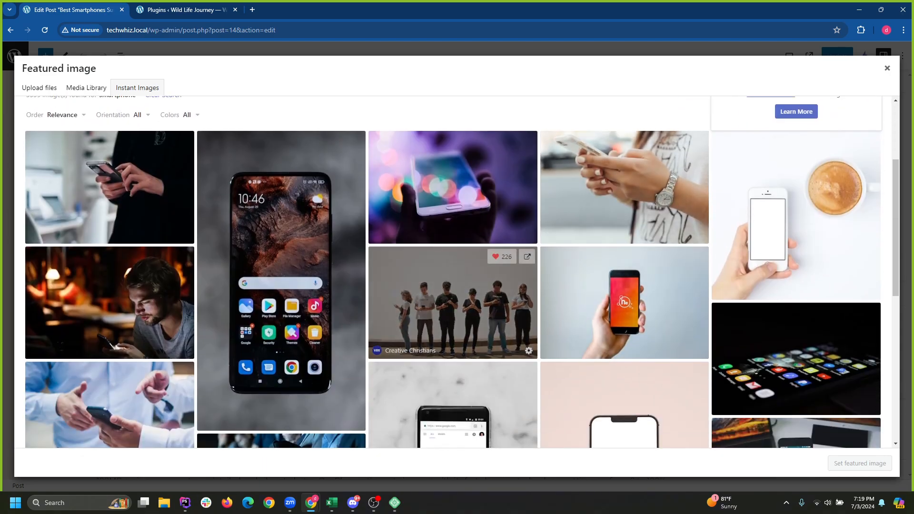
pyautogui.scroll(-4, 452, 286)
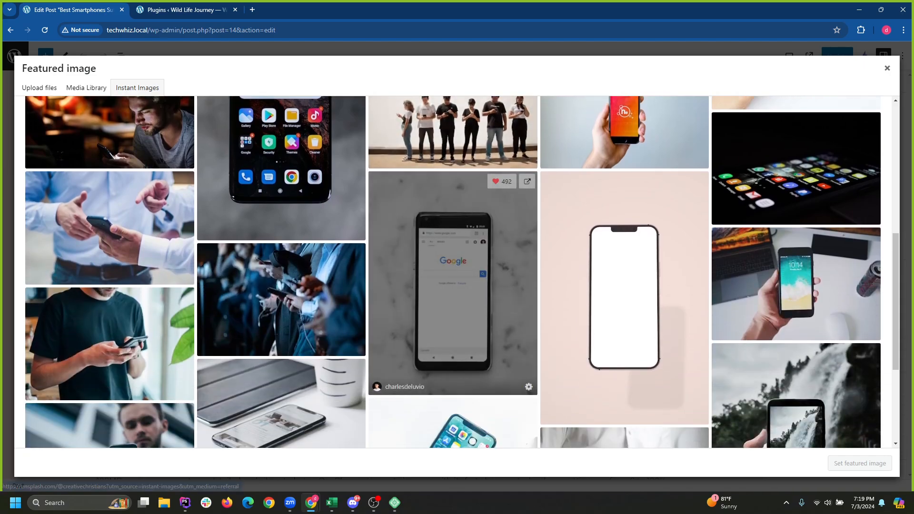
pyautogui.scroll(-4, 619, 309)
pyautogui.scroll(-2, 619, 310)
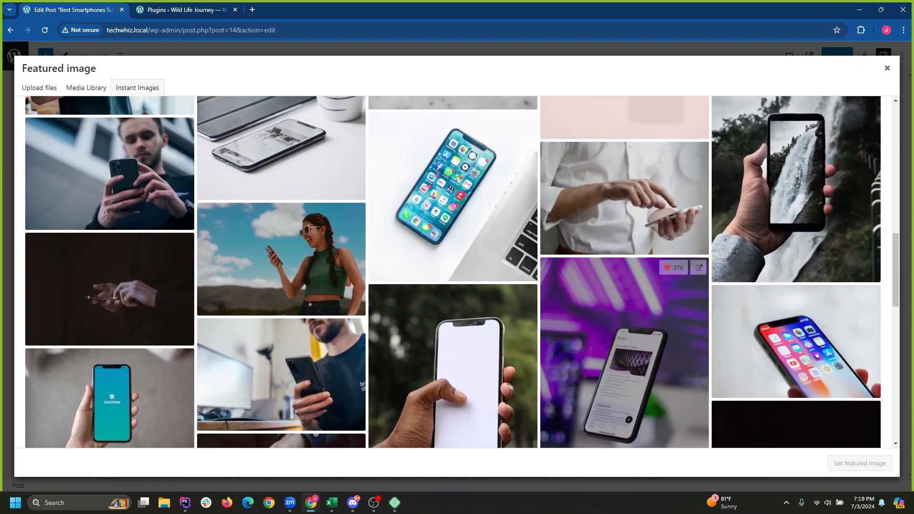
pyautogui.scroll(-3, 619, 310)
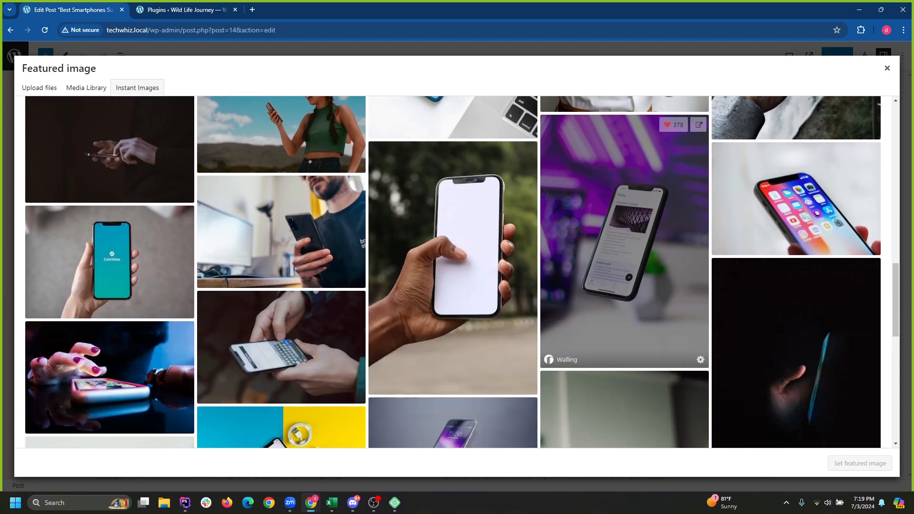
pyautogui.scroll(-3, 619, 297)
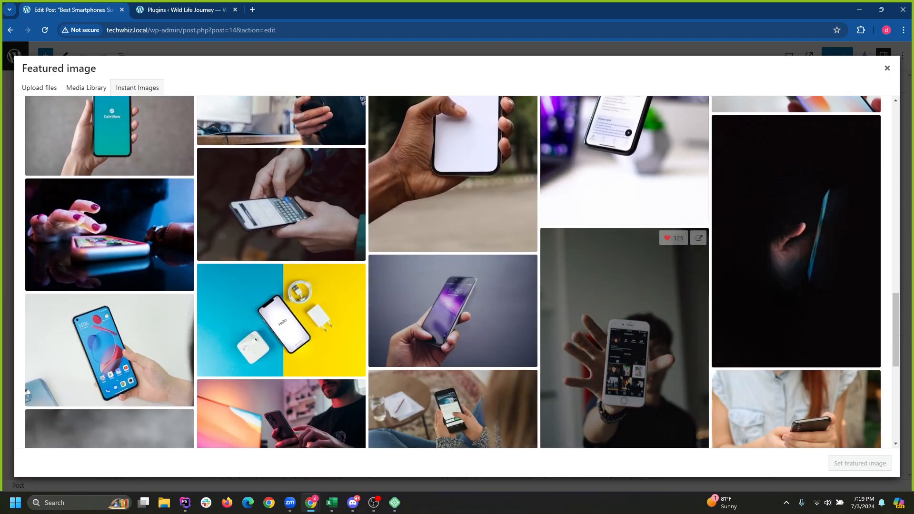
pyautogui.scroll(-3, 619, 297)
pyautogui.scroll(15, 452, 381)
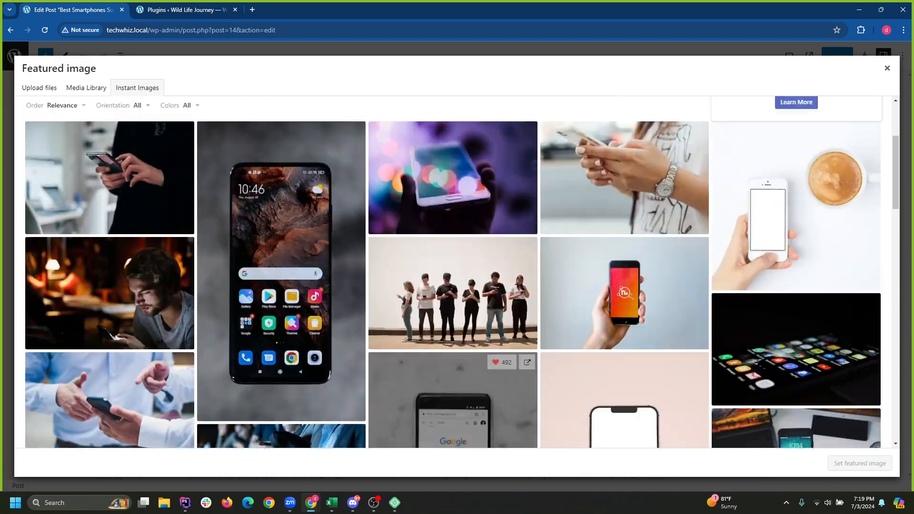
pyautogui.scroll(3, 452, 329)
pyautogui.scroll(-3, 453, 328)
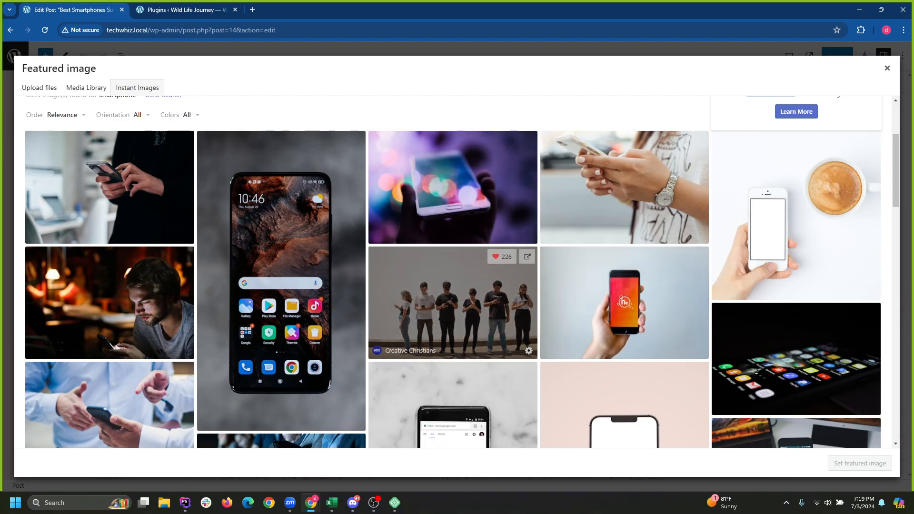
pyautogui.scroll(-5, 453, 191)
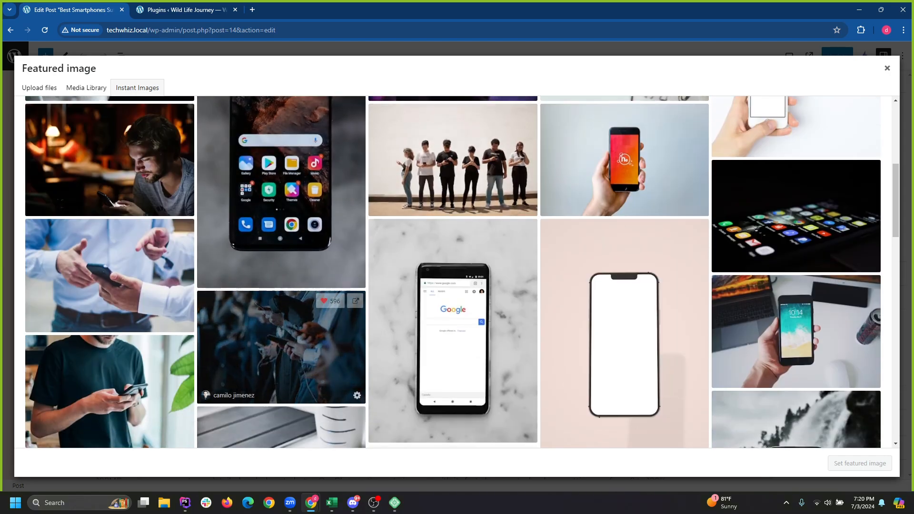
pyautogui.scroll(-5, 452, 238)
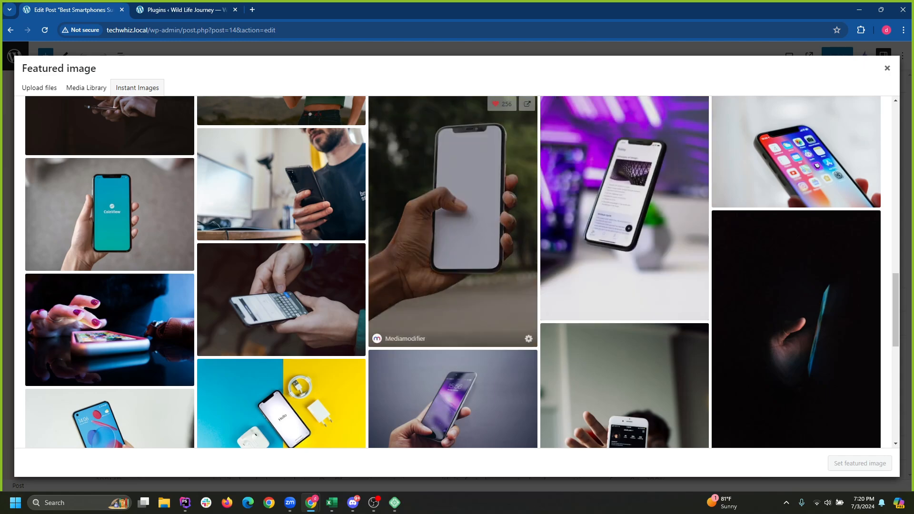
pyautogui.scroll(-2, 452, 304)
pyautogui.scroll(-4, 452, 309)
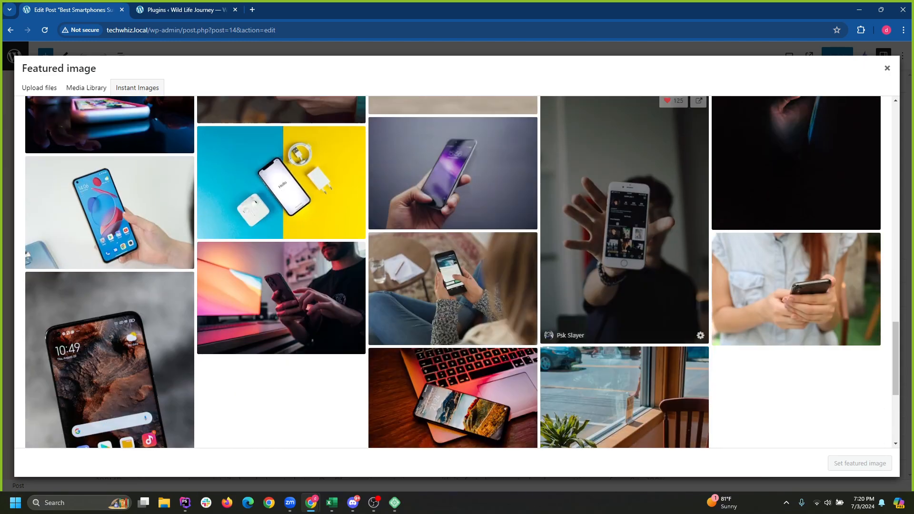
pyautogui.scroll(-2, 624, 362)
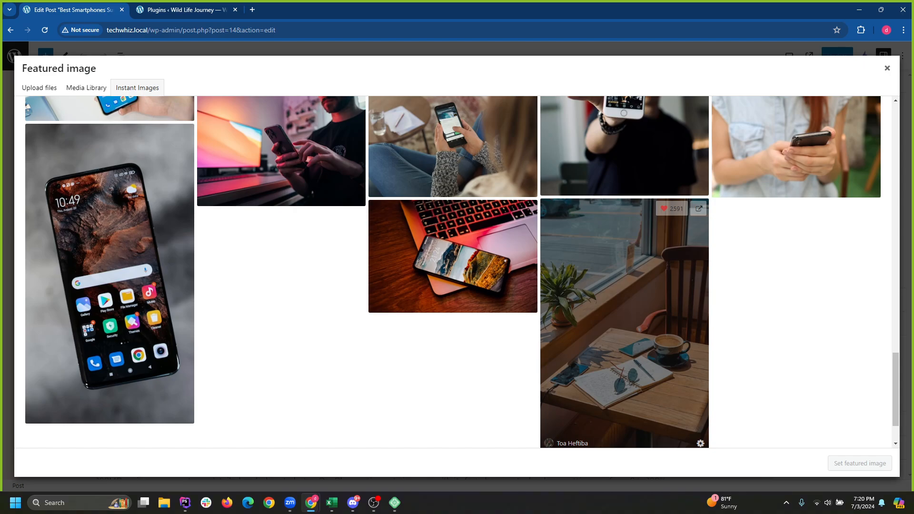
pyautogui.scroll(-5, 624, 309)
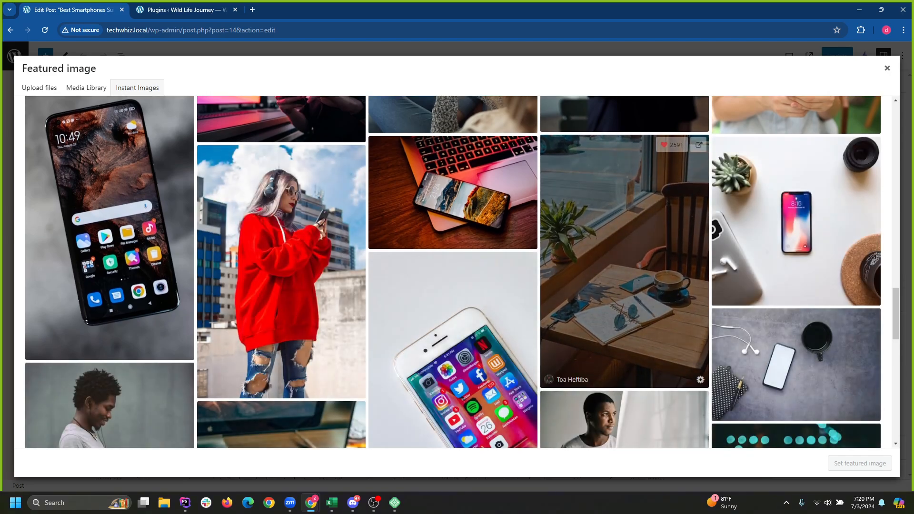
pyautogui.scroll(-3, 453, 271)
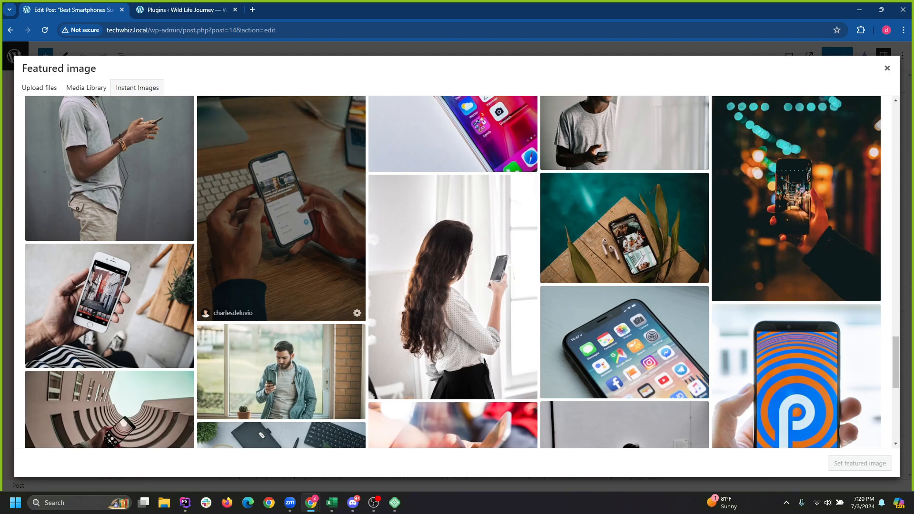
pyautogui.scroll(-3, 281, 228)
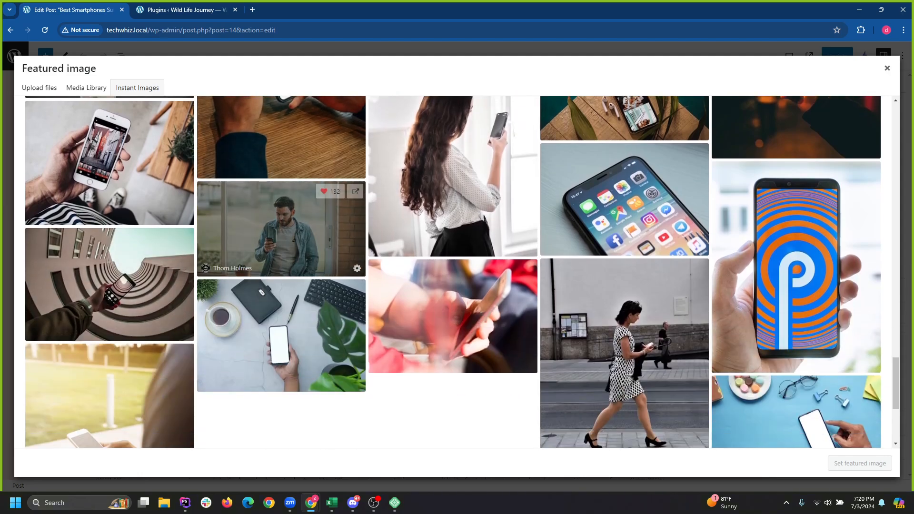
pyautogui.scroll(-4, 500, 304)
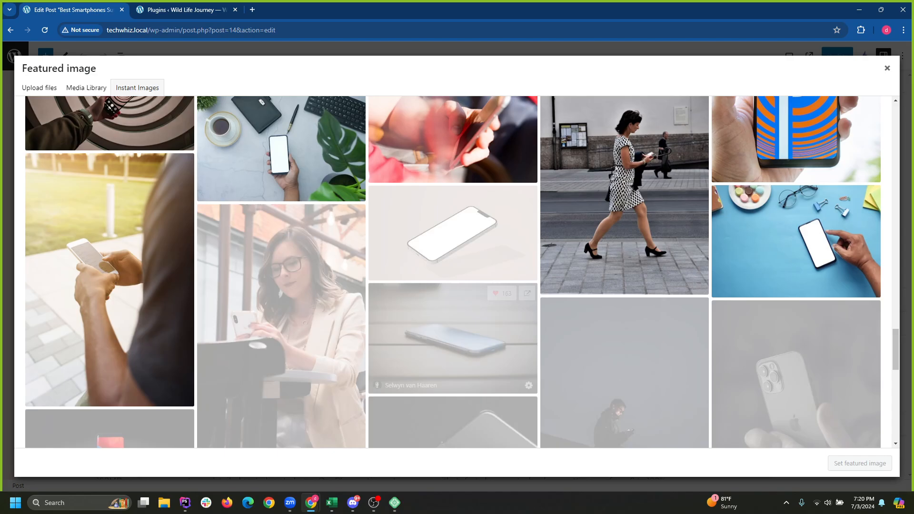
pyautogui.scroll(7, 500, 305)
pyautogui.scroll(20, 453, 277)
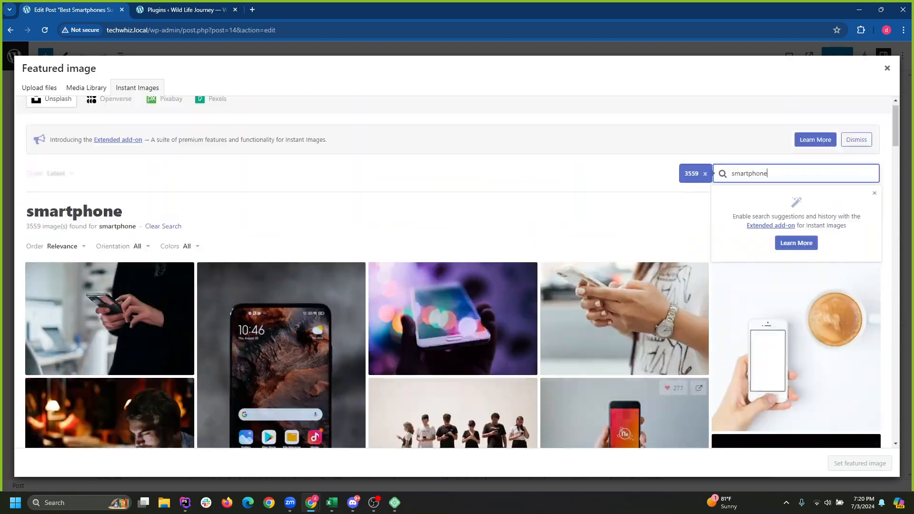
# Filter to landscape photos and set the hands-texting-on-a-smartphone photo as featured image.
pyautogui.click(537, 243)
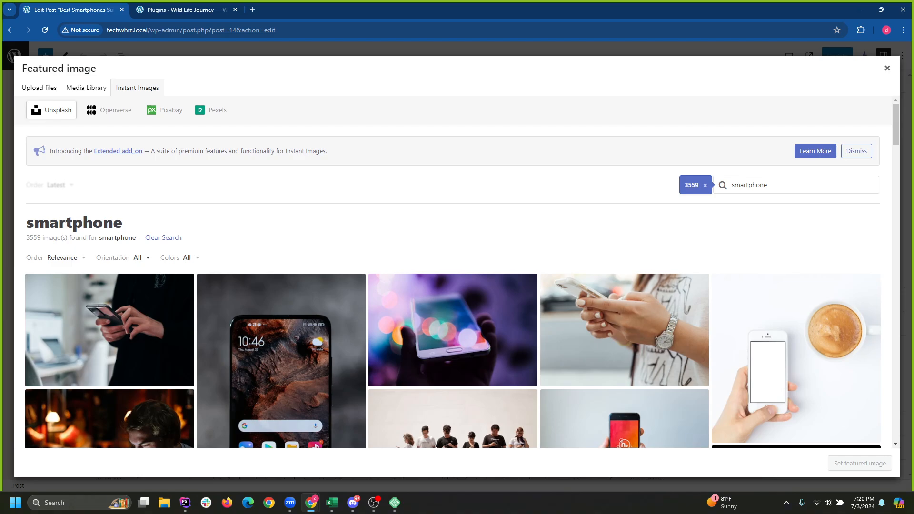
pyautogui.click(137, 258)
pyautogui.click(125, 295)
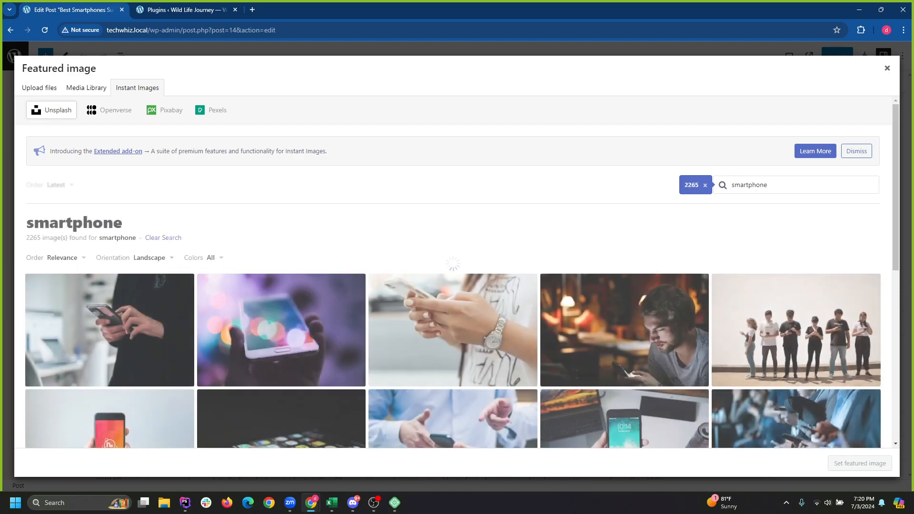
pyautogui.scroll(-3, 453, 305)
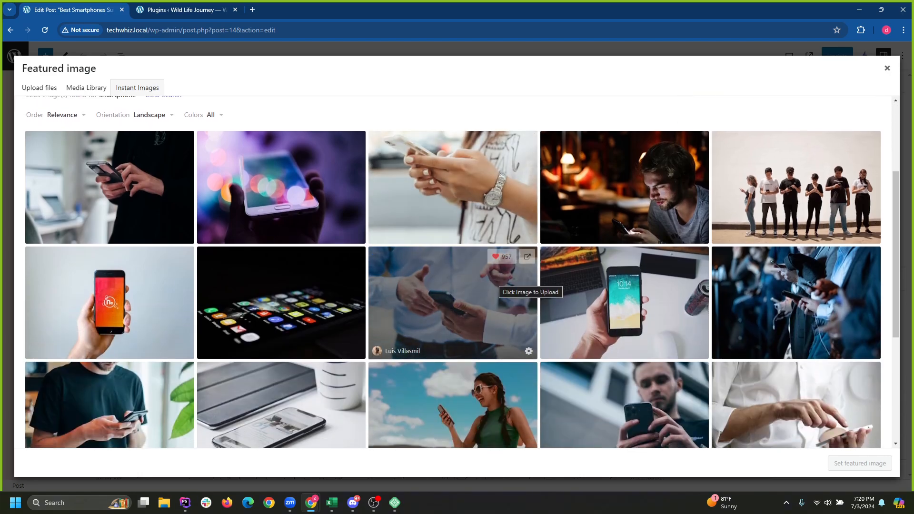
pyautogui.click(452, 205)
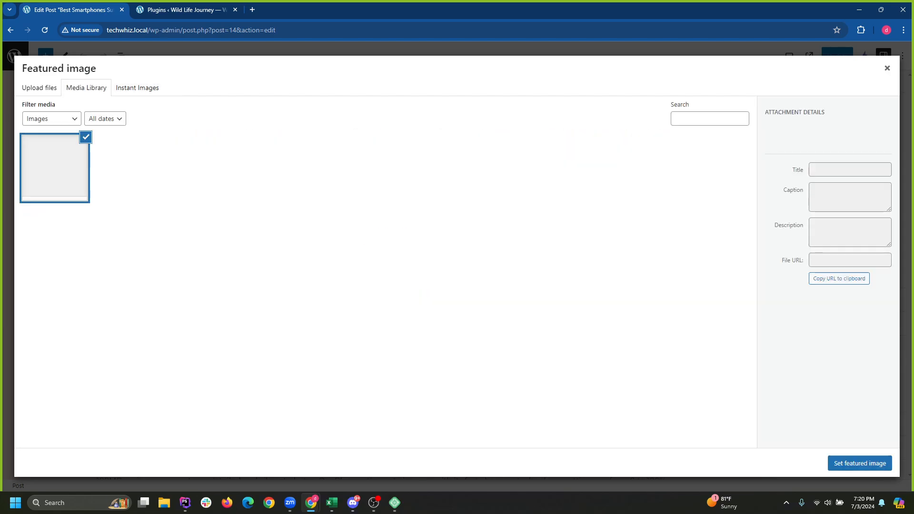
pyautogui.click(860, 464)
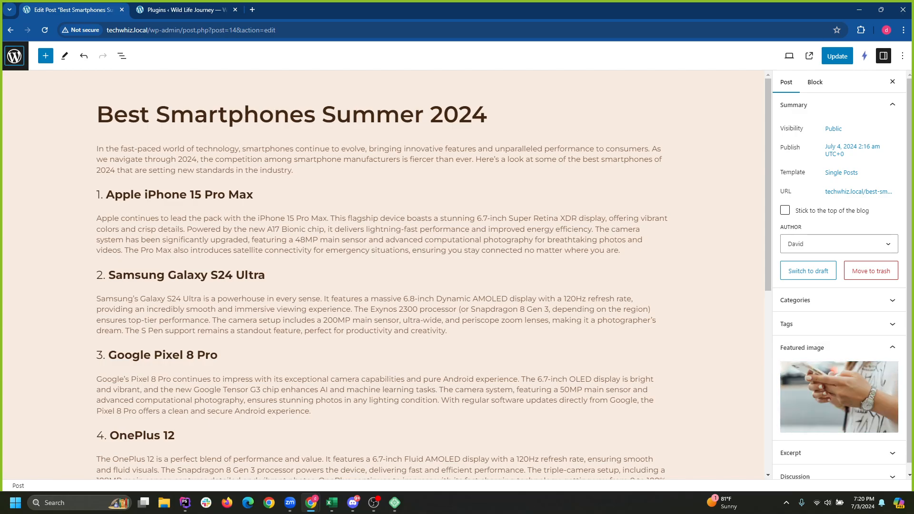
# Stay on the post, then insert a Featured Image block found by searching 'fea'.
pyautogui.click(14, 56)
pyautogui.click(537, 90)
pyautogui.click(45, 56)
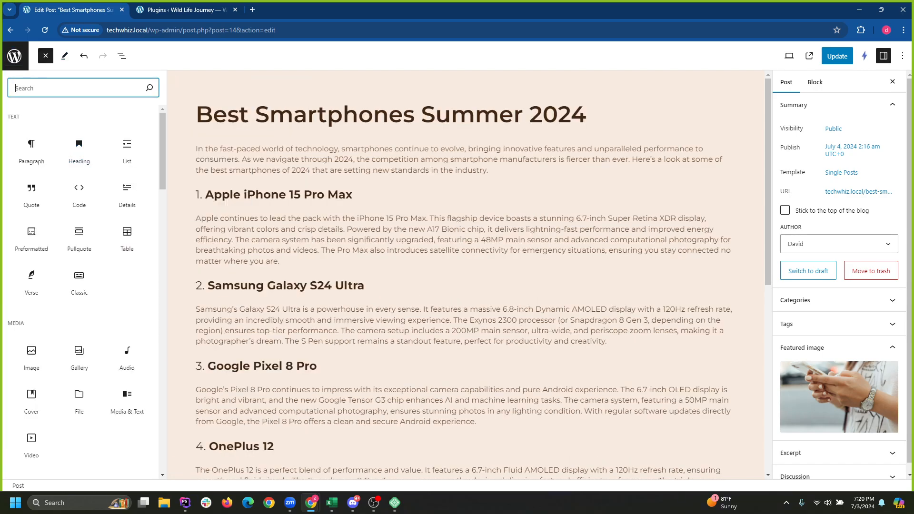
pyautogui.write('fea')
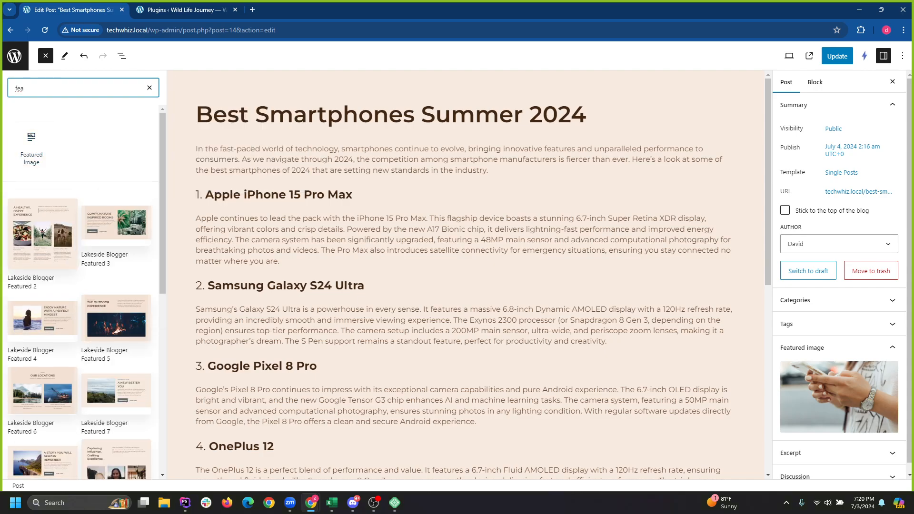
pyautogui.click(31, 145)
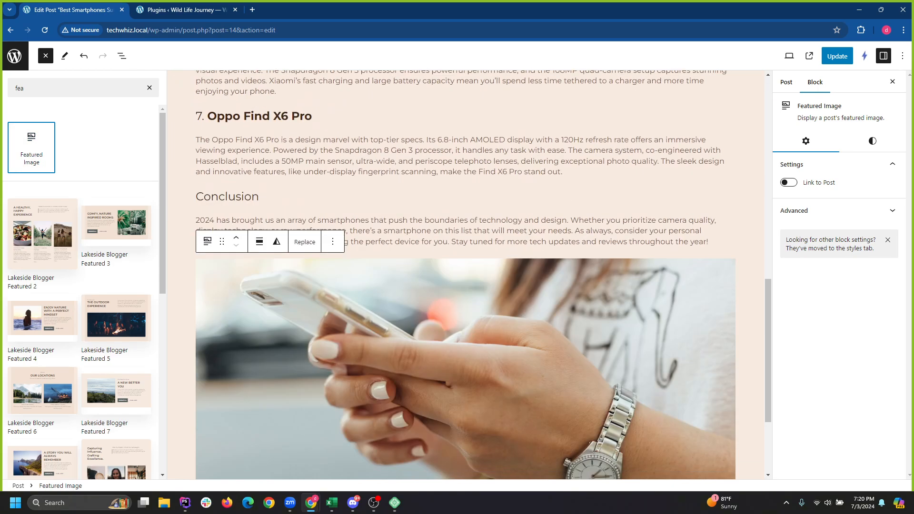
# Move the Featured Image block to the top of the content in List View.
pyautogui.scroll(-3, 465, 275)
pyautogui.scroll(1, 465, 275)
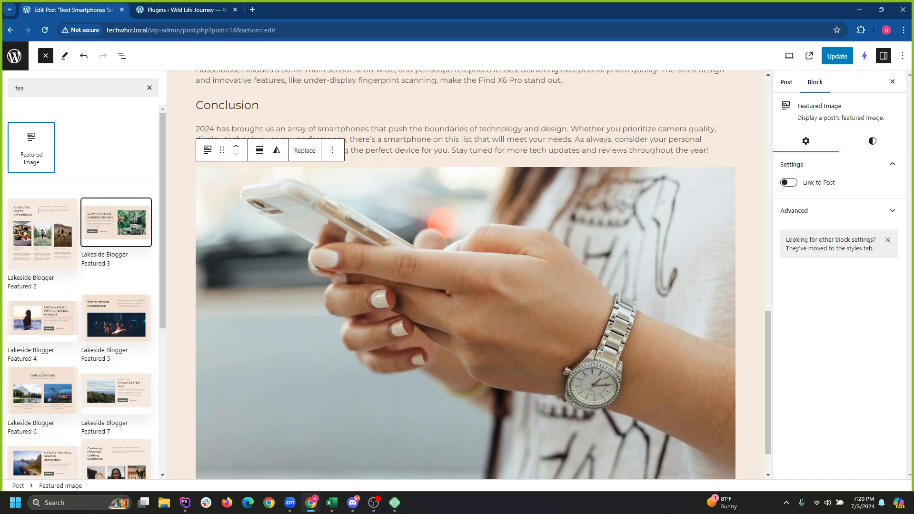
pyautogui.click(122, 55)
pyautogui.moveTo(95, 397); pyautogui.dragTo(98, 101)
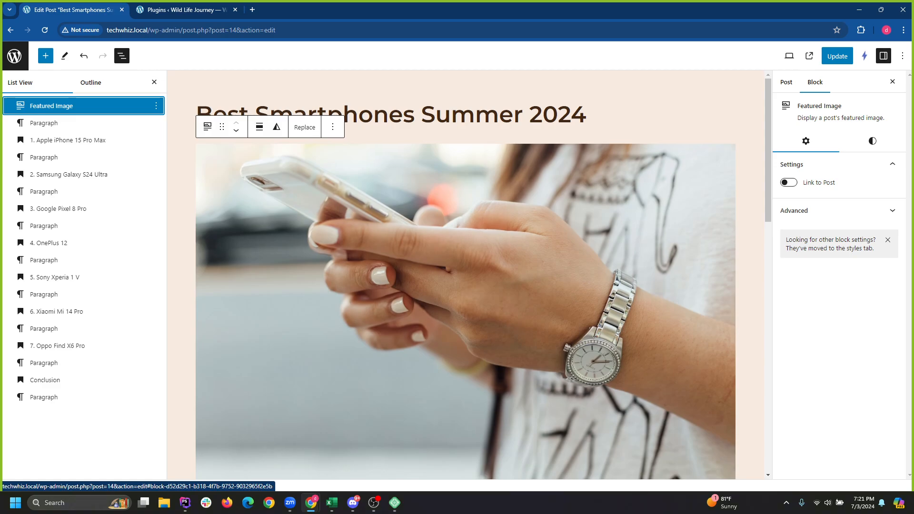
# Set the Featured Image block's aspect ratio to 16:9 in Styles and update the post.
pyautogui.scroll(-6, 466, 275)
pyautogui.scroll(5, 466, 275)
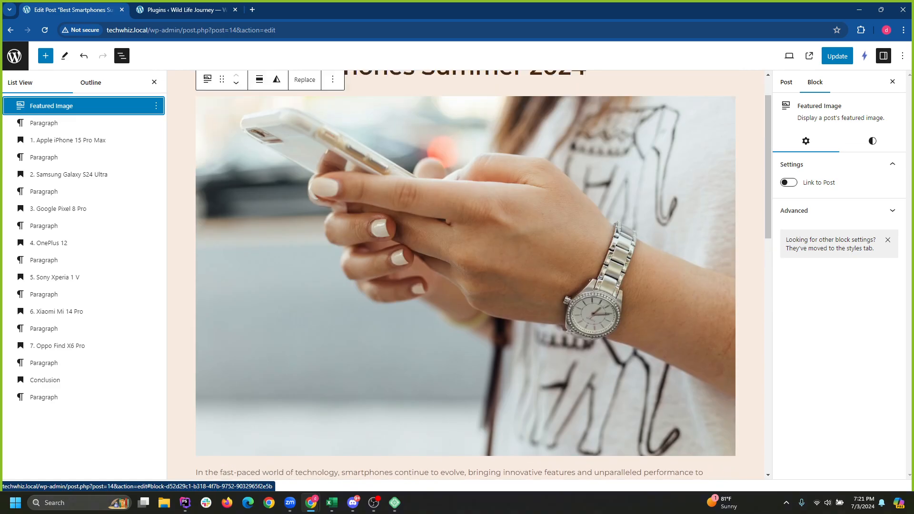
pyautogui.click(466, 276)
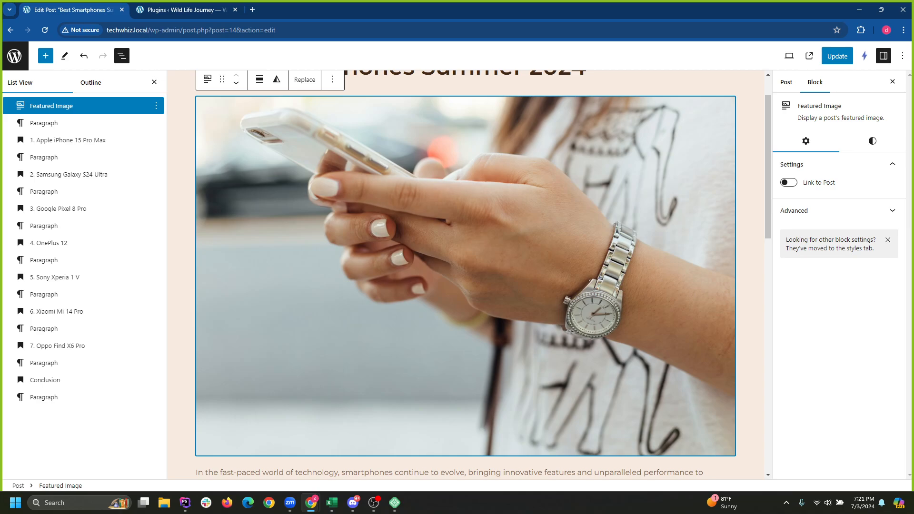
pyautogui.click(873, 141)
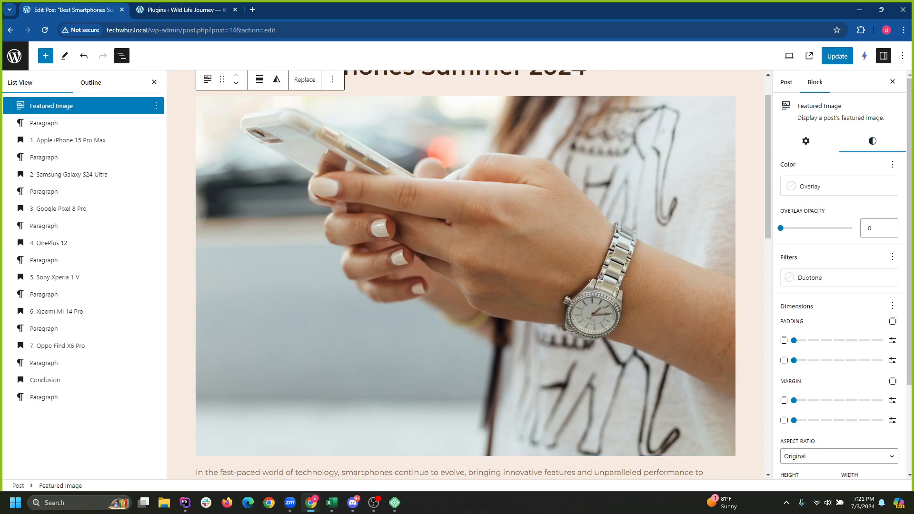
pyautogui.scroll(-5, 839, 286)
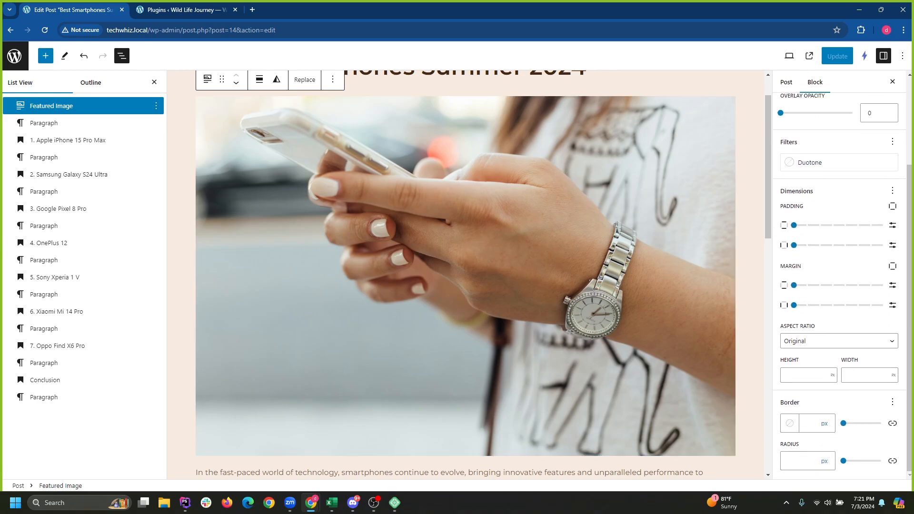
pyautogui.click(839, 341)
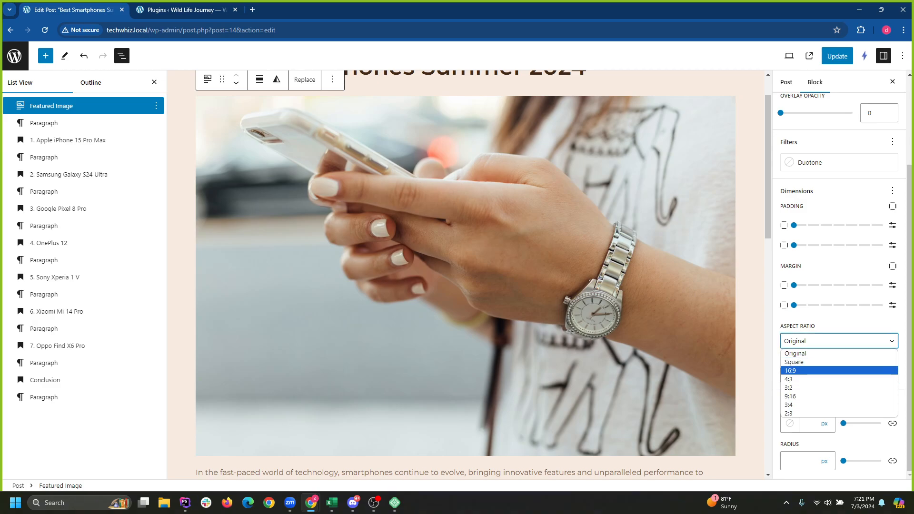
pyautogui.press('Return')
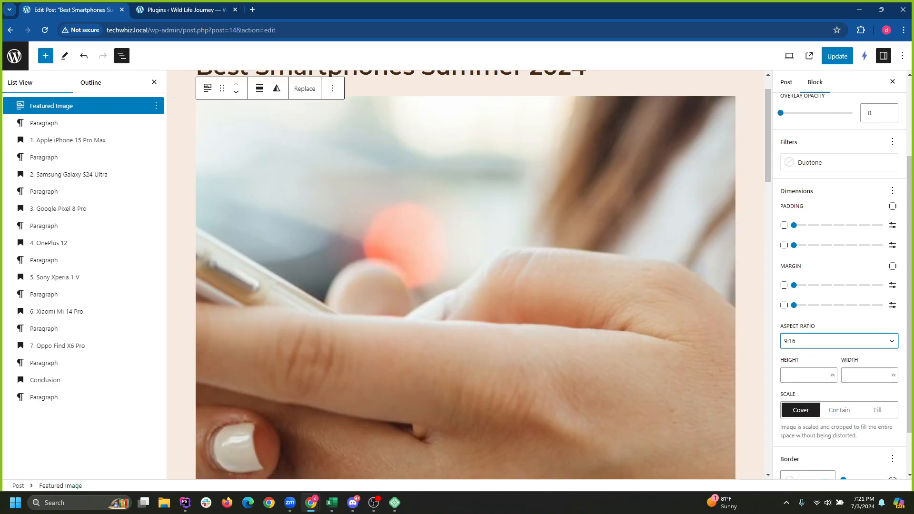
pyautogui.click(839, 340)
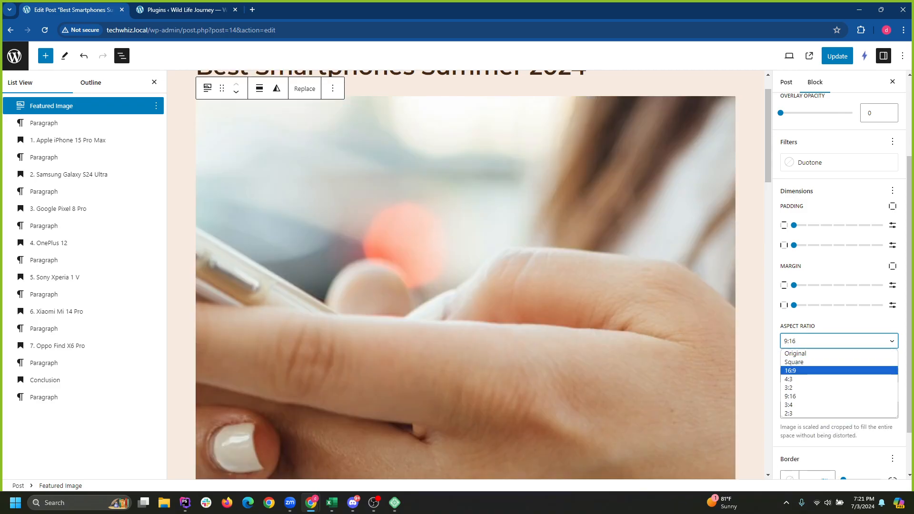
pyautogui.press('Return')
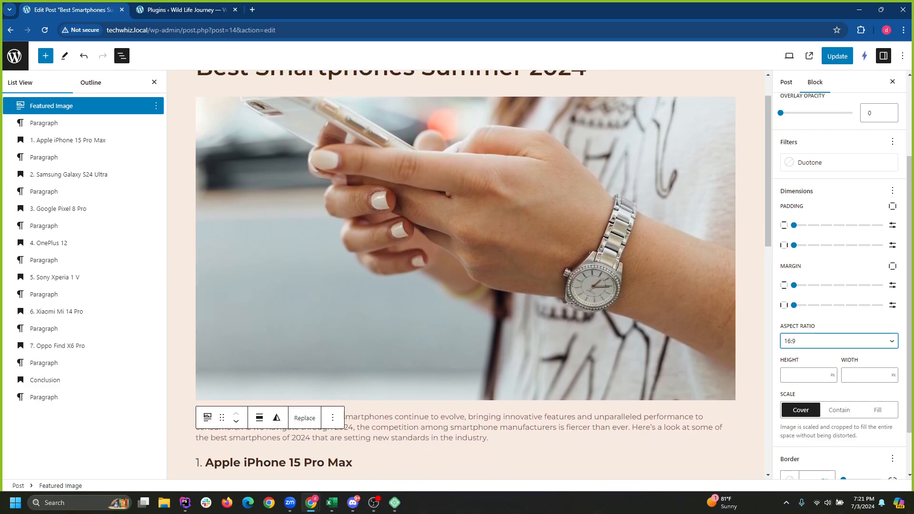
pyautogui.scroll(-1, 466, 235)
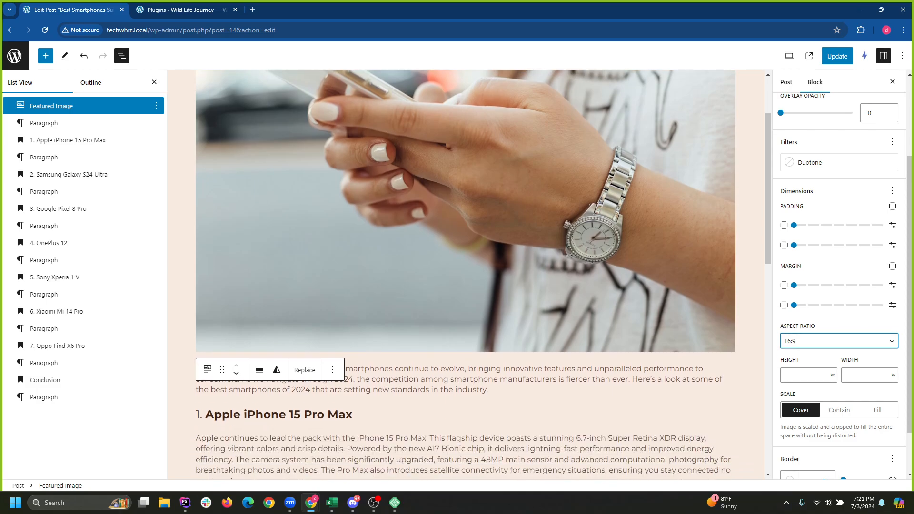
pyautogui.click(837, 56)
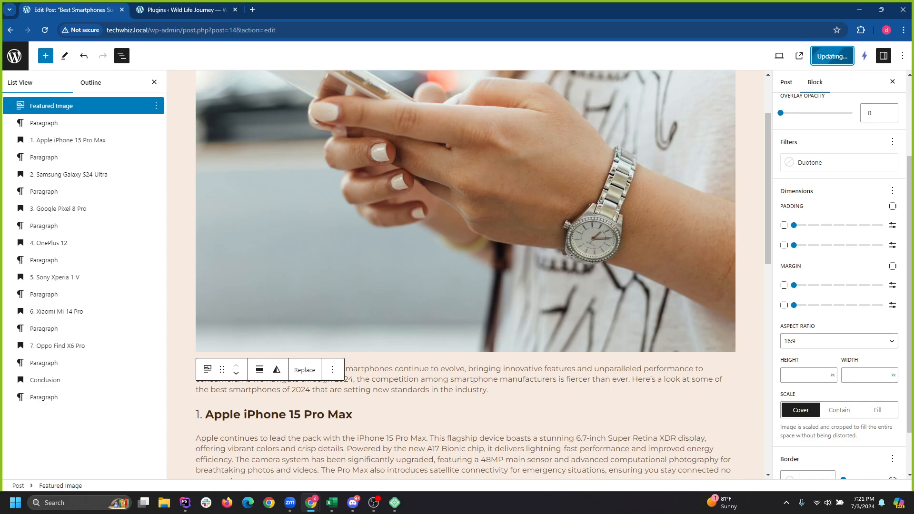
# Reload the page to leave the editor and return to TechWhiz's Posts list.
pyautogui.press('F5')
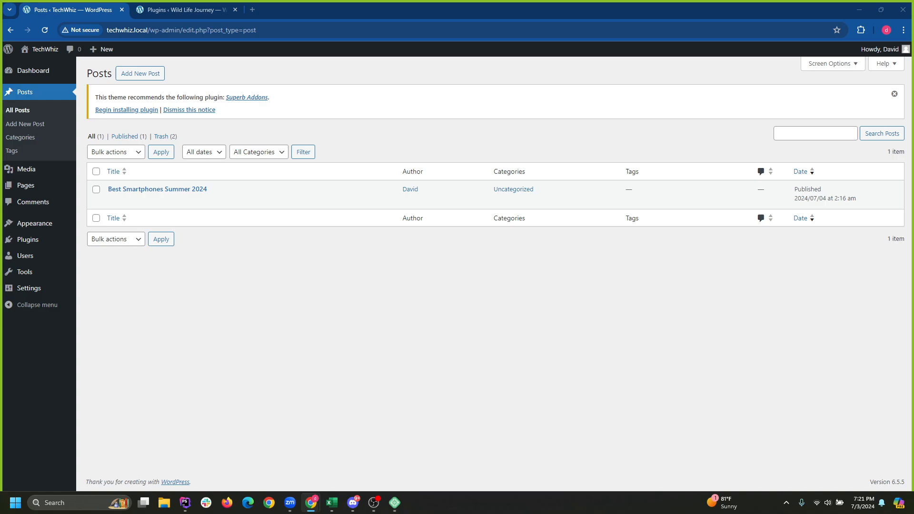
# Create a new post titled 'The Best CPUs of 2024' and paste the CPU article into its body.
pyautogui.click(140, 73)
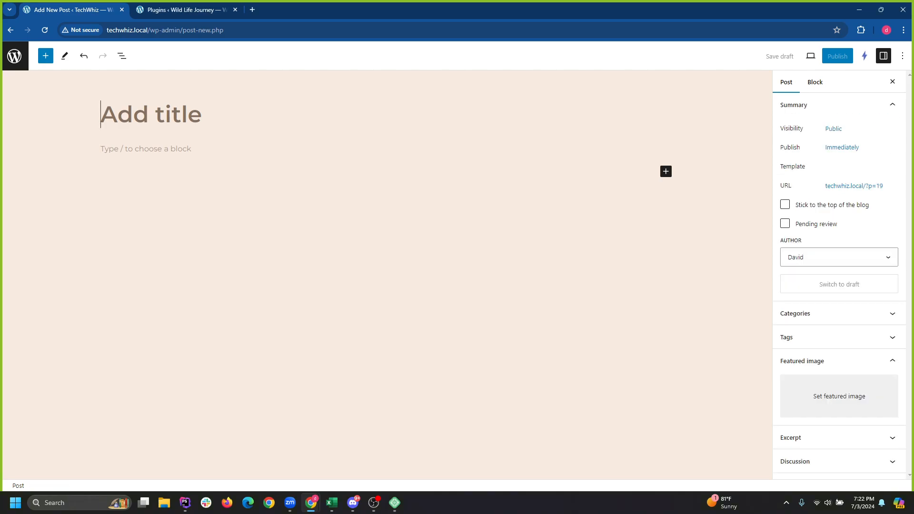
pyautogui.write('The Best CPUs of 2024')
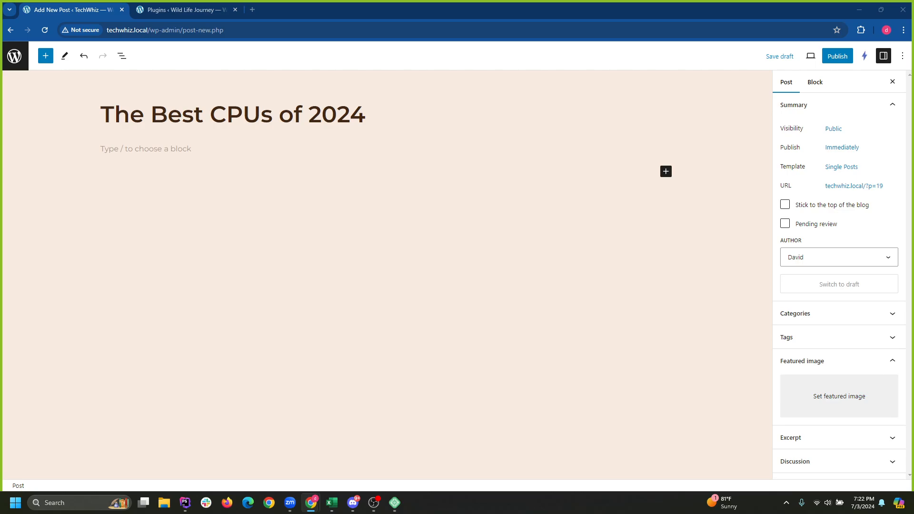
pyautogui.click(145, 149)
pyautogui.hotkey('ctrl', 'v')
# Search Instant Images for 'cpu' and set the CPU-being-seated photo as the featured image.
pyautogui.scroll(7, 384, 275)
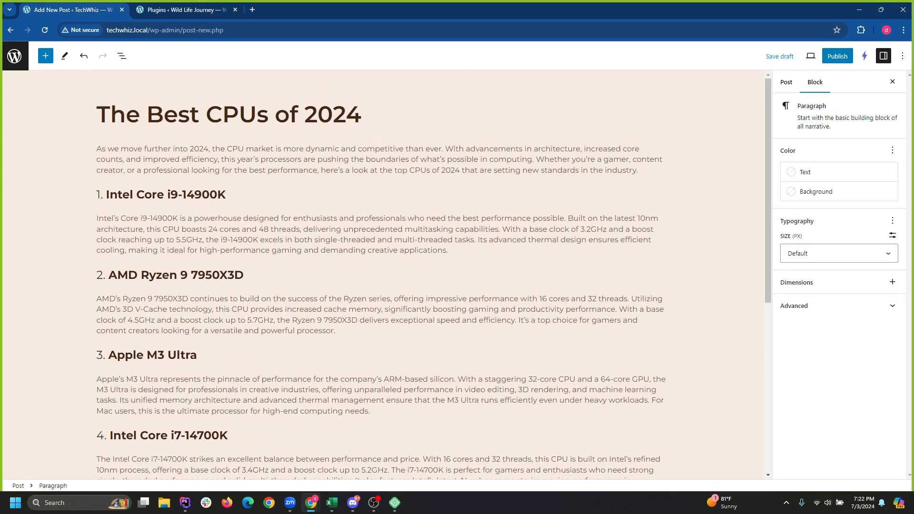
pyautogui.click(381, 195)
pyautogui.click(714, 195)
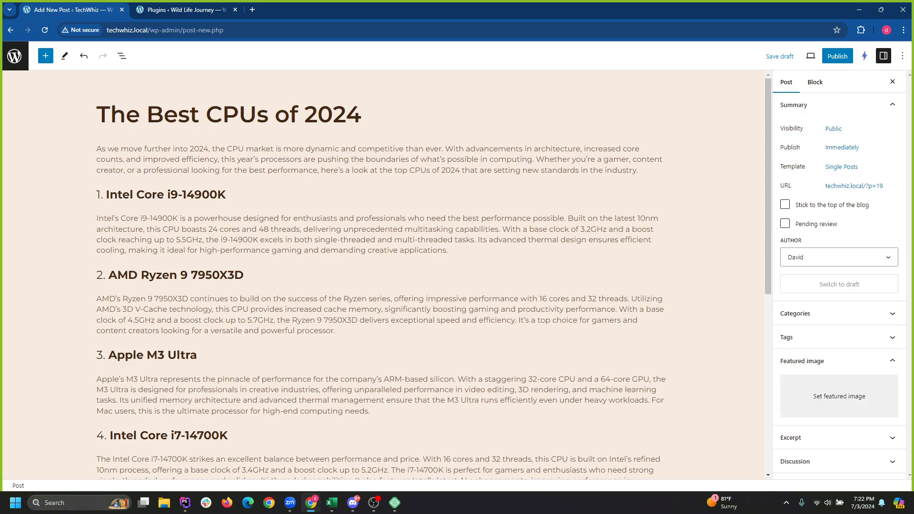
pyautogui.click(838, 396)
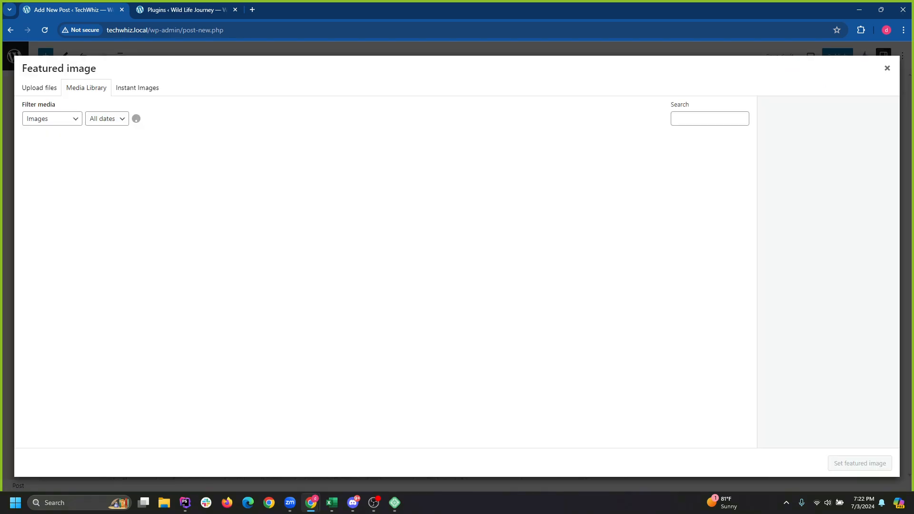
pyautogui.click(138, 87)
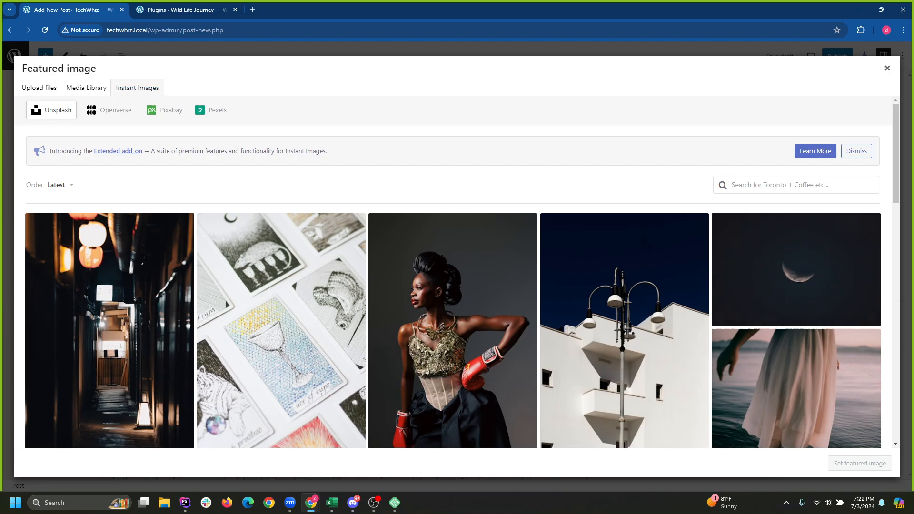
pyautogui.click(796, 185)
pyautogui.write('cpu')
pyautogui.press('Return')
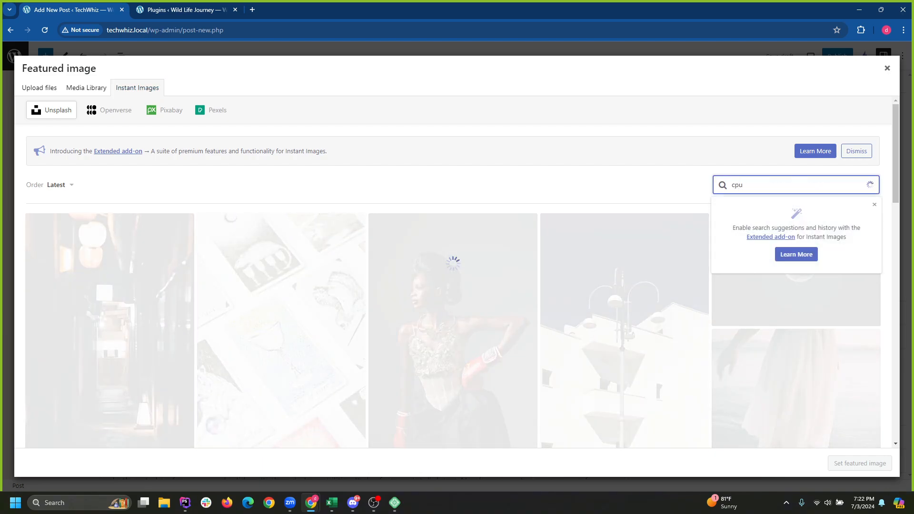
pyautogui.scroll(-1, 281, 305)
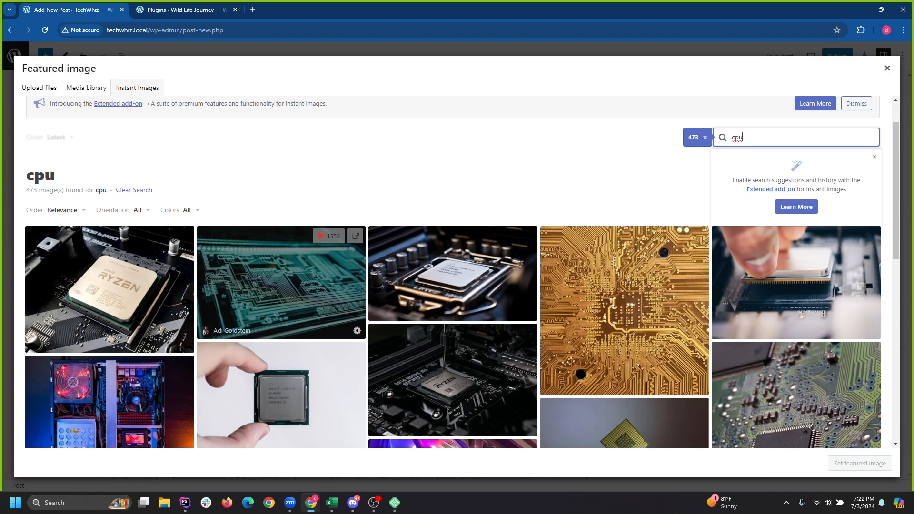
pyautogui.scroll(-2, 281, 304)
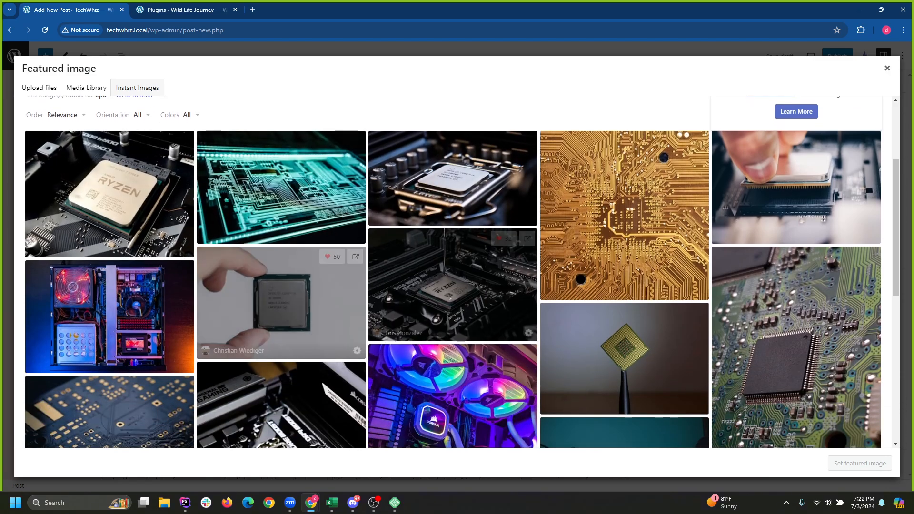
pyautogui.click(796, 187)
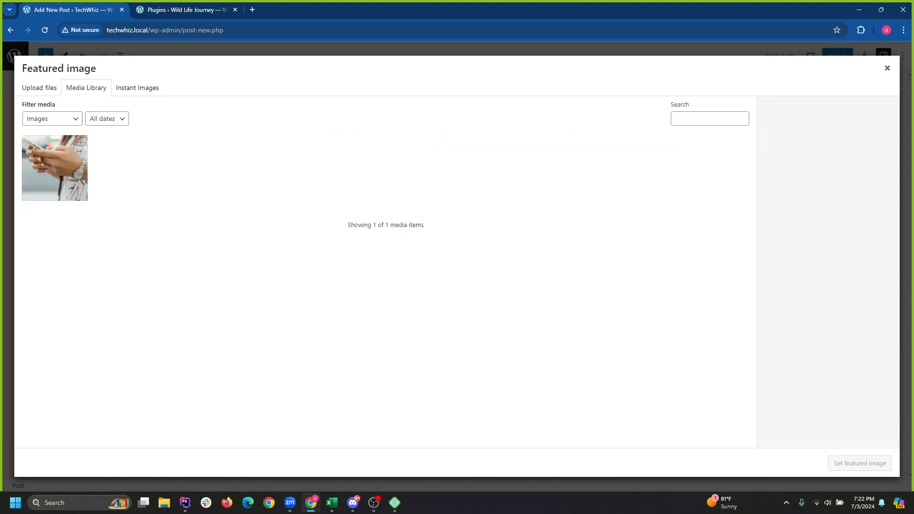
pyautogui.click(860, 464)
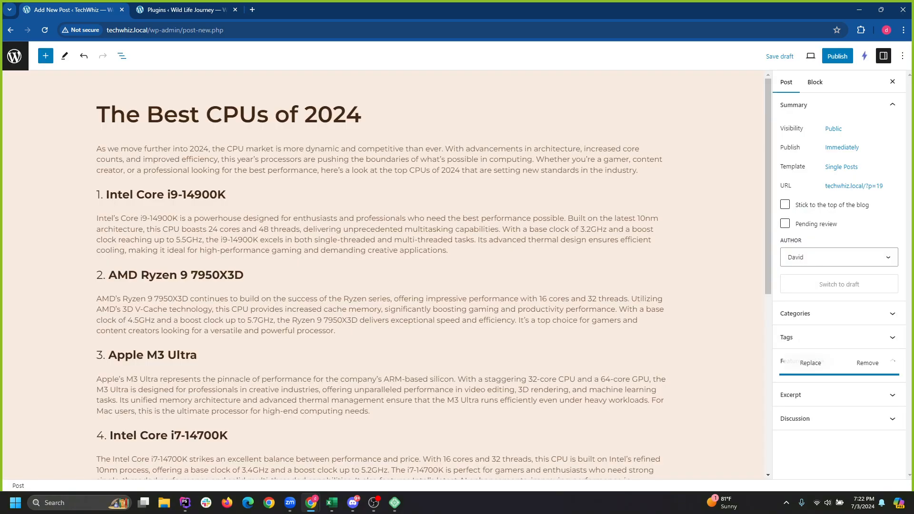
# Insert a Featured Image block and move it to the top of the post.
pyautogui.click(122, 56)
pyautogui.click(45, 56)
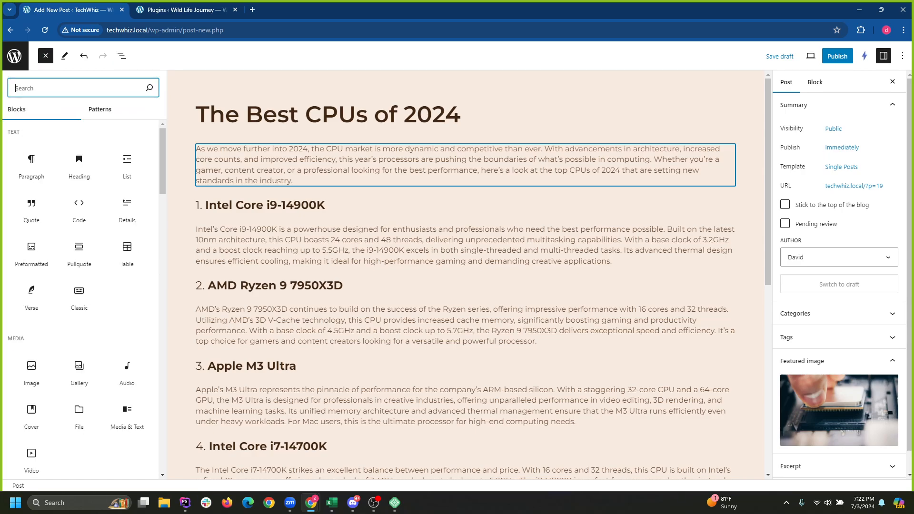
pyautogui.write('feat')
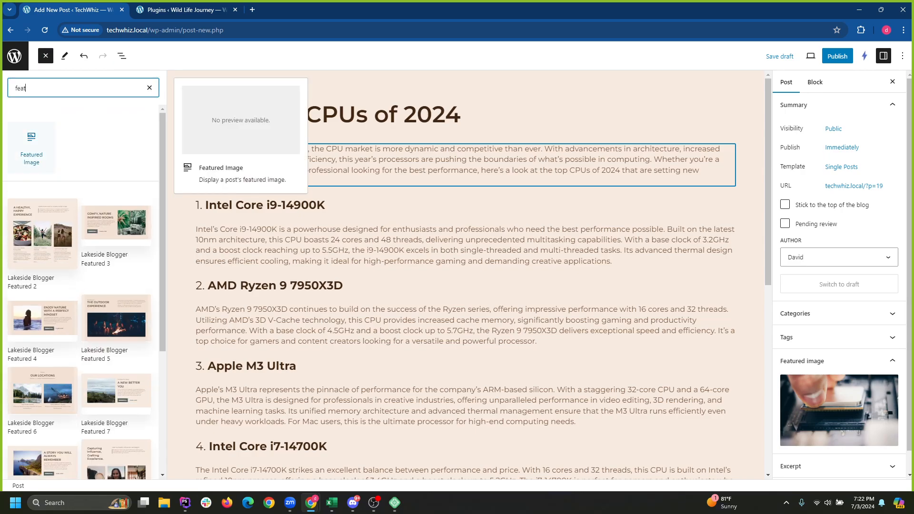
pyautogui.click(32, 148)
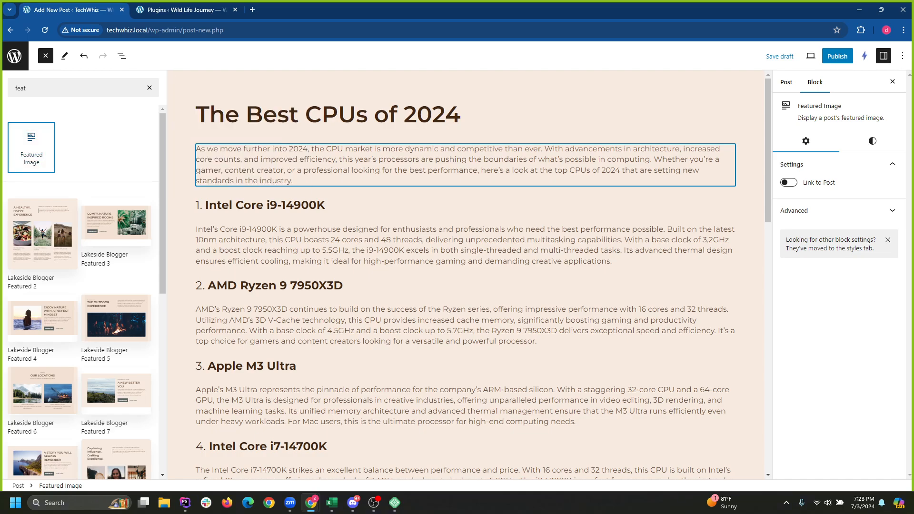
pyautogui.scroll(-15, 466, 286)
pyautogui.click(122, 56)
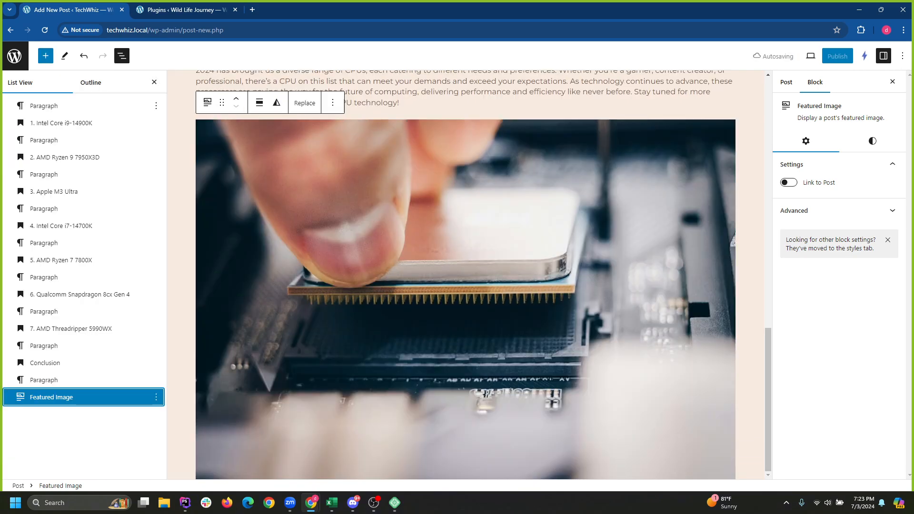
pyautogui.moveTo(129, 397); pyautogui.dragTo(113, 96)
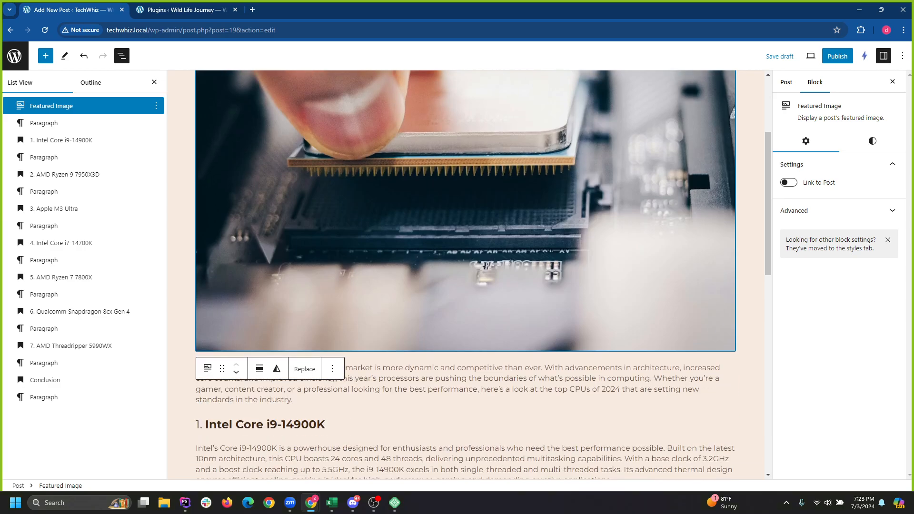
# Crop the Featured Image block to 16:9 and bring up the pre-publish checks.
pyautogui.scroll(-5, 696, 302)
pyautogui.click(872, 141)
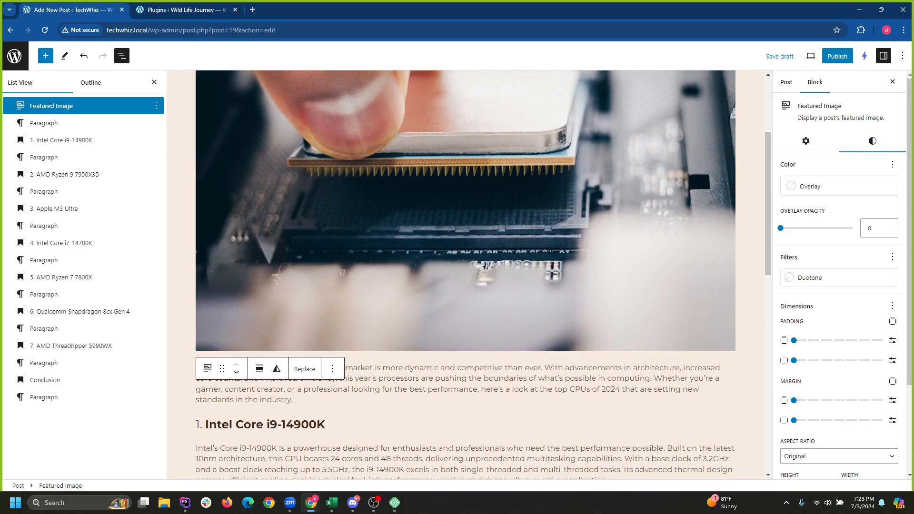
pyautogui.scroll(-3, 824, 424)
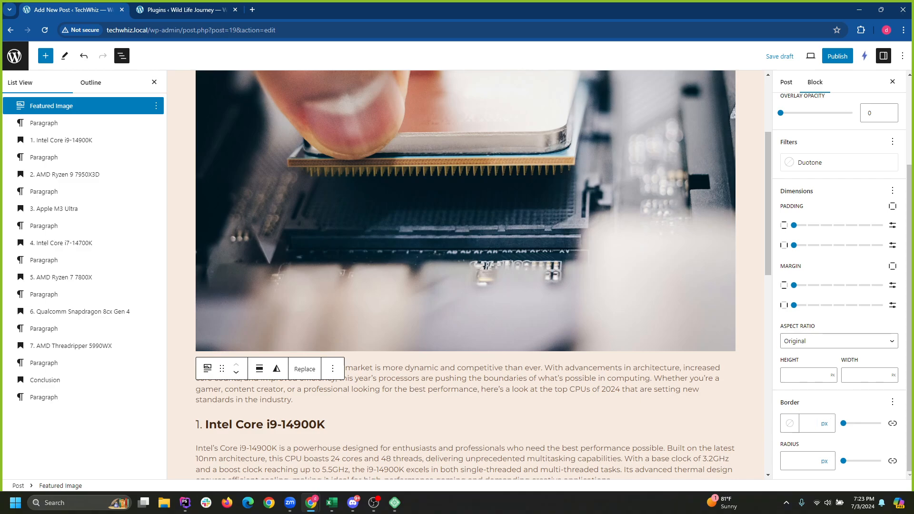
pyautogui.click(839, 341)
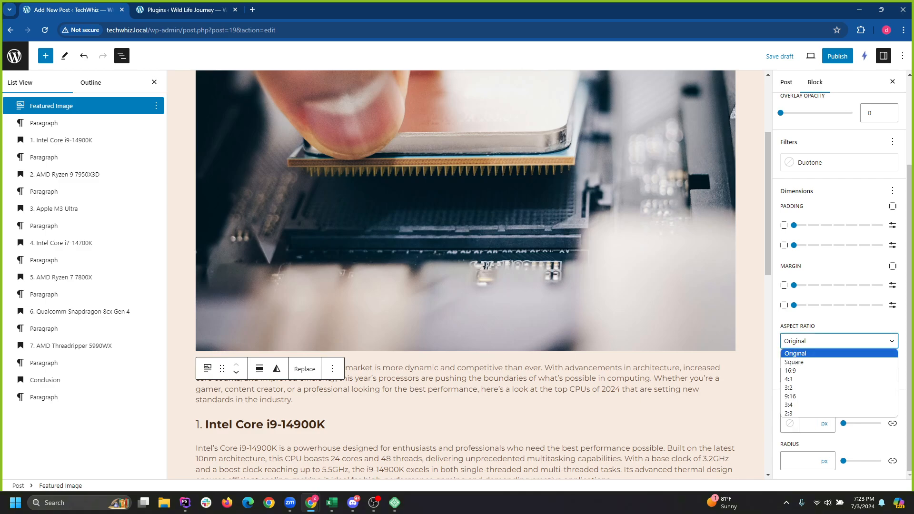
pyautogui.click(790, 371)
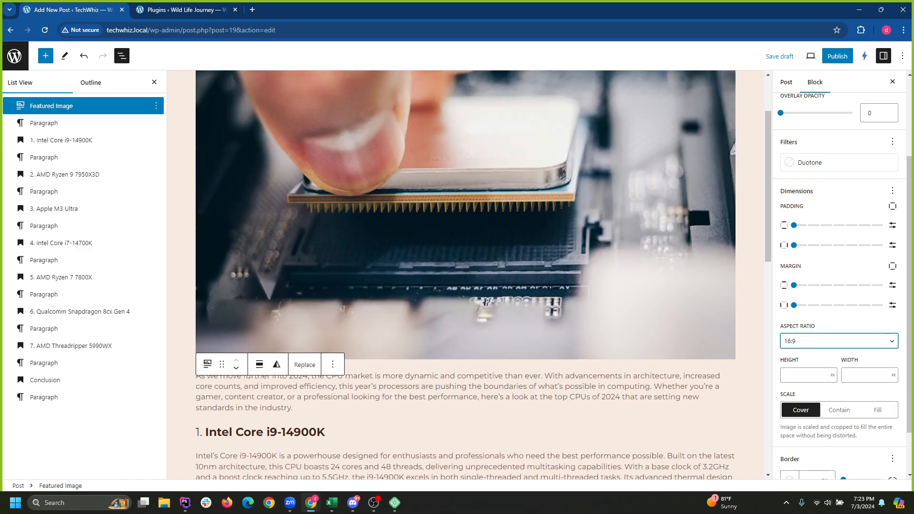
pyautogui.scroll(2, 696, 227)
pyautogui.scroll(-1, 697, 227)
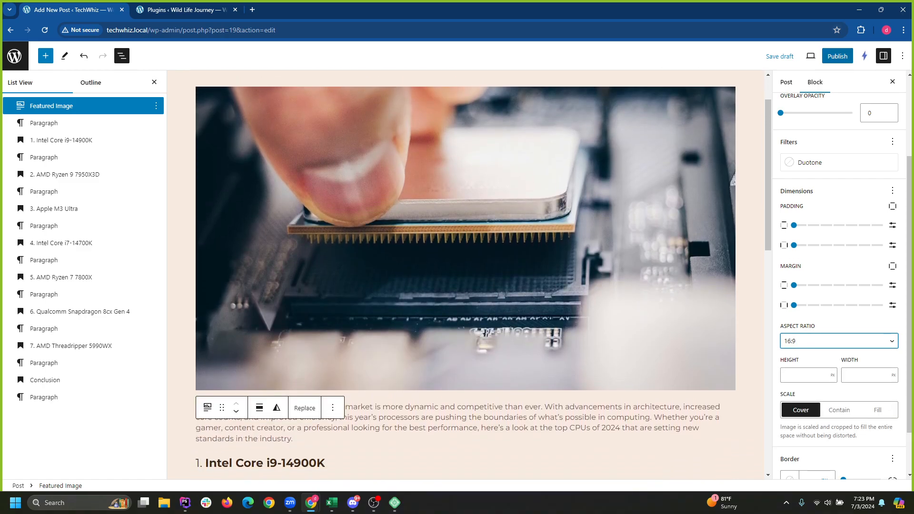
pyautogui.click(838, 56)
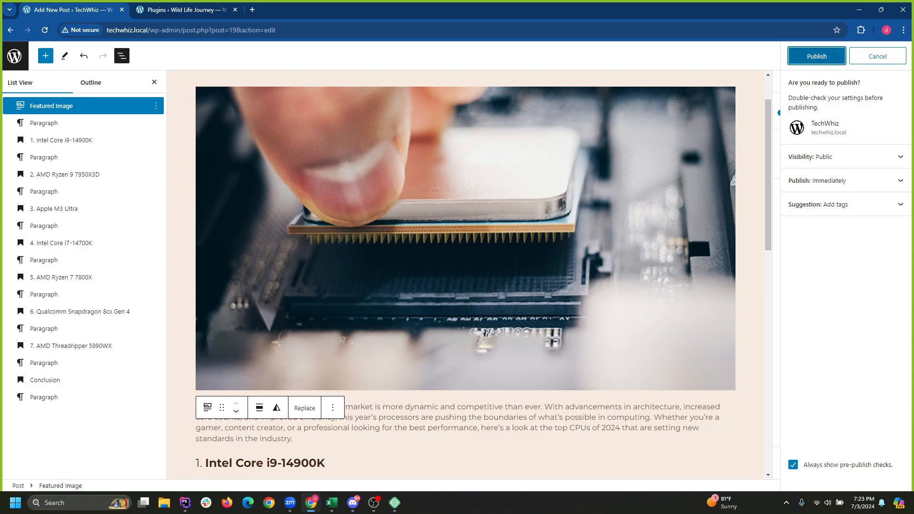
# Publish The Best CPUs of 2024 and return to the list of posts.
pyautogui.click(817, 56)
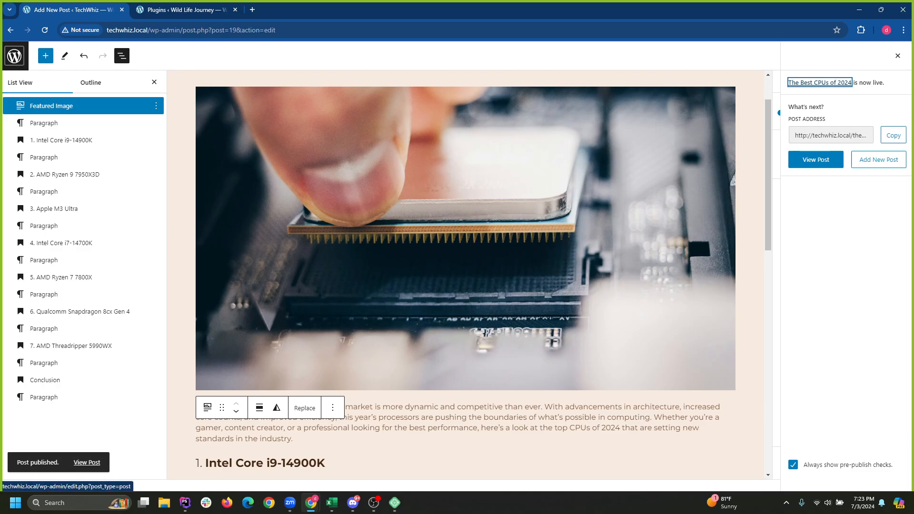
pyautogui.click(14, 56)
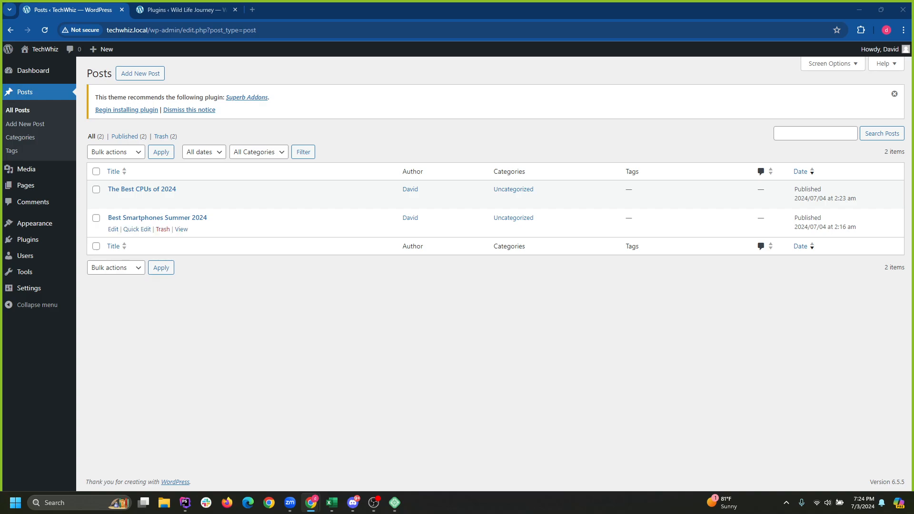
# Start an empty new post, then open a blank Chrome tab beside it.
pyautogui.click(246, 97)
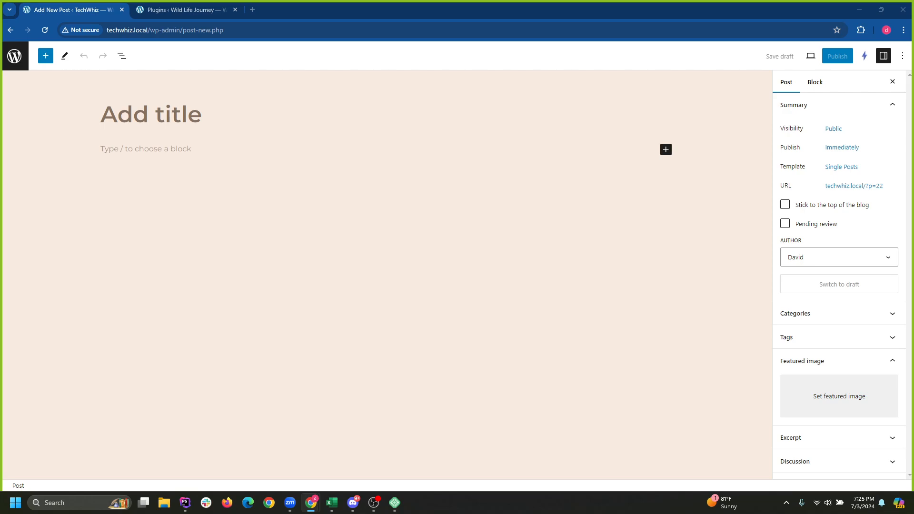
pyautogui.hotkey('ctrl', 't')
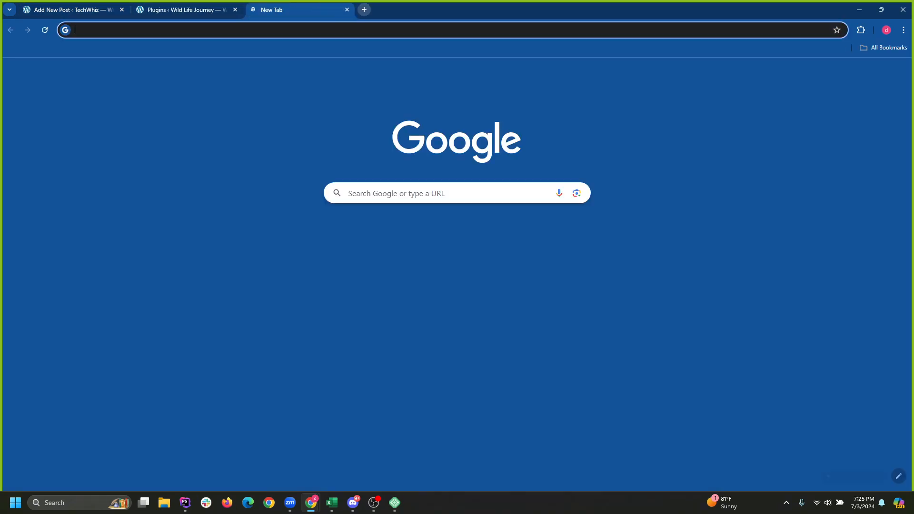
# Search for localwp, open localwp.com, and view then close the Download Local dialog.
pyautogui.write('localw')
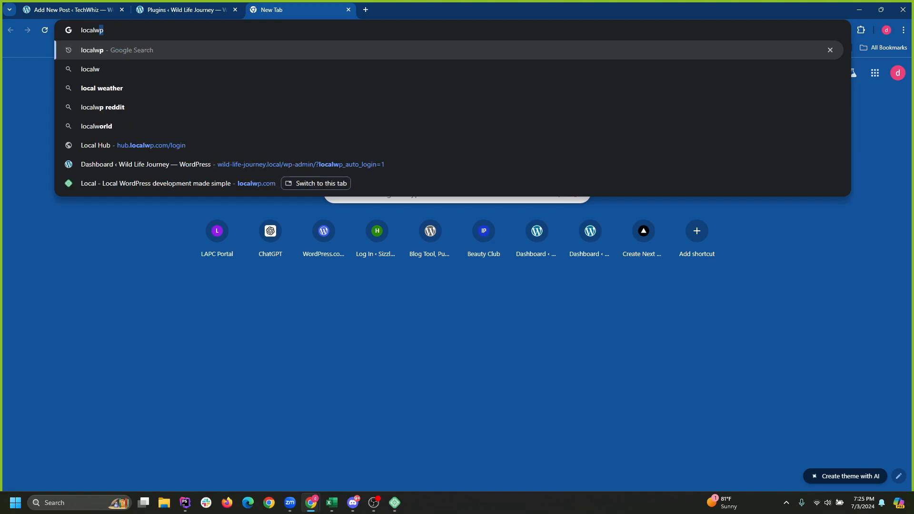
pyautogui.press('Return')
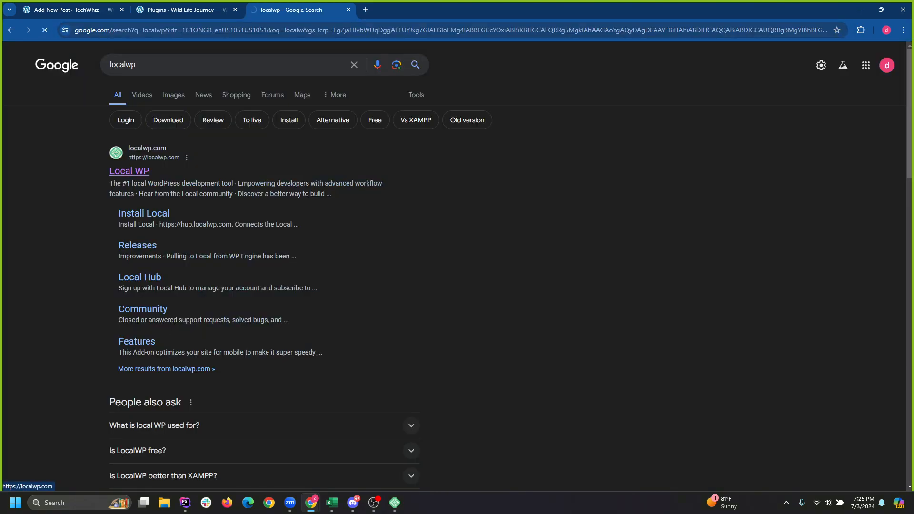
pyautogui.click(129, 171)
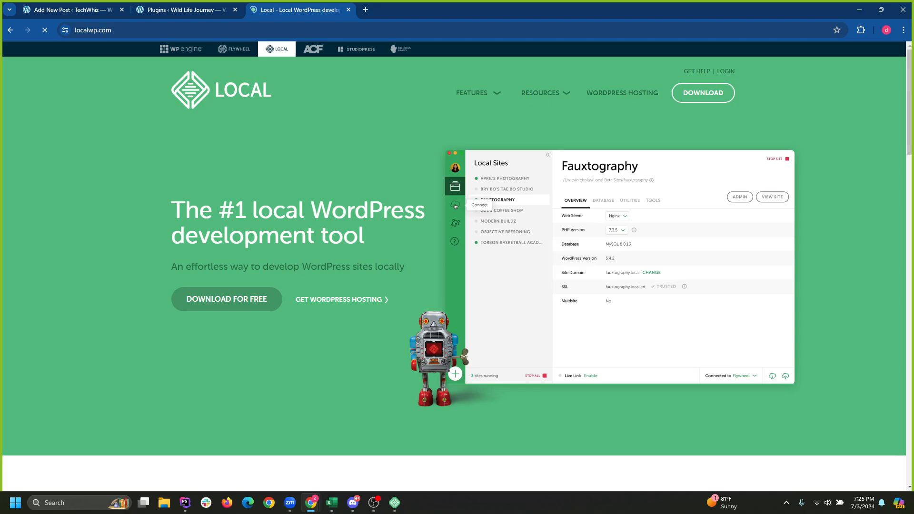
pyautogui.click(226, 299)
pyautogui.click(447, 213)
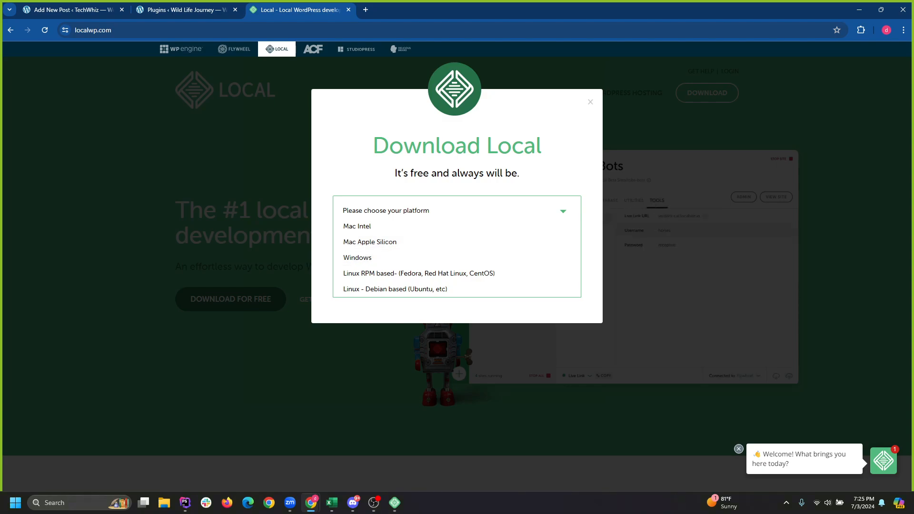
pyautogui.click(590, 102)
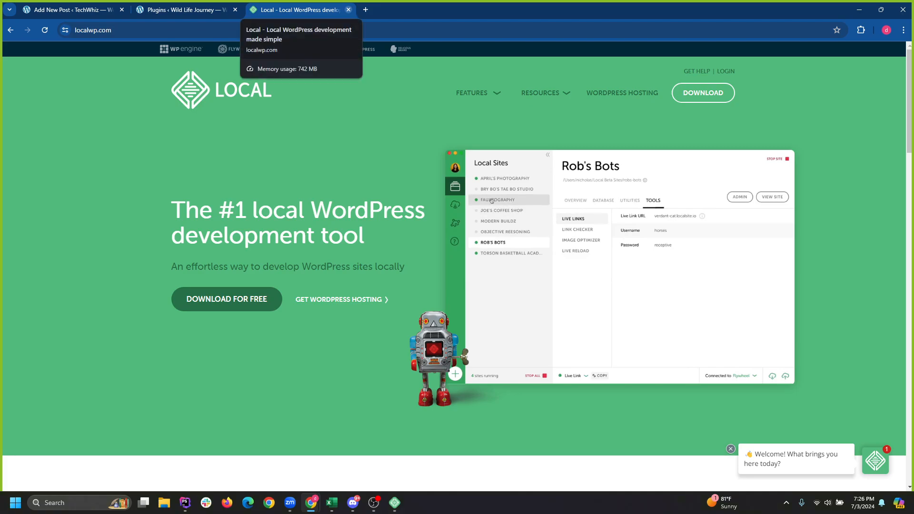
# Minimize Chrome, resize the Local window to look over Wild Life Journey, then minimize it.
pyautogui.click(857, 11)
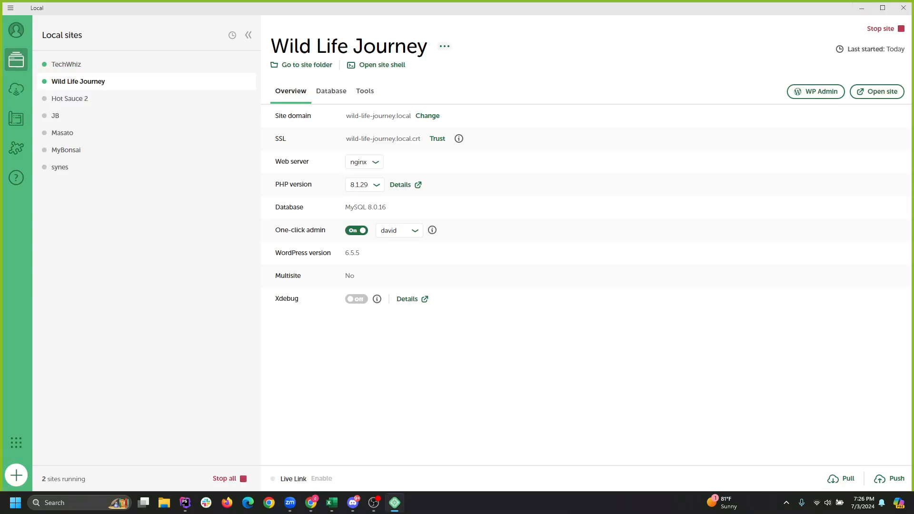
pyautogui.click(882, 8)
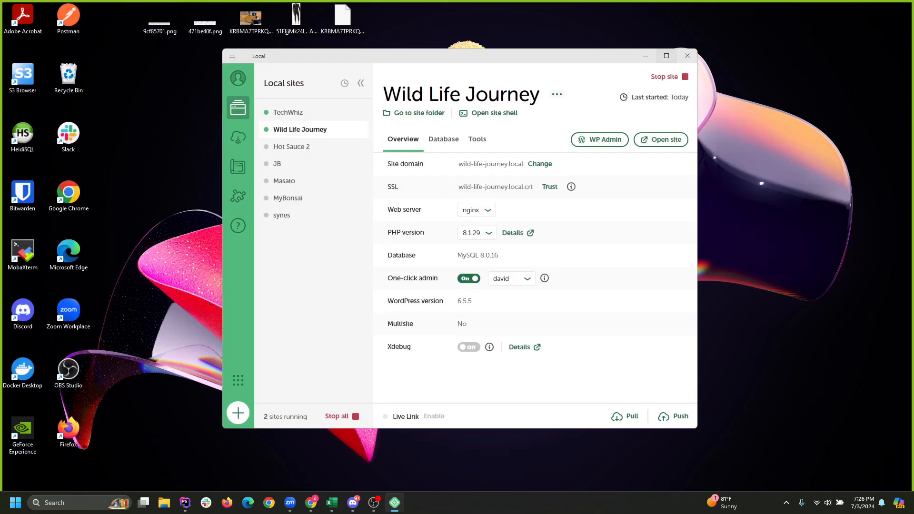
pyautogui.click(666, 56)
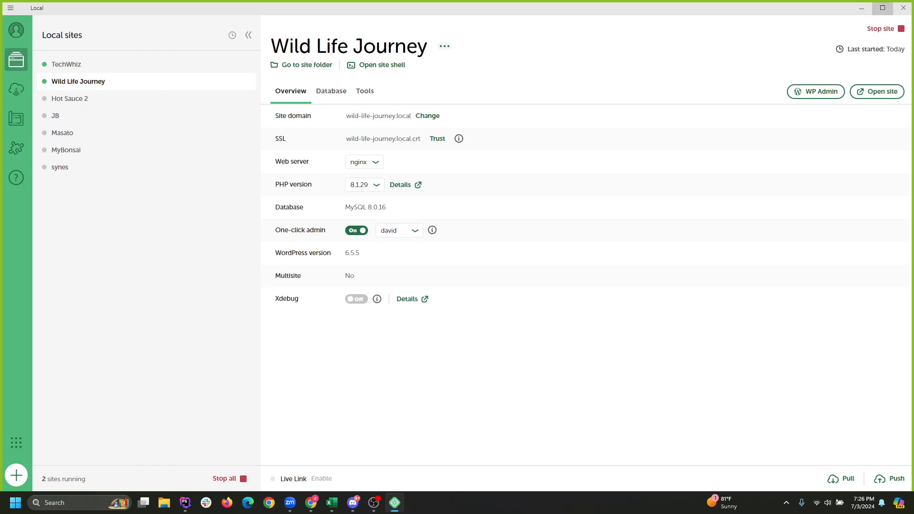
pyautogui.click(862, 8)
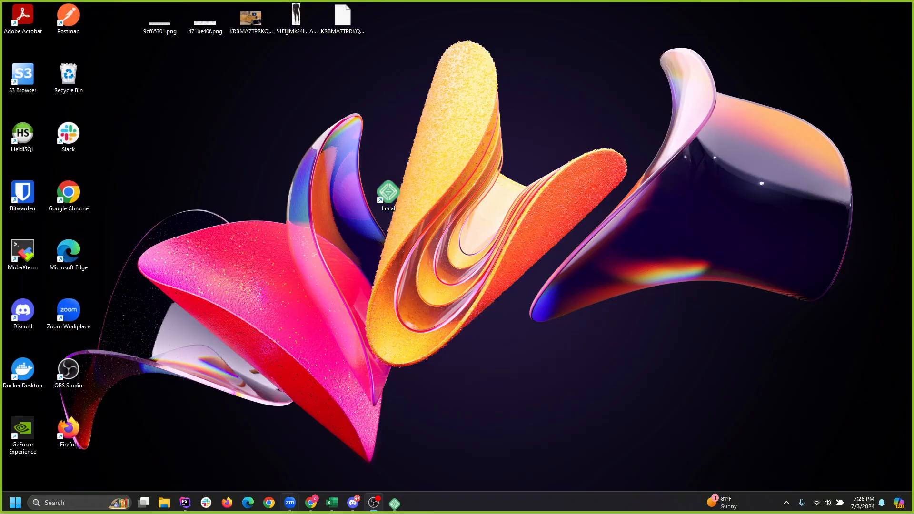
# Restore Chrome and close the localwp.com and Wild Life Journey Plugins tabs.
pyautogui.click(311, 503)
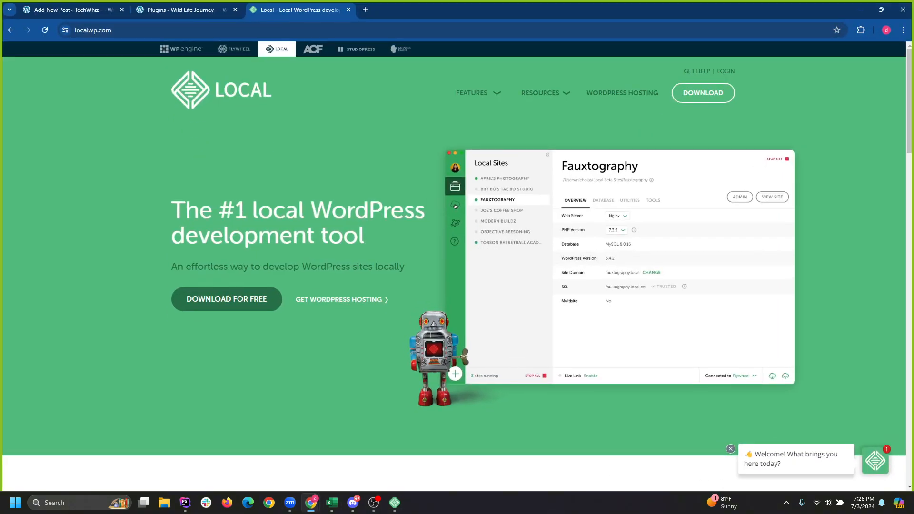
pyautogui.click(348, 10)
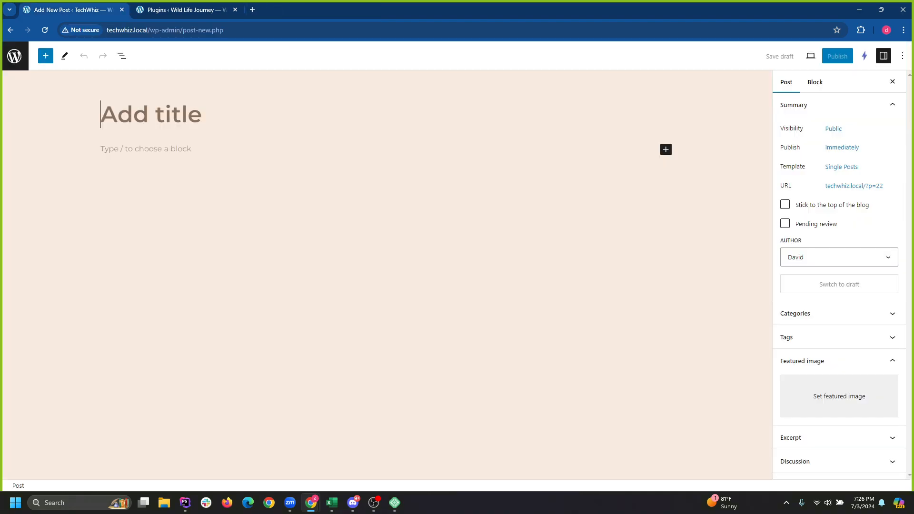
pyautogui.click(219, 9)
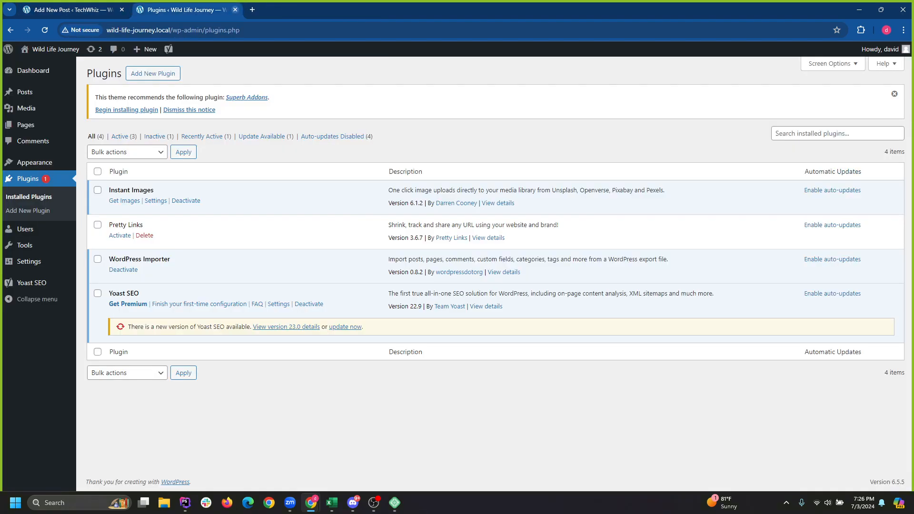
pyautogui.click(235, 9)
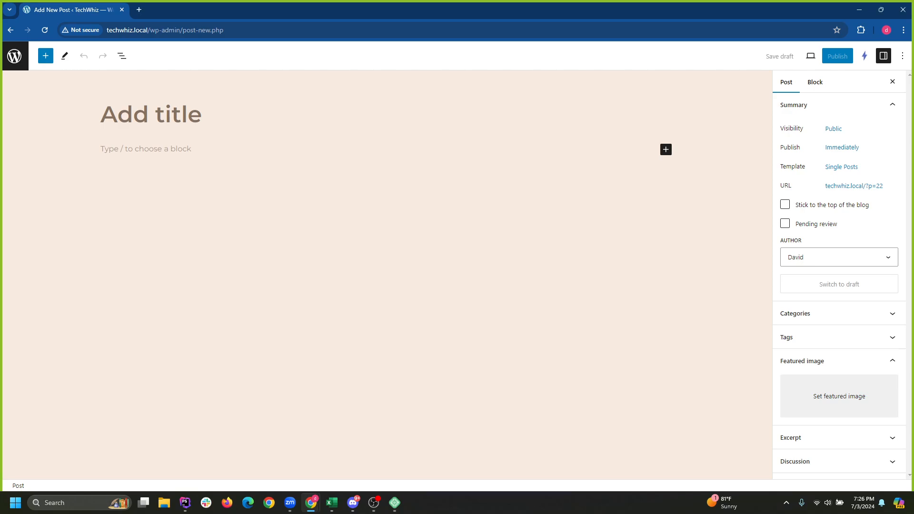
# Paste the GPU article titled 'The Best GPUs of 2024: Elevating Graphics Performance to New Heights' and review it.
pyautogui.hotkey('ctrl', 'v')
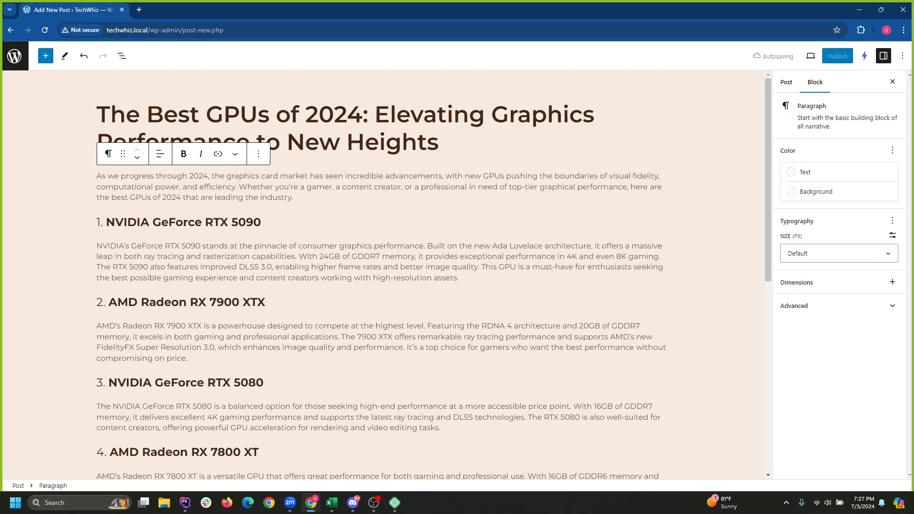
pyautogui.hotkey('ctrl', 'shift', 'Left')
pyautogui.hotkey('ctrl', 'shift', 'Left')
pyautogui.hotkey('ctrl', 'shift', 'Left')
pyautogui.hotkey('ctrl', 'shift', 'Left')
pyautogui.hotkey('ctrl', 'shift', 'Left')
pyautogui.hotkey('ctrl', 'shift', 'Left')
pyautogui.hotkey('ctrl', 'shift', 'Left')
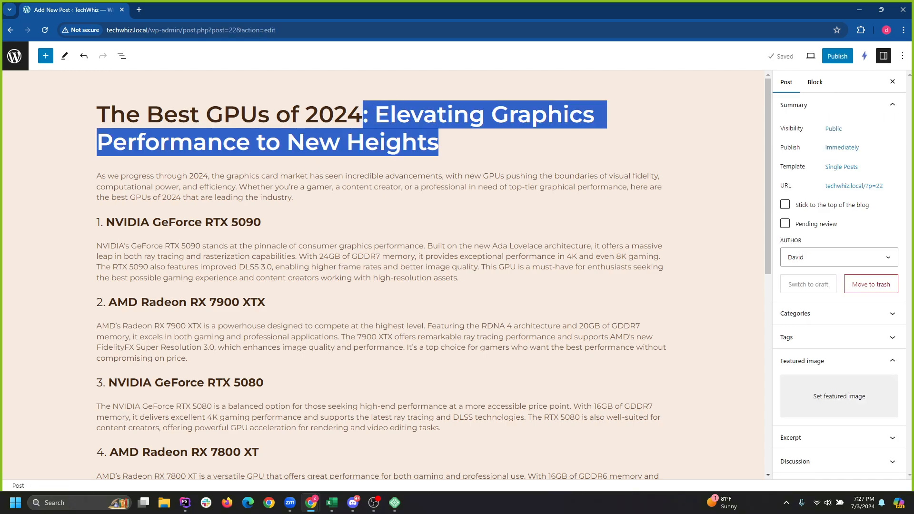
pyautogui.click(438, 142)
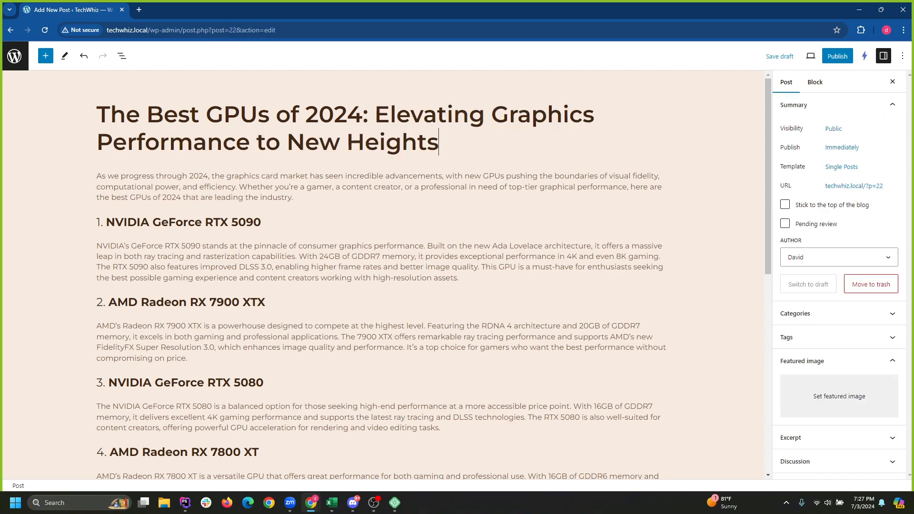
pyautogui.click(459, 278)
pyautogui.scroll(-3, 384, 275)
pyautogui.scroll(-5, 384, 275)
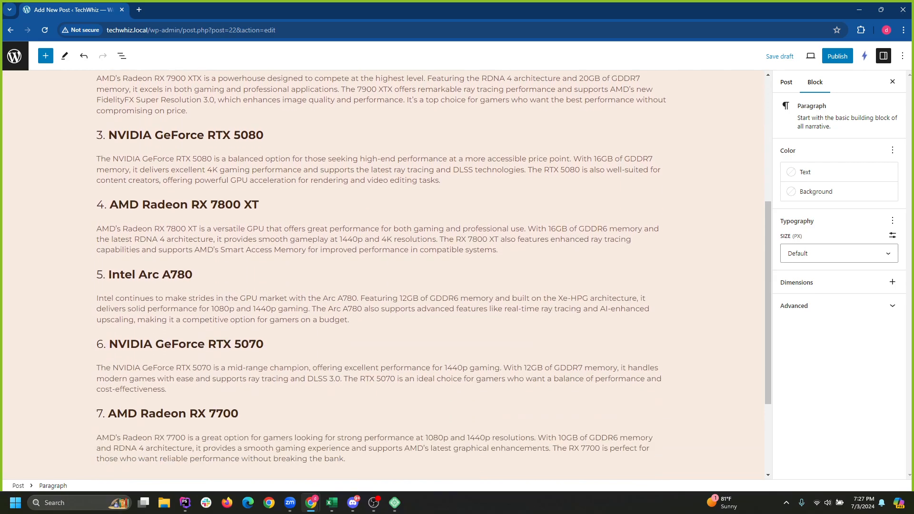
pyautogui.scroll(8, 384, 275)
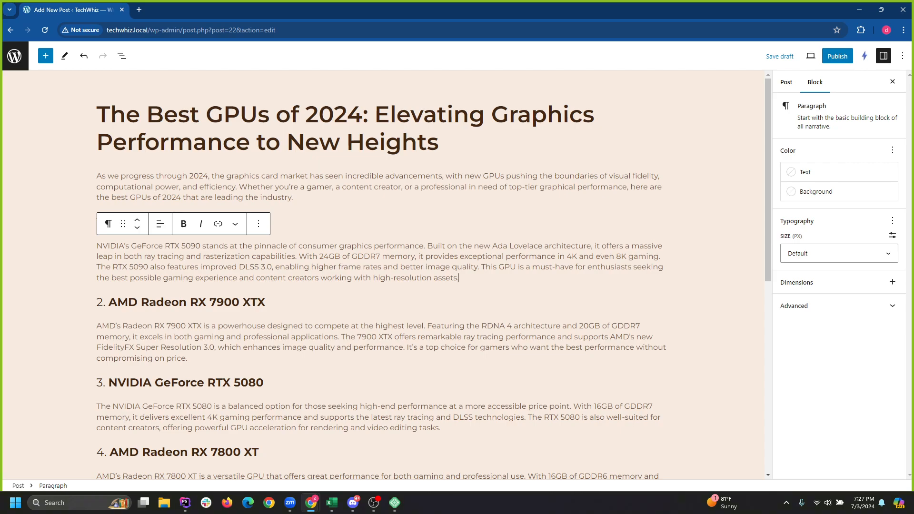
# Open the featured image picker and search Instant Images' stock photos for gpu.
pyautogui.click(786, 83)
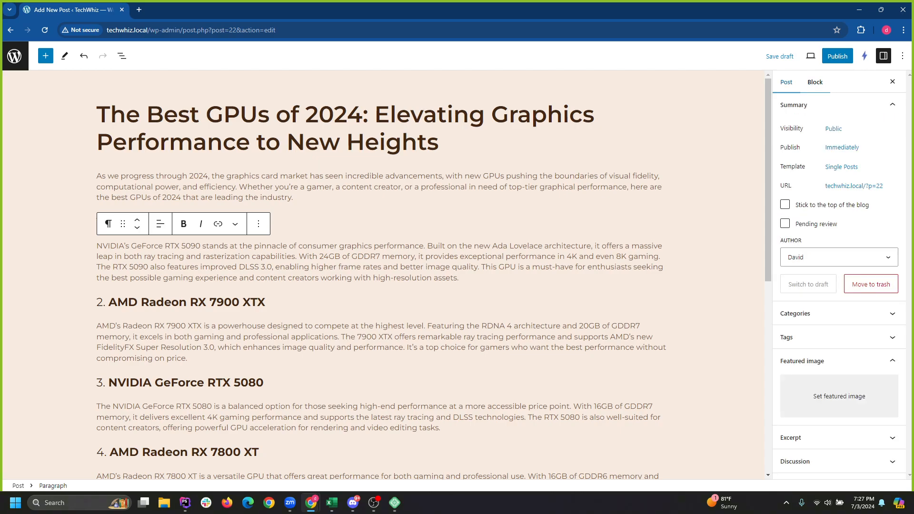
pyautogui.click(839, 396)
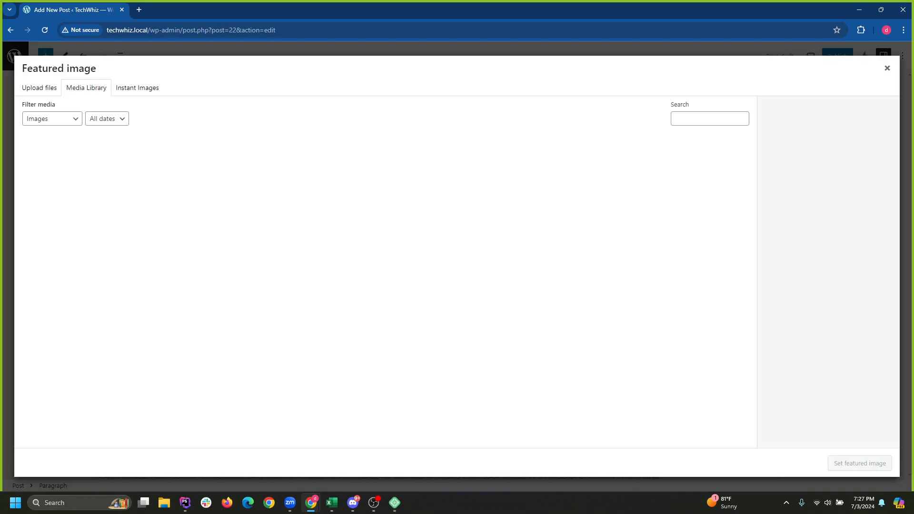
pyautogui.click(137, 87)
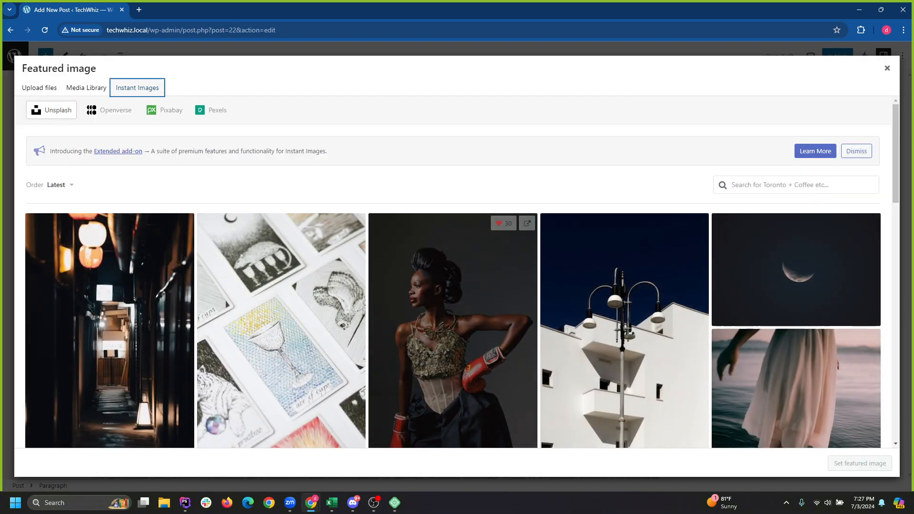
pyautogui.write('gpu')
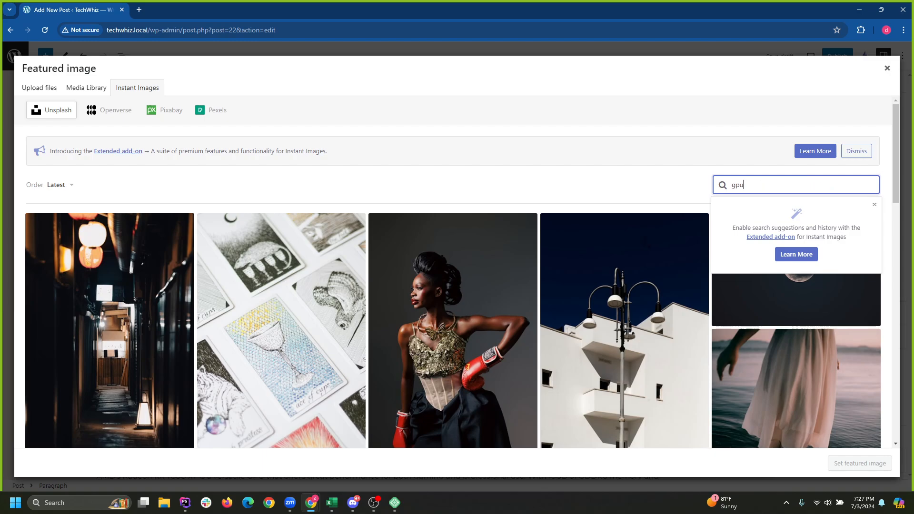
pyautogui.press('Return')
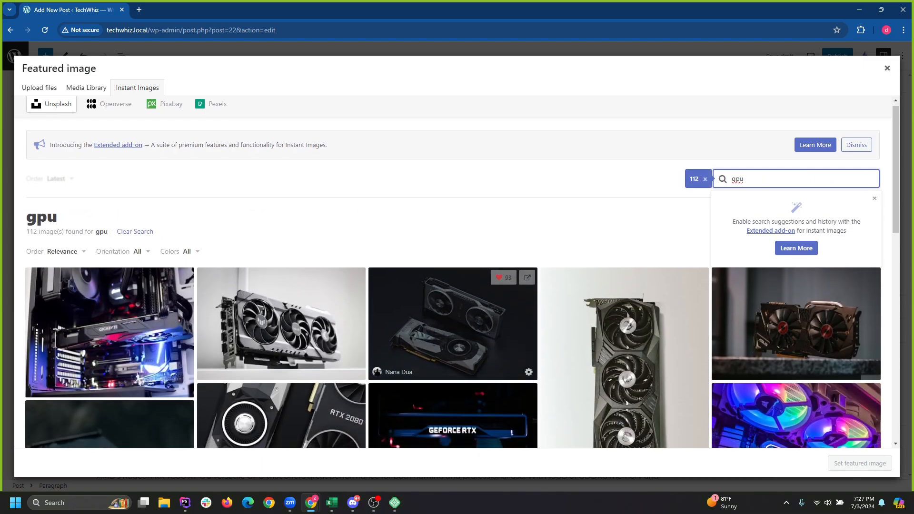
pyautogui.scroll(-2, 453, 272)
pyautogui.scroll(-1, 447, 286)
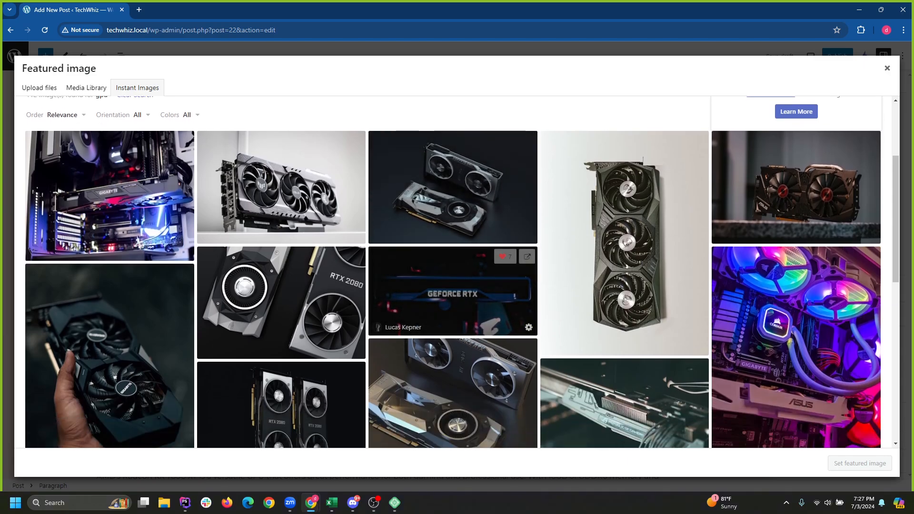
pyautogui.scroll(-1, 448, 288)
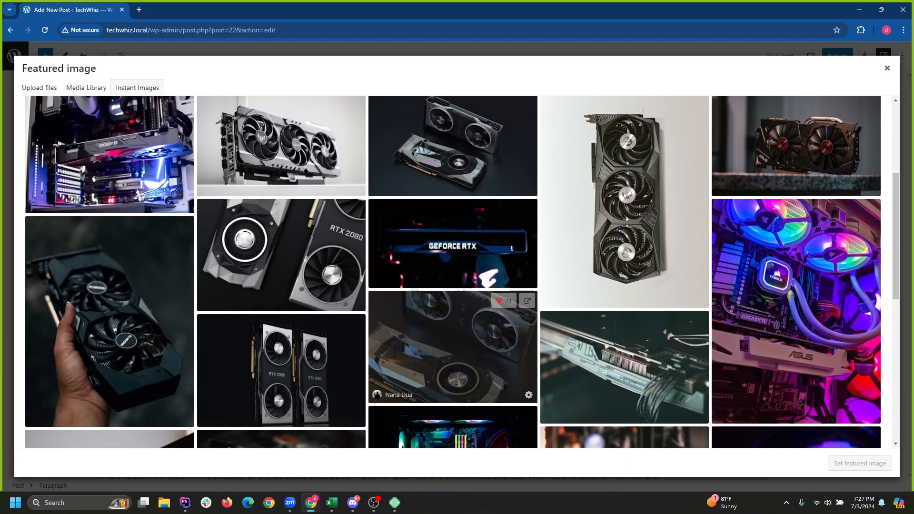
pyautogui.scroll(4, 328, 267)
# Filter results to Landscape and set the triple-fan graphics card photo as featured image.
pyautogui.click(137, 258)
pyautogui.click(125, 296)
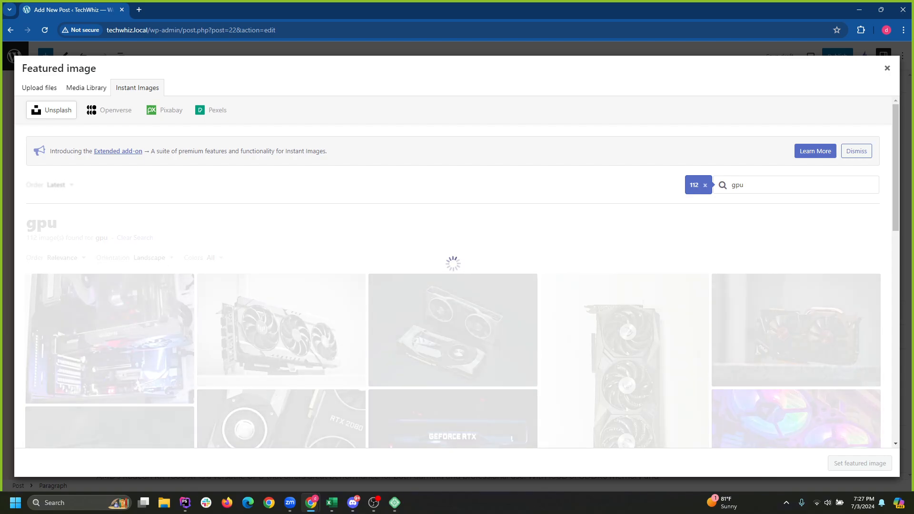
pyautogui.scroll(-2, 281, 234)
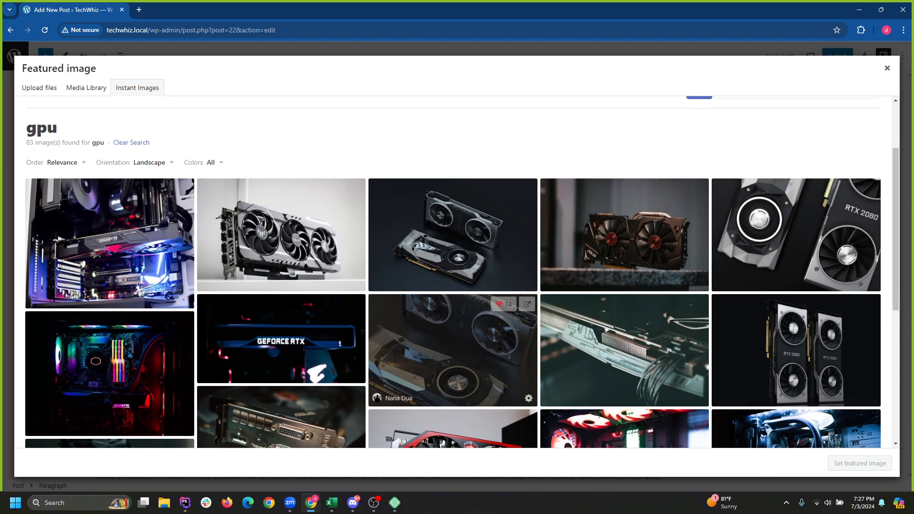
pyautogui.scroll(-1, 281, 338)
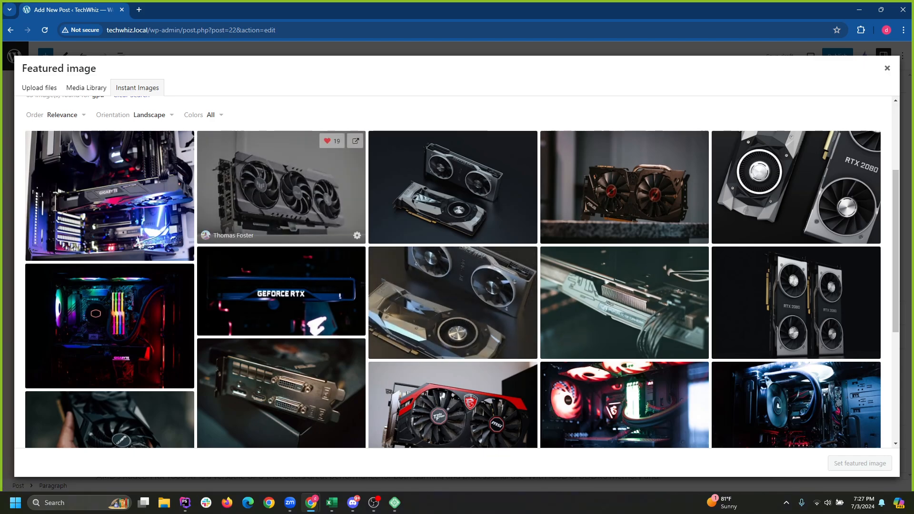
pyautogui.click(322, 209)
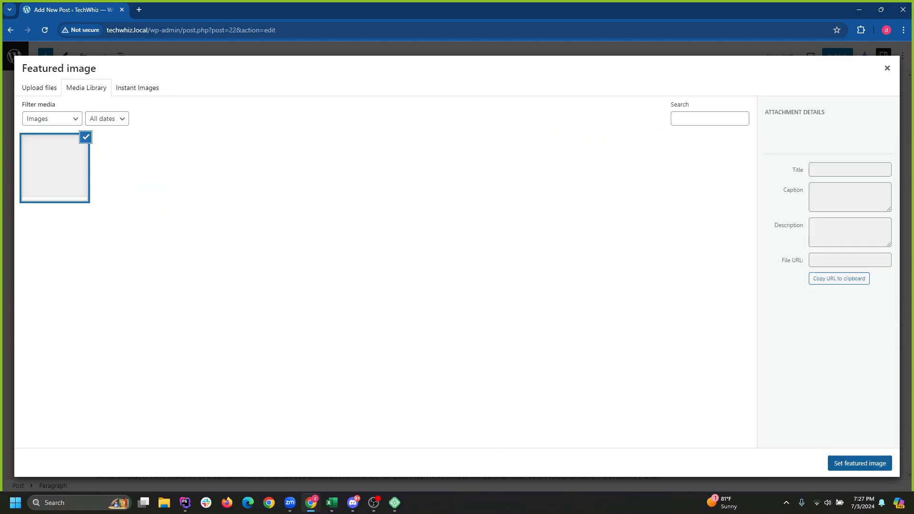
pyautogui.click(860, 464)
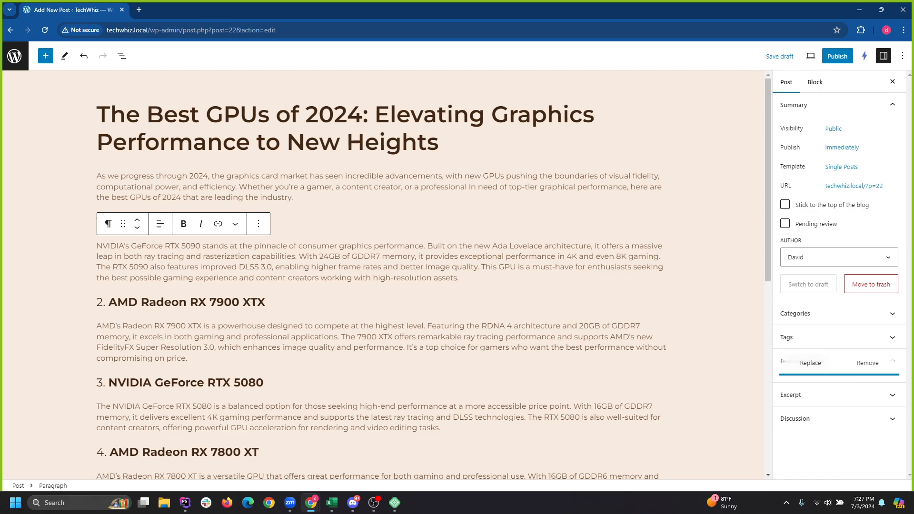
# Insert a Featured Image block directly below the GPU post's title.
pyautogui.click(46, 55)
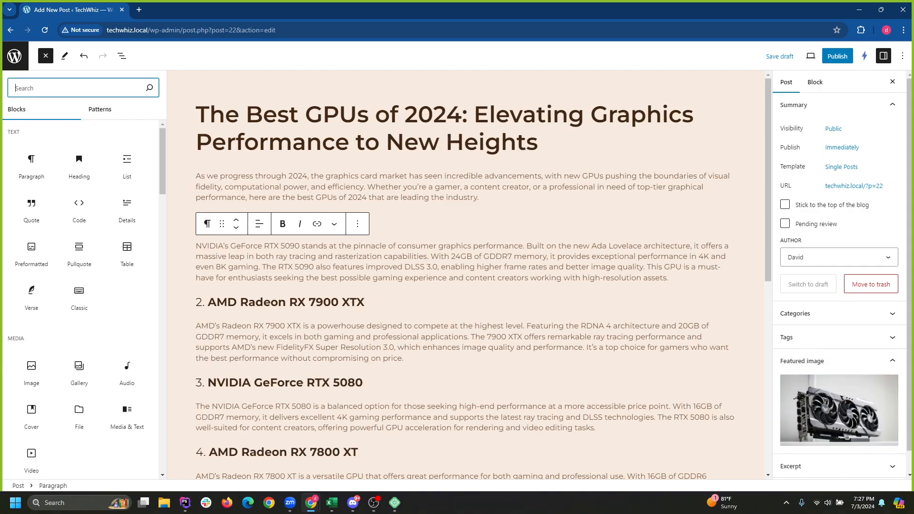
pyautogui.write('fig')
pyautogui.hotkey('ctrl', 'a')
pyautogui.write('f')
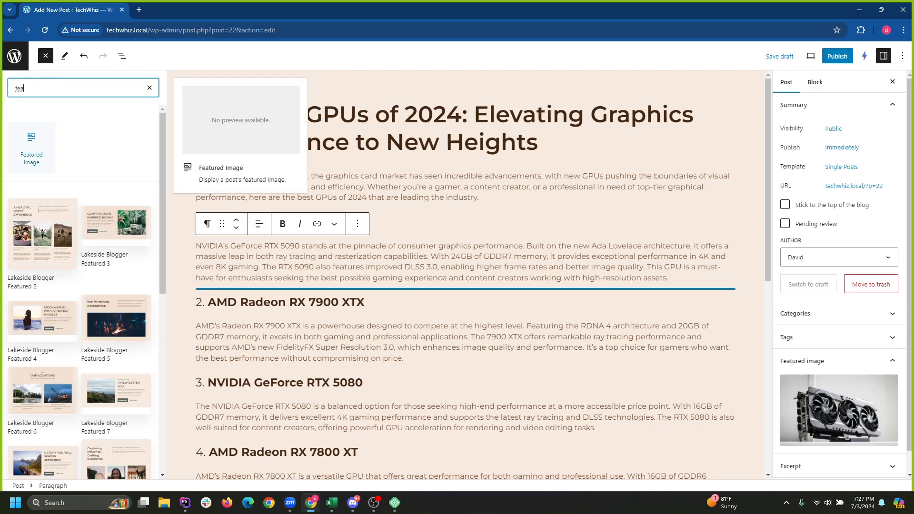
pyautogui.moveTo(31, 148); pyautogui.dragTo(345, 116)
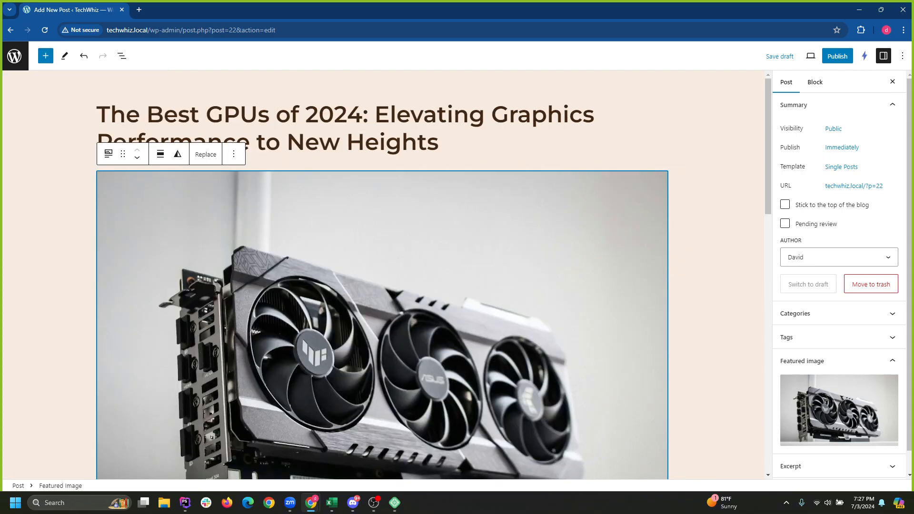
# Set the featured image block's aspect ratio to 16:9 in its style settings.
pyautogui.scroll(-3, 382, 276)
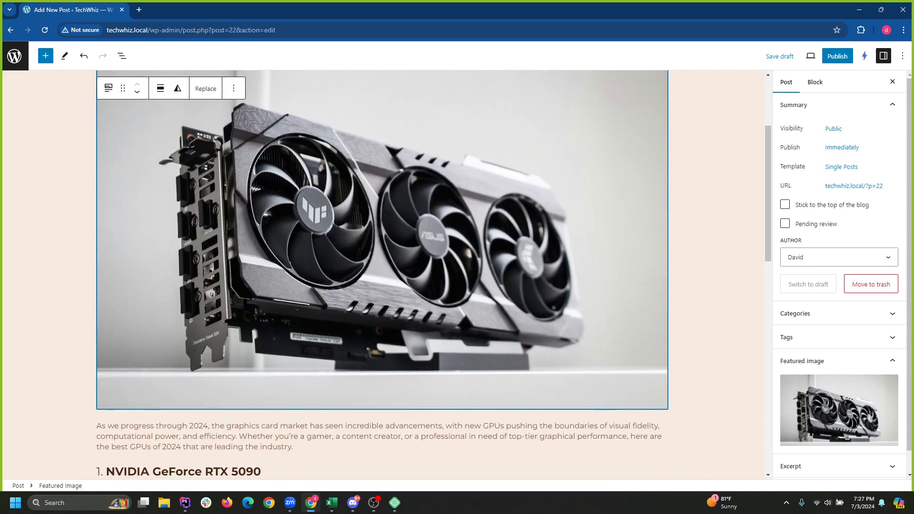
pyautogui.scroll(2, 381, 276)
pyautogui.scroll(-2, 382, 275)
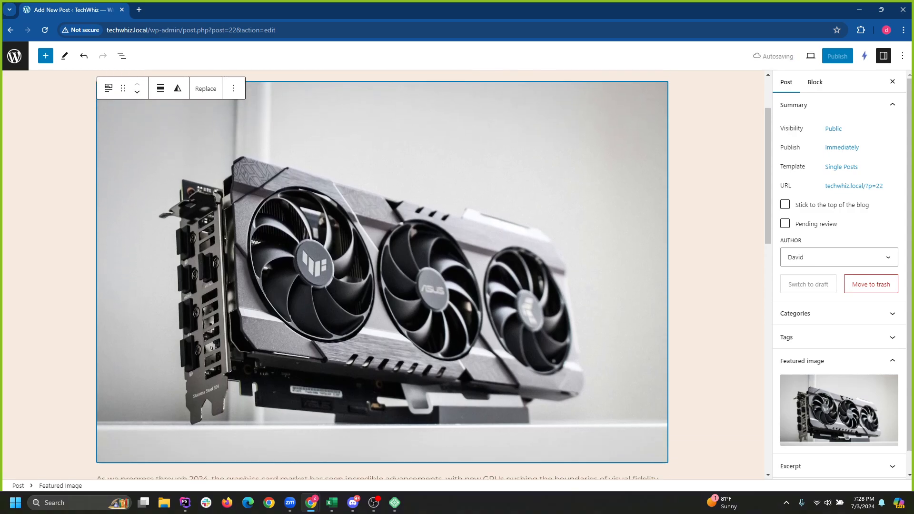
pyautogui.moveTo(839, 410)
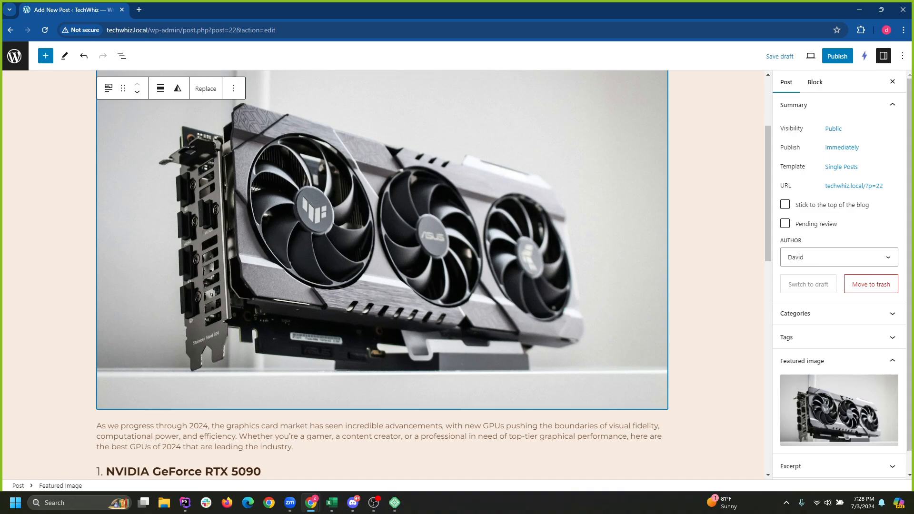
pyautogui.click(815, 81)
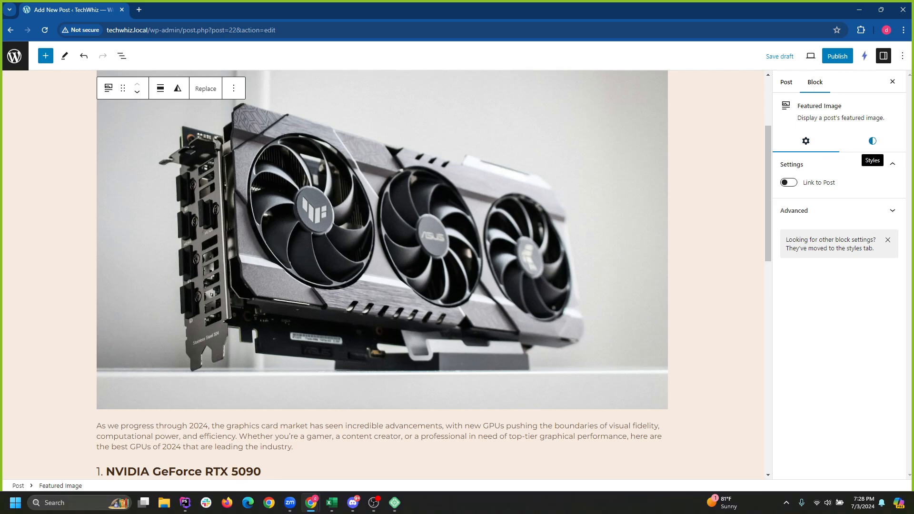
pyautogui.click(872, 141)
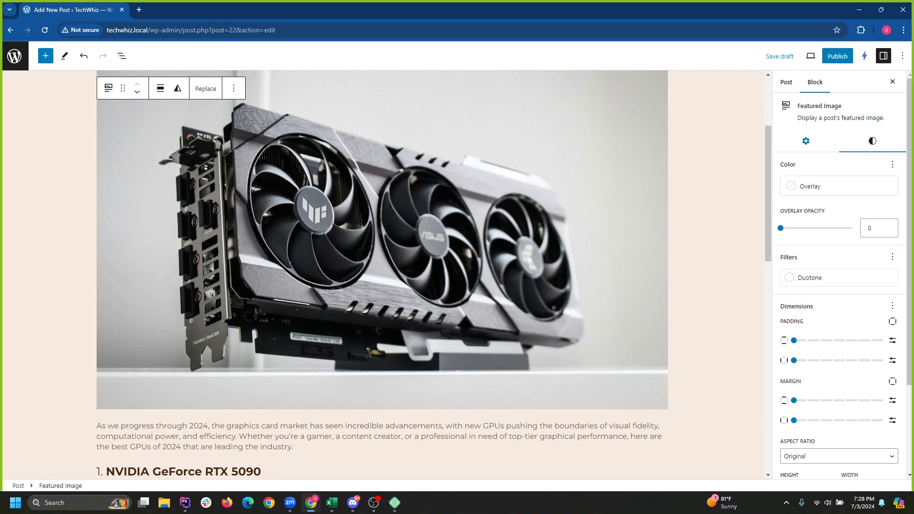
pyautogui.scroll(-2, 839, 286)
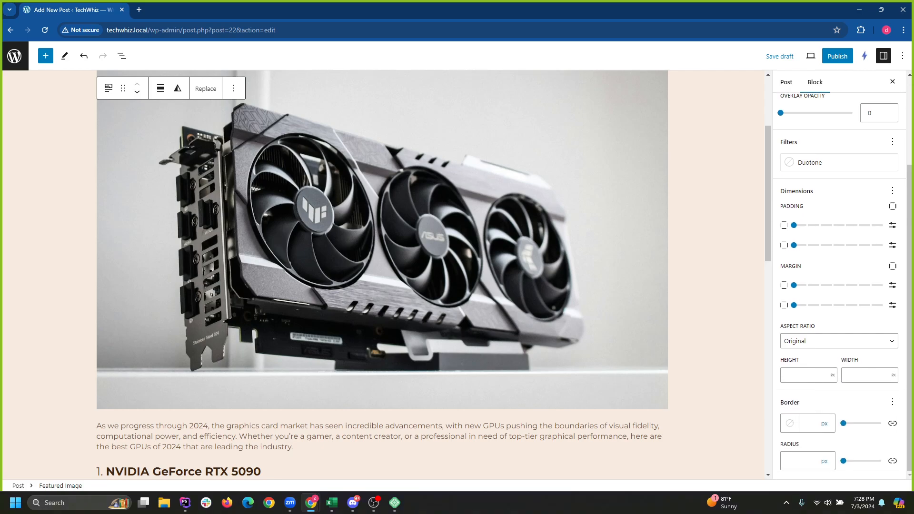
pyautogui.click(838, 341)
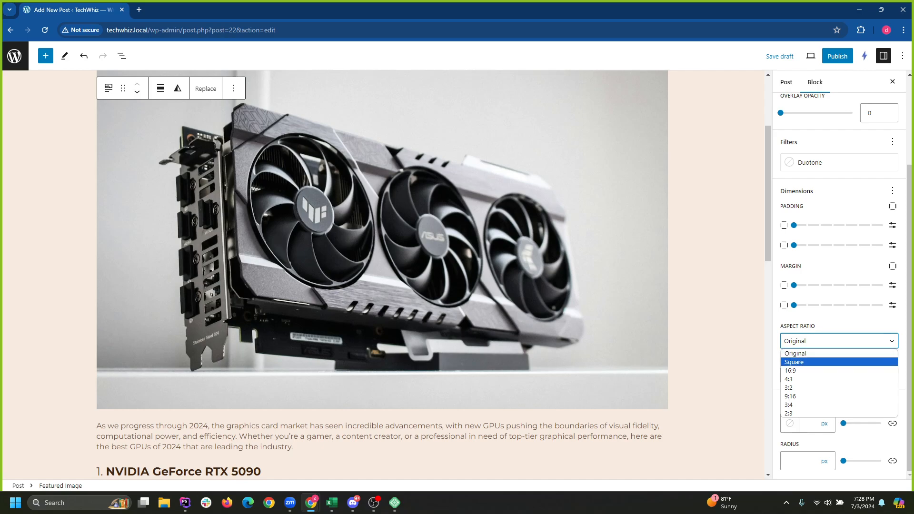
pyautogui.click(839, 371)
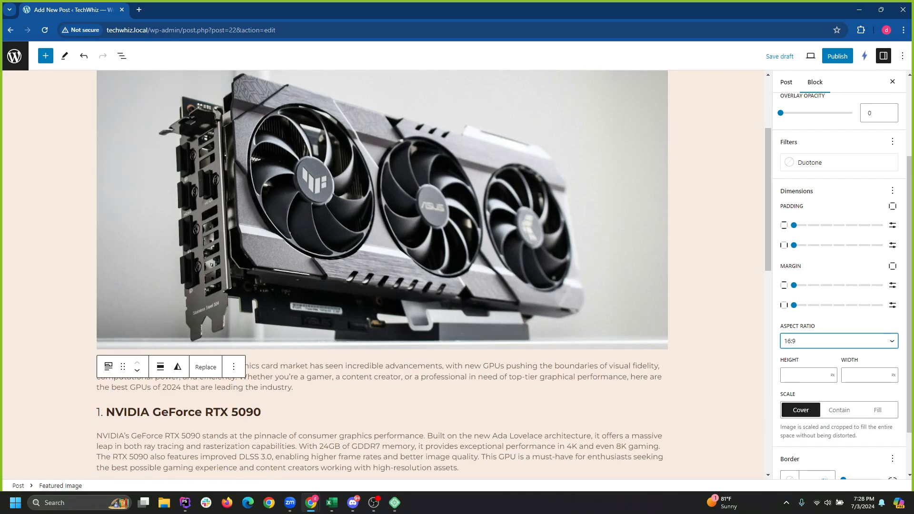
# Publish the 'Best GPUs of 2024' post and return to the posts list.
pyautogui.scroll(4, 382, 274)
pyautogui.scroll(-4, 382, 274)
pyautogui.scroll(3, 382, 275)
pyautogui.click(837, 56)
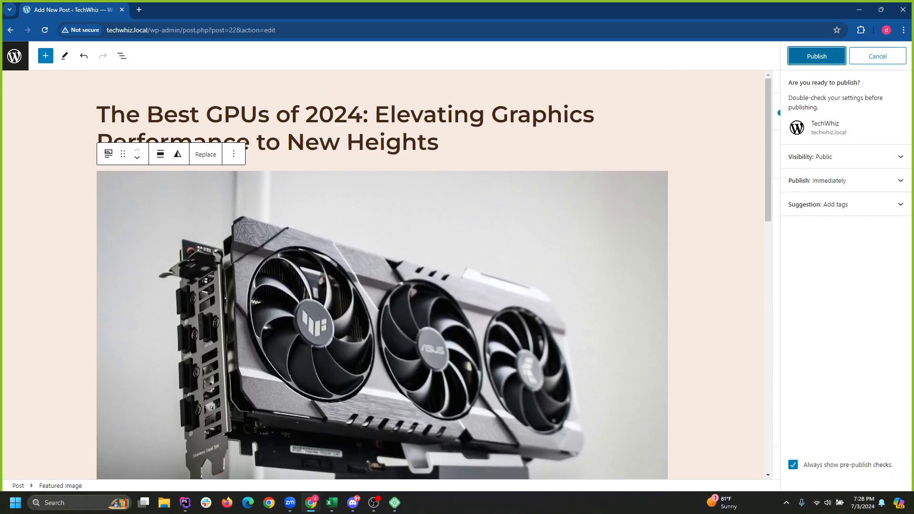
pyautogui.click(815, 56)
pyautogui.scroll(-15, 382, 275)
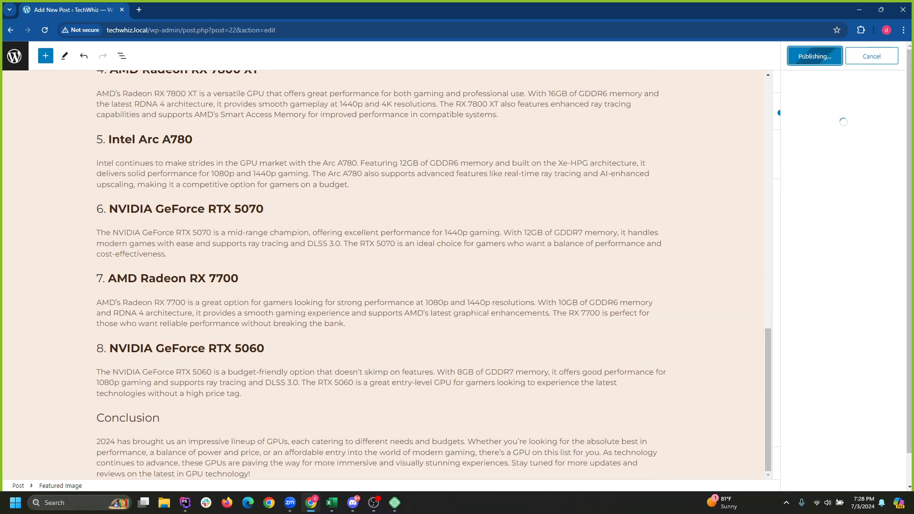
pyautogui.scroll(15, 382, 274)
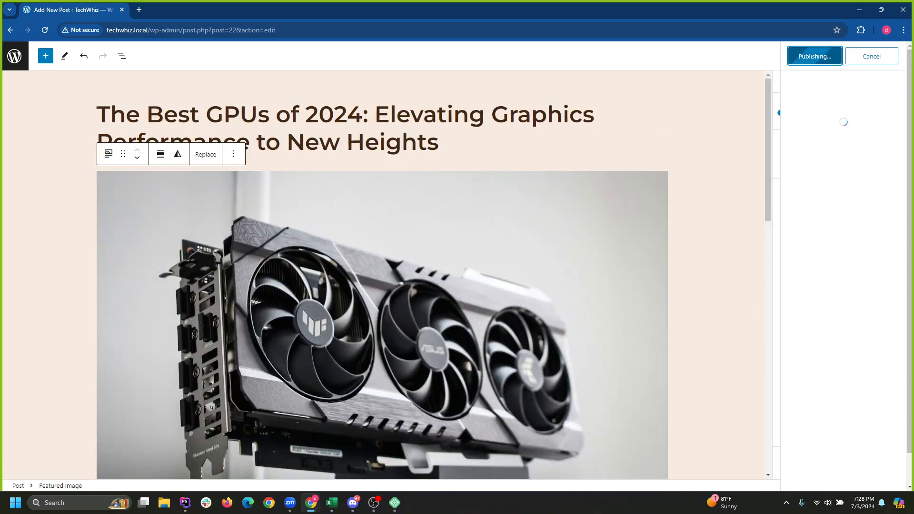
pyautogui.click(15, 56)
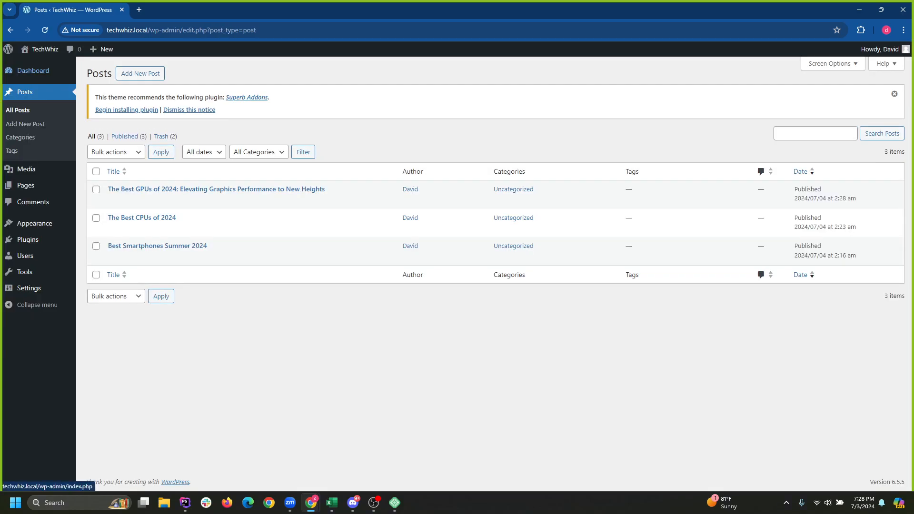
# Visit the live TechWhiz site and scroll to find the GPU post under Recent Posts.
pyautogui.moveTo(40, 50)
pyautogui.click(33, 66)
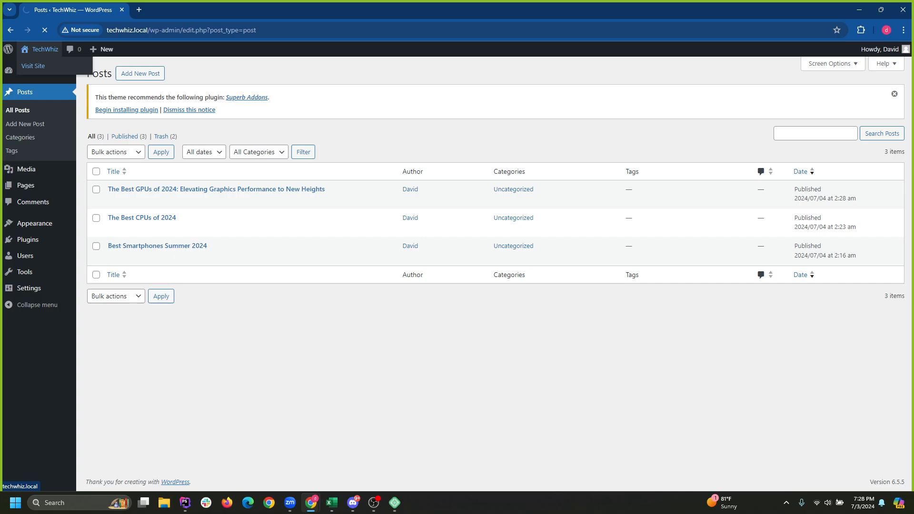
pyautogui.scroll(-20, 457, 274)
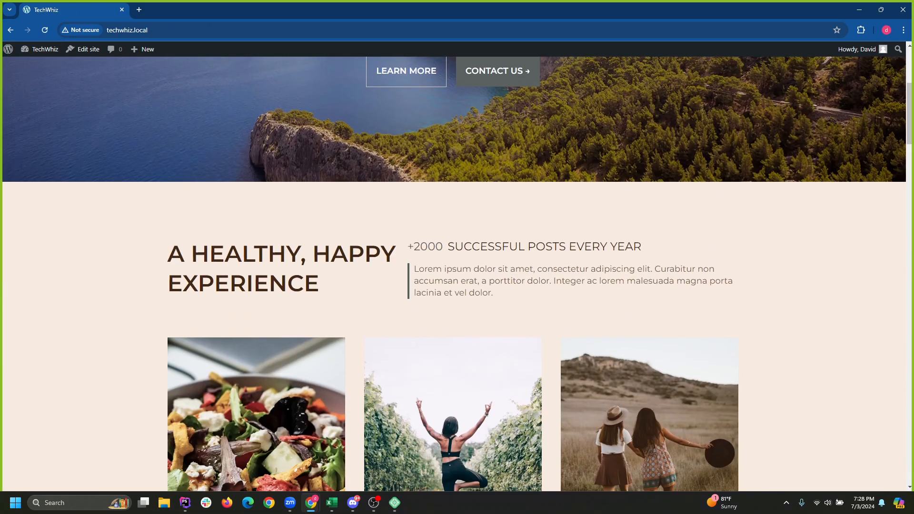
pyautogui.scroll(-17, 458, 274)
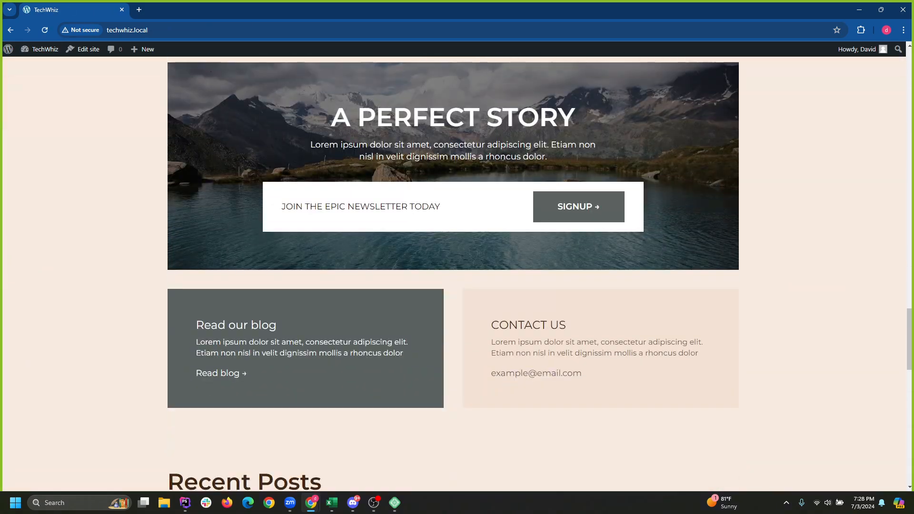
pyautogui.scroll(6, 457, 274)
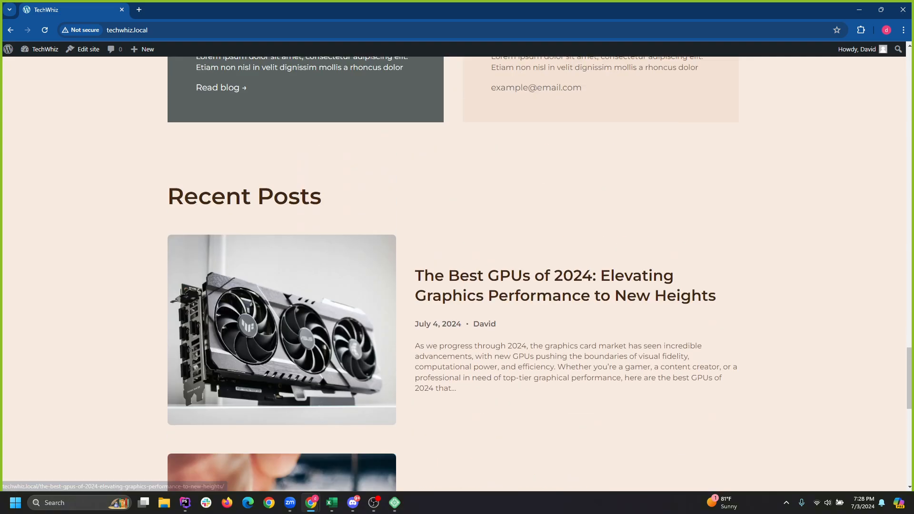
pyautogui.scroll(-3, 457, 274)
pyautogui.scroll(-8, 457, 274)
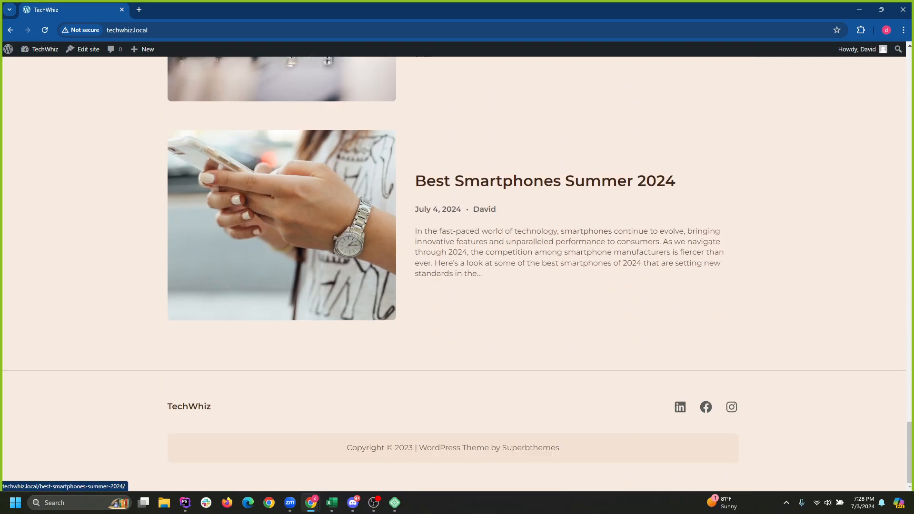
pyautogui.scroll(20, 457, 274)
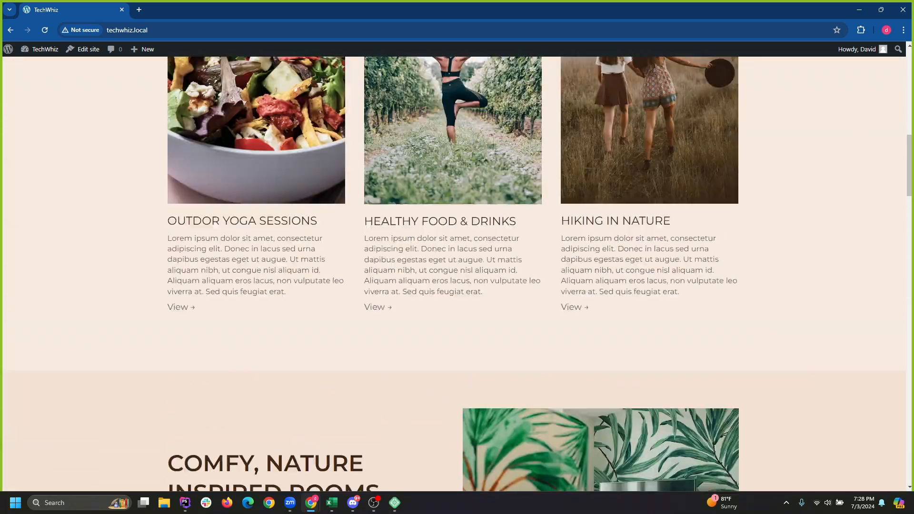
pyautogui.scroll(10, 457, 273)
pyautogui.scroll(-10, 457, 273)
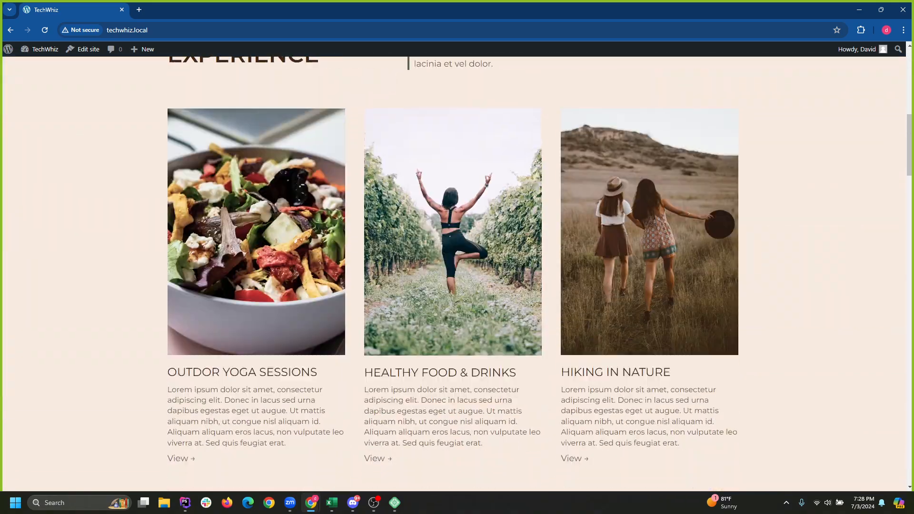
pyautogui.scroll(3, 457, 273)
pyautogui.scroll(-10, 457, 274)
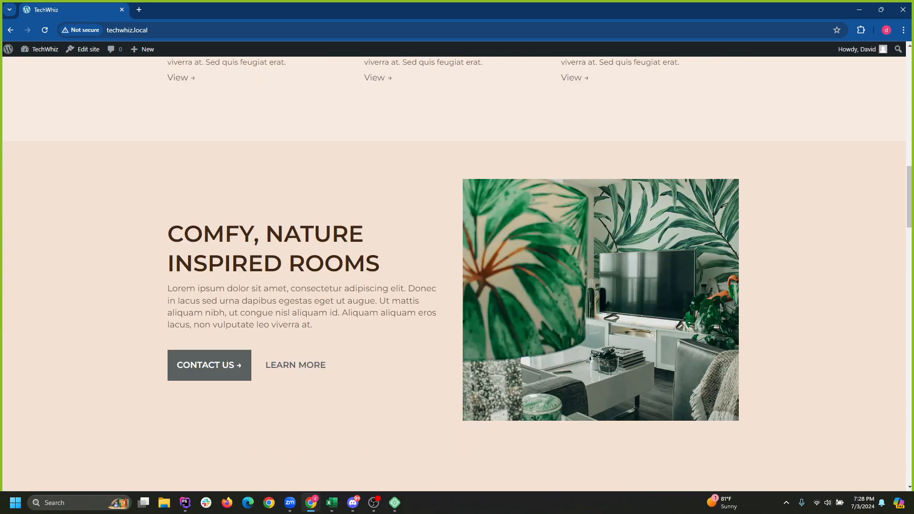
# Return to the admin, go to Pages, and open the Home page for editing.
pyautogui.moveTo(8, 49)
pyautogui.click(28, 66)
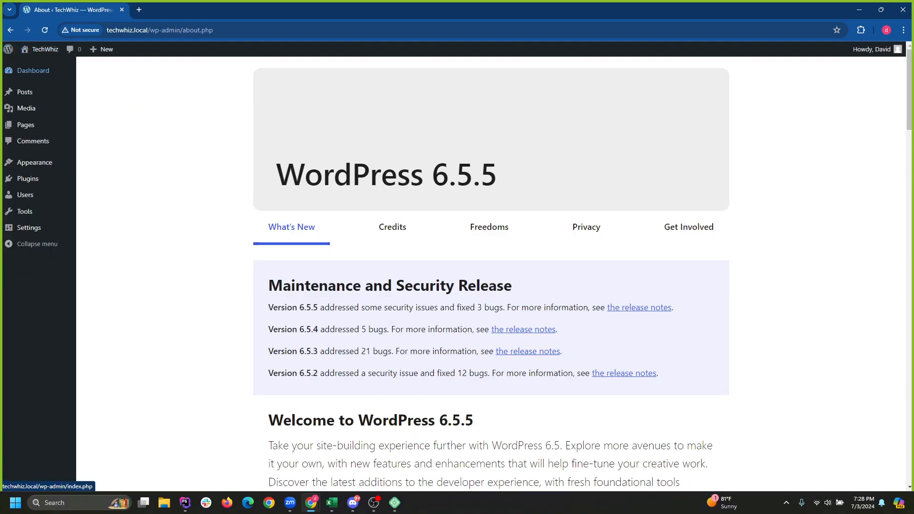
pyautogui.click(25, 125)
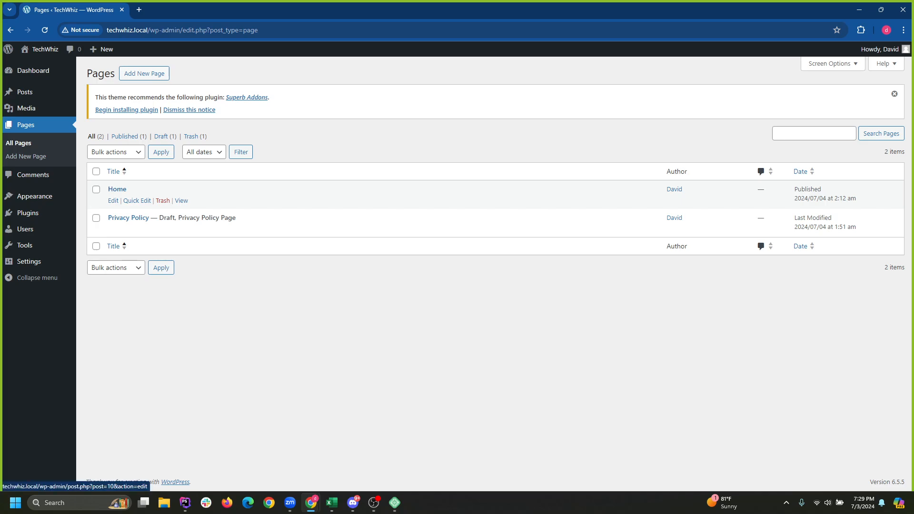
pyautogui.click(118, 189)
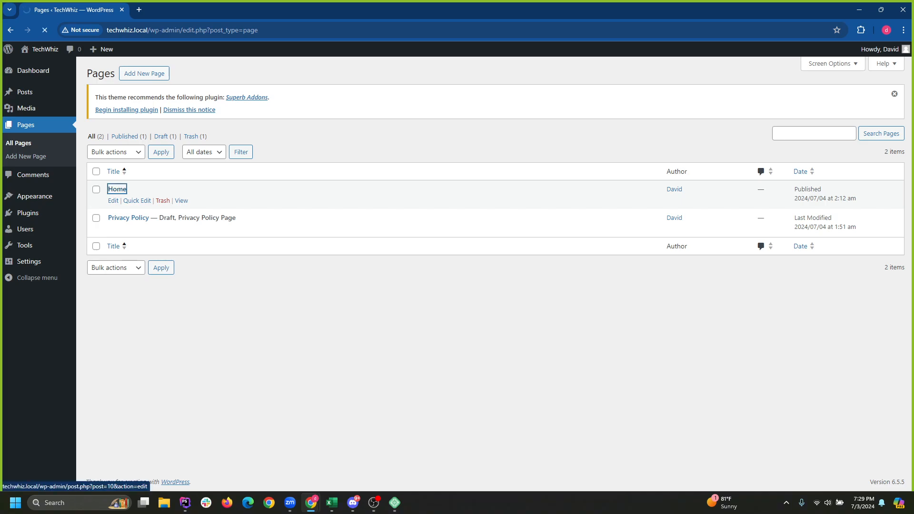
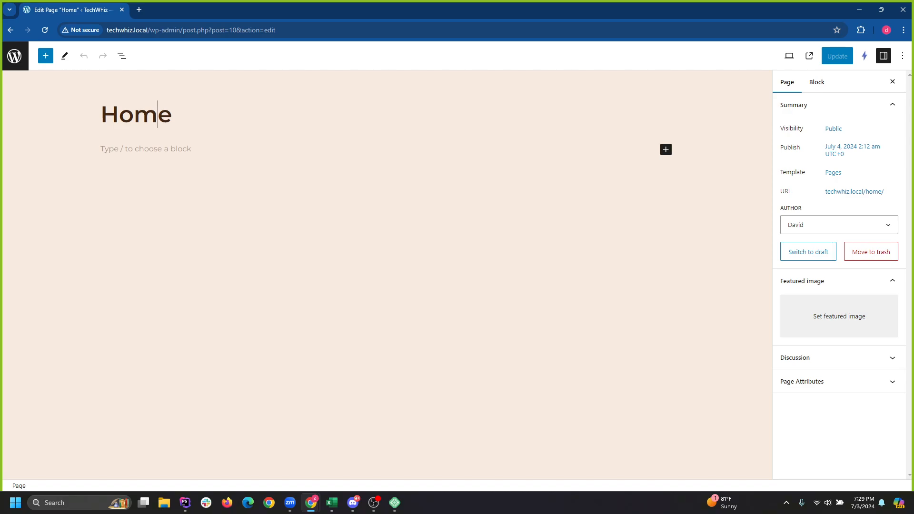
# Type TEST below the Home title and turn that paragraph into a heading.
pyautogui.click(145, 149)
pyautogui.write('TEST')
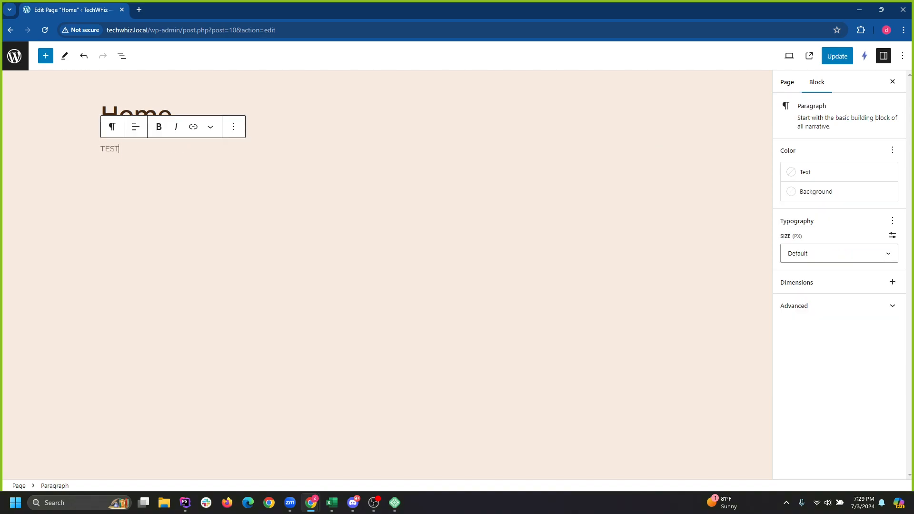
pyautogui.doubleClick(110, 149)
pyautogui.click(113, 126)
pyautogui.press('Return')
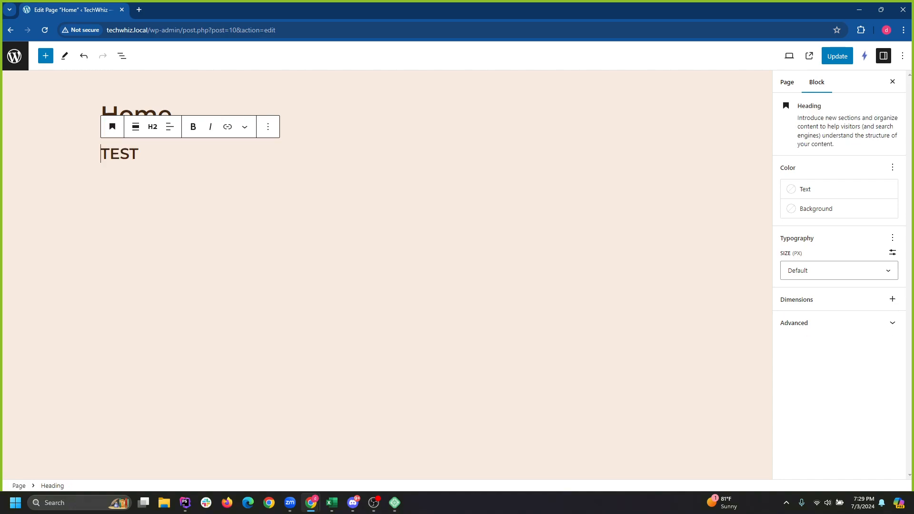
# Insert an Image block below the TEST heading and choose its picture from the Media Library.
pyautogui.press('End')
pyautogui.press('Return')
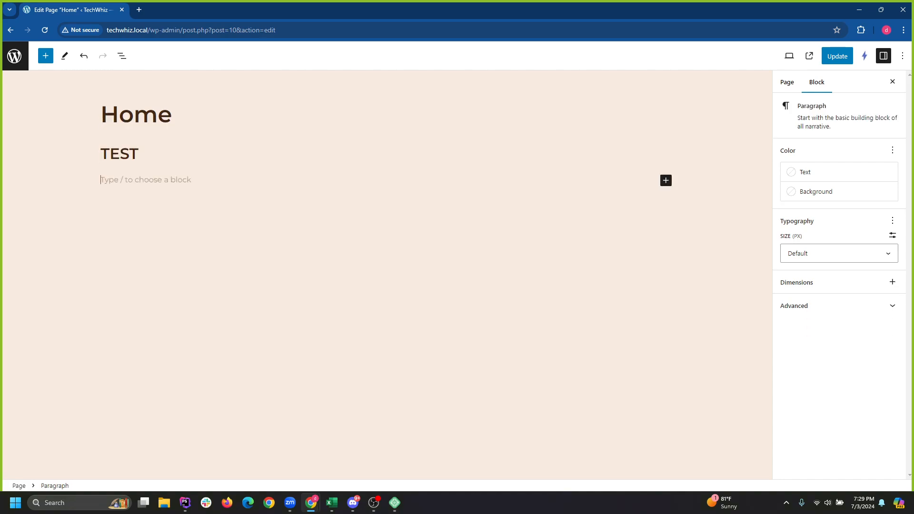
pyautogui.click(45, 55)
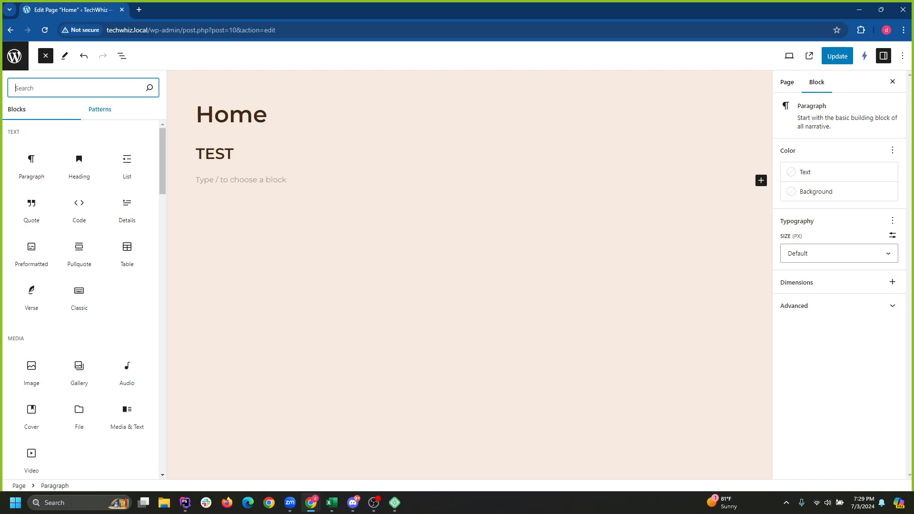
pyautogui.write('im')
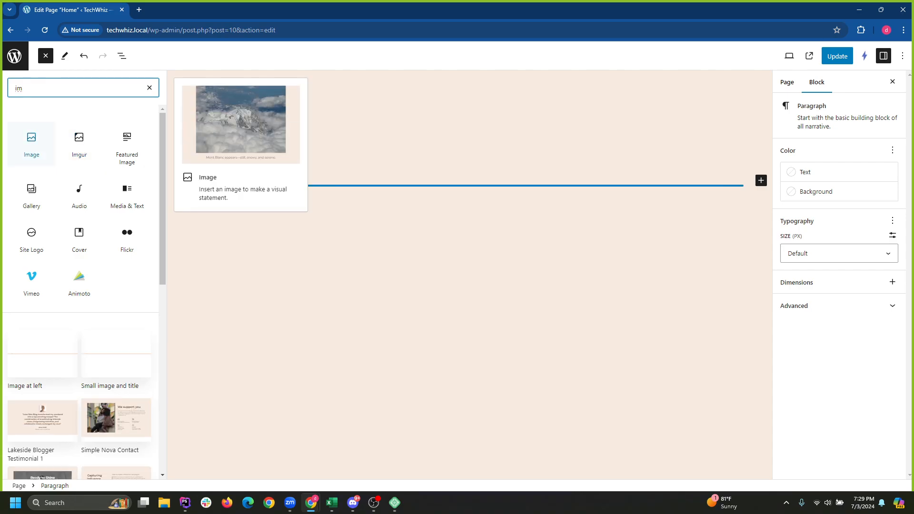
pyautogui.click(32, 144)
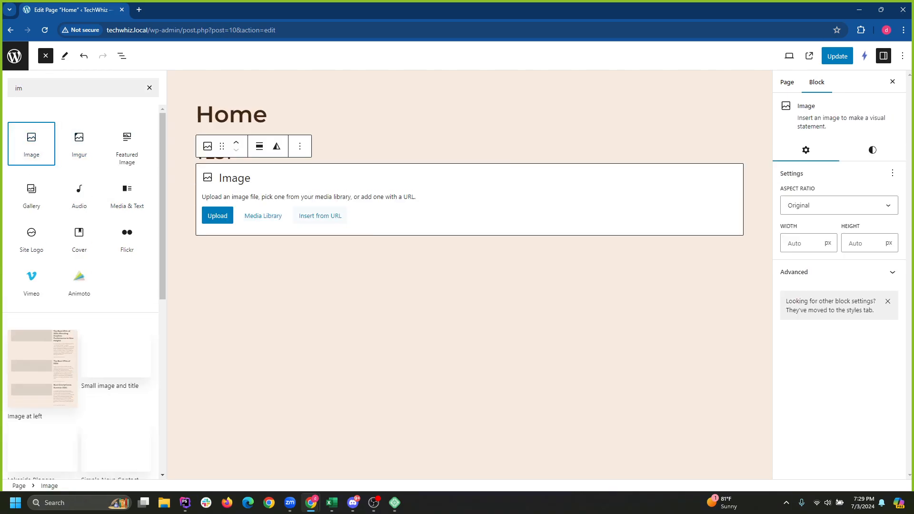
pyautogui.click(263, 216)
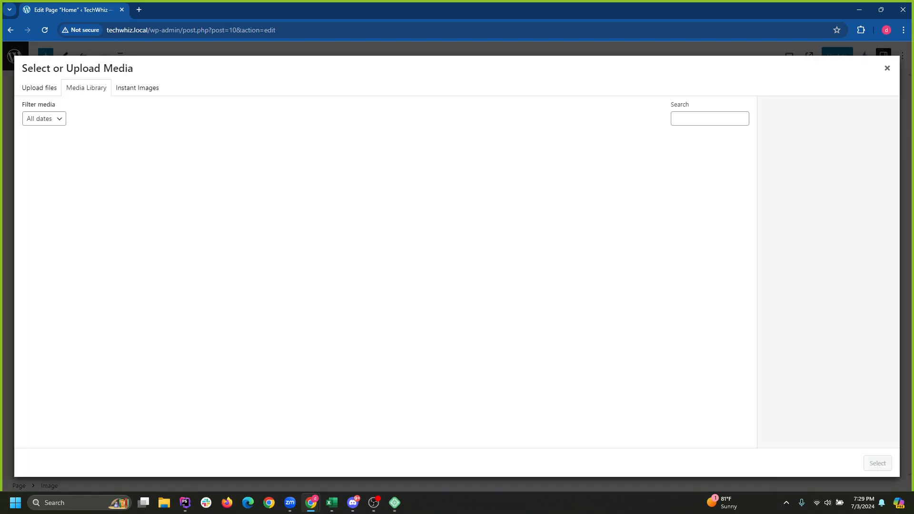
# Download the illustrated cards photo from Instant Images and insert it into the image block.
pyautogui.click(138, 88)
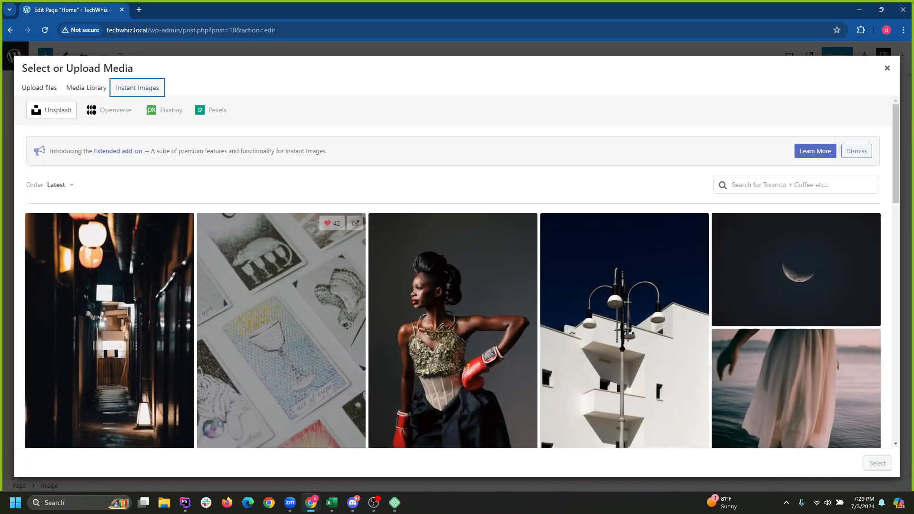
pyautogui.click(281, 336)
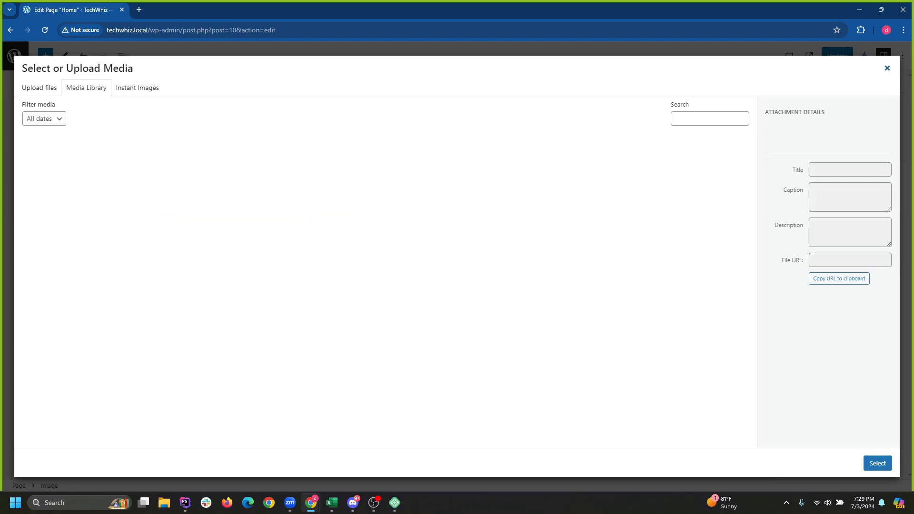
pyautogui.click(878, 463)
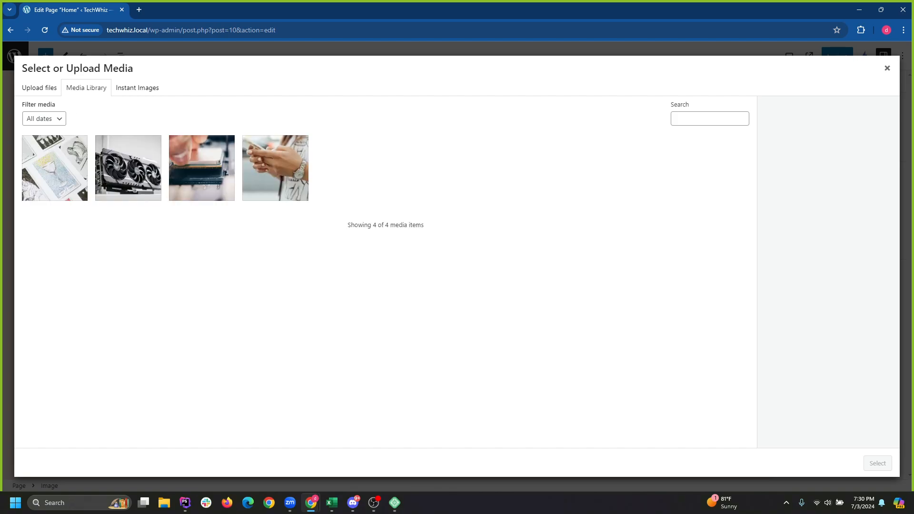
pyautogui.click(877, 463)
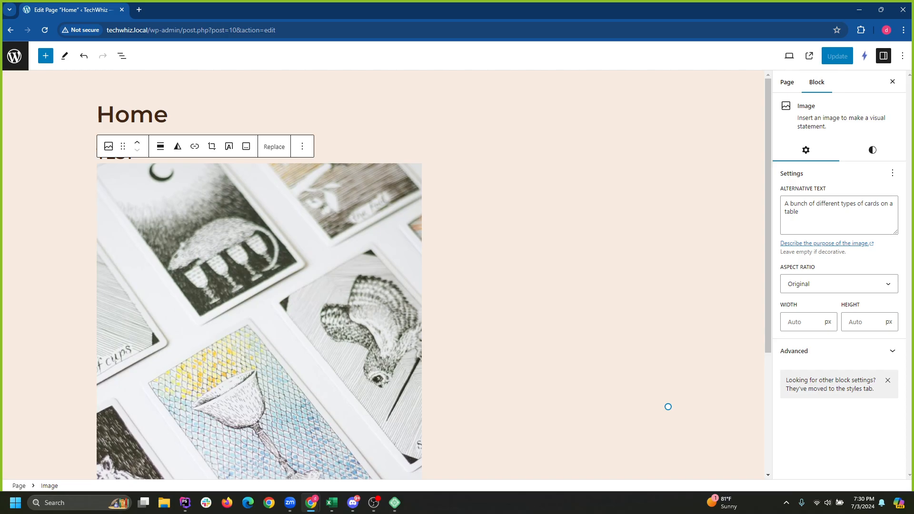
# Save the Home page with Ctrl+S and return to the Pages list.
pyautogui.scroll(-4, 383, 274)
pyautogui.scroll(1, 382, 275)
pyautogui.hotkey('ctrl', 's')
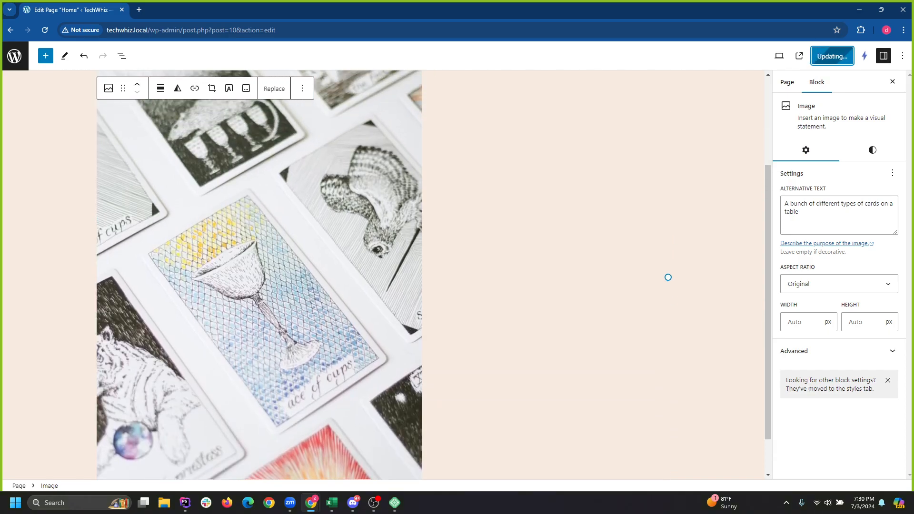
pyautogui.scroll(3, 668, 248)
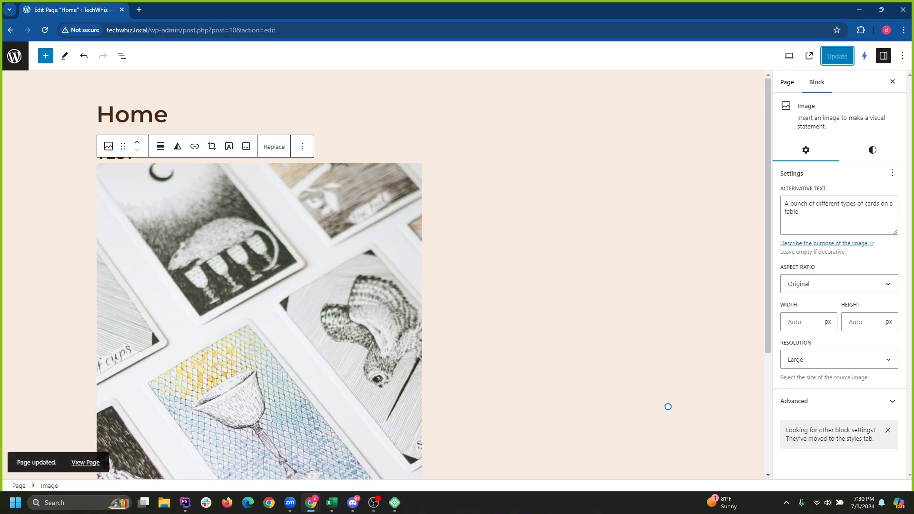
pyautogui.click(15, 56)
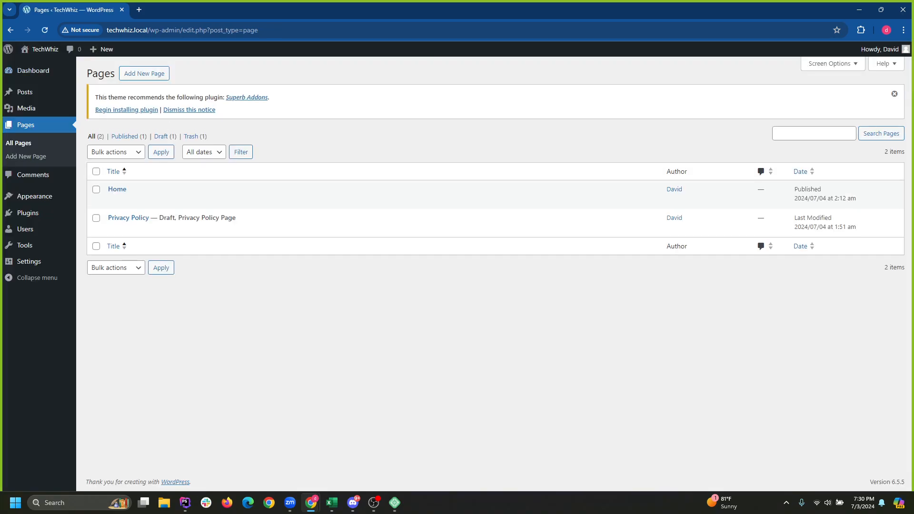
# Visit the live TechWhiz front page, scroll through Recent Posts and the footer, then return to admin.
pyautogui.click(43, 50)
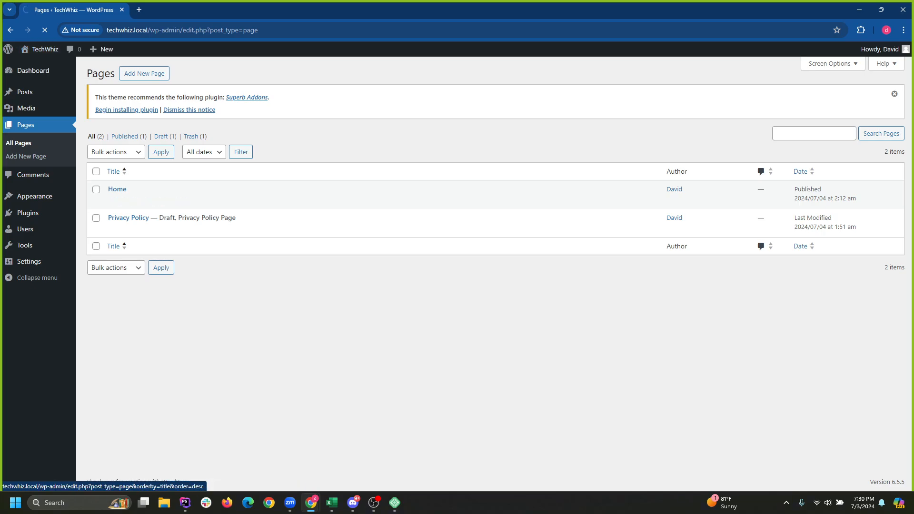
pyautogui.scroll(-8, 457, 274)
pyautogui.scroll(-20, 457, 274)
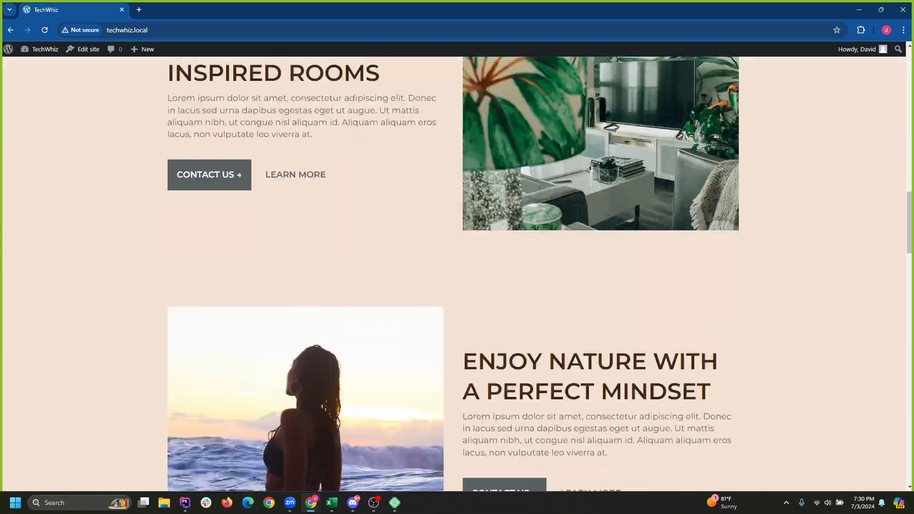
pyautogui.scroll(5, 457, 274)
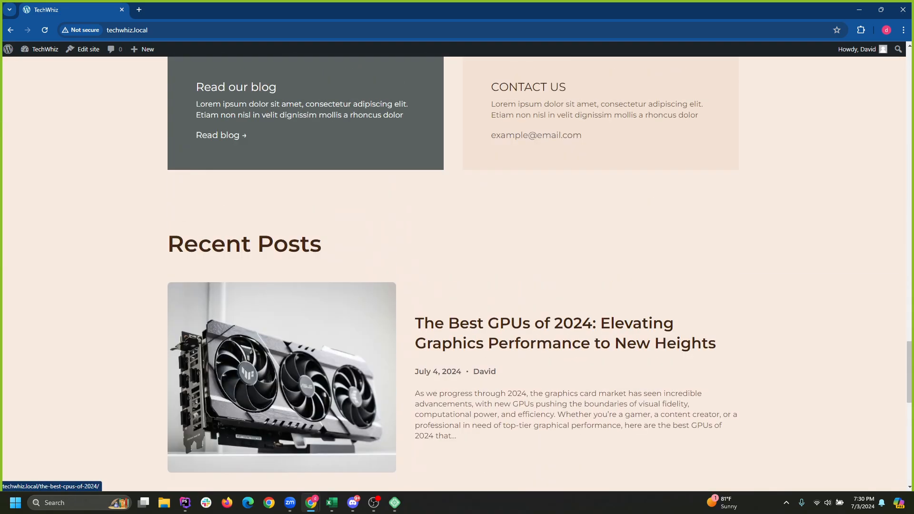
pyautogui.scroll(2, 457, 274)
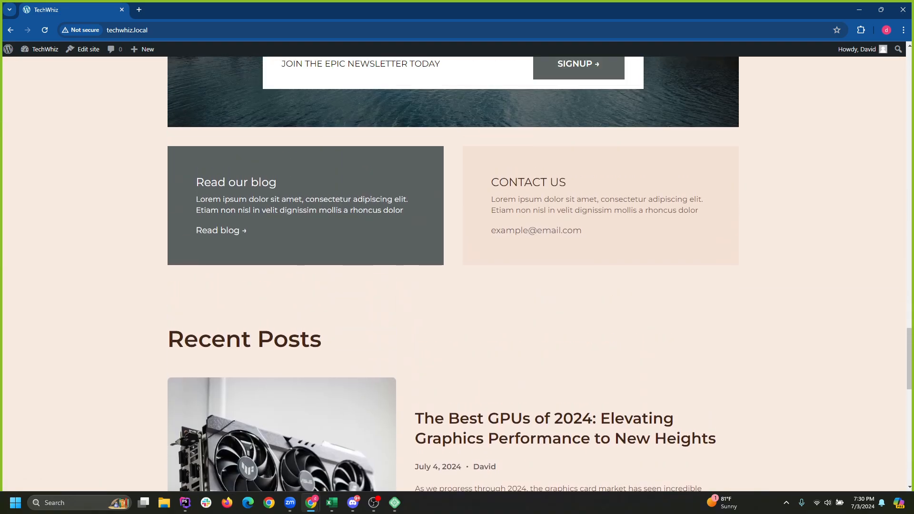
pyautogui.scroll(-15, 457, 273)
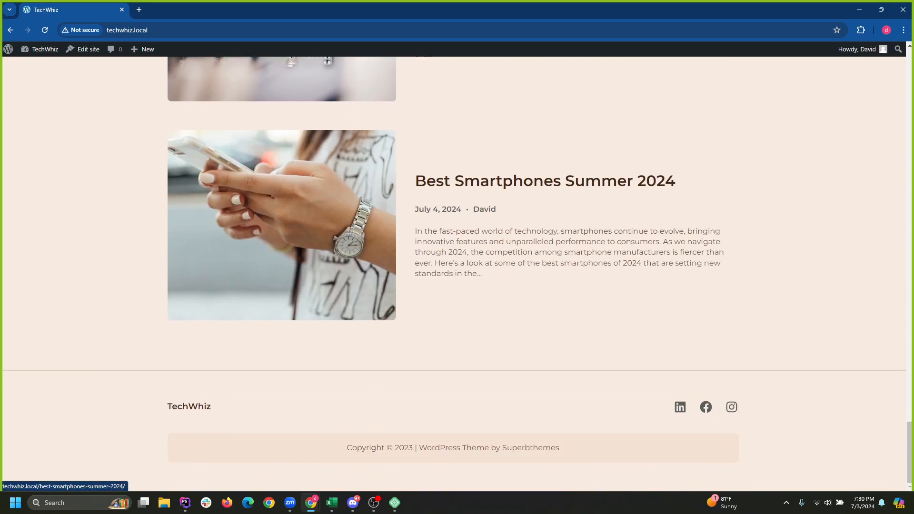
pyautogui.scroll(20, 457, 274)
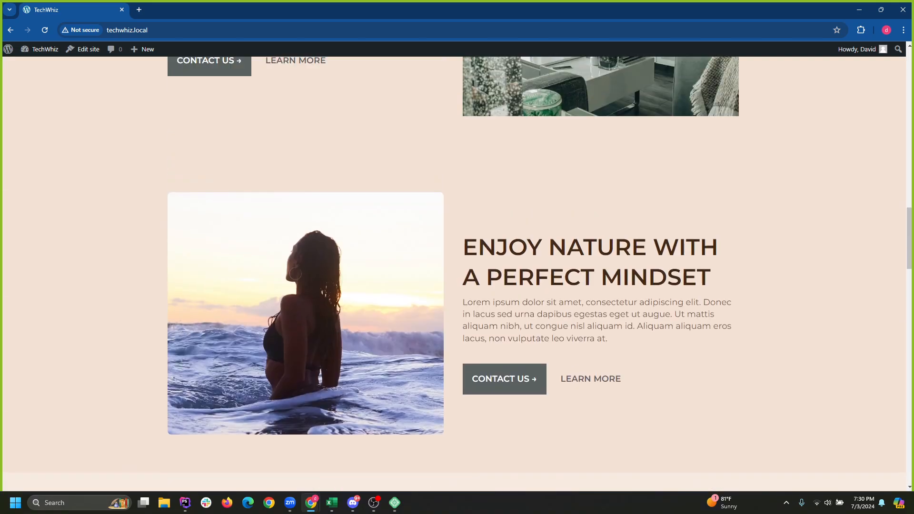
pyautogui.scroll(13, 457, 274)
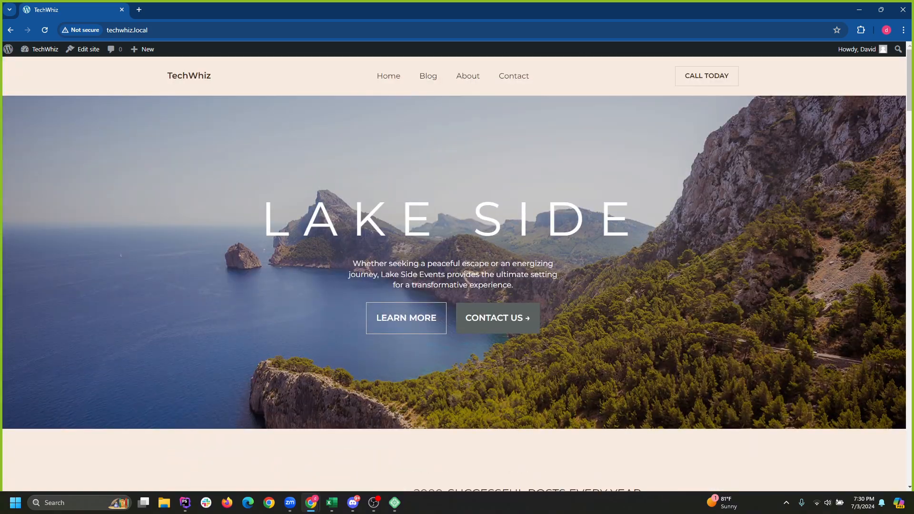
pyautogui.scroll(-6, 457, 274)
pyautogui.scroll(-4, 457, 274)
pyautogui.scroll(4, 457, 274)
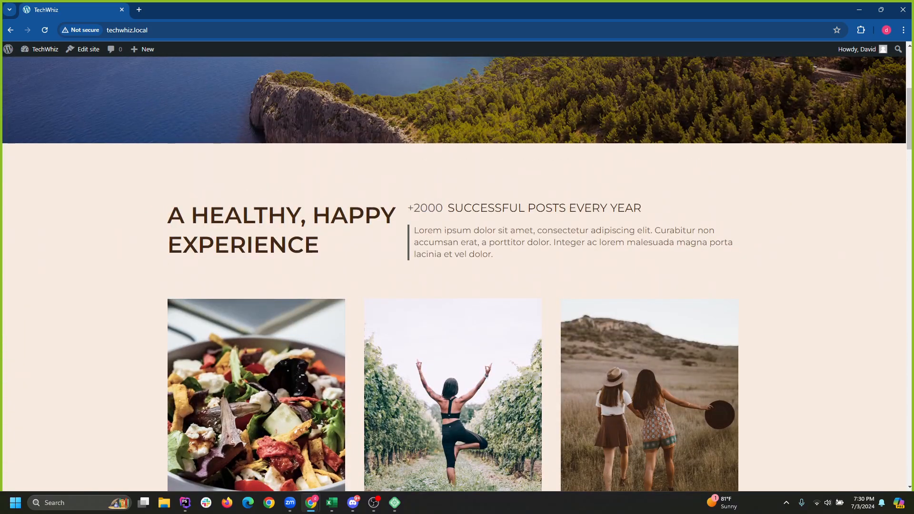
pyautogui.scroll(-5, 457, 273)
pyautogui.scroll(-12, 457, 274)
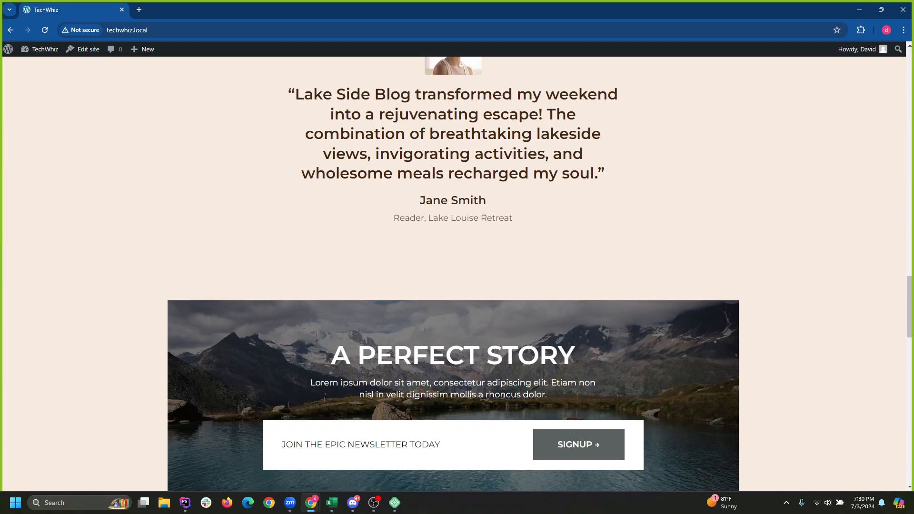
pyautogui.scroll(5, 457, 273)
pyautogui.scroll(-15, 457, 274)
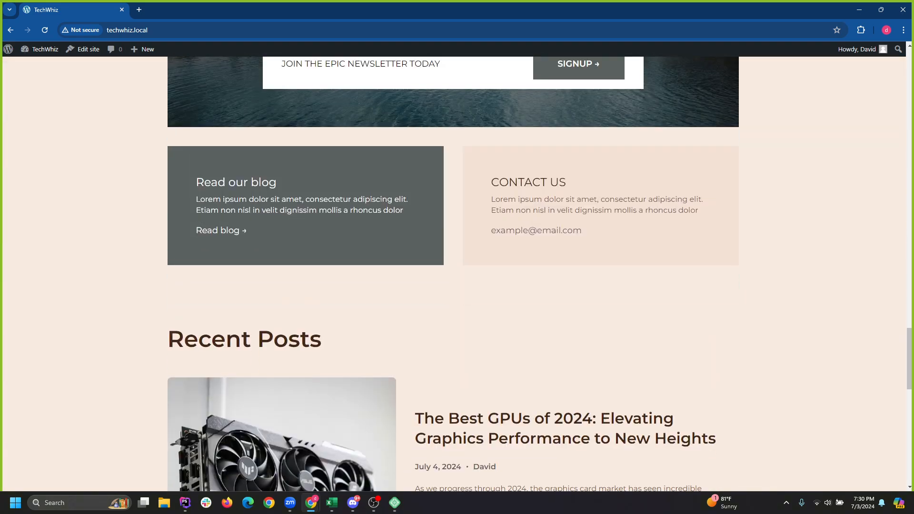
pyautogui.scroll(-5, 457, 274)
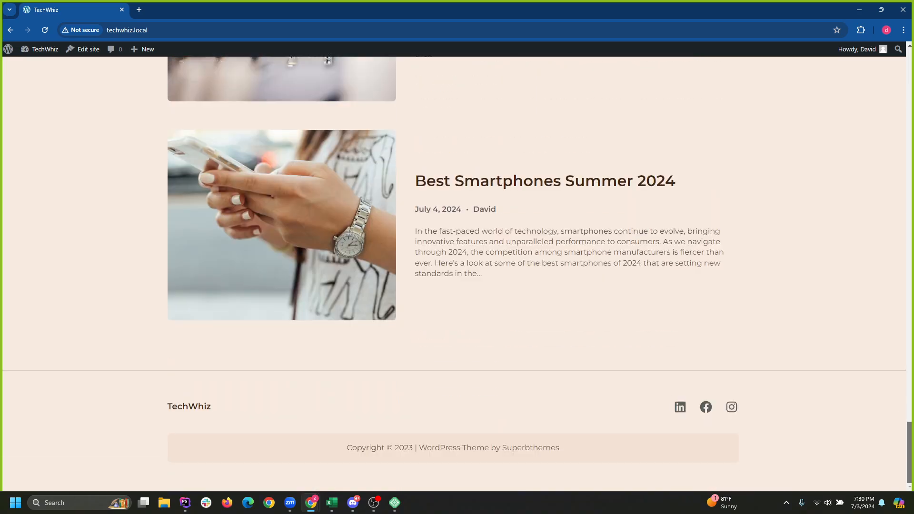
pyautogui.scroll(19, 457, 274)
pyautogui.scroll(-4, 457, 274)
pyautogui.scroll(20, 457, 274)
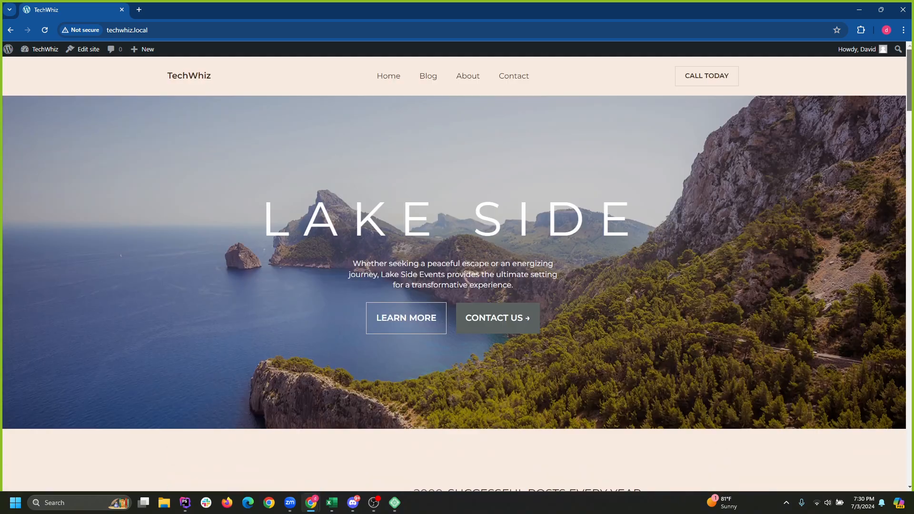
pyautogui.click(8, 49)
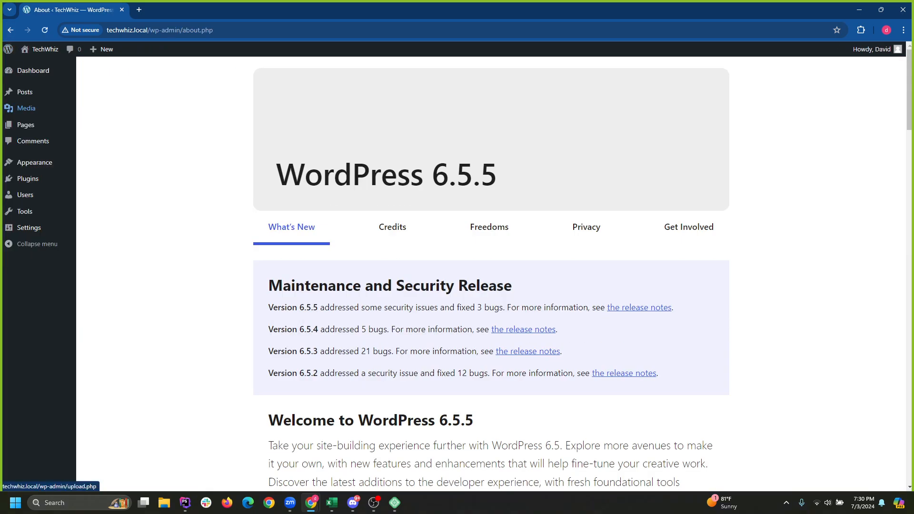
# Go to All Pages, showing Home published and Privacy Policy as a draft.
pyautogui.moveTo(29, 228)
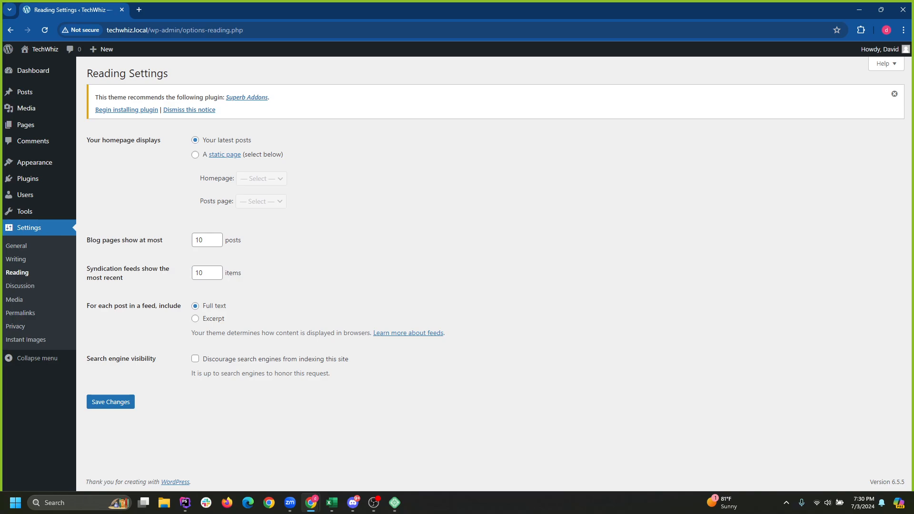
pyautogui.click(26, 125)
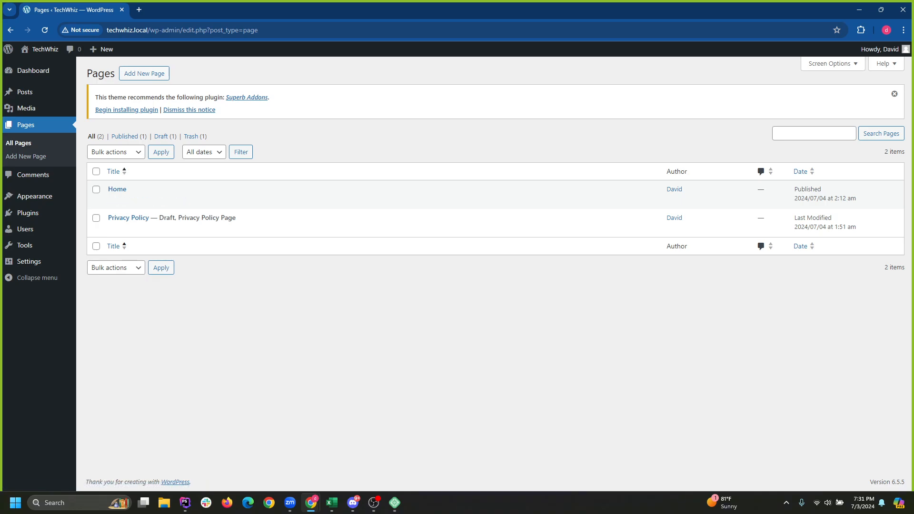
# In the Site Editor, pick the Front Page template under Templates and enter its editing canvas.
pyautogui.moveTo(34, 196)
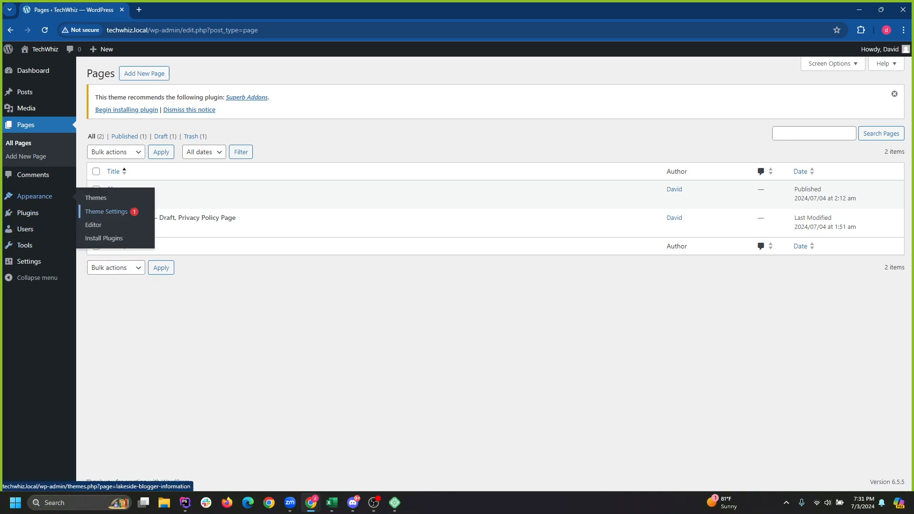
pyautogui.click(93, 225)
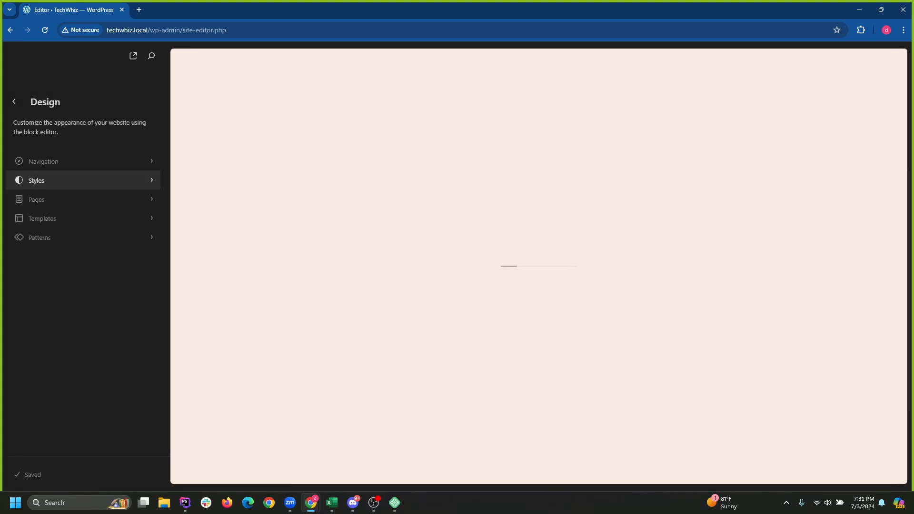
pyautogui.click(43, 219)
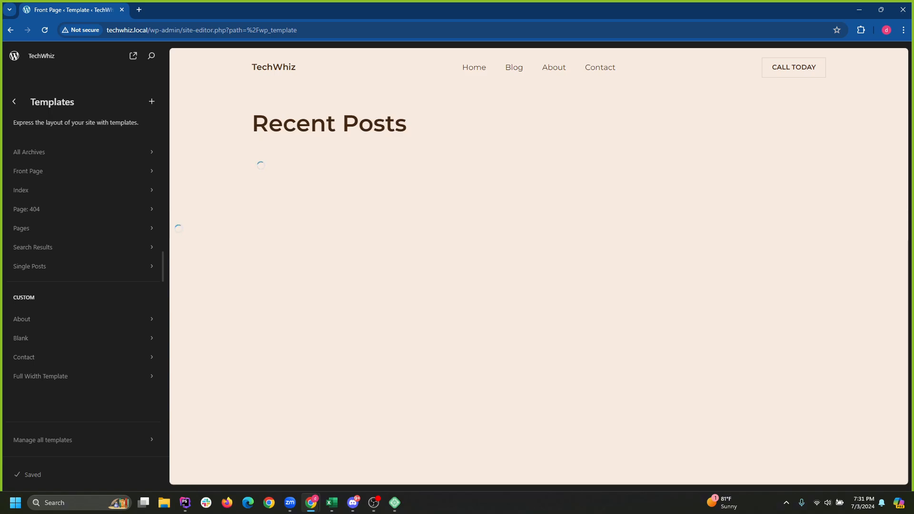
pyautogui.scroll(-20, 539, 267)
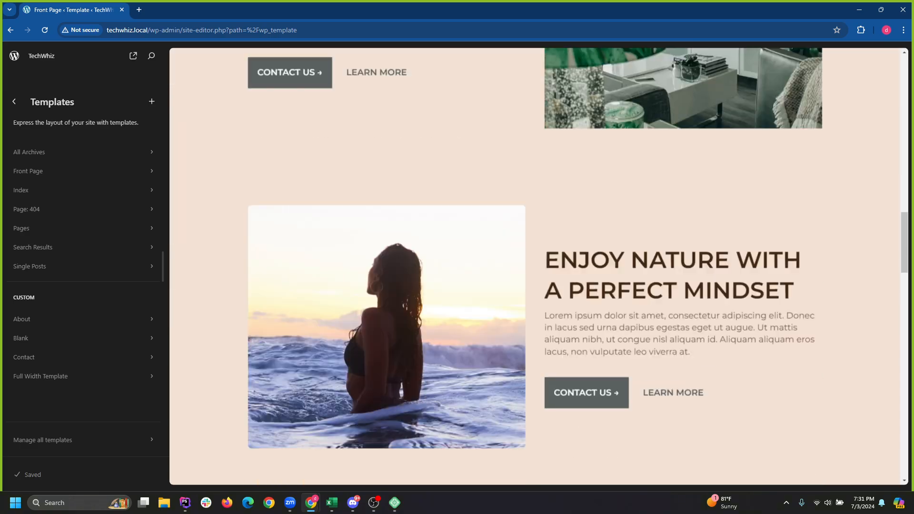
pyautogui.scroll(-20, 539, 267)
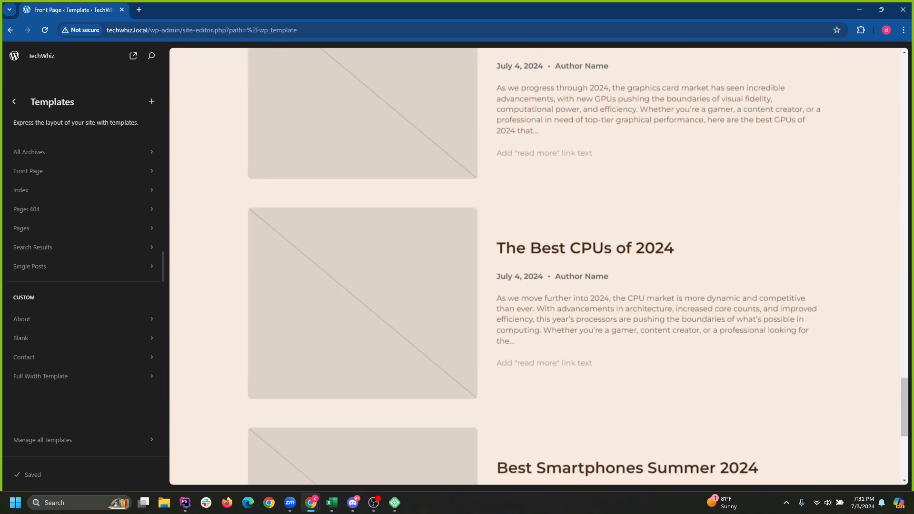
pyautogui.scroll(12, 539, 267)
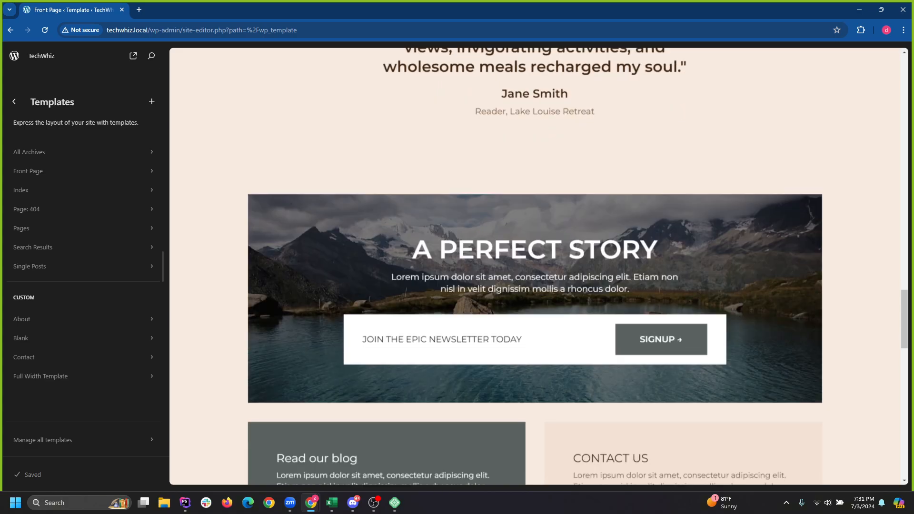
pyautogui.scroll(-3, 539, 267)
pyautogui.scroll(2, 539, 266)
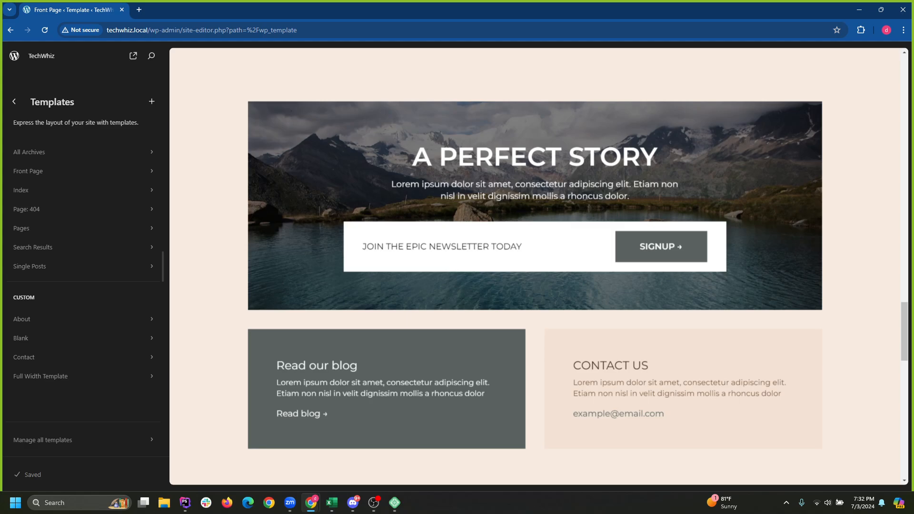
pyautogui.click(704, 287)
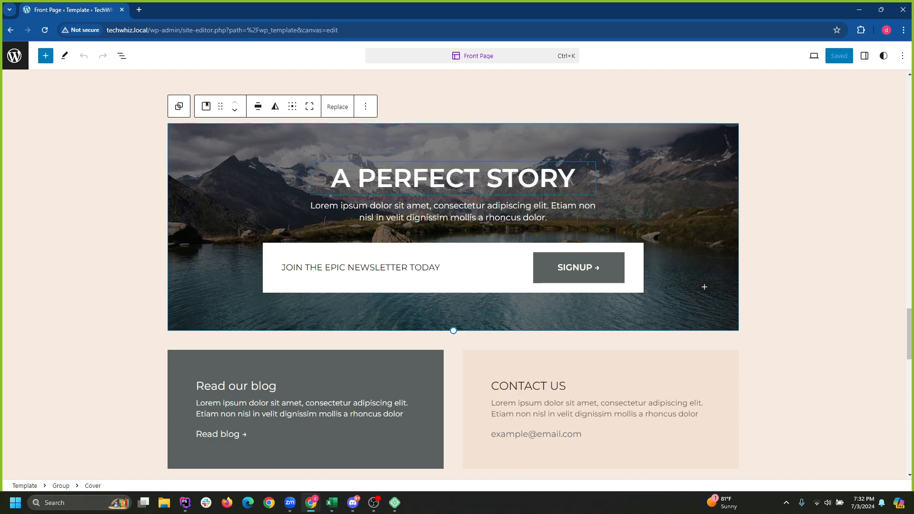
# Replace the A PERFECT STORY heading with 'Stay Up to Date' and select the cover paragraph.
pyautogui.click(446, 178)
pyautogui.tripleClick(502, 179)
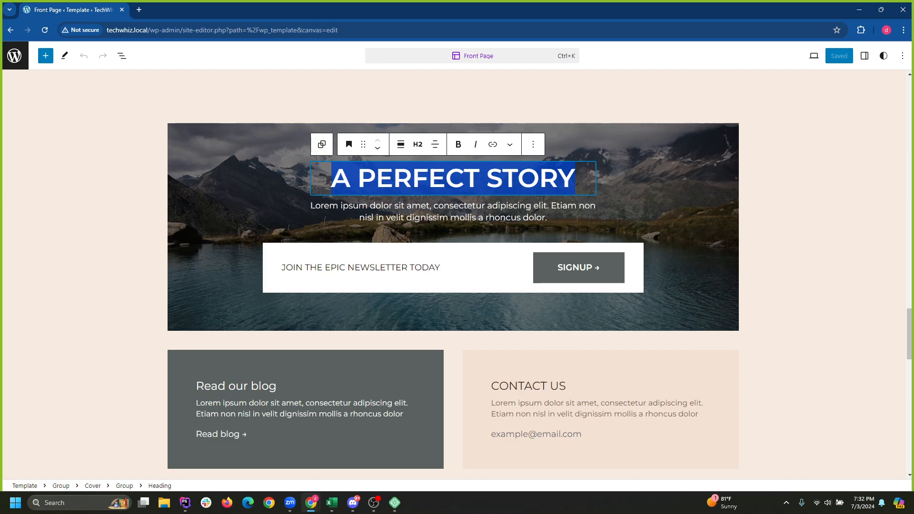
pyautogui.write('Stay Up')
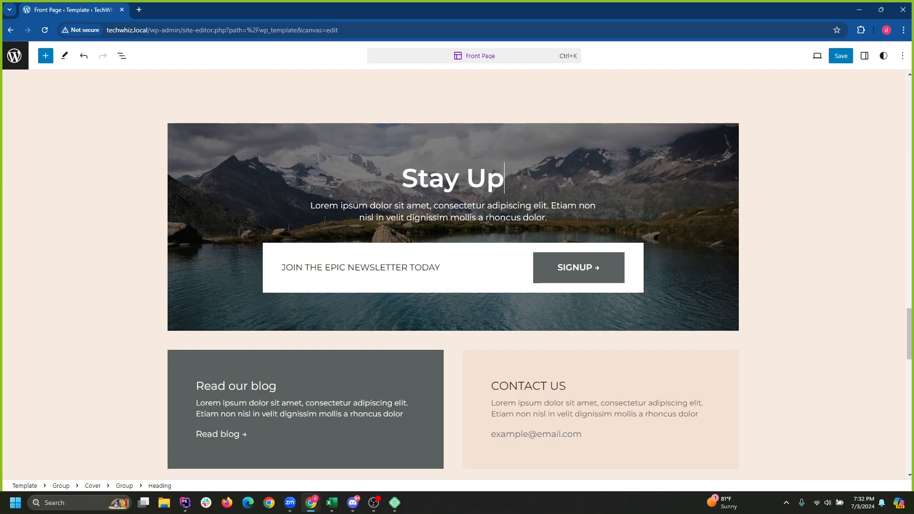
pyautogui.write(' to D')
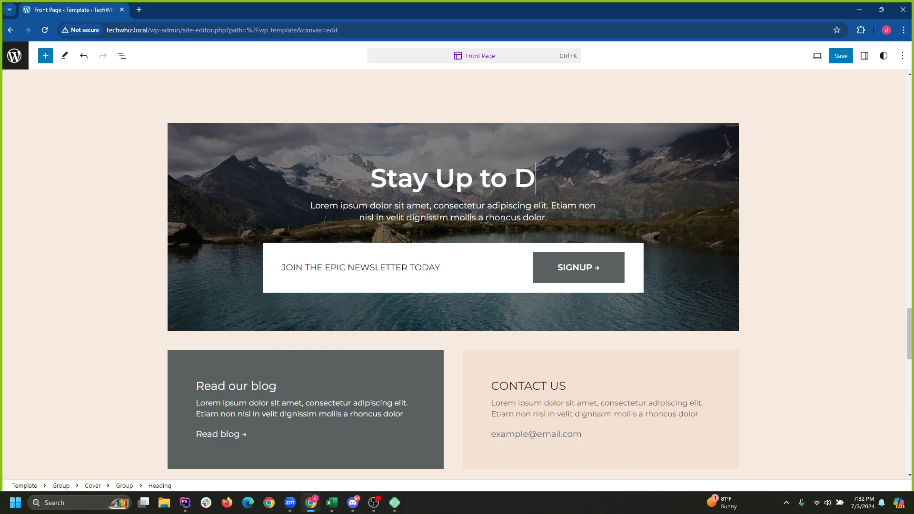
pyautogui.write('ate')
pyautogui.doubleClick(463, 218)
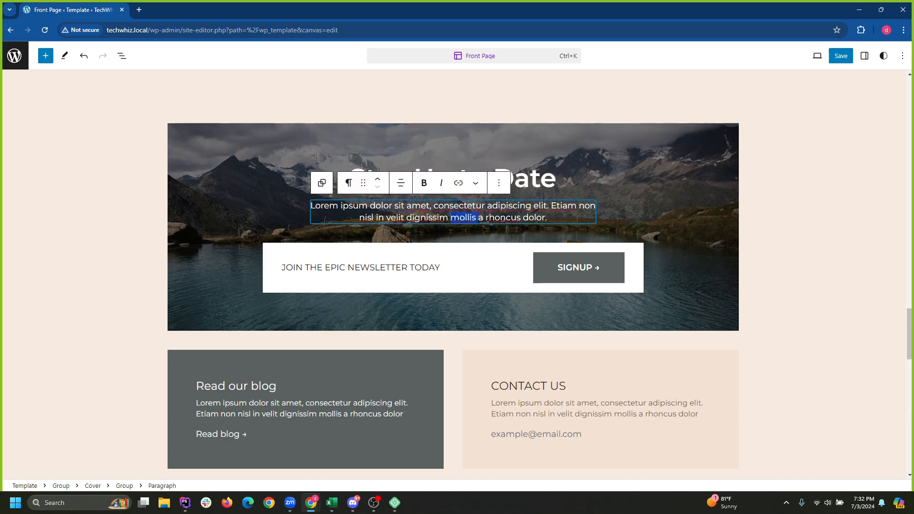
pyautogui.hotkey('ctrl', 'a')
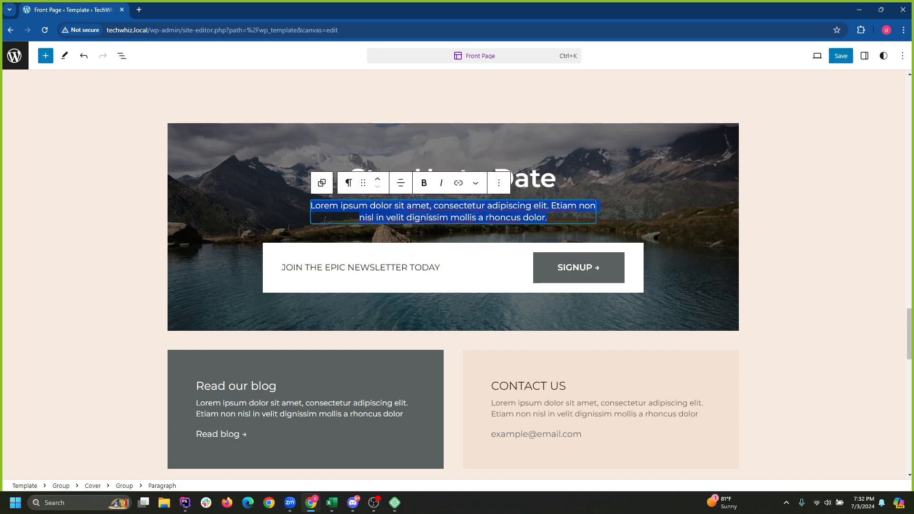
pyautogui.hotkey('alt', 'Tab')
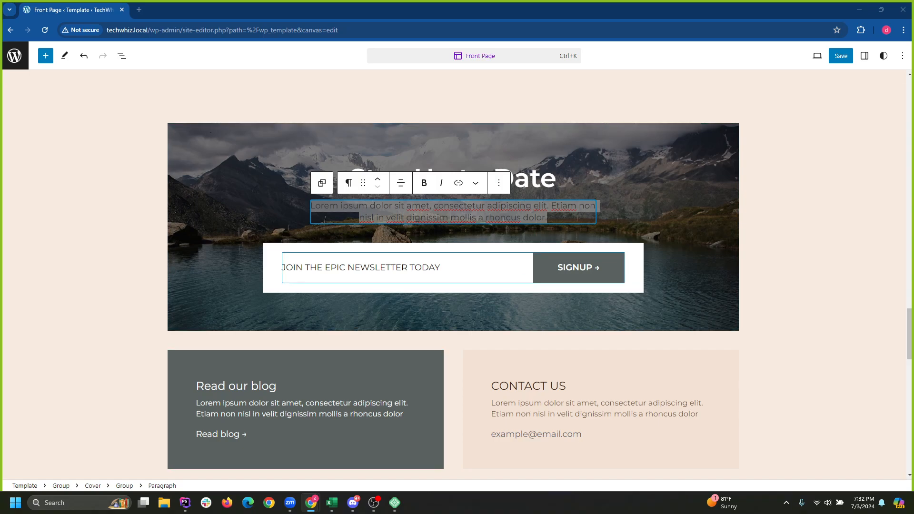
pyautogui.click(420, 217)
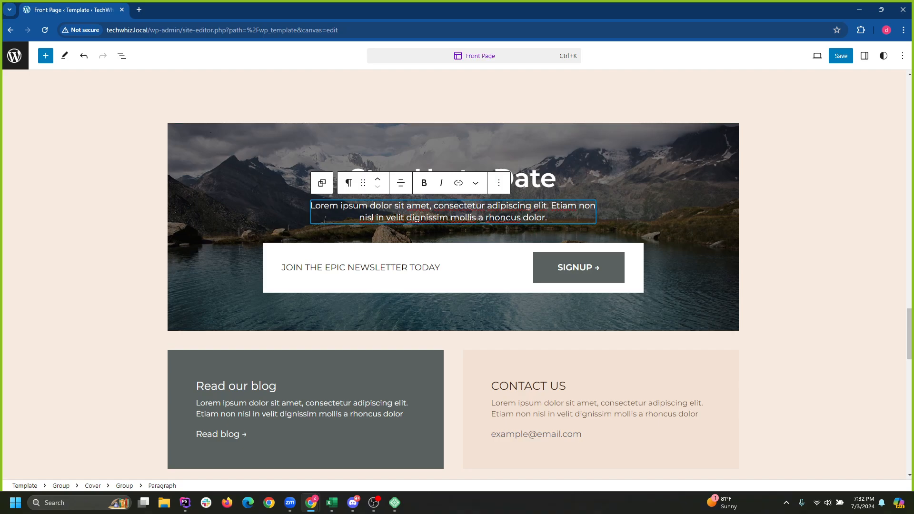
# Retype the cover heading as 'Join Our Tech Community!'.
pyautogui.click(562, 178)
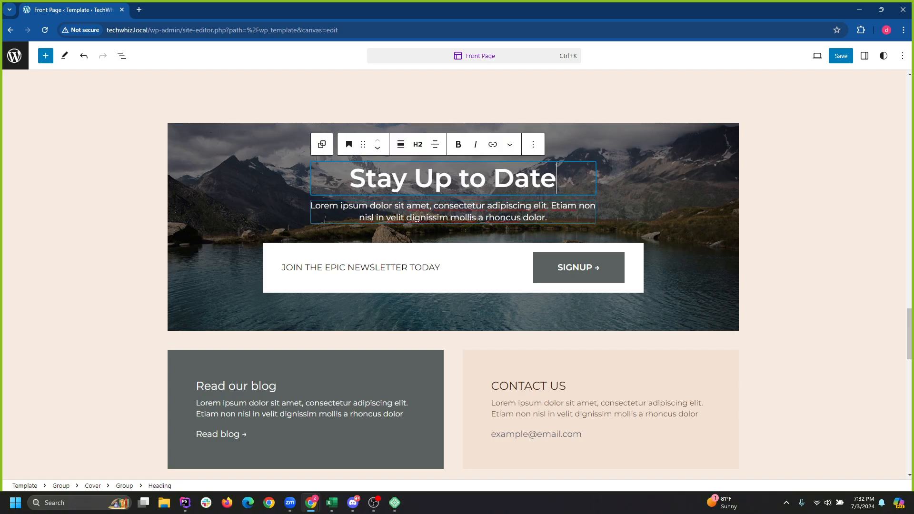
pyautogui.tripleClick(469, 179)
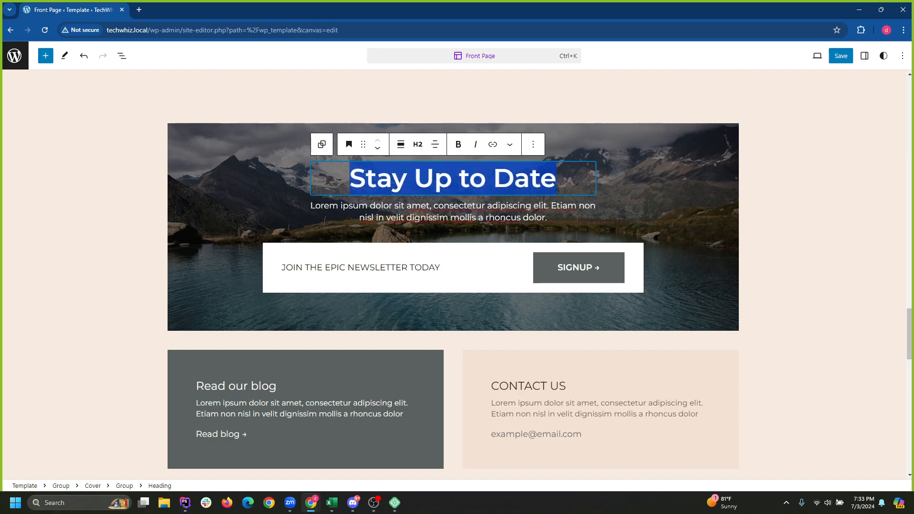
pyautogui.write('Join Out')
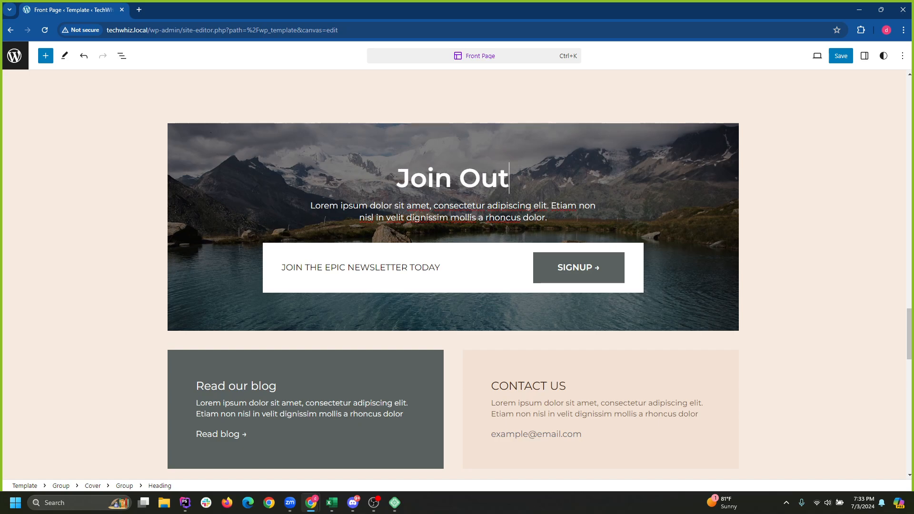
pyautogui.press('BackSpace')
pyautogui.write('r Tech Co')
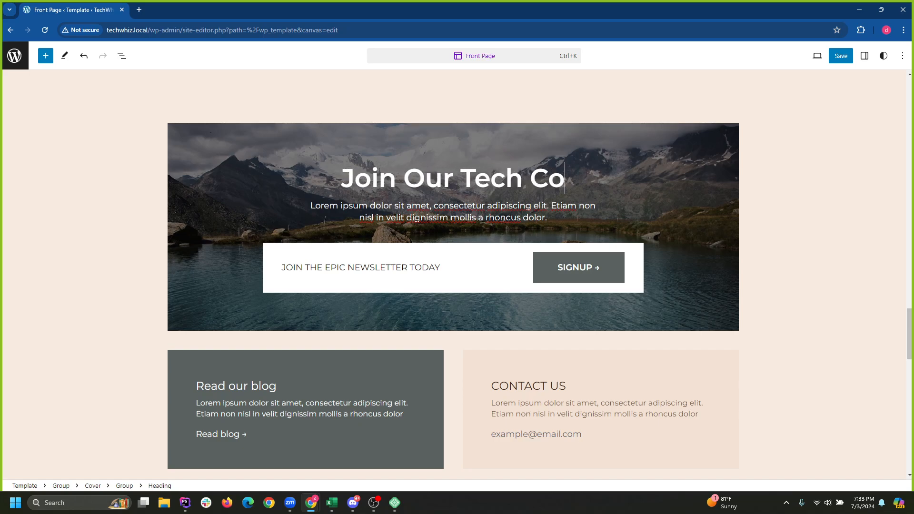
pyautogui.write('mmunit')
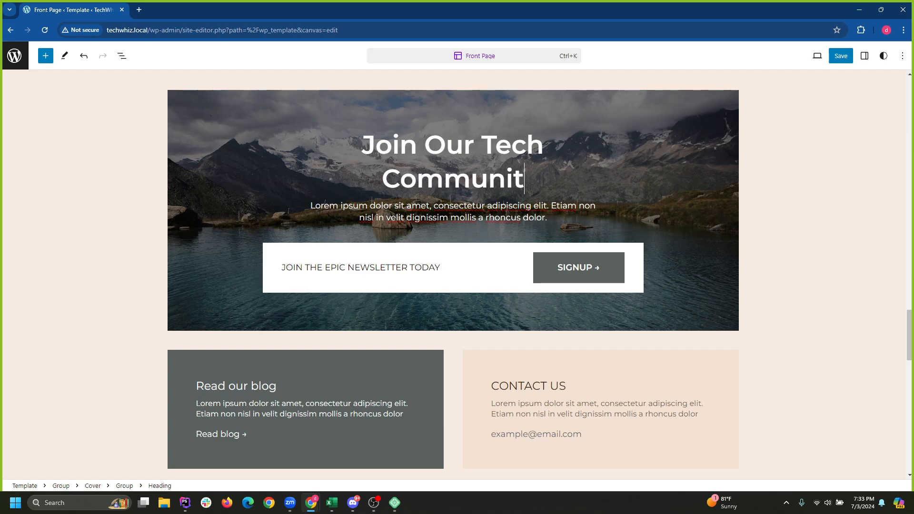
pyautogui.write('y!')
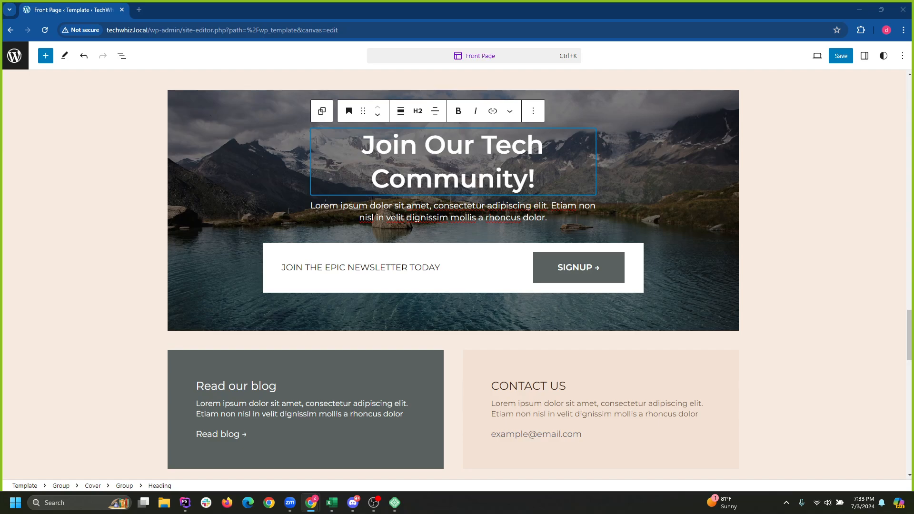
pyautogui.click(374, 209)
# Paste the 'Stay ahead of the curve…' tagline over the placeholder paragraph and end it with a period.
pyautogui.hotkey('ctrl', 'a')
pyautogui.write('Stay ahead of the curve with the latest tech news, reviews, and insights')
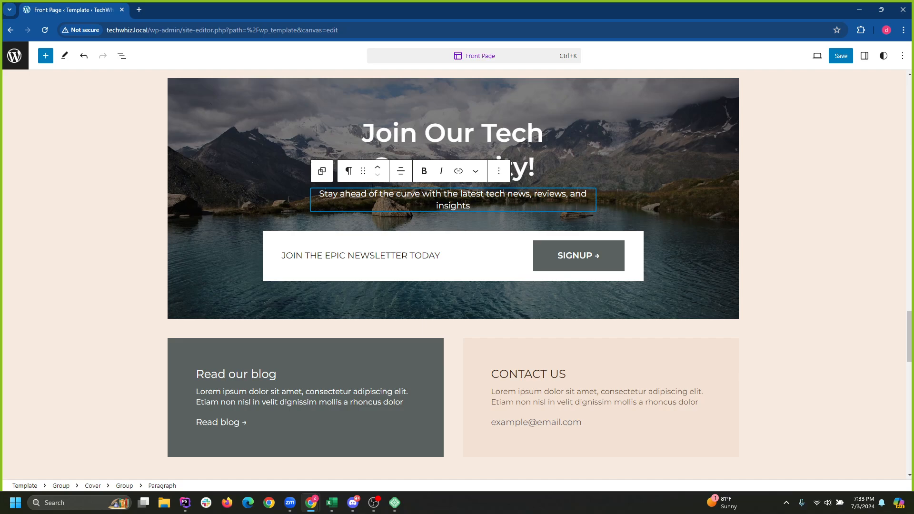
pyautogui.write('.')
pyautogui.click(601, 256)
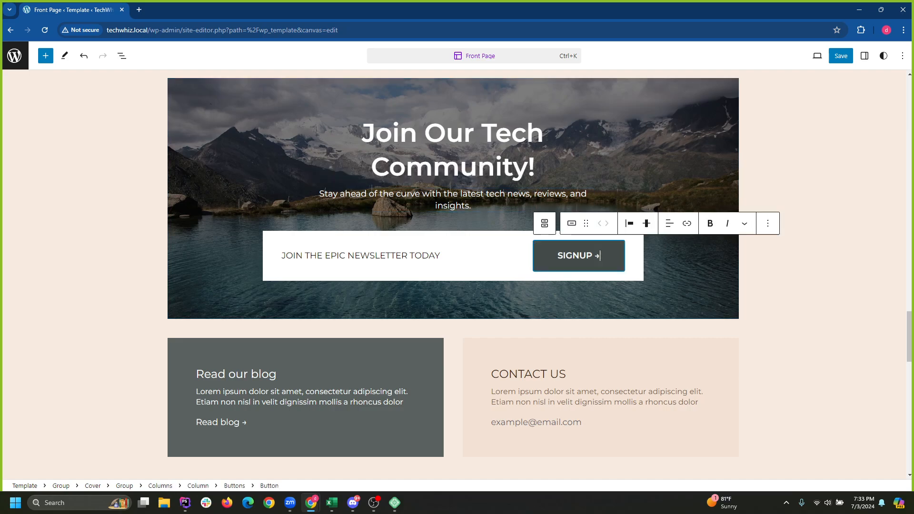
pyautogui.click(481, 195)
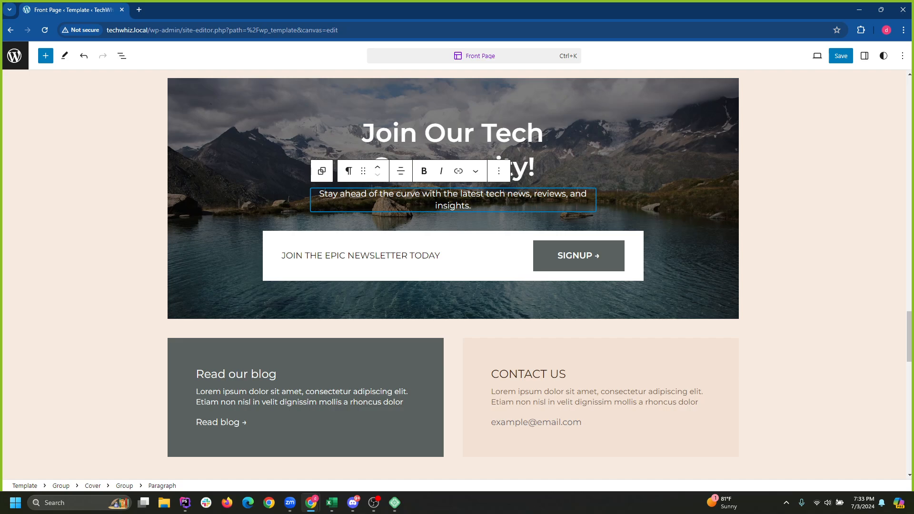
# Select the whole tagline and toggle bold on then off, leaving it plain.
pyautogui.hotkey('shift', 'Home')
pyautogui.hotkey('ctrl', 'a')
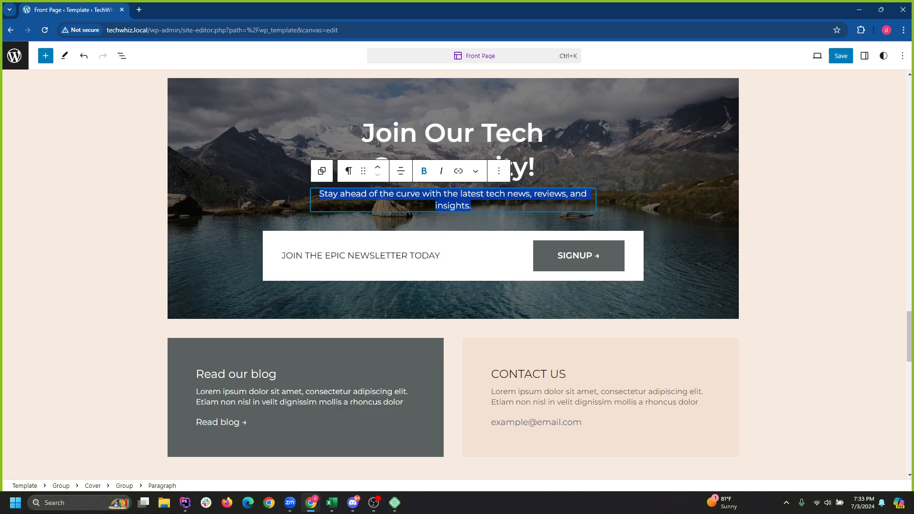
pyautogui.click(424, 171)
pyautogui.click(423, 171)
pyautogui.click(450, 204)
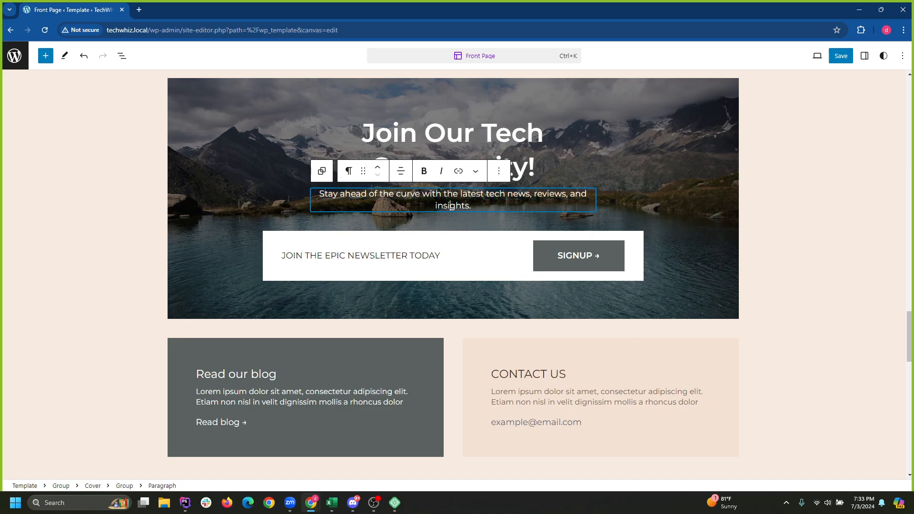
pyautogui.scroll(3, 450, 265)
pyautogui.scroll(-2, 450, 264)
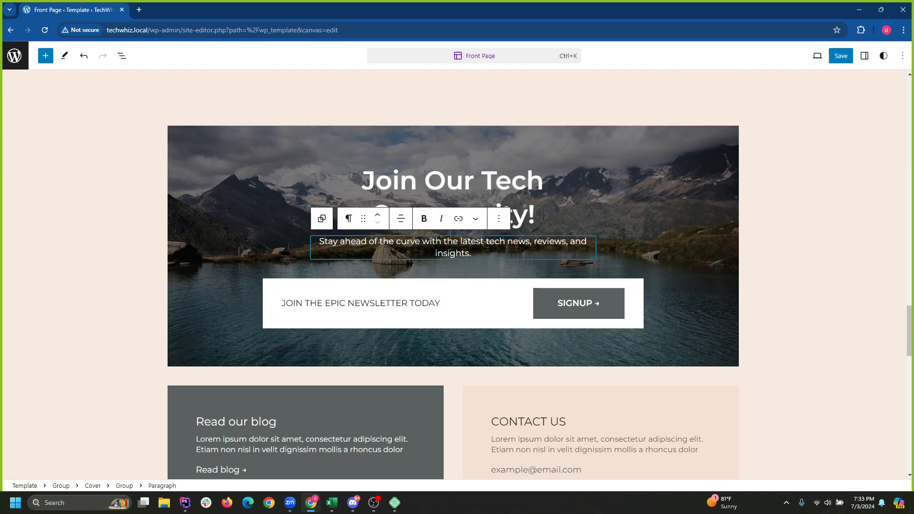
# Try the tagline at XXSmall and XSmall text size, then set it back to Small.
pyautogui.click(864, 56)
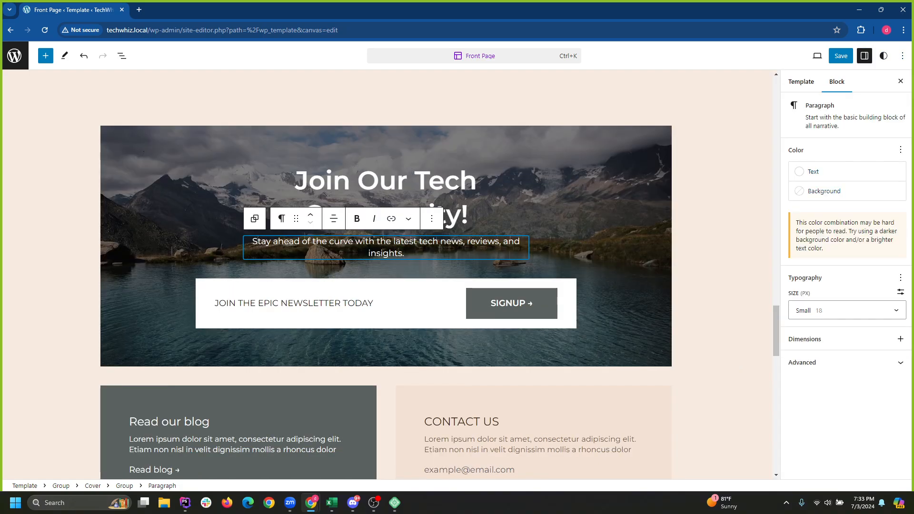
pyautogui.click(847, 310)
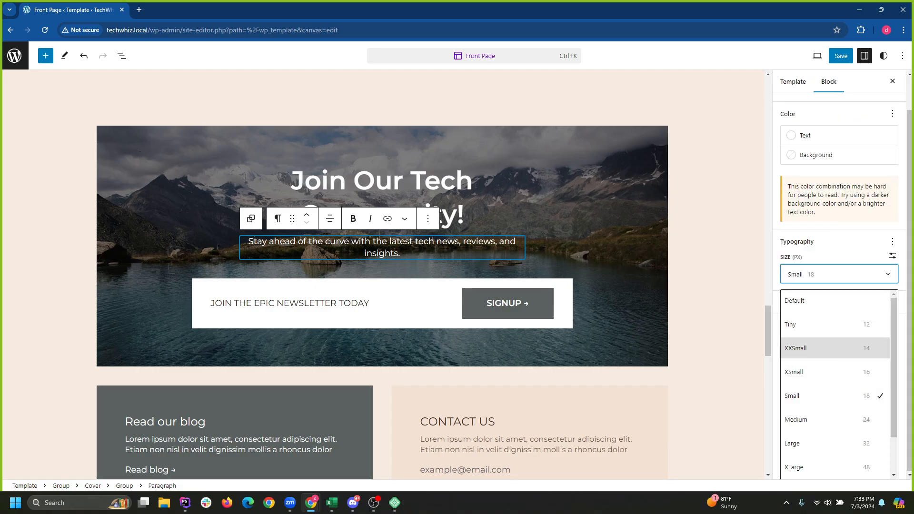
pyautogui.click(809, 348)
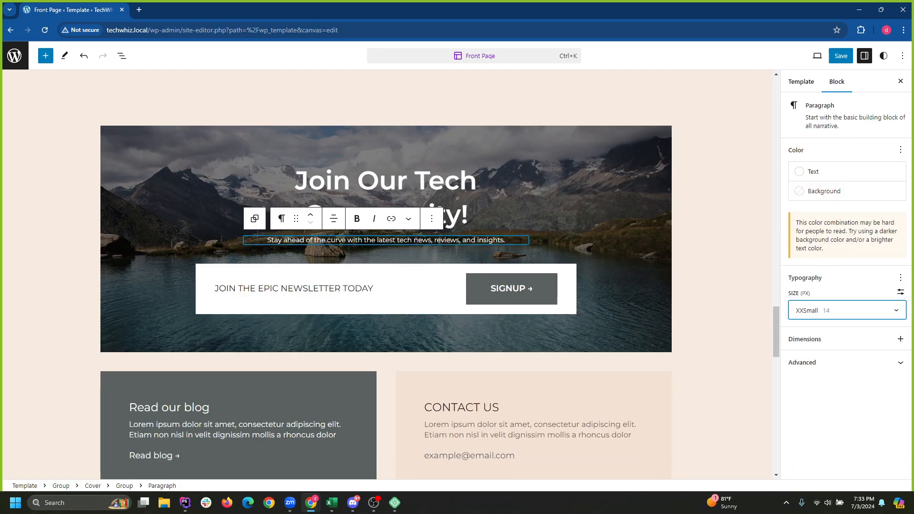
pyautogui.click(847, 310)
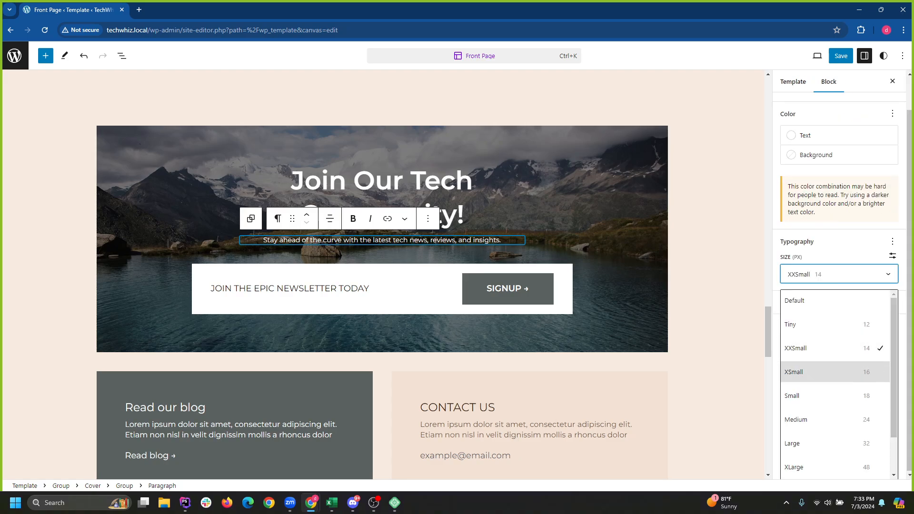
pyautogui.click(809, 371)
pyautogui.click(848, 311)
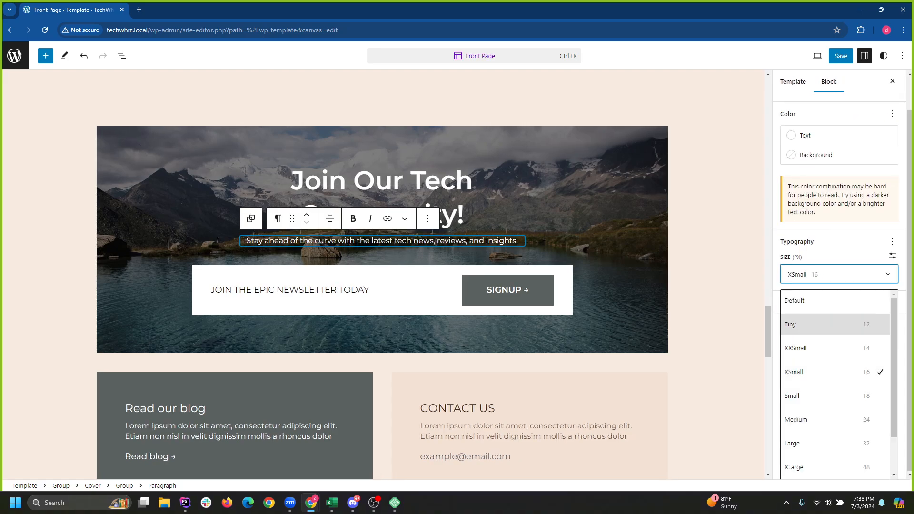
pyautogui.click(809, 396)
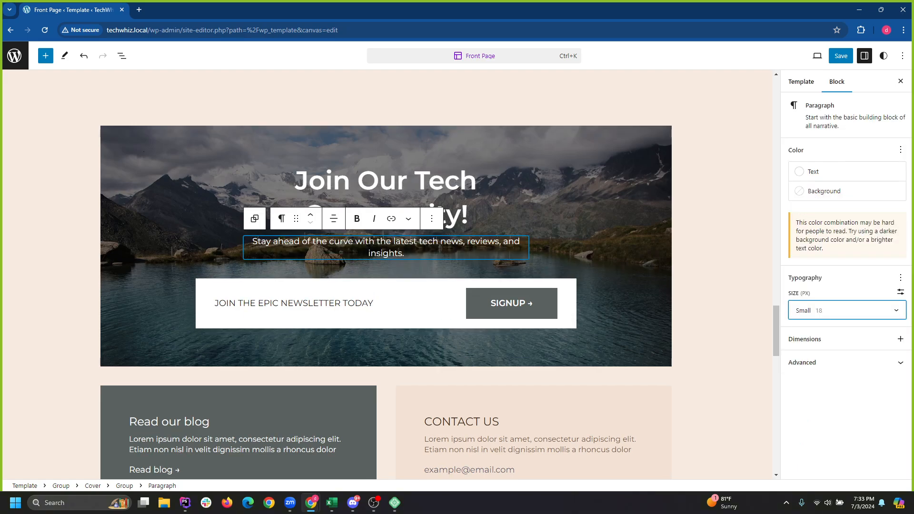
pyautogui.click(848, 415)
# Add Padding controls to the tagline's Dimensions settings and show the List View.
pyautogui.click(900, 339)
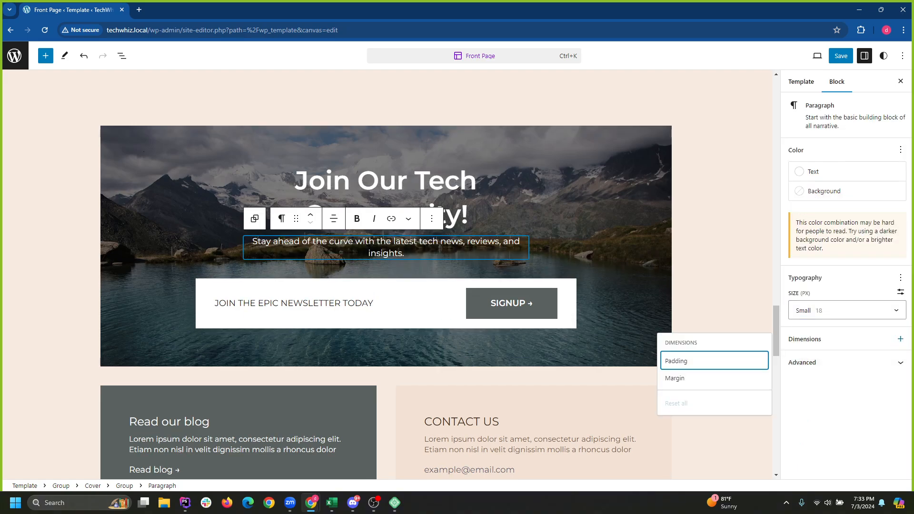
pyautogui.click(714, 361)
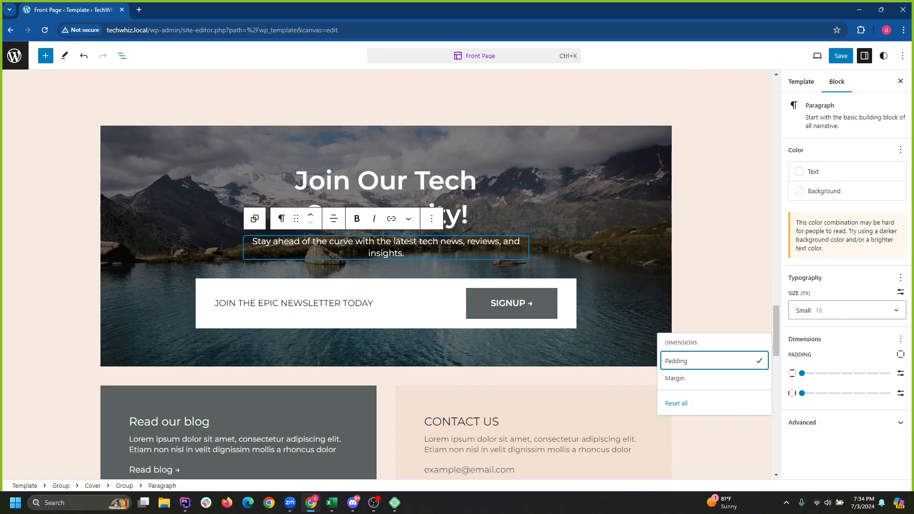
pyautogui.click(122, 56)
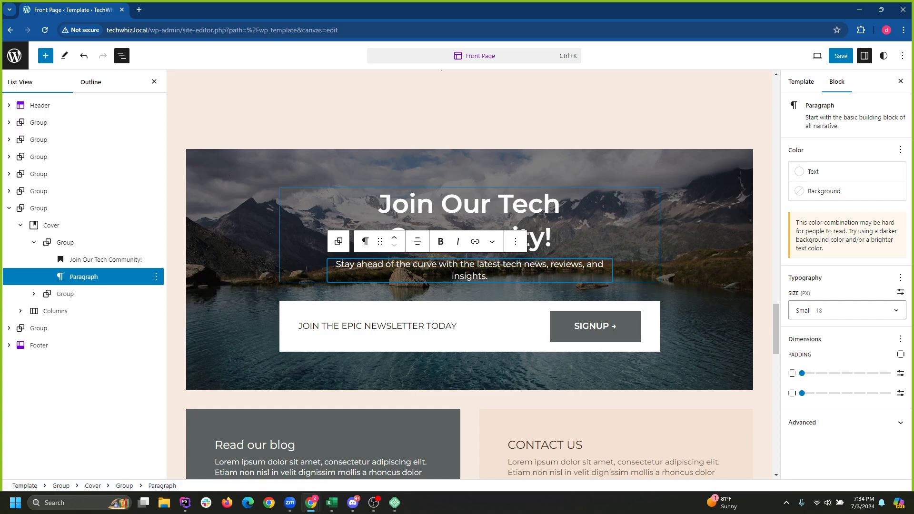
pyautogui.click(847, 423)
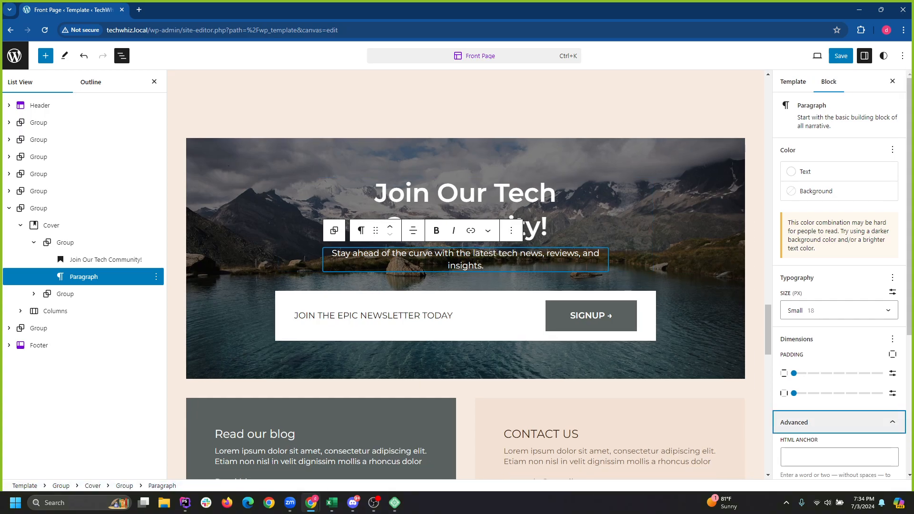
pyautogui.scroll(5, 839, 285)
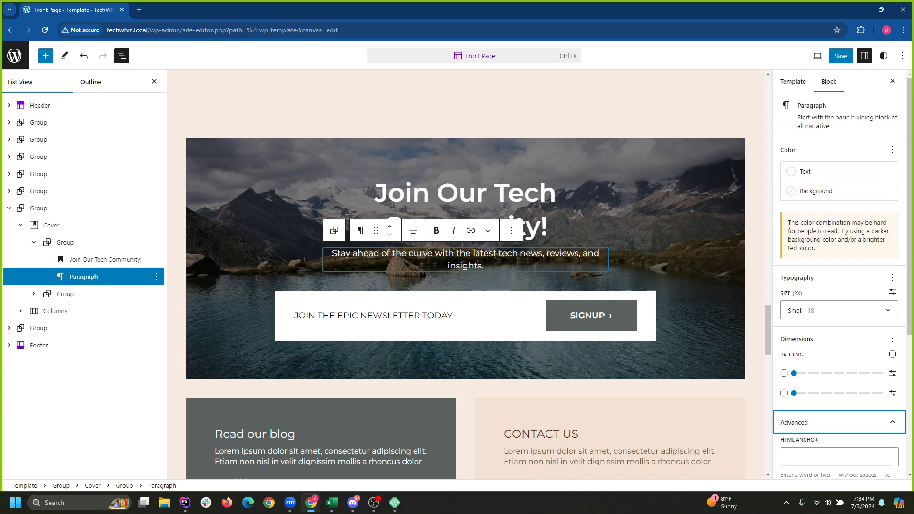
pyautogui.click(839, 309)
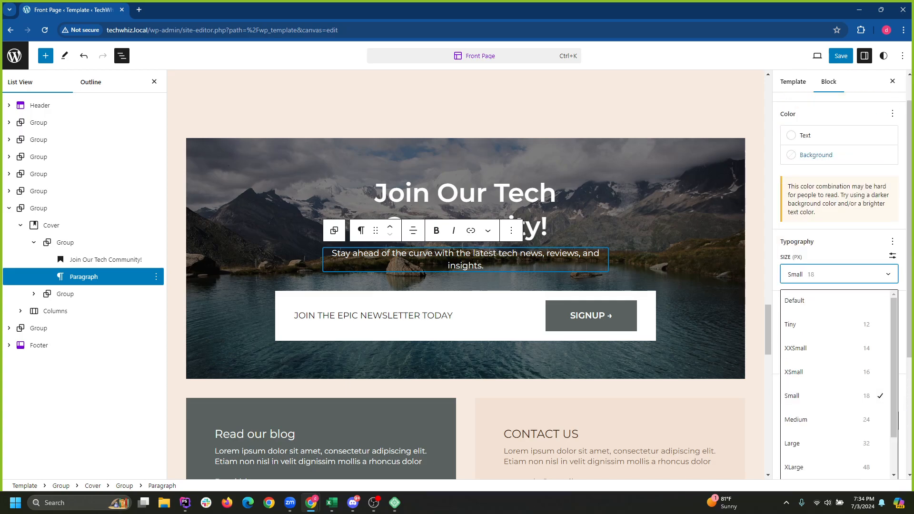
pyautogui.click(793, 81)
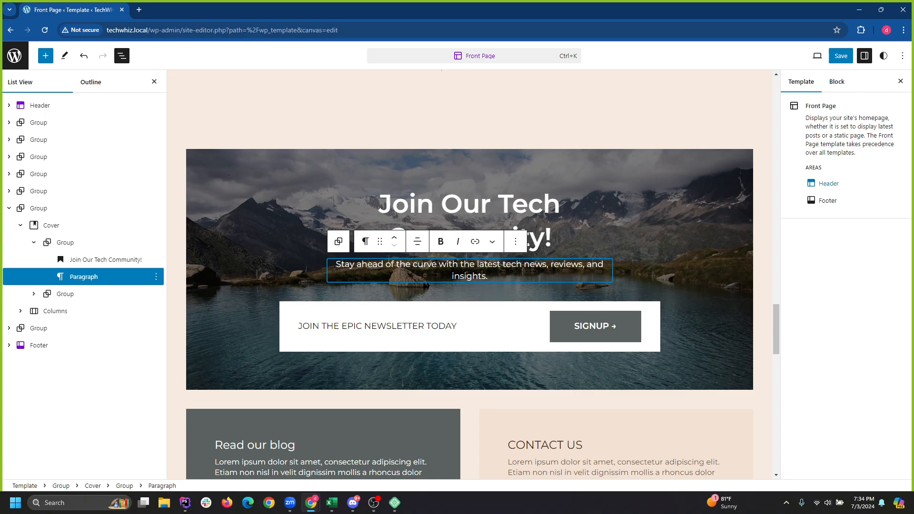
pyautogui.click(595, 327)
pyautogui.click(579, 263)
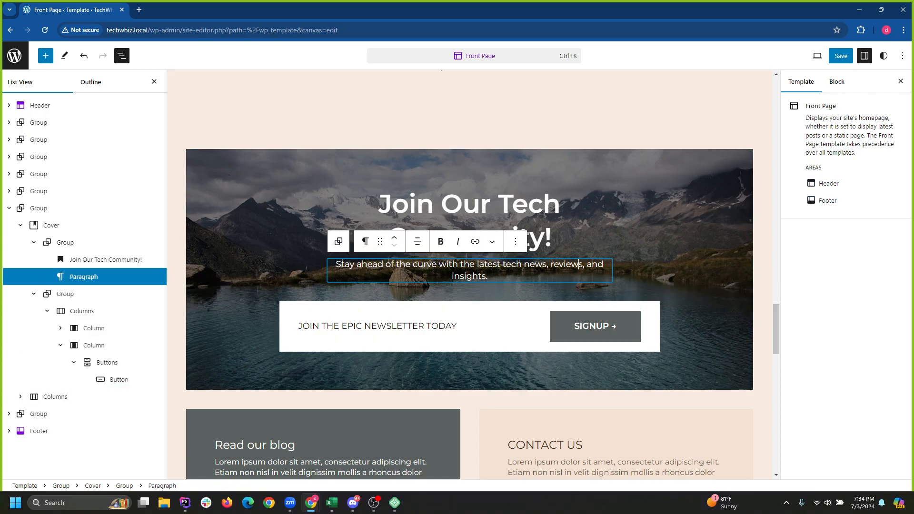
pyautogui.click(106, 260)
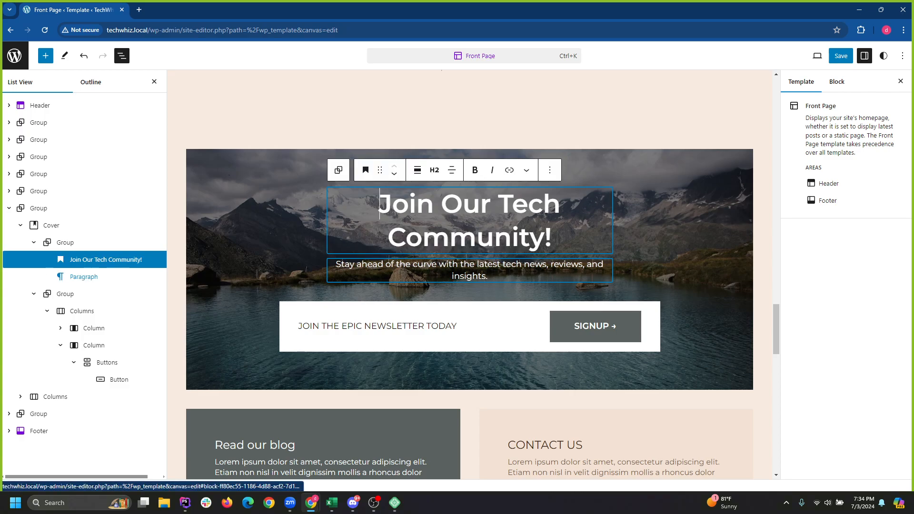
pyautogui.click(84, 276)
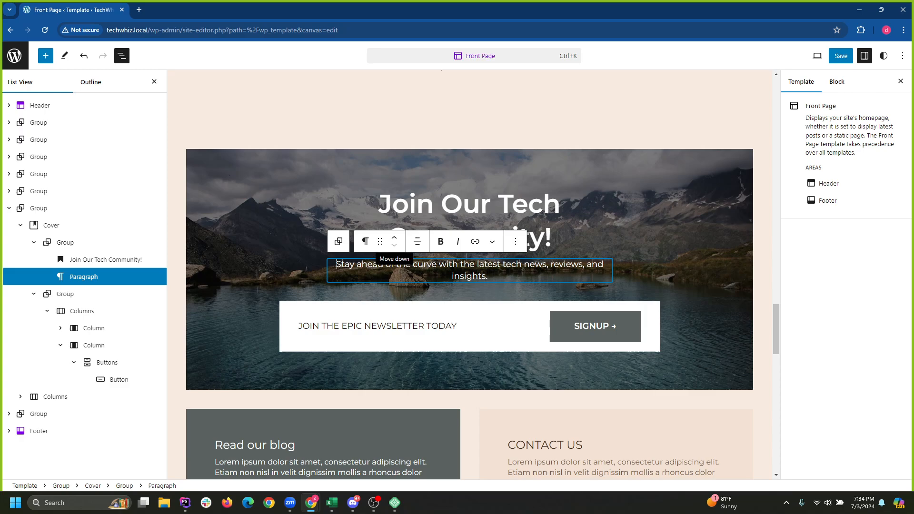
pyautogui.click(417, 242)
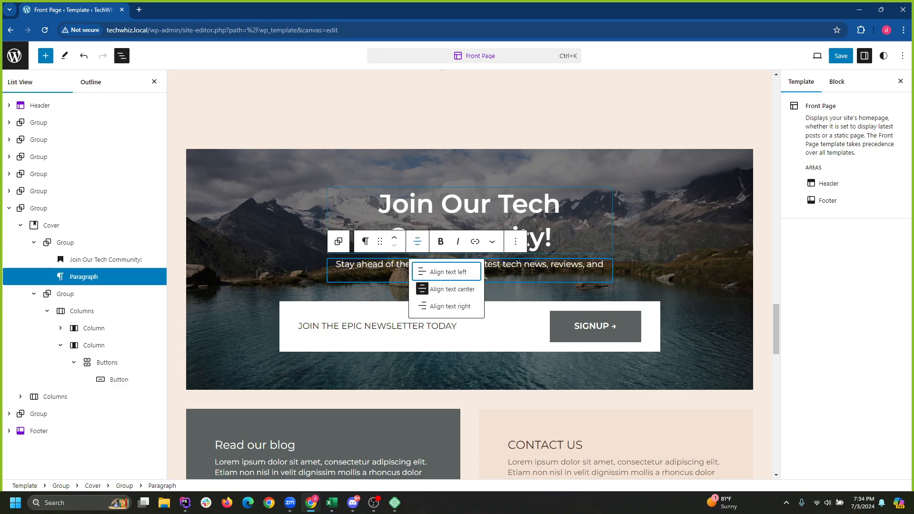
pyautogui.click(547, 264)
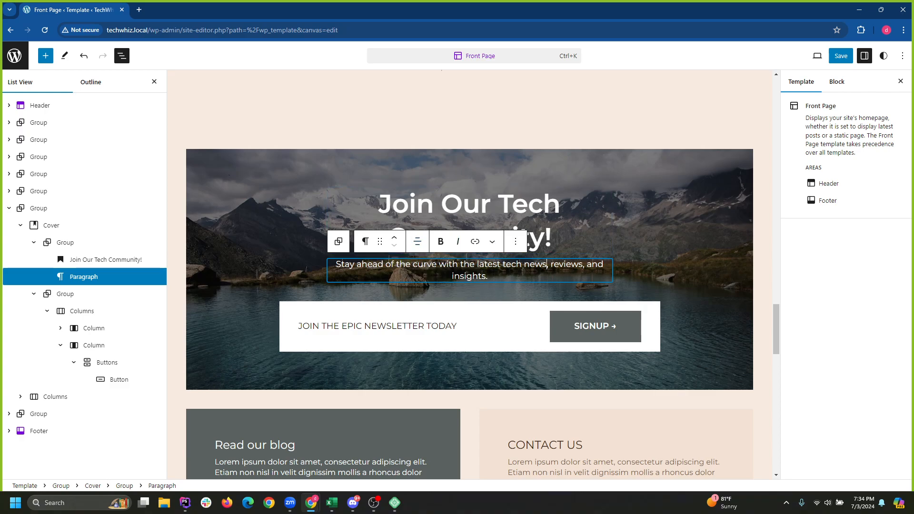
pyautogui.hotkey('ctrl', 's')
pyautogui.press('Escape')
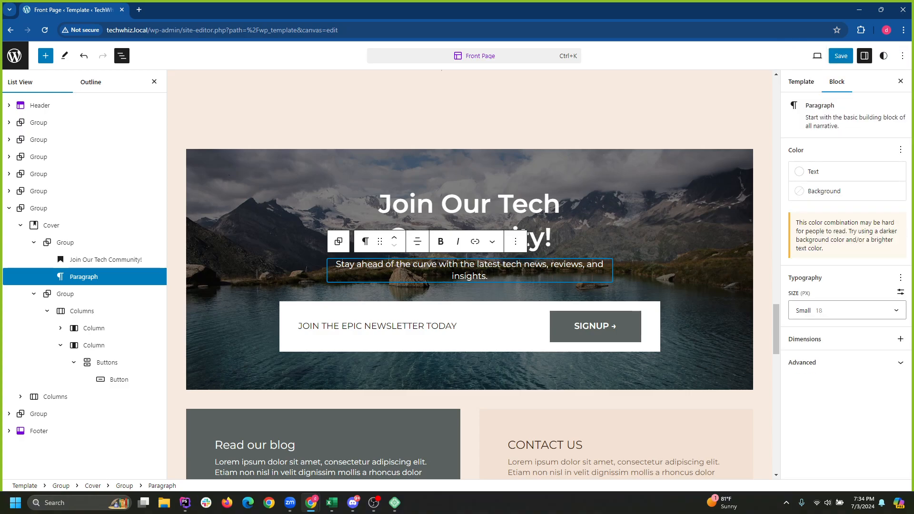
pyautogui.click(900, 339)
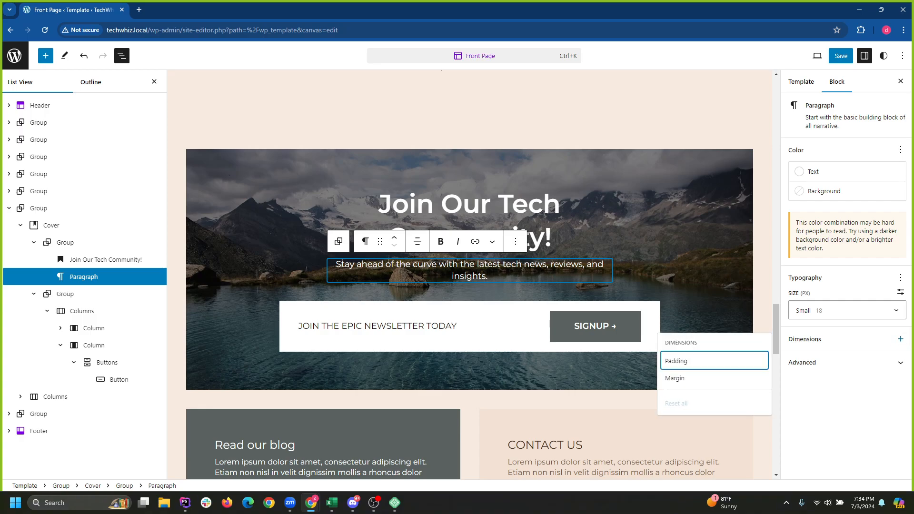
pyautogui.click(899, 363)
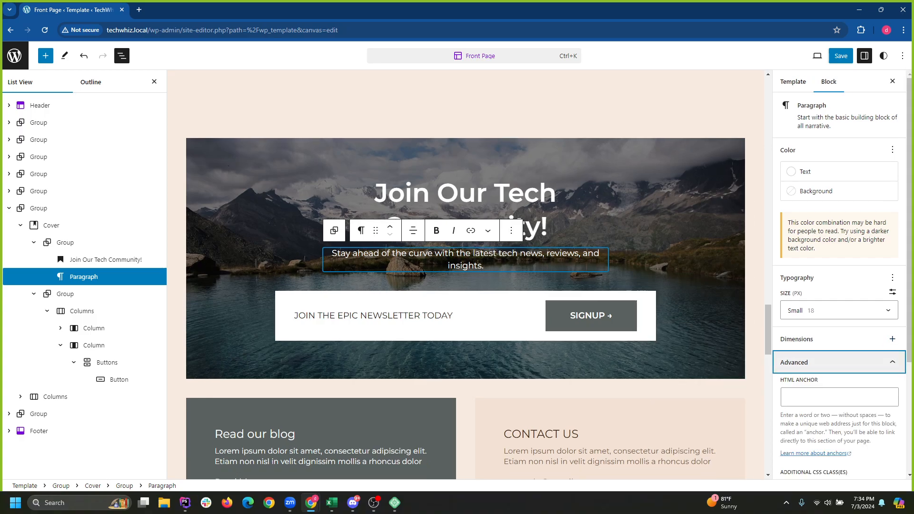
pyautogui.click(899, 362)
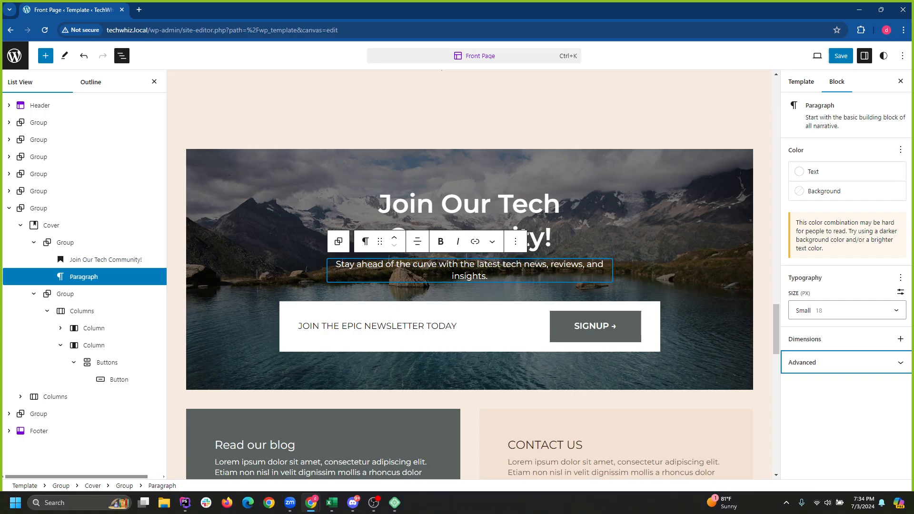
# Select the tagline paragraph in List View, removing a few of its leading letters.
pyautogui.rightClick(107, 277)
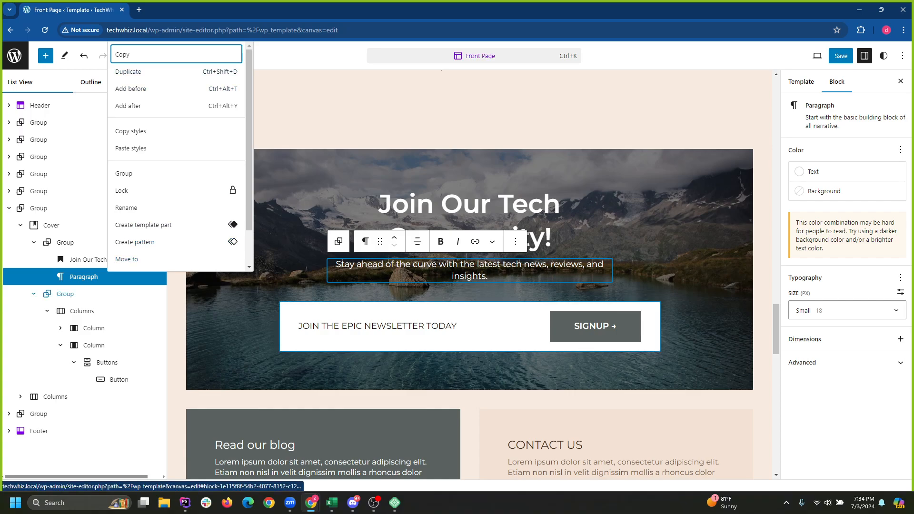
pyautogui.click(90, 293)
pyautogui.click(90, 278)
pyautogui.press('Delete')
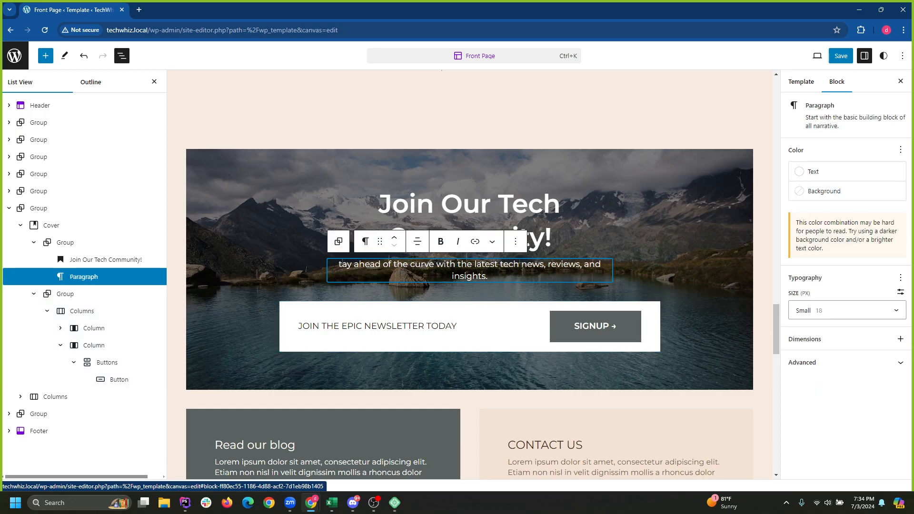
pyautogui.press('Delete')
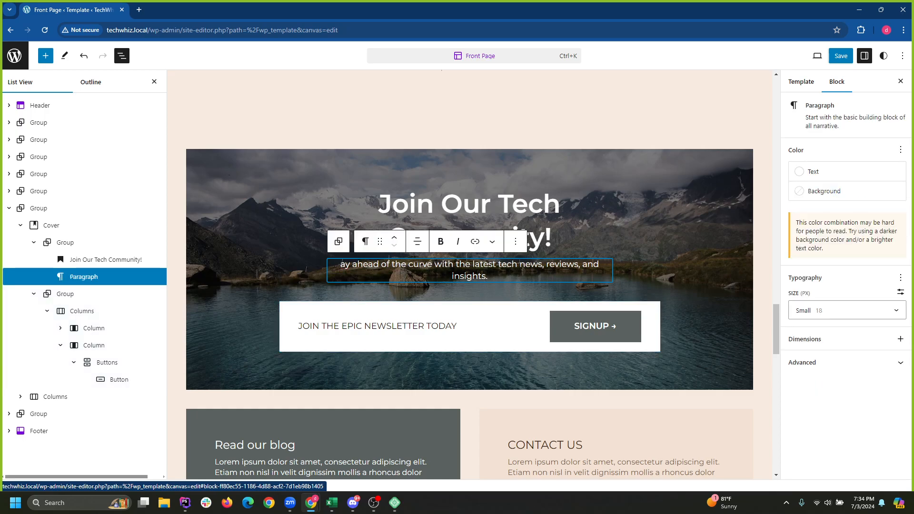
pyautogui.click(65, 294)
pyautogui.click(38, 209)
pyautogui.click(84, 277)
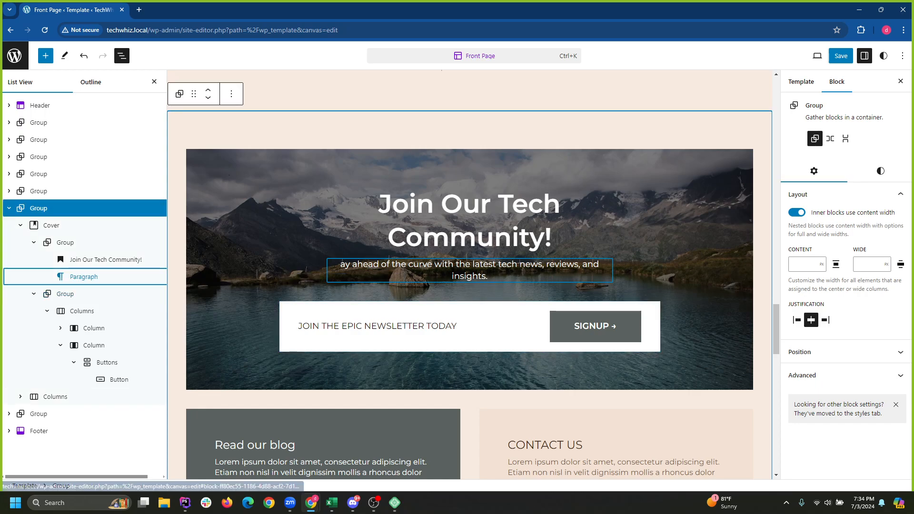
pyautogui.press('Delete')
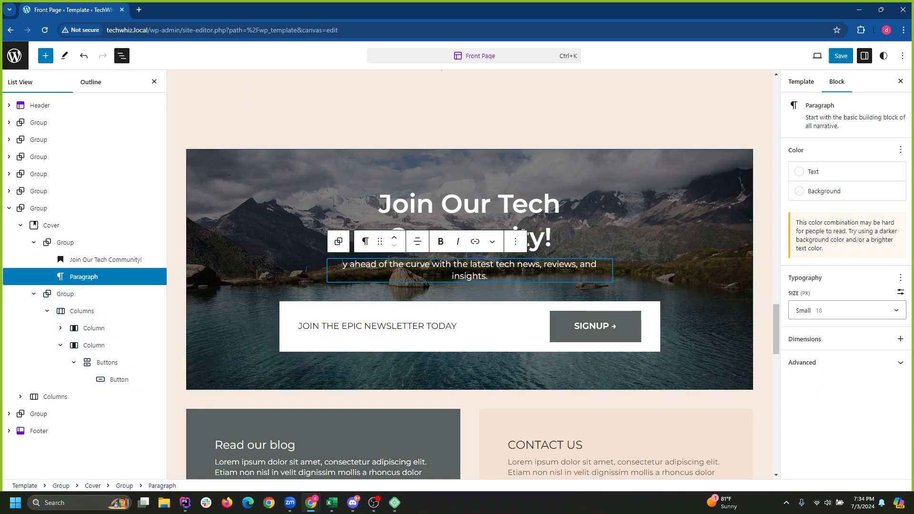
# Move the tagline directly under the Cover block, delete it via its options, and select the Cover.
pyautogui.click(119, 379)
pyautogui.click(84, 277)
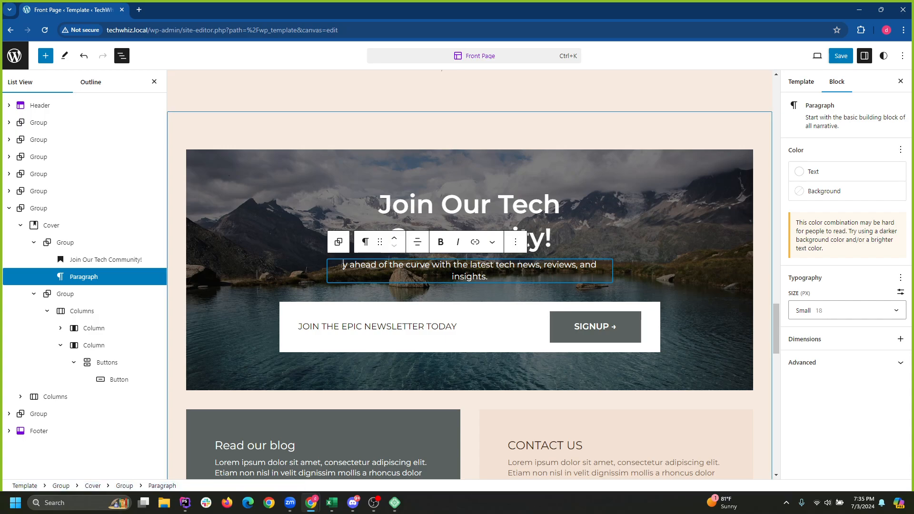
pyautogui.moveTo(84, 277); pyautogui.dragTo(120, 282)
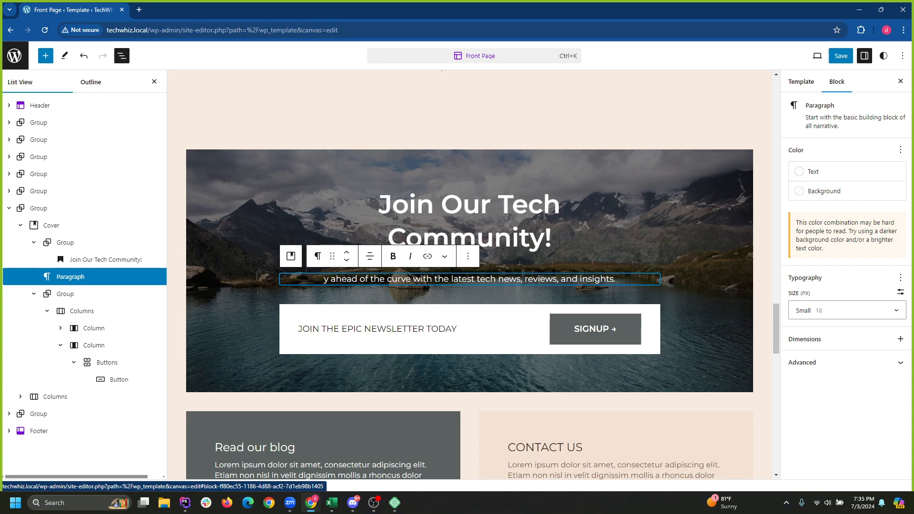
pyautogui.rightClick(120, 282)
pyautogui.scroll(-1, 139, 257)
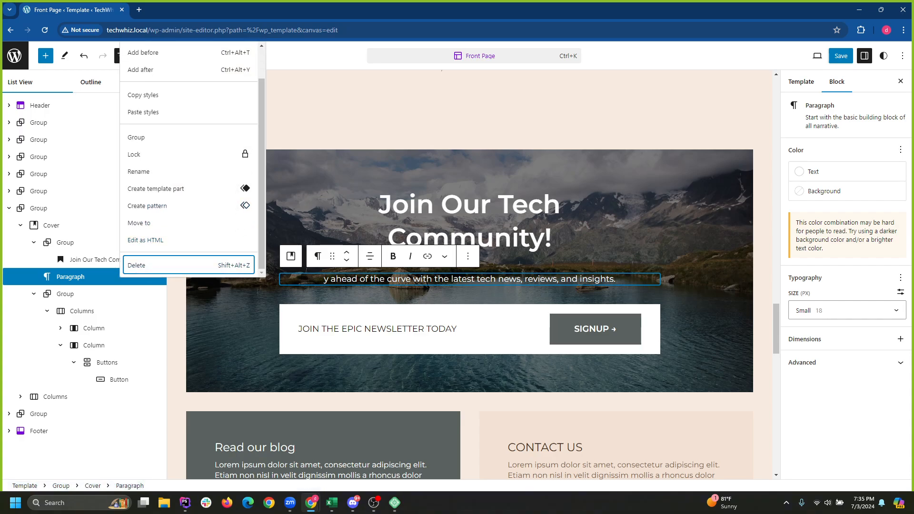
pyautogui.click(138, 263)
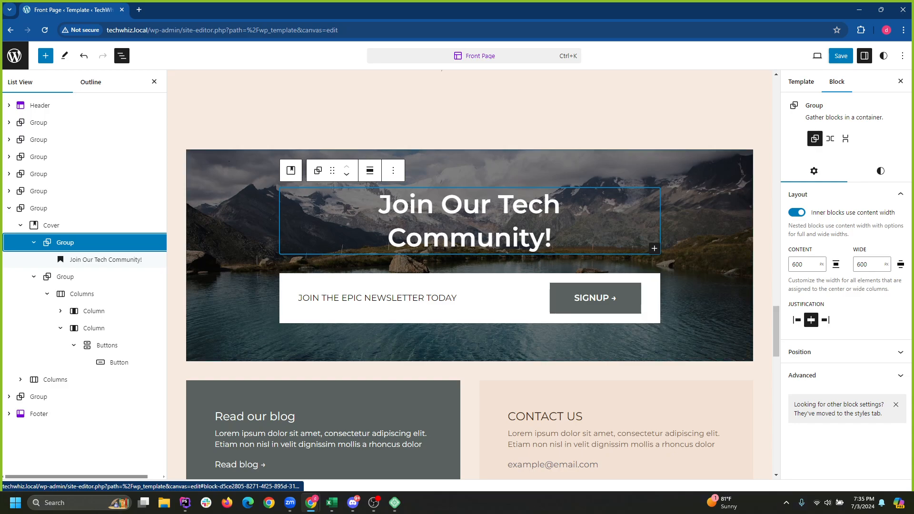
pyautogui.click(52, 225)
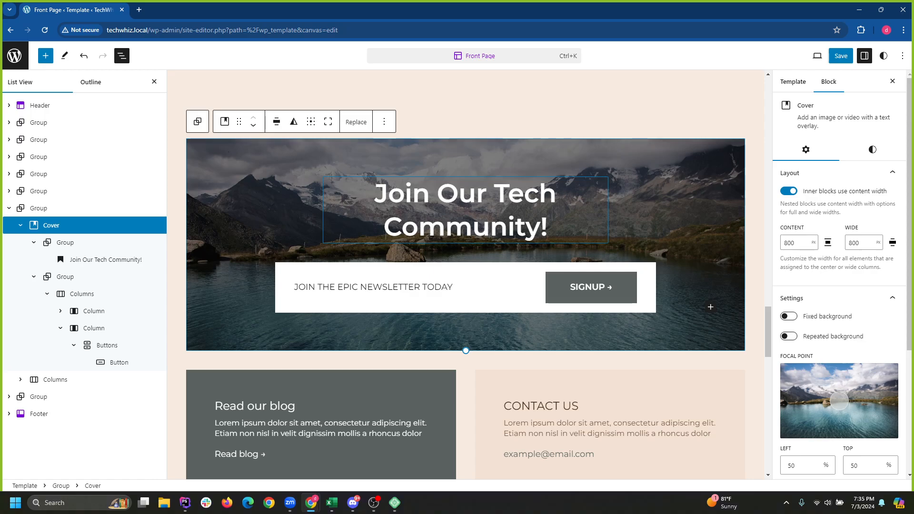
# Set the 'Join Our Tech Community!' heading to Full width alignment.
pyautogui.click(490, 227)
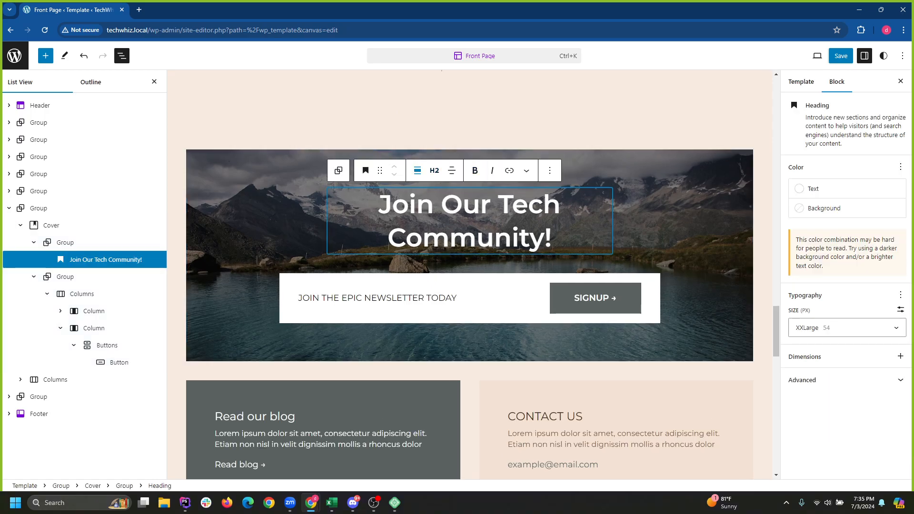
pyautogui.click(417, 170)
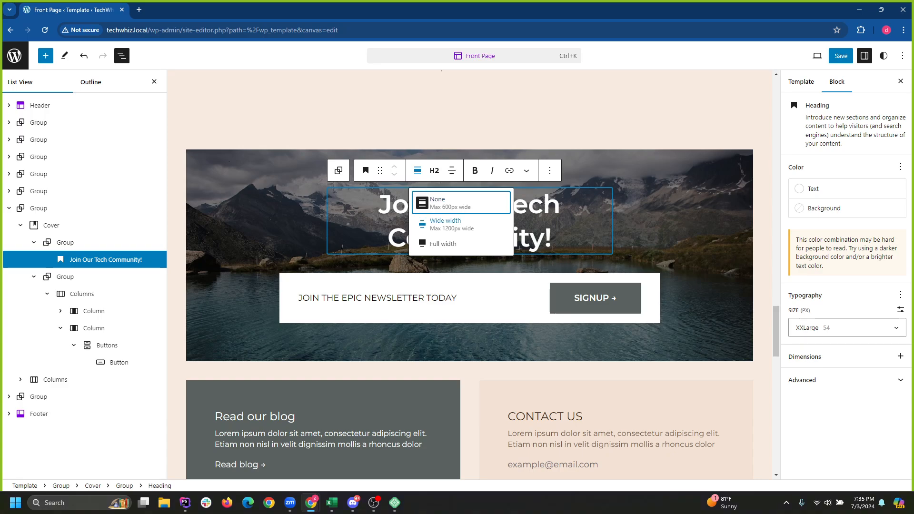
pyautogui.click(441, 243)
# Shift the Cover's background focal point to 48% left and 48% top.
pyautogui.click(710, 286)
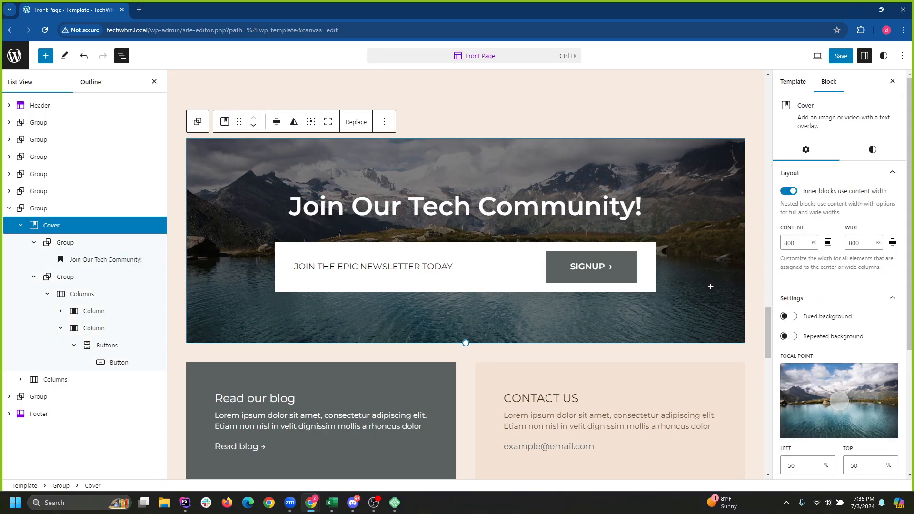
pyautogui.click(295, 266)
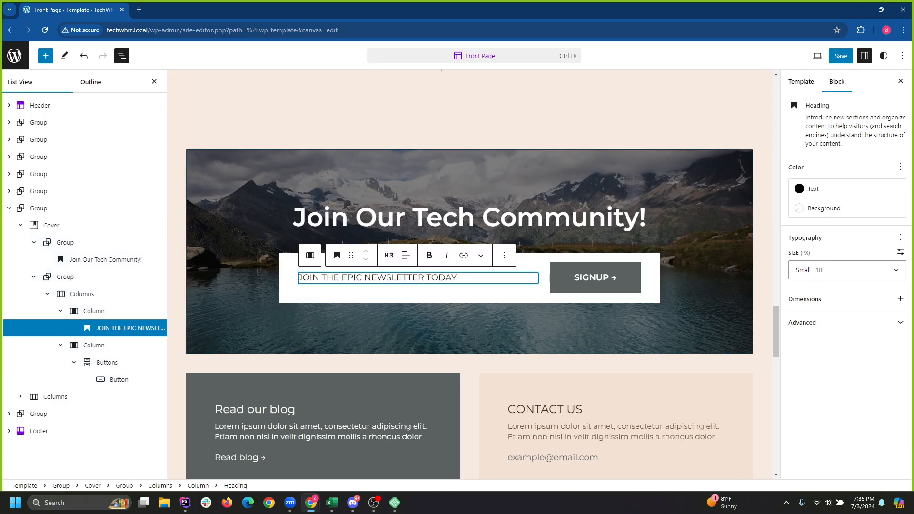
pyautogui.click(711, 297)
pyautogui.moveTo(839, 401); pyautogui.dragTo(837, 399)
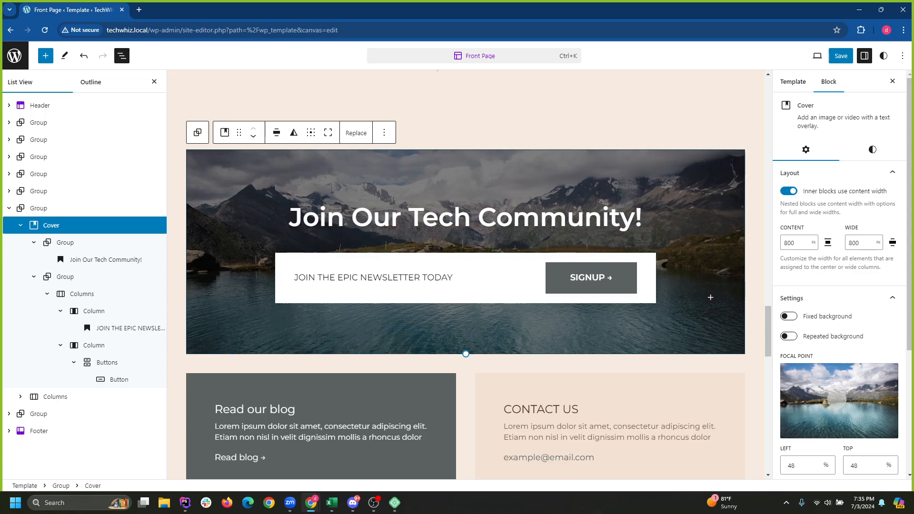
pyautogui.scroll(-3, 838, 333)
pyautogui.scroll(3, 838, 285)
# Replace the cover photo by searching Instant Images for 'tech' and importing the NASA Earth-at-night image.
pyautogui.click(356, 133)
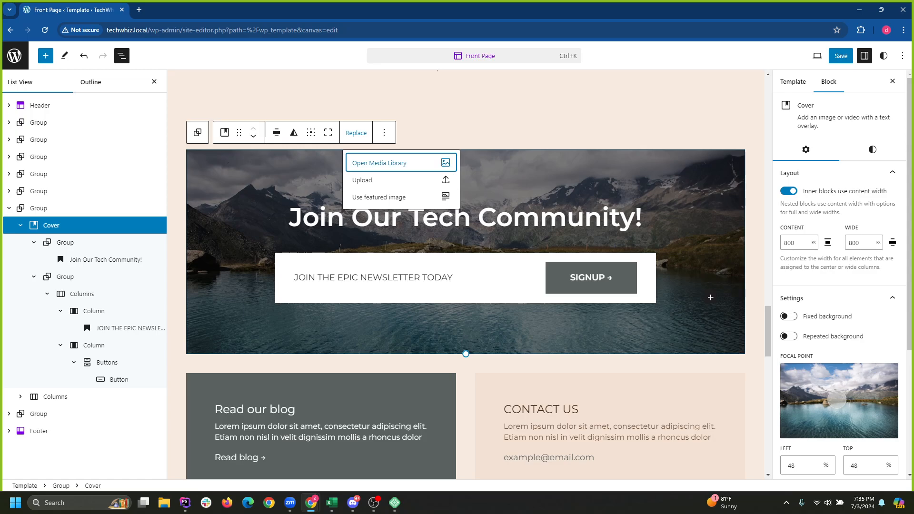
pyautogui.press('Return')
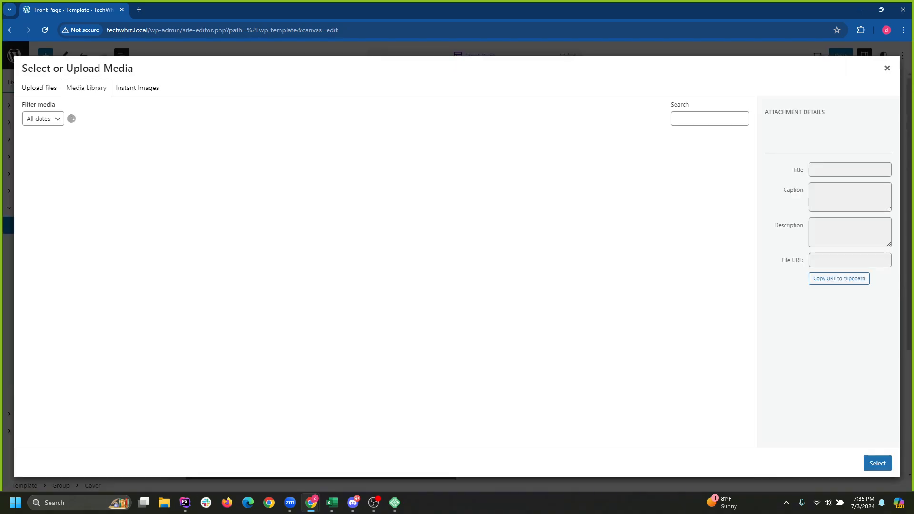
pyautogui.click(138, 88)
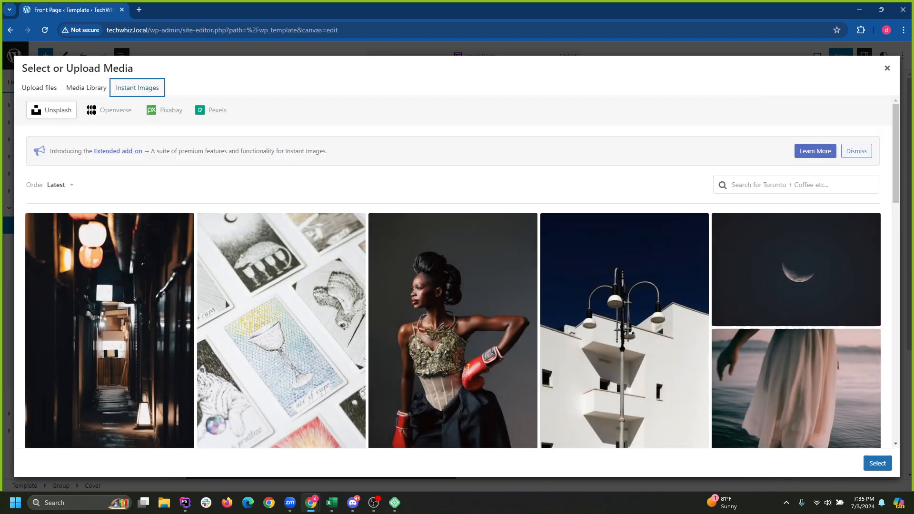
pyautogui.click(796, 185)
pyautogui.write('tech')
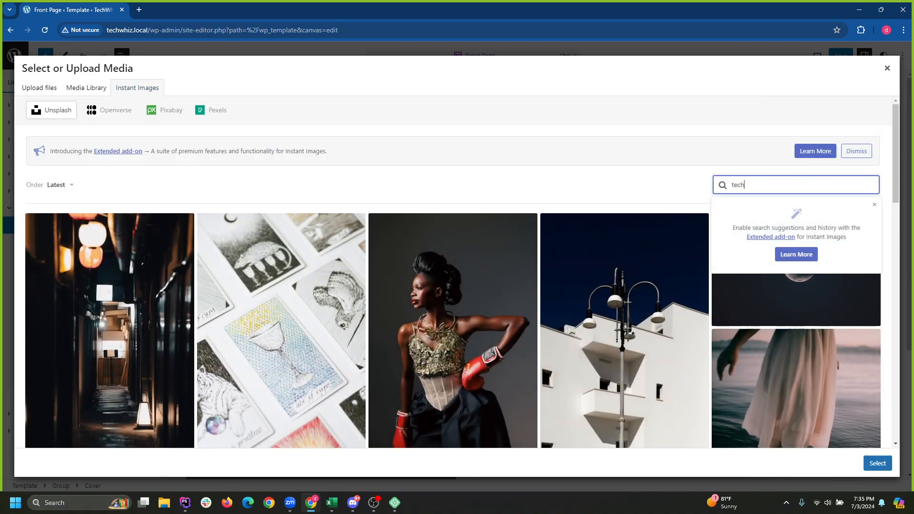
pyautogui.press('Return')
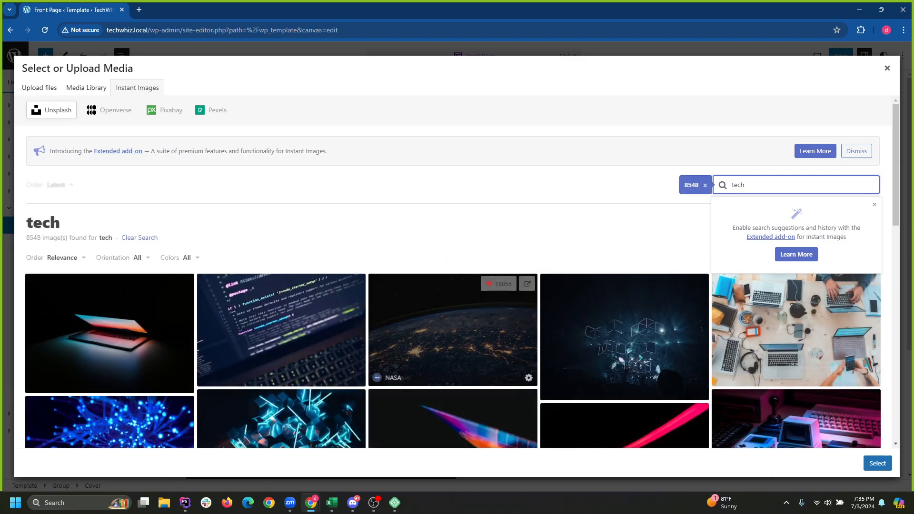
pyautogui.scroll(-3, 476, 347)
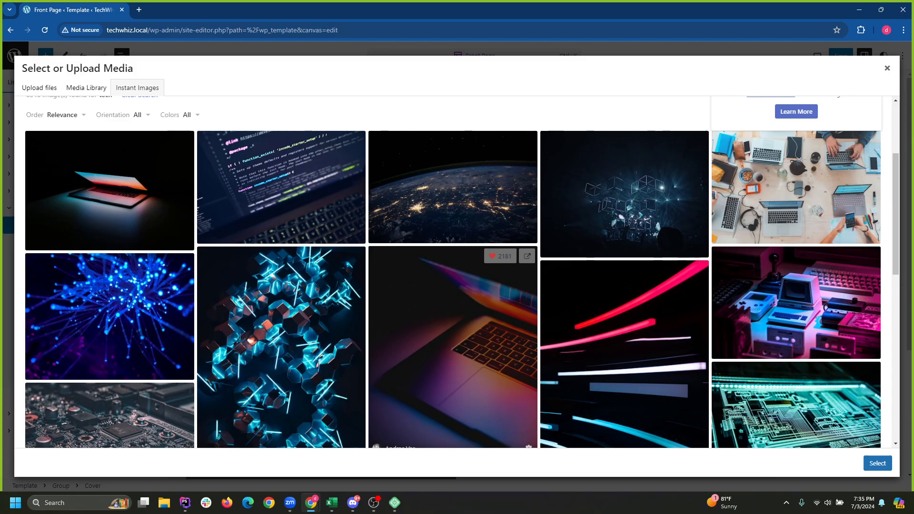
pyautogui.scroll(-3, 453, 347)
pyautogui.scroll(4, 452, 348)
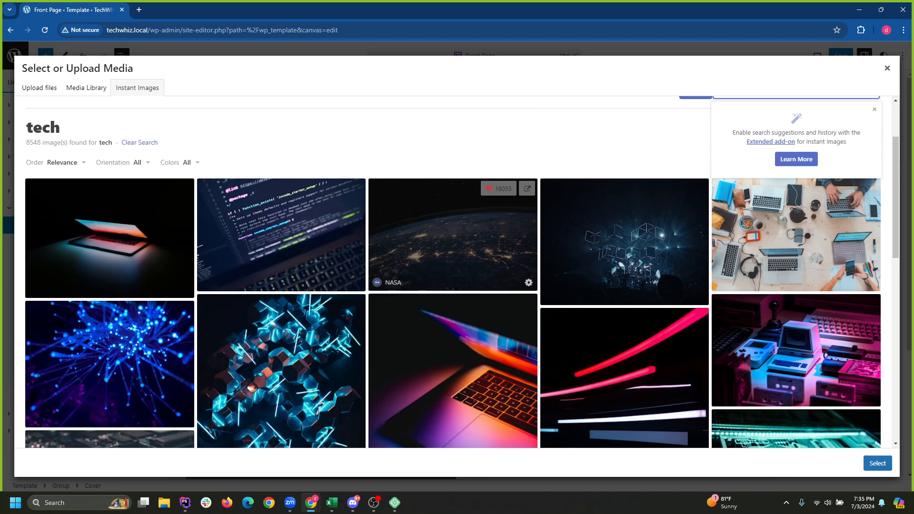
pyautogui.click(453, 234)
pyautogui.click(878, 463)
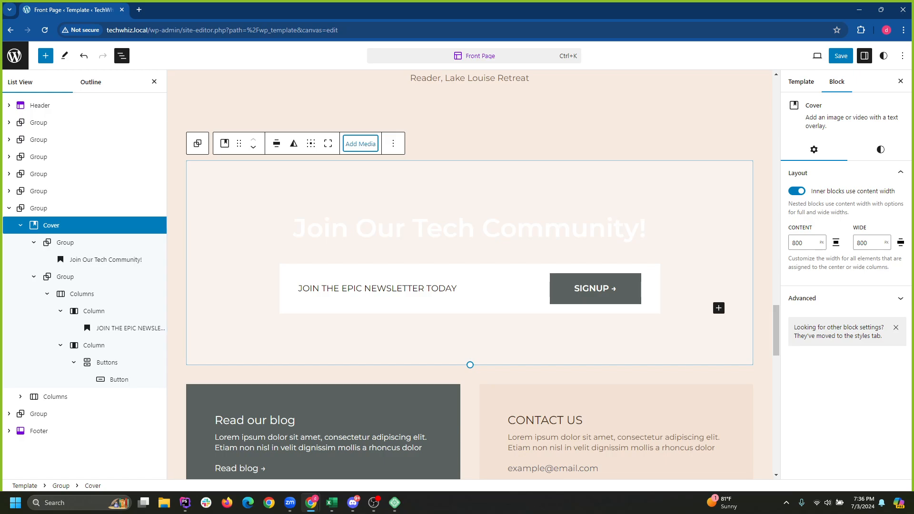
# Import the NASA Earth-at-night photo from an Instant Images search for 'tech'.
pyautogui.click(360, 144)
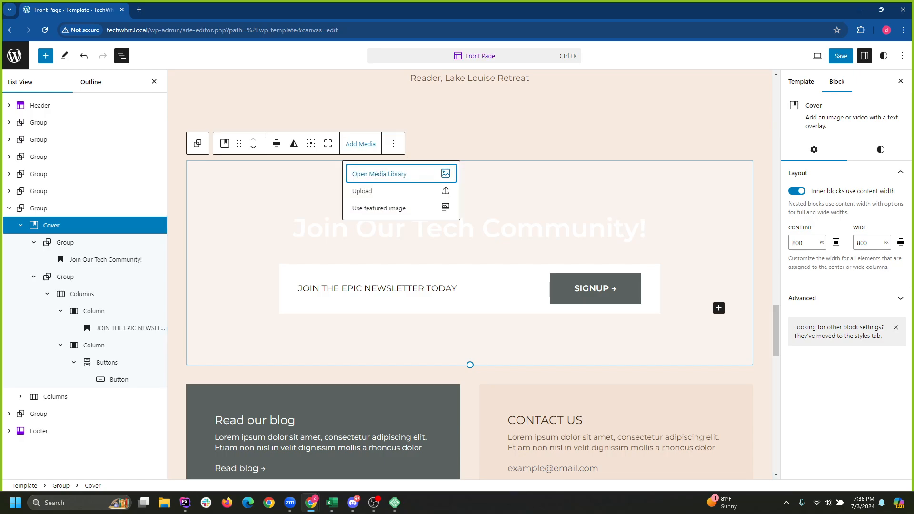
pyautogui.click(428, 174)
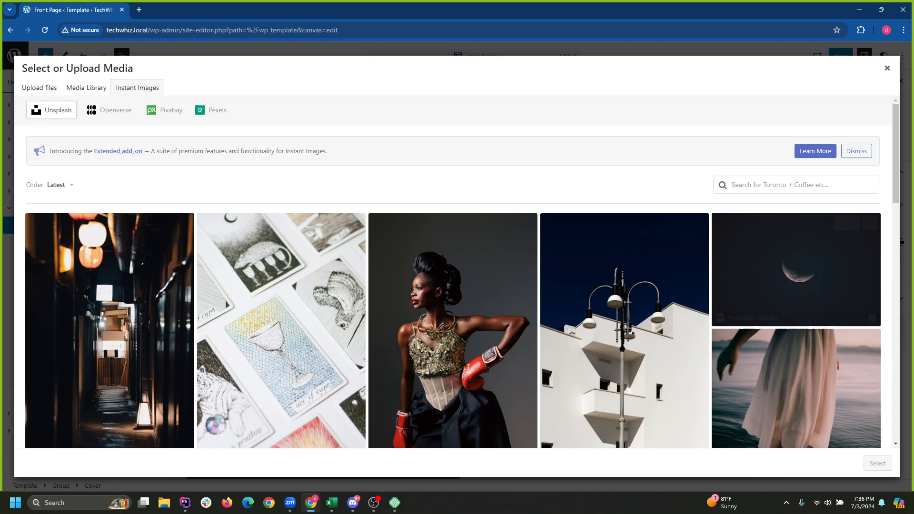
pyautogui.click(791, 185)
pyautogui.write('tech')
pyautogui.press('Return')
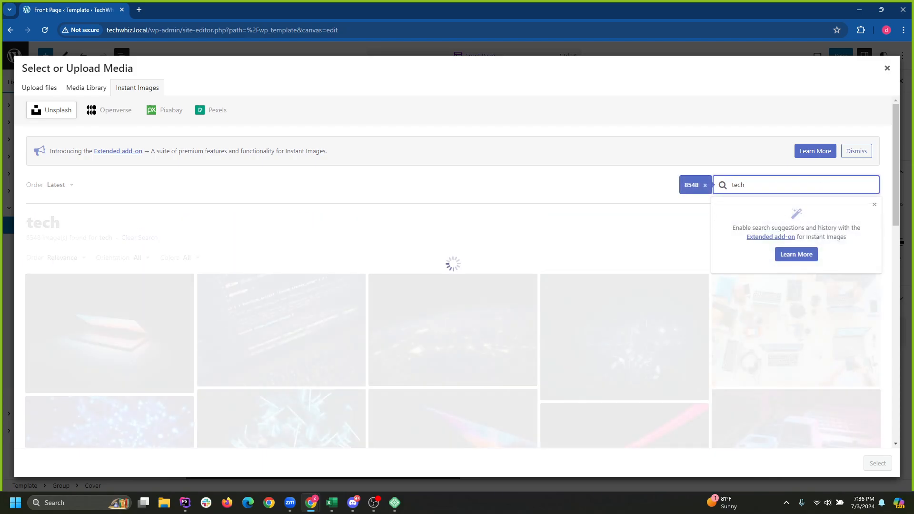
pyautogui.click(452, 330)
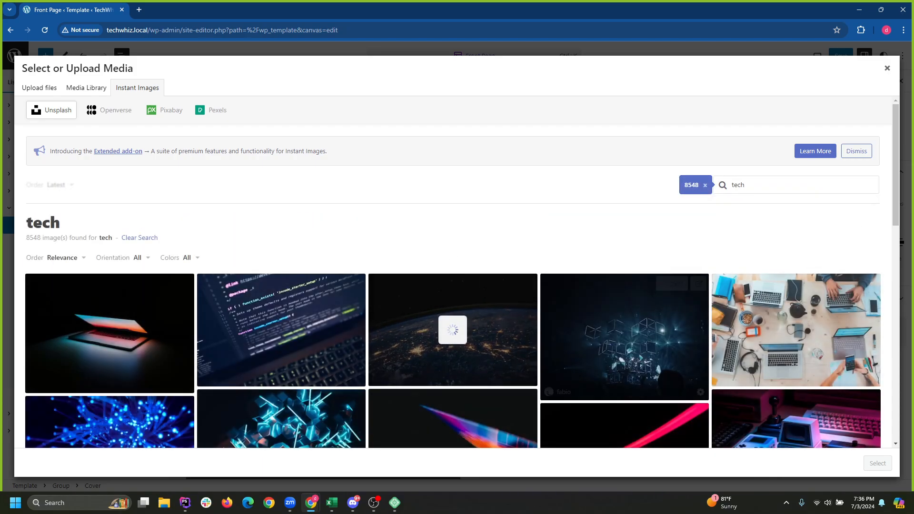
pyautogui.scroll(-3, 476, 334)
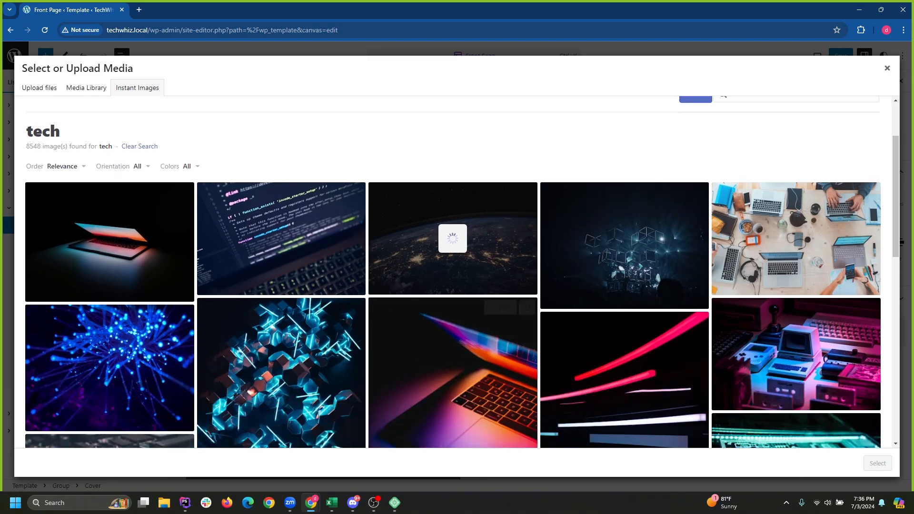
pyautogui.scroll(1, 453, 343)
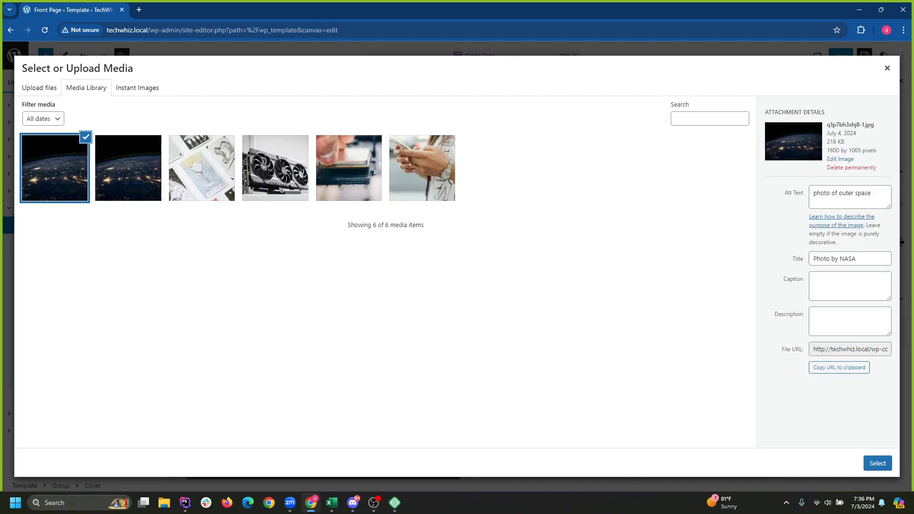
# Permanently delete the duplicate Earth image and use the remaining copy as the cover background.
pyautogui.click(85, 137)
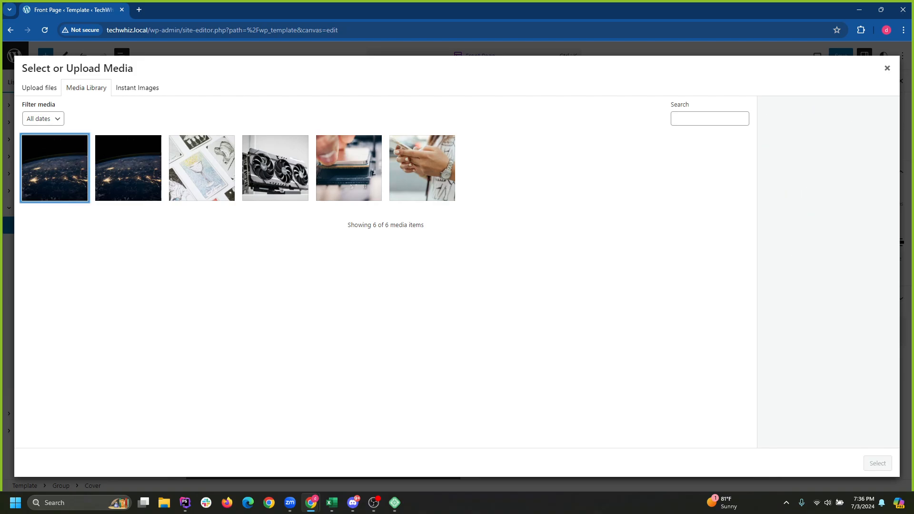
pyautogui.click(128, 168)
pyautogui.click(55, 168)
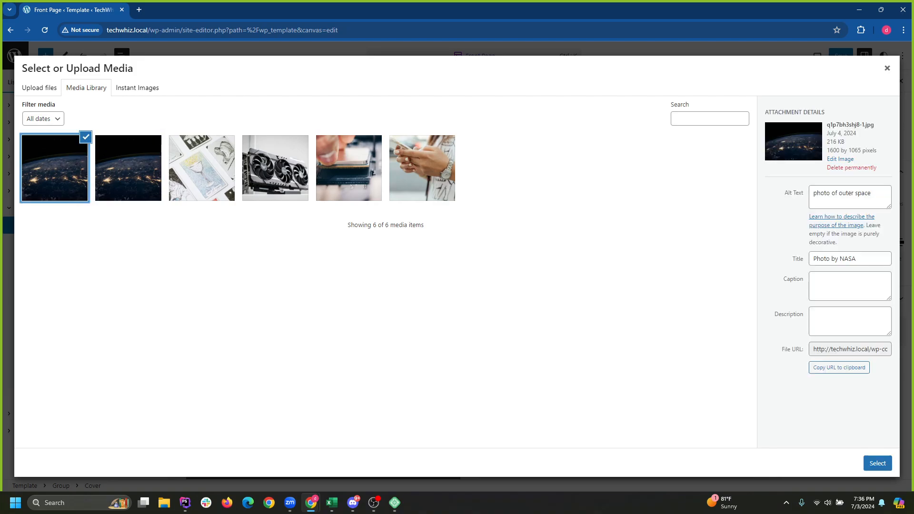
pyautogui.click(86, 137)
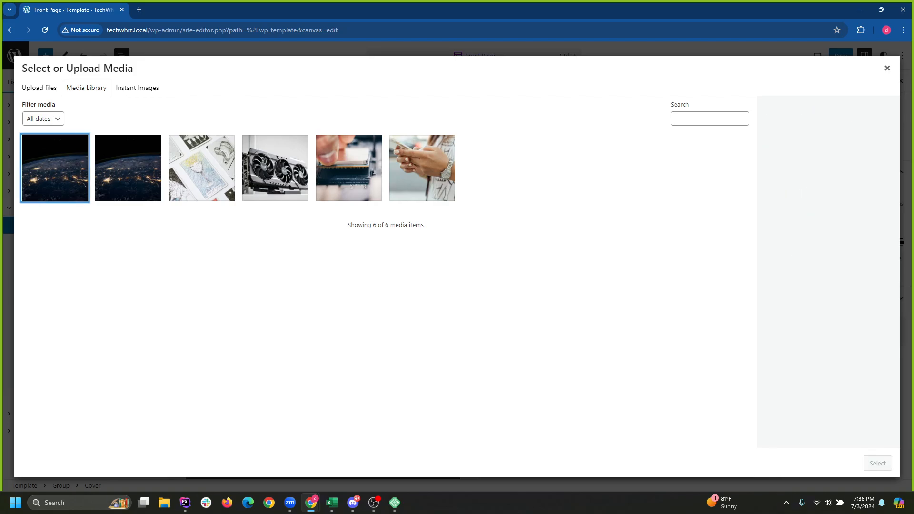
pyautogui.click(62, 158)
pyautogui.rightClick(62, 158)
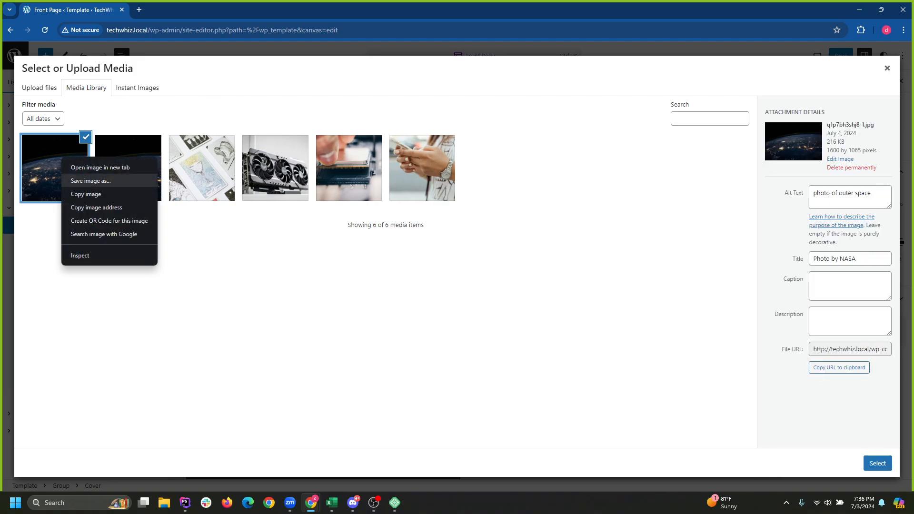
pyautogui.click(52, 171)
pyautogui.click(123, 169)
pyautogui.click(59, 169)
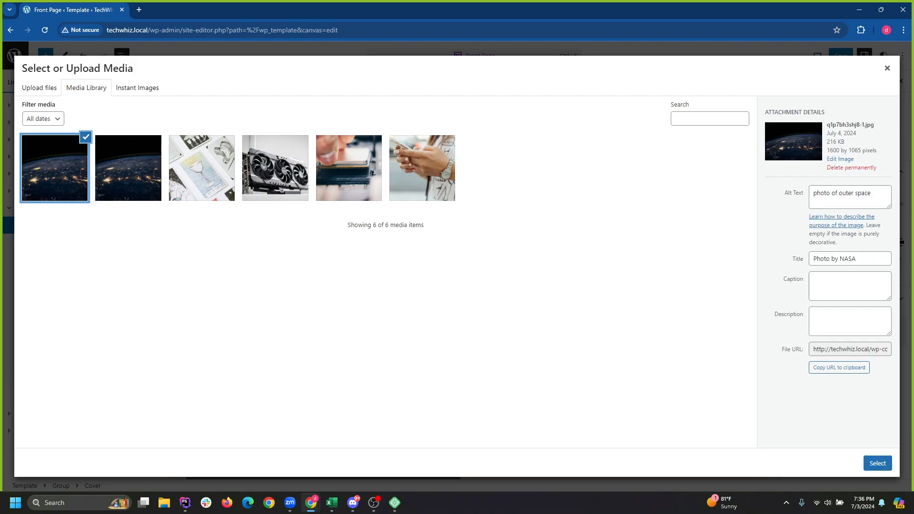
pyautogui.click(851, 167)
pyautogui.click(499, 109)
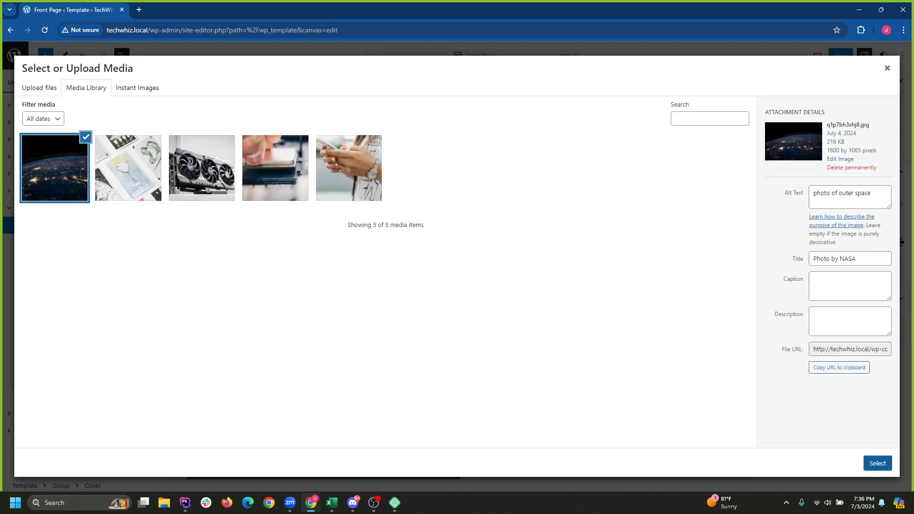
pyautogui.click(877, 463)
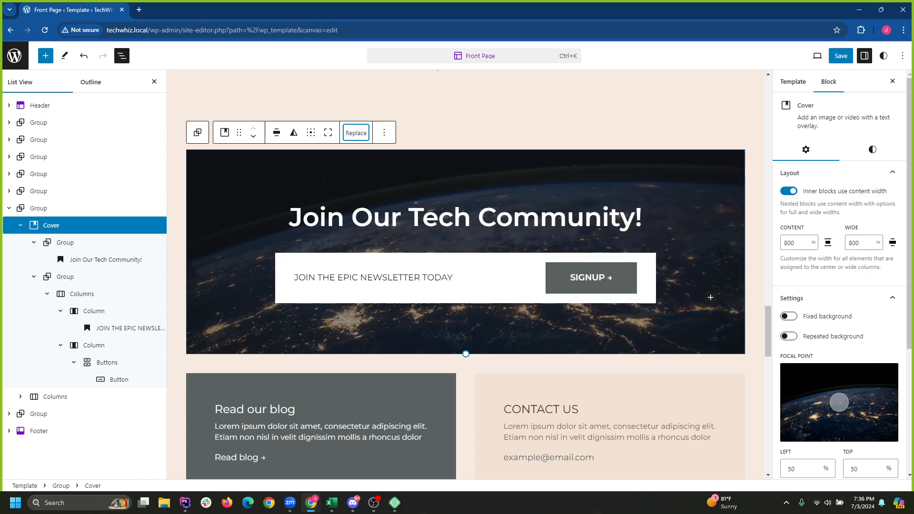
# Delete the Jane Smith testimonial Group section through its block Options menu.
pyautogui.scroll(-2, 371, 277)
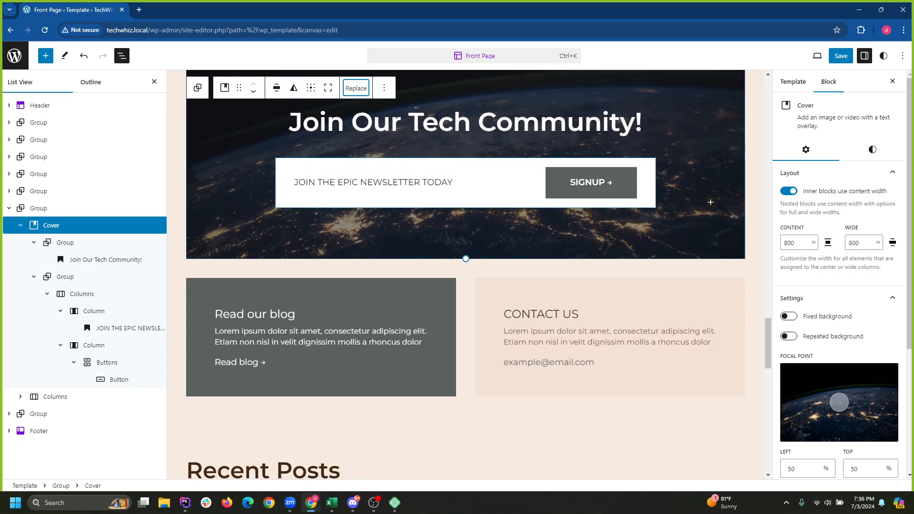
pyautogui.scroll(-4, 371, 277)
pyautogui.scroll(5, 371, 277)
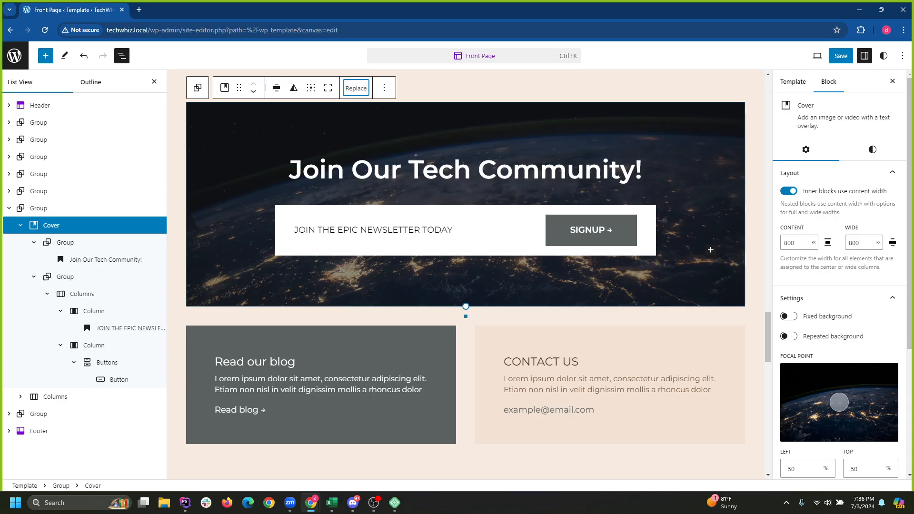
pyautogui.scroll(-4, 710, 249)
pyautogui.scroll(-10, 711, 249)
pyautogui.scroll(15, 469, 274)
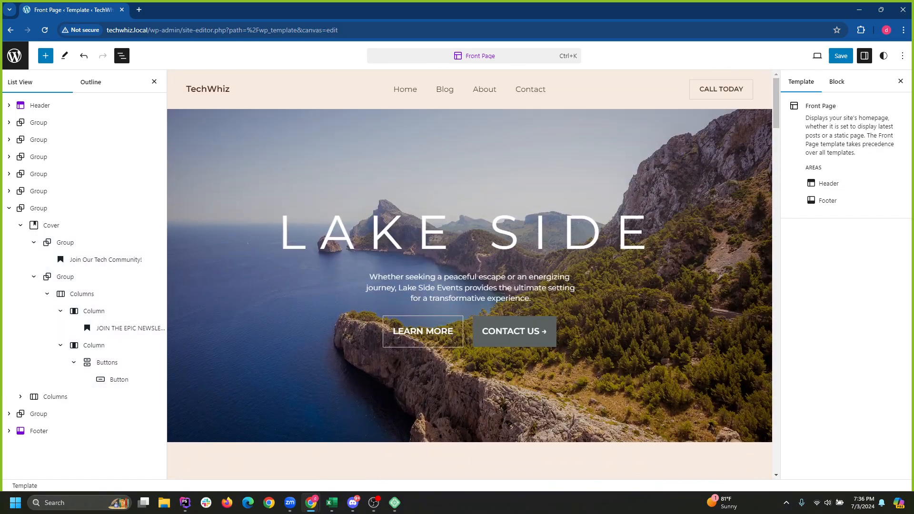
pyautogui.scroll(-10, 470, 274)
pyautogui.scroll(7, 469, 275)
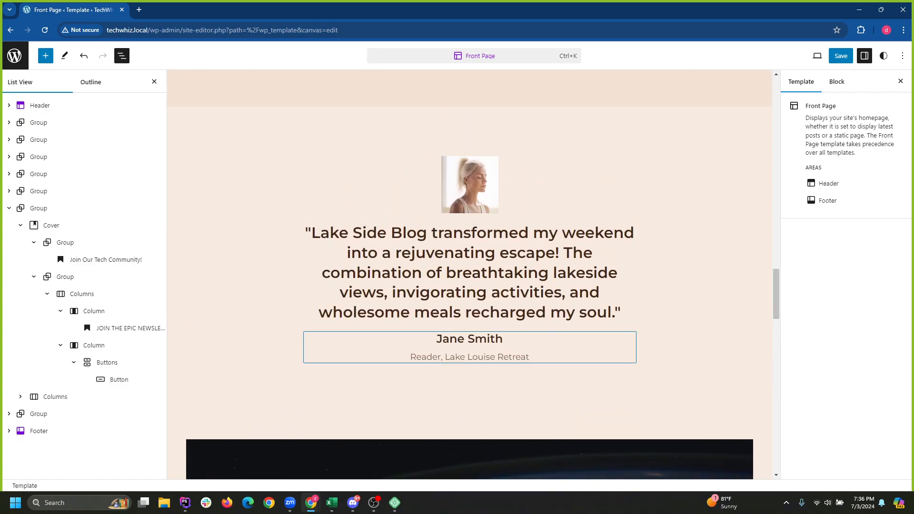
pyautogui.doubleClick(513, 357)
pyautogui.scroll(2, 513, 357)
pyautogui.click(253, 304)
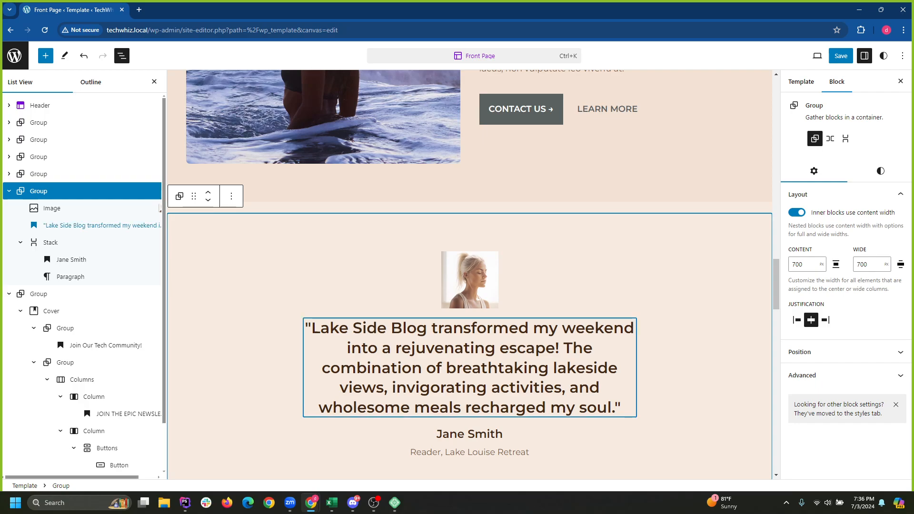
pyautogui.click(231, 196)
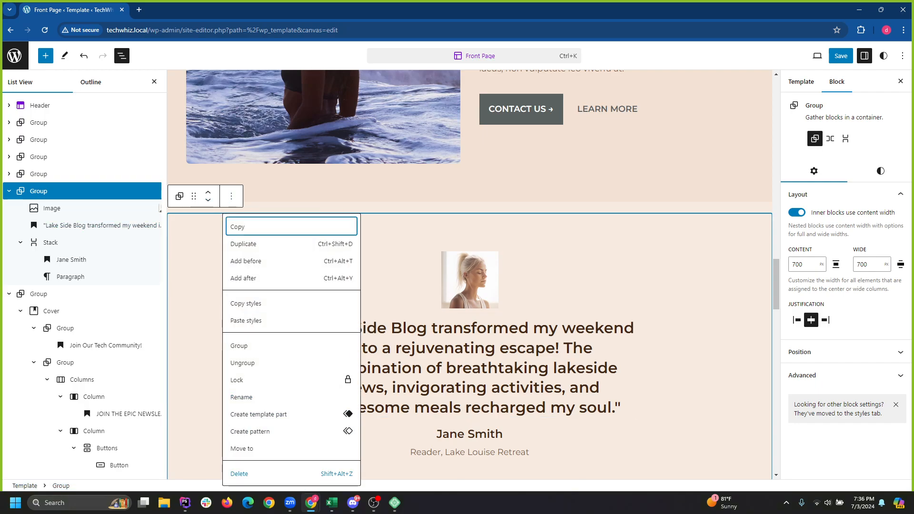
pyautogui.click(240, 474)
# Select the Enjoy Nature with a Perfect Mindset section and bring up its block options.
pyautogui.scroll(3, 572, 328)
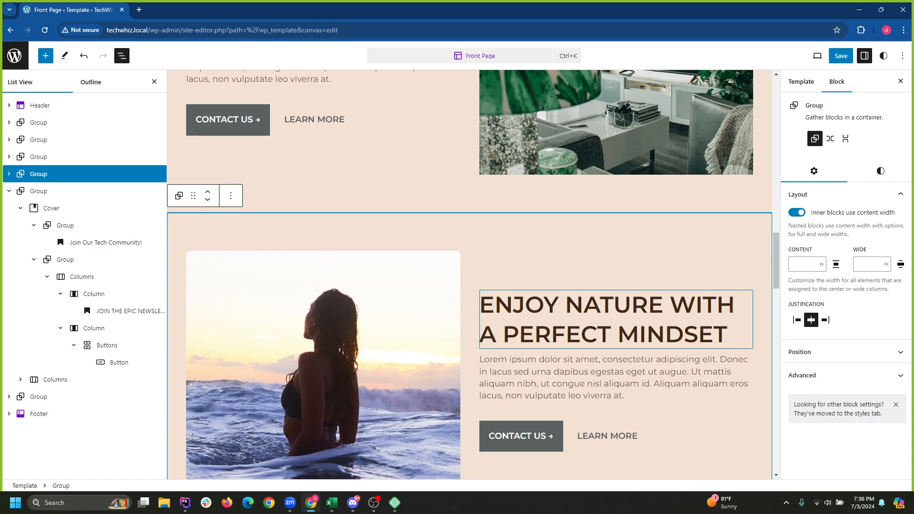
pyautogui.scroll(-2, 600, 301)
pyautogui.scroll(1, 602, 339)
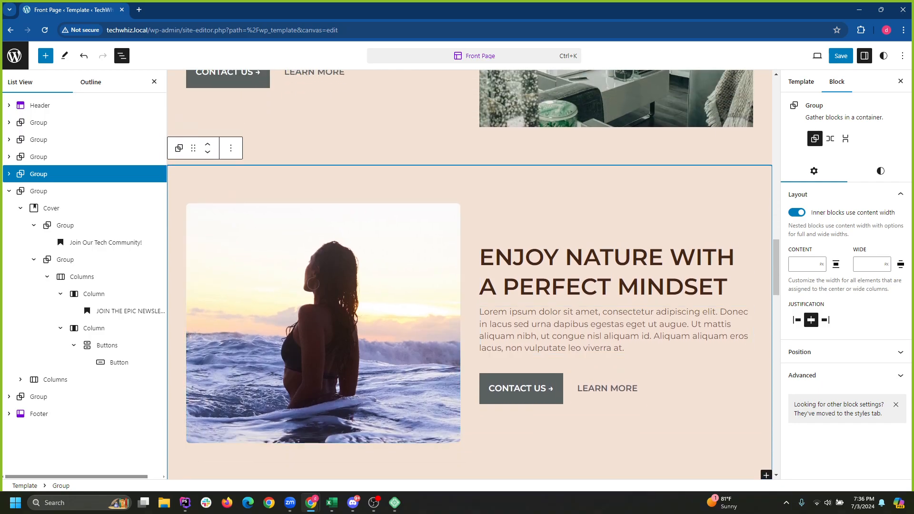
pyautogui.click(38, 174)
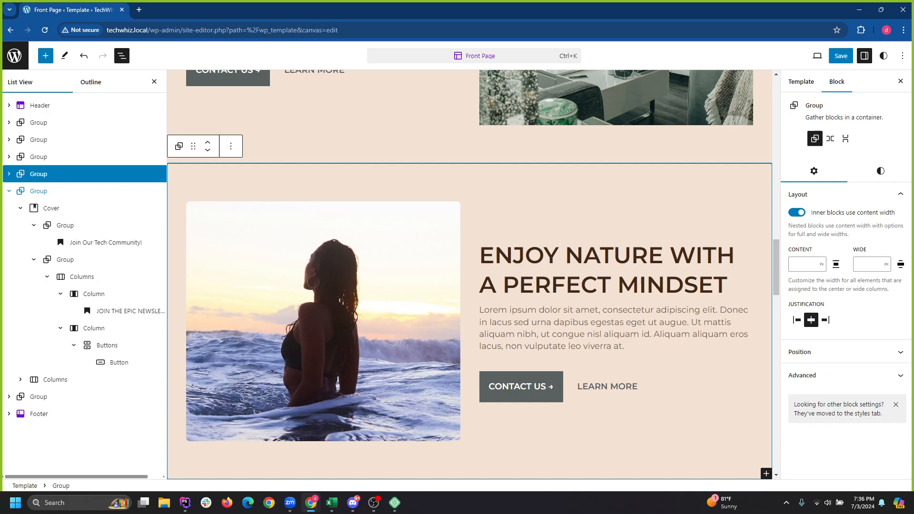
pyautogui.click(231, 146)
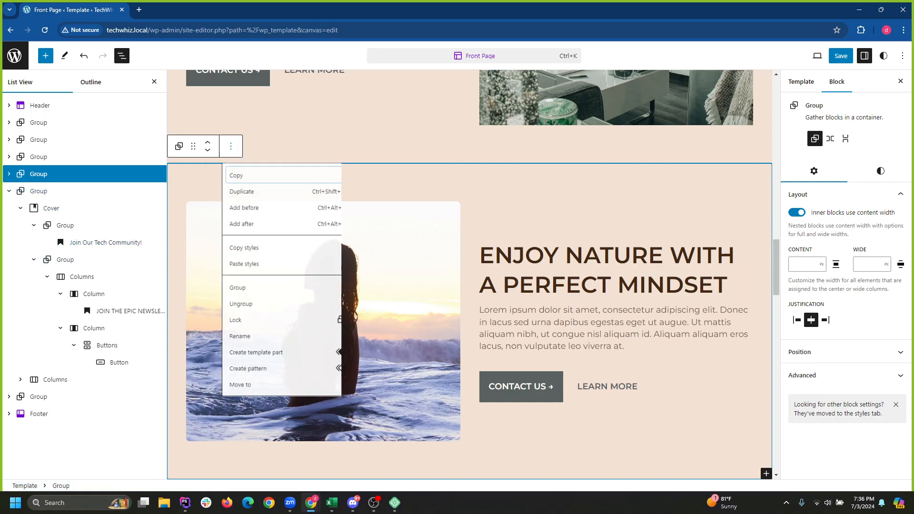
# Delete the Enjoy Nature, Comfy Nature Inspired Rooms and Healthy Happy Experience sections.
pyautogui.click(239, 424)
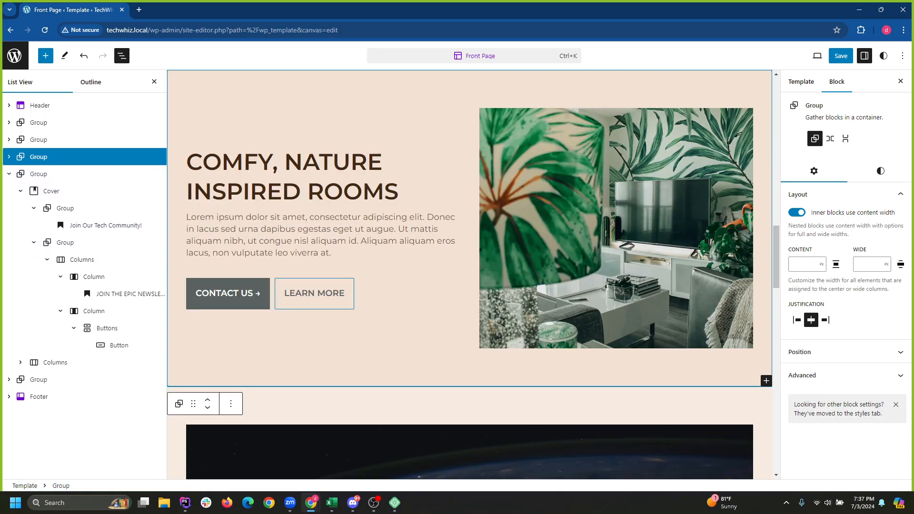
pyautogui.scroll(1, 315, 292)
pyautogui.scroll(2, 314, 291)
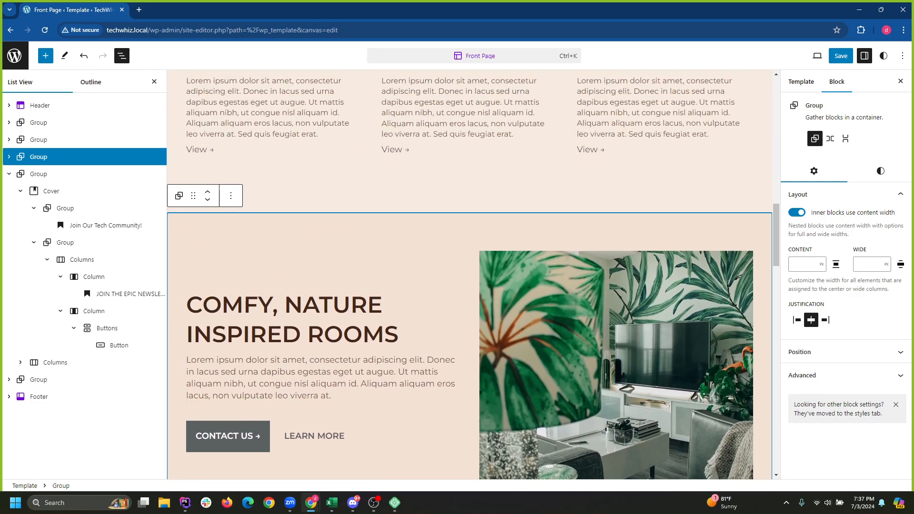
pyautogui.press('Return')
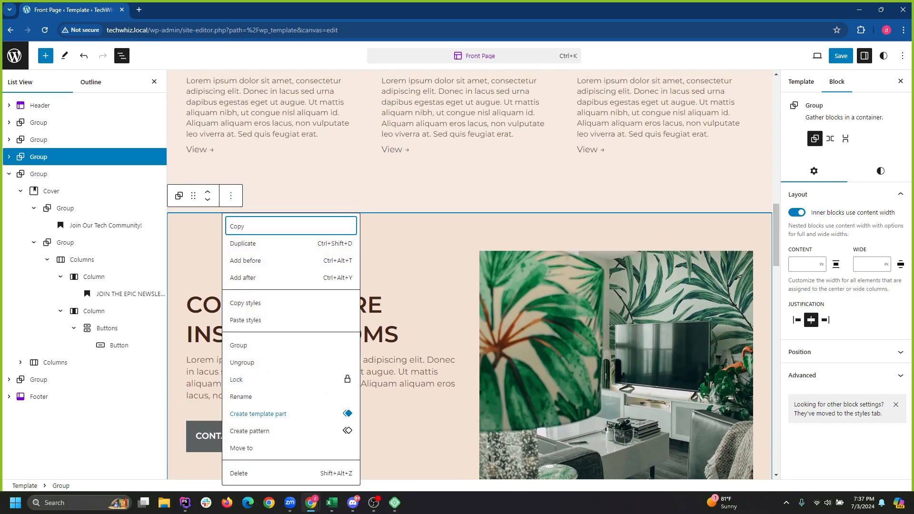
pyautogui.press('Up')
pyautogui.press('Return')
pyautogui.scroll(1, 314, 292)
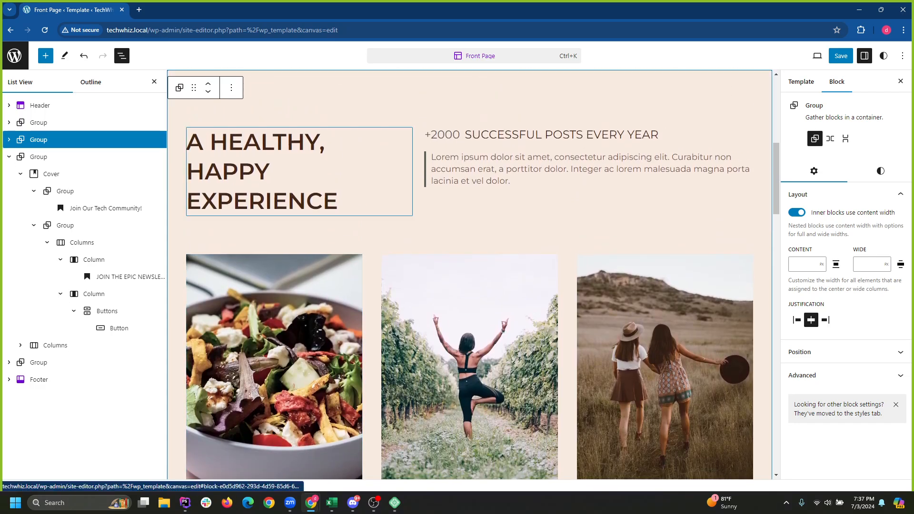
pyautogui.press('Return')
pyautogui.press('Up')
pyautogui.press('Return')
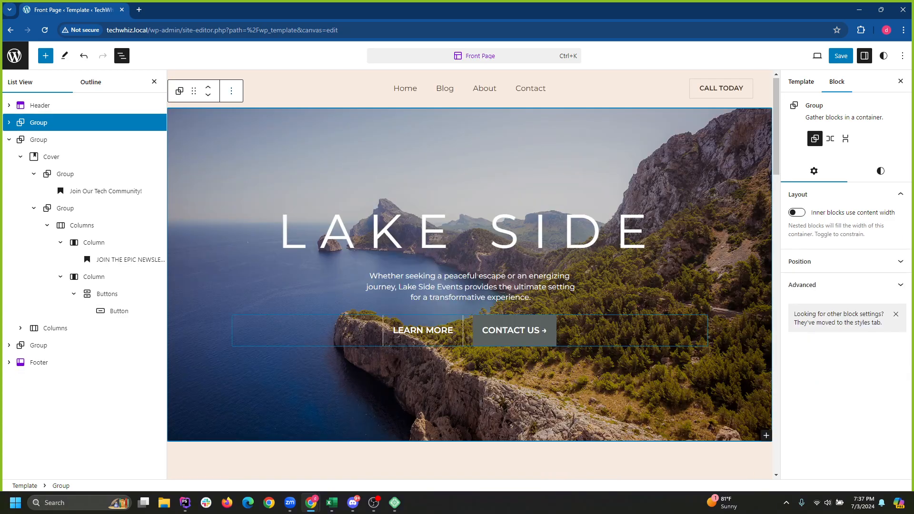
pyautogui.scroll(-9, 469, 275)
pyautogui.scroll(-9, 470, 274)
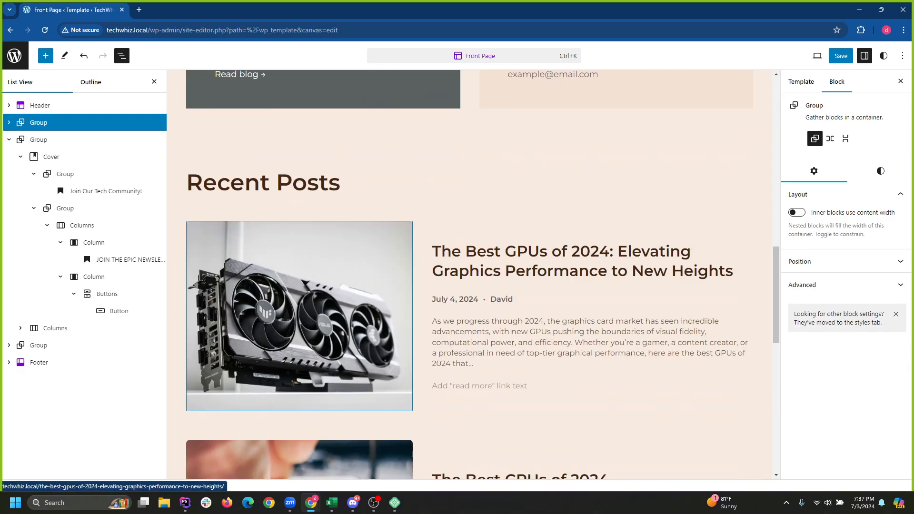
pyautogui.scroll(18, 470, 275)
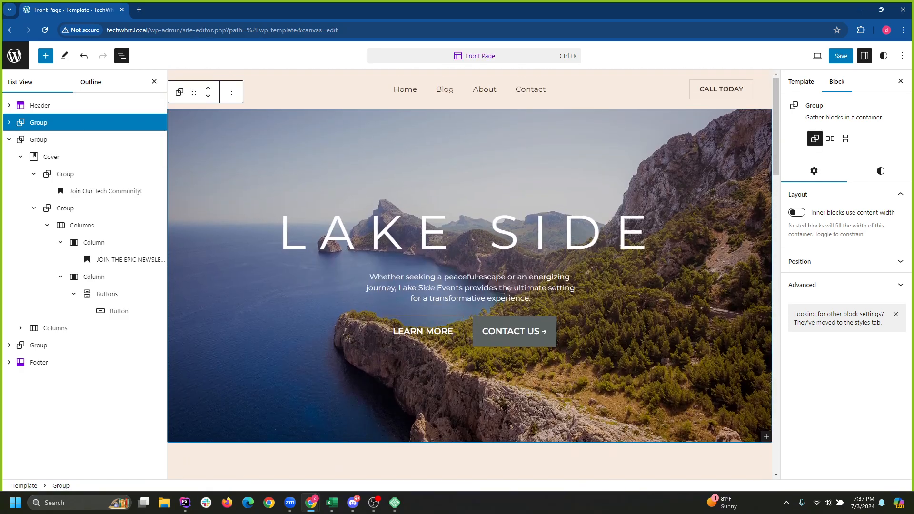
pyautogui.scroll(-6, 470, 274)
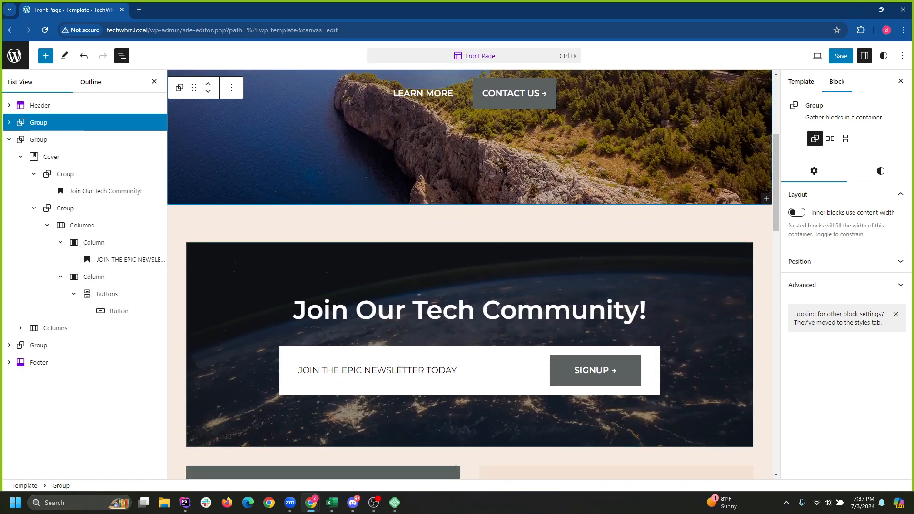
pyautogui.scroll(-3, 470, 274)
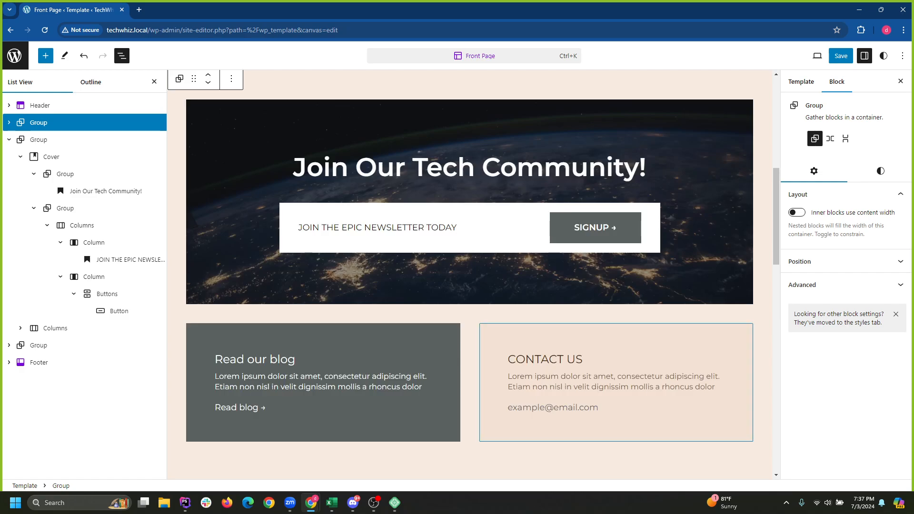
pyautogui.scroll(9, 469, 274)
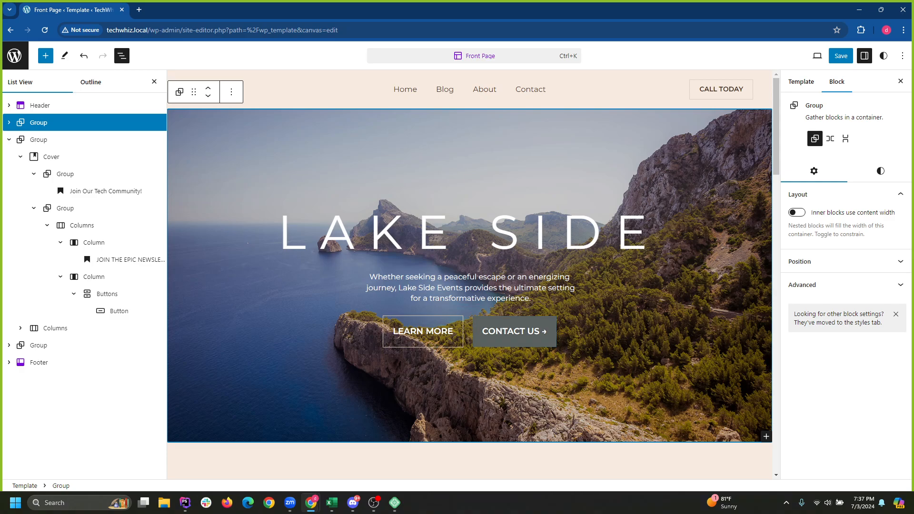
pyautogui.click(514, 381)
pyautogui.scroll(-5, 514, 380)
pyautogui.scroll(5, 515, 381)
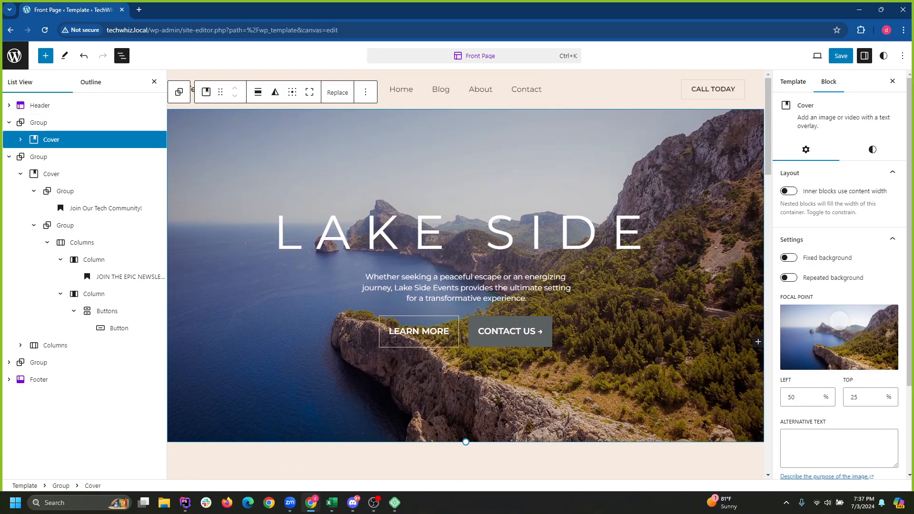
pyautogui.moveTo(768, 152); pyautogui.dragTo(768, 193)
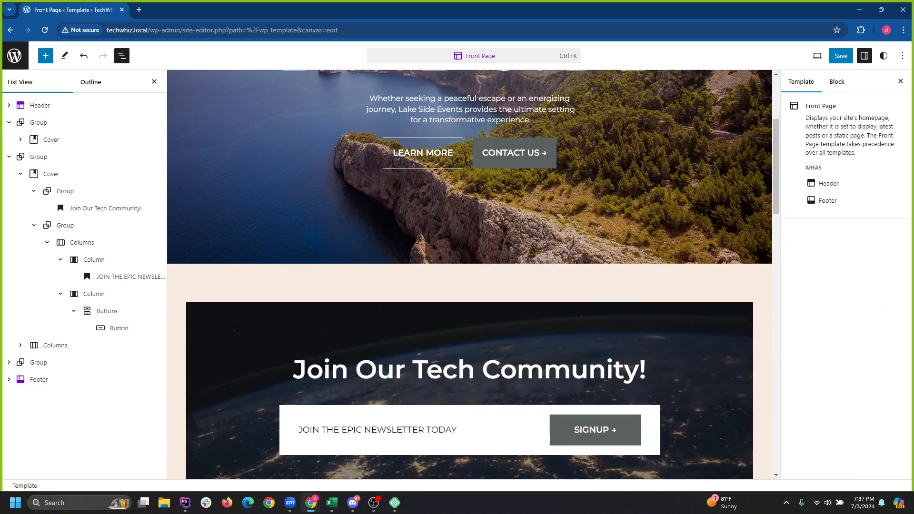
pyautogui.scroll(-20, 469, 275)
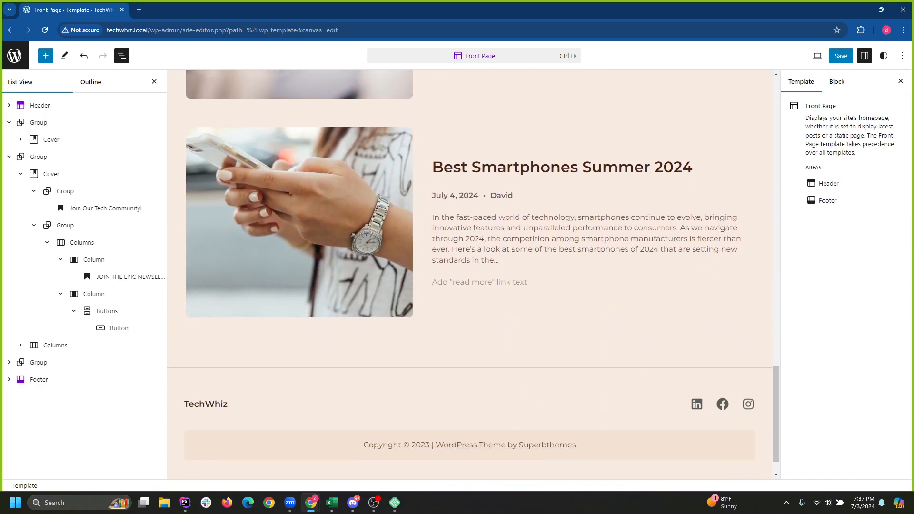
pyautogui.scroll(20, 470, 275)
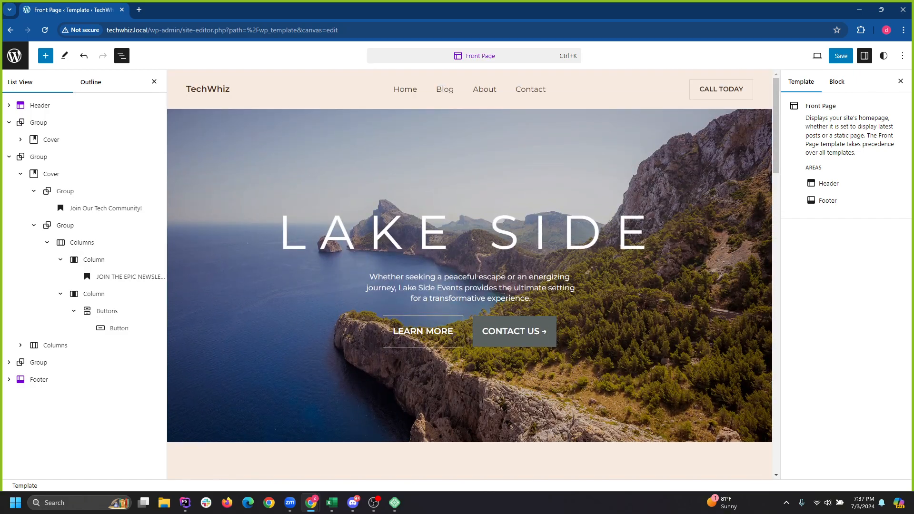
pyautogui.click(760, 342)
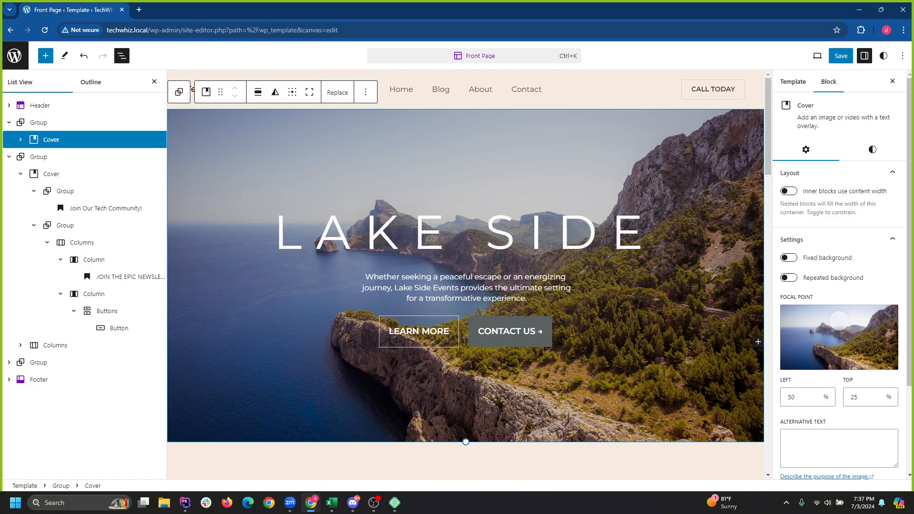
pyautogui.scroll(-10, 758, 341)
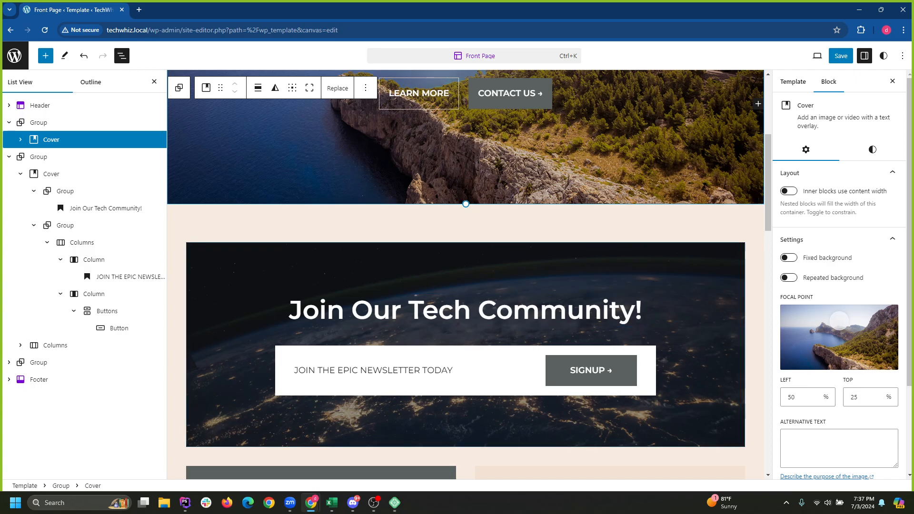
pyautogui.scroll(-5, 465, 275)
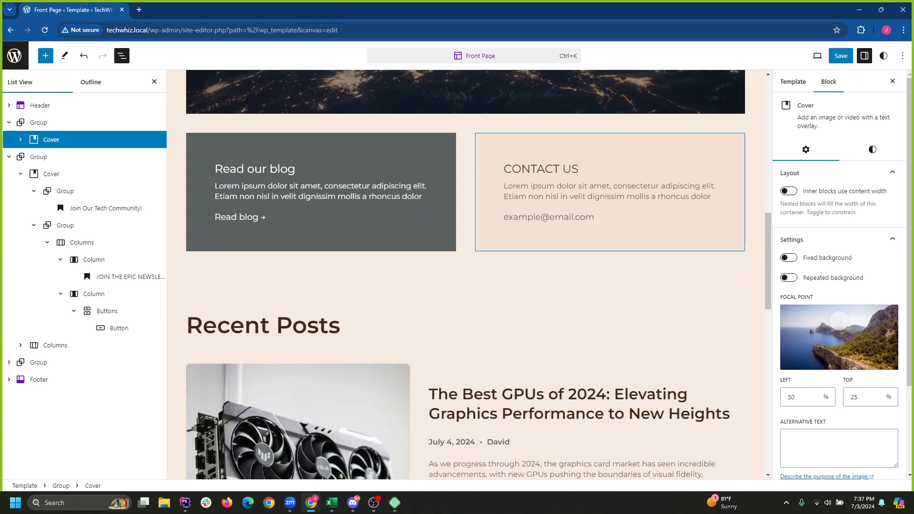
pyautogui.scroll(-1, 466, 275)
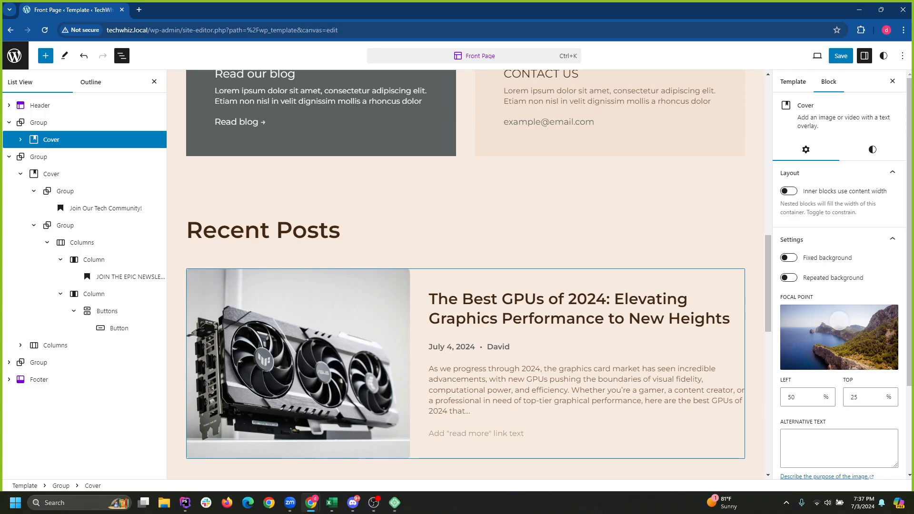
pyautogui.scroll(15, 466, 275)
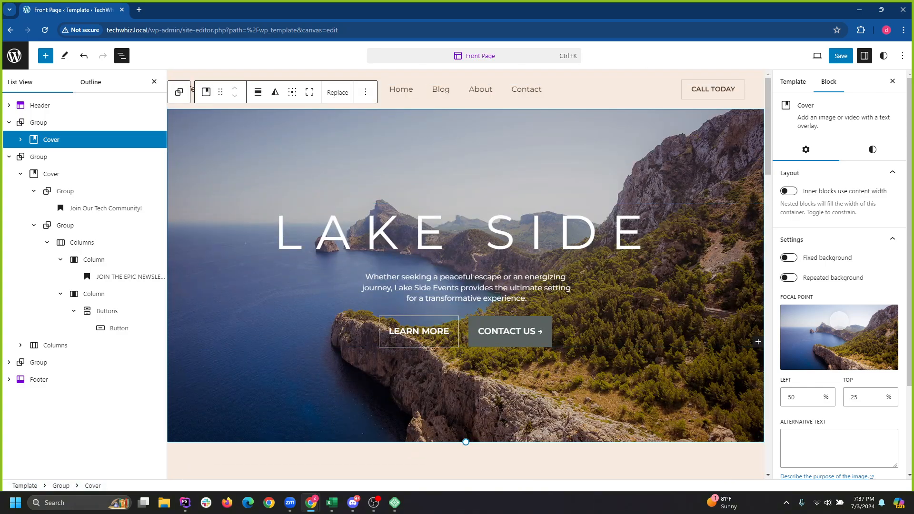
pyautogui.scroll(-12, 328, 230)
# Inspect the Recent Posts Query Loop and its Post Template settings and styles.
pyautogui.click(329, 230)
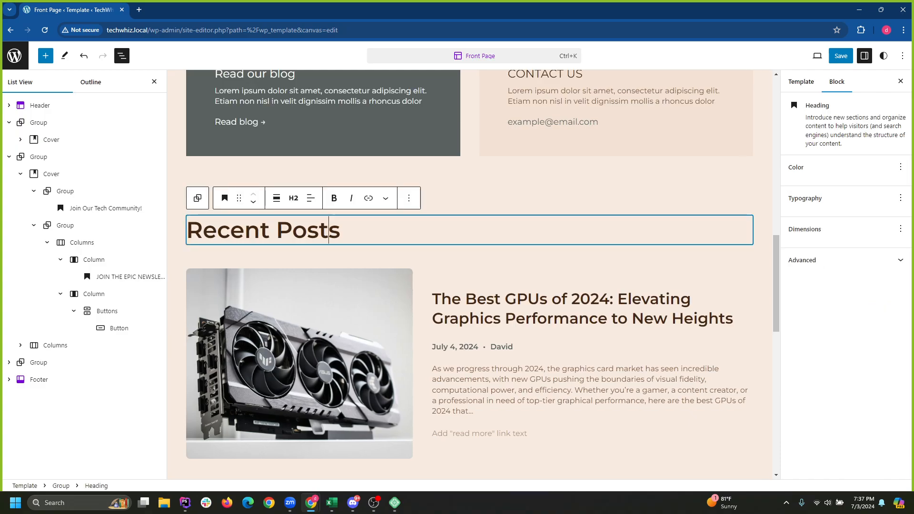
pyautogui.click(38, 362)
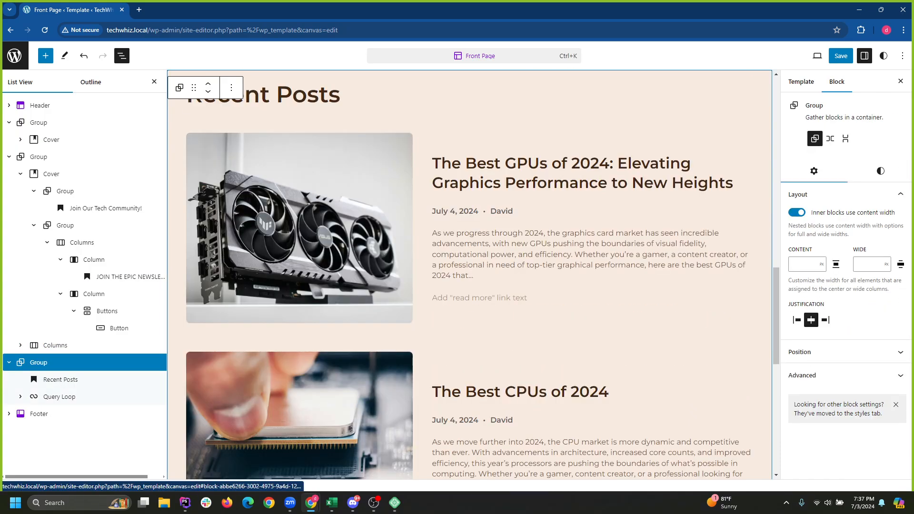
pyautogui.click(61, 379)
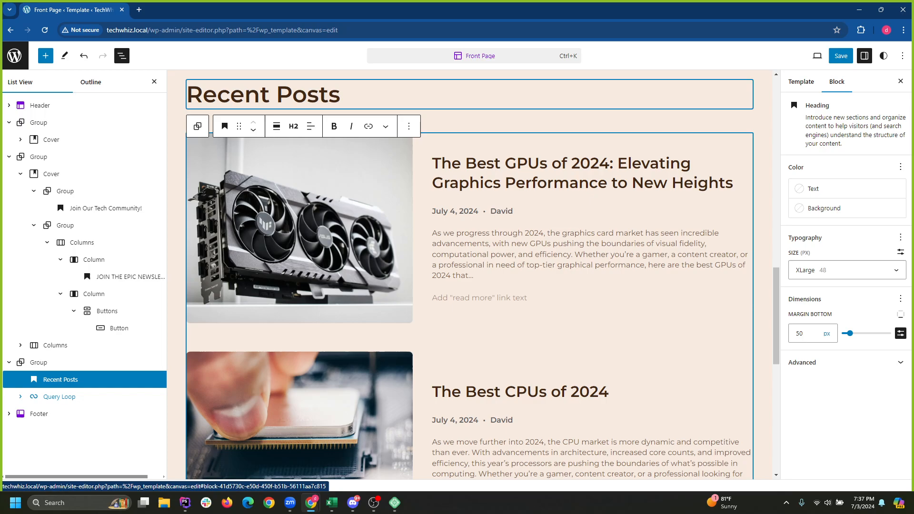
pyautogui.click(59, 397)
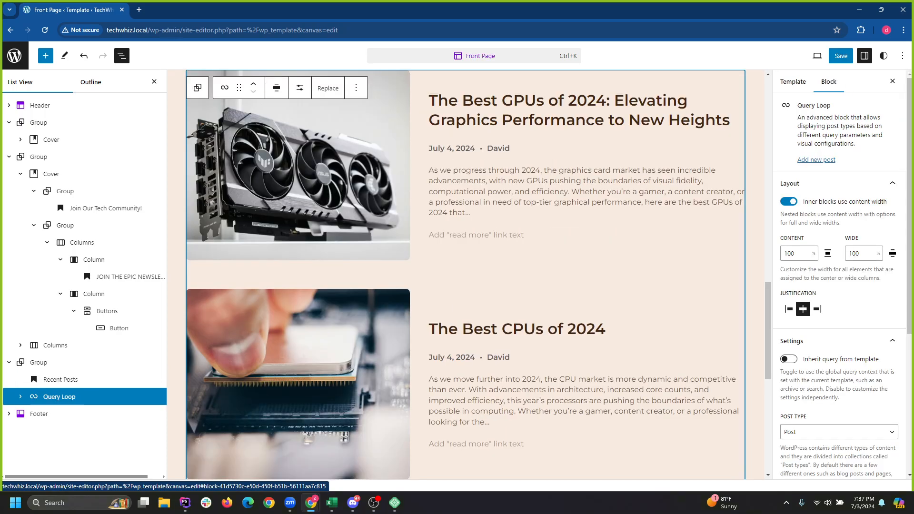
pyautogui.press('Right')
pyautogui.click(75, 414)
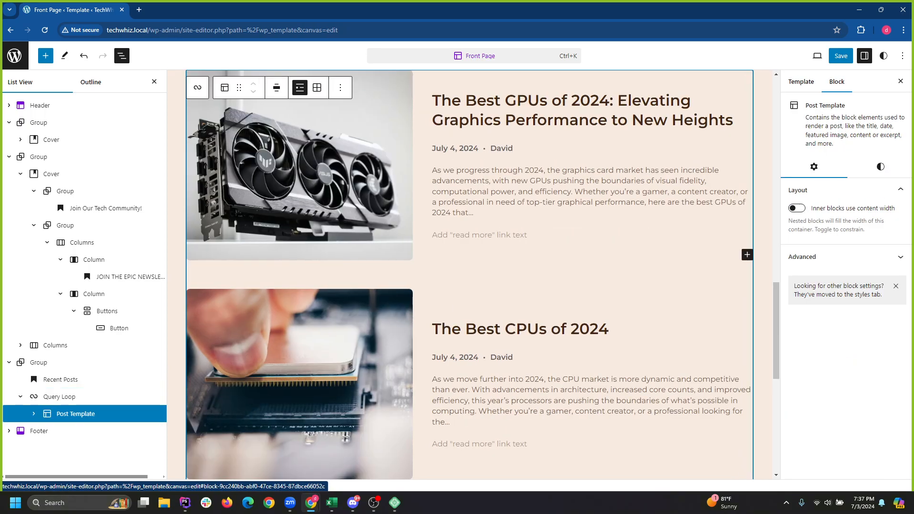
pyautogui.scroll(-6, 469, 274)
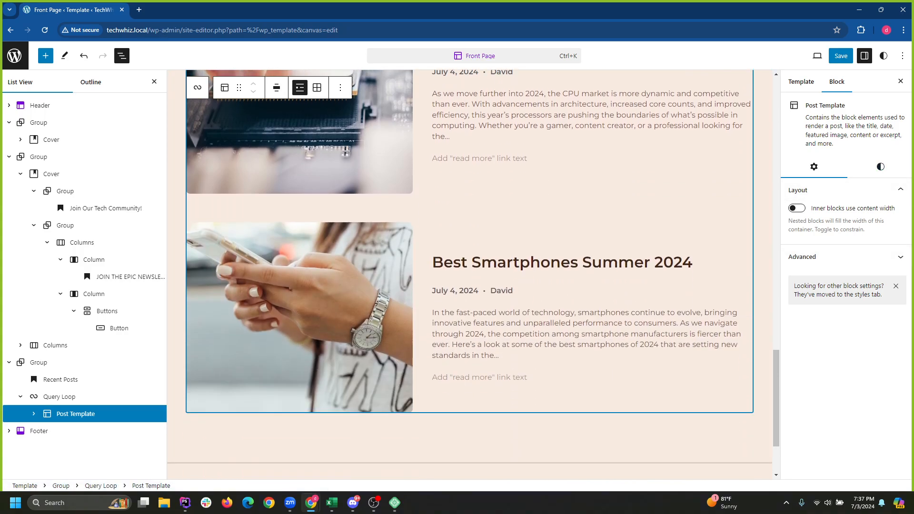
pyautogui.click(880, 166)
pyautogui.click(814, 166)
pyautogui.click(880, 167)
pyautogui.click(815, 167)
# Review the Query Loop's layout and advanced settings, then close the block settings sidebar.
pyautogui.click(59, 397)
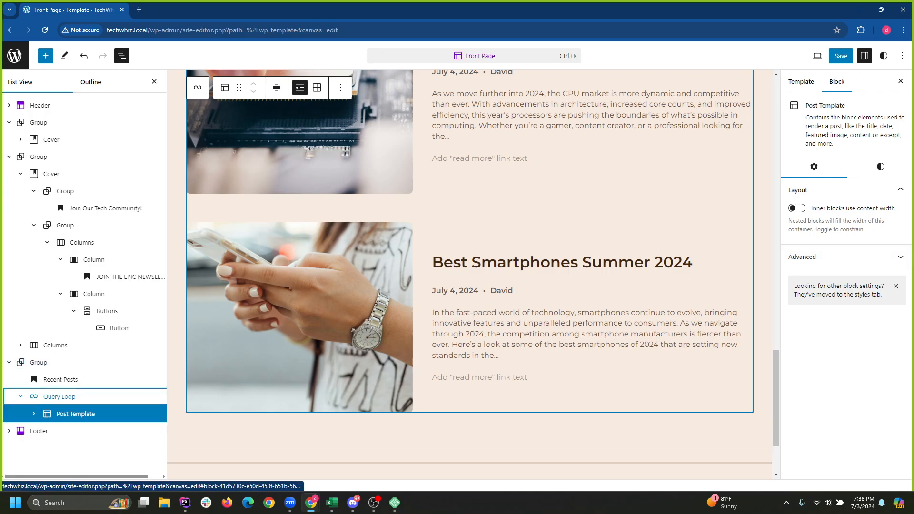
pyautogui.scroll(-2, 839, 264)
pyautogui.scroll(-2, 839, 264)
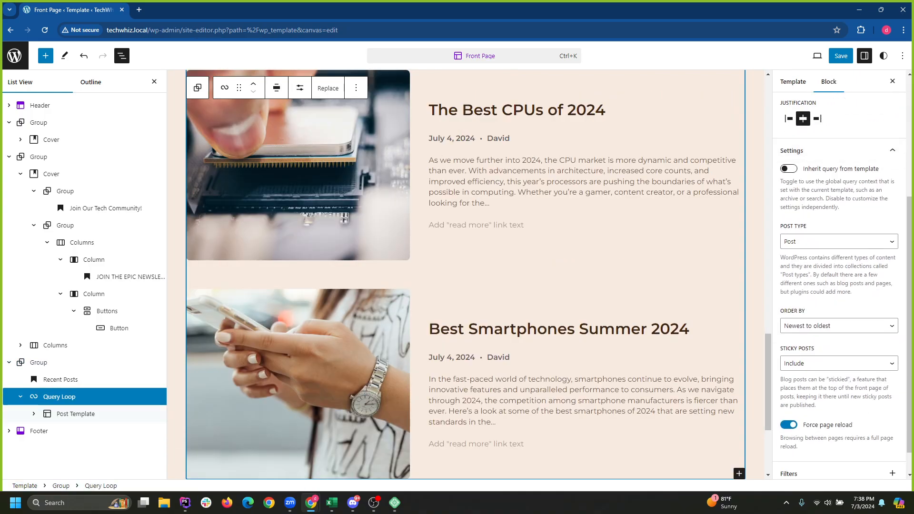
pyautogui.scroll(-1, 838, 284)
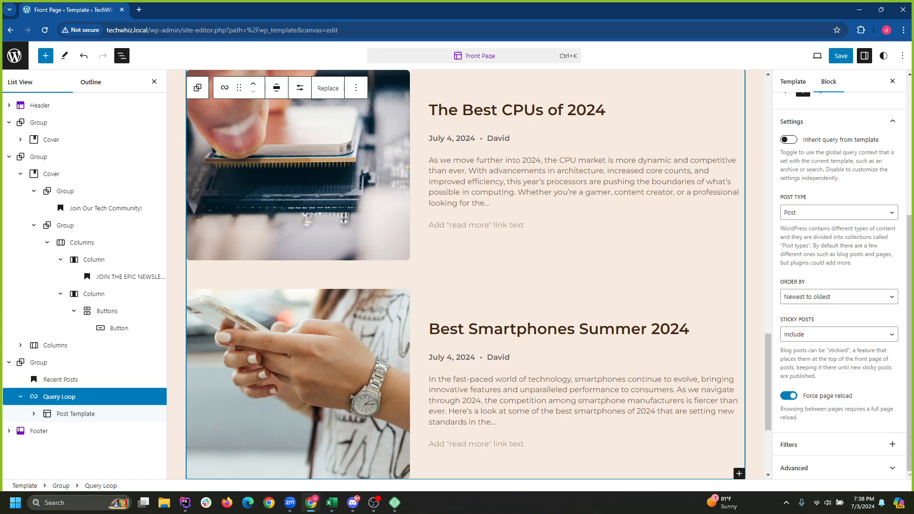
pyautogui.scroll(4, 839, 284)
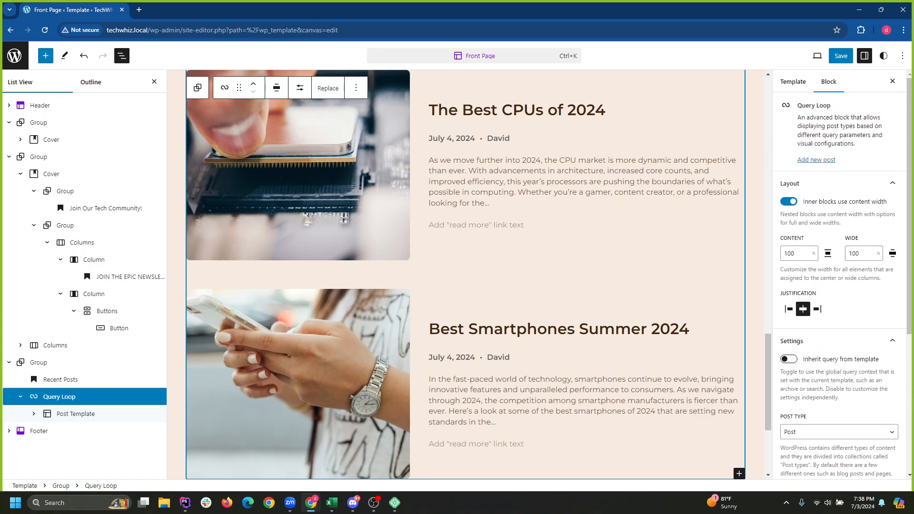
pyautogui.scroll(-3, 466, 274)
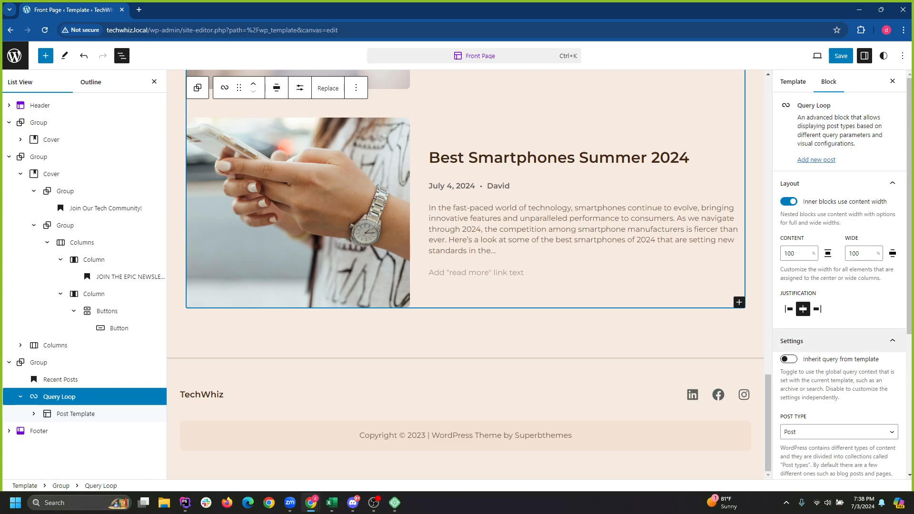
pyautogui.scroll(-5, 838, 340)
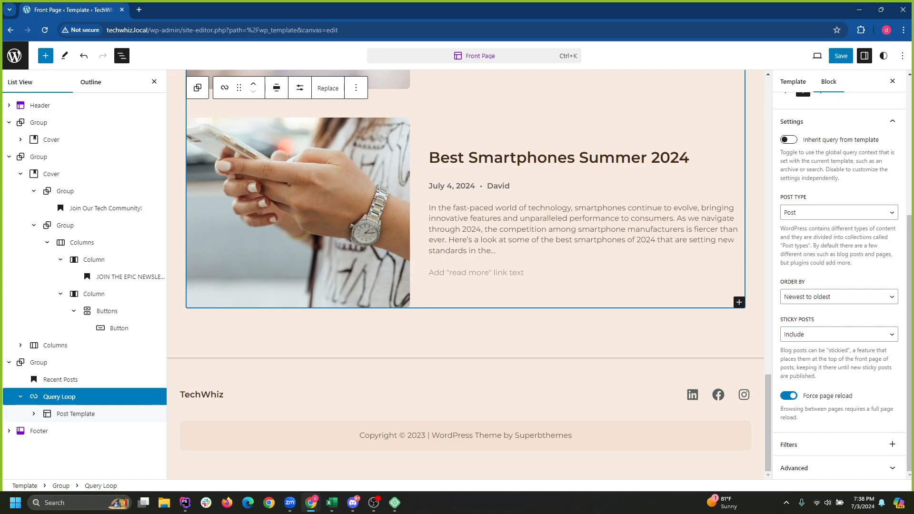
pyautogui.scroll(5, 838, 286)
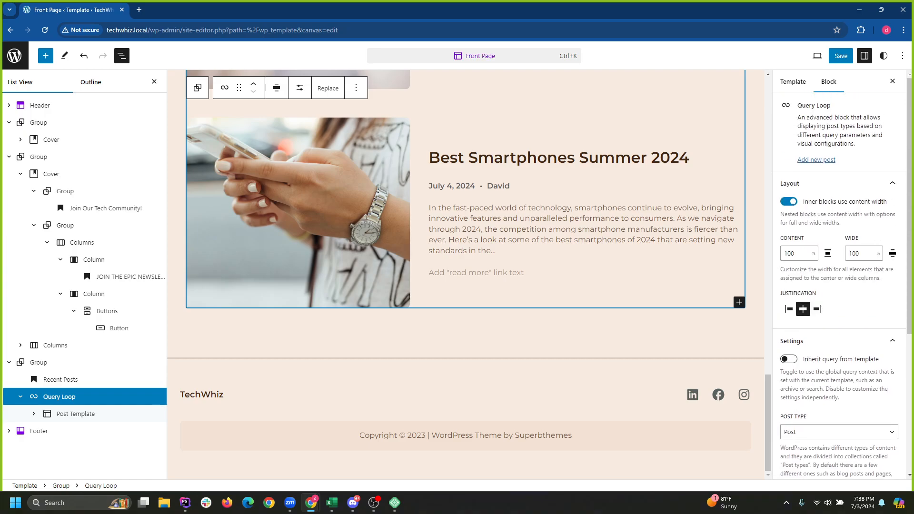
pyautogui.click(838, 183)
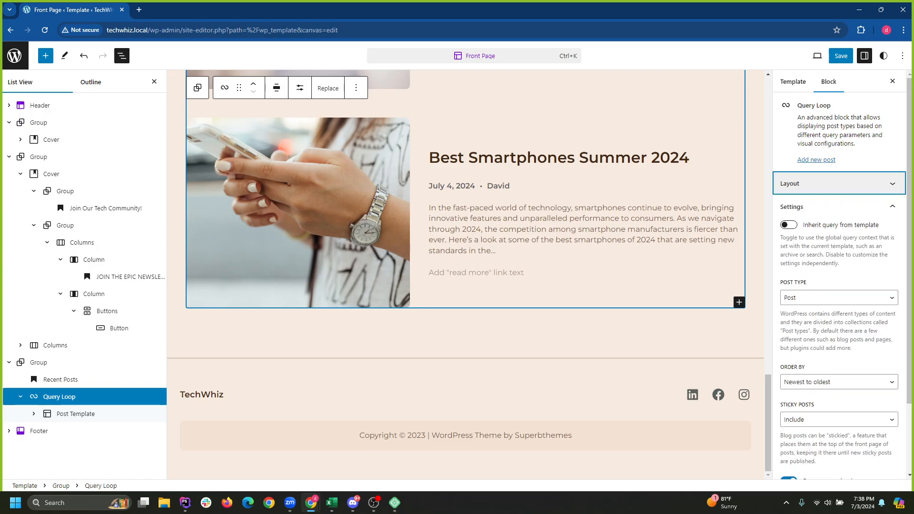
pyautogui.click(838, 183)
pyautogui.click(838, 183)
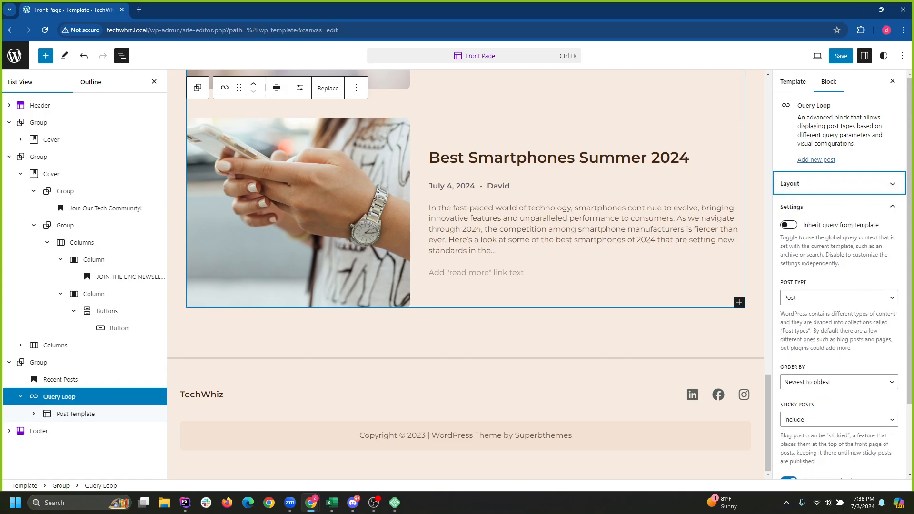
pyautogui.scroll(-2, 839, 276)
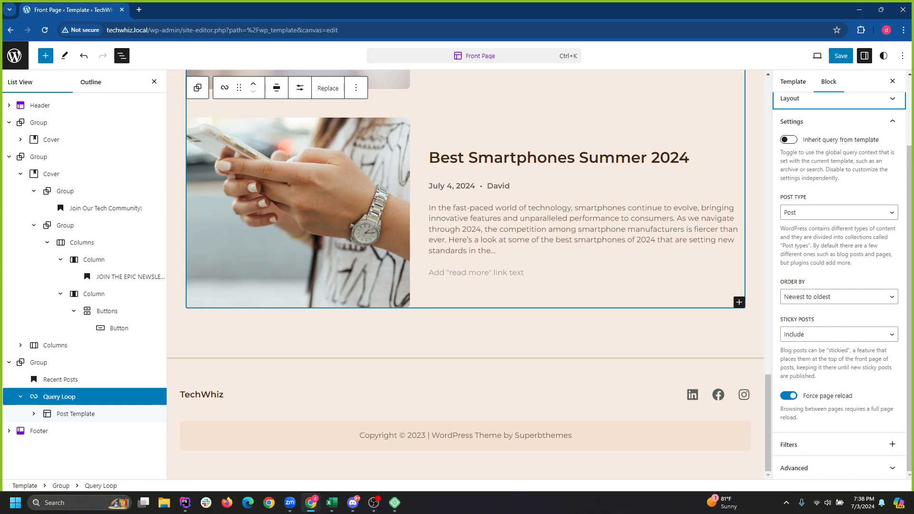
pyautogui.click(840, 423)
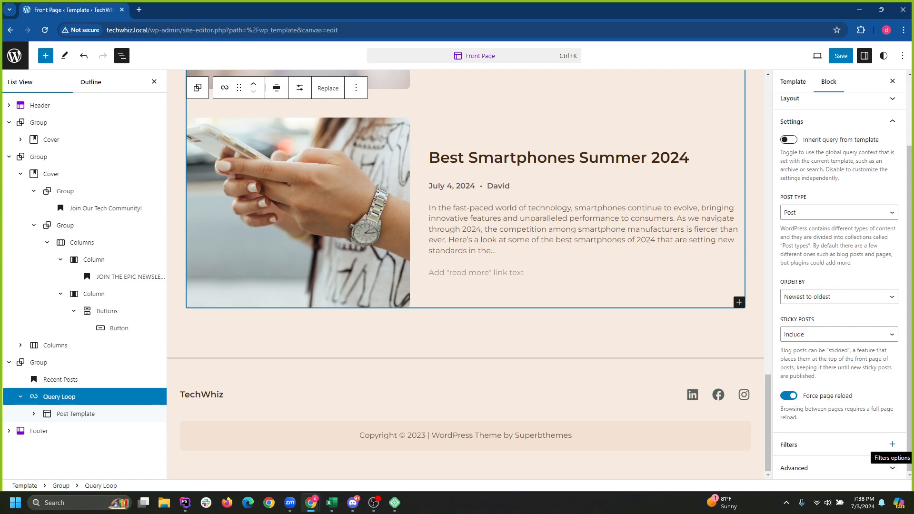
pyautogui.click(809, 468)
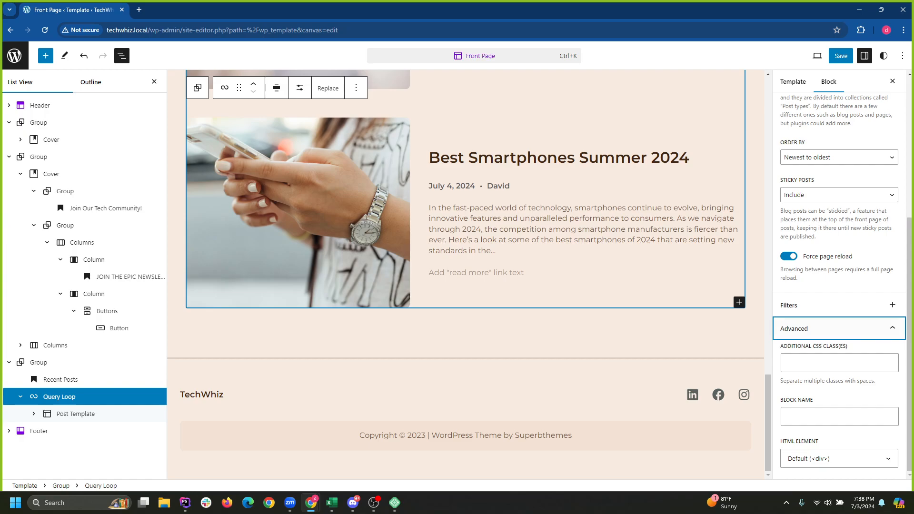
pyautogui.scroll(5, 839, 277)
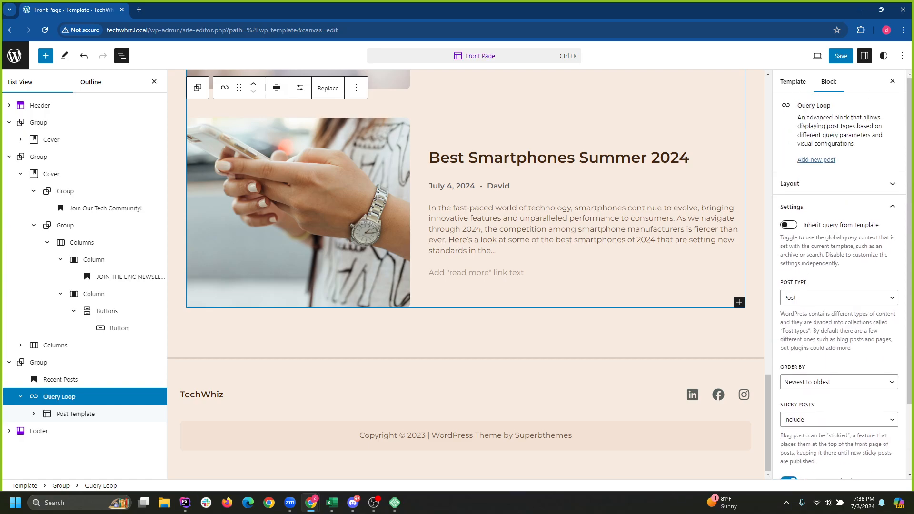
pyautogui.click(893, 81)
# Collapse the List View groups and drag the Recent Posts group directly below the Header.
pyautogui.scroll(20, 714, 381)
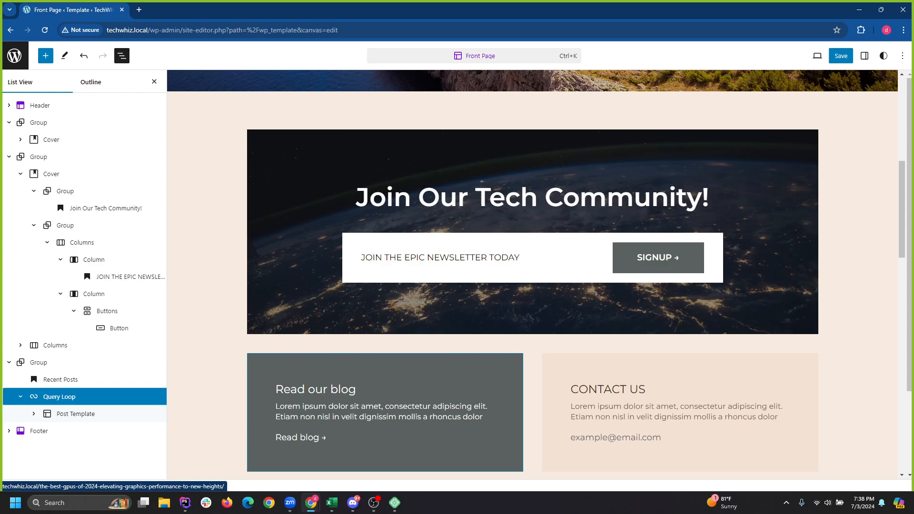
pyautogui.scroll(3, 571, 238)
pyautogui.scroll(-14, 571, 238)
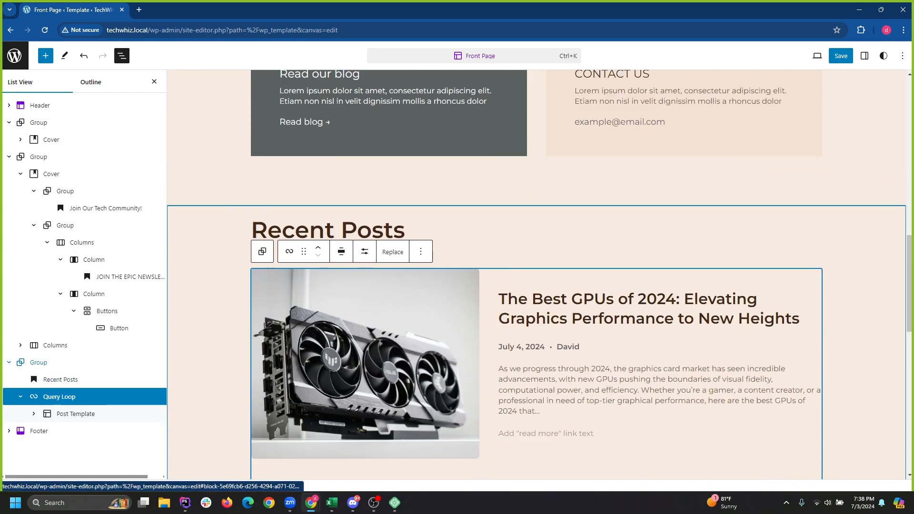
pyautogui.click(38, 363)
pyautogui.click(8, 363)
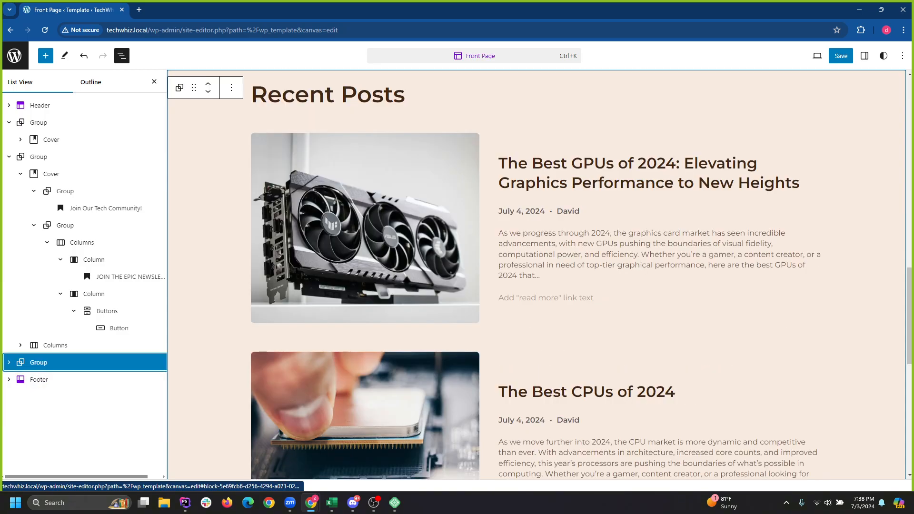
pyautogui.click(9, 157)
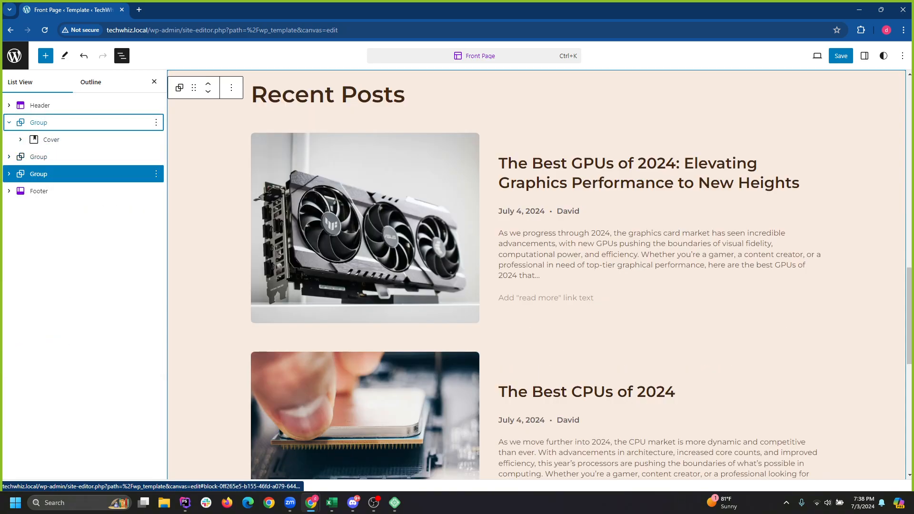
pyautogui.click(9, 123)
pyautogui.moveTo(91, 157); pyautogui.dragTo(91, 113)
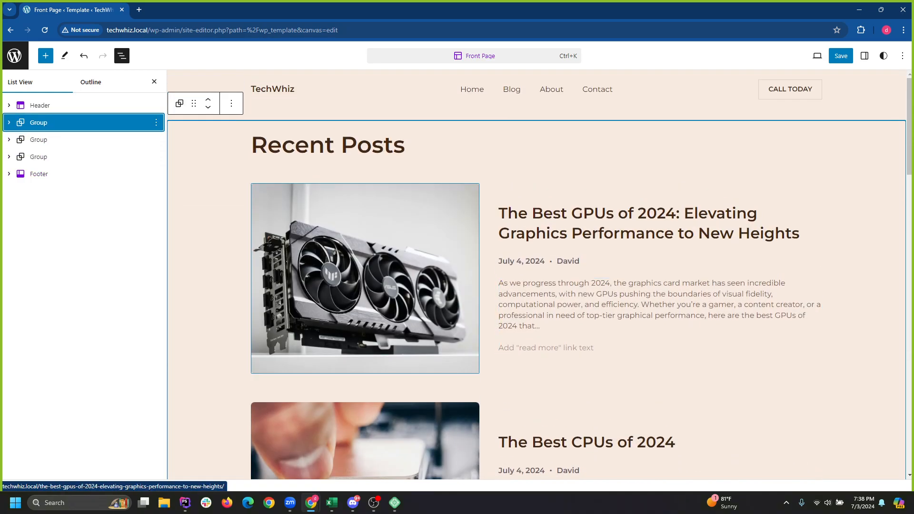
pyautogui.scroll(-4, 536, 275)
pyautogui.scroll(2, 536, 275)
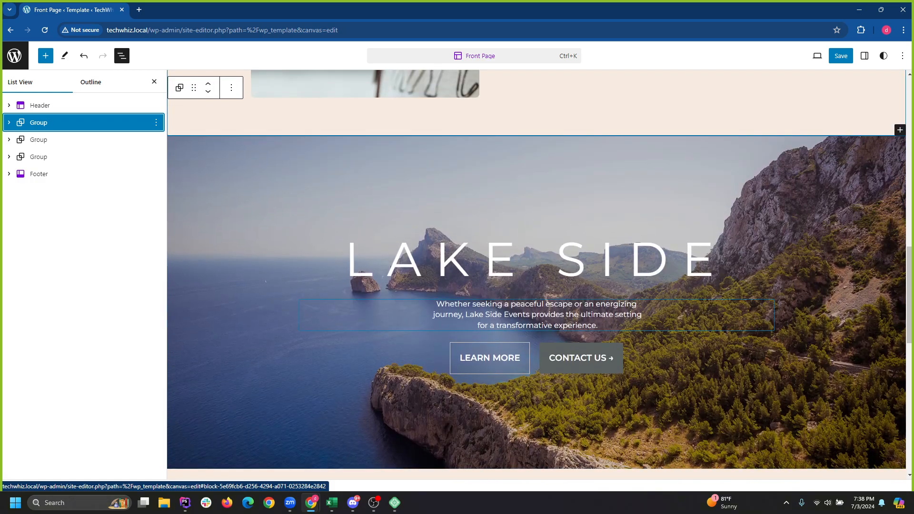
pyautogui.click(536, 191)
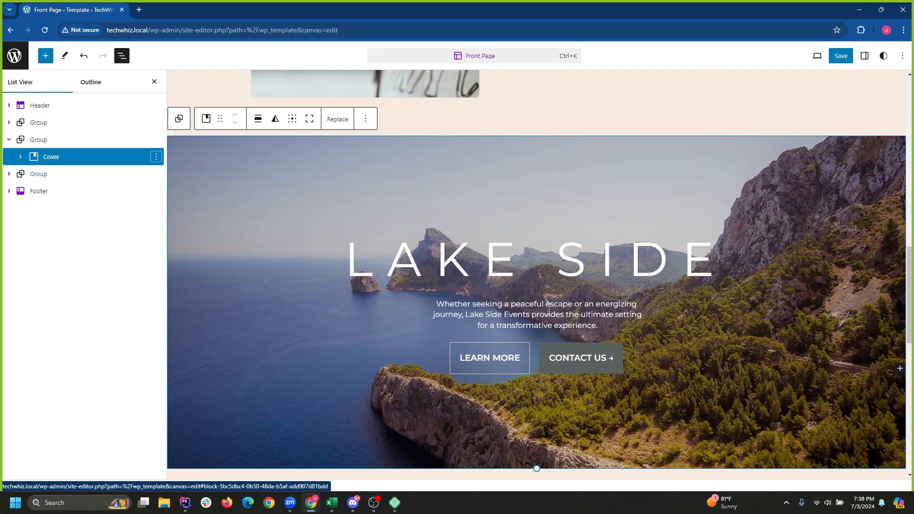
pyautogui.click(156, 157)
pyautogui.click(219, 394)
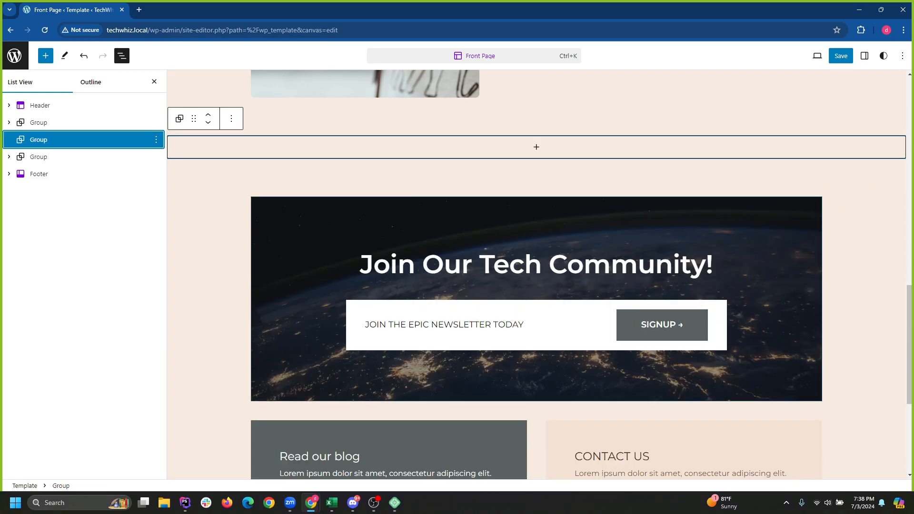
pyautogui.click(537, 223)
pyautogui.scroll(-4, 788, 344)
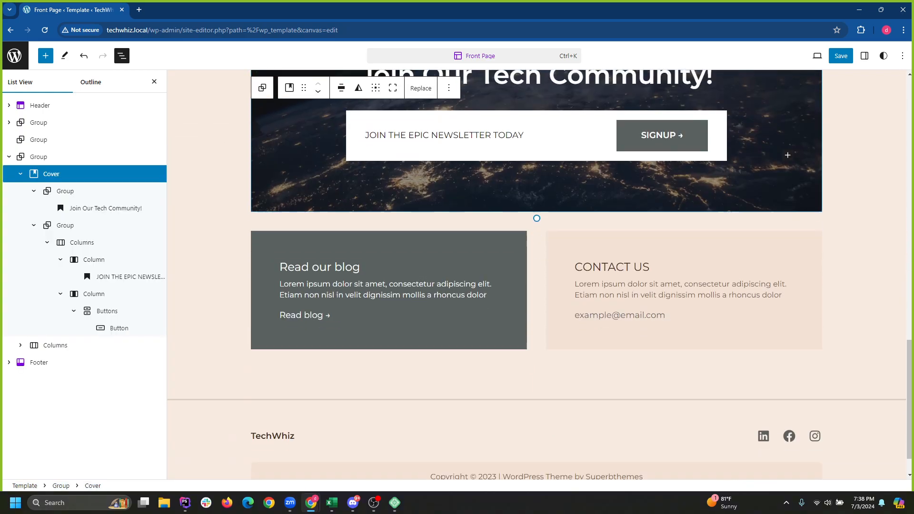
pyautogui.scroll(2, 787, 249)
pyautogui.scroll(15, 788, 249)
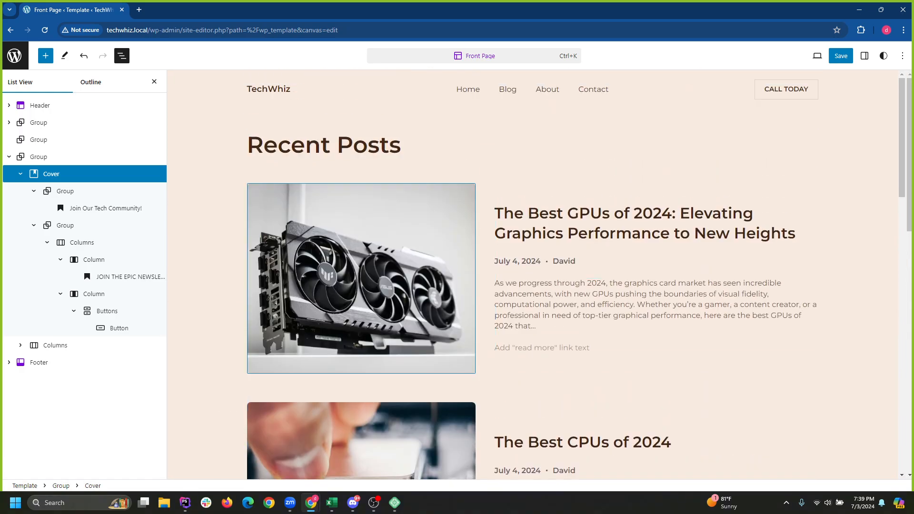
pyautogui.moveTo(902, 162)
pyautogui.mouseDown()
pyautogui.moveTo(909, 254)
pyautogui.moveTo(909, 161)
pyautogui.mouseUp()
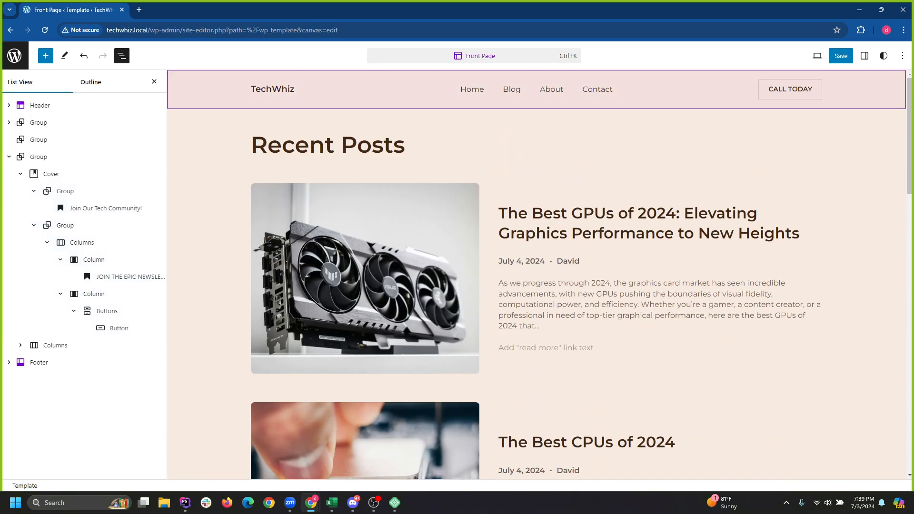
pyautogui.moveTo(909, 119); pyautogui.dragTo(909, 351)
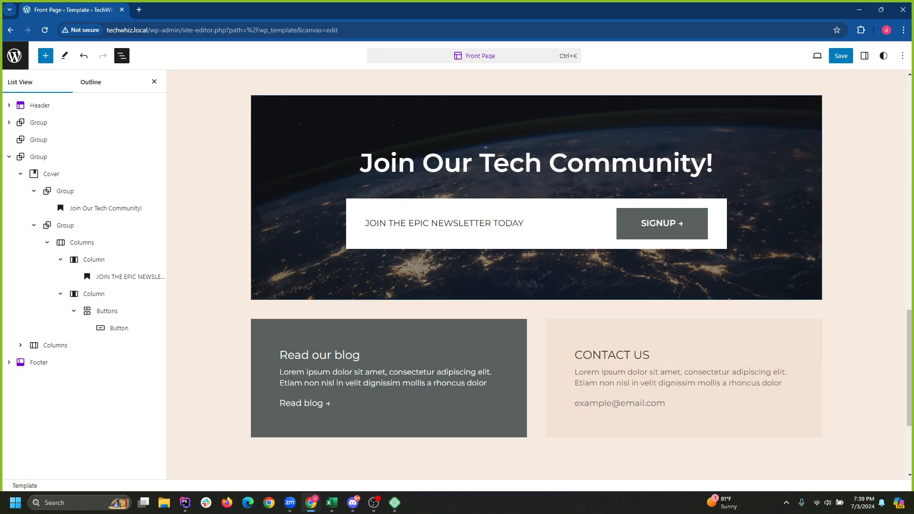
pyautogui.scroll(15, 666, 333)
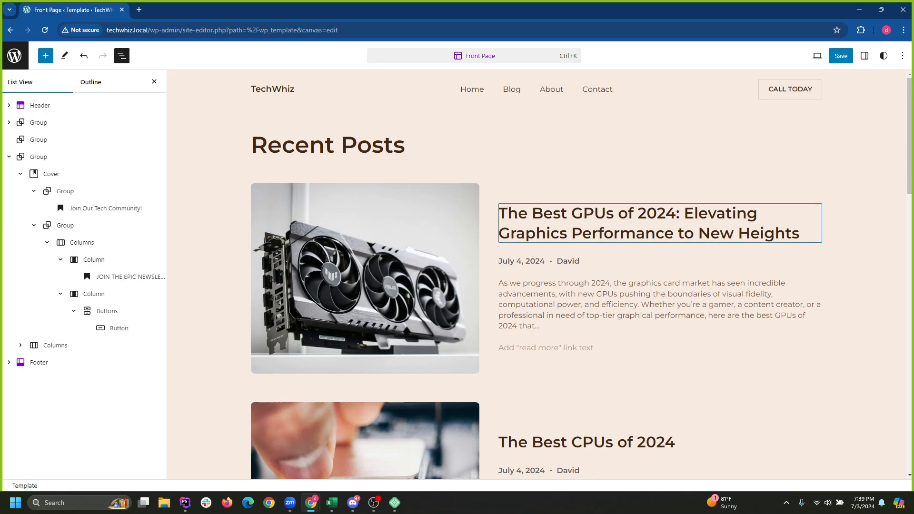
pyautogui.scroll(-13, 619, 228)
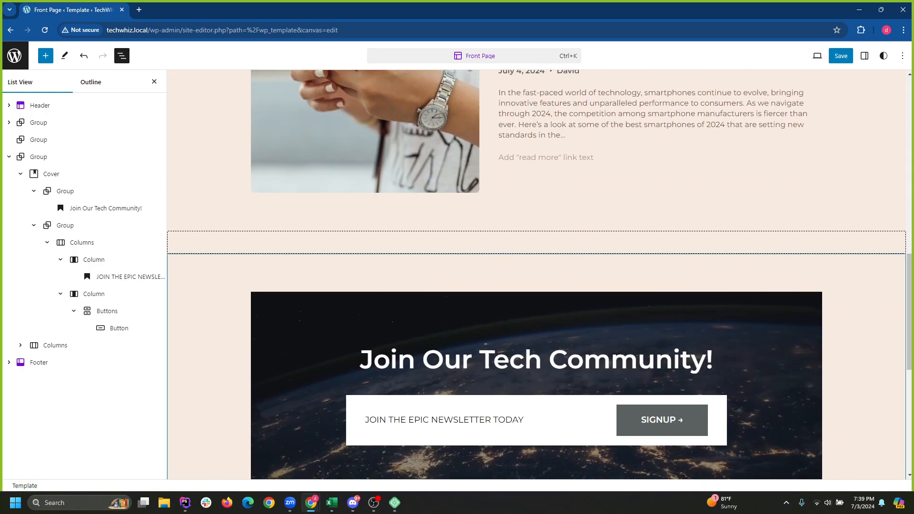
pyautogui.scroll(-4, 540, 274)
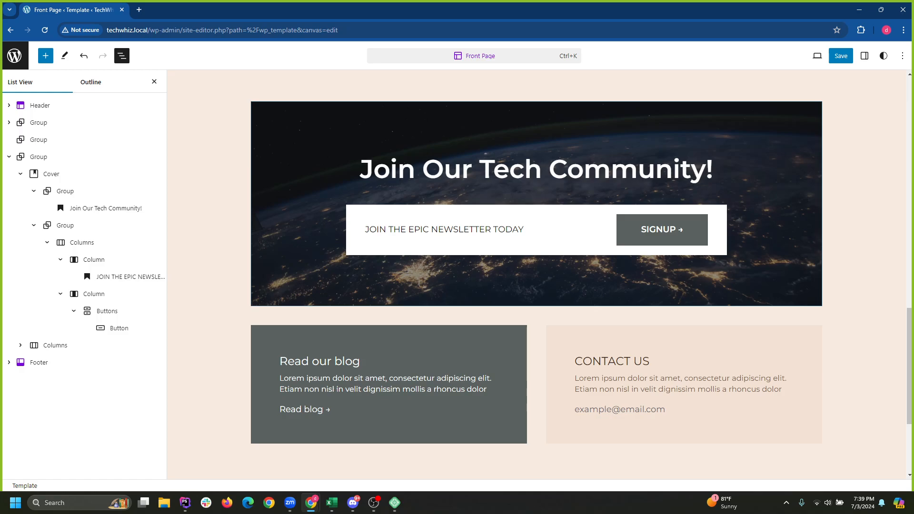
pyautogui.scroll(17, 537, 275)
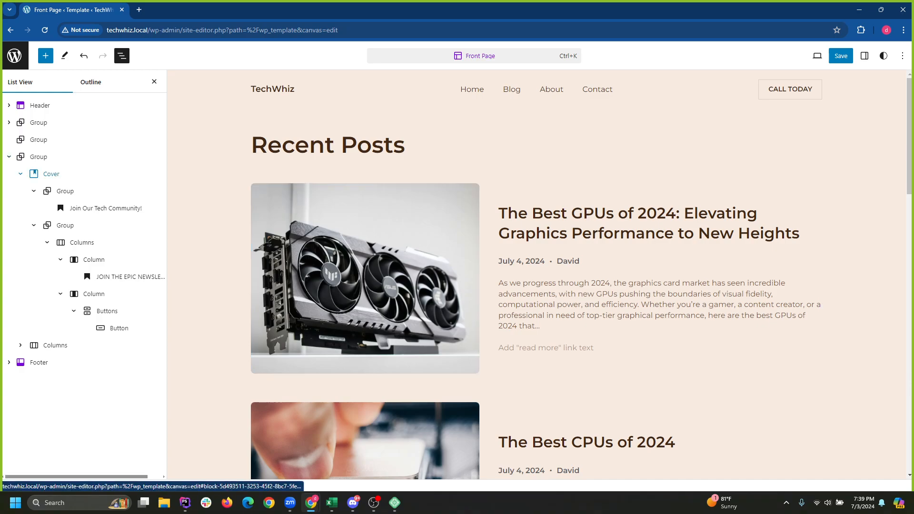
# Collapse the newsletter section's Cover and nested Group rows in List View.
pyautogui.click(9, 156)
pyautogui.click(9, 157)
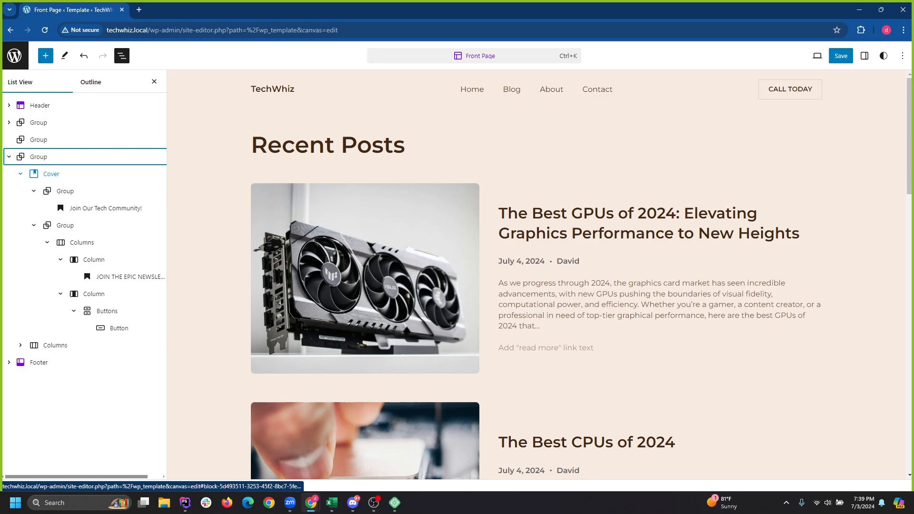
pyautogui.click(20, 174)
pyautogui.click(20, 173)
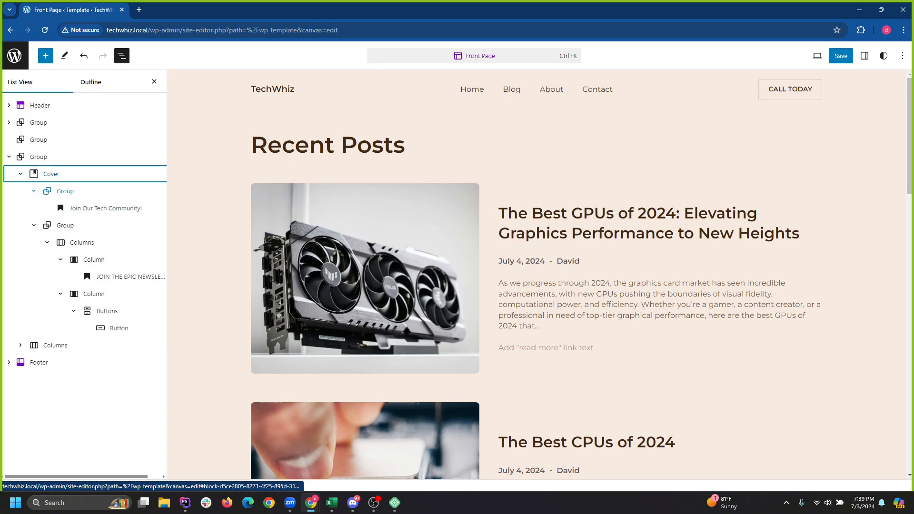
pyautogui.click(33, 191)
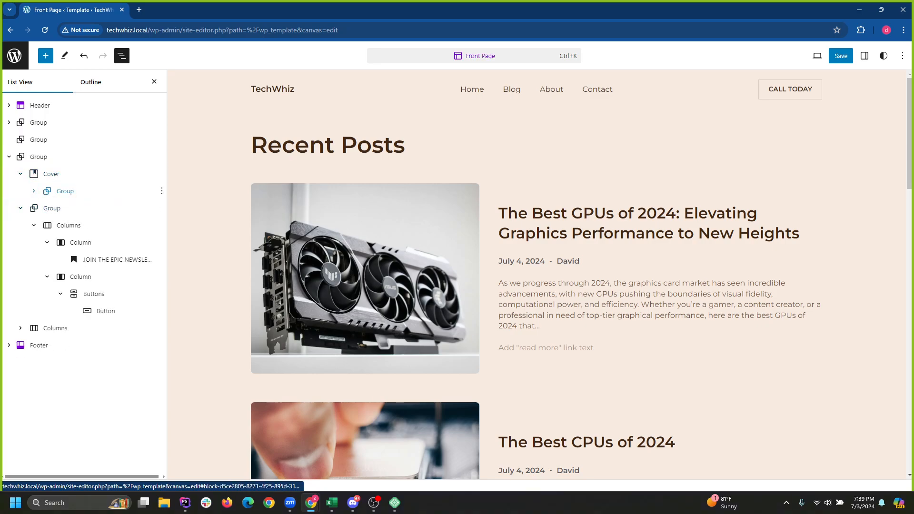
pyautogui.click(20, 208)
pyautogui.click(51, 174)
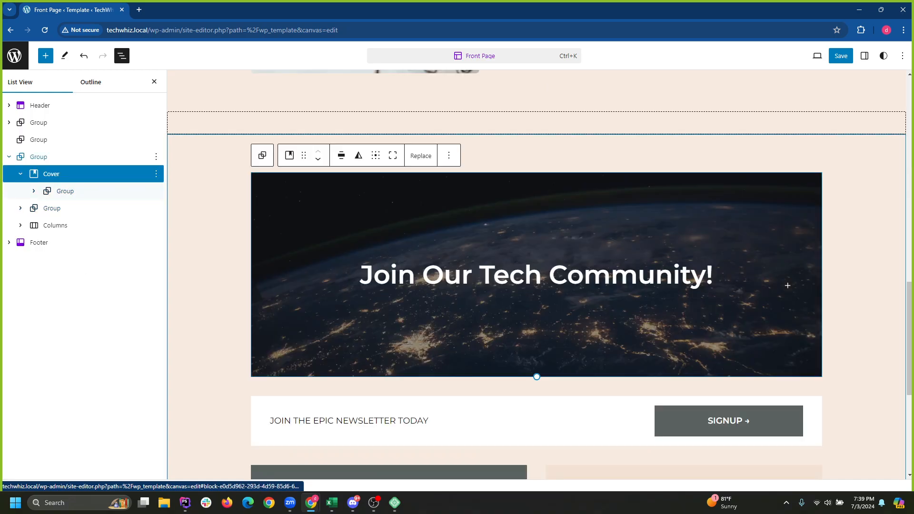
pyautogui.scroll(15, 362, 279)
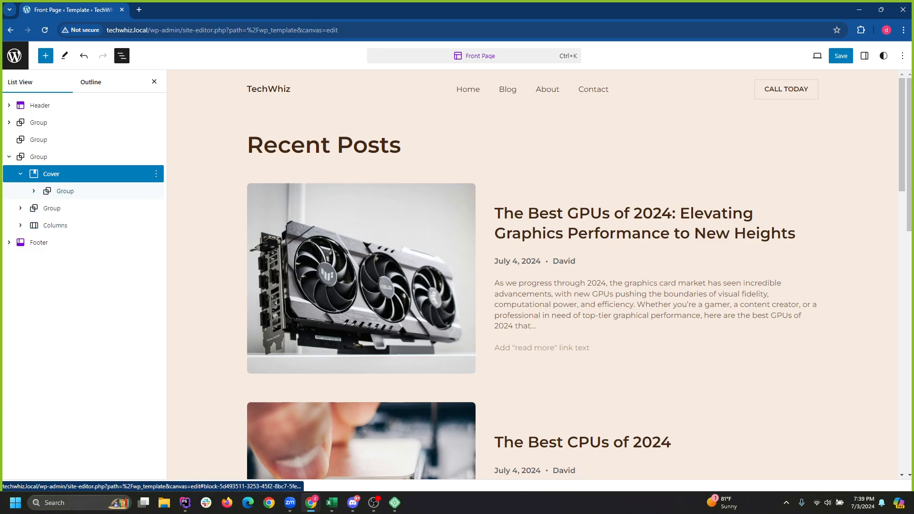
pyautogui.click(20, 174)
pyautogui.click(9, 157)
# Select the newsletter section group, then the first post in the Recent Posts loop.
pyautogui.click(39, 174)
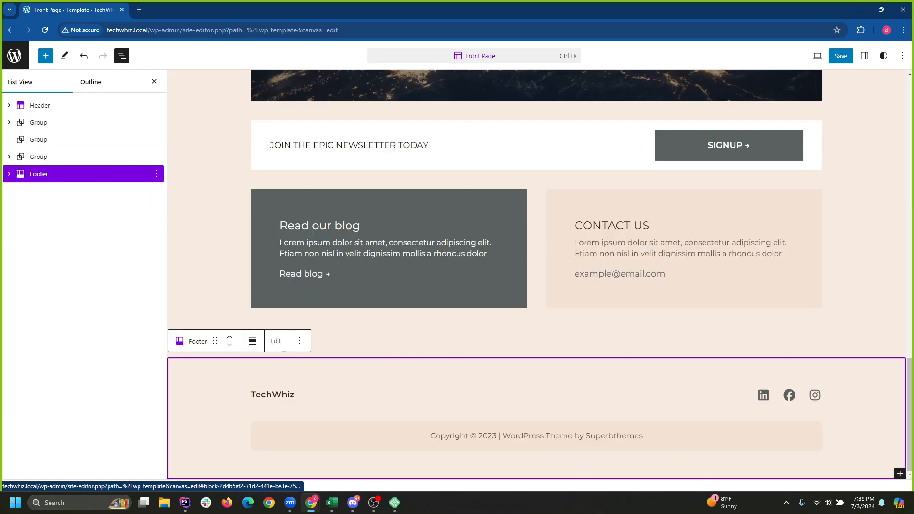
pyautogui.click(38, 157)
pyautogui.scroll(-3, 362, 190)
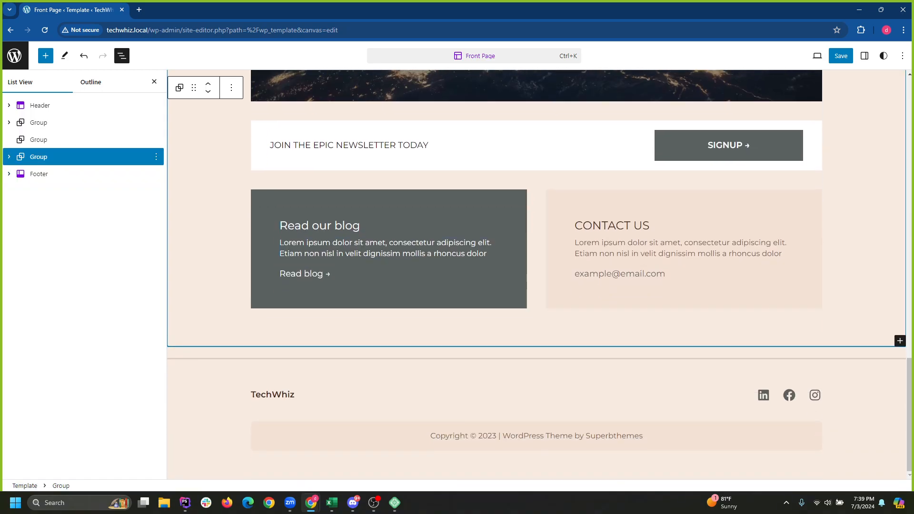
pyautogui.scroll(20, 362, 190)
pyautogui.scroll(2, 428, 228)
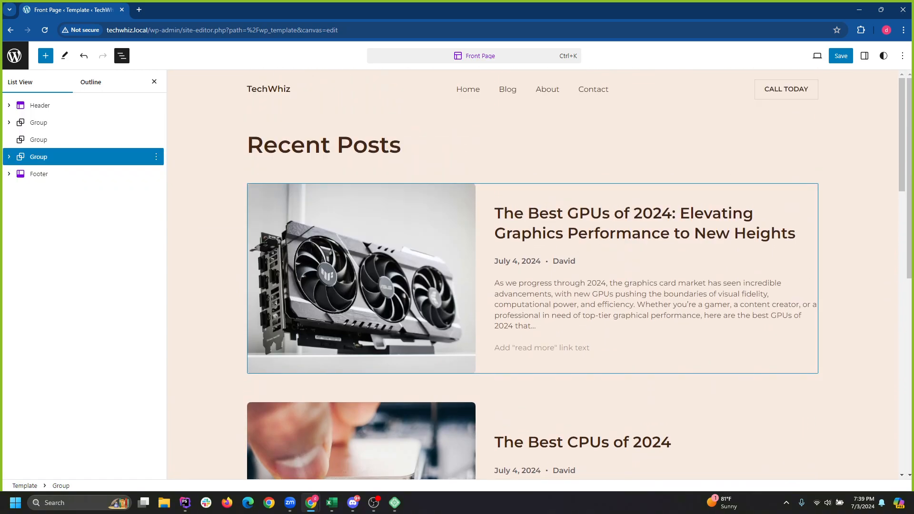
pyautogui.click(484, 266)
# Set the Recent Posts Query Loop's Max pages to show to 1 and bring up the save panel with Ctrl+S.
pyautogui.click(75, 174)
pyautogui.click(59, 156)
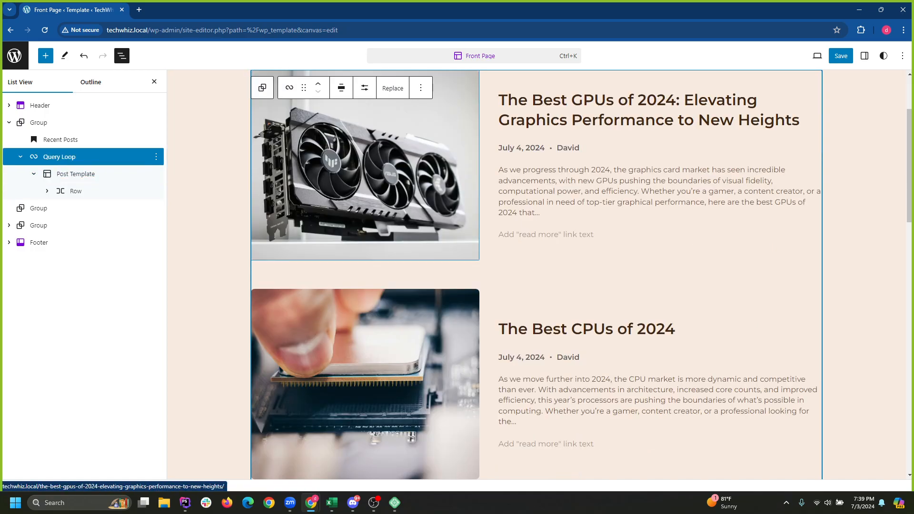
pyautogui.click(289, 87)
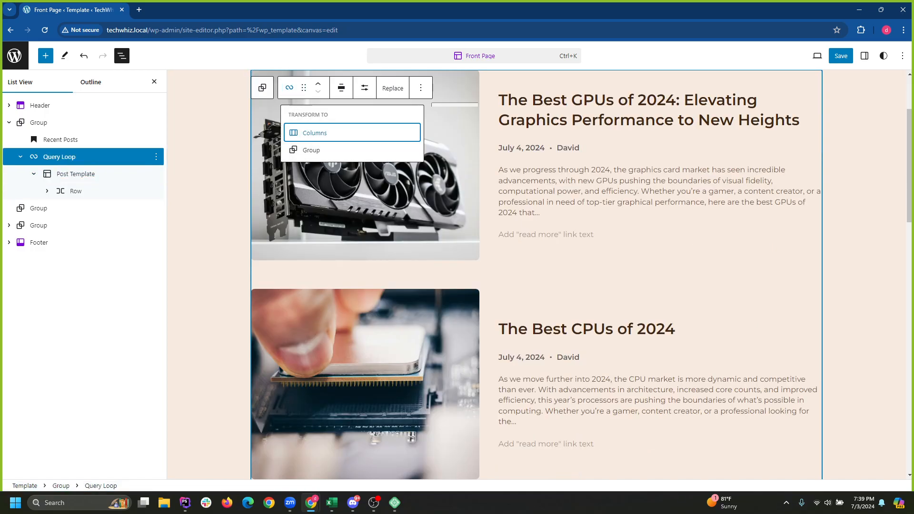
pyautogui.click(364, 87)
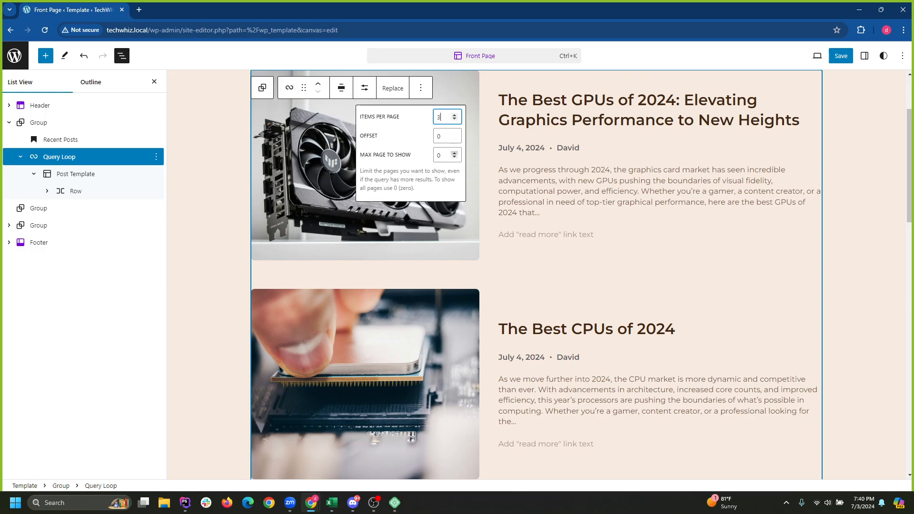
pyautogui.press('Tab')
pyautogui.press('Tab')
pyautogui.write('1')
pyautogui.hotkey('ctrl', 's')
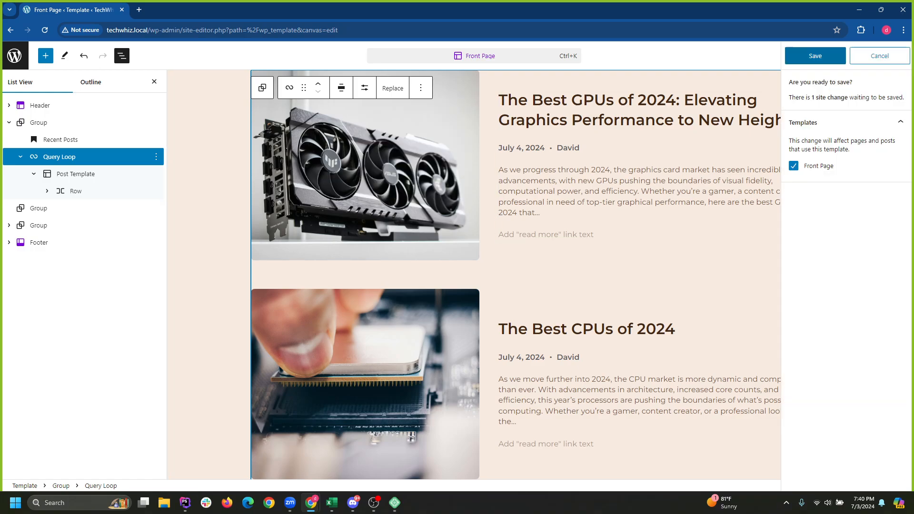
# Save the Front Page template and exit the site editor to the admin Dashboard.
pyautogui.scroll(-5, 640, 202)
pyautogui.scroll(8, 639, 203)
pyautogui.click(815, 56)
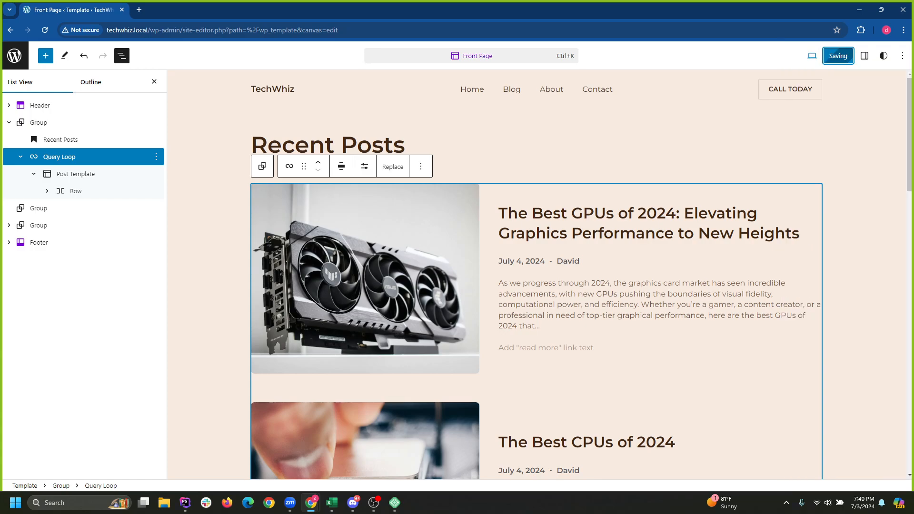
pyautogui.scroll(-8, 540, 275)
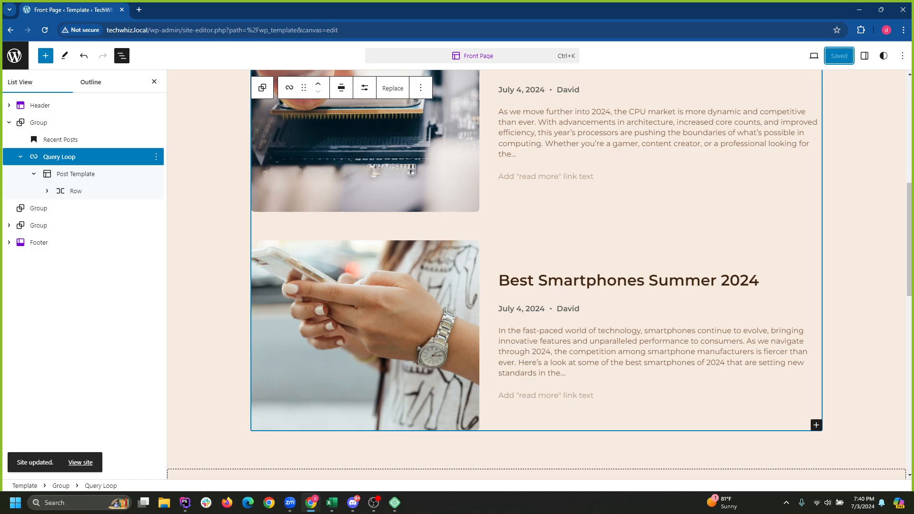
pyautogui.click(15, 55)
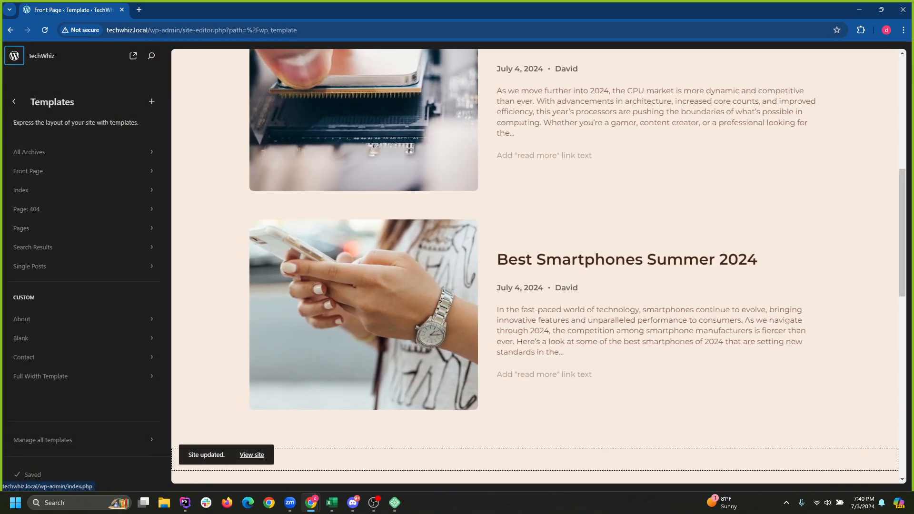
pyautogui.click(14, 55)
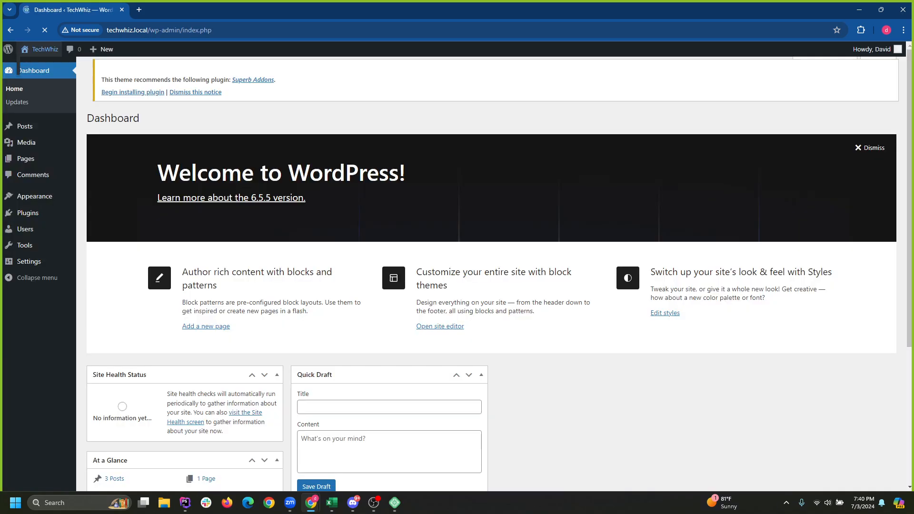
# Visit the live TechWhiz front page, browse Recent Posts under the header, and select the GPUs post.
pyautogui.click(40, 49)
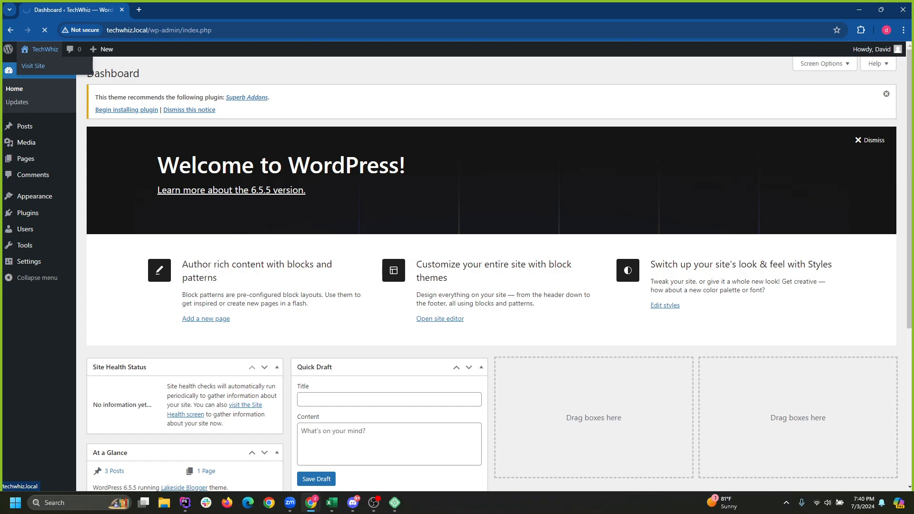
pyautogui.scroll(-12, 281, 119)
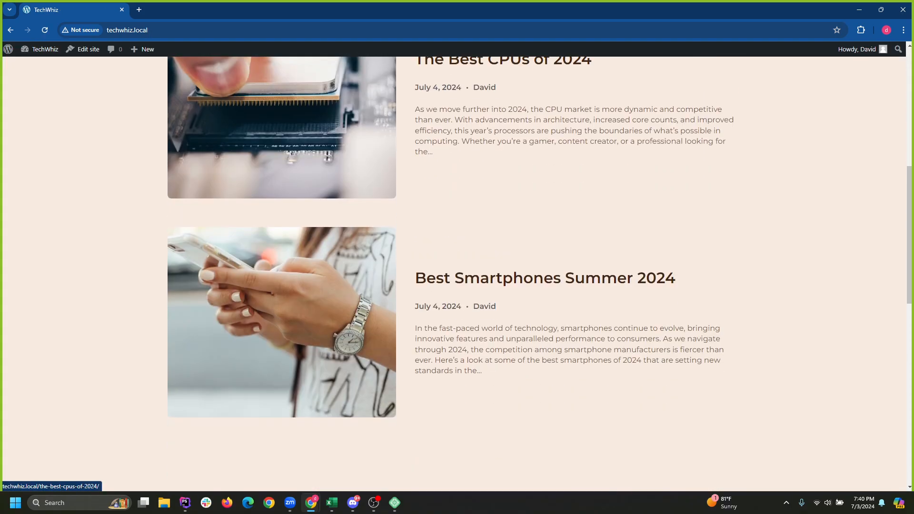
pyautogui.scroll(-5, 281, 119)
pyautogui.scroll(15, 281, 119)
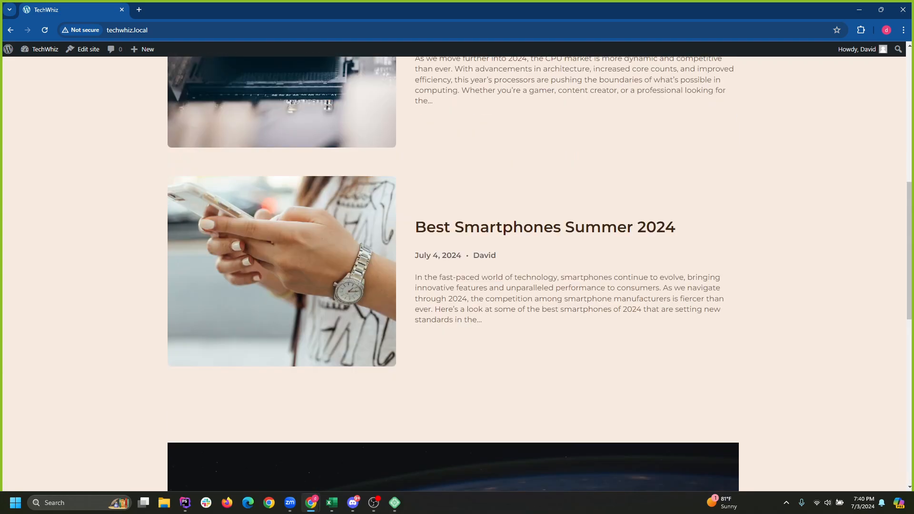
pyautogui.scroll(-10, 457, 274)
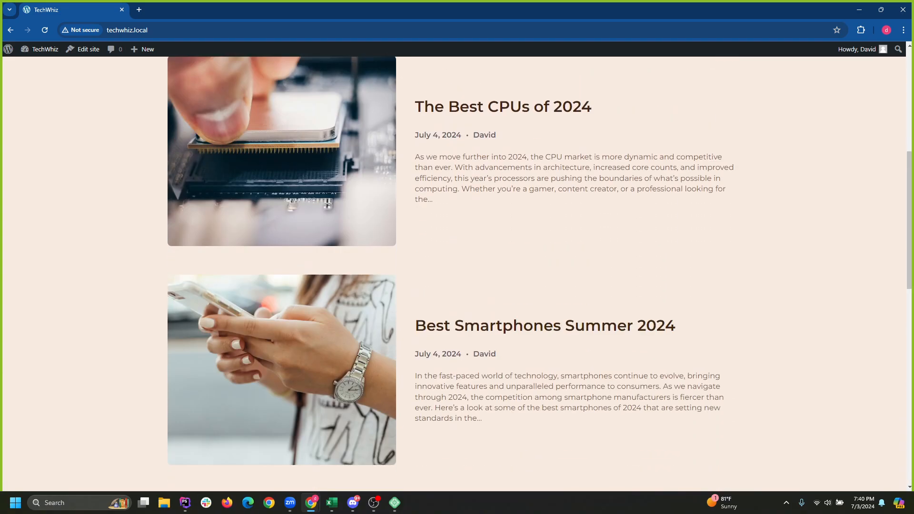
pyautogui.scroll(-5, 457, 274)
pyautogui.scroll(16, 457, 274)
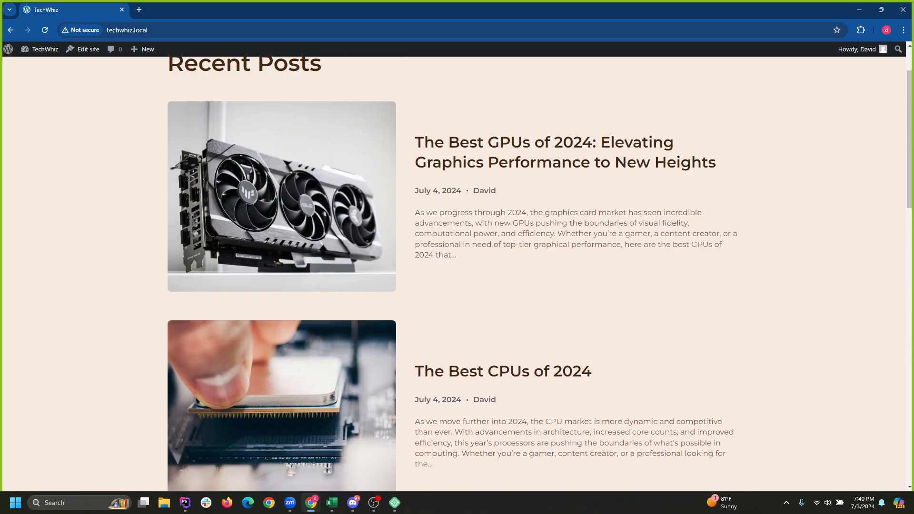
pyautogui.click(314, 248)
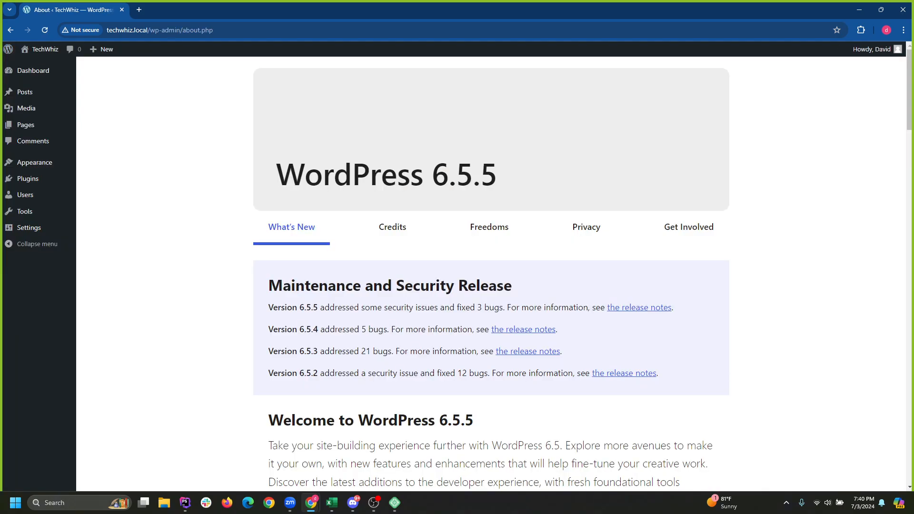
# Reopen the site editor and pick the Front Page template from the Templates list.
pyautogui.moveTo(24, 92)
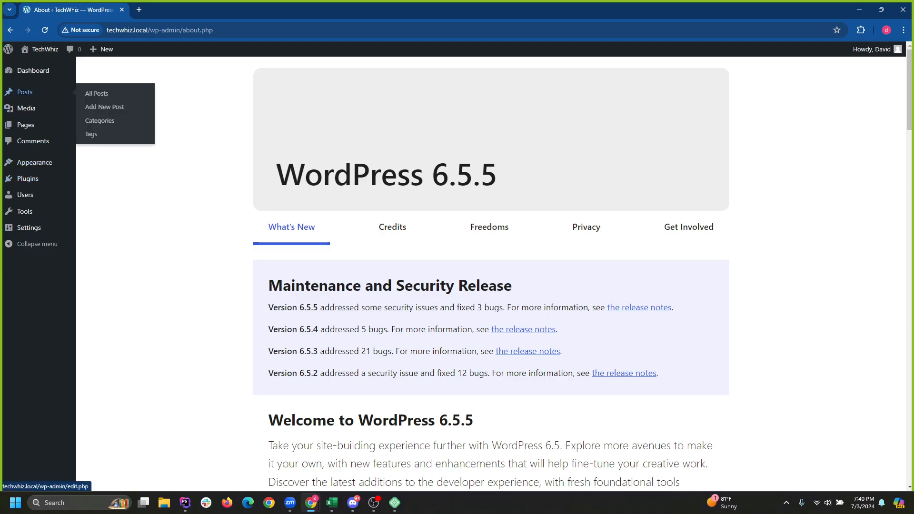
pyautogui.click(93, 190)
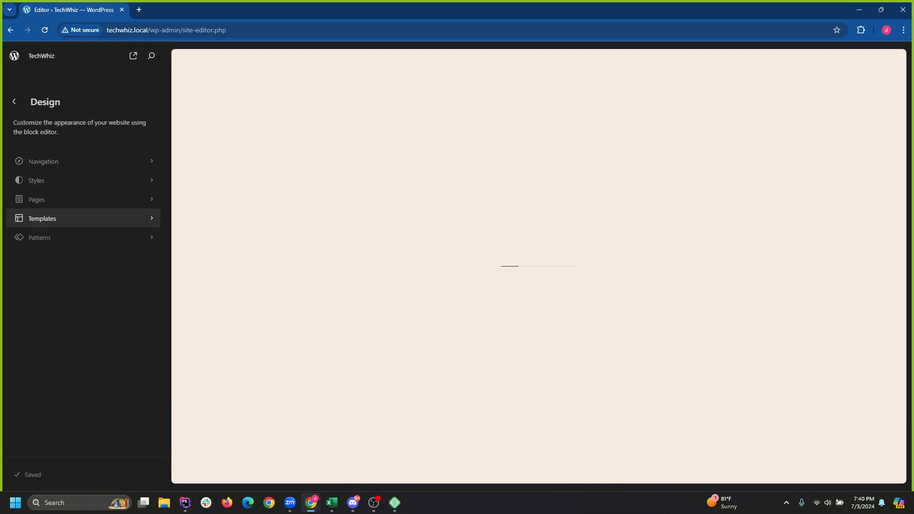
pyautogui.click(45, 221)
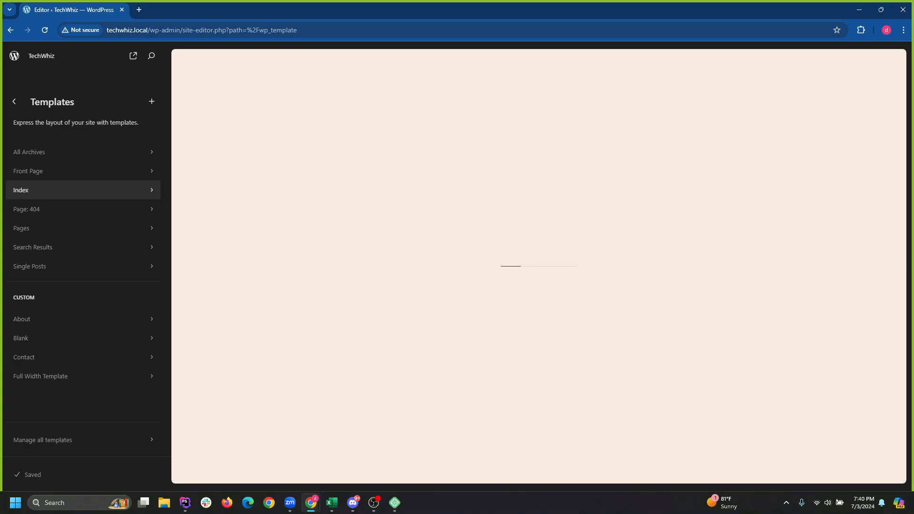
pyautogui.click(42, 172)
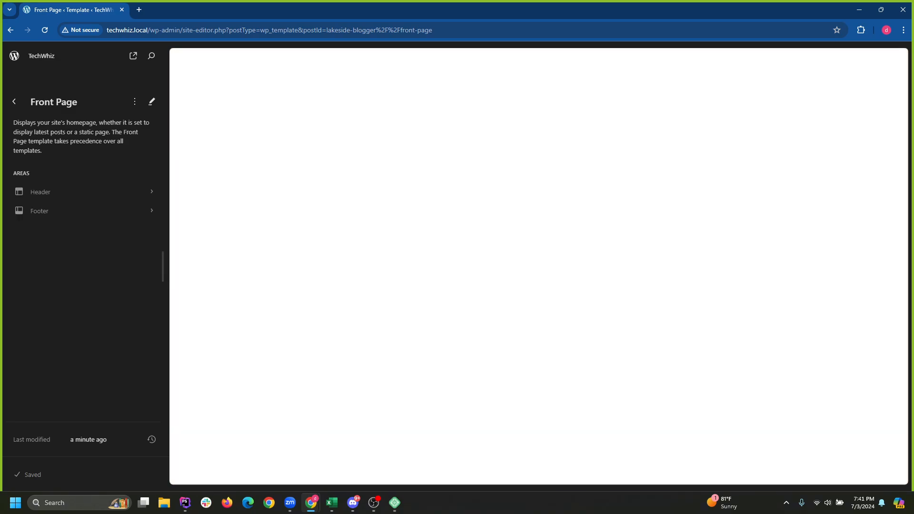
# Scroll through the Front Page template preview and enter its edit mode.
pyautogui.scroll(-8, 538, 266)
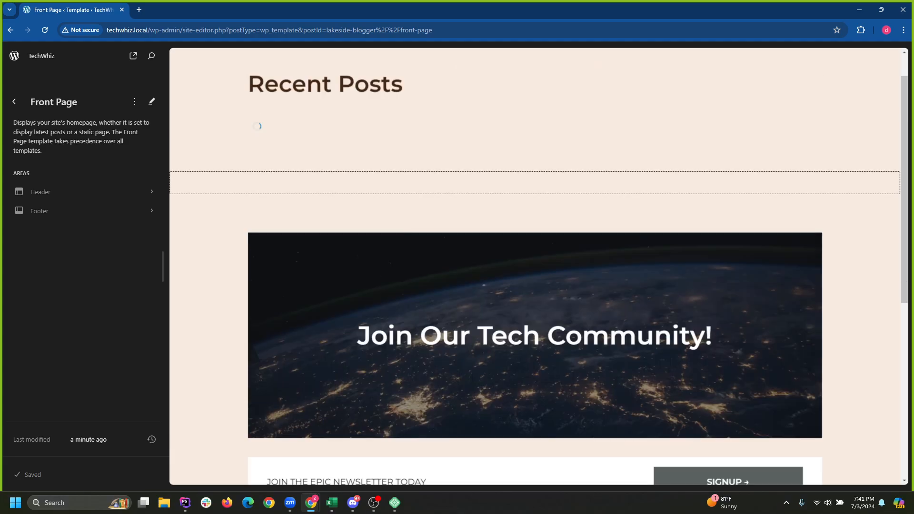
pyautogui.scroll(5, 538, 267)
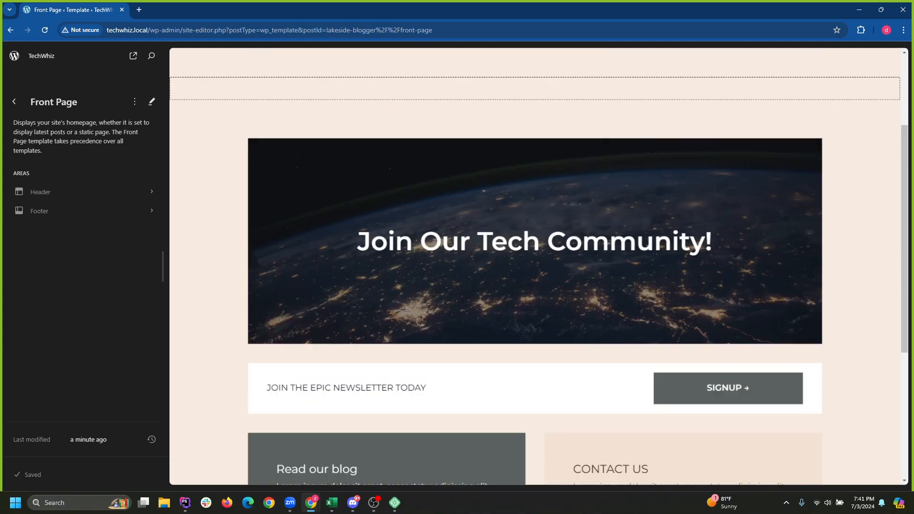
pyautogui.scroll(-8, 538, 266)
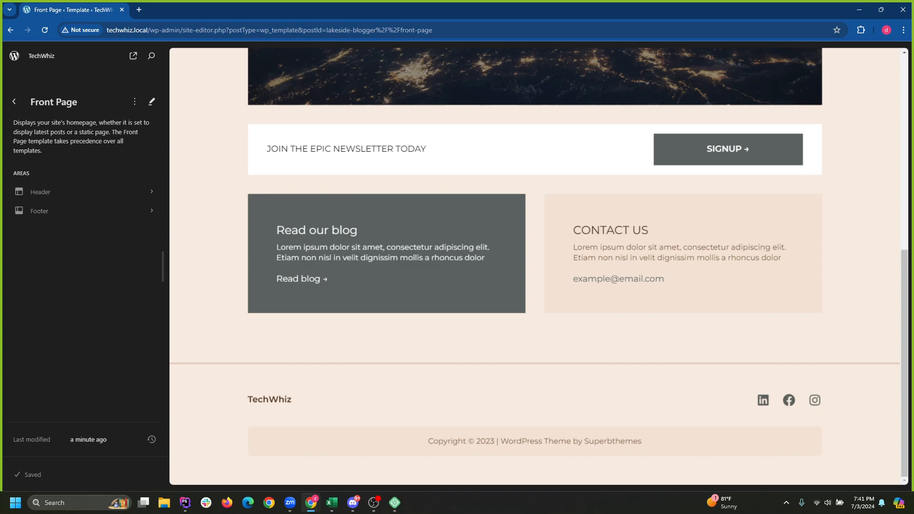
pyautogui.scroll(9, 538, 267)
pyautogui.scroll(1, 538, 267)
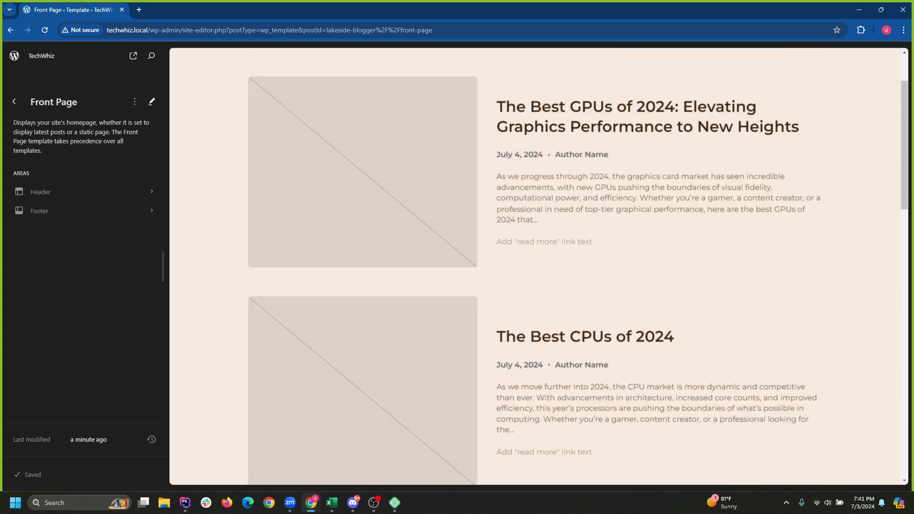
pyautogui.scroll(2, 538, 267)
pyautogui.scroll(-10, 538, 267)
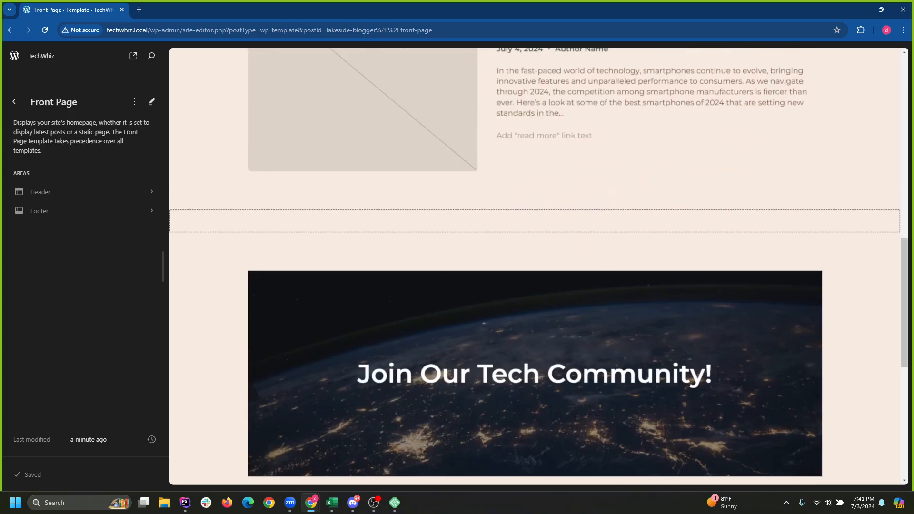
pyautogui.scroll(10, 538, 266)
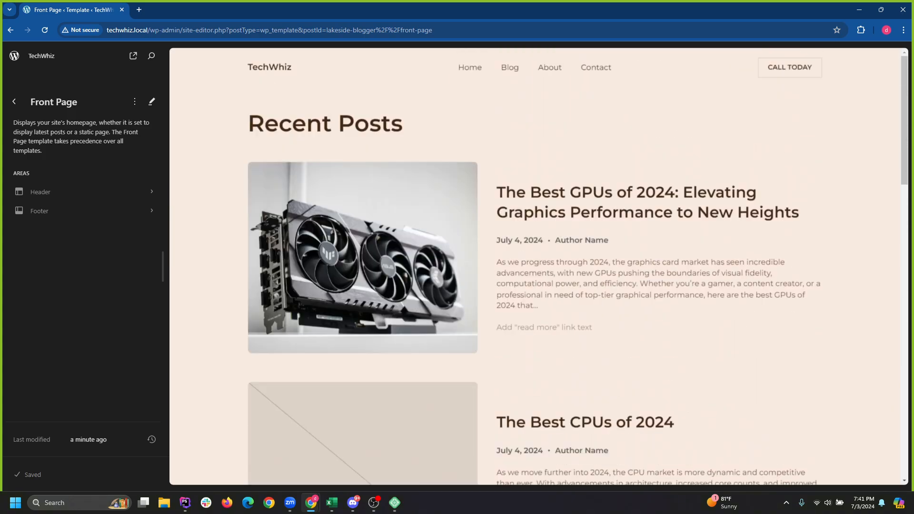
pyautogui.click(538, 266)
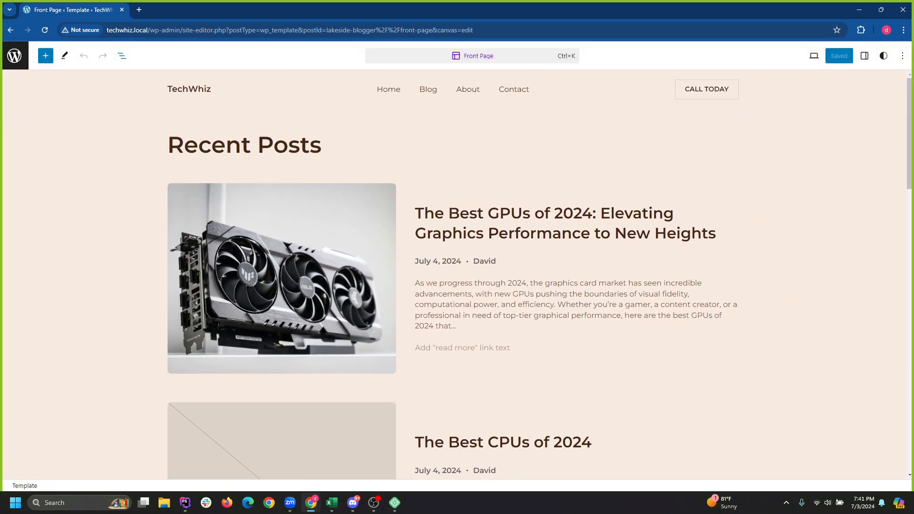
# Select the Recent Posts Query Loop block via List View and bring up its display settings.
pyautogui.click(328, 145)
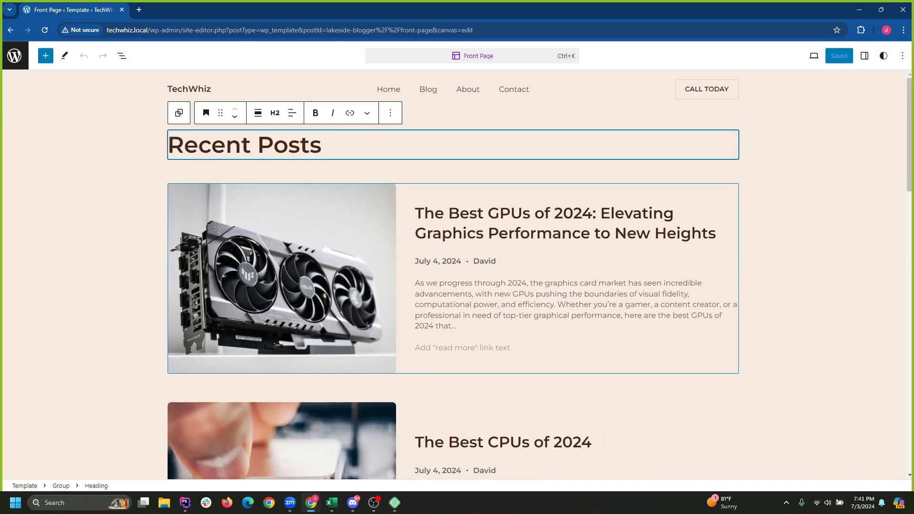
pyautogui.click(407, 228)
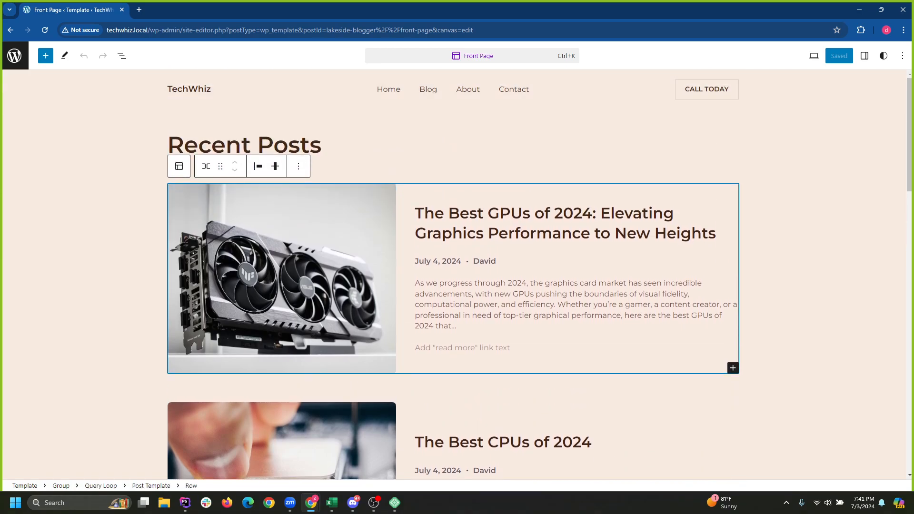
pyautogui.click(122, 55)
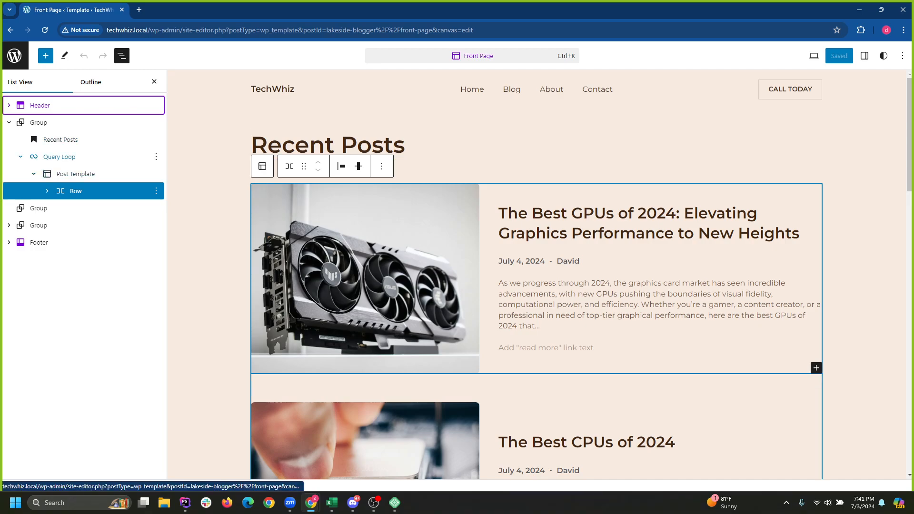
pyautogui.click(59, 157)
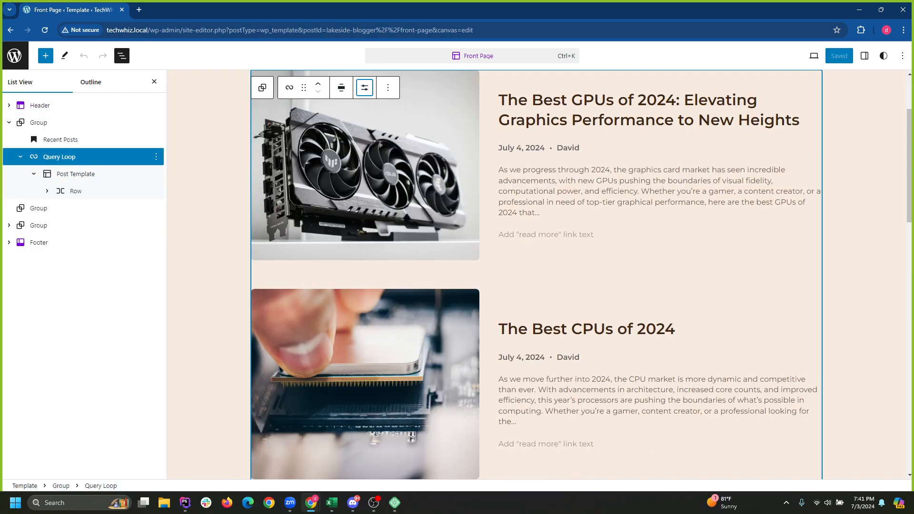
pyautogui.click(364, 88)
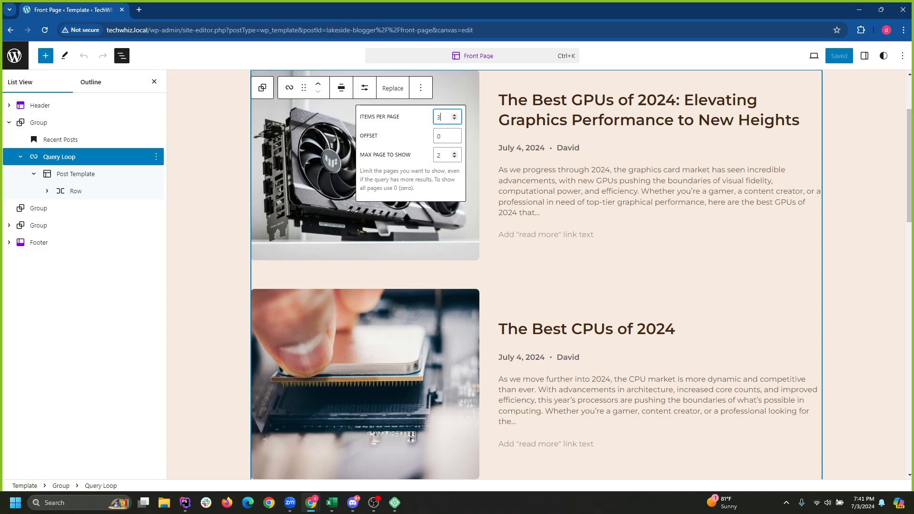
# Lower the loop's Items per page from 3 to 2 and clear the max pages value.
pyautogui.moveTo(360, 154); pyautogui.dragTo(406, 155)
pyautogui.click(442, 155)
pyautogui.scroll(3, 568, 261)
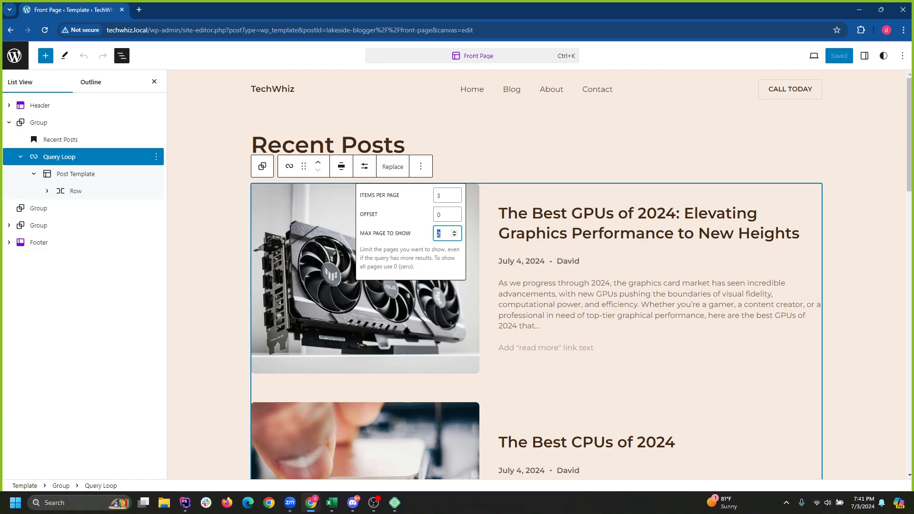
pyautogui.moveTo(360, 233); pyautogui.dragTo(405, 234)
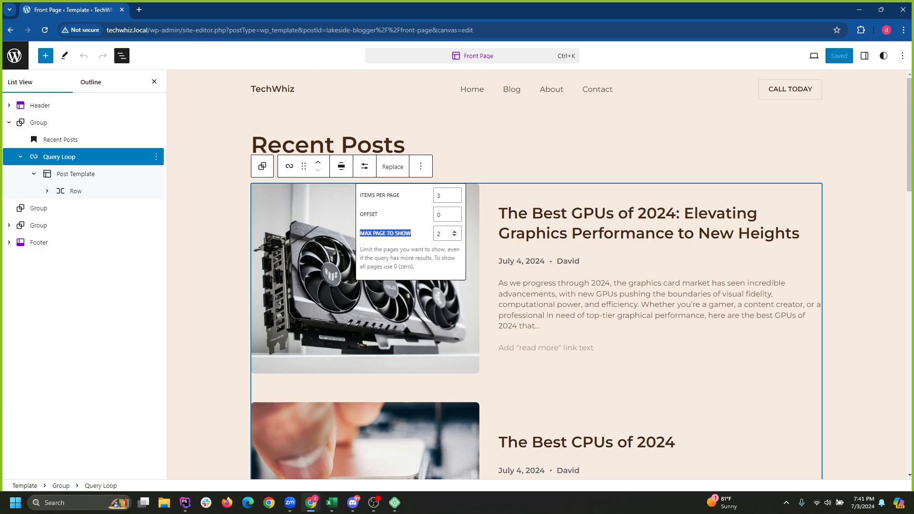
pyautogui.click(444, 234)
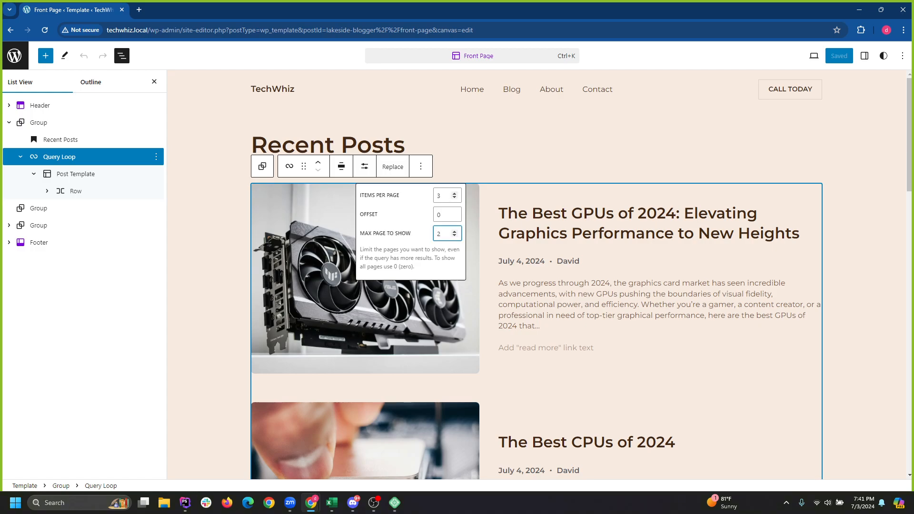
pyautogui.moveTo(360, 195); pyautogui.dragTo(399, 195)
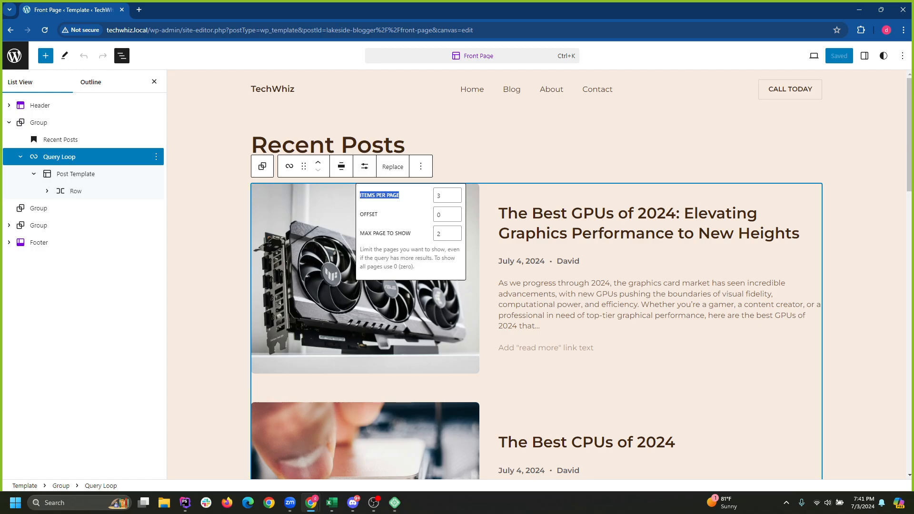
pyautogui.click(410, 196)
pyautogui.click(445, 196)
pyautogui.click(455, 198)
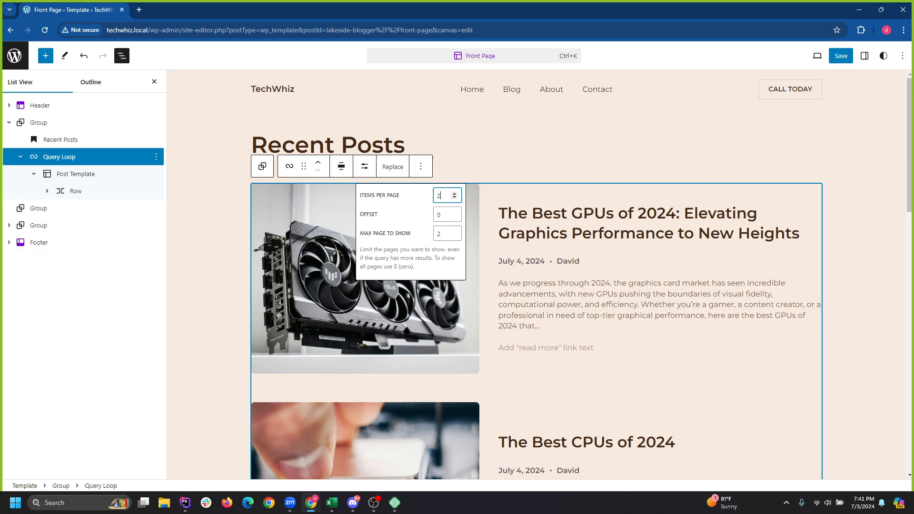
pyautogui.doubleClick(440, 234)
# Save the Front Page template change.
pyautogui.click(841, 56)
pyautogui.scroll(-5, 475, 275)
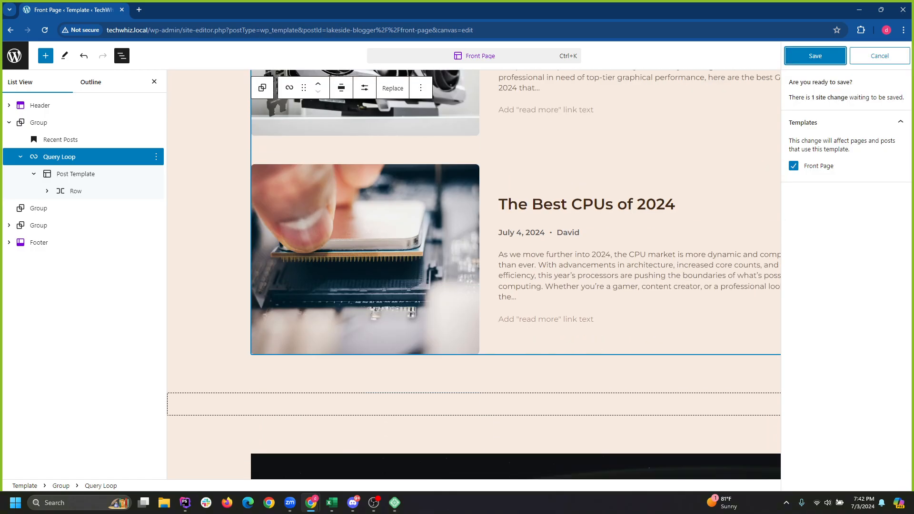
pyautogui.scroll(3, 474, 275)
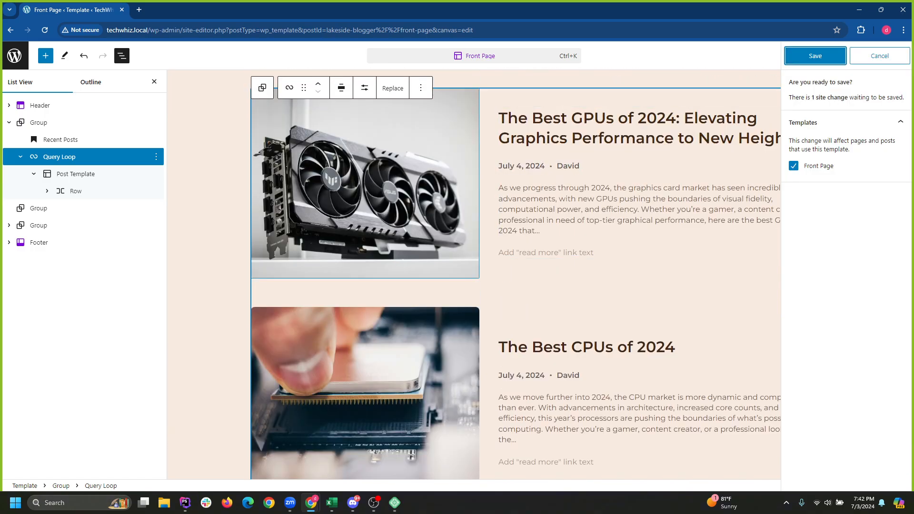
pyautogui.click(815, 55)
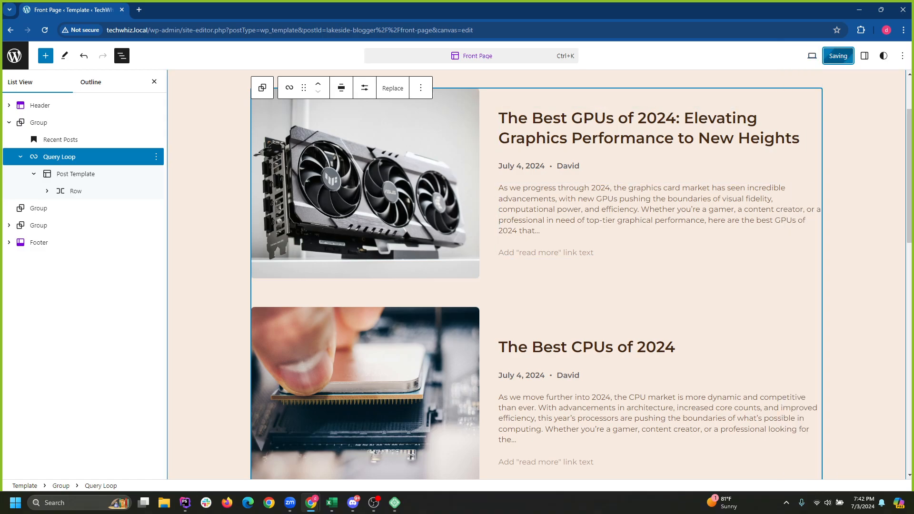
pyautogui.scroll(-3, 469, 267)
pyautogui.scroll(3, 469, 267)
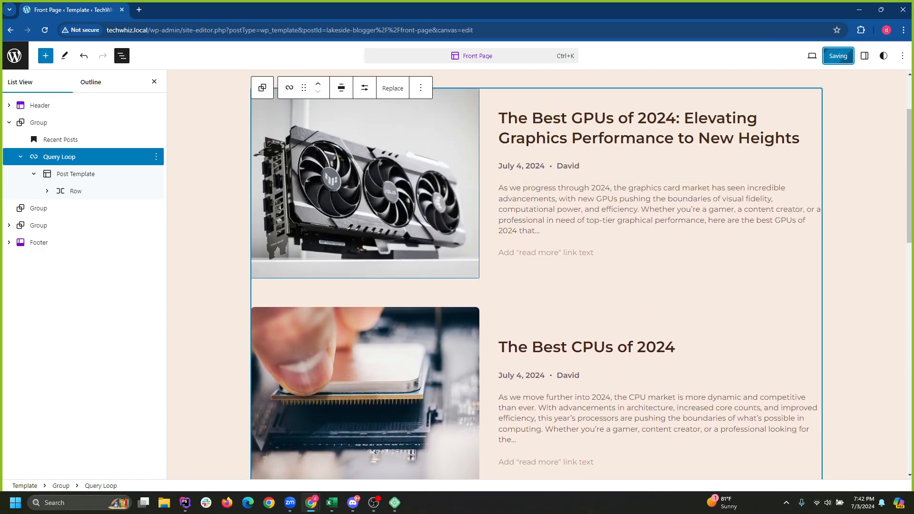
pyautogui.scroll(2, 469, 266)
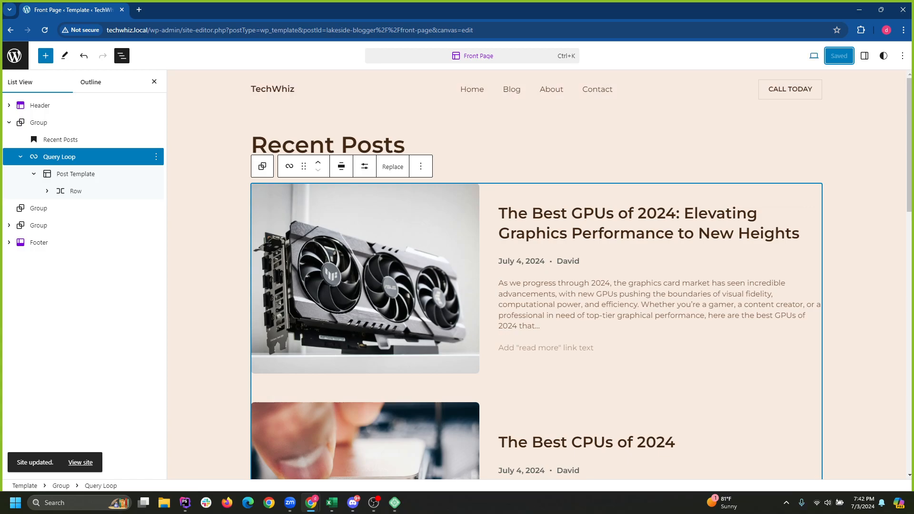
# Use the preview menu's View site option to open the live TechWhiz site in a new tab.
pyautogui.hotkey('shift', 'Tab')
pyautogui.press('Return')
pyautogui.press('Up')
pyautogui.press('Return')
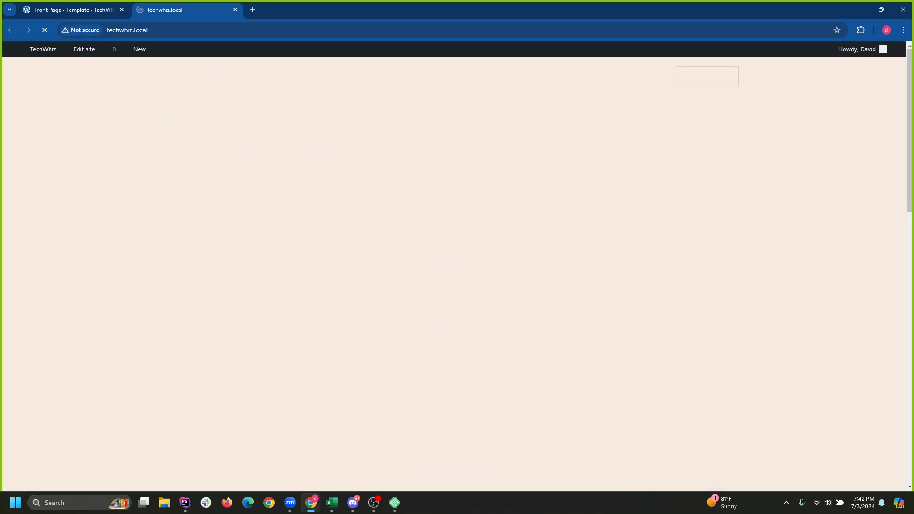
# Scroll the live TechWhiz front page, which now lists two Recent Posts, then reload it.
pyautogui.scroll(-7, 286, 324)
pyautogui.scroll(5, 285, 324)
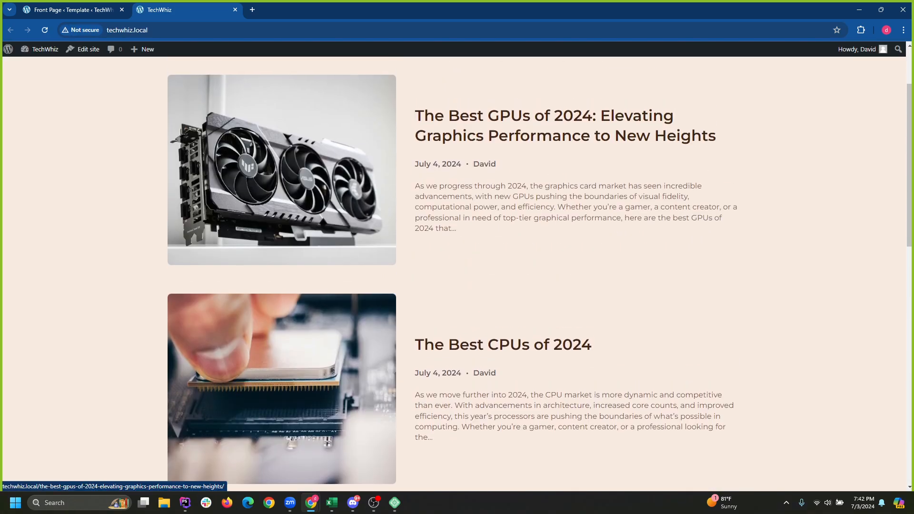
pyautogui.scroll(-2, 453, 274)
pyautogui.scroll(2, 453, 274)
pyautogui.scroll(-9, 452, 274)
pyautogui.scroll(-6, 452, 274)
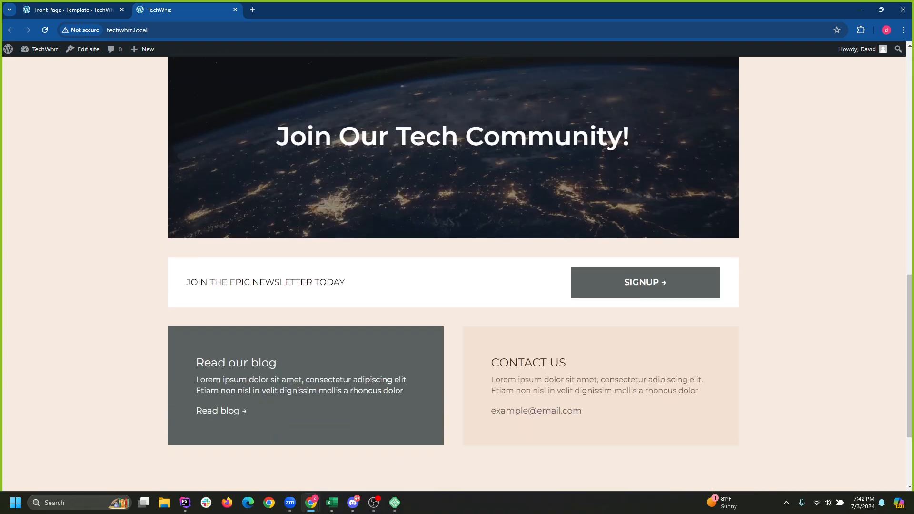
pyautogui.scroll(10, 452, 274)
pyautogui.scroll(-7, 452, 274)
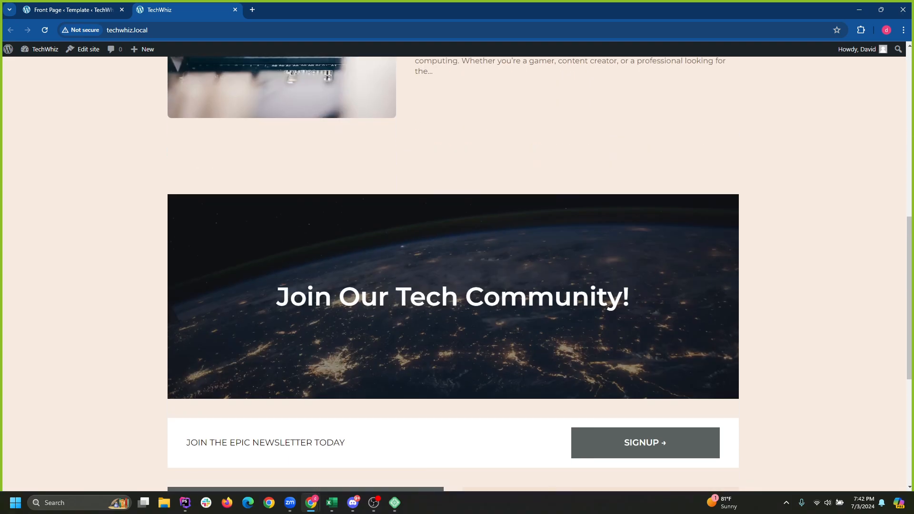
pyautogui.scroll(13, 452, 273)
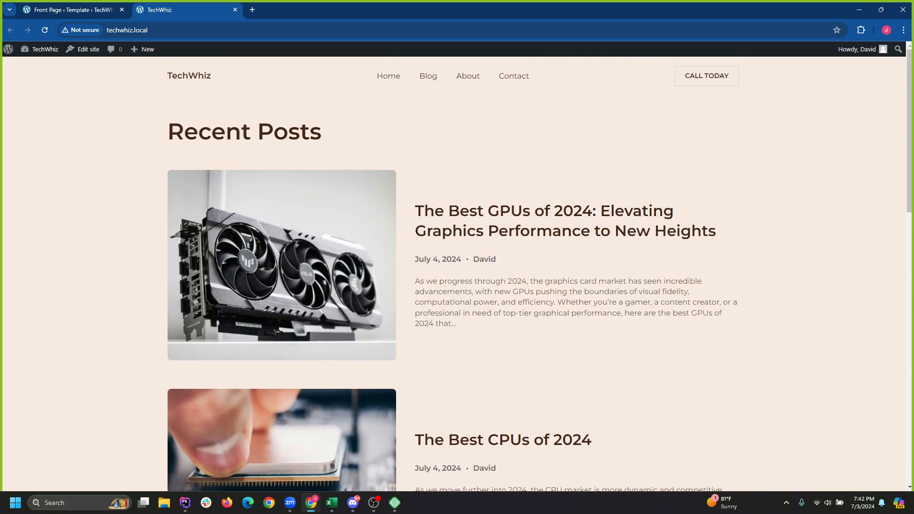
pyautogui.scroll(-5, 452, 274)
pyautogui.scroll(-1, 453, 274)
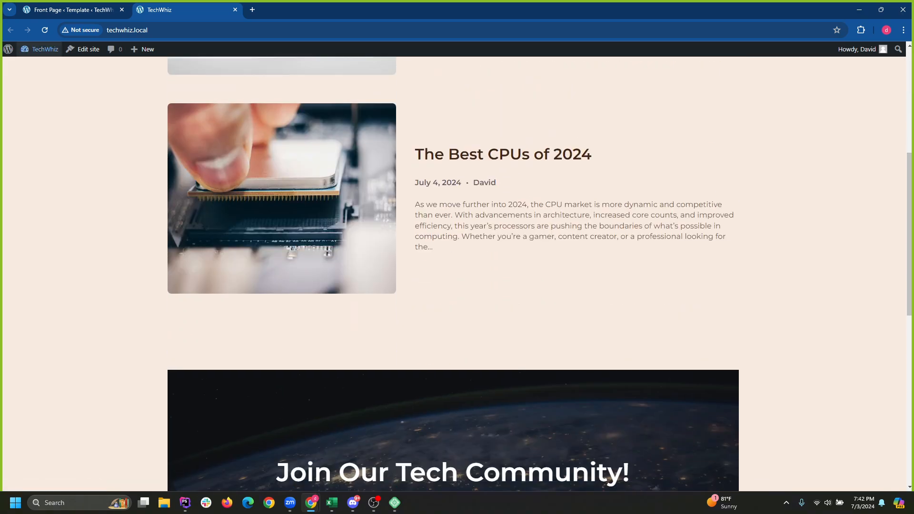
pyautogui.scroll(4, 453, 274)
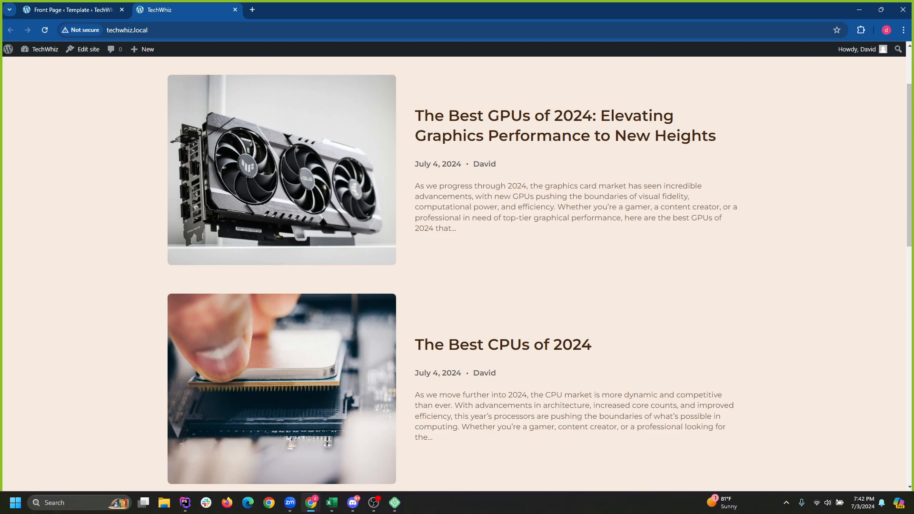
pyautogui.scroll(2, 453, 273)
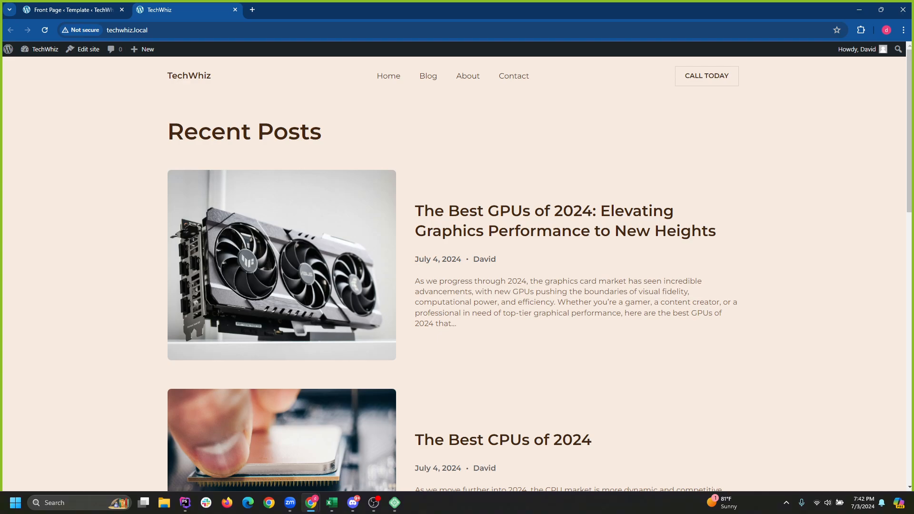
pyautogui.click(428, 76)
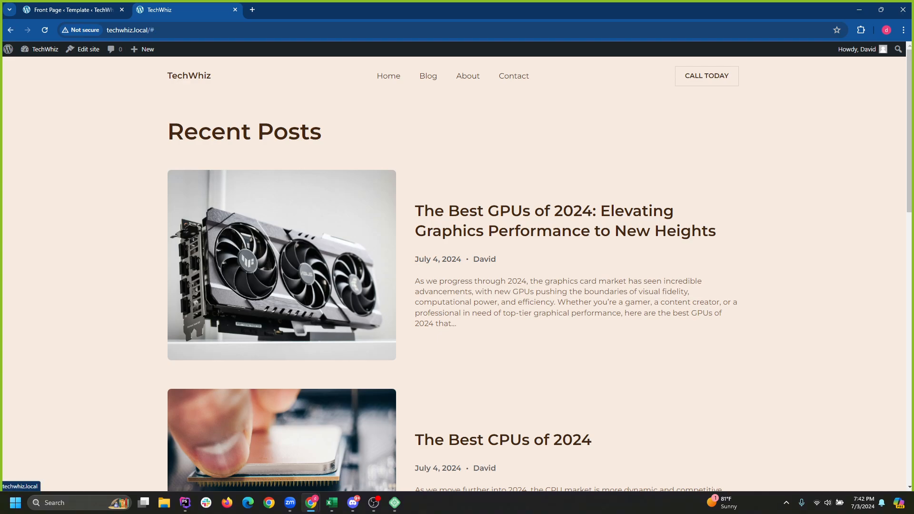
pyautogui.press('F5')
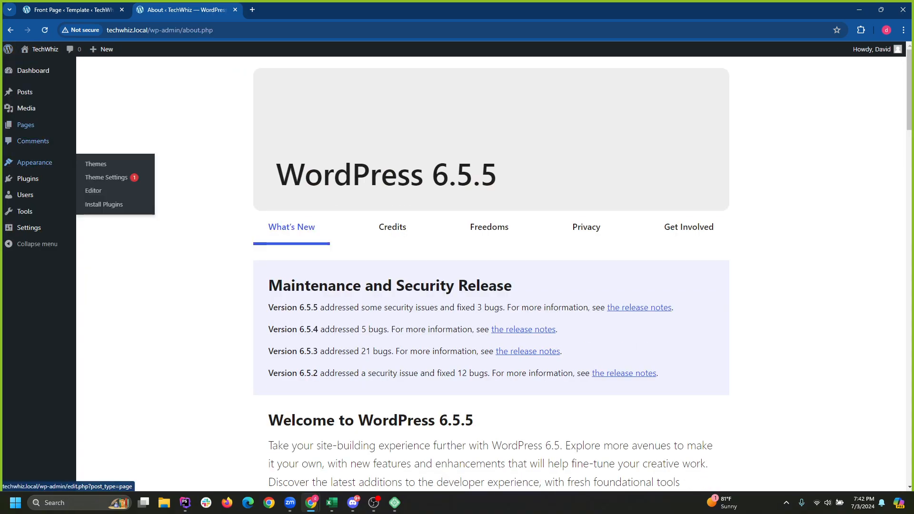
# Trash the Home page from the Pages list, then visit the live site.
pyautogui.click(25, 125)
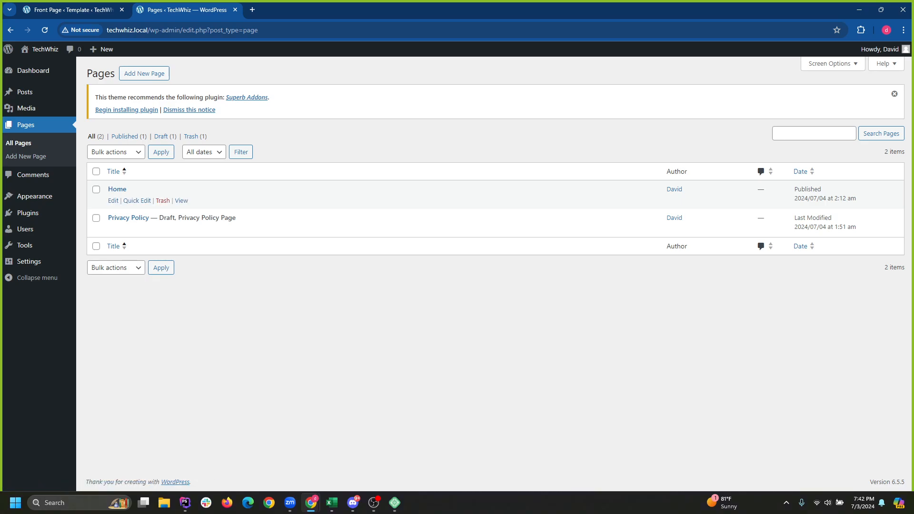
pyautogui.click(162, 201)
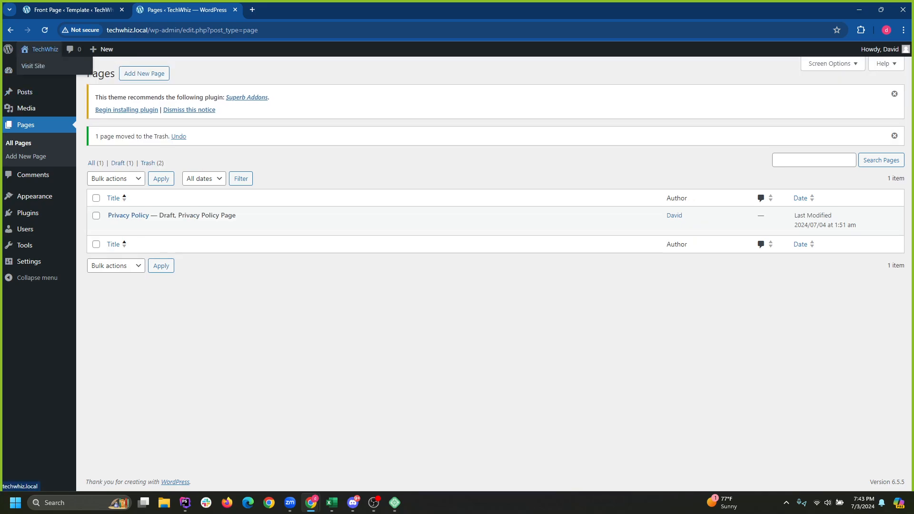
pyautogui.click(43, 49)
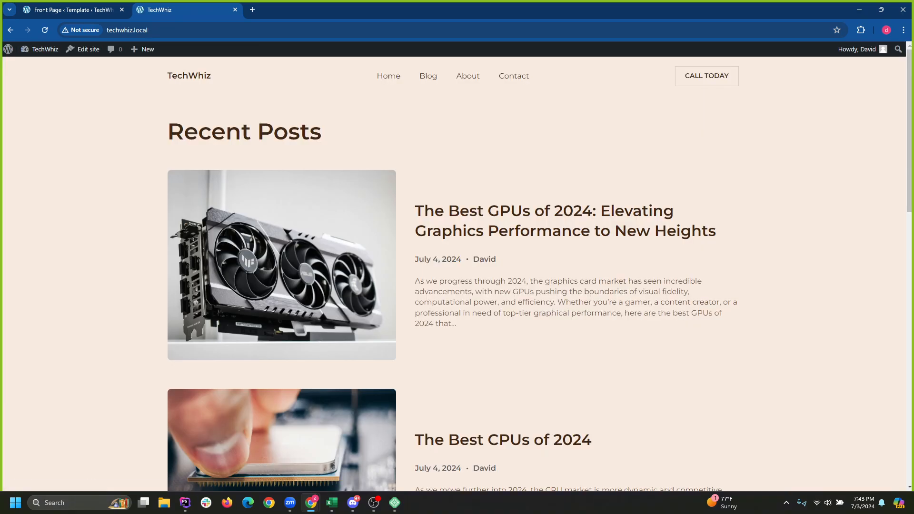
# Check the About WordPress page, Settings > Reading and the Pages list in the admin.
pyautogui.scroll(-10, 453, 274)
pyautogui.scroll(8, 453, 274)
pyautogui.scroll(-12, 452, 274)
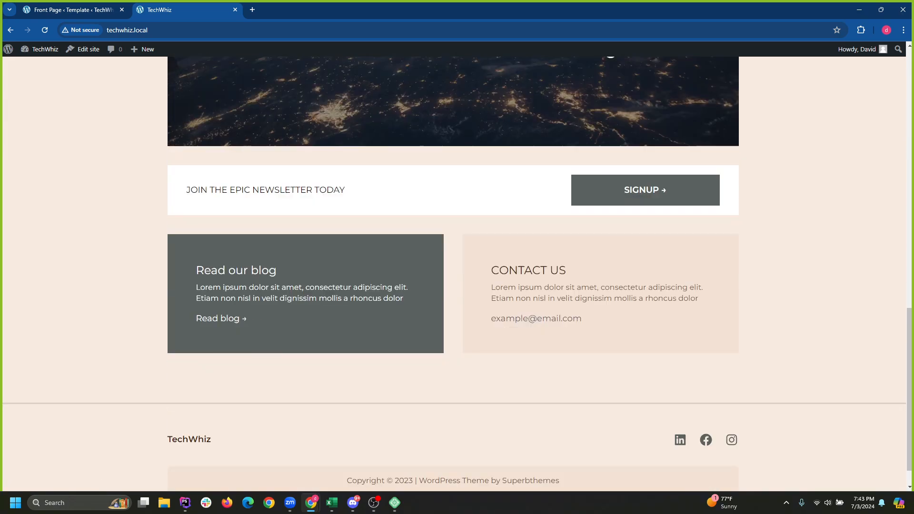
pyautogui.scroll(15, 452, 274)
pyautogui.click(8, 49)
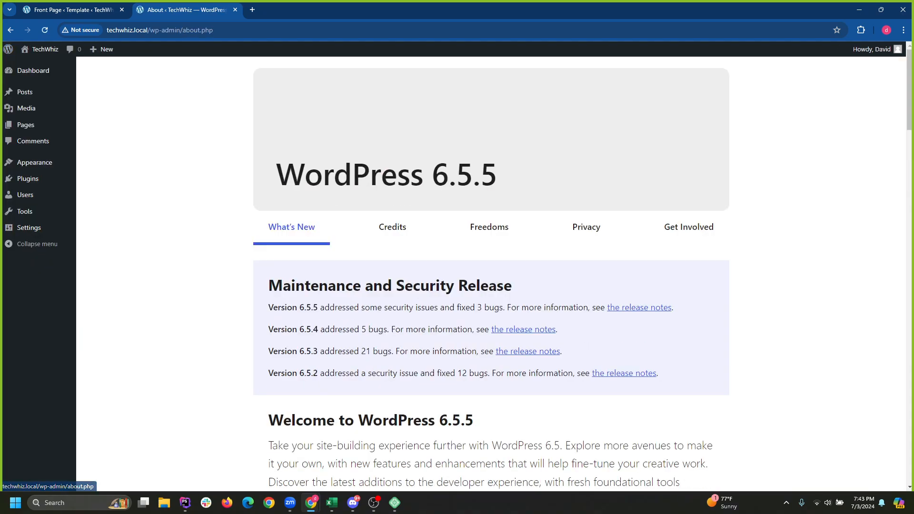
pyautogui.moveTo(28, 227)
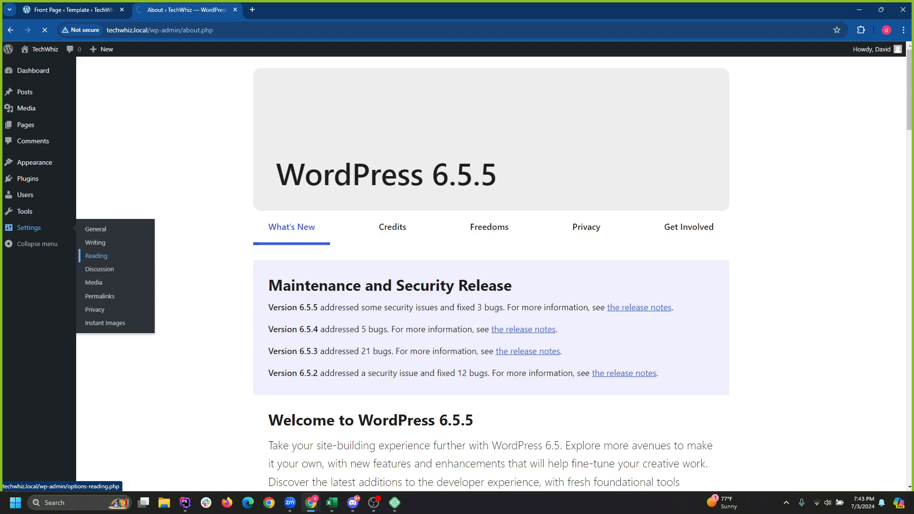
pyautogui.click(96, 256)
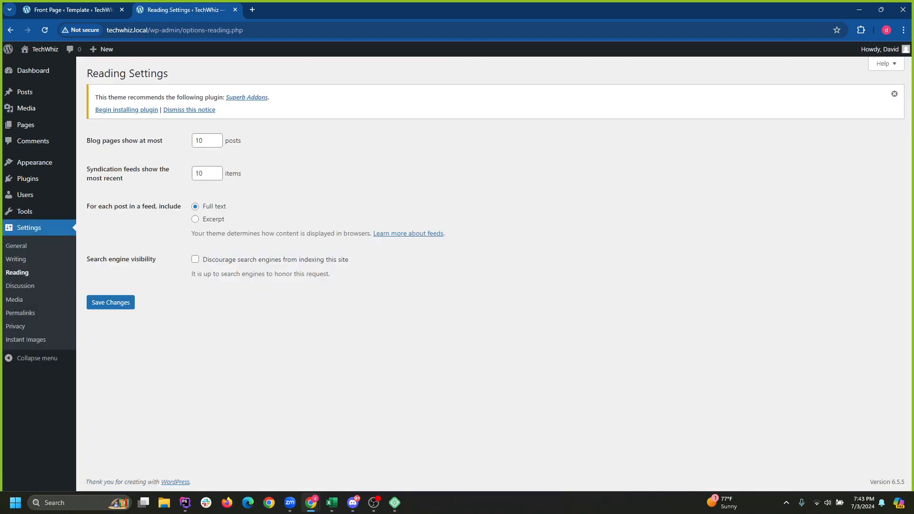
pyautogui.click(895, 93)
pyautogui.moveTo(29, 180)
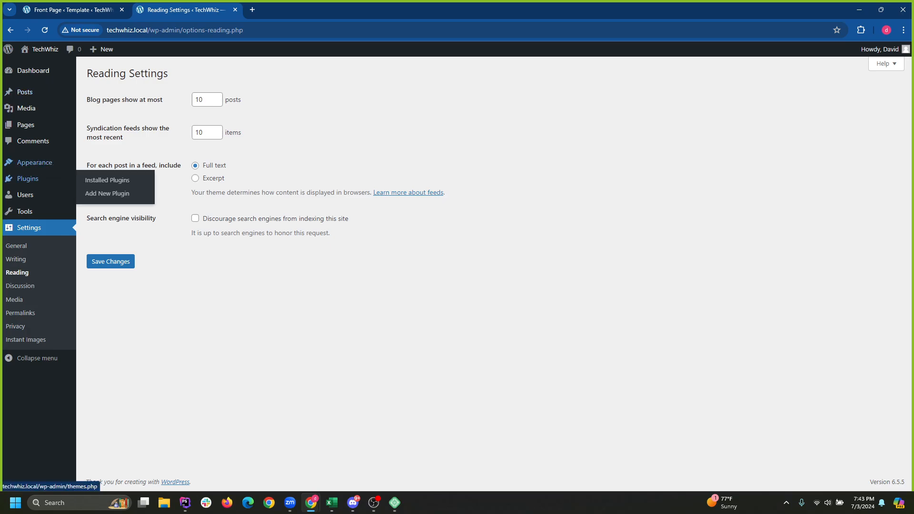
pyautogui.click(26, 125)
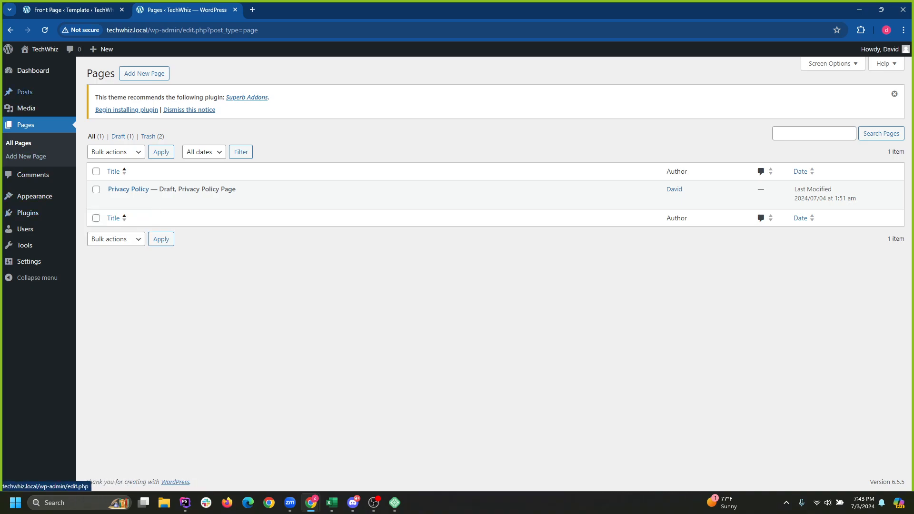
# Visit the live front page and confirm it lists The Best GPUs of 2024 and The Best CPUs of 2024.
pyautogui.moveTo(40, 49)
pyautogui.click(32, 66)
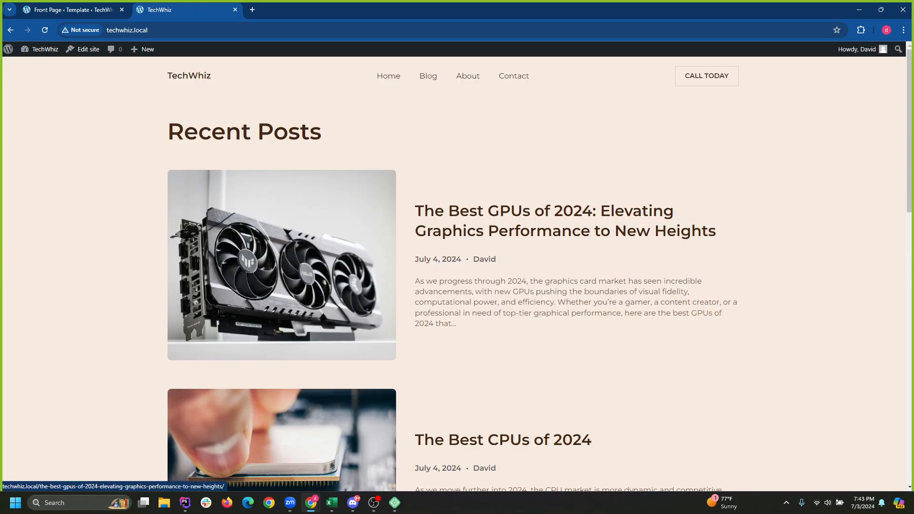
pyautogui.scroll(-15, 454, 274)
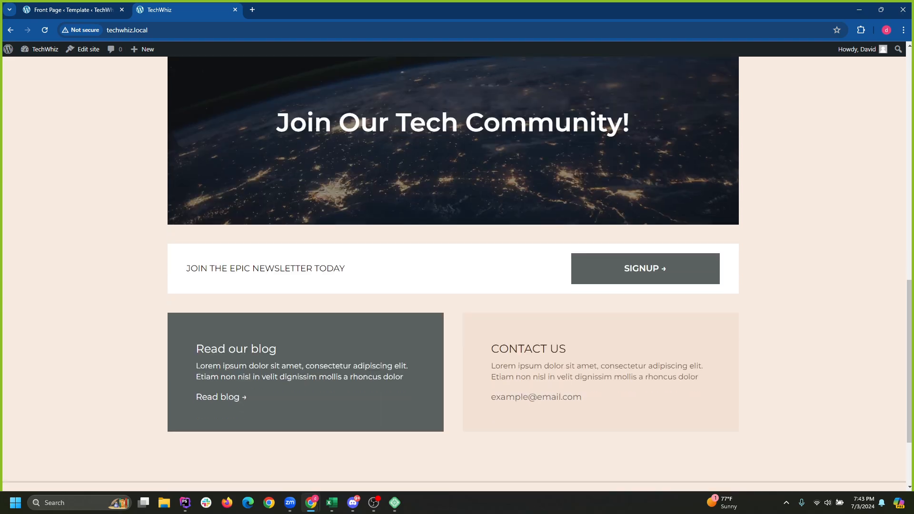
pyautogui.scroll(15, 454, 274)
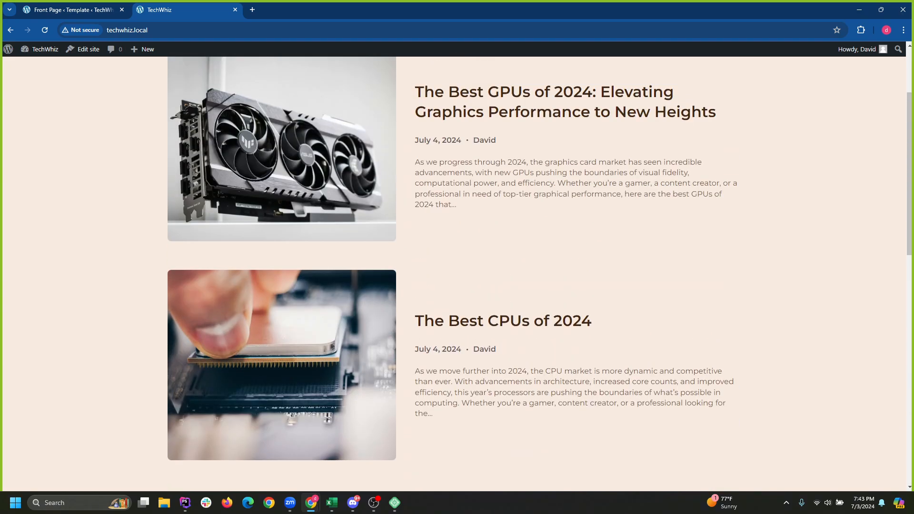
pyautogui.scroll(2, 453, 274)
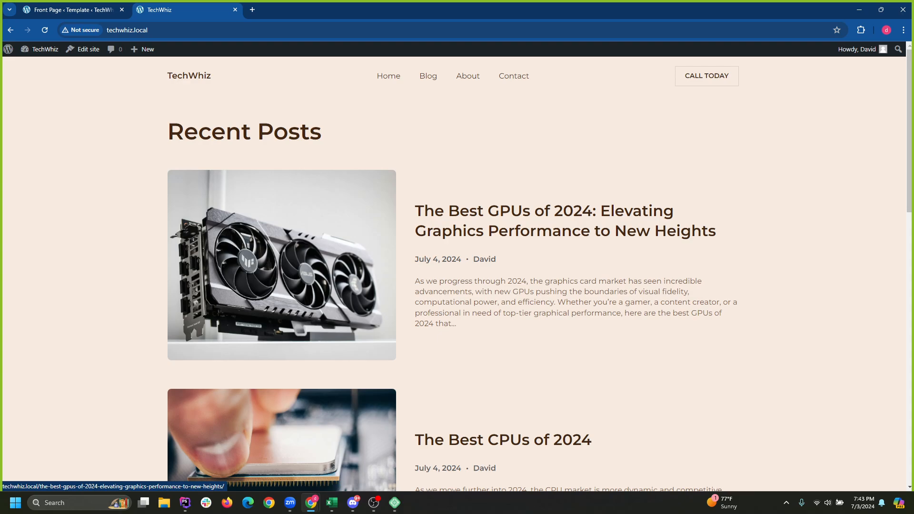
pyautogui.scroll(-15, 281, 273)
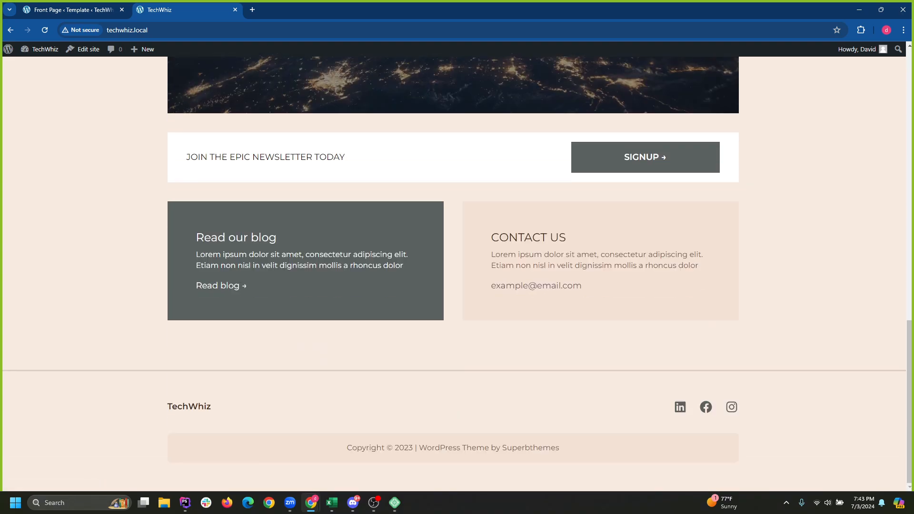
pyautogui.scroll(15, 281, 273)
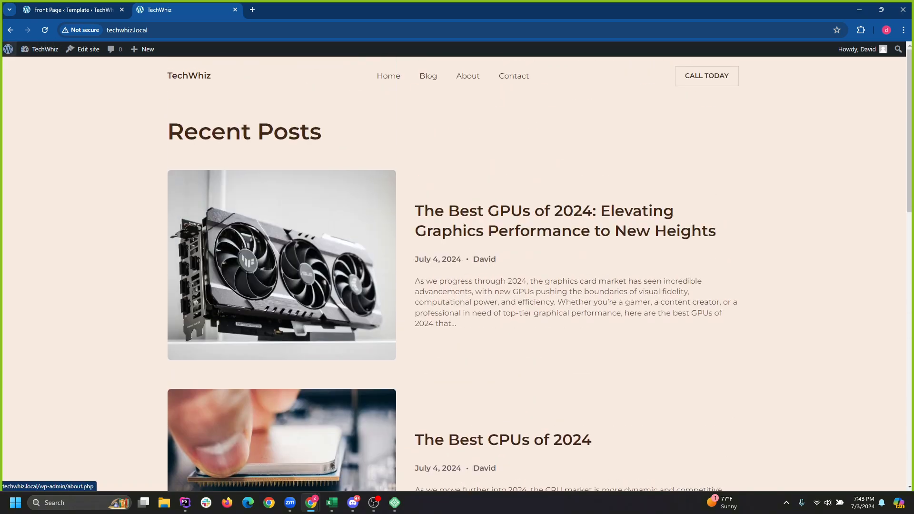
pyautogui.moveTo(8, 50)
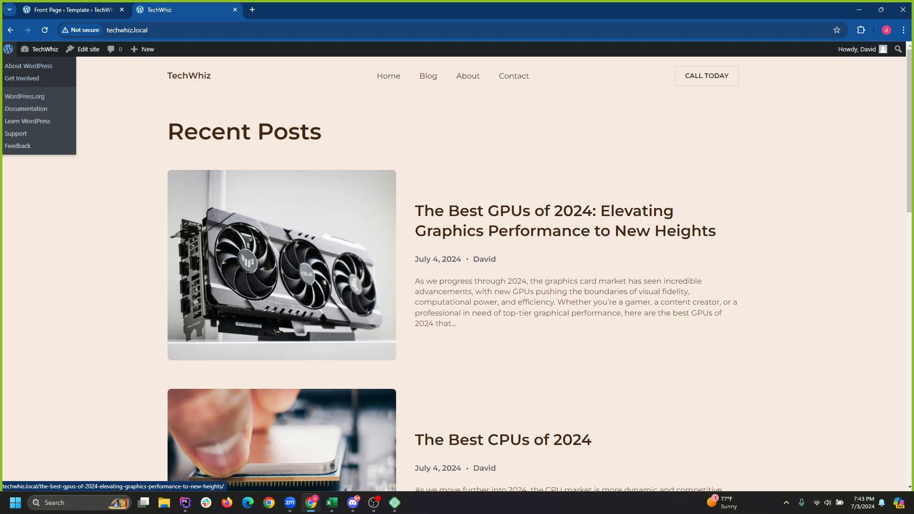
pyautogui.scroll(-2, 281, 238)
pyautogui.scroll(-5, 281, 238)
pyautogui.scroll(5, 281, 238)
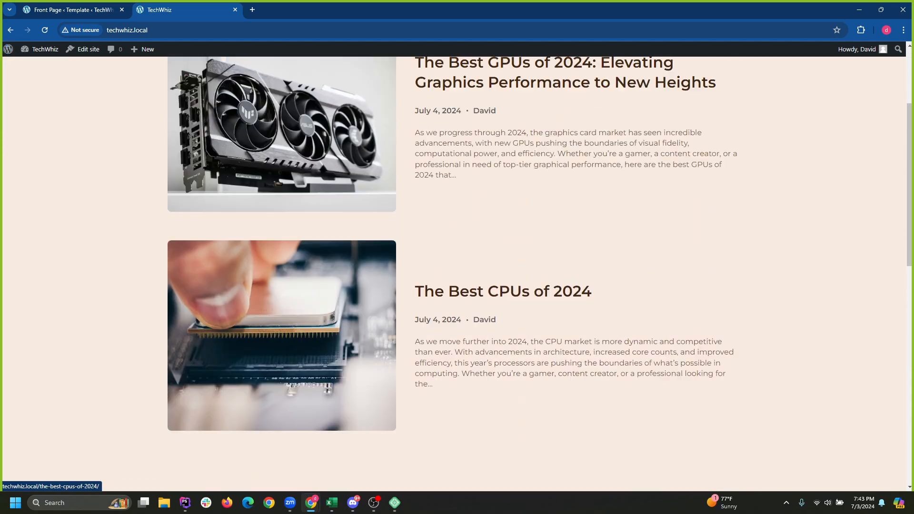
pyautogui.scroll(2, 281, 238)
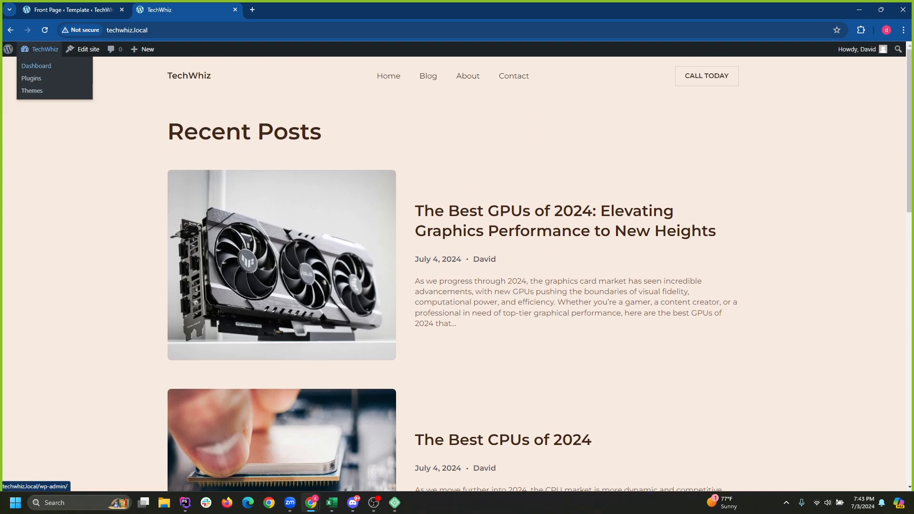
# Go from the Dashboard to Pages > All Pages and start a new page.
pyautogui.click(36, 65)
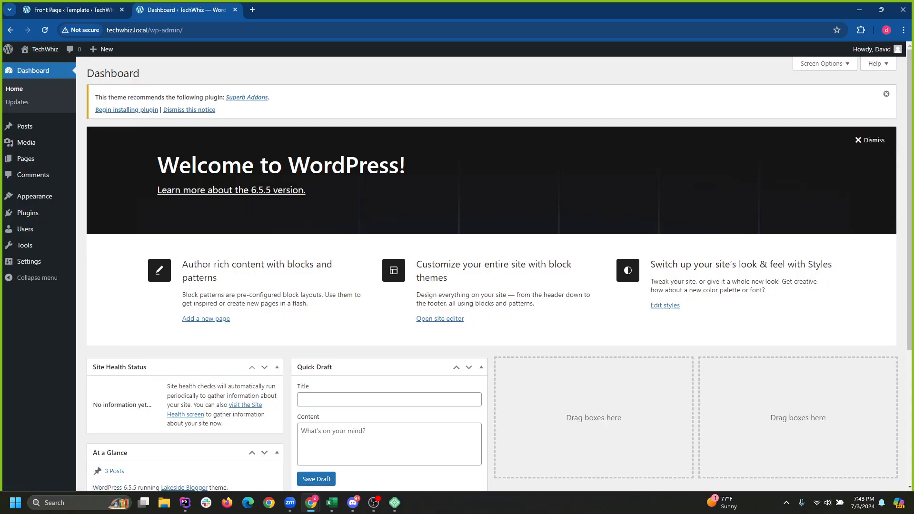
pyautogui.moveTo(34, 196)
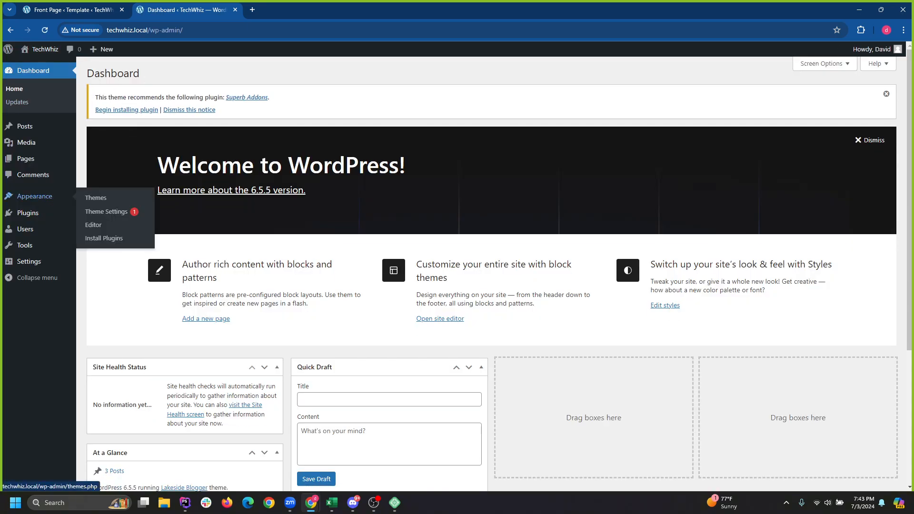
pyautogui.moveTo(25, 159)
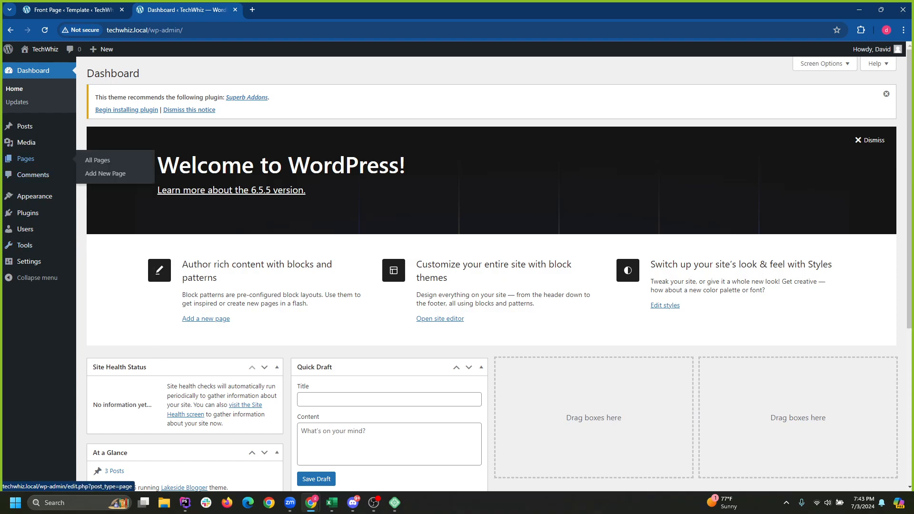
pyautogui.click(98, 161)
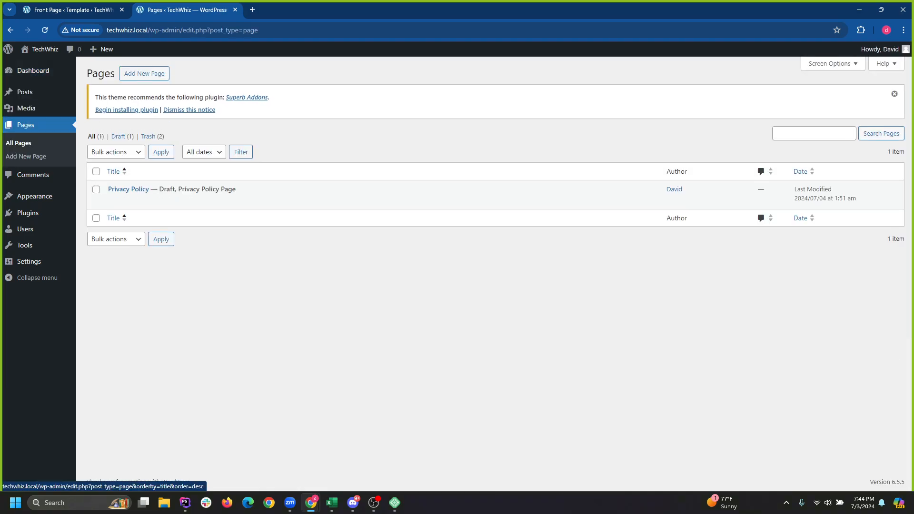
pyautogui.click(144, 73)
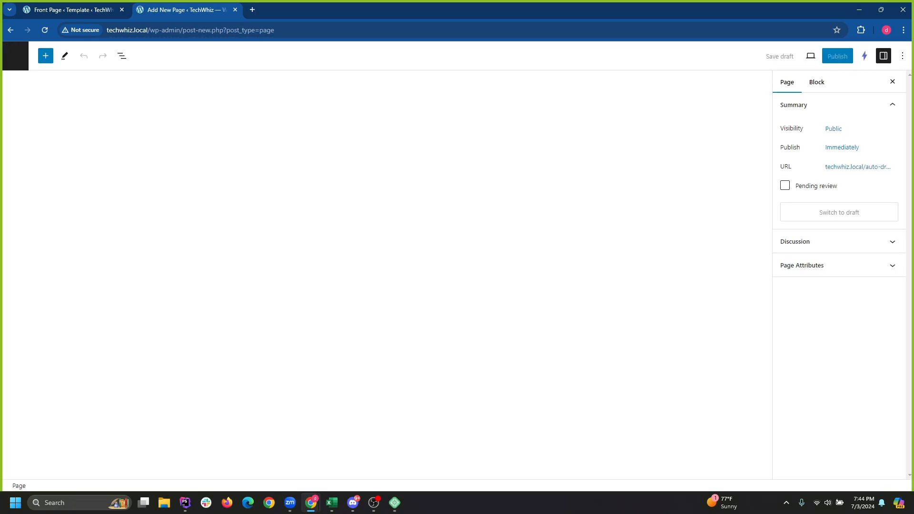
# Title the new page 'Blog', replacing a temporary 'Smartphone' title.
pyautogui.write('Blg')
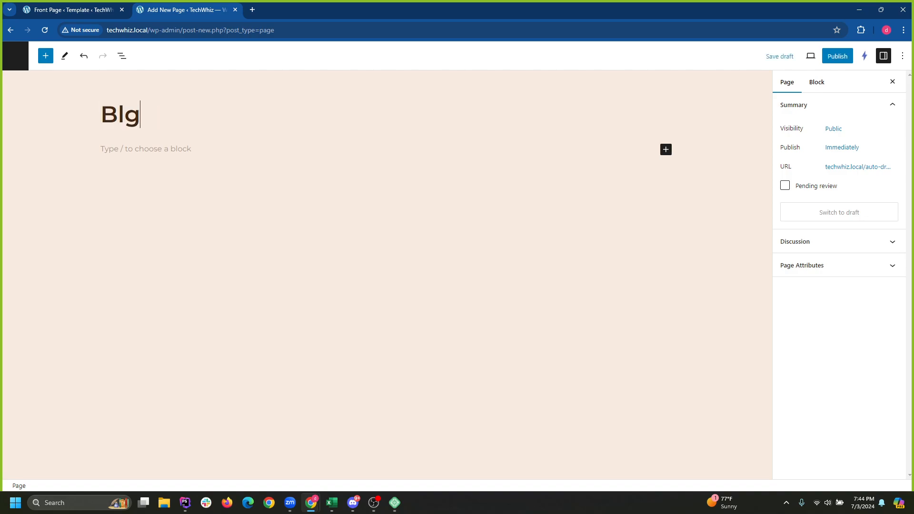
pyautogui.press('BackSpace')
pyautogui.write('og')
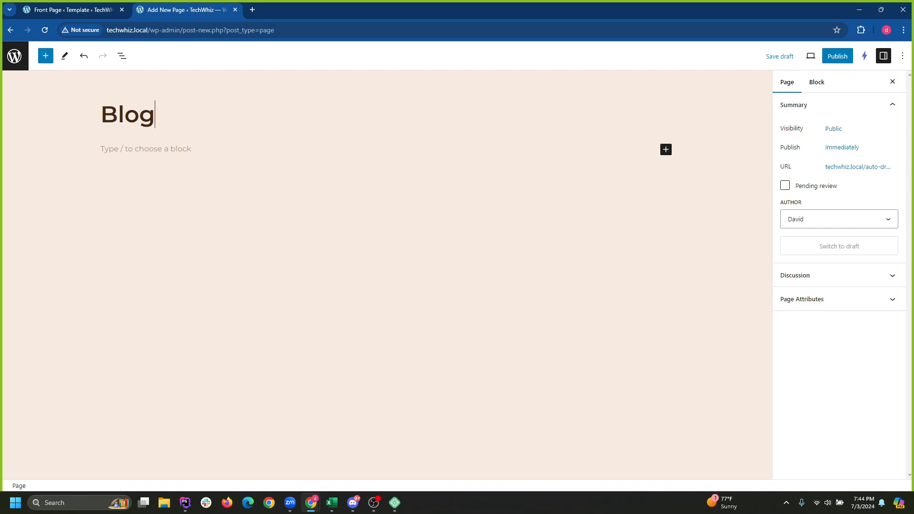
pyautogui.hotkey('ctrl', 'a')
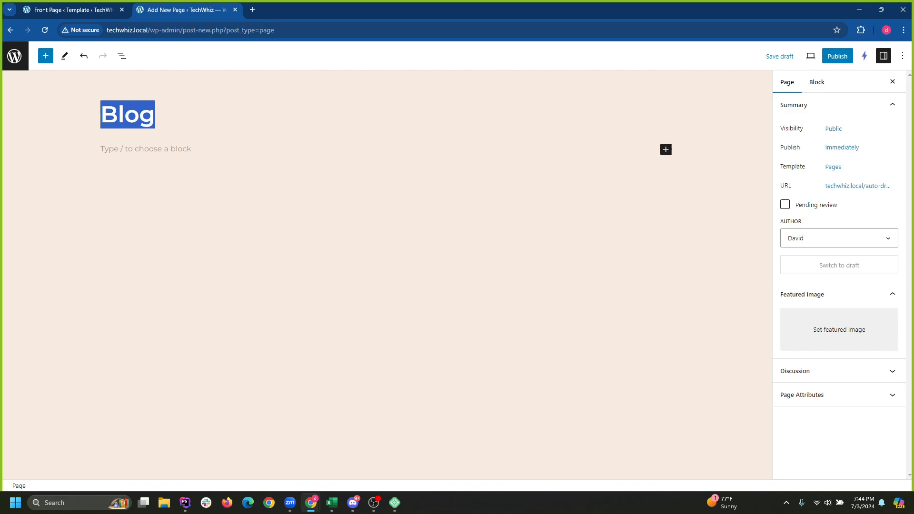
pyautogui.write('Smartphone')
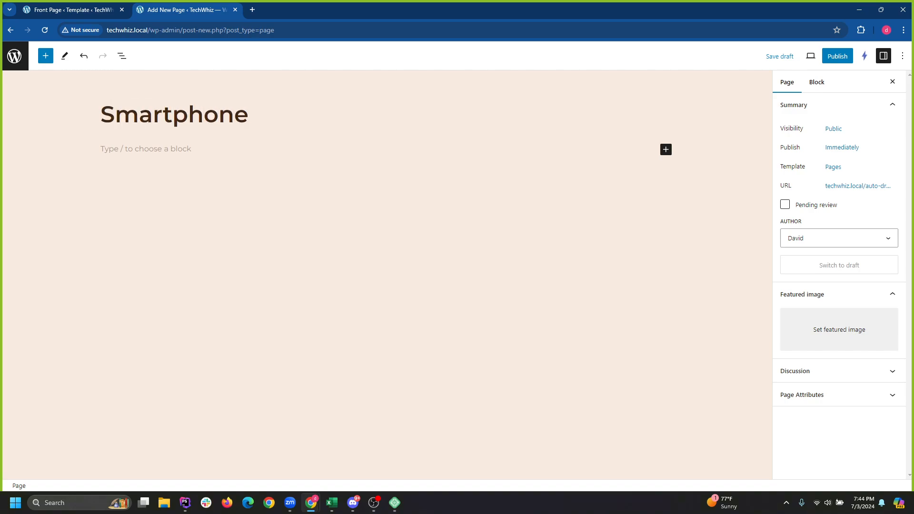
pyautogui.press('Home')
pyautogui.doubleClick(151, 114)
pyautogui.write('Blog')
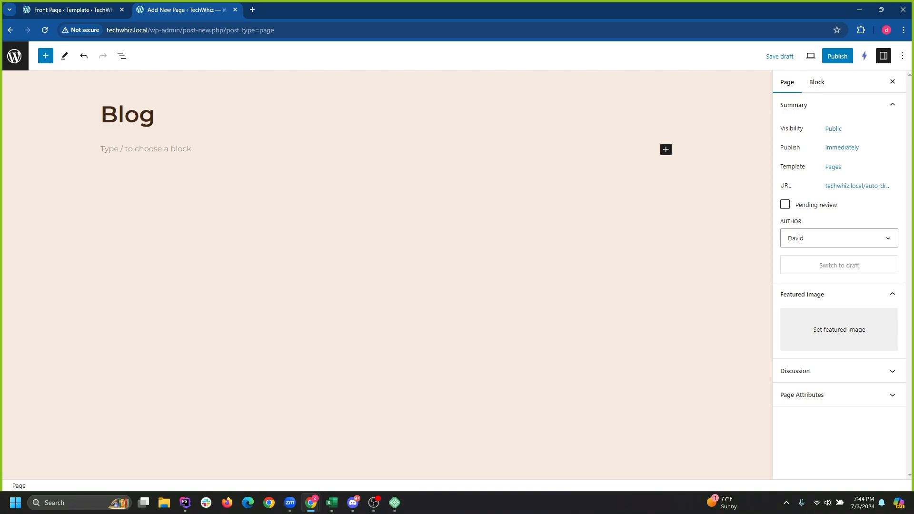
pyautogui.doubleClick(139, 115)
pyautogui.click(139, 149)
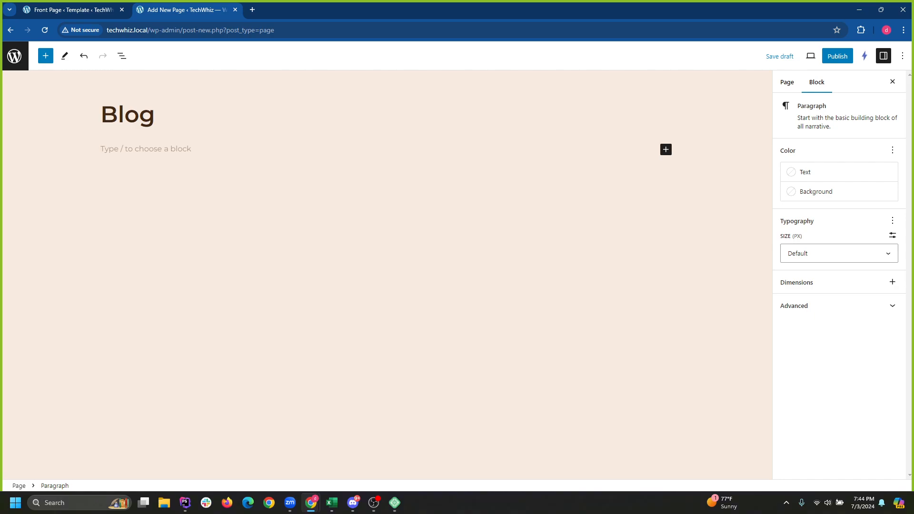
# Search the block inserter for 'quer' and insert a Query Loop block below the title.
pyautogui.click(46, 56)
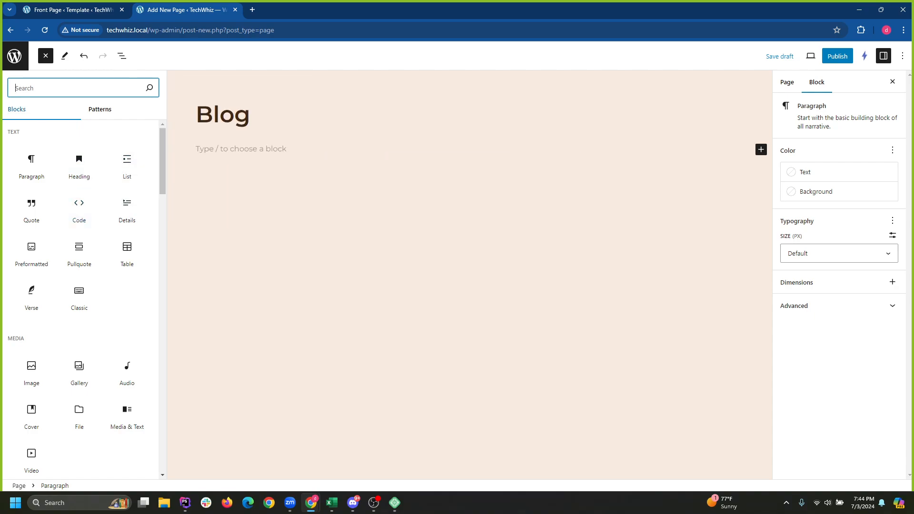
pyautogui.write('quer')
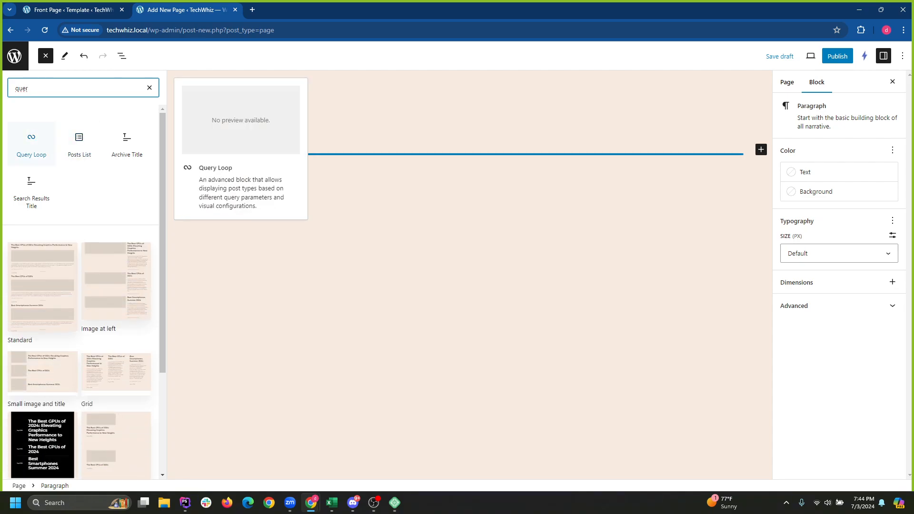
pyautogui.click(31, 142)
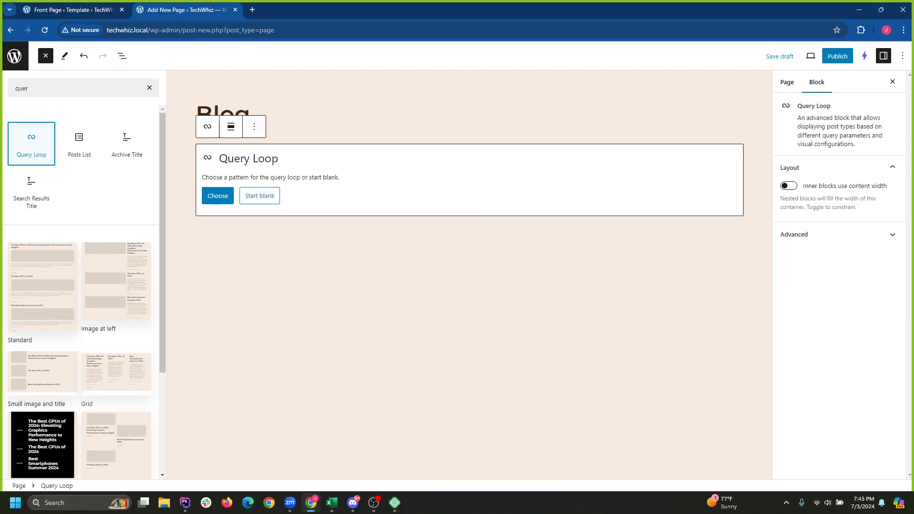
pyautogui.click(218, 195)
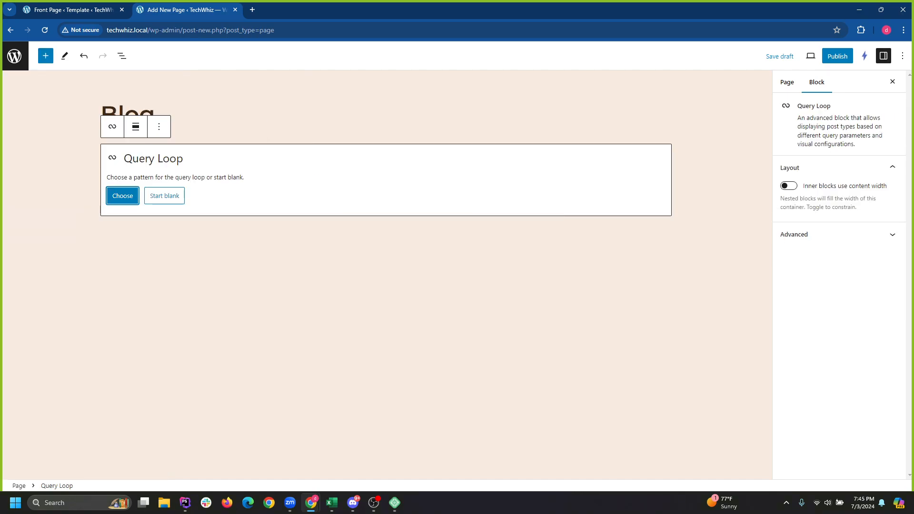
# Browse the Query Loop pattern choices and apply the 'Image at left' pattern.
pyautogui.click(123, 196)
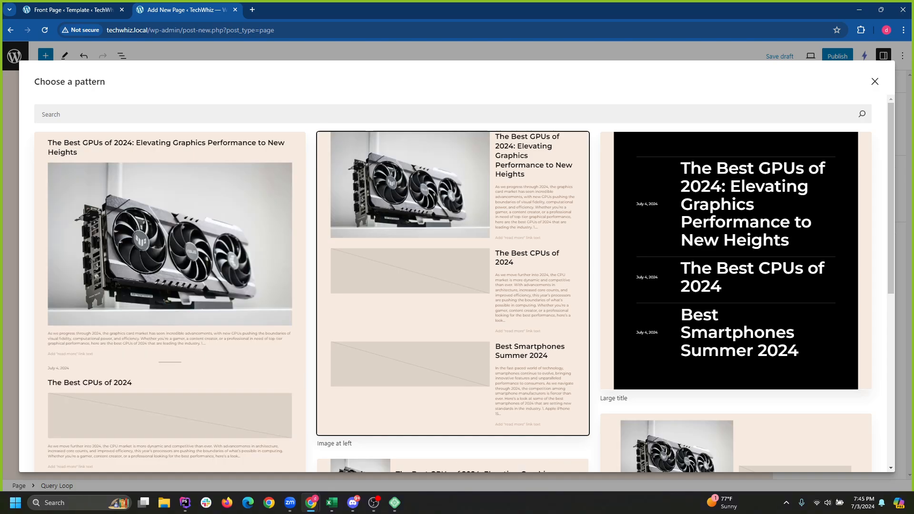
pyautogui.scroll(-5, 452, 266)
pyautogui.scroll(5, 453, 267)
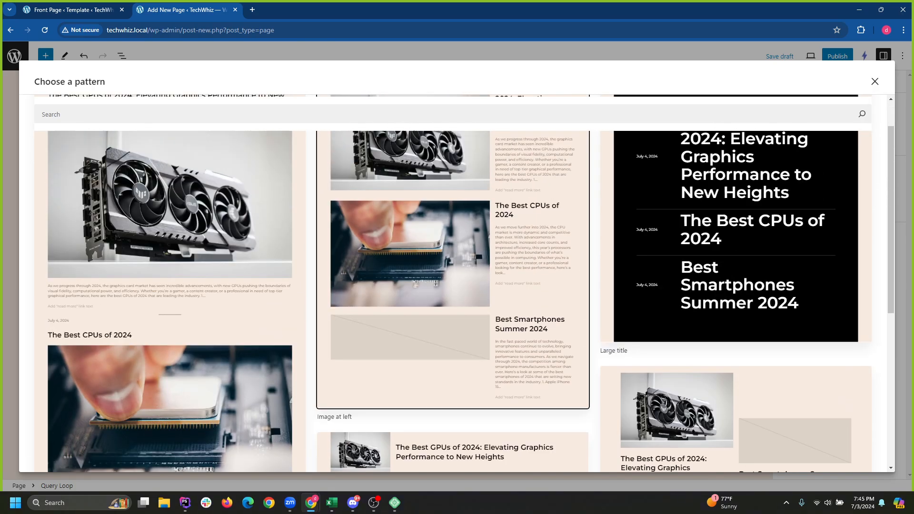
pyautogui.scroll(-7, 452, 286)
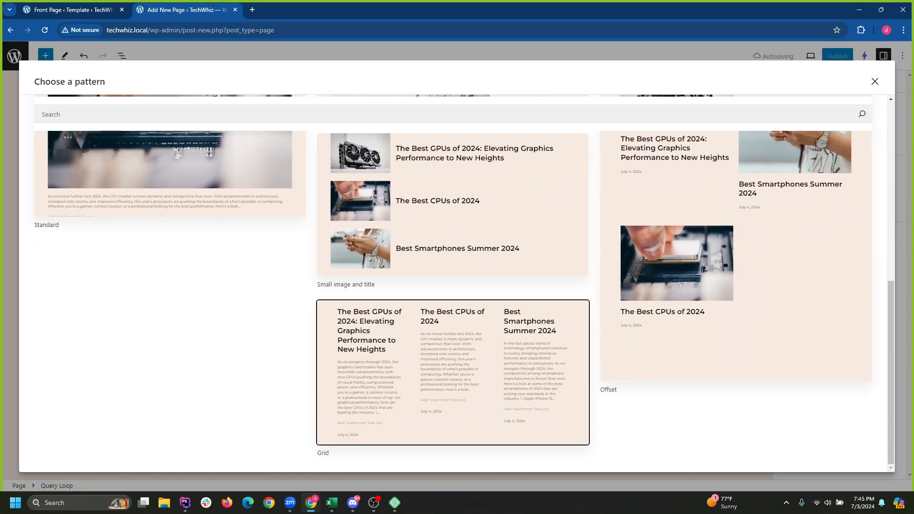
pyautogui.scroll(7, 453, 286)
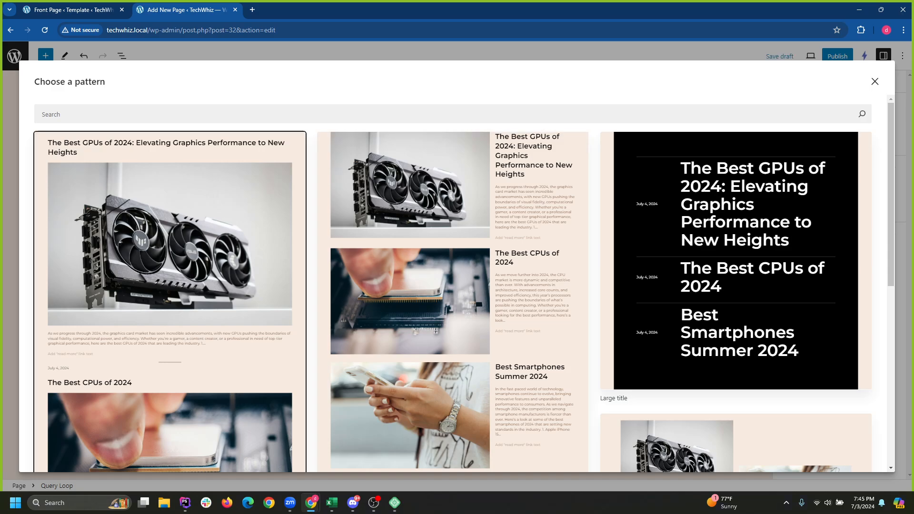
pyautogui.scroll(-7, 453, 262)
pyautogui.scroll(-3, 452, 286)
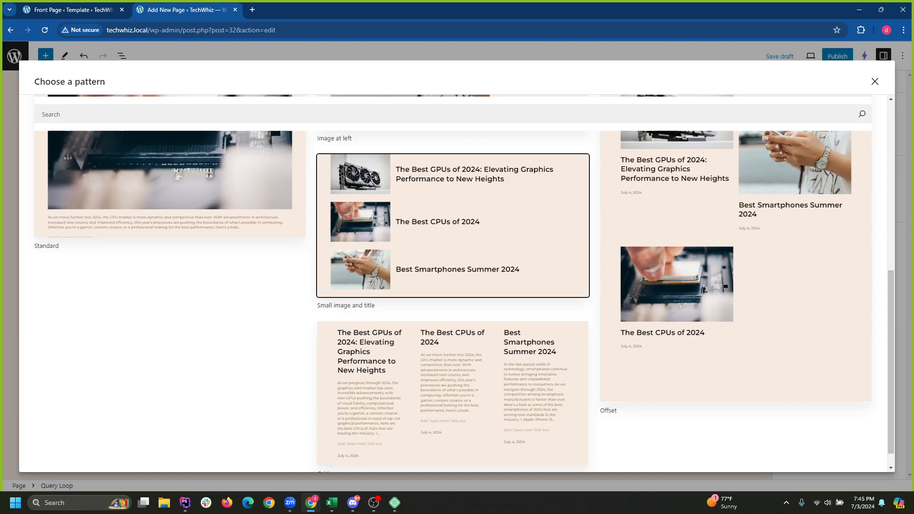
pyautogui.scroll(7, 452, 285)
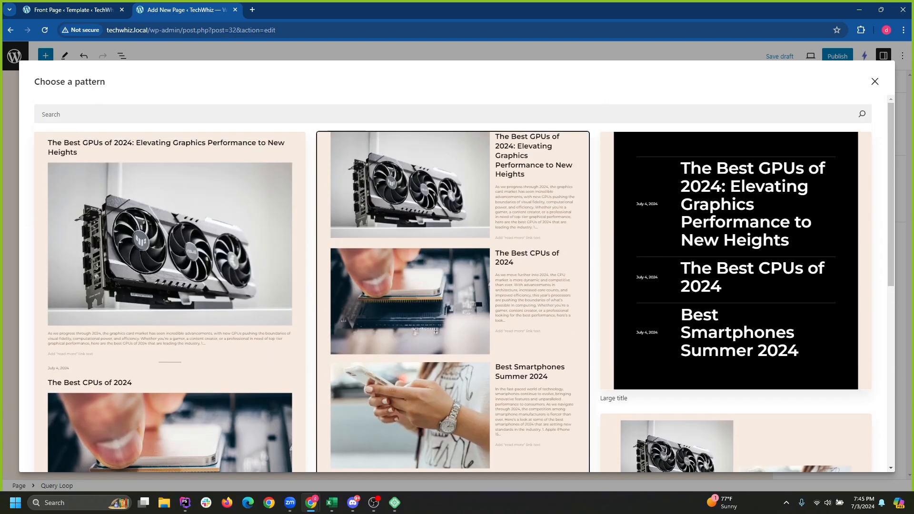
pyautogui.click(452, 286)
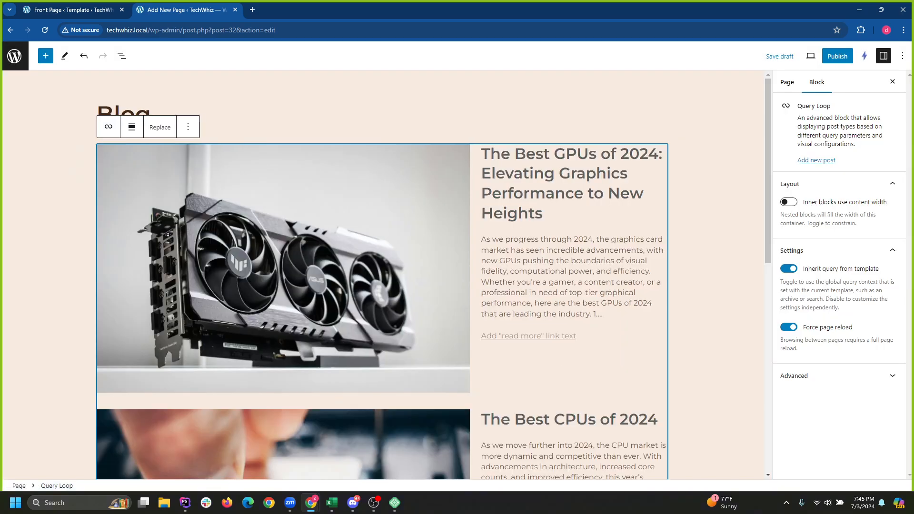
# Publish the Blog page, then select its Query Loop block in List View.
pyautogui.scroll(-7, 443, 145)
pyautogui.scroll(4, 443, 350)
pyautogui.scroll(3, 443, 350)
pyautogui.click(837, 55)
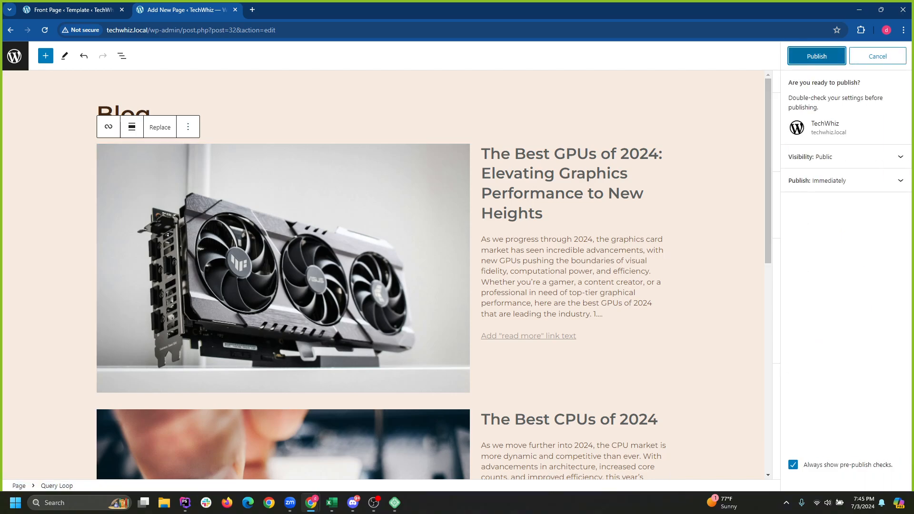
pyautogui.click(817, 56)
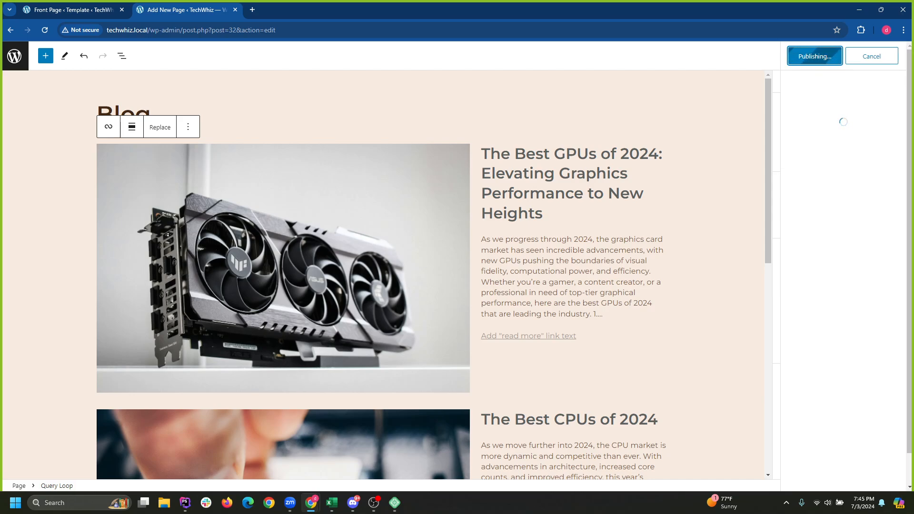
pyautogui.click(122, 56)
pyautogui.click(46, 106)
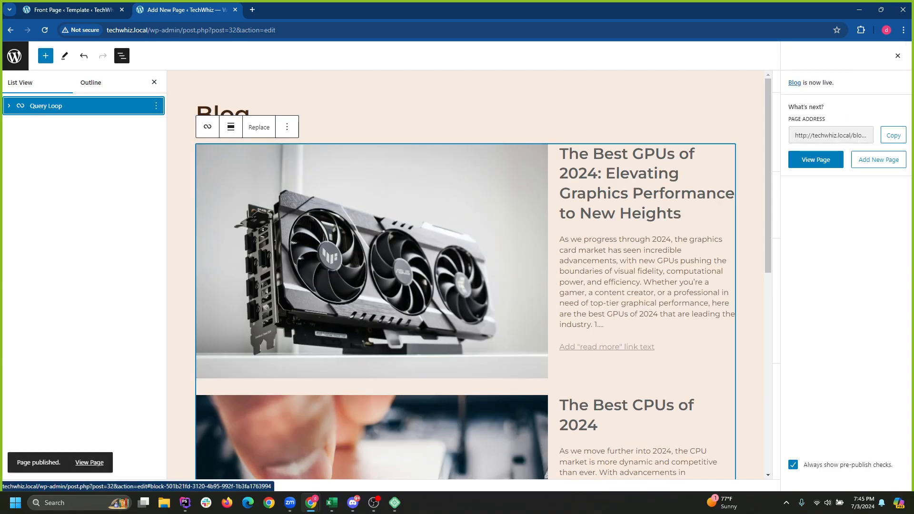
# Expand the Query Loop to its Post Template and review its transform and more-actions options.
pyautogui.click(9, 106)
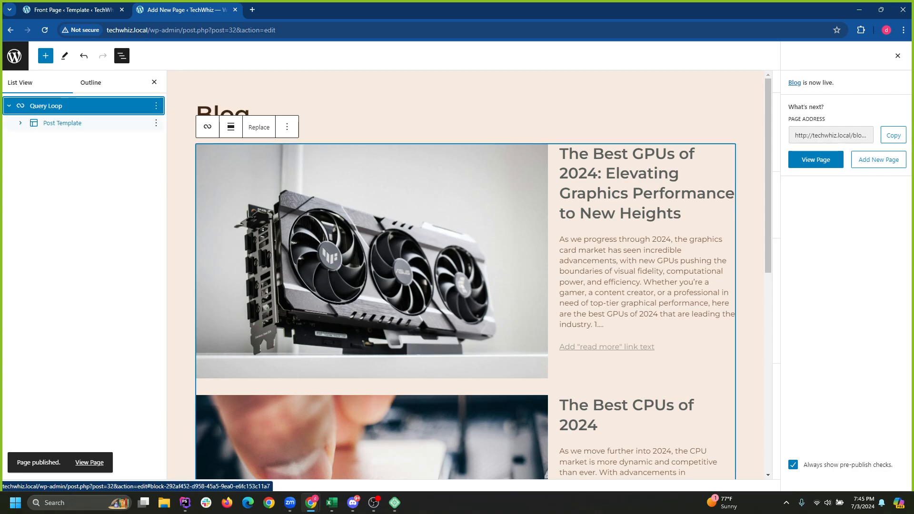
pyautogui.click(21, 123)
pyautogui.click(9, 105)
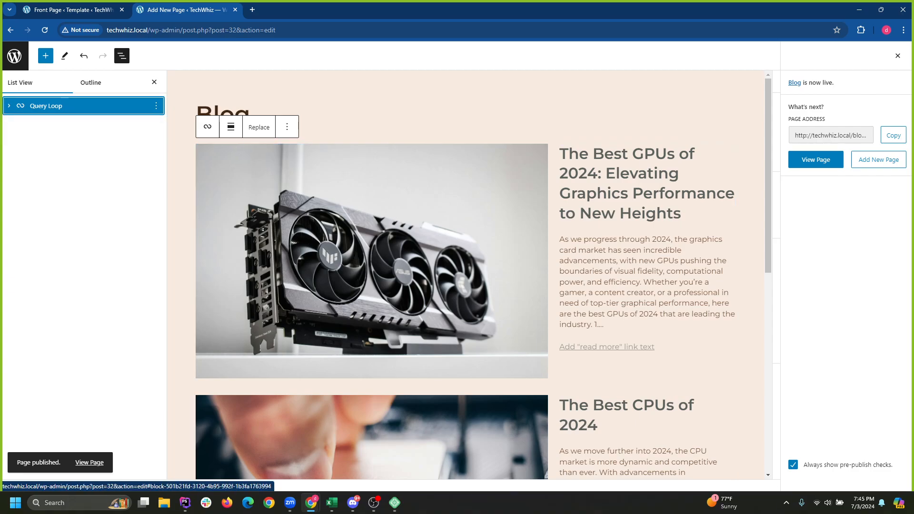
pyautogui.click(208, 127)
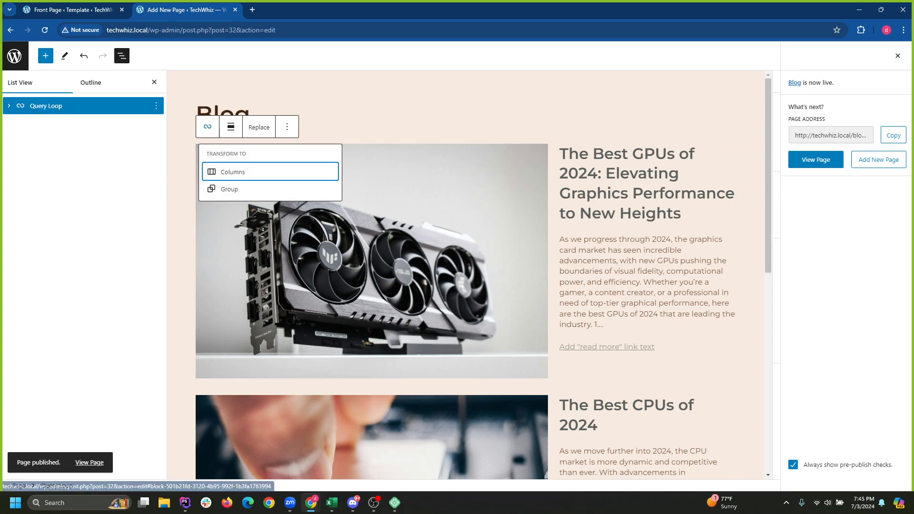
pyautogui.click(207, 127)
pyautogui.click(287, 126)
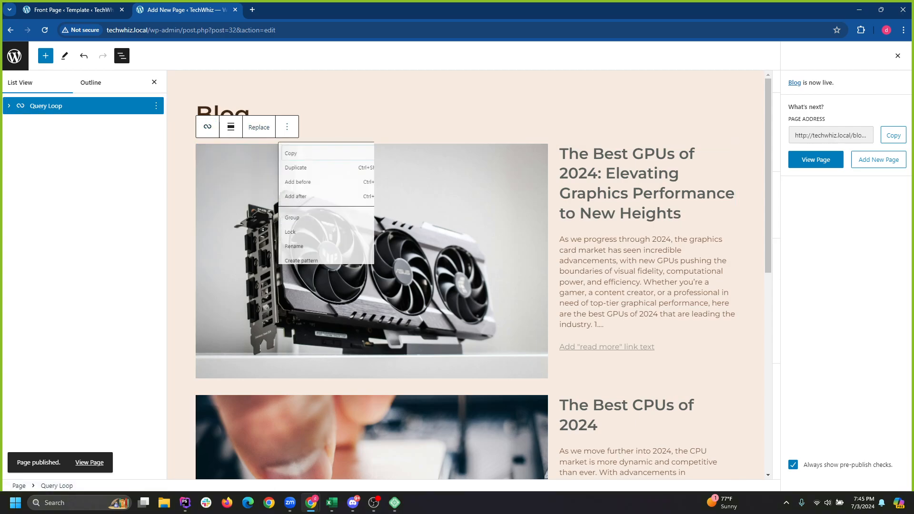
pyautogui.click(381, 115)
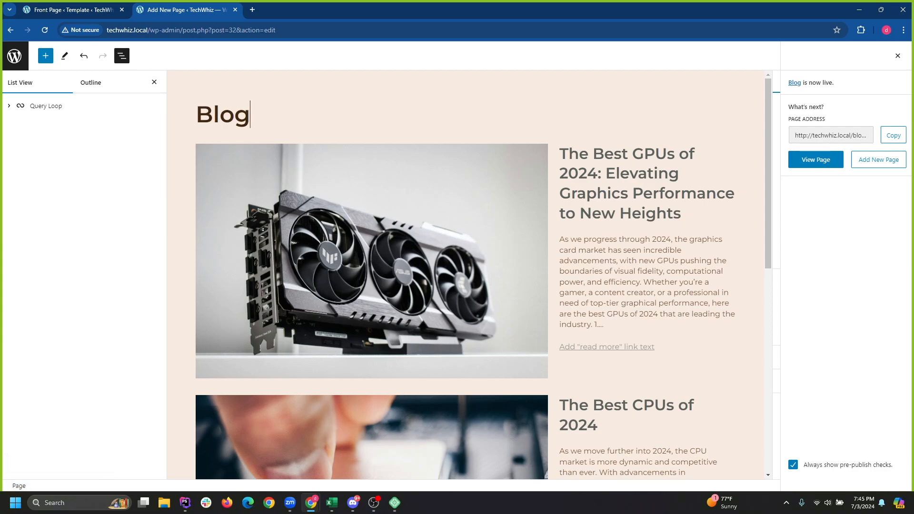
# Close the publish confirmation, then select the featured image, Post Template and Query Loop in turn.
pyautogui.click(898, 55)
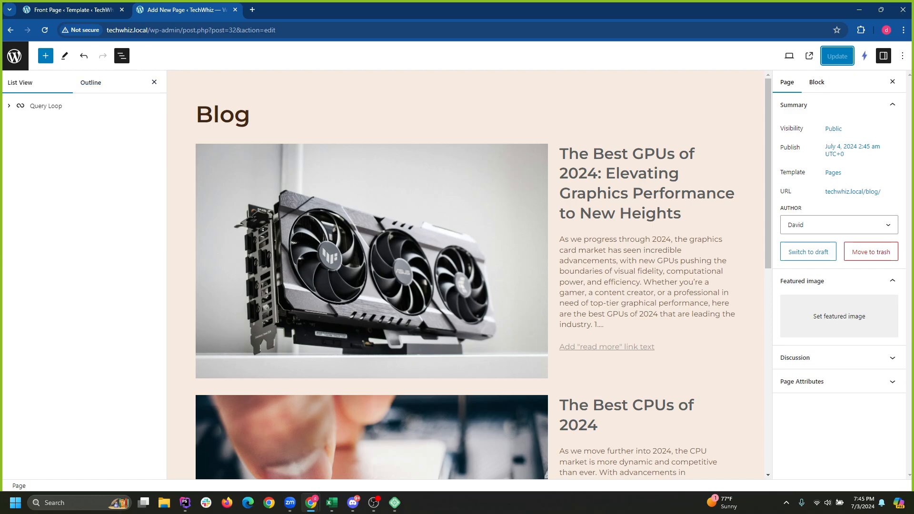
pyautogui.click(343, 238)
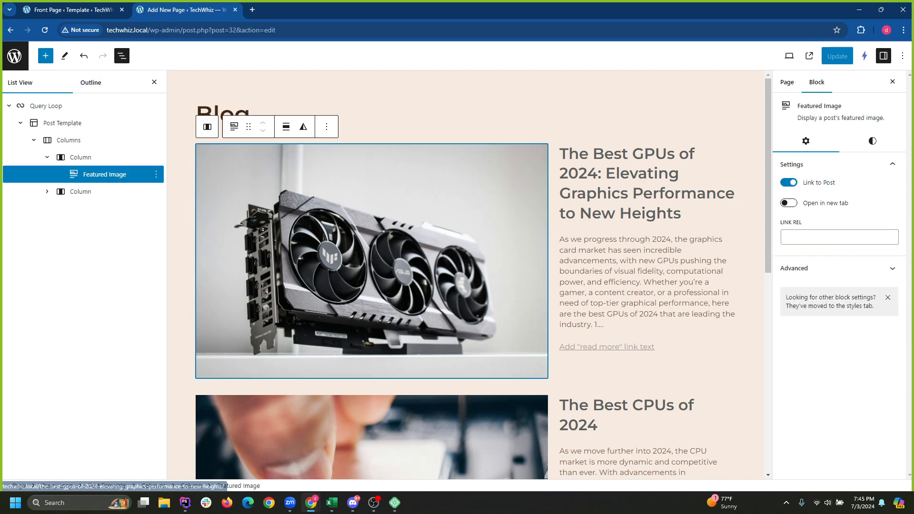
pyautogui.click(62, 123)
pyautogui.click(46, 106)
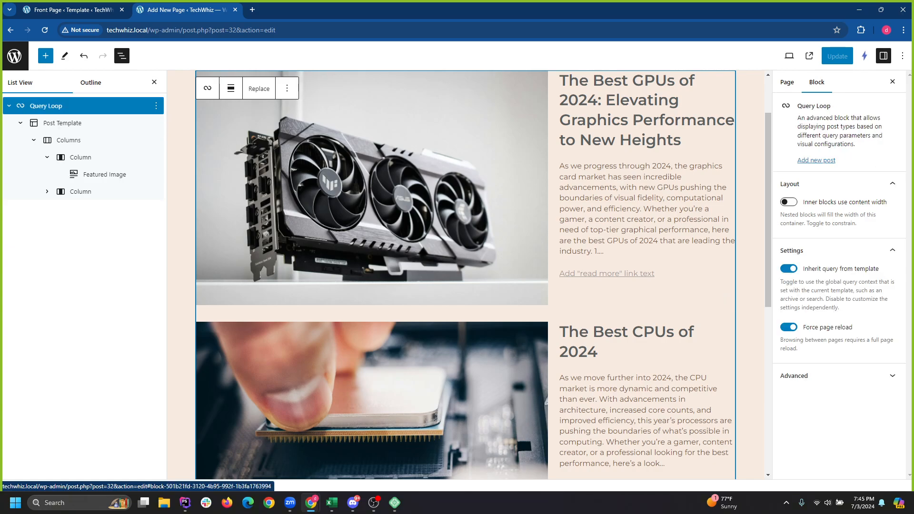
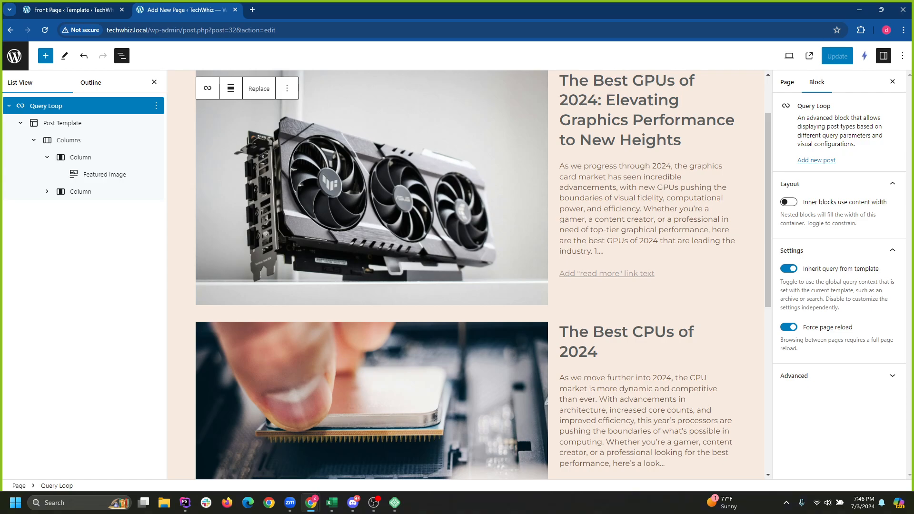
# Turn Inherit query from template off and back on, save the Blog page, and return to Pages.
pyautogui.click(789, 269)
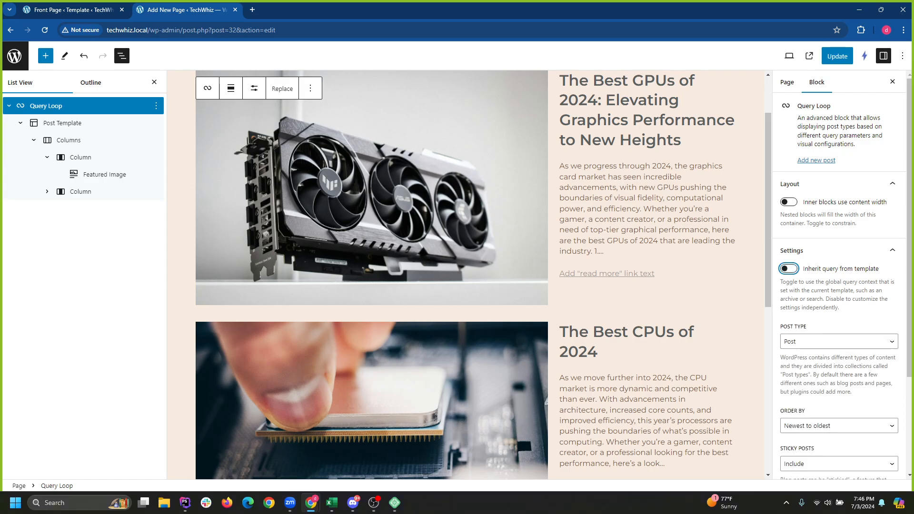
pyautogui.click(255, 88)
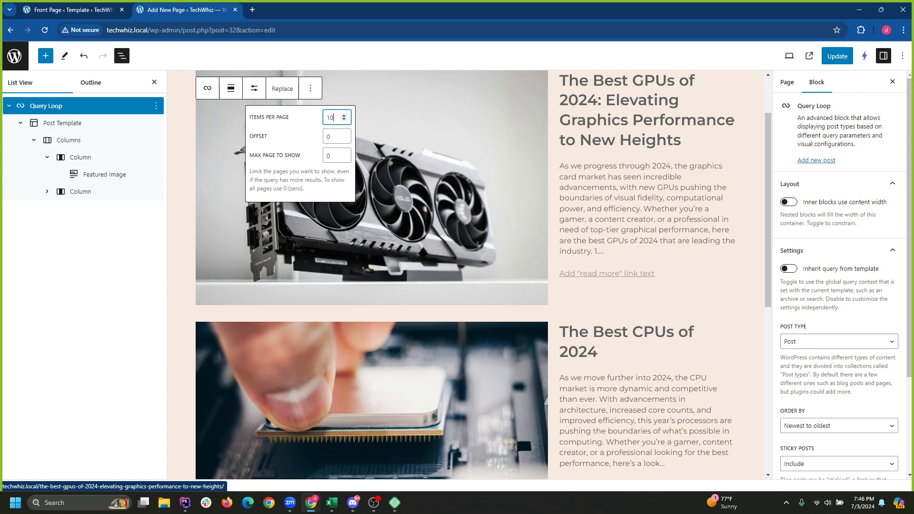
pyautogui.click(789, 269)
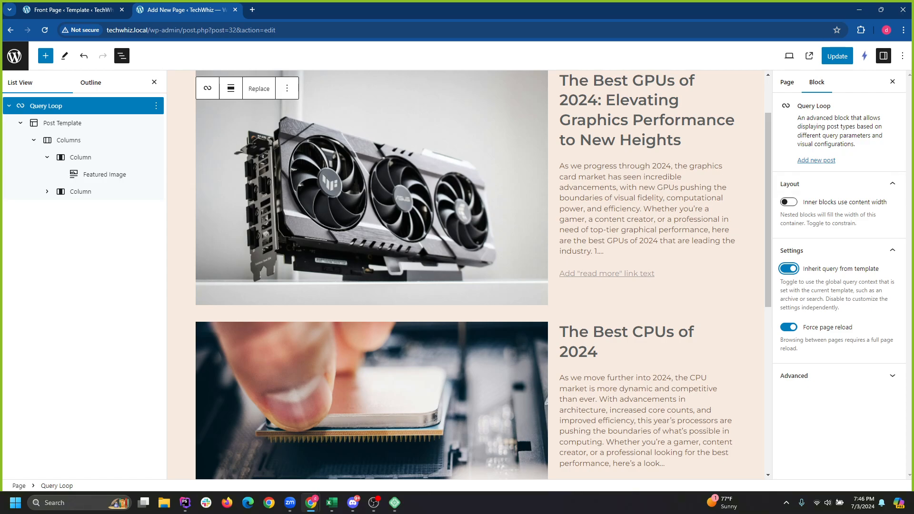
pyautogui.hotkey('ctrl', 's')
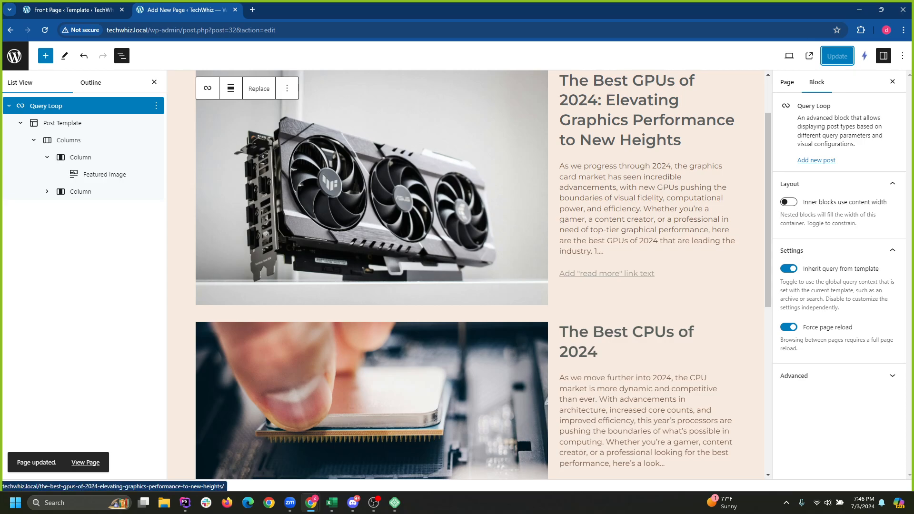
pyautogui.scroll(-8, 624, 123)
pyautogui.scroll(8, 624, 124)
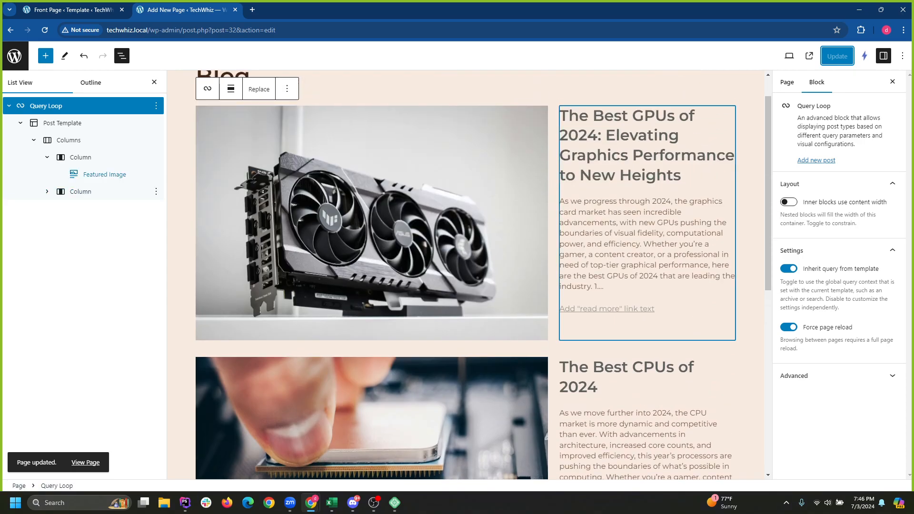
pyautogui.click(14, 56)
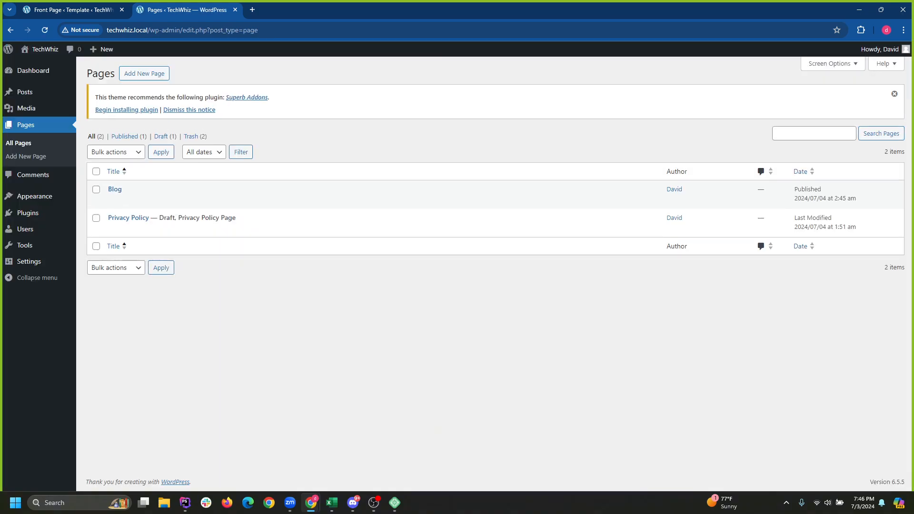
# In Reading settings, try A static page homepage, then revert to Your latest posts.
pyautogui.moveTo(29, 262)
pyautogui.moveTo(28, 213)
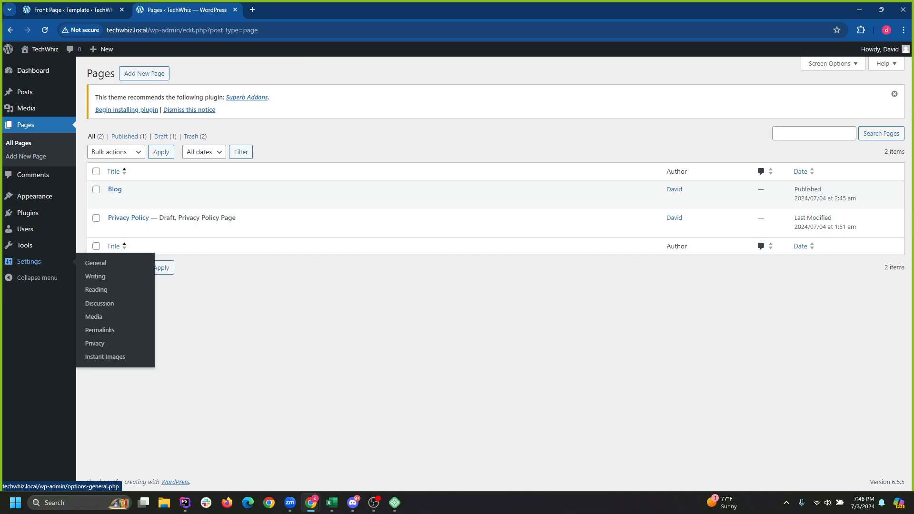
pyautogui.click(96, 290)
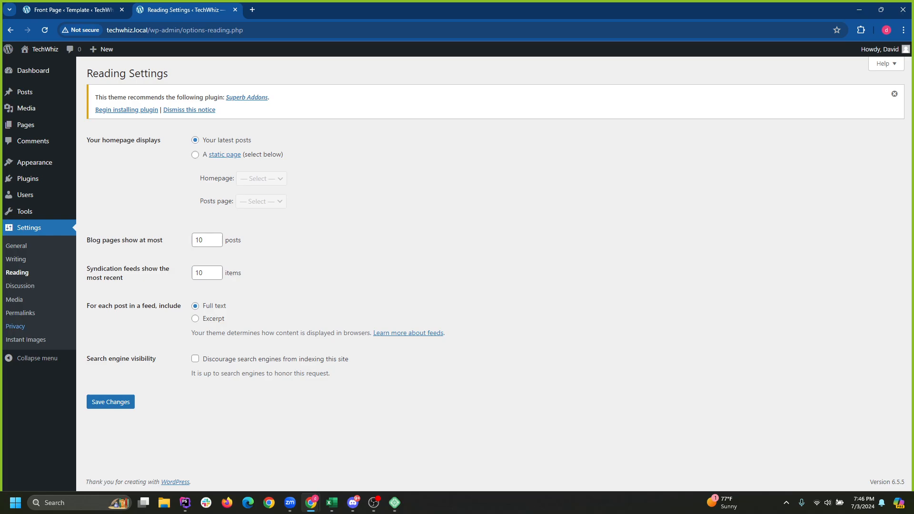
pyautogui.click(195, 155)
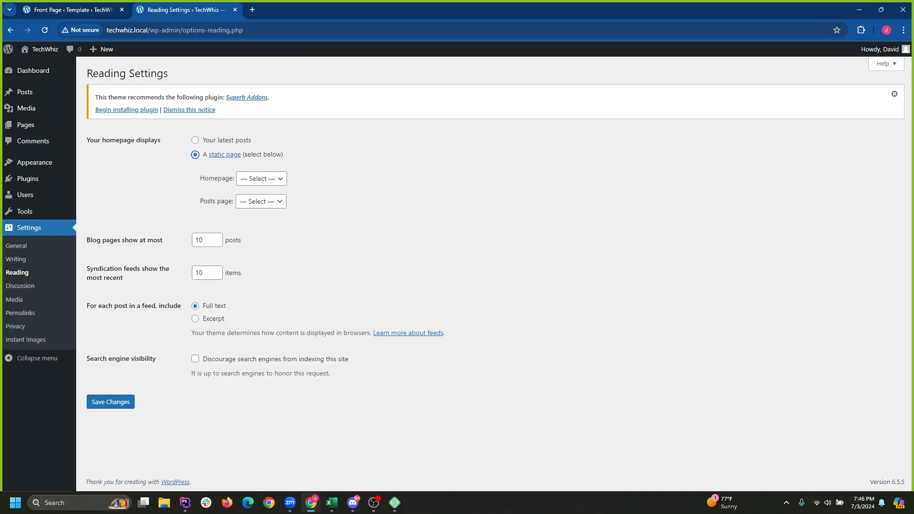
pyautogui.click(262, 179)
pyautogui.click(261, 178)
pyautogui.click(261, 179)
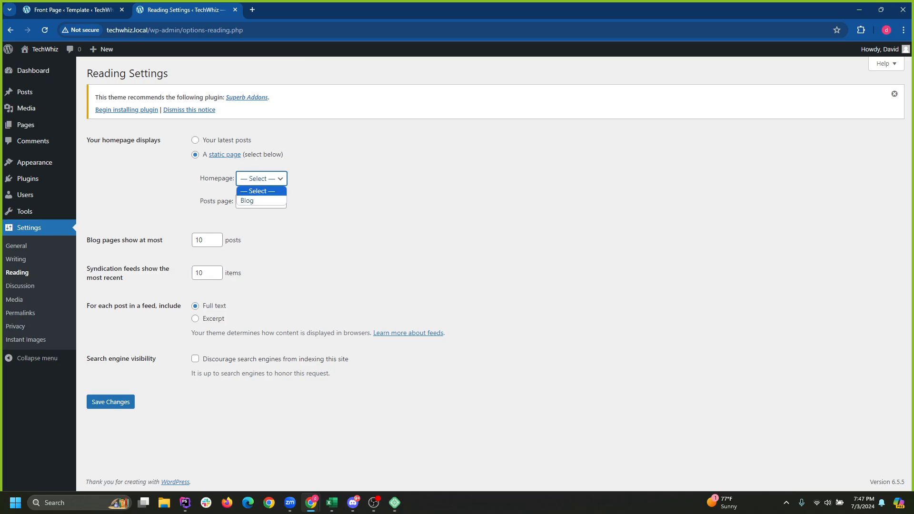
pyautogui.click(195, 140)
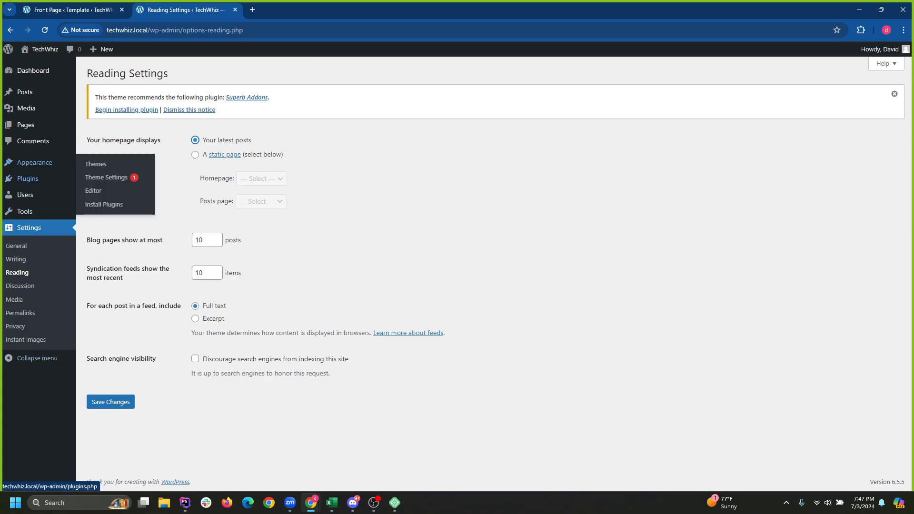
# View All Pages, then open the Site Editor under Appearance › Editor.
pyautogui.moveTo(35, 163)
pyautogui.moveTo(25, 125)
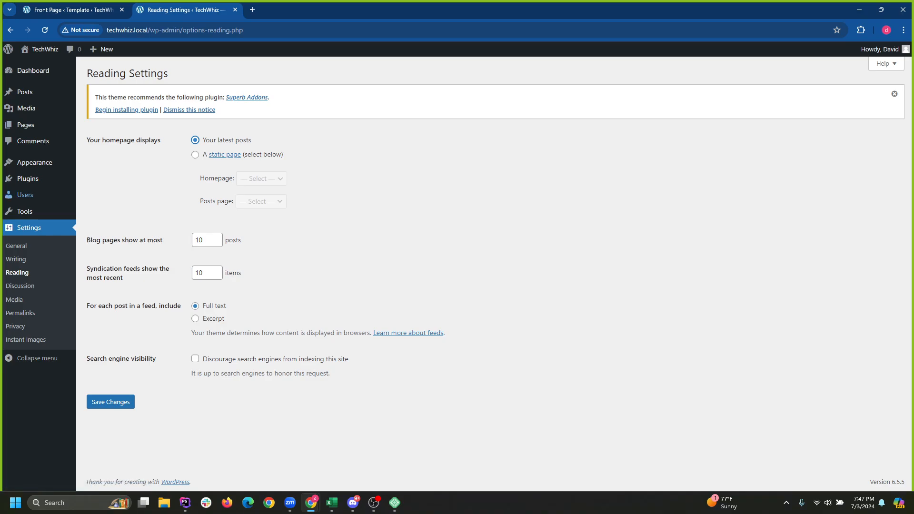
pyautogui.moveTo(28, 179)
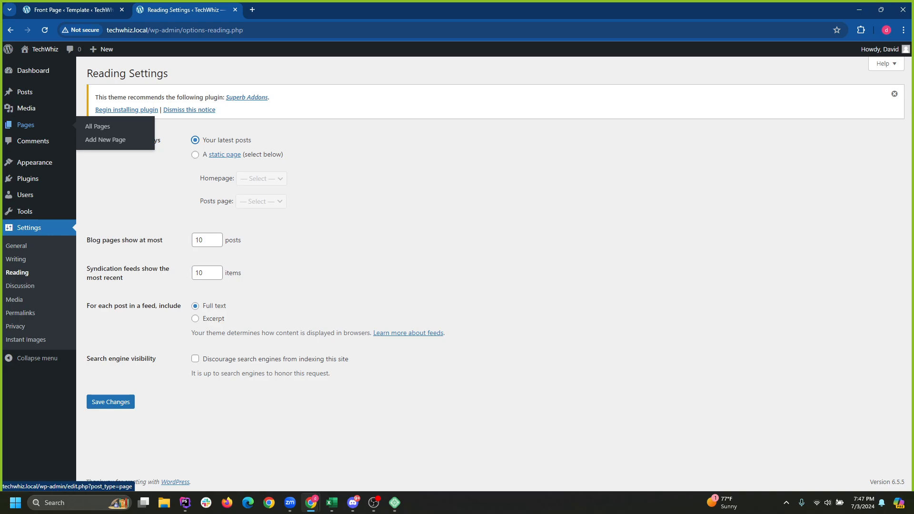
pyautogui.click(26, 124)
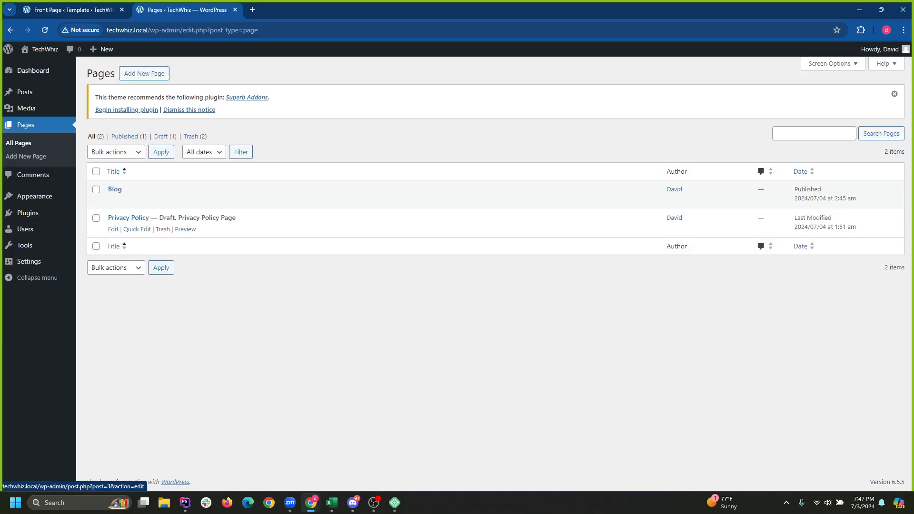
pyautogui.moveTo(28, 213)
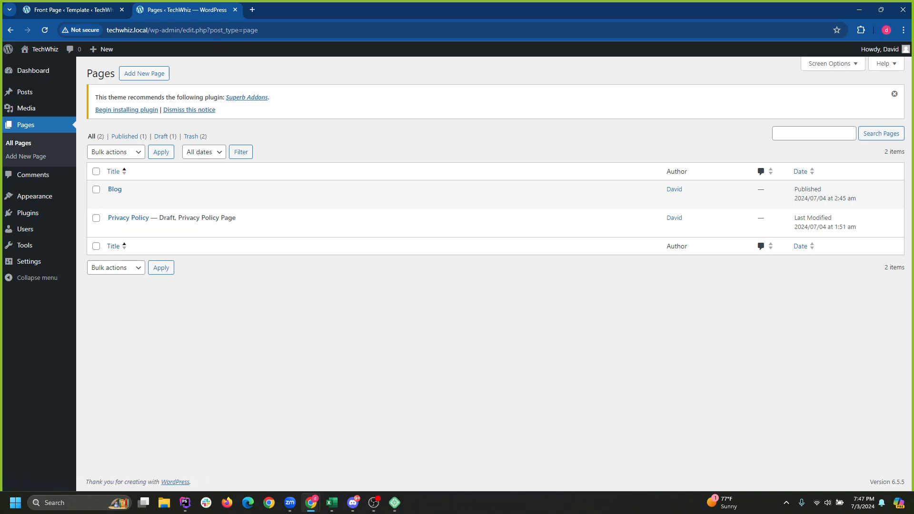
pyautogui.click(94, 225)
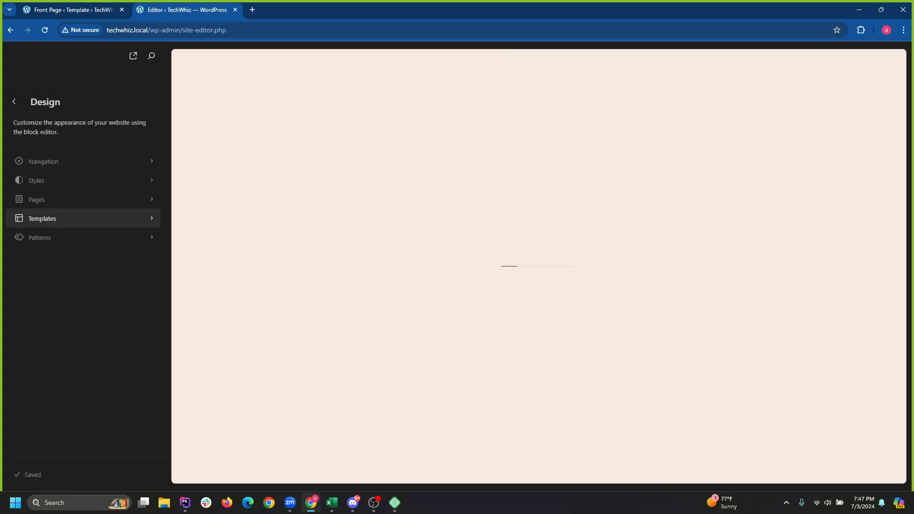
pyautogui.click(44, 161)
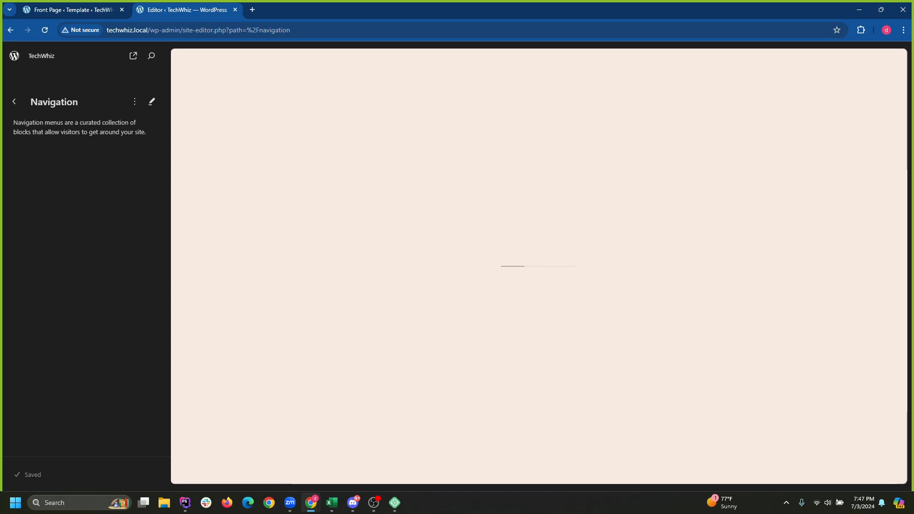
pyautogui.click(14, 102)
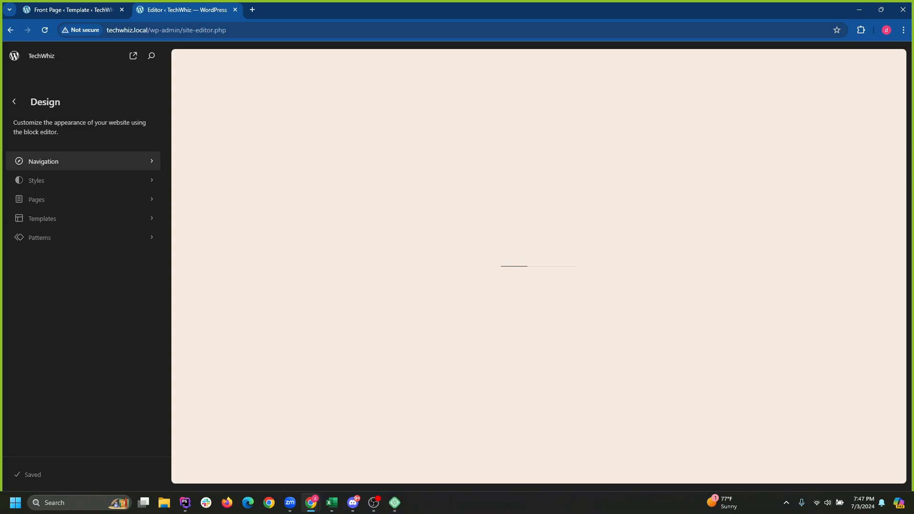
pyautogui.click(43, 161)
pyautogui.click(14, 102)
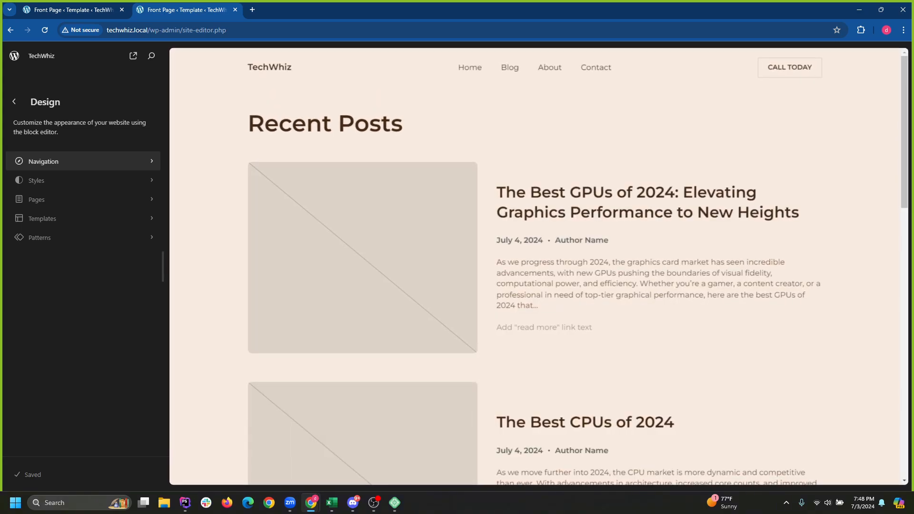
pyautogui.click(83, 161)
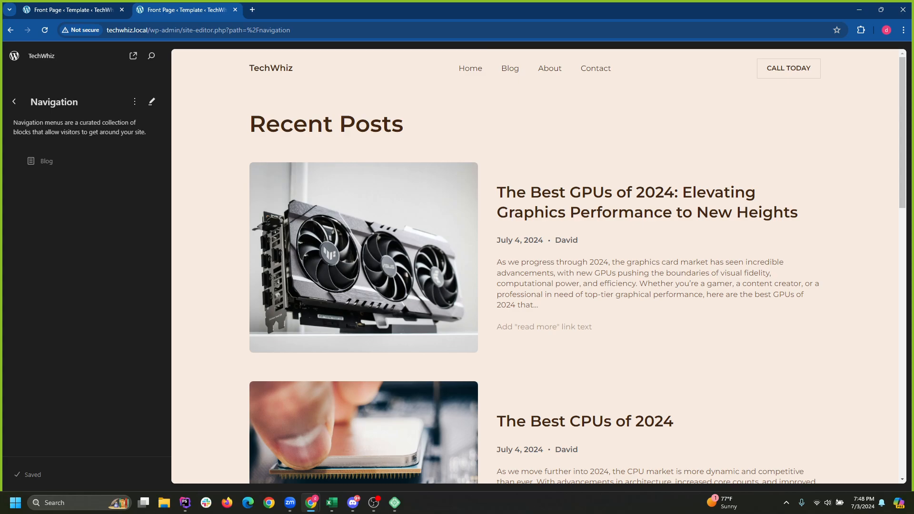
pyautogui.click(152, 102)
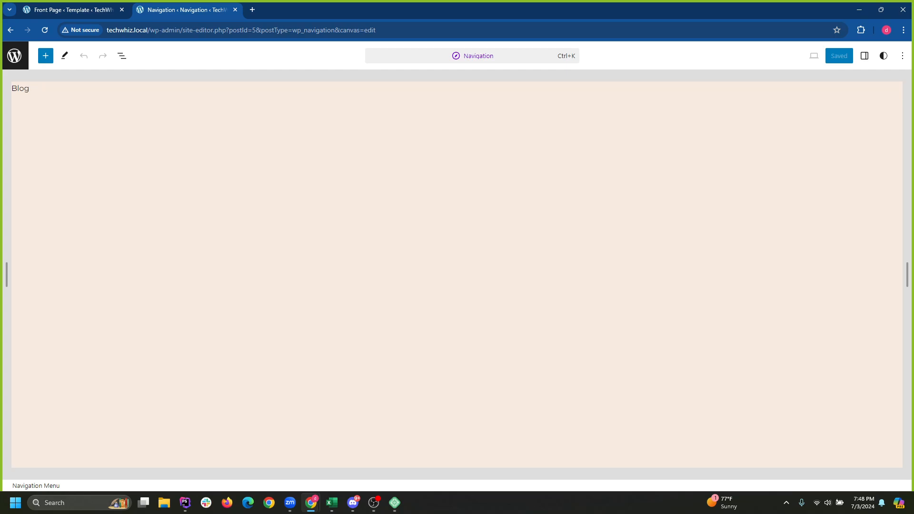
pyautogui.click(14, 56)
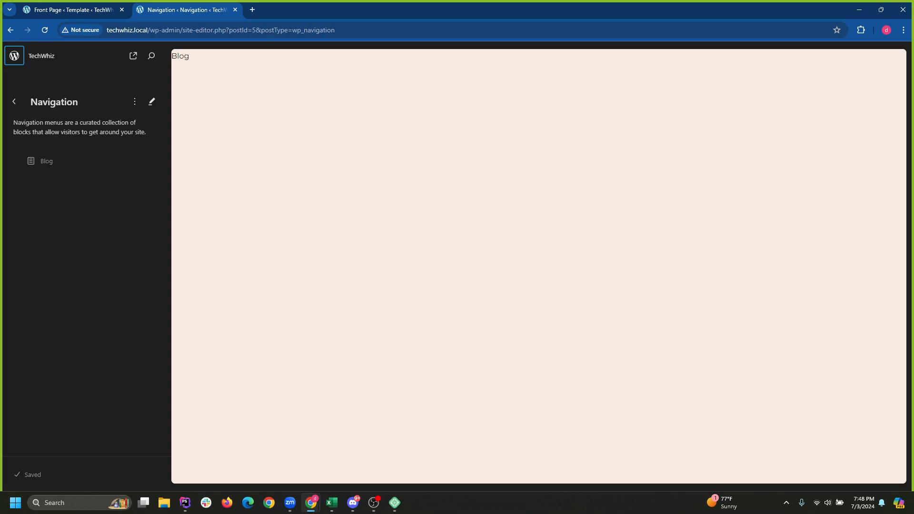
pyautogui.click(152, 102)
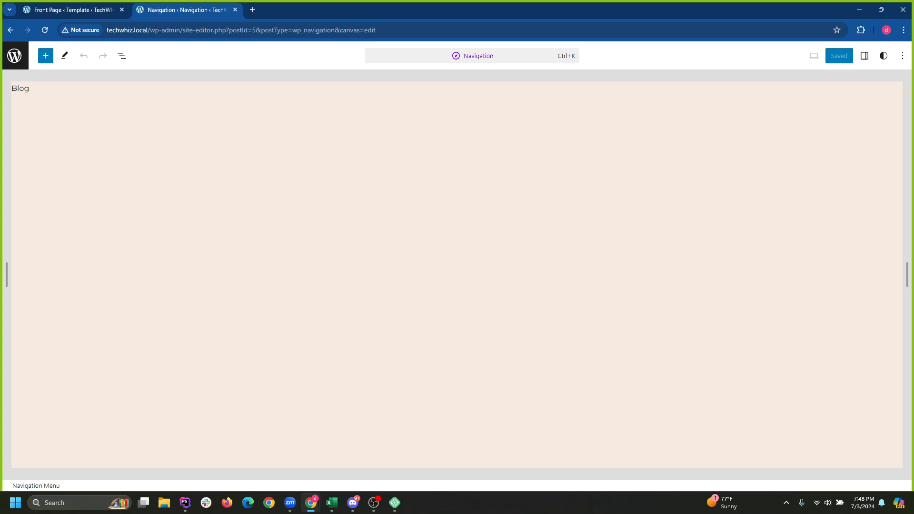
pyautogui.hotkey('ctrl', 'k')
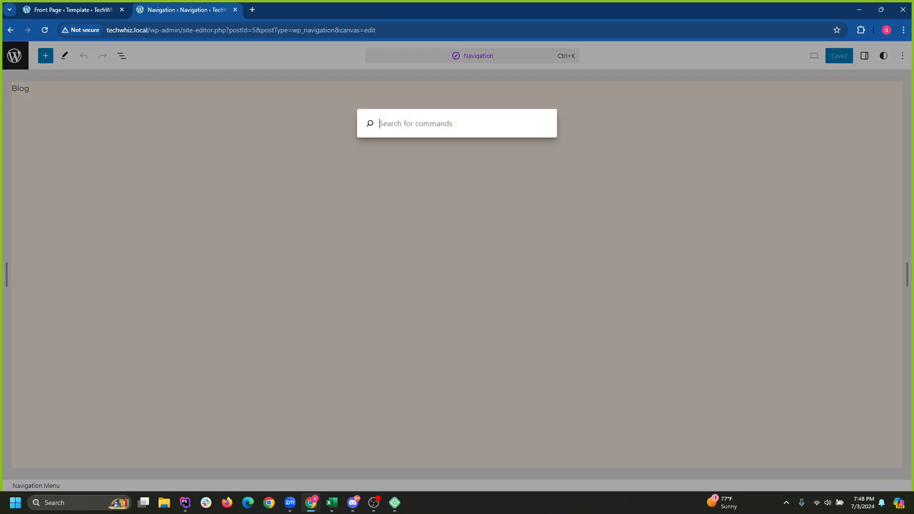
pyautogui.press('Escape')
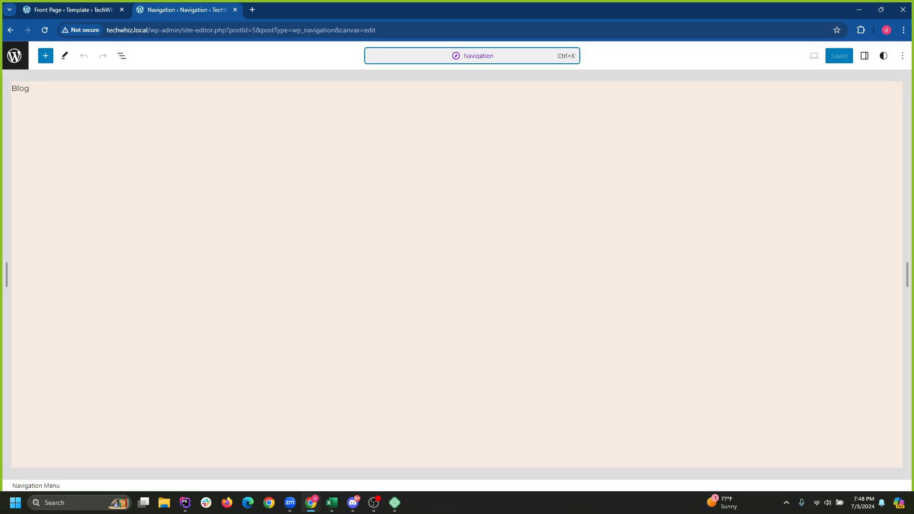
pyautogui.hotkey('shift', 'alt', 'o')
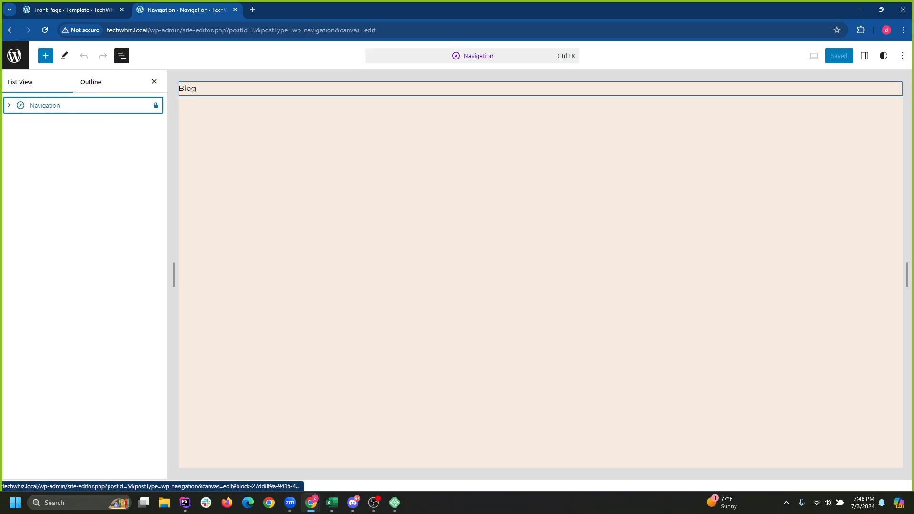
pyautogui.press('Right')
pyautogui.press('Down')
pyautogui.press('Right')
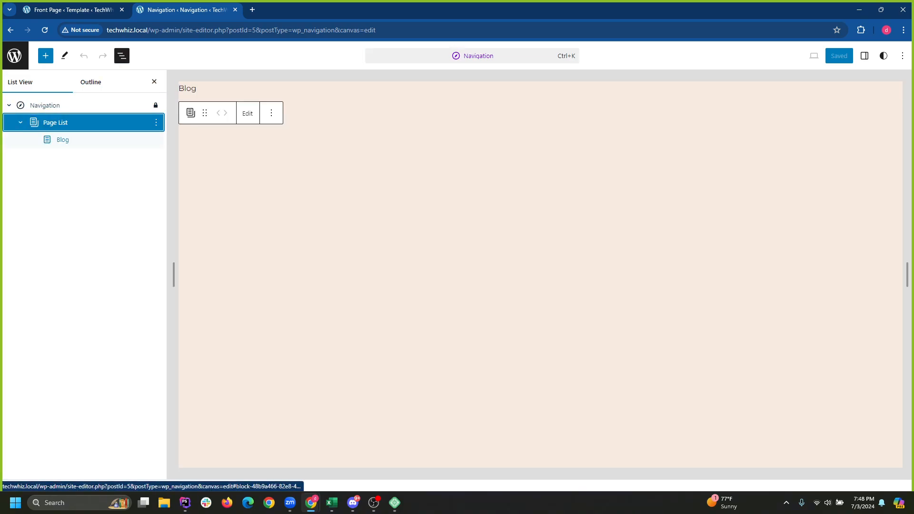
pyautogui.click(63, 139)
pyautogui.click(514, 298)
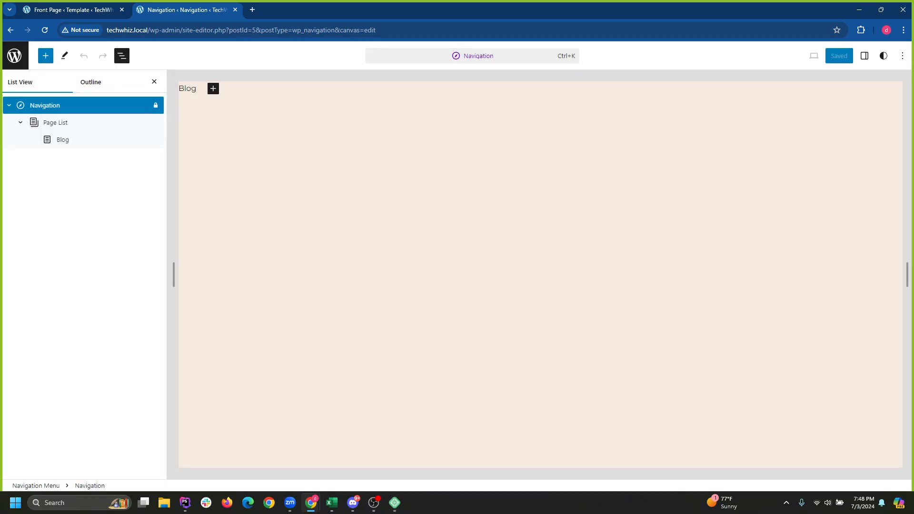
pyautogui.press('Down')
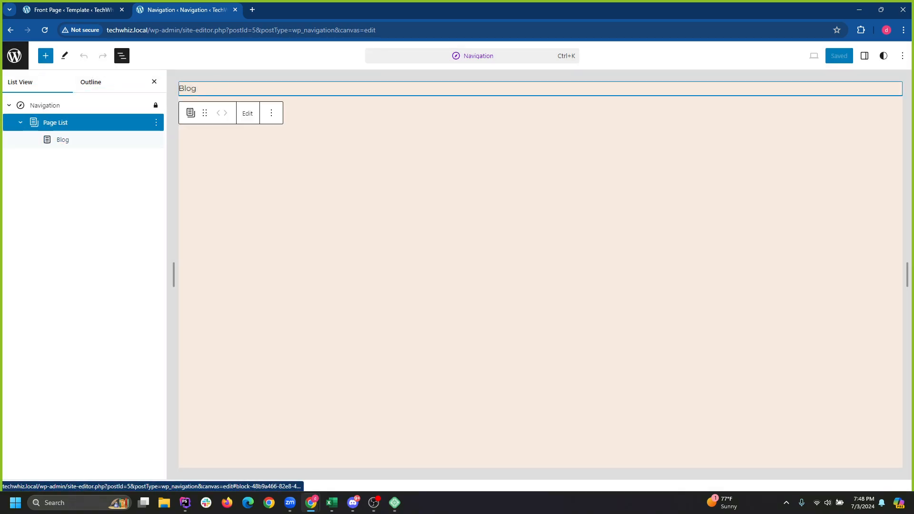
pyautogui.click(14, 56)
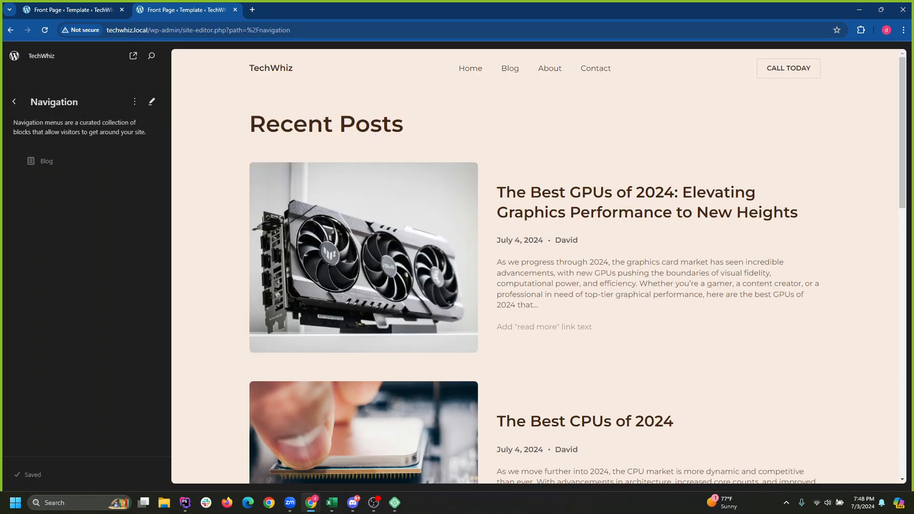
pyautogui.click(15, 101)
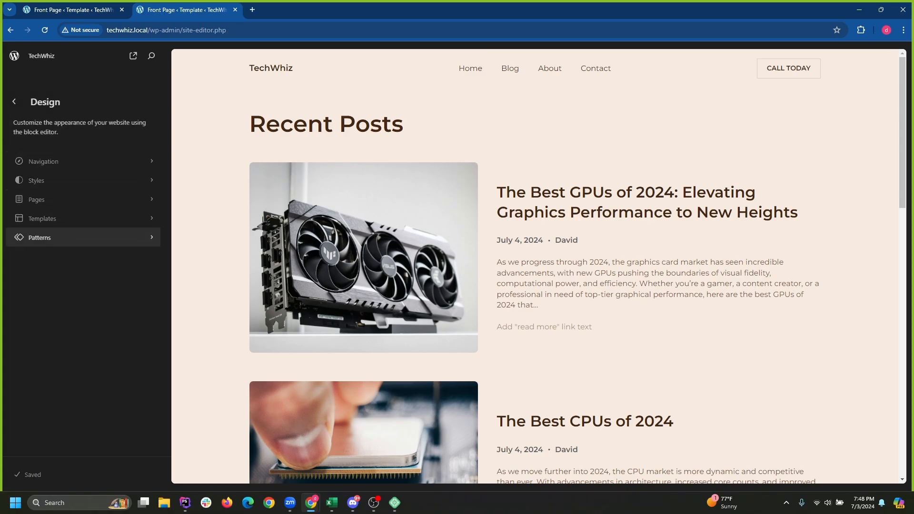
# Open the Header template part from Patterns for editing.
pyautogui.click(57, 237)
pyautogui.click(58, 171)
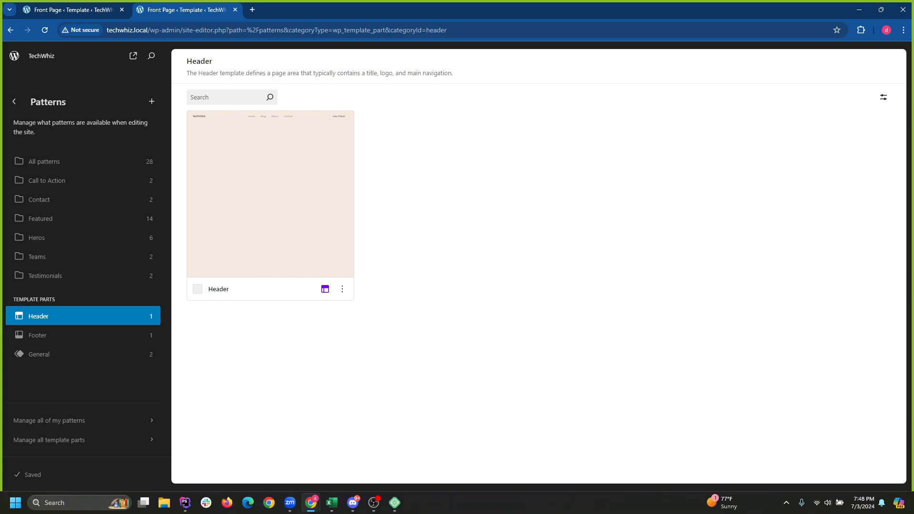
pyautogui.click(270, 194)
pyautogui.click(390, 142)
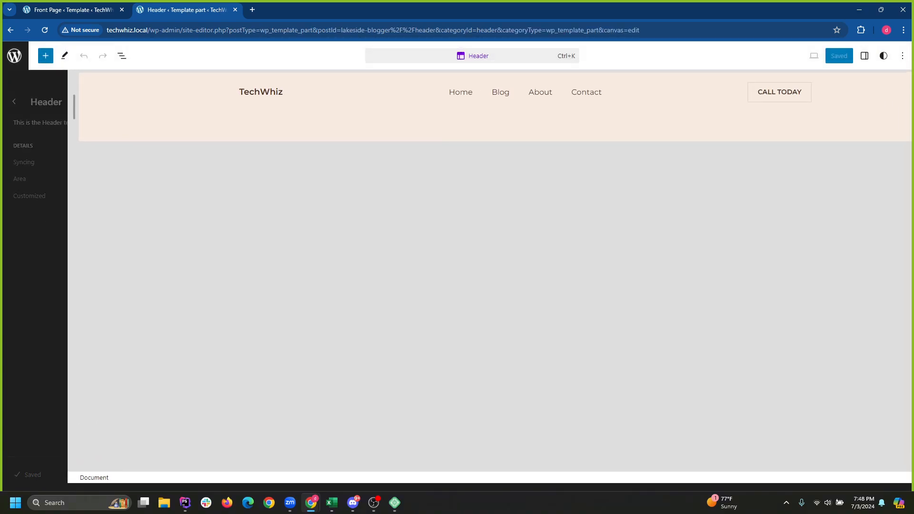
# In List View, select the Home, Blog, About and Contact navigation links and delete them.
pyautogui.click(387, 100)
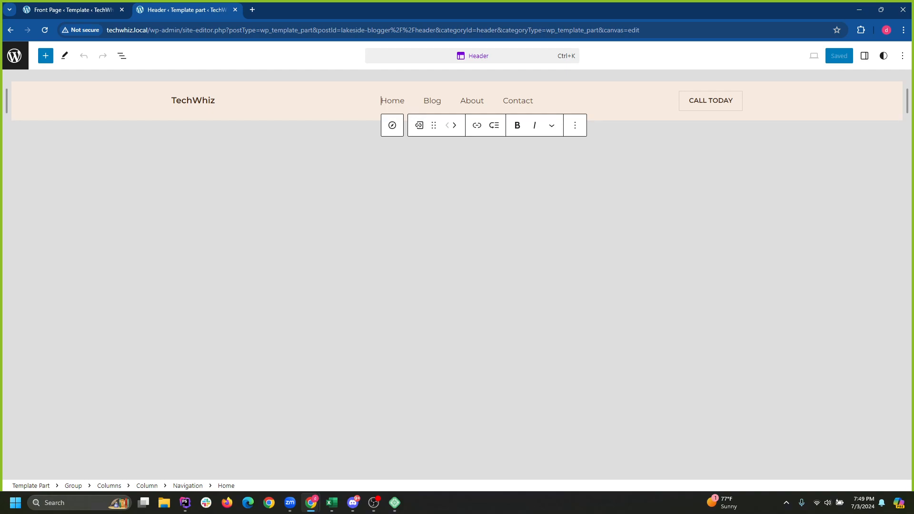
pyautogui.click(392, 125)
pyautogui.click(122, 55)
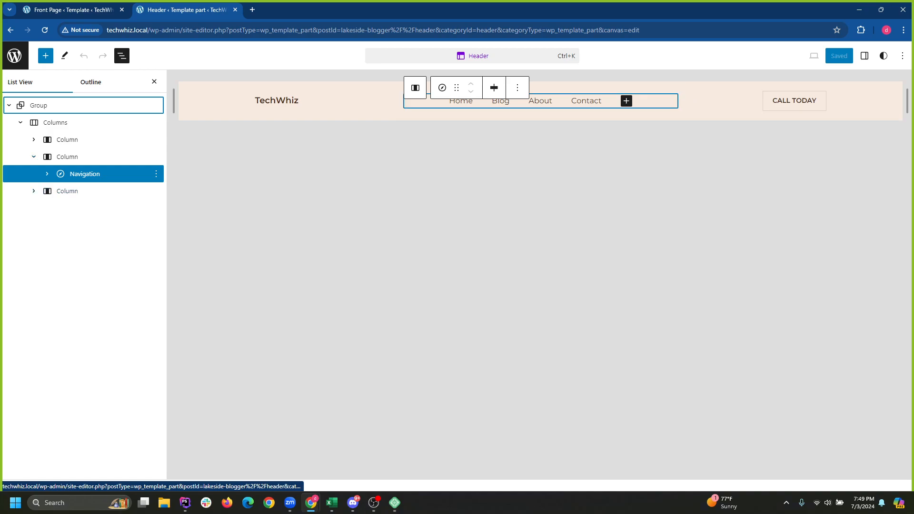
pyautogui.click(47, 173)
pyautogui.click(91, 191)
pyautogui.click(90, 208)
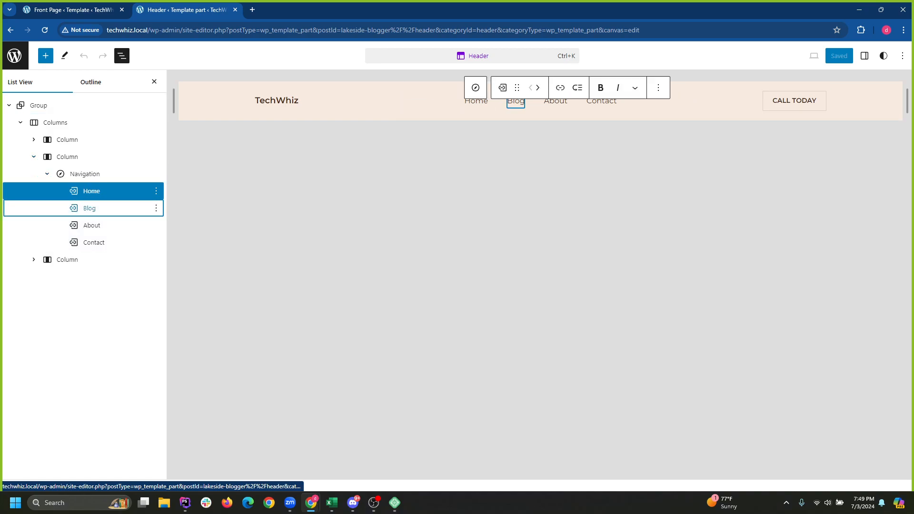
pyautogui.click(91, 225)
pyautogui.click(94, 242)
pyautogui.click(91, 191)
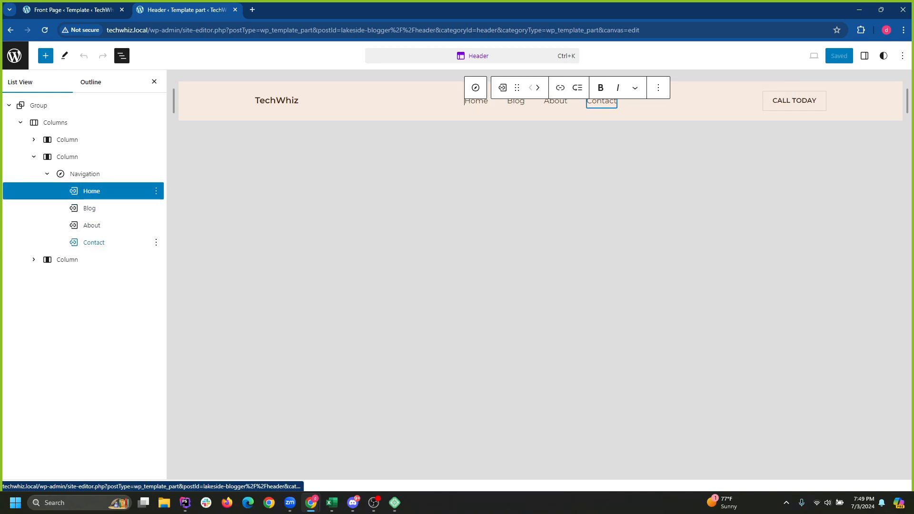
pyautogui.keyDown('shift'); pyautogui.click(94, 243); pyautogui.keyUp('shift')
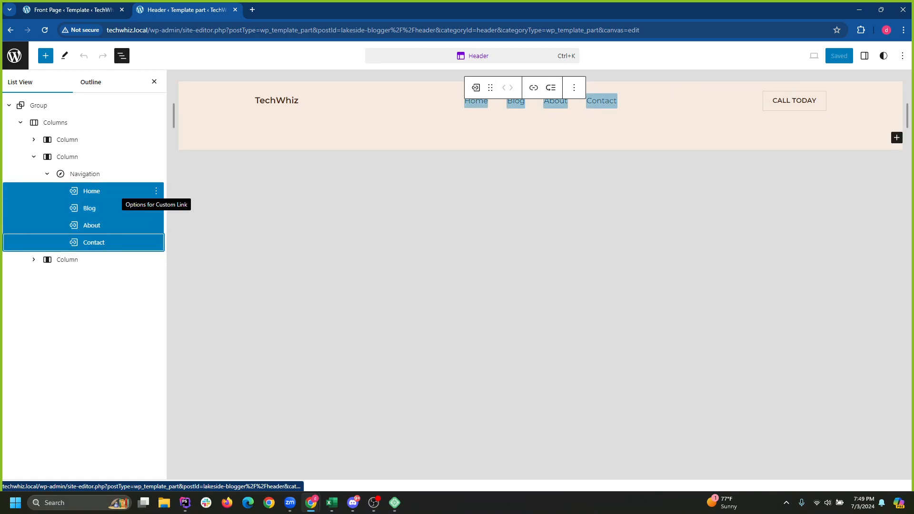
pyautogui.rightClick(126, 222)
pyautogui.click(142, 396)
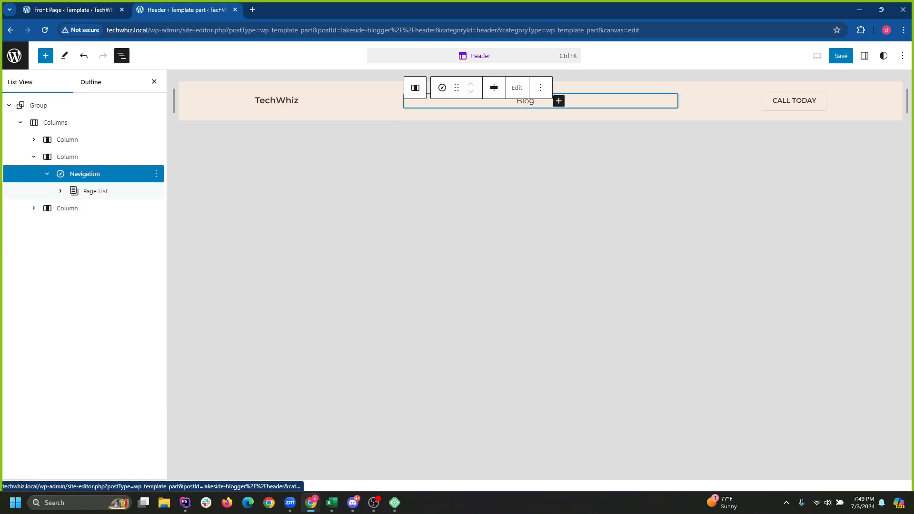
# Save the Header with only the Page List left, then select the CALL TODAY Buttons group.
pyautogui.click(95, 191)
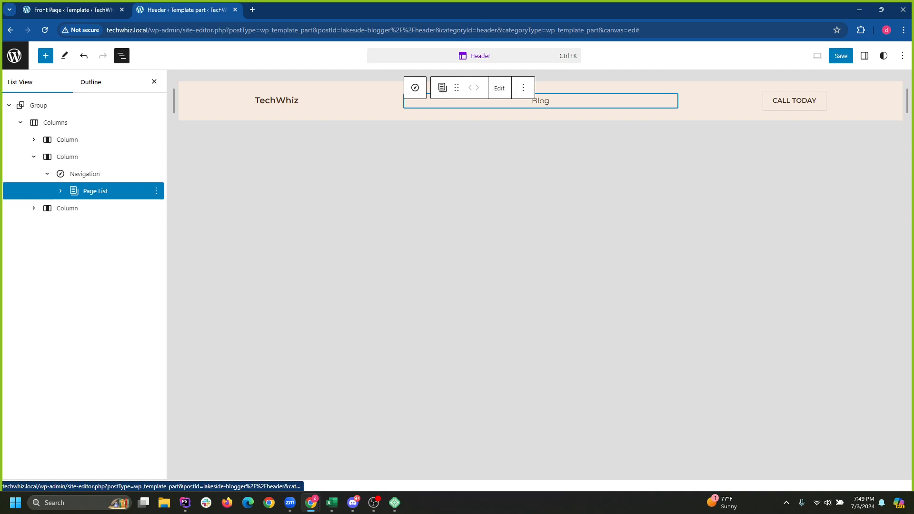
pyautogui.click(61, 191)
pyautogui.click(60, 191)
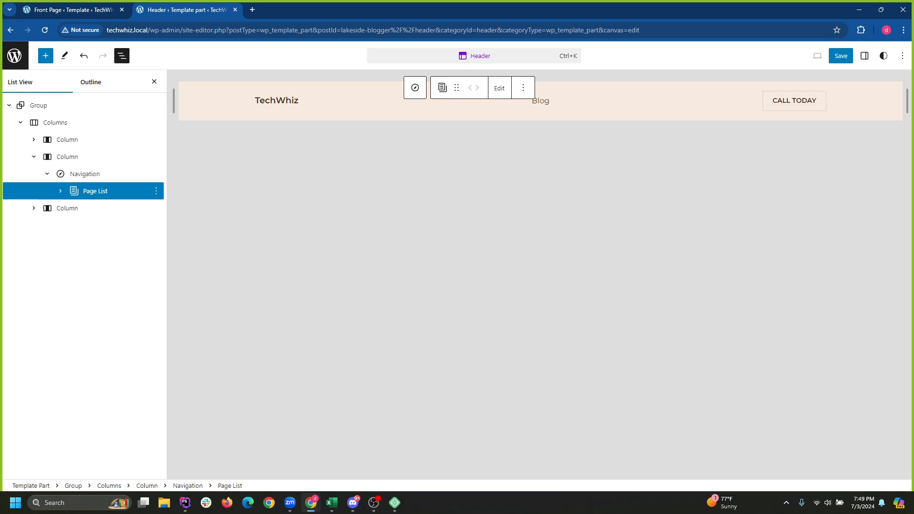
pyautogui.click(840, 56)
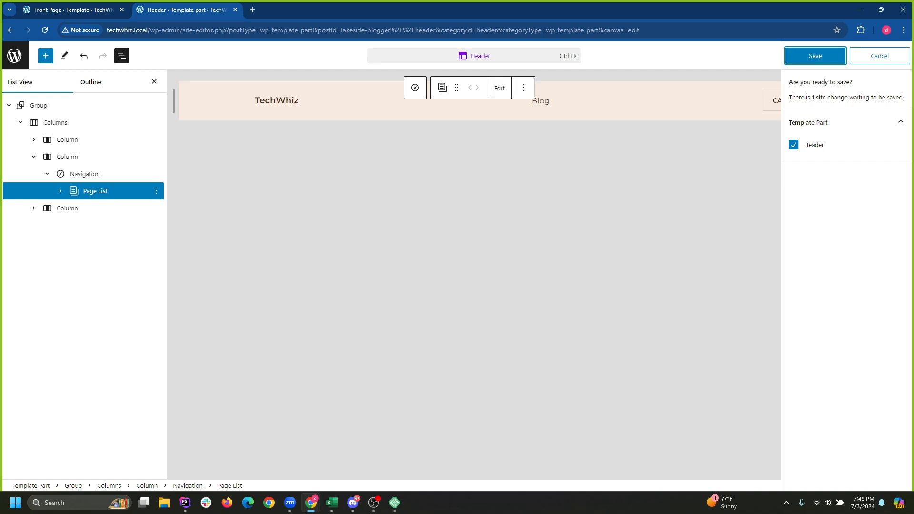
pyautogui.click(815, 56)
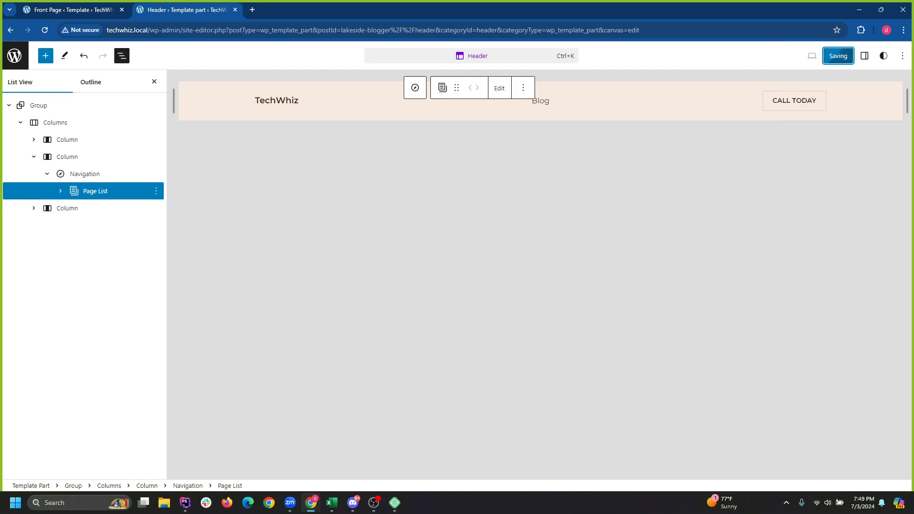
pyautogui.click(782, 101)
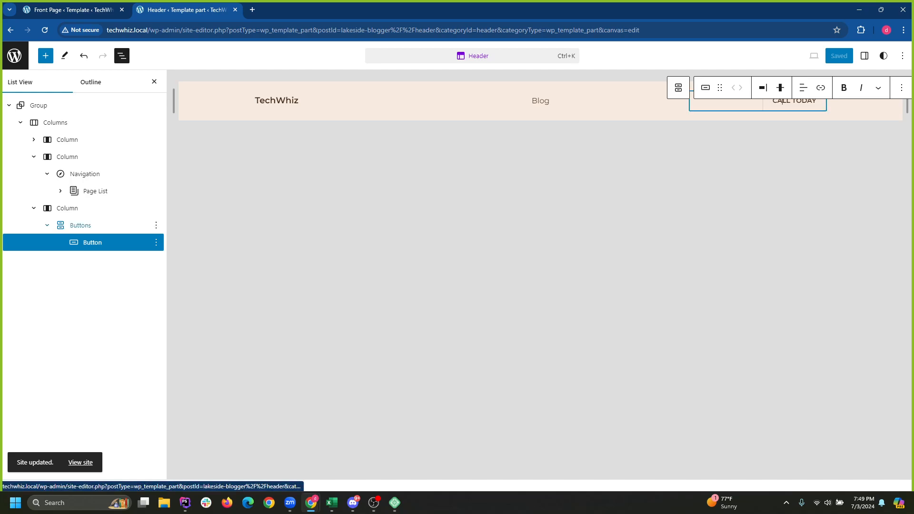
pyautogui.click(88, 225)
# Delete the third column holding the CALL TODAY button.
pyautogui.click(93, 209)
pyautogui.rightClick(99, 211)
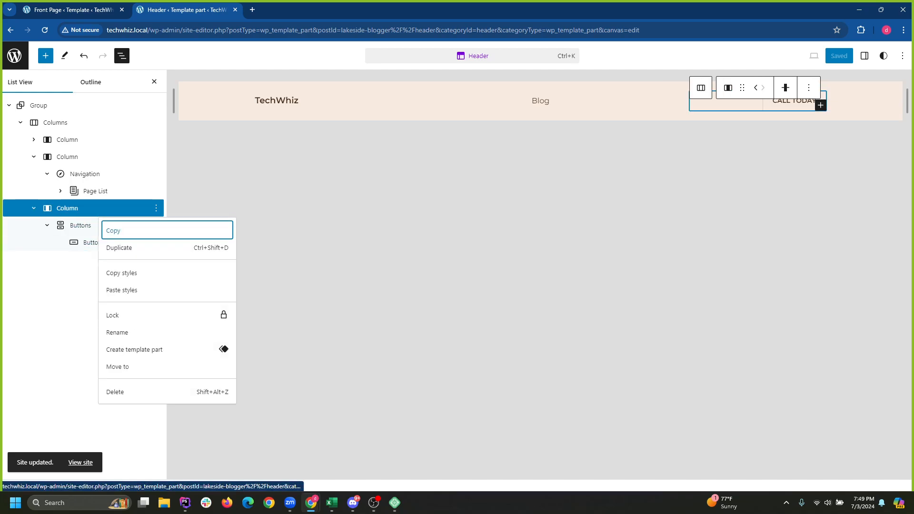
pyautogui.click(115, 392)
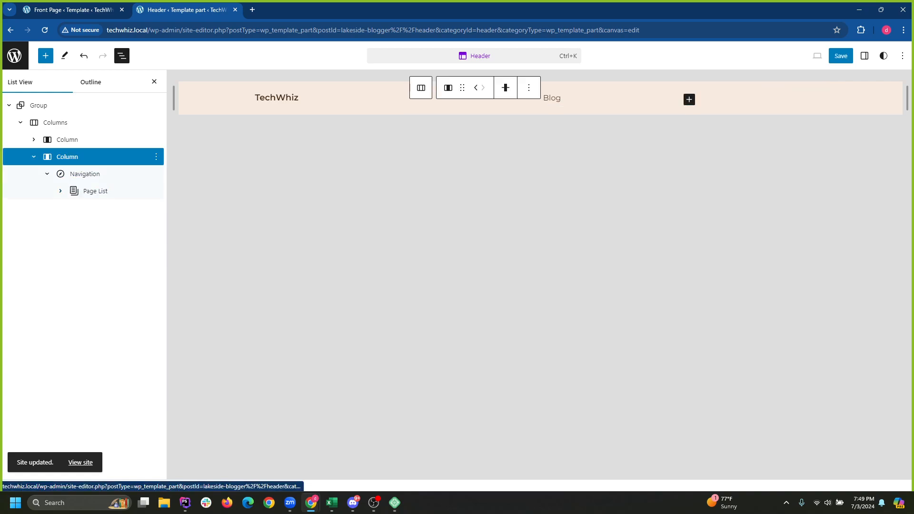
pyautogui.click(34, 157)
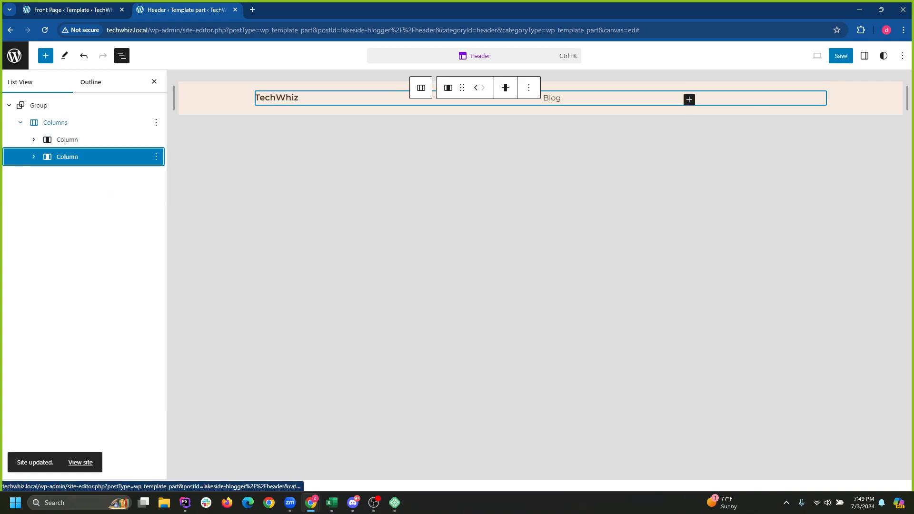
# Confirm the Columns block stays at 2 columns, then select the TechWhiz site title.
pyautogui.click(55, 123)
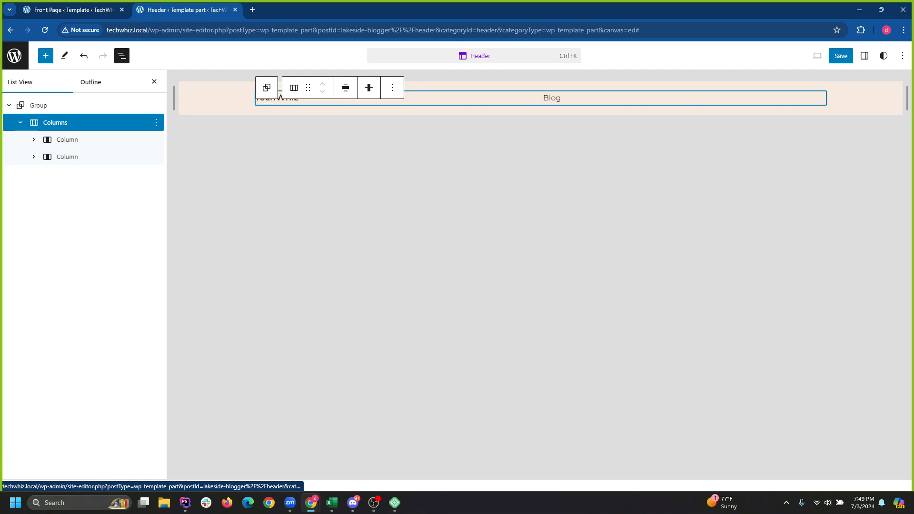
pyautogui.click(308, 87)
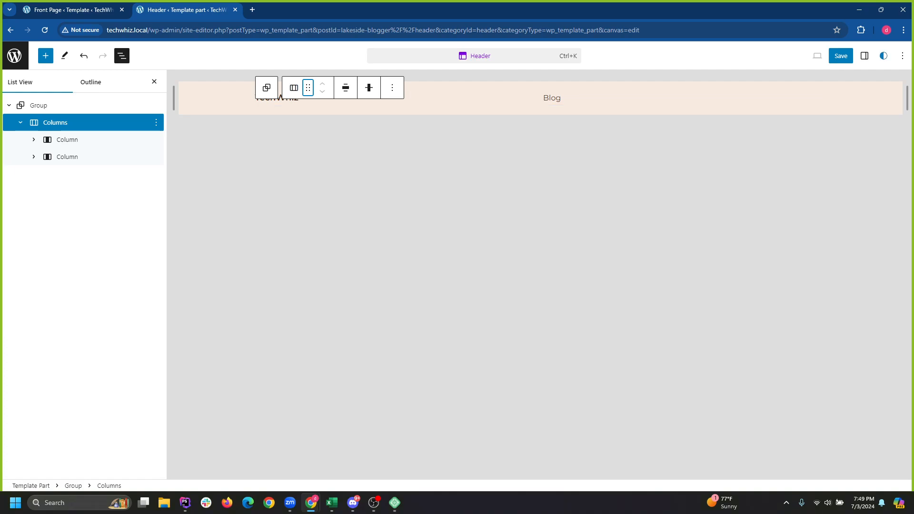
pyautogui.click(864, 56)
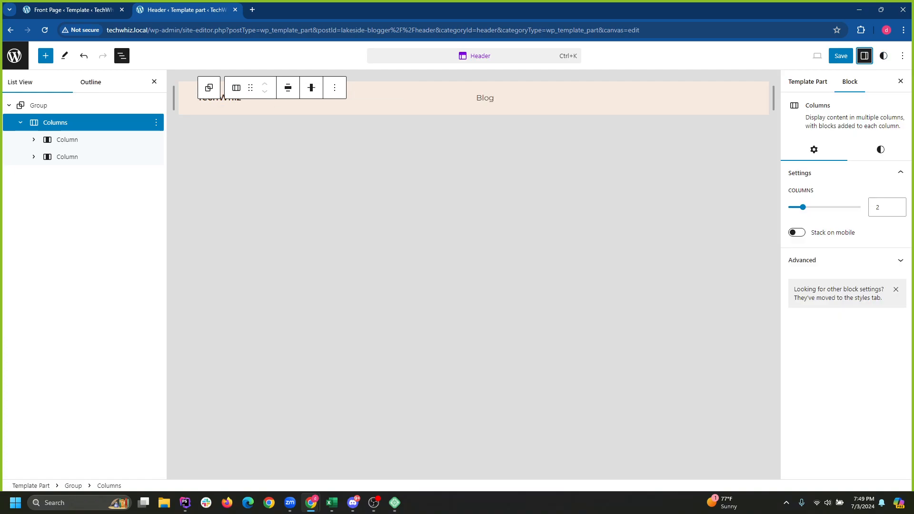
pyautogui.moveTo(802, 207)
pyautogui.mouseDown()
pyautogui.moveTo(817, 207)
pyautogui.moveTo(803, 207)
pyautogui.mouseUp()
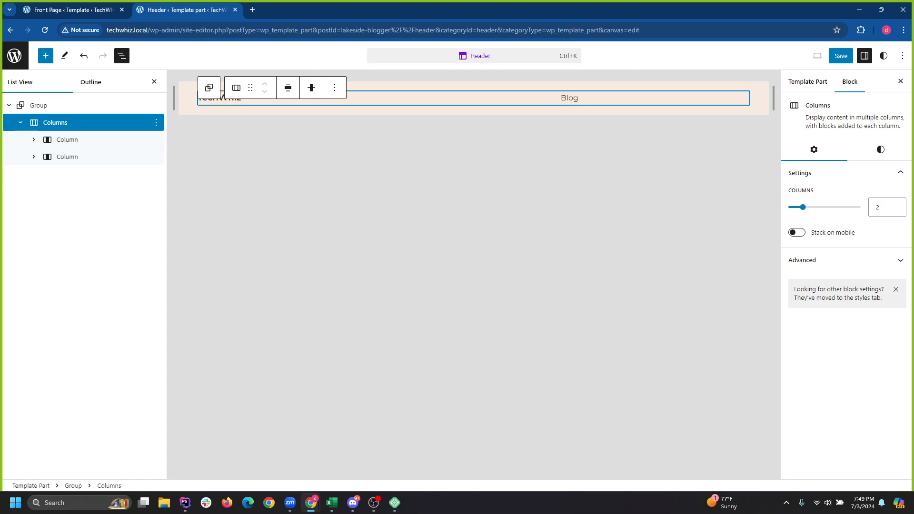
pyautogui.moveTo(251, 87); pyautogui.dragTo(223, 96)
pyautogui.click(223, 97)
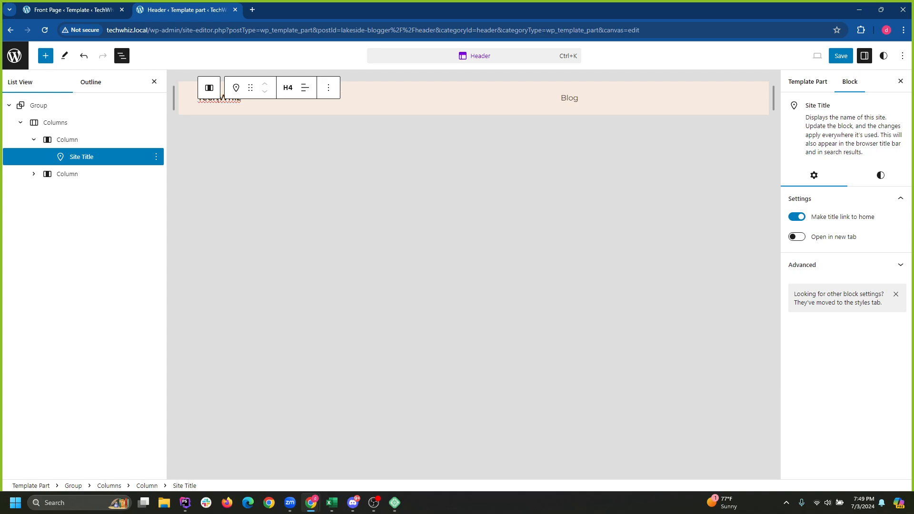
# Select the TechWhiz title, search the block library for 'l', and check the save review without saving.
pyautogui.doubleClick(223, 97)
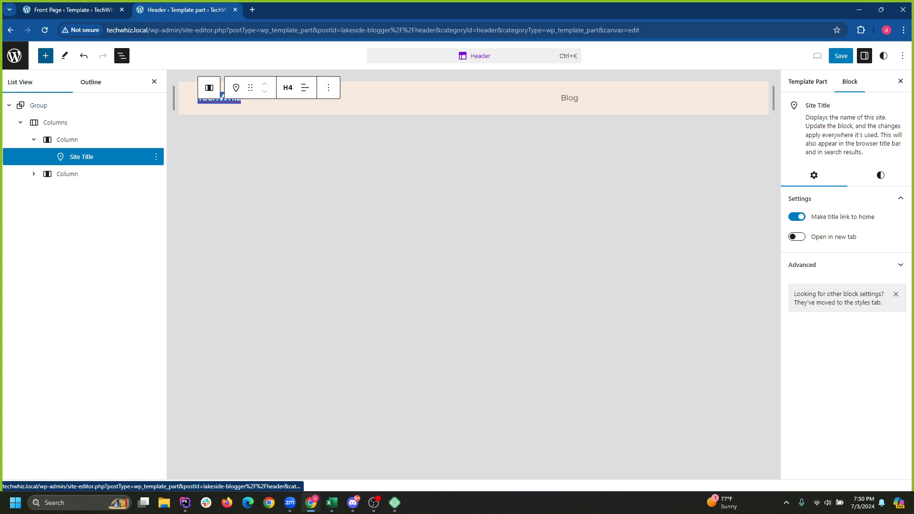
pyautogui.click(45, 56)
pyautogui.write('logo')
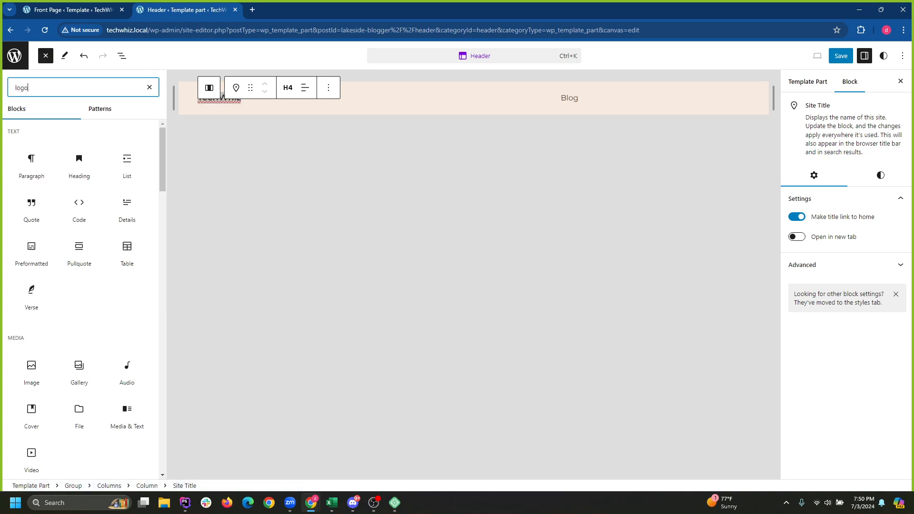
pyautogui.moveTo(32, 143)
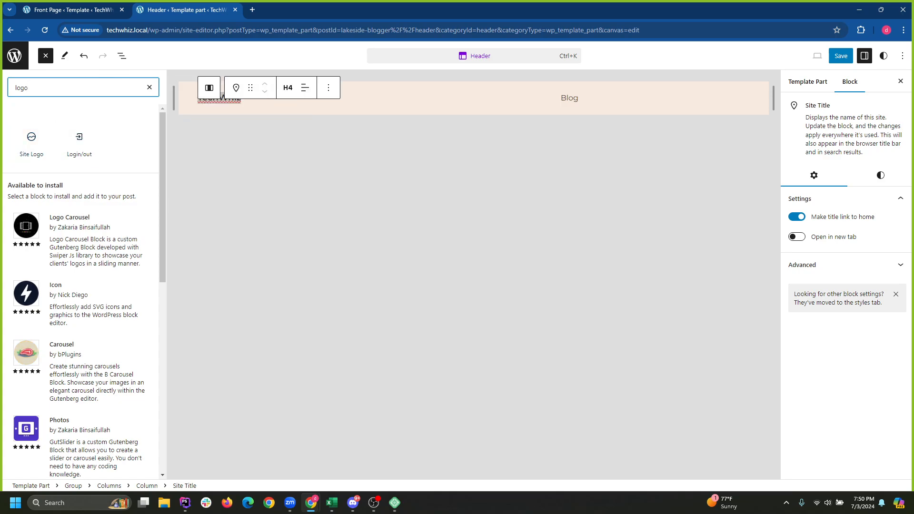
pyautogui.click(841, 56)
pyautogui.click(880, 56)
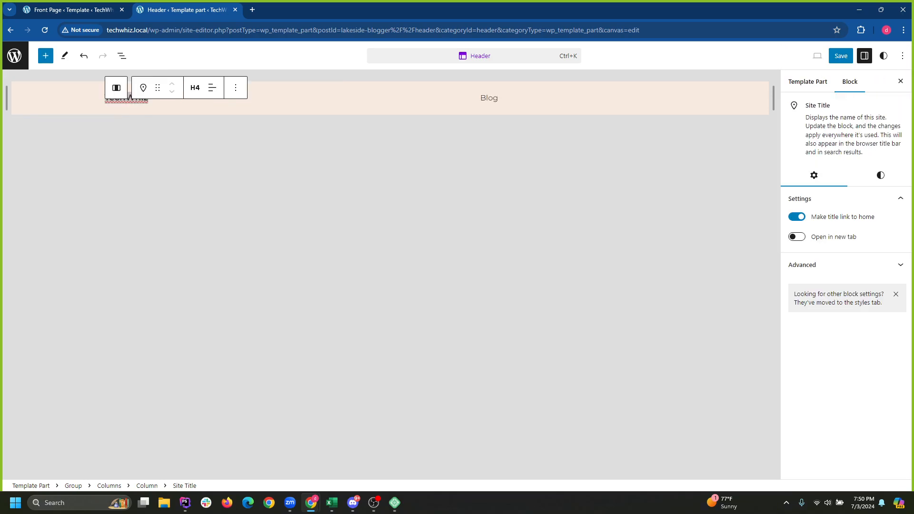
# Leave and re-enter the Header editor, then select its Group block in List View.
pyautogui.click(390, 109)
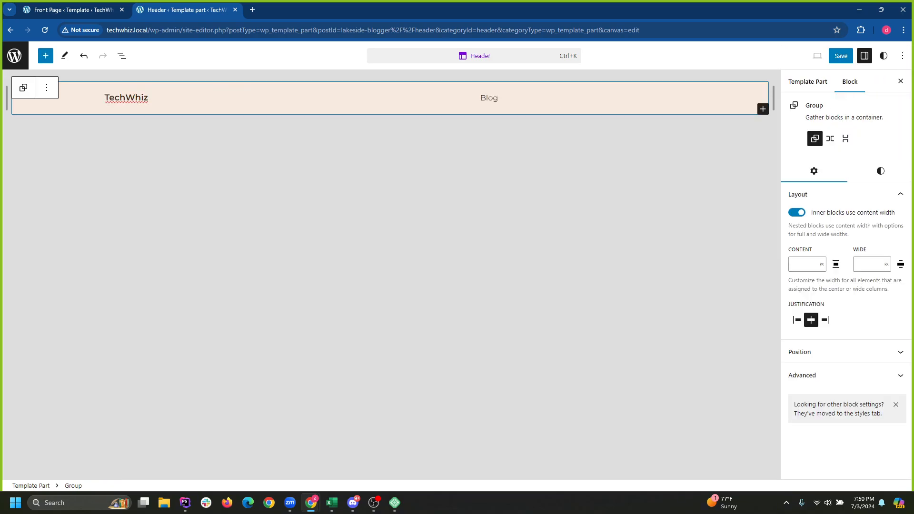
pyautogui.click(14, 55)
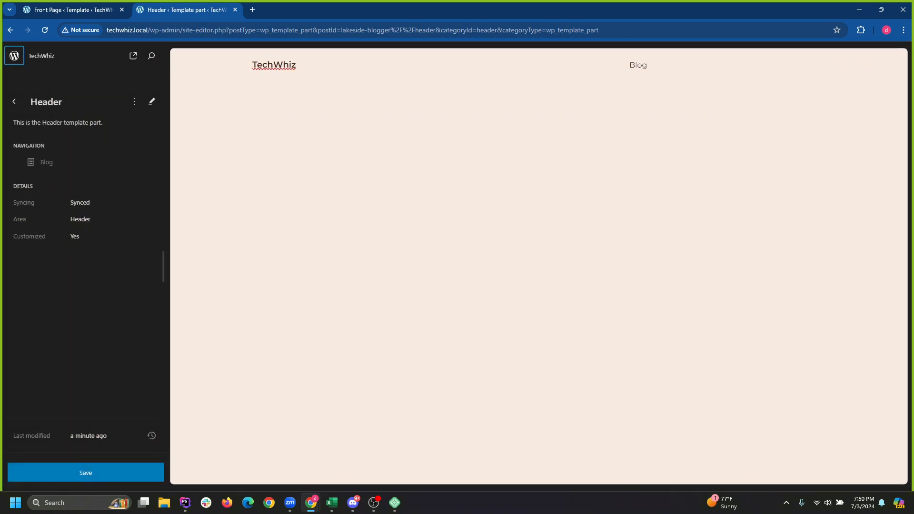
pyautogui.click(390, 167)
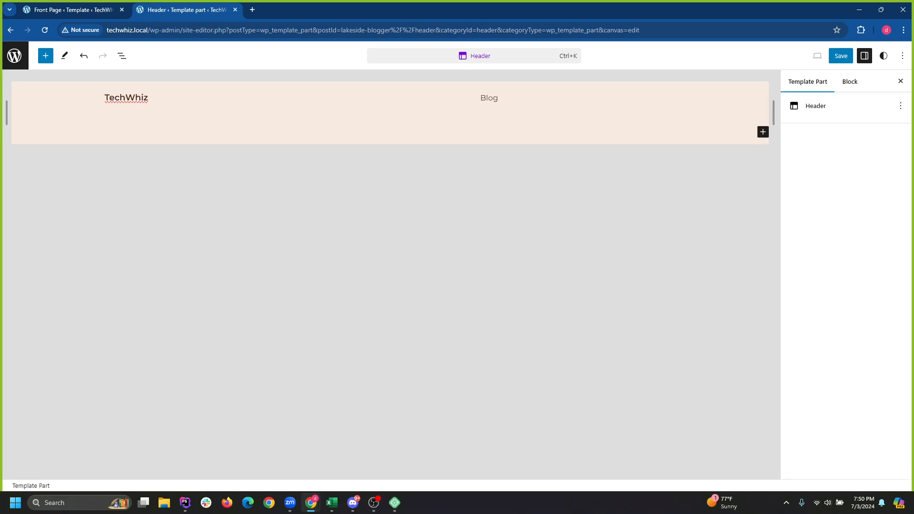
pyautogui.click(122, 56)
pyautogui.click(38, 105)
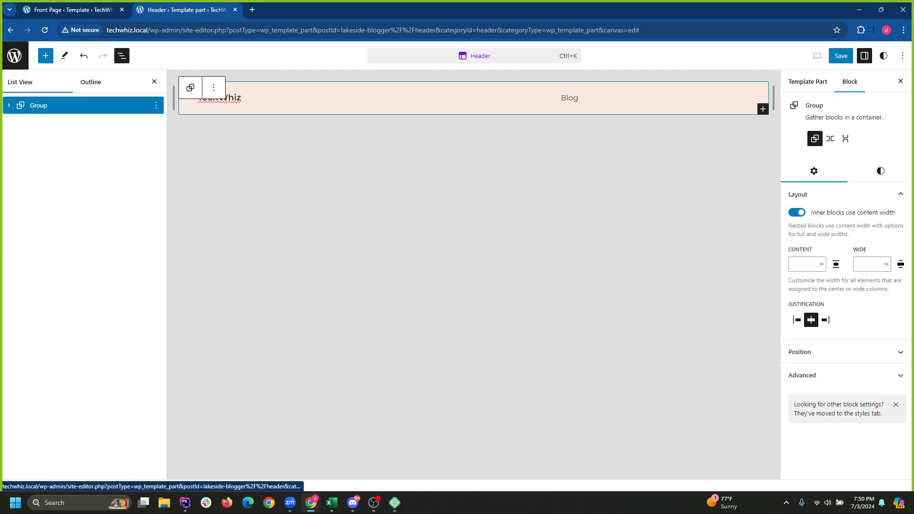
# Set the Group background to Contrast Dark, clear it, and return to the Header template parts.
pyautogui.click(880, 171)
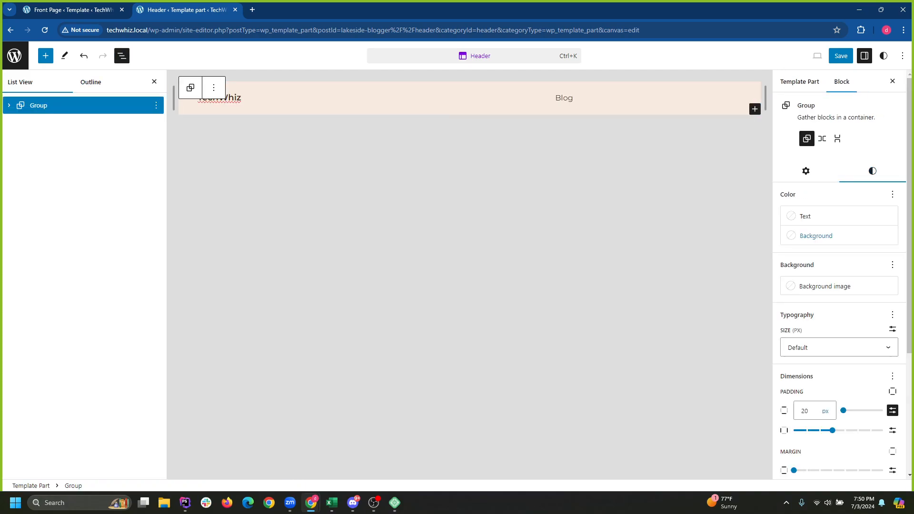
pyautogui.click(815, 235)
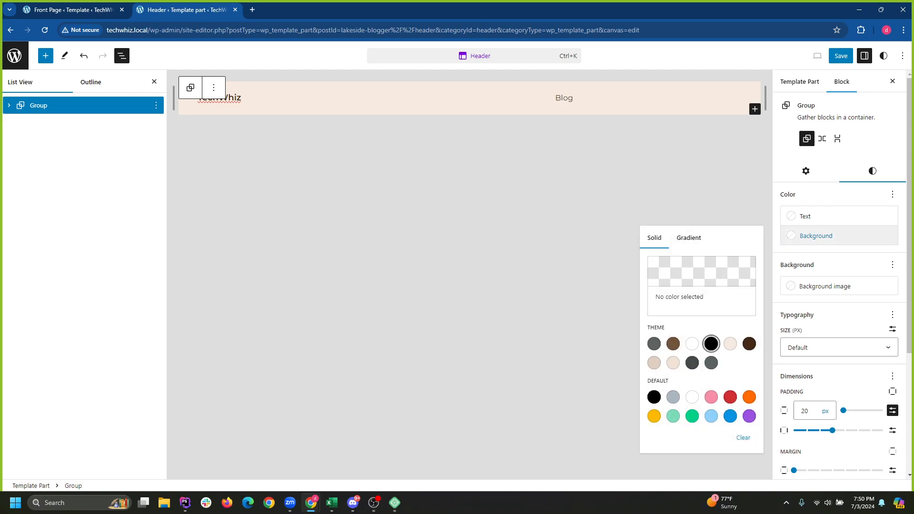
pyautogui.click(711, 344)
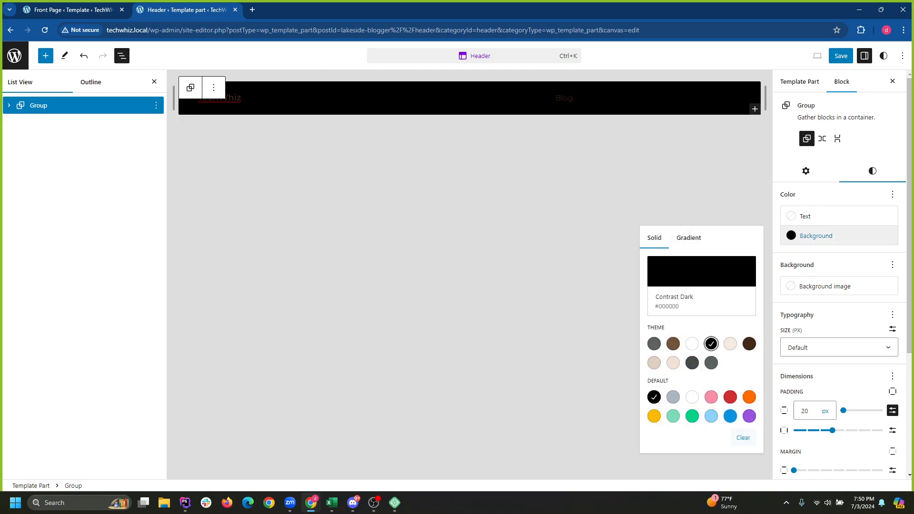
pyautogui.click(743, 437)
pyautogui.press('Escape')
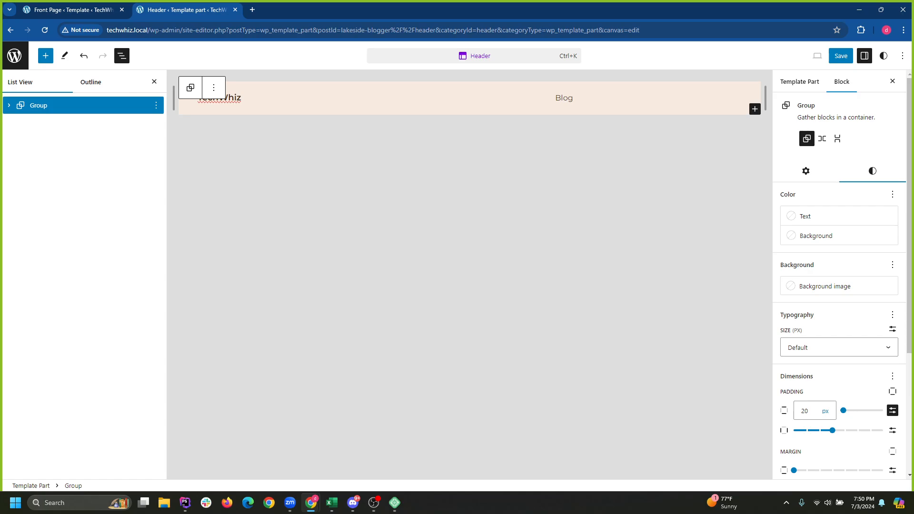
pyautogui.click(14, 55)
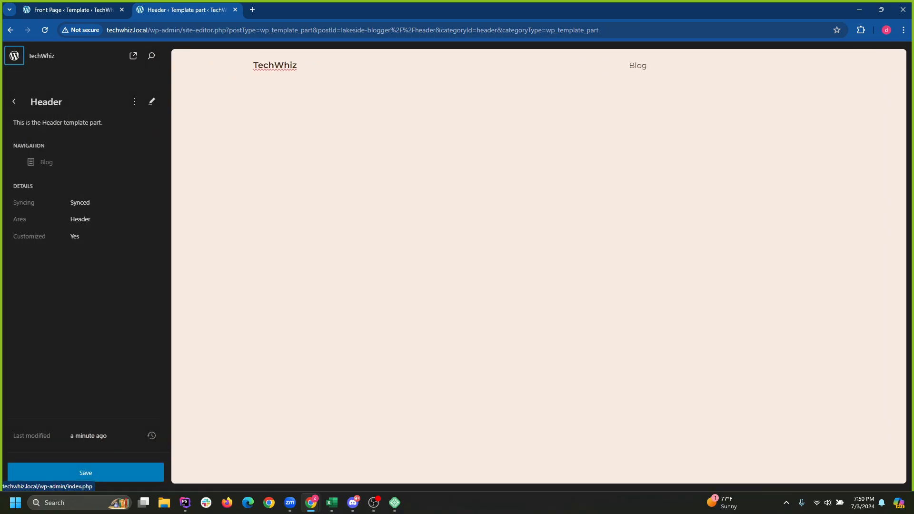
pyautogui.click(14, 102)
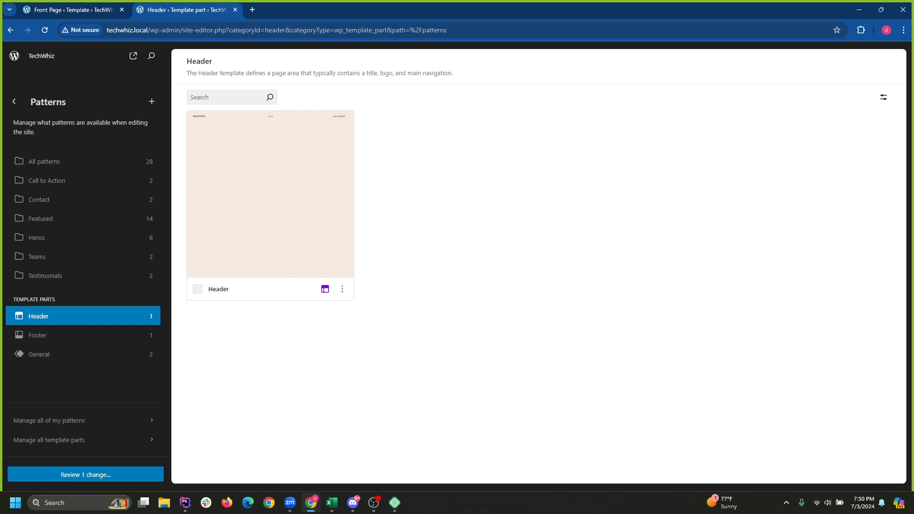
# Open Styles and preview the Dark Blue, Light, Dark and Emerald variations.
pyautogui.click(14, 102)
pyautogui.click(47, 180)
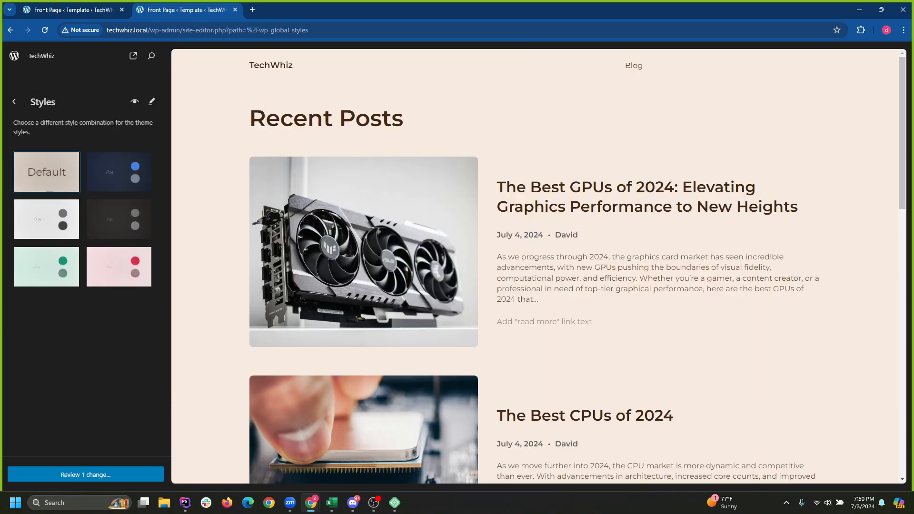
pyautogui.click(119, 172)
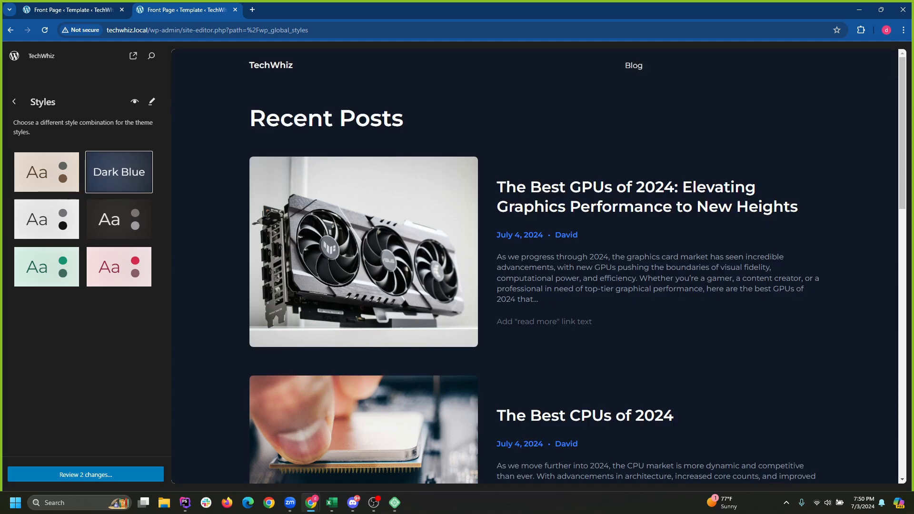
pyautogui.click(46, 219)
pyautogui.click(119, 219)
pyautogui.click(119, 172)
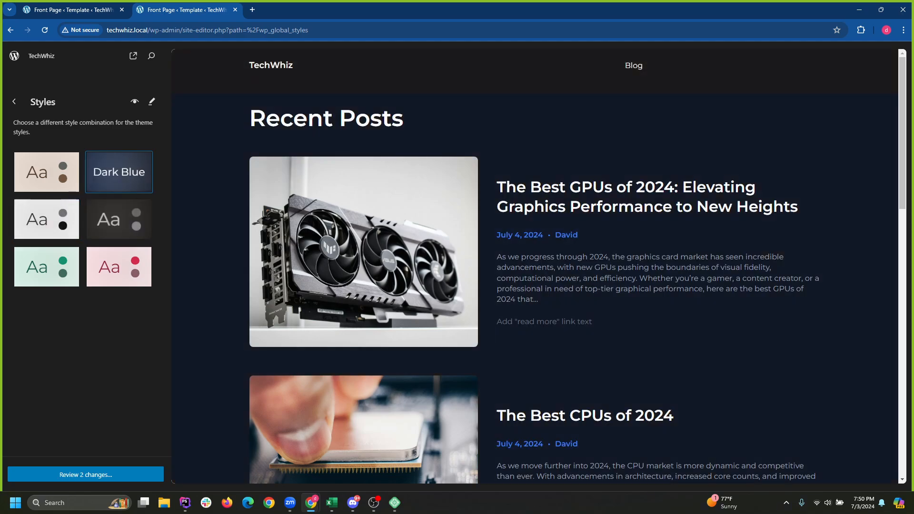
pyautogui.scroll(-15, 534, 267)
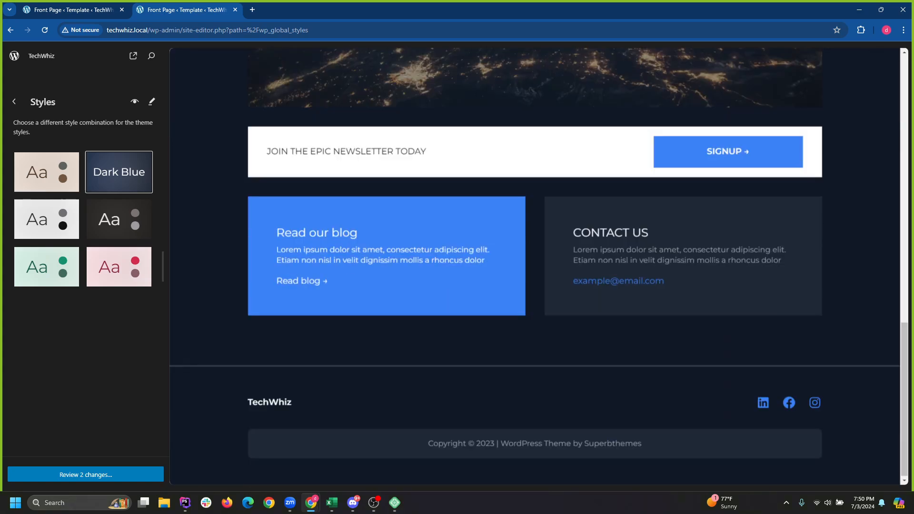
pyautogui.scroll(15, 539, 267)
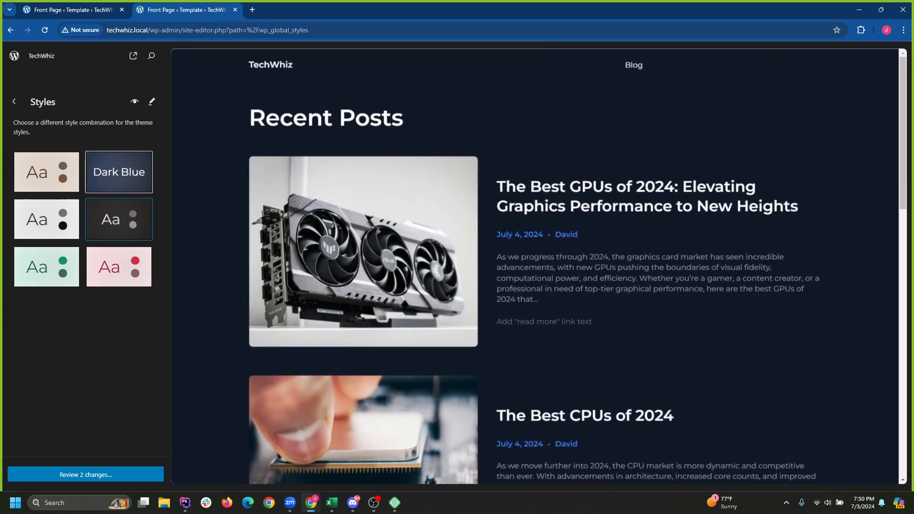
pyautogui.click(119, 219)
pyautogui.scroll(-10, 539, 267)
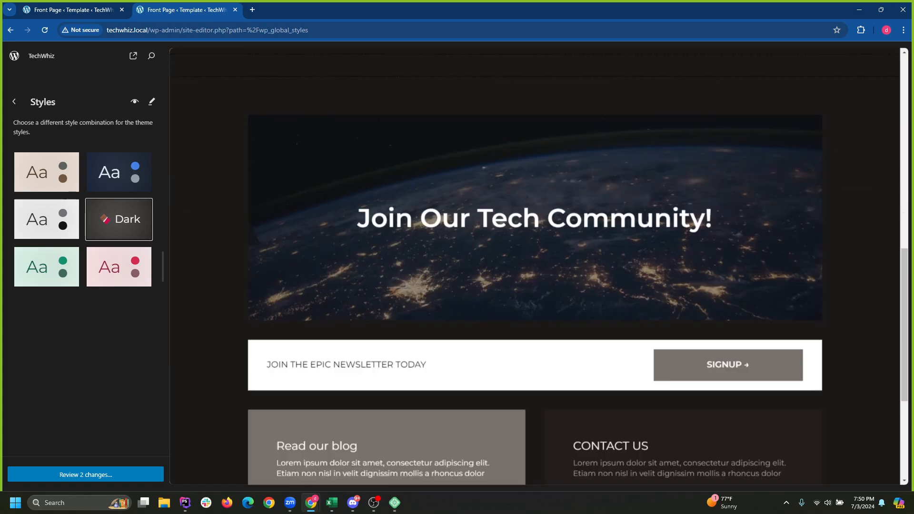
pyautogui.scroll(-5, 540, 267)
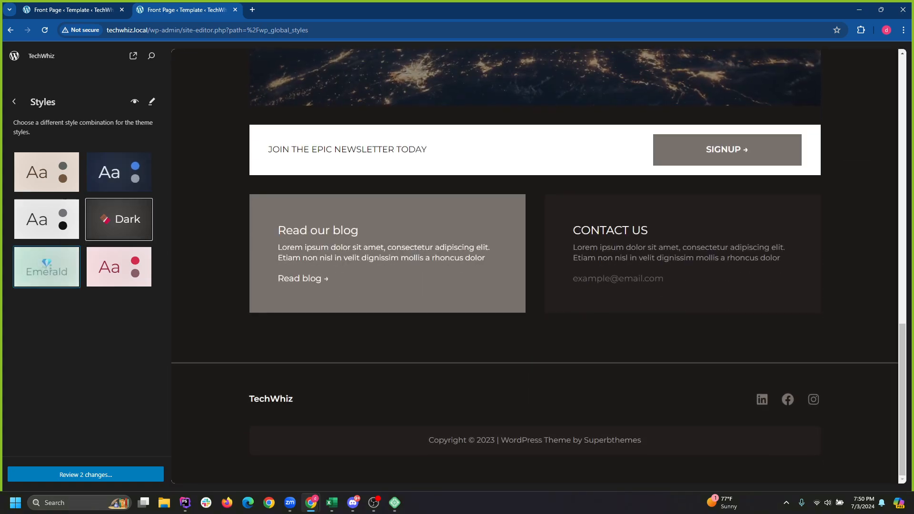
pyautogui.click(46, 265)
# Preview the Light, Rose, Default, Dark Blue and Dark variations again.
pyautogui.scroll(10, 539, 267)
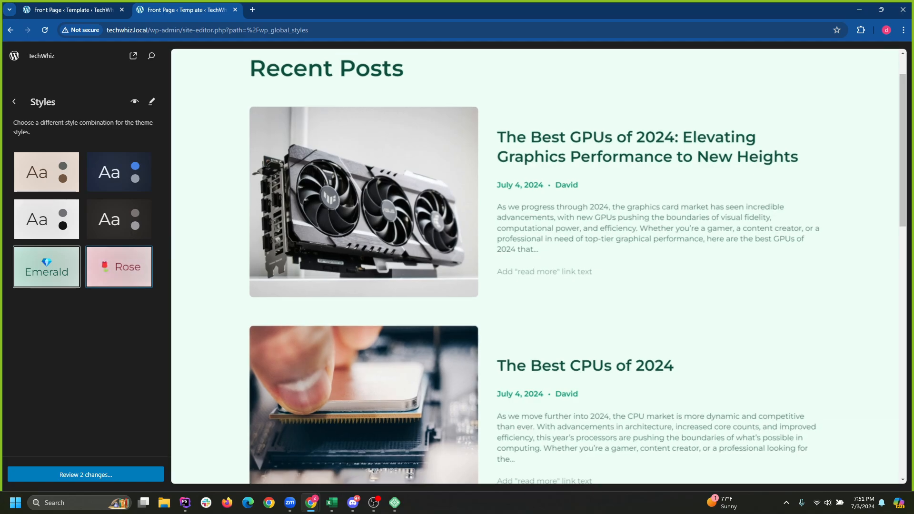
pyautogui.click(46, 219)
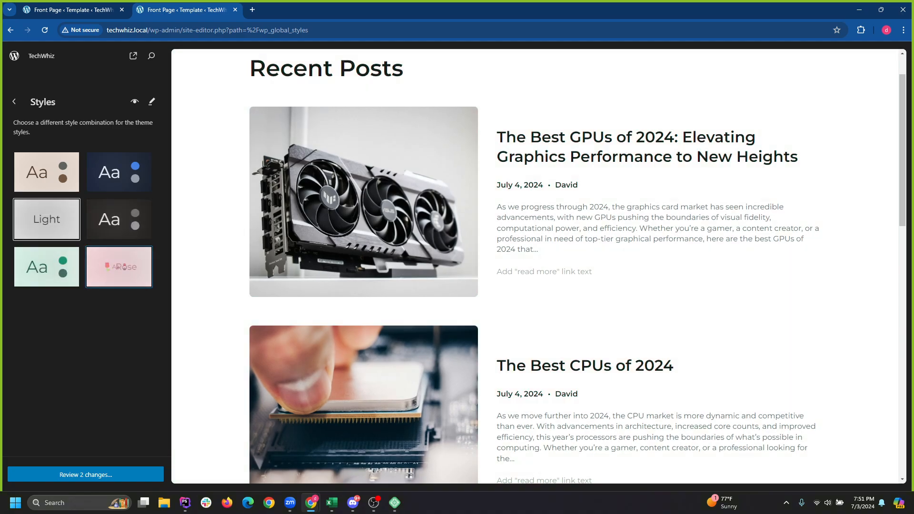
pyautogui.scroll(-10, 539, 266)
pyautogui.scroll(10, 540, 267)
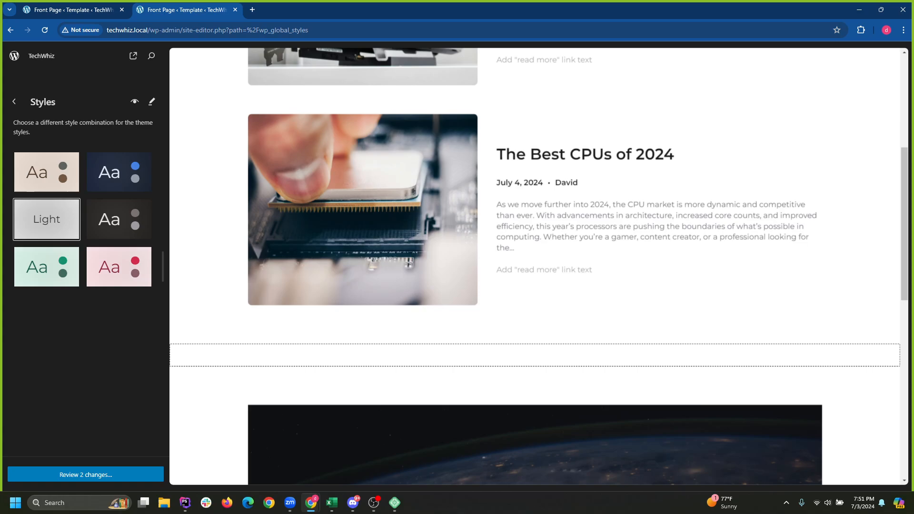
pyautogui.click(119, 267)
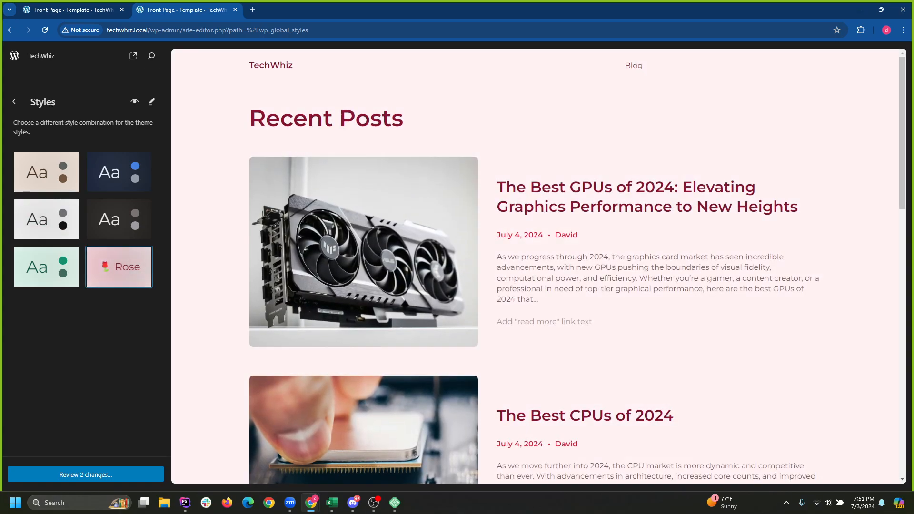
pyautogui.click(46, 171)
pyautogui.click(119, 171)
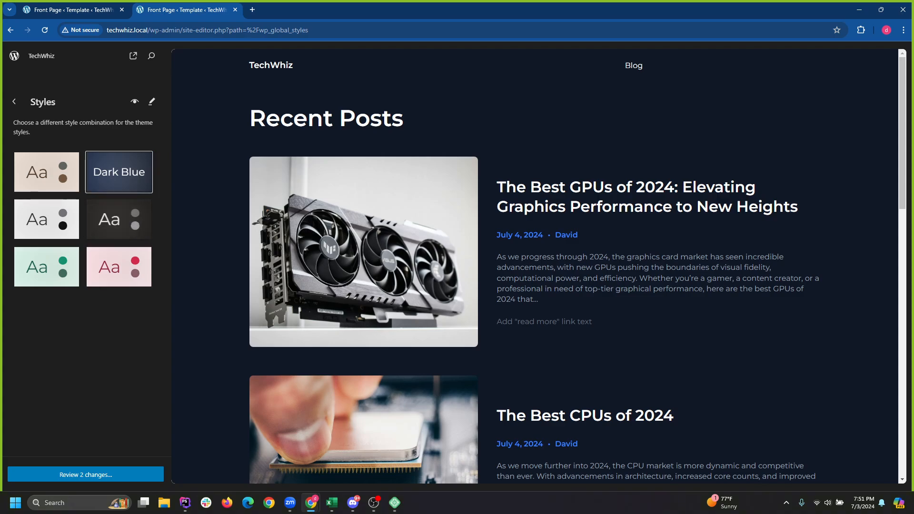
pyautogui.click(119, 219)
pyautogui.click(118, 266)
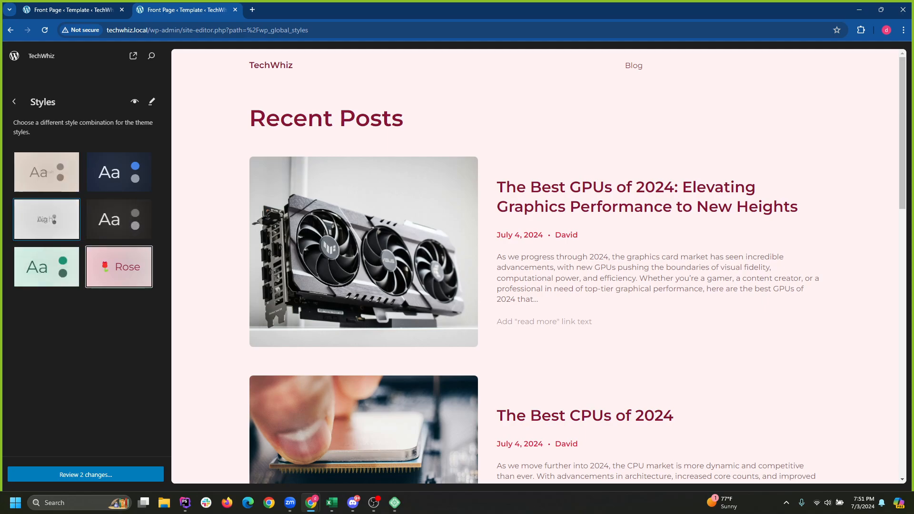
# Apply the Light style variation after comparing it with Dark Blue and Dark.
pyautogui.click(46, 219)
pyautogui.scroll(-15, 538, 267)
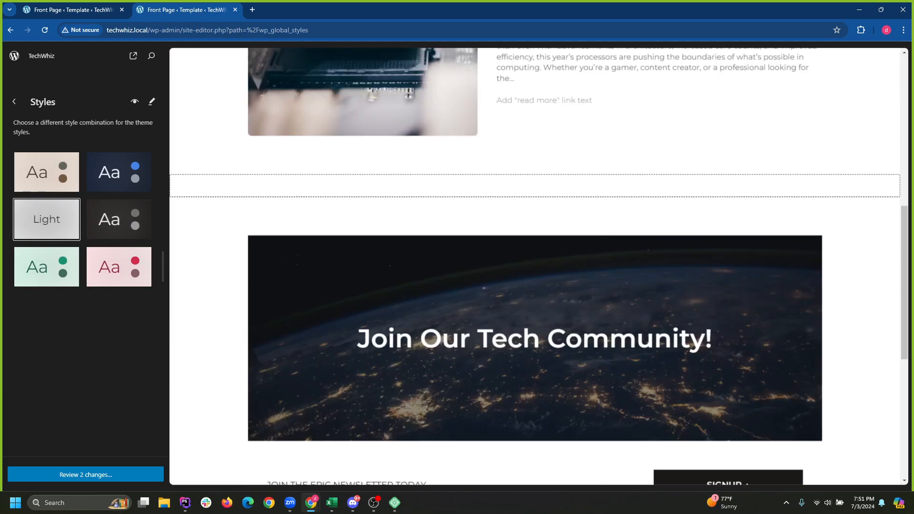
pyautogui.scroll(3, 538, 266)
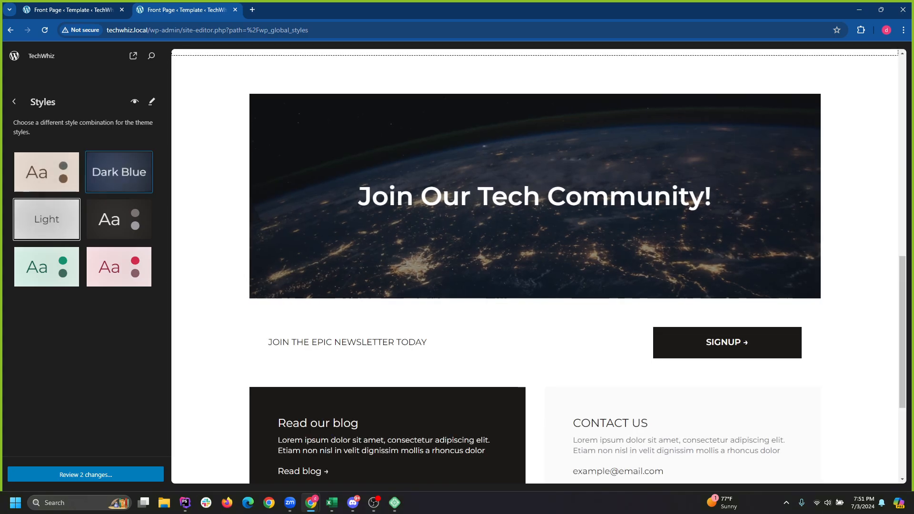
pyautogui.click(119, 172)
pyautogui.click(119, 219)
pyautogui.click(46, 219)
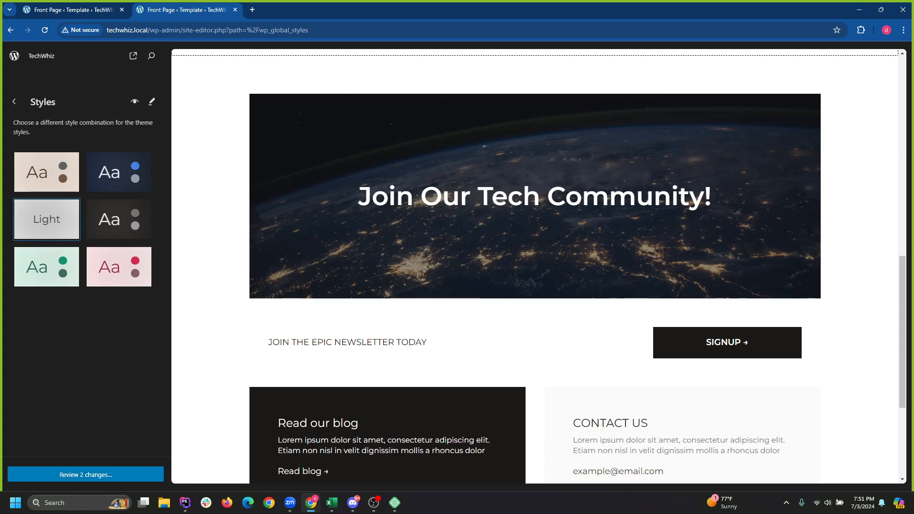
# Save the 2 pending header and style changes and go back to Design.
pyautogui.click(86, 475)
pyautogui.press('Return')
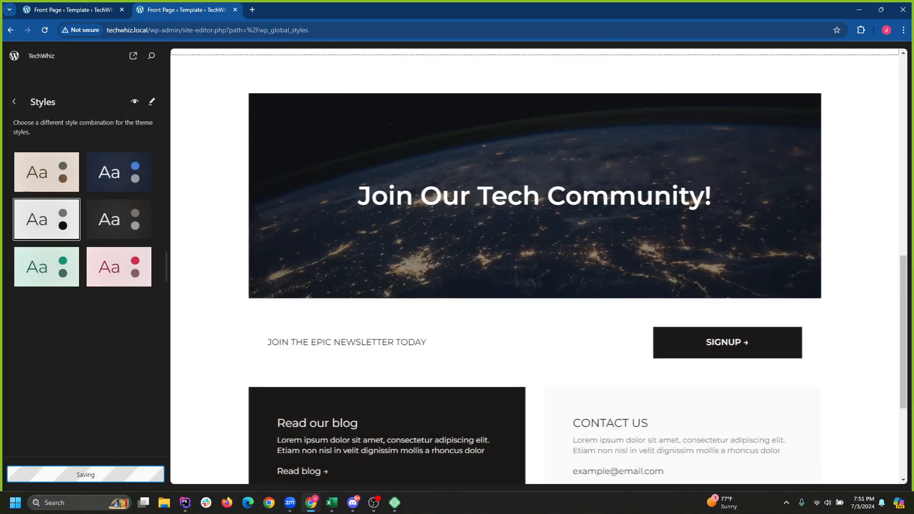
pyautogui.click(14, 101)
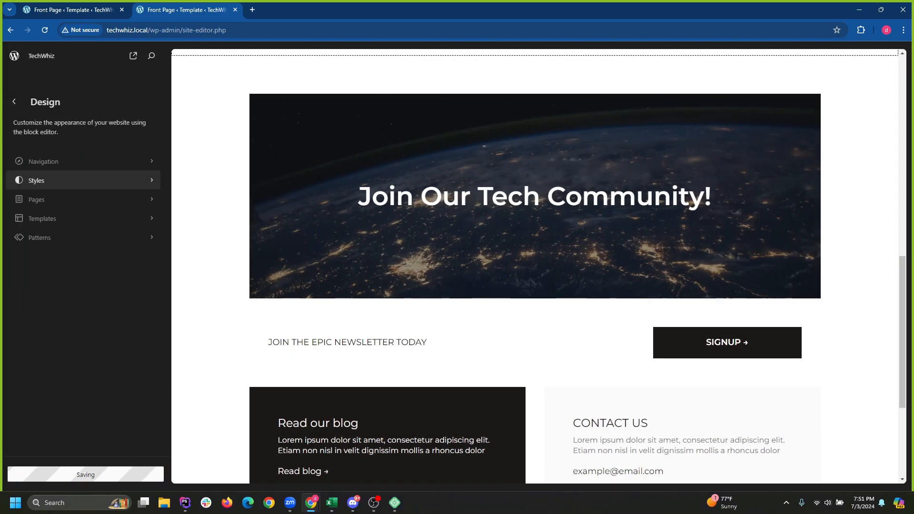
pyautogui.click(14, 102)
pyautogui.press('Escape')
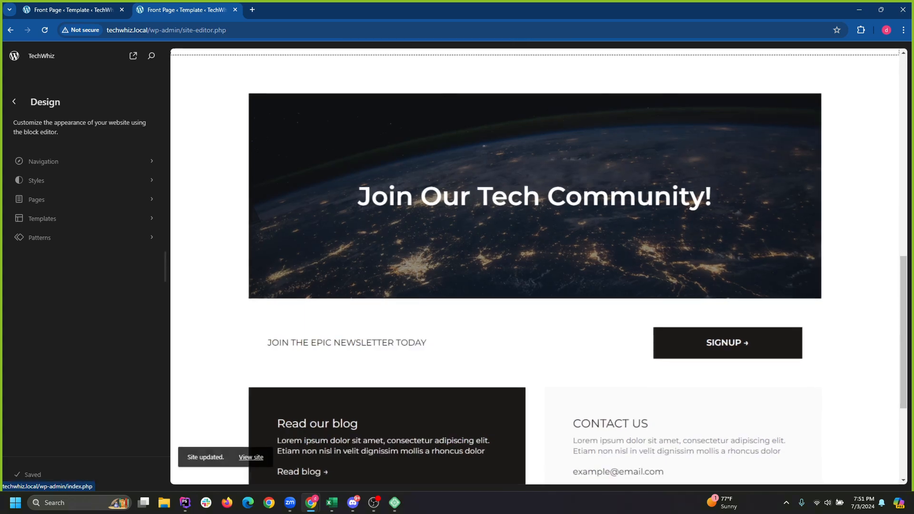
pyautogui.click(14, 101)
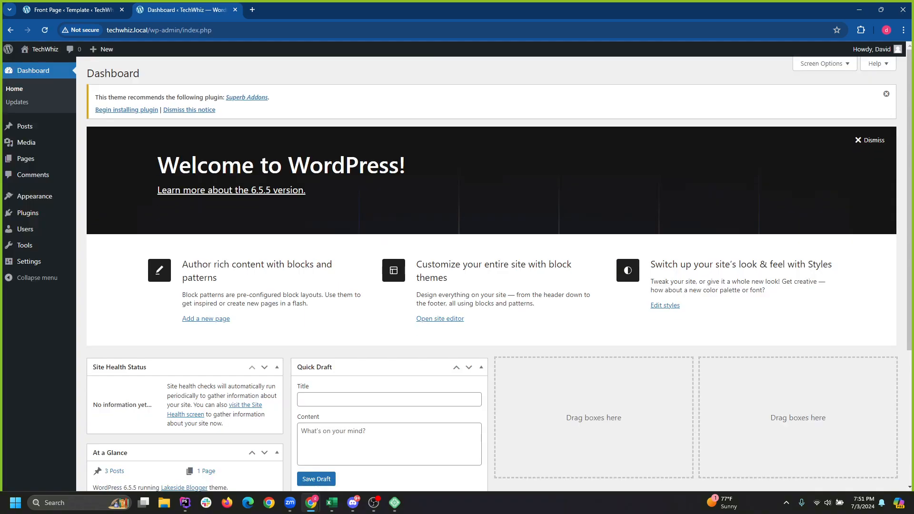
# Dismiss the welcome panel and browse the Add New Theme filtering options.
pyautogui.click(870, 140)
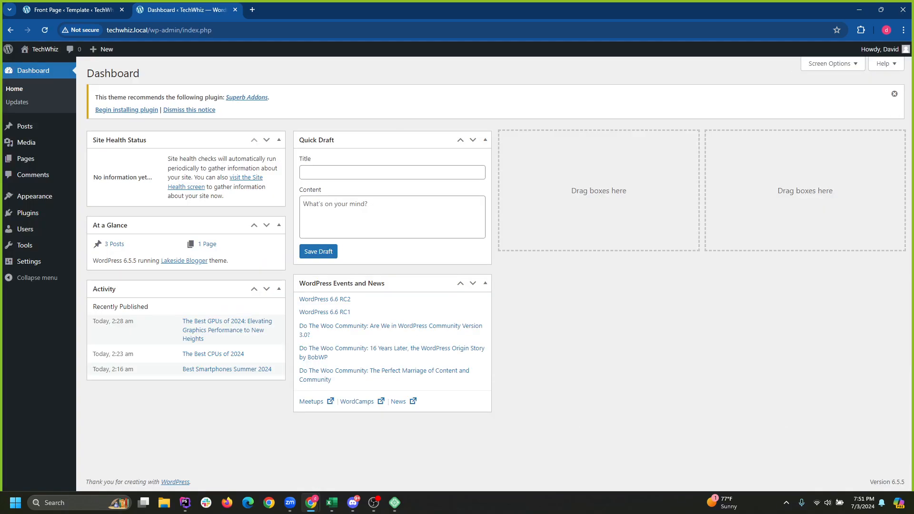
pyautogui.click(95, 198)
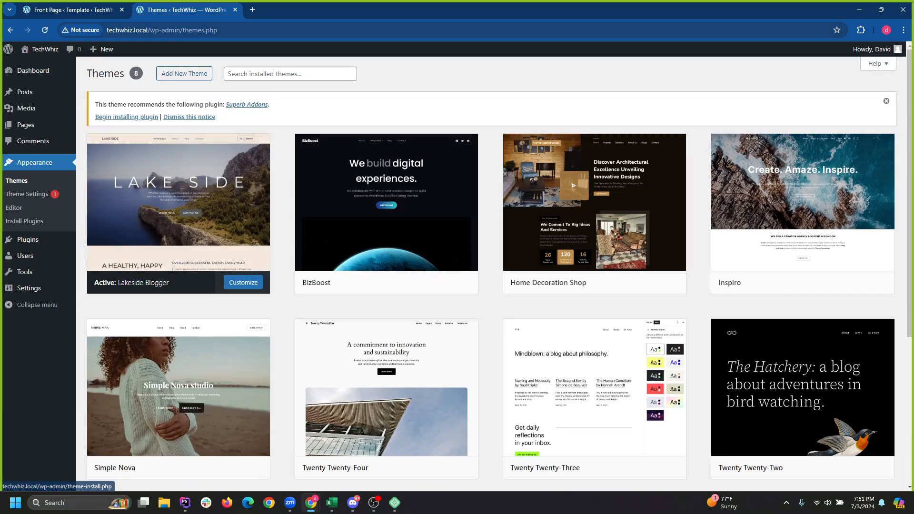
pyautogui.click(184, 73)
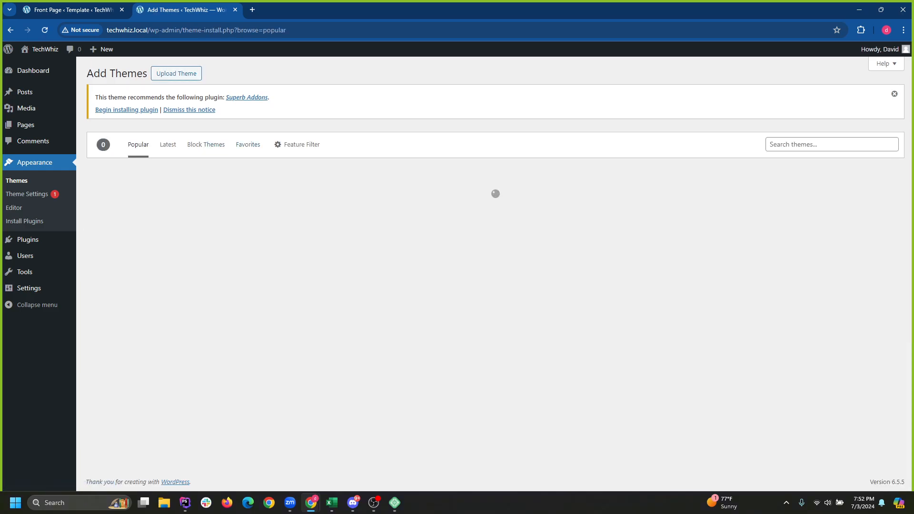
pyautogui.click(298, 145)
pyautogui.scroll(-2, 499, 270)
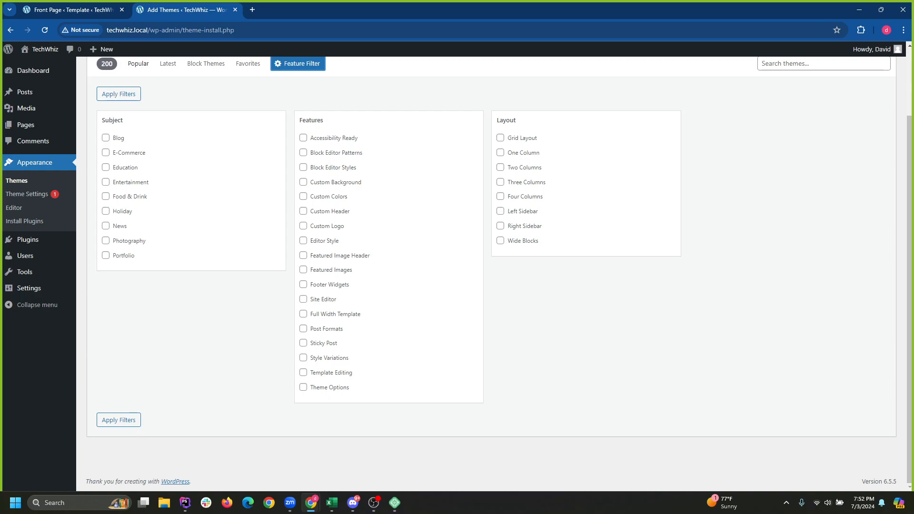
pyautogui.scroll(2, 490, 271)
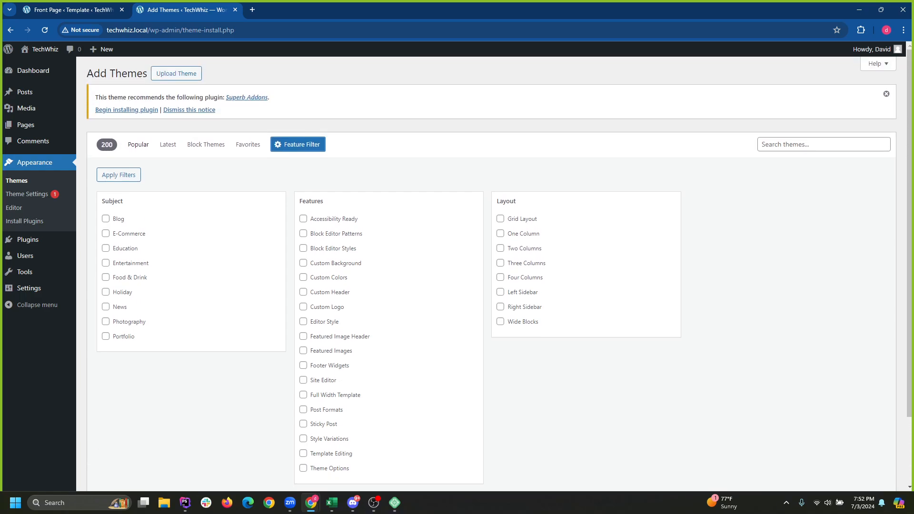
# Check the active theme's page and Plugins, then visit the live TechWhiz site.
pyautogui.click(27, 194)
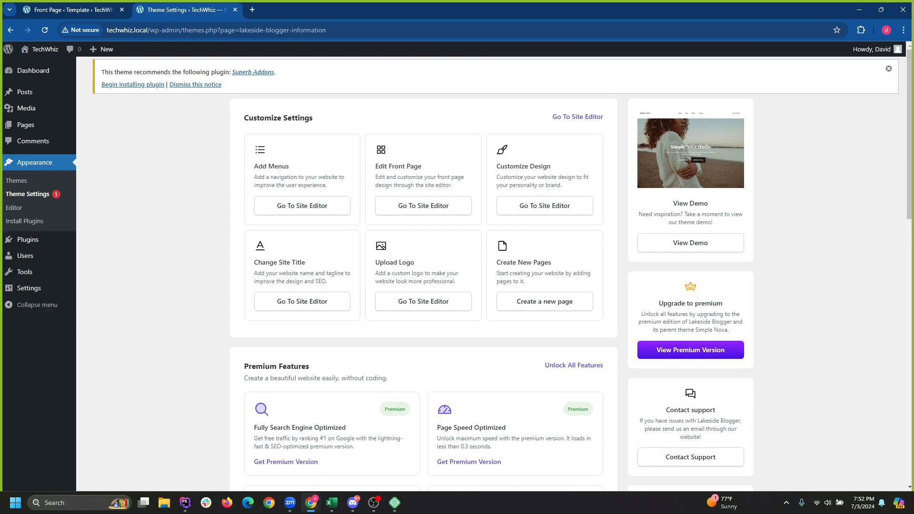
pyautogui.scroll(-3, 495, 272)
pyautogui.scroll(3, 495, 272)
pyautogui.click(28, 239)
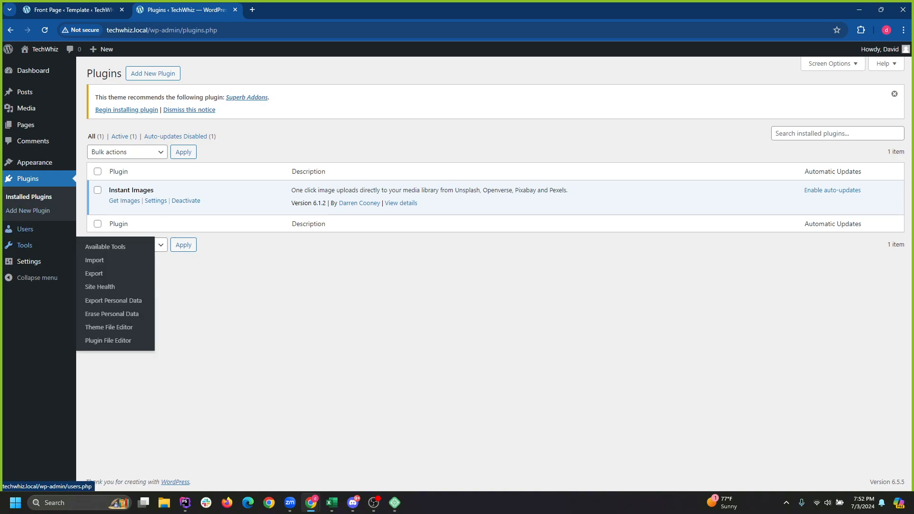
pyautogui.click(34, 162)
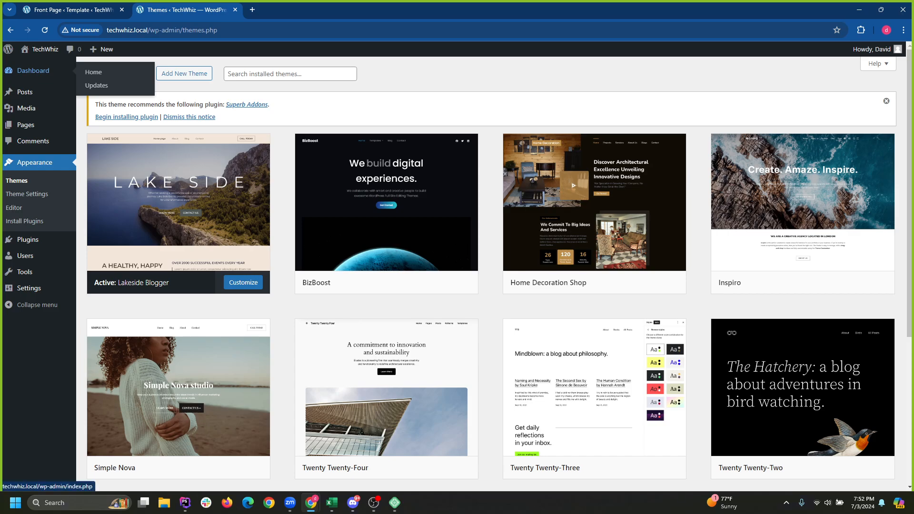
pyautogui.moveTo(45, 49)
pyautogui.click(33, 66)
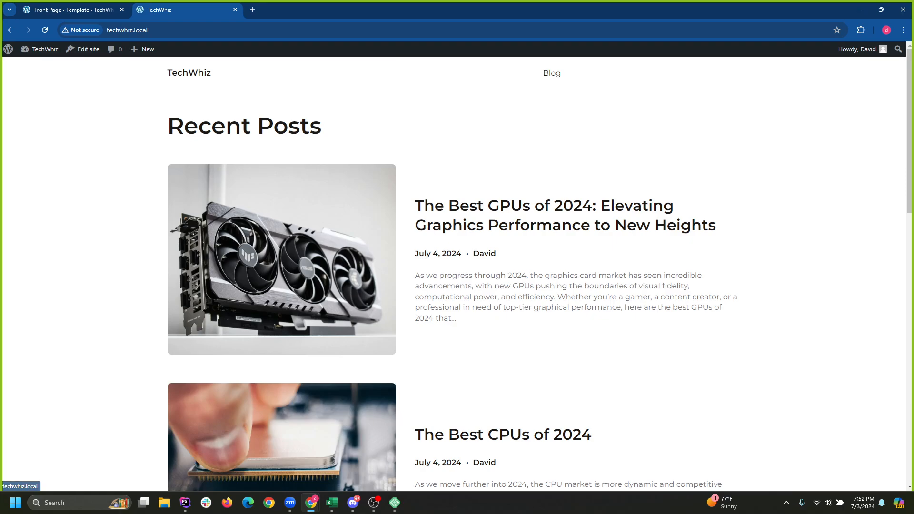
# Scroll through the TechWhiz front page to review its Recent Posts list.
pyautogui.scroll(-4, 286, 96)
pyautogui.scroll(5, 286, 95)
pyautogui.scroll(-12, 457, 272)
pyautogui.scroll(7, 457, 272)
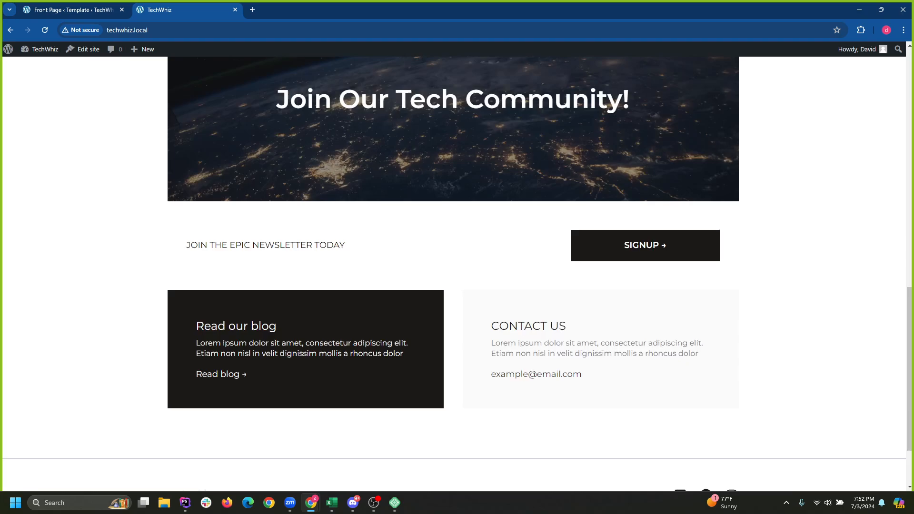
pyautogui.scroll(6, 457, 272)
pyautogui.scroll(-3, 457, 271)
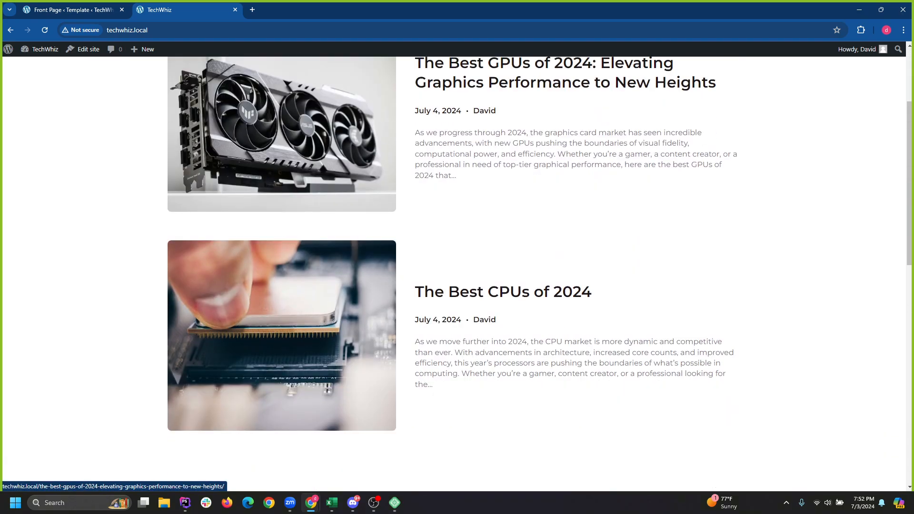
pyautogui.scroll(2, 457, 271)
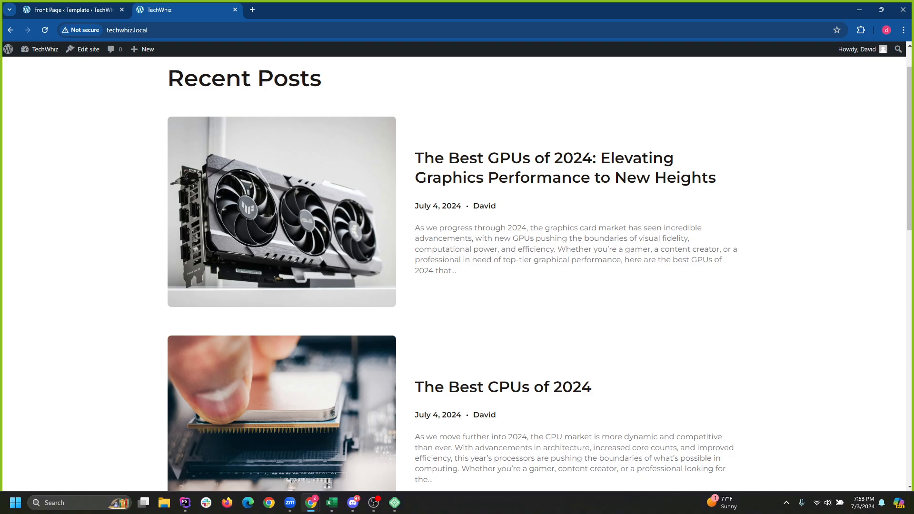
pyautogui.scroll(-6, 285, 214)
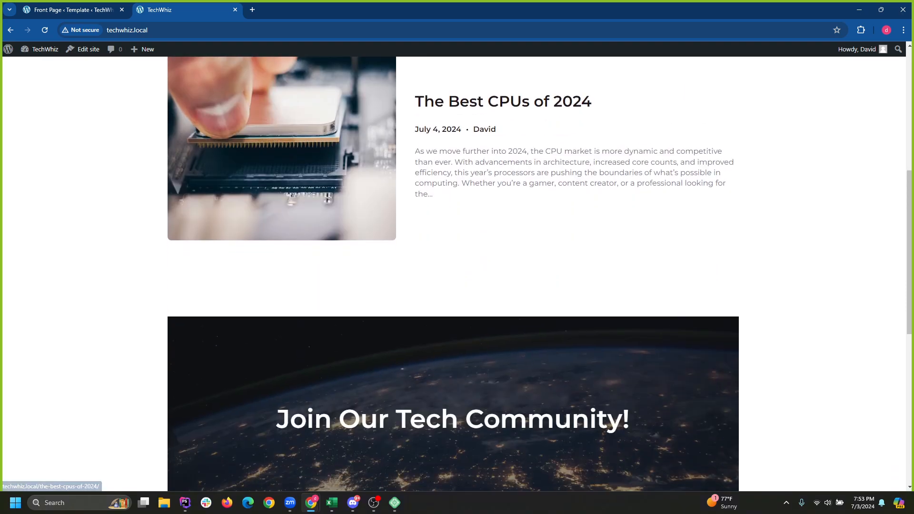
pyautogui.scroll(1, 286, 214)
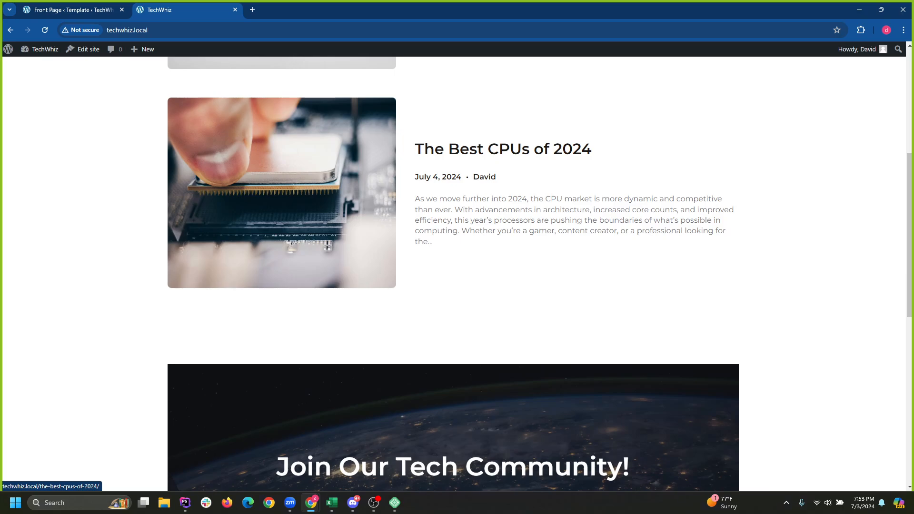
pyautogui.scroll(-7, 285, 214)
pyautogui.scroll(1, 457, 272)
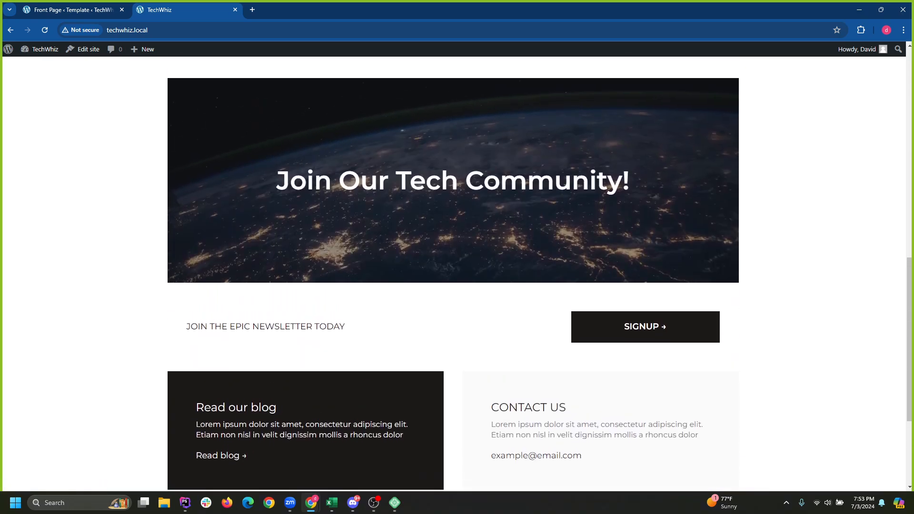
pyautogui.scroll(-1, 457, 272)
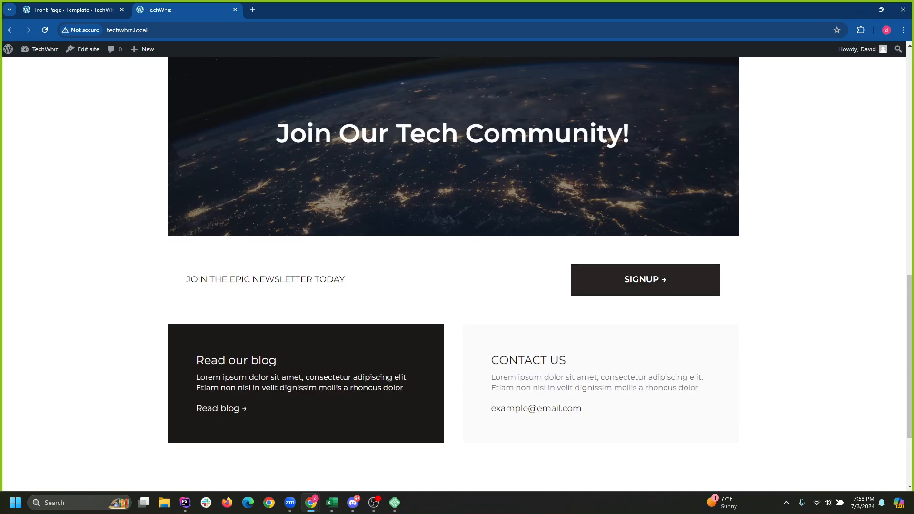
pyautogui.scroll(-2, 457, 272)
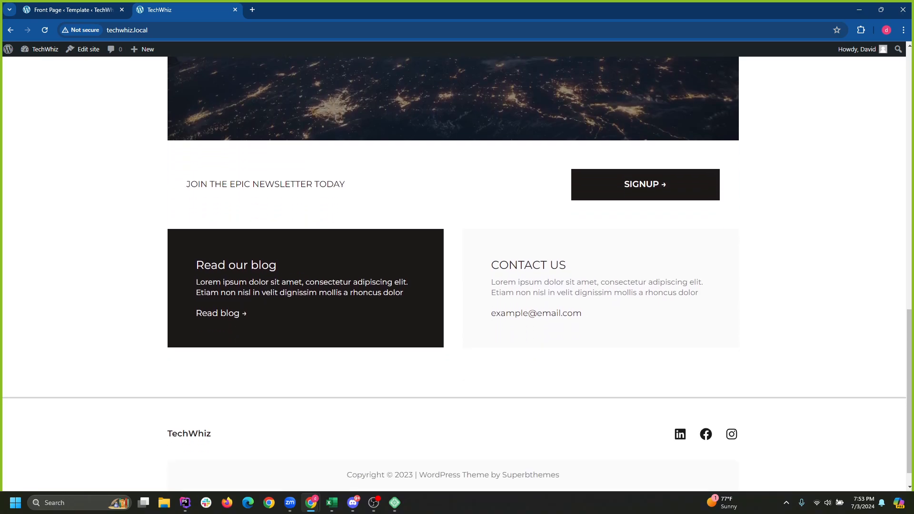
# Jump to the top and footer, then open the Blog page from the header.
pyautogui.press('Home')
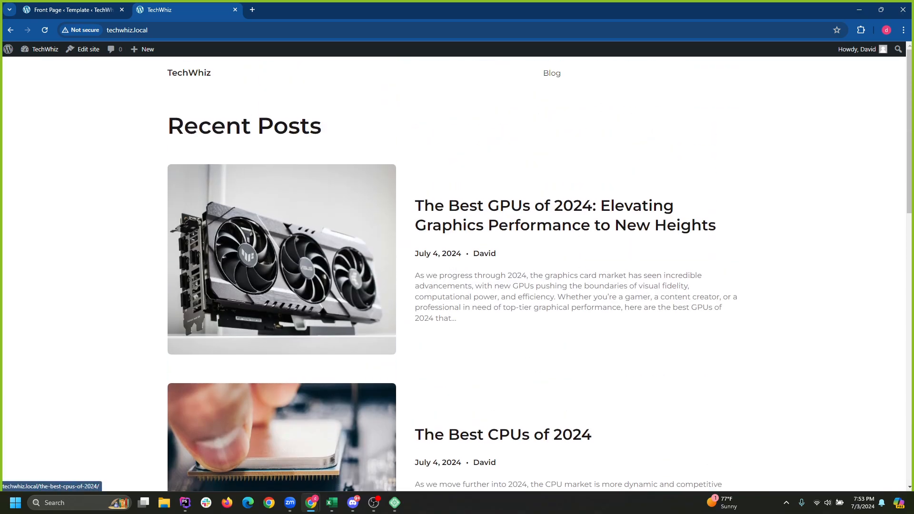
pyautogui.press('End')
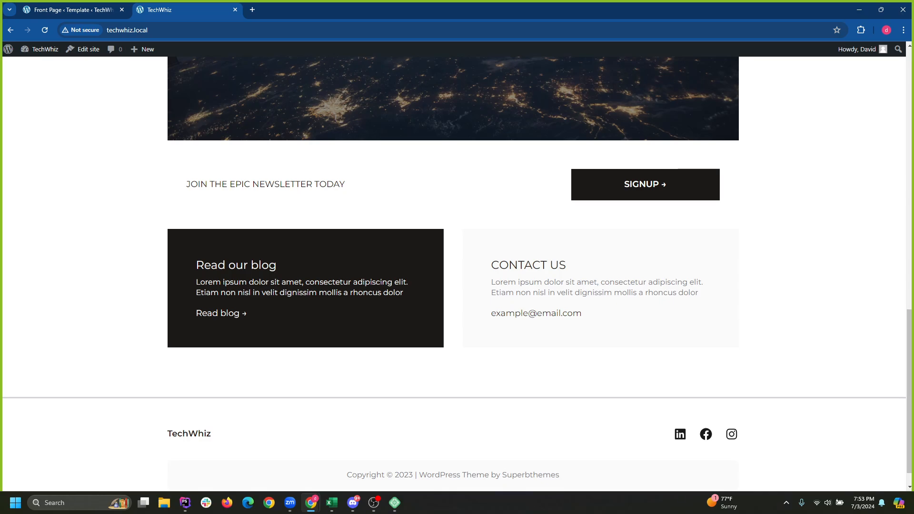
pyautogui.scroll(10, 457, 271)
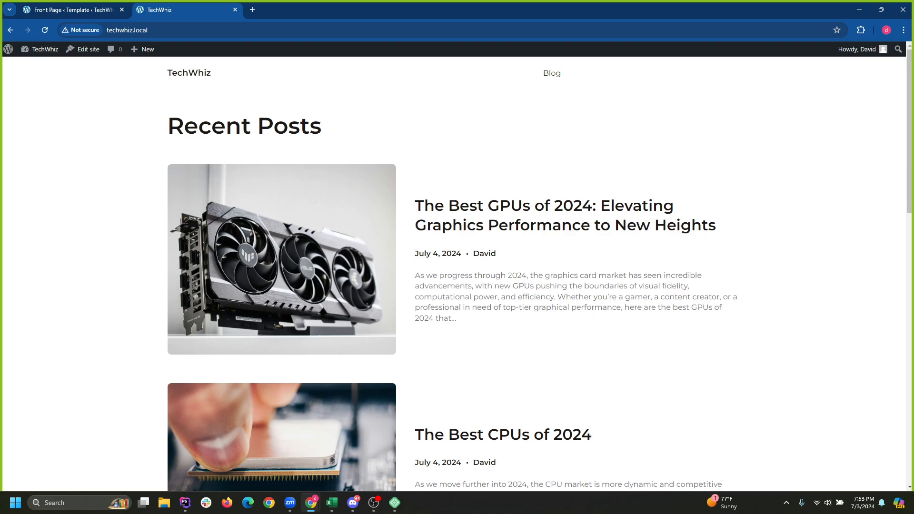
pyautogui.click(552, 73)
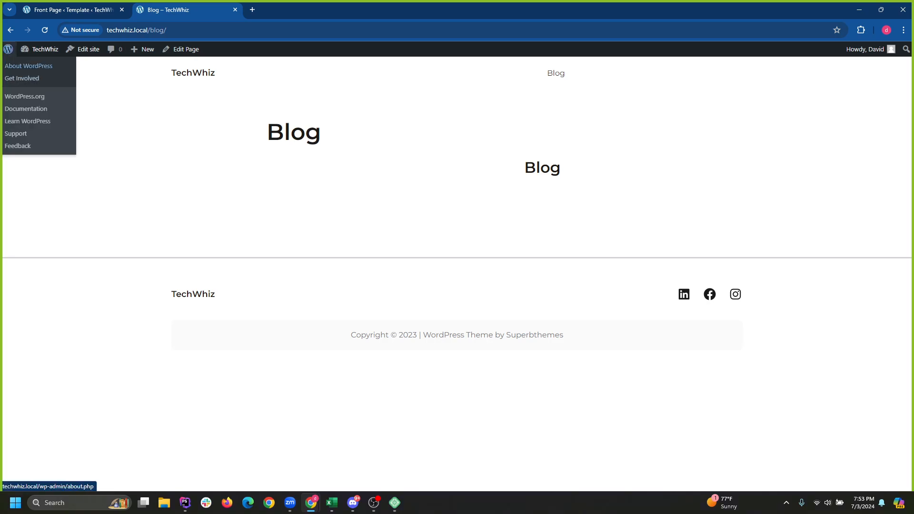
# Go from the Dashboard through Posts to the Pages list to find the Blog page.
pyautogui.click(36, 66)
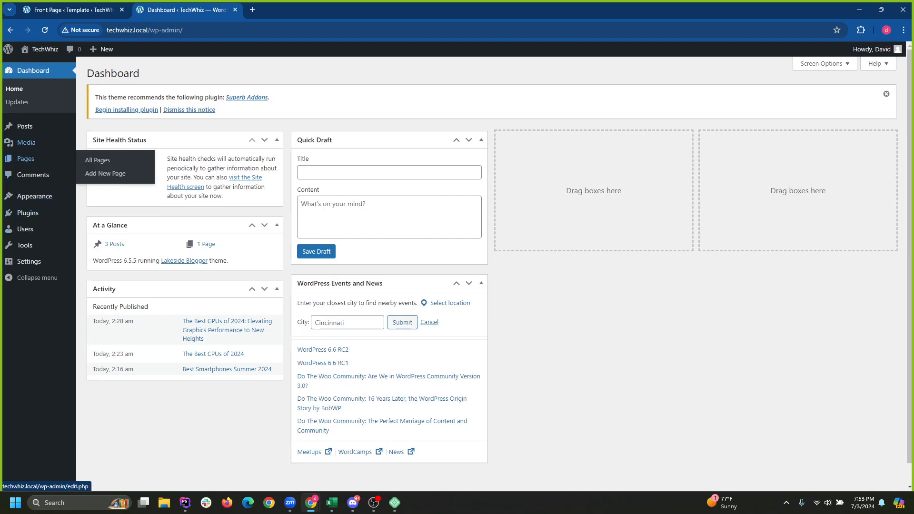
pyautogui.click(25, 126)
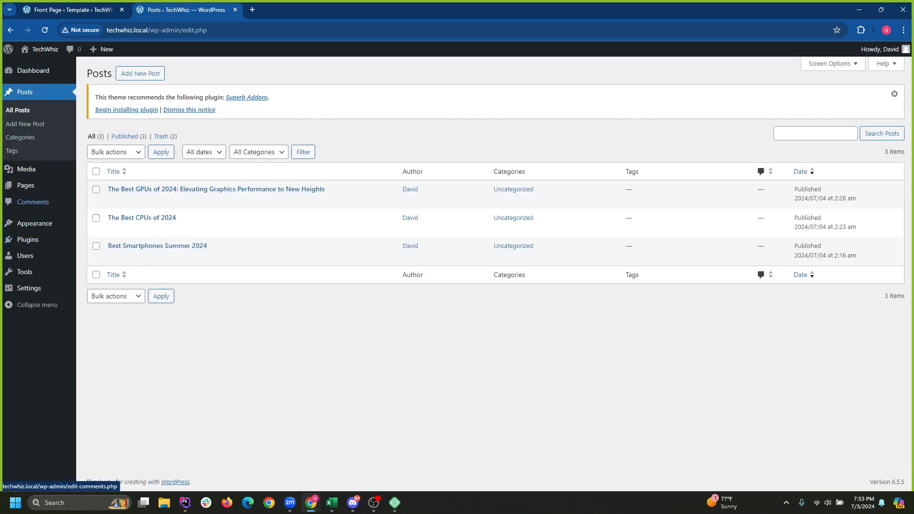
pyautogui.click(26, 185)
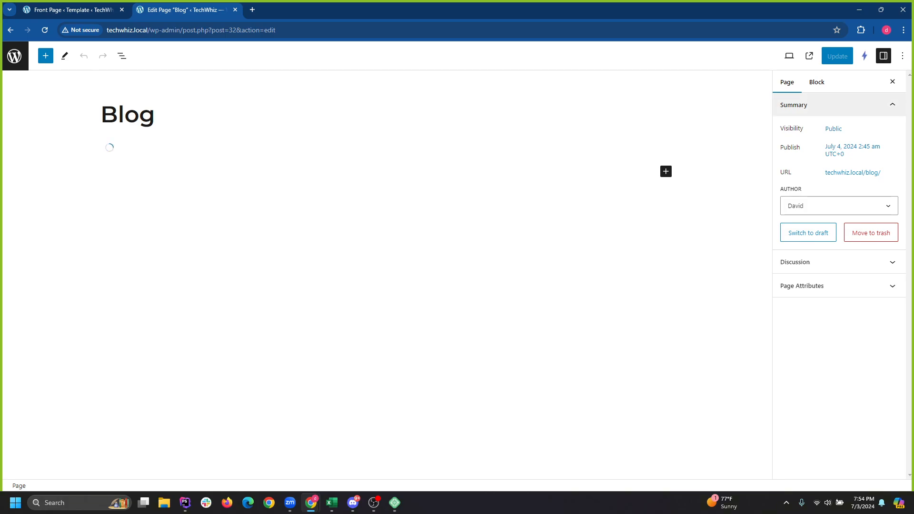
# Select the Blog page's Query Loop block from List View and show its Block settings.
pyautogui.click(122, 56)
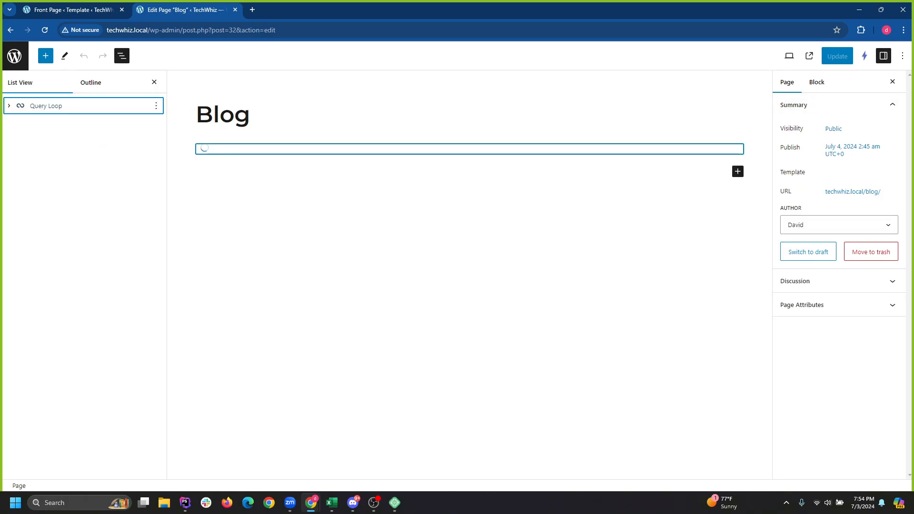
pyautogui.click(121, 56)
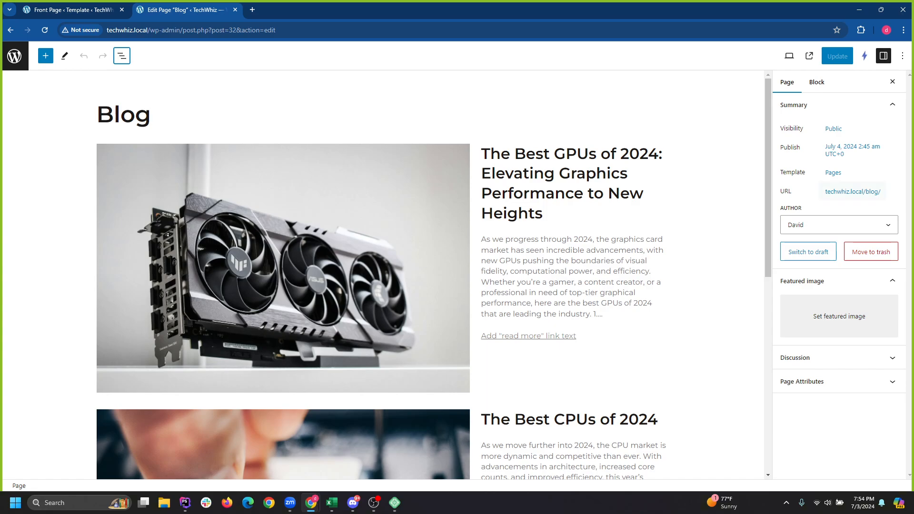
pyautogui.click(817, 82)
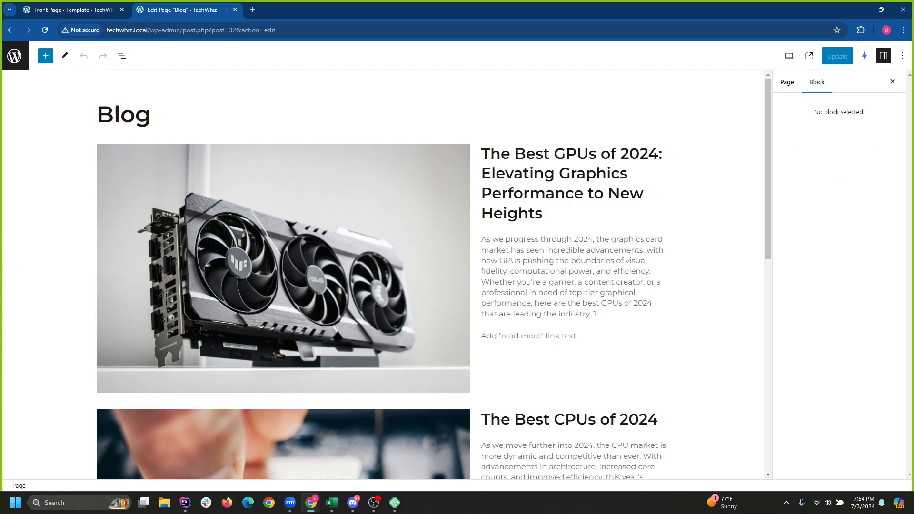
pyautogui.click(121, 56)
pyautogui.click(46, 106)
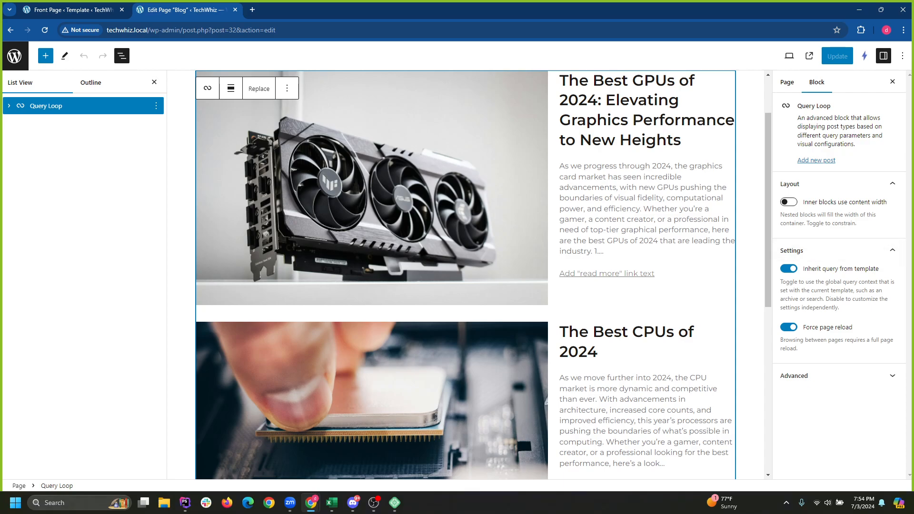
# Turn off Inherit query and set the Query Loop's items per page to 1.
pyautogui.click(789, 269)
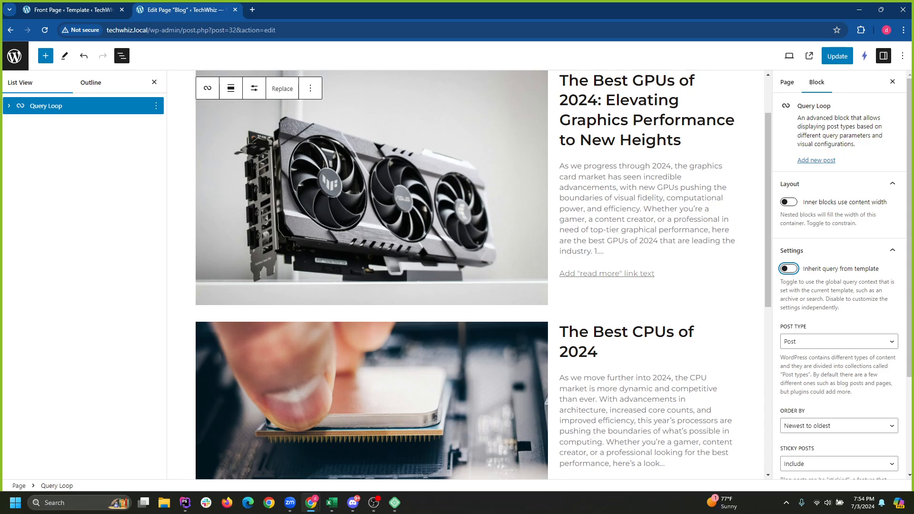
pyautogui.click(254, 88)
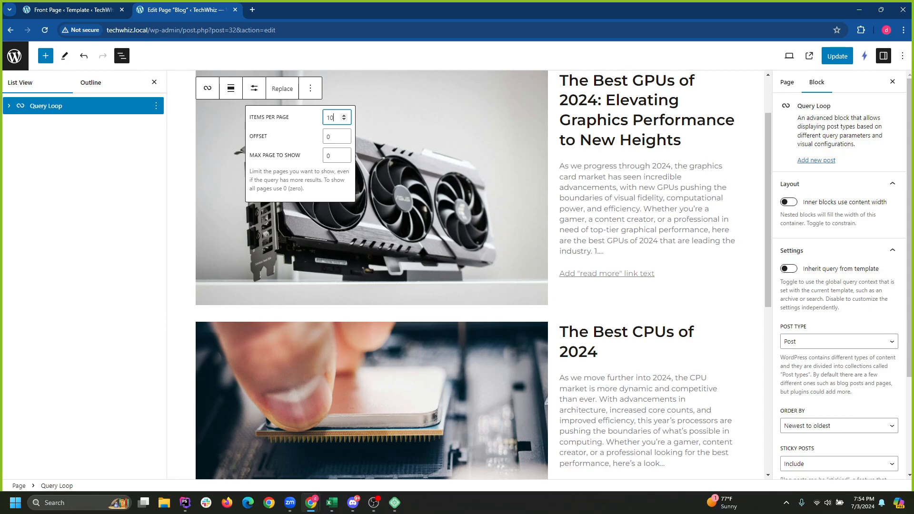
pyautogui.click(300, 180)
pyautogui.click(334, 156)
pyautogui.click(300, 180)
pyautogui.doubleClick(330, 118)
pyautogui.press('BackSpace')
pyautogui.write('1')
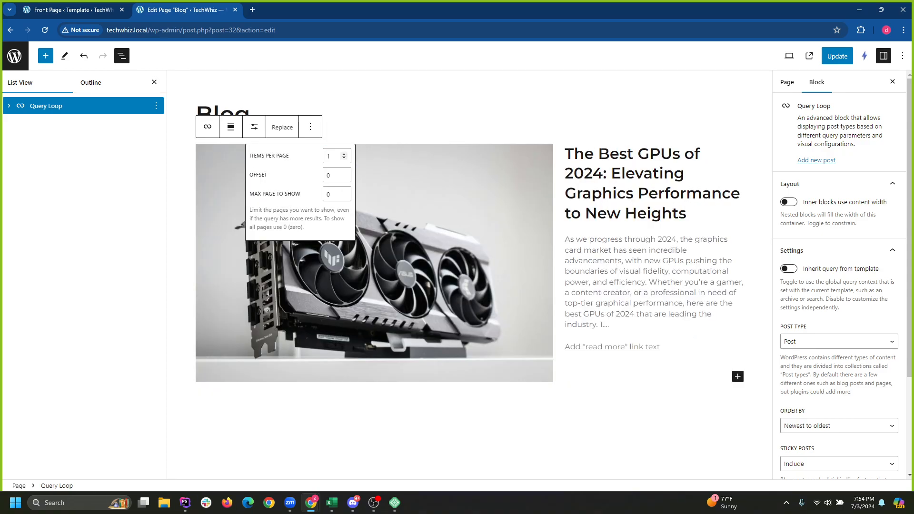
# Raise the Query Loop's items per page back up to 11.
pyautogui.click(335, 156)
pyautogui.click(344, 154)
pyautogui.click(344, 154)
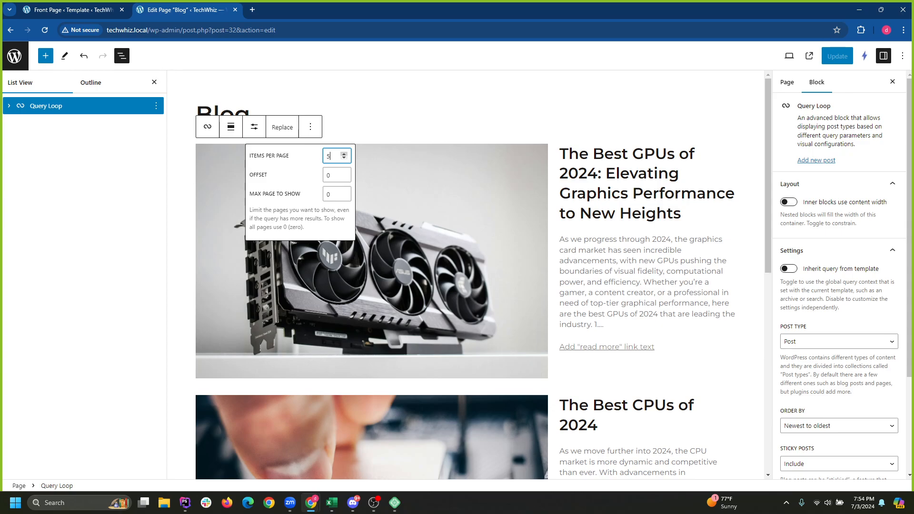
pyautogui.click(344, 154)
pyautogui.click(343, 154)
pyautogui.moveTo(253, 156); pyautogui.dragTo(290, 156)
pyautogui.click(330, 156)
pyautogui.write('4')
pyautogui.click(344, 153)
pyautogui.click(343, 154)
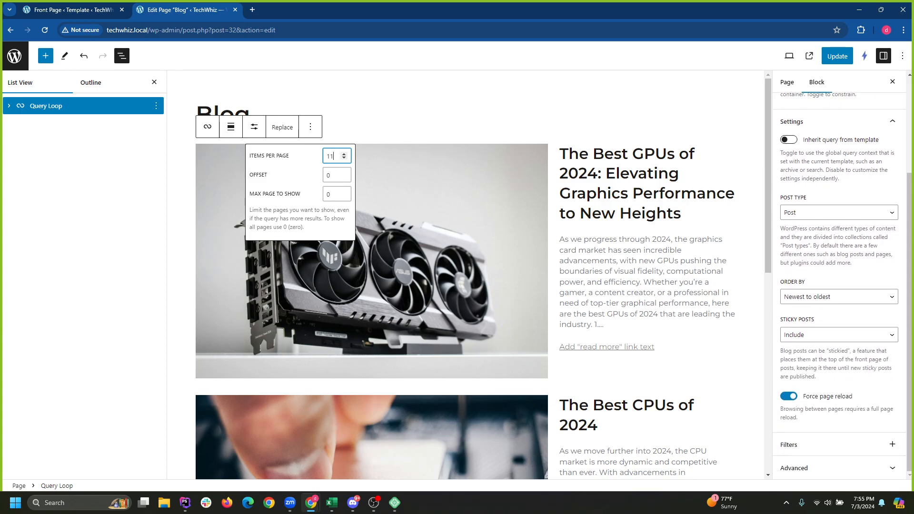
# Leave content width off, re-enable Inherit query, and update the Blog page.
pyautogui.scroll(3, 839, 286)
pyautogui.click(789, 202)
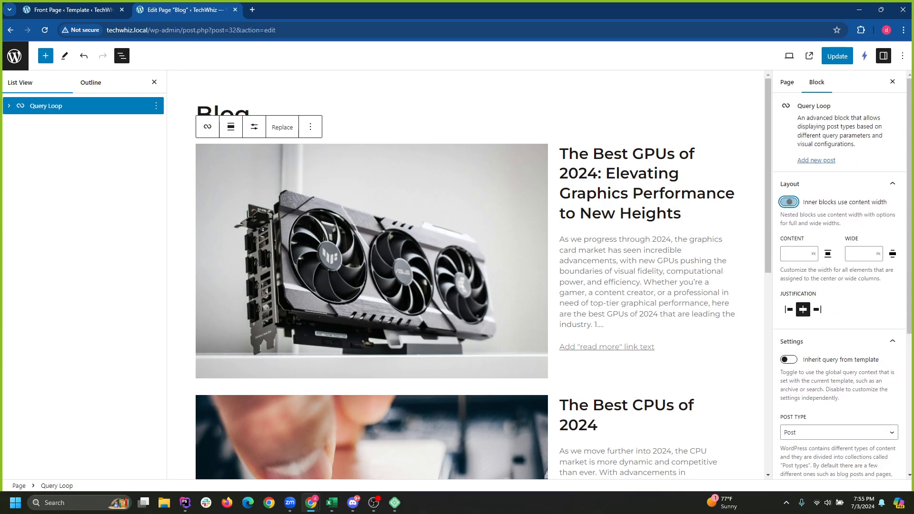
pyautogui.click(789, 202)
pyautogui.click(789, 269)
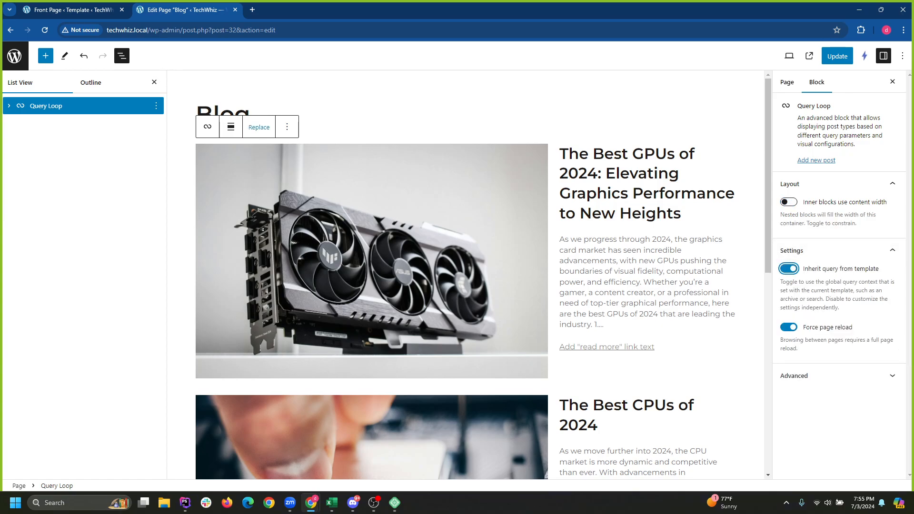
pyautogui.click(837, 57)
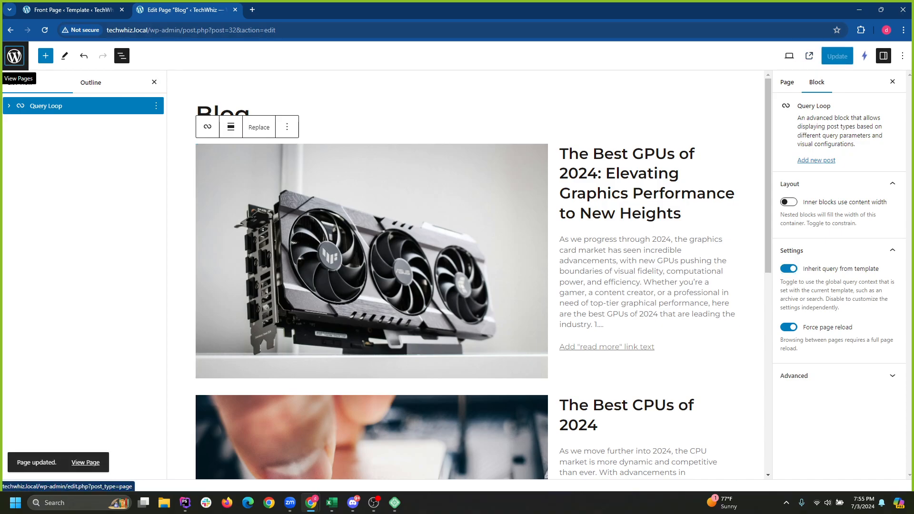
pyautogui.click(15, 55)
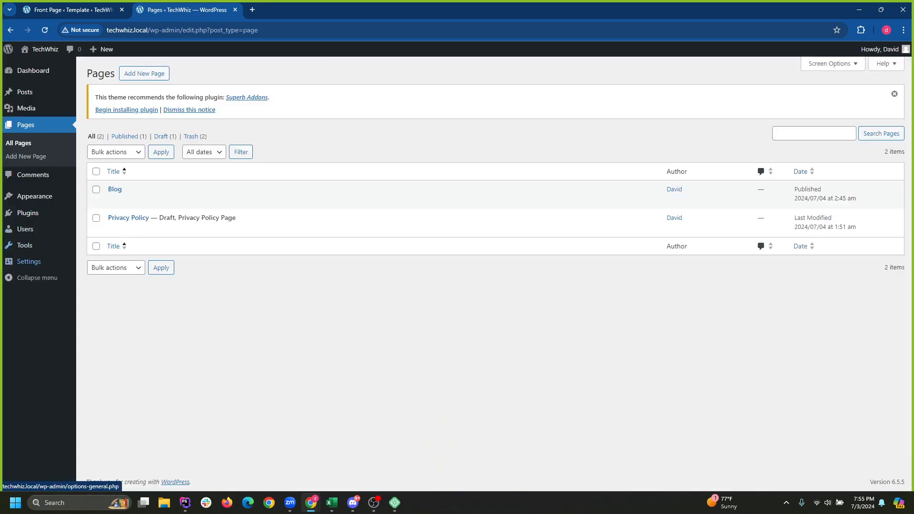
# View the live site from the front page template editor and check its empty Blog page.
pyautogui.moveTo(29, 262)
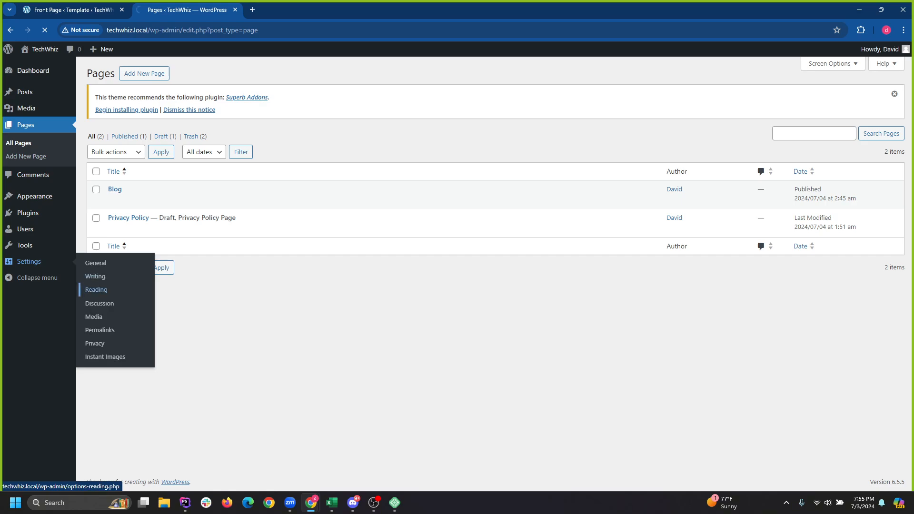
pyautogui.click(73, 10)
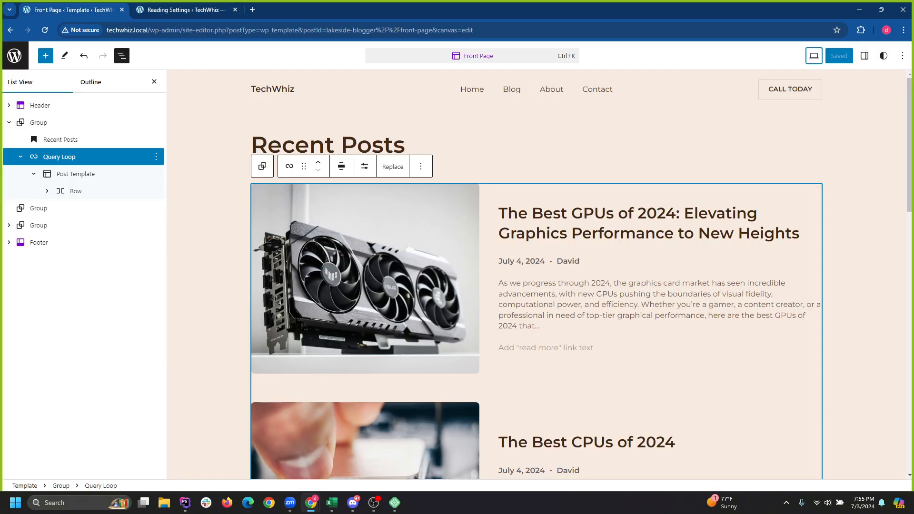
pyautogui.click(815, 55)
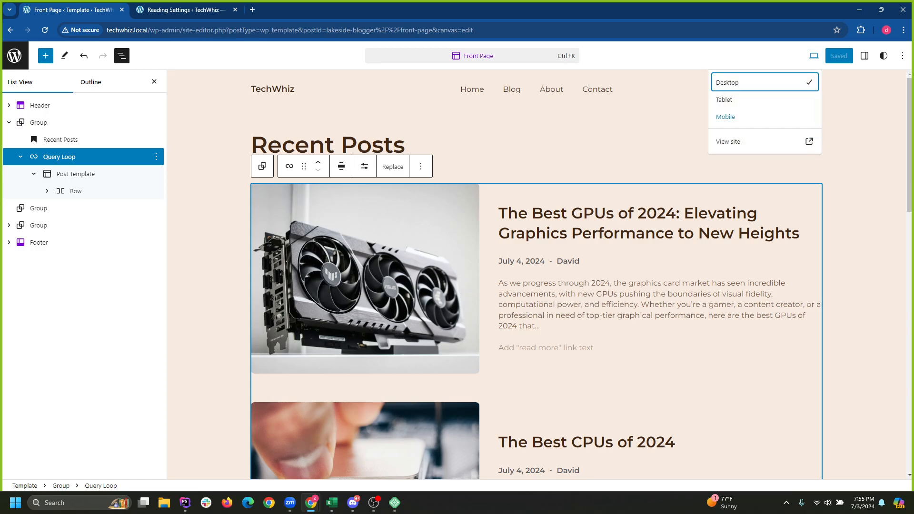
pyautogui.click(742, 141)
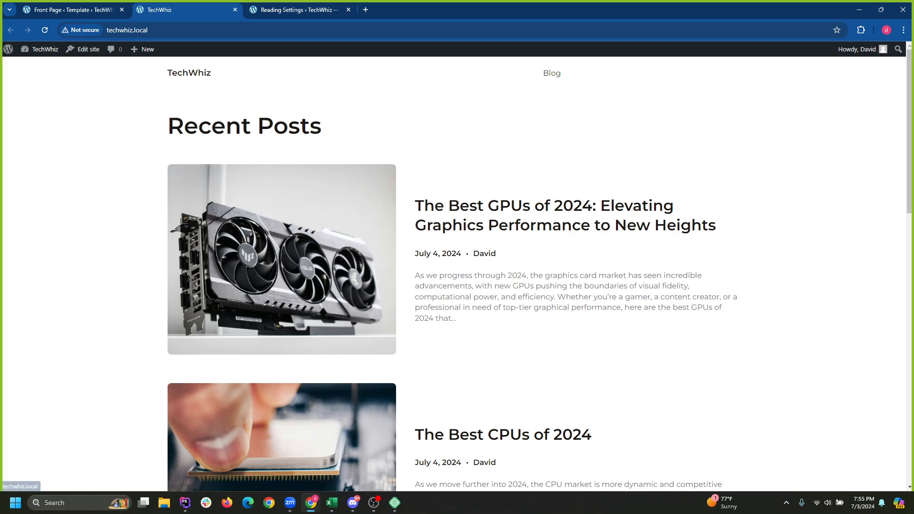
pyautogui.click(552, 74)
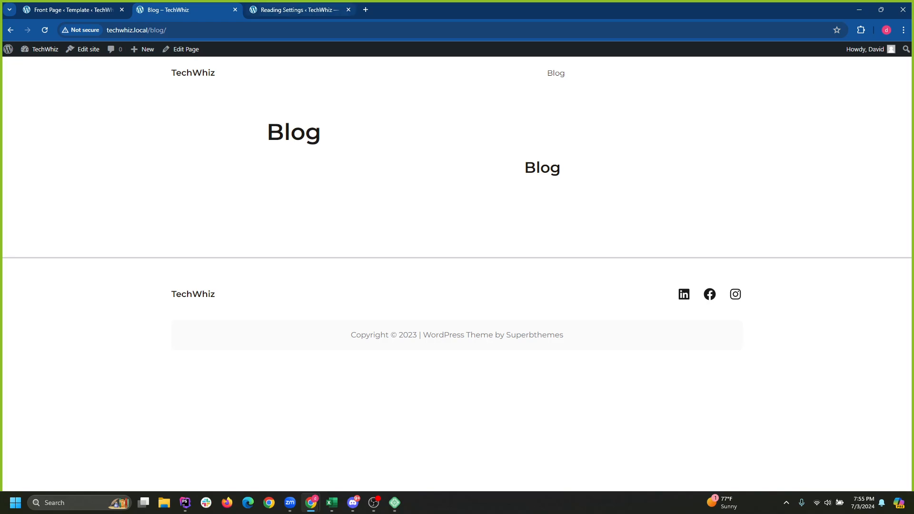
pyautogui.click(295, 10)
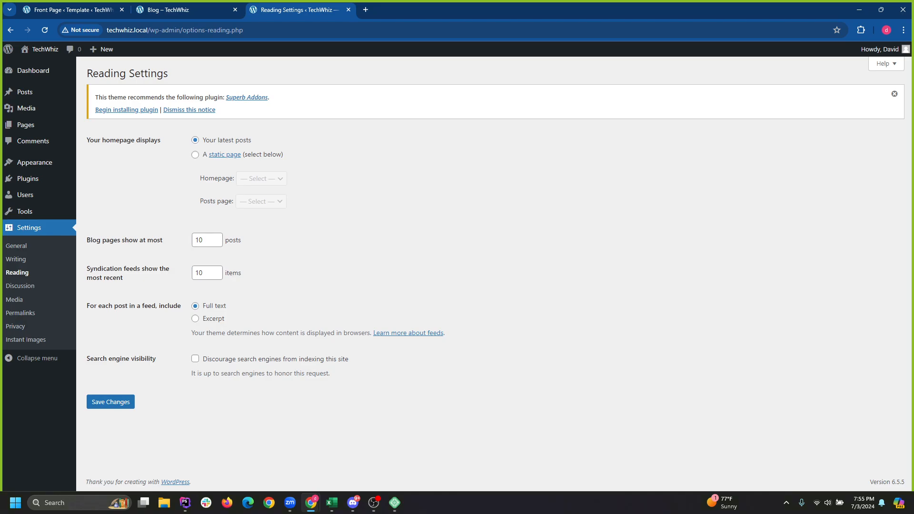
# Select 'A static page' for the homepage and set the Posts page to Blog.
pyautogui.moveTo(90, 141); pyautogui.dragTo(161, 141)
pyautogui.doubleClick(227, 140)
pyautogui.click(195, 155)
pyautogui.click(262, 179)
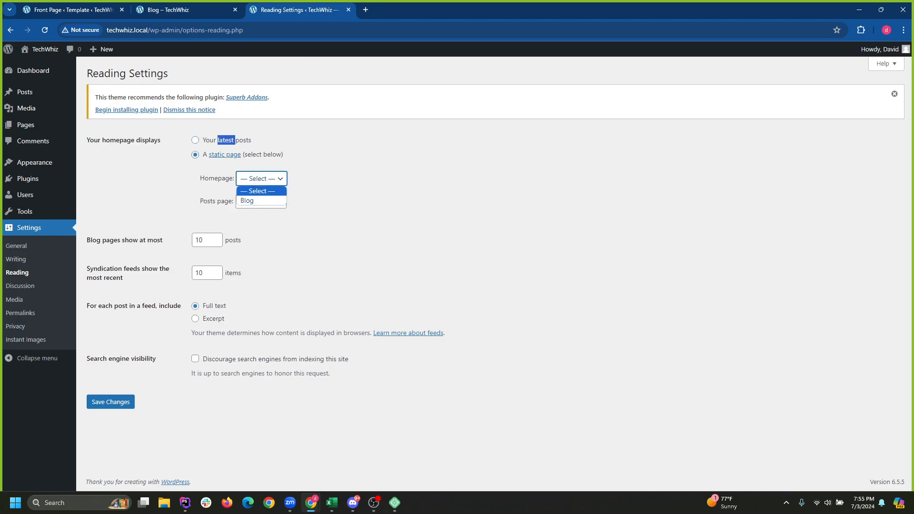
pyautogui.click(342, 190)
pyautogui.click(261, 202)
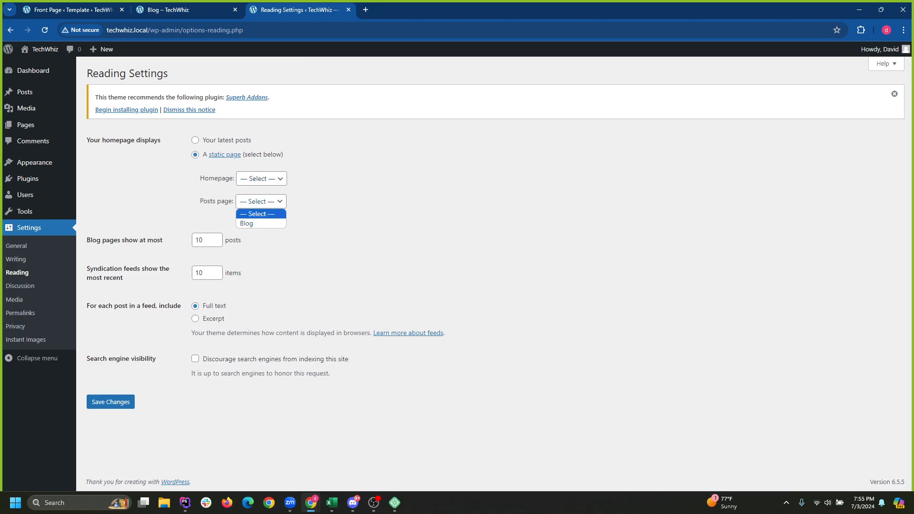
pyautogui.click(343, 209)
pyautogui.press('Down')
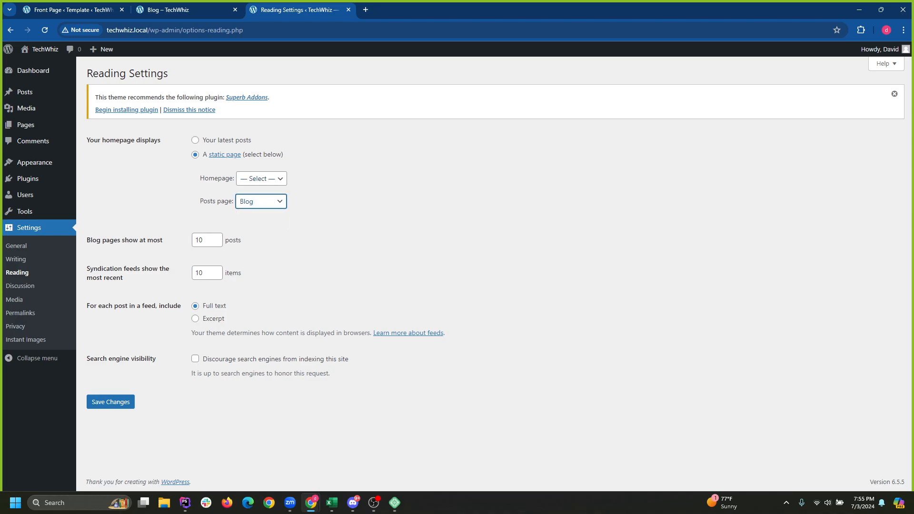
# Leave the Homepage choice unset and keep Blog as the Posts page.
pyautogui.click(262, 178)
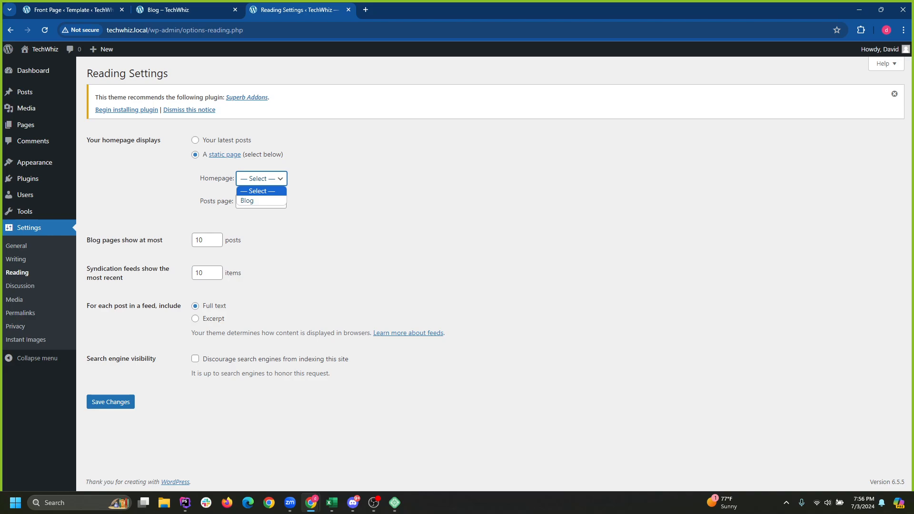
pyautogui.click(342, 191)
pyautogui.click(262, 179)
pyautogui.click(342, 190)
pyautogui.click(261, 179)
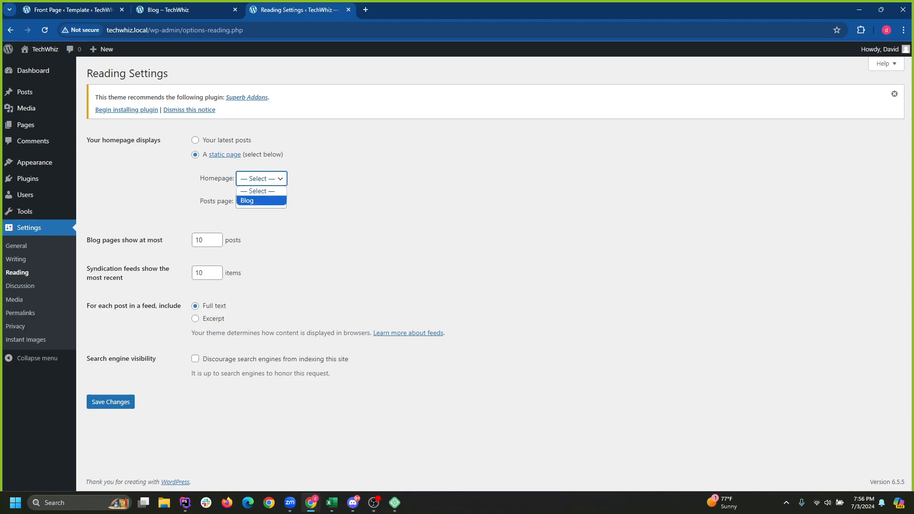
pyautogui.click(262, 179)
pyautogui.click(261, 178)
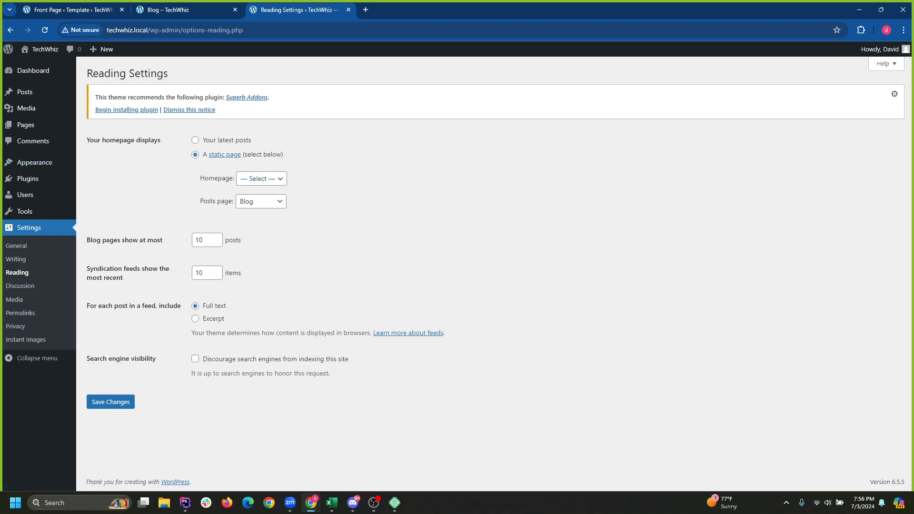
pyautogui.click(260, 201)
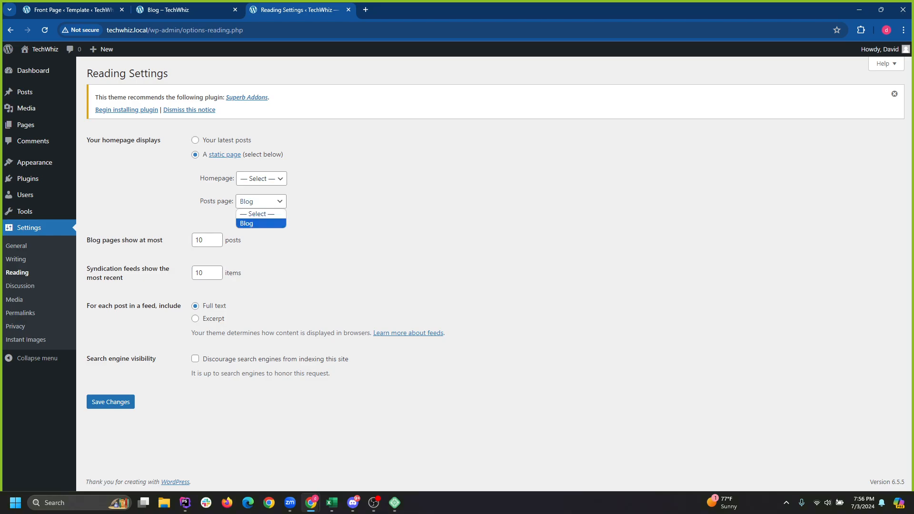
pyautogui.click(261, 224)
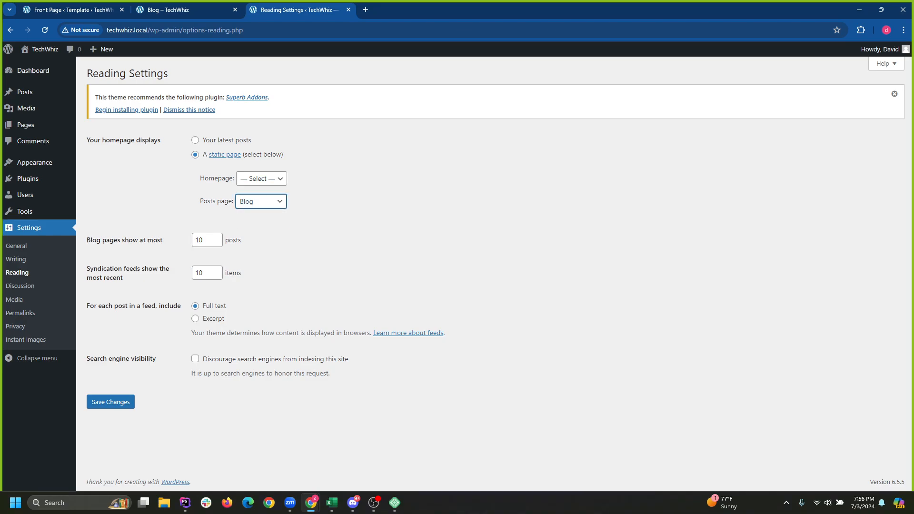
# Save the Reading Settings and reload the Blog page tab to see the change.
pyautogui.click(110, 402)
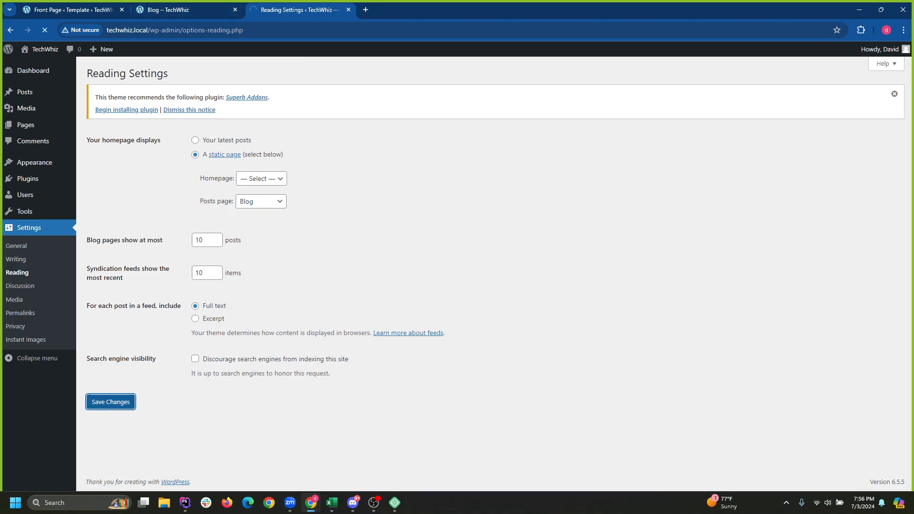
pyautogui.click(176, 9)
pyautogui.click(295, 10)
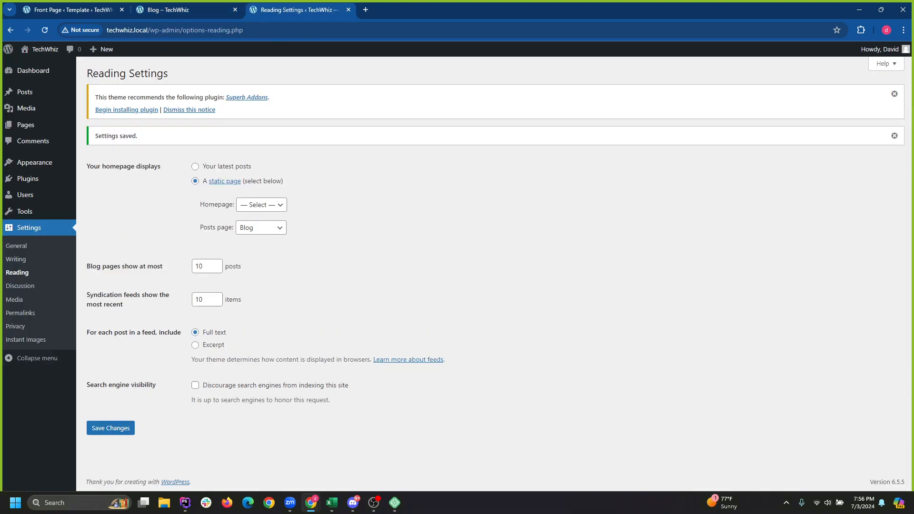
pyautogui.click(181, 10)
pyautogui.click(44, 30)
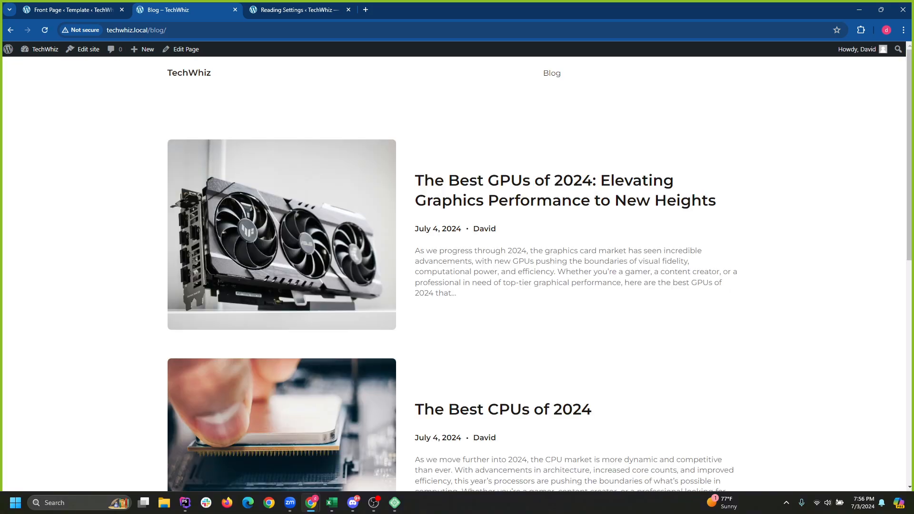
# Check the live Blog page and reload the home page to see the GPU and CPU posts.
pyautogui.scroll(-6, 282, 238)
pyautogui.scroll(6, 282, 238)
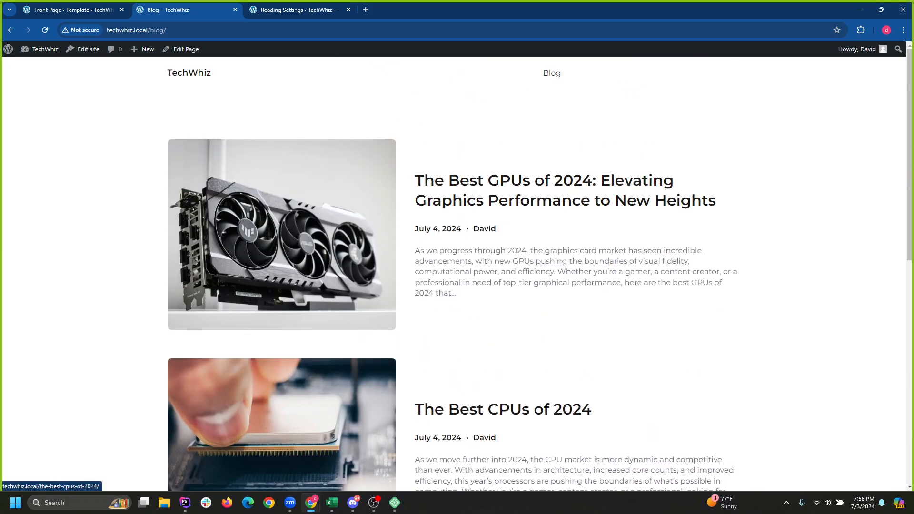
pyautogui.click(189, 73)
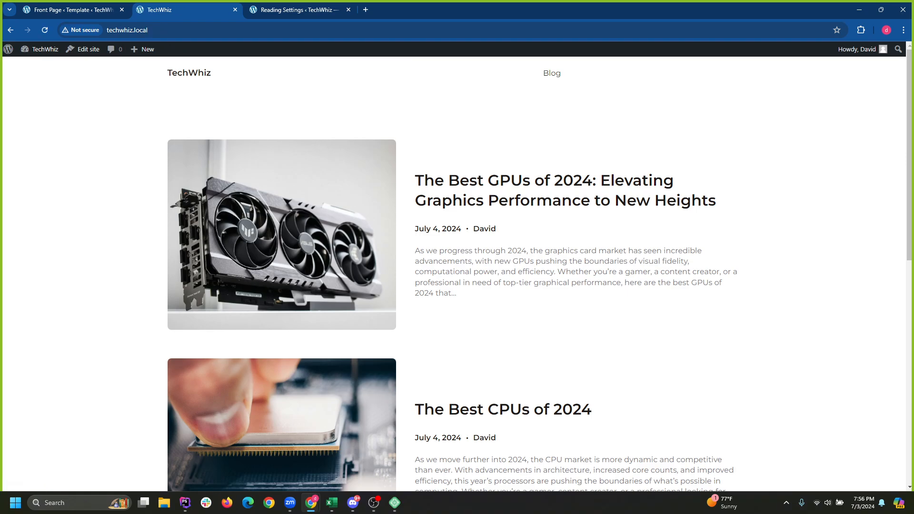
pyautogui.press('F5')
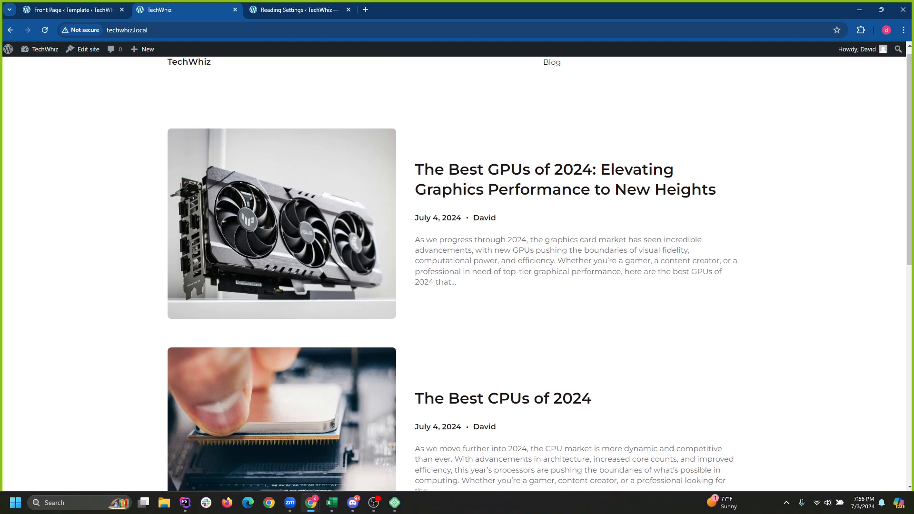
pyautogui.hotkey('ctrl', 'Tab')
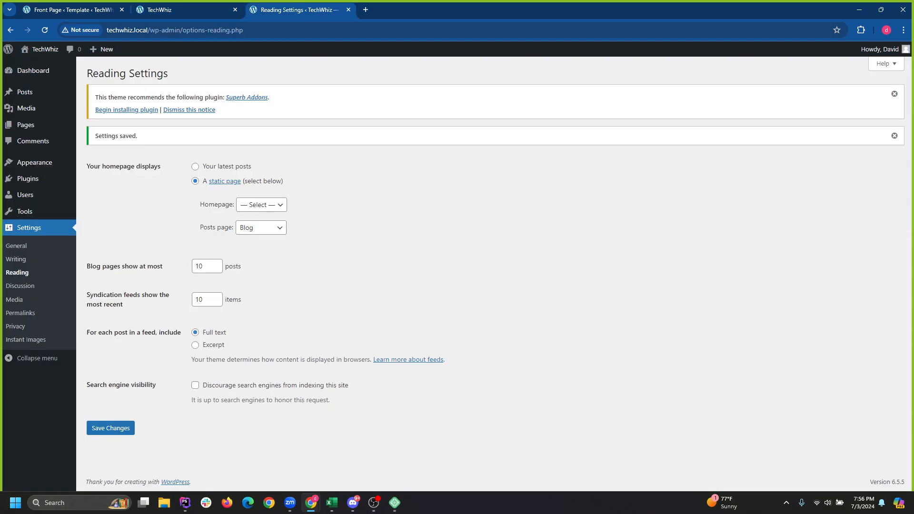
pyautogui.hotkey('ctrl', 'shift', 'Tab')
pyautogui.hotkey('ctrl', 'shift', 'Tab')
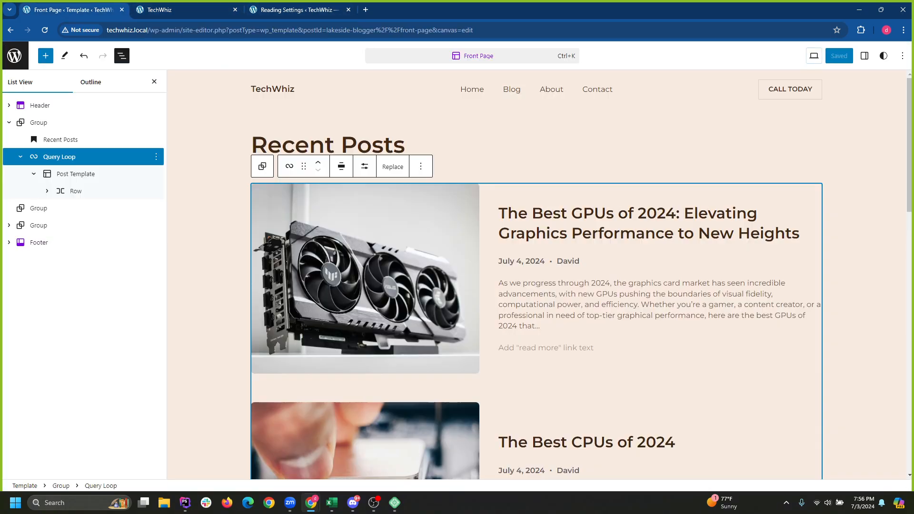
# Back out of the front page template editor to the admin Dashboard.
pyautogui.click(15, 55)
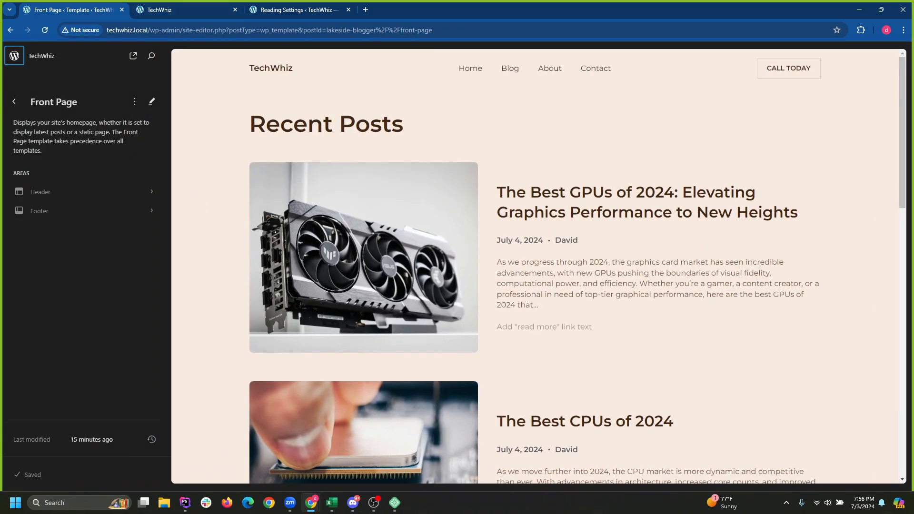
pyautogui.click(14, 102)
pyautogui.click(14, 102)
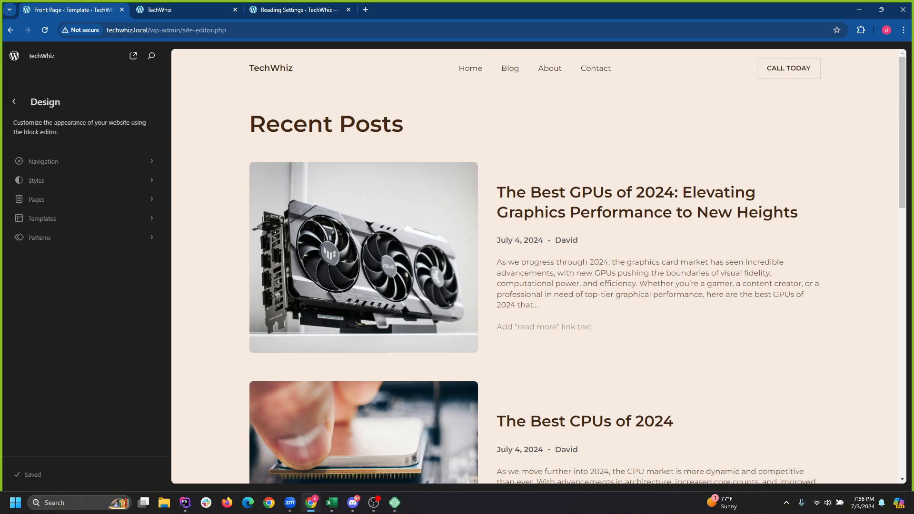
pyautogui.click(14, 102)
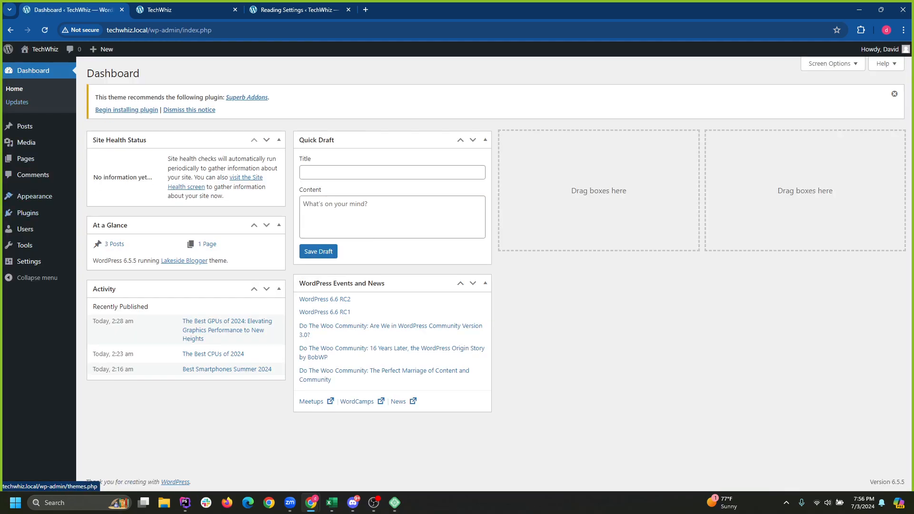
# Add a new page titled 'Home' and publish it.
pyautogui.click(25, 159)
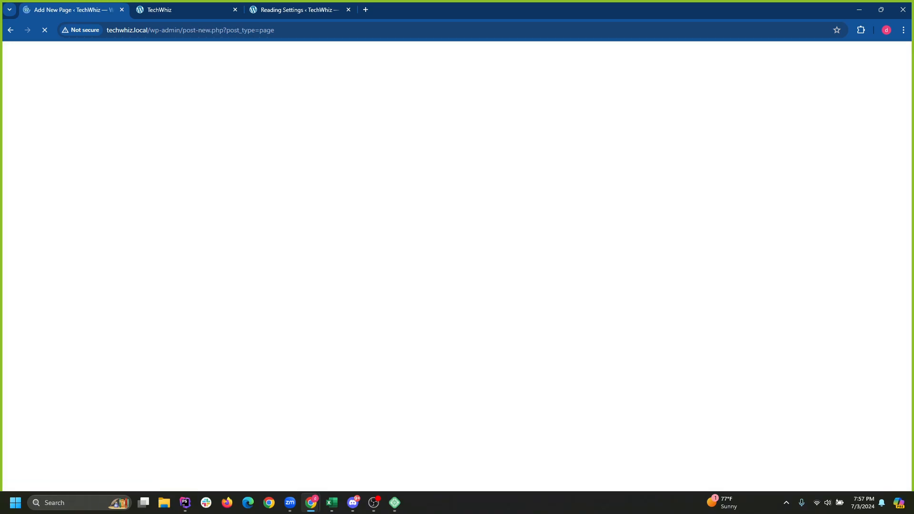
pyautogui.click(46, 56)
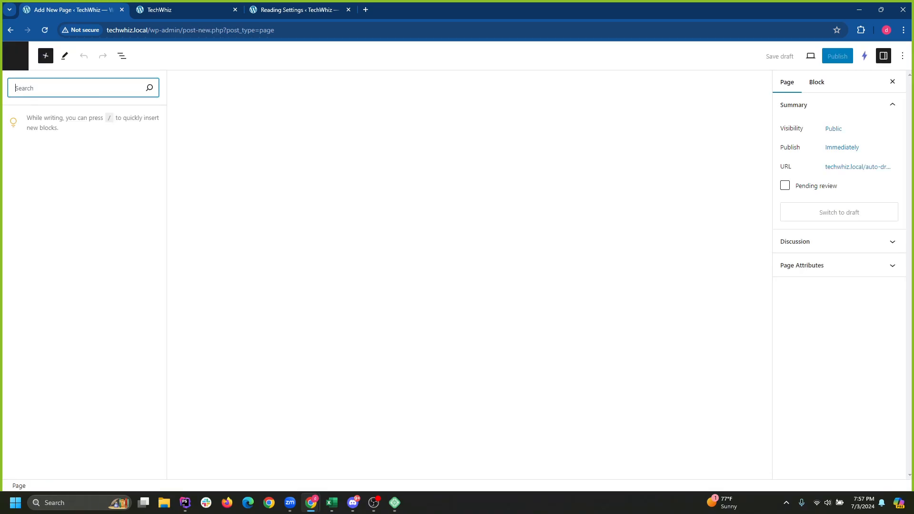
pyautogui.click(246, 115)
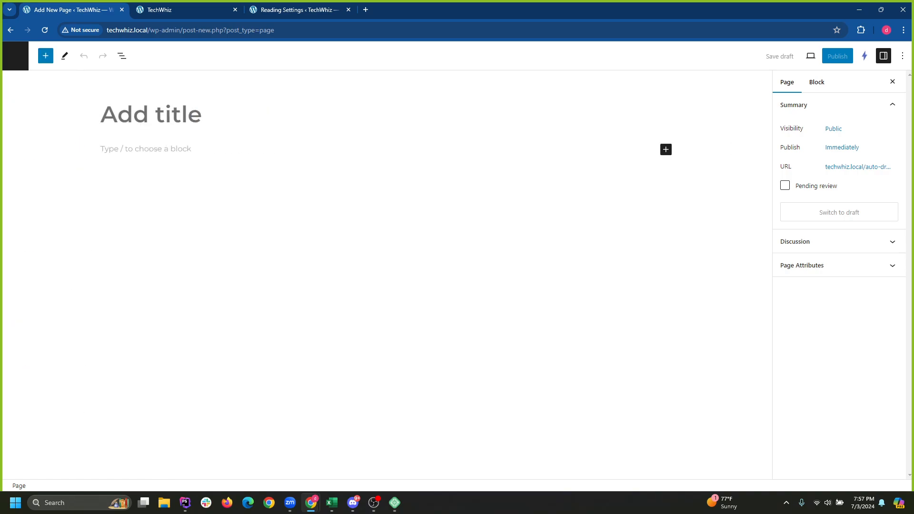
pyautogui.write('Home')
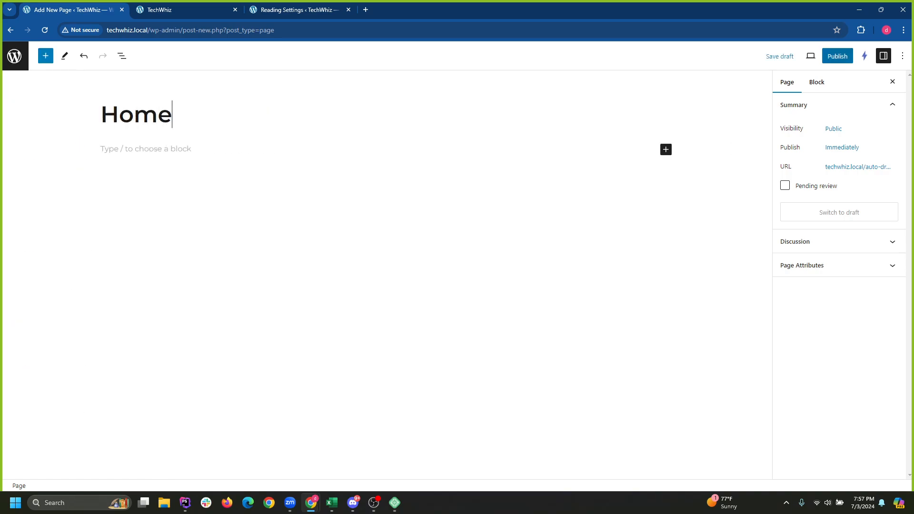
pyautogui.click(838, 56)
pyautogui.click(815, 56)
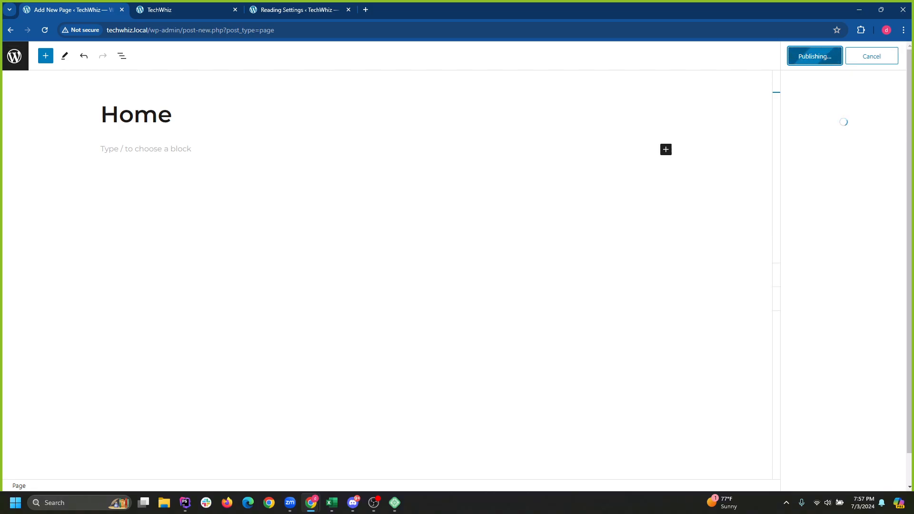
pyautogui.click(299, 10)
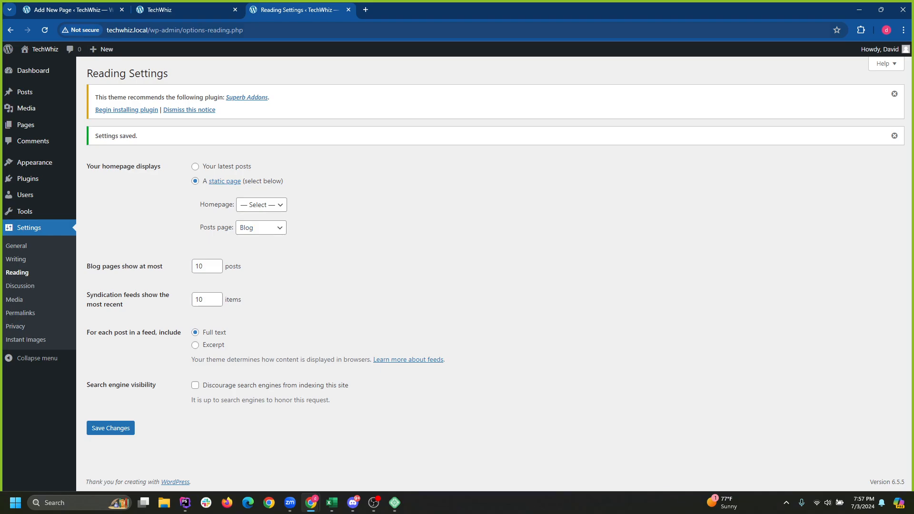
# Reload the live site, then look through the Homepage choices in Reading Settings.
pyautogui.click(160, 9)
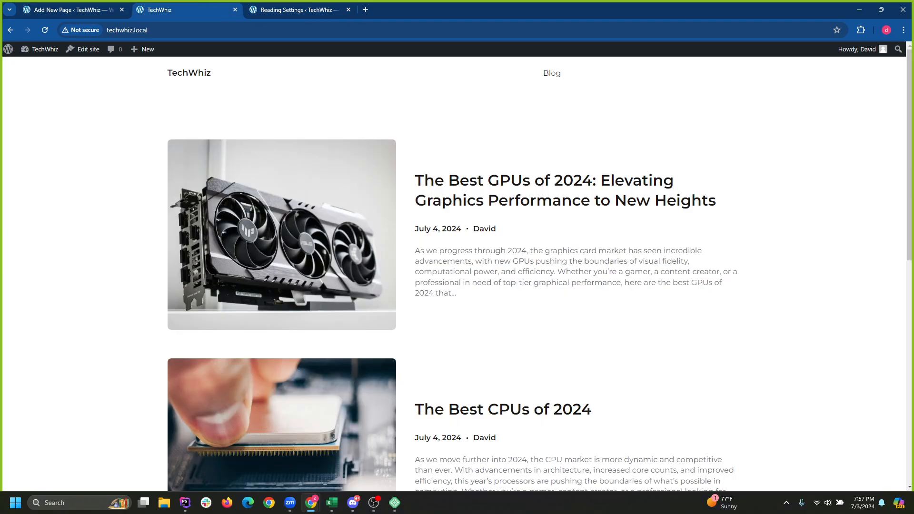
pyautogui.click(189, 72)
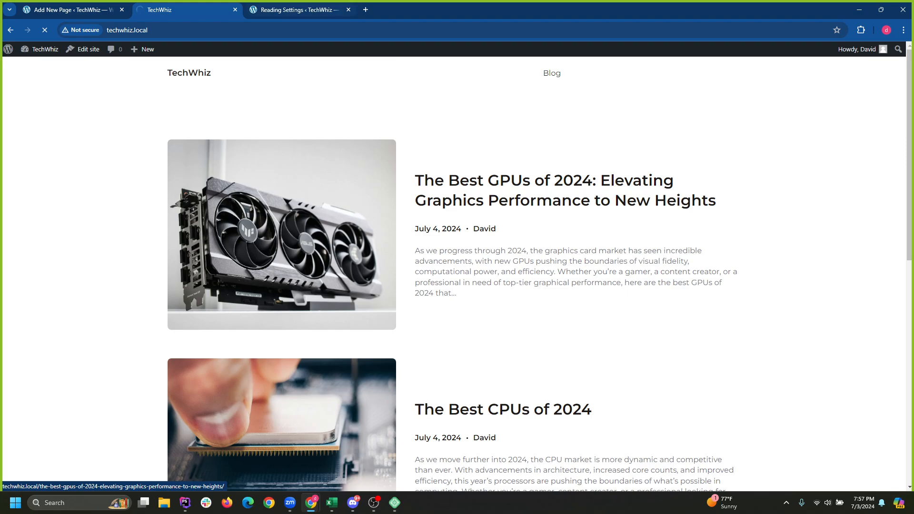
pyautogui.click(299, 9)
pyautogui.click(188, 10)
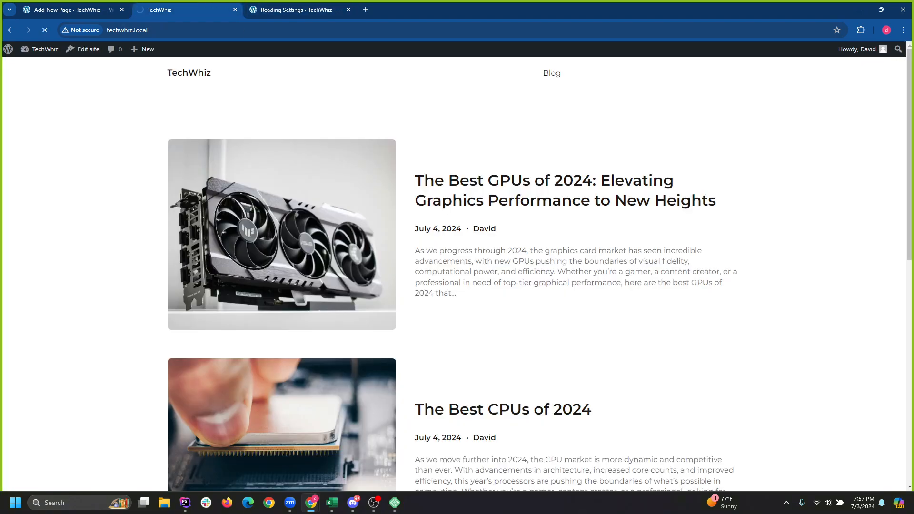
pyautogui.click(299, 9)
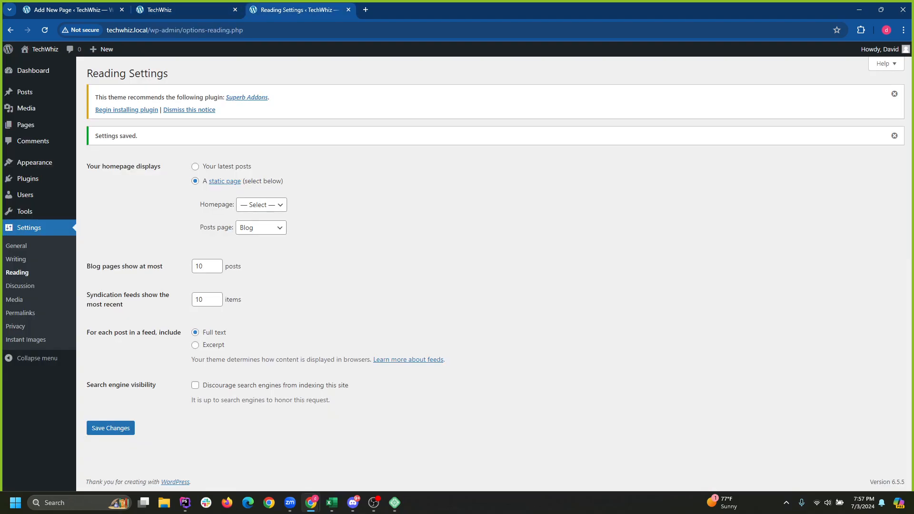
pyautogui.click(261, 205)
pyautogui.click(314, 193)
# Reload Reading Settings, set the Homepage to Home, and save the changes.
pyautogui.click(44, 30)
pyautogui.click(262, 204)
pyautogui.click(314, 193)
pyautogui.click(261, 178)
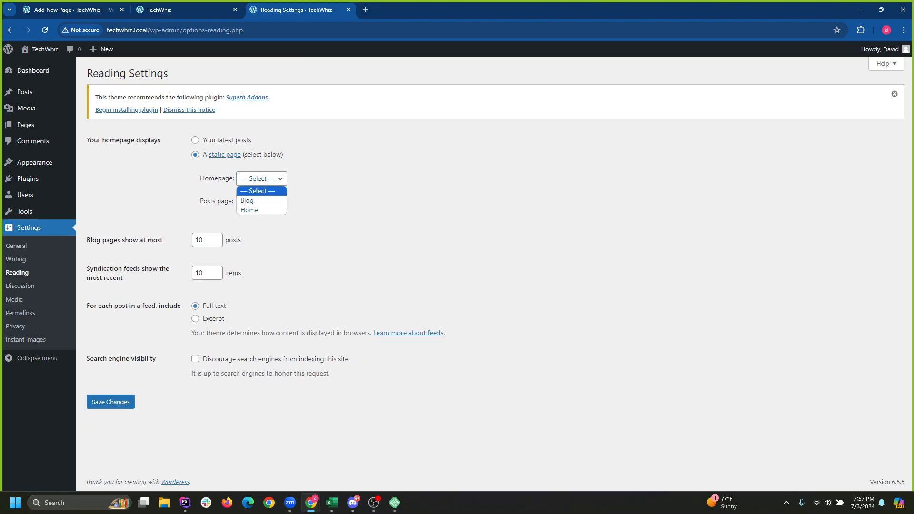
pyautogui.click(252, 210)
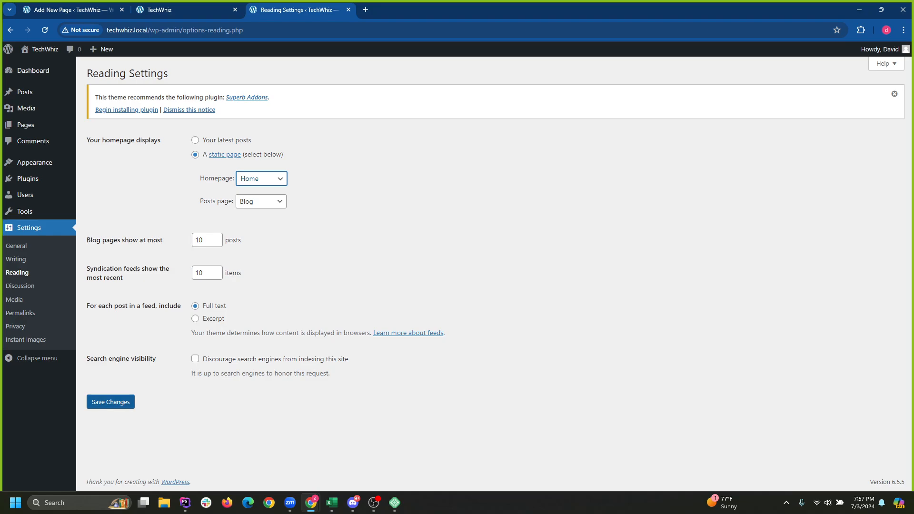
pyautogui.click(110, 401)
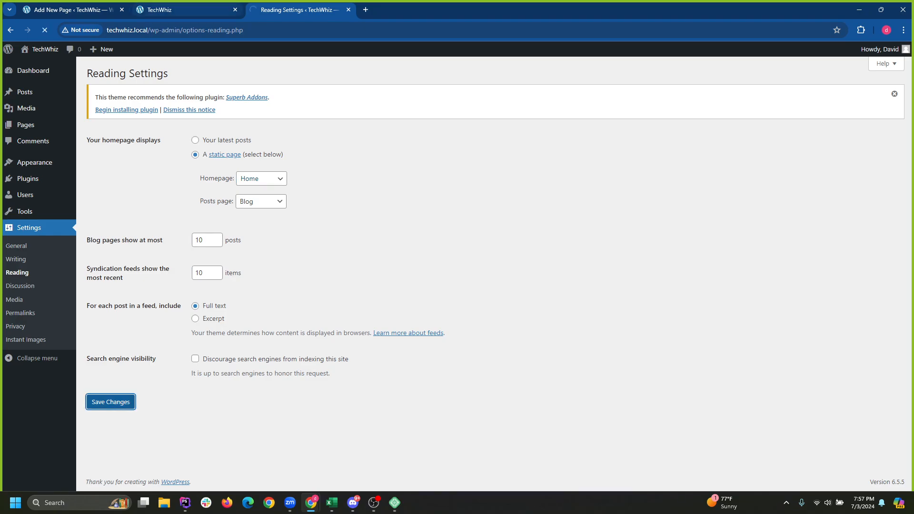
# Reload the TechWhiz front page and browse it and the Blog page.
pyautogui.click(171, 10)
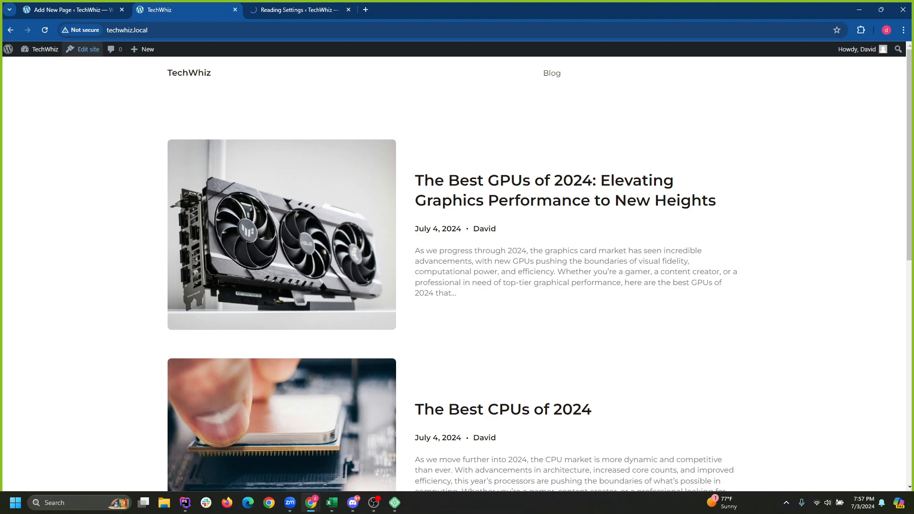
pyautogui.click(189, 73)
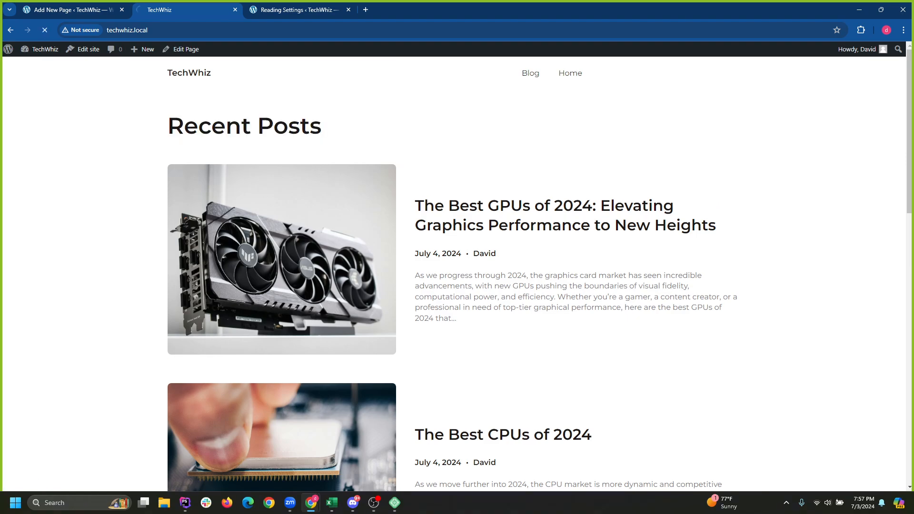
pyautogui.scroll(-8, 286, 262)
pyautogui.scroll(8, 285, 262)
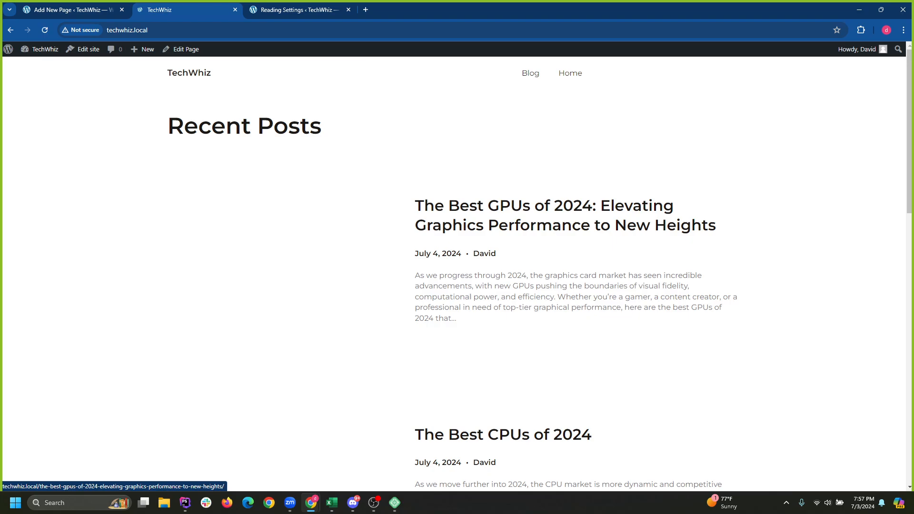
pyautogui.scroll(-10, 286, 261)
pyautogui.scroll(6, 286, 262)
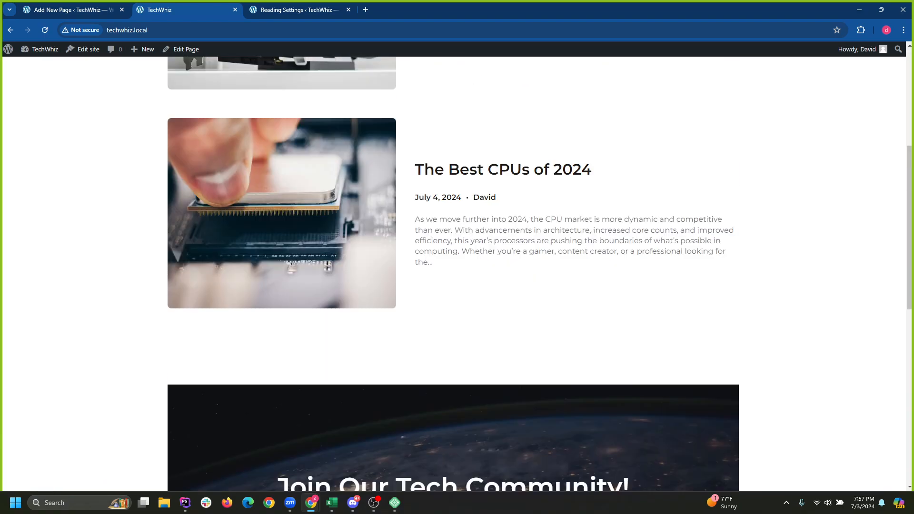
pyautogui.scroll(5, 457, 274)
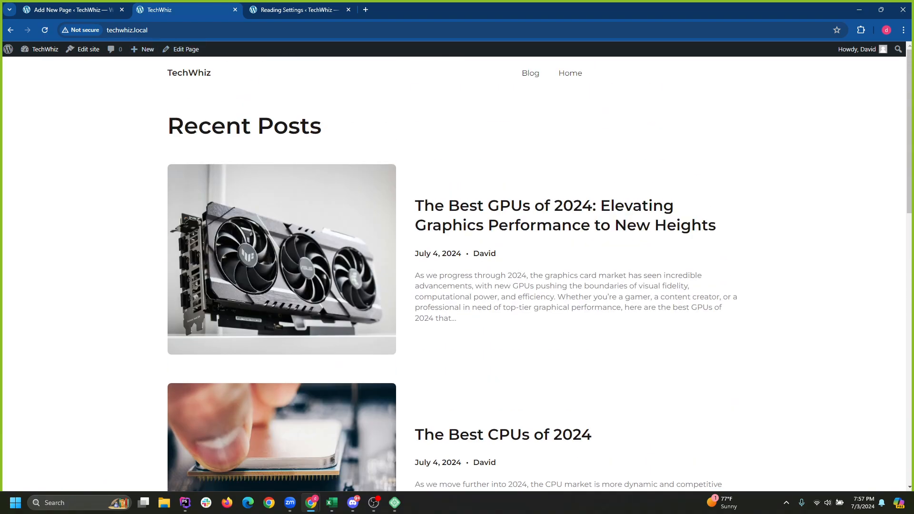
pyautogui.scroll(-10, 453, 274)
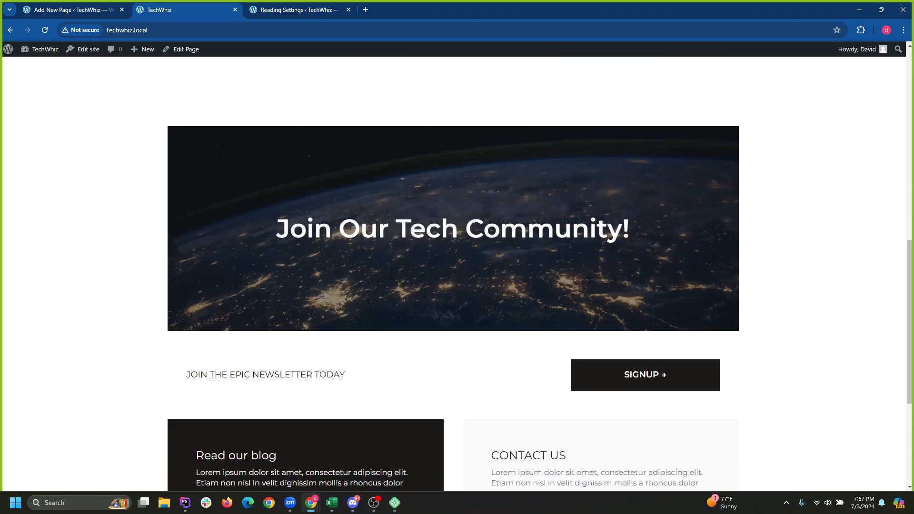
pyautogui.scroll(7, 453, 274)
pyautogui.scroll(6, 452, 274)
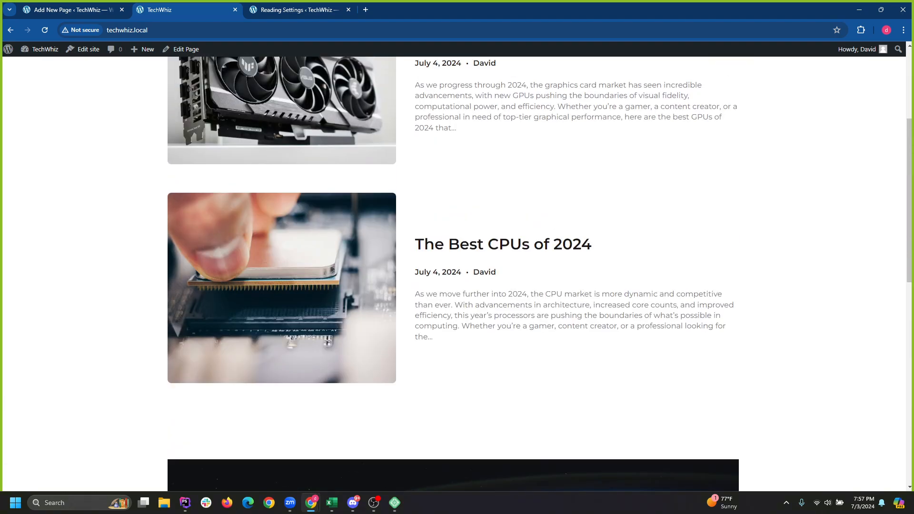
pyautogui.click(530, 73)
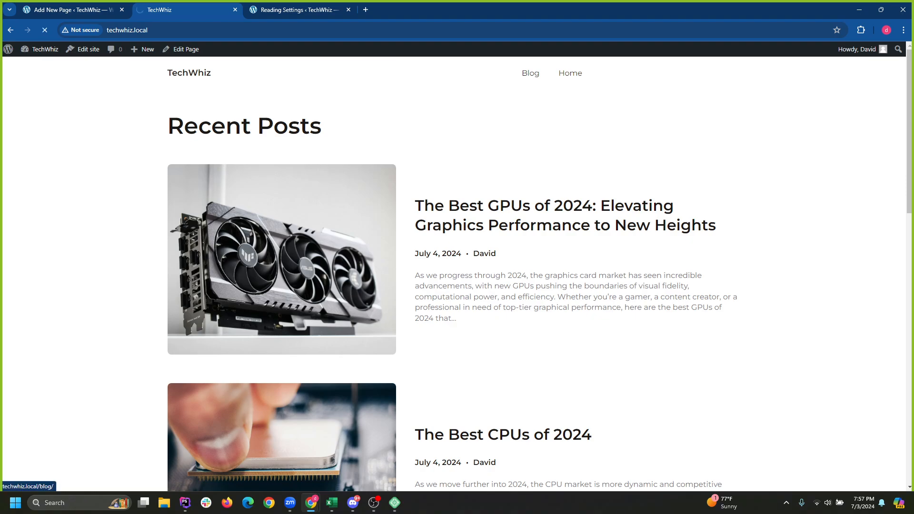
pyautogui.scroll(-10, 452, 273)
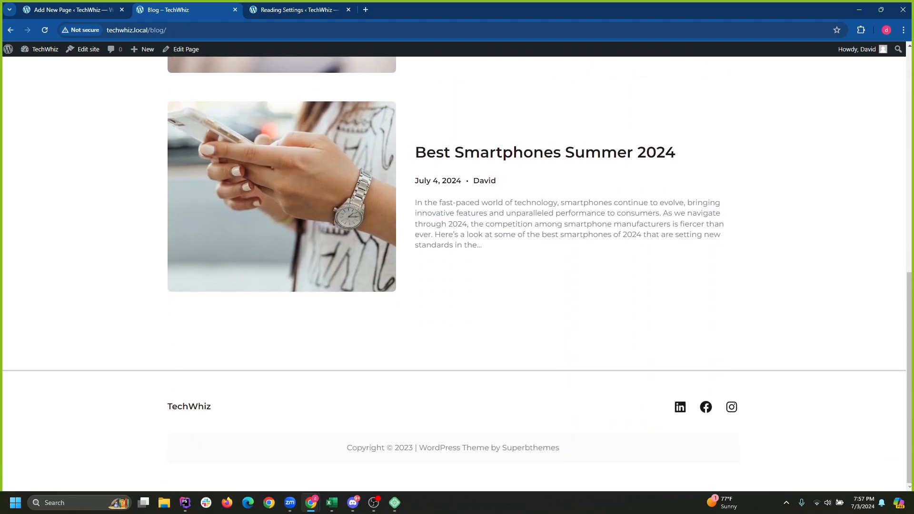
pyautogui.scroll(10, 452, 273)
# Reload the front page again to check the Blog and Home menu links.
pyautogui.click(570, 74)
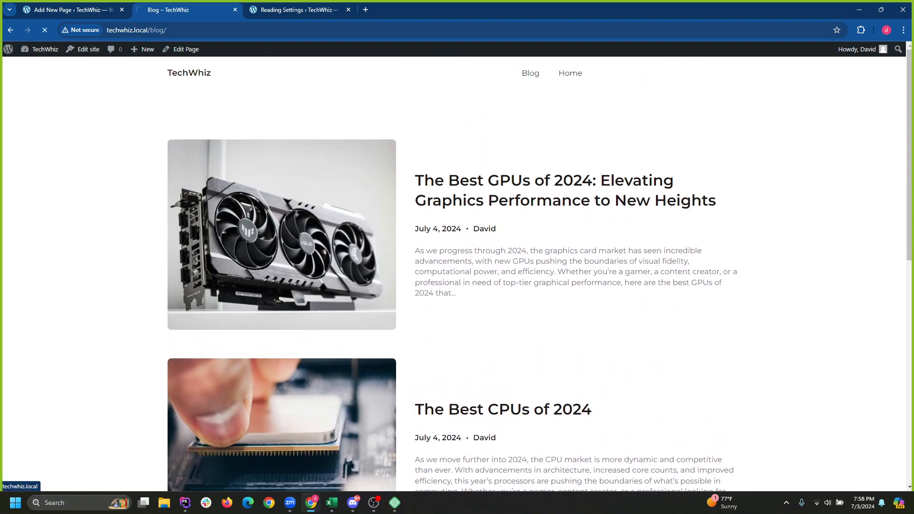
pyautogui.click(299, 10)
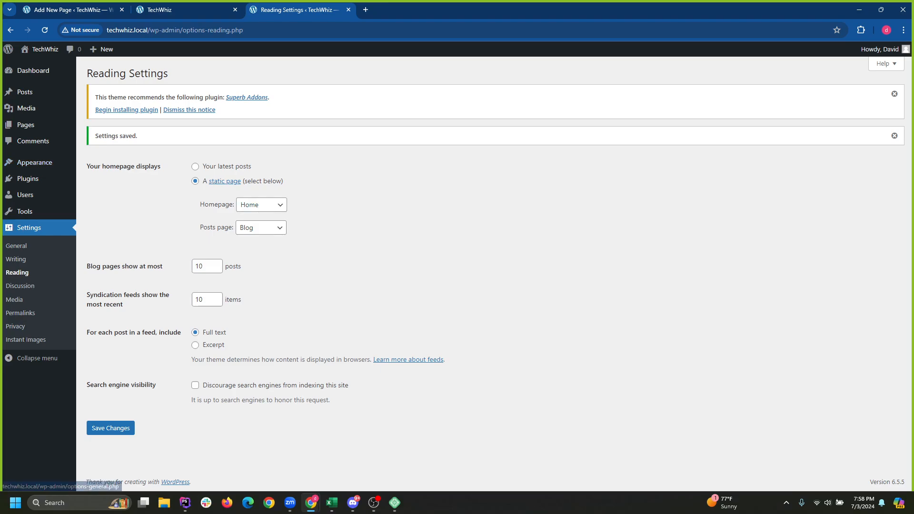
pyautogui.click(185, 10)
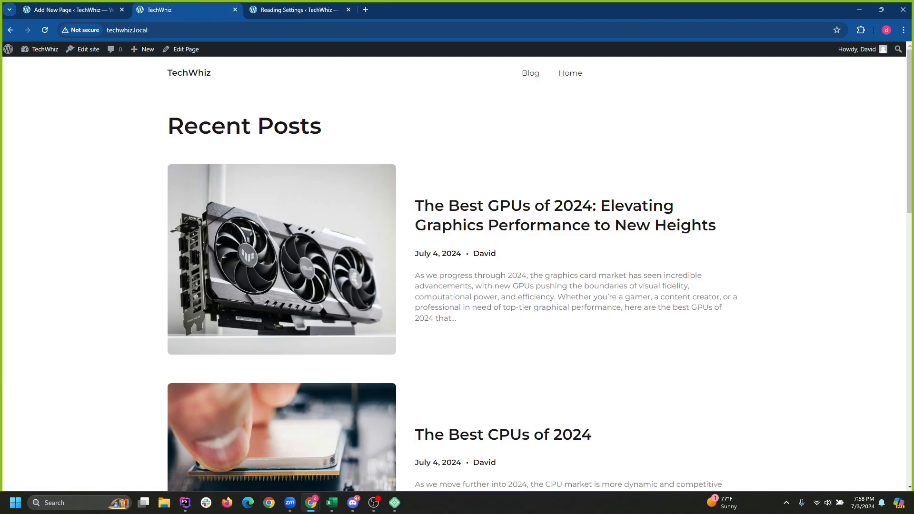
pyautogui.click(189, 73)
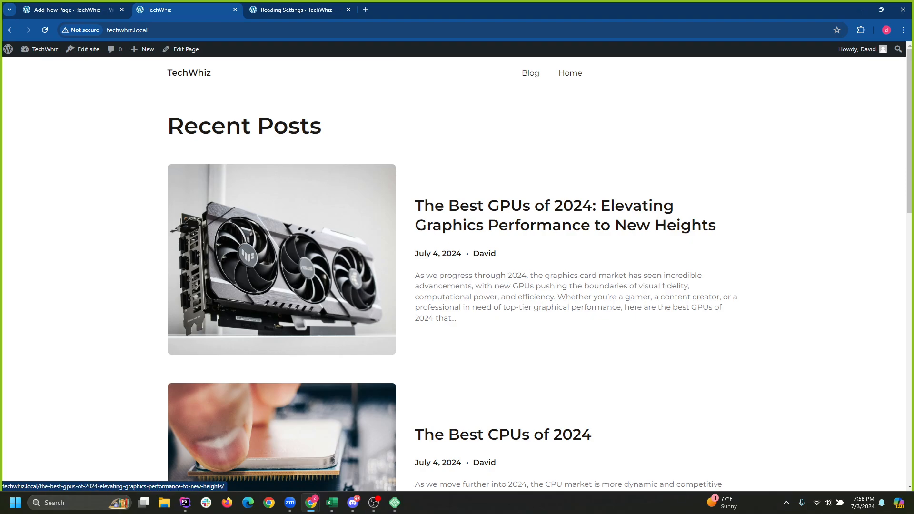
pyautogui.scroll(-12, 453, 274)
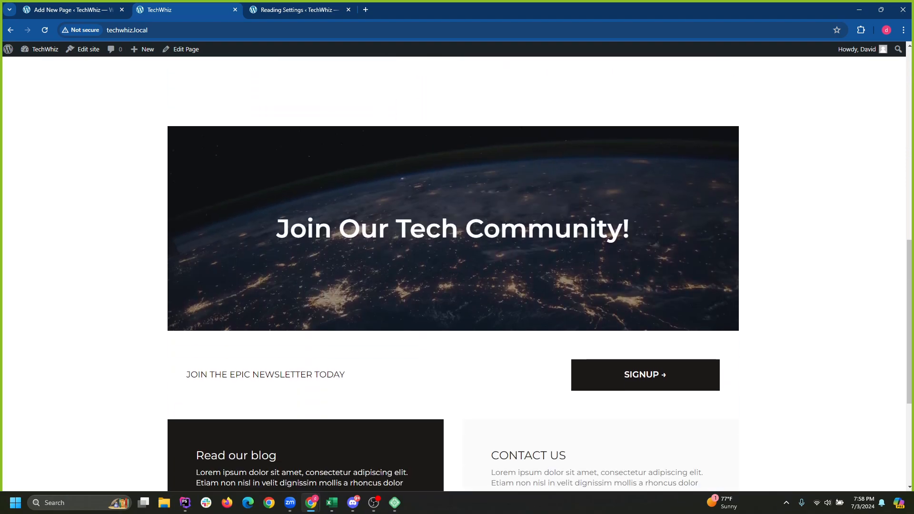
pyautogui.scroll(12, 452, 274)
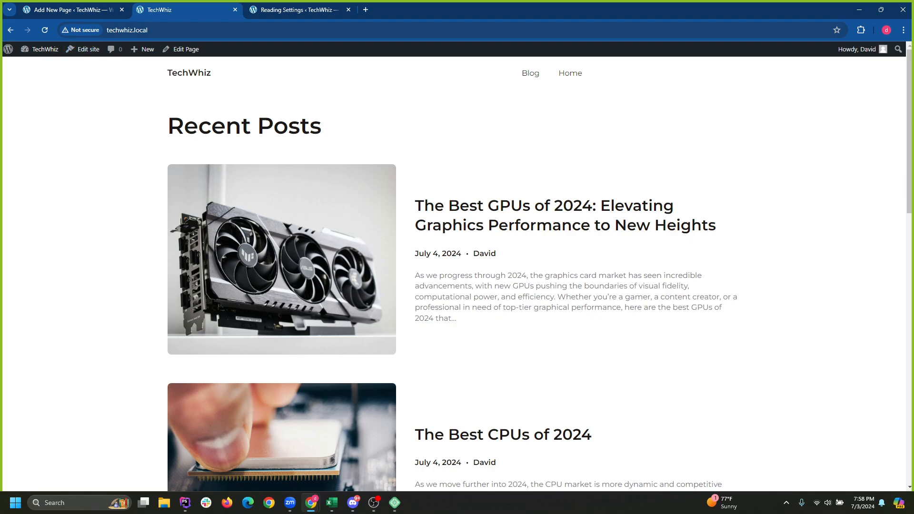
pyautogui.press('F5')
pyautogui.click(188, 73)
pyautogui.scroll(-11, 189, 73)
pyautogui.scroll(11, 189, 73)
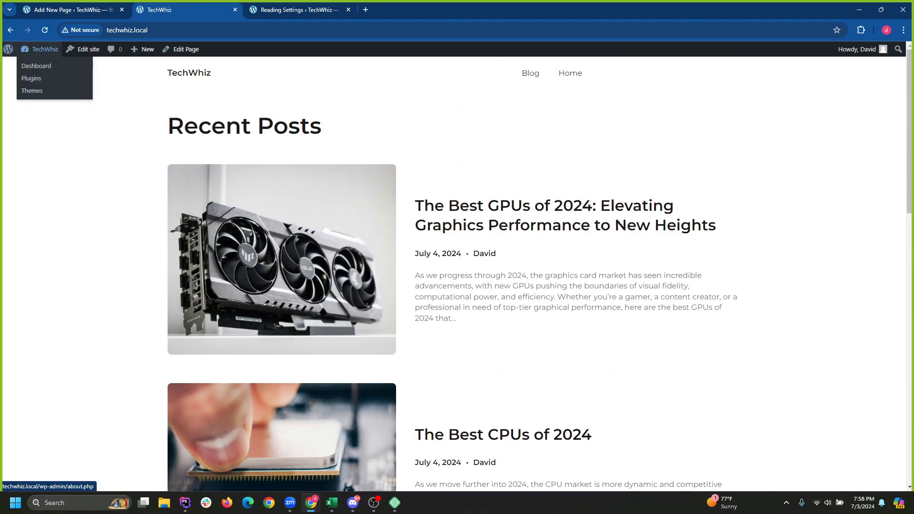
# Open the admin Dashboard and review the Pages list.
pyautogui.moveTo(8, 49)
pyautogui.moveTo(41, 50)
pyautogui.click(37, 65)
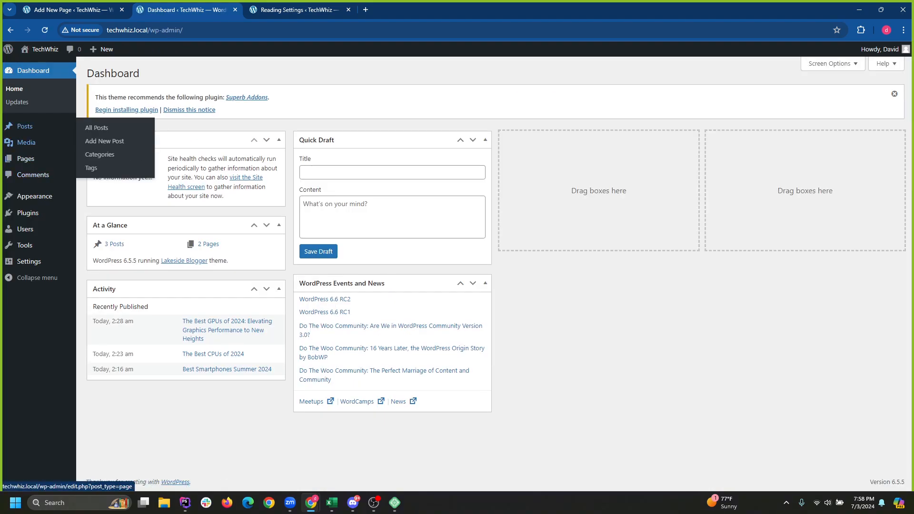
pyautogui.click(26, 159)
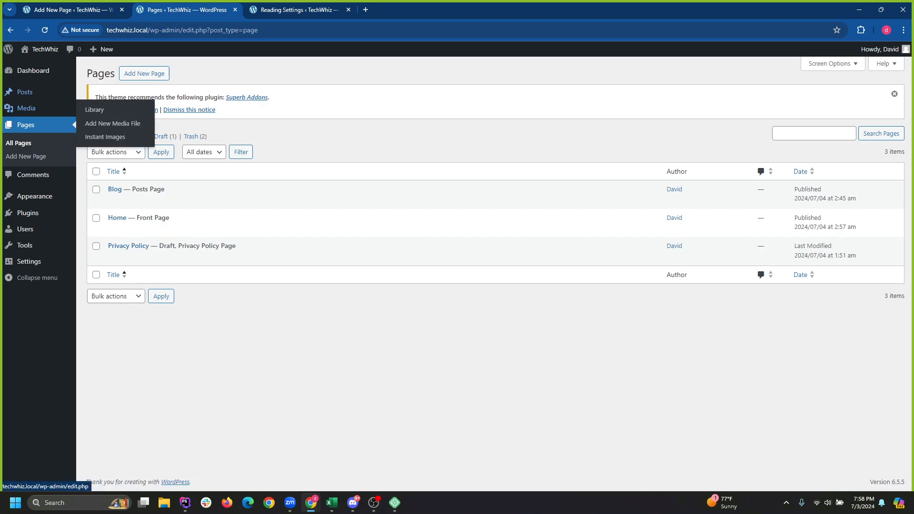
pyautogui.moveTo(25, 92)
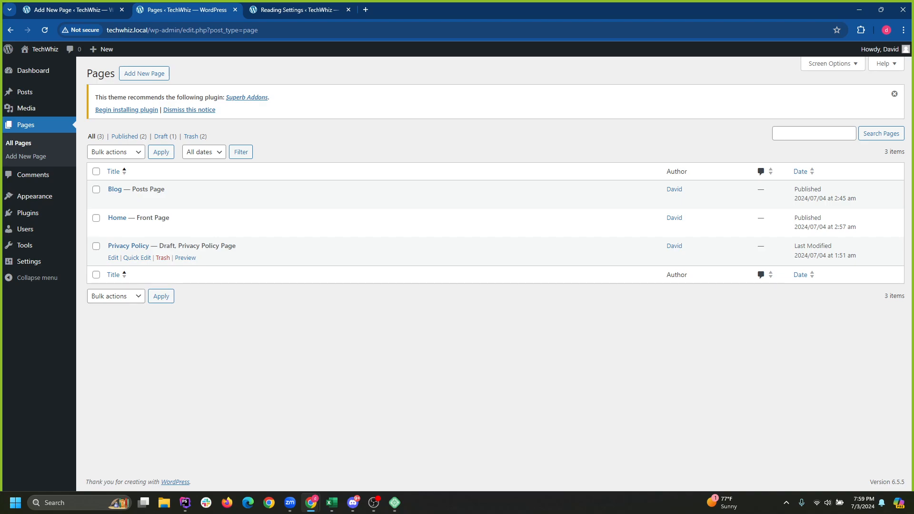
# Visit the live TechWhiz homepage, scroll through it, and minimize Chrome.
pyautogui.click(44, 49)
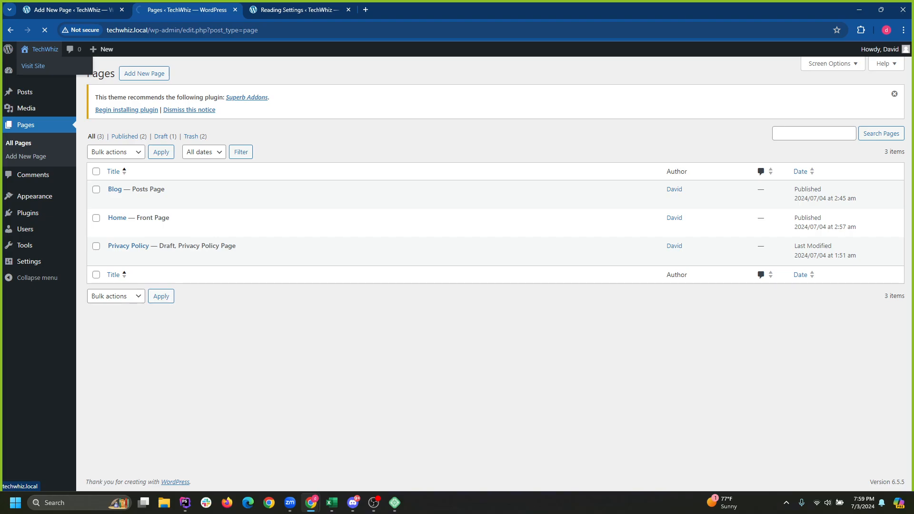
pyautogui.scroll(-5, 457, 267)
pyautogui.scroll(5, 457, 266)
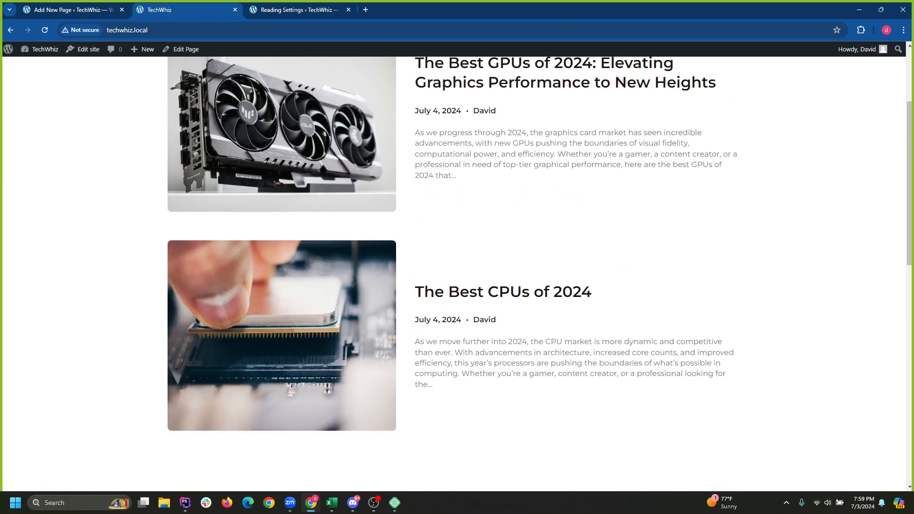
pyautogui.scroll(-10, 457, 267)
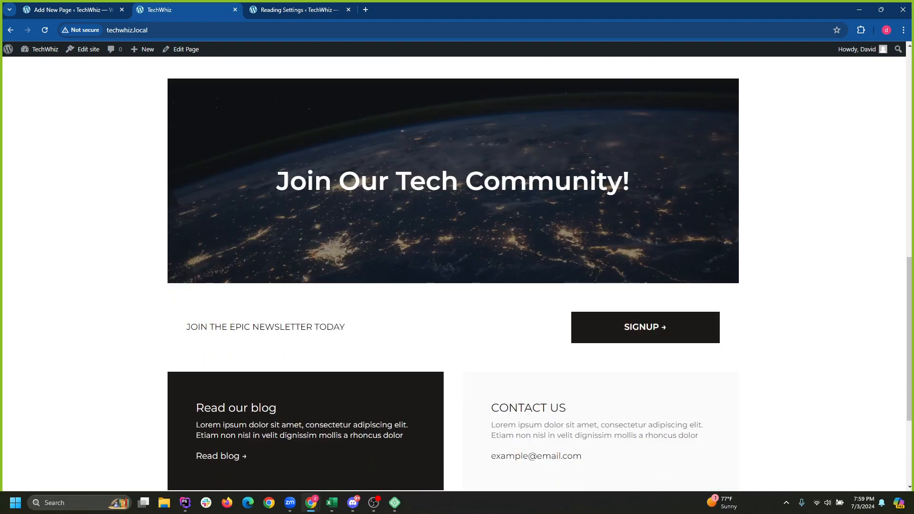
pyautogui.scroll(10, 457, 266)
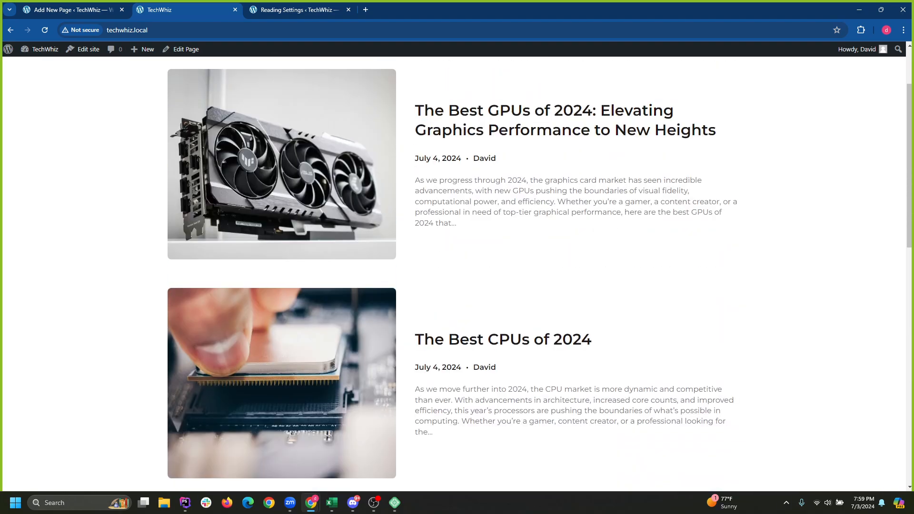
pyautogui.scroll(2, 457, 267)
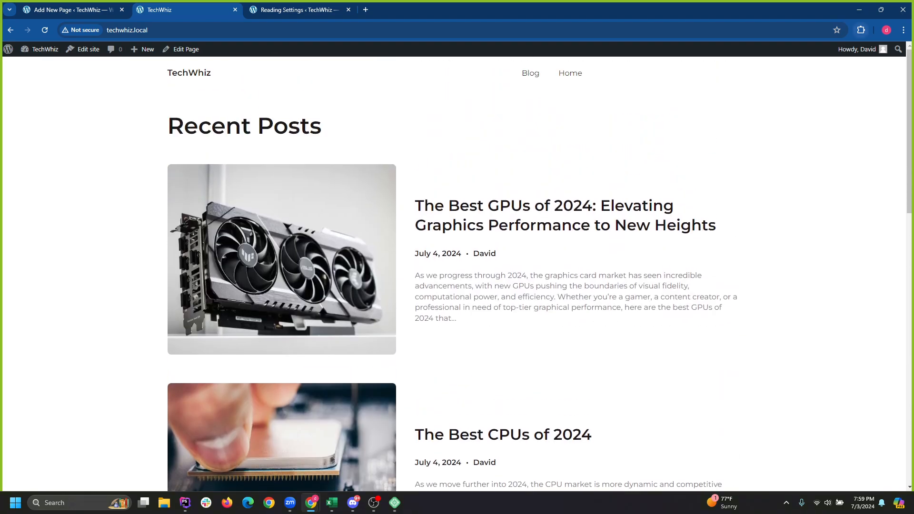
pyautogui.click(860, 9)
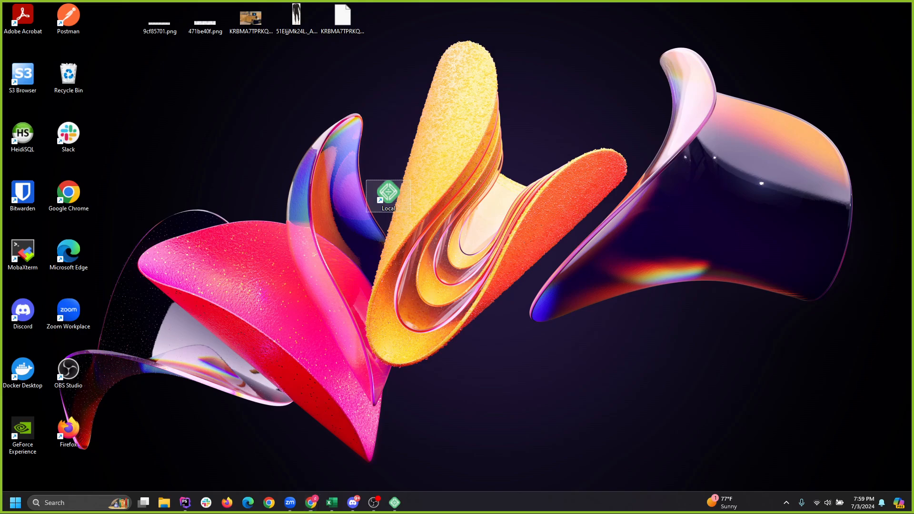
# Launch Local, view the TechWhiz site overview, minimize Local, and restore the TechWhiz browser window.
pyautogui.doubleClick(388, 193)
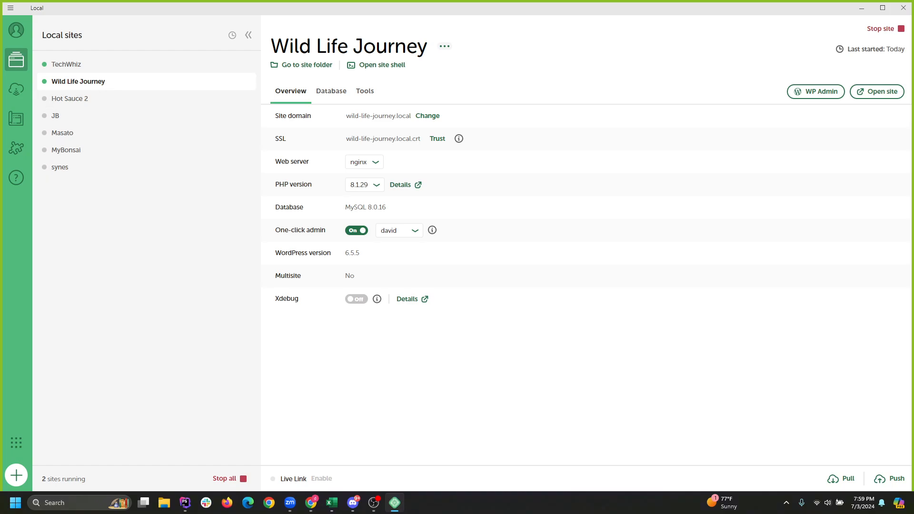
pyautogui.click(66, 64)
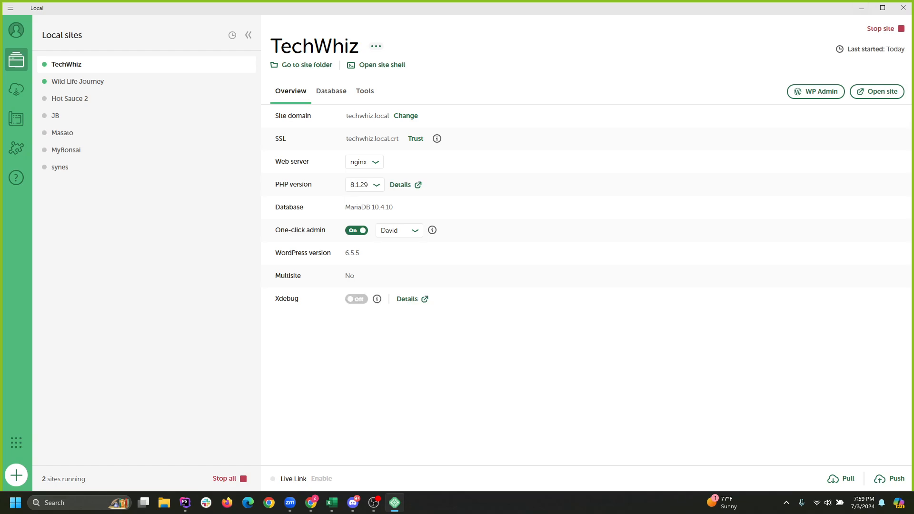
pyautogui.click(882, 7)
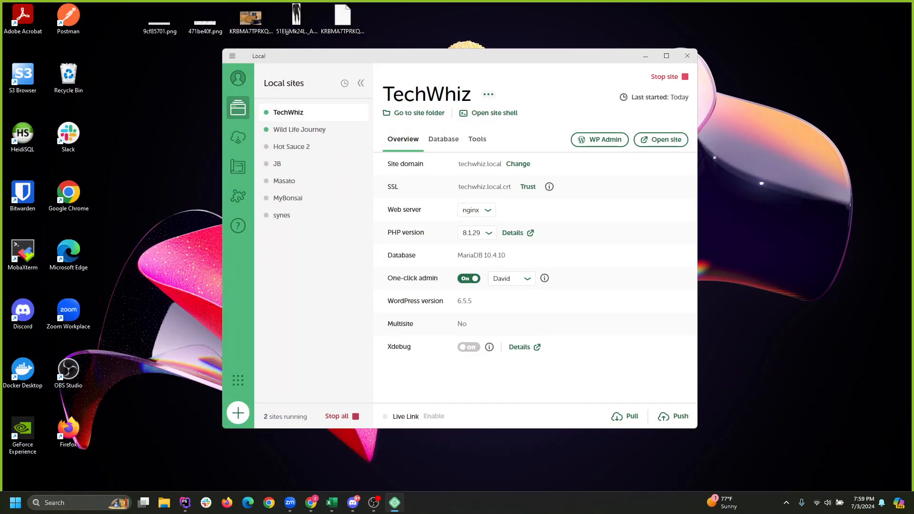
pyautogui.moveTo(629, 56); pyautogui.dragTo(602, 79)
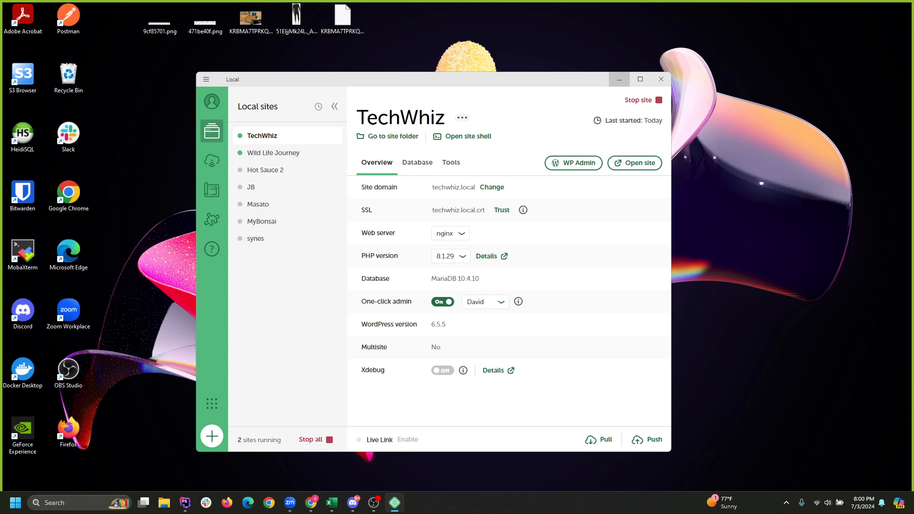
pyautogui.click(619, 80)
pyautogui.moveTo(311, 503)
pyautogui.click(362, 450)
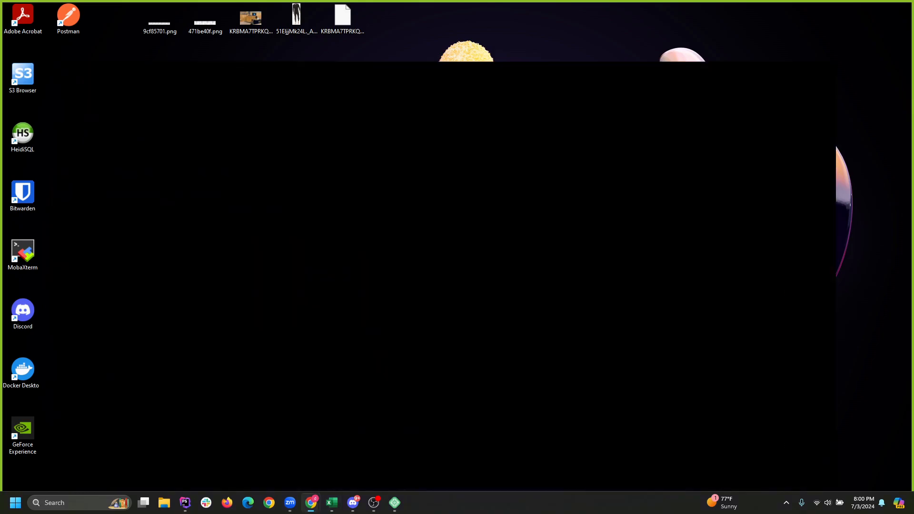
# Search 'amazon associates' in a new tab to reach Associates Central, then open another tab.
pyautogui.hotkey('ctrl', 't')
pyautogui.write('a')
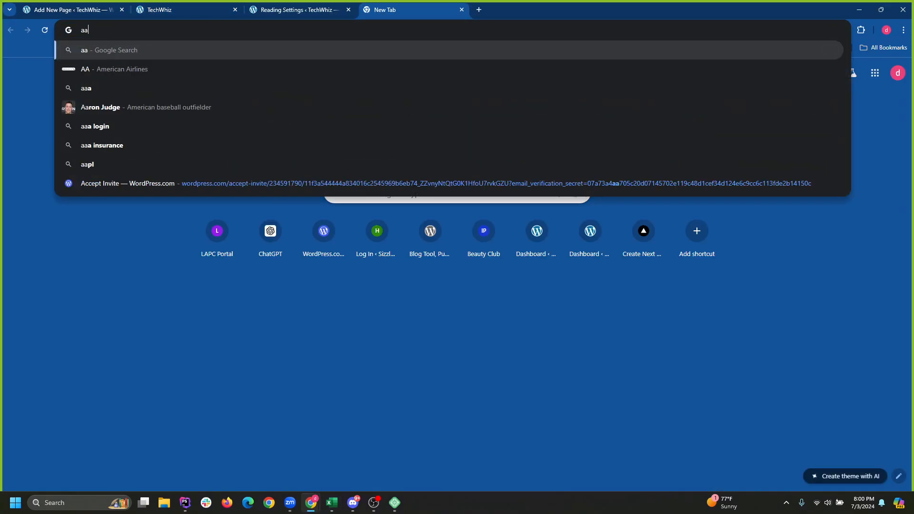
pyautogui.write('mazoon')
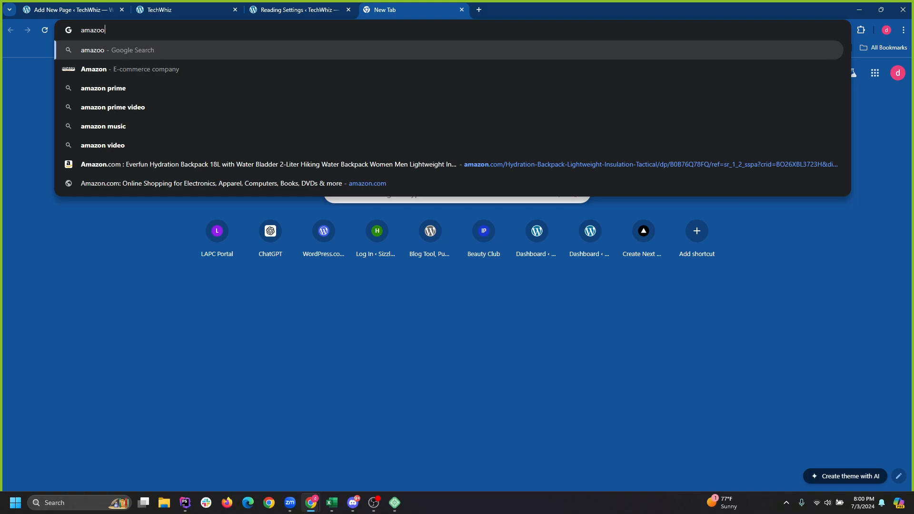
pyautogui.press('BackSpace')
pyautogui.write('n asso')
pyautogui.press('Return')
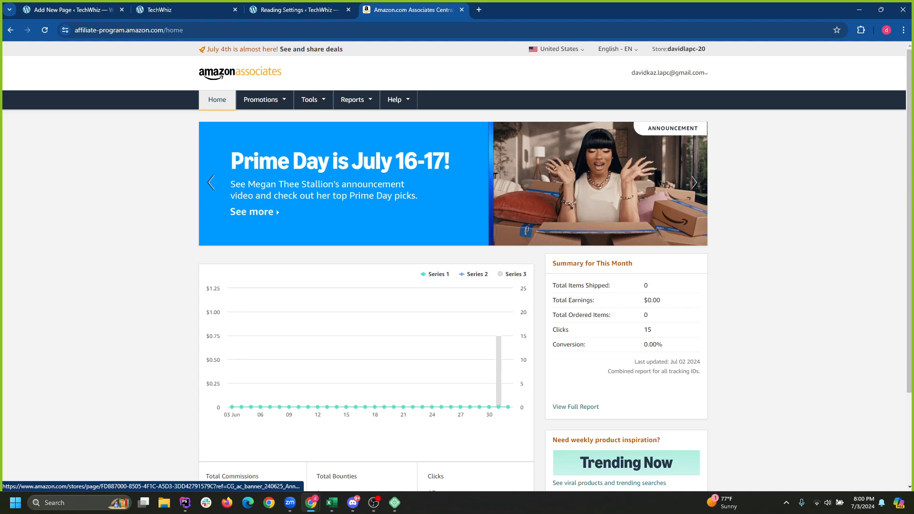
pyautogui.scroll(-2, 310, 472)
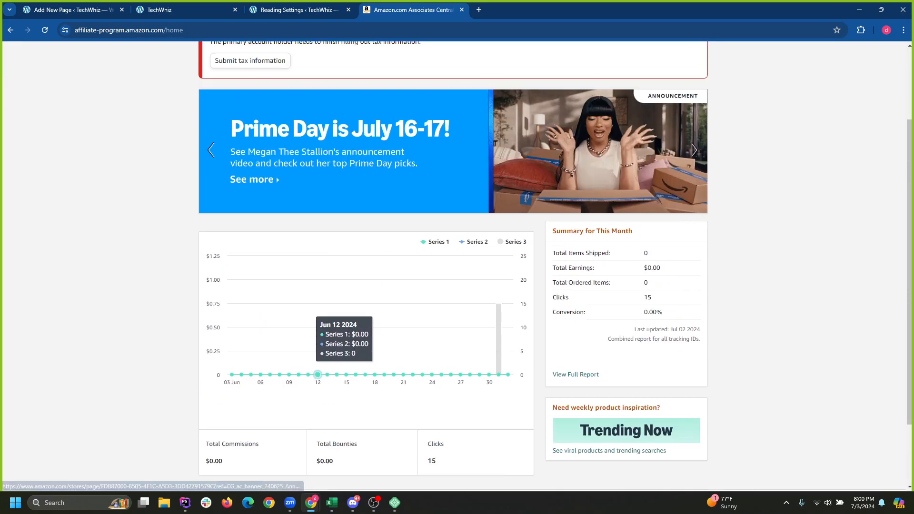
pyautogui.scroll(2, 309, 471)
pyautogui.hotkey('ctrl', 't')
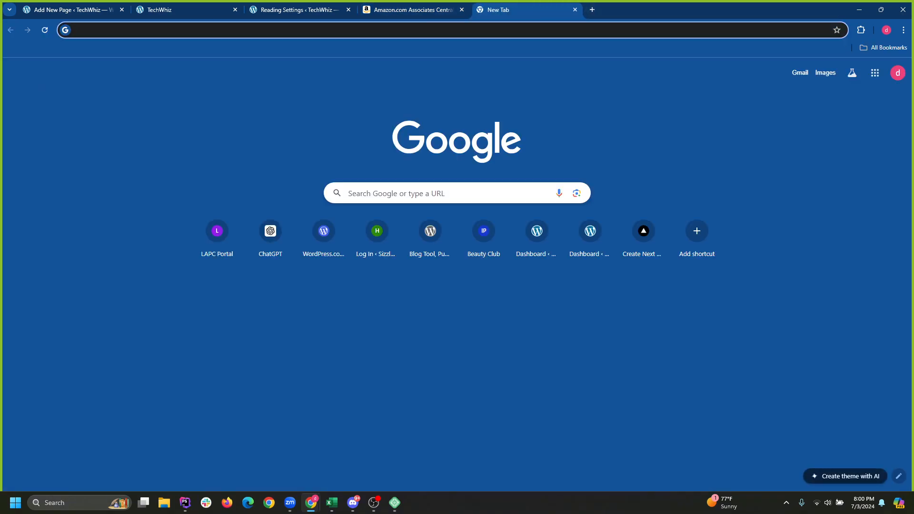
# Search Google for amazon and open the official Amazon.com site.
pyautogui.write('amazon associa')
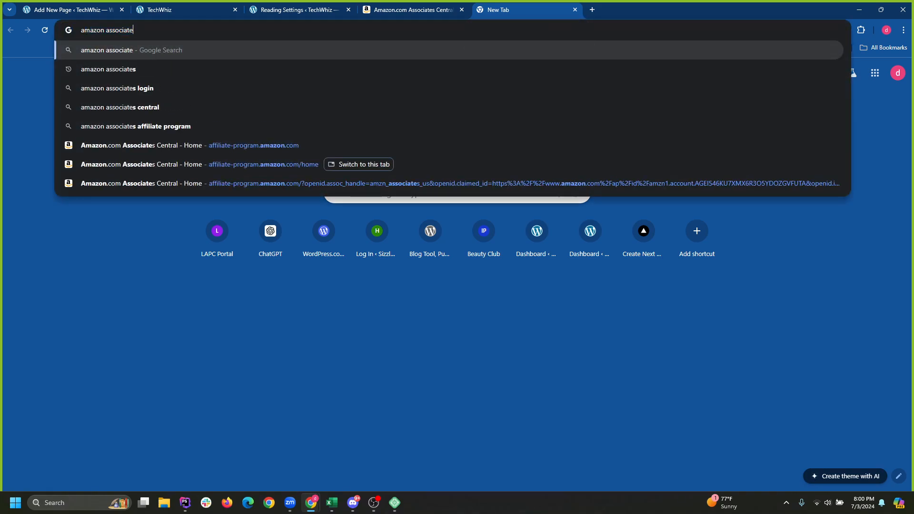
pyautogui.press('Delete')
pyautogui.press('Return')
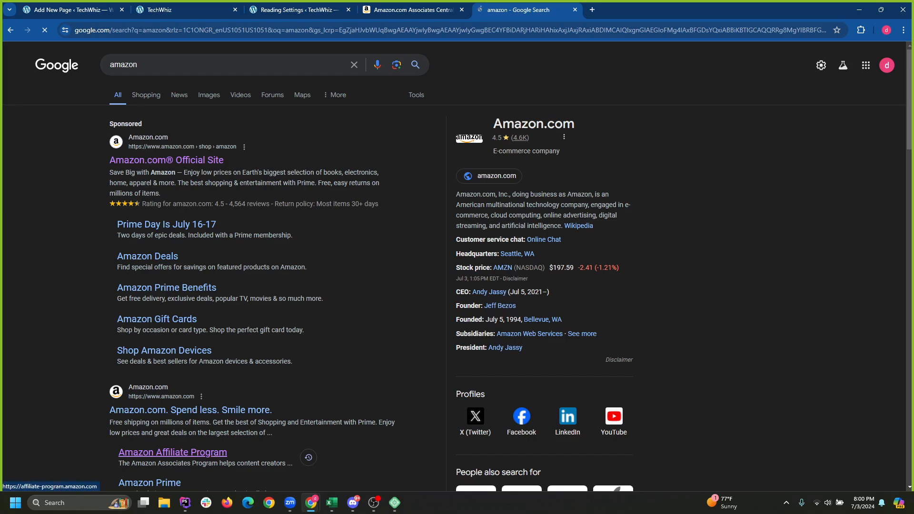
pyautogui.click(161, 64)
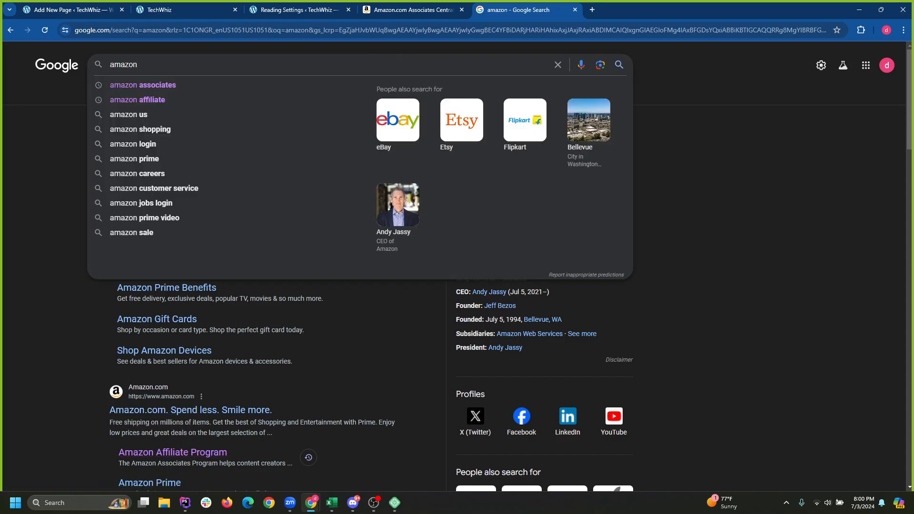
pyautogui.press('Return')
pyautogui.click(167, 160)
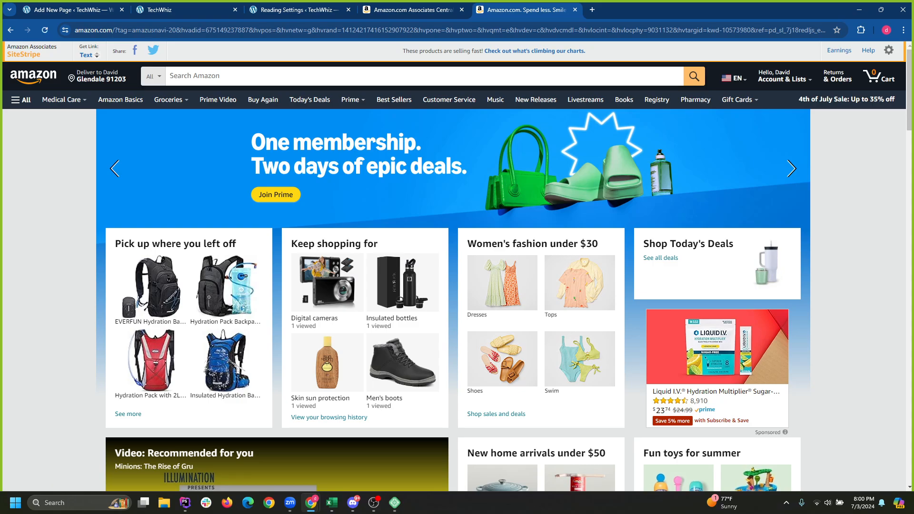
pyautogui.click(860, 10)
pyautogui.moveTo(395, 503)
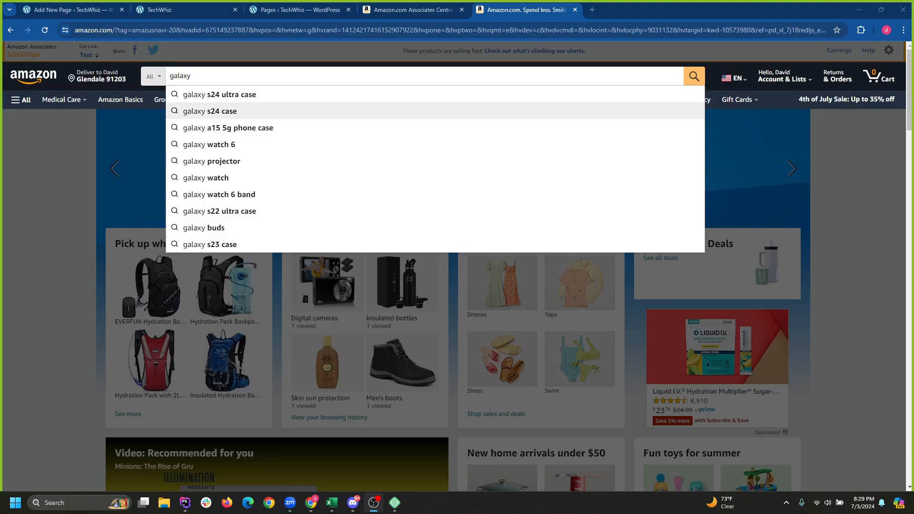
# Search Amazon for 'iphone 15 pro' and scroll through the results.
pyautogui.click(191, 76)
pyautogui.press('BackSpace')
pyautogui.press('BackSpace')
pyautogui.press('BackSpace')
pyautogui.press('BackSpace')
pyautogui.press('BackSpace')
pyautogui.press('BackSpace')
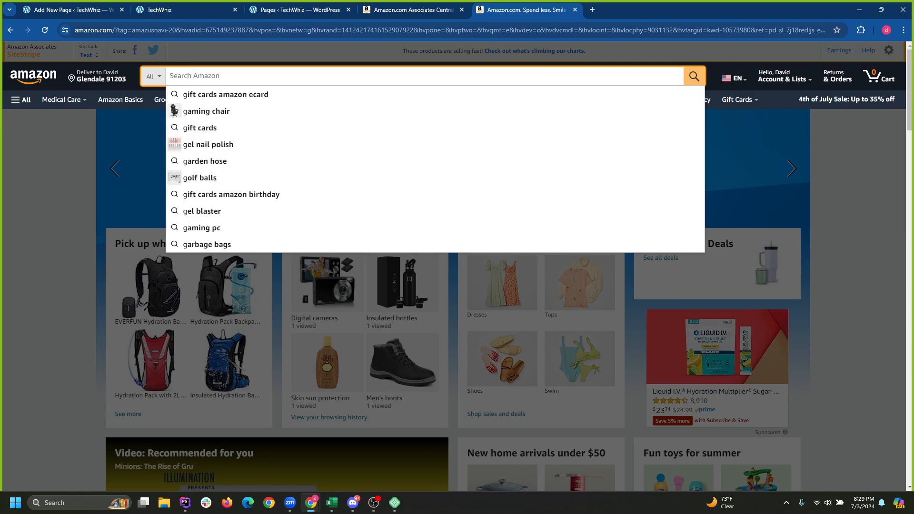
pyautogui.write('u')
pyautogui.press('BackSpace')
pyautogui.write('i')
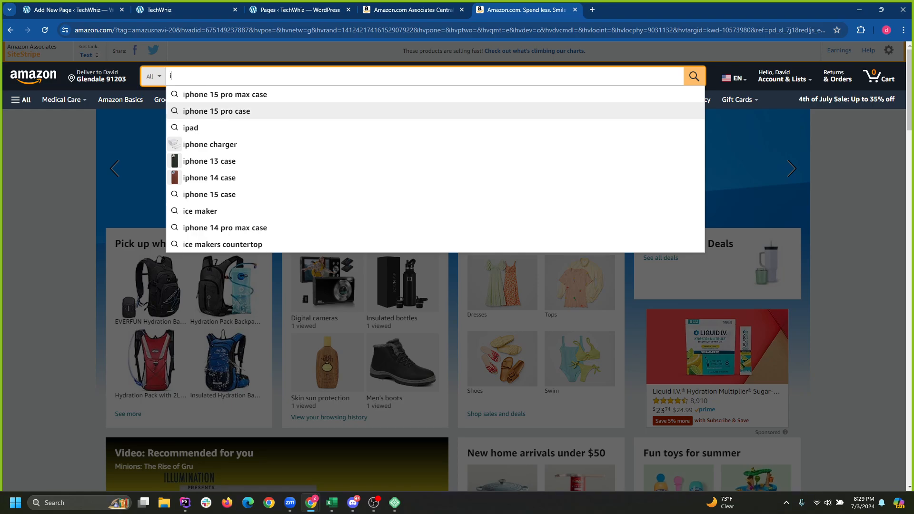
pyautogui.click(216, 111)
pyautogui.moveTo(232, 76); pyautogui.dragTo(204, 77)
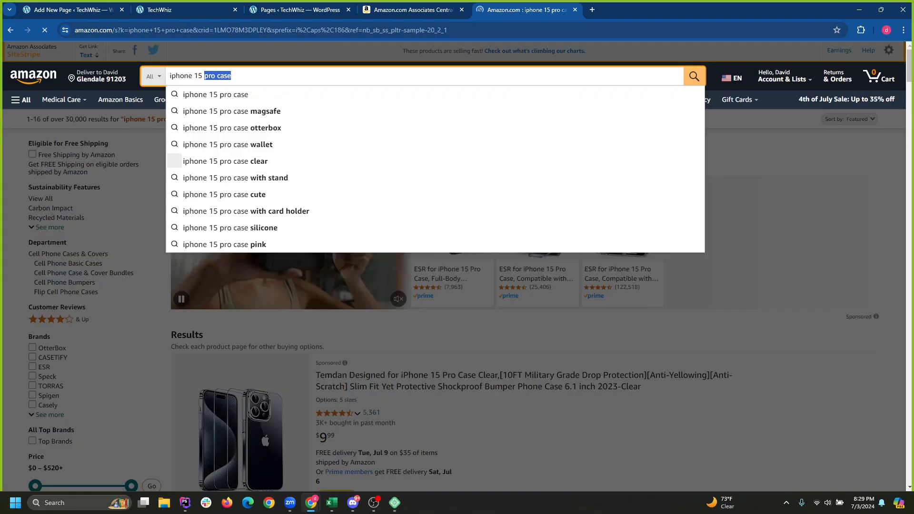
pyautogui.click(232, 76)
pyautogui.press('BackSpace')
pyautogui.press('BackSpace')
pyautogui.press('BackSpace')
pyautogui.press('BackSpace')
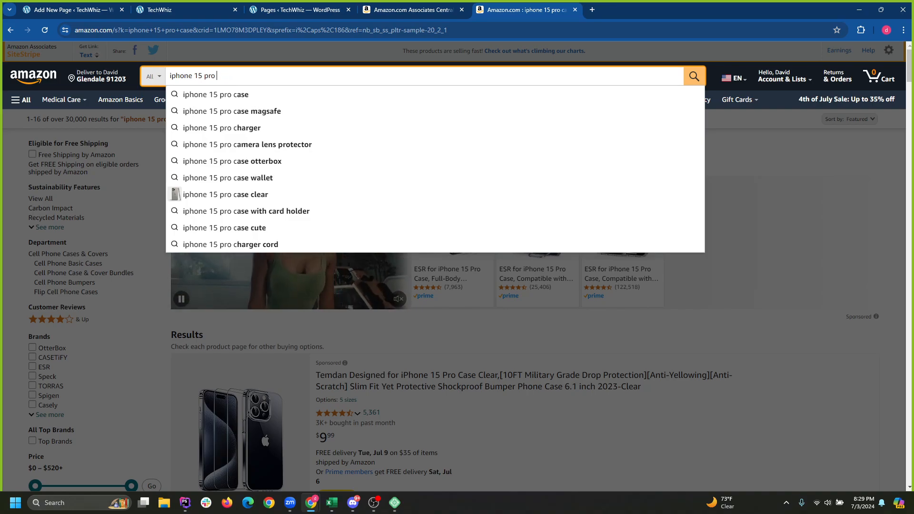
pyautogui.press('Return')
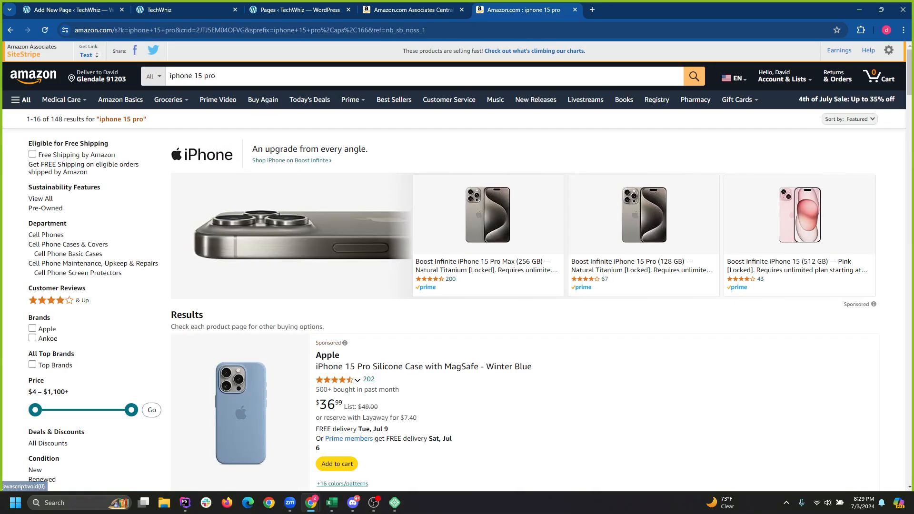
pyautogui.scroll(-7, 457, 266)
pyautogui.scroll(-9, 457, 267)
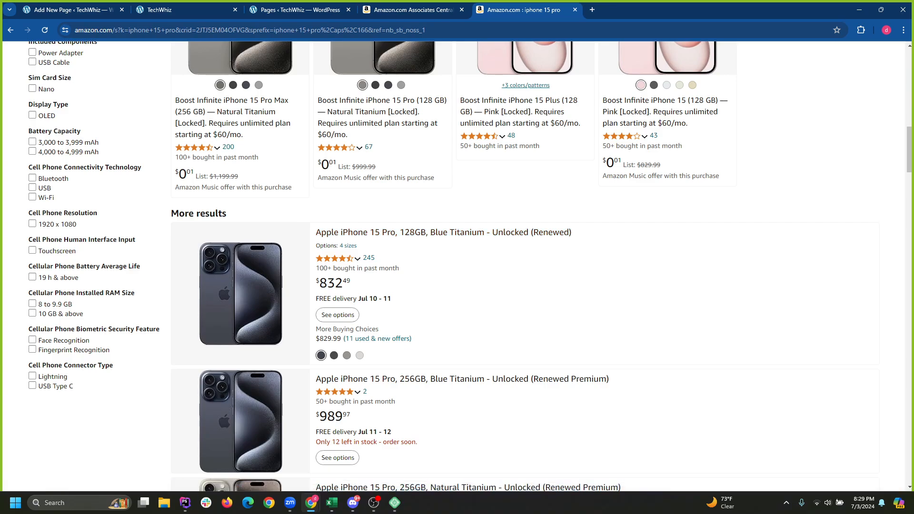
pyautogui.scroll(15, 457, 267)
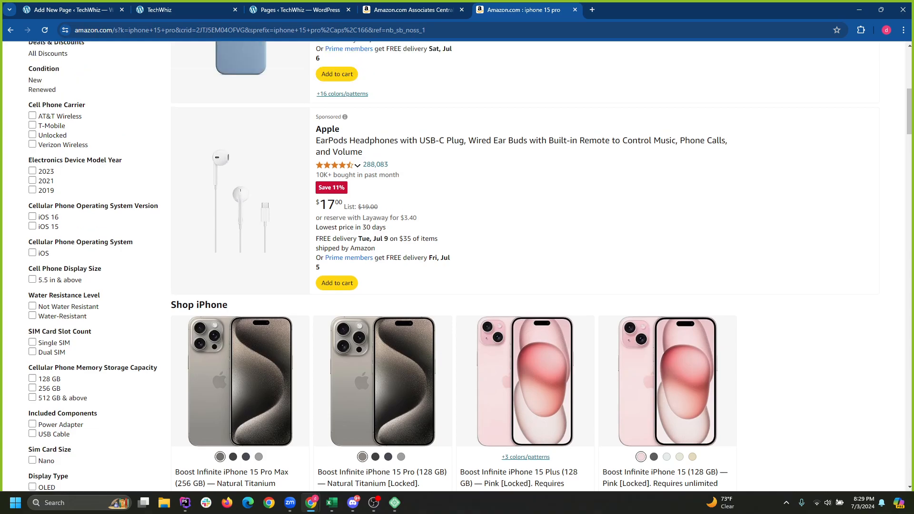
# Replace the query with 'cpu', search Amazon, then switch to the WordPress tab.
pyautogui.click(305, 76)
pyautogui.click(619, 405)
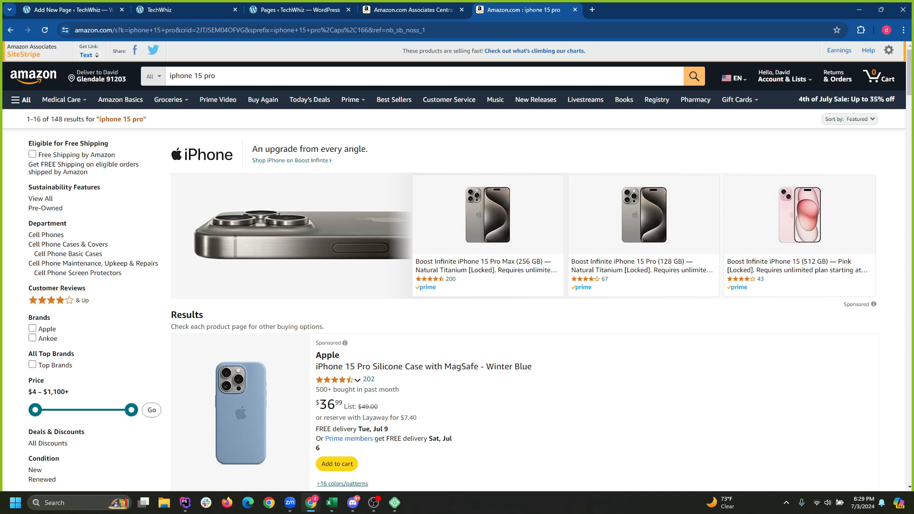
pyautogui.tripleClick(182, 76)
pyautogui.write('co')
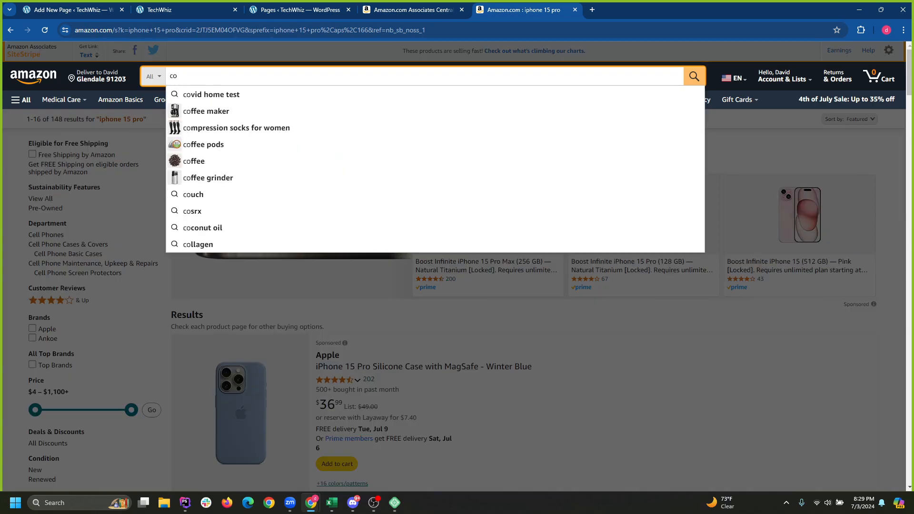
pyautogui.press('BackSpace')
pyautogui.press('BackSpace')
pyautogui.write('cpu')
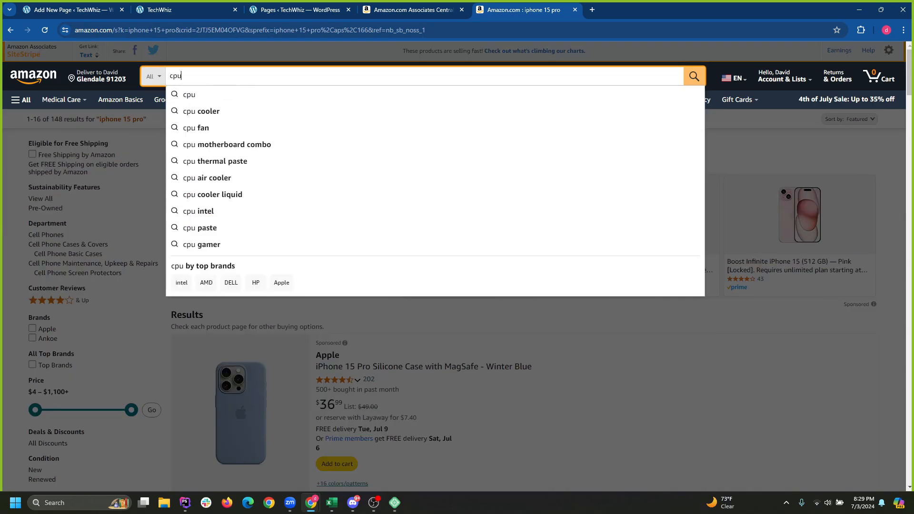
pyautogui.press('Return')
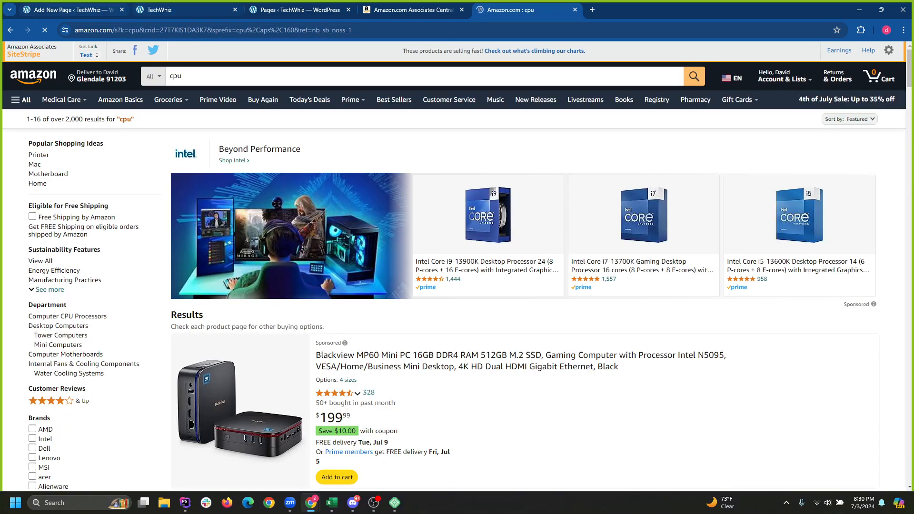
pyautogui.hotkey('ctrl', 'Tab')
pyautogui.hotkey('ctrl', 'Tab')
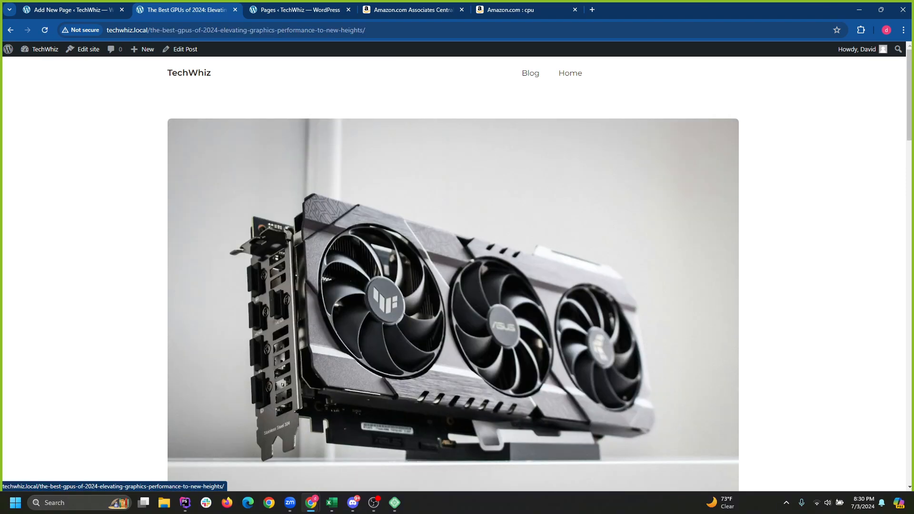
# Select the 'NVIDIA GeForce RTX 5090' heading in the GPU post and go back to Amazon's cpu results.
pyautogui.scroll(-20, 452, 274)
pyautogui.scroll(2, 452, 274)
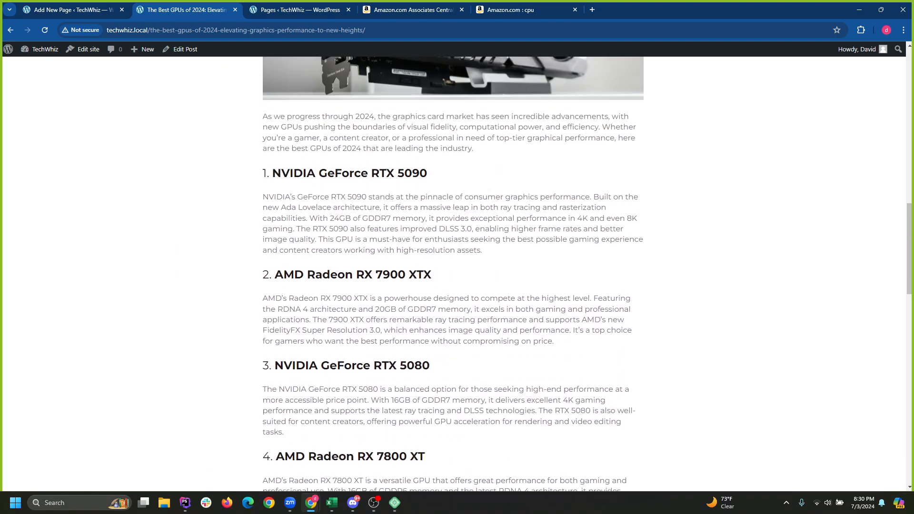
pyautogui.moveTo(272, 173); pyautogui.dragTo(427, 174)
pyautogui.hotkey('ctrl', 'c')
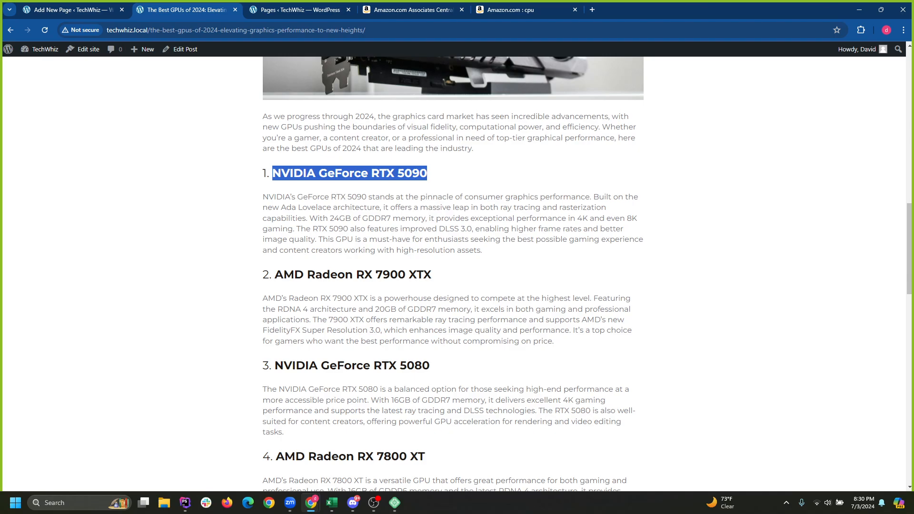
pyautogui.click(519, 10)
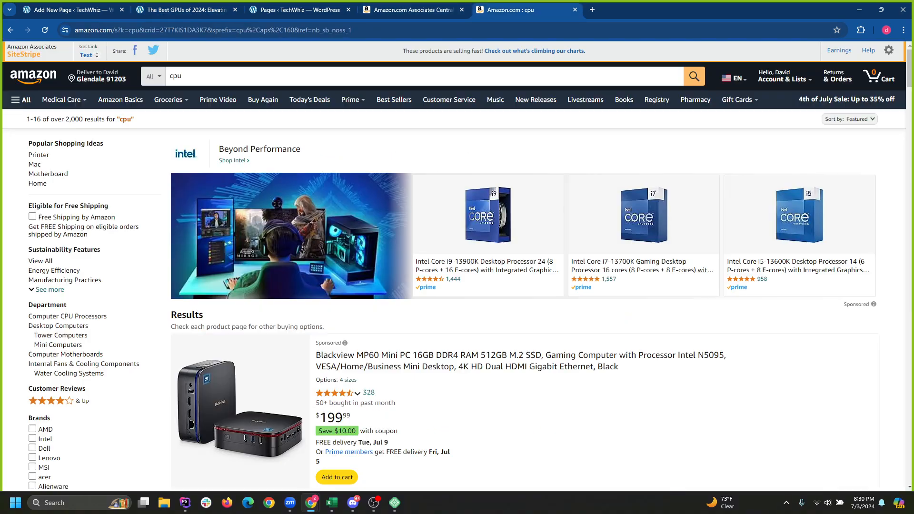
# Paste 'NVIDIA GeForce RTX 5090' over the cpu query, search, browse results, then open a blank tab.
pyautogui.moveTo(229, 77); pyautogui.dragTo(157, 76)
pyautogui.hotkey('ctrl', 'v')
pyautogui.press('Return')
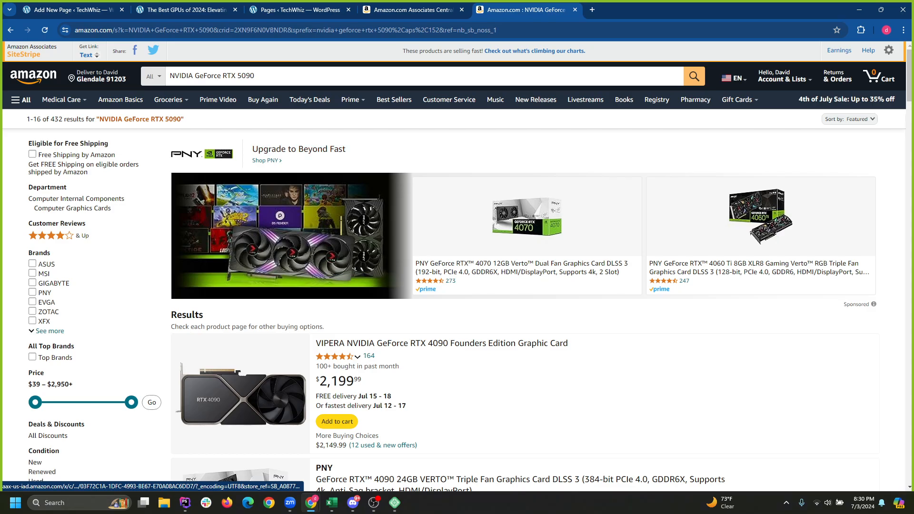
pyautogui.scroll(-10, 452, 267)
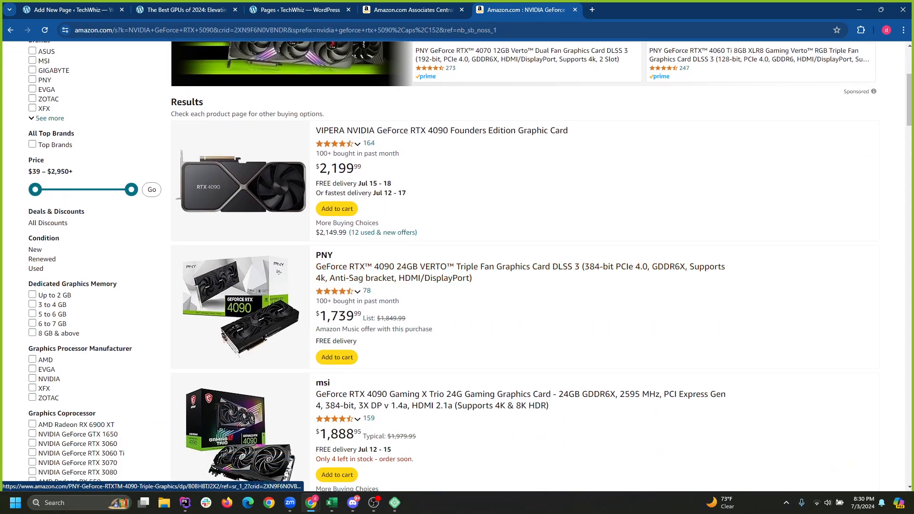
pyautogui.scroll(-9, 452, 267)
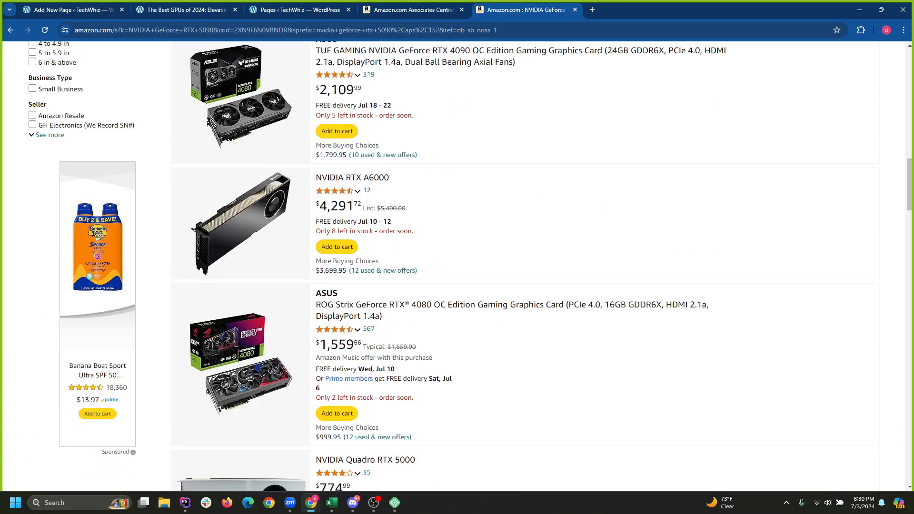
pyautogui.click(592, 10)
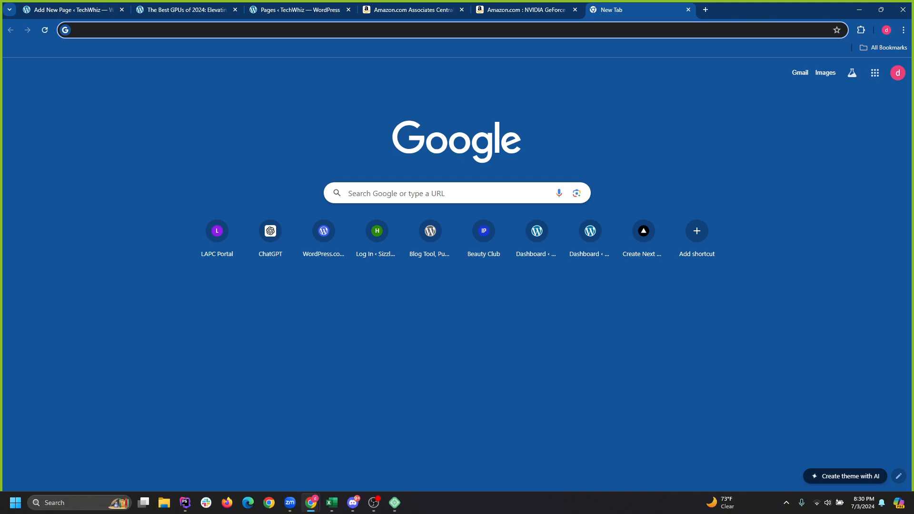
# Run Google searches for 4090, then 5090, then nvidia.
pyautogui.write('4090')
pyautogui.press('Return')
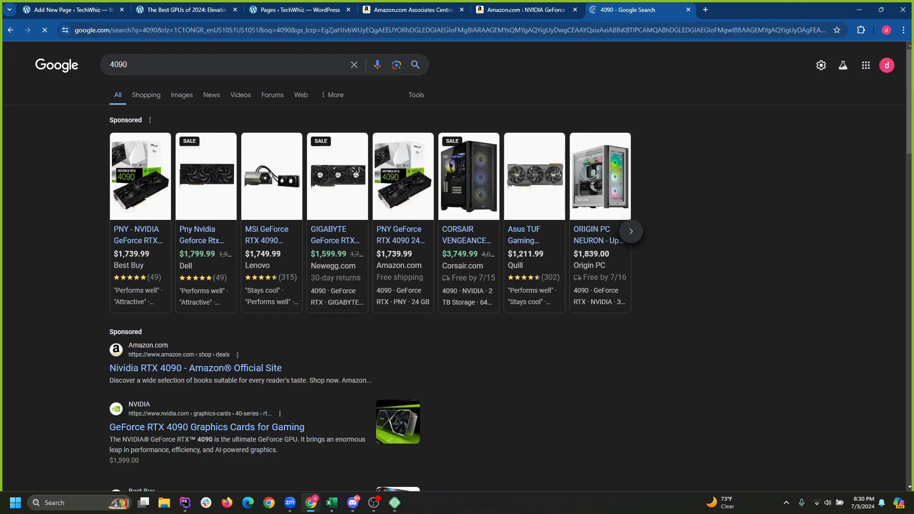
pyautogui.scroll(-3, 204, 304)
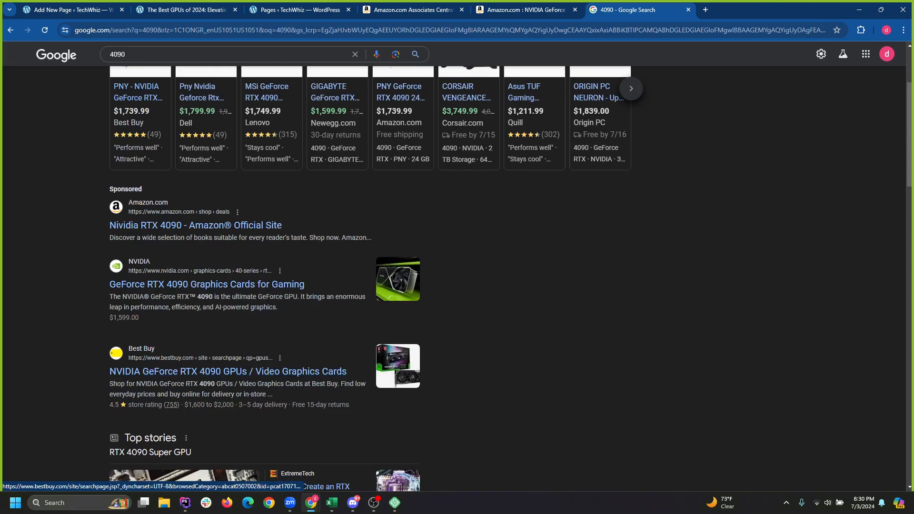
pyautogui.scroll(3, 206, 303)
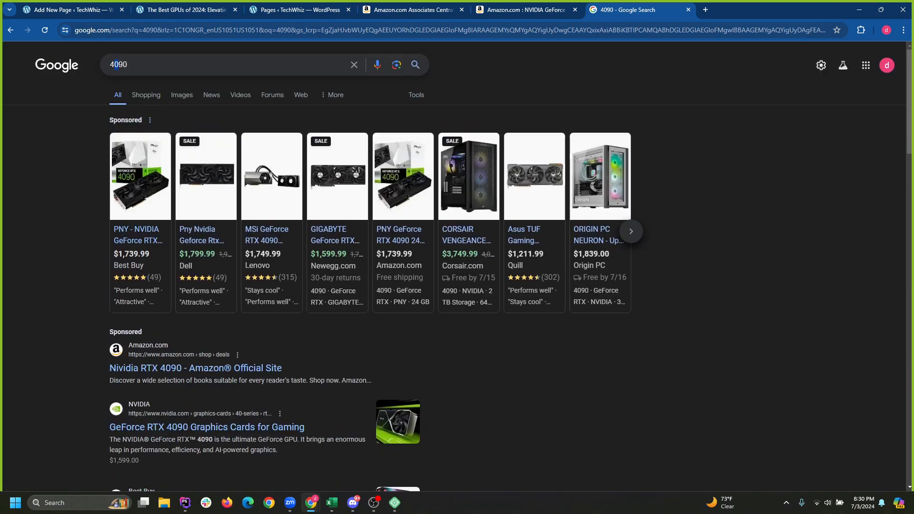
pyautogui.write('5')
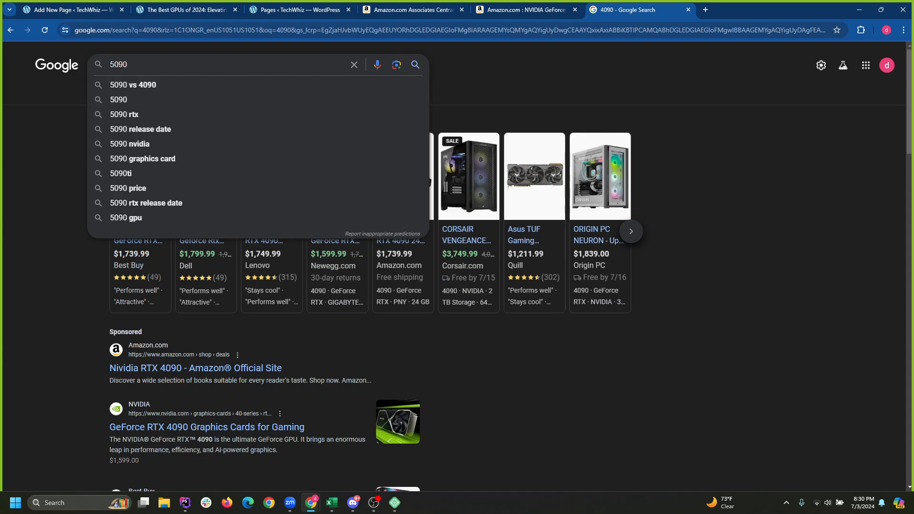
pyautogui.press('Return')
pyautogui.scroll(-8, 264, 266)
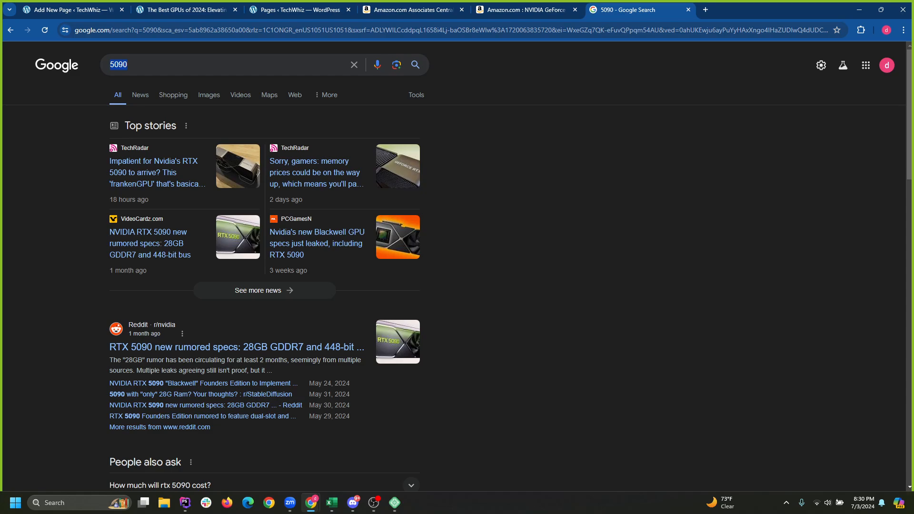
pyautogui.write('nvidia')
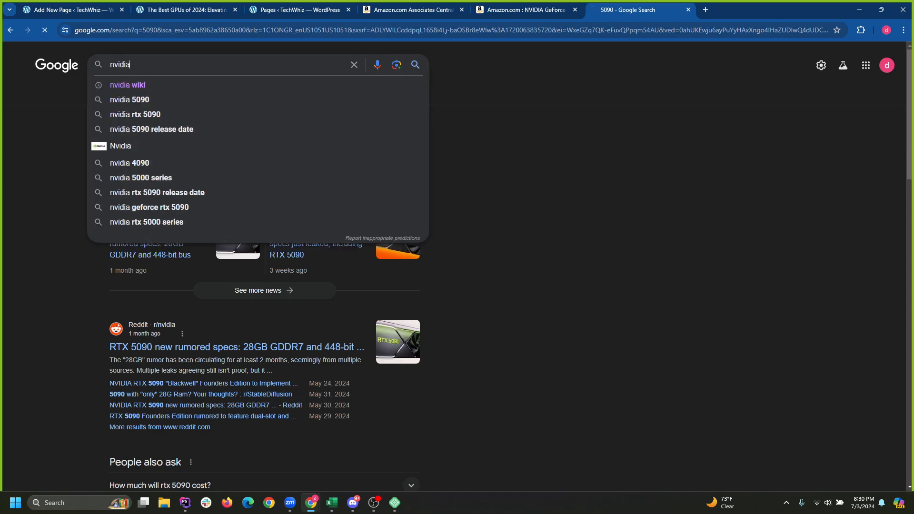
pyautogui.press('Return')
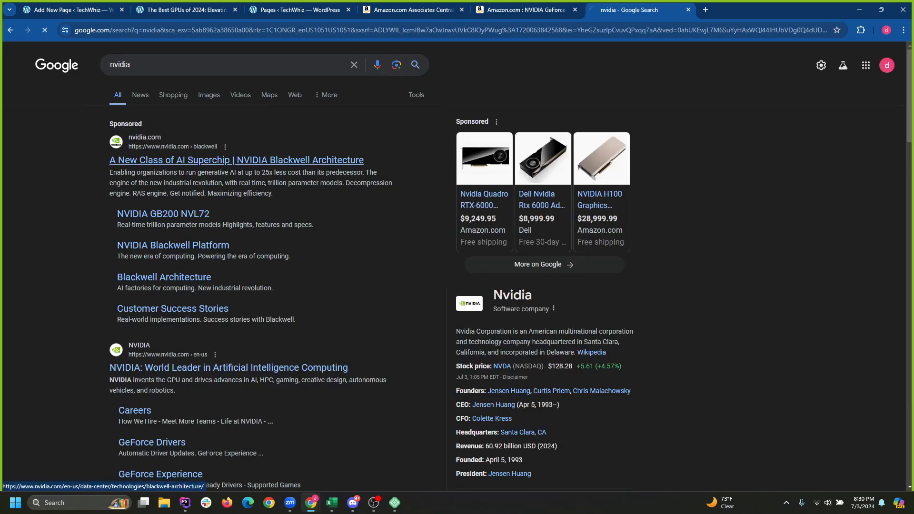
# Open the NVIDIA Blackwell result, then reach the GeForce Graphics Cards page via Products.
pyautogui.click(237, 160)
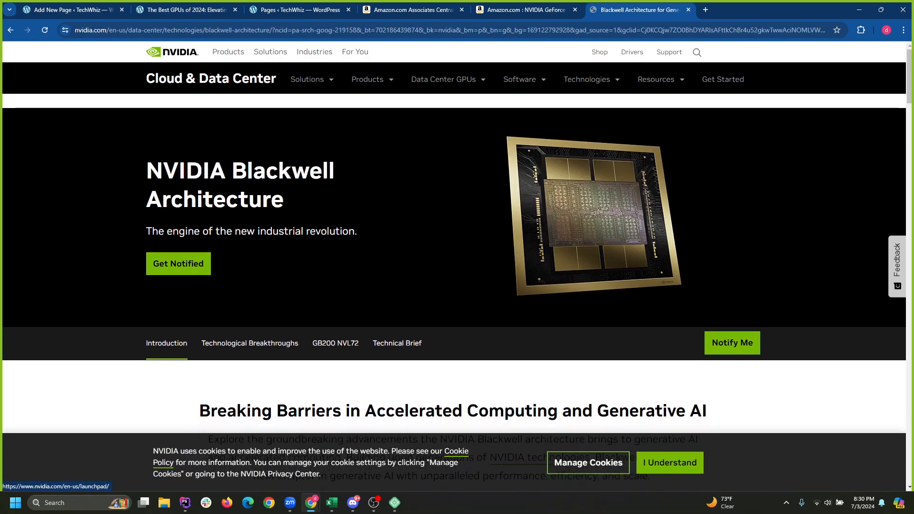
pyautogui.moveTo(372, 79)
pyautogui.moveTo(381, 126)
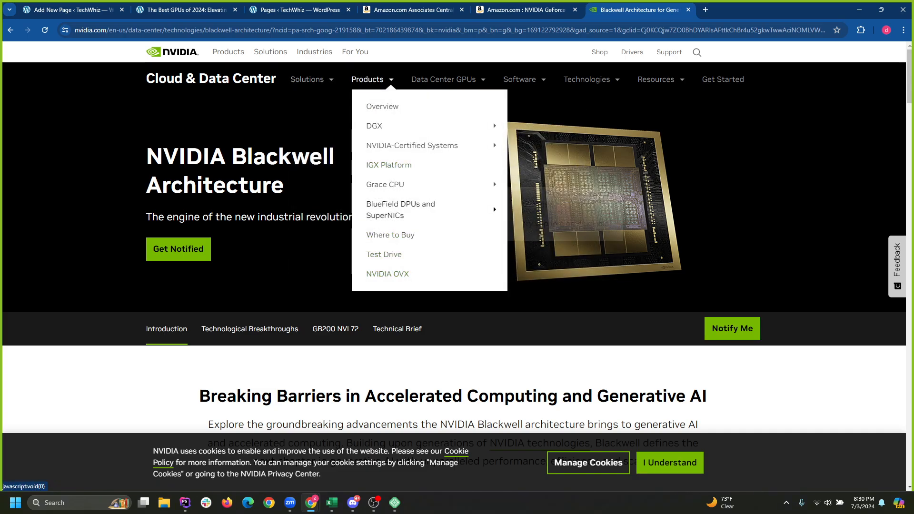
pyautogui.moveTo(429, 145)
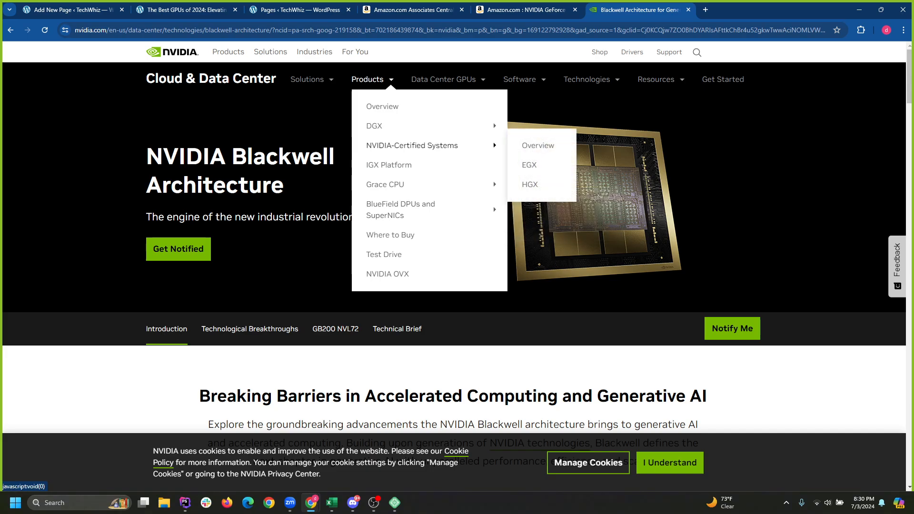
pyautogui.moveTo(429, 126)
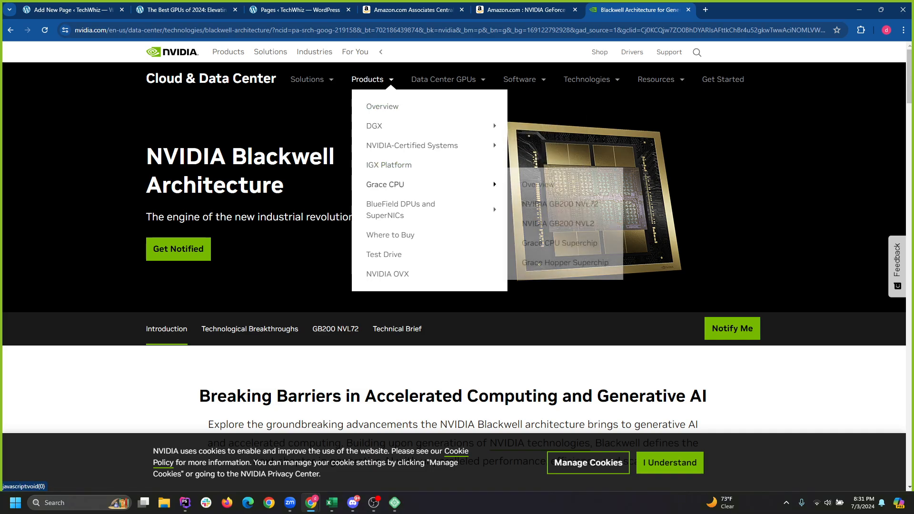
pyautogui.moveTo(429, 209)
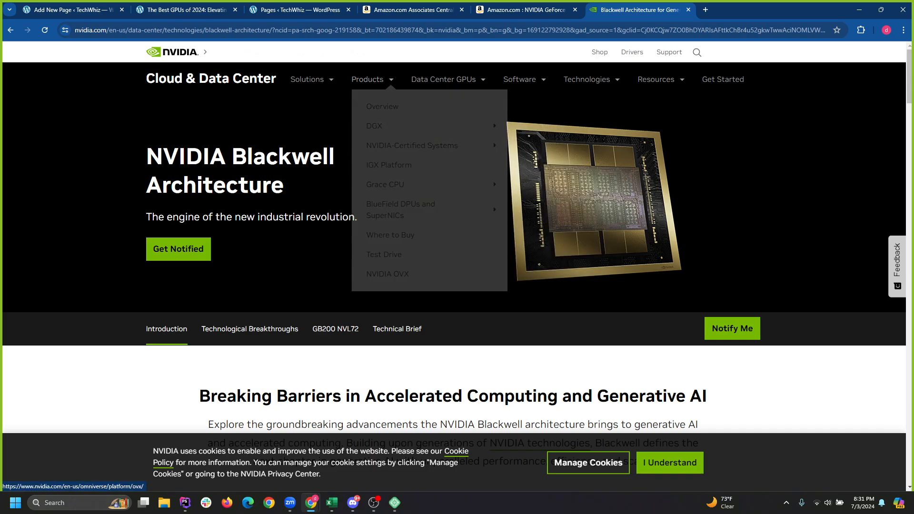
pyautogui.click(172, 52)
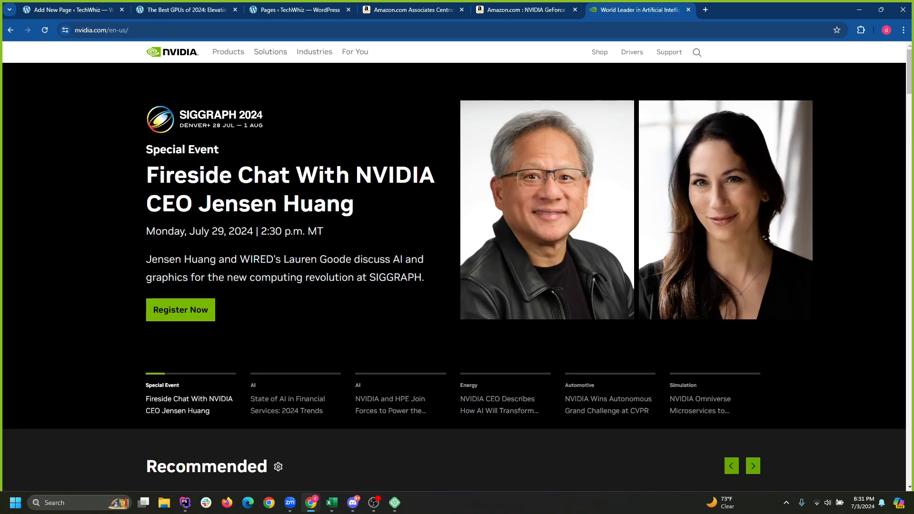
pyautogui.moveTo(229, 51)
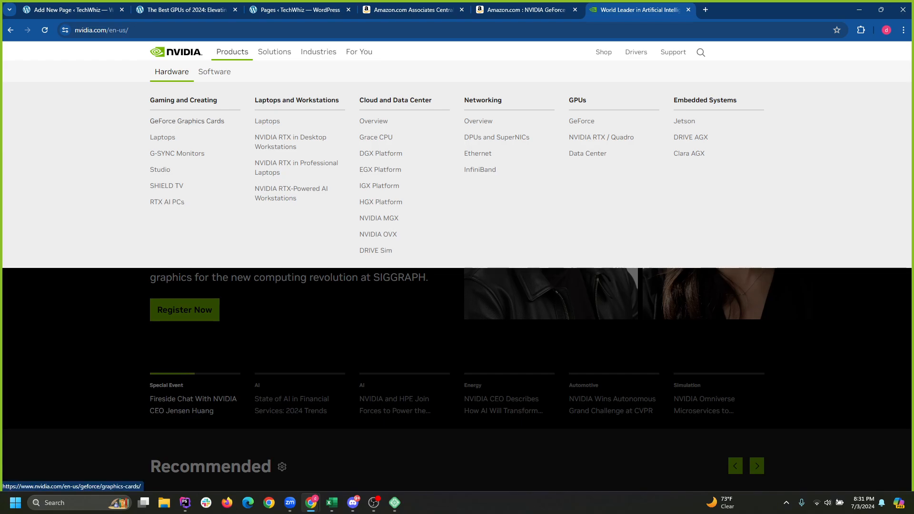
pyautogui.click(187, 121)
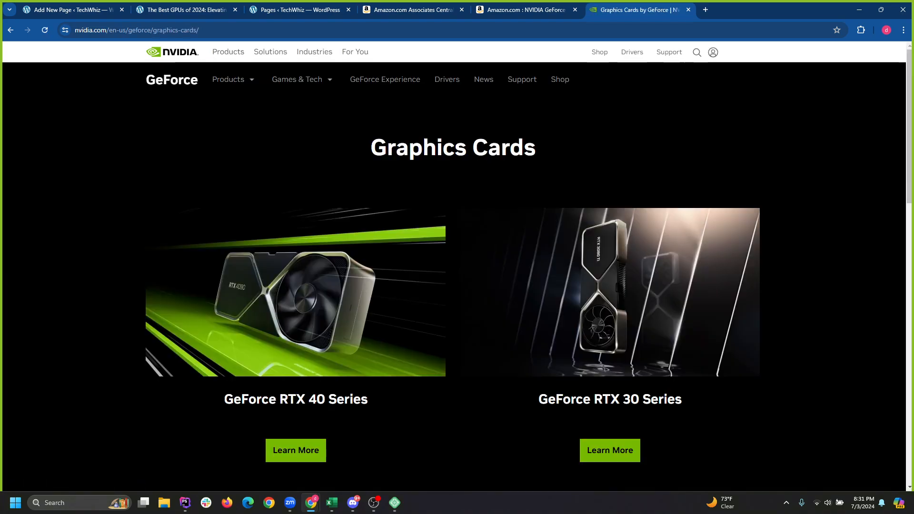
# Skim the GeForce Graphics Cards page, then return to the Best GPUs of 2024 post.
pyautogui.scroll(-2, 457, 238)
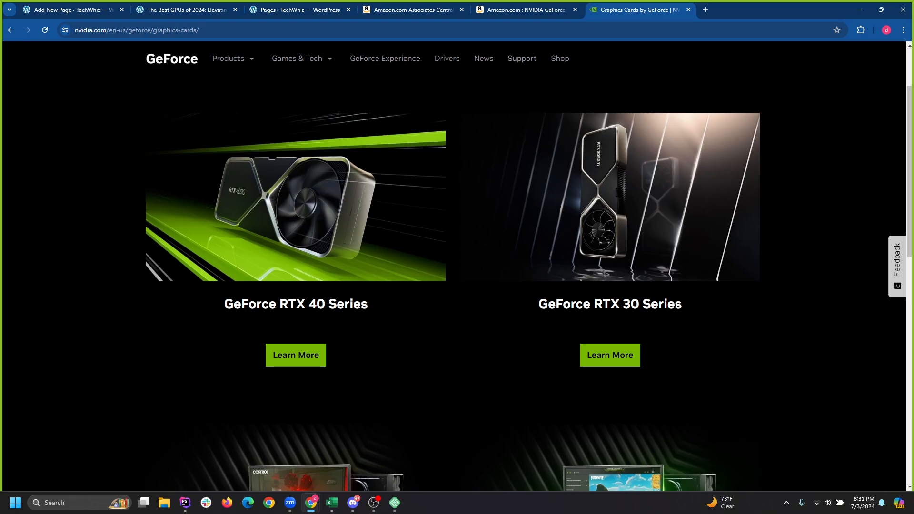
pyautogui.scroll(-10, 457, 267)
pyautogui.scroll(8, 457, 266)
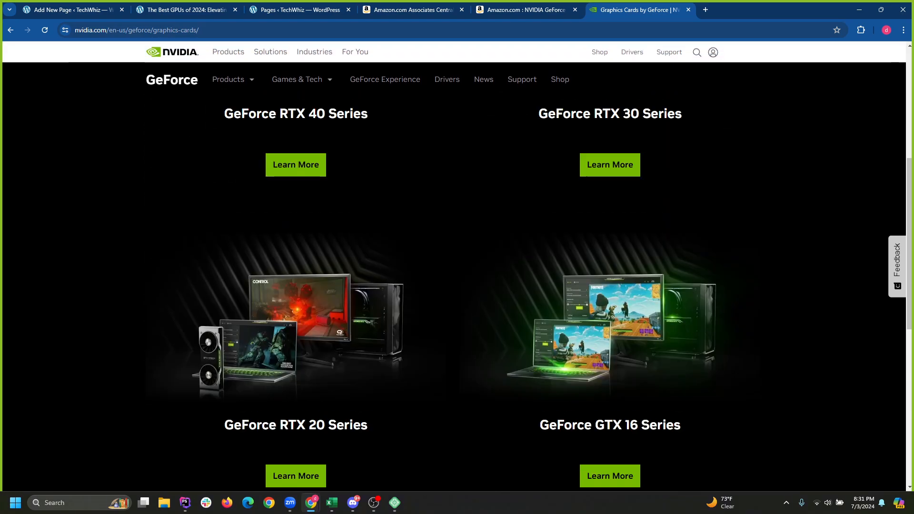
pyautogui.scroll(6, 457, 267)
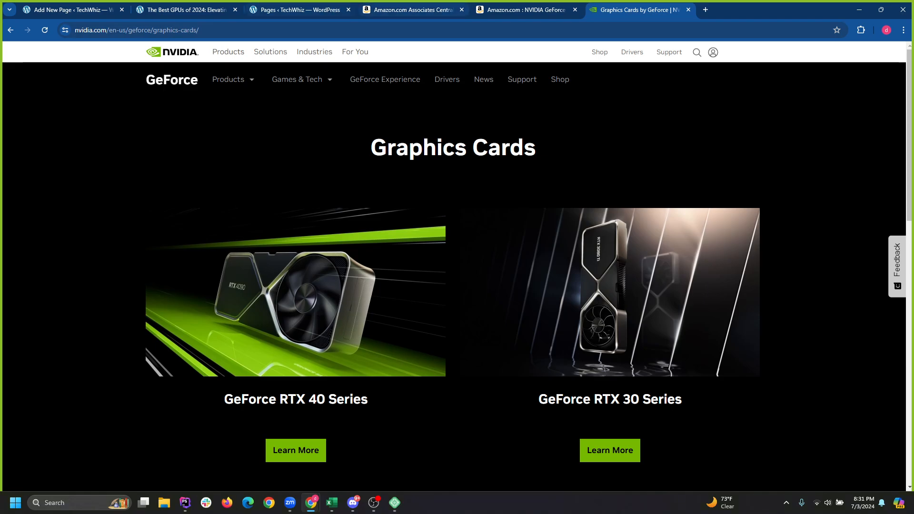
pyautogui.hotkey('ctrl', 'pageup')
pyautogui.hotkey('ctrl', 'pageup')
pyautogui.hotkey('ctrl', 'pageup')
pyautogui.hotkey('ctrl', 'pageup')
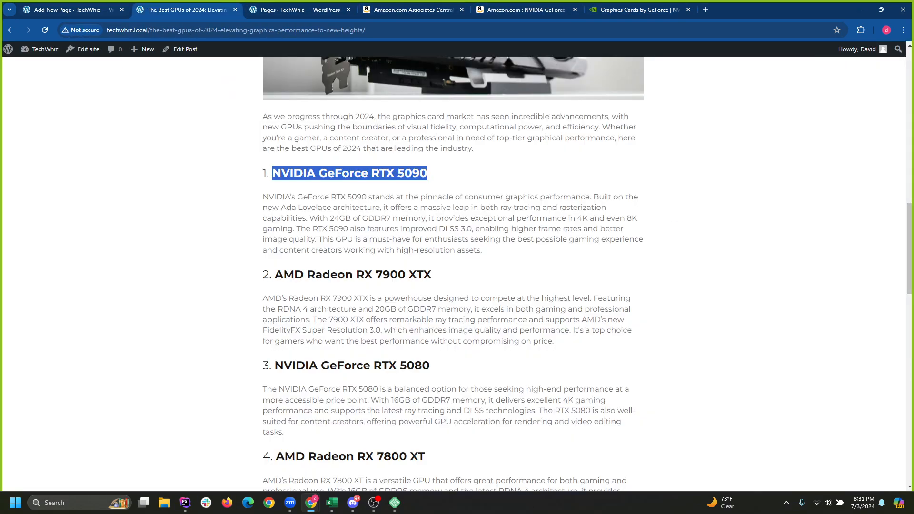
pyautogui.click(350, 173)
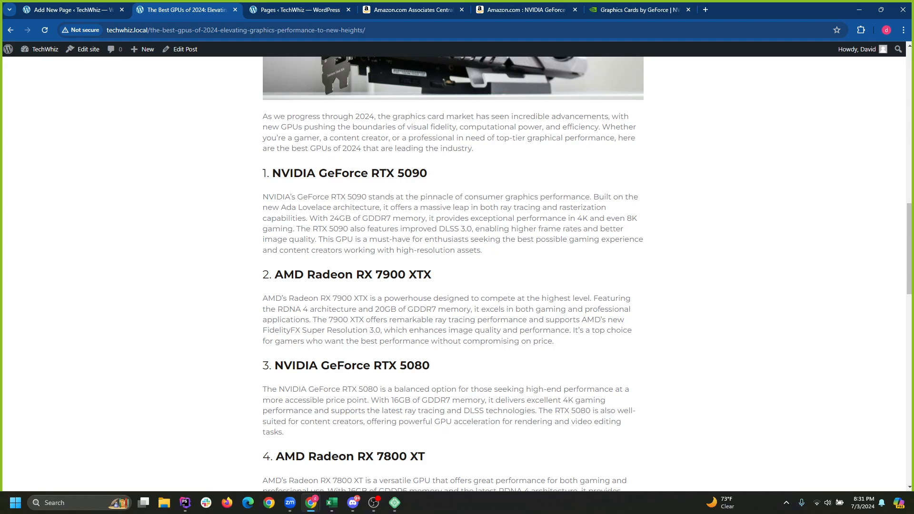
pyautogui.scroll(5, 453, 274)
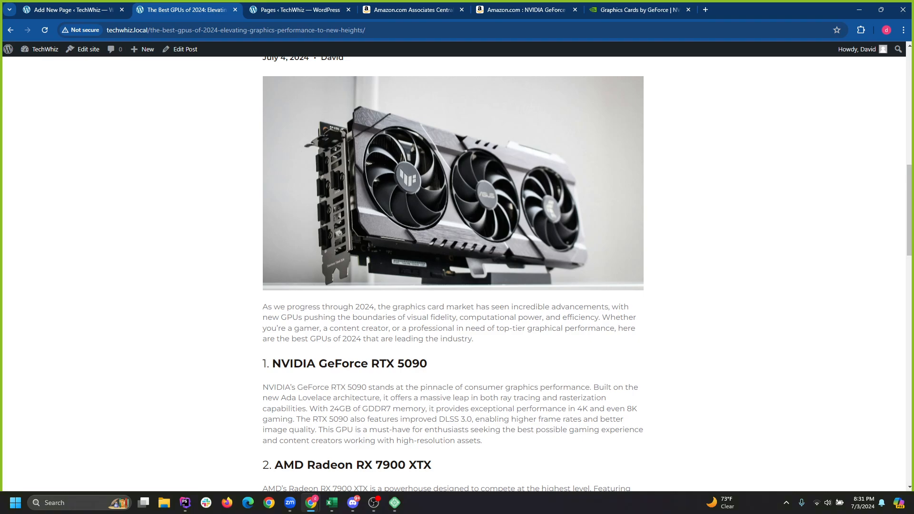
pyautogui.scroll(-6, 453, 274)
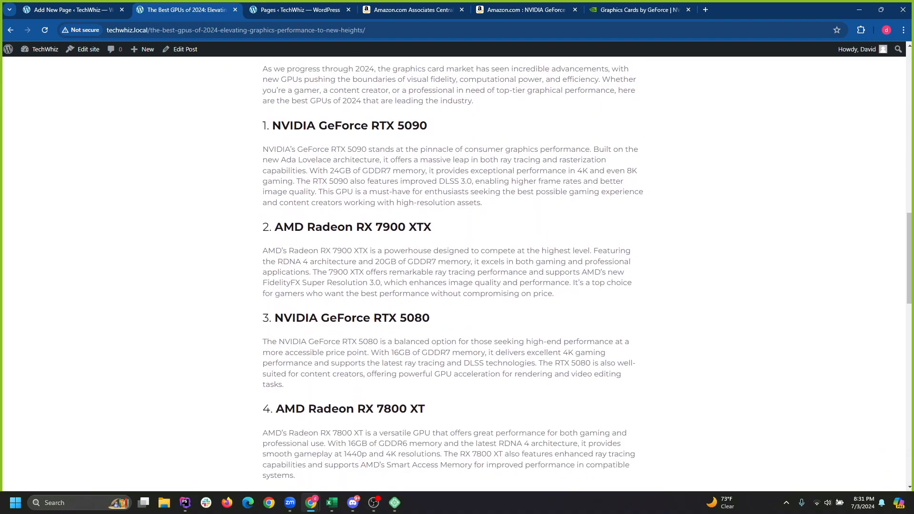
pyautogui.scroll(-4, 453, 274)
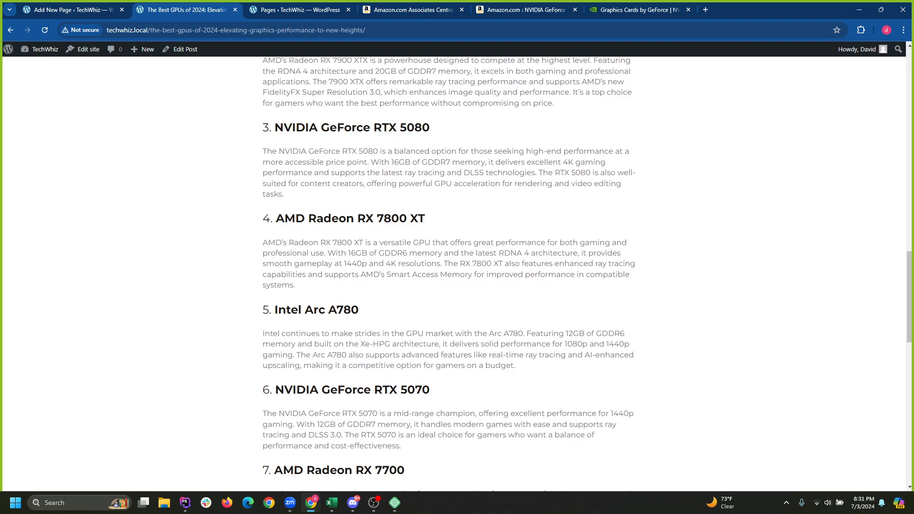
pyautogui.scroll(-6, 453, 274)
pyautogui.scroll(8, 453, 274)
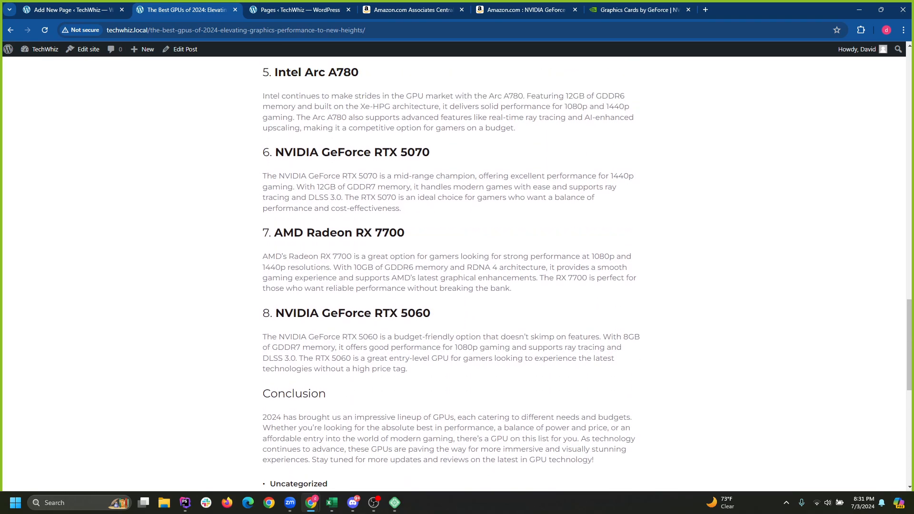
pyautogui.scroll(11, 453, 274)
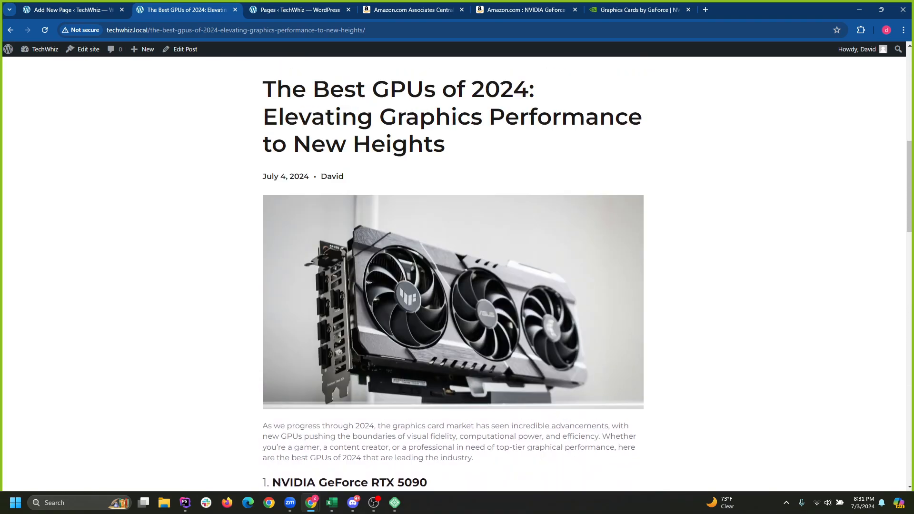
pyautogui.scroll(-4, 453, 273)
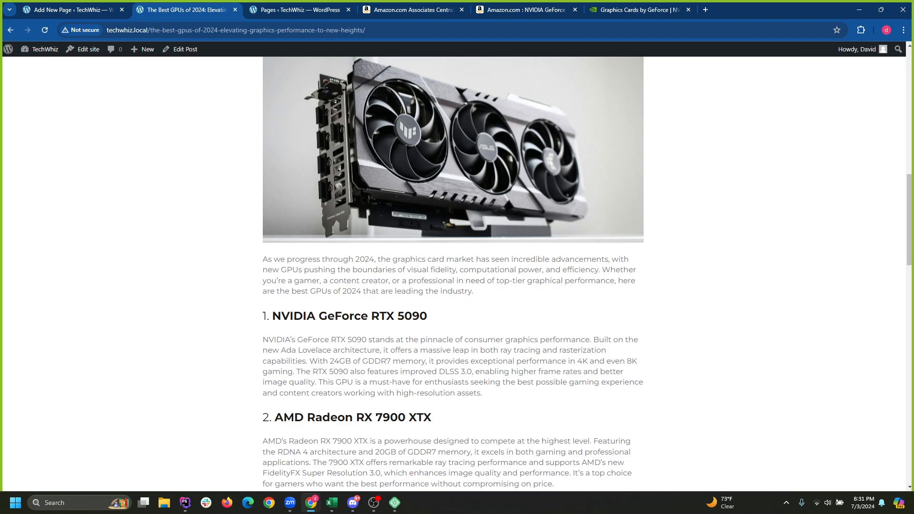
# Glance over the NVIDIA page, Amazon results and page draft, then return to the GPU article.
pyautogui.scroll(-3, 453, 272)
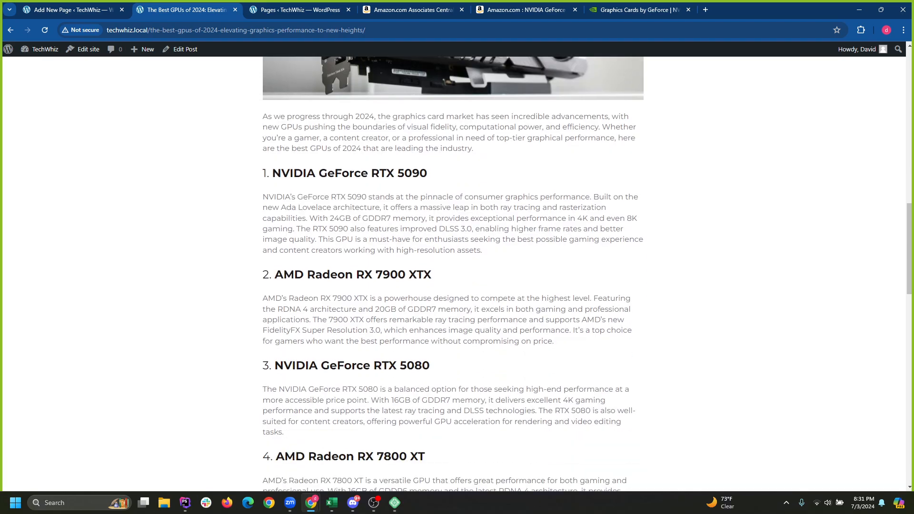
pyautogui.click(639, 9)
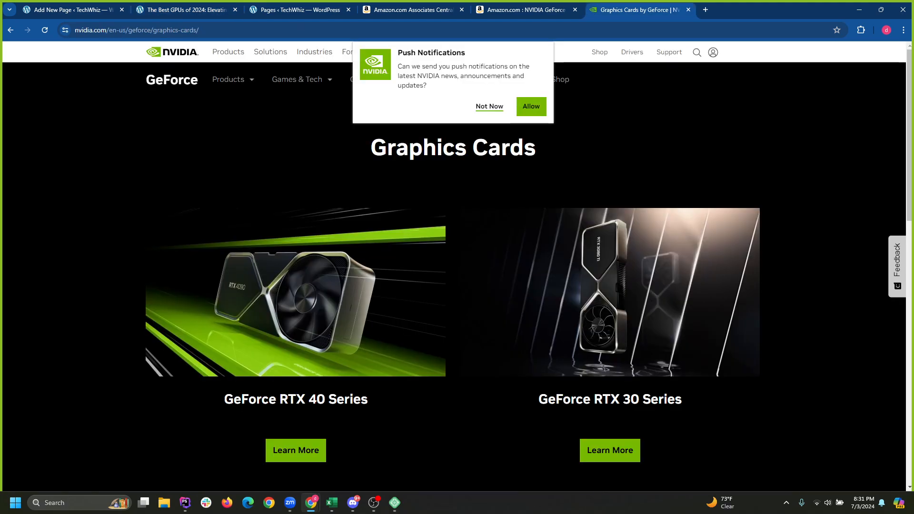
pyautogui.scroll(2, 453, 286)
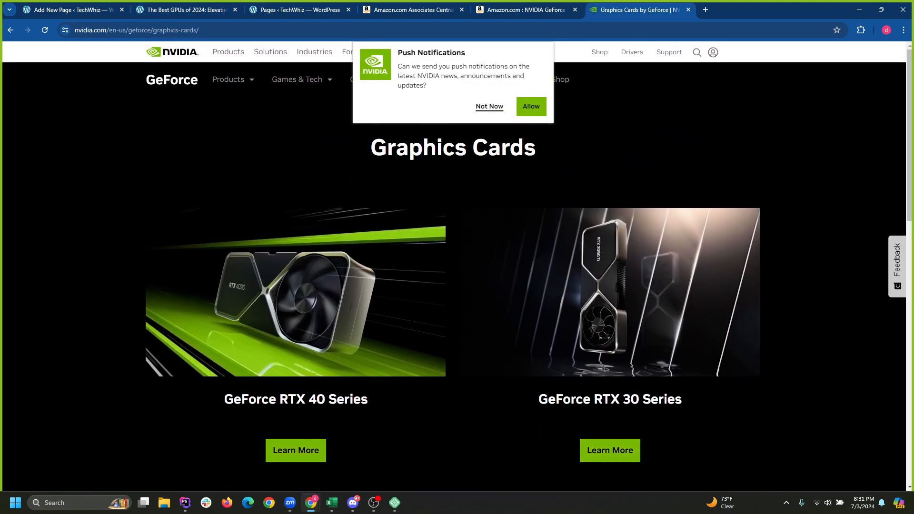
pyautogui.scroll(-9, 453, 267)
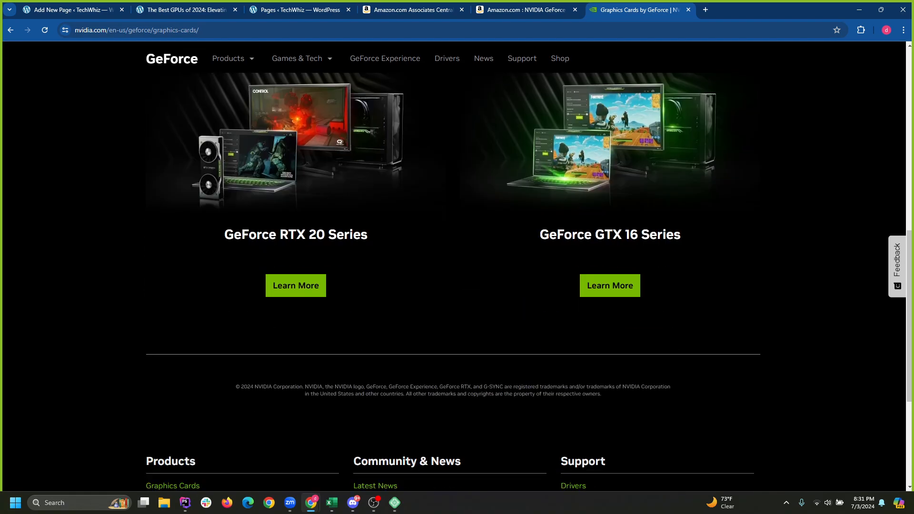
pyautogui.scroll(-4, 453, 266)
pyautogui.scroll(14, 453, 267)
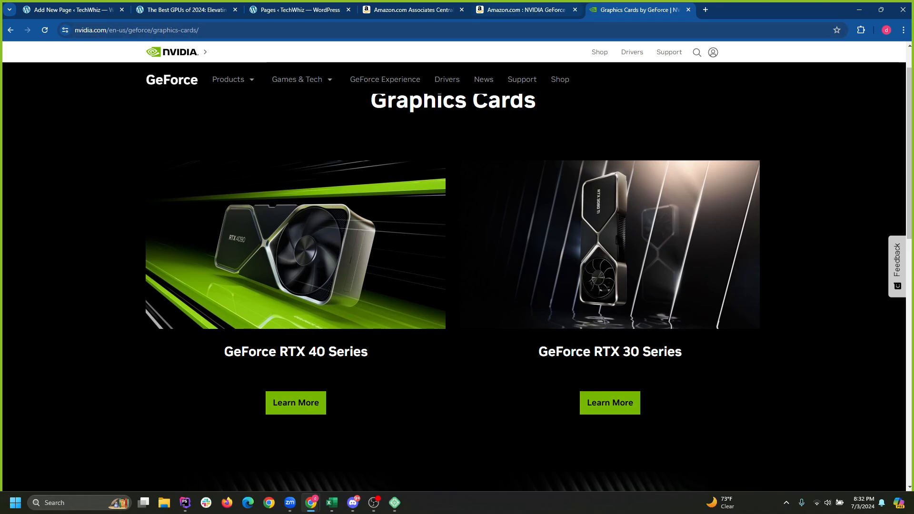
pyautogui.click(526, 10)
pyautogui.click(187, 9)
pyautogui.click(73, 10)
pyautogui.click(186, 10)
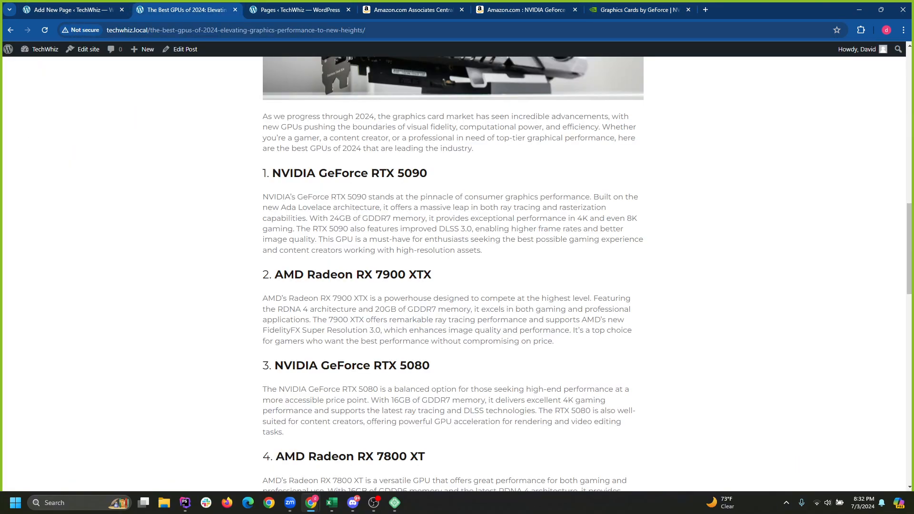
pyautogui.scroll(20, 453, 273)
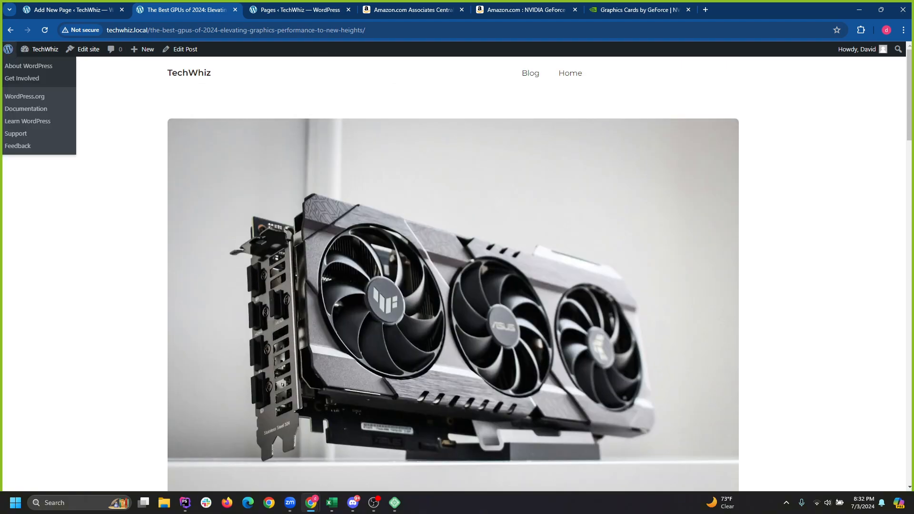
# From the WordPress admin Posts list, open the Best GPUs post in the editor.
pyautogui.click(40, 49)
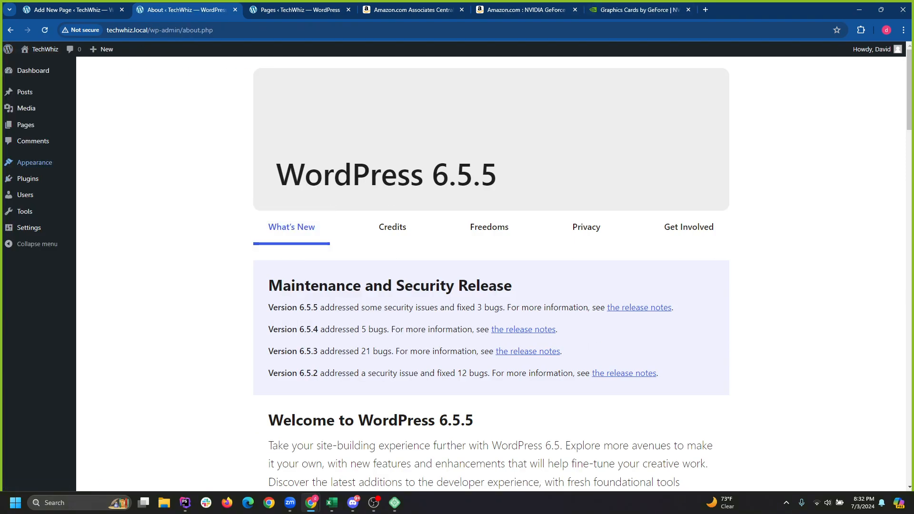
pyautogui.scroll(-4, 491, 276)
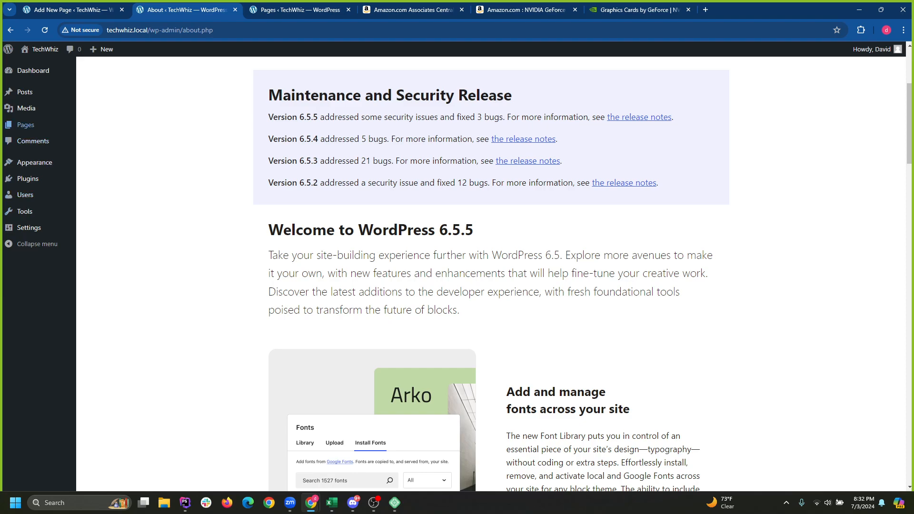
pyautogui.moveTo(24, 92)
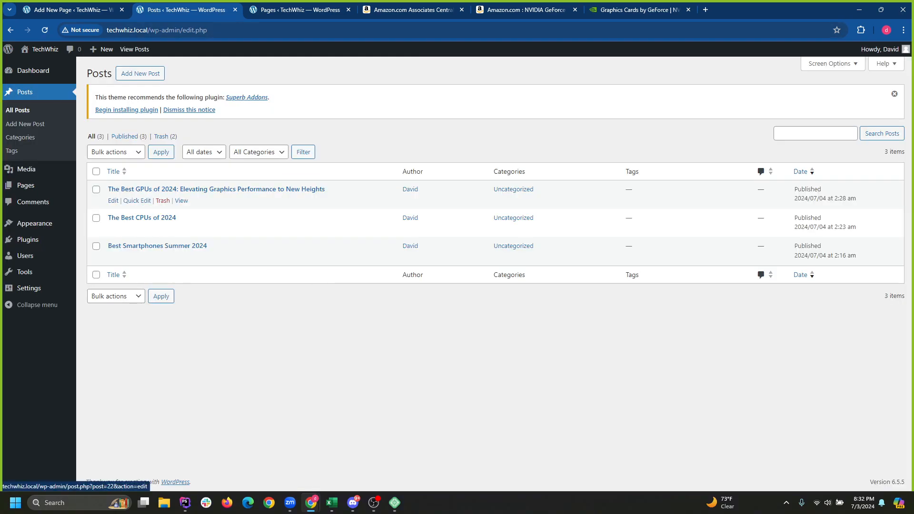
pyautogui.click(217, 189)
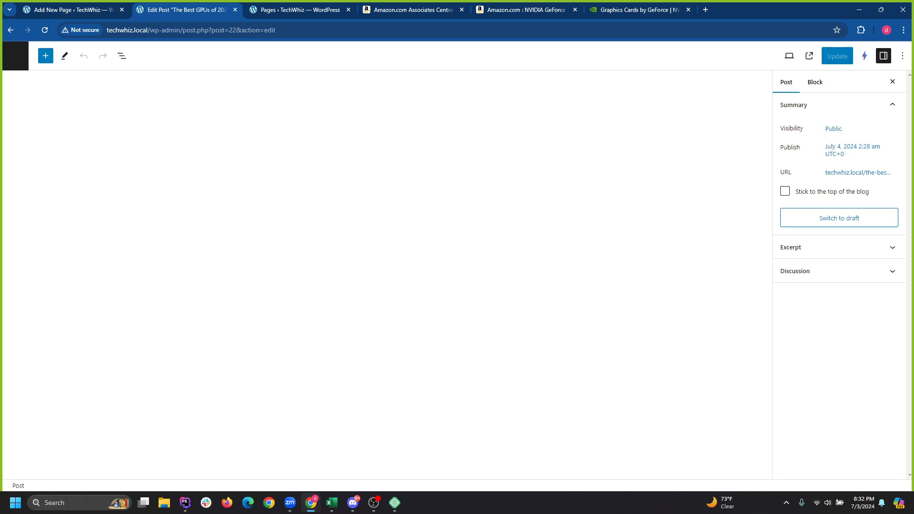
pyautogui.scroll(-8, 386, 275)
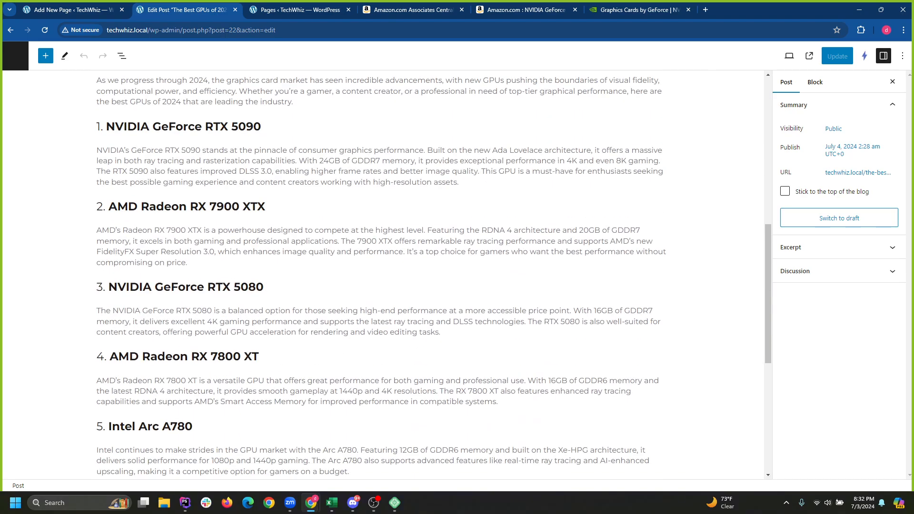
pyautogui.scroll(1, 385, 274)
# Change the headings from RTX 5090 and RTX 5080 to RTX 4090 and RTX 4080, then select the RTX 4090 heading.
pyautogui.moveTo(232, 222); pyautogui.dragTo(238, 222)
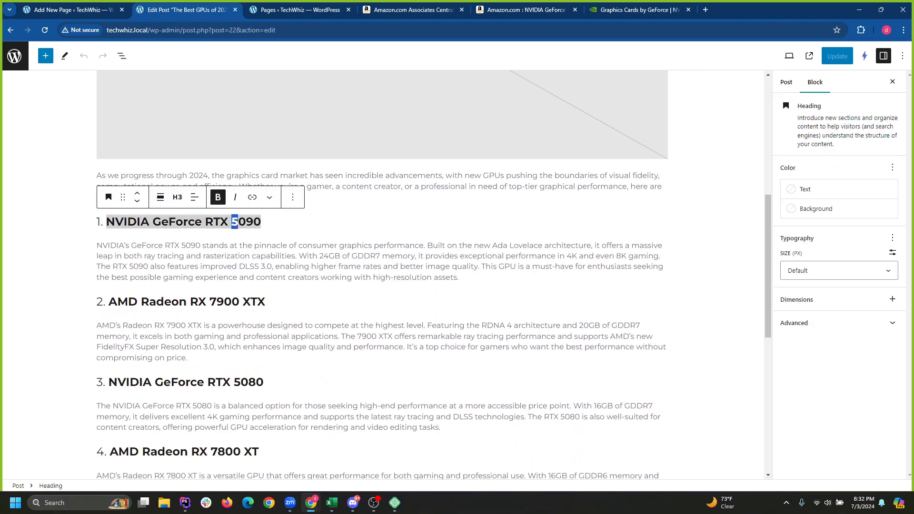
pyautogui.write('45')
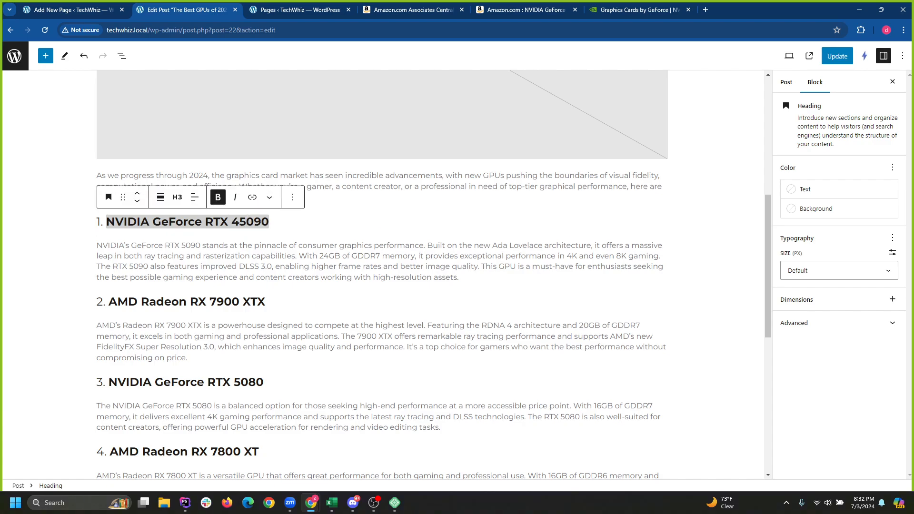
pyautogui.press('BackSpace')
pyautogui.moveTo(234, 382); pyautogui.dragTo(241, 383)
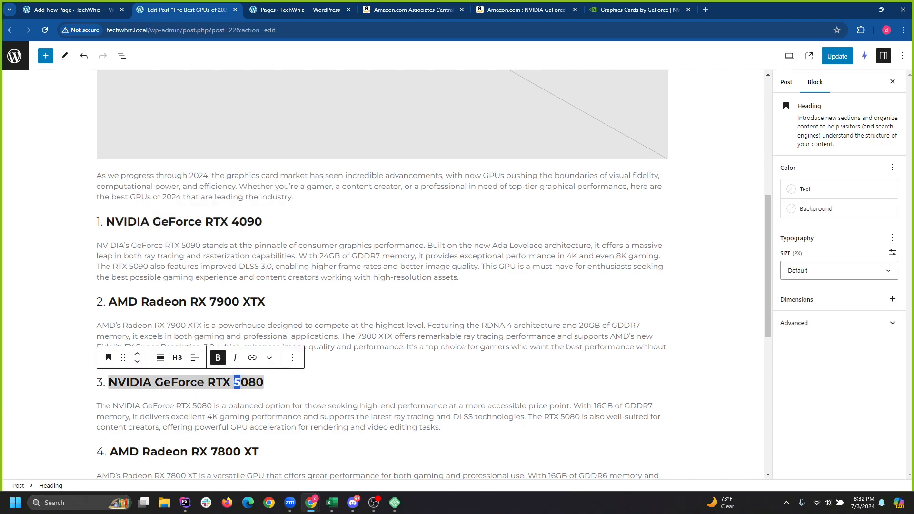
pyautogui.write('4')
pyautogui.click(268, 302)
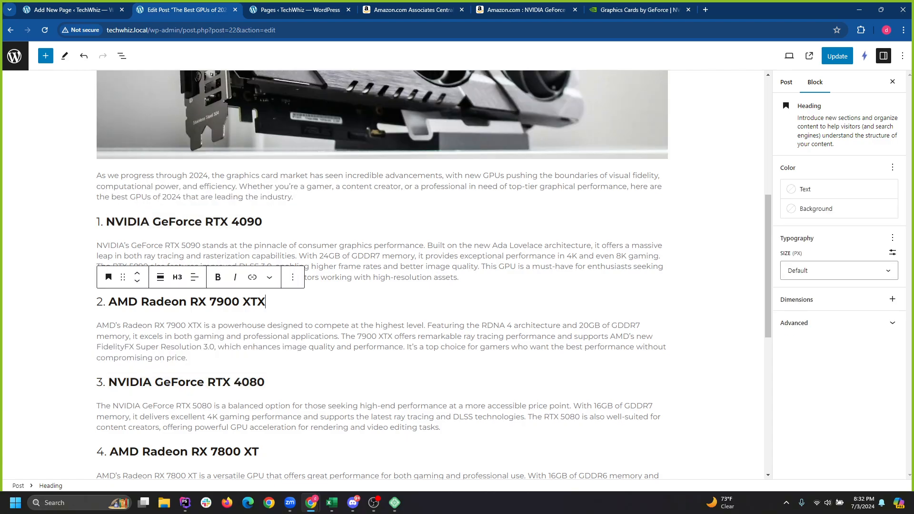
pyautogui.scroll(1, 268, 303)
pyautogui.tripleClick(218, 269)
pyautogui.hotkey('ctrl', 'c')
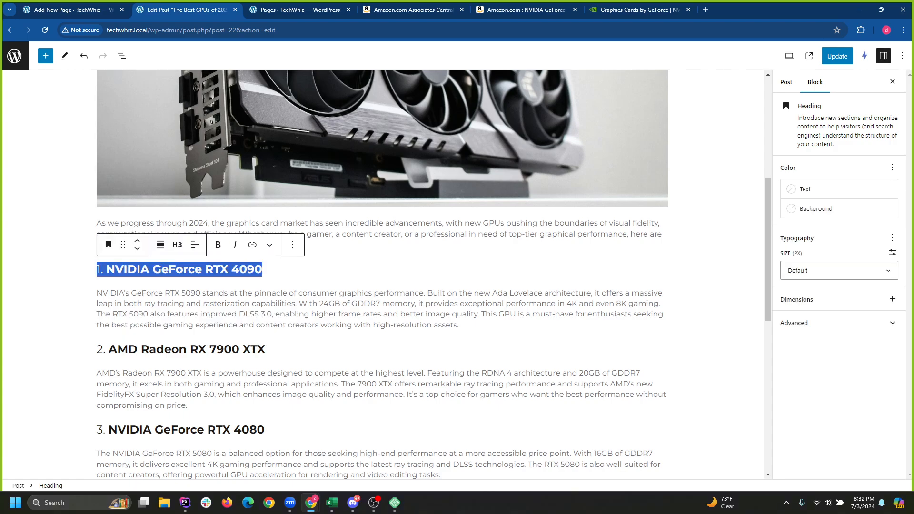
pyautogui.click(635, 10)
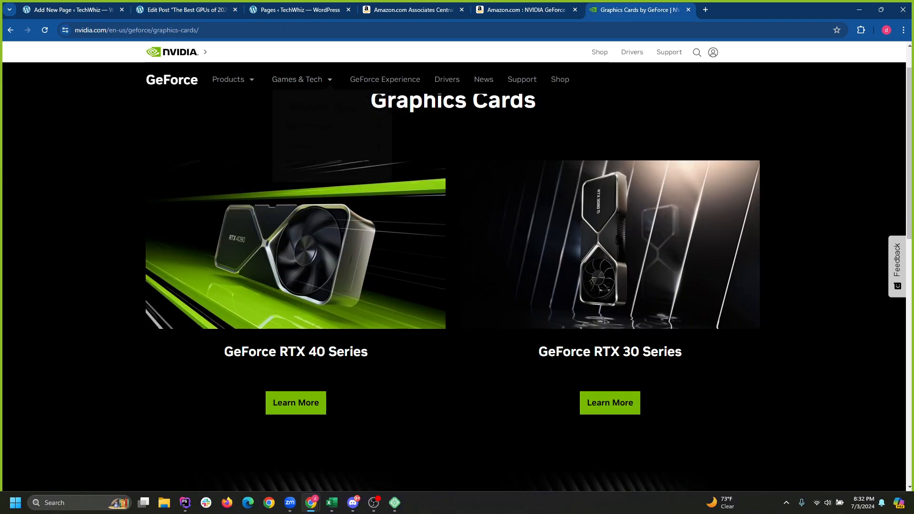
# Search Amazon for the pasted RTX 4090 heading text and skim the results.
pyautogui.click(525, 10)
pyautogui.scroll(15, 263, 99)
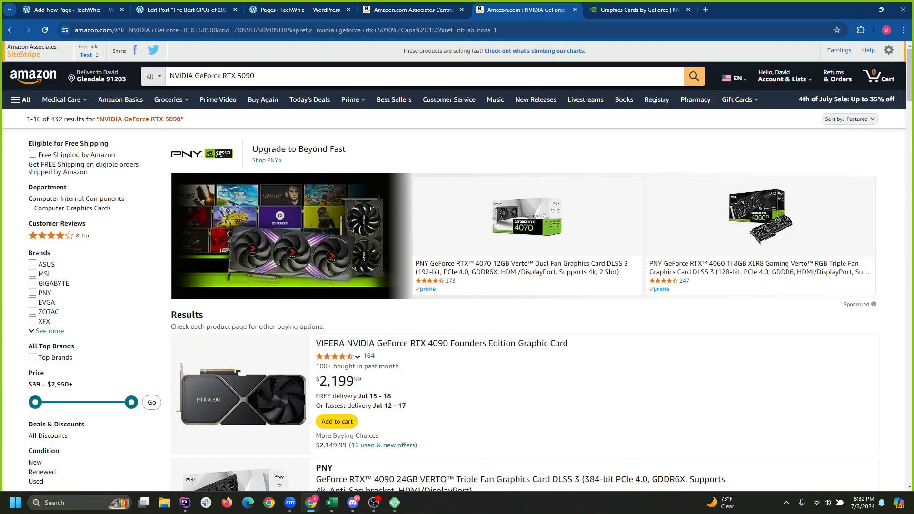
pyautogui.moveTo(263, 77); pyautogui.dragTo(154, 77)
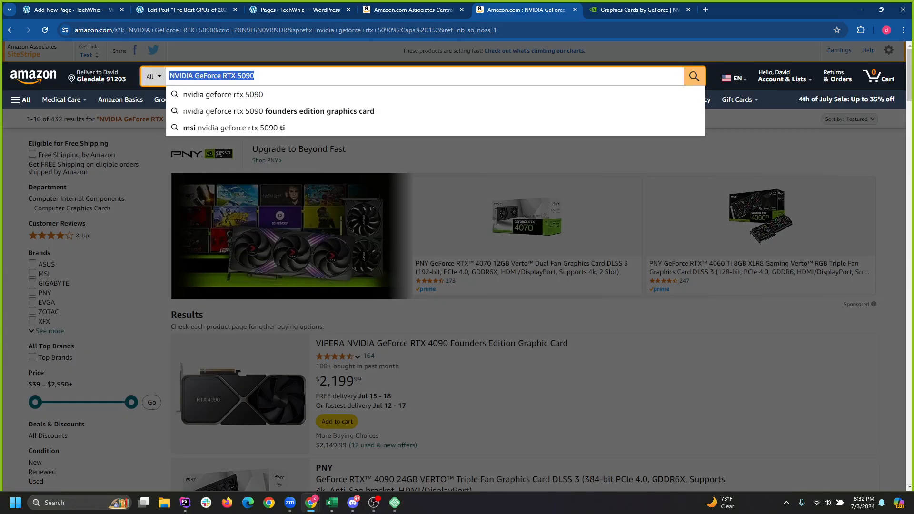
pyautogui.hotkey('ctrl', 'v')
pyautogui.press('Return')
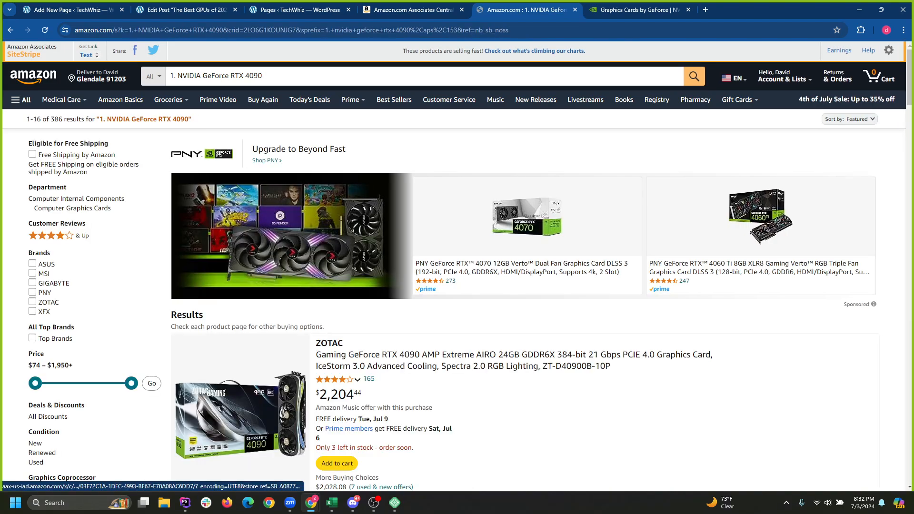
pyautogui.scroll(-9, 457, 267)
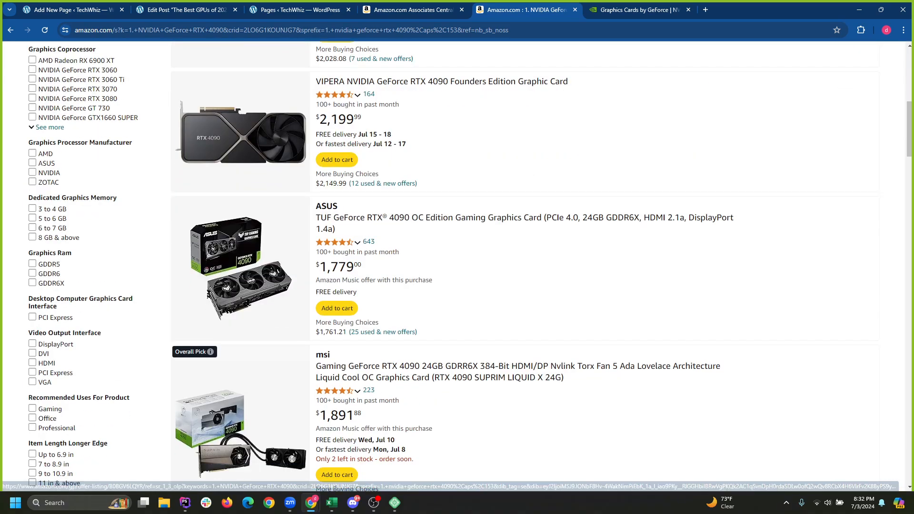
pyautogui.moveTo(909, 129); pyautogui.dragTo(909, 328)
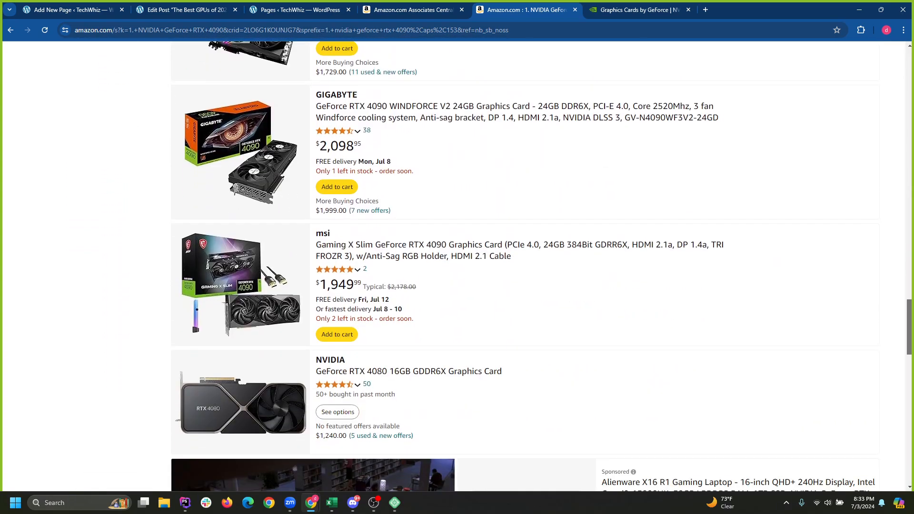
pyautogui.scroll(-2, 457, 267)
pyautogui.scroll(-3, 457, 267)
pyautogui.scroll(20, 457, 267)
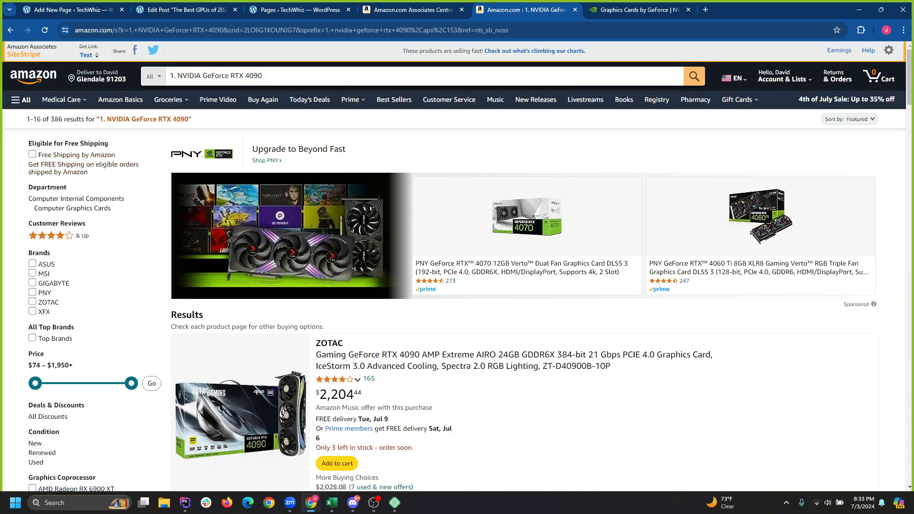
# Trim the leading '1.' and 'NVIDIA GeForce' from the query to search just RTX 4090.
pyautogui.moveTo(177, 76); pyautogui.dragTo(169, 76)
pyautogui.press('BackSpace')
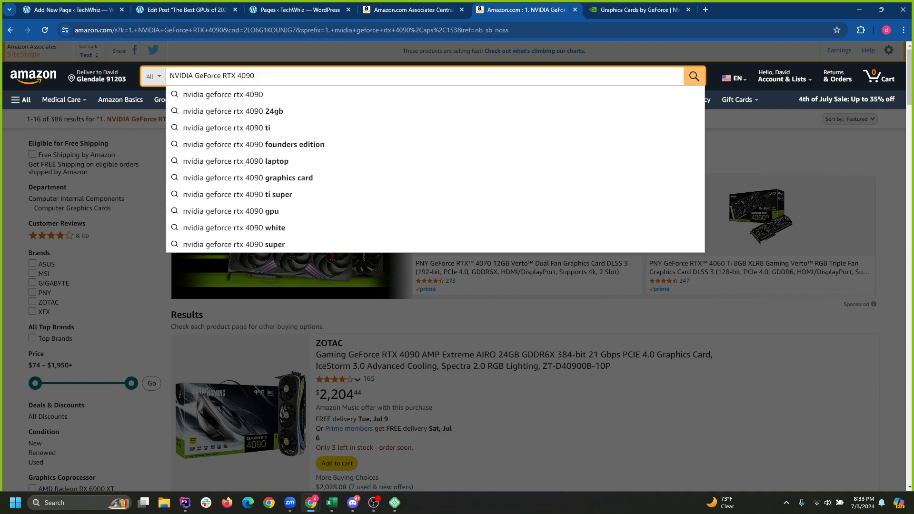
pyautogui.press('Escape')
pyautogui.doubleClick(208, 76)
pyautogui.moveTo(200, 76); pyautogui.dragTo(159, 77)
pyautogui.moveTo(219, 76); pyautogui.dragTo(166, 78)
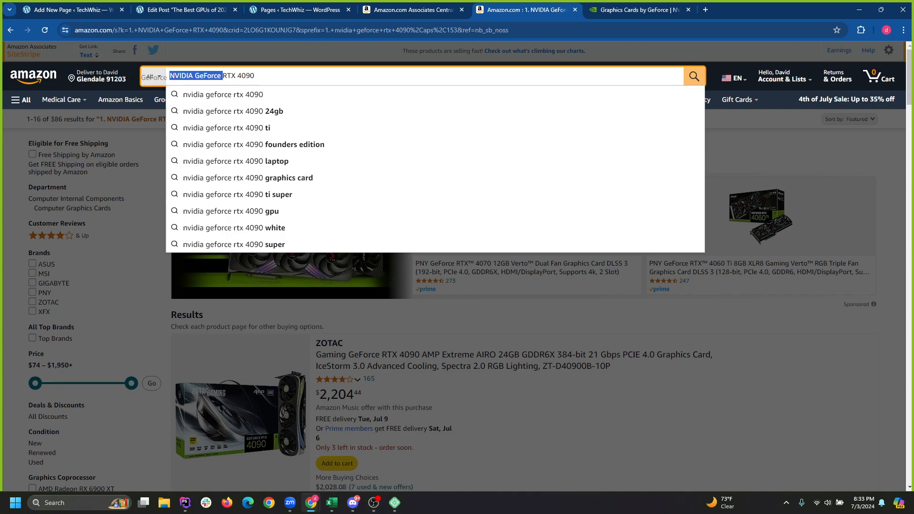
pyautogui.press('Return')
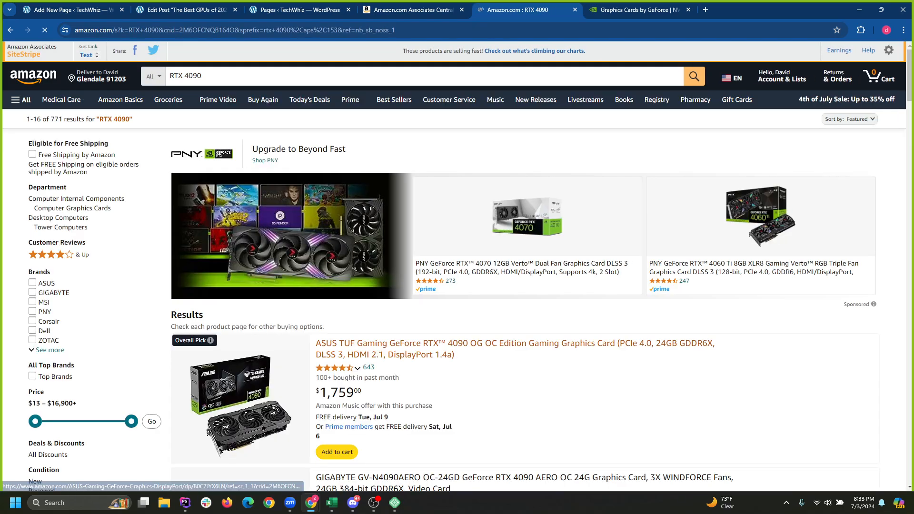
# Scroll through the Amazon RTX 4090 listings.
pyautogui.scroll(-2, 240, 304)
pyautogui.scroll(-4, 241, 305)
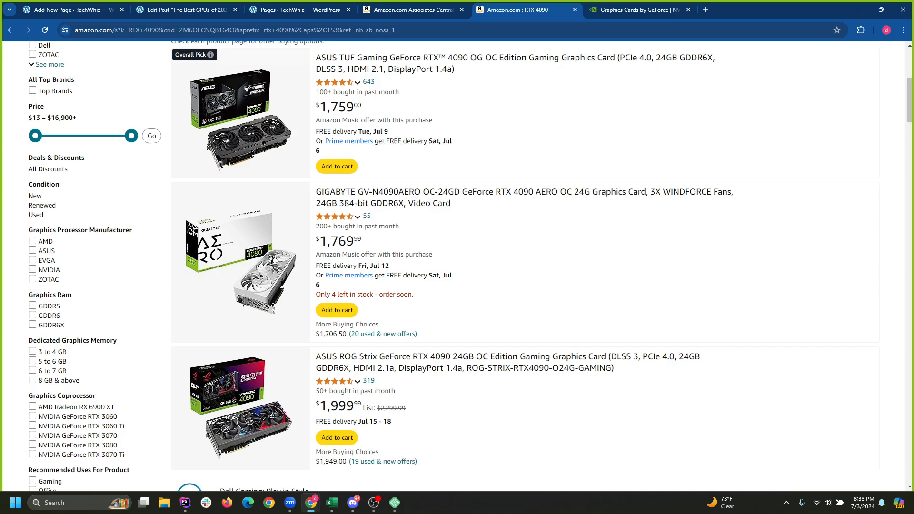
pyautogui.scroll(-1, 470, 267)
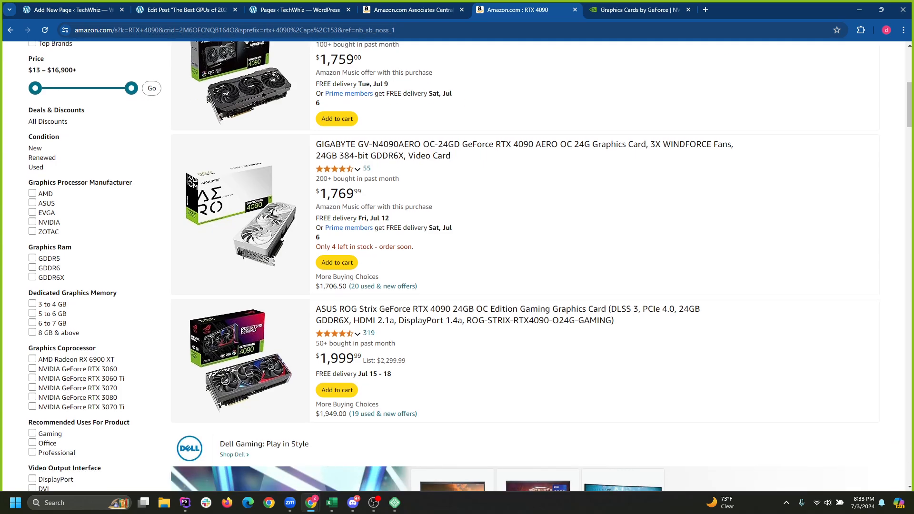
pyautogui.scroll(-8, 523, 267)
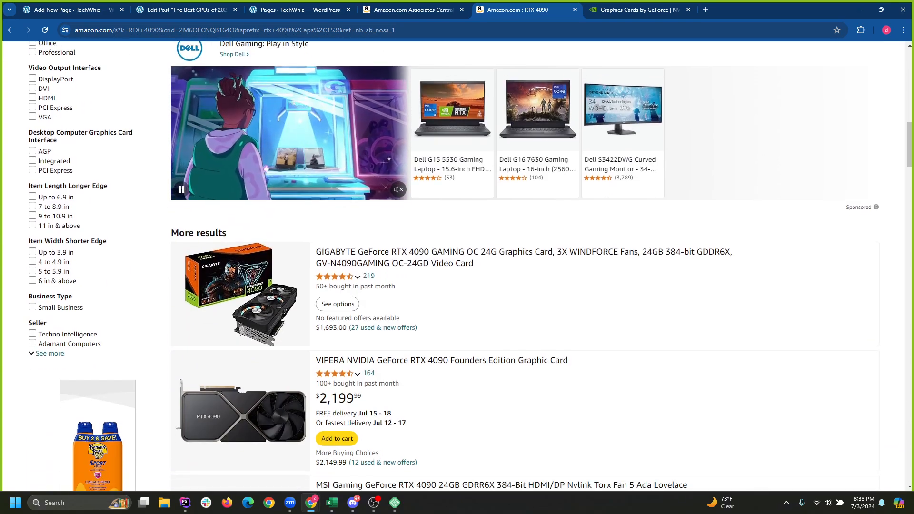
pyautogui.scroll(-16, 524, 267)
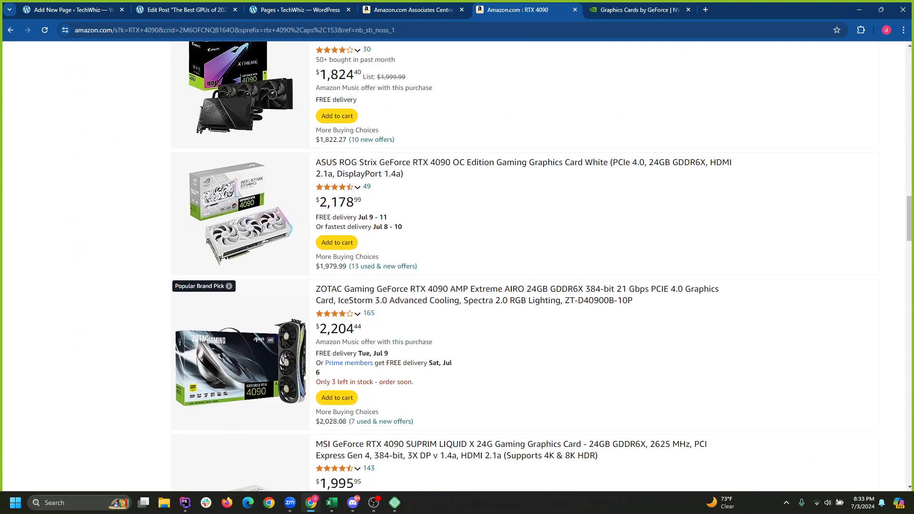
pyautogui.scroll(-5, 524, 266)
pyautogui.scroll(-7, 523, 266)
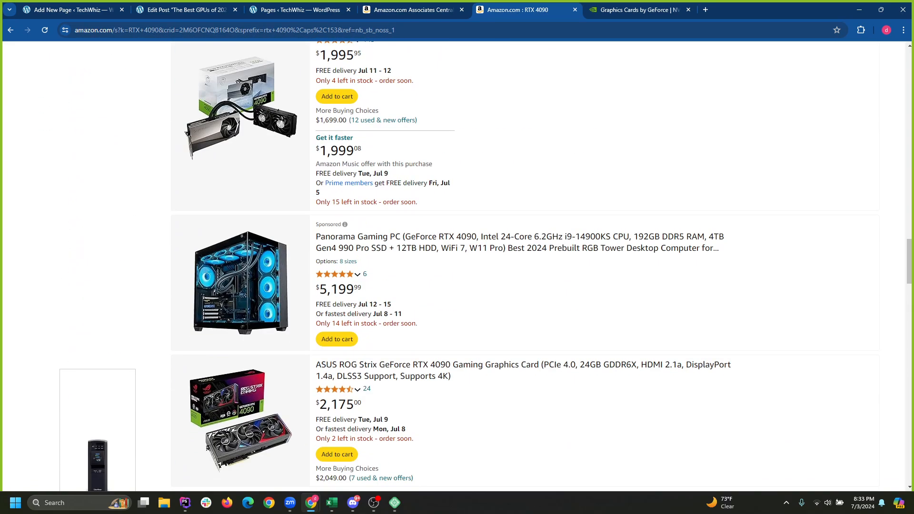
pyautogui.scroll(-1, 362, 276)
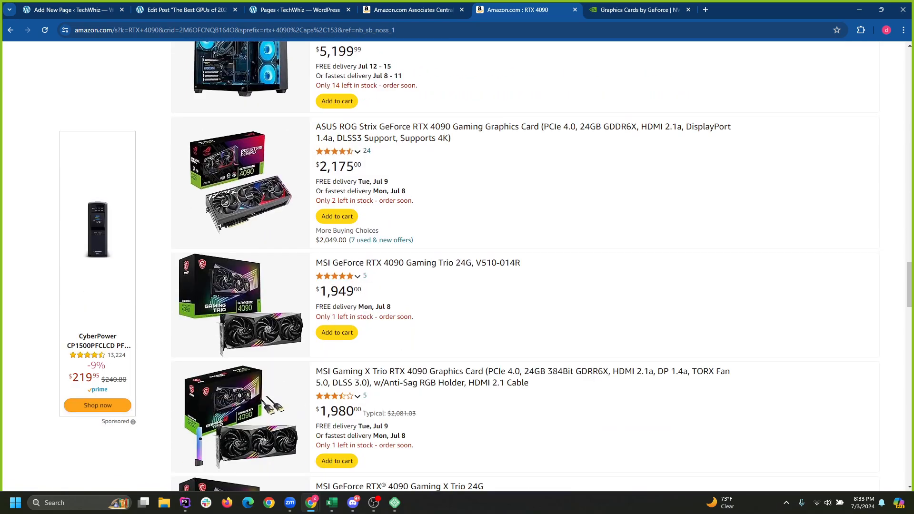
pyautogui.scroll(-4, 362, 277)
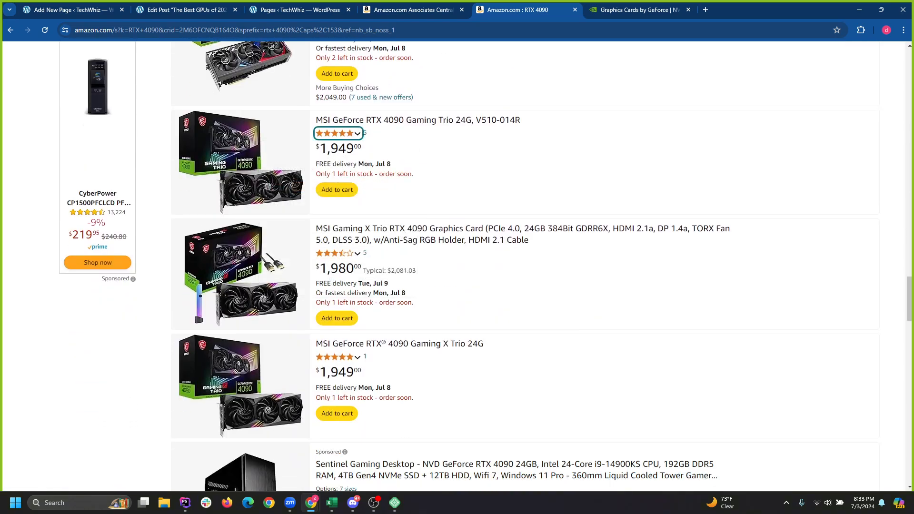
pyautogui.scroll(-5, 336, 133)
pyautogui.scroll(-9, 524, 266)
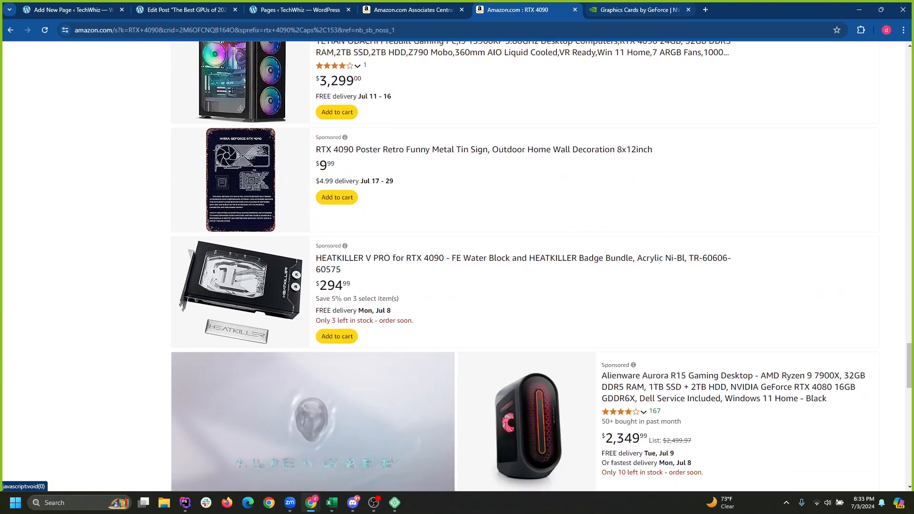
pyautogui.hotkey('ctrl', 'Tab')
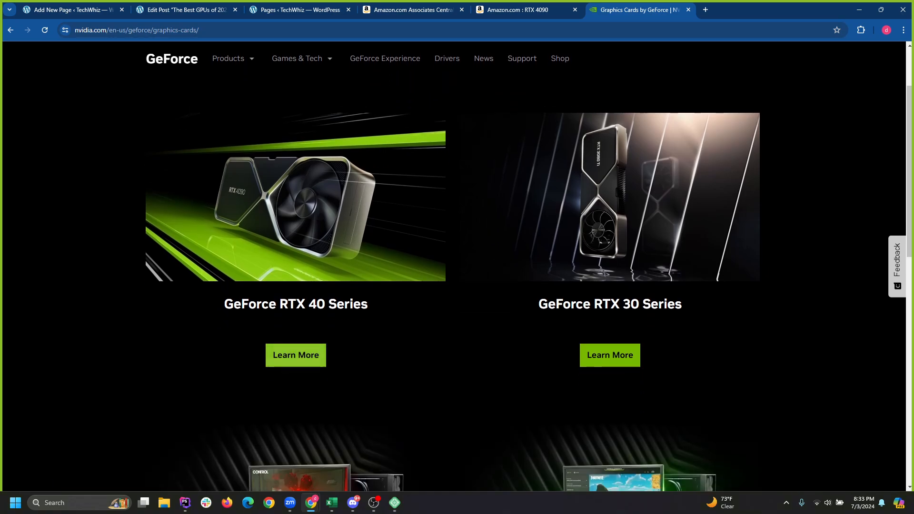
# Open RTX 40 Series buying options in the NVIDIA store and filter to the NVIDIA brand.
pyautogui.click(296, 366)
pyautogui.scroll(-3, 296, 353)
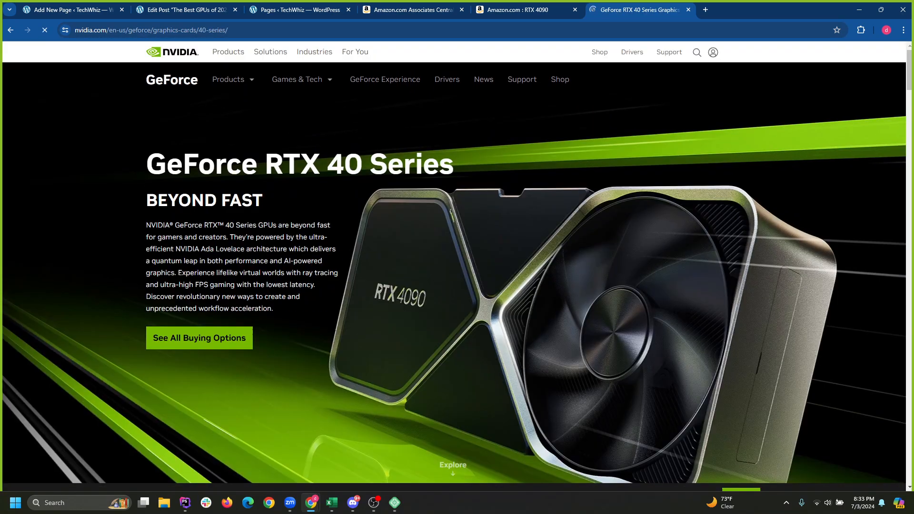
pyautogui.click(199, 203)
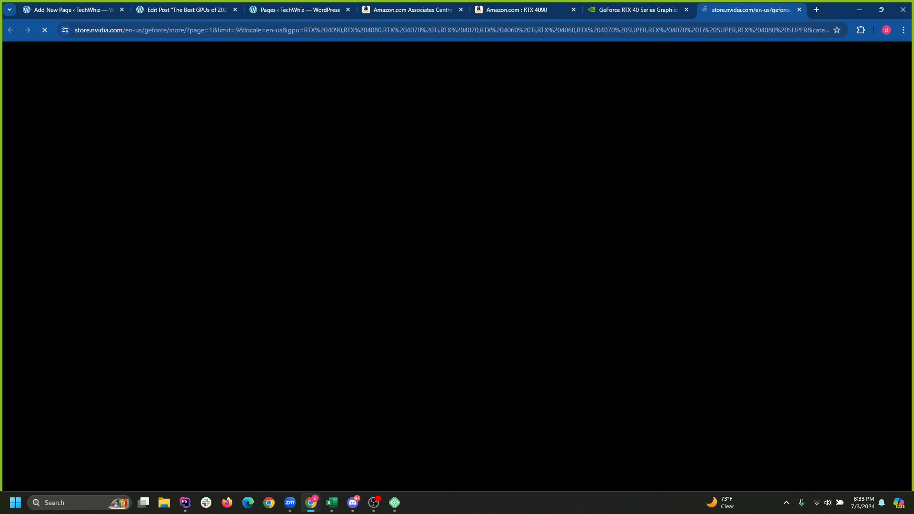
pyautogui.scroll(-5, 162, 462)
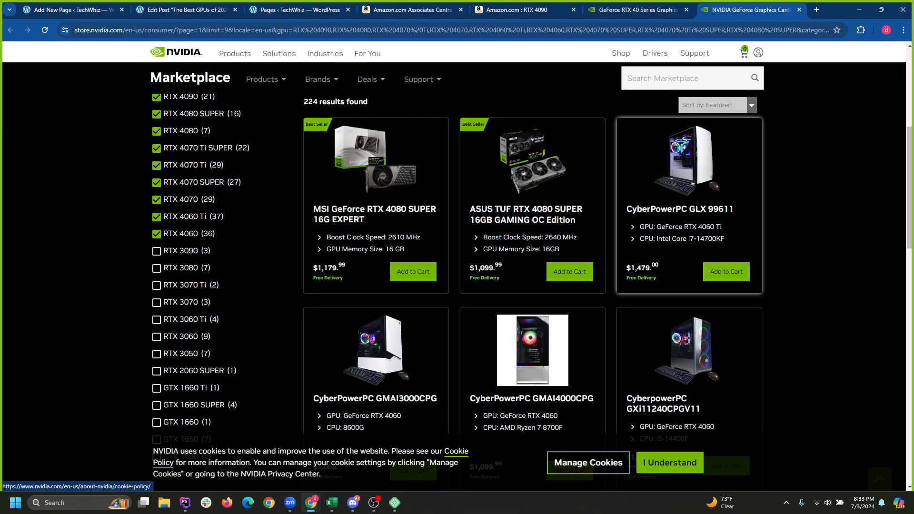
pyautogui.scroll(-7, 532, 276)
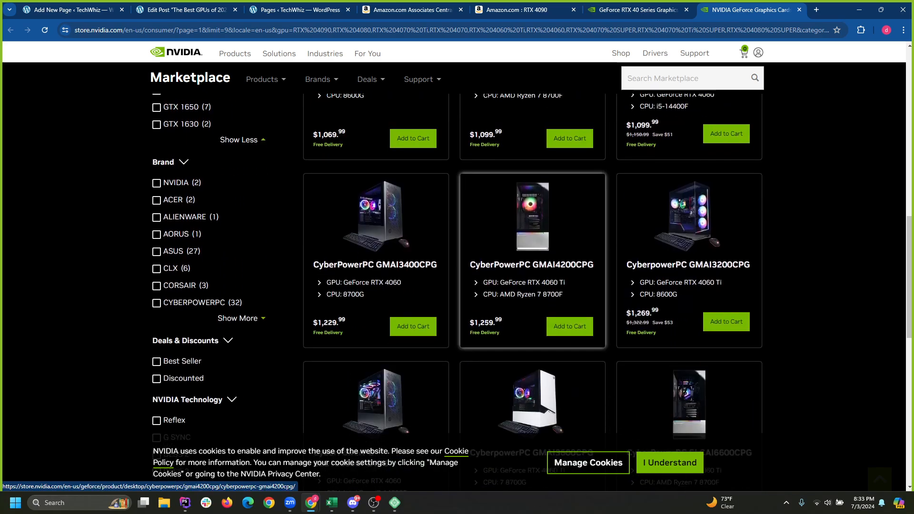
pyautogui.click(157, 182)
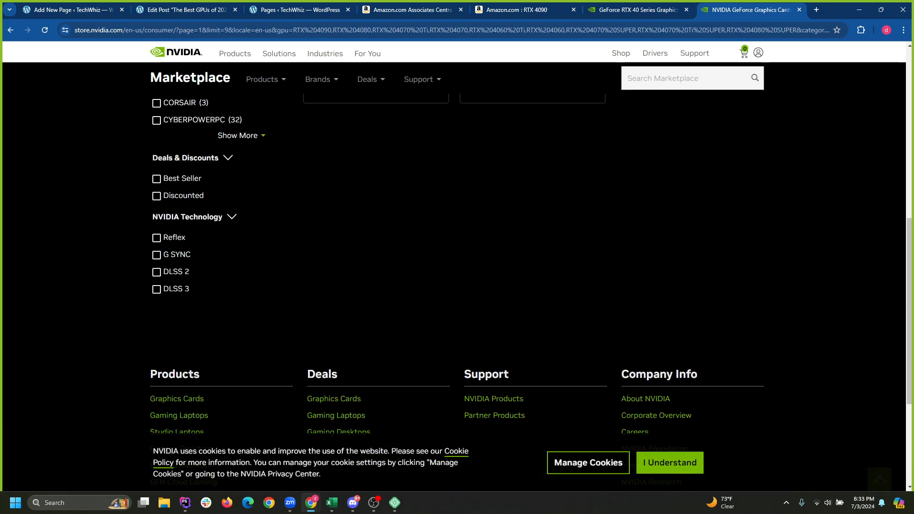
# Browse the NVIDIA-brand results, the RTX 4070 and RTX 4060 Ti.
pyautogui.scroll(-2, 523, 238)
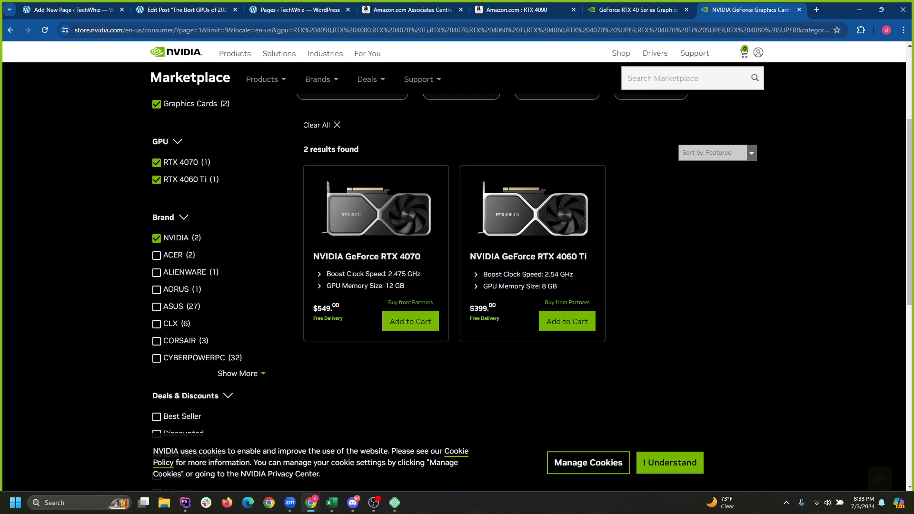
pyautogui.scroll(3, 524, 238)
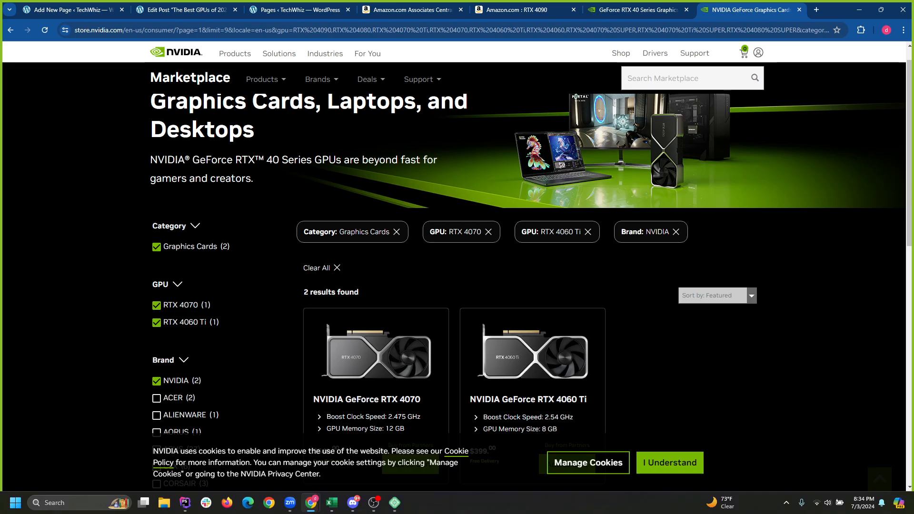
pyautogui.scroll(1, 524, 238)
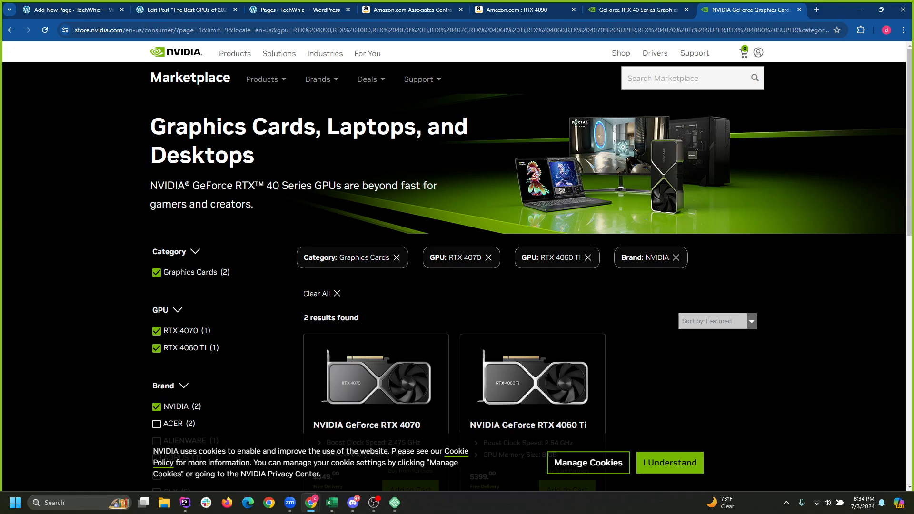
pyautogui.scroll(-5, 524, 286)
pyautogui.scroll(-2, 523, 285)
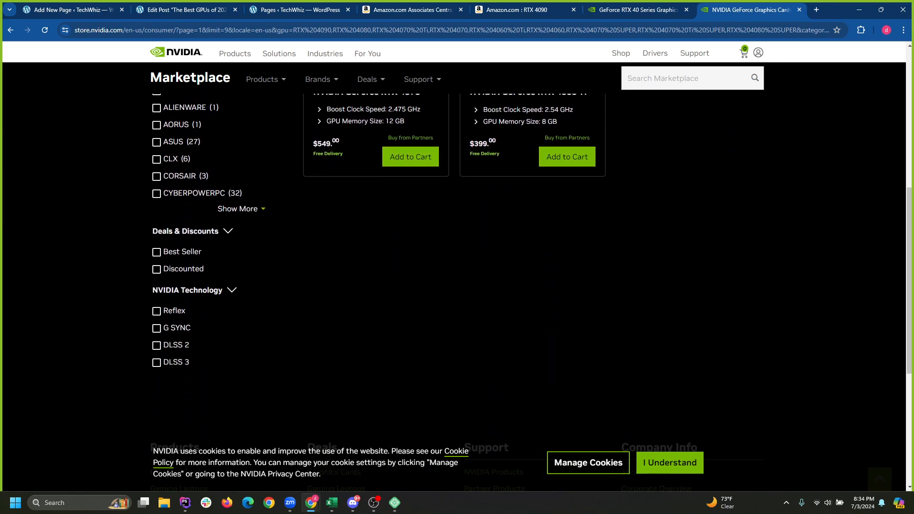
pyautogui.scroll(4, 524, 286)
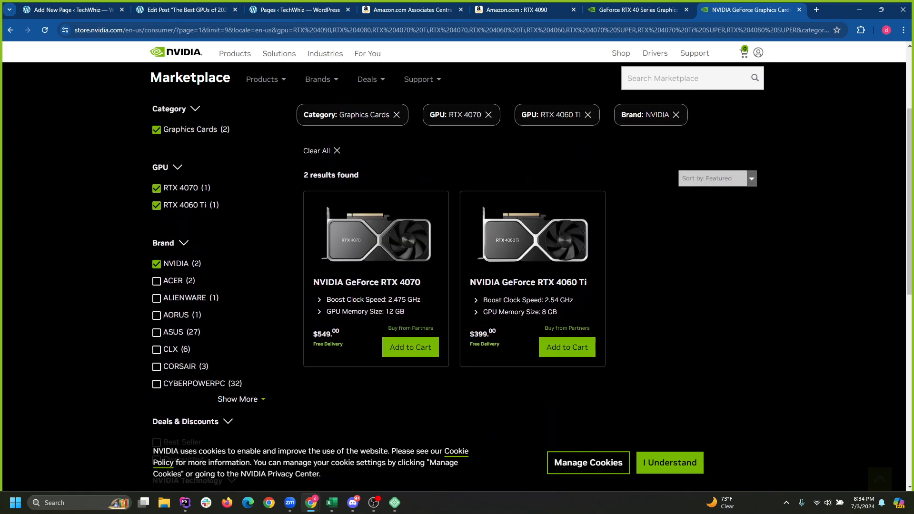
pyautogui.scroll(3, 523, 286)
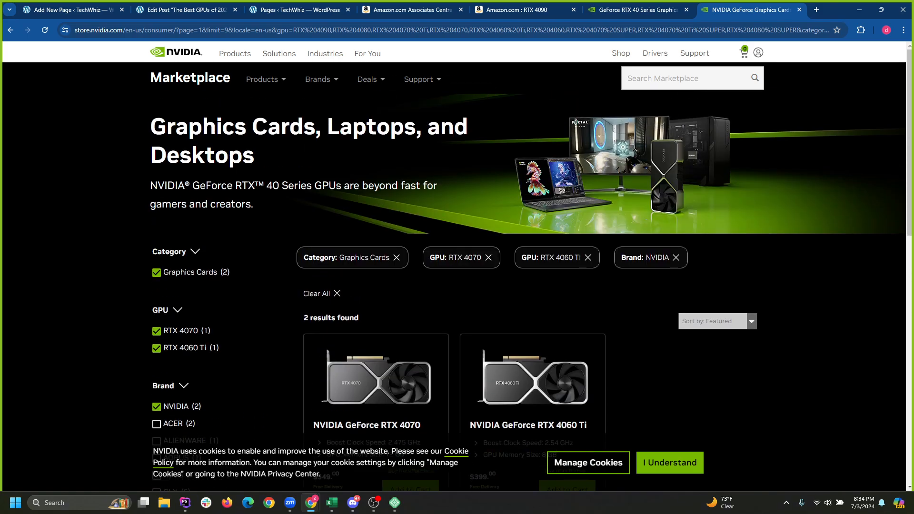
pyautogui.scroll(-1, 524, 285)
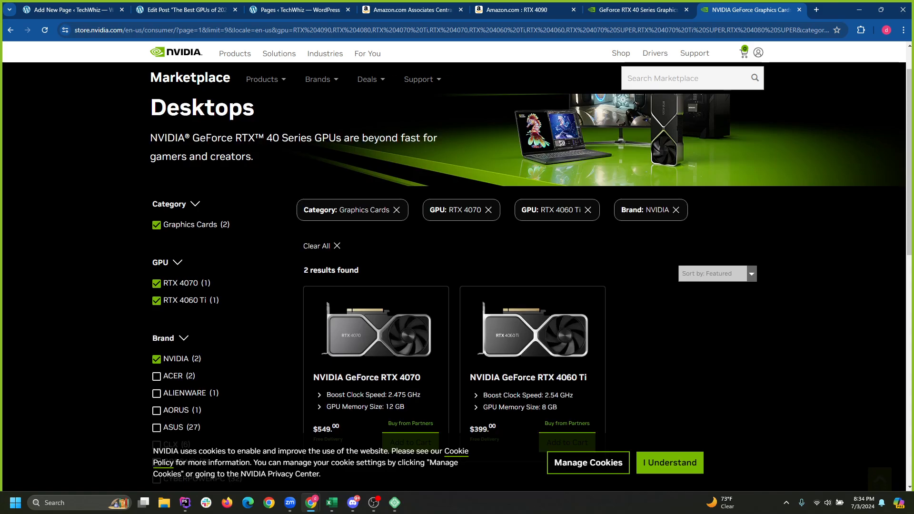
pyautogui.scroll(-4, 419, 361)
pyautogui.scroll(4, 515, 353)
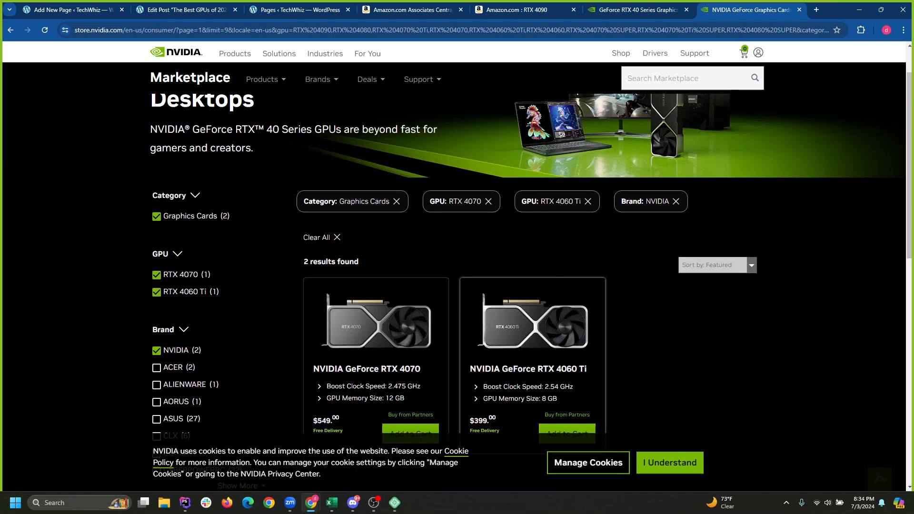
pyautogui.scroll(1, 514, 352)
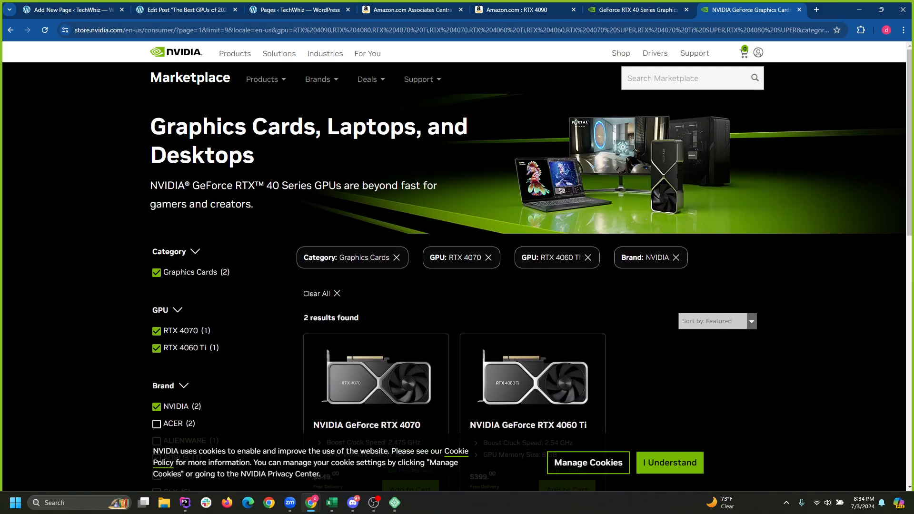
# Compare the open tabs, then go back to Amazon's earlier 'NVIDIA GeForce RTX 4090' search.
pyautogui.hotkey('ctrl', 'shift', 'Tab')
pyautogui.hotkey('ctrl', 'shift', 'Tab')
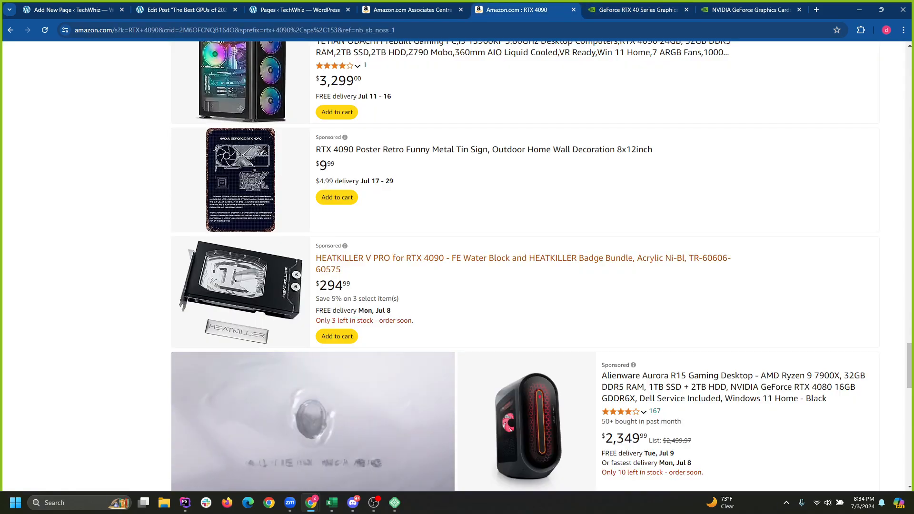
pyautogui.scroll(20, 524, 267)
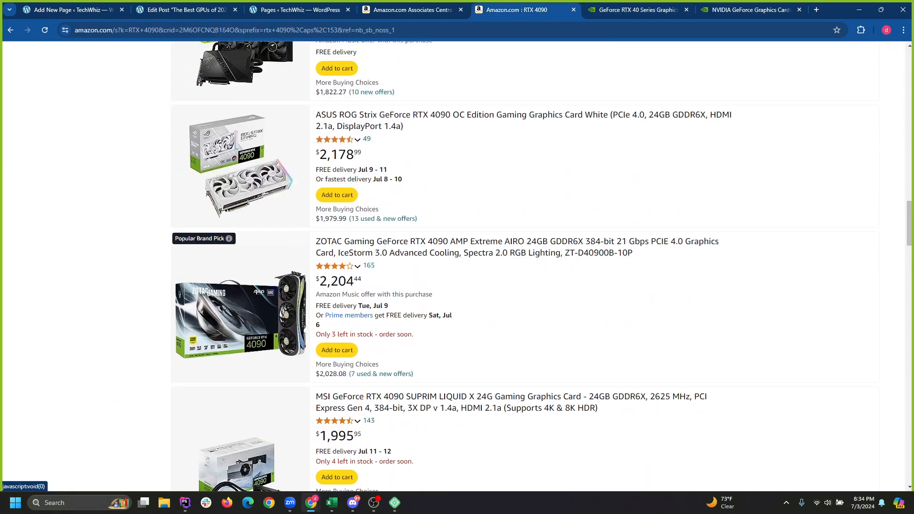
pyautogui.scroll(15, 524, 267)
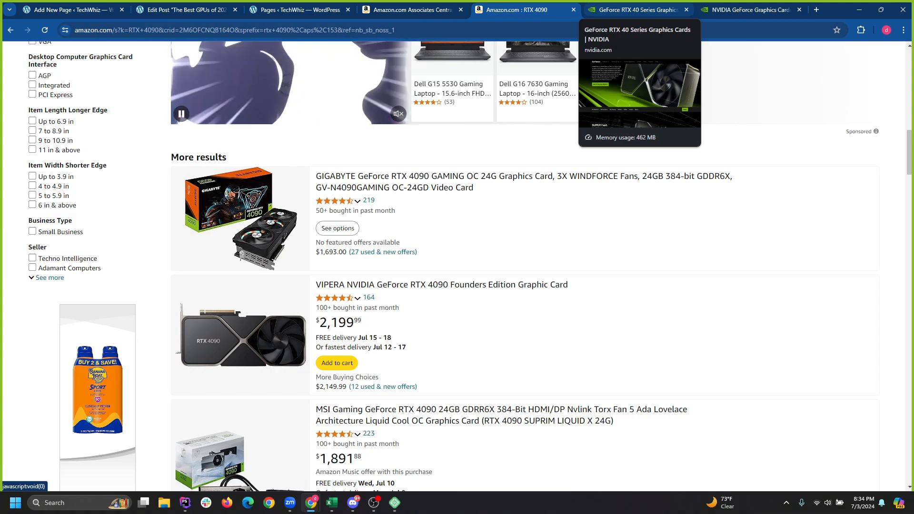
pyautogui.click(638, 10)
pyautogui.click(751, 9)
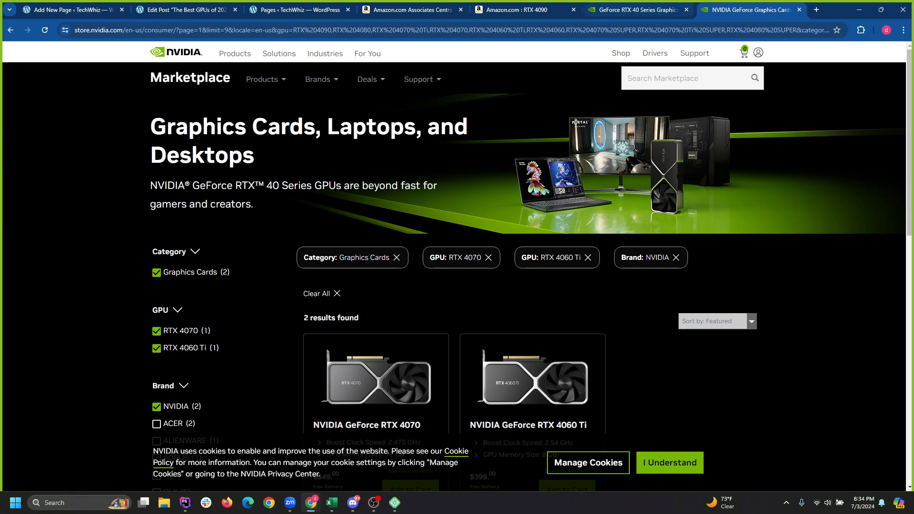
pyautogui.scroll(-2, 533, 305)
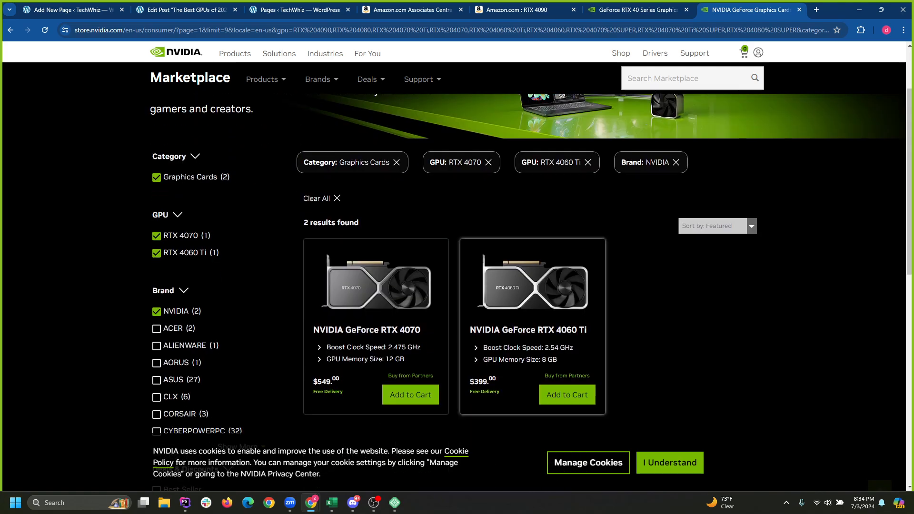
pyautogui.click(638, 10)
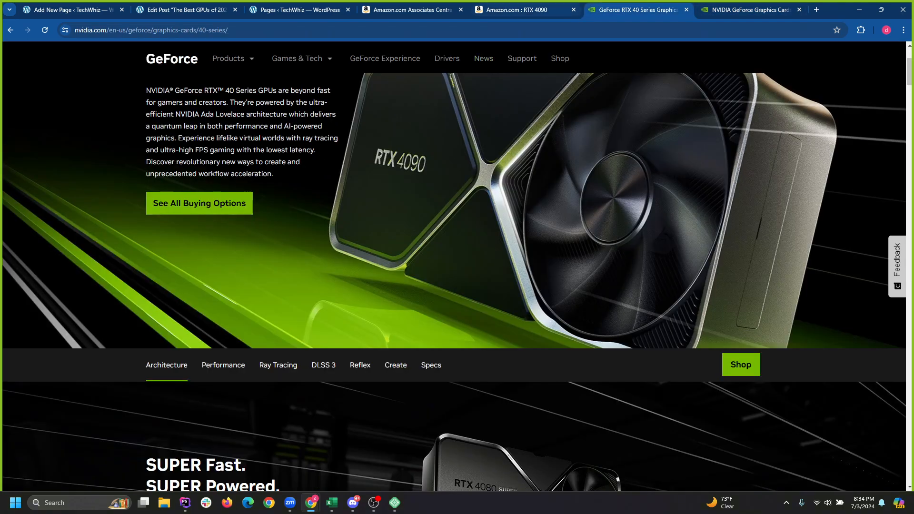
pyautogui.click(524, 9)
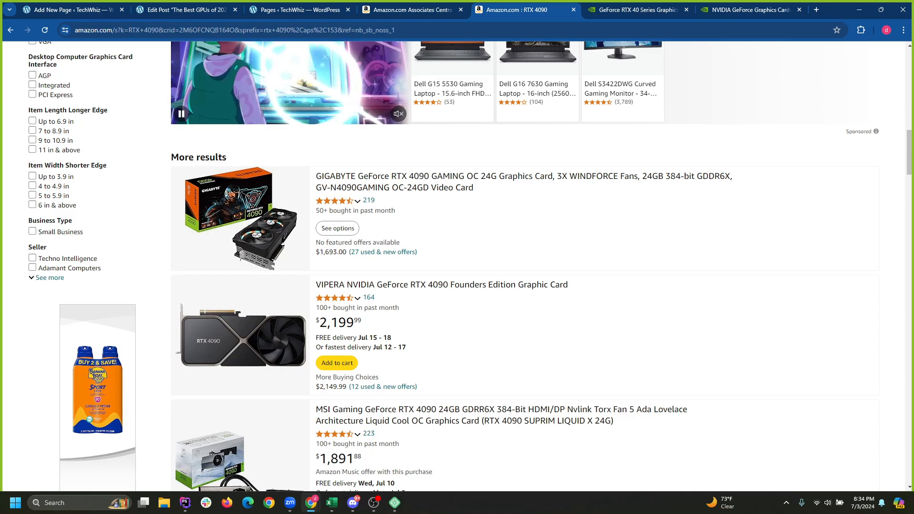
pyautogui.scroll(6, 523, 267)
pyautogui.click(10, 30)
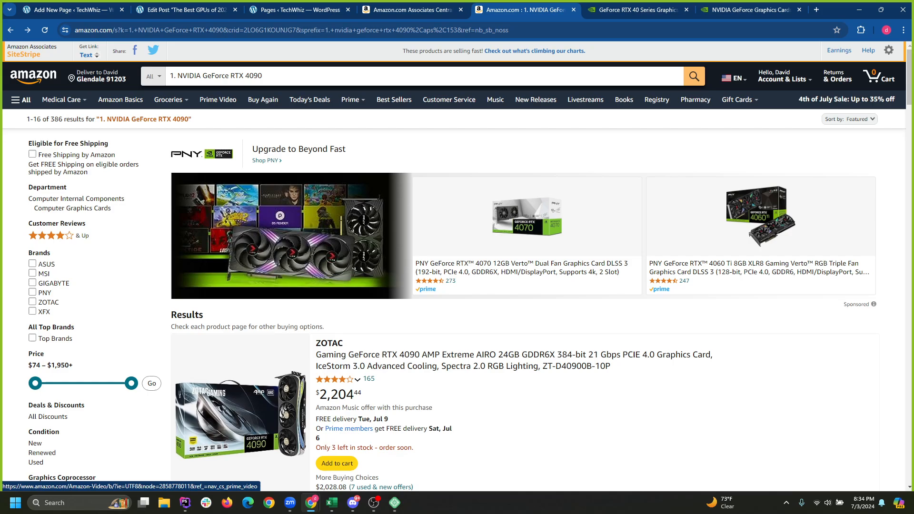
# Cut the Amazon query down to just 'RTX 4090' and rerun it.
pyautogui.moveTo(178, 76); pyautogui.dragTo(162, 76)
pyautogui.press('BackSpace')
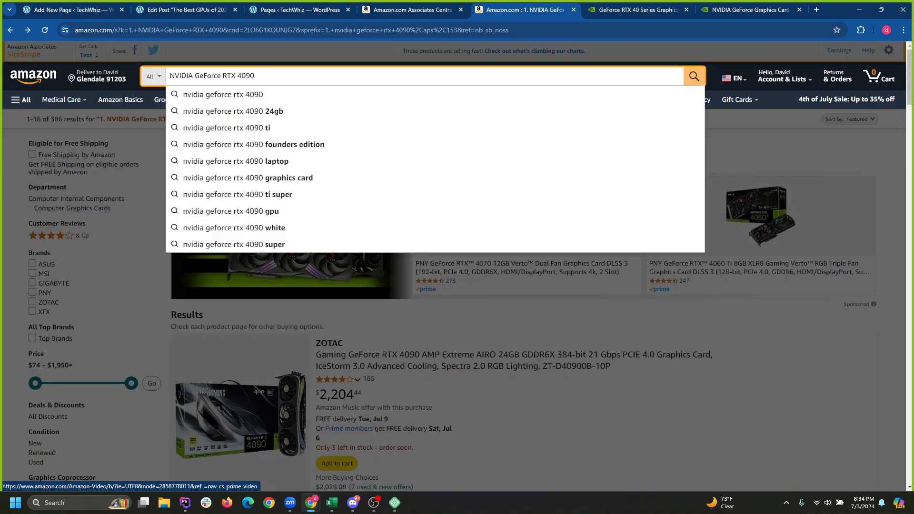
pyautogui.moveTo(223, 76); pyautogui.dragTo(169, 76)
pyautogui.press('BackSpace')
pyautogui.press('Return')
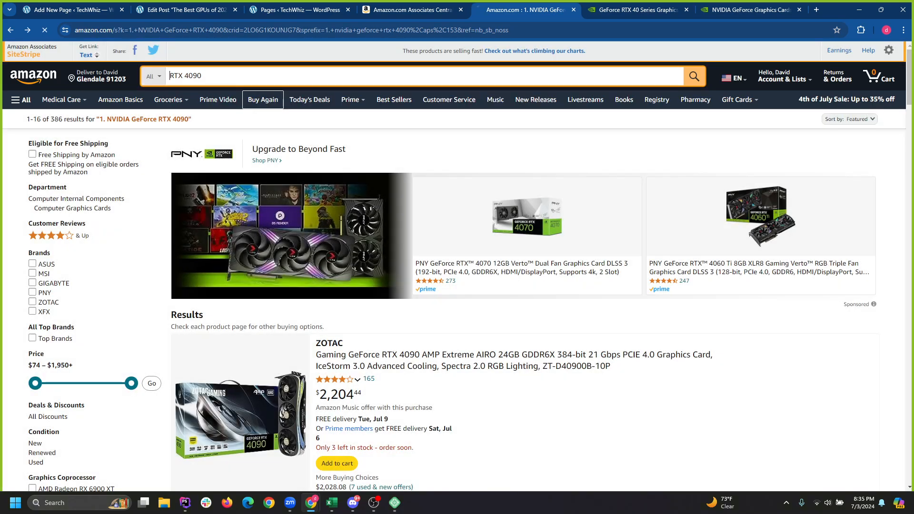
# Scroll the results and open the ASUS TUF Gaming RTX 4090 OG OC listing.
pyautogui.scroll(-4, 457, 267)
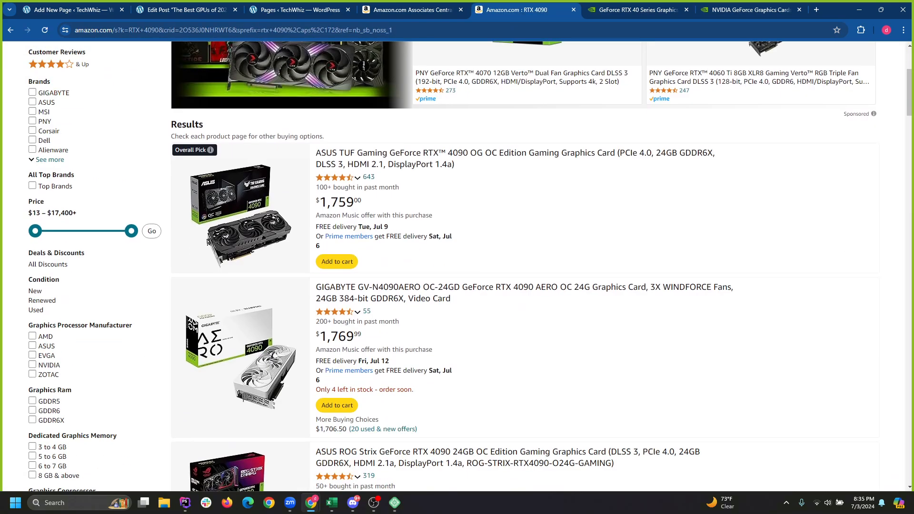
pyautogui.scroll(-2, 458, 266)
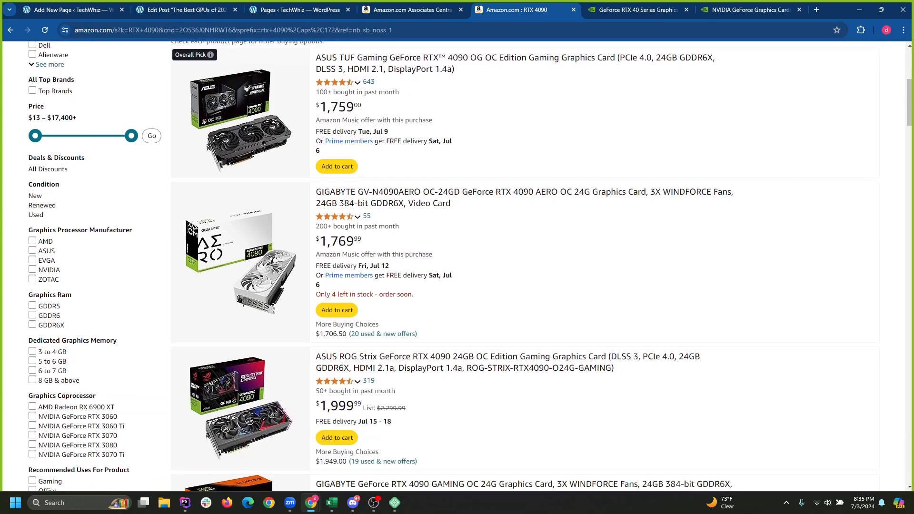
pyautogui.scroll(-5, 457, 266)
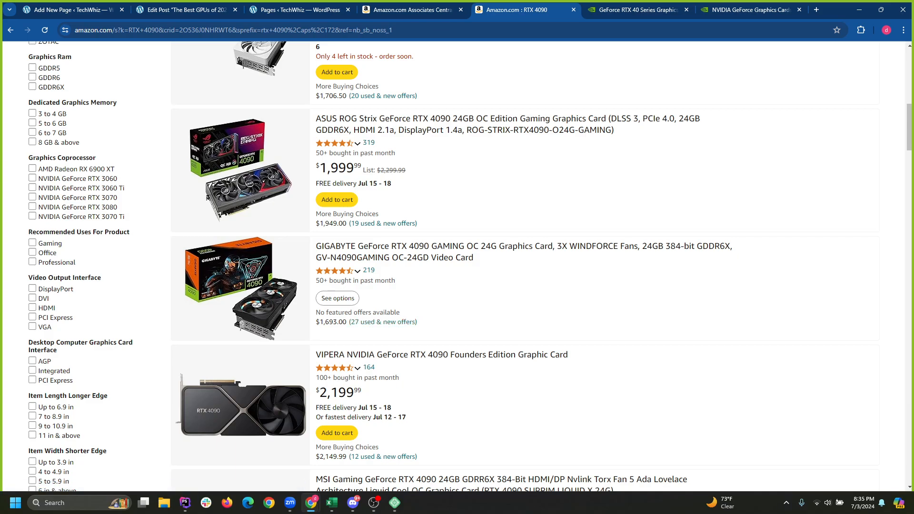
pyautogui.scroll(-5, 457, 266)
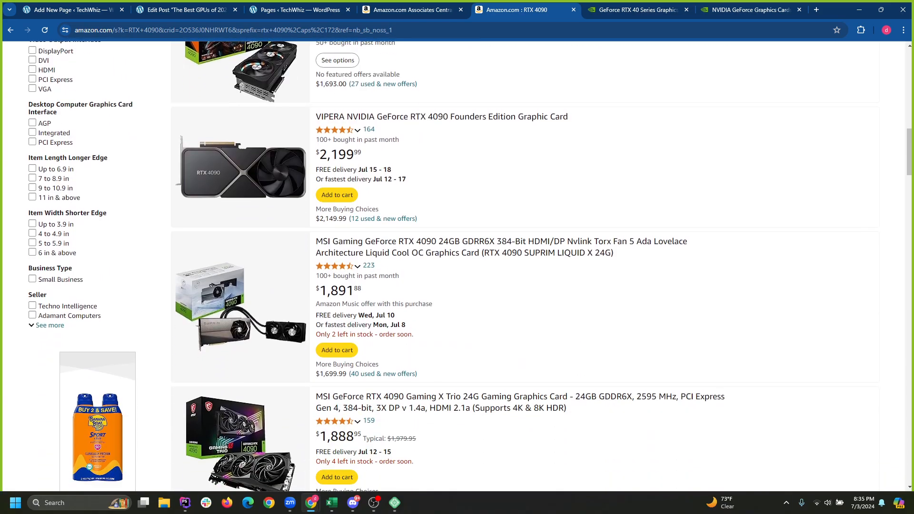
pyautogui.scroll(-4, 457, 267)
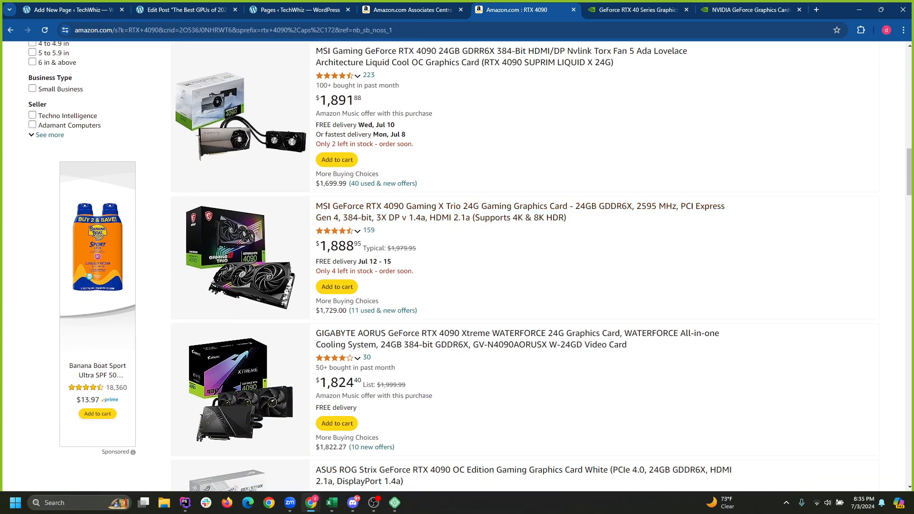
pyautogui.scroll(-6, 457, 267)
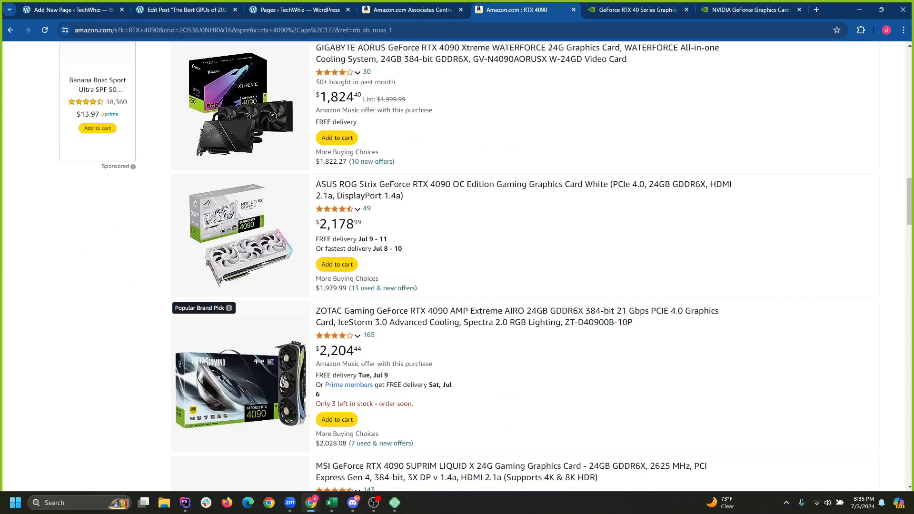
pyautogui.scroll(-6, 457, 267)
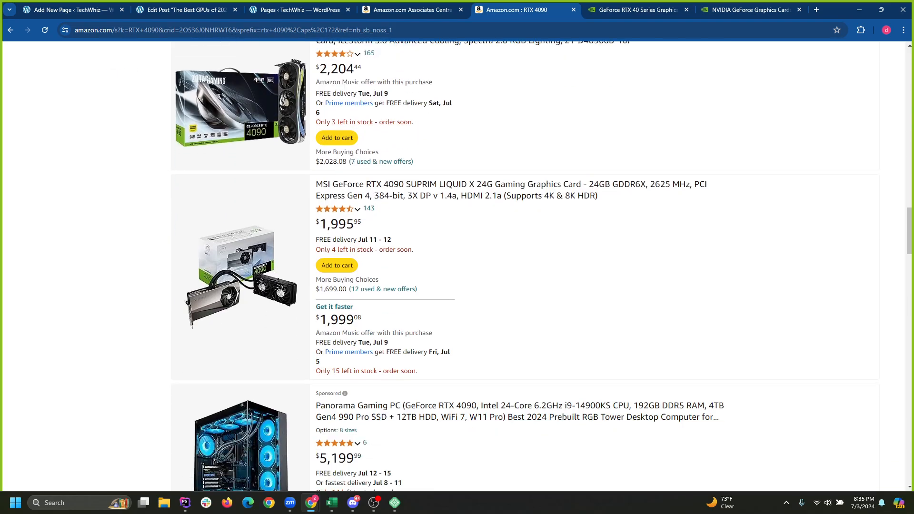
pyautogui.scroll(-3, 458, 267)
pyautogui.scroll(20, 457, 267)
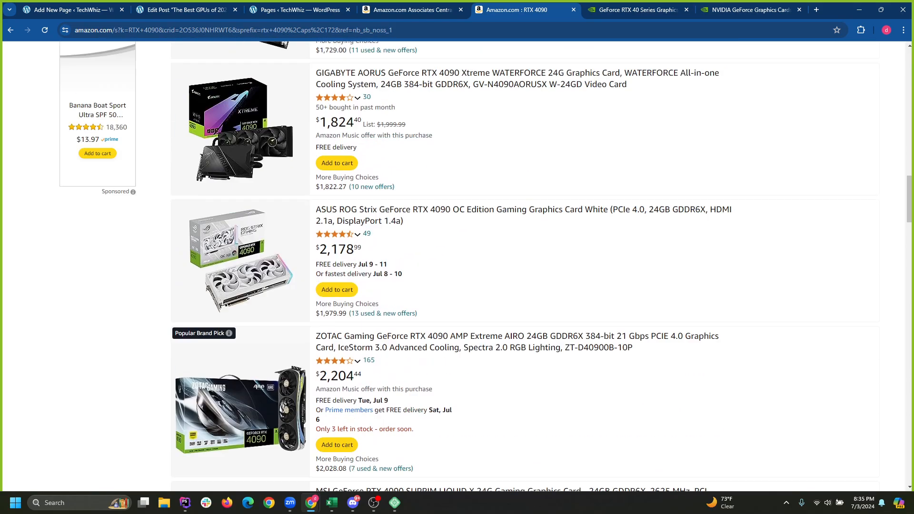
pyautogui.scroll(2, 457, 266)
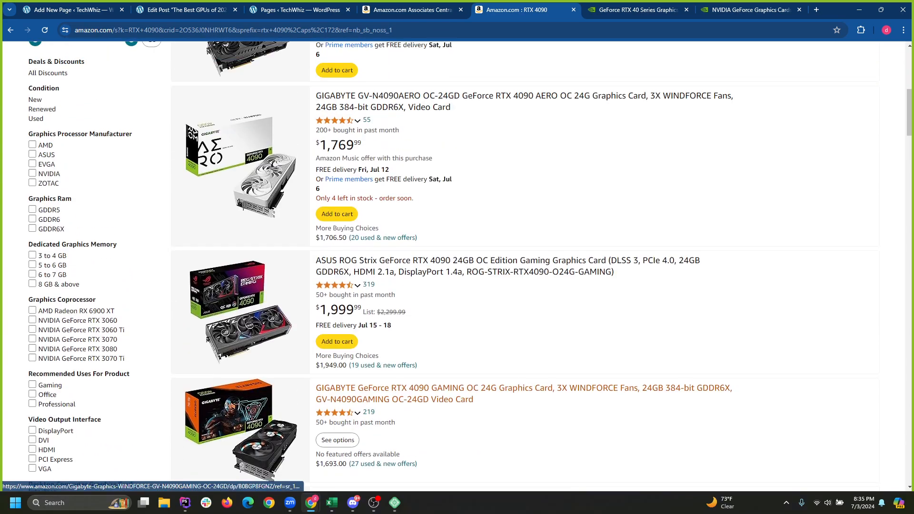
pyautogui.scroll(5, 457, 266)
pyautogui.scroll(3, 457, 267)
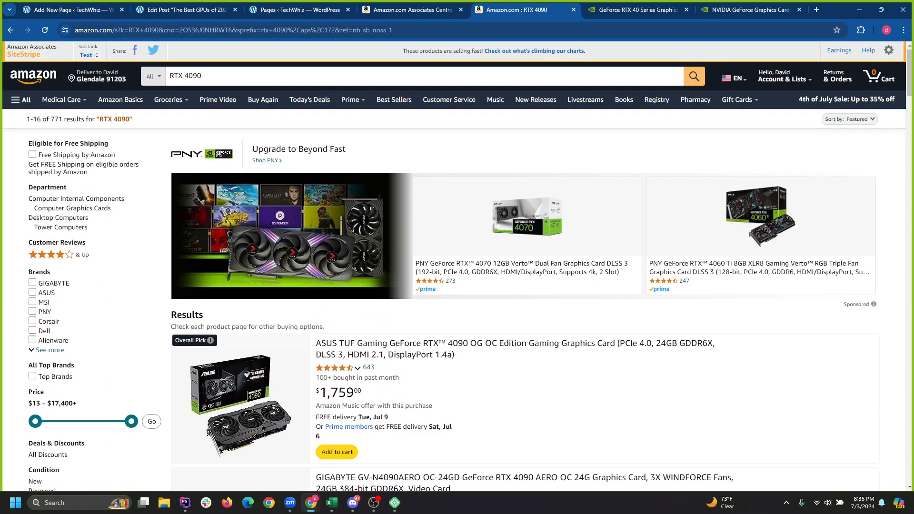
pyautogui.click(429, 402)
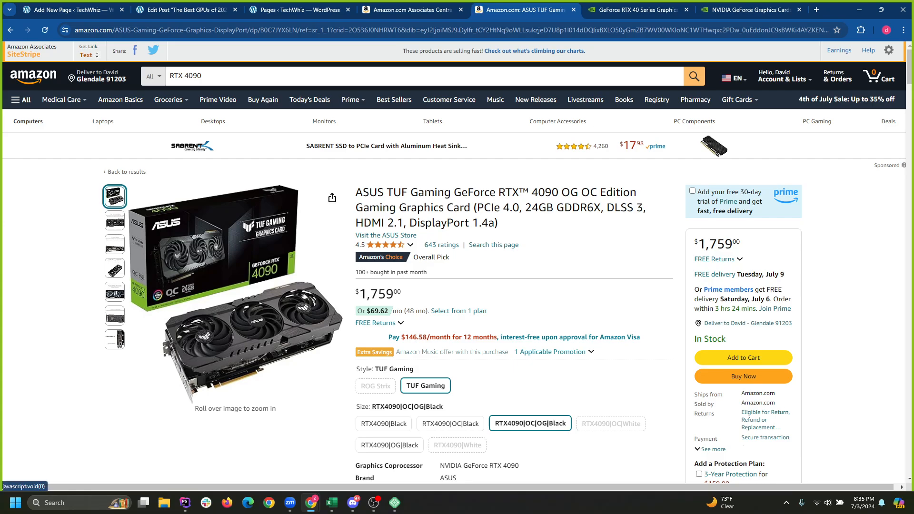
# Generate the SiteStripe text short link for the ASUS TUF RTX 4090 and copy it.
pyautogui.click(89, 54)
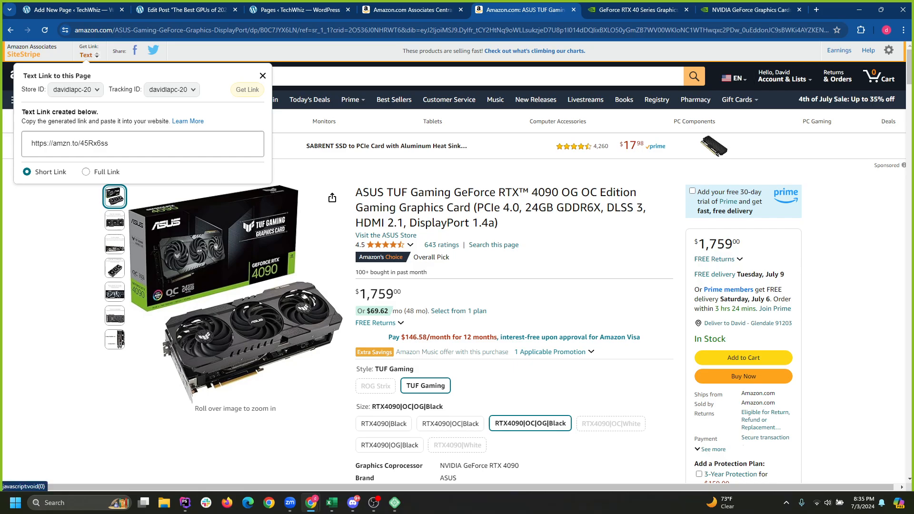
pyautogui.click(263, 76)
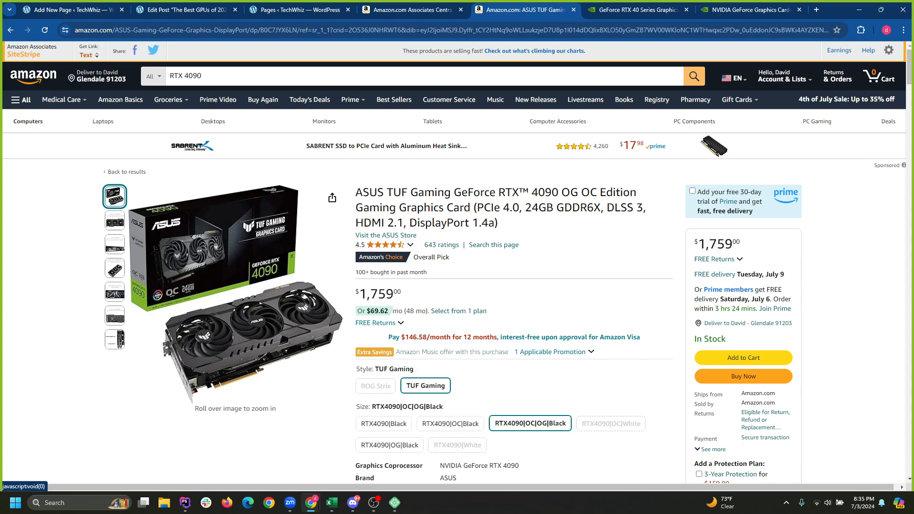
pyautogui.click(88, 55)
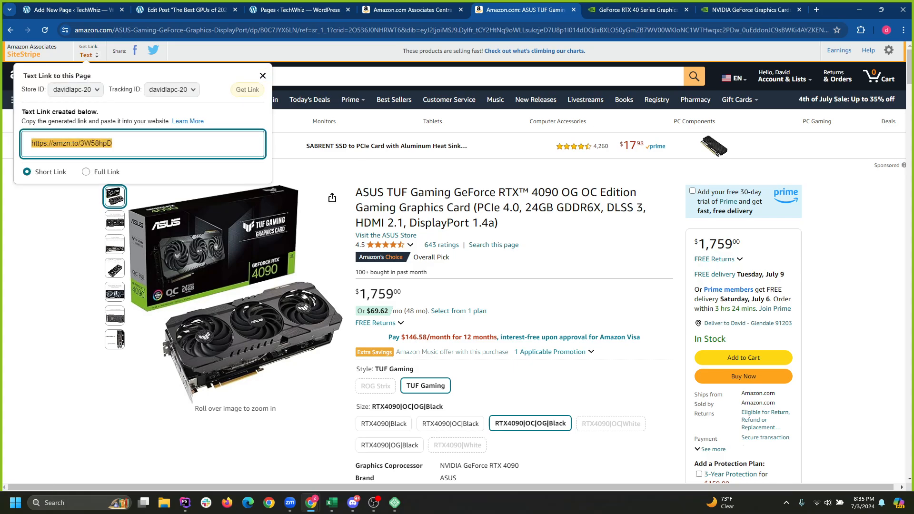
pyautogui.rightClick(79, 142)
pyautogui.click(95, 151)
pyautogui.click(300, 10)
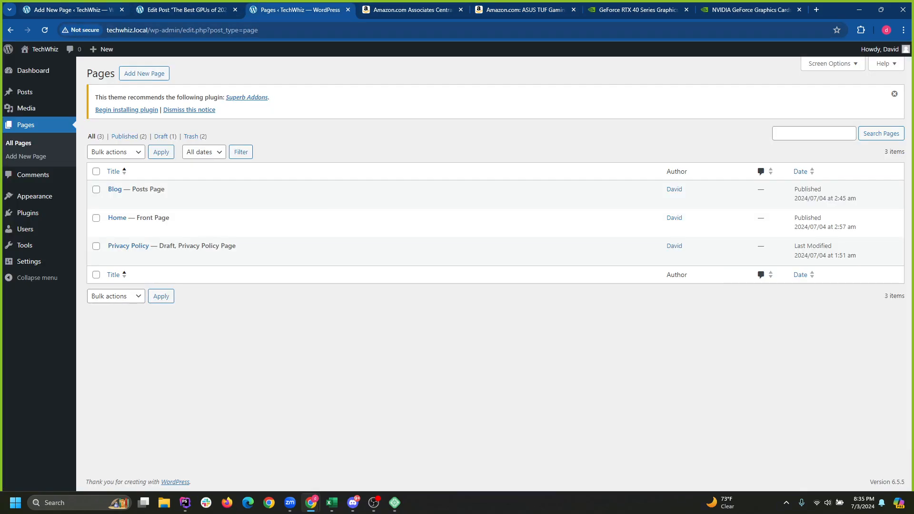
# Close the Pages and Add New Page tabs, staying in the GPU post editor.
pyautogui.click(186, 9)
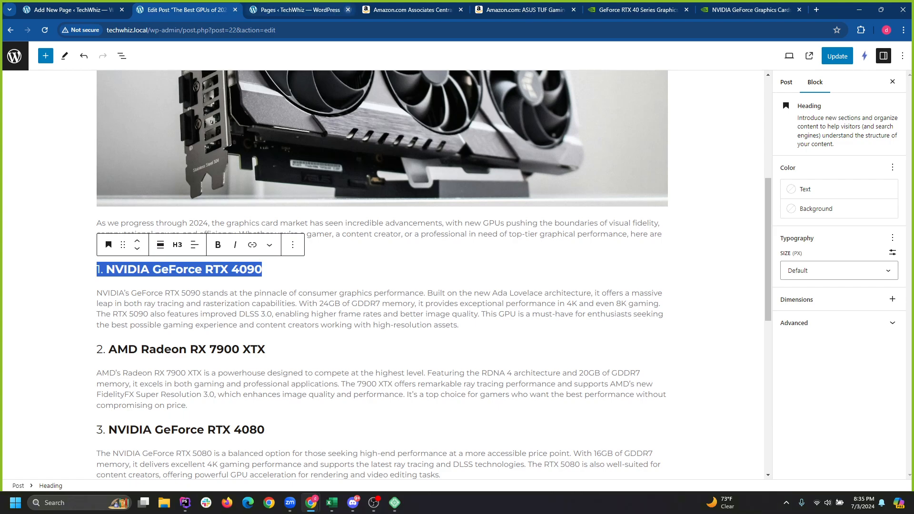
pyautogui.click(348, 9)
pyautogui.click(71, 9)
pyautogui.click(122, 9)
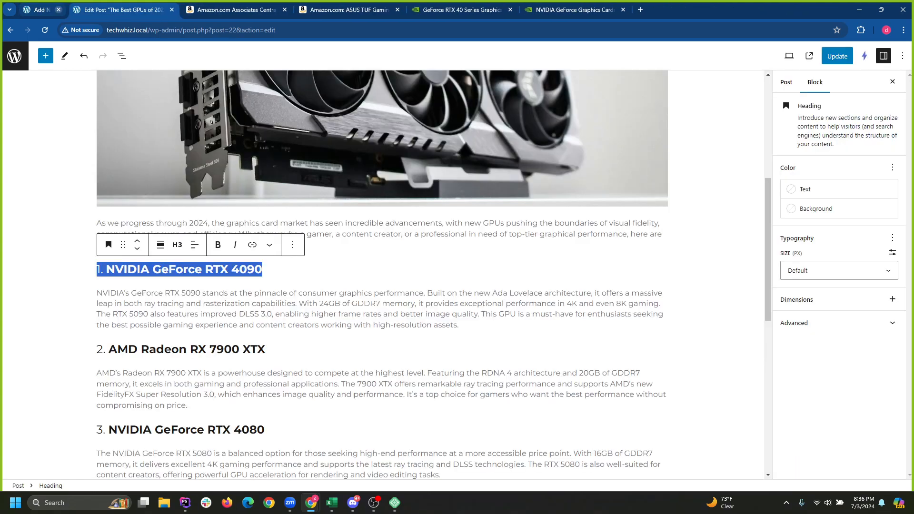
pyautogui.click(14, 56)
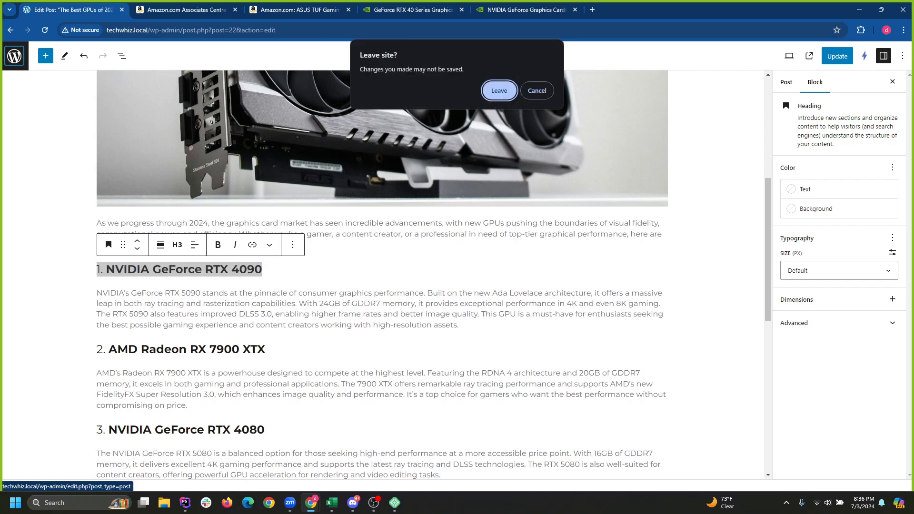
pyautogui.click(537, 90)
# Select the word RTX in the first heading and start a link, then dismiss it.
pyautogui.click(205, 295)
pyautogui.click(201, 270)
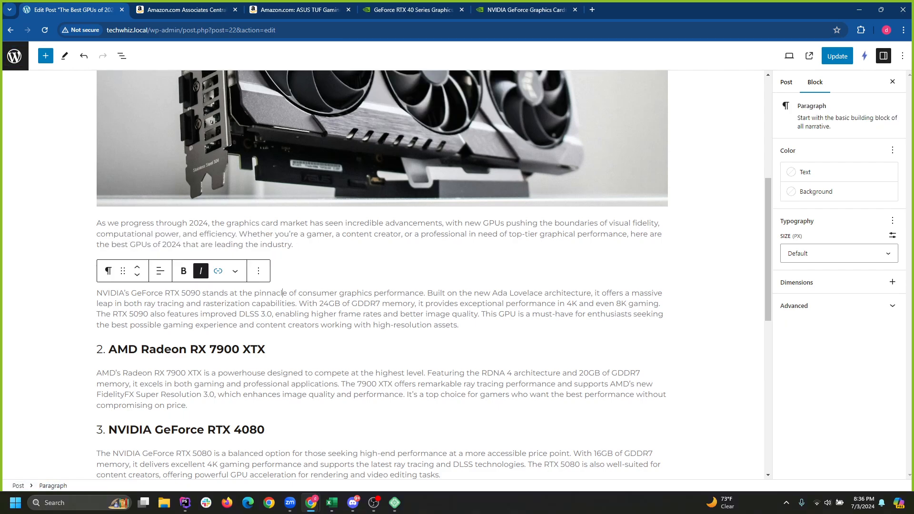
pyautogui.click(201, 270)
pyautogui.click(707, 269)
pyautogui.doubleClick(219, 270)
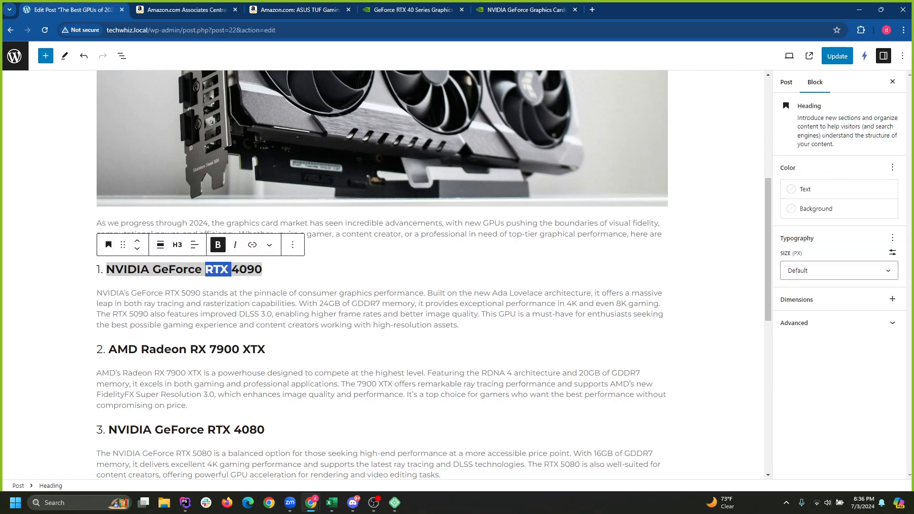
pyautogui.click(253, 245)
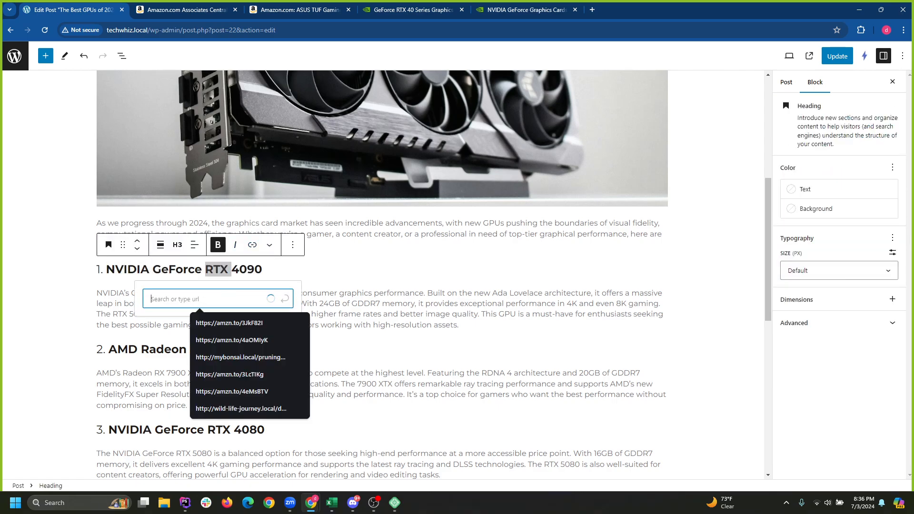
pyautogui.click(461, 325)
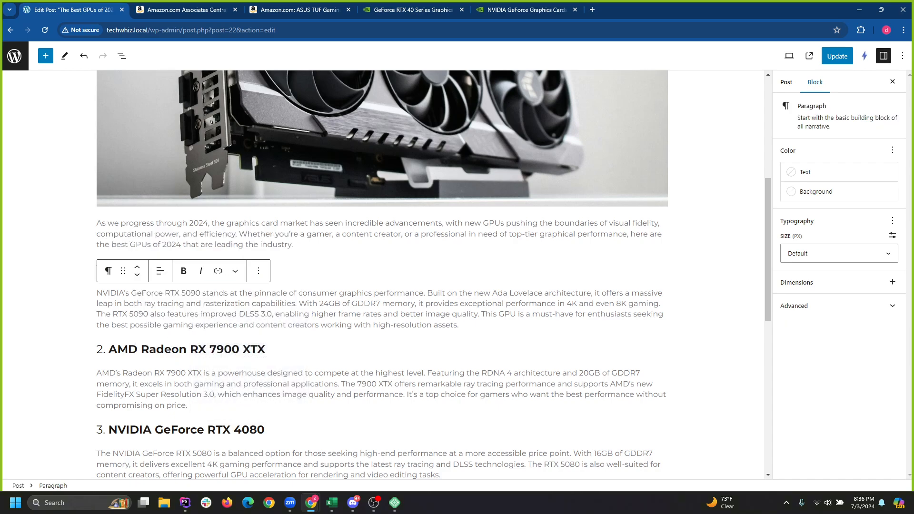
# Leave the editor without saving to reach the Posts list.
pyautogui.click(15, 56)
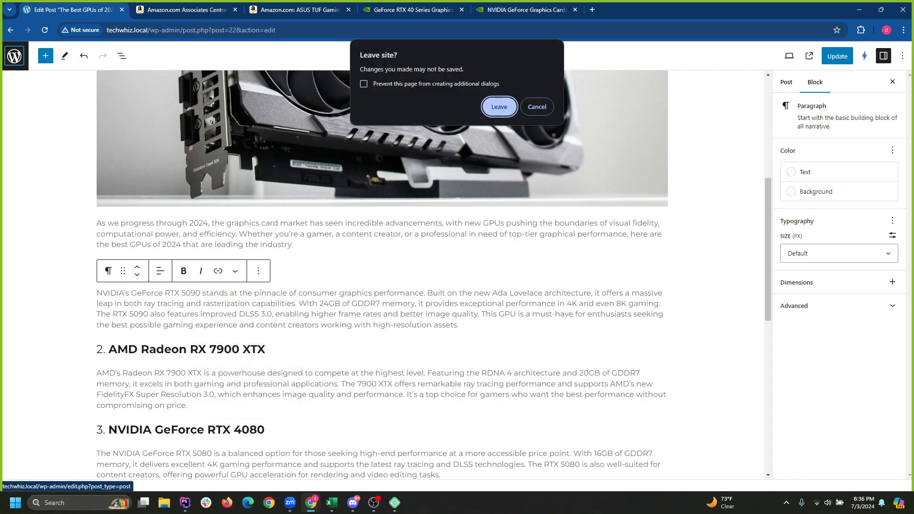
pyautogui.press('Escape')
pyautogui.click(14, 56)
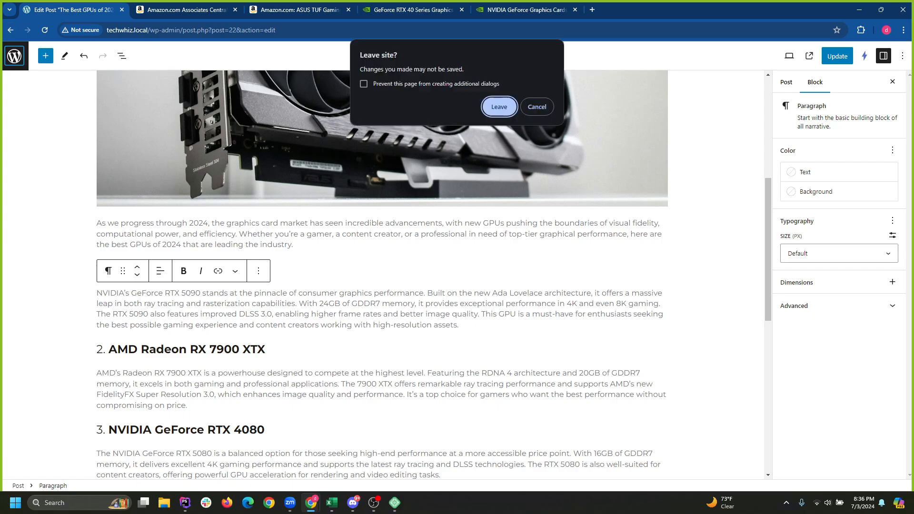
pyautogui.press('Return')
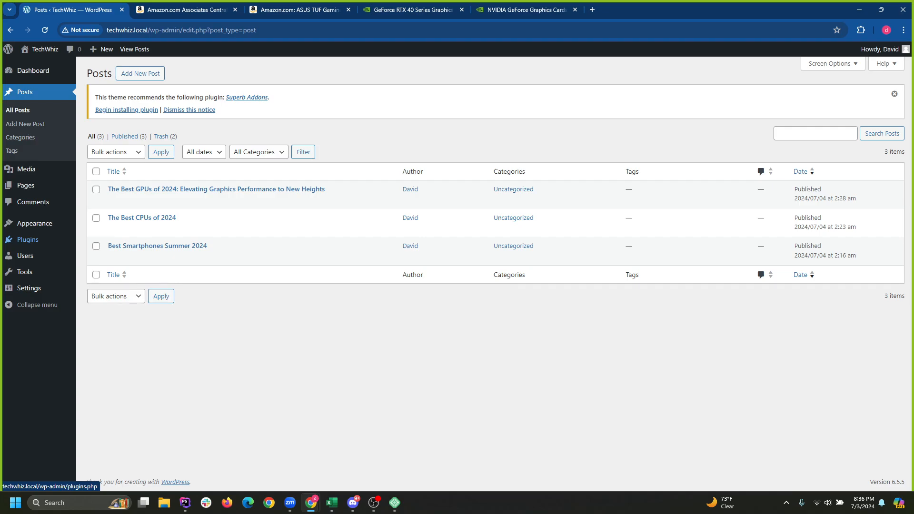
# Search the Add Plugins page for 'affiliate links' plugins.
pyautogui.click(28, 240)
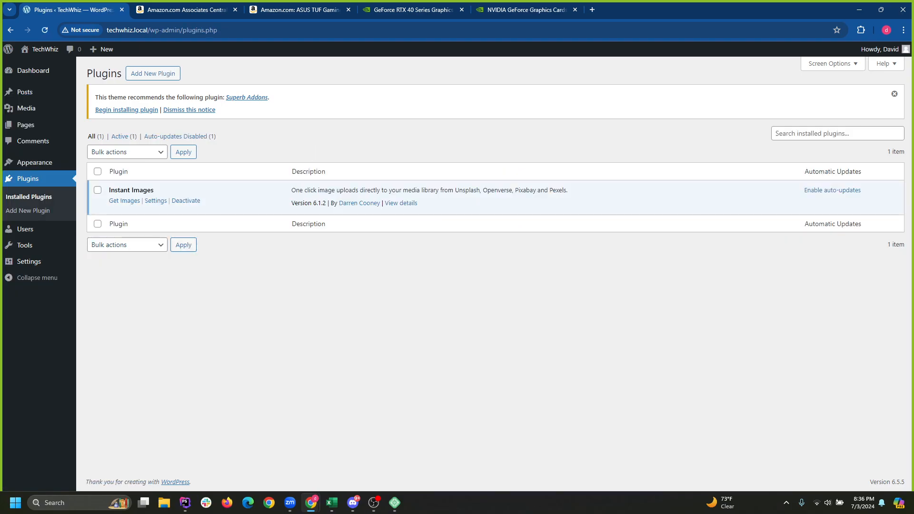
pyautogui.click(153, 73)
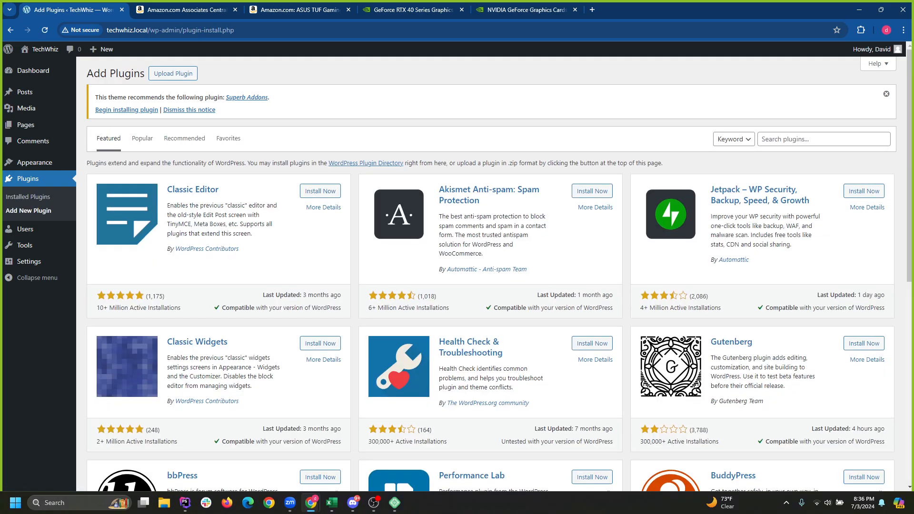
pyautogui.click(824, 139)
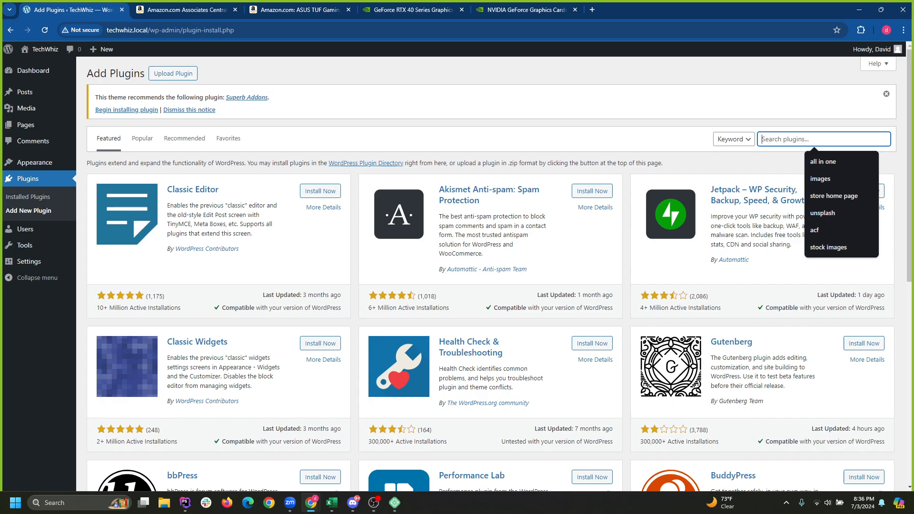
pyautogui.write('pretty')
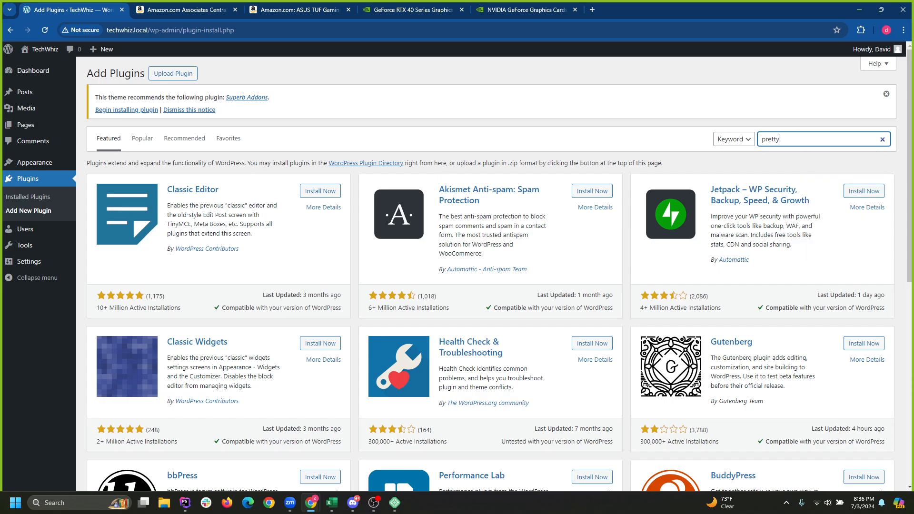
pyautogui.press('BackSpace')
pyautogui.press('BackSpace')
pyautogui.press('BackSpace')
pyautogui.press('BackSpace')
pyautogui.press('BackSpace')
pyautogui.write('addiliate links')
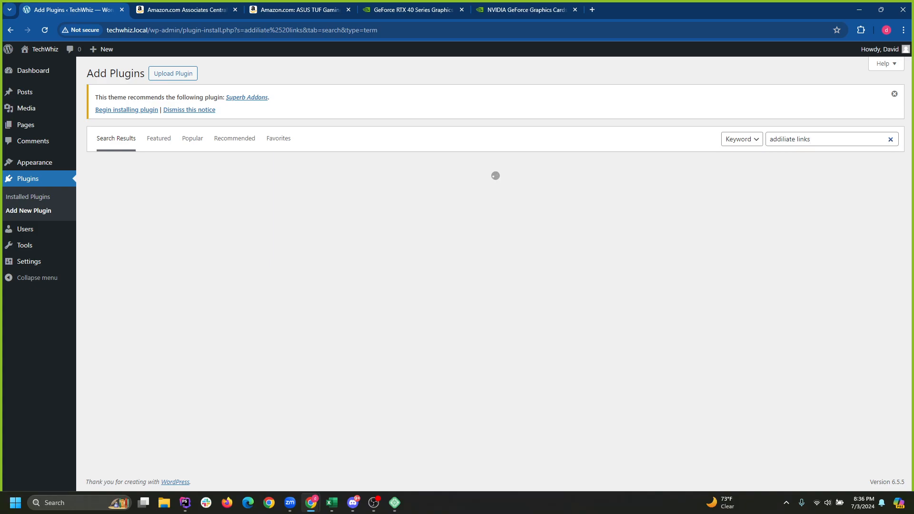
pyautogui.moveTo(773, 139); pyautogui.dragTo(782, 140)
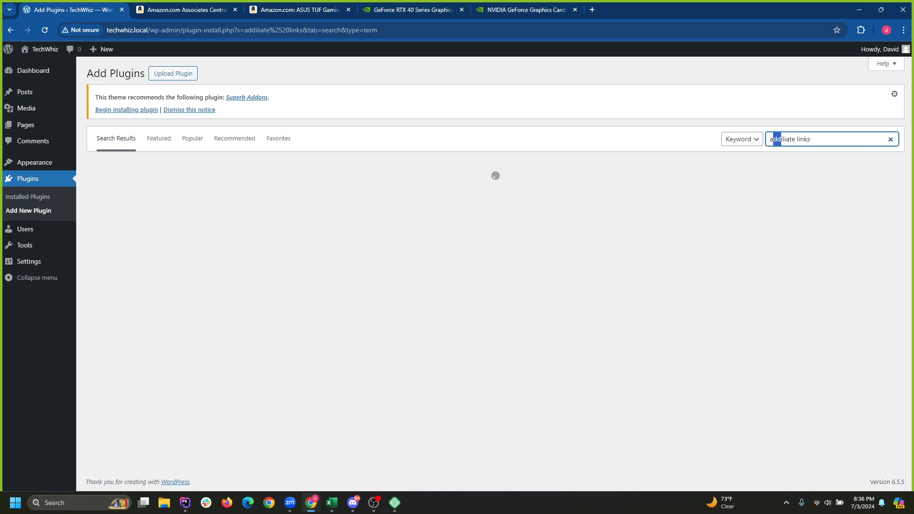
pyautogui.write('ff')
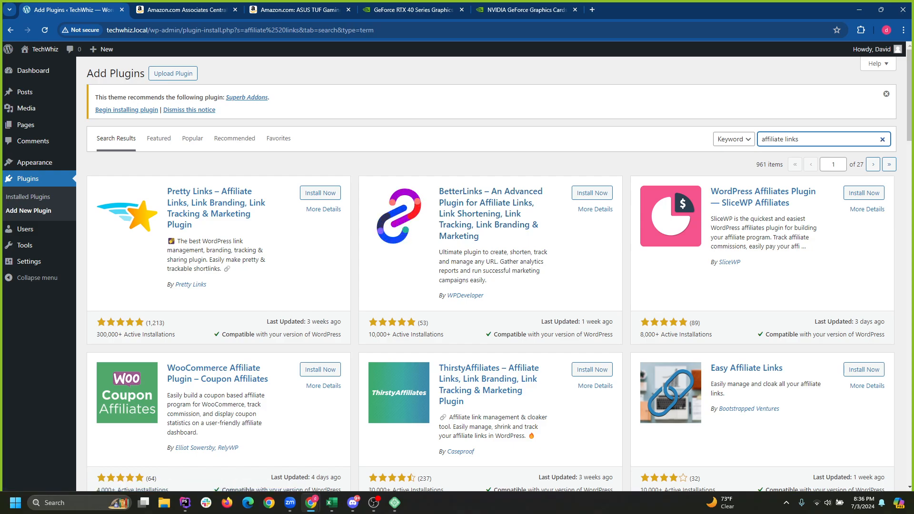
# Compare the search results, then install and activate the BetterLinks plugin.
pyautogui.moveTo(148, 323); pyautogui.dragTo(162, 323)
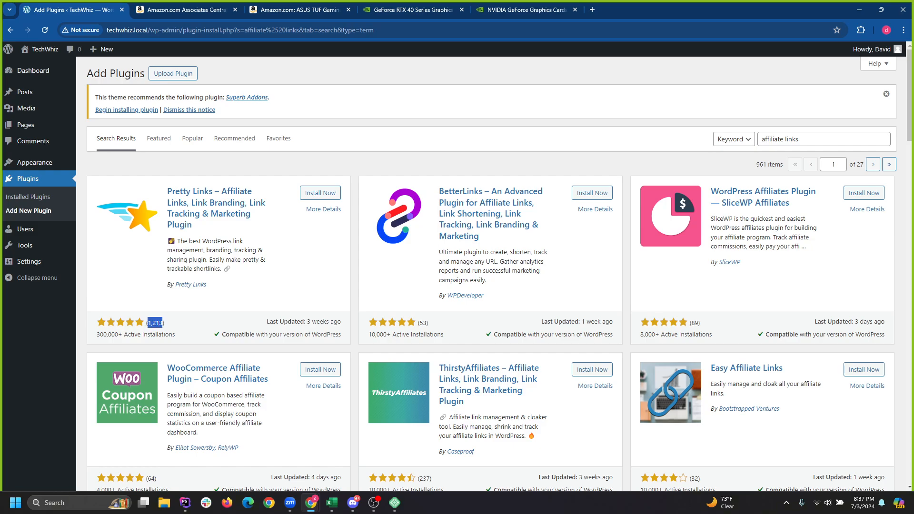
pyautogui.scroll(-2, 498, 274)
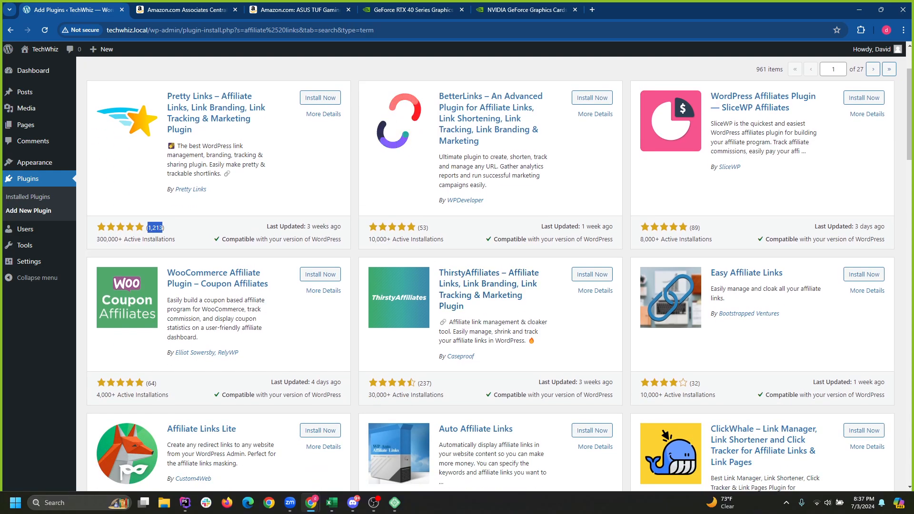
pyautogui.scroll(-6, 499, 273)
pyautogui.scroll(-5, 491, 274)
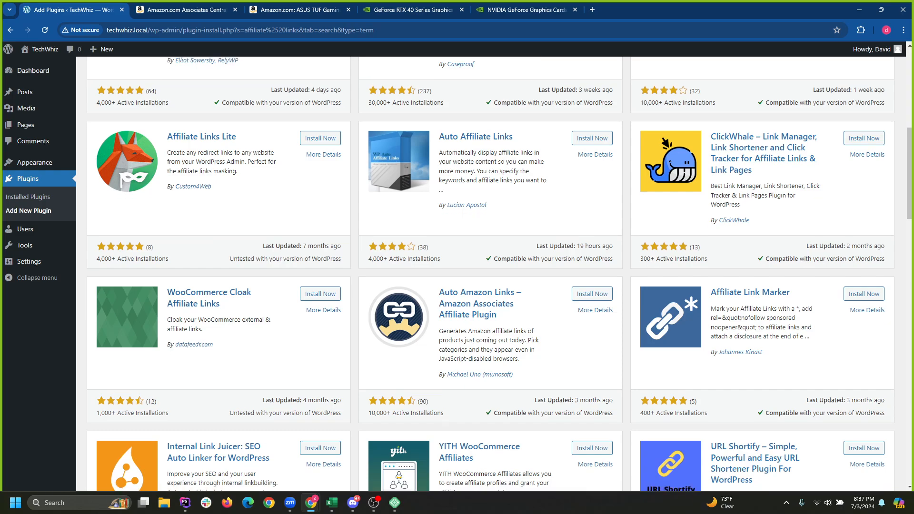
pyautogui.scroll(-5, 326, 143)
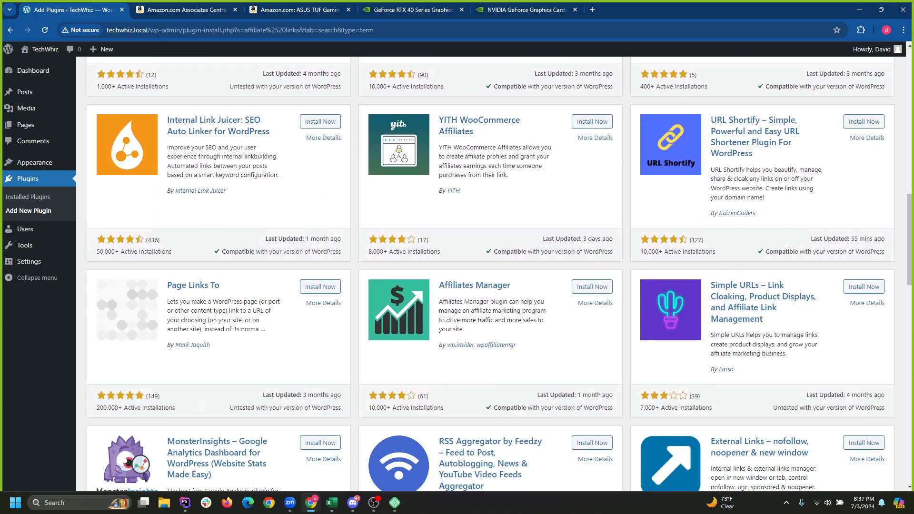
pyautogui.scroll(3, 320, 286)
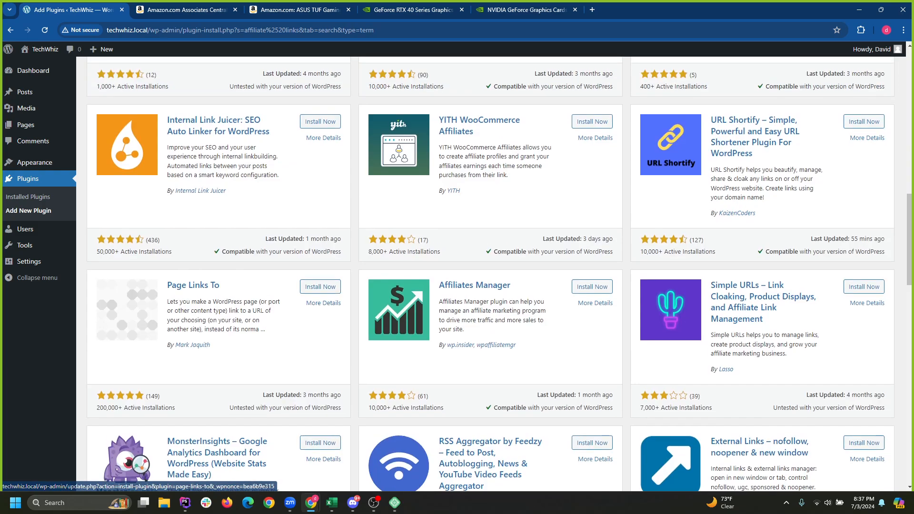
pyautogui.scroll(15, 491, 274)
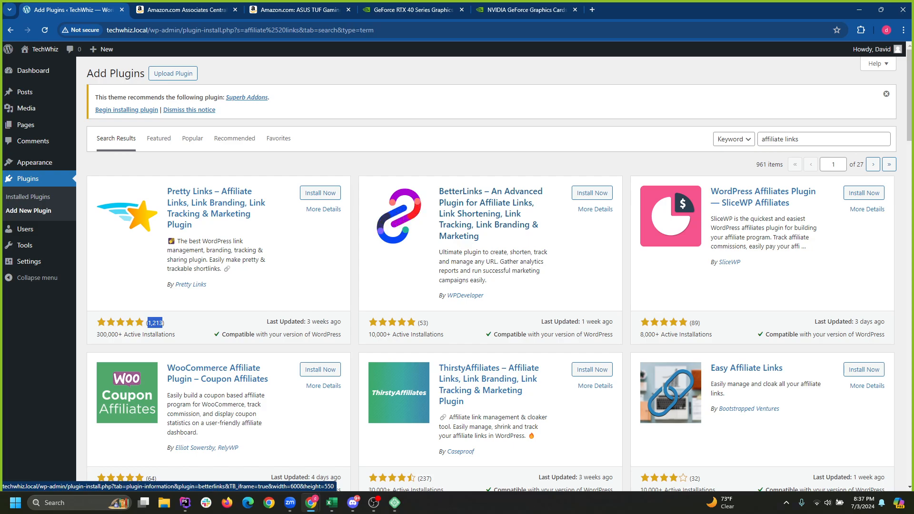
pyautogui.click(593, 193)
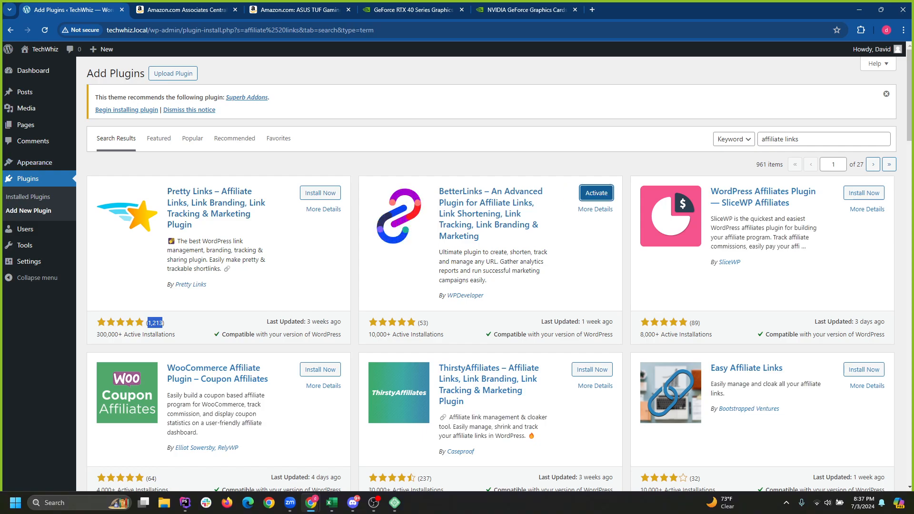
pyautogui.click(597, 193)
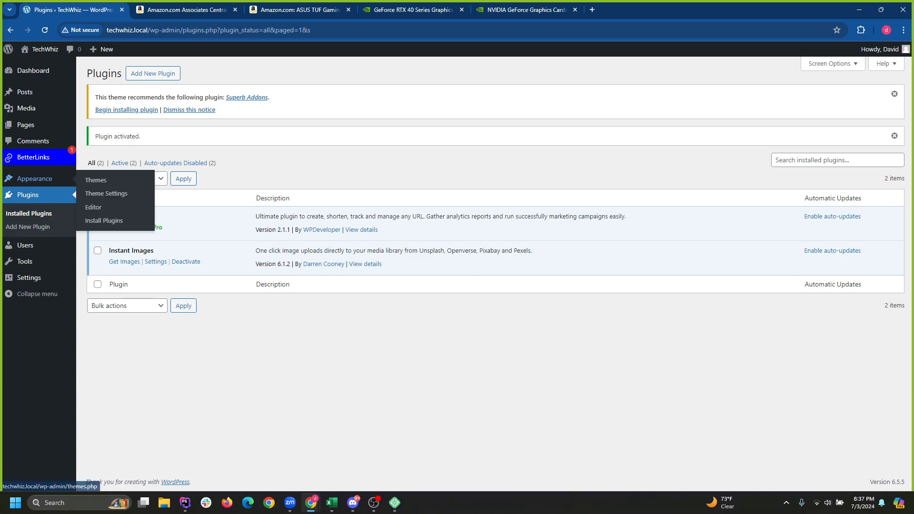
pyautogui.moveTo(38, 157)
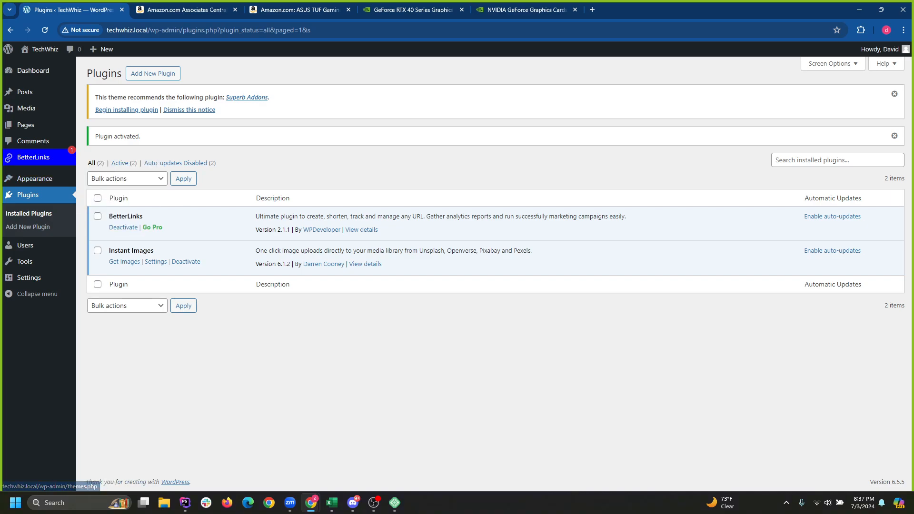
# Create a BetterLinks category named Computer Parts and start a new link in it.
pyautogui.click(38, 157)
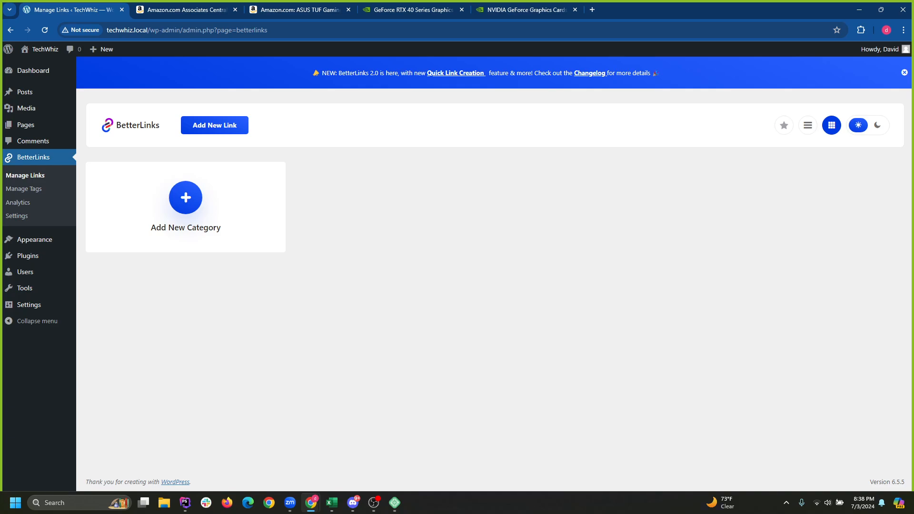
pyautogui.click(186, 198)
pyautogui.click(185, 258)
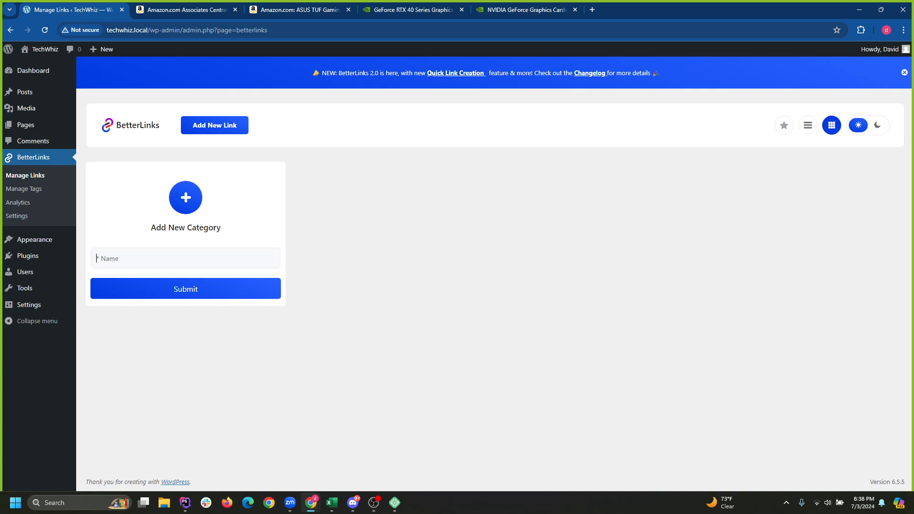
pyautogui.write('Computer Parts')
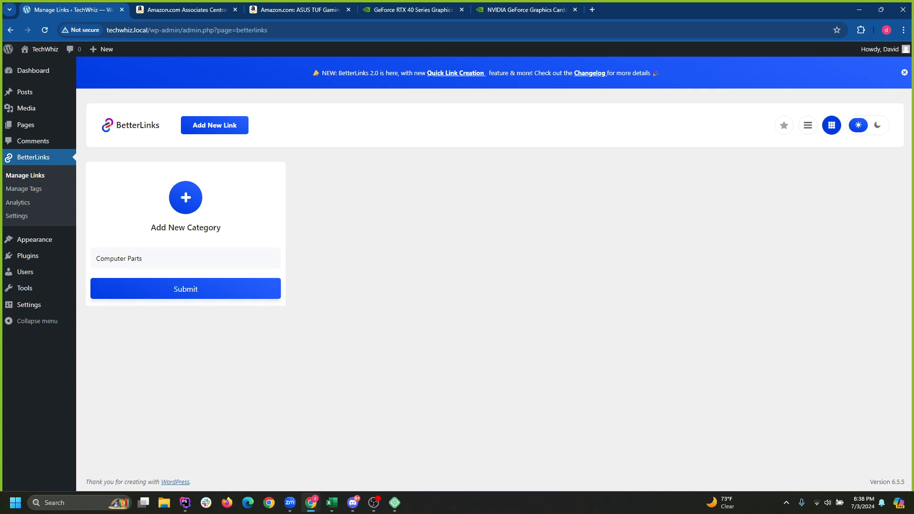
pyautogui.press('Return')
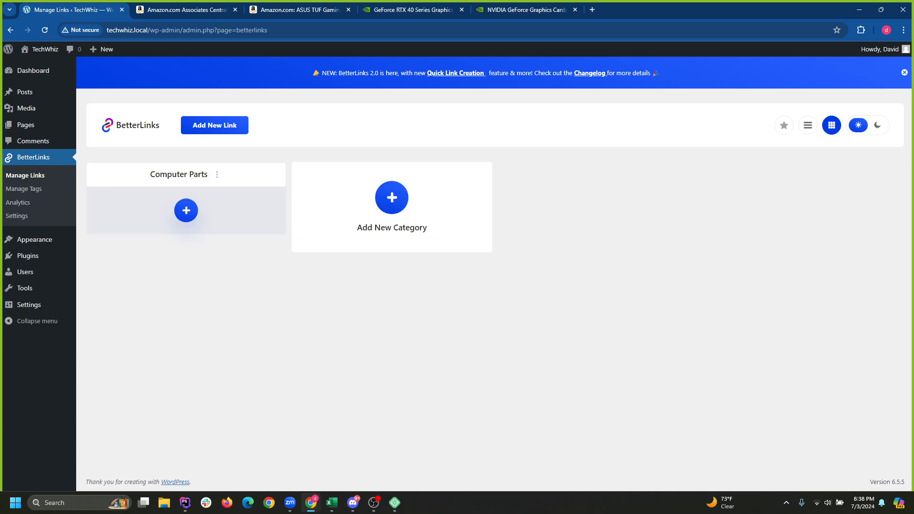
pyautogui.click(187, 210)
# Enter the link title RTX 4090 and paste the Amazon short link as the target URL.
pyautogui.click(381, 132)
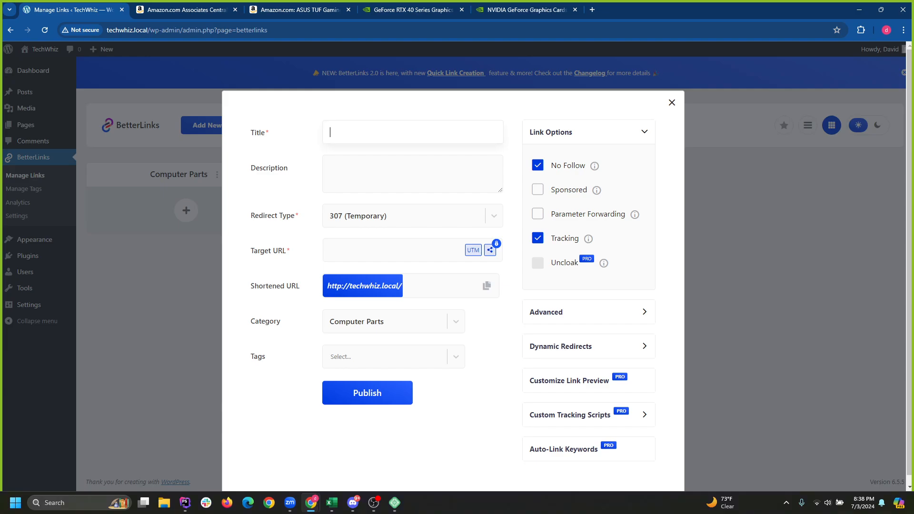
pyautogui.write('RTX4090')
pyautogui.press('Left')
pyautogui.press('Left')
pyautogui.press('Left')
pyautogui.press('Left')
pyautogui.press('Tab')
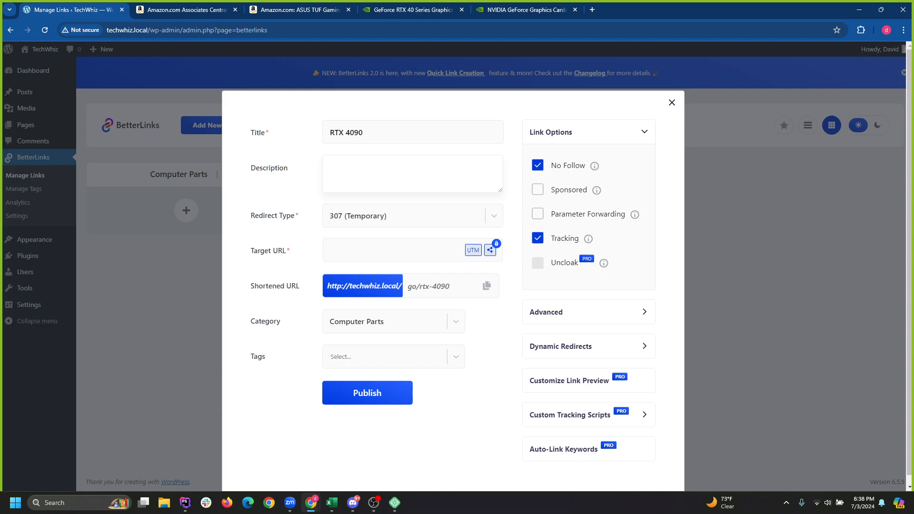
pyautogui.press('Tab')
pyautogui.press('Tab')
pyautogui.write('https://amzn.to/3W58hpD')
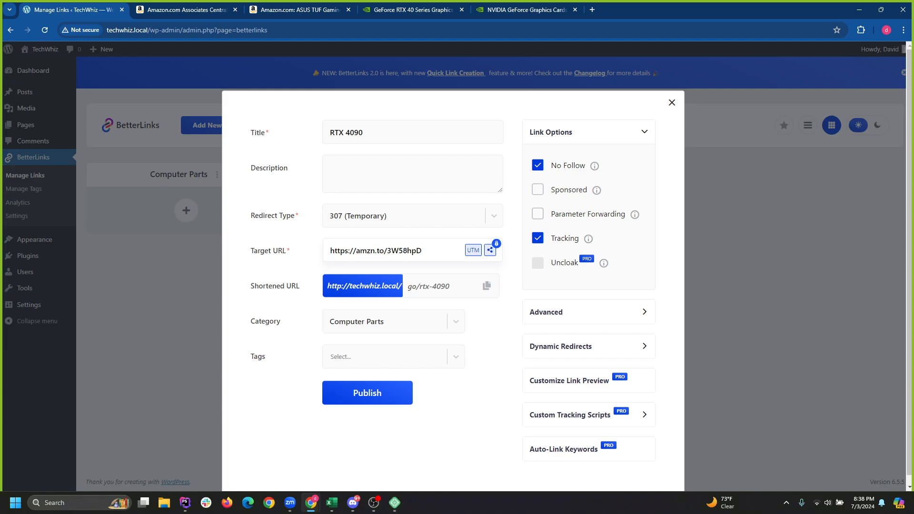
pyautogui.moveTo(423, 250); pyautogui.dragTo(328, 250)
# Check the Amazon tabs to confirm the target, close Associates Central, and return to the link form.
pyautogui.click(190, 10)
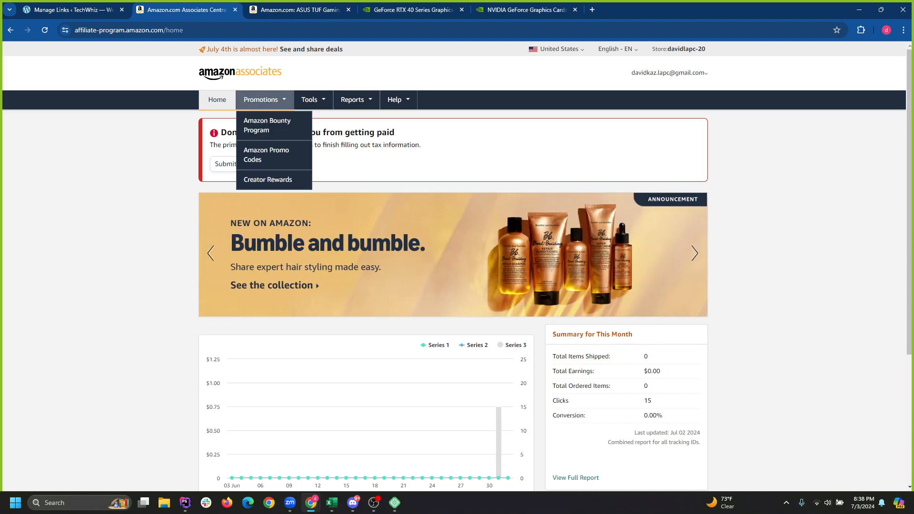
pyautogui.click(300, 10)
pyautogui.click(235, 10)
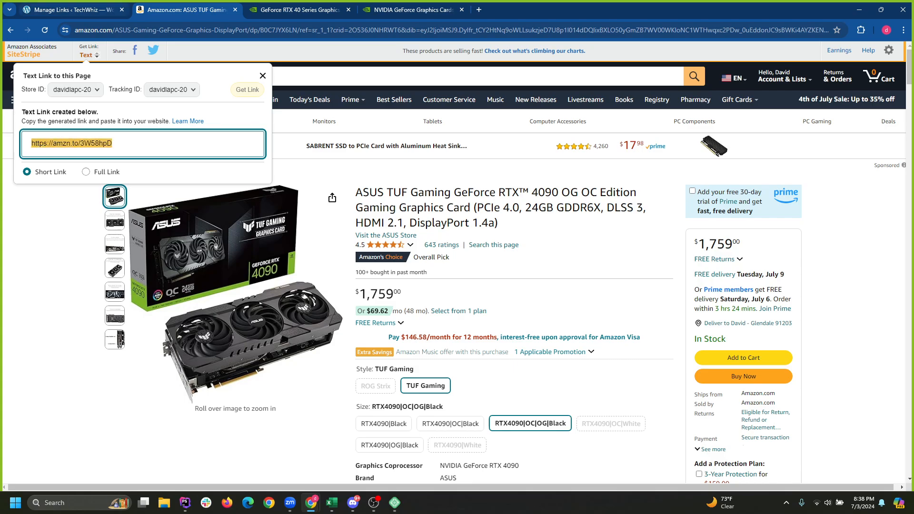
pyautogui.click(71, 10)
pyautogui.click(462, 419)
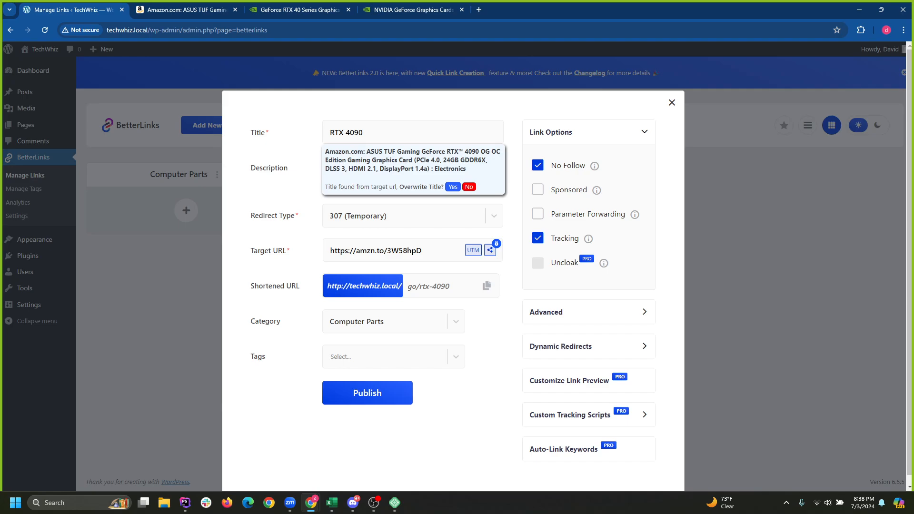
pyautogui.moveTo(594, 166)
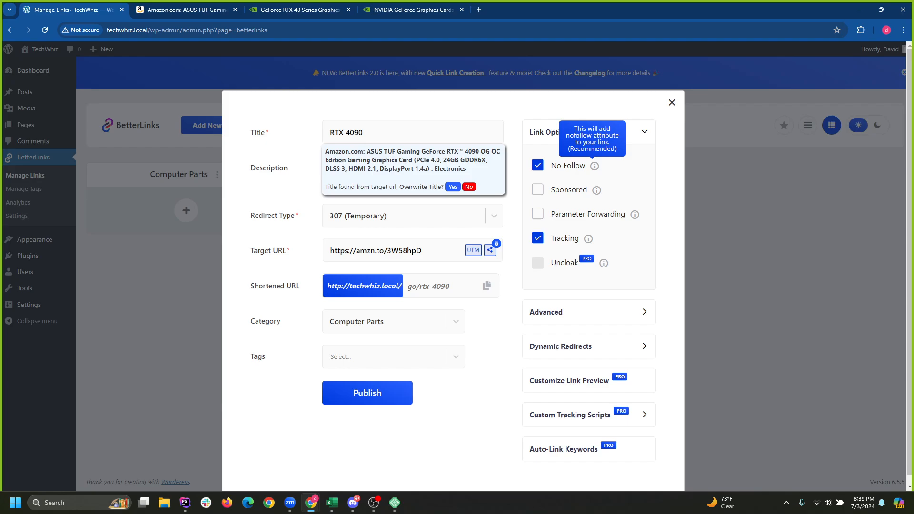
# Search the web for 'nofollow attribute' and open the Semrush article on rel="nofollow".
pyautogui.hotkey('ctrl', 't')
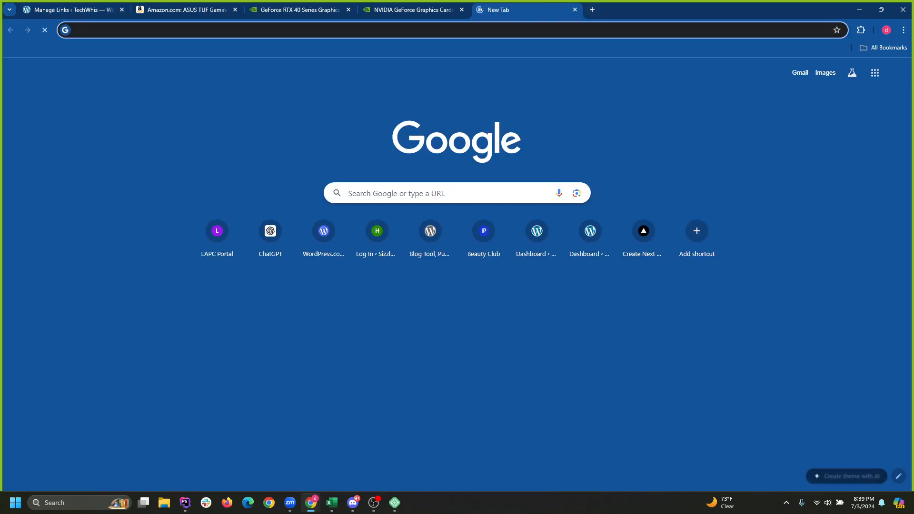
pyautogui.write('no folow attei')
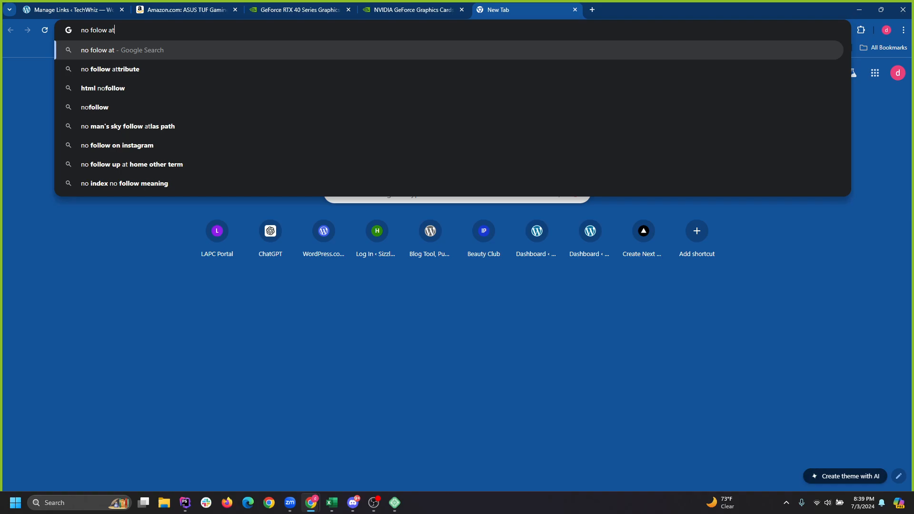
pyautogui.press('BackSpace')
pyautogui.press('BackSpace')
pyautogui.write('r')
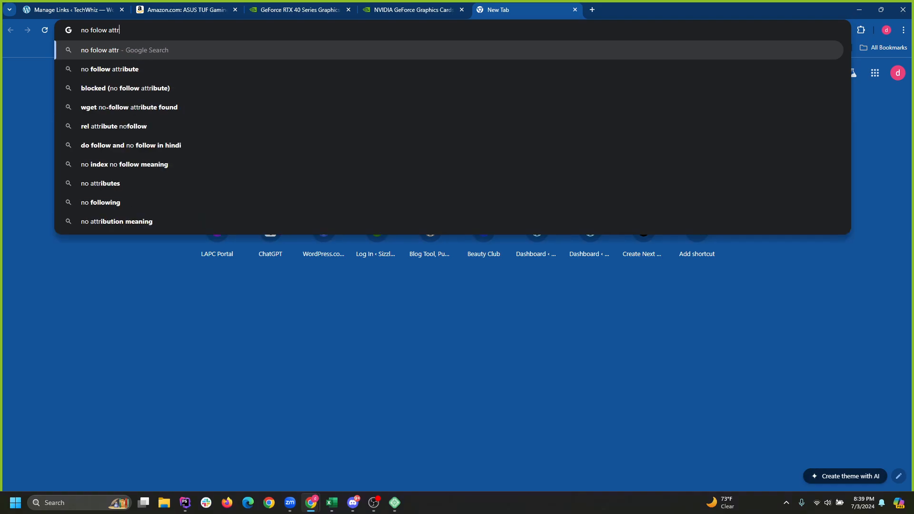
pyautogui.write('ibute')
pyautogui.press('Return')
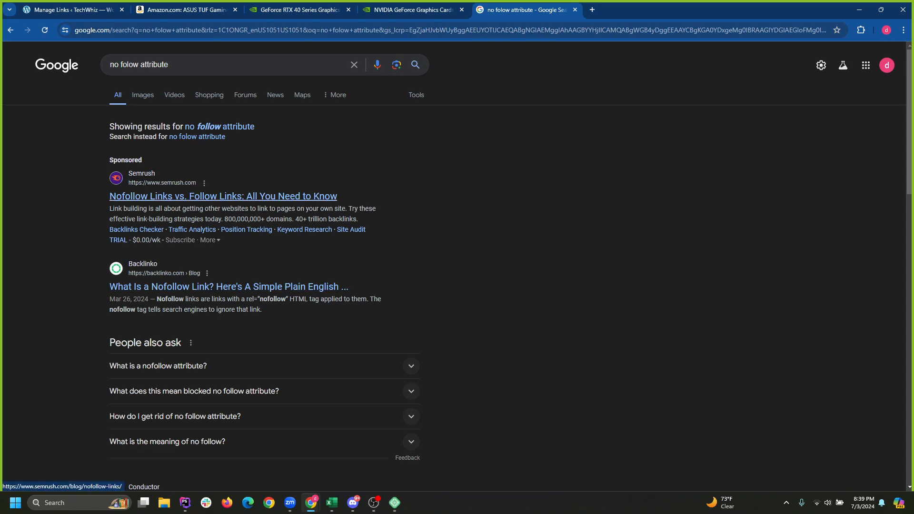
pyautogui.click(224, 196)
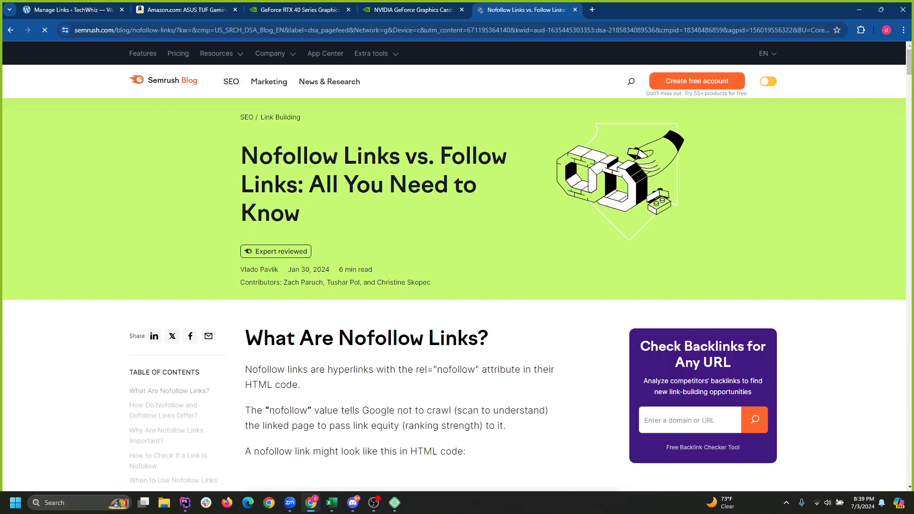
pyautogui.scroll(-4, 457, 266)
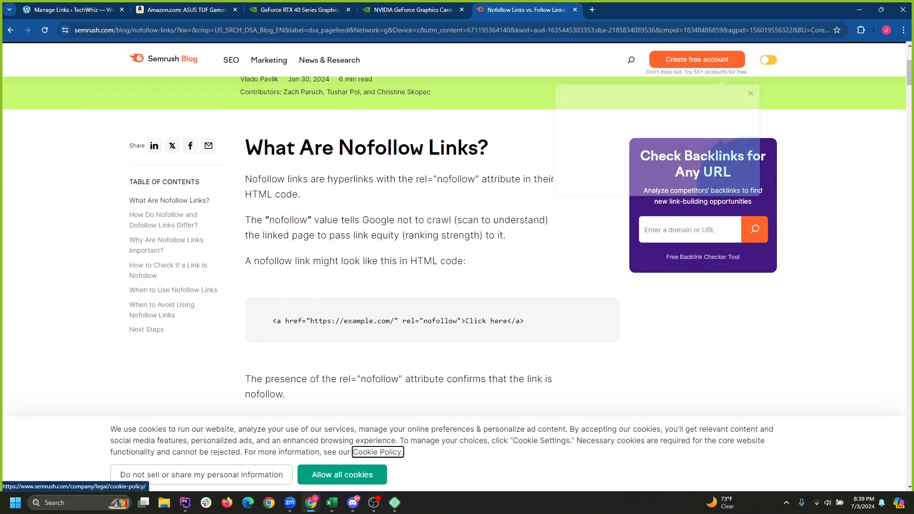
pyautogui.moveTo(416, 179); pyautogui.dragTo(482, 179)
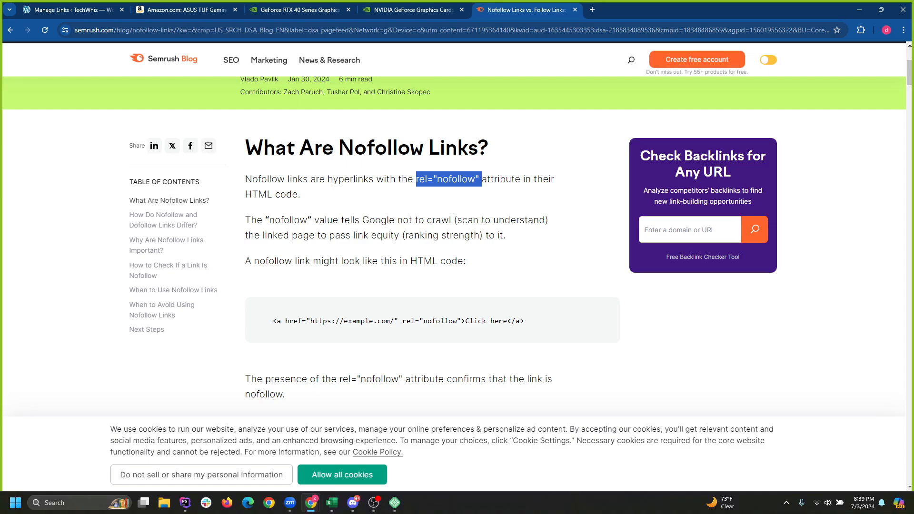
# Read through the Semrush nofollow article, then close its tab to return to the NVIDIA store.
pyautogui.scroll(-3, 457, 238)
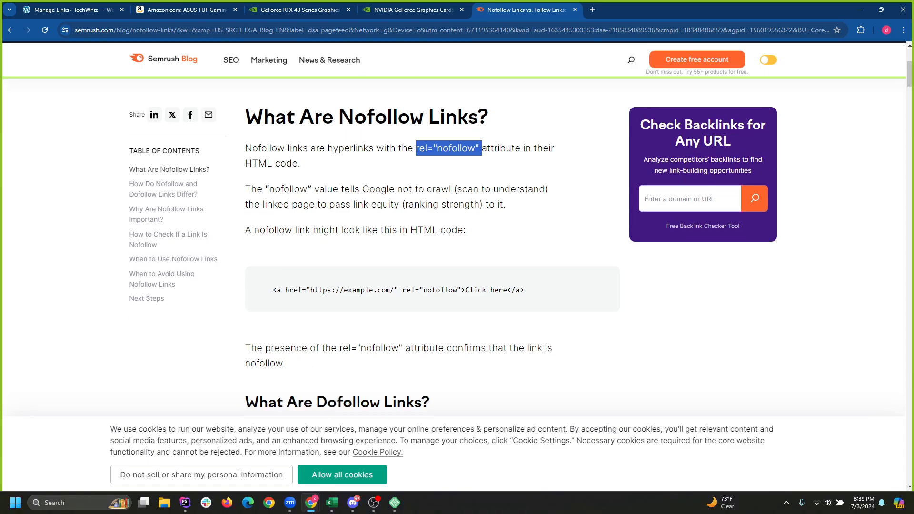
pyautogui.scroll(-3, 457, 238)
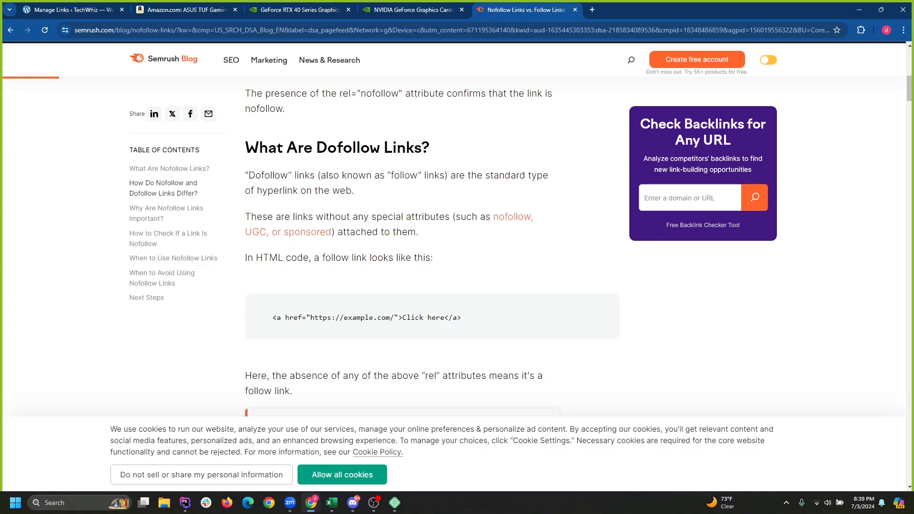
pyautogui.scroll(-1, 433, 253)
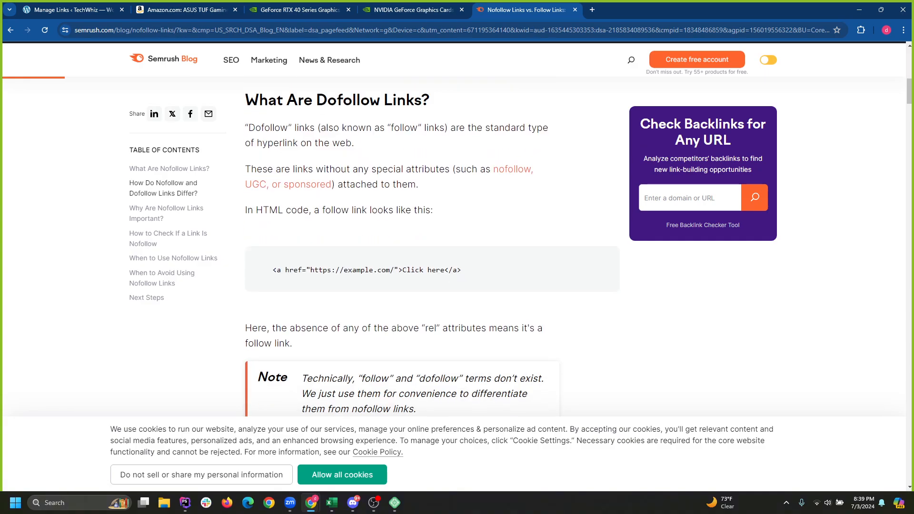
pyautogui.scroll(-4, 433, 250)
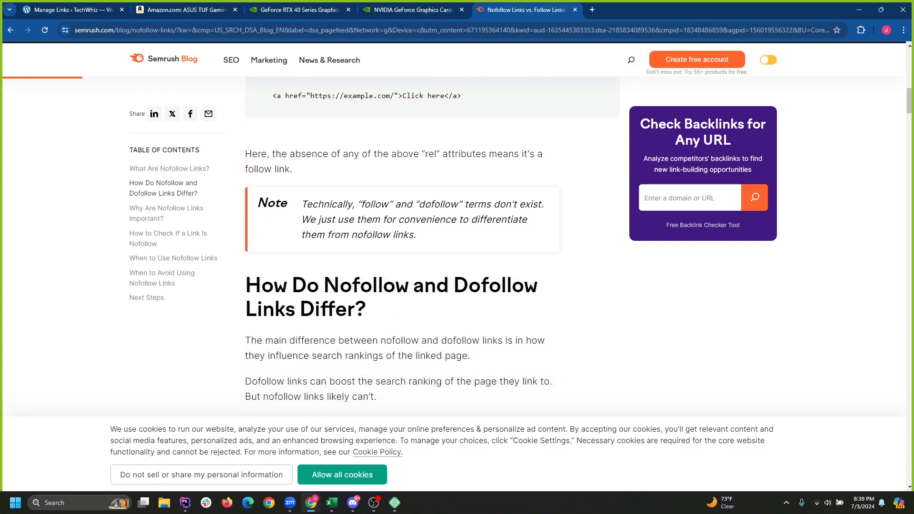
pyautogui.scroll(-3, 432, 250)
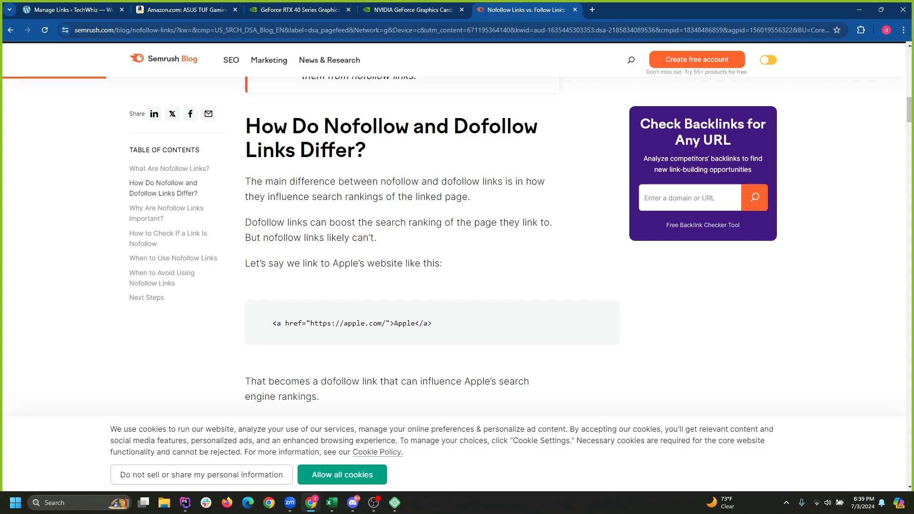
pyautogui.scroll(-1, 432, 246)
pyautogui.scroll(-3, 432, 246)
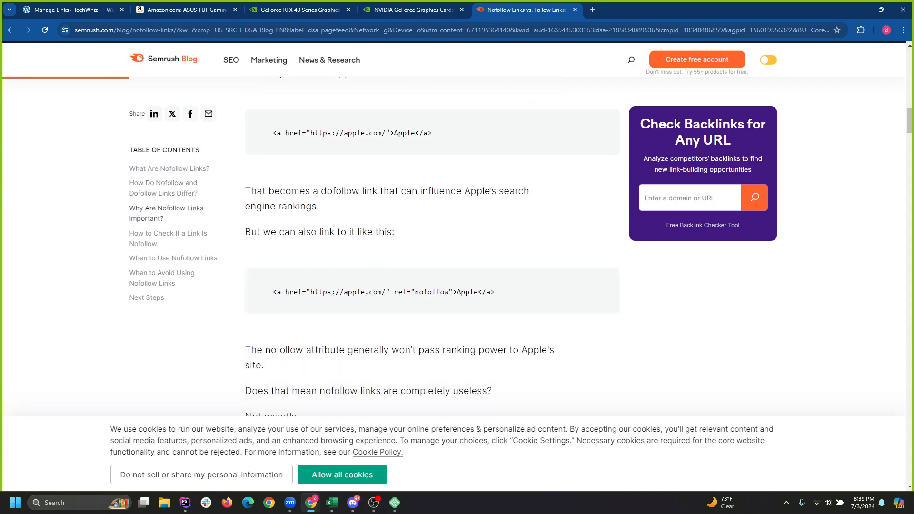
pyautogui.scroll(-7, 432, 246)
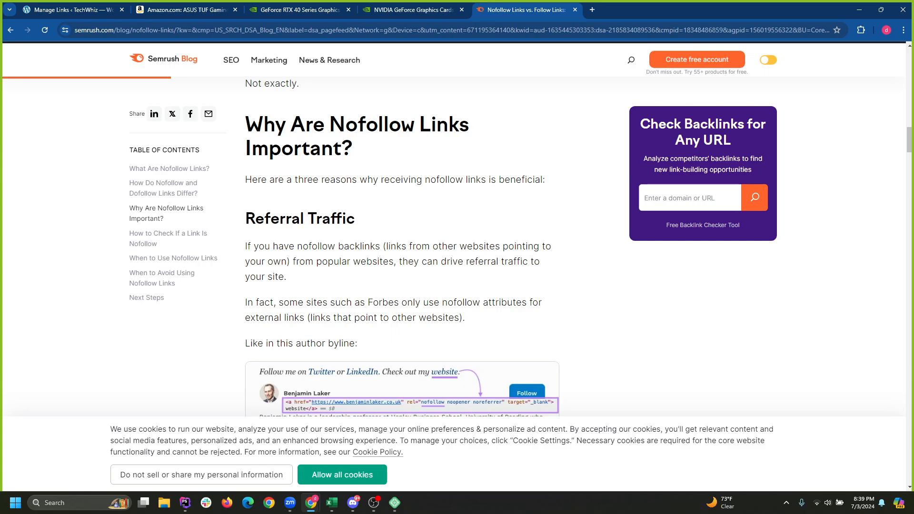
pyautogui.scroll(-2, 433, 246)
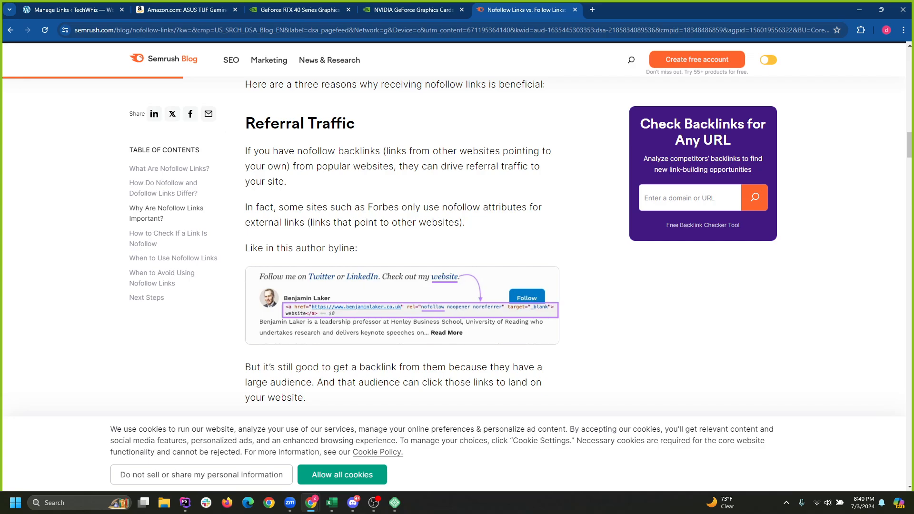
pyautogui.scroll(-3, 403, 238)
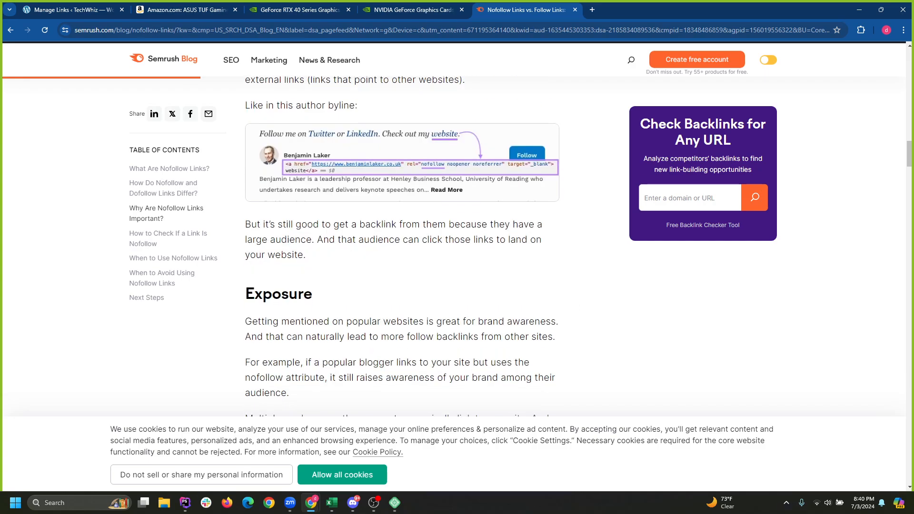
pyautogui.scroll(-1, 403, 238)
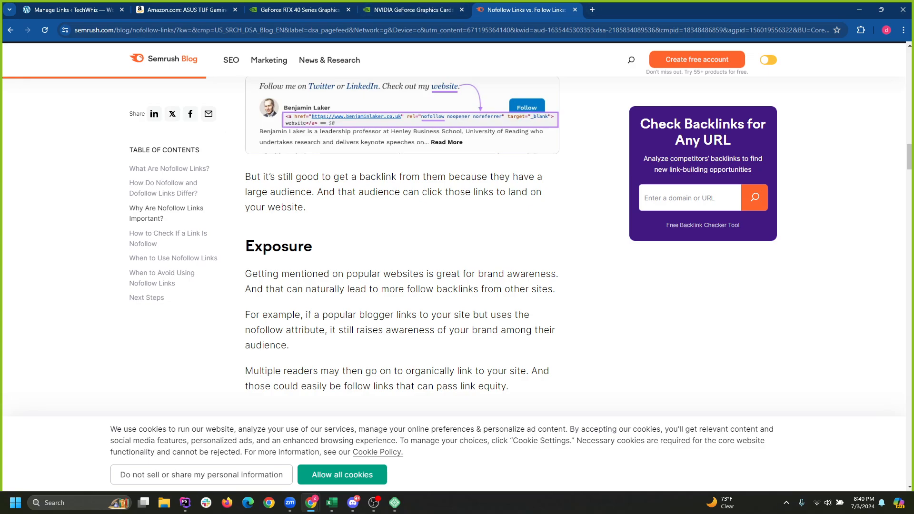
pyautogui.scroll(12, 402, 238)
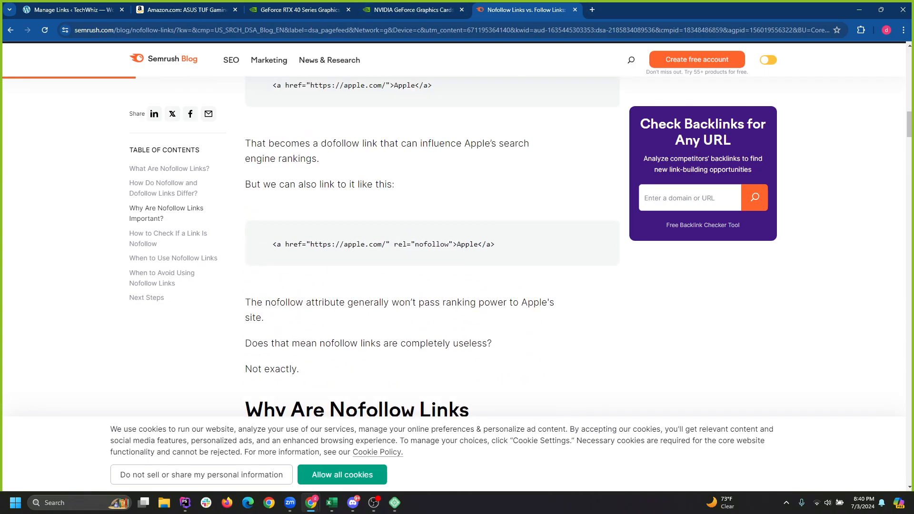
pyautogui.click(413, 10)
pyautogui.click(548, 9)
pyautogui.click(575, 10)
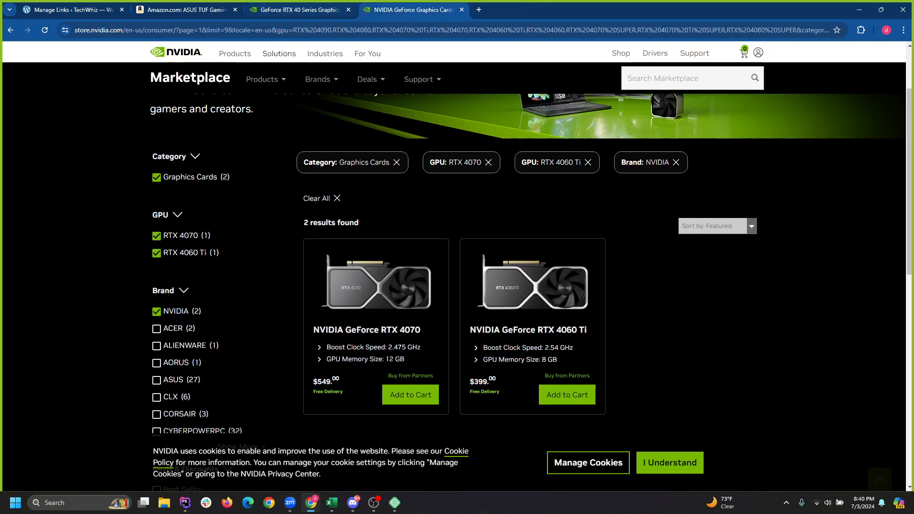
# Attach a new 'gpu' tag to the RTX 4090 link.
pyautogui.click(186, 9)
pyautogui.click(73, 10)
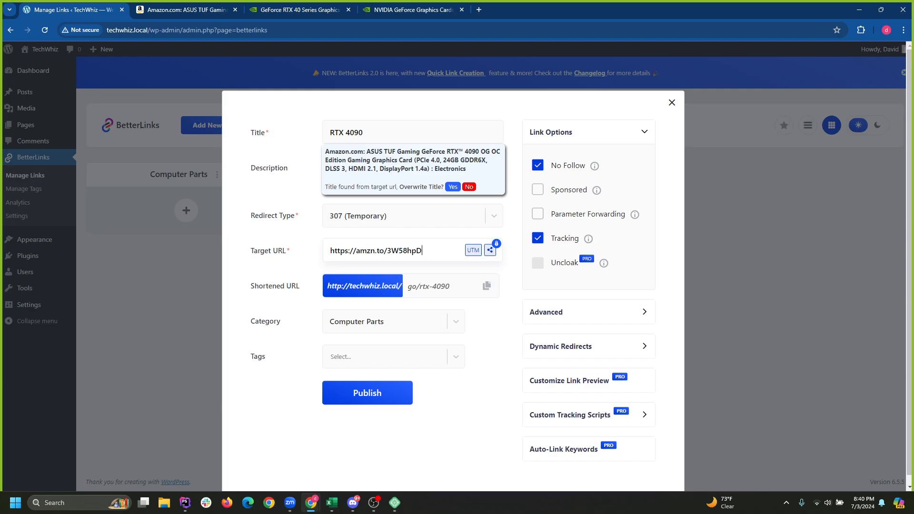
pyautogui.moveTo(594, 165)
pyautogui.click(385, 357)
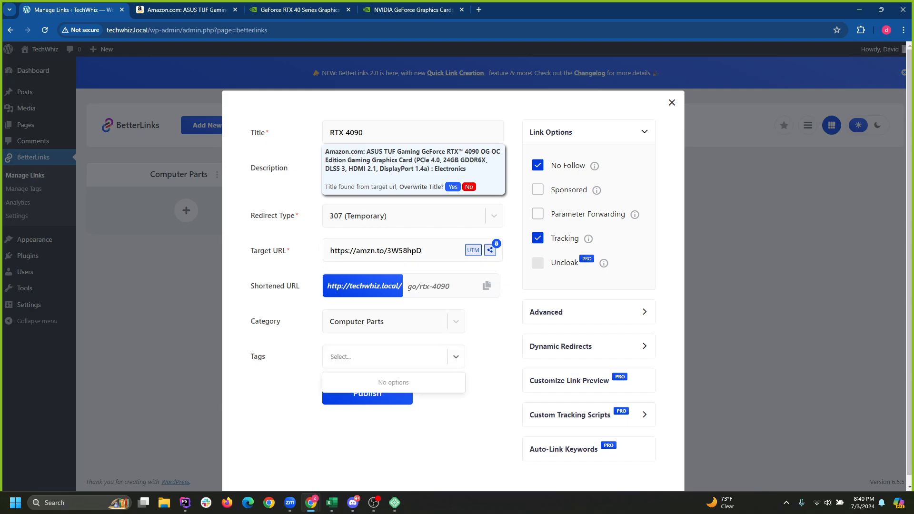
pyautogui.write('gpu')
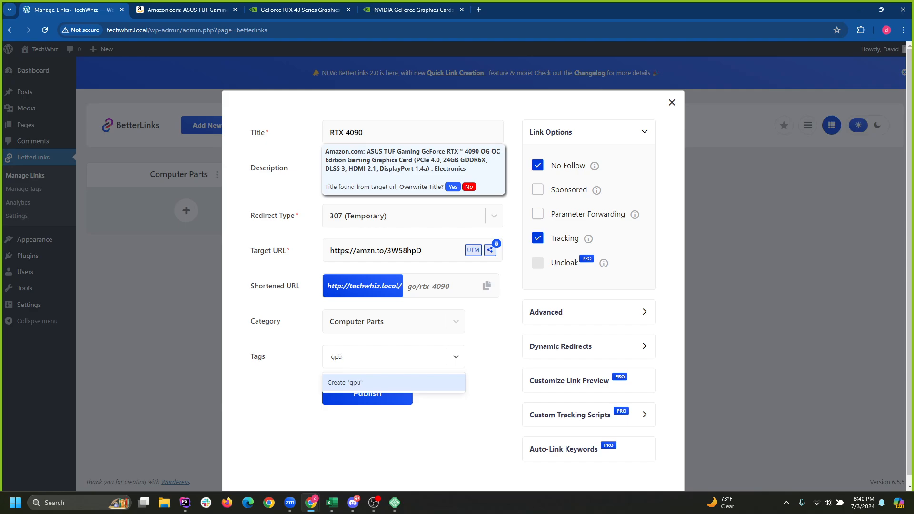
pyautogui.press('Return')
pyautogui.click(385, 356)
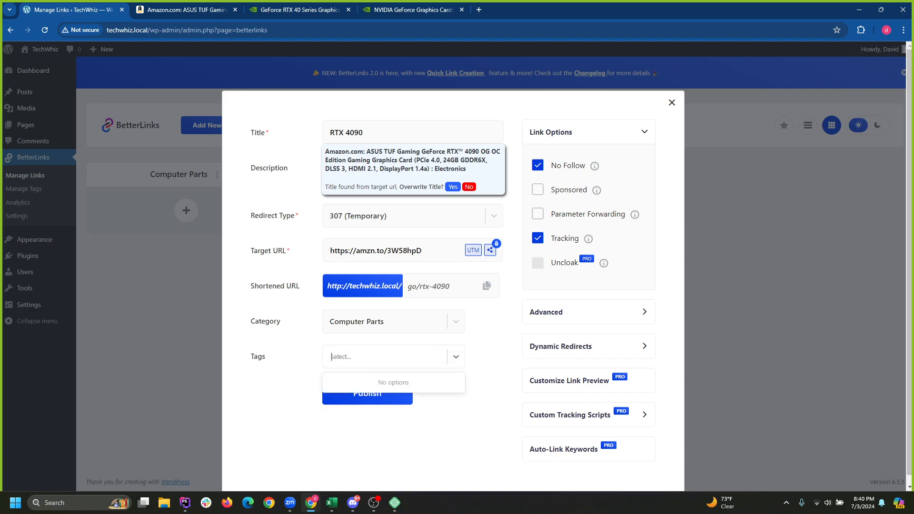
pyautogui.write('gpu')
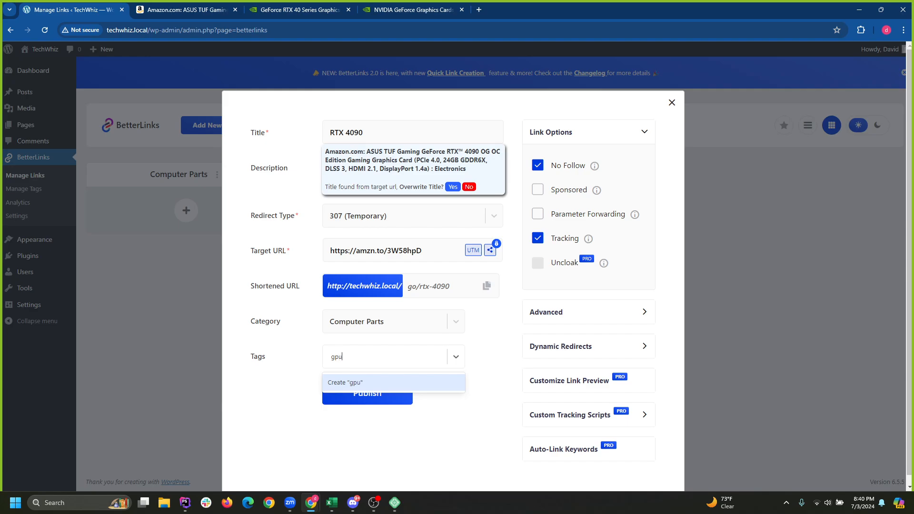
pyautogui.press('Return')
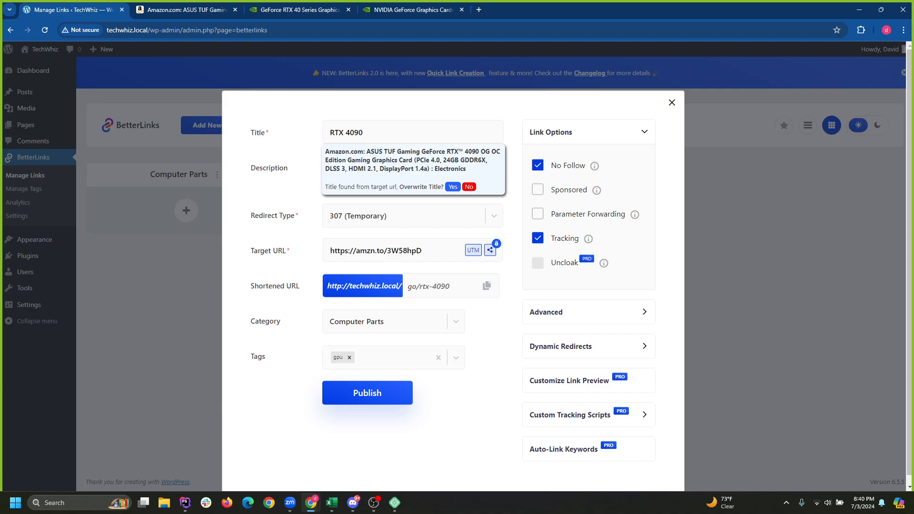
# Publish the RTX 4090 shortlink, copy its address, and open the Posts list in a new tab.
pyautogui.click(367, 393)
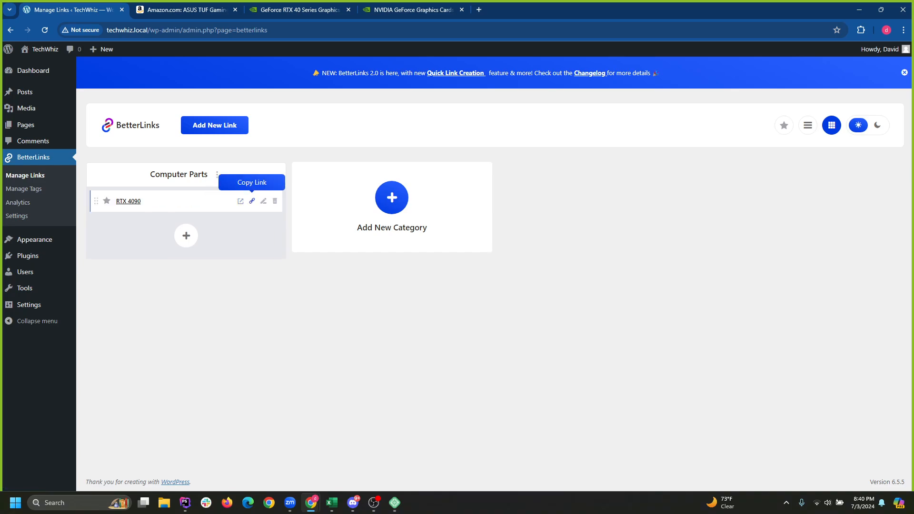
pyautogui.click(252, 201)
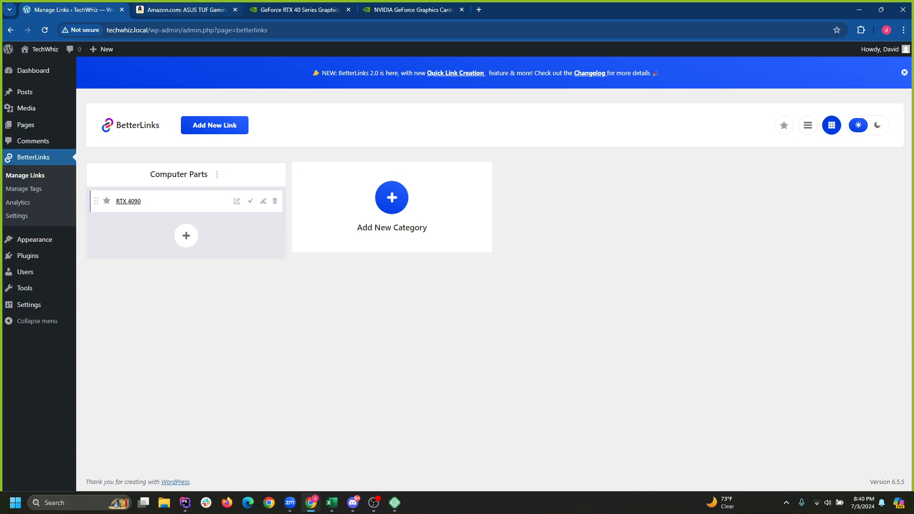
pyautogui.click(294, 10)
pyautogui.click(190, 10)
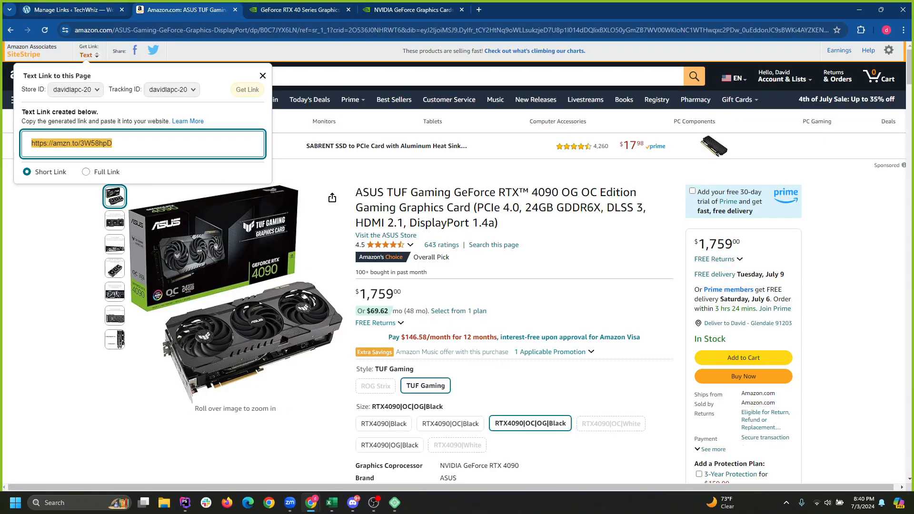
pyautogui.click(71, 10)
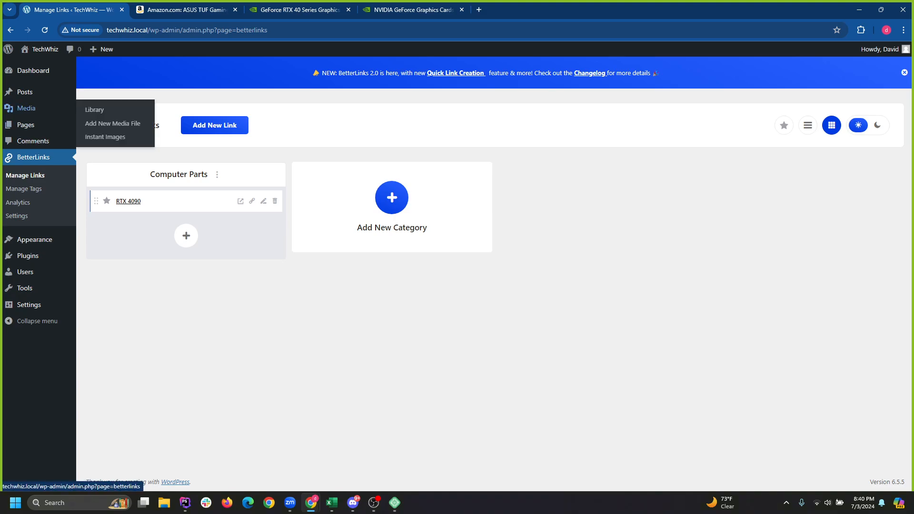
pyautogui.rightClick(24, 93)
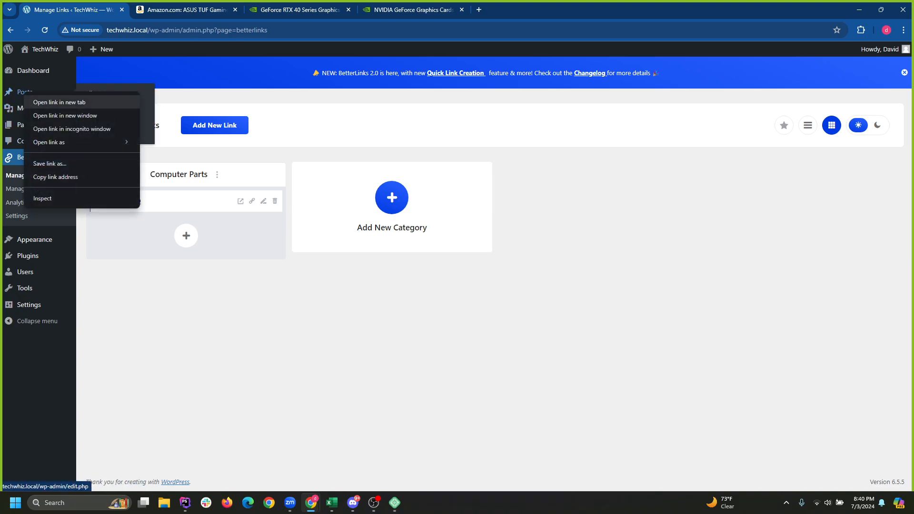
pyautogui.click(59, 102)
pyautogui.hotkey('ctrl', 'Tab')
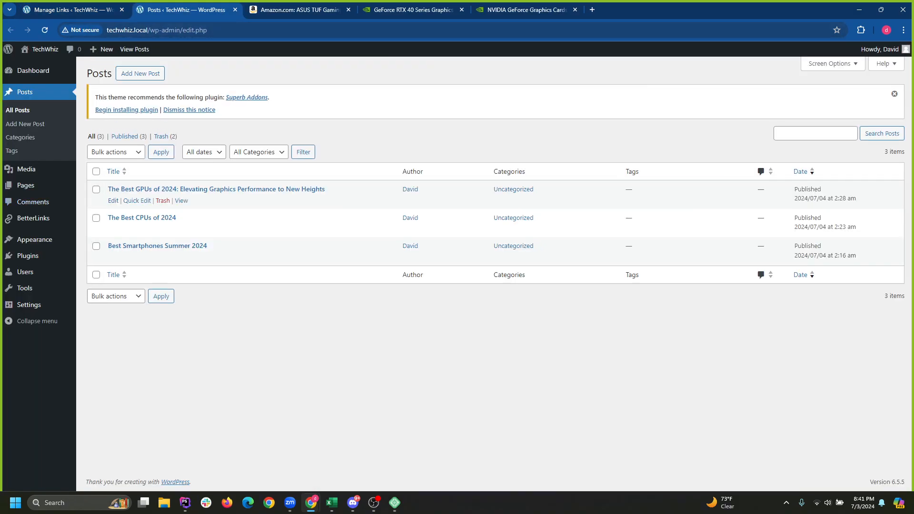
# Open 'The Best GPUs of 2024' post for editing and go to the RTX 5090 section.
pyautogui.click(216, 190)
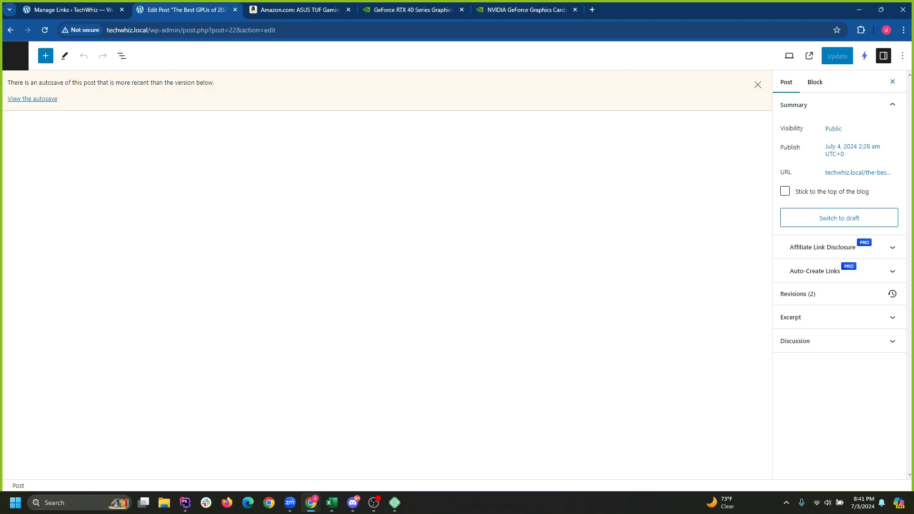
pyautogui.scroll(-7, 453, 295)
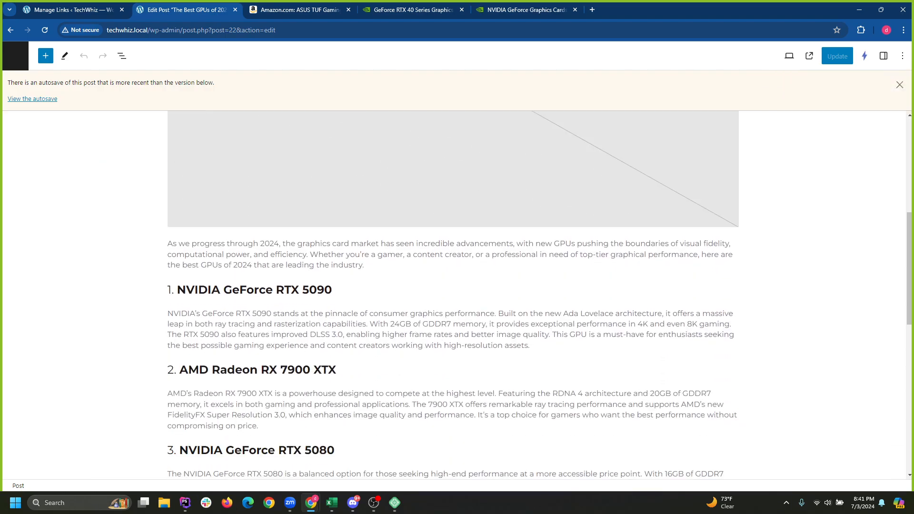
pyautogui.scroll(-1, 453, 295)
pyautogui.click(531, 270)
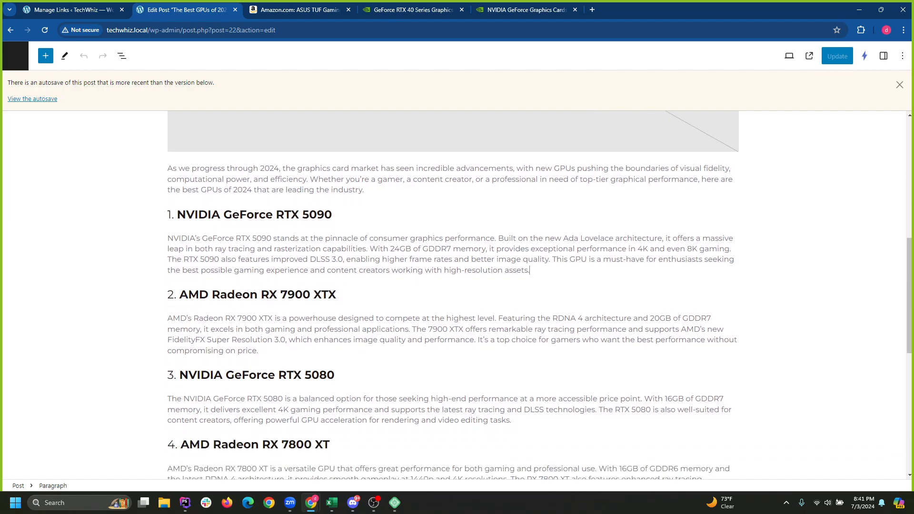
pyautogui.click(337, 294)
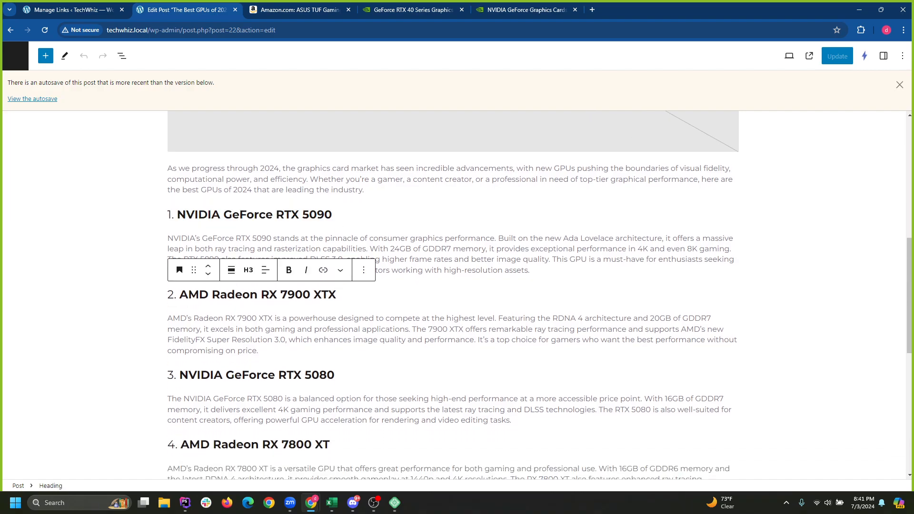
pyautogui.click(469, 260)
pyautogui.click(336, 295)
# Change RTX 5090 to RTX 4090 in the first heading and both paragraph mentions.
pyautogui.moveTo(303, 215); pyautogui.dragTo(309, 215)
pyautogui.write('4')
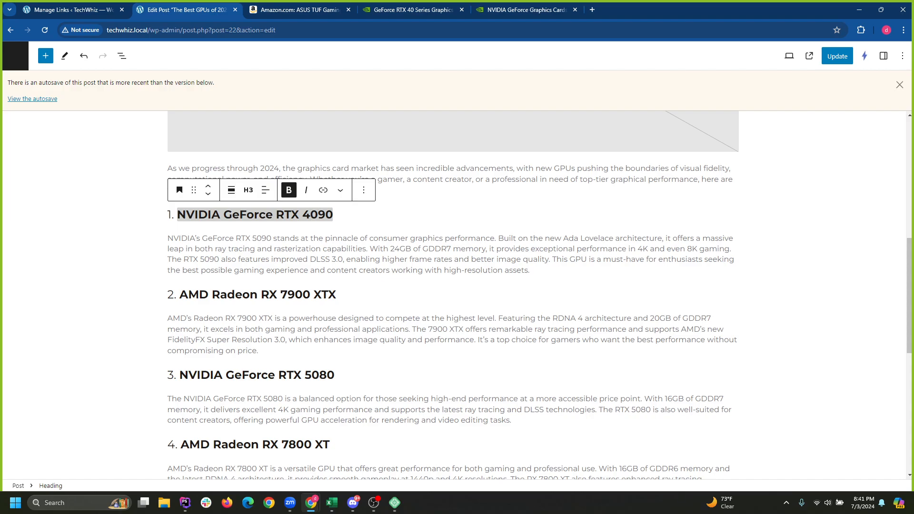
pyautogui.click(395, 259)
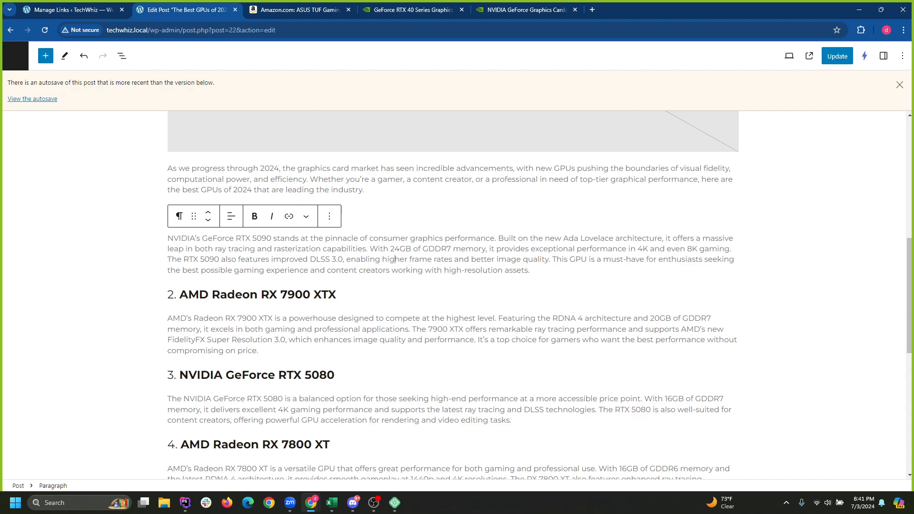
pyautogui.moveTo(252, 239); pyautogui.dragTo(257, 239)
pyautogui.write('4')
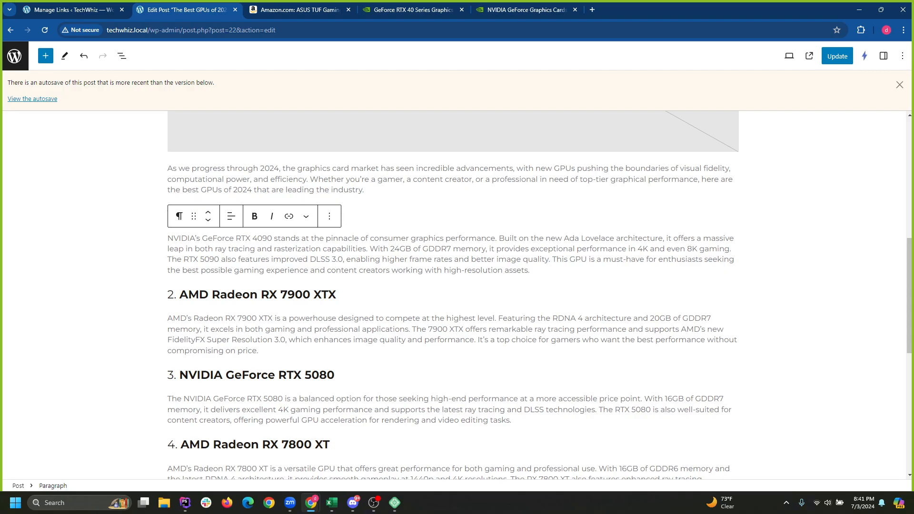
pyautogui.moveTo(200, 259); pyautogui.dragTo(204, 259)
pyautogui.write('4')
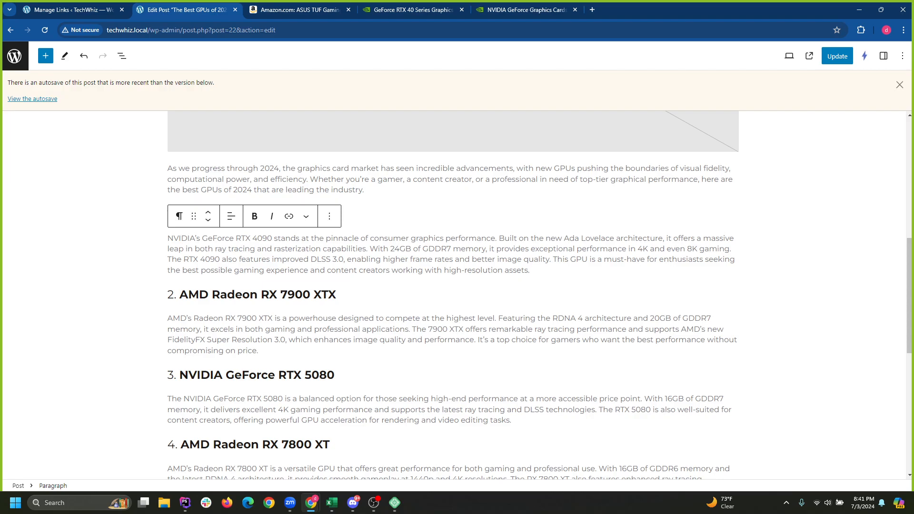
pyautogui.click(340, 294)
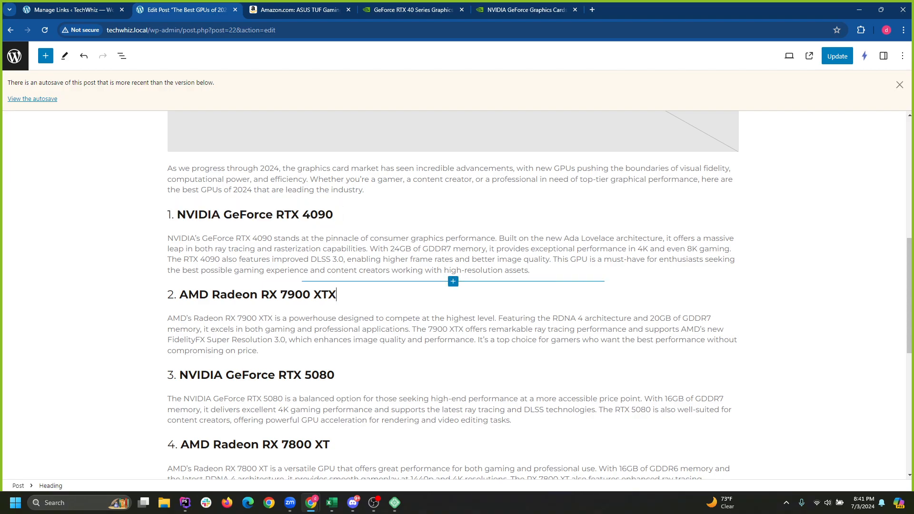
pyautogui.click(361, 259)
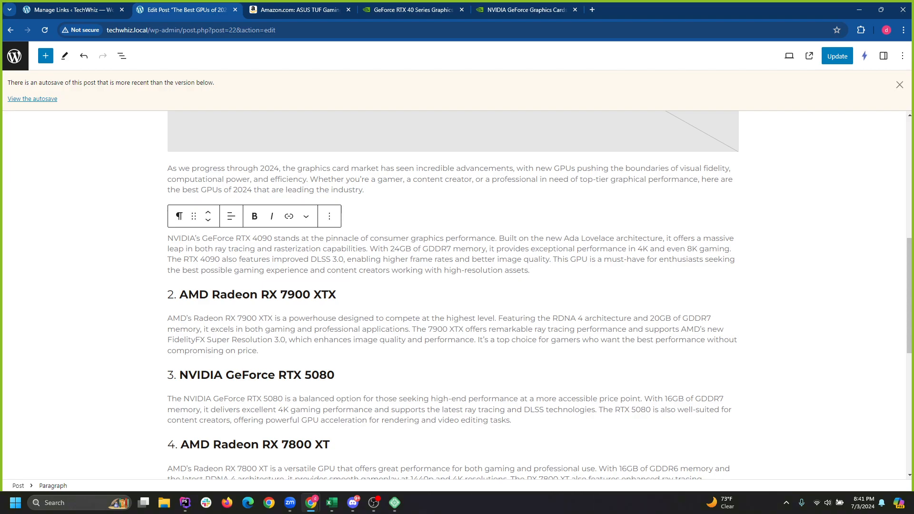
pyautogui.scroll(2, 453, 296)
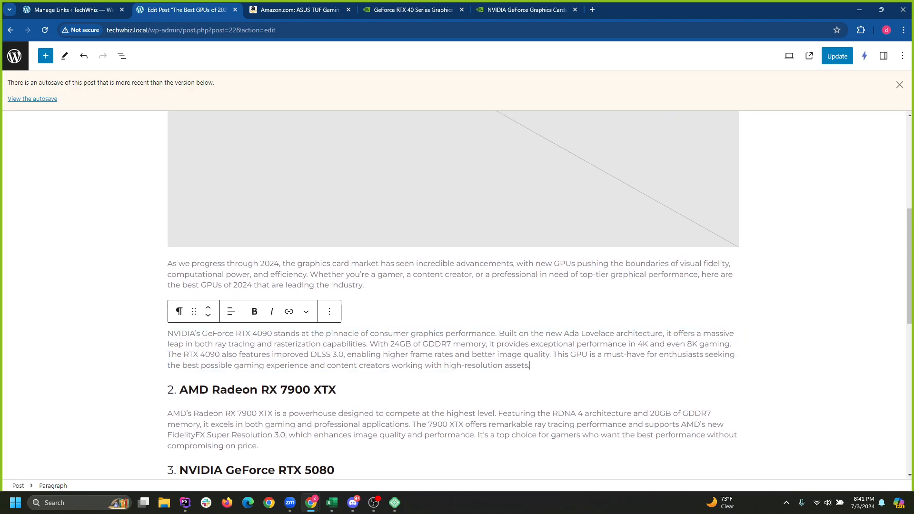
# Select the product name and heading text, undoing the stray edits made along the way.
pyautogui.moveTo(168, 334); pyautogui.dragTo(271, 334)
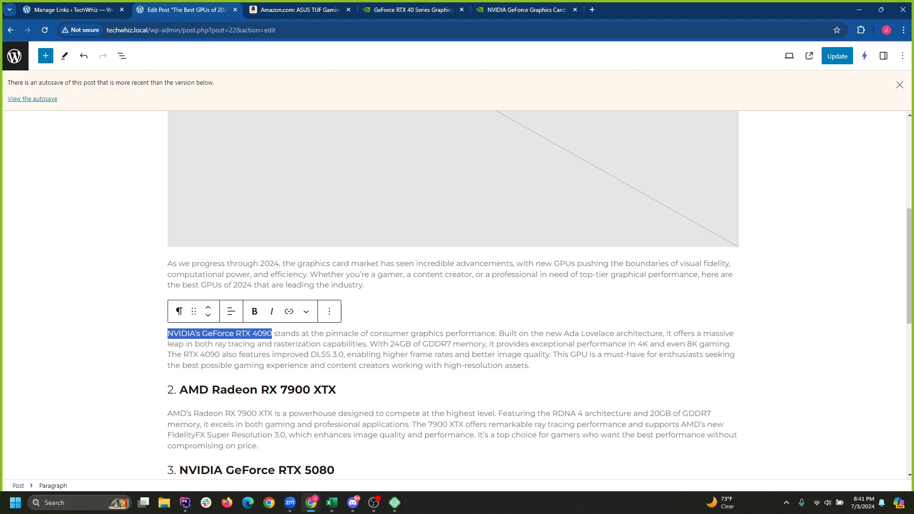
pyautogui.hotkey('ctrl', 'z')
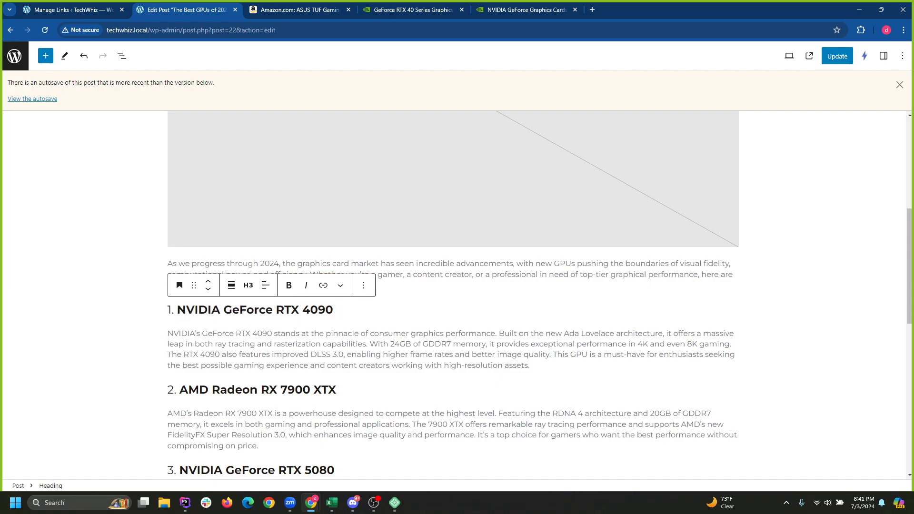
pyautogui.tripleClick(198, 310)
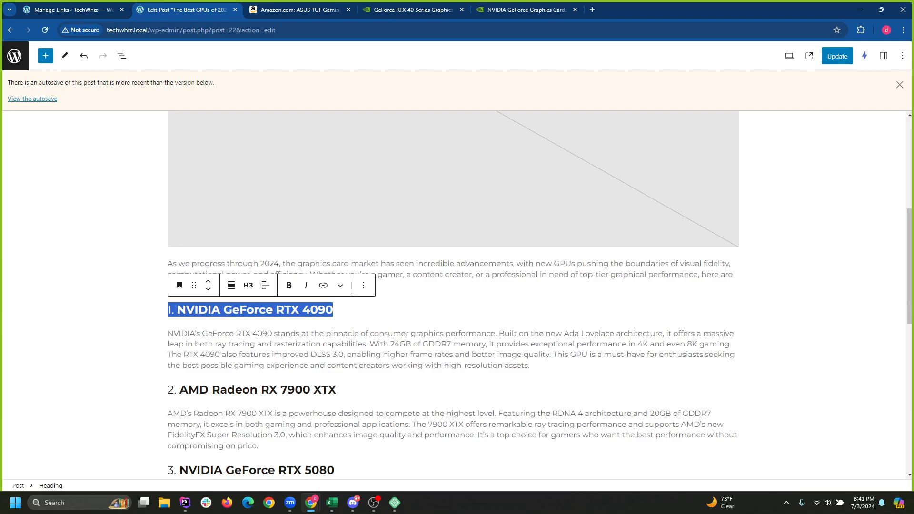
pyautogui.press('BackSpace')
pyautogui.scroll(-2, 246, 354)
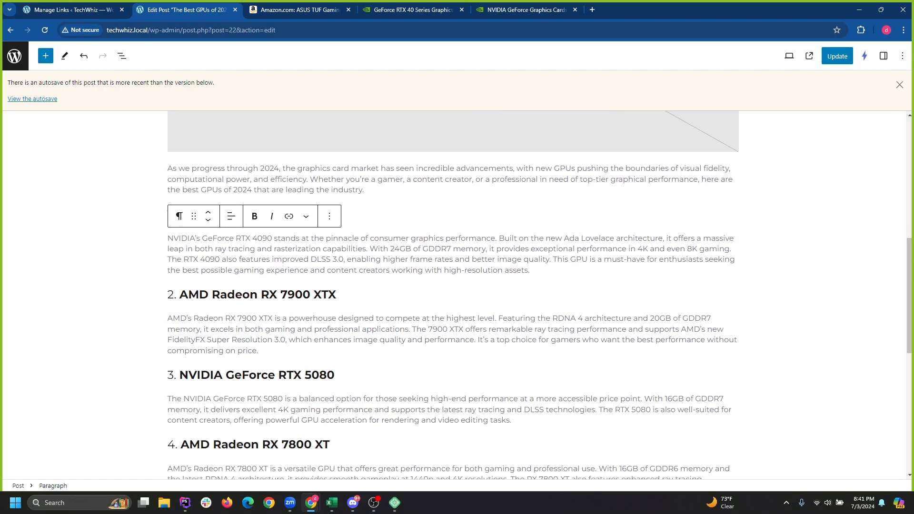
pyautogui.scroll(-1, 246, 354)
pyautogui.scroll(1, 246, 355)
pyautogui.moveTo(168, 238); pyautogui.dragTo(272, 239)
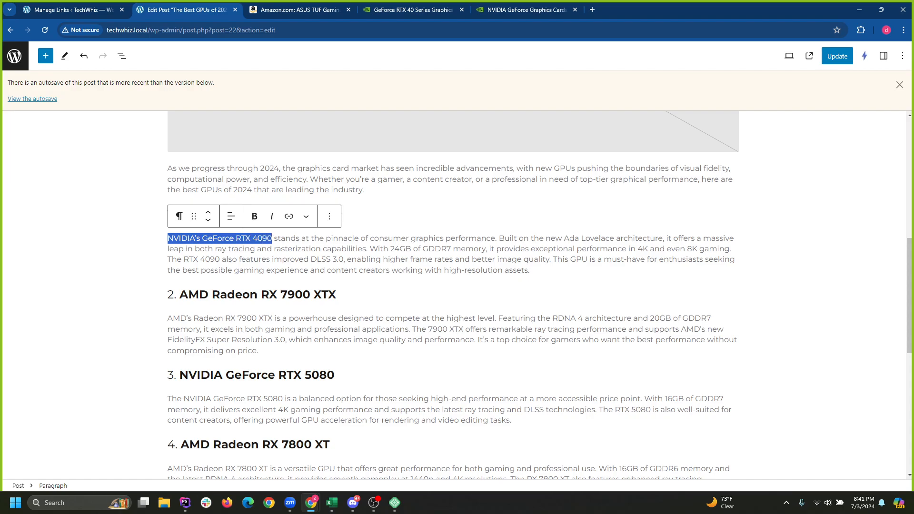
pyautogui.hotkey('ctrl', 'k')
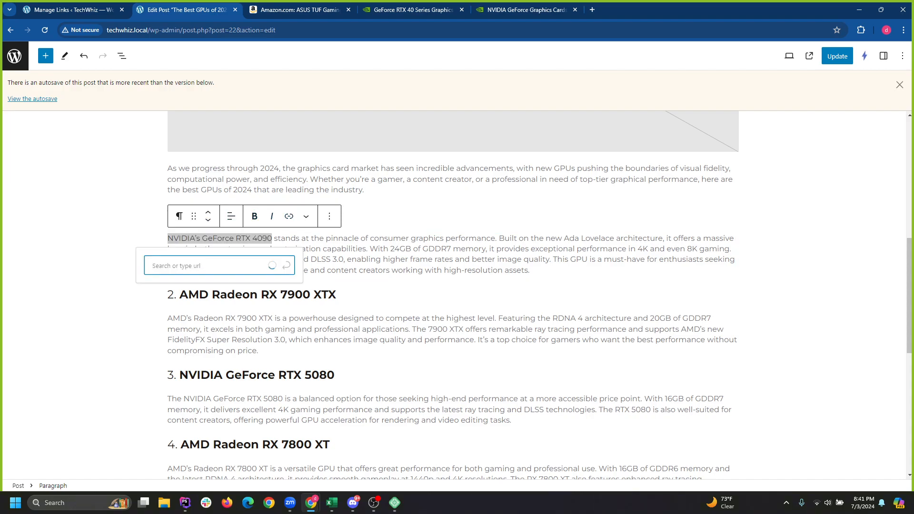
pyautogui.write('http://techwhiz.local/go/rtx-4090')
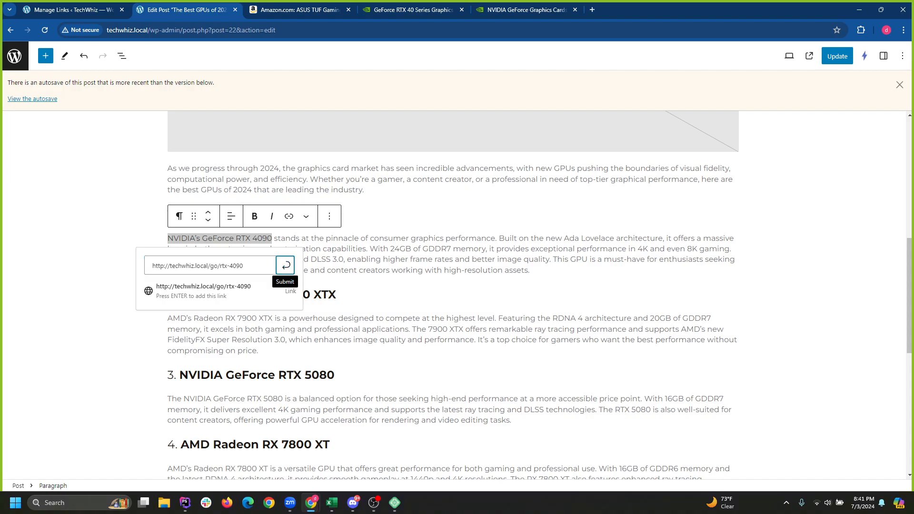
pyautogui.moveTo(246, 266); pyautogui.dragTo(151, 266)
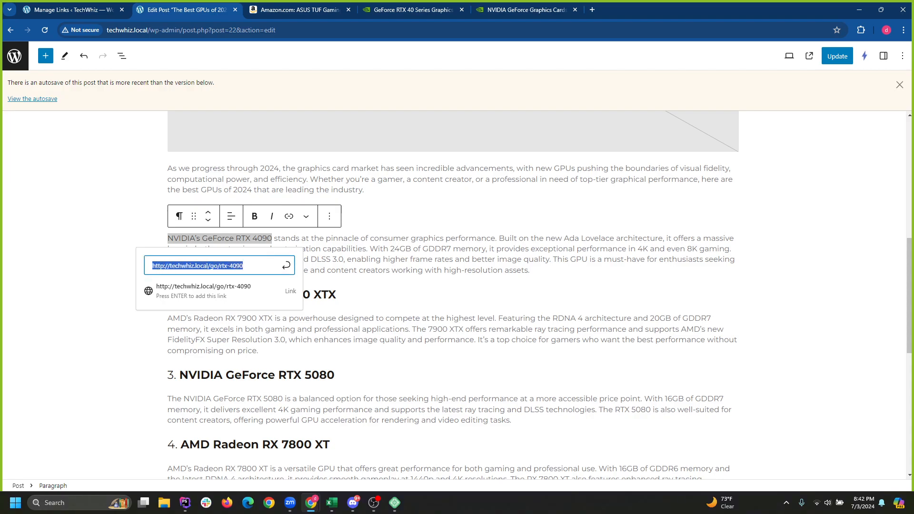
pyautogui.hotkey('ctrl', 'Tab')
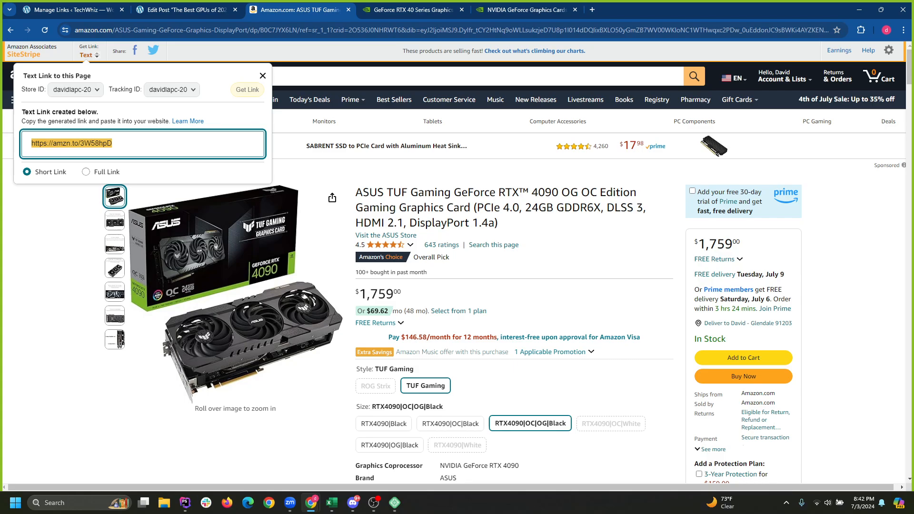
pyautogui.hotkey('ctrl', 'shift', 'Tab')
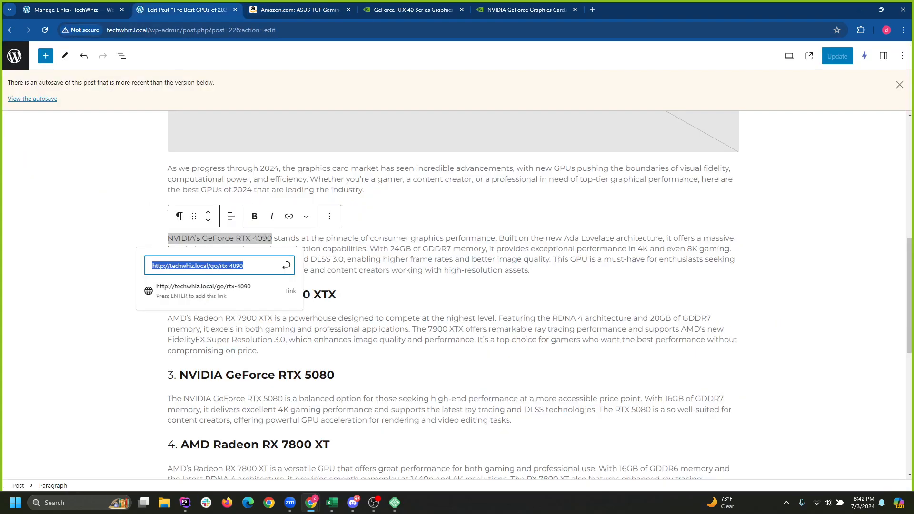
pyautogui.moveTo(245, 266); pyautogui.dragTo(151, 266)
pyautogui.hotkey('ctrl', 'c')
pyautogui.click(71, 9)
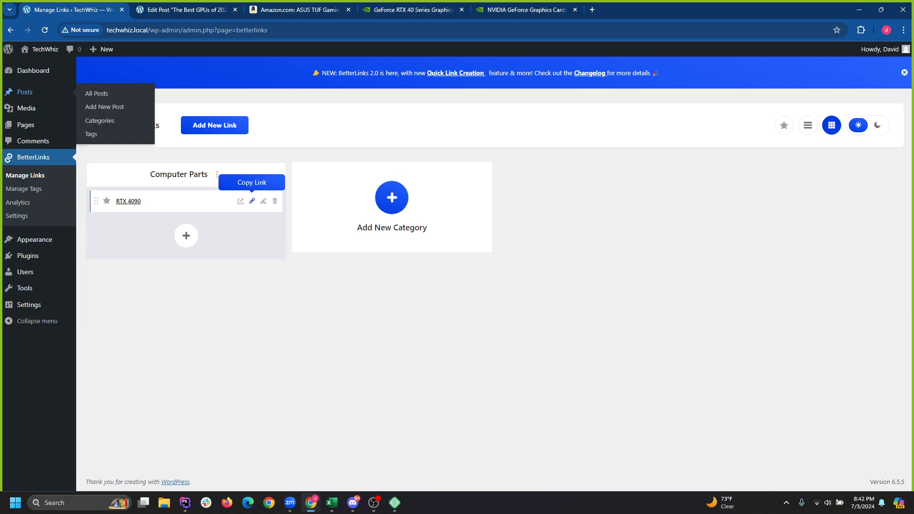
pyautogui.click(186, 10)
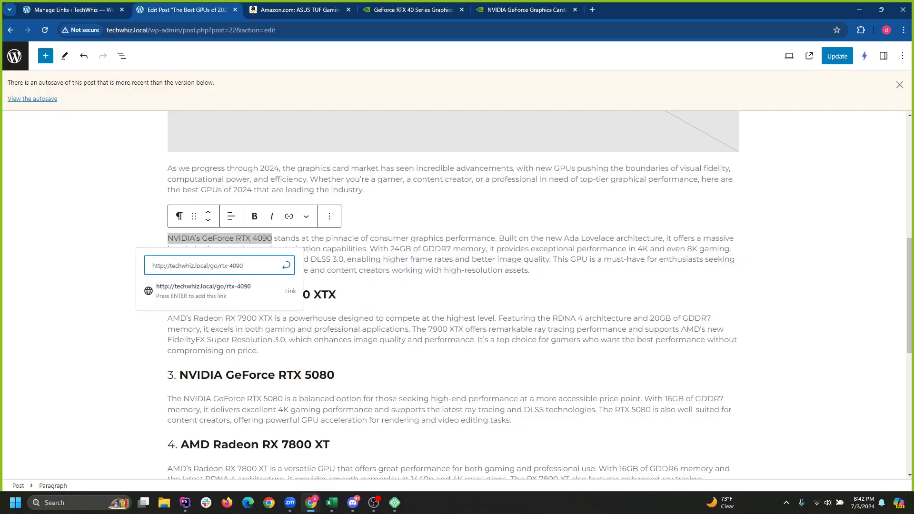
pyautogui.click(287, 266)
# Link the heading '1. NVIDIA GeForce RTX 4090' to the same rtx-4090 shortlink.
pyautogui.click(391, 215)
pyautogui.moveTo(336, 215); pyautogui.dragTo(167, 215)
pyautogui.click(323, 191)
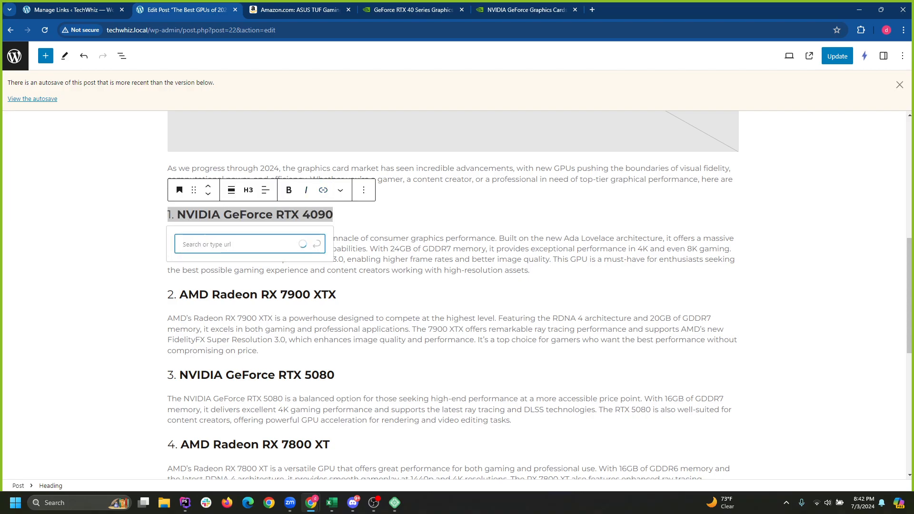
pyautogui.hotkey('ctrl', 'v')
pyautogui.click(316, 243)
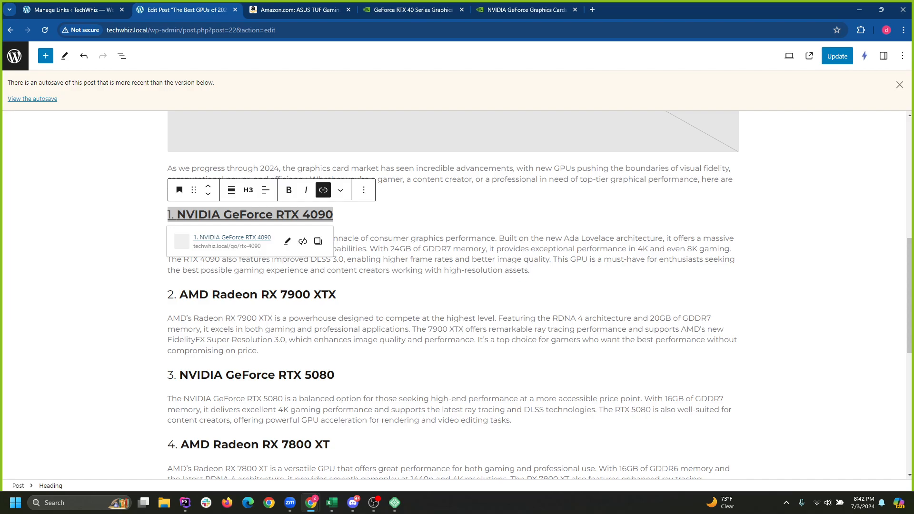
pyautogui.click(532, 271)
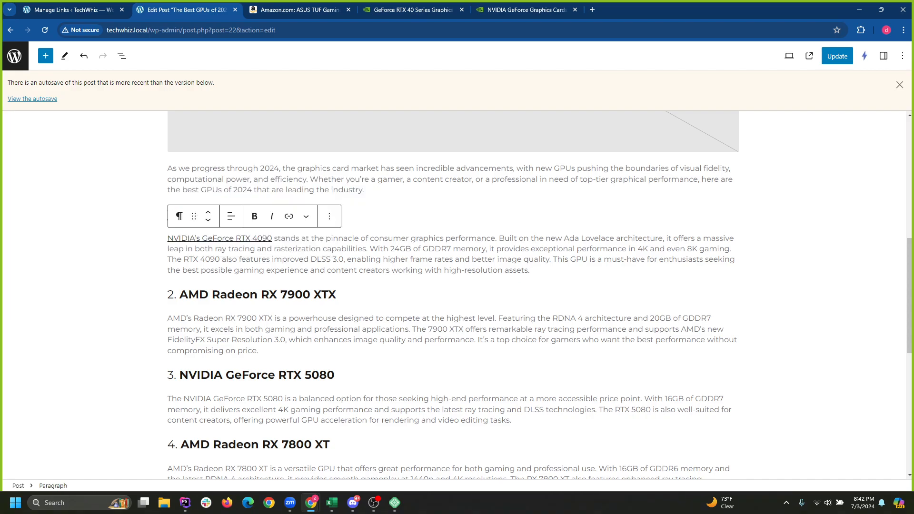
pyautogui.moveTo(180, 295); pyautogui.dragTo(336, 294)
pyautogui.hotkey('ctrl', 'c')
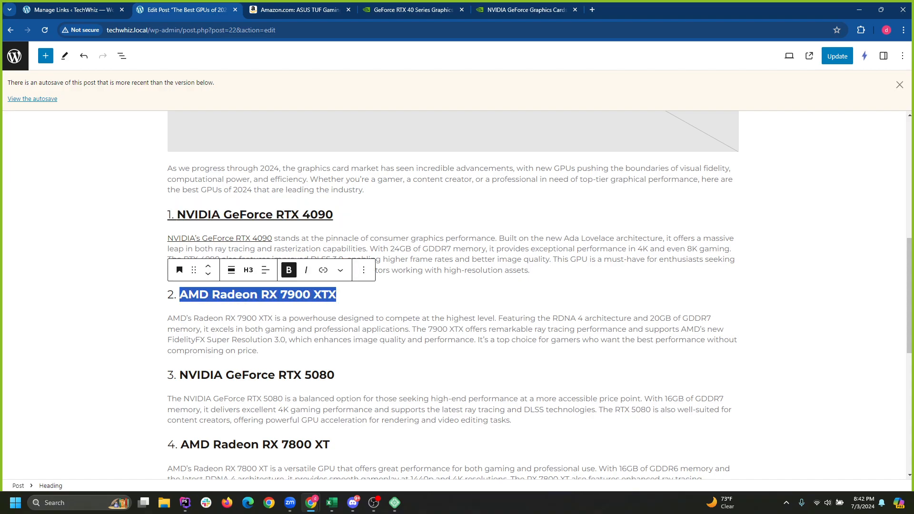
# Search Amazon for 'AMD Radeon RX 7900 XTX' in place of the old RTX 4090 query.
pyautogui.click(413, 10)
pyautogui.click(299, 9)
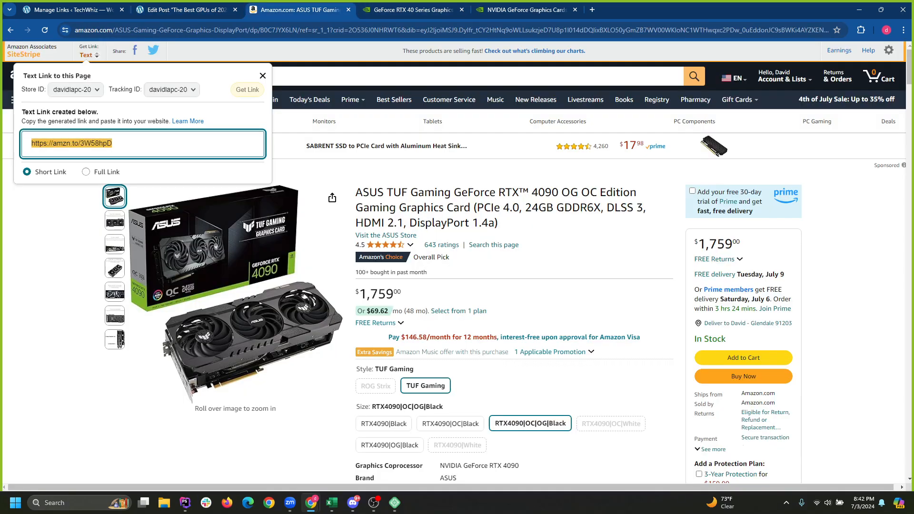
pyautogui.click(262, 75)
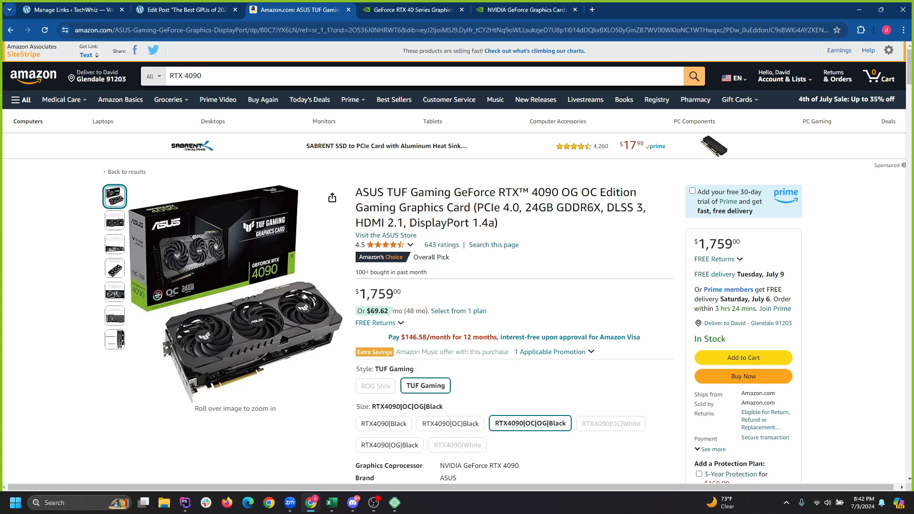
pyautogui.tripleClick(263, 76)
pyautogui.hotkey('ctrl', 'v')
pyautogui.press('Return')
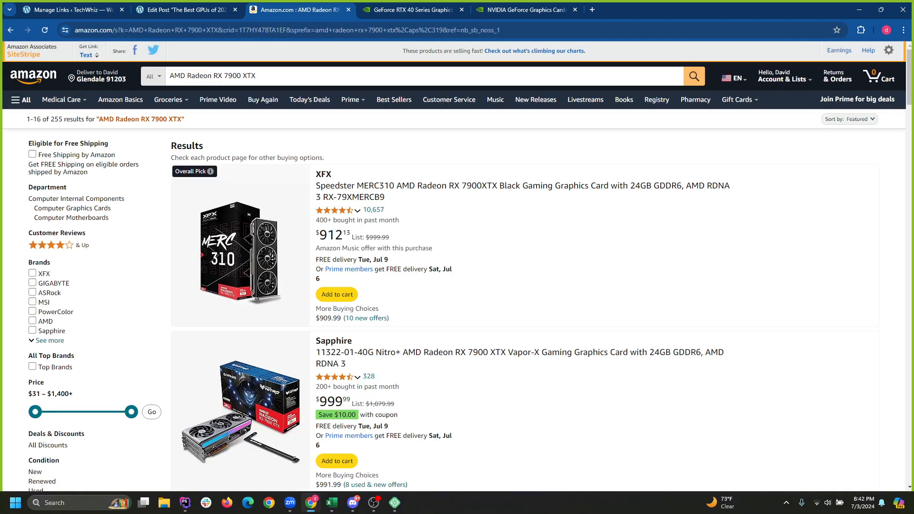
pyautogui.scroll(-4, 458, 286)
pyautogui.scroll(4, 457, 285)
pyautogui.moveTo(188, 76); pyautogui.dragTo(262, 97)
pyautogui.moveTo(170, 76); pyautogui.dragTo(214, 76)
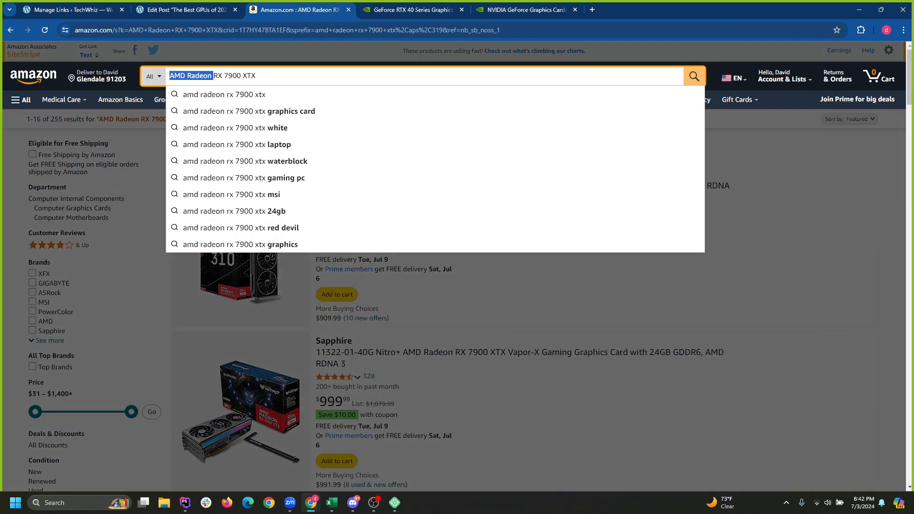
pyautogui.click(261, 76)
pyautogui.press('Return')
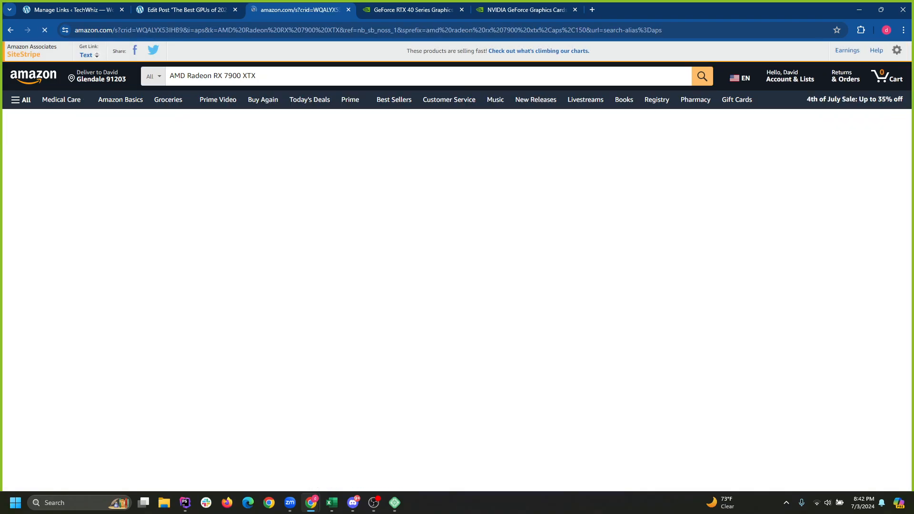
# Open the PowerColor Hellhound RX 7900 XTX listing from the search results.
pyautogui.scroll(-4, 414, 328)
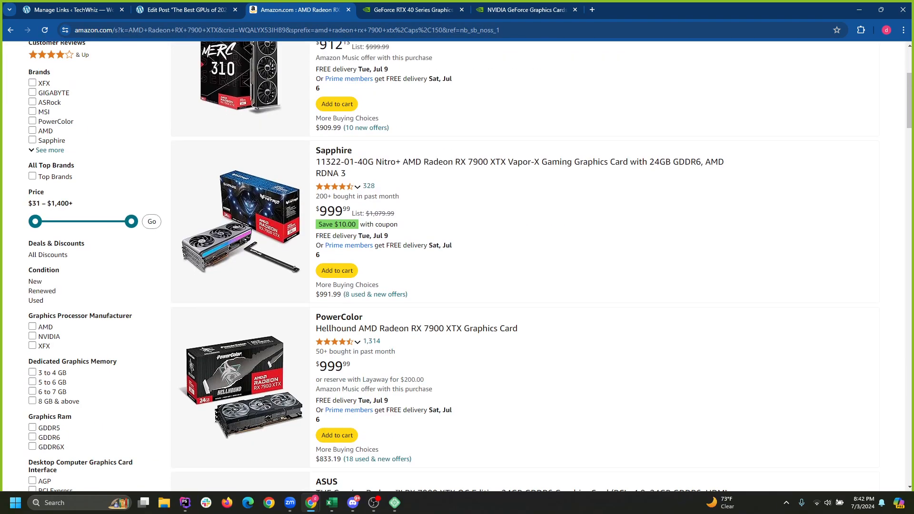
pyautogui.scroll(2, 414, 328)
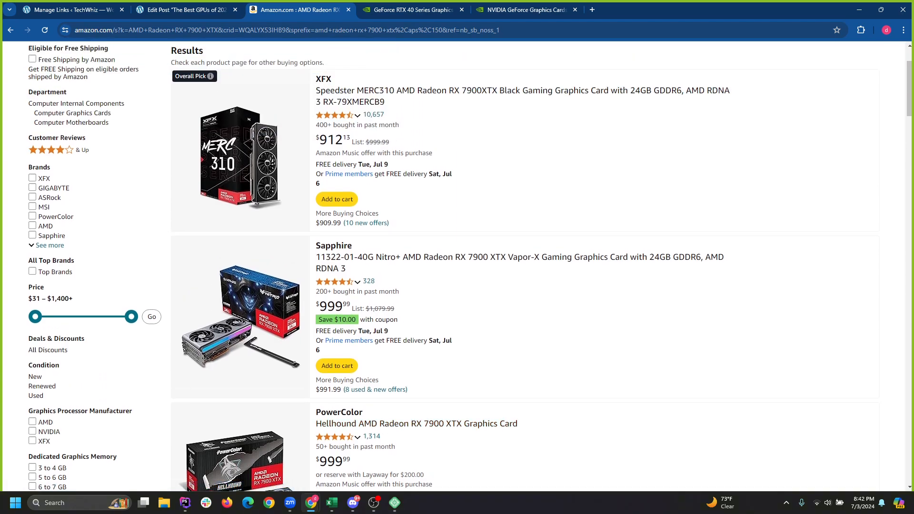
pyautogui.scroll(2, 414, 423)
pyautogui.scroll(-6, 414, 423)
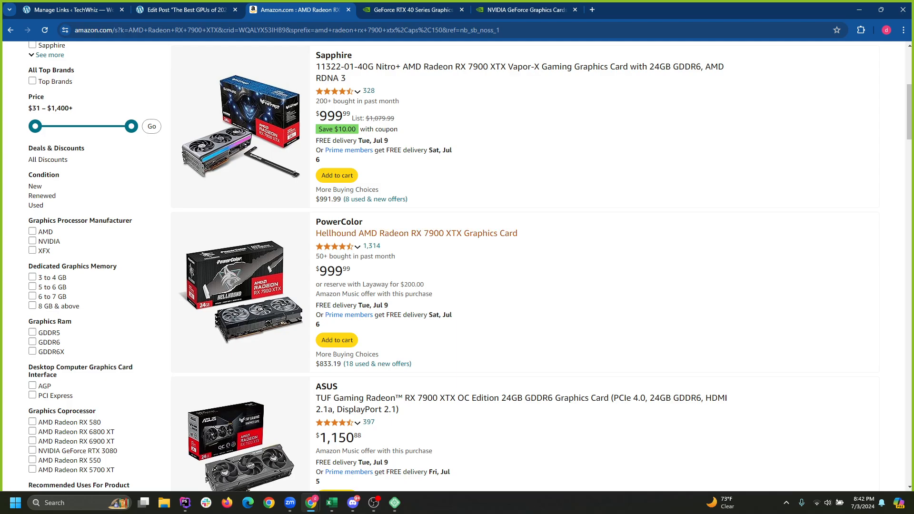
pyautogui.scroll(6, 415, 234)
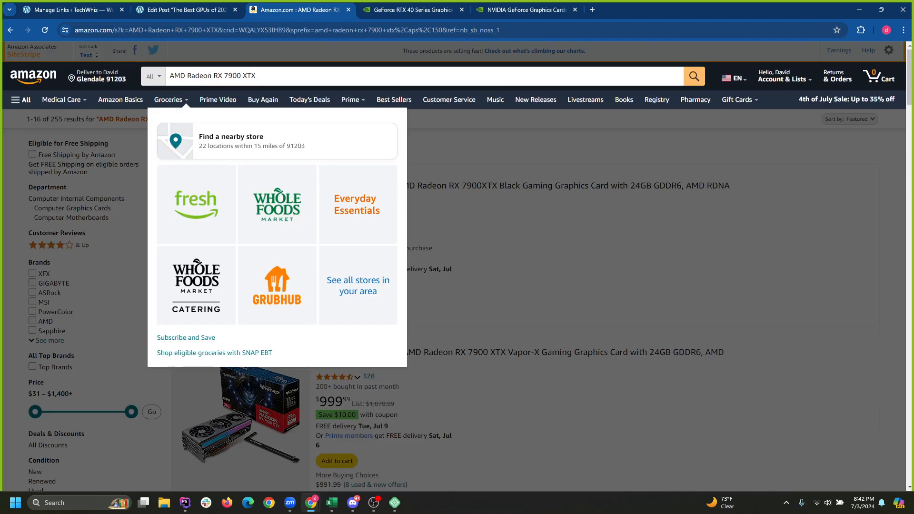
pyautogui.scroll(-6, 415, 234)
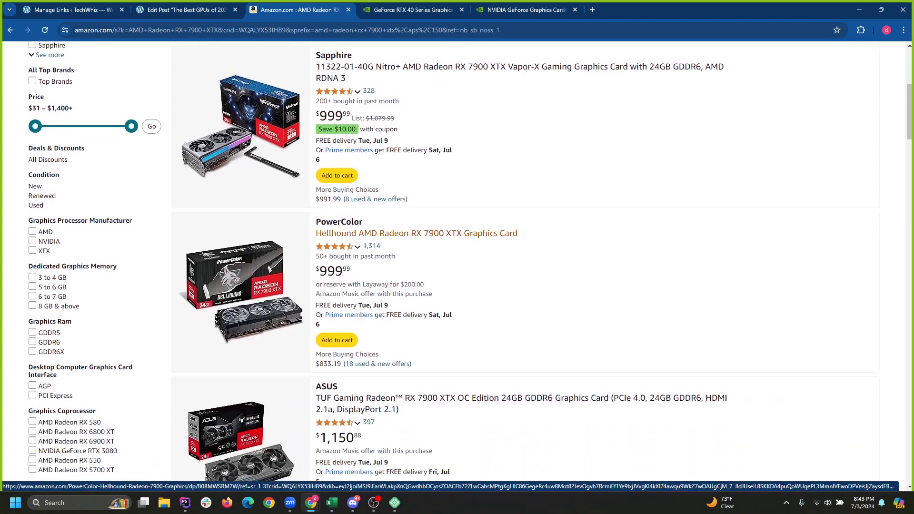
pyautogui.scroll(-2, 414, 233)
pyautogui.click(414, 138)
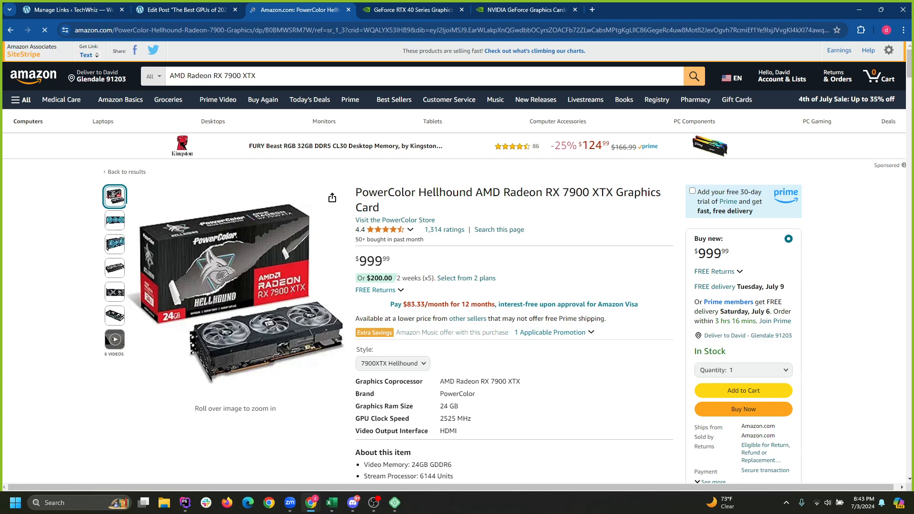
# Create a SiteStripe text short link for the card, copy it, and return to WordPress.
pyautogui.moveTo(276, 253)
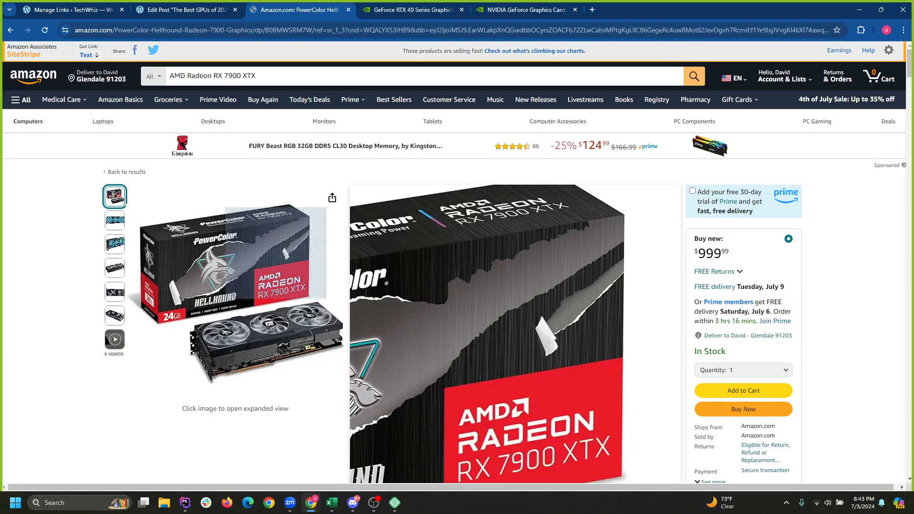
pyautogui.click(86, 48)
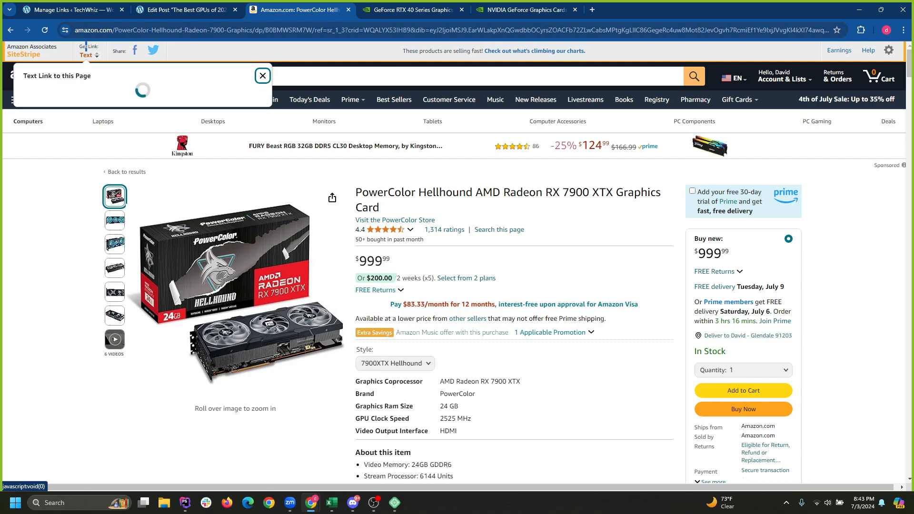
pyautogui.rightClick(96, 144)
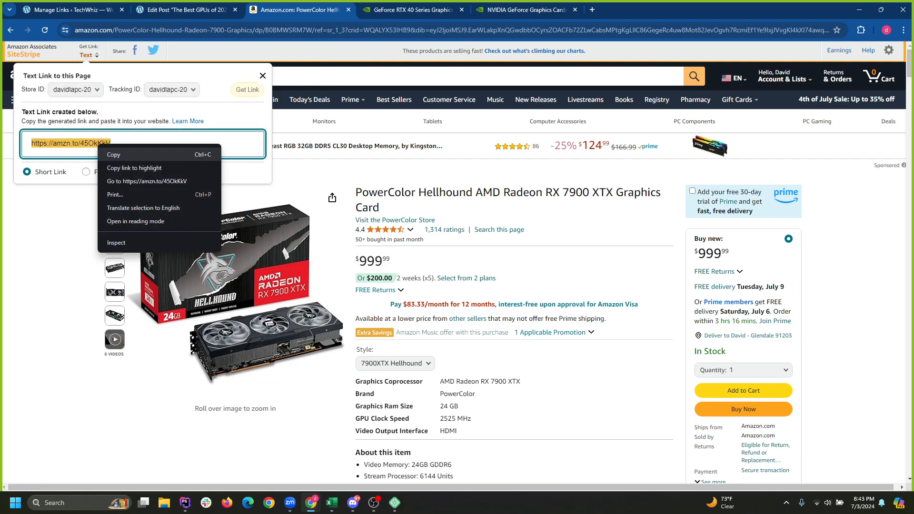
pyautogui.click(114, 155)
pyautogui.click(177, 10)
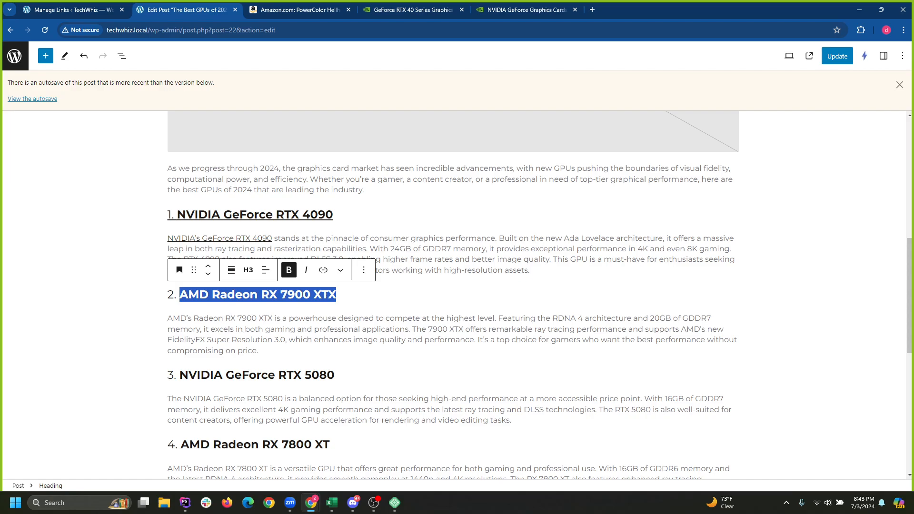
# Start a new Computer Parts link in BetterLinks with the Amazon short link as target URL.
pyautogui.click(309, 319)
pyautogui.click(306, 296)
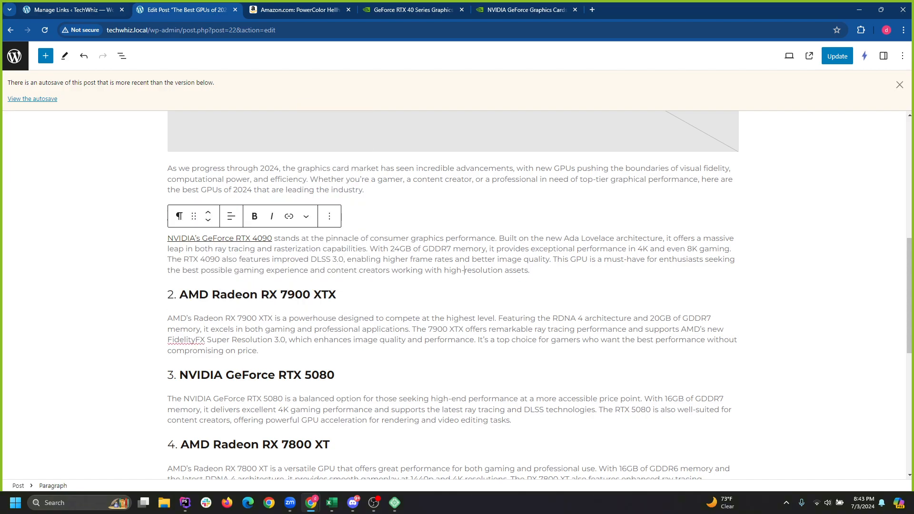
pyautogui.click(72, 10)
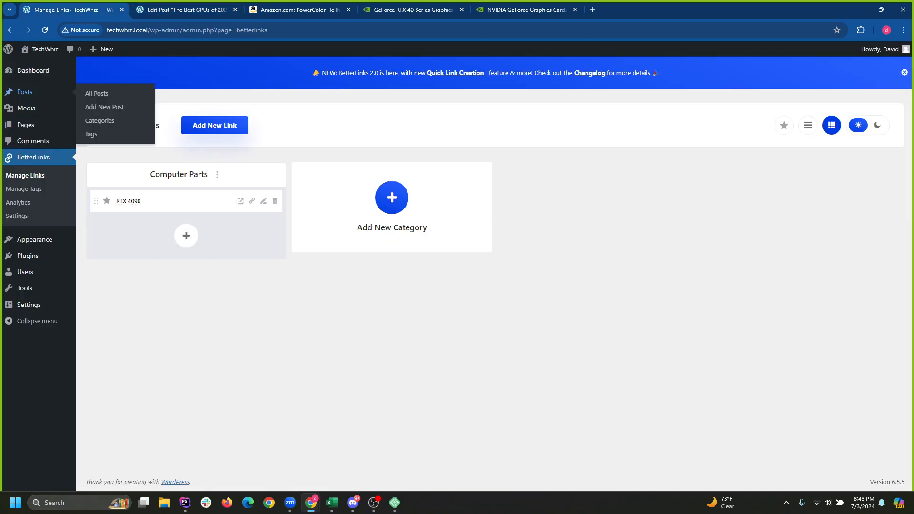
pyautogui.click(186, 235)
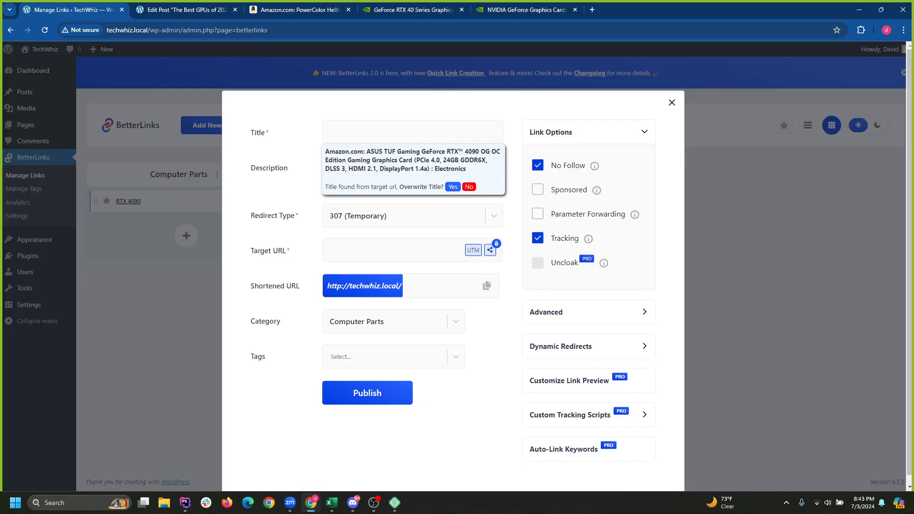
pyautogui.click(395, 133)
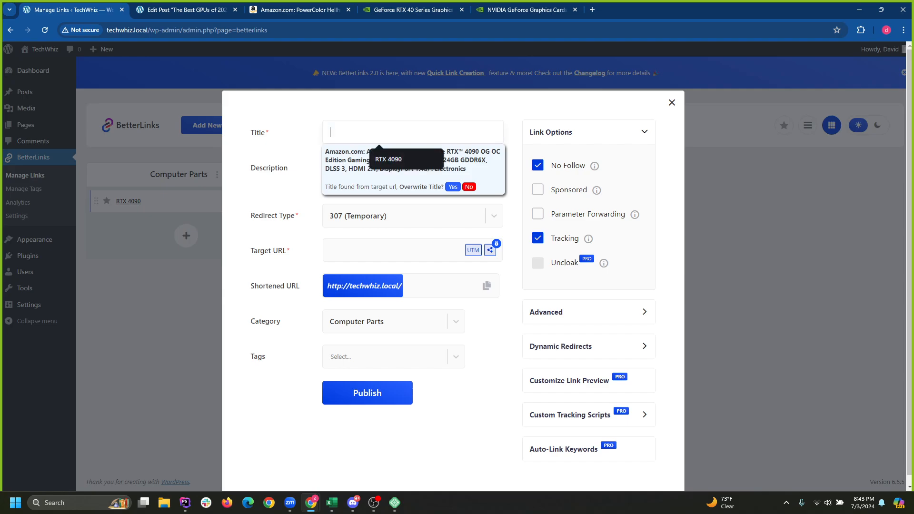
pyautogui.hotkey('ctrl', 'v')
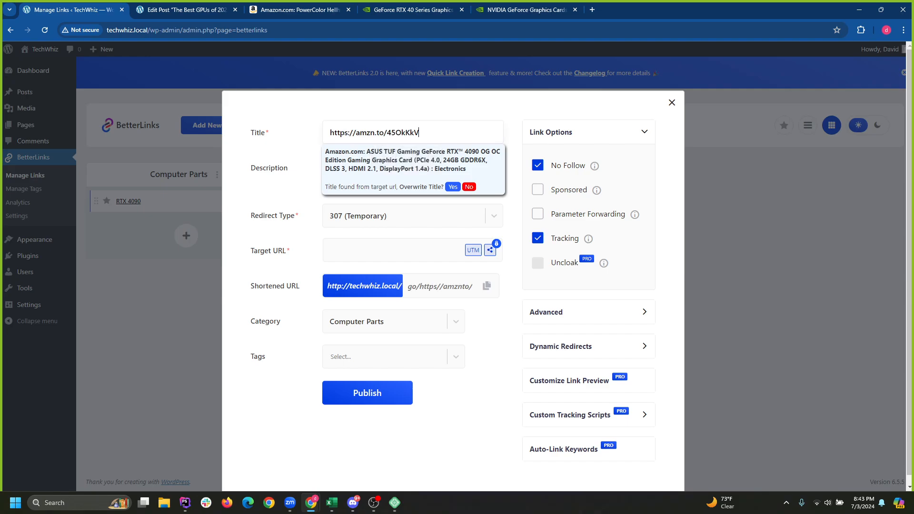
pyautogui.hotkey('ctrl', 'z')
pyautogui.click(400, 251)
pyautogui.hotkey('ctrl', 'v')
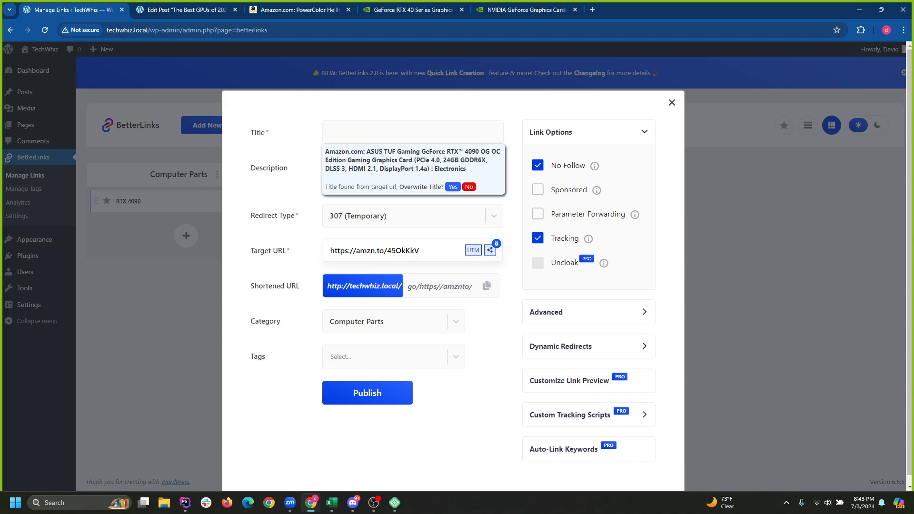
# Check the PowerColor product name on Amazon against the new link's title.
pyautogui.click(395, 132)
pyautogui.click(186, 9)
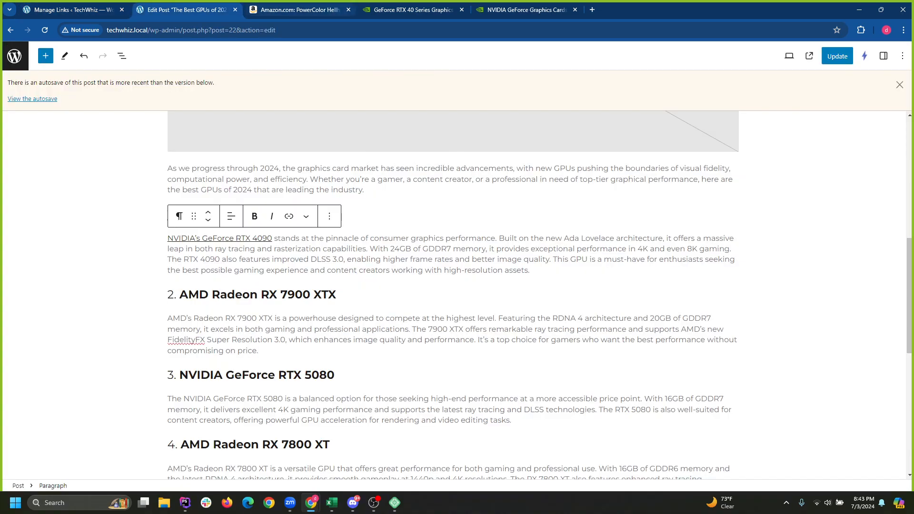
pyautogui.click(300, 10)
pyautogui.click(262, 75)
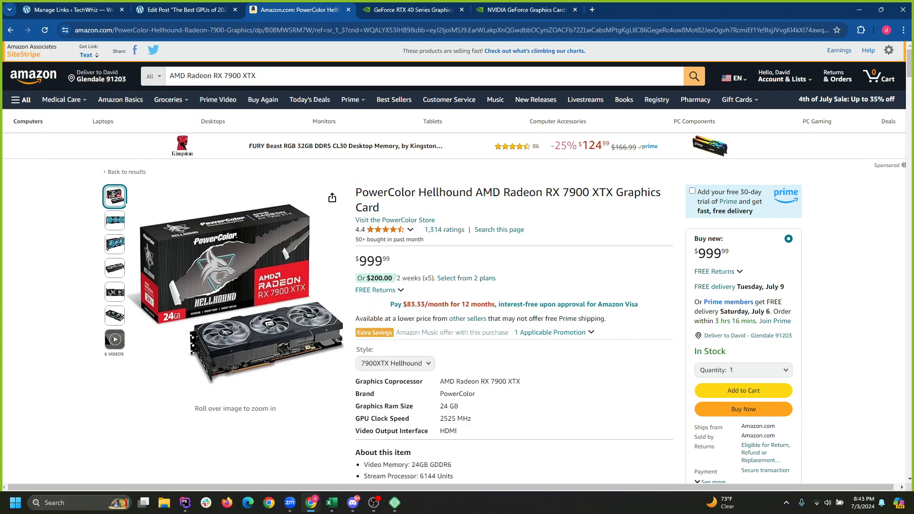
pyautogui.moveTo(476, 192); pyautogui.dragTo(613, 192)
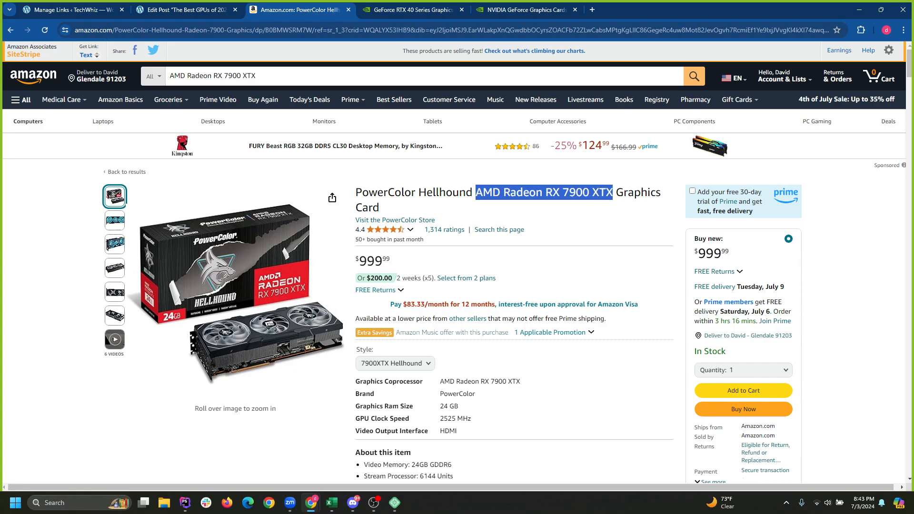
pyautogui.click(187, 10)
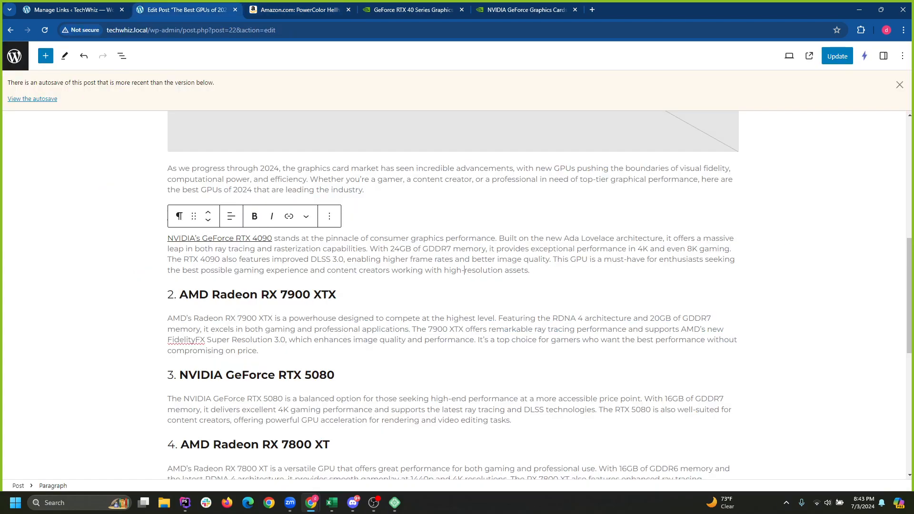
pyautogui.click(300, 9)
pyautogui.click(73, 9)
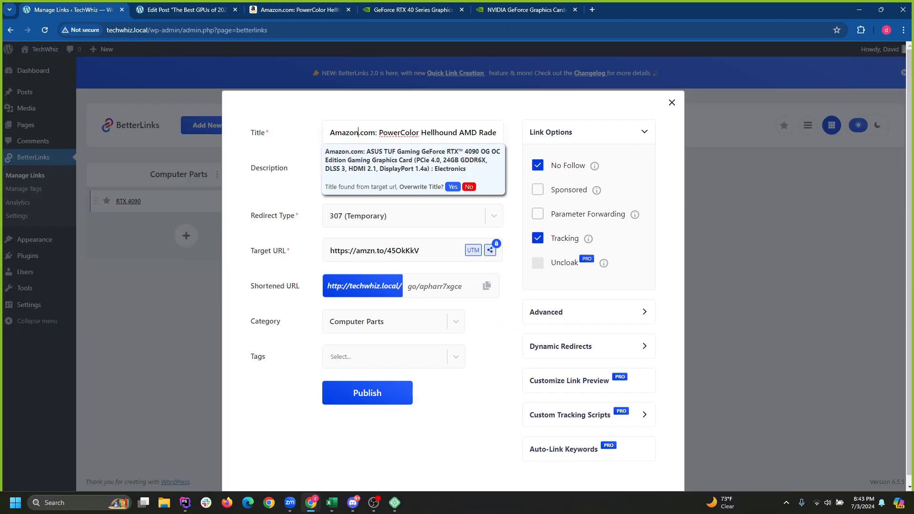
pyautogui.tripleClick(399, 132)
pyautogui.tripleClick(399, 133)
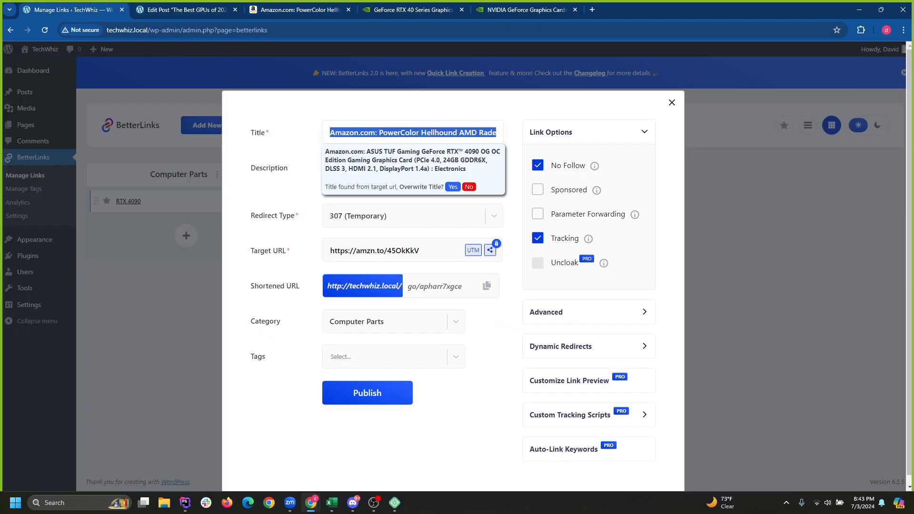
pyautogui.click(420, 250)
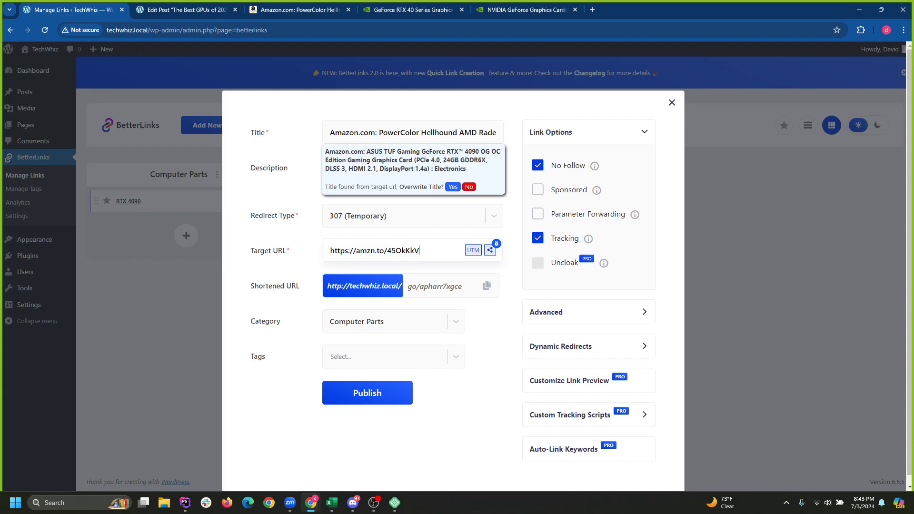
pyautogui.tripleClick(439, 133)
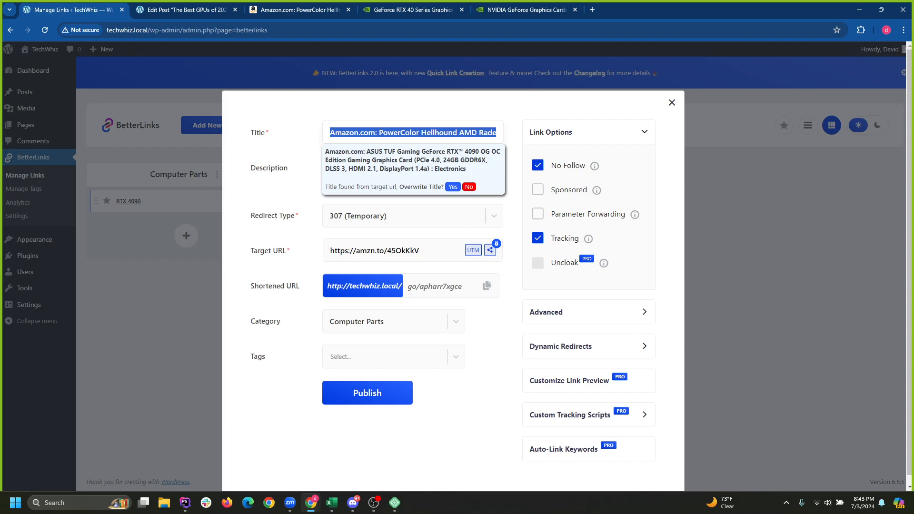
pyautogui.click(420, 250)
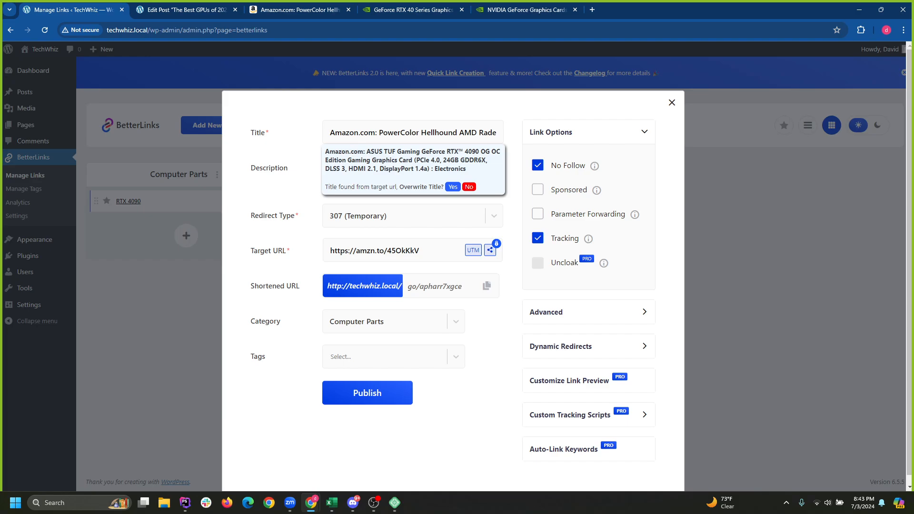
# Keep the 307 redirect, decline overwriting the title, and review the title and target URL.
pyautogui.click(331, 216)
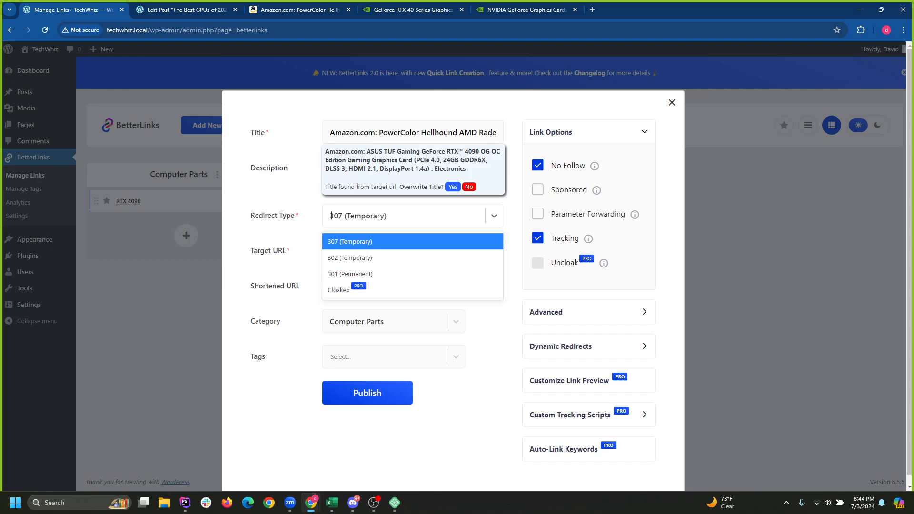
pyautogui.click(413, 133)
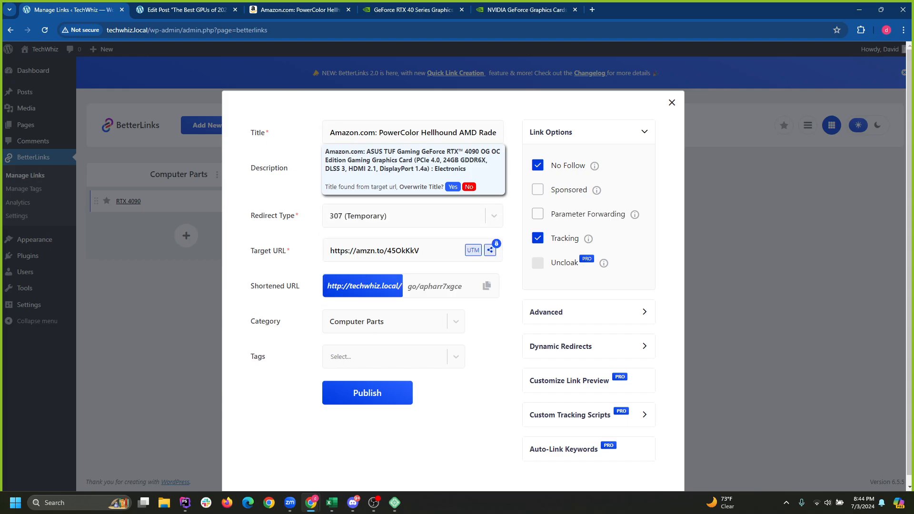
pyautogui.click(469, 187)
pyautogui.click(413, 174)
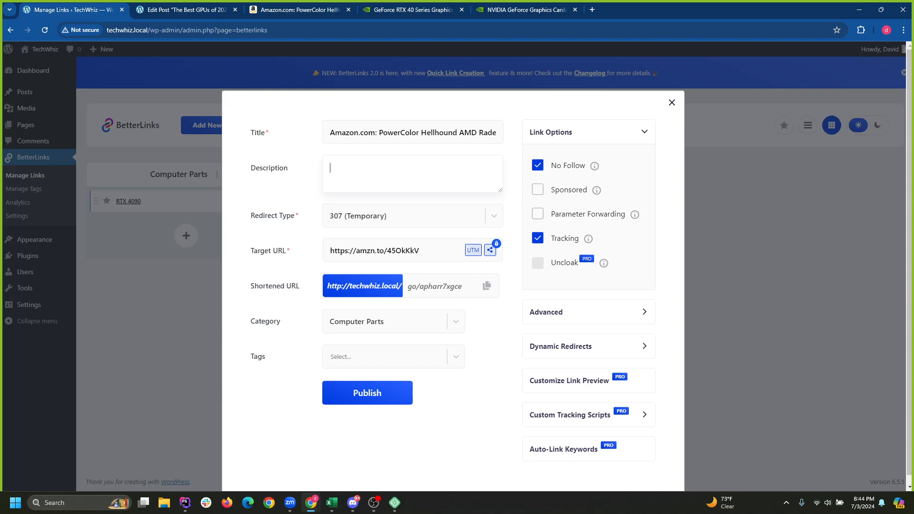
pyautogui.moveTo(330, 133); pyautogui.dragTo(402, 133)
pyautogui.doubleClick(399, 133)
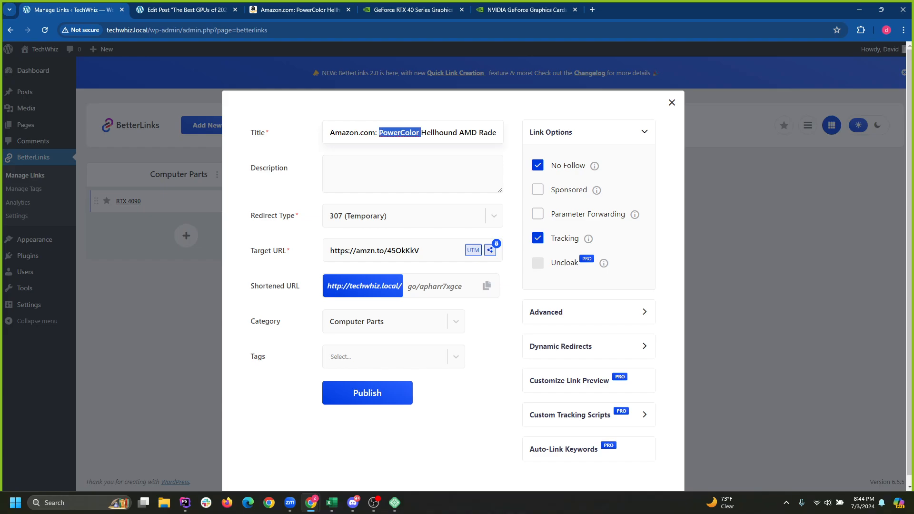
pyautogui.hotkey('ctrl', 'a')
pyautogui.click(432, 133)
pyautogui.moveTo(330, 132); pyautogui.dragTo(509, 133)
pyautogui.click(513, 142)
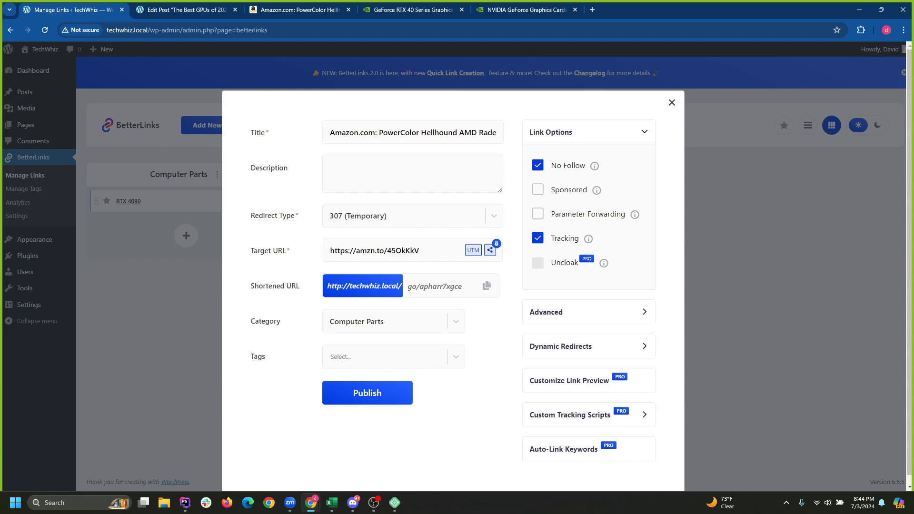
pyautogui.moveTo(330, 133); pyautogui.dragTo(513, 133)
pyautogui.click(513, 143)
pyautogui.moveTo(420, 251); pyautogui.dragTo(330, 251)
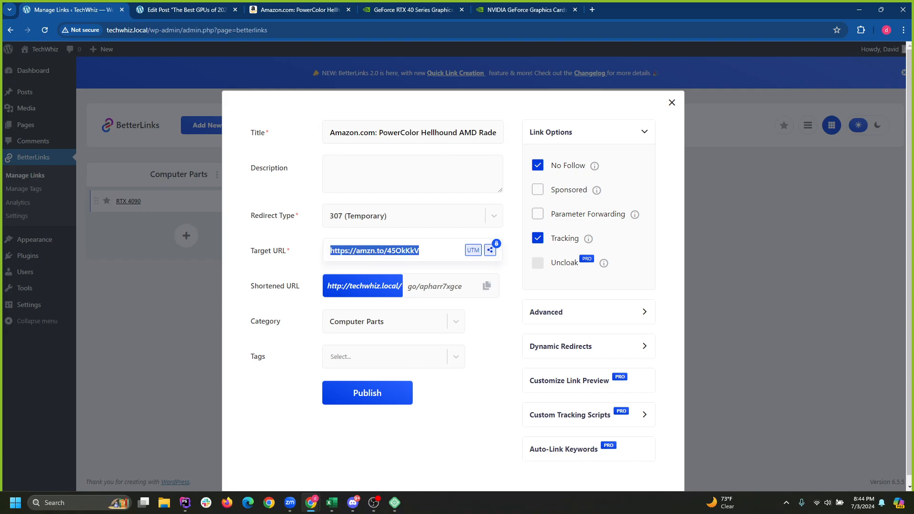
pyautogui.tripleClick(345, 133)
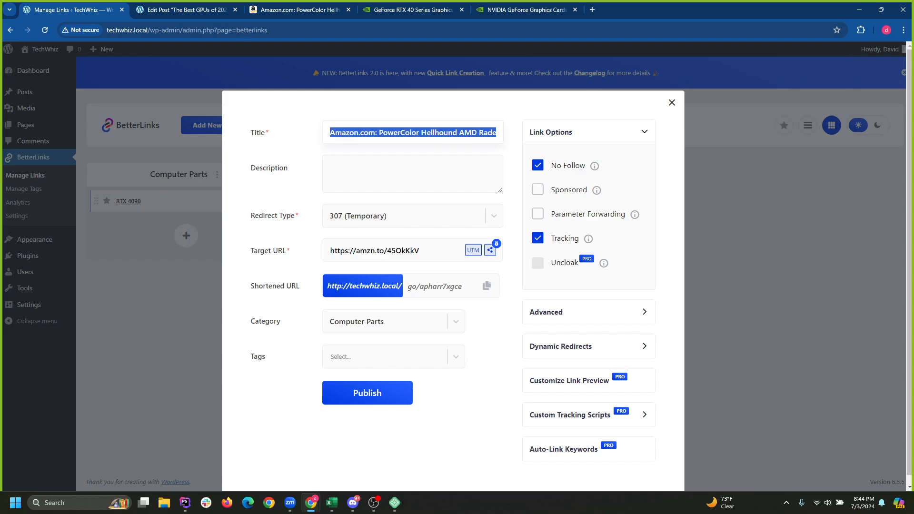
# Tag the link gpu and publish it.
pyautogui.click(369, 356)
pyautogui.click(358, 384)
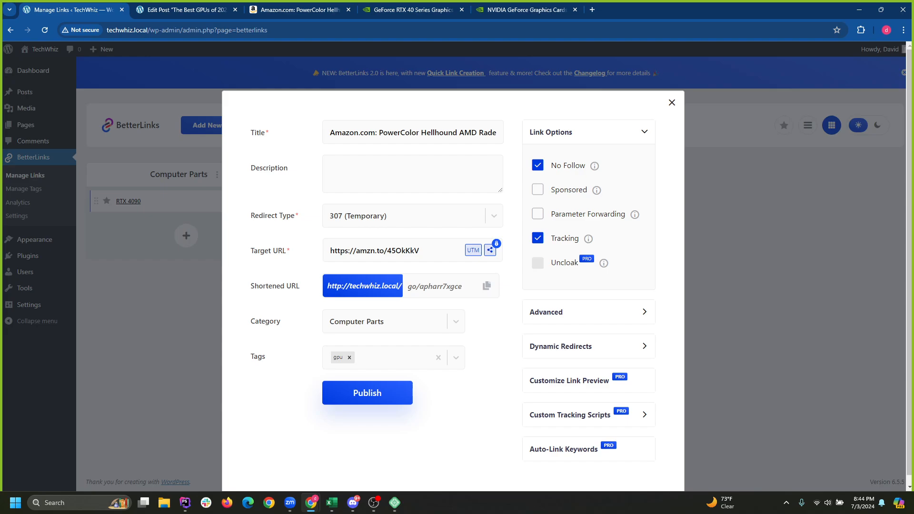
pyautogui.click(367, 392)
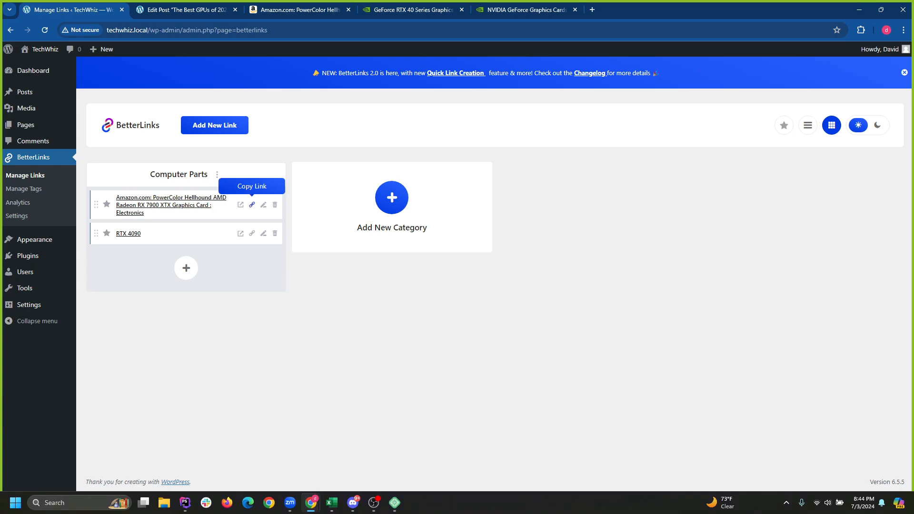
# Copy the new shortlink and link the 'AMD Radeon RX 7900 XTX' heading to it.
pyautogui.click(252, 205)
pyautogui.click(186, 10)
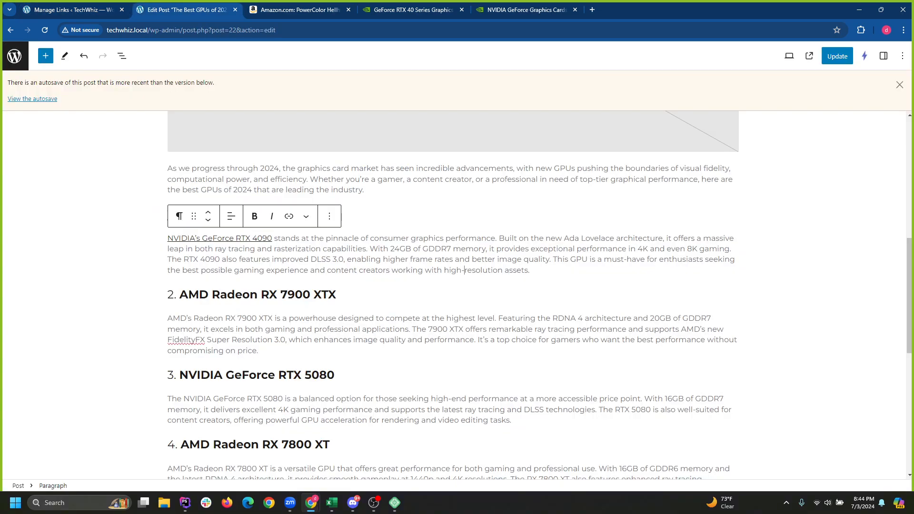
pyautogui.click(257, 238)
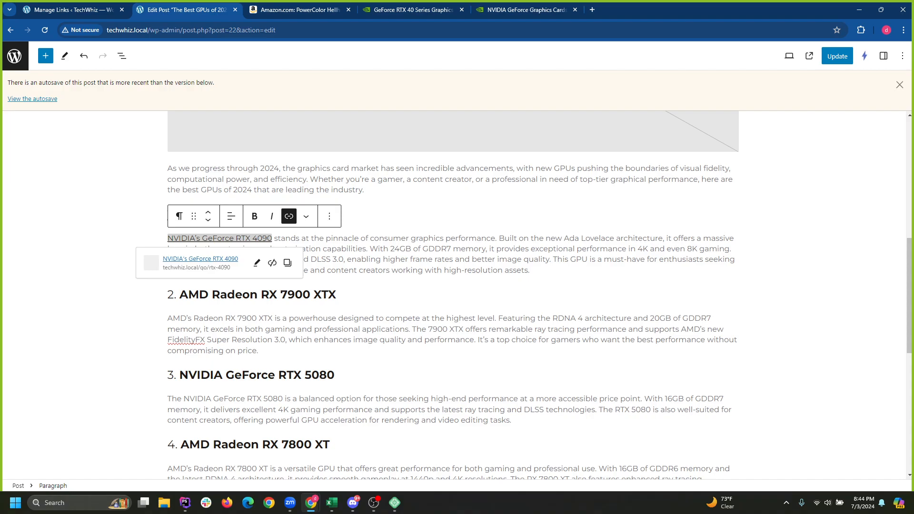
pyautogui.moveTo(273, 238); pyautogui.dragTo(167, 238)
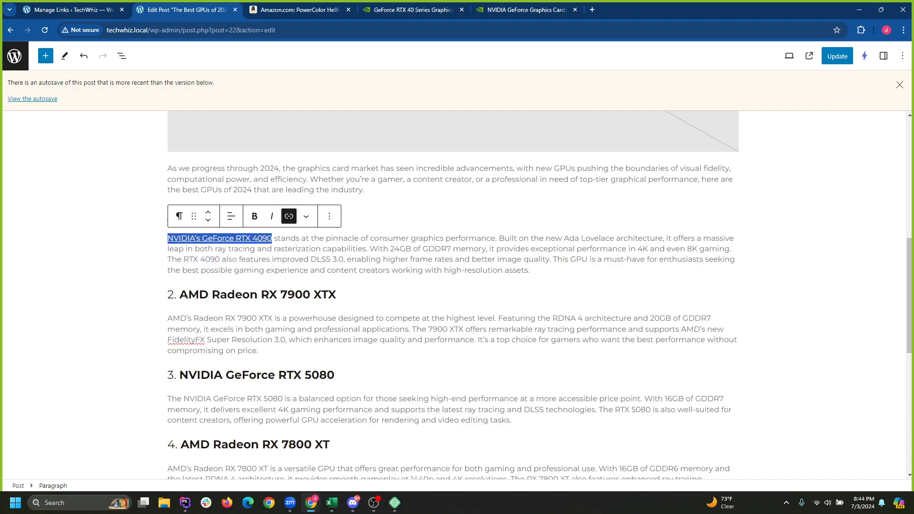
pyautogui.click(167, 238)
pyautogui.click(208, 294)
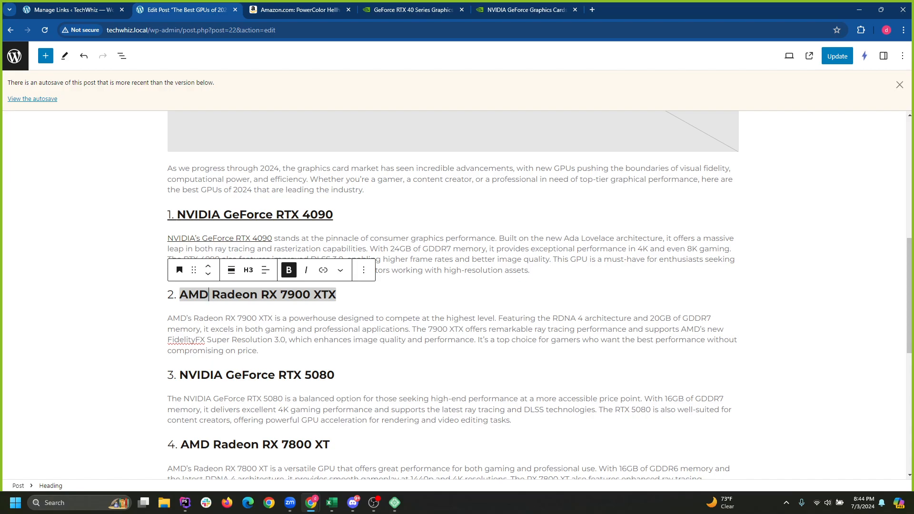
pyautogui.moveTo(336, 294); pyautogui.dragTo(180, 295)
pyautogui.click(323, 270)
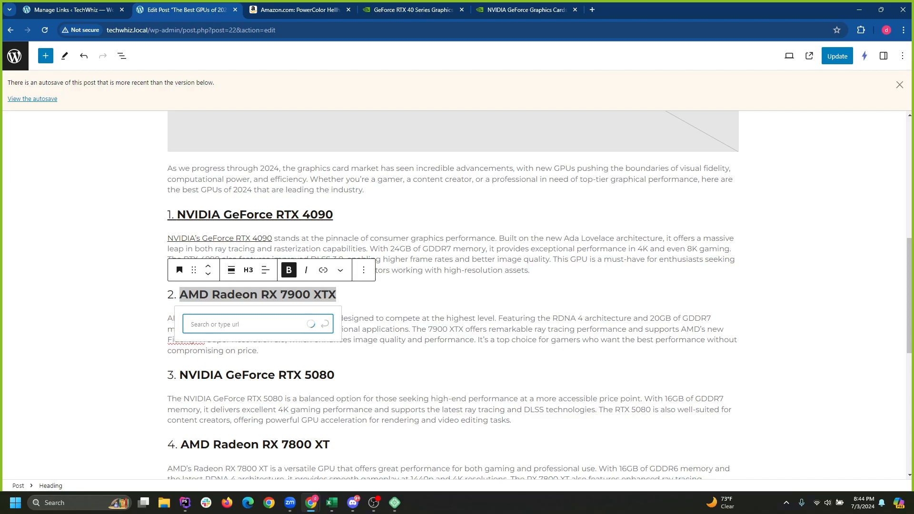
pyautogui.hotkey('ctrl', 'v')
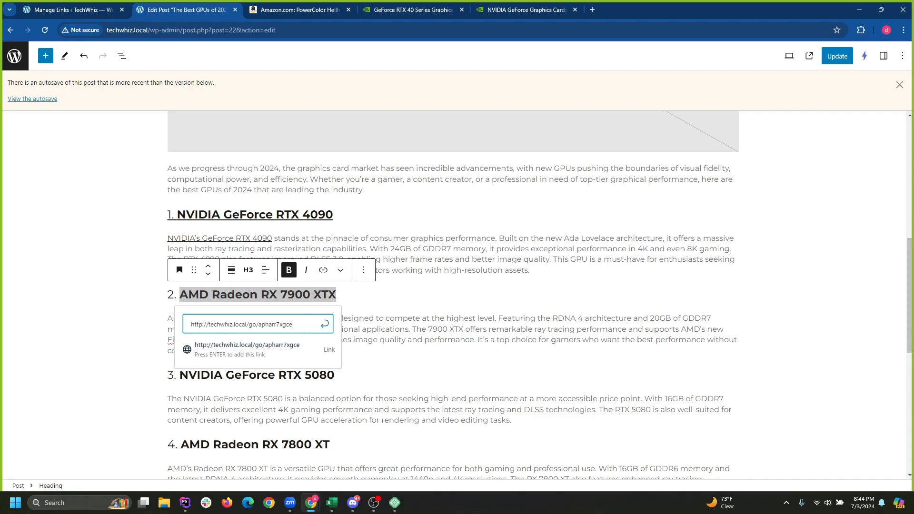
pyautogui.click(325, 324)
# Link the product name 'AMD's Radeon RX 7900 XTX' in the paragraph to the same shortlink.
pyautogui.click(259, 351)
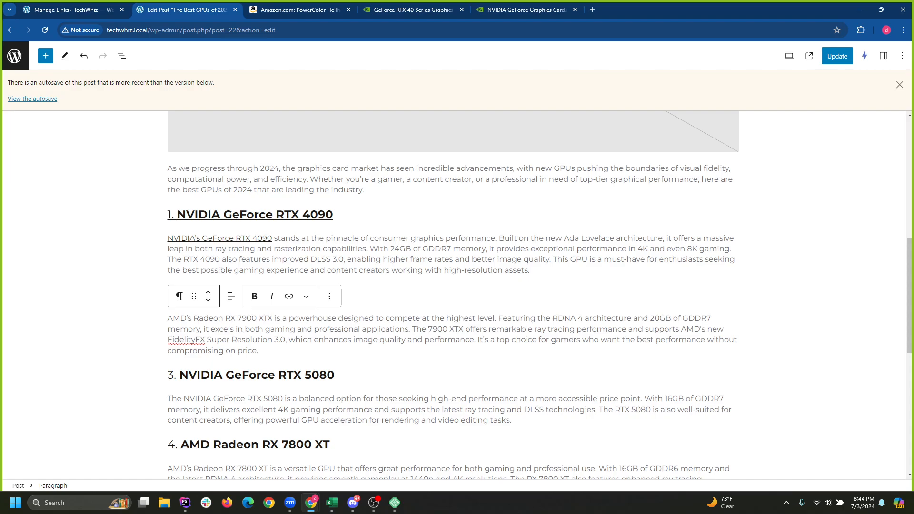
pyautogui.moveTo(168, 318); pyautogui.dragTo(273, 318)
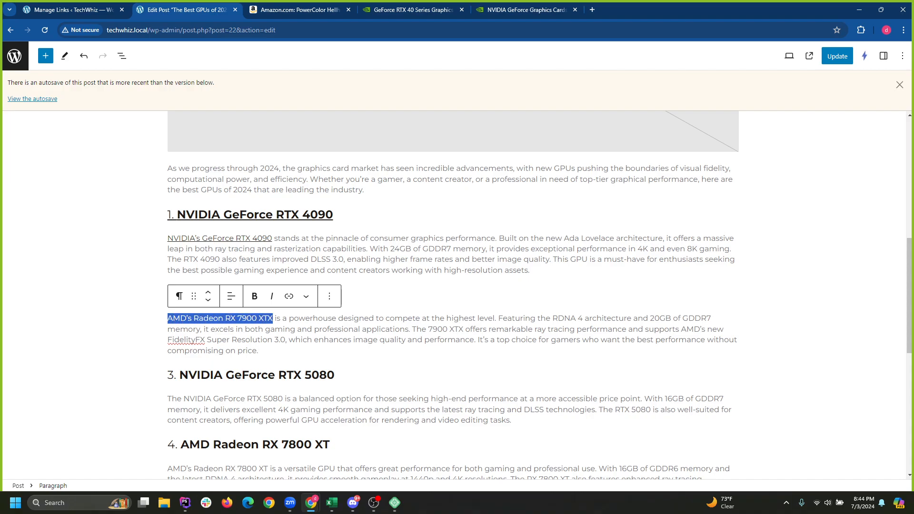
pyautogui.click(289, 296)
pyautogui.write('http://techwhiz.local/go/apharr7xgce')
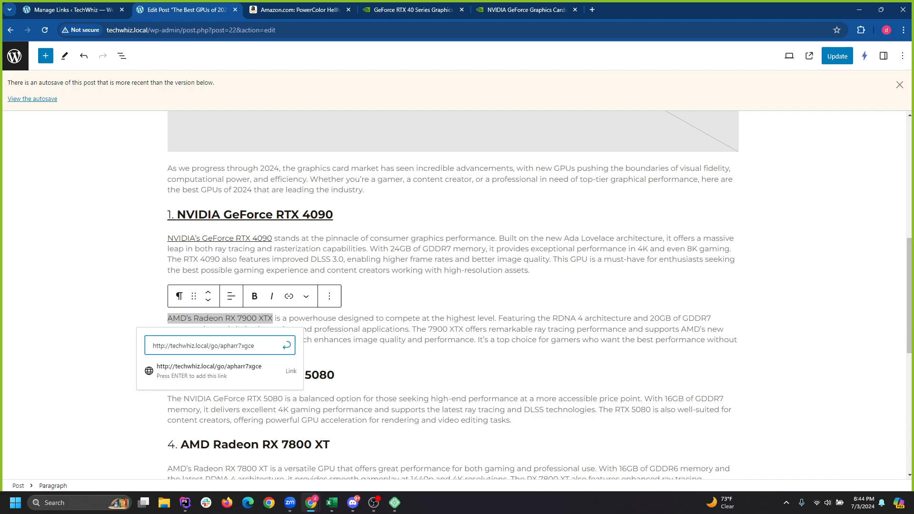
pyautogui.press('Return')
pyautogui.click(373, 339)
# Change RTX 5080 to RTX 4080 in the heading and both paragraph mentions.
pyautogui.click(320, 375)
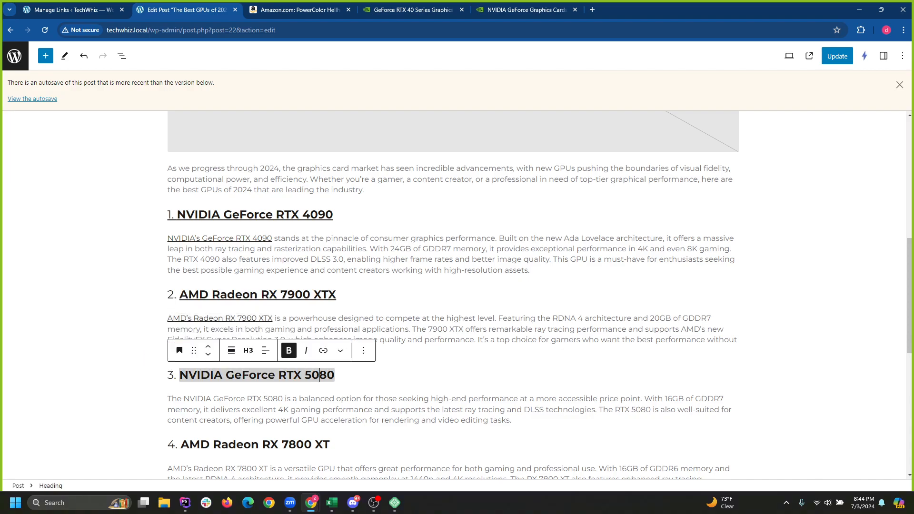
pyautogui.scroll(-3, 453, 296)
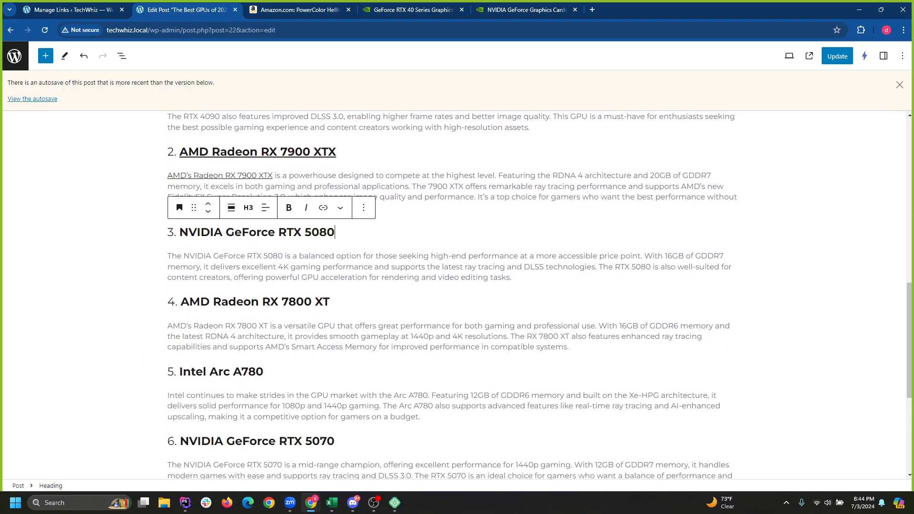
pyautogui.moveTo(312, 232); pyautogui.dragTo(305, 232)
pyautogui.write('4')
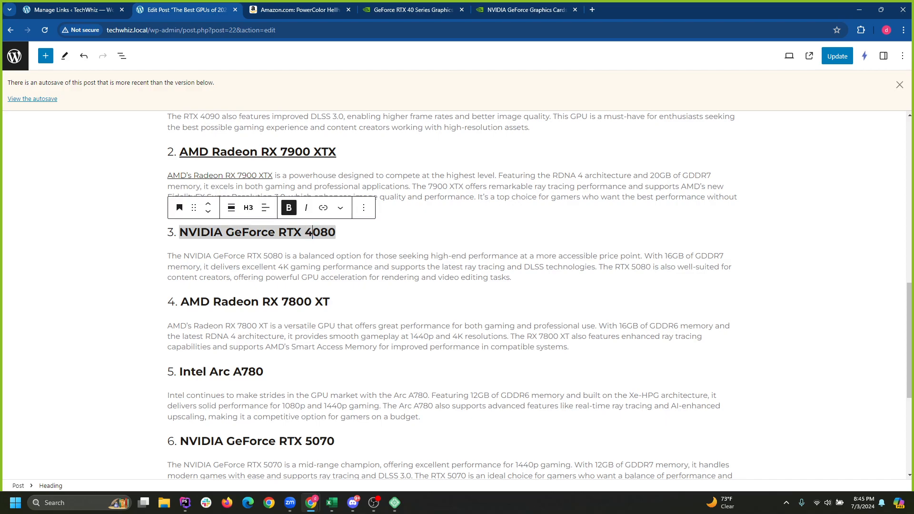
pyautogui.moveTo(269, 256); pyautogui.dragTo(263, 256)
pyautogui.write('4')
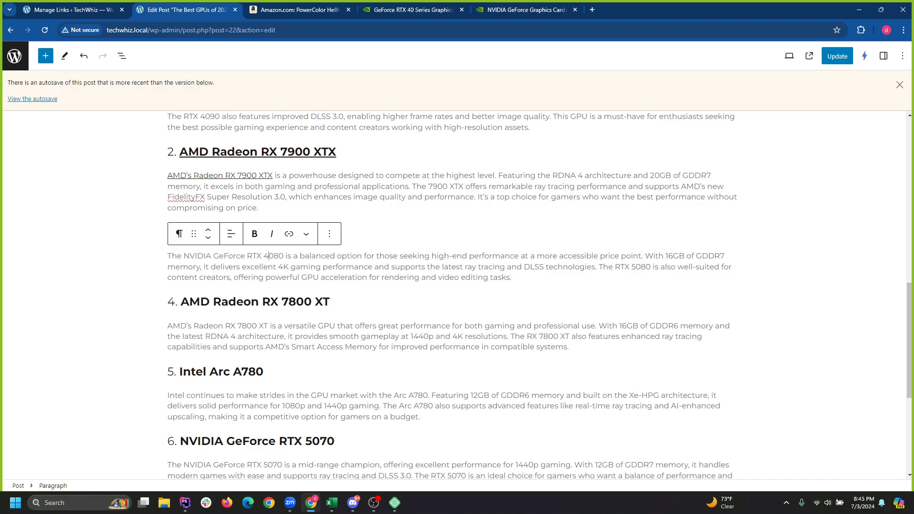
pyautogui.moveTo(637, 266); pyautogui.dragTo(632, 267)
pyautogui.write('4')
pyautogui.click(330, 302)
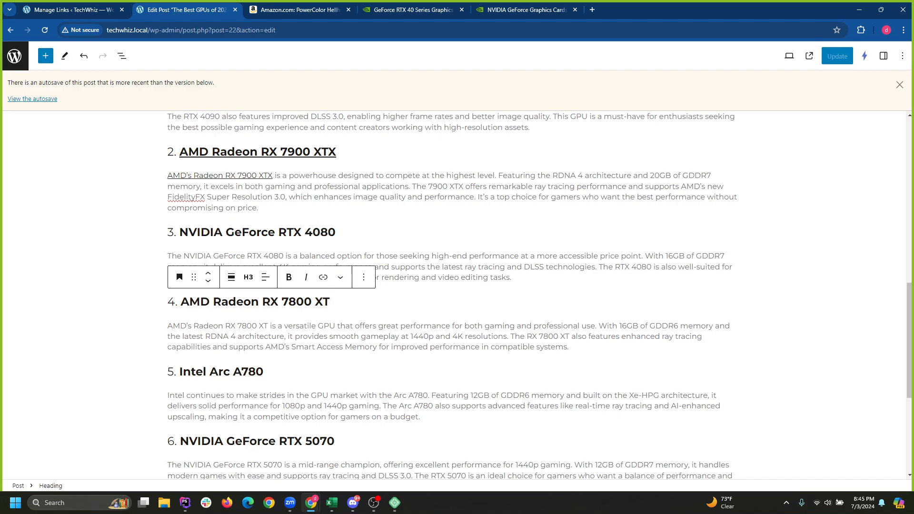
# Close the GeForce RTX 40 Series page and search Amazon for 4080.
pyautogui.click(413, 10)
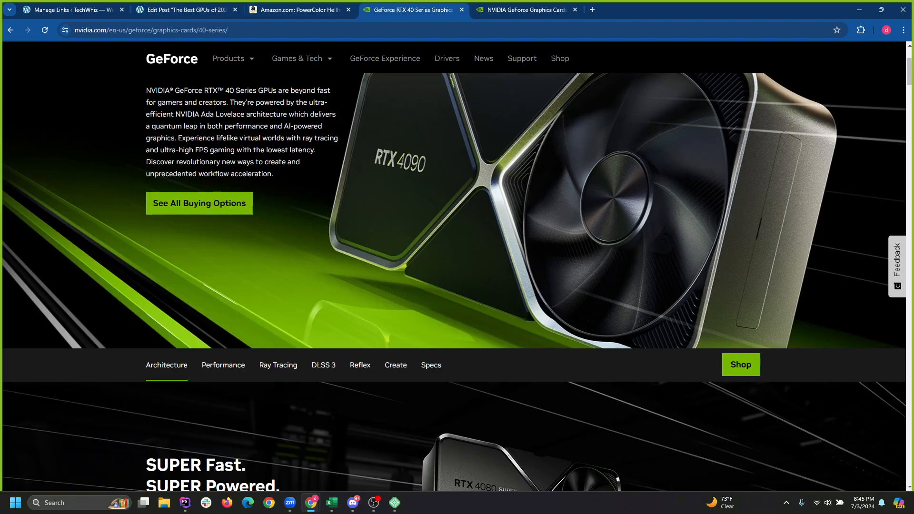
pyautogui.click(462, 9)
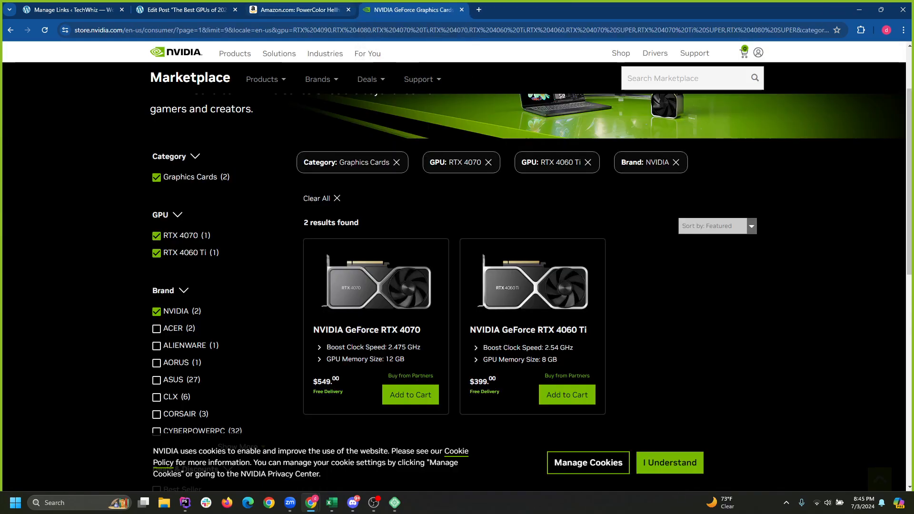
pyautogui.click(295, 10)
pyautogui.moveTo(290, 77); pyautogui.dragTo(110, 77)
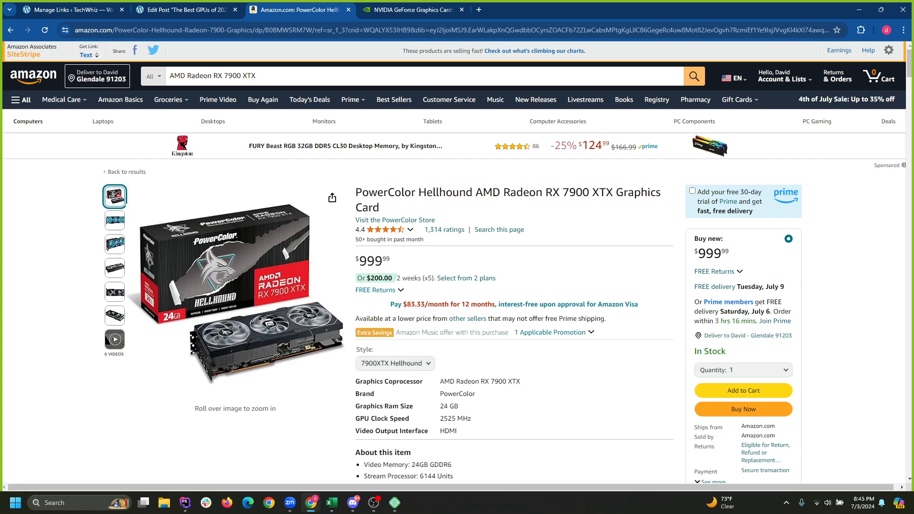
pyautogui.tripleClick(201, 77)
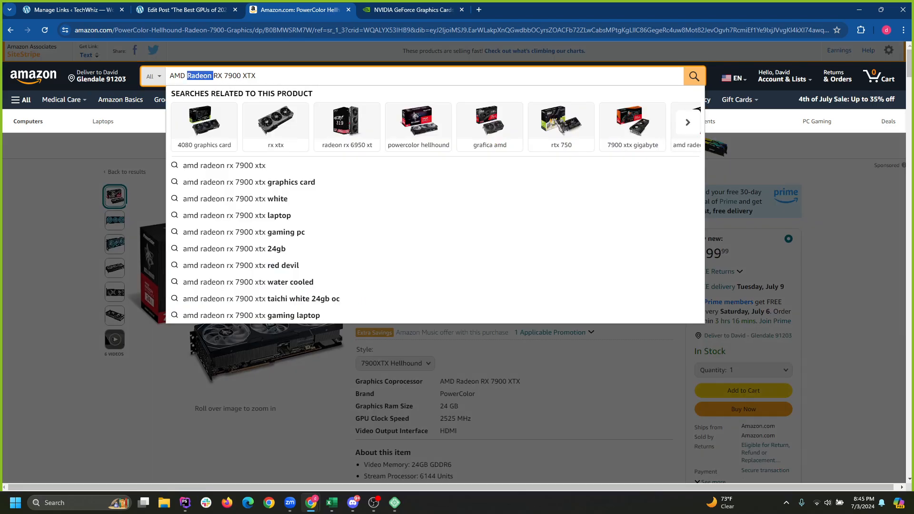
pyautogui.write('4080')
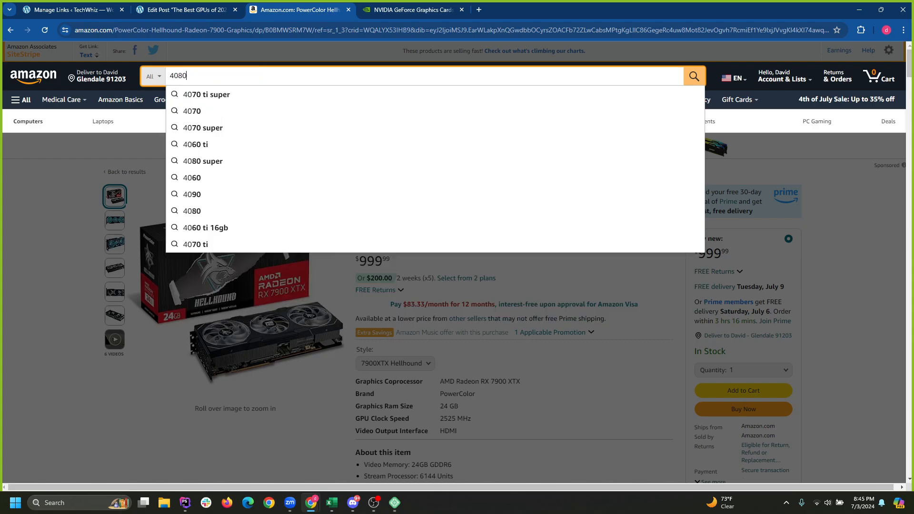
pyautogui.press('Return')
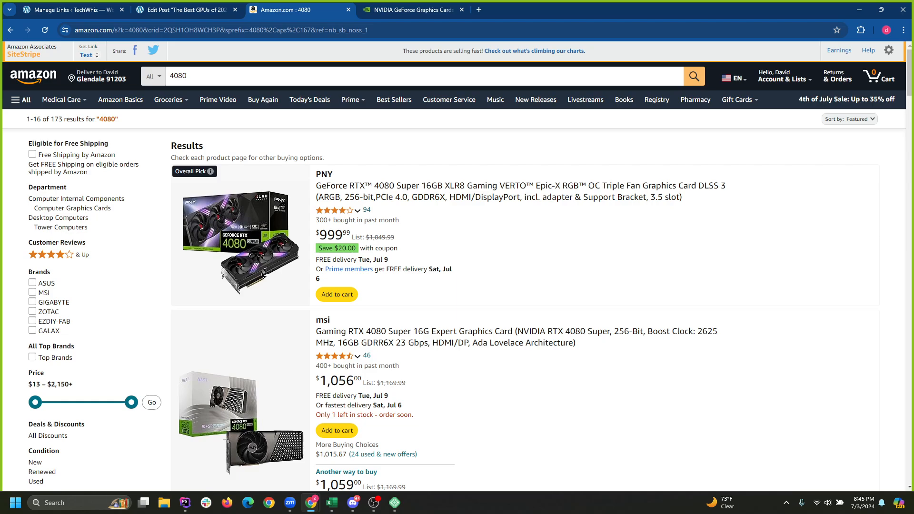
# Open the PNY RTX 4080 Super listing and start a new BetterLinks link.
pyautogui.scroll(-4, 454, 267)
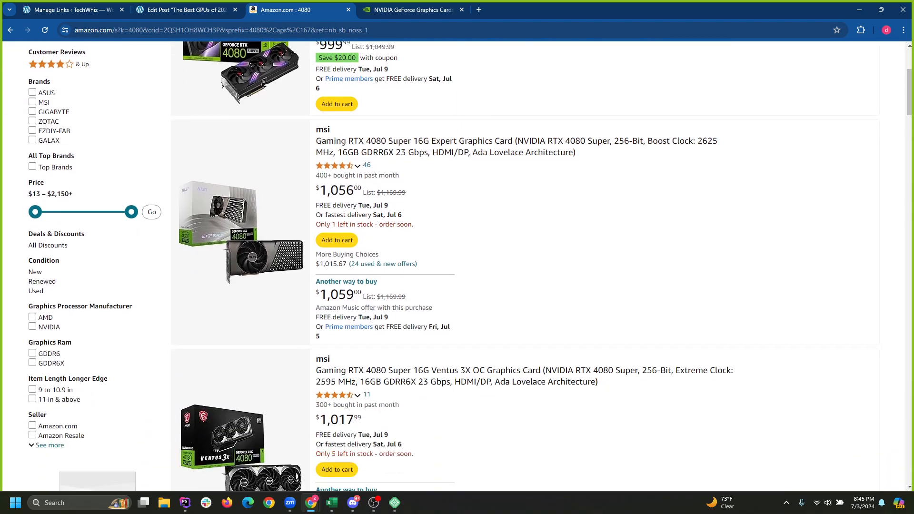
pyautogui.scroll(4, 454, 266)
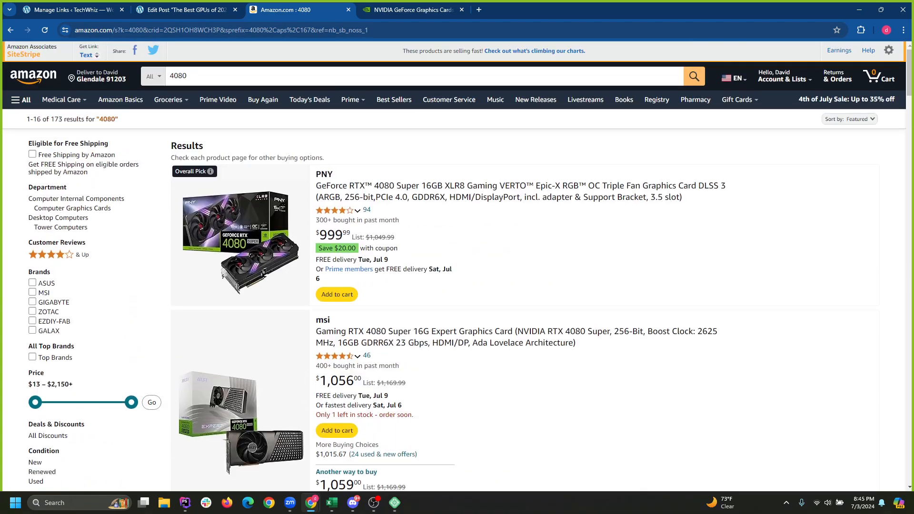
pyautogui.click(362, 186)
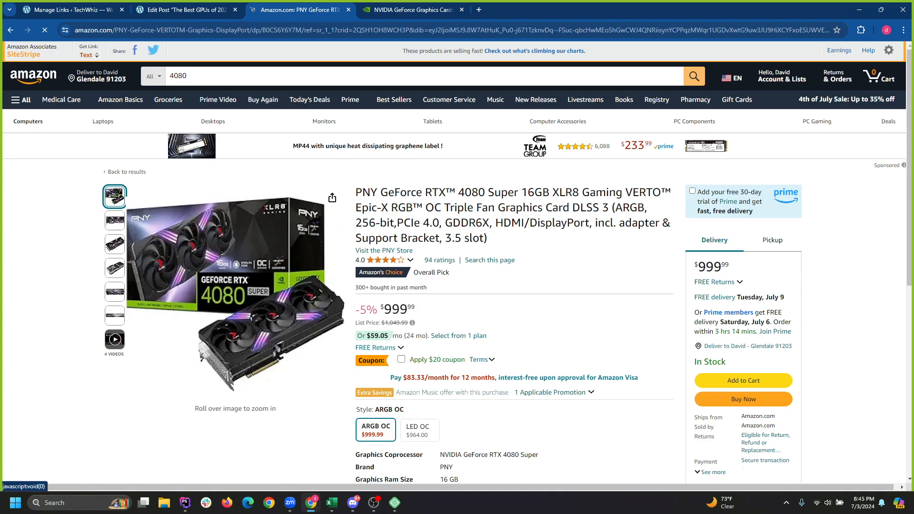
pyautogui.click(74, 9)
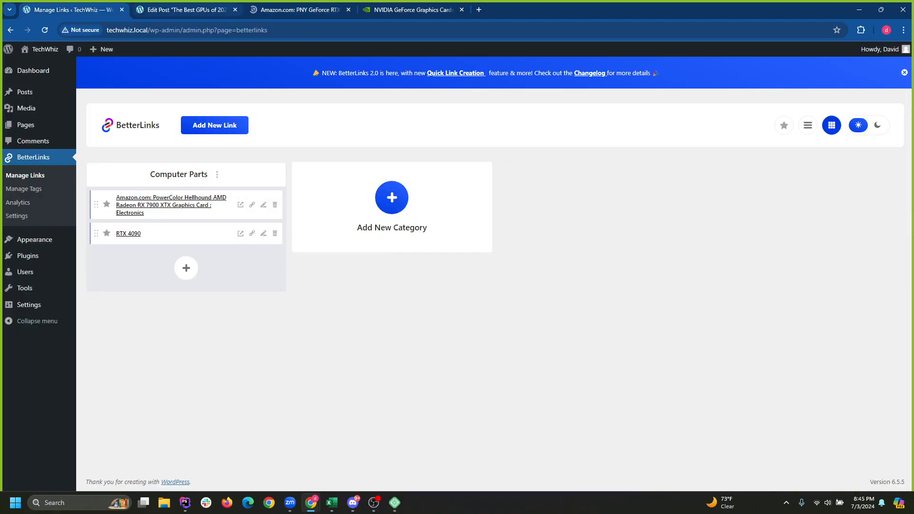
pyautogui.click(214, 125)
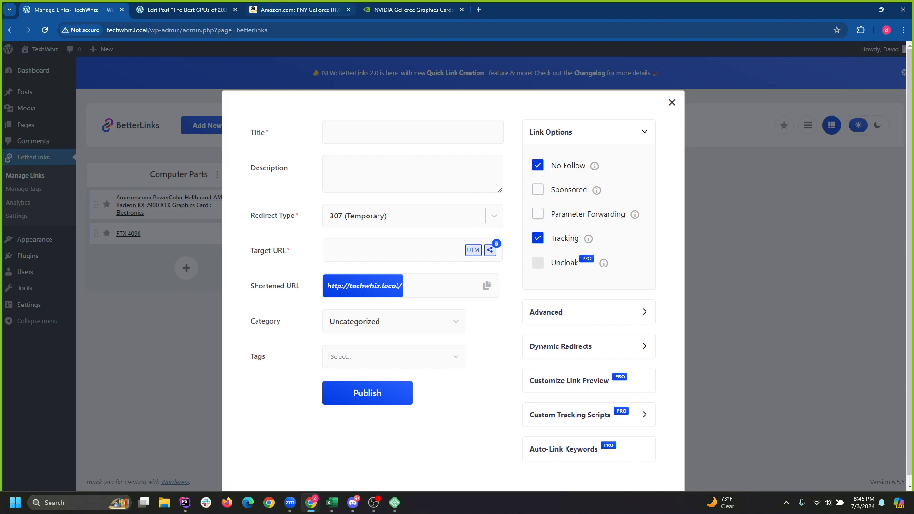
# Generate the PNY listing's SiteStripe text short link and copy it.
pyautogui.click(304, 9)
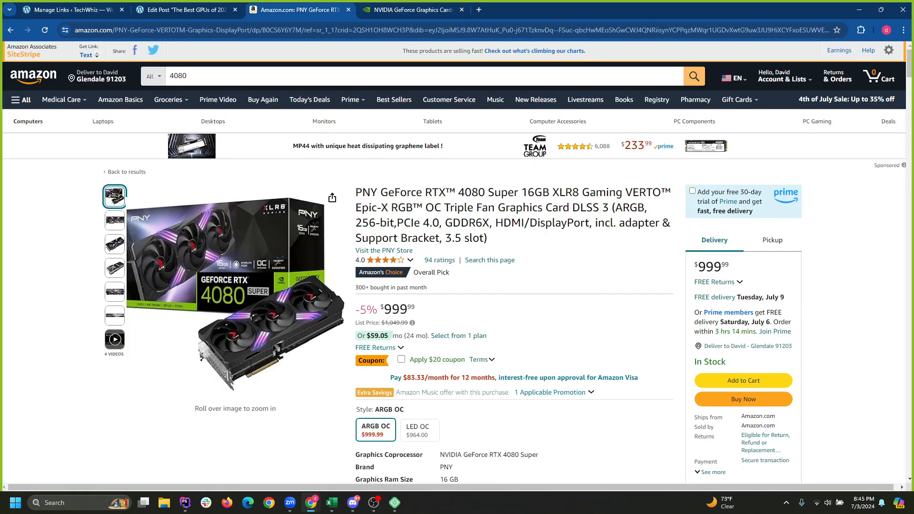
pyautogui.click(88, 55)
pyautogui.hotkey('ctrl', 'c')
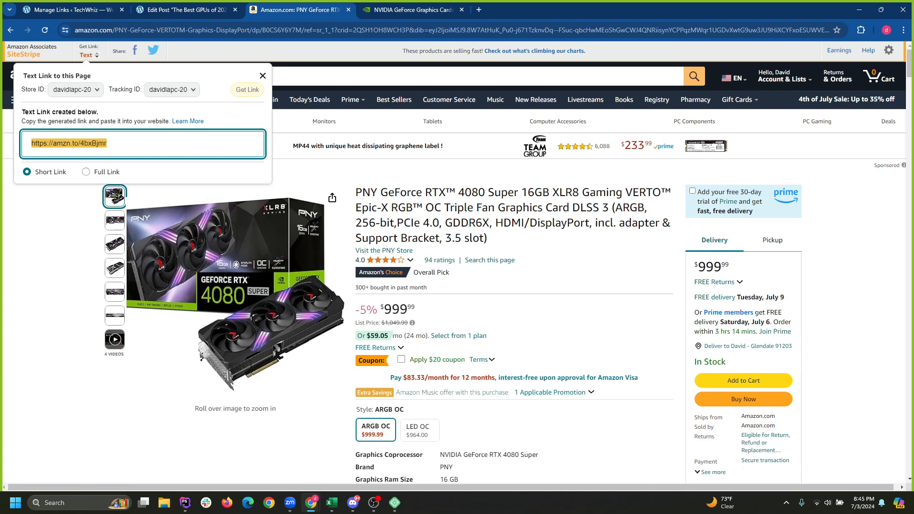
pyautogui.rightClick(98, 144)
pyautogui.click(119, 156)
# Paste the short link into the target URL, then copy it again from Amazon.
pyautogui.click(71, 9)
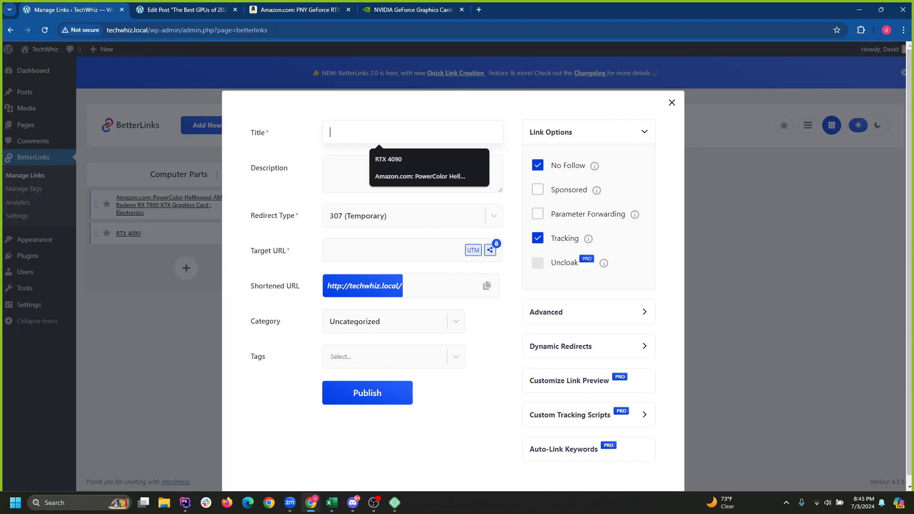
pyautogui.click(381, 251)
pyautogui.hotkey('ctrl', 'v')
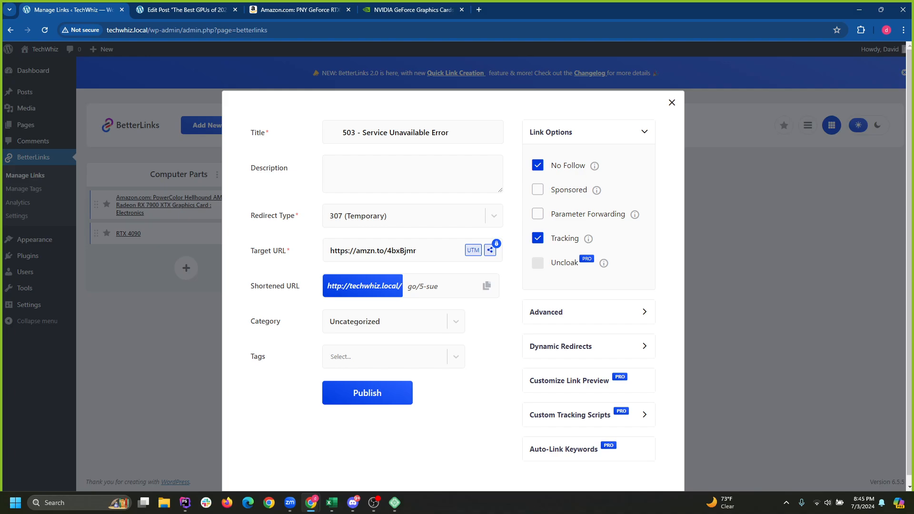
pyautogui.tripleClick(362, 132)
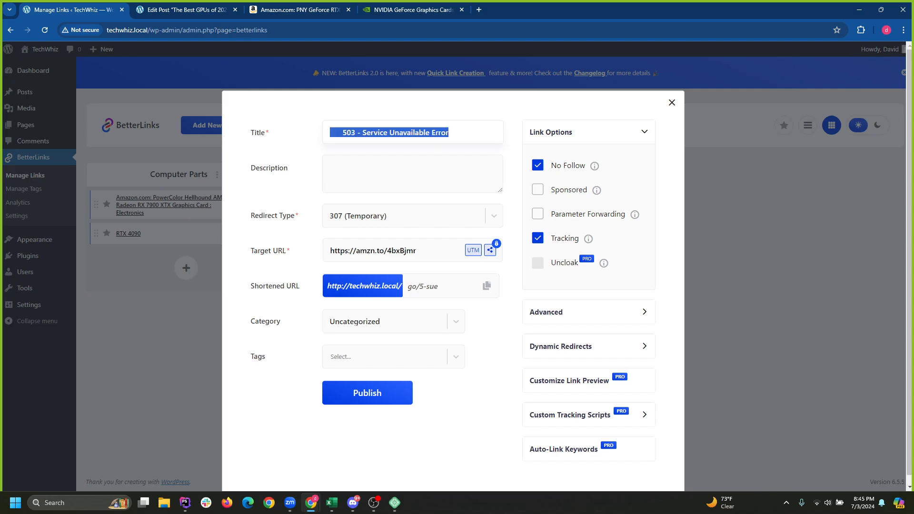
pyautogui.click(186, 9)
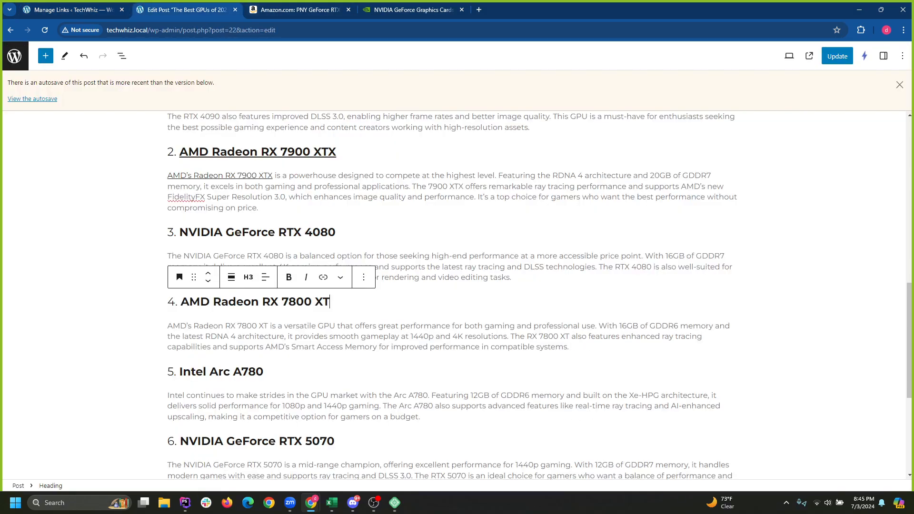
pyautogui.click(299, 9)
pyautogui.rightClick(92, 140)
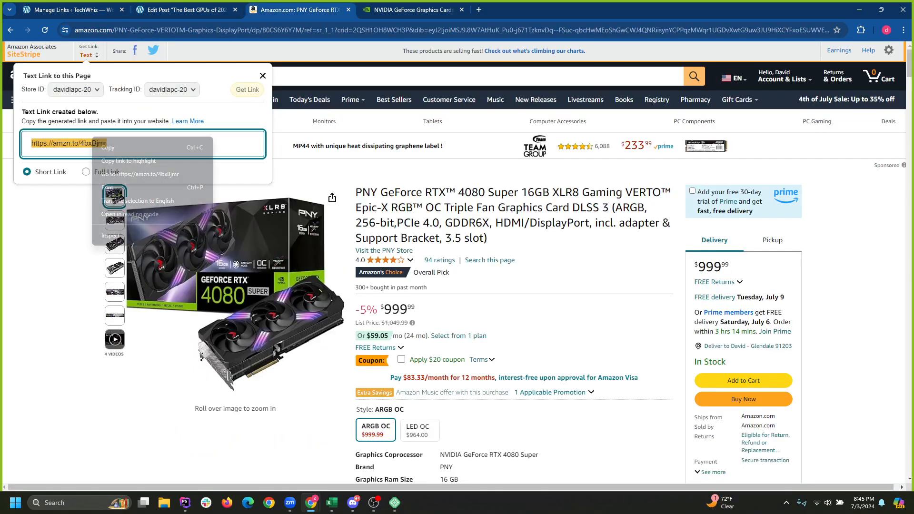
pyautogui.click(111, 148)
pyautogui.click(73, 9)
pyautogui.click(404, 216)
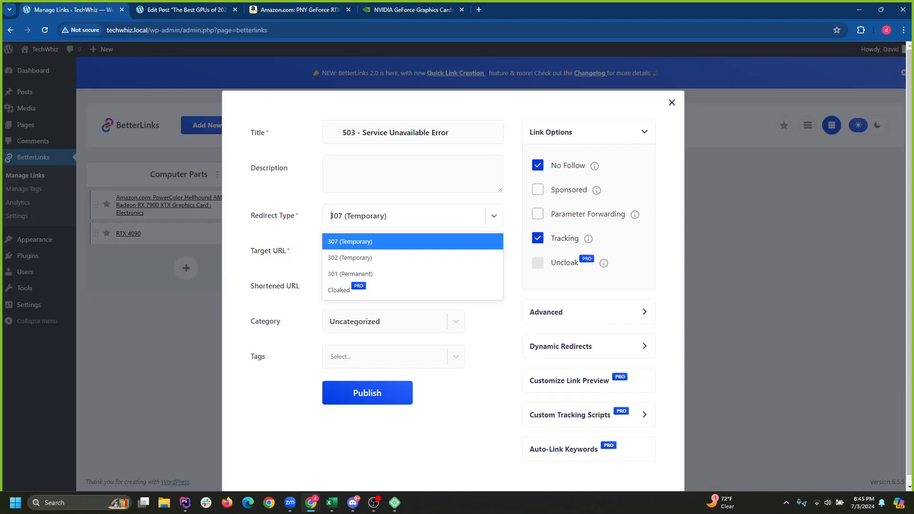
pyautogui.click(404, 216)
pyautogui.click(419, 251)
pyautogui.hotkey('ctrl', 'a')
pyautogui.hotkey('ctrl', 'c')
pyautogui.press('BackSpace')
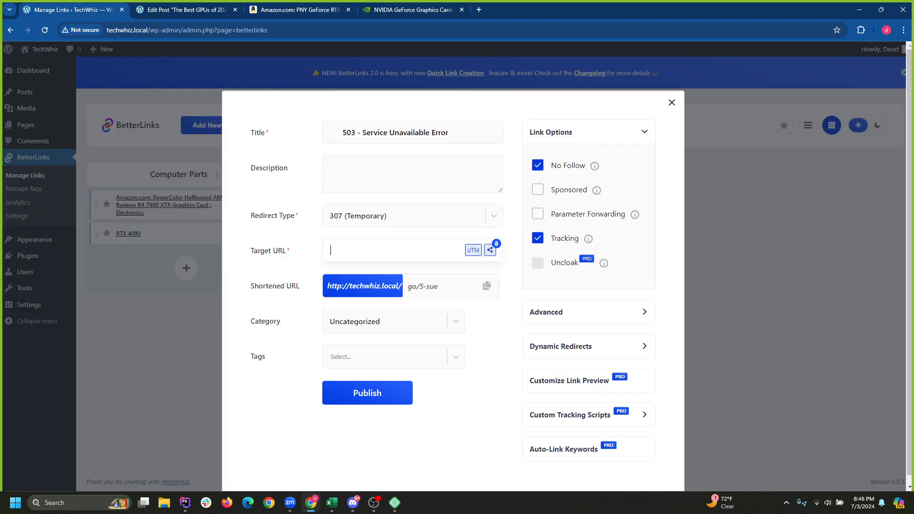
pyautogui.hotkey('ctrl', 'v')
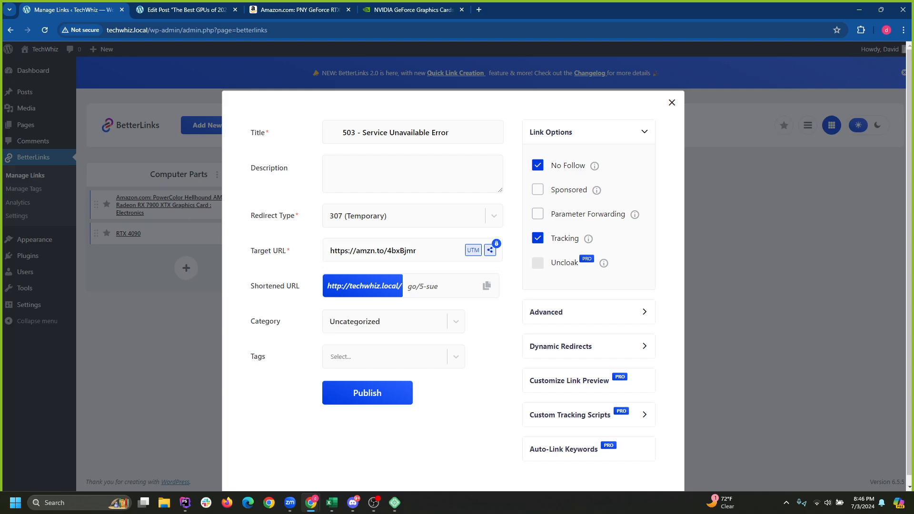
# Delete the error-page title and go back to Amazon's 4080 search results.
pyautogui.moveTo(452, 133); pyautogui.dragTo(327, 133)
pyautogui.press('BackSpace')
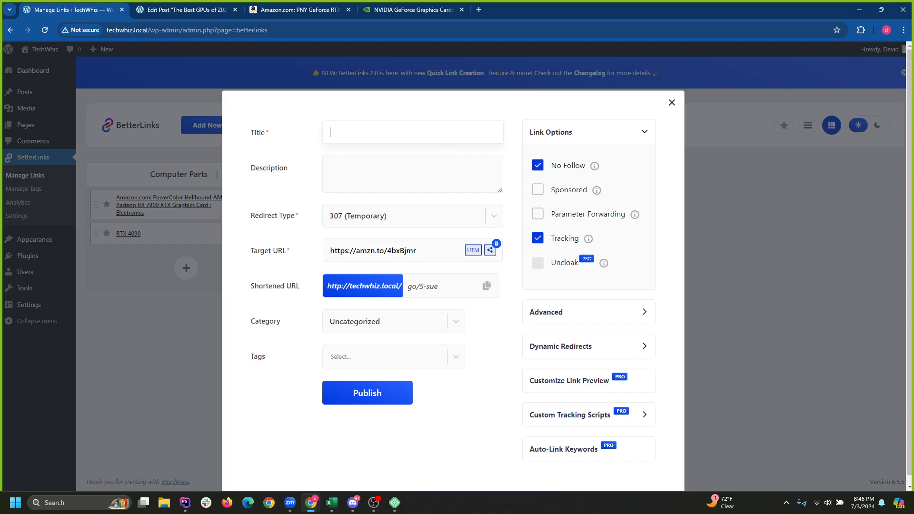
pyautogui.click(428, 250)
pyautogui.press('Tab')
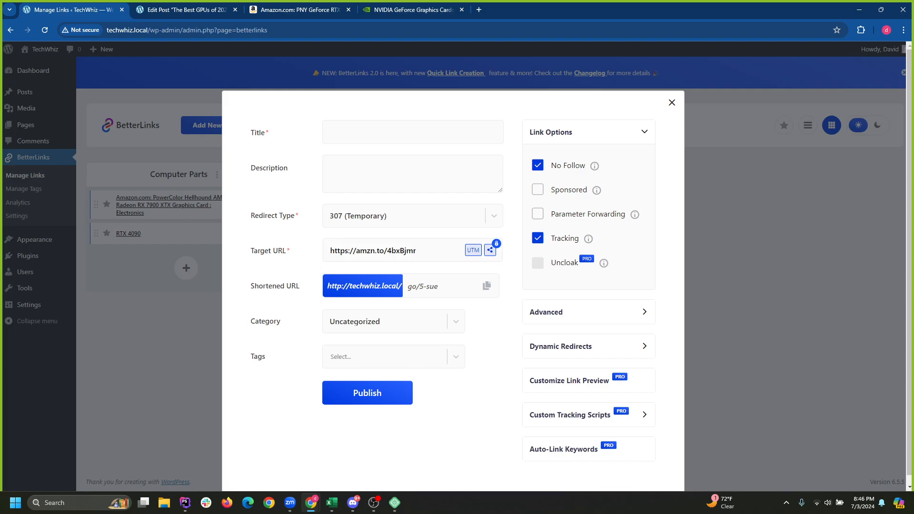
pyautogui.click(428, 251)
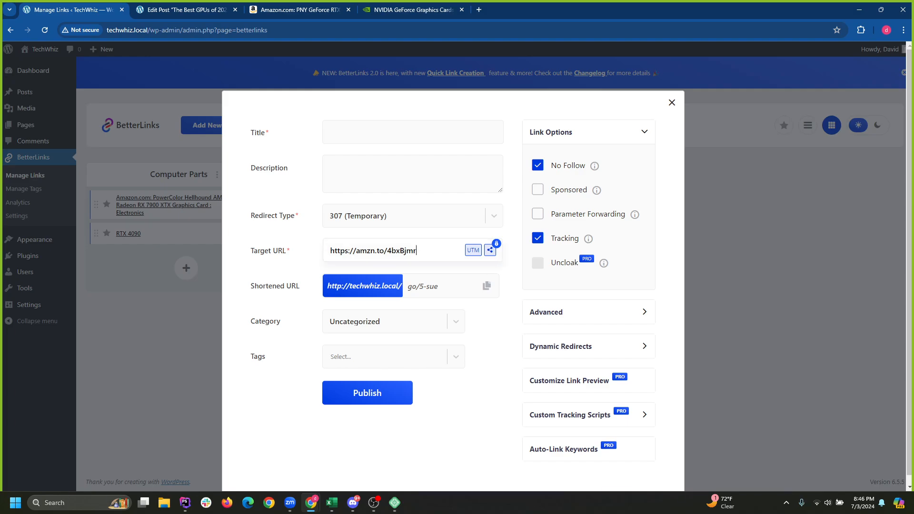
pyautogui.hotkey('ctrl', 'Tab')
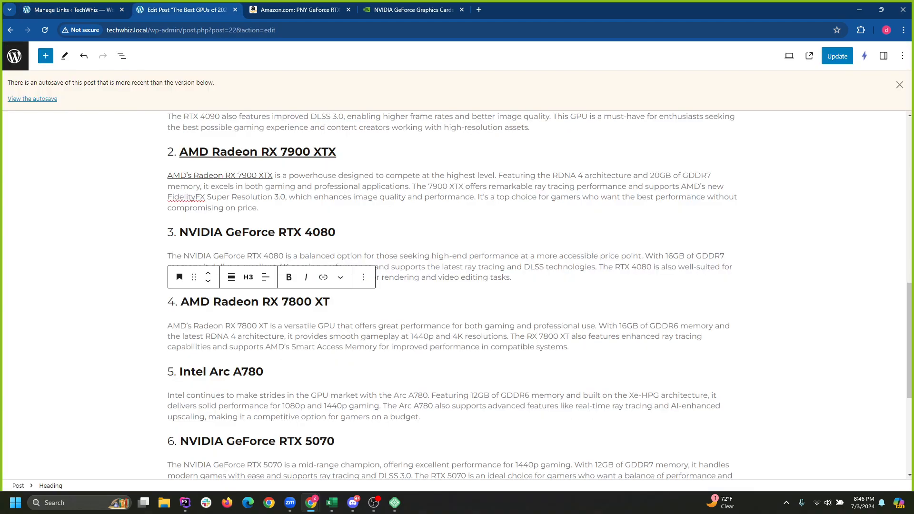
pyautogui.hotkey('ctrl', 'Tab')
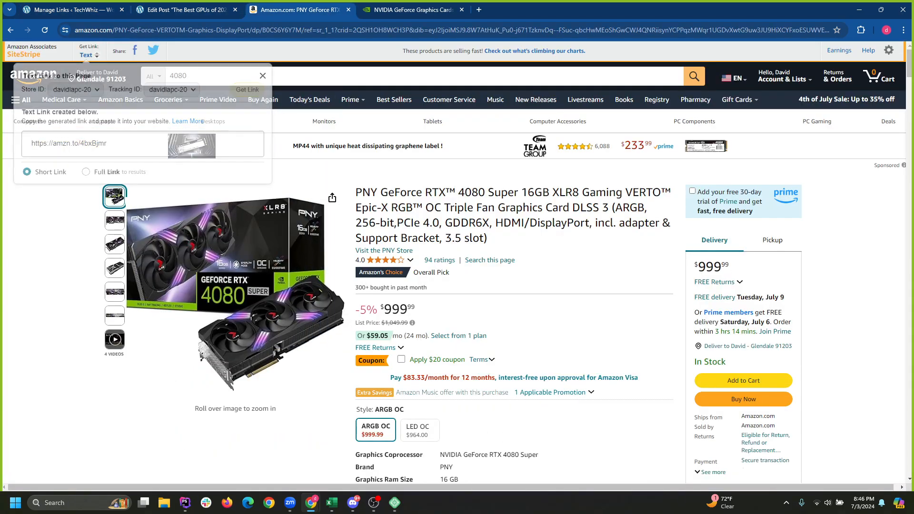
pyautogui.hotkey('alt', 'Left')
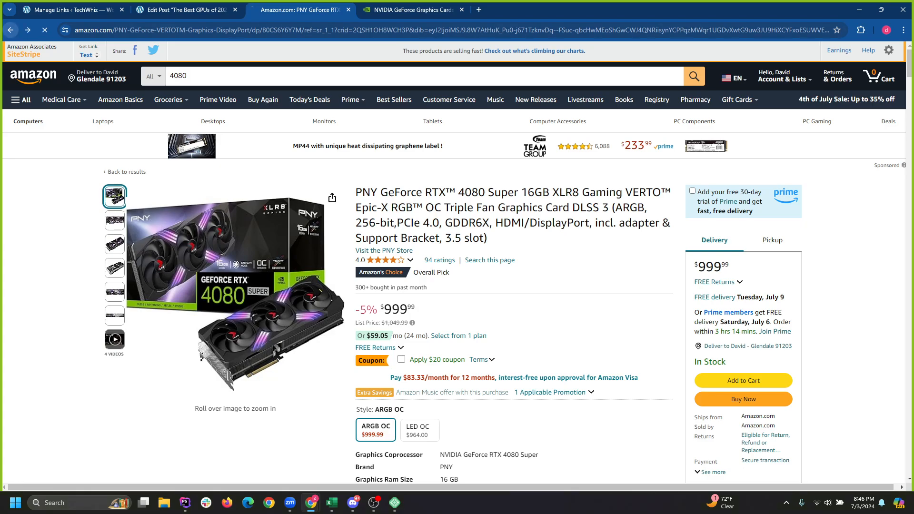
# Copy the MSI RTX 4080 Super Amazon affiliate link and paste it as the target URL, replacing the PNY one.
pyautogui.click(573, 343)
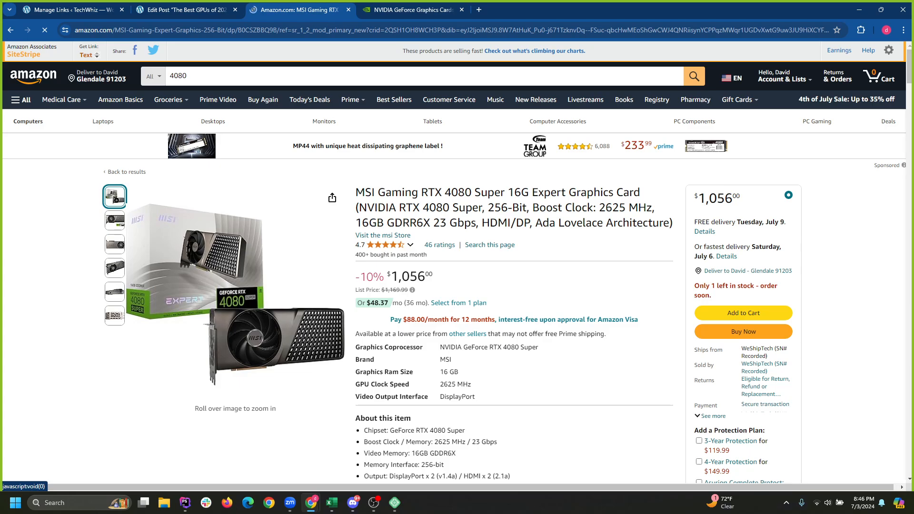
pyautogui.click(86, 55)
pyautogui.rightClick(97, 143)
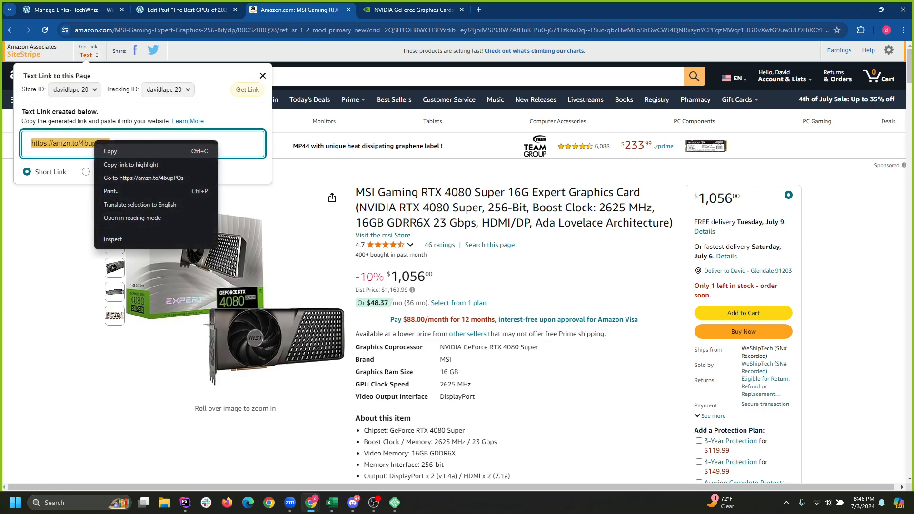
pyautogui.click(112, 151)
pyautogui.click(73, 9)
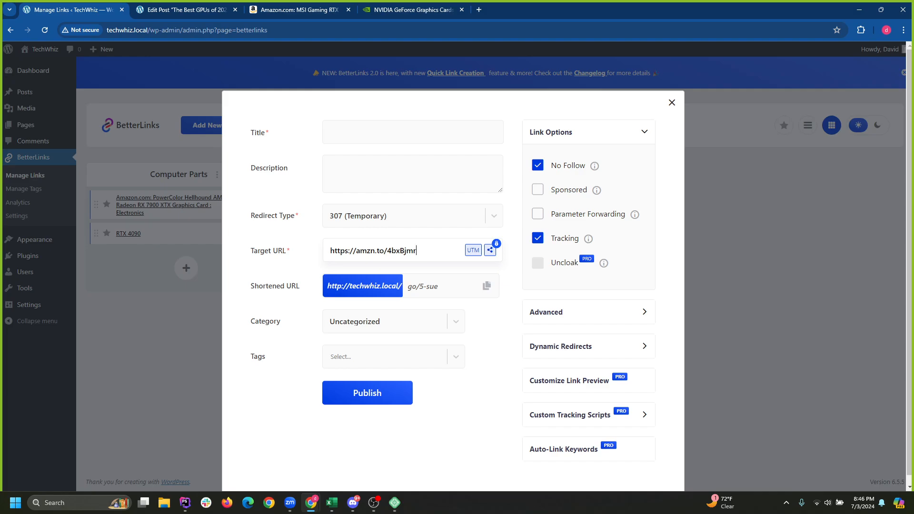
pyautogui.hotkey('ctrl', 'a')
pyautogui.press('BackSpace')
pyautogui.hotkey('ctrl', 'v')
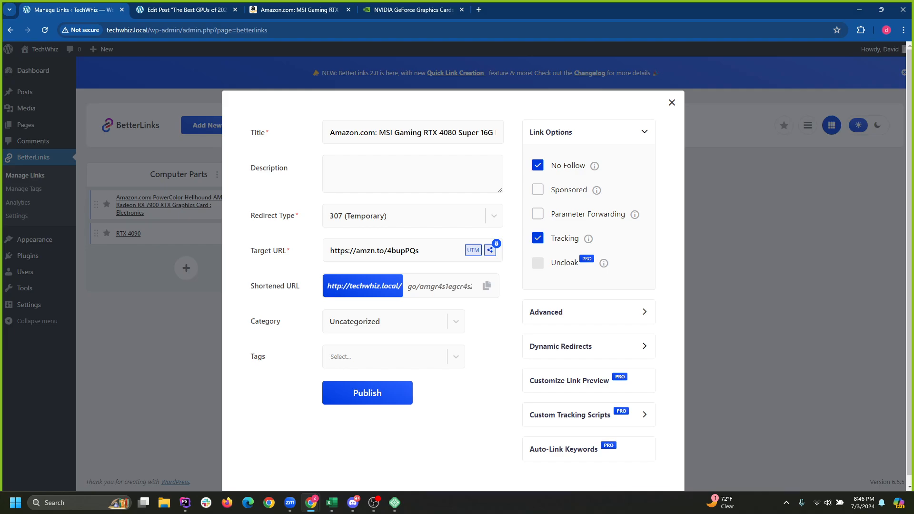
# Keep the auto-filled MSI product title, tag the link gpu, and publish it.
pyautogui.tripleClick(377, 133)
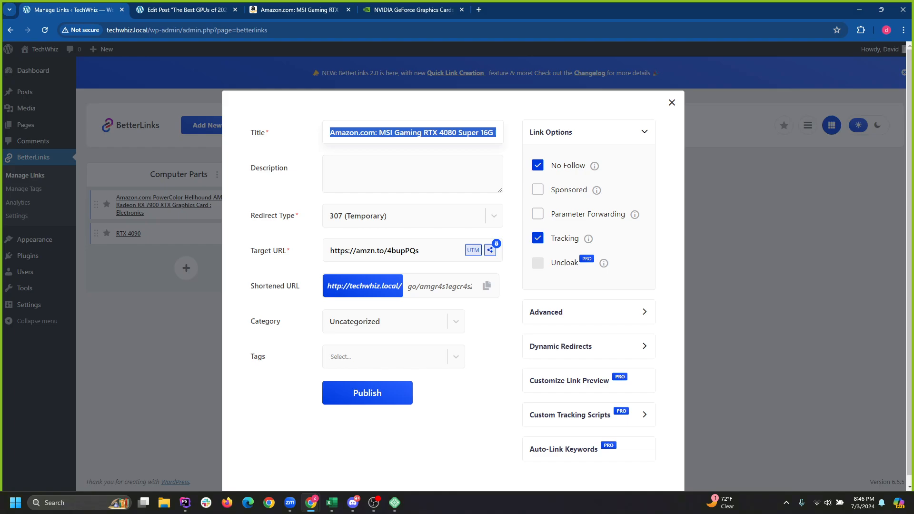
pyautogui.click(371, 172)
pyautogui.click(360, 357)
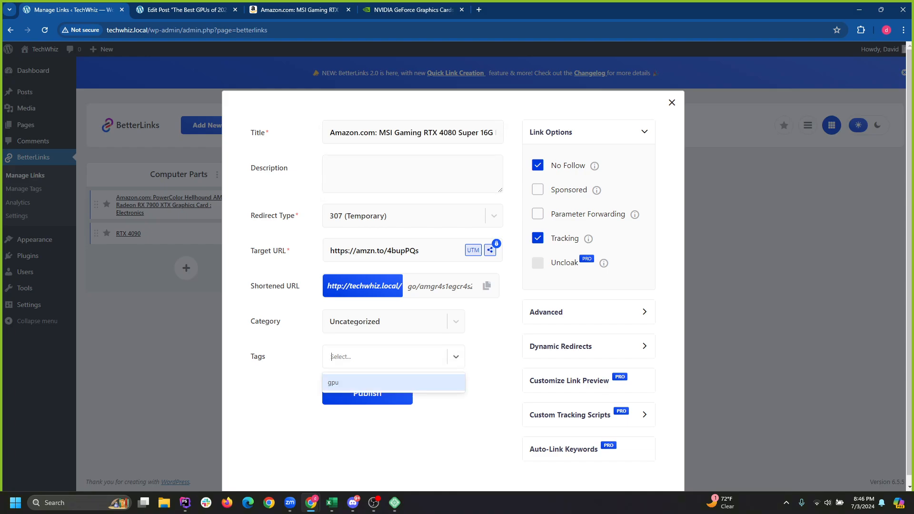
pyautogui.click(353, 384)
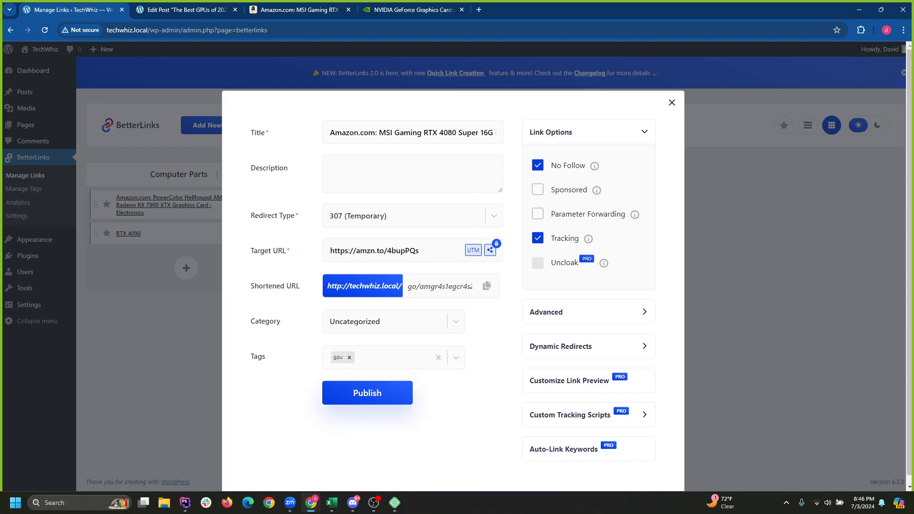
pyautogui.click(364, 392)
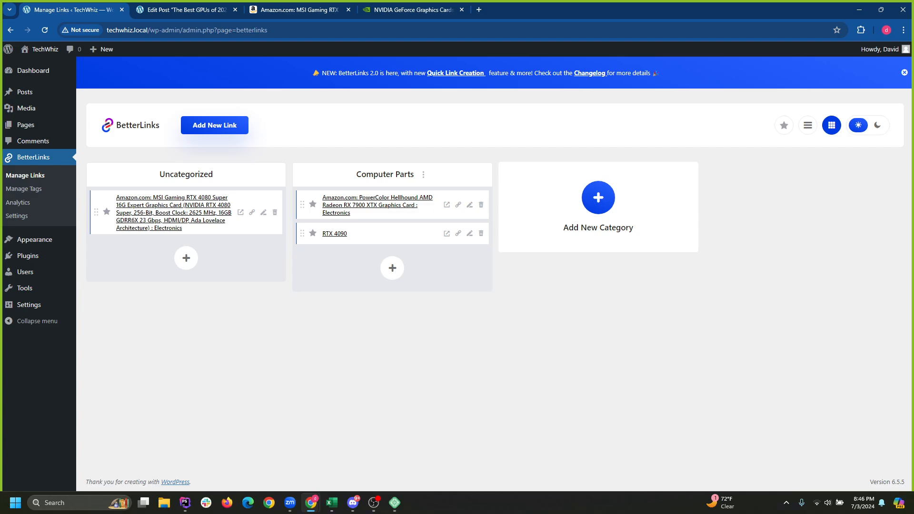
# Move the MSI link into Computer Parts and link the NVIDIA GeForce RTX 4080 heading to its shortlink.
pyautogui.moveTo(97, 213); pyautogui.dragTo(301, 209)
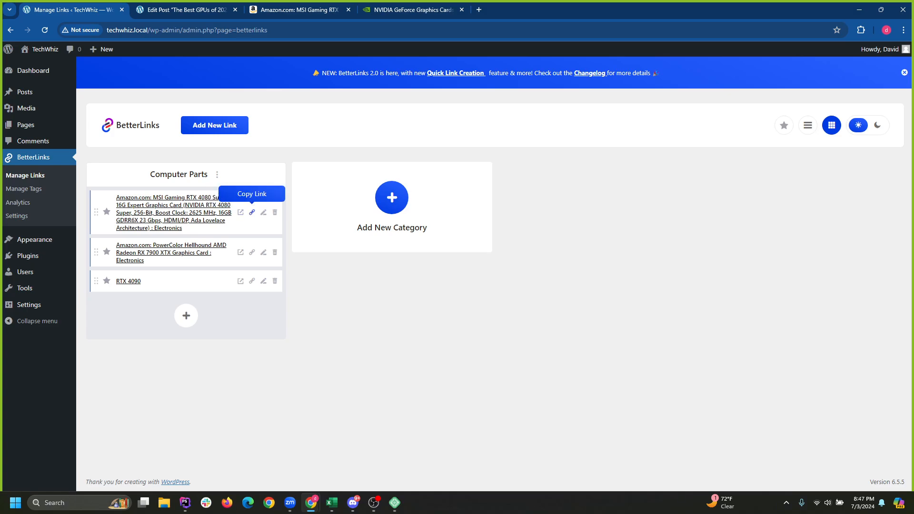
pyautogui.hotkey('ctrl', 'Tab')
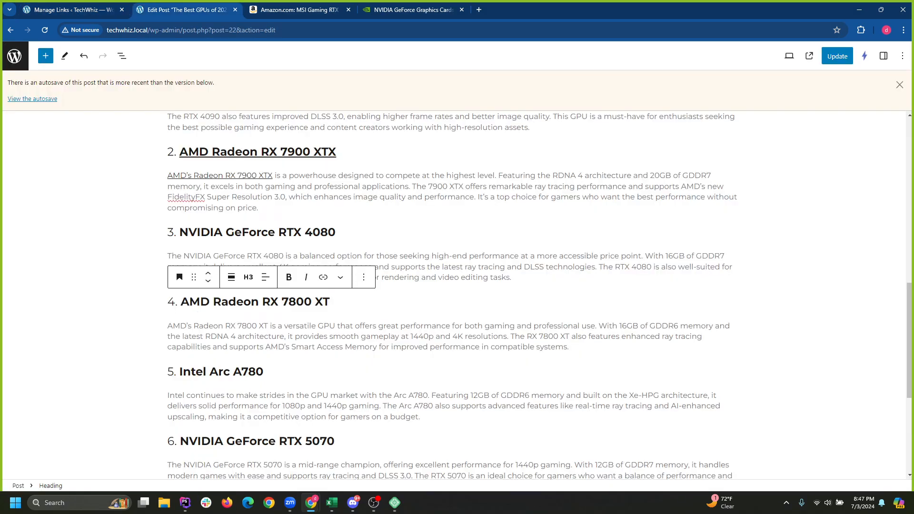
pyautogui.tripleClick(320, 232)
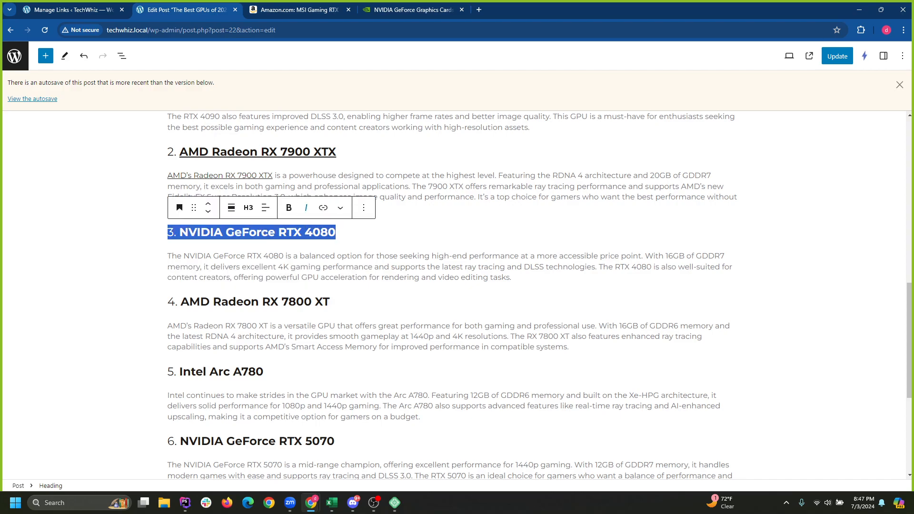
pyautogui.click(324, 208)
pyautogui.write('http://techwhiz.local/go/amgr4s1egcr4s2bc2m1g2ghalae')
pyautogui.click(318, 262)
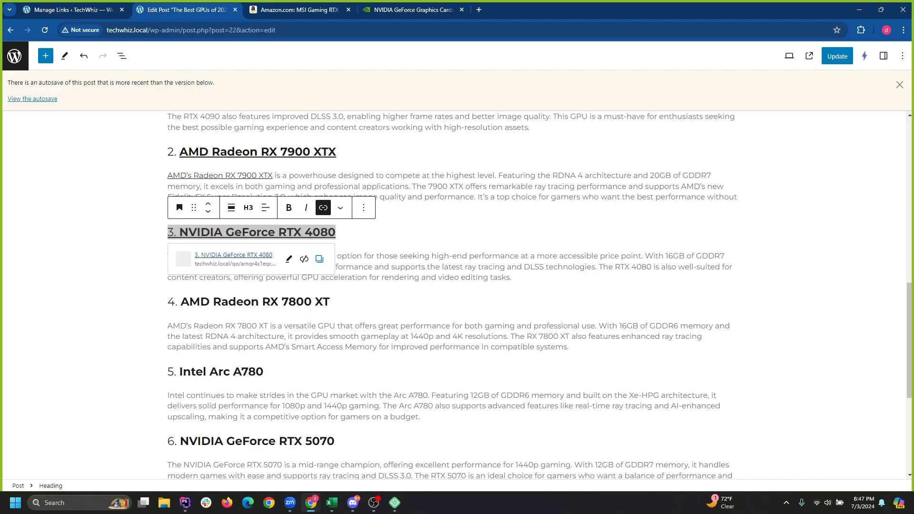
# Link the product name 'The NVIDIA GeForce RTX 4080' to the same shortlink.
pyautogui.tripleClick(262, 301)
pyautogui.moveTo(167, 255); pyautogui.dragTo(284, 256)
pyautogui.click(289, 234)
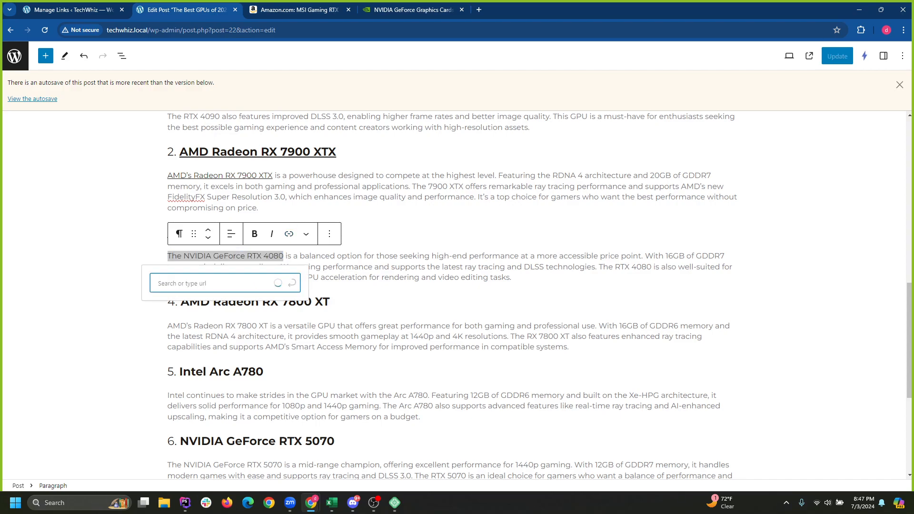
pyautogui.click(214, 284)
pyautogui.hotkey('ctrl', 'v')
pyautogui.click(292, 284)
pyautogui.click(330, 302)
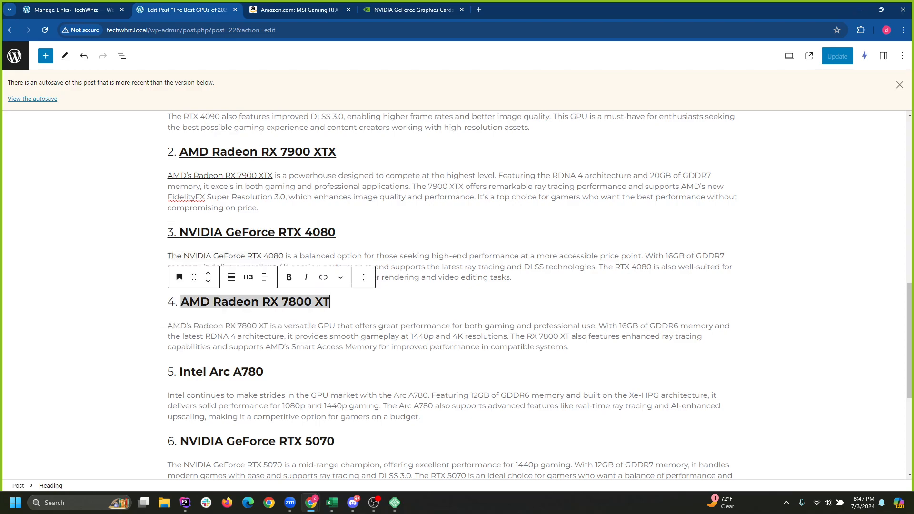
pyautogui.scroll(-4, 330, 302)
pyautogui.scroll(6, 330, 302)
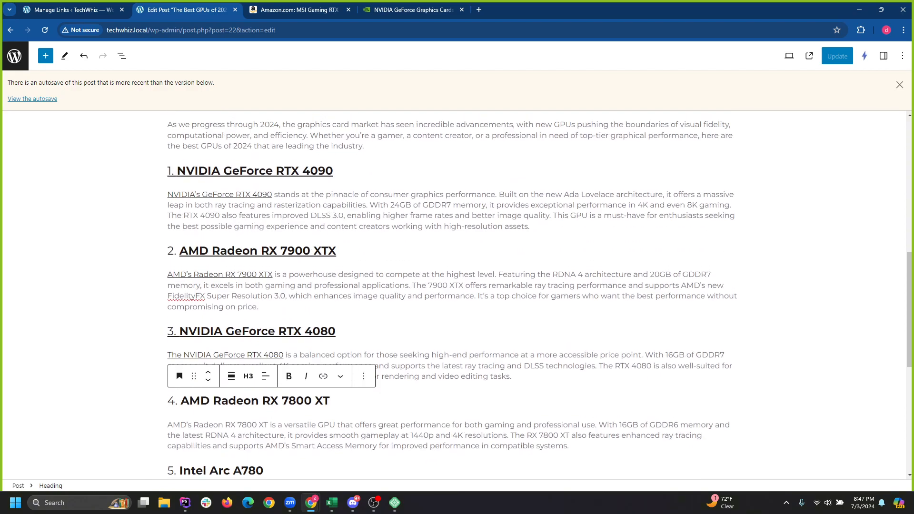
pyautogui.scroll(10, 452, 295)
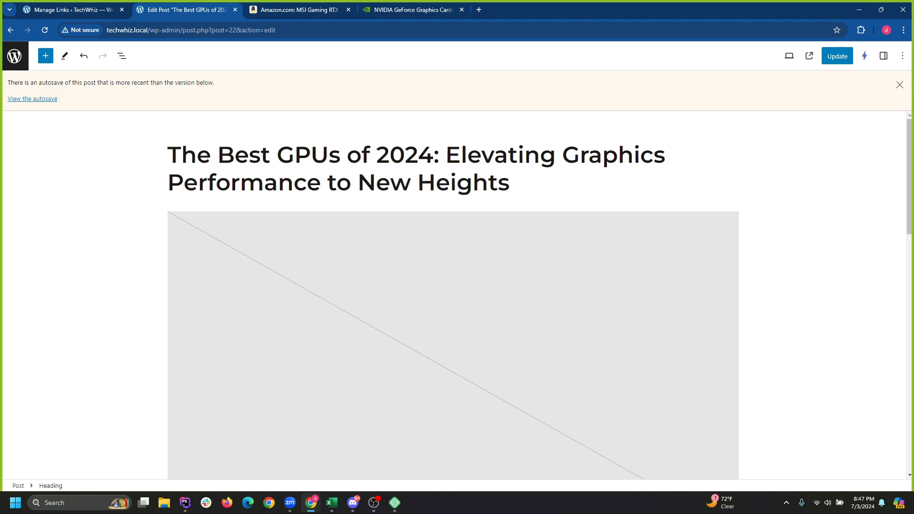
pyautogui.scroll(-3, 452, 295)
# Save the updated post, then select the featured image and open the document outline.
pyautogui.hotkey('ctrl', 's')
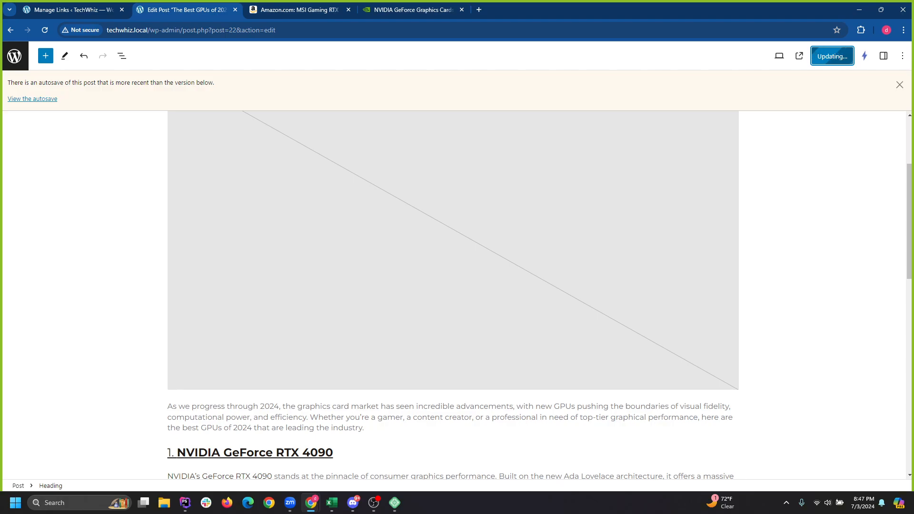
pyautogui.scroll(3, 452, 295)
pyautogui.click(452, 295)
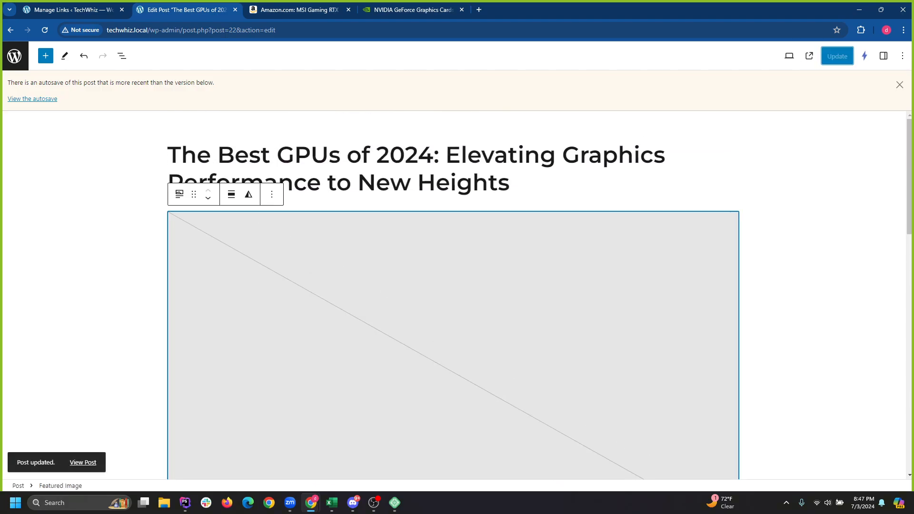
pyautogui.click(122, 56)
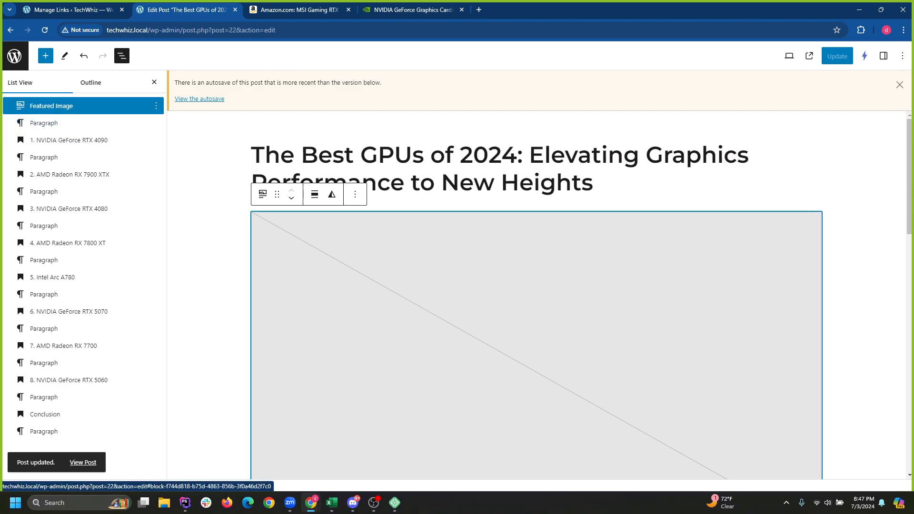
# In the post settings sidebar, open the revision history to confirm the new shortlinks.
pyautogui.click(900, 84)
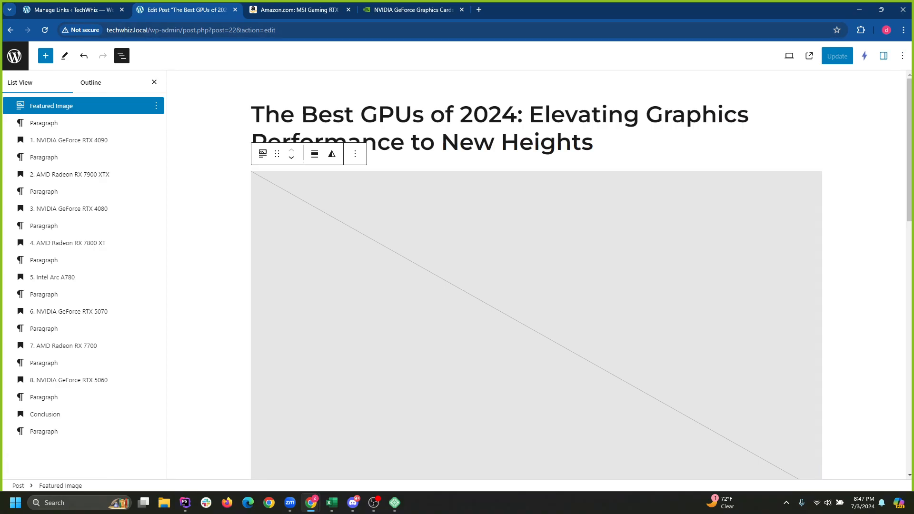
pyautogui.click(884, 55)
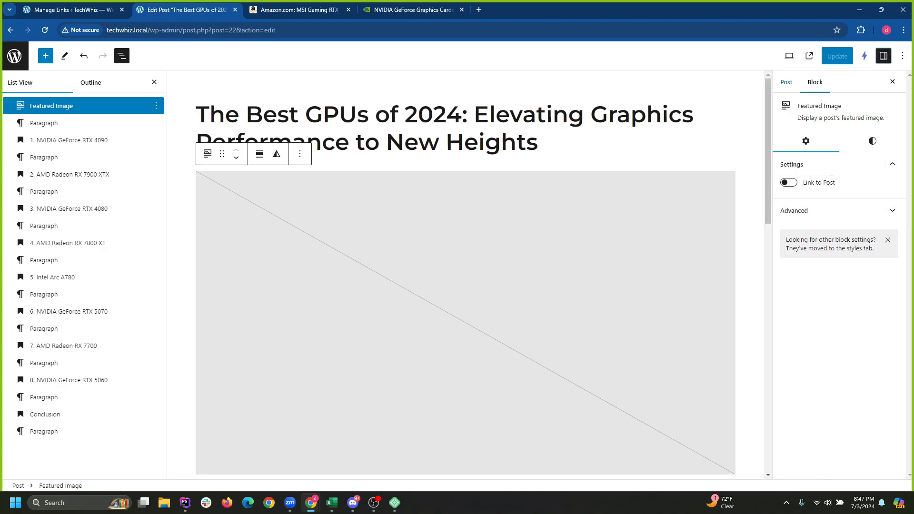
pyautogui.click(786, 82)
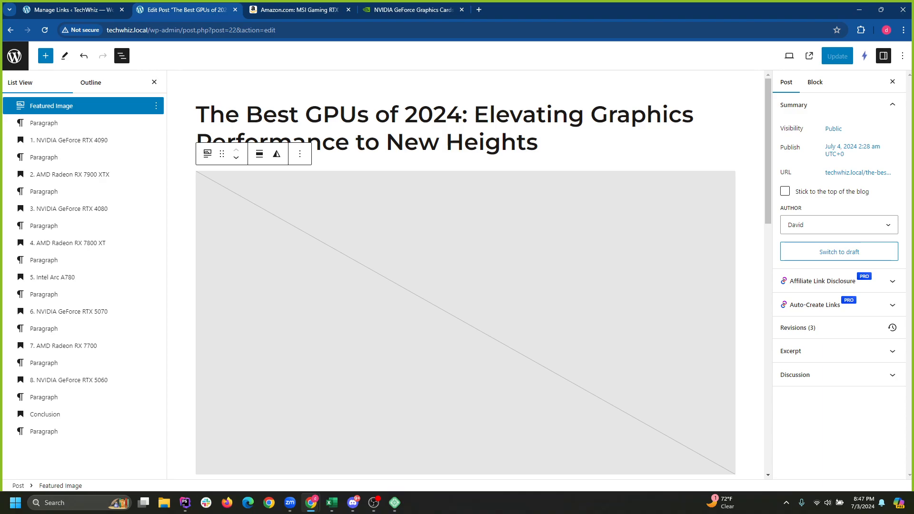
pyautogui.click(839, 375)
pyautogui.click(840, 375)
pyautogui.click(839, 352)
pyautogui.click(840, 351)
pyautogui.click(839, 328)
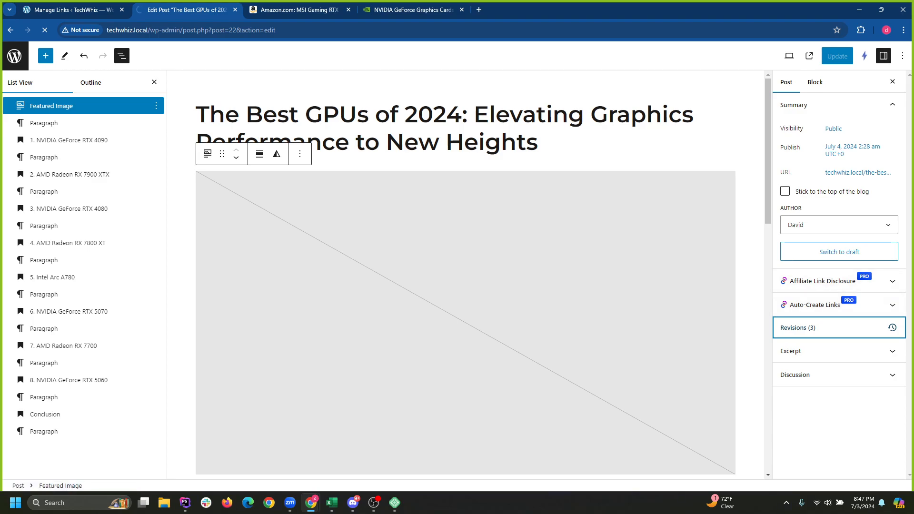
pyautogui.click(816, 82)
pyautogui.click(786, 82)
pyautogui.click(815, 83)
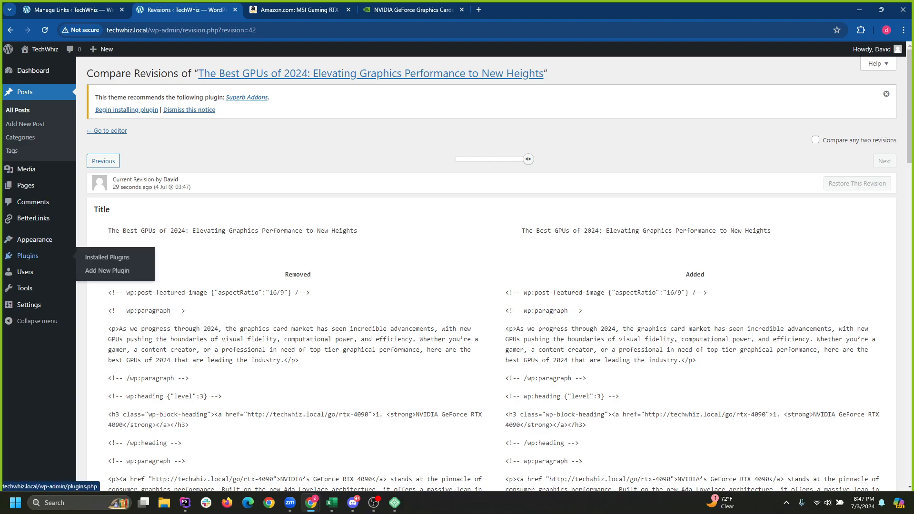
# Return to All Posts and dismiss the plugin recommendation notice.
pyautogui.click(17, 110)
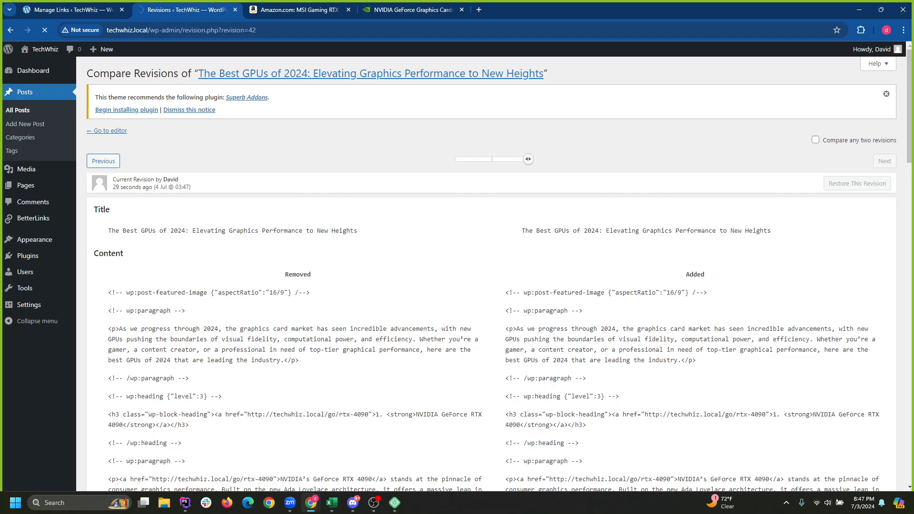
pyautogui.click(886, 94)
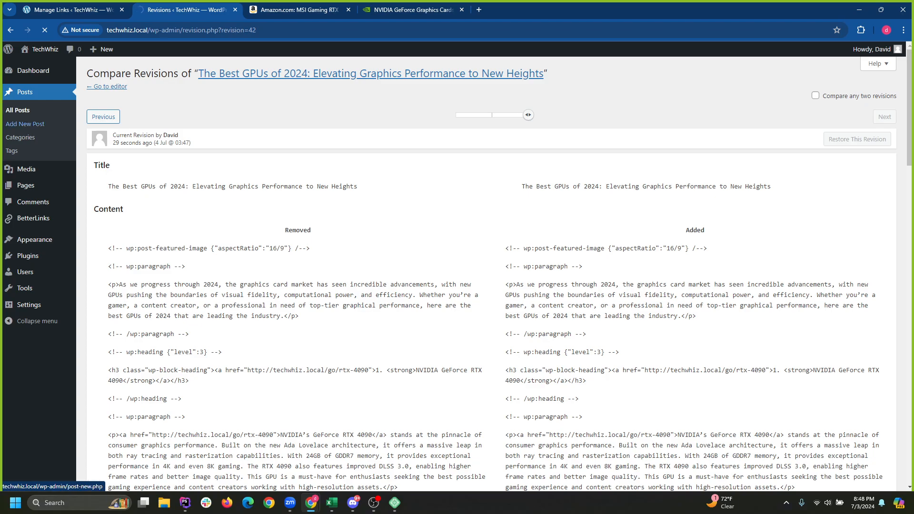
pyautogui.scroll(-12, 491, 285)
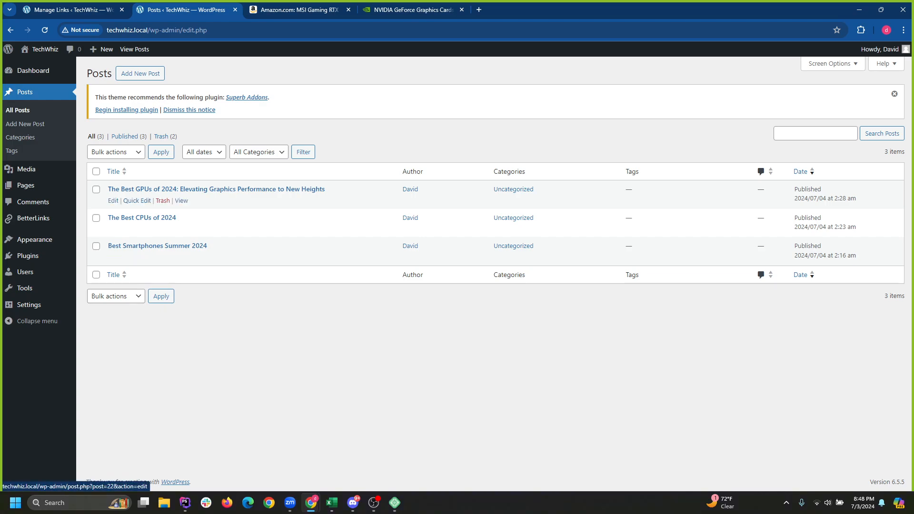
# Reopen The Best GPUs of 2024 post, scroll through its linked headings, and view it live.
pyautogui.click(216, 189)
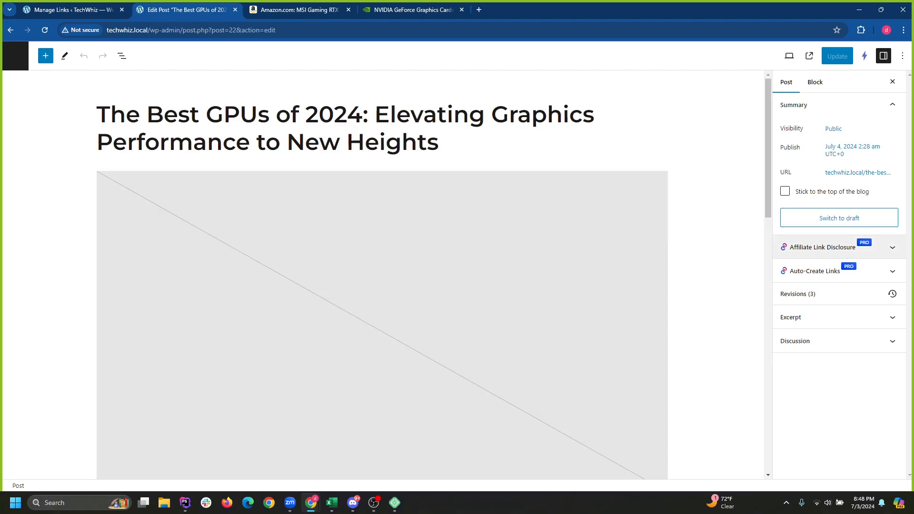
pyautogui.scroll(-20, 381, 274)
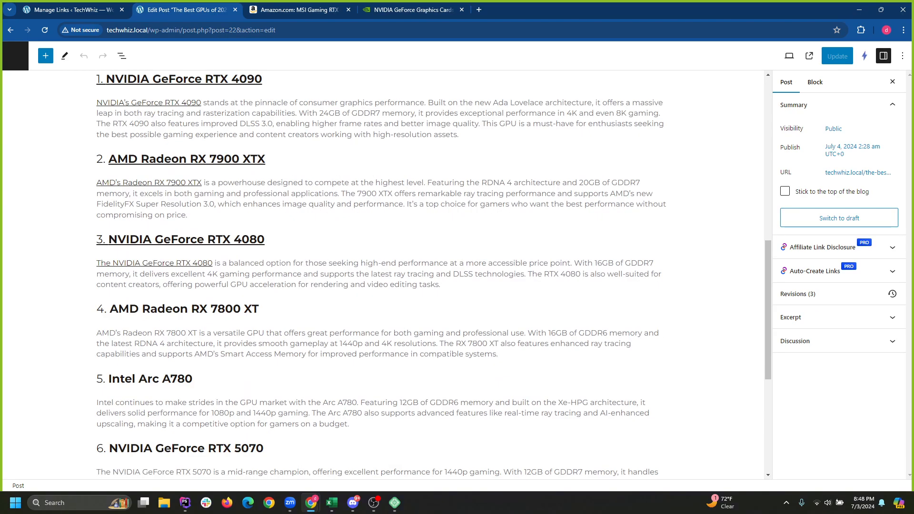
pyautogui.scroll(20, 381, 275)
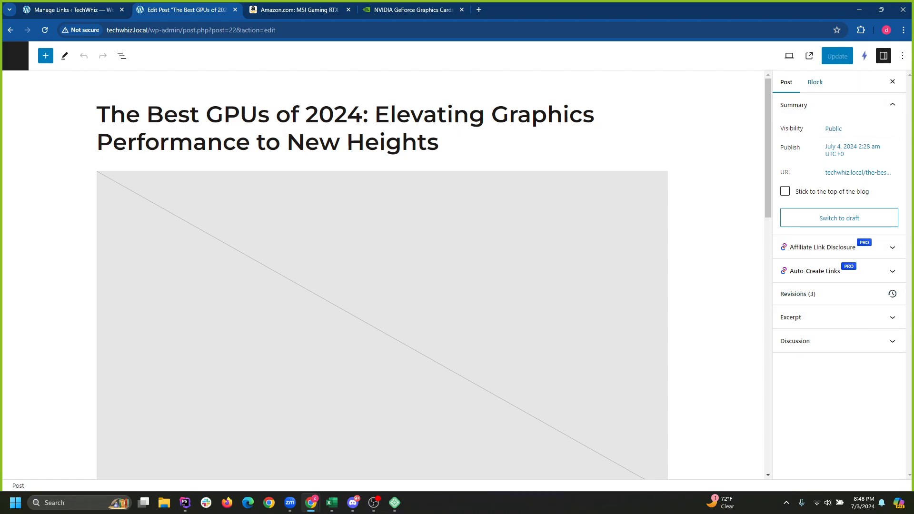
pyautogui.click(809, 56)
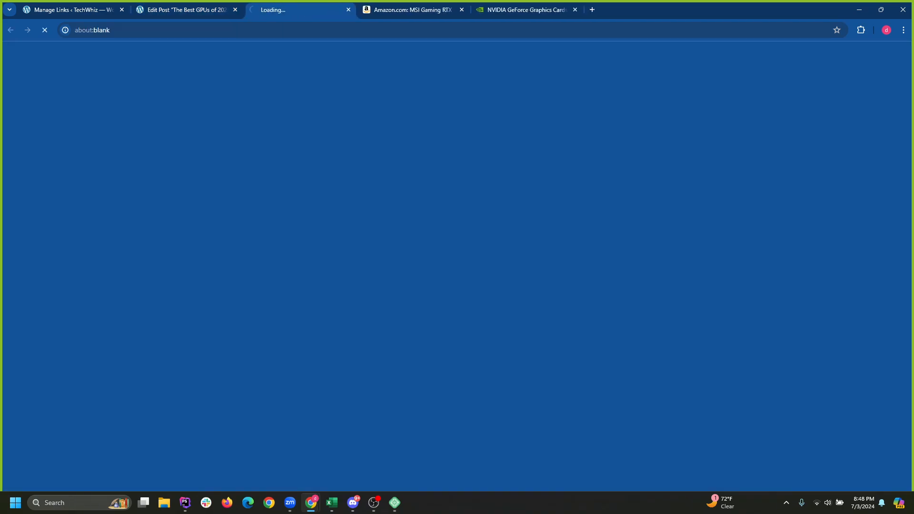
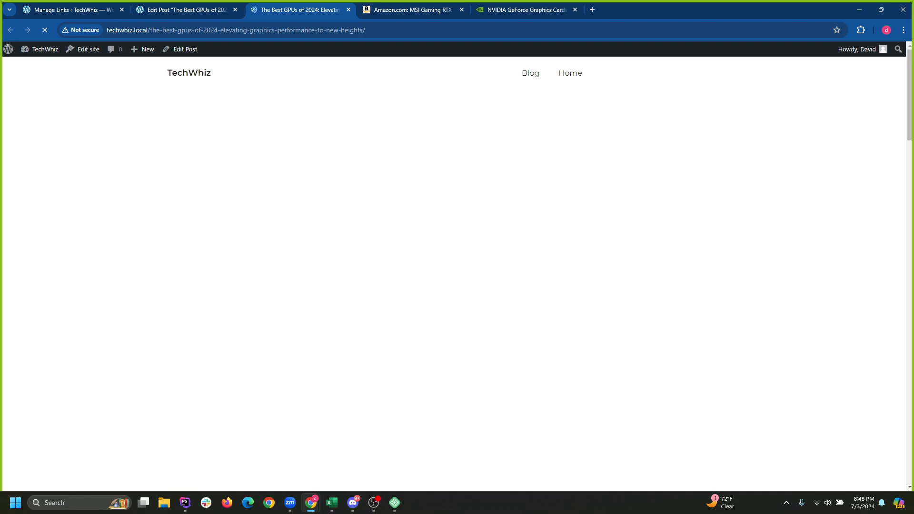
# Glance at the Local app, then scroll up and down through the live GPU post.
pyautogui.click(395, 502)
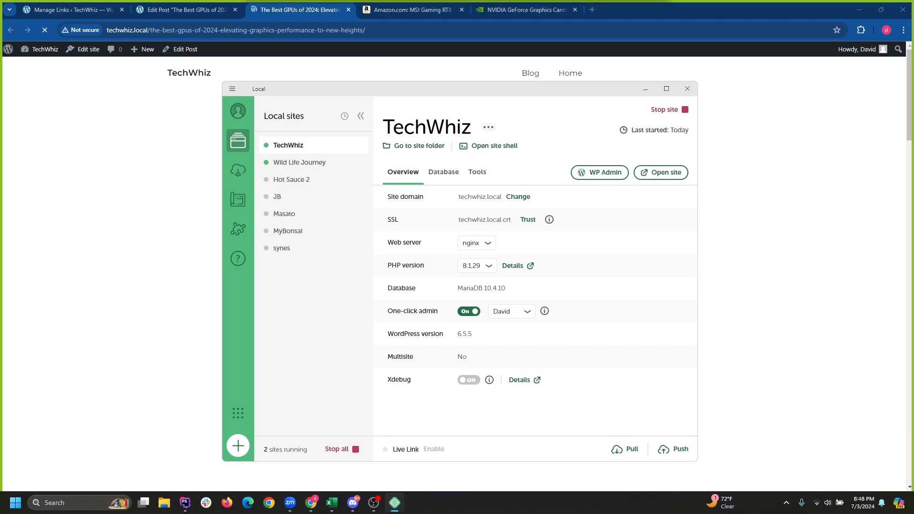
pyautogui.click(646, 89)
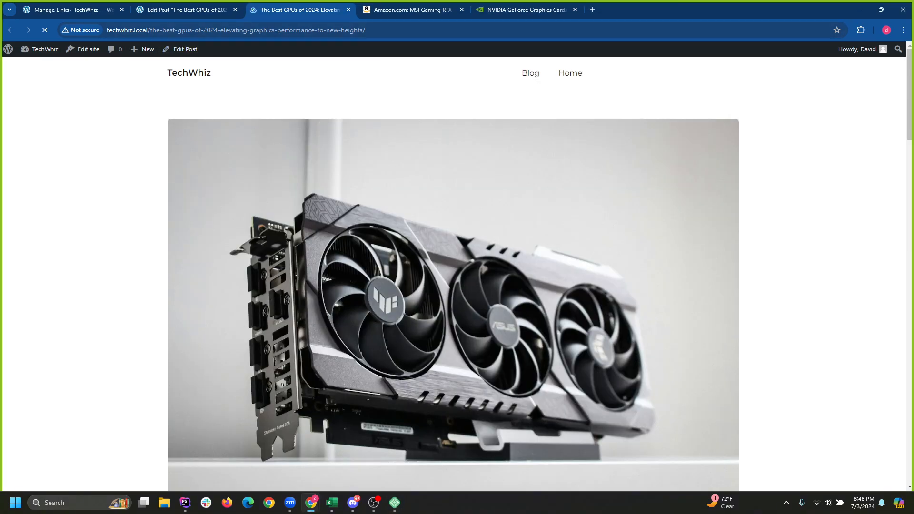
pyautogui.scroll(-5, 453, 274)
pyautogui.scroll(-5, 457, 274)
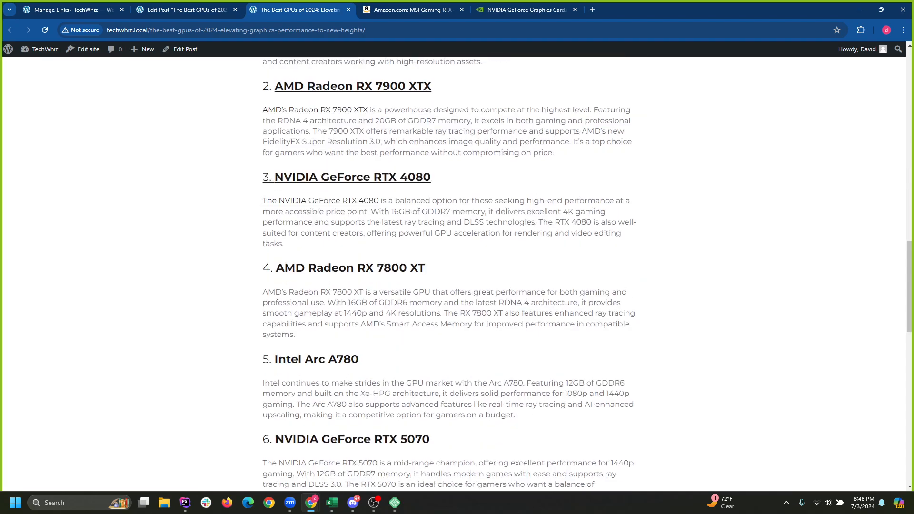
pyautogui.scroll(15, 457, 274)
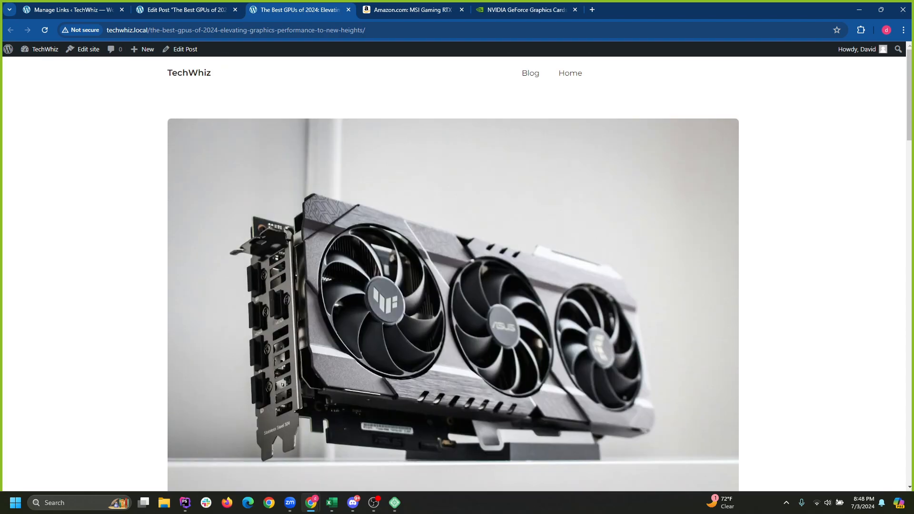
pyautogui.scroll(-9, 457, 273)
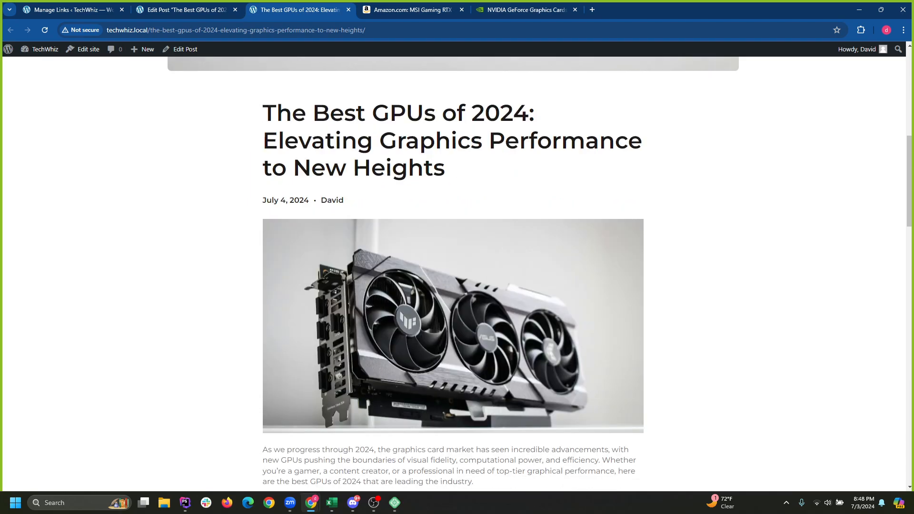
pyautogui.scroll(-8, 453, 274)
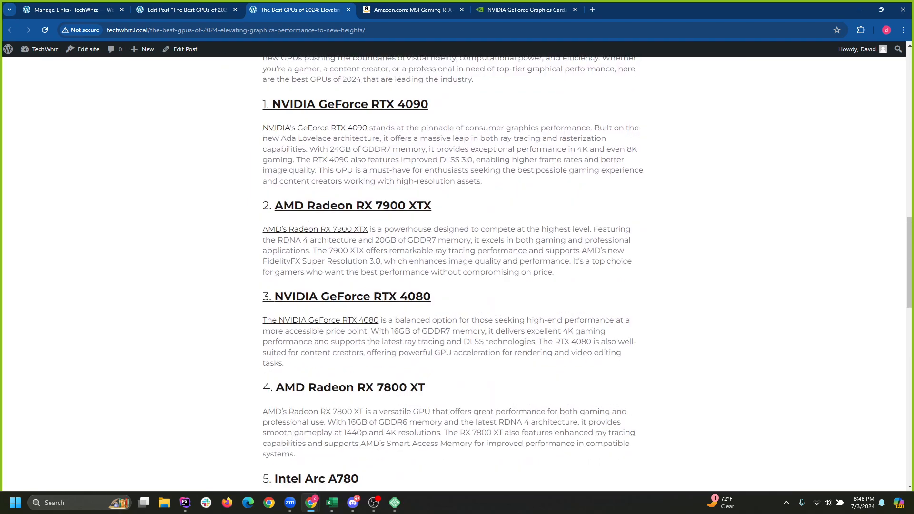
pyautogui.scroll(-14, 457, 273)
pyautogui.scroll(20, 457, 274)
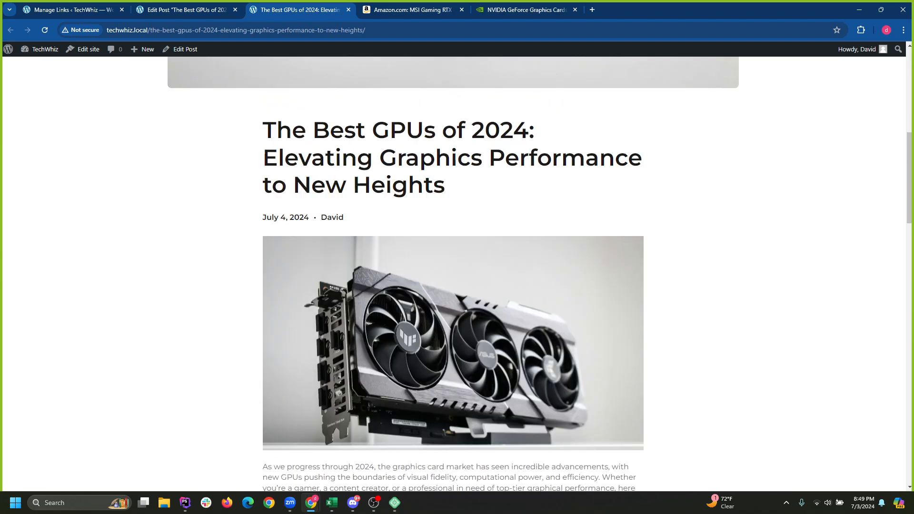
pyautogui.scroll(8, 457, 273)
pyautogui.scroll(1, 453, 274)
pyautogui.scroll(-6, 452, 273)
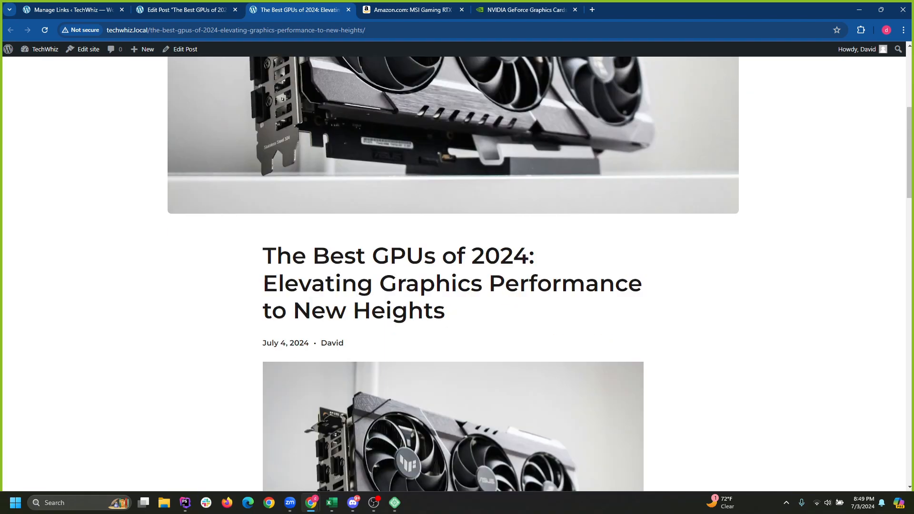
pyautogui.scroll(-3, 453, 273)
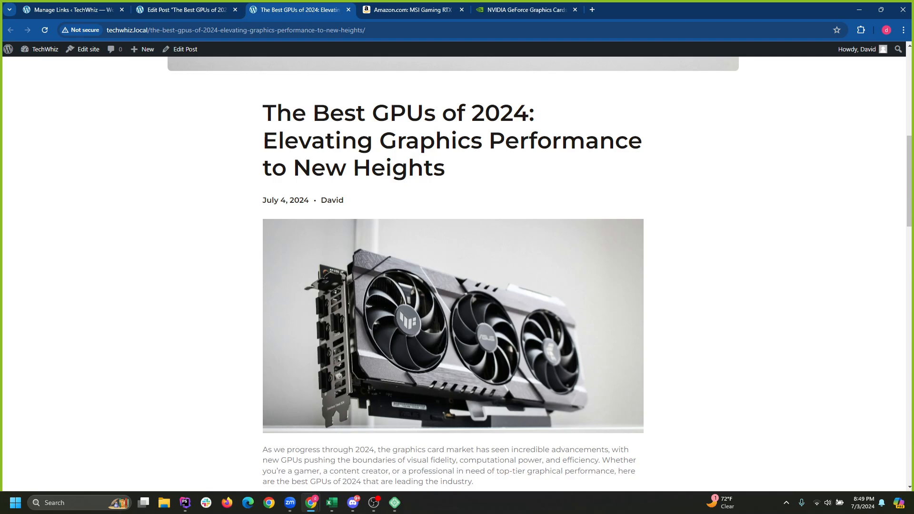
pyautogui.scroll(9, 452, 274)
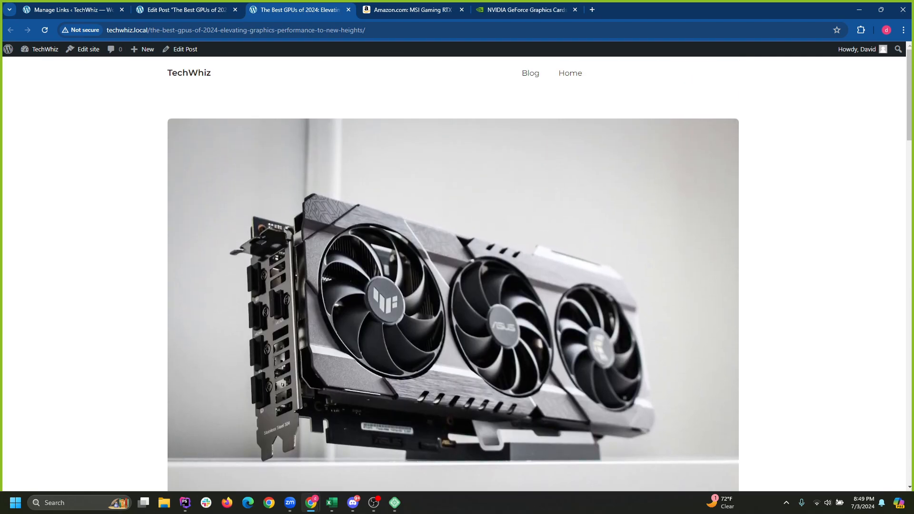
pyautogui.scroll(-6, 453, 274)
pyautogui.scroll(6, 453, 273)
pyautogui.scroll(-6, 453, 274)
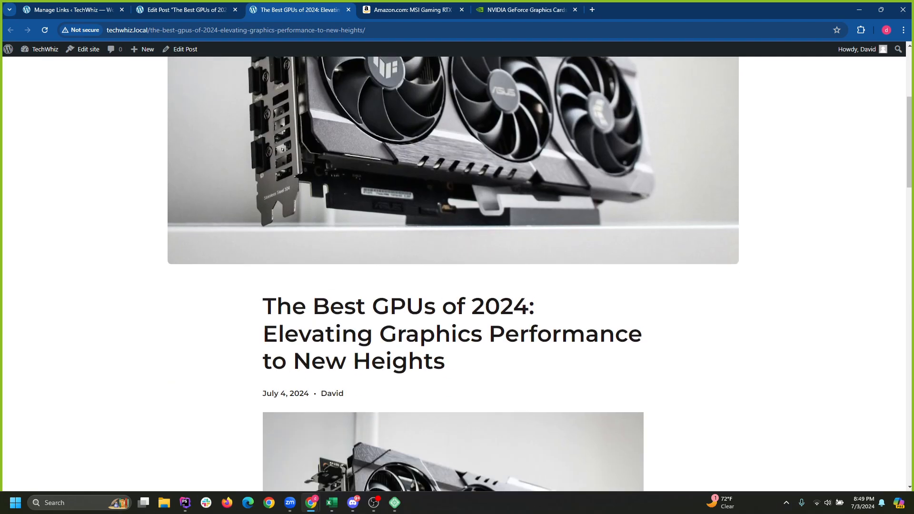
pyautogui.scroll(6, 453, 273)
pyautogui.scroll(-10, 453, 273)
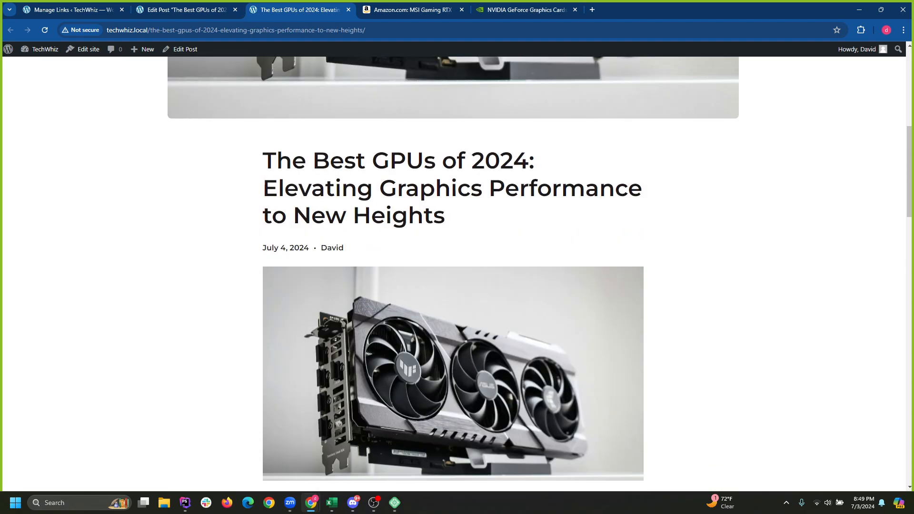
pyautogui.scroll(5, 453, 273)
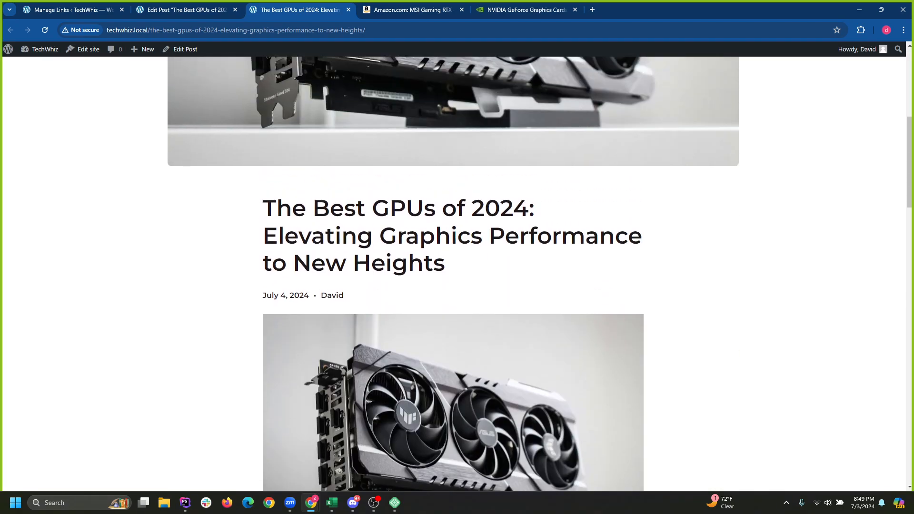
pyautogui.scroll(-5, 452, 274)
pyautogui.scroll(5, 452, 274)
pyautogui.scroll(5, 452, 274)
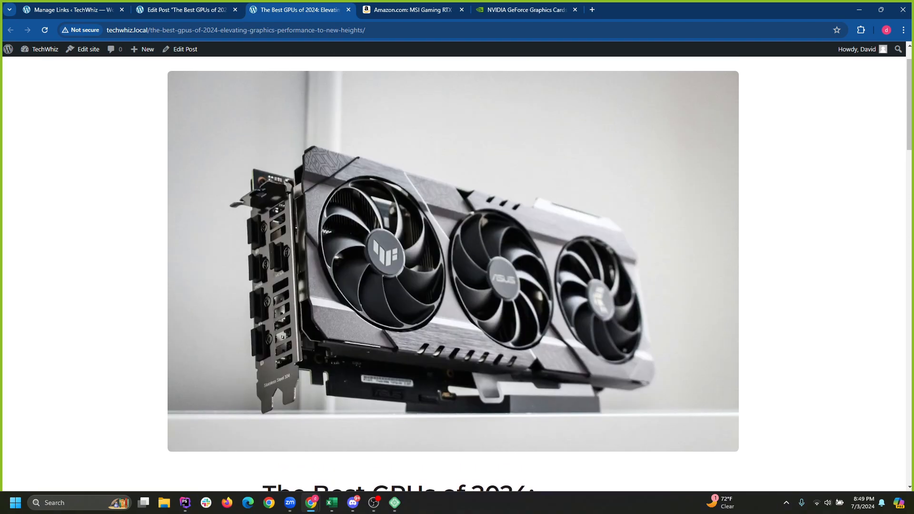
pyautogui.scroll(1, 453, 274)
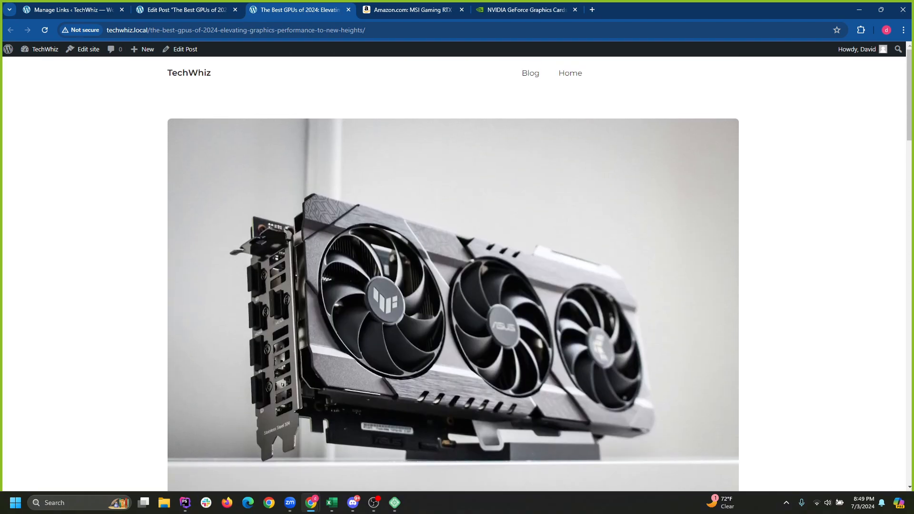
# Close the live post, select the Featured Image block, and exit to the Posts list.
pyautogui.click(348, 10)
pyautogui.scroll(-4, 382, 275)
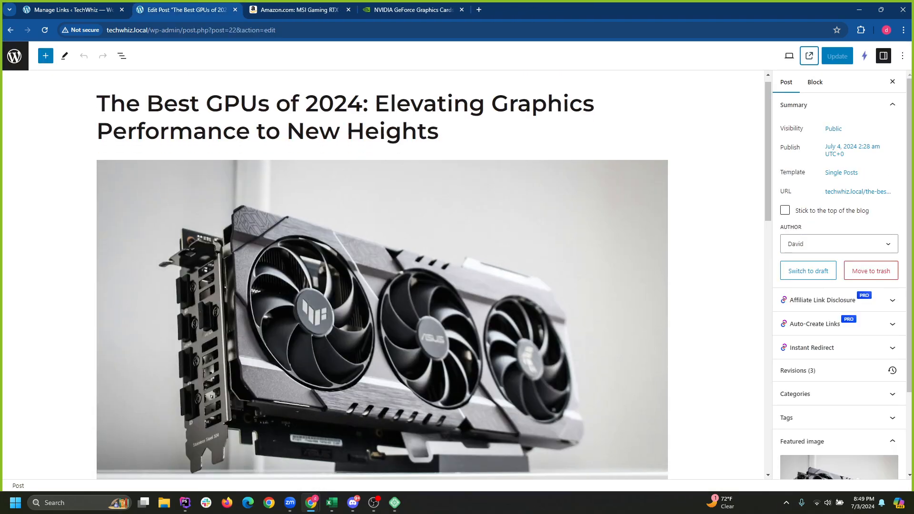
pyautogui.scroll(4, 382, 275)
pyautogui.click(381, 295)
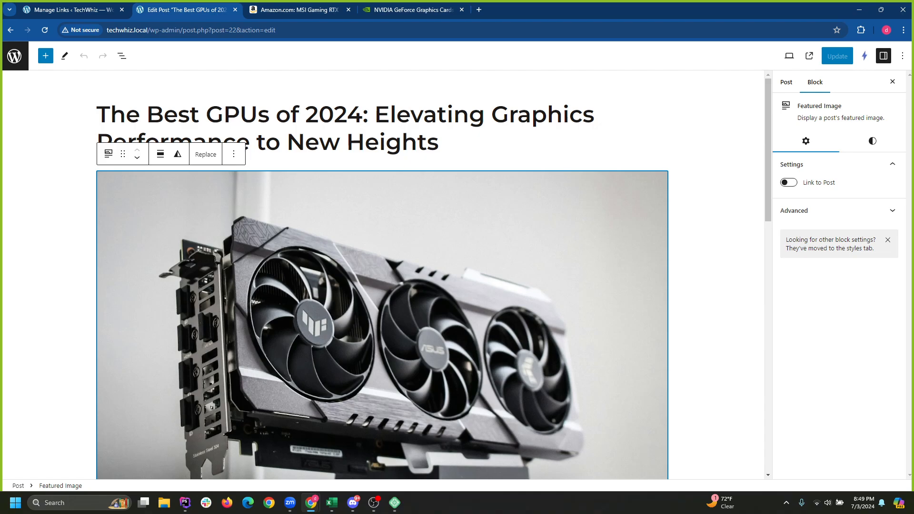
pyautogui.click(14, 56)
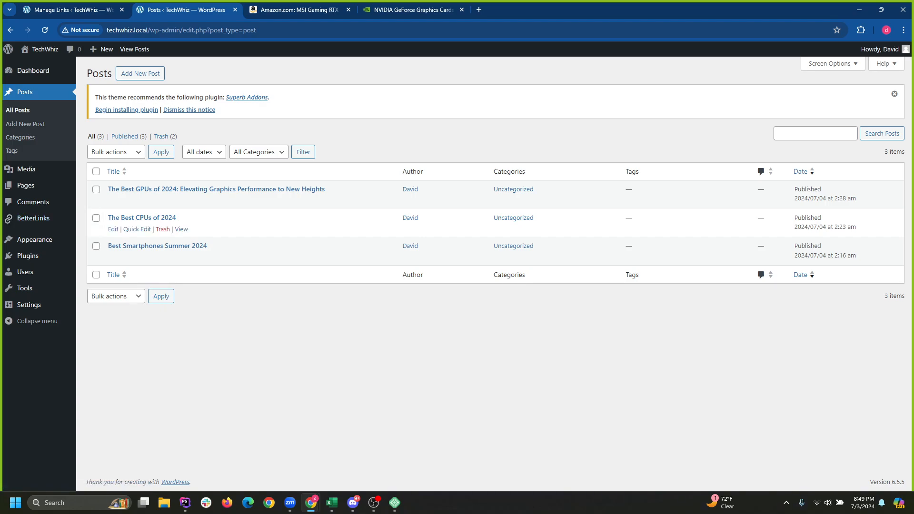
# Go to Appearance > Editor > Templates and edit Single Posts with List View shown.
pyautogui.moveTo(26, 185)
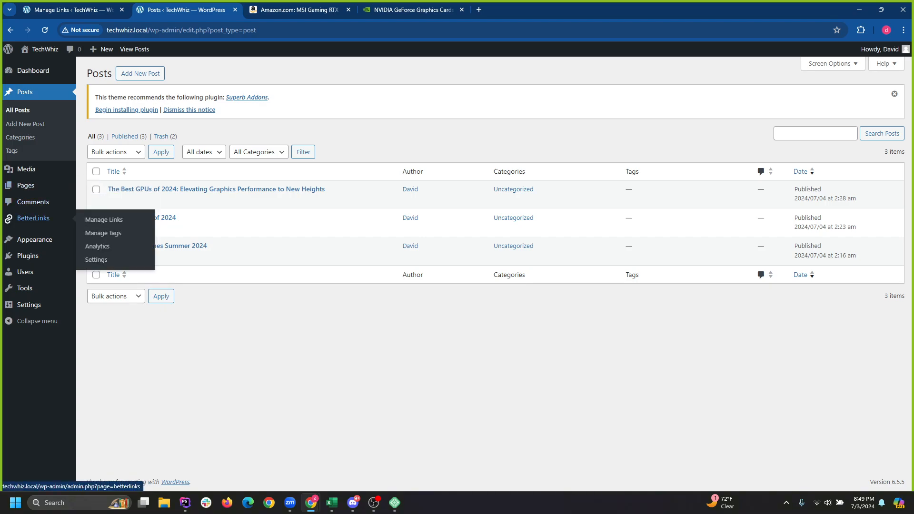
pyautogui.moveTo(35, 239)
pyautogui.click(93, 268)
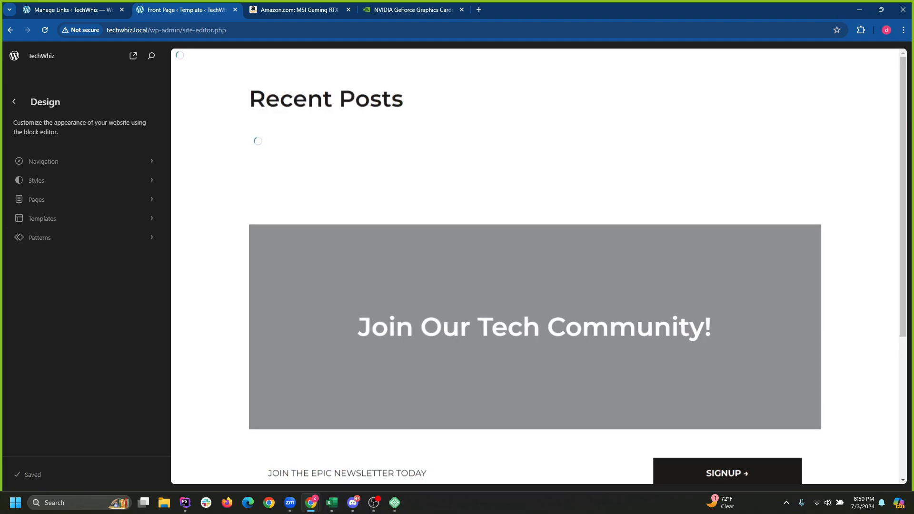
pyautogui.scroll(-5, 538, 266)
pyautogui.click(71, 218)
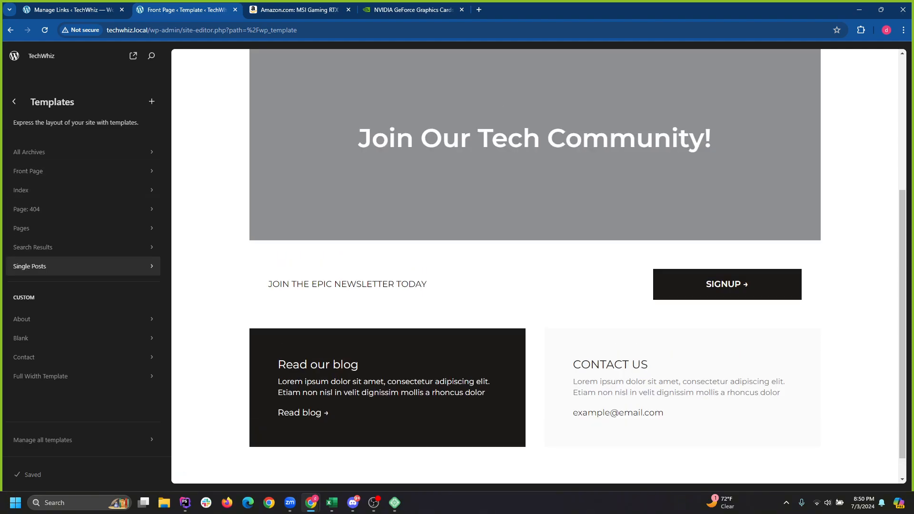
pyautogui.click(80, 266)
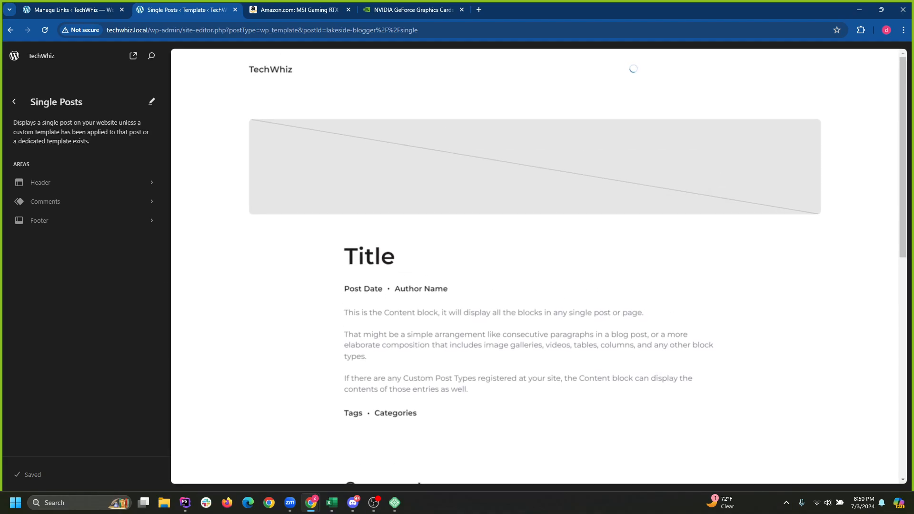
pyautogui.click(482, 291)
pyautogui.click(122, 55)
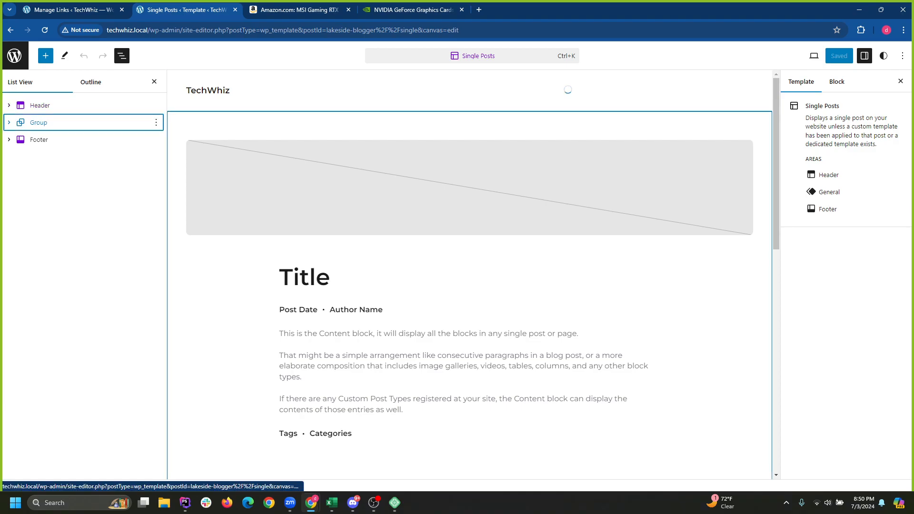
# Inspect the Group, Title, Row and Content blocks in List View, then open the Featured Image options menu.
pyautogui.click(38, 122)
pyautogui.click(9, 123)
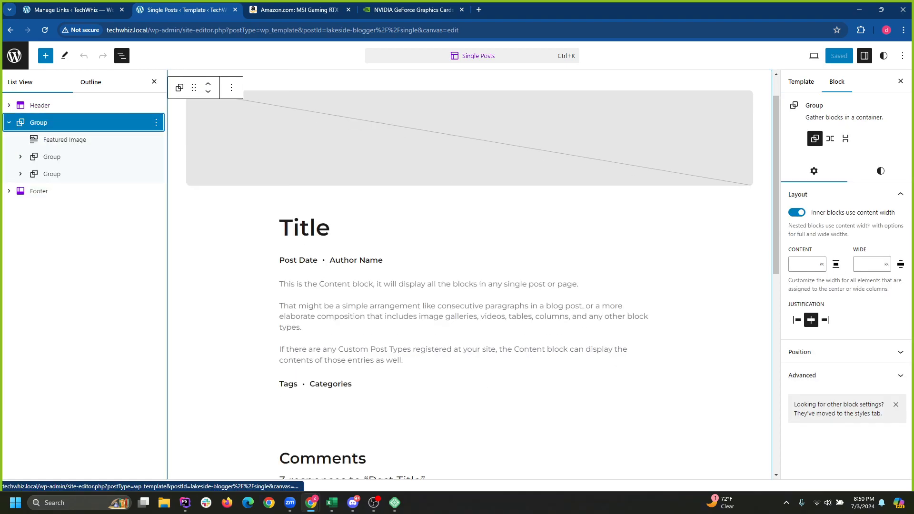
pyautogui.click(64, 139)
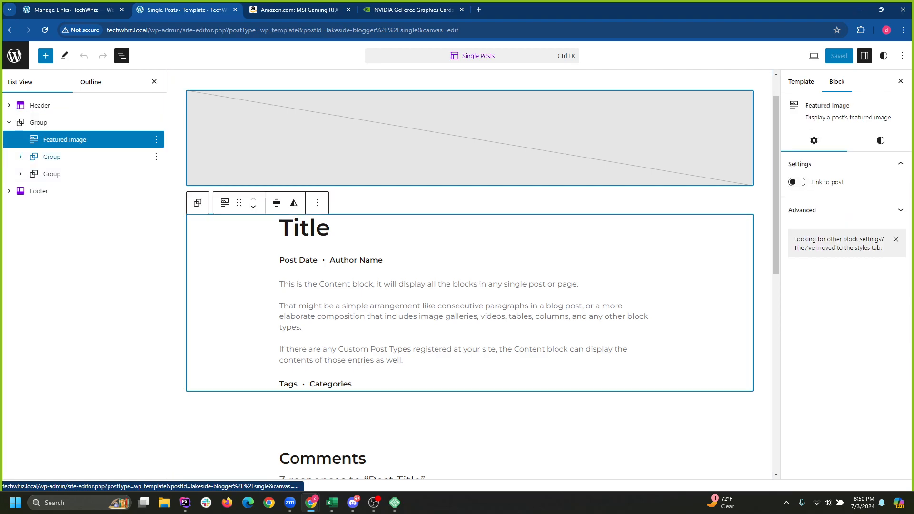
pyautogui.click(52, 156)
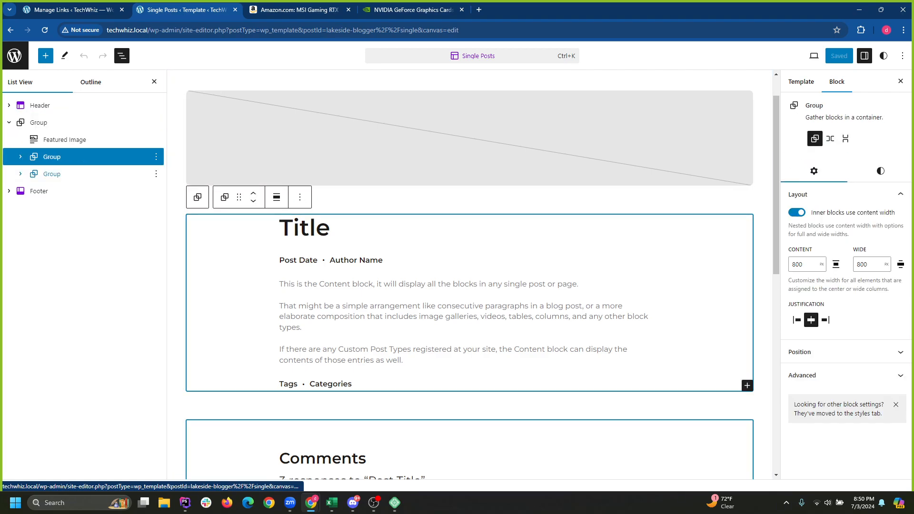
pyautogui.click(20, 157)
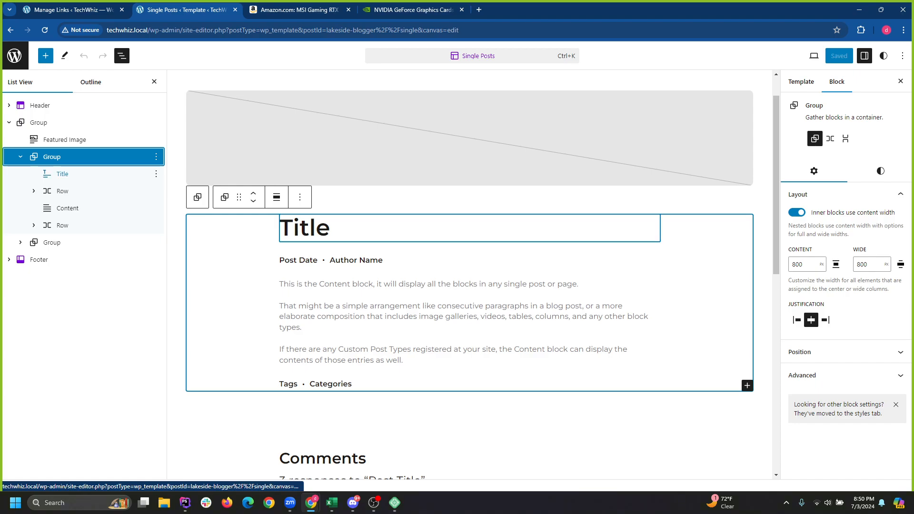
pyautogui.click(68, 208)
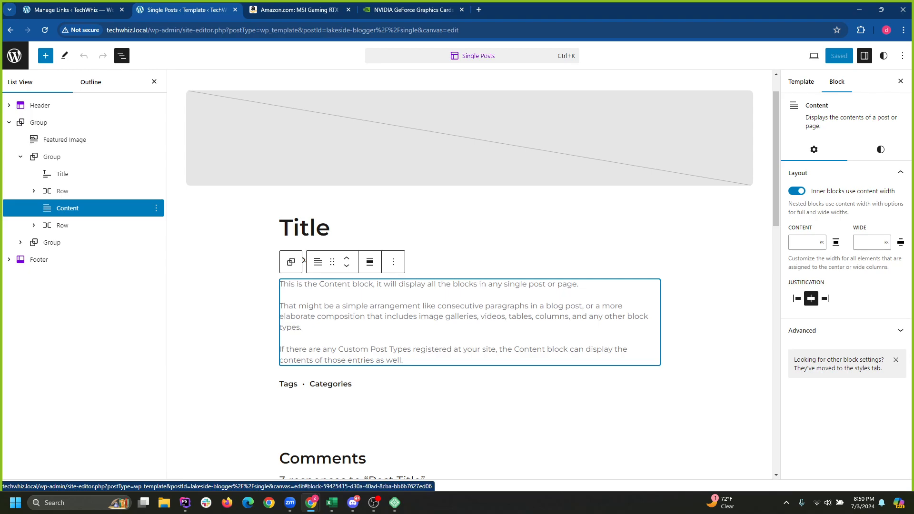
pyautogui.click(62, 191)
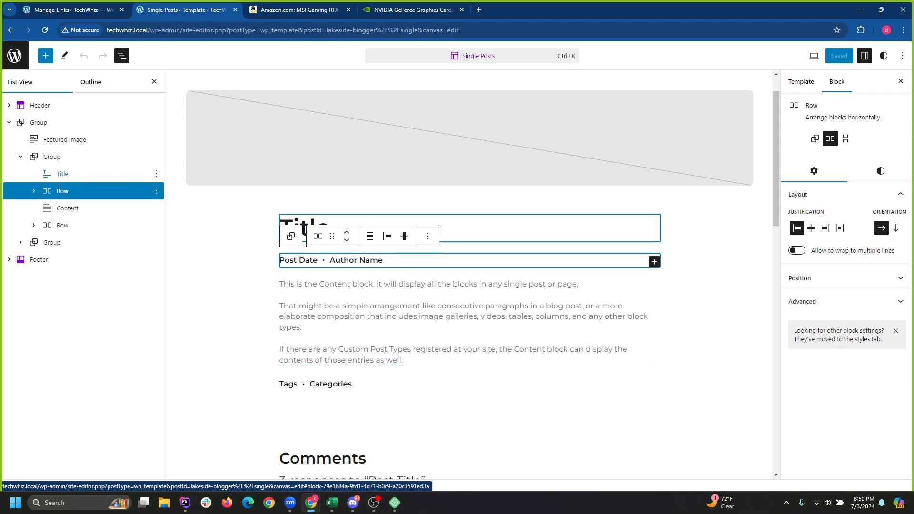
pyautogui.click(62, 174)
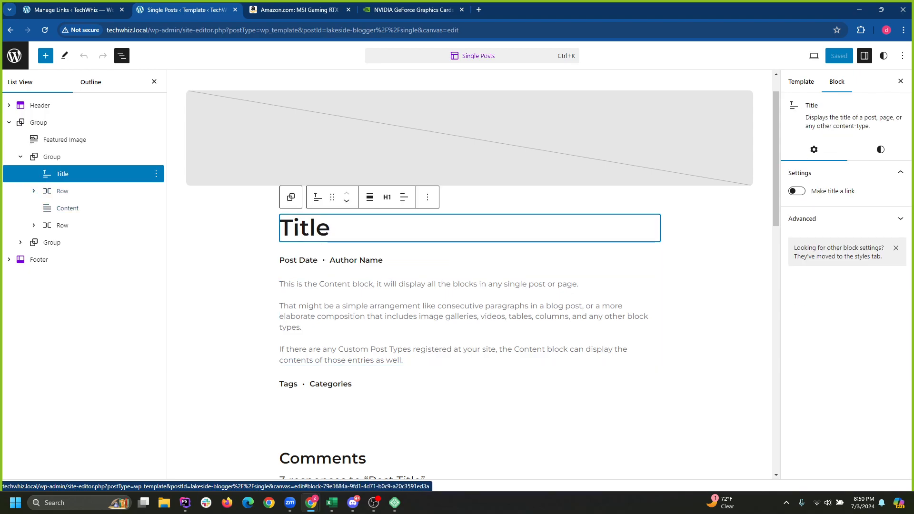
pyautogui.click(62, 191)
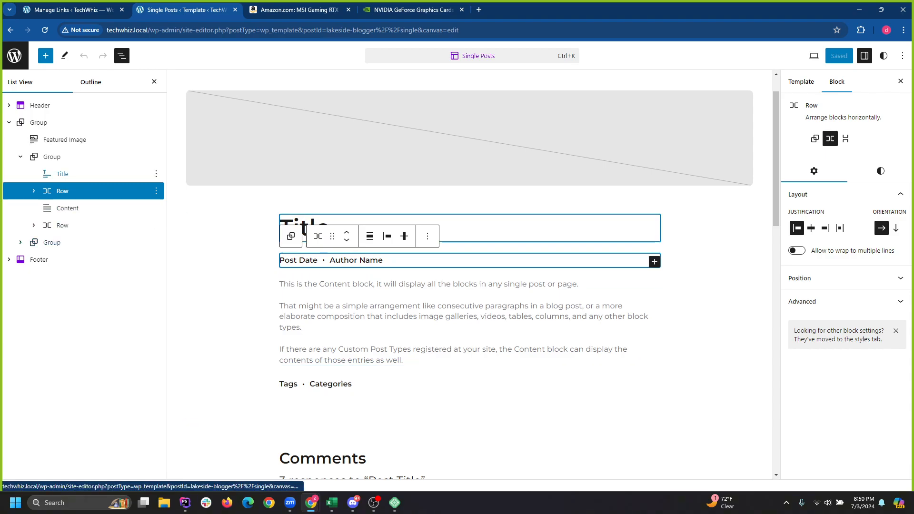
pyautogui.click(52, 157)
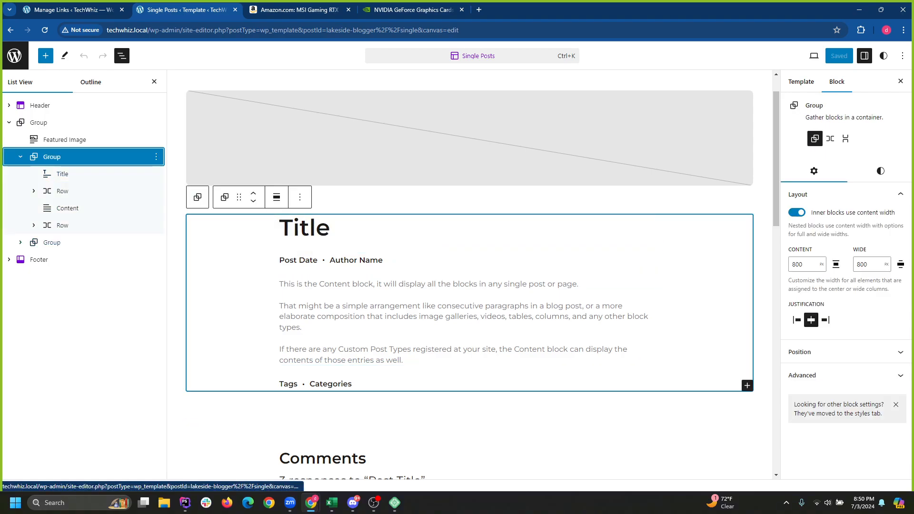
pyautogui.click(65, 140)
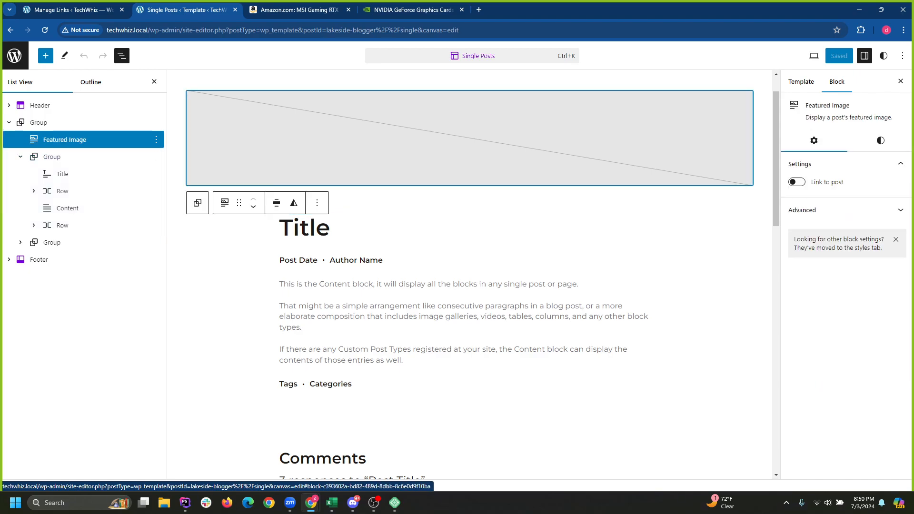
pyautogui.click(157, 140)
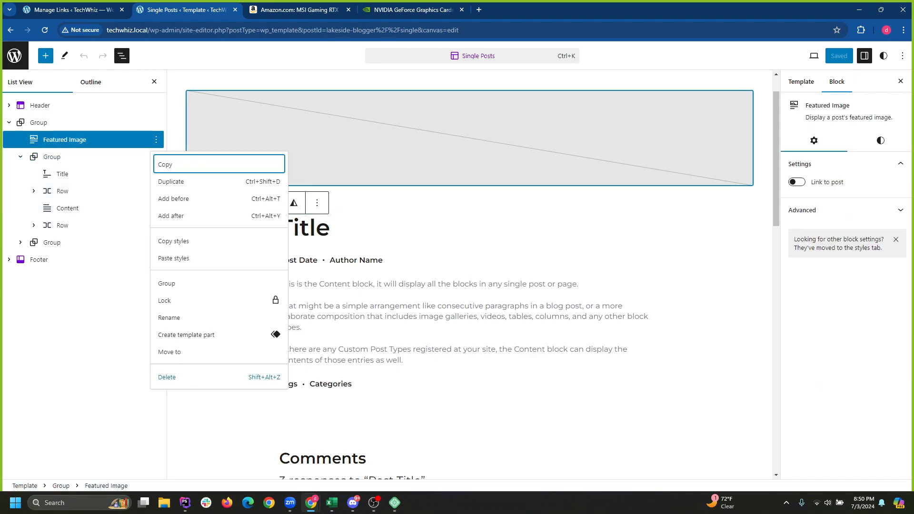
# Delete the Featured Image block from Single Posts, save the template, and leave the editor.
pyautogui.click(164, 377)
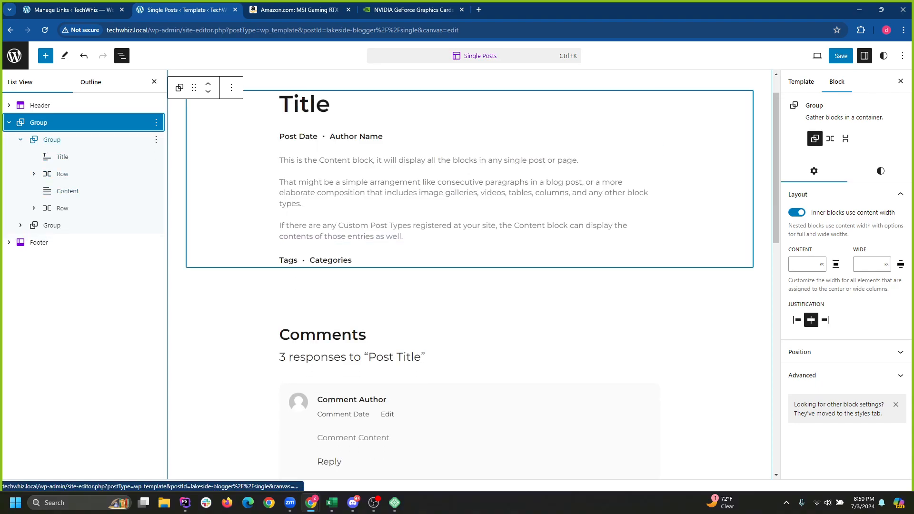
pyautogui.click(841, 56)
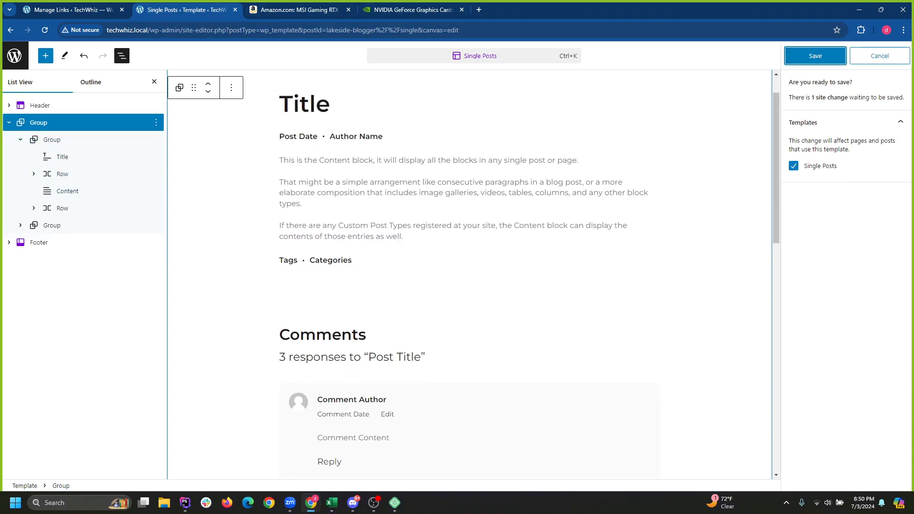
pyautogui.click(838, 56)
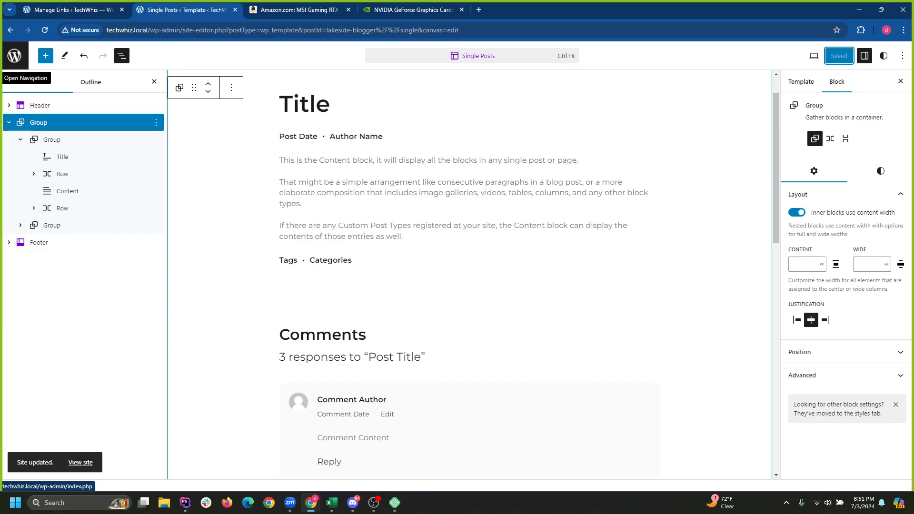
pyautogui.click(14, 56)
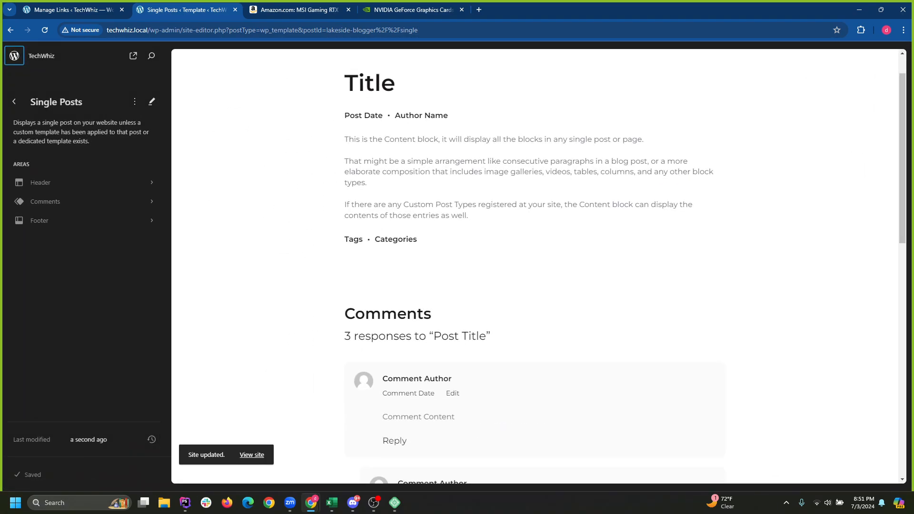
# Back out of the site editor to the WordPress dashboard.
pyautogui.click(13, 101)
pyautogui.click(13, 101)
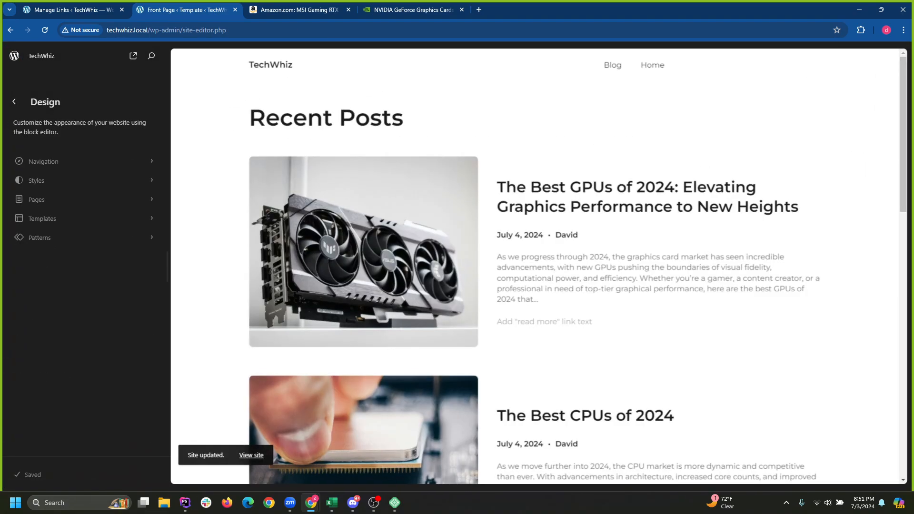
pyautogui.click(381, 228)
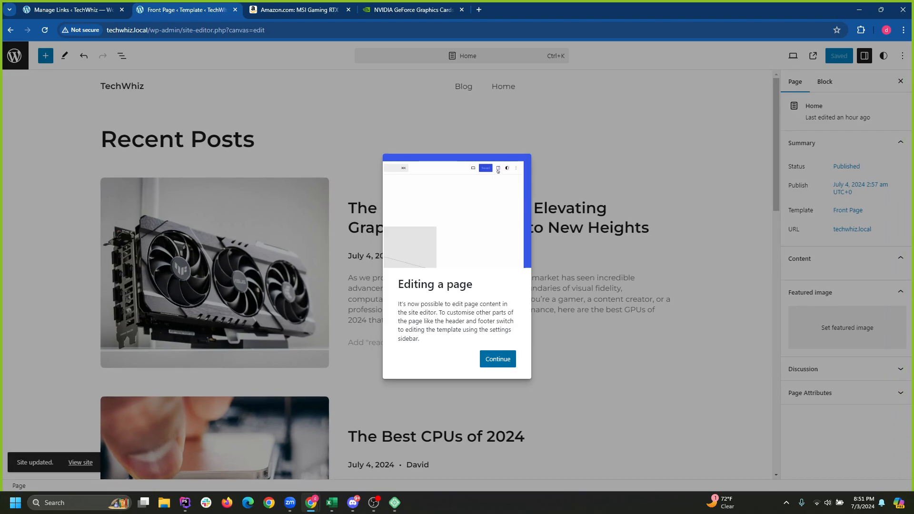
pyautogui.click(498, 360)
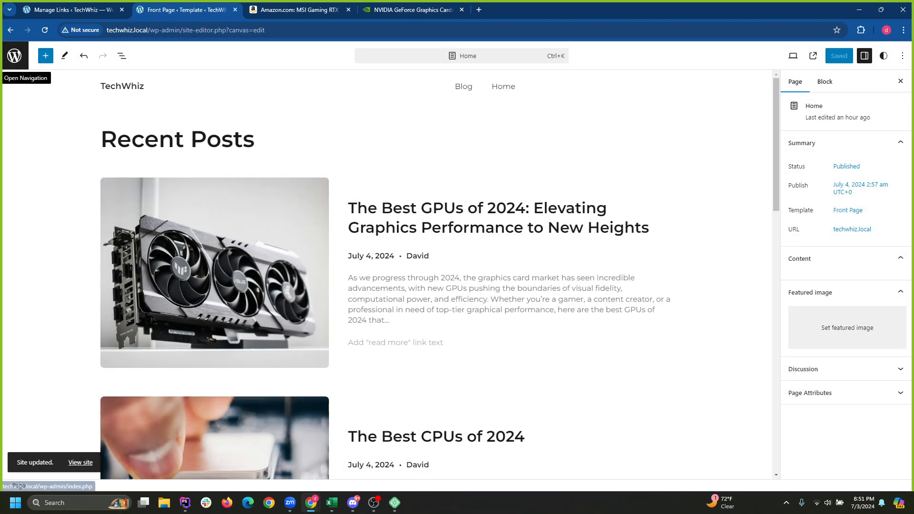
pyautogui.click(14, 56)
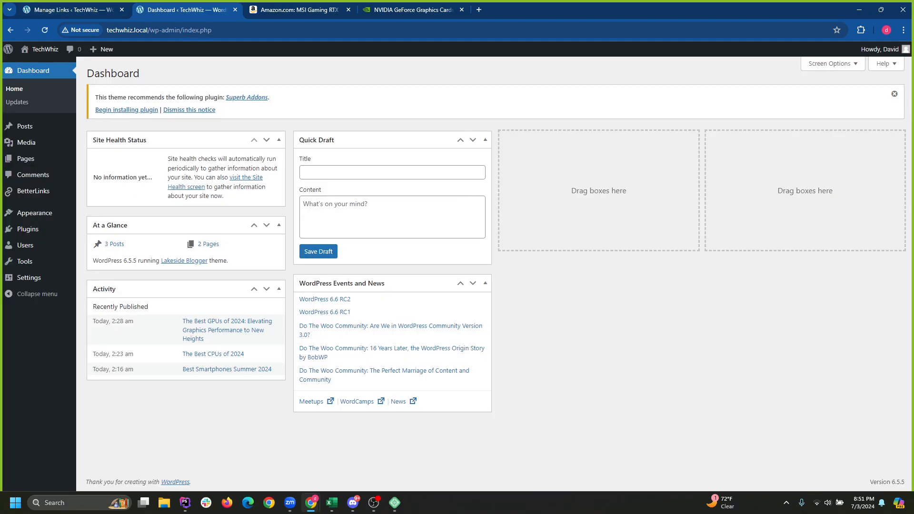
# Visit the live TechWhiz site and highlight the GPU post's title and date/author line.
pyautogui.moveTo(40, 49)
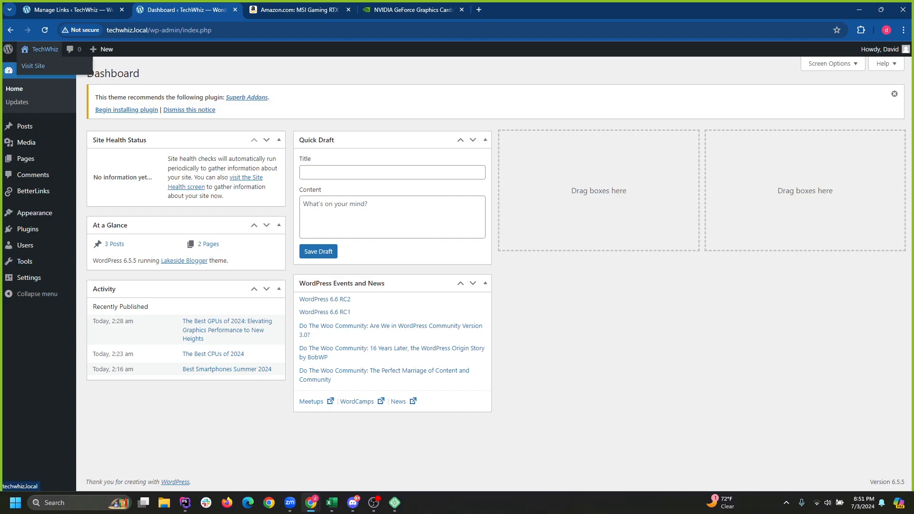
pyautogui.click(33, 66)
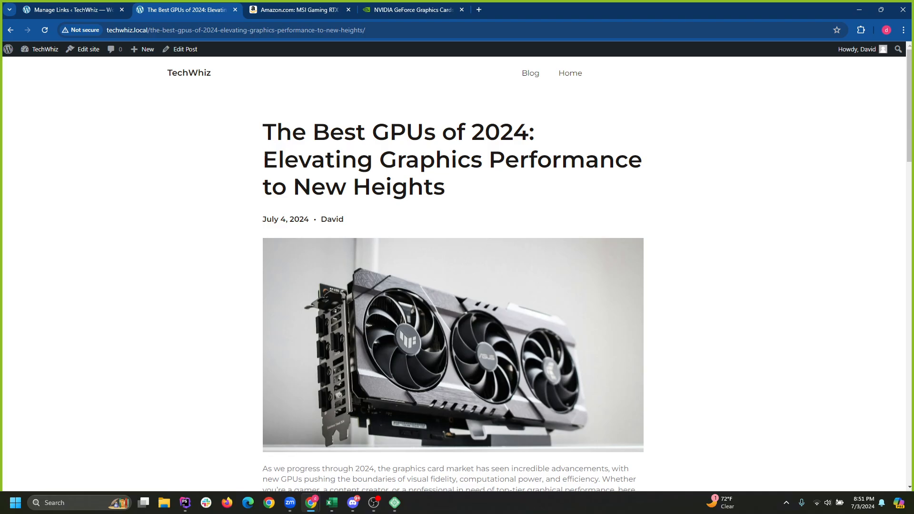
pyautogui.scroll(-4, 453, 274)
pyautogui.scroll(4, 453, 274)
pyautogui.scroll(-20, 454, 274)
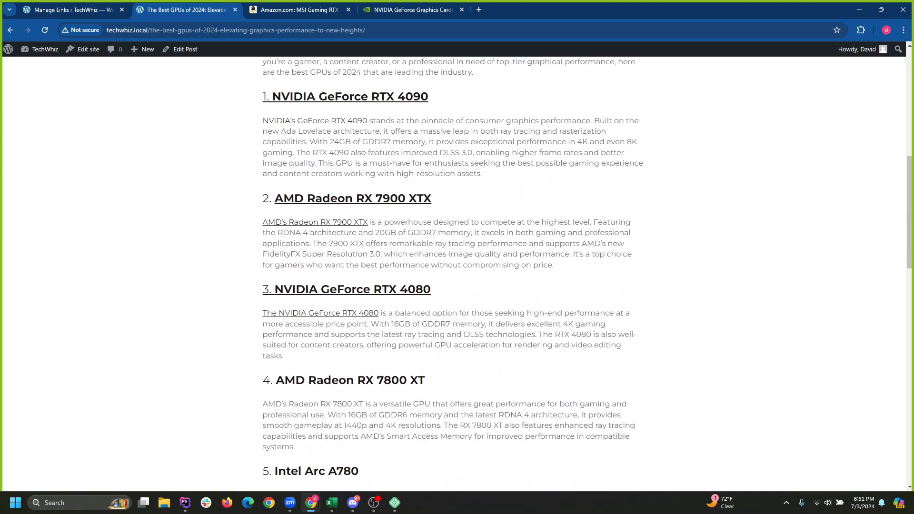
pyautogui.scroll(7, 453, 273)
pyautogui.scroll(20, 453, 274)
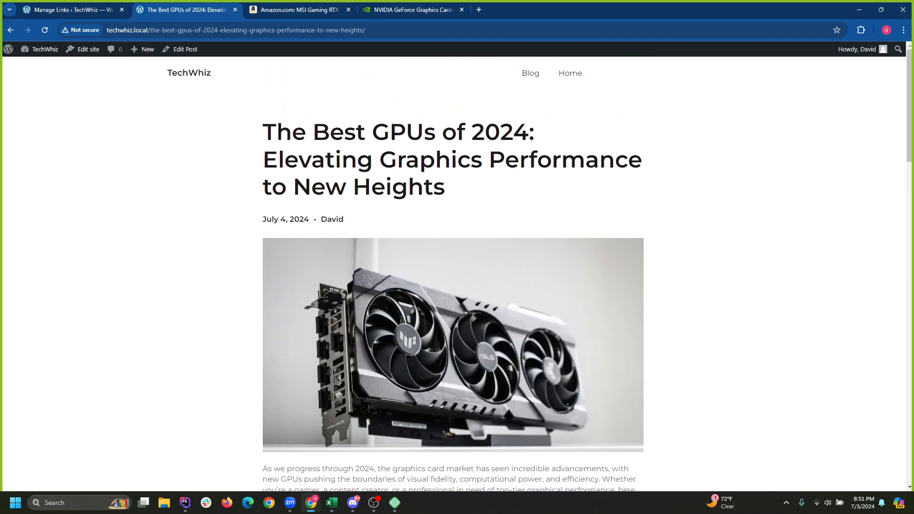
pyautogui.moveTo(276, 132); pyautogui.dragTo(448, 188)
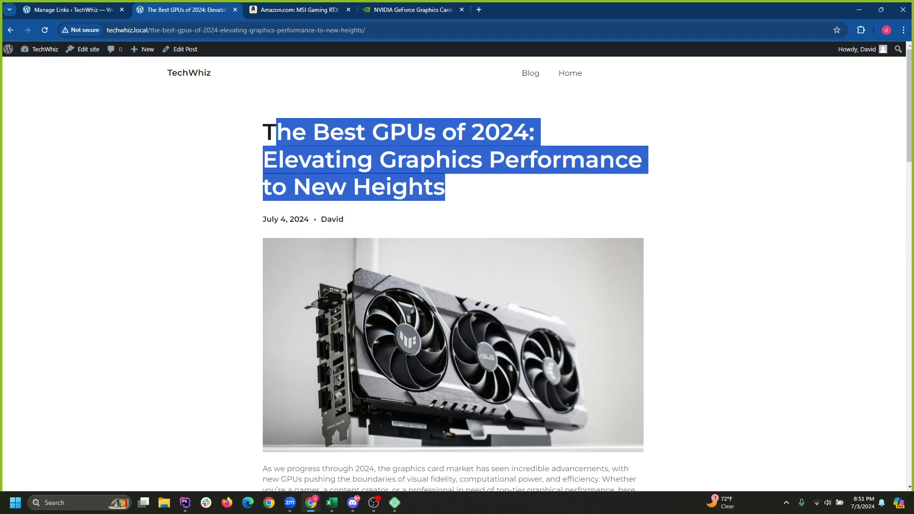
pyautogui.click(457, 190)
pyautogui.moveTo(263, 219); pyautogui.dragTo(345, 219)
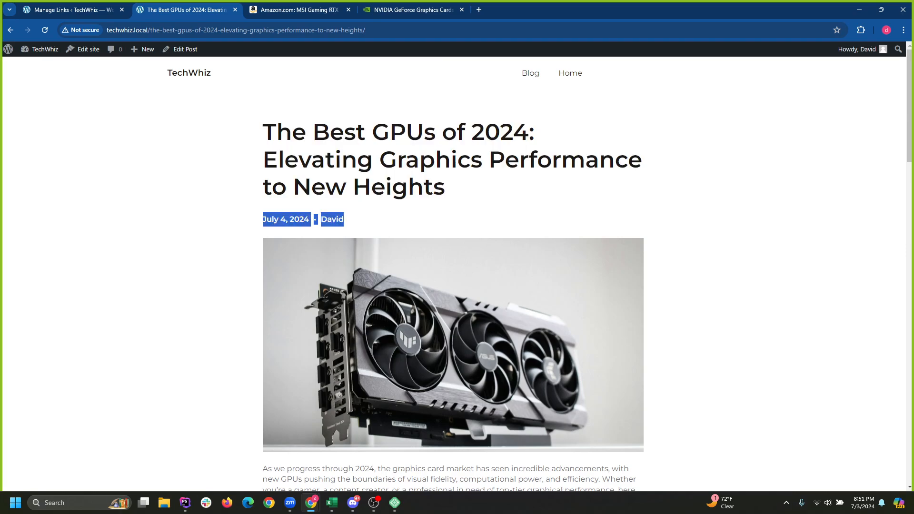
pyautogui.click(371, 222)
# Scroll through the GPU post to confirm the photo now sits below the title.
pyautogui.scroll(-10, 453, 274)
pyautogui.scroll(-15, 453, 273)
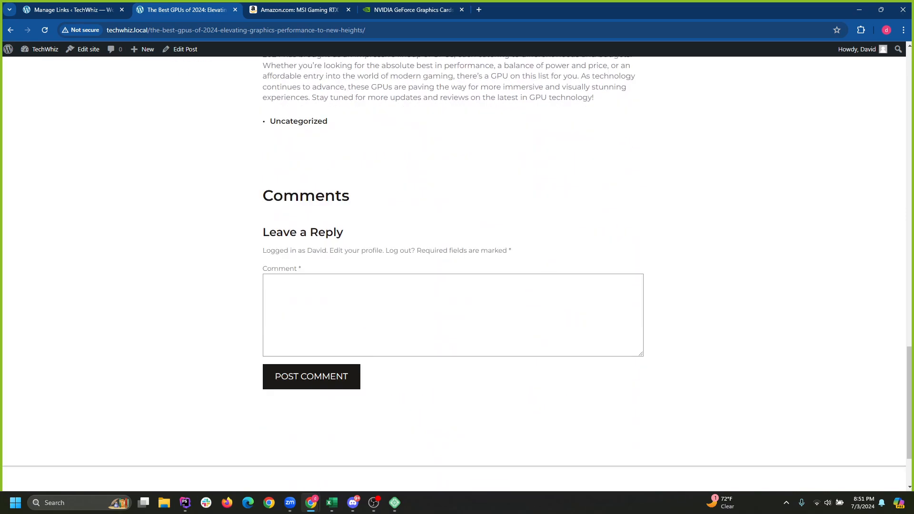
pyautogui.scroll(2, 453, 274)
pyautogui.scroll(-3, 453, 274)
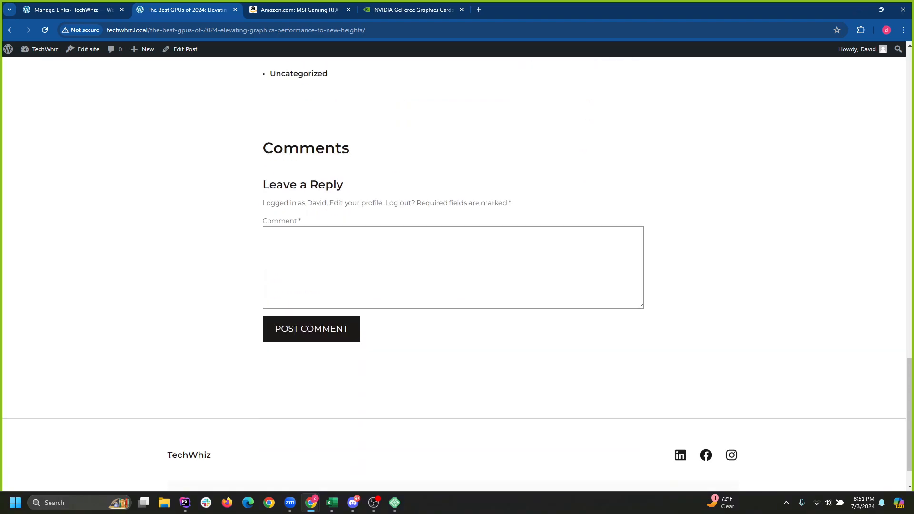
pyautogui.scroll(-1, 454, 274)
pyautogui.scroll(5, 453, 273)
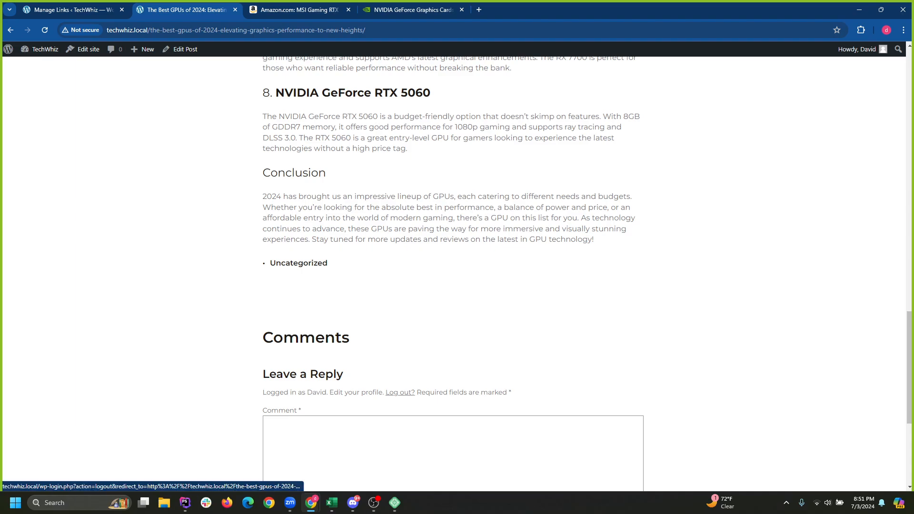
pyautogui.scroll(-3, 453, 274)
pyautogui.scroll(-2, 453, 273)
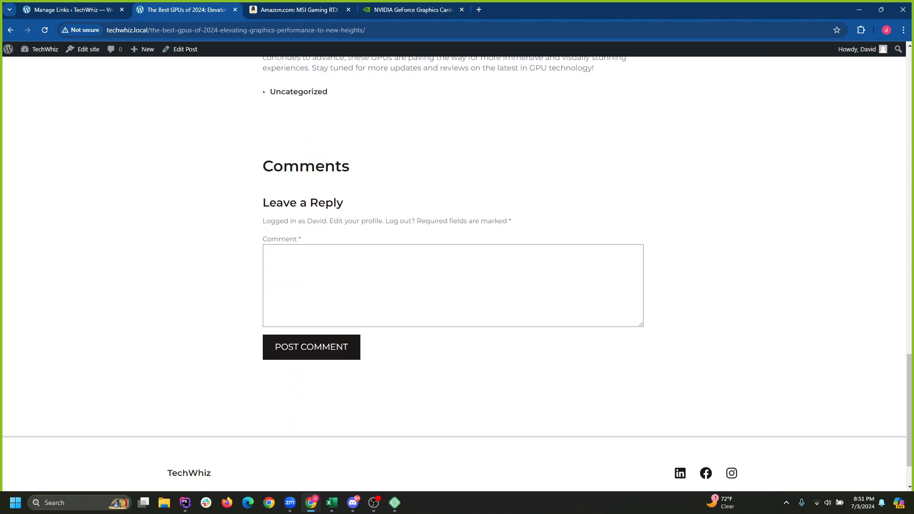
pyautogui.press('Home')
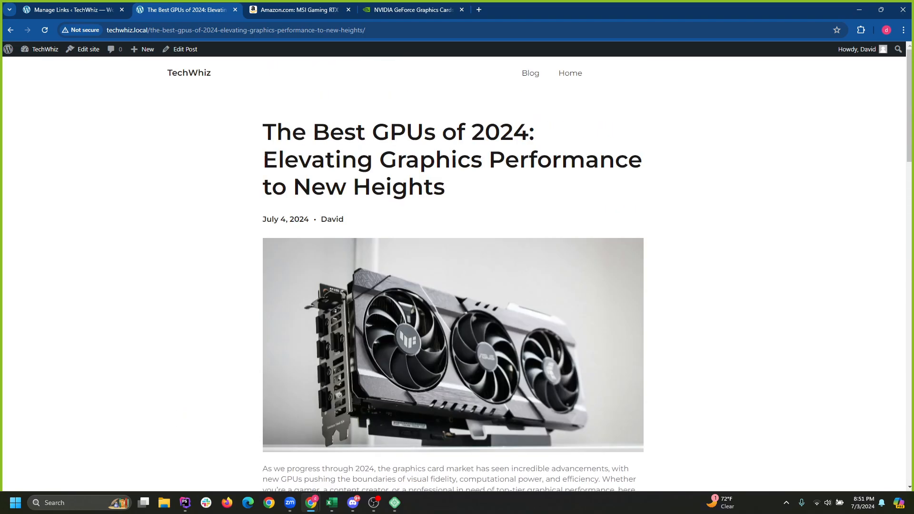
pyautogui.scroll(-4, 454, 274)
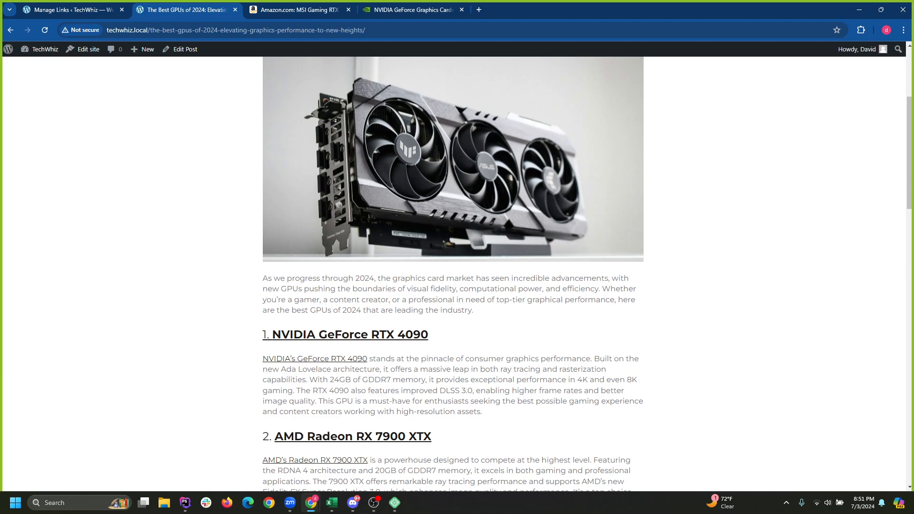
pyautogui.scroll(-4, 453, 274)
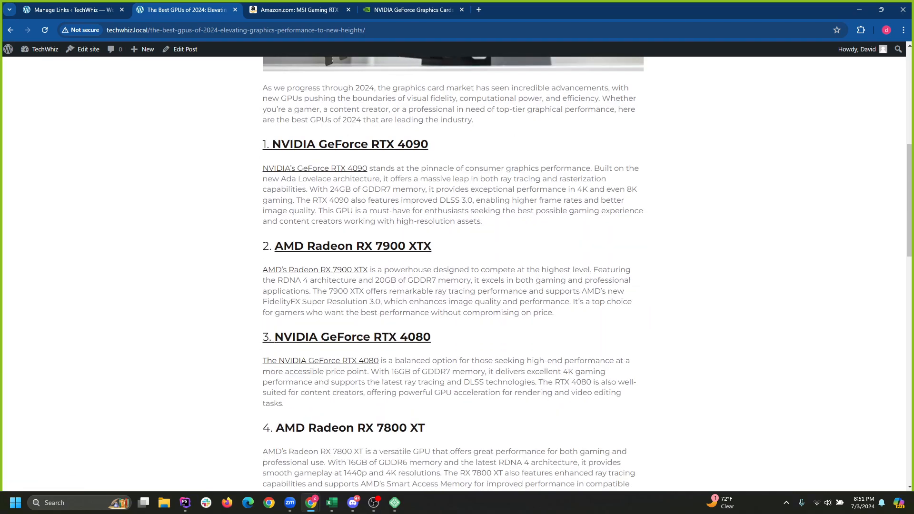
# Test the AMD Radeon RX 7900 XTX and NVIDIA RTX 4090 product links in the live GPU post.
pyautogui.click(350, 144)
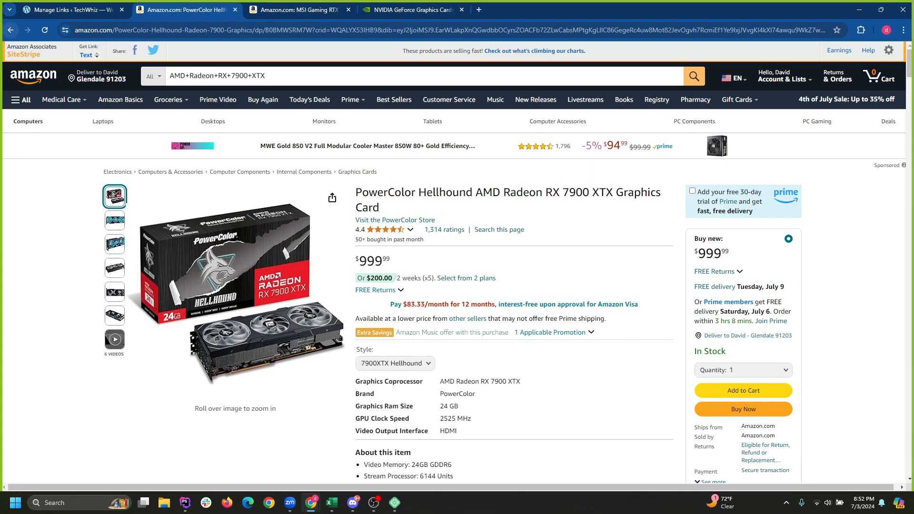
pyautogui.click(11, 29)
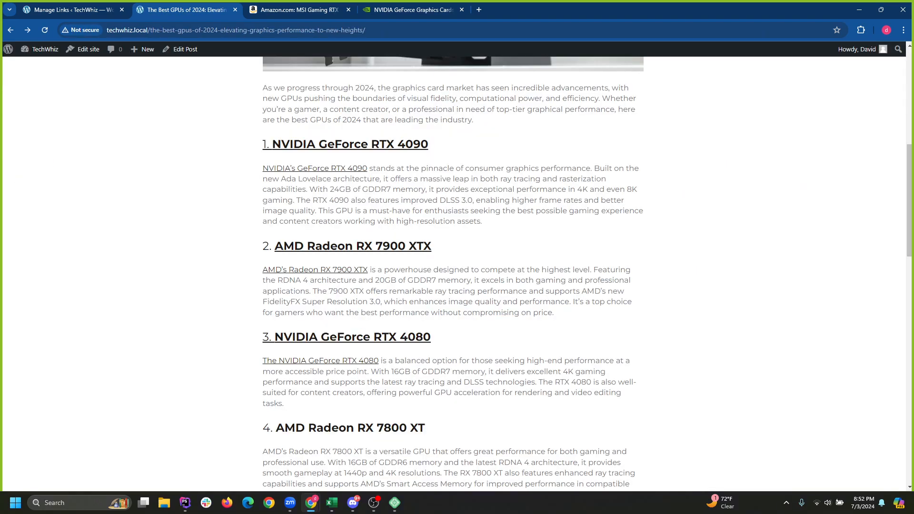
pyautogui.scroll(1, 452, 274)
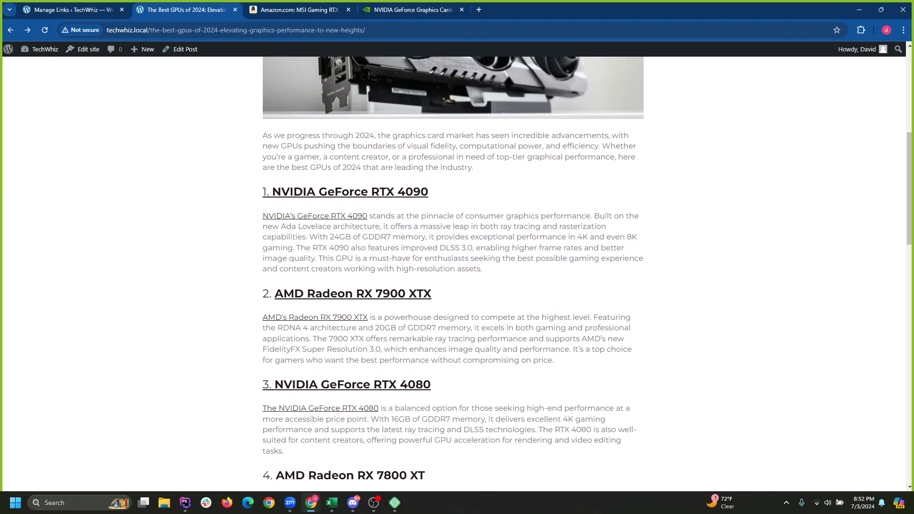
pyautogui.click(350, 192)
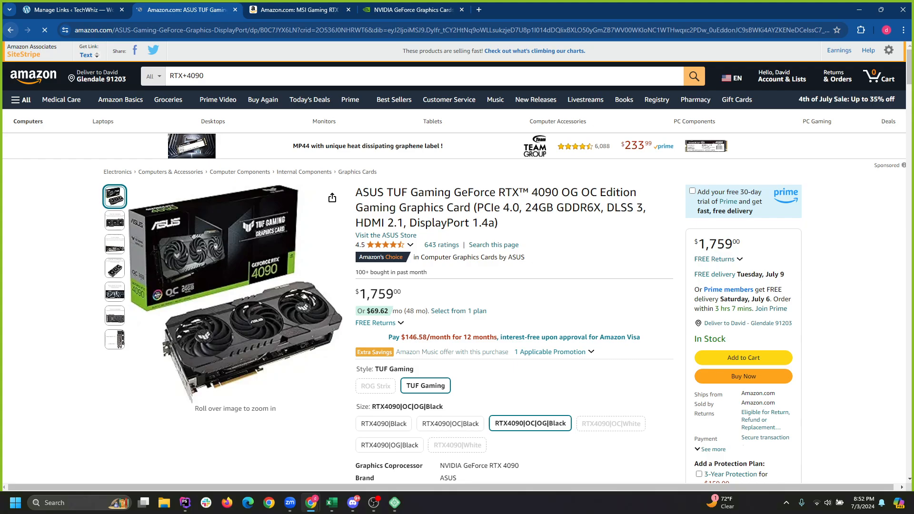
pyautogui.click(10, 30)
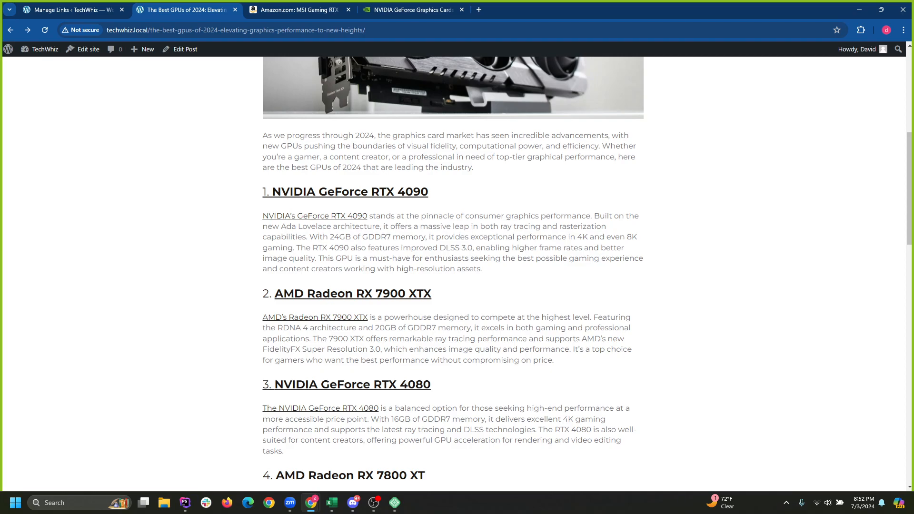
pyautogui.scroll(6, 453, 273)
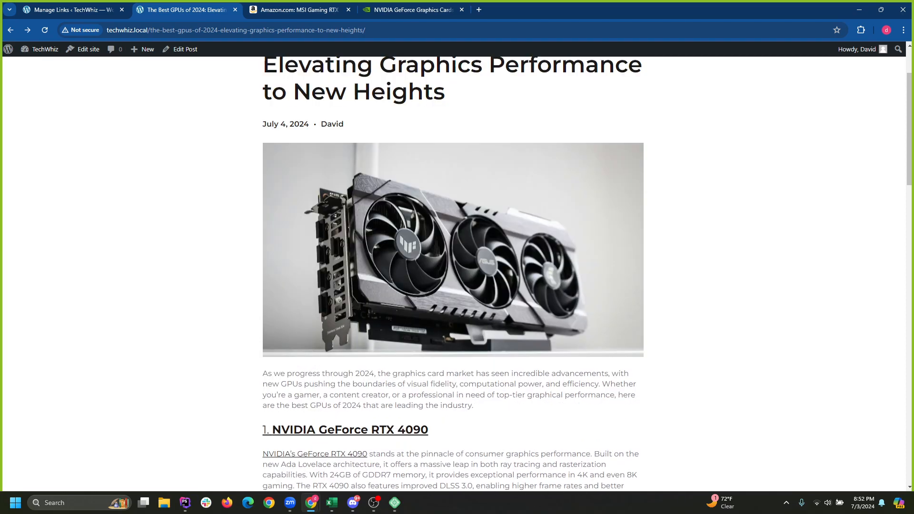
pyautogui.scroll(-4, 453, 274)
pyautogui.scroll(-2, 453, 274)
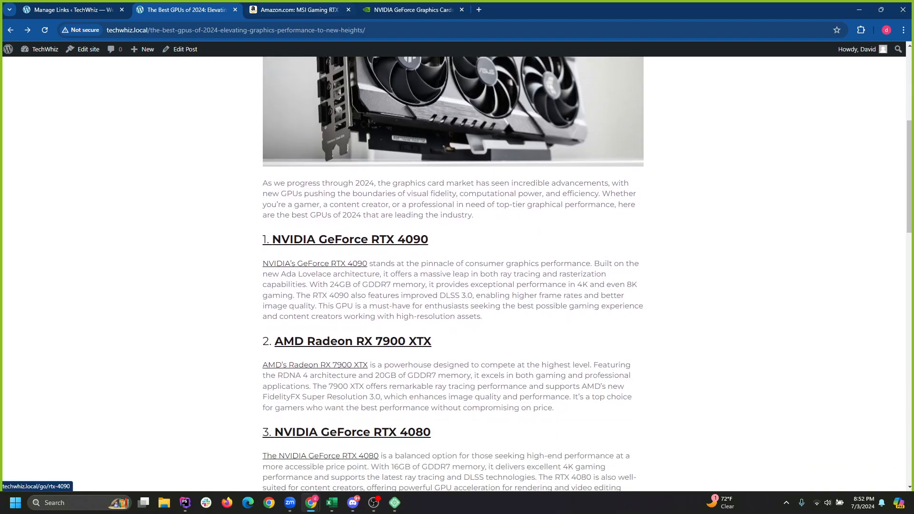
pyautogui.click(185, 50)
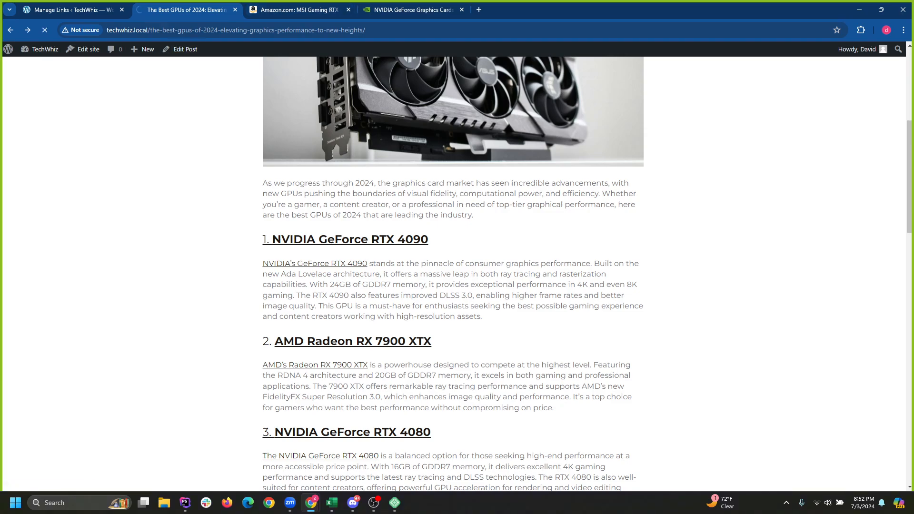
# Open the Blog page from All Pages, check the ASUS Amazon tab, then return to the Blog editor.
pyautogui.click(72, 10)
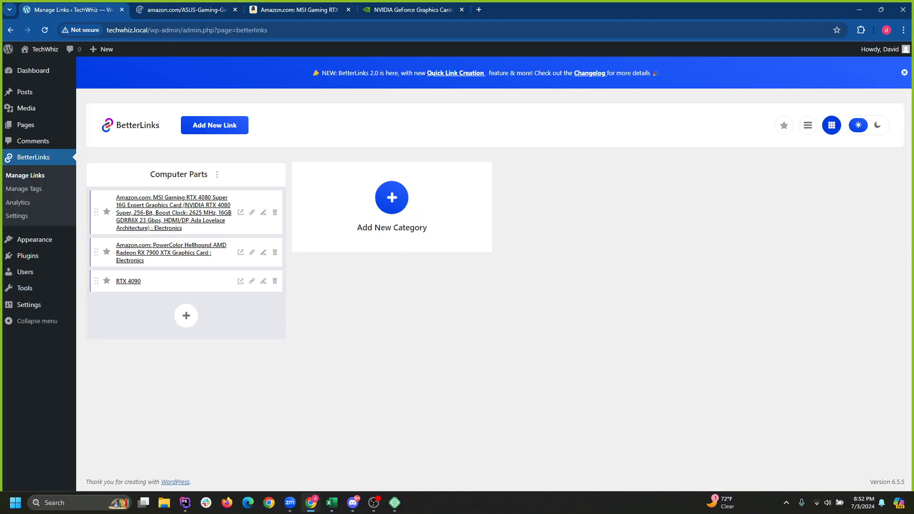
pyautogui.click(25, 125)
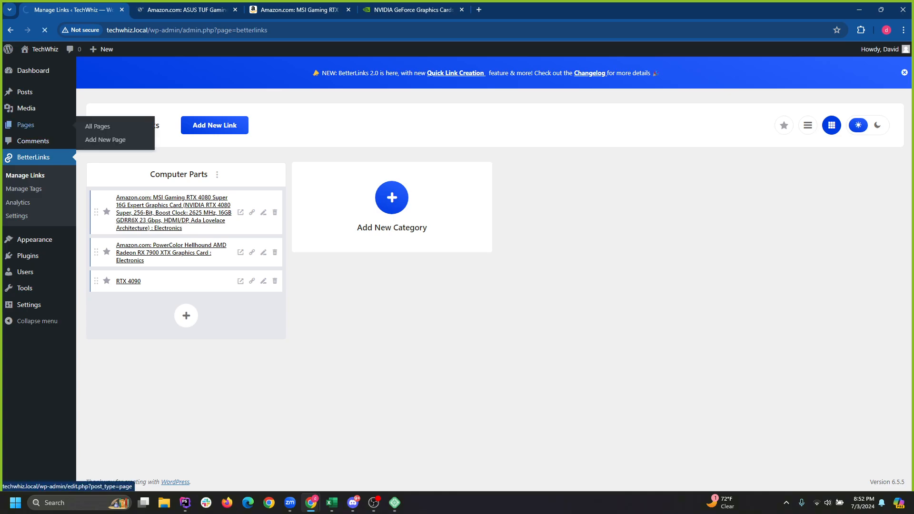
pyautogui.moveTo(25, 92)
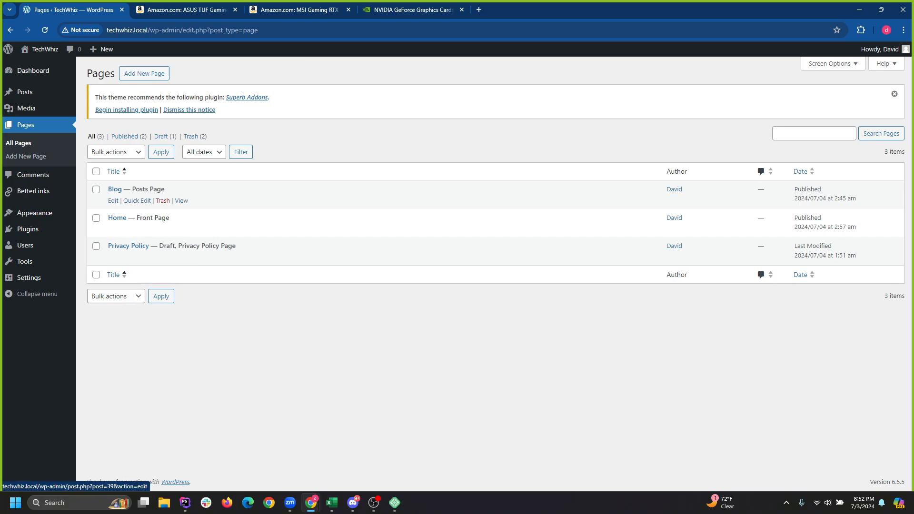
pyautogui.click(115, 189)
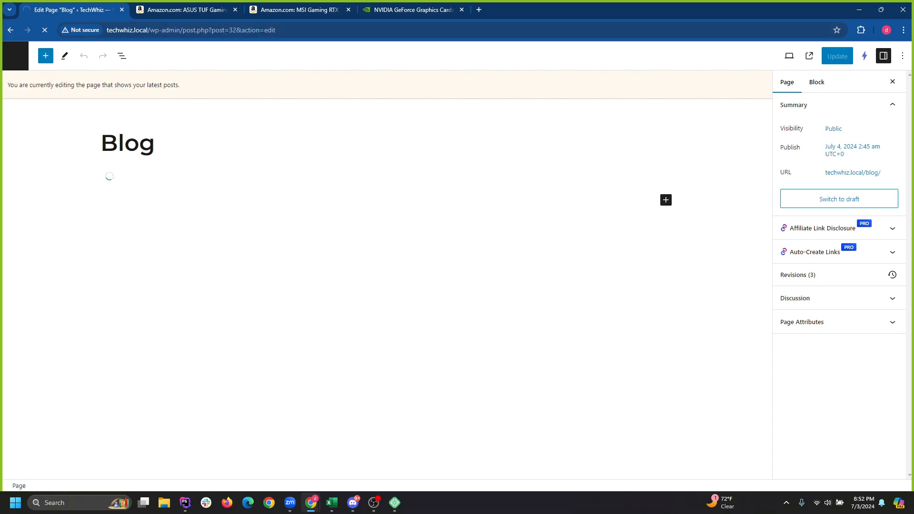
pyautogui.click(179, 10)
pyautogui.click(10, 30)
pyautogui.click(78, 10)
# Glance at Local, then go to the All Posts list in WordPress.
pyautogui.click(394, 502)
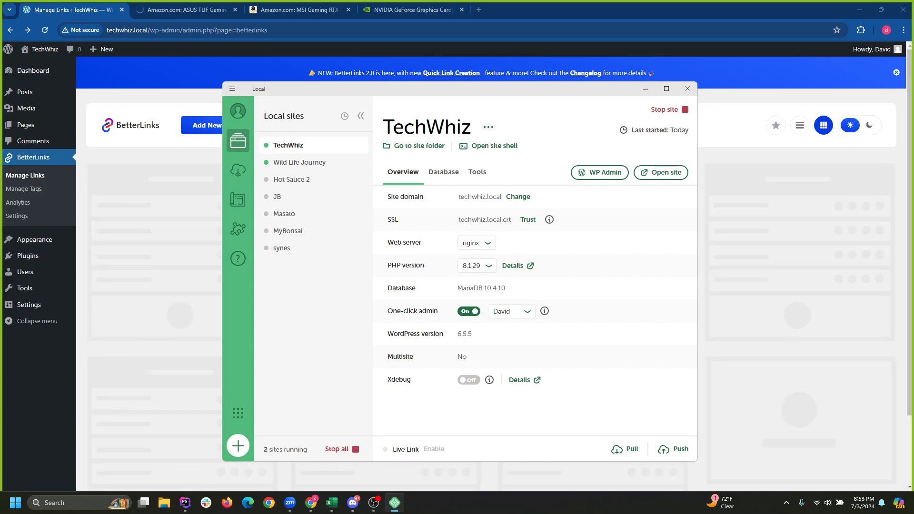
pyautogui.click(645, 89)
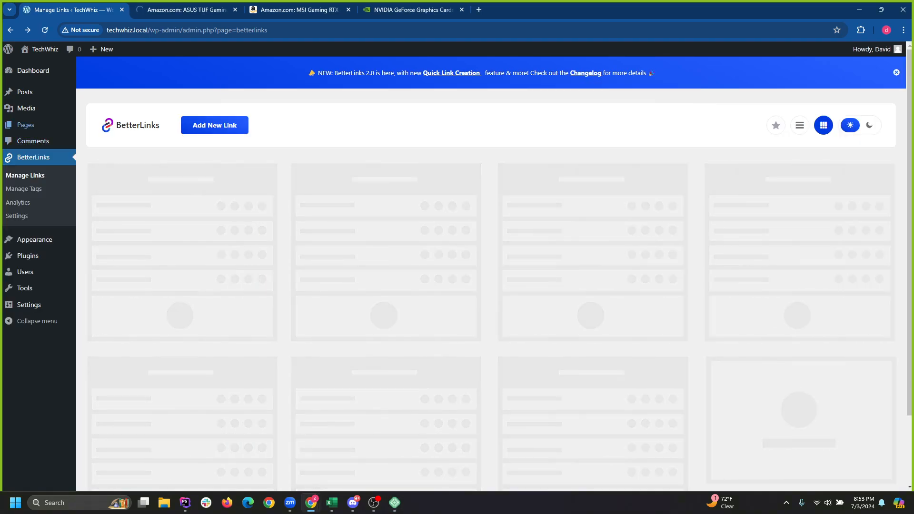
pyautogui.moveTo(25, 92)
pyautogui.click(96, 94)
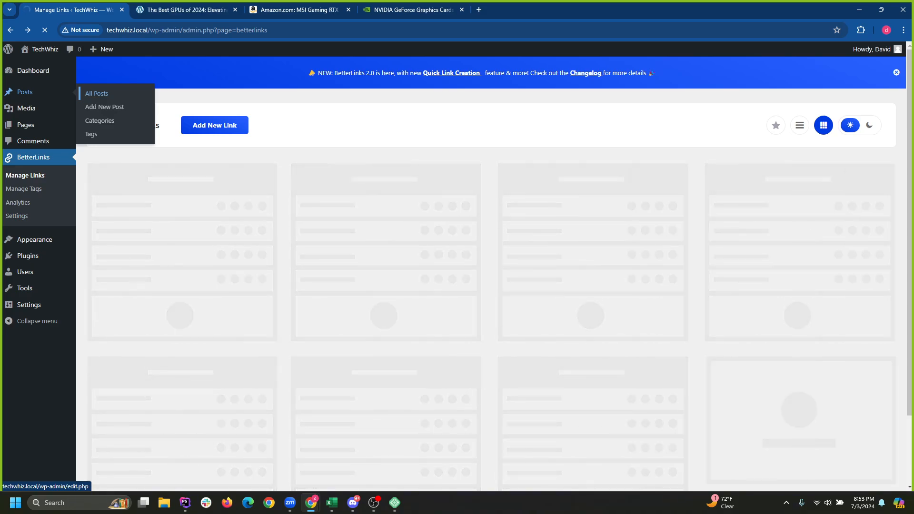
# Stop the Wild Life Journey site in Local, reselect TechWhiz and minimize Local.
pyautogui.moveTo(395, 503)
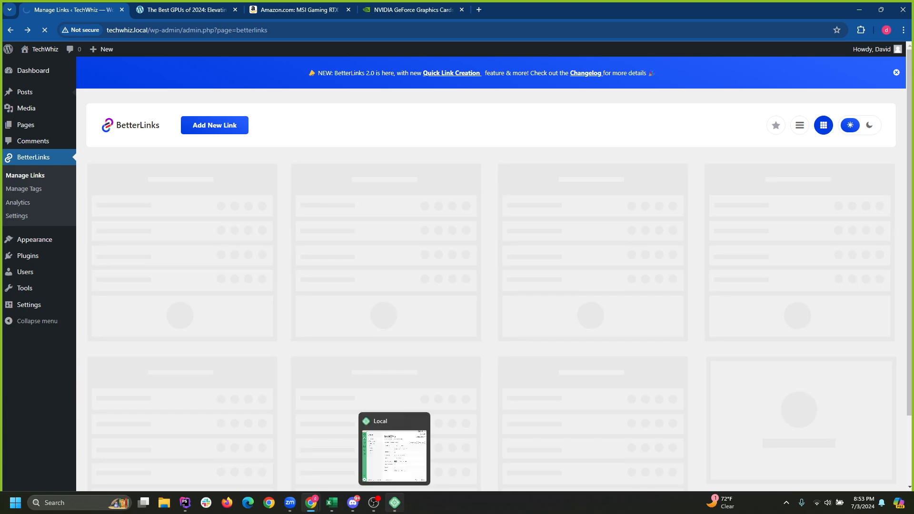
pyautogui.click(395, 503)
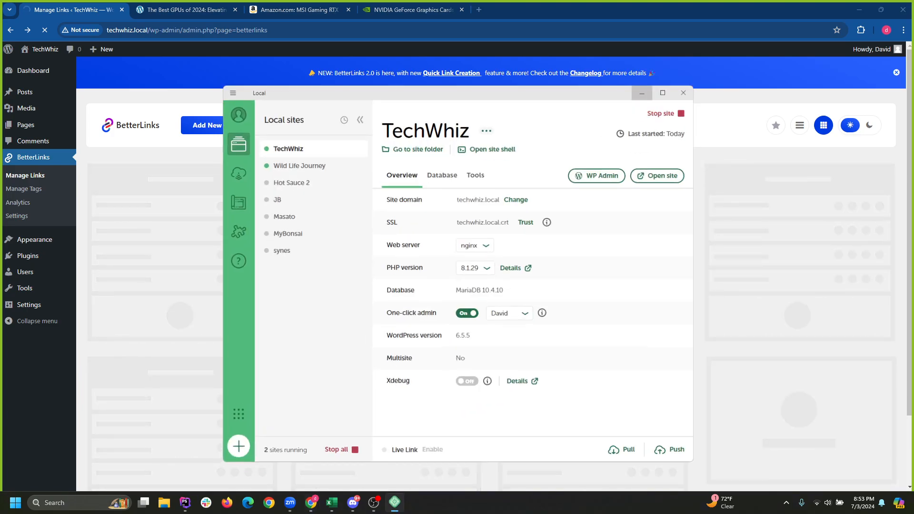
pyautogui.click(663, 93)
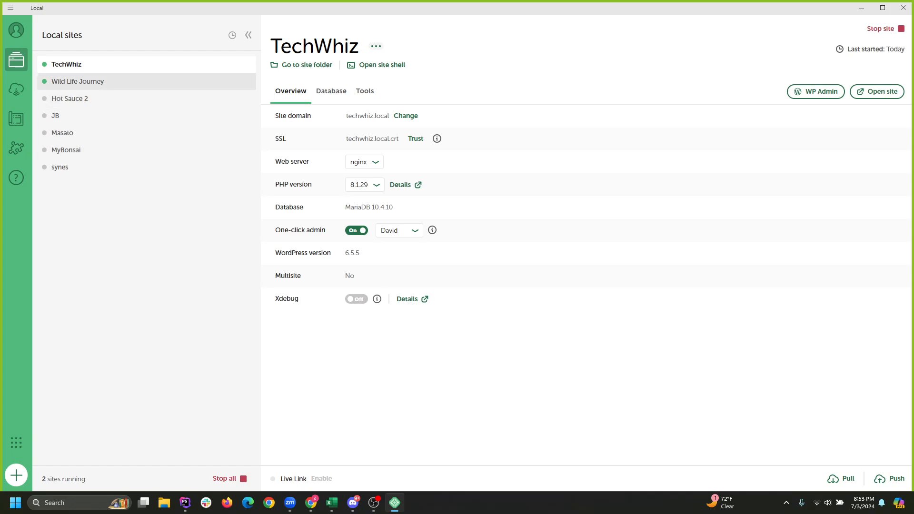
pyautogui.click(78, 81)
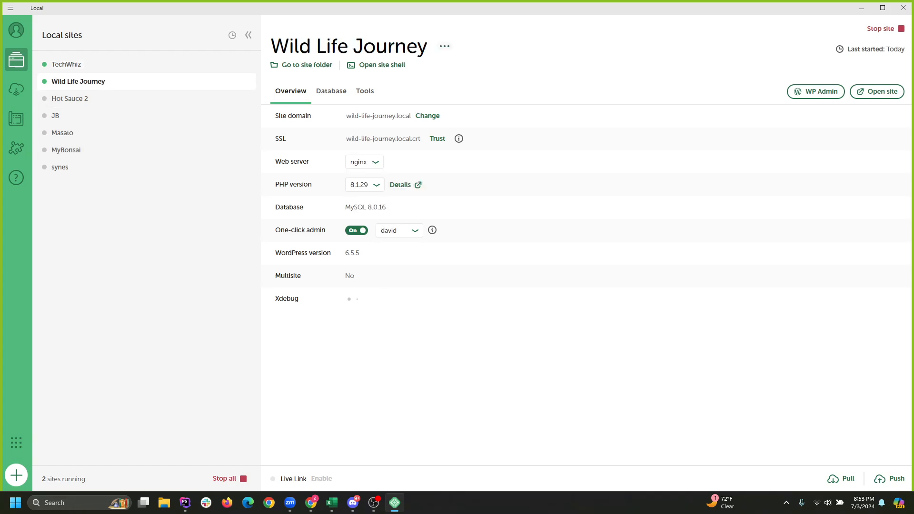
pyautogui.click(885, 28)
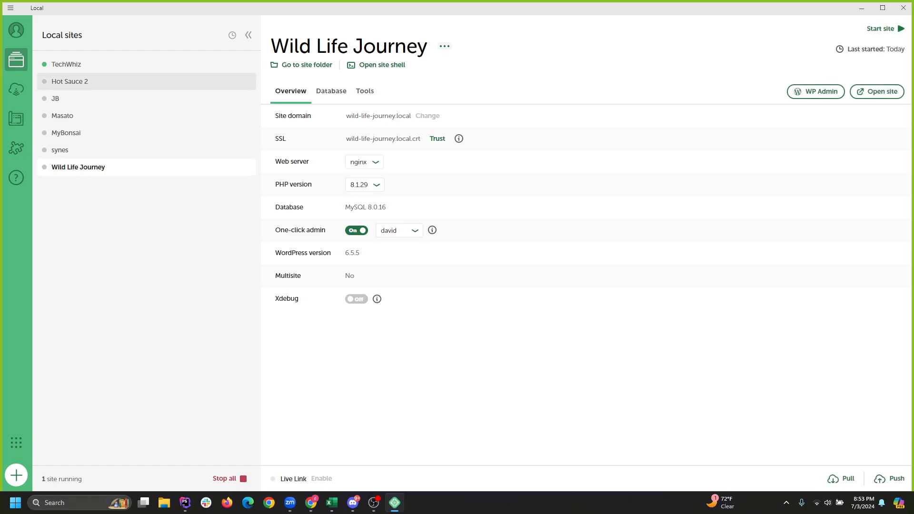
pyautogui.click(66, 64)
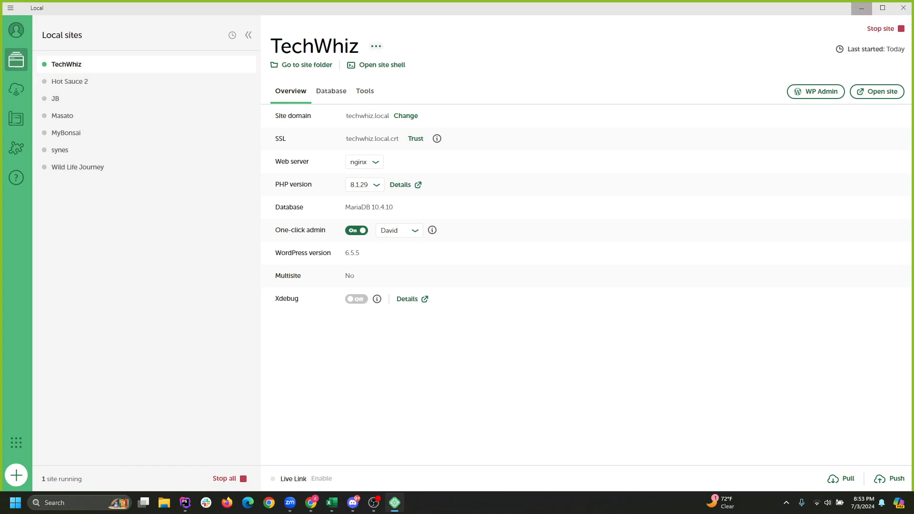
pyautogui.click(861, 8)
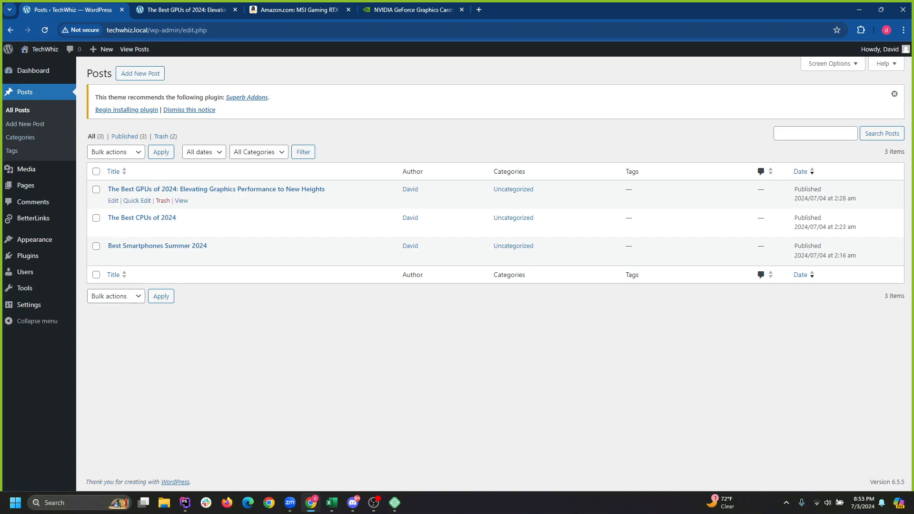
# Open the Best GPUs of 2024 post and select the RTX 4090 heading.
pyautogui.click(216, 190)
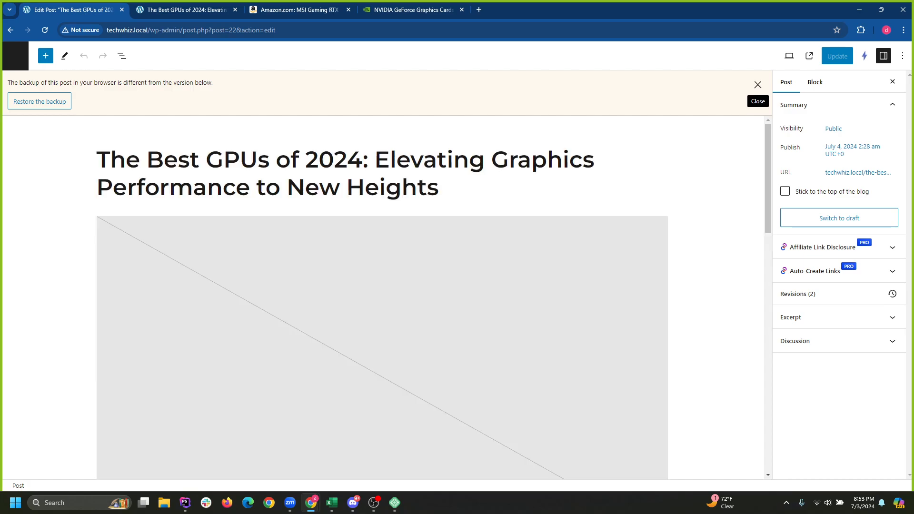
pyautogui.click(758, 85)
pyautogui.scroll(-10, 757, 143)
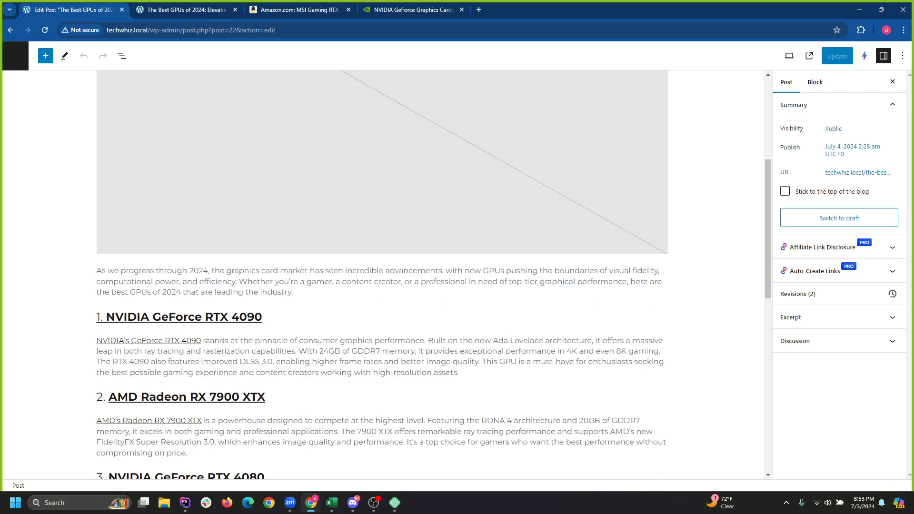
pyautogui.click(228, 174)
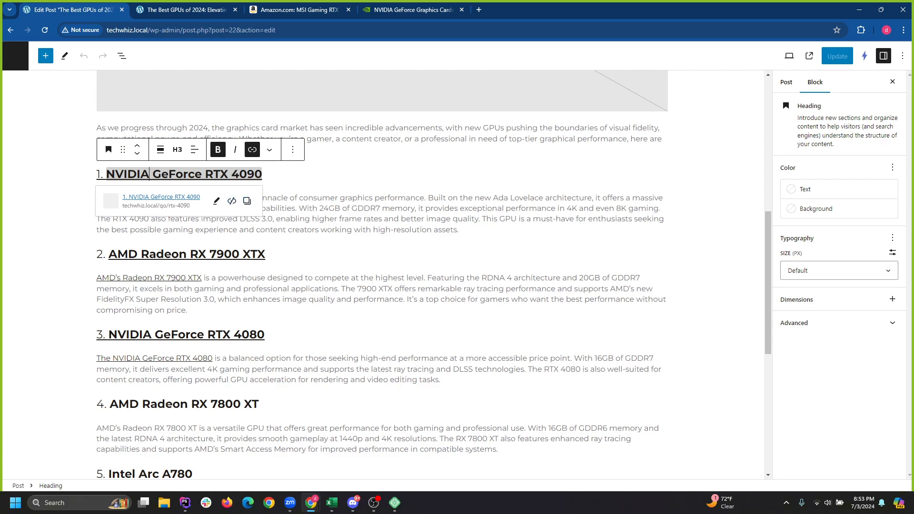
pyautogui.click(252, 150)
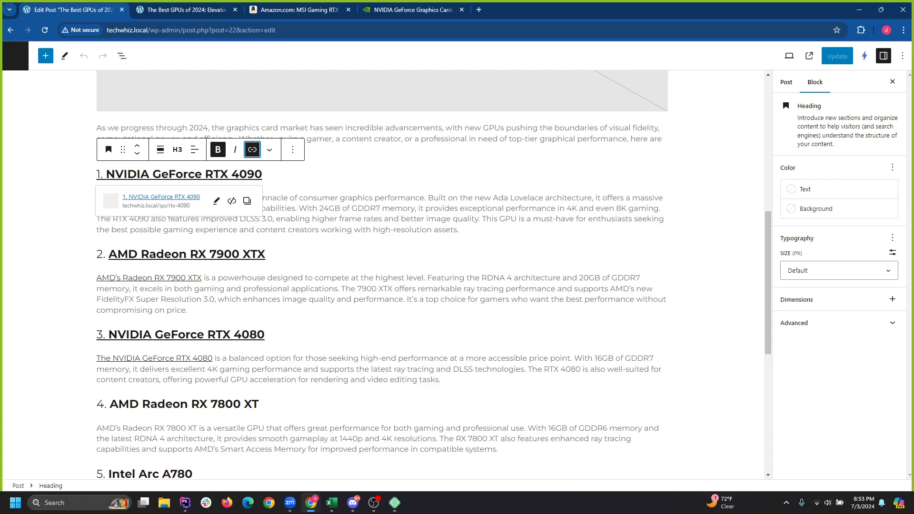
pyautogui.click(270, 150)
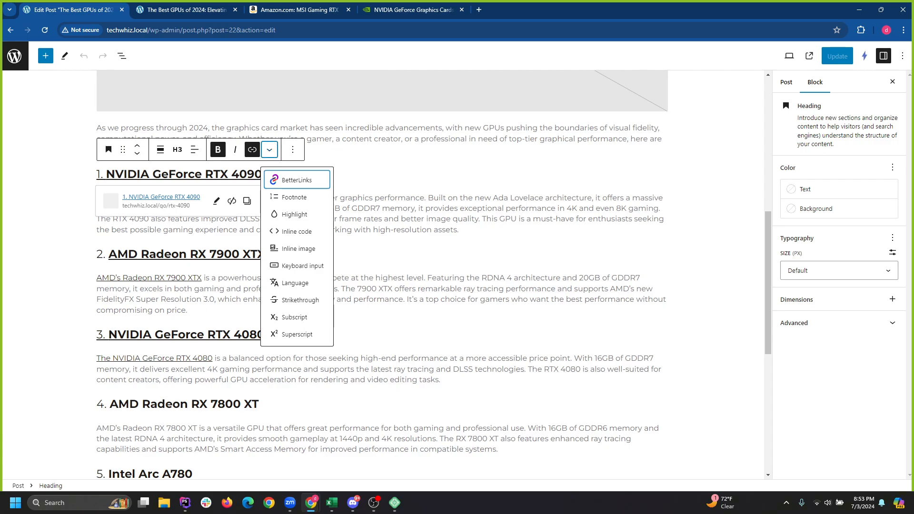
pyautogui.press('Escape')
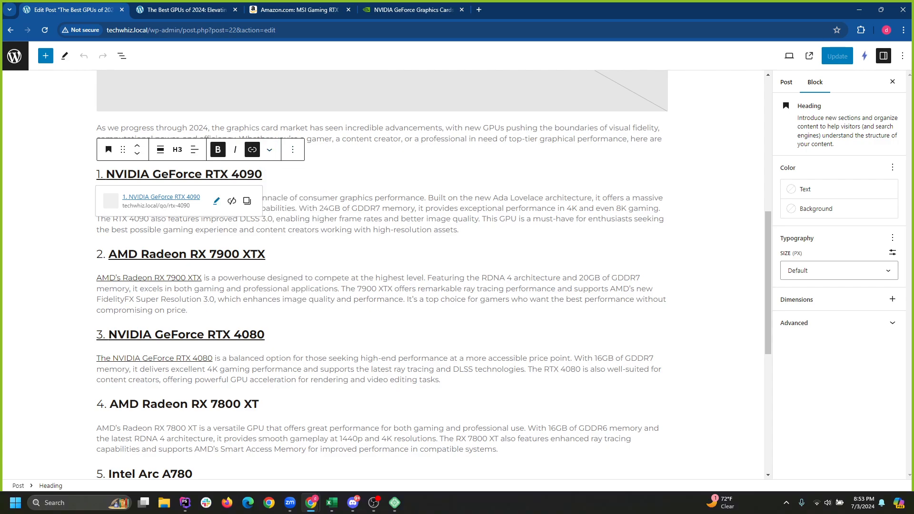
# Make the RTX 4090 heading link open in a new tab.
pyautogui.click(217, 201)
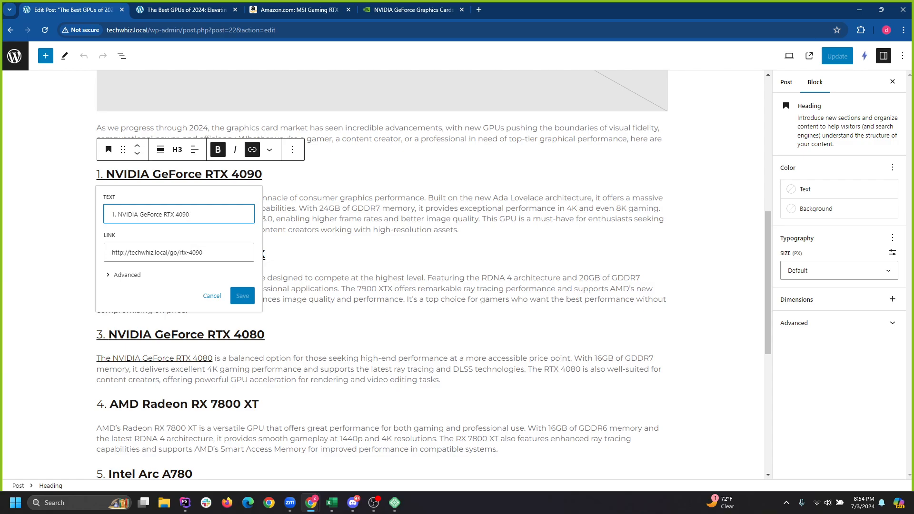
pyautogui.click(126, 275)
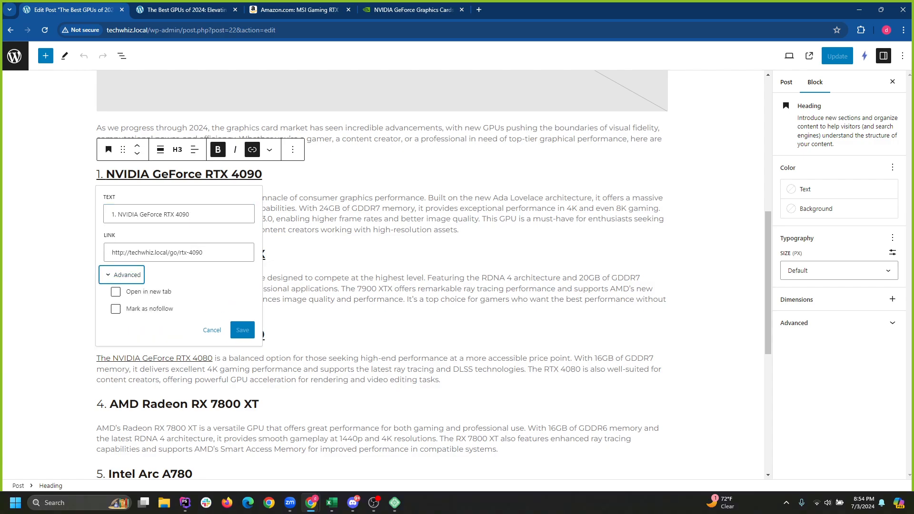
pyautogui.click(115, 292)
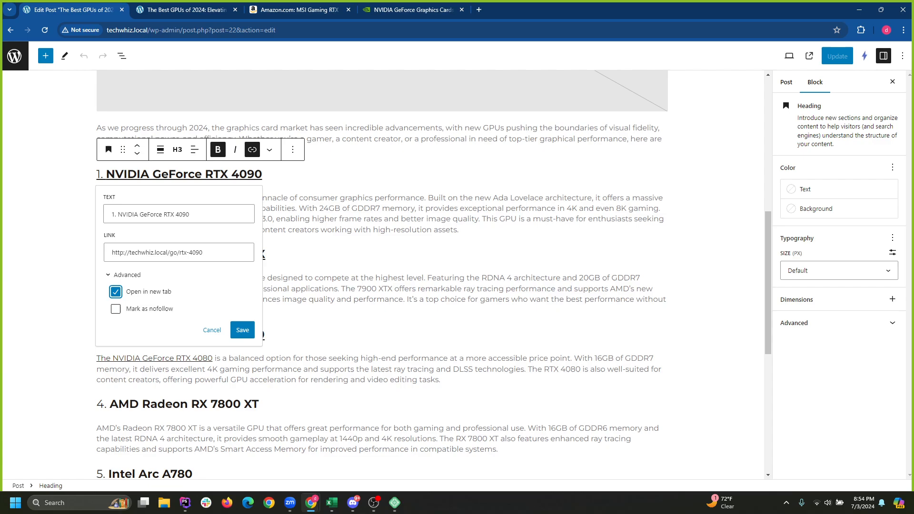
pyautogui.moveTo(134, 291); pyautogui.dragTo(172, 291)
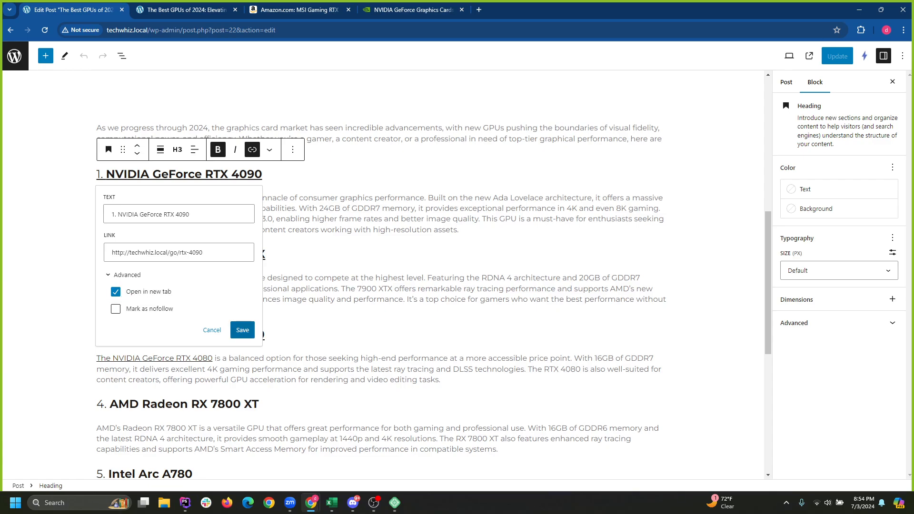
pyautogui.click(242, 330)
# Make the RX 7900 XTX and RTX 4080 heading links open in new tabs.
pyautogui.click(217, 254)
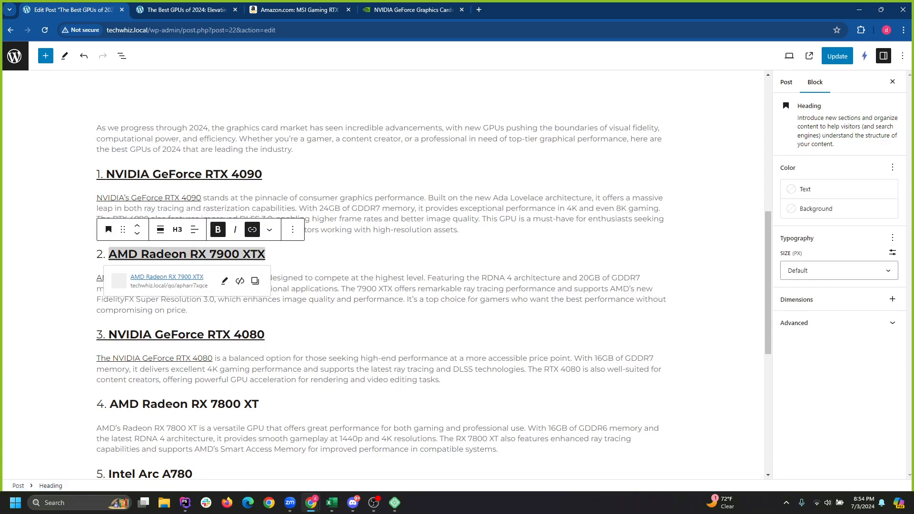
pyautogui.click(224, 281)
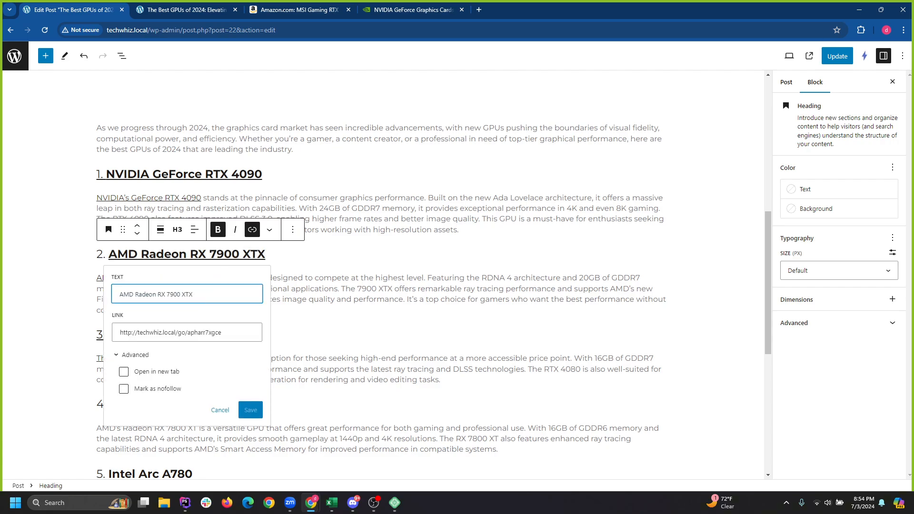
pyautogui.click(123, 372)
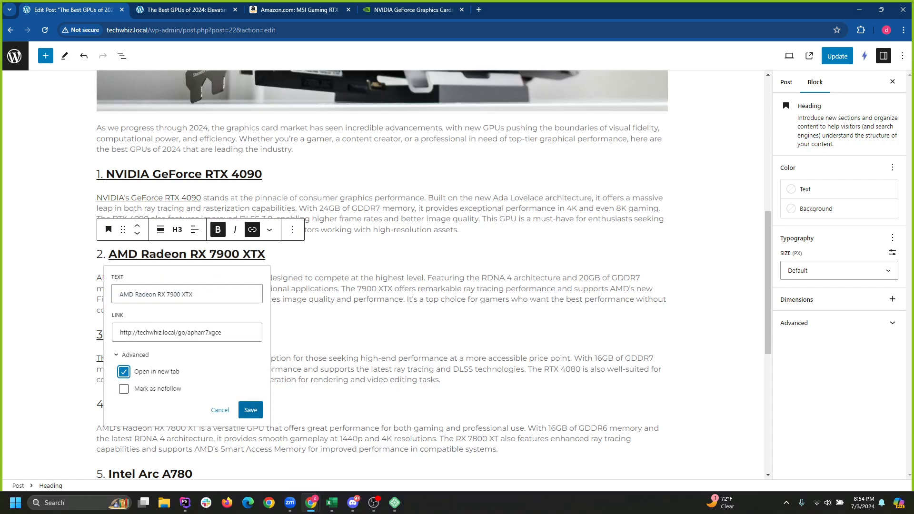
pyautogui.click(250, 410)
pyautogui.scroll(-1, 250, 381)
pyautogui.click(164, 287)
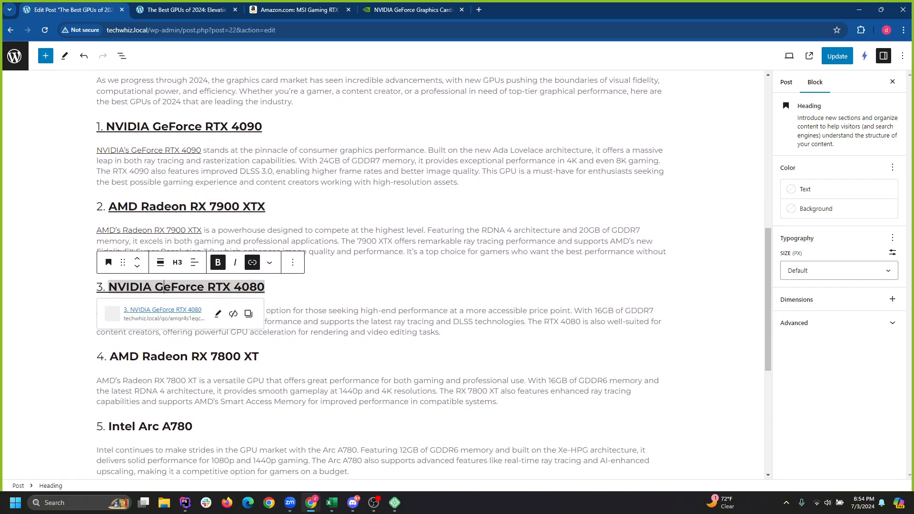
pyautogui.click(217, 314)
pyautogui.click(117, 405)
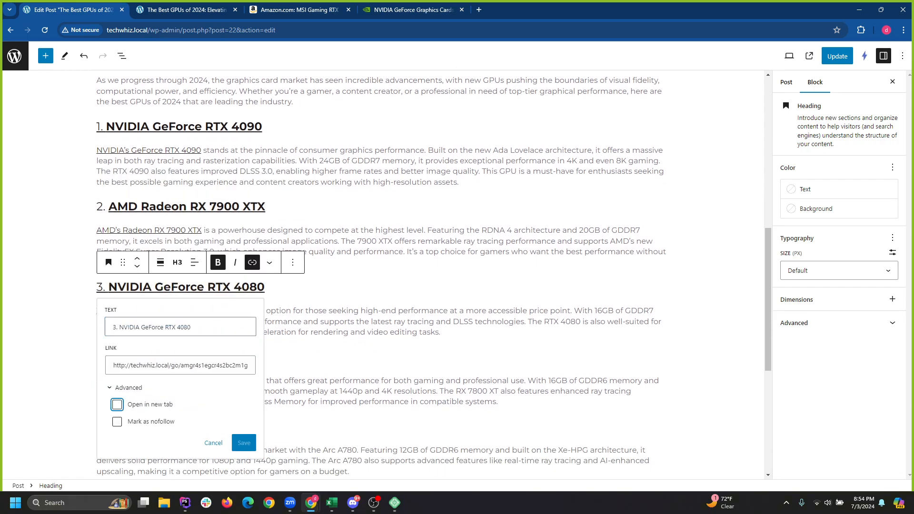
pyautogui.click(244, 443)
# Make the RTX 4080 and RX 7900 XTX paragraph links open in new tabs.
pyautogui.scroll(-2, 244, 428)
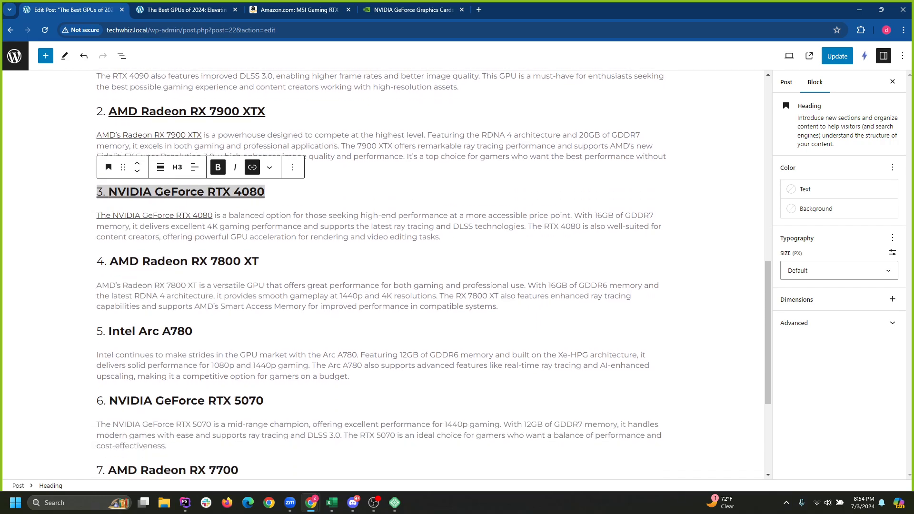
pyautogui.click(154, 215)
pyautogui.click(191, 240)
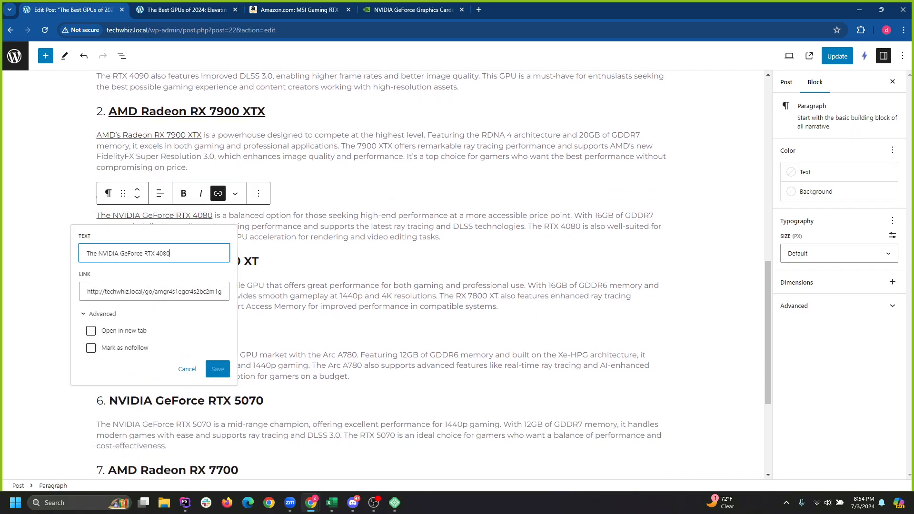
pyautogui.click(91, 331)
pyautogui.click(218, 369)
pyautogui.scroll(2, 334, 261)
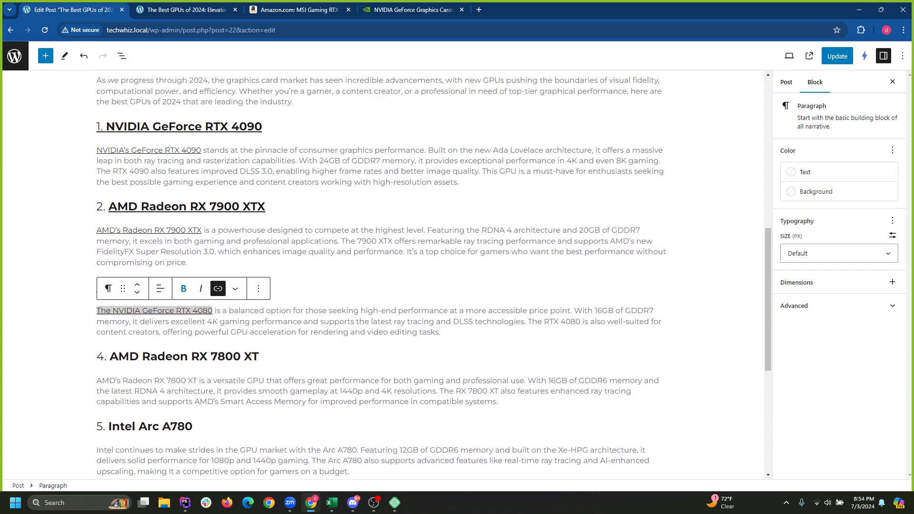
pyautogui.click(163, 241)
pyautogui.click(149, 230)
pyautogui.click(187, 255)
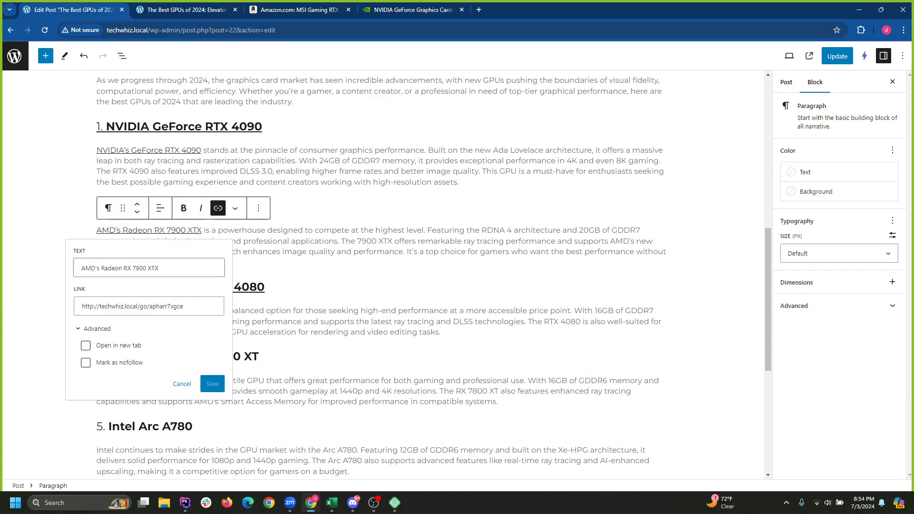
pyautogui.click(85, 345)
pyautogui.click(213, 383)
# Make the RTX 4090 paragraph link open in a new tab.
pyautogui.scroll(3, 191, 333)
pyautogui.click(149, 292)
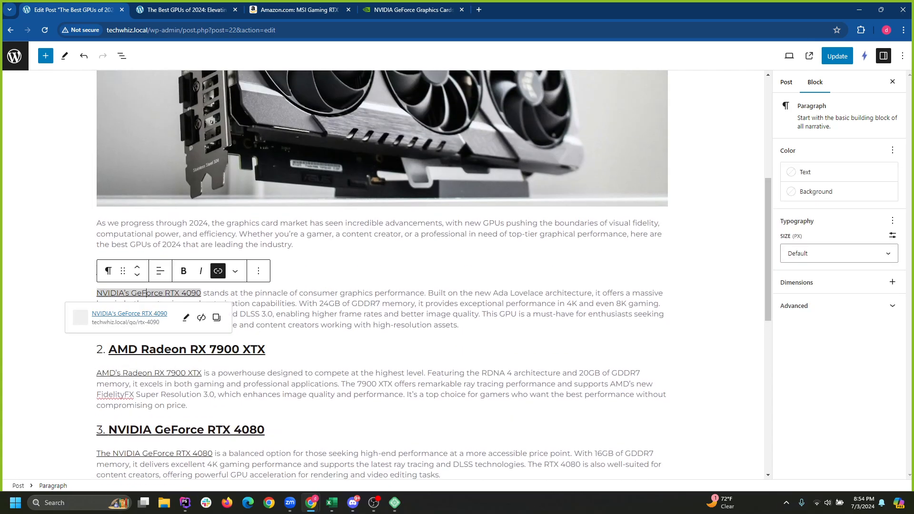
pyautogui.click(186, 318)
pyautogui.click(85, 408)
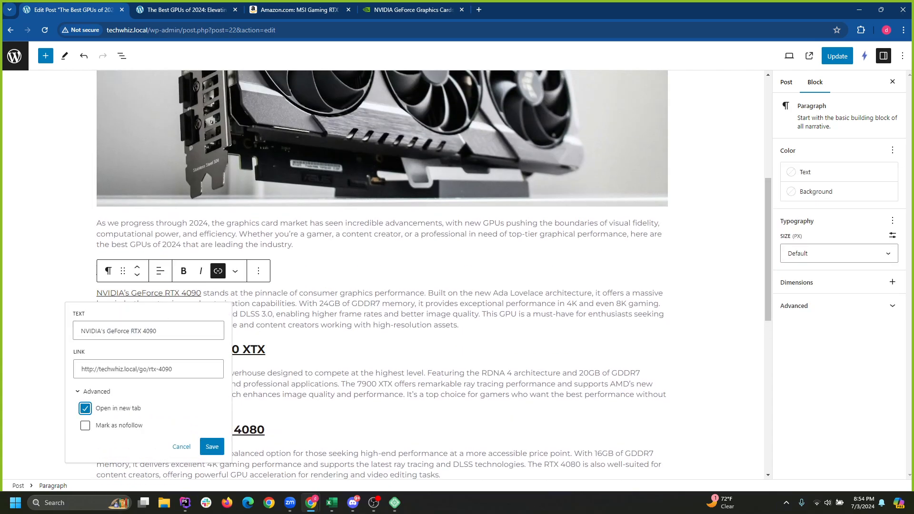
pyautogui.click(212, 446)
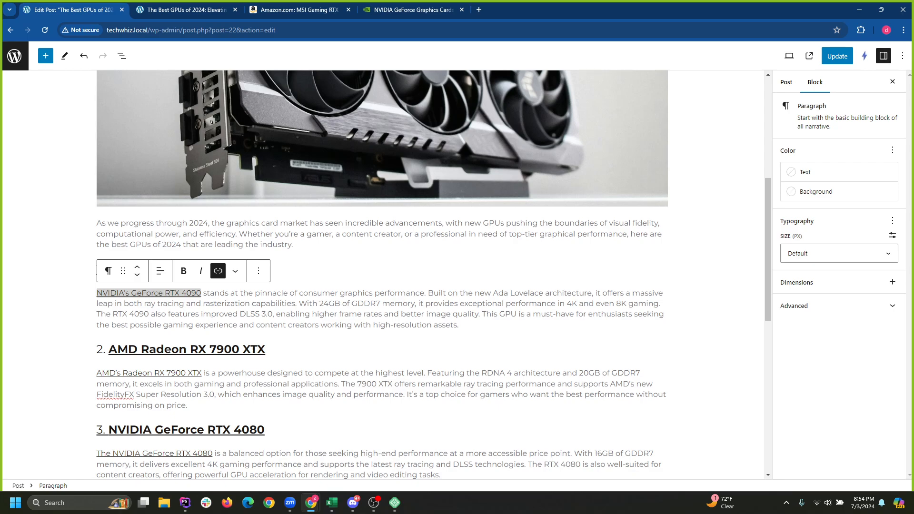
# Recheck the RTX 4090 heading and paragraph links, cancelling without changes.
pyautogui.click(288, 350)
pyautogui.click(205, 269)
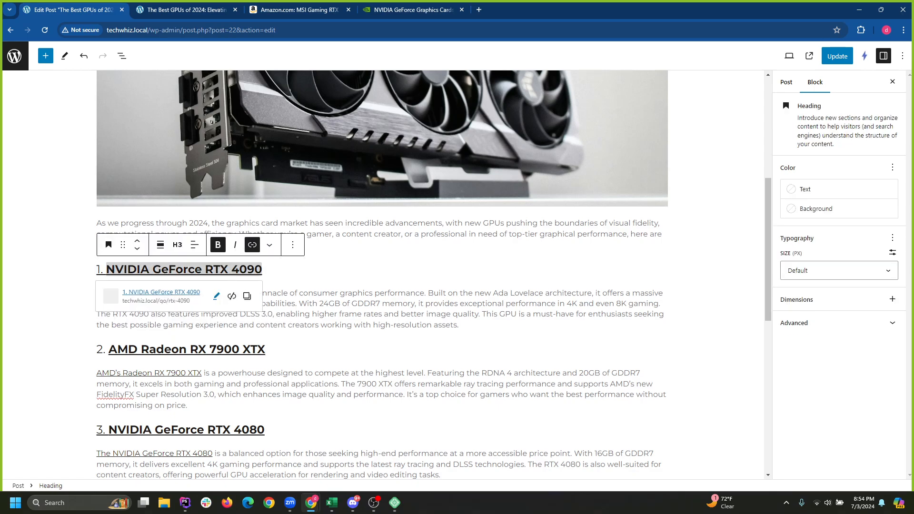
pyautogui.click(216, 296)
pyautogui.click(336, 325)
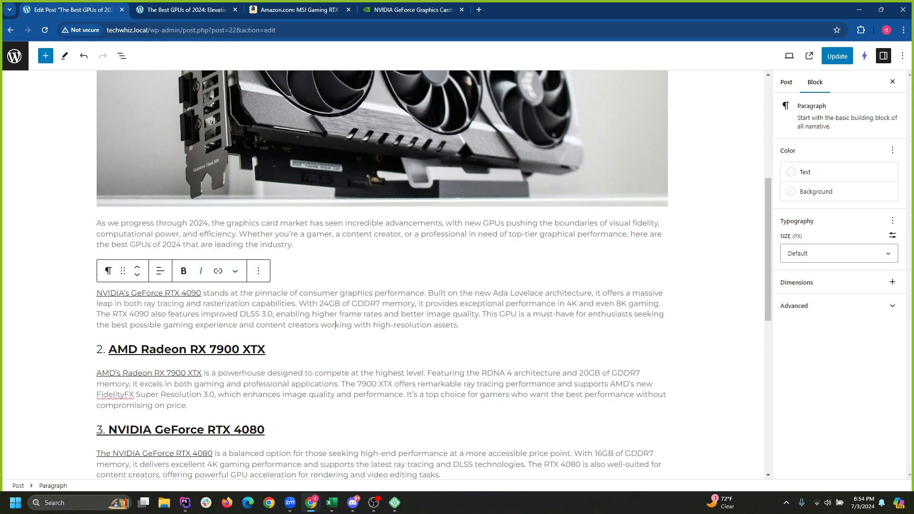
pyautogui.click(218, 271)
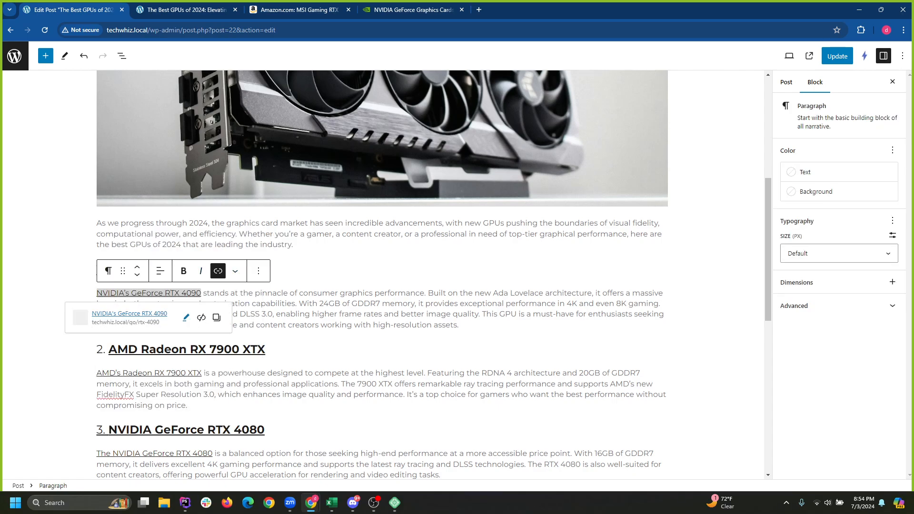
pyautogui.click(186, 318)
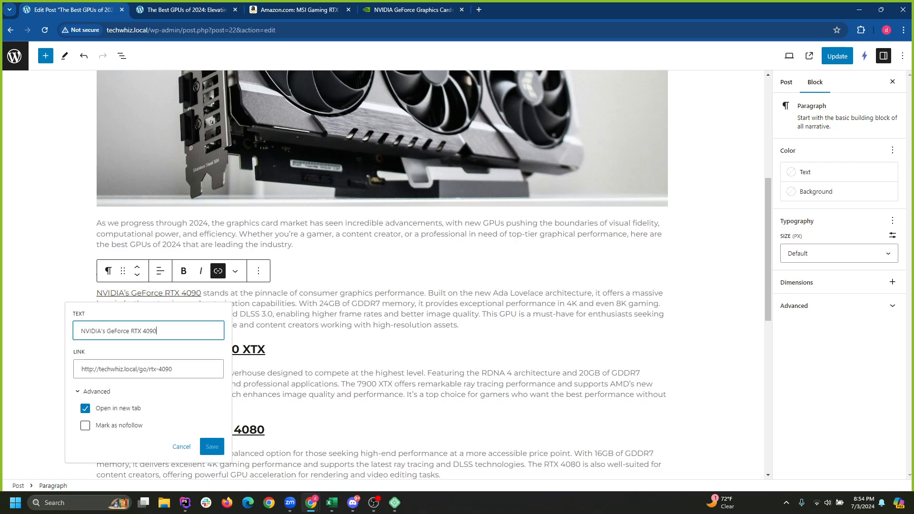
pyautogui.press('Tab')
pyautogui.press('Tab')
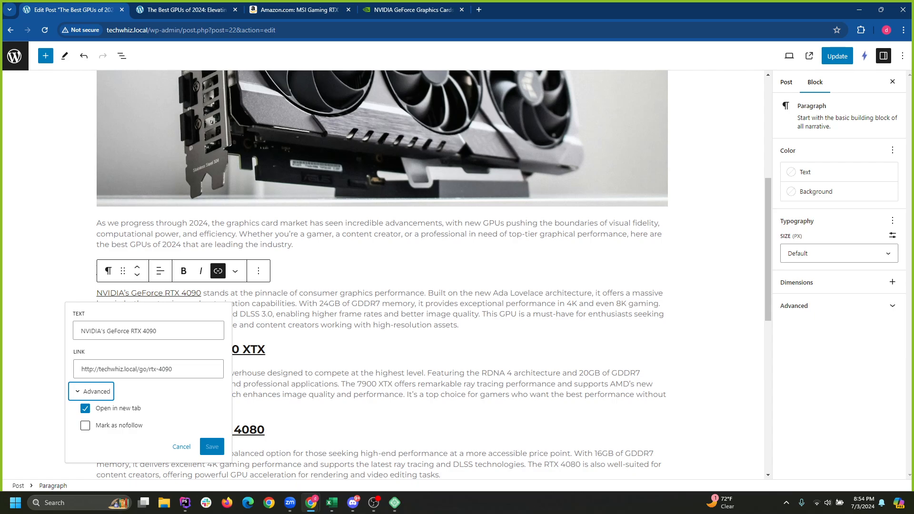
pyautogui.click(181, 446)
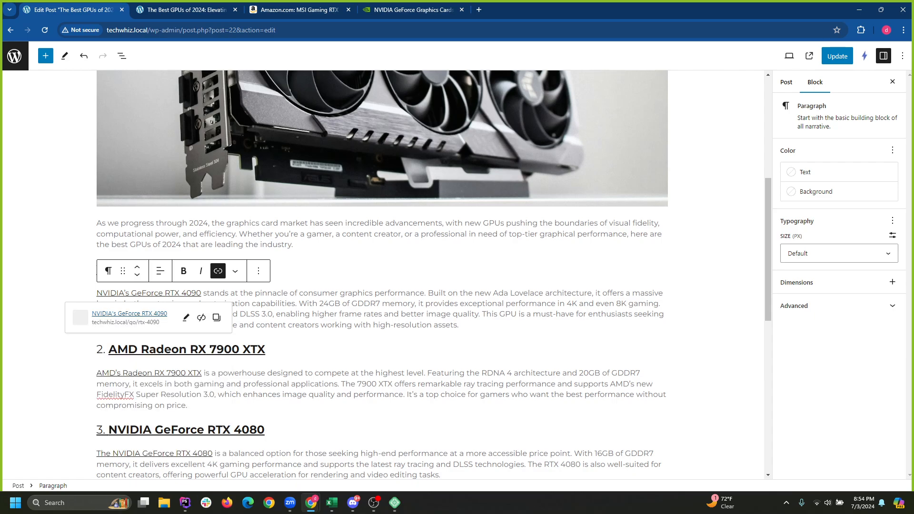
# Mark the RTX 4090 paragraph link as nofollow and save it.
pyautogui.click(395, 294)
pyautogui.click(164, 293)
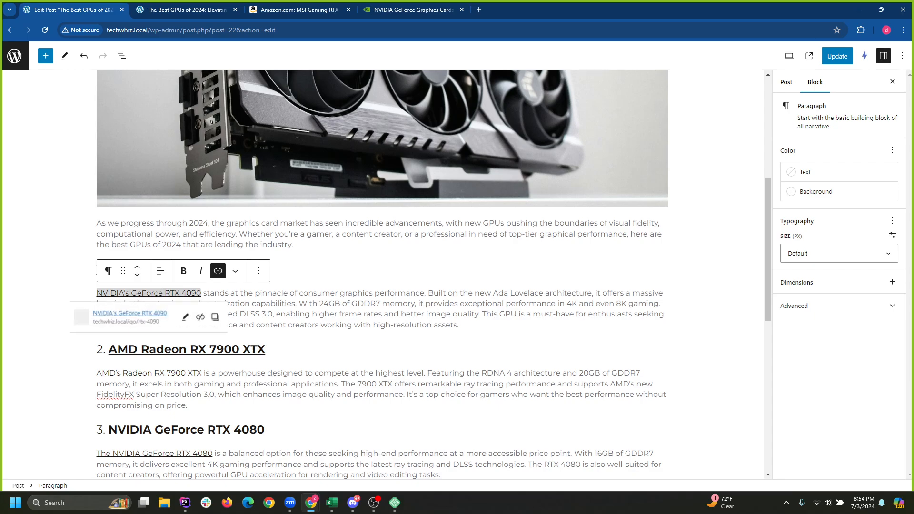
pyautogui.click(186, 317)
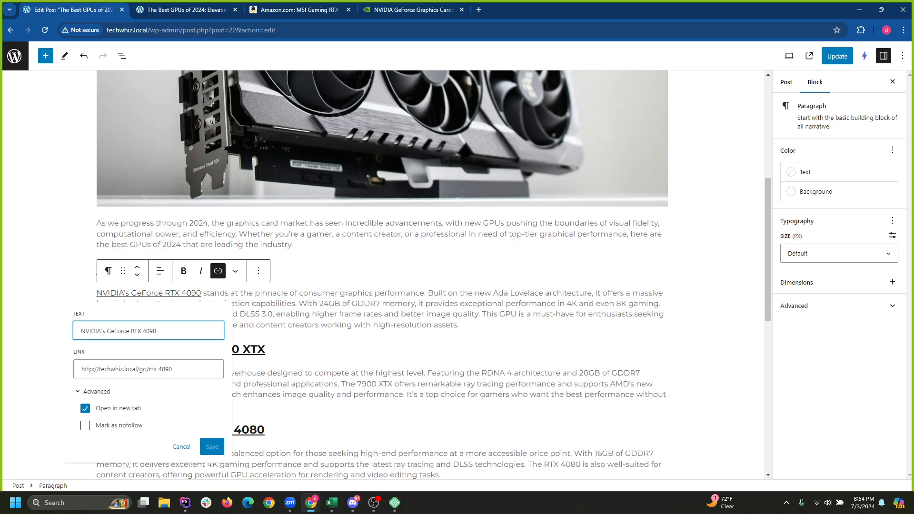
pyautogui.click(85, 425)
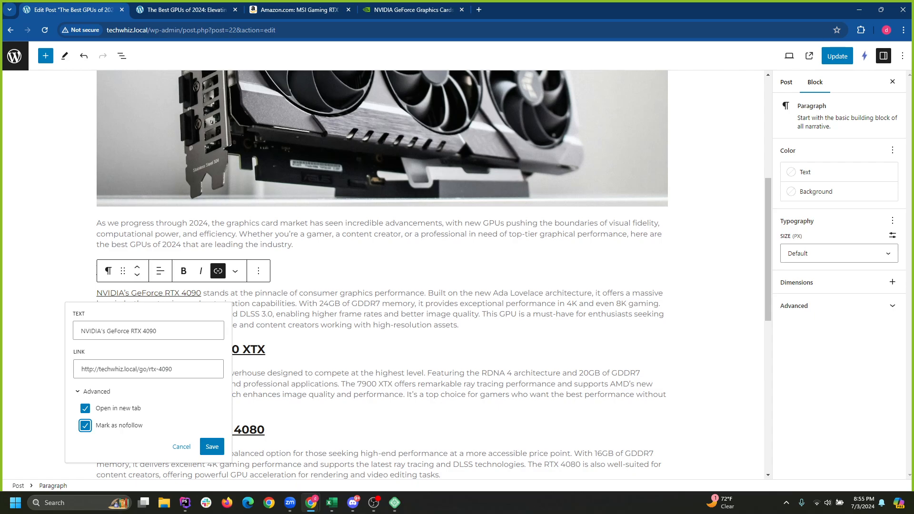
pyautogui.click(212, 447)
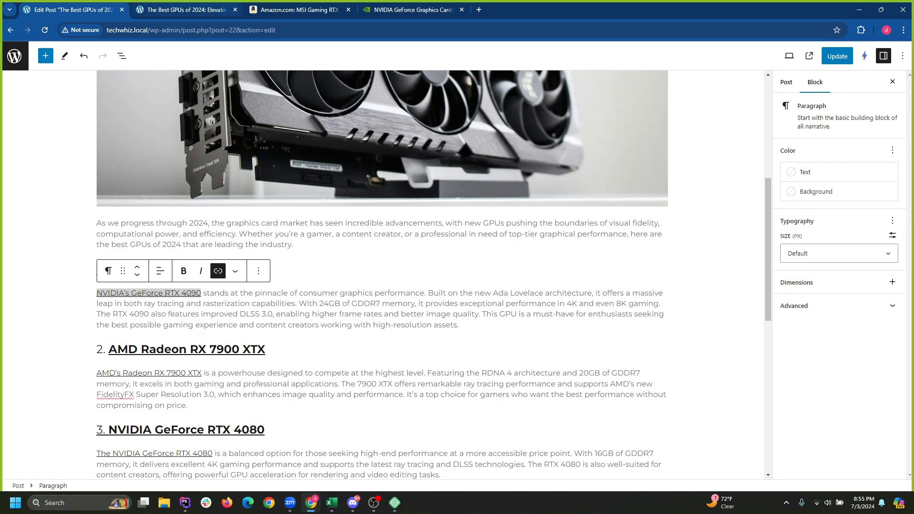
pyautogui.click(14, 56)
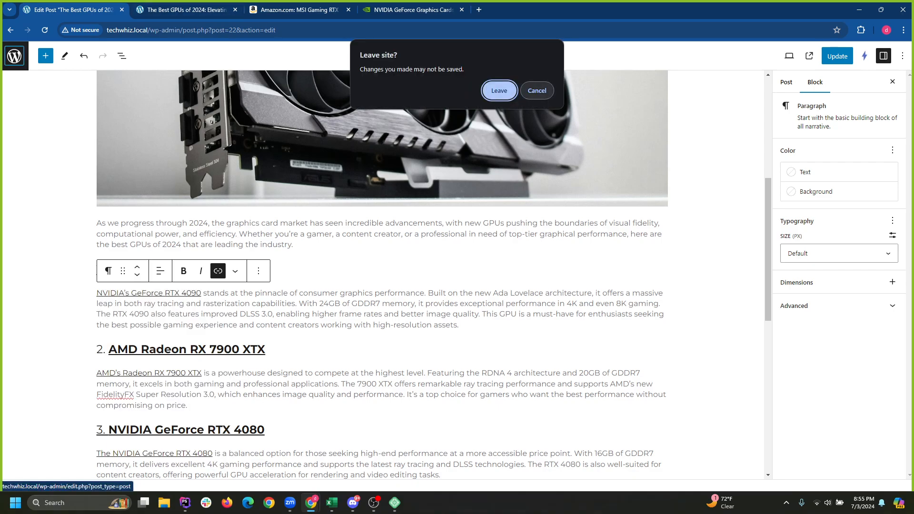
# Stay in the editor, update the Best GPUs of 2024 post, then go to BetterLinks.
pyautogui.press('Escape')
pyautogui.click(837, 56)
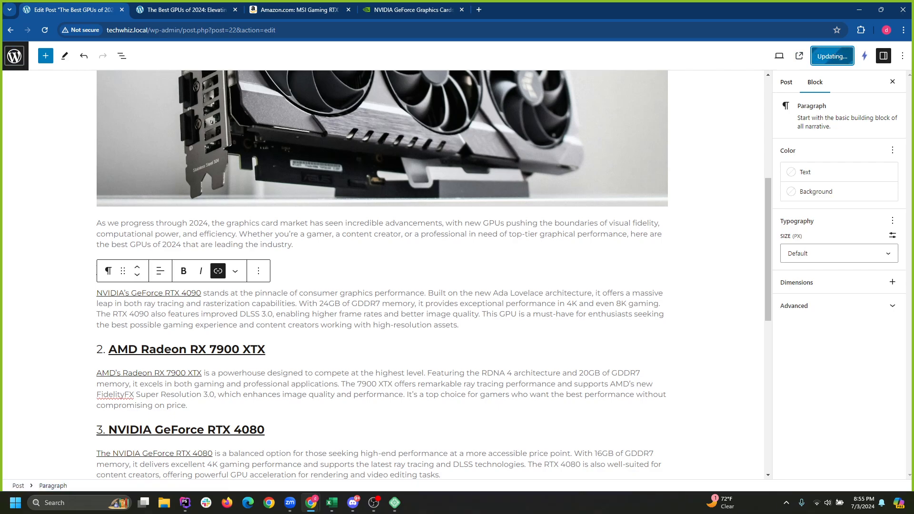
pyautogui.click(14, 56)
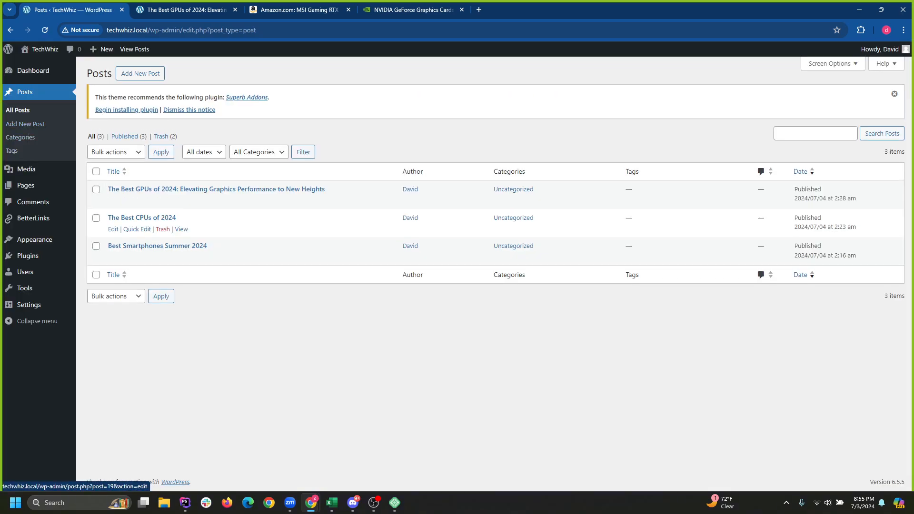
pyautogui.moveTo(38, 239)
pyautogui.click(33, 218)
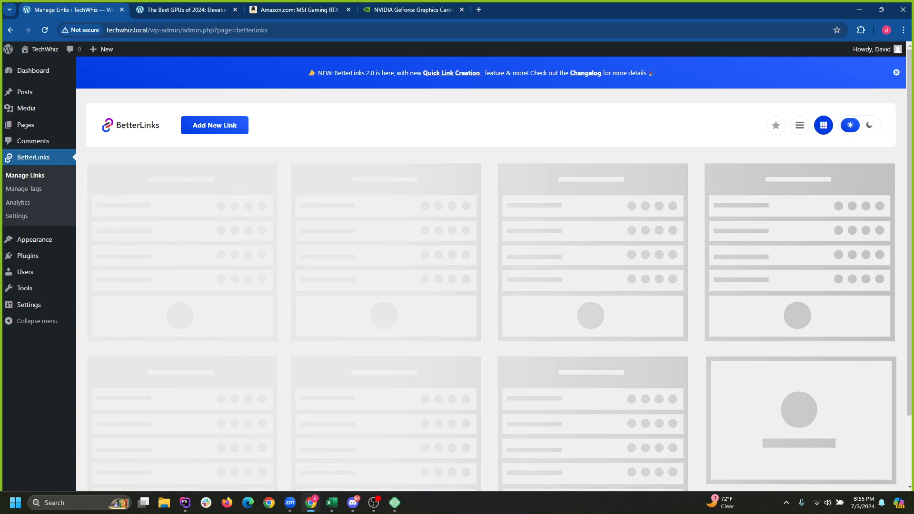
# Close the BetterLinks 2.0 banner, check the MSI RTX 4080 link settings, and enable dark mode.
pyautogui.click(896, 72)
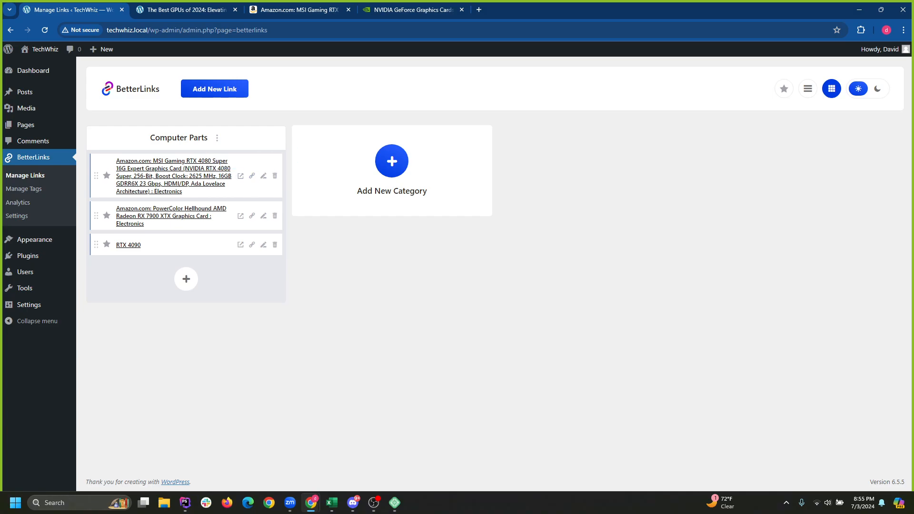
pyautogui.click(263, 176)
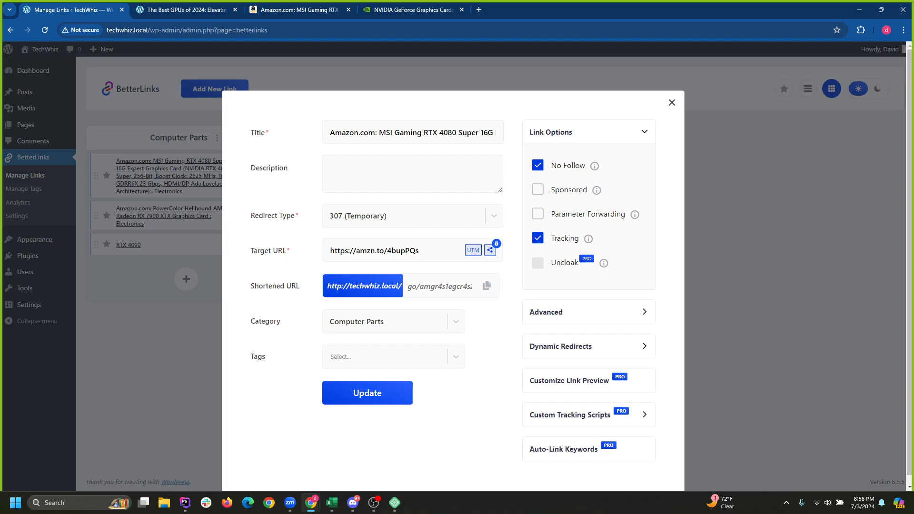
pyautogui.press('Escape')
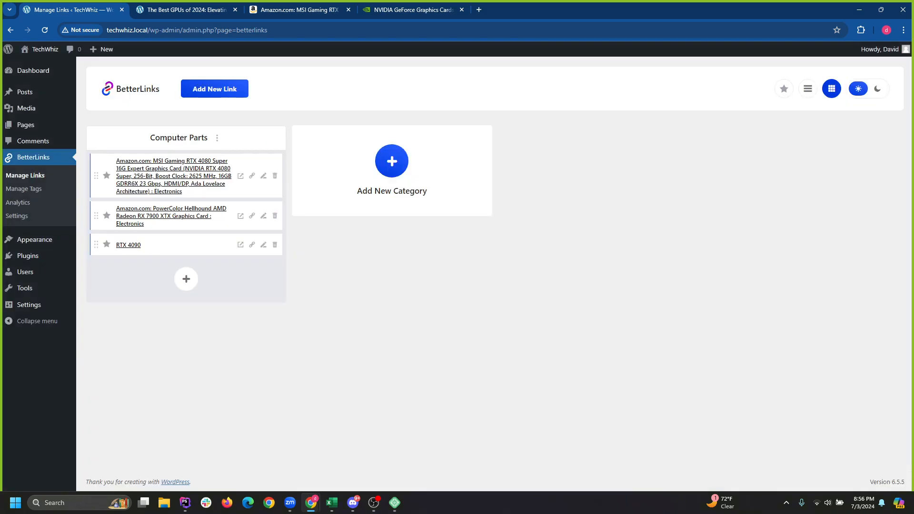
pyautogui.click(877, 89)
pyautogui.click(868, 89)
pyautogui.click(869, 89)
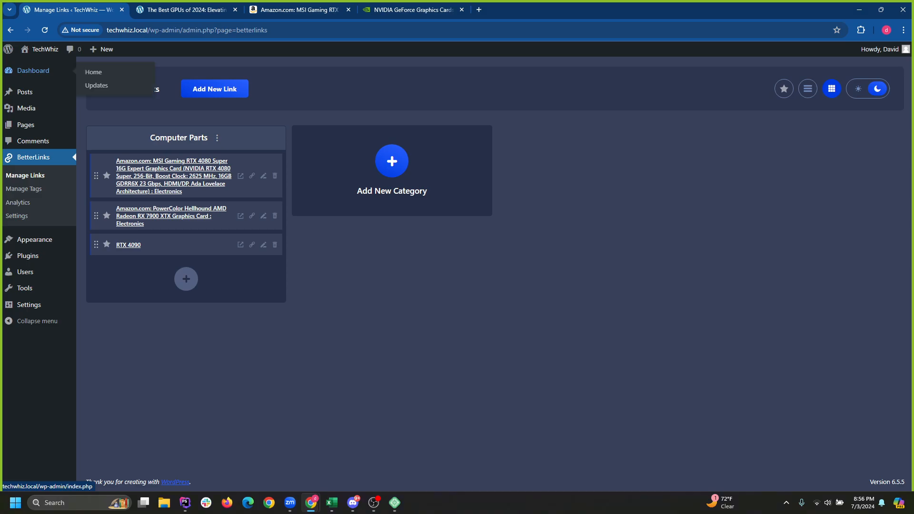
# Visit the Dashboard and Pages list, open the Blog page's quick edit, then go to All Posts.
pyautogui.click(33, 70)
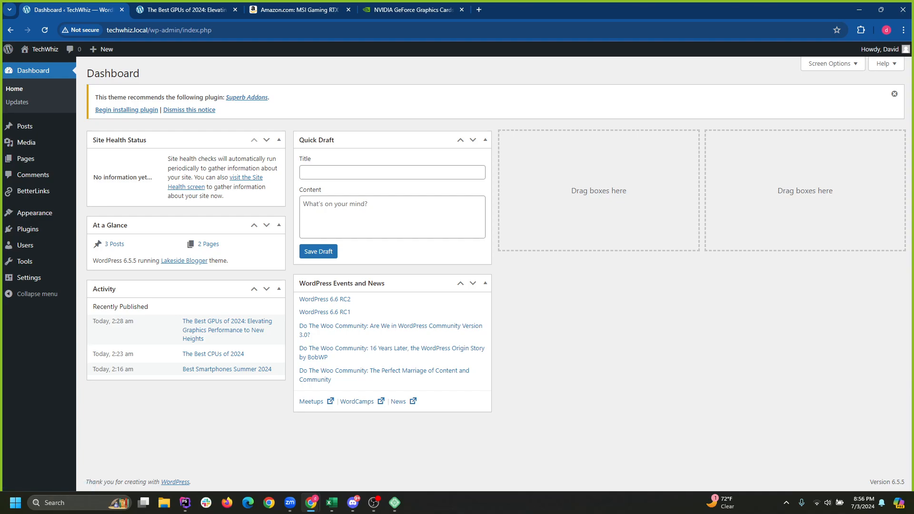
pyautogui.click(25, 159)
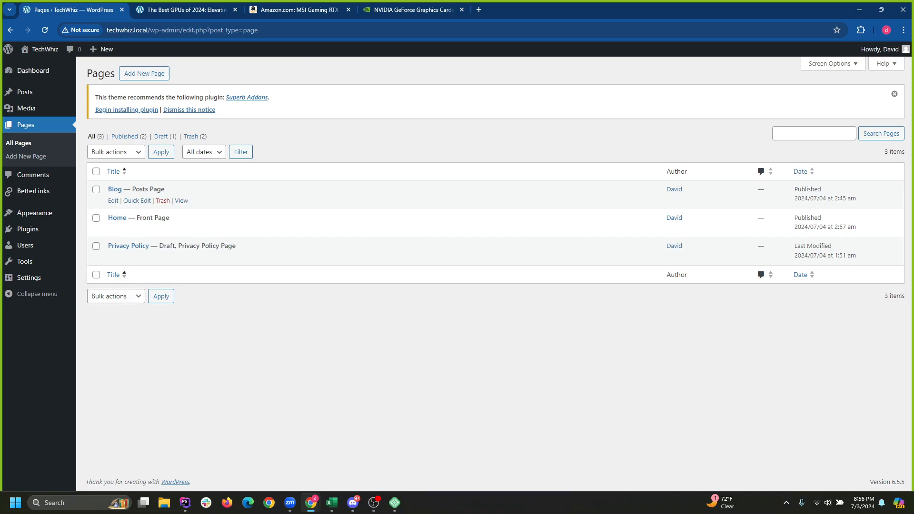
pyautogui.click(137, 201)
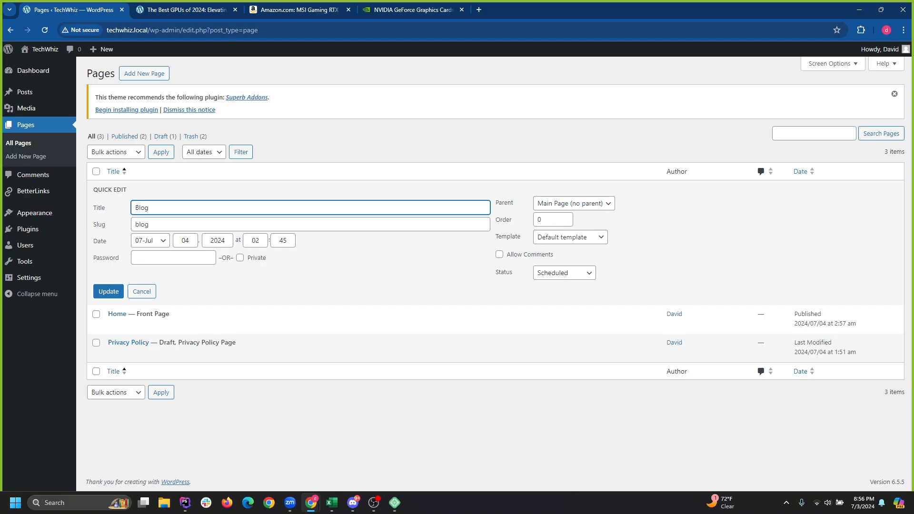
pyautogui.click(24, 92)
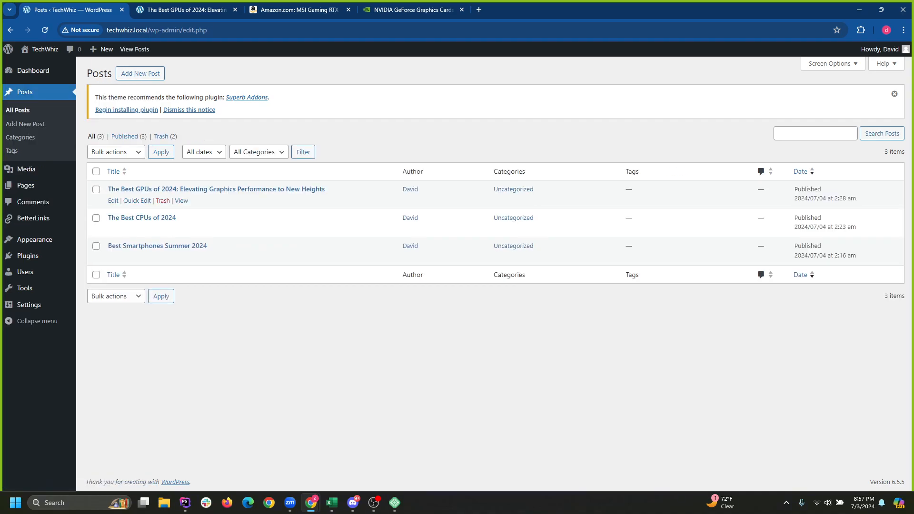
# In the GPUs post's Quick Edit, toggle Uncategorized, leaving it ticked, then go to Categories.
pyautogui.click(137, 200)
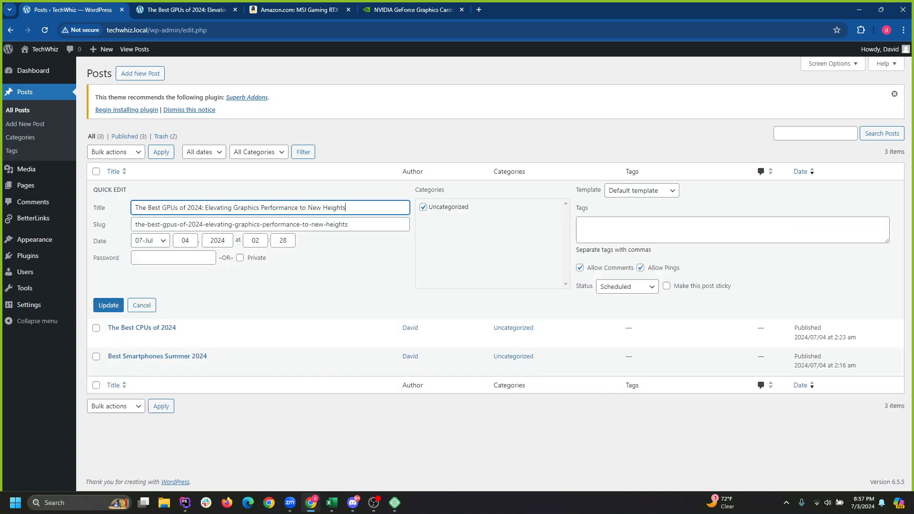
pyautogui.click(423, 207)
pyautogui.click(423, 208)
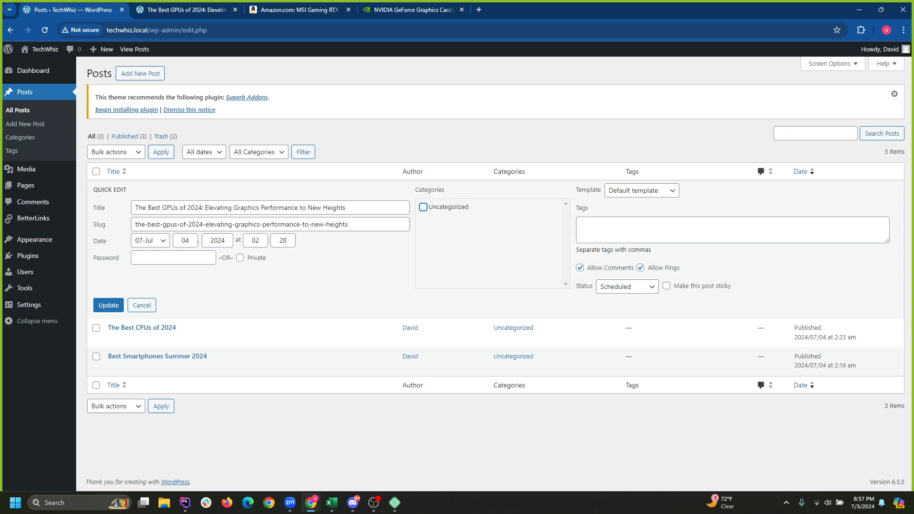
pyautogui.click(619, 229)
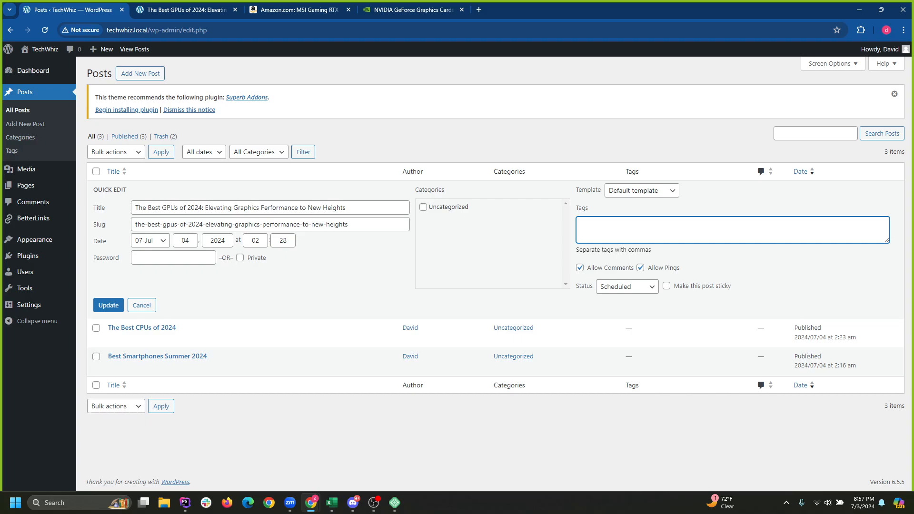
pyautogui.click(423, 207)
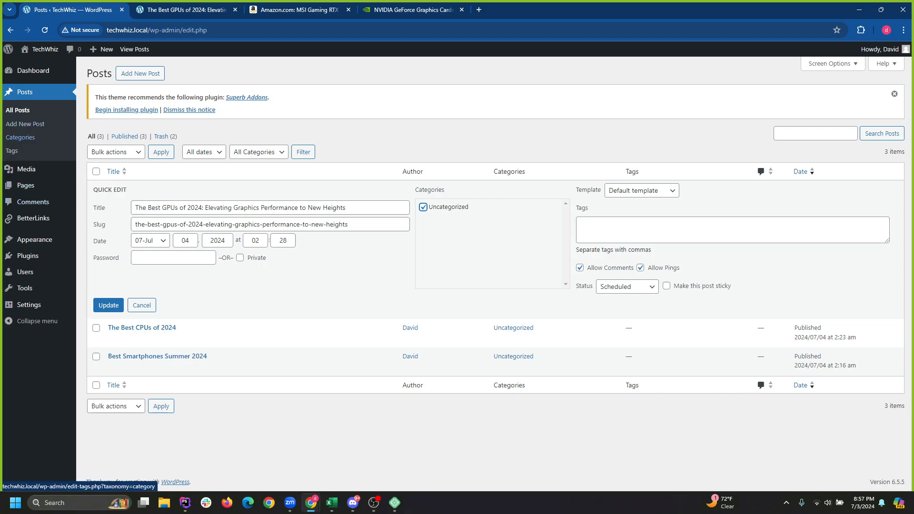
pyautogui.click(20, 137)
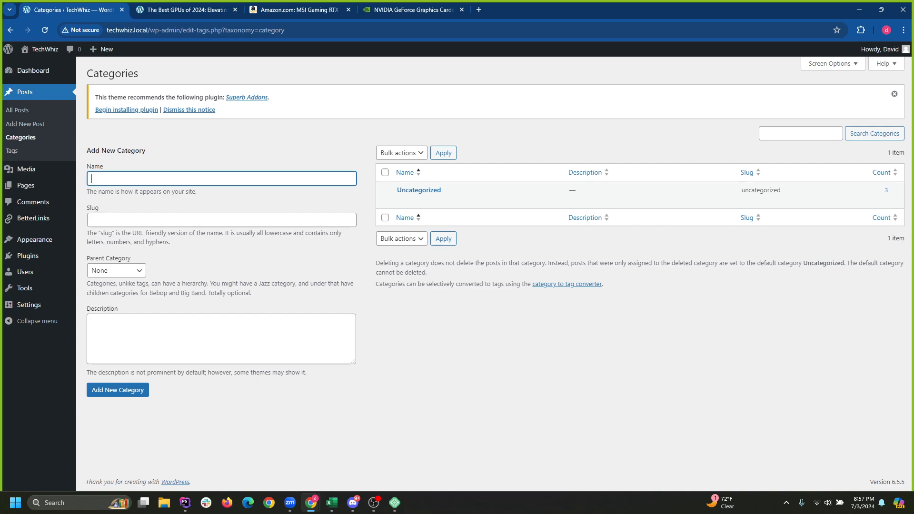
# Enter 'Computers' as the new category name and reload the Categories page.
pyautogui.write('Computers')
pyautogui.click(143, 220)
pyautogui.click(257, 255)
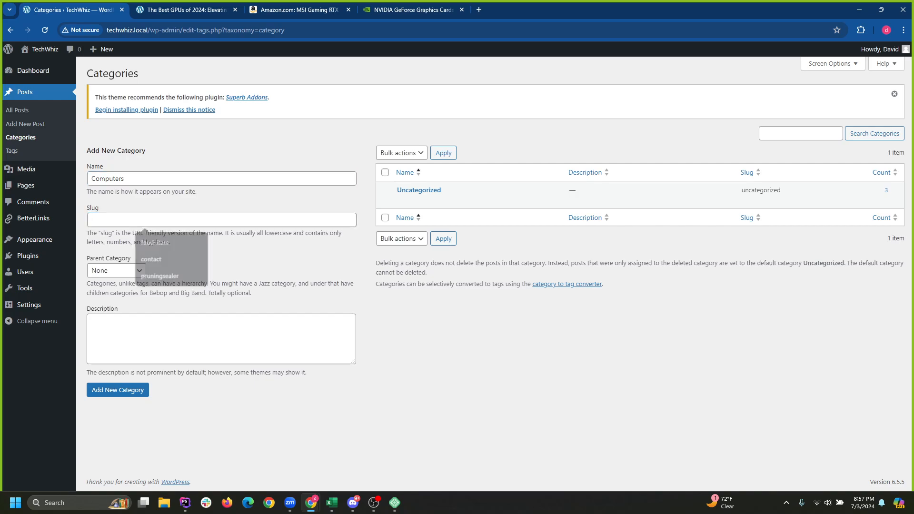
pyautogui.click(142, 220)
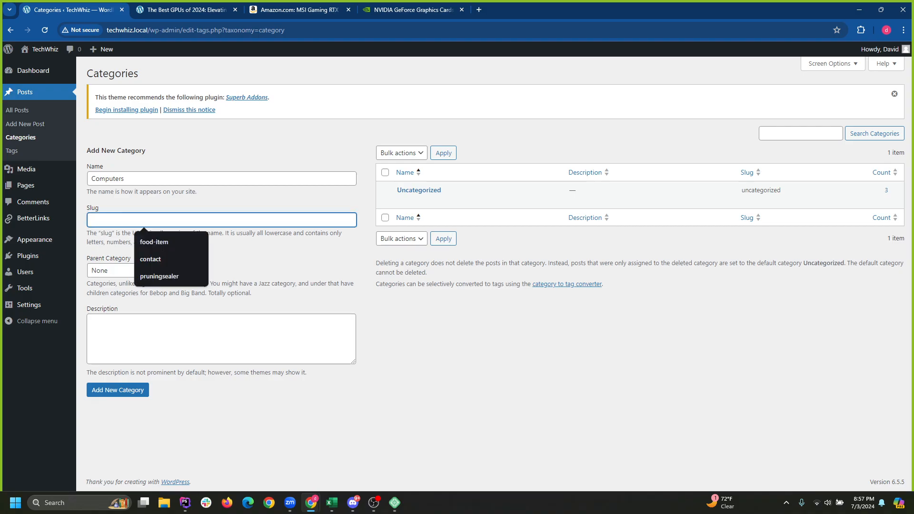
pyautogui.click(286, 30)
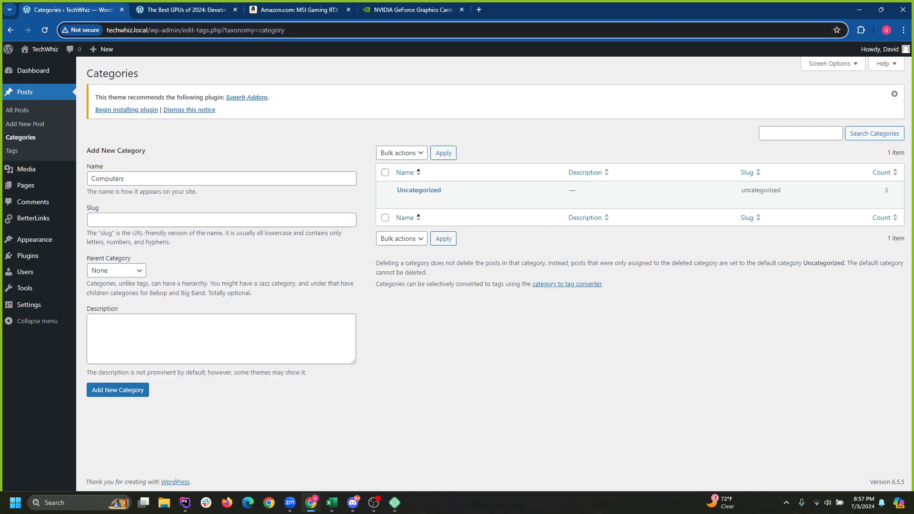
pyautogui.write('/sdfg')
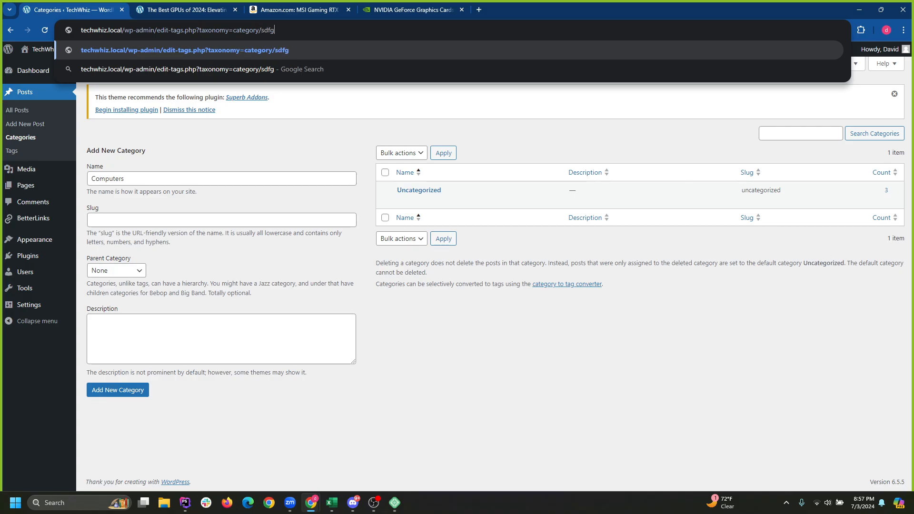
pyautogui.press('BackSpace')
pyautogui.press('BackSpace')
pyautogui.press('BackSpace')
pyautogui.press('BackSpace')
pyautogui.press('BackSpace')
pyautogui.press('Return')
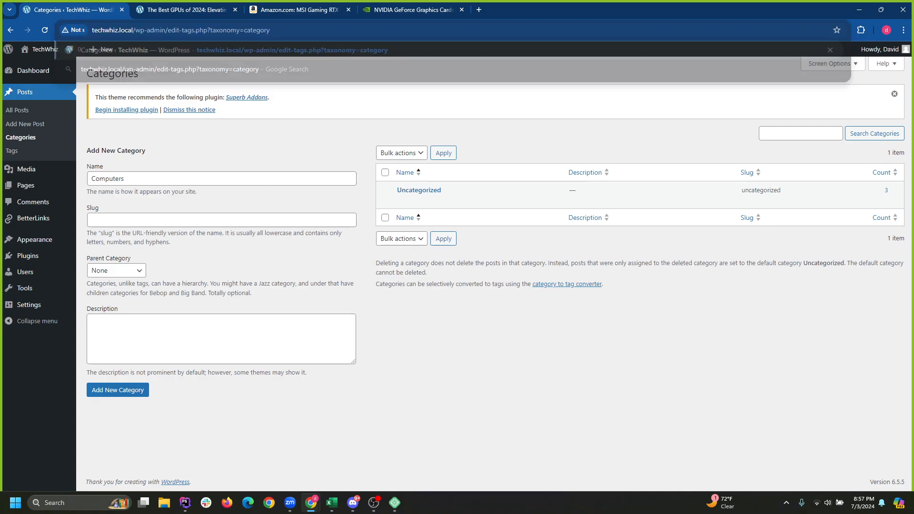
# Try the slug 'computers', then clear it and keep Parent Category as None.
pyautogui.click(144, 220)
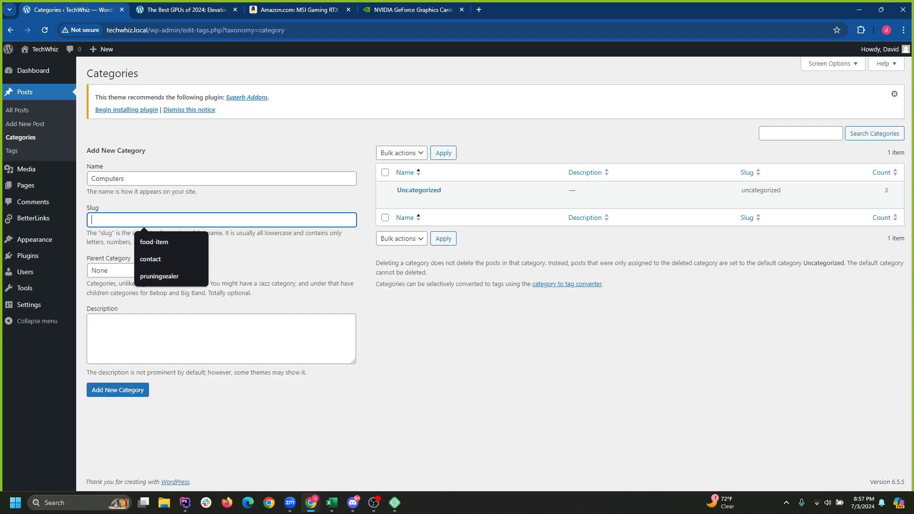
pyautogui.write('computers')
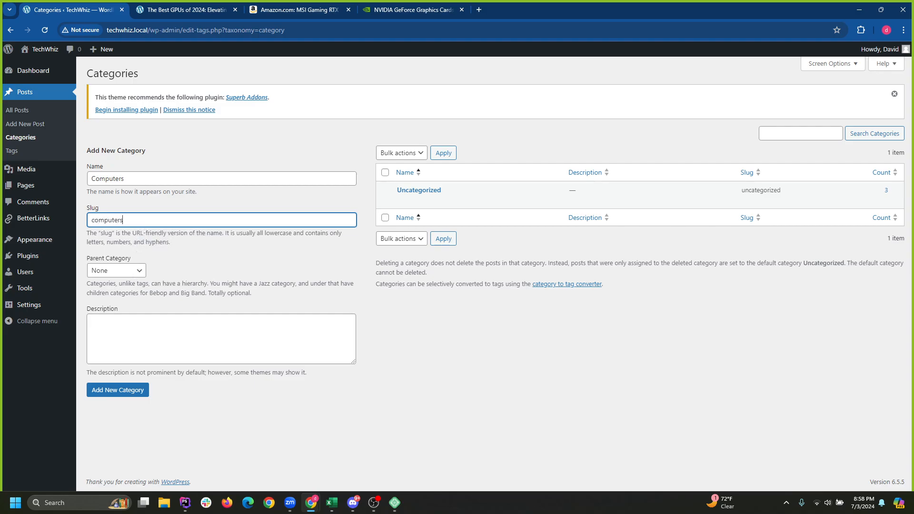
pyautogui.click(191, 257)
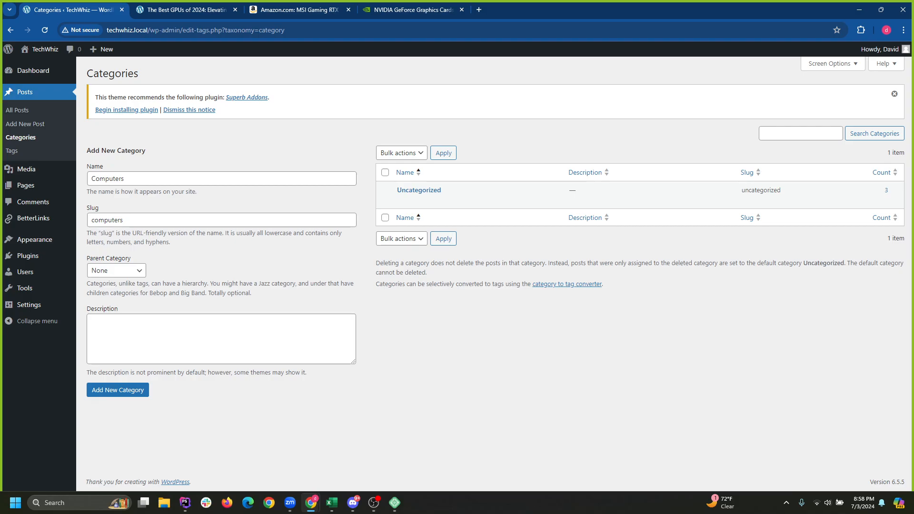
pyautogui.doubleClick(108, 220)
pyautogui.press('BackSpace')
pyautogui.click(192, 257)
pyautogui.moveTo(101, 233); pyautogui.dragTo(125, 233)
pyautogui.click(126, 235)
pyautogui.moveTo(124, 179); pyautogui.dragTo(91, 179)
pyautogui.click(191, 202)
pyautogui.click(116, 271)
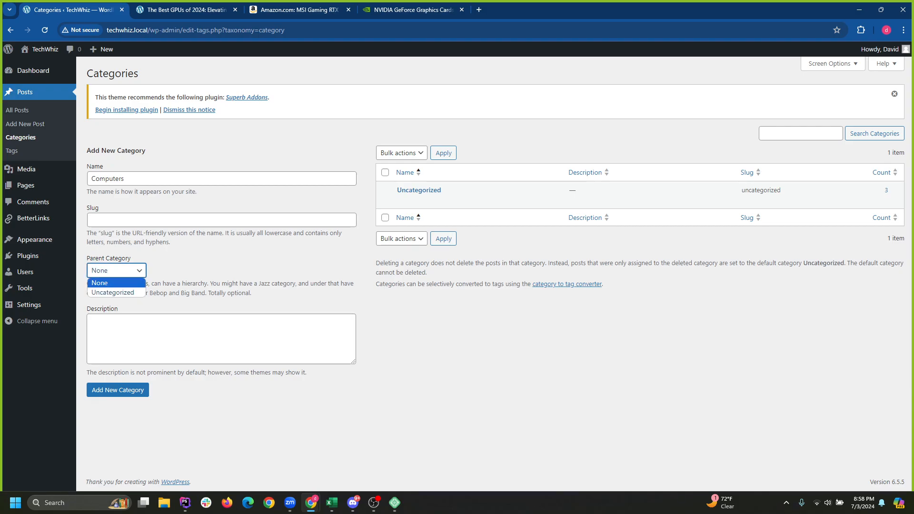
pyautogui.click(200, 265)
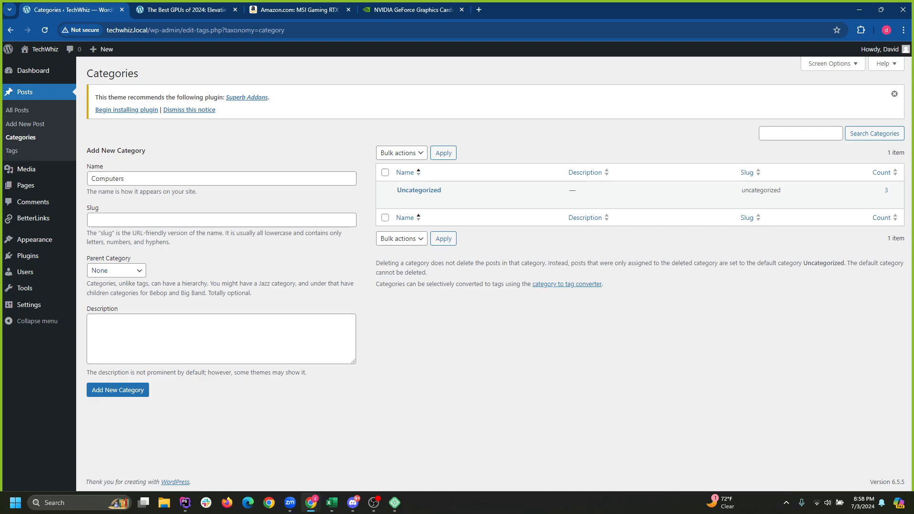
# Add the Computers category as a top-level category.
pyautogui.doubleClick(108, 179)
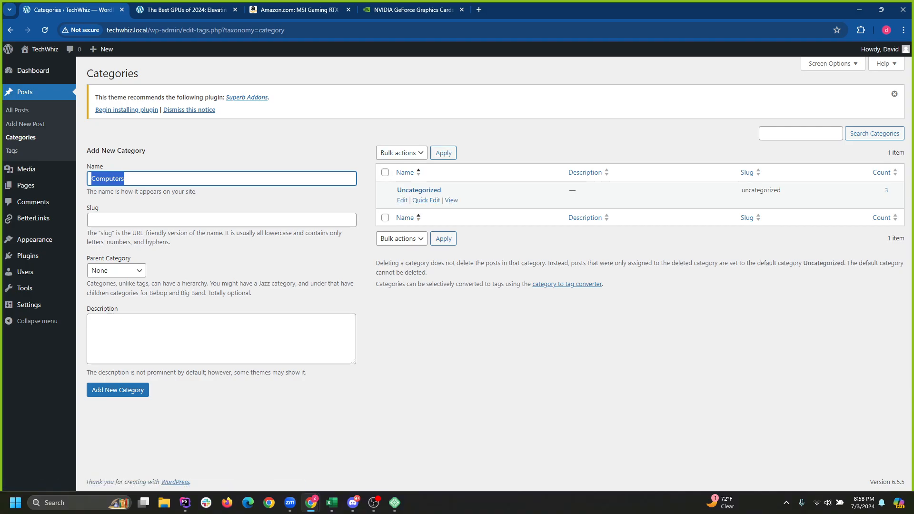
pyautogui.click(385, 172)
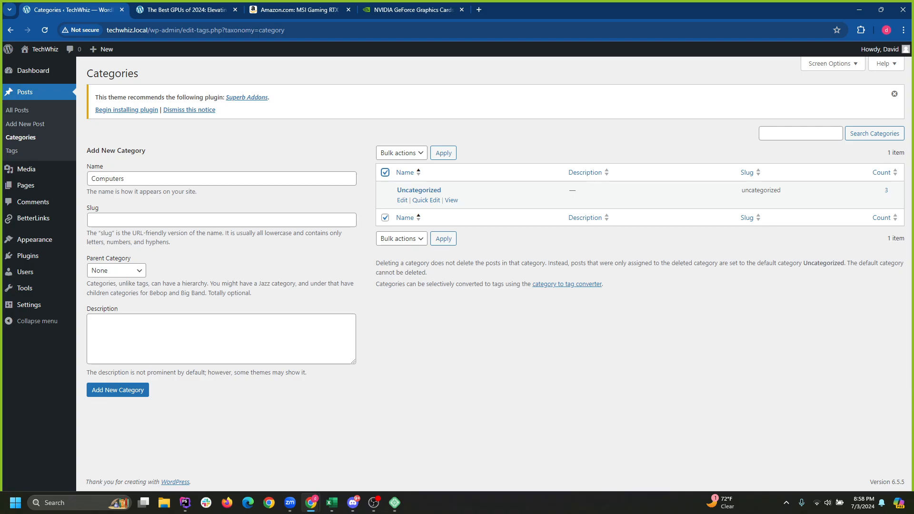
pyautogui.click(402, 153)
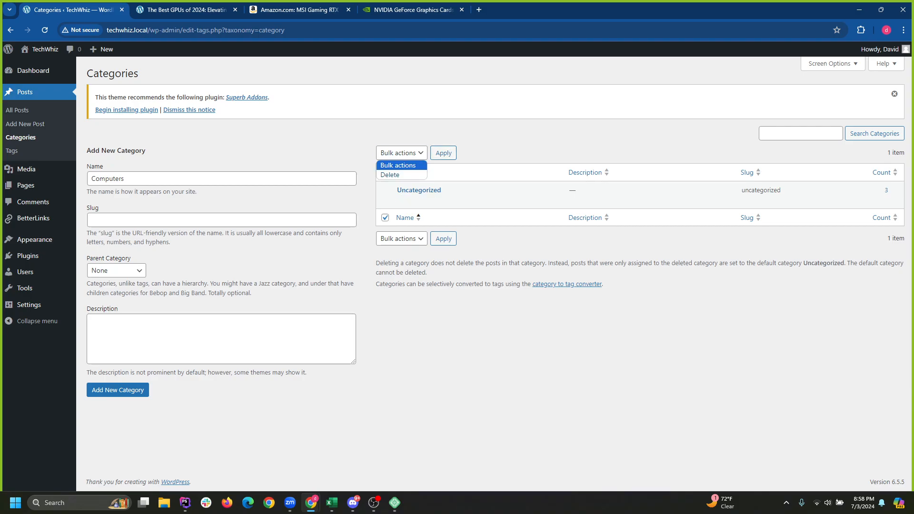
pyautogui.click(402, 153)
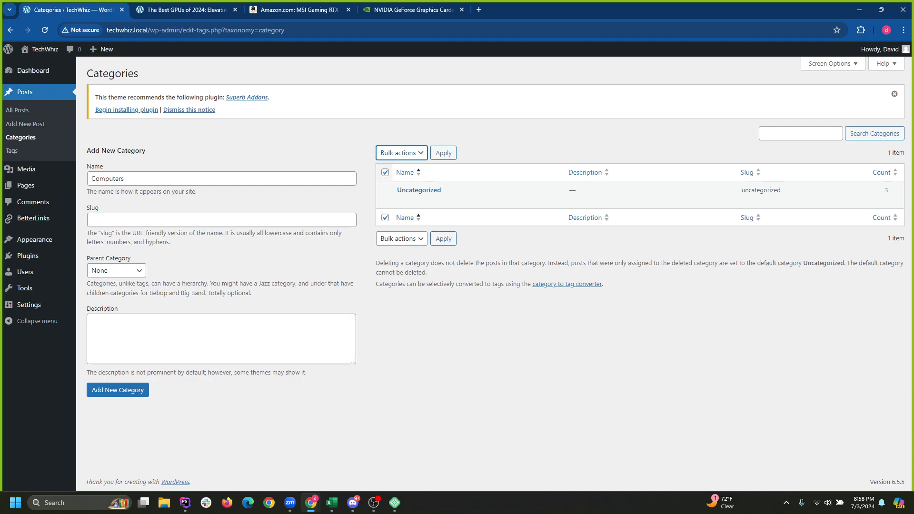
pyautogui.click(385, 172)
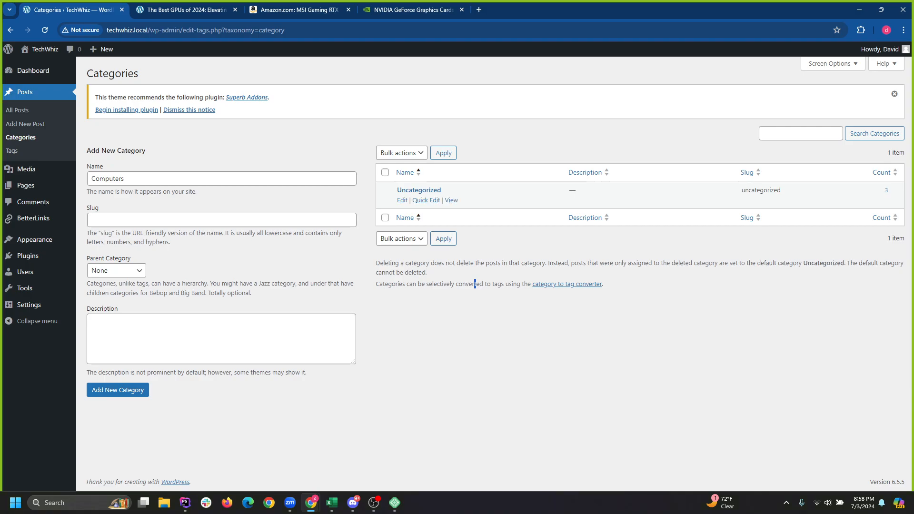
pyautogui.click(124, 178)
pyautogui.click(117, 390)
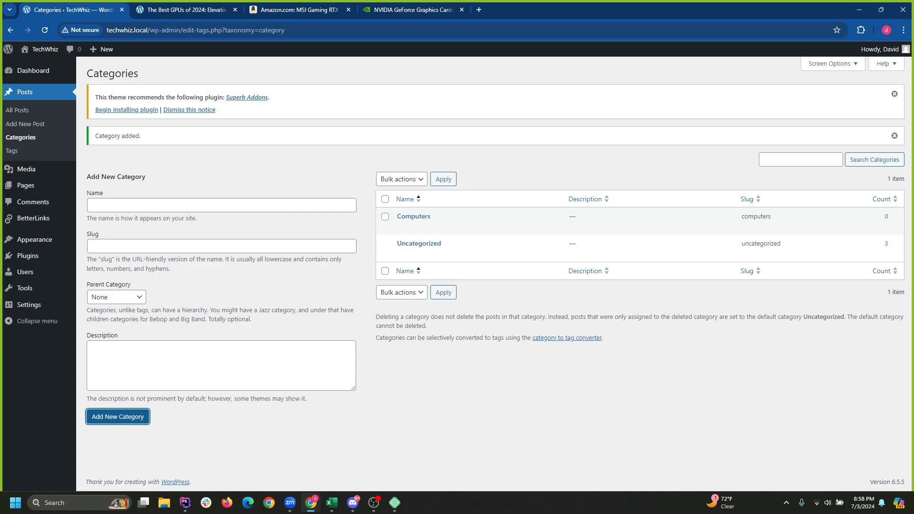
# Add a GPUs category with Computers as its parent.
pyautogui.click(21, 137)
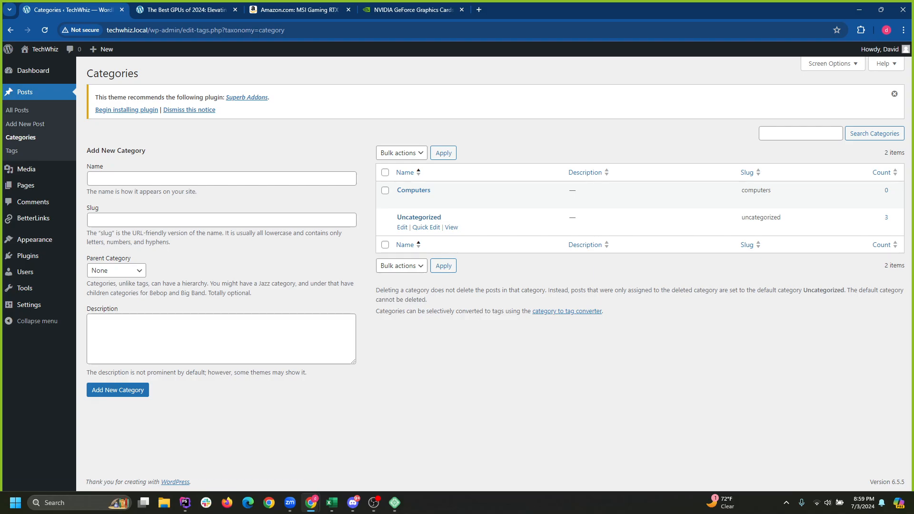
pyautogui.click(221, 179)
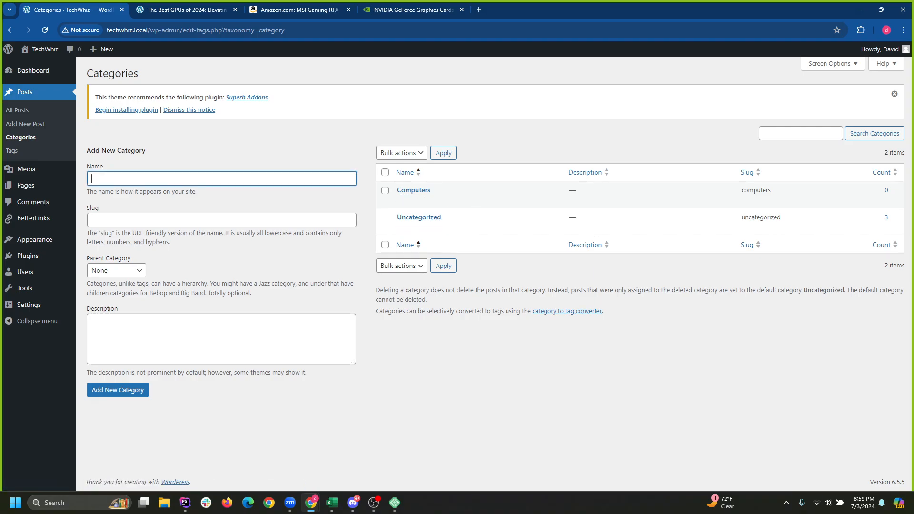
pyautogui.write('GPUs')
pyautogui.click(221, 220)
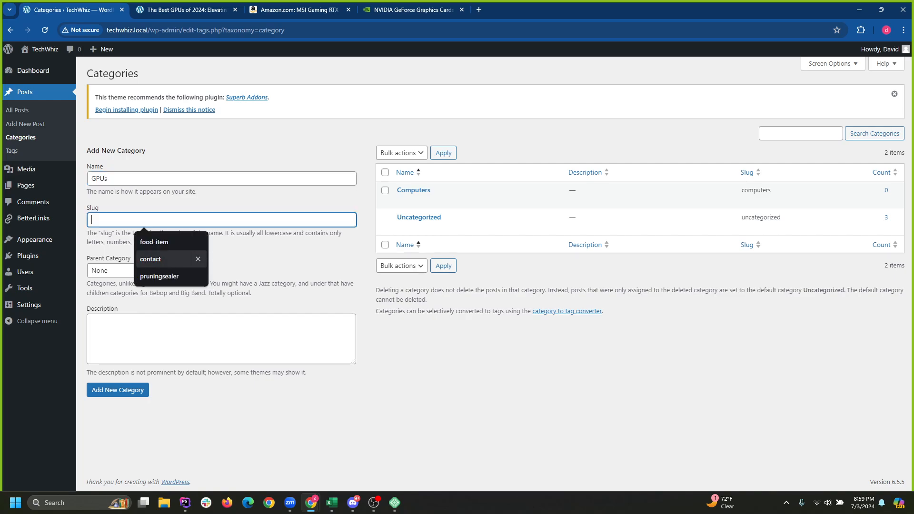
pyautogui.click(238, 267)
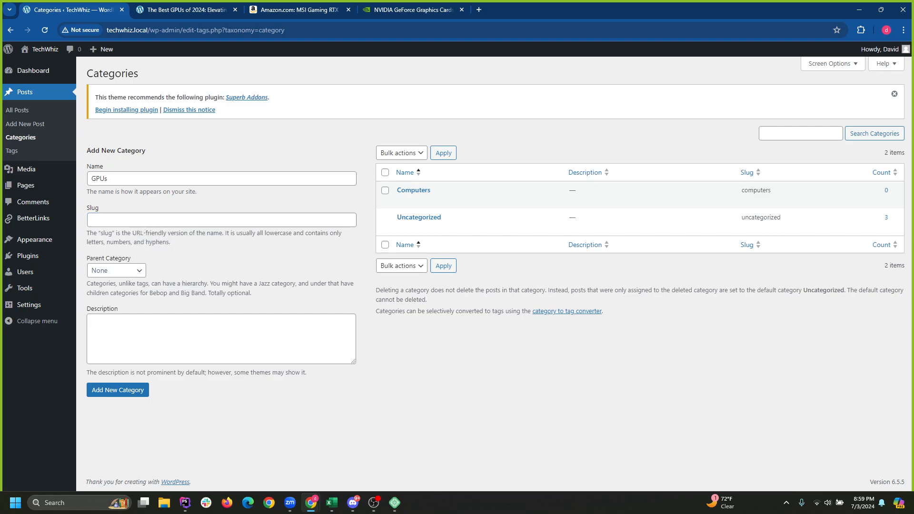
pyautogui.click(116, 271)
pyautogui.press('Return')
pyautogui.click(118, 390)
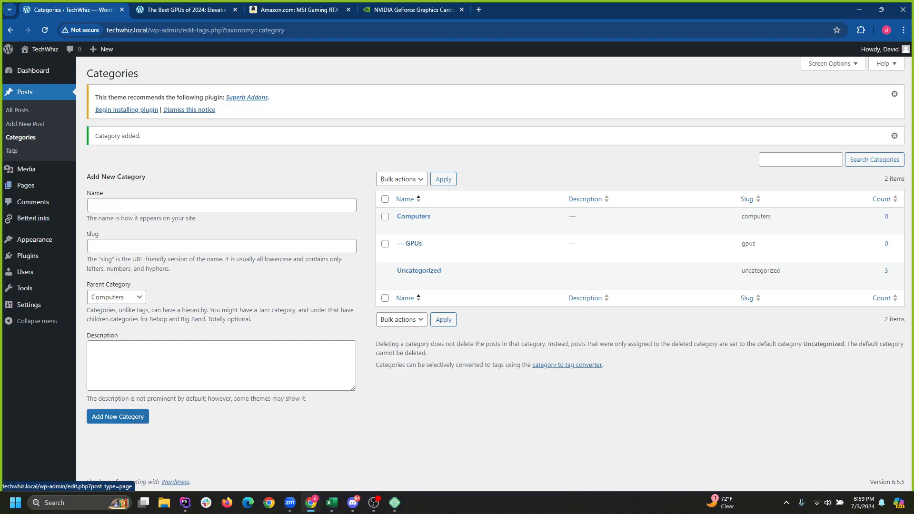
# Add a CPUs category under Computers.
pyautogui.click(111, 205)
pyautogui.write('CPUs')
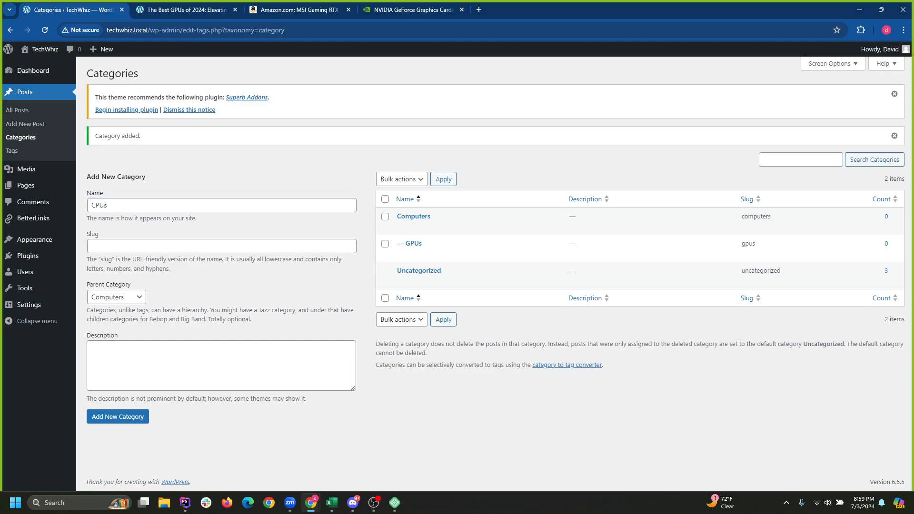
pyautogui.click(117, 417)
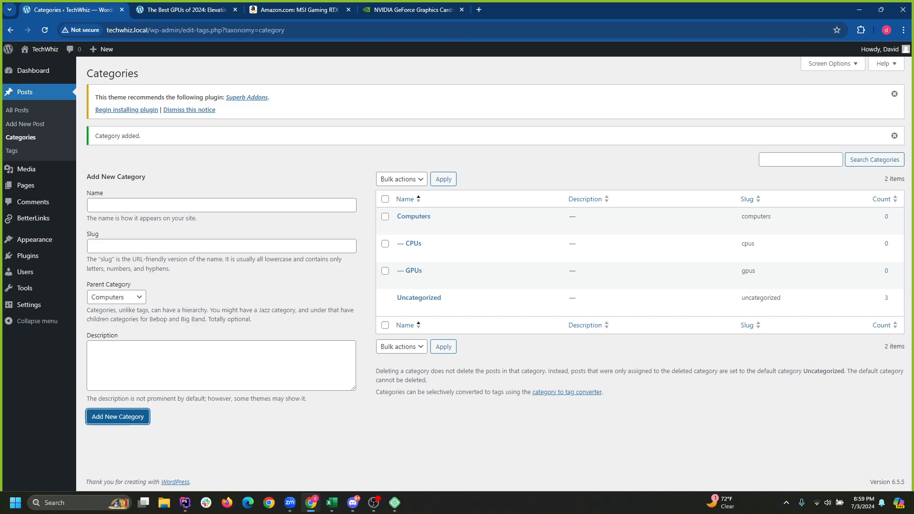
pyautogui.click(222, 205)
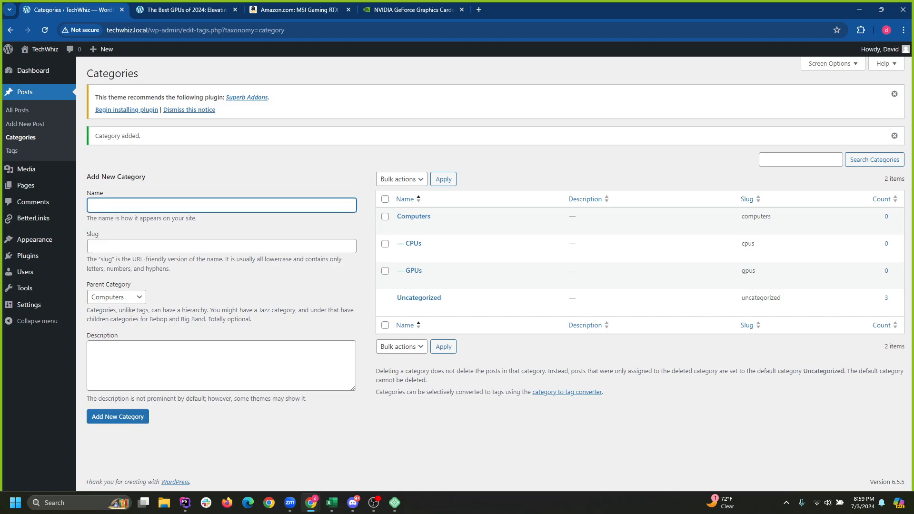
# Add a top-level Phones category with Parent set to None.
pyautogui.write('Phones')
pyautogui.click(117, 297)
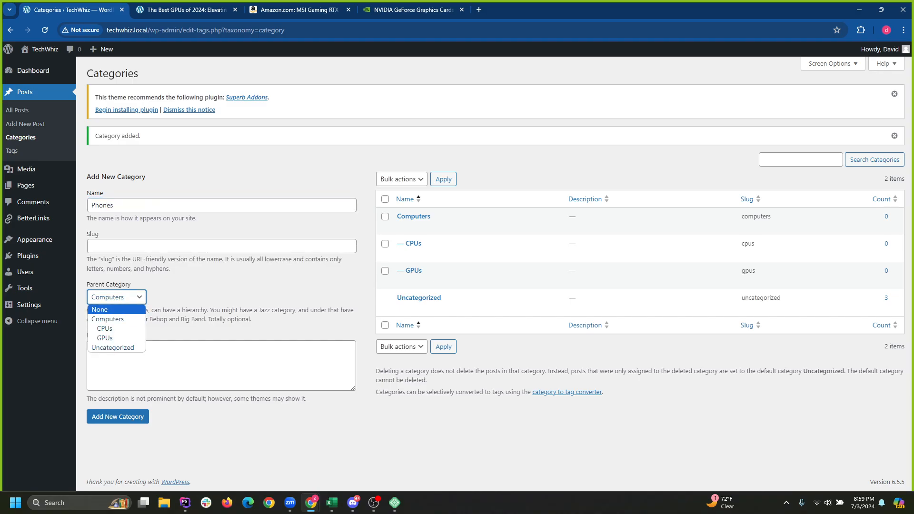
pyautogui.click(99, 310)
pyautogui.click(118, 416)
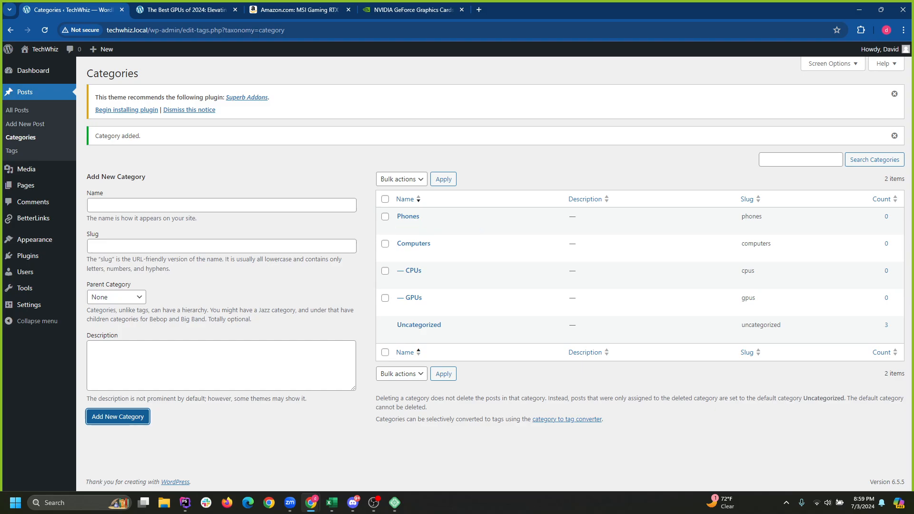
# Add a Storage category nested under Computers.
pyautogui.click(221, 205)
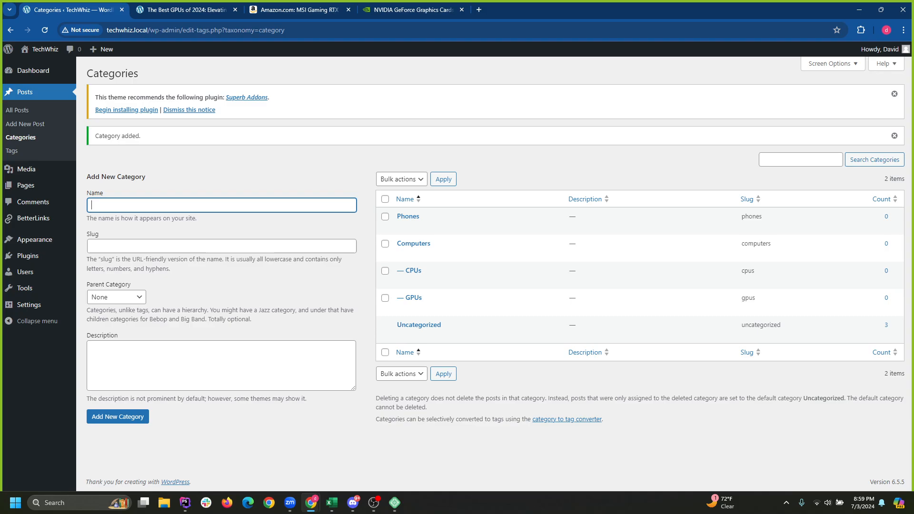
pyautogui.write('Hardrives')
pyautogui.hotkey('ctrl', 'a')
pyautogui.write('Memory')
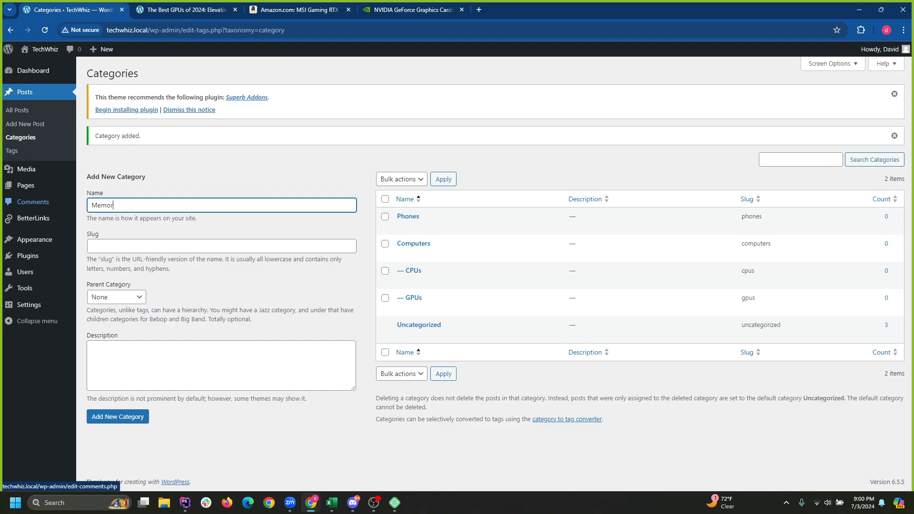
pyautogui.press('BackSpace')
pyautogui.press('BackSpace')
pyautogui.press('BackSpace')
pyautogui.press('BackSpace')
pyautogui.write('Storage')
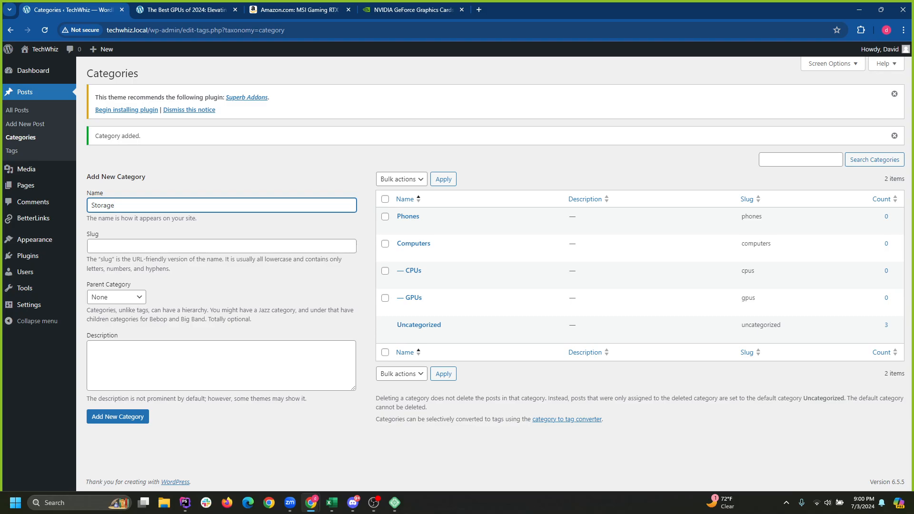
pyautogui.click(116, 297)
pyautogui.click(116, 328)
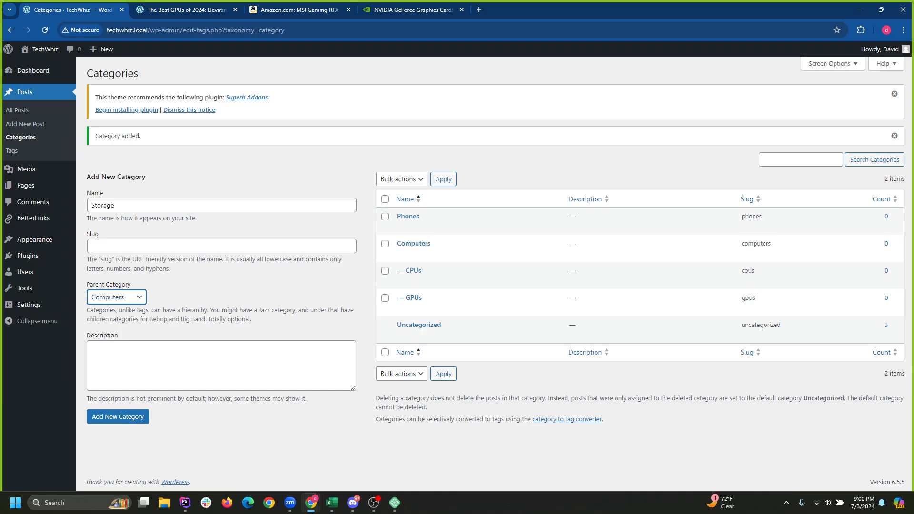
pyautogui.click(117, 417)
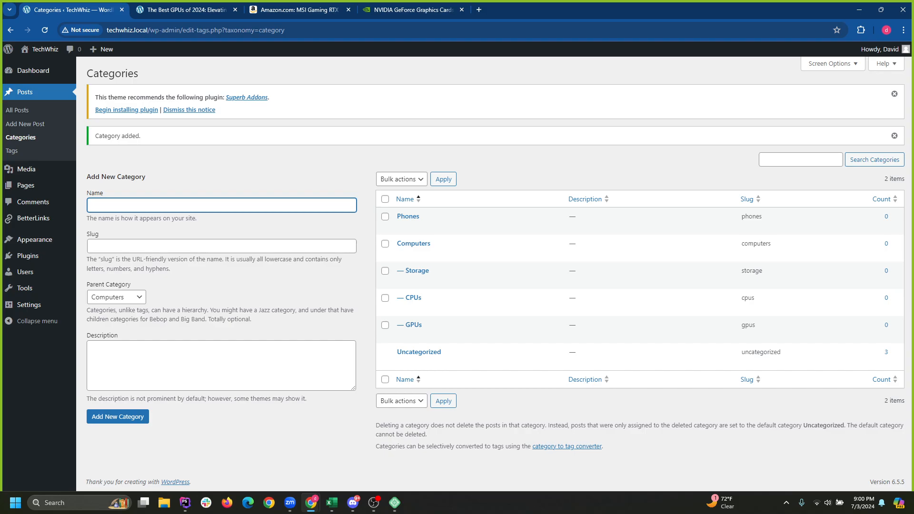
# Add a top-level Chargers category with Parent set to None.
pyautogui.write('Chargers')
pyautogui.click(117, 297)
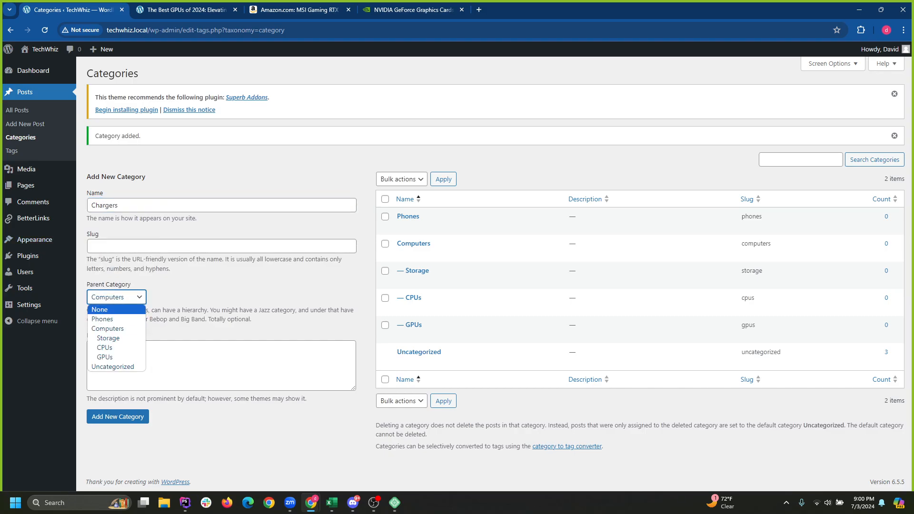
pyautogui.click(110, 310)
pyautogui.click(117, 416)
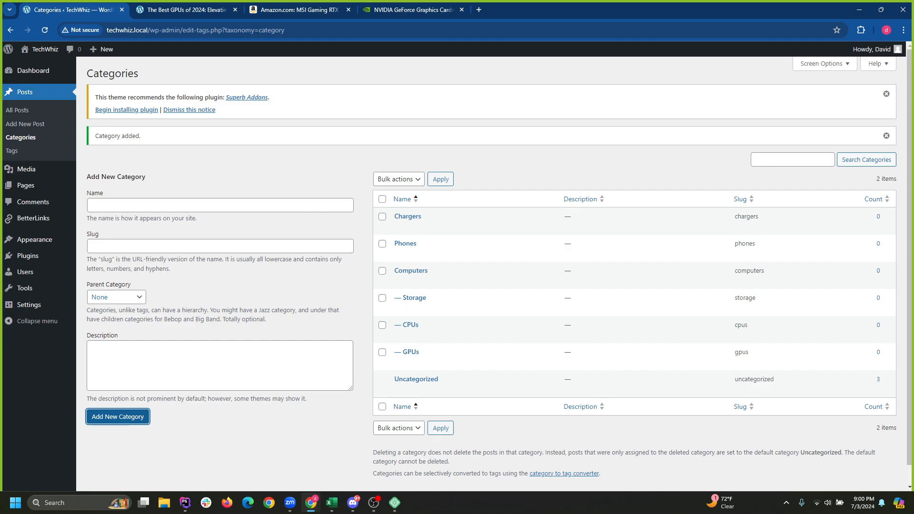
pyautogui.click(248, 297)
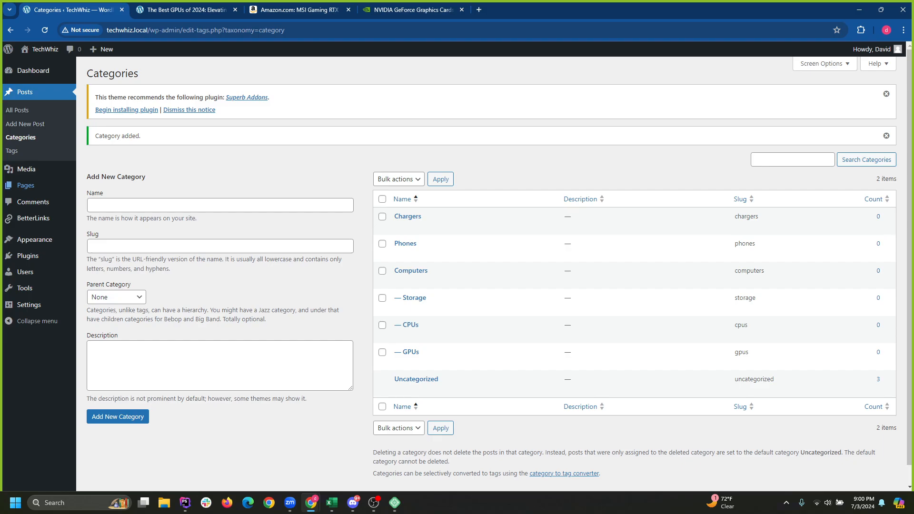
# File The Best CPUs of 2024 under the Computers and CPUs categories.
pyautogui.click(17, 110)
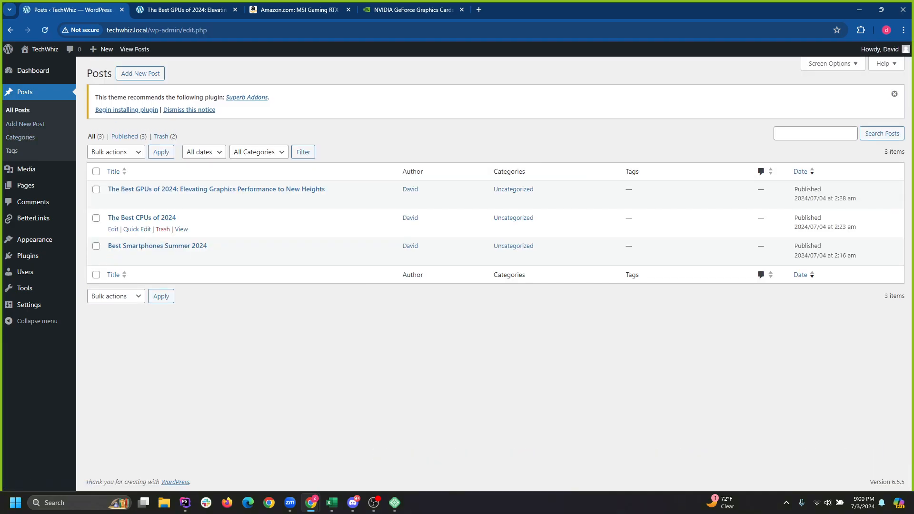
pyautogui.click(137, 229)
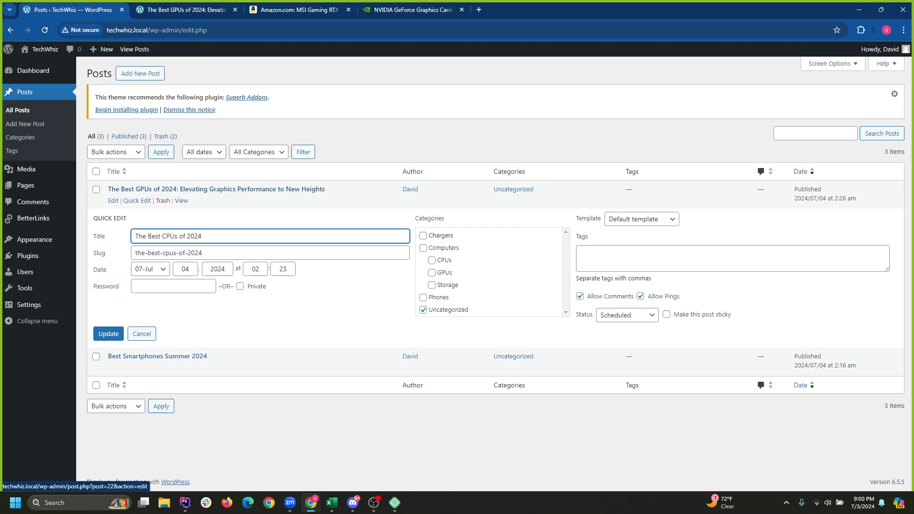
pyautogui.moveTo(135, 236); pyautogui.dragTo(203, 236)
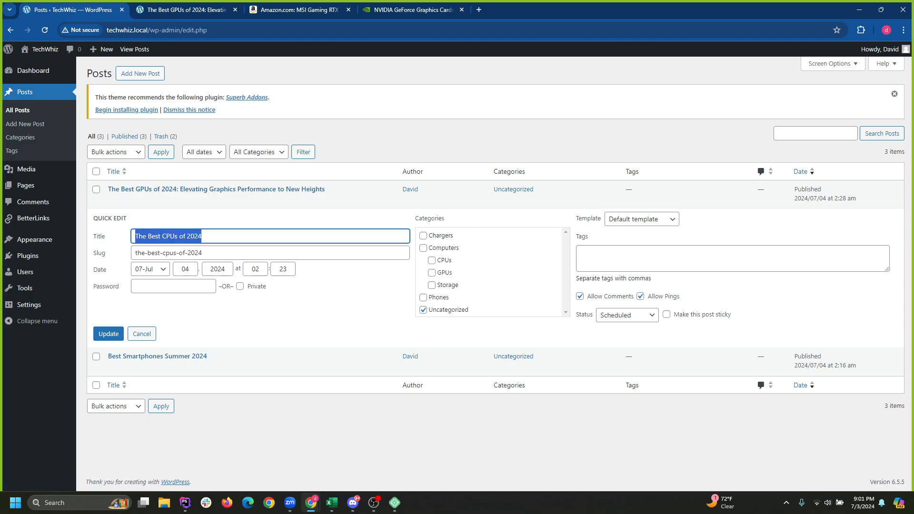
pyautogui.click(205, 236)
pyautogui.click(432, 260)
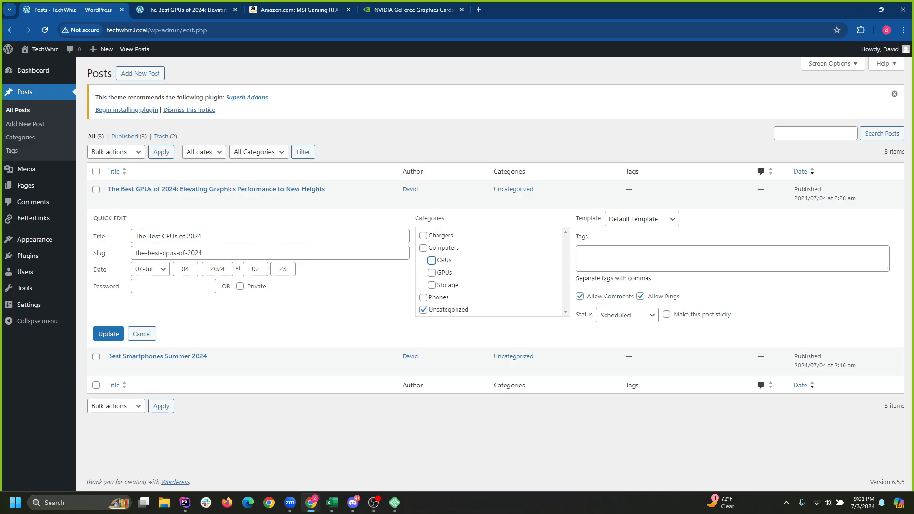
pyautogui.click(423, 248)
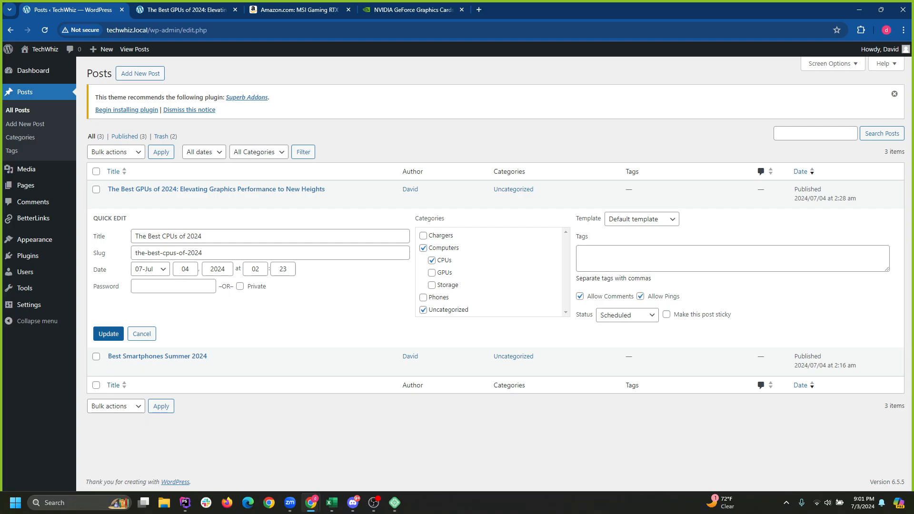
pyautogui.click(109, 334)
# Tag the CPUs post with cpu, computer and tech.
pyautogui.click(732, 258)
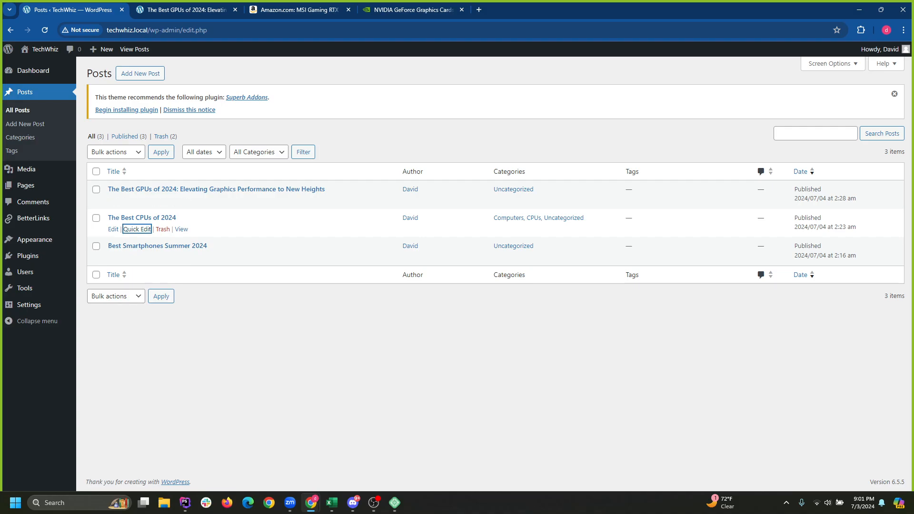
pyautogui.press('Return')
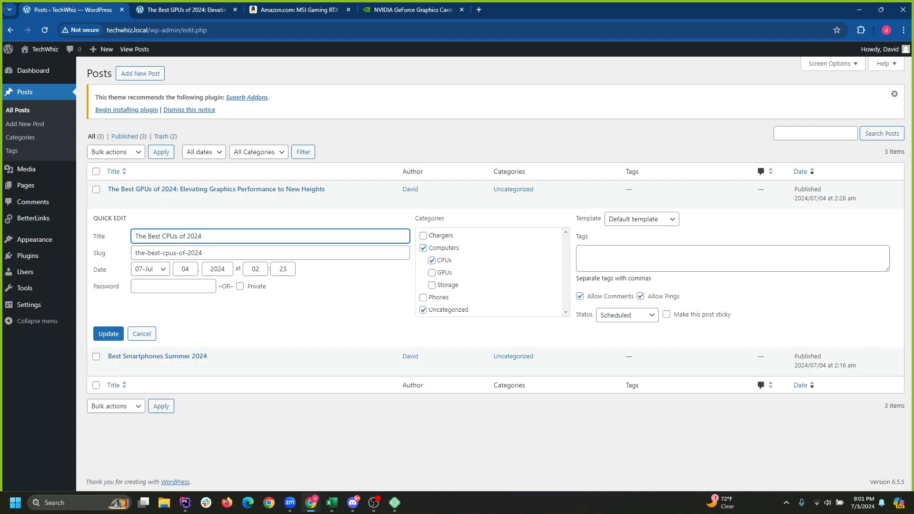
pyautogui.click(733, 258)
pyautogui.write('cpu')
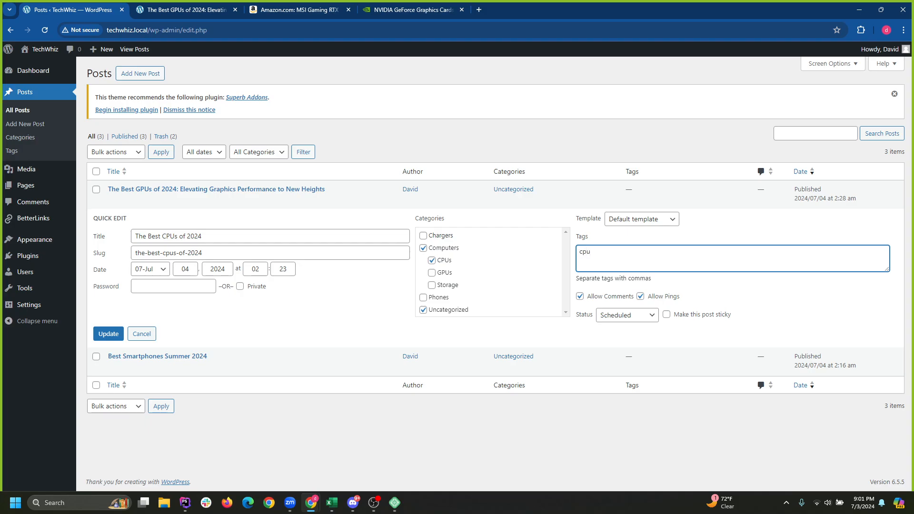
pyautogui.write(', computer, tech')
pyautogui.click(108, 334)
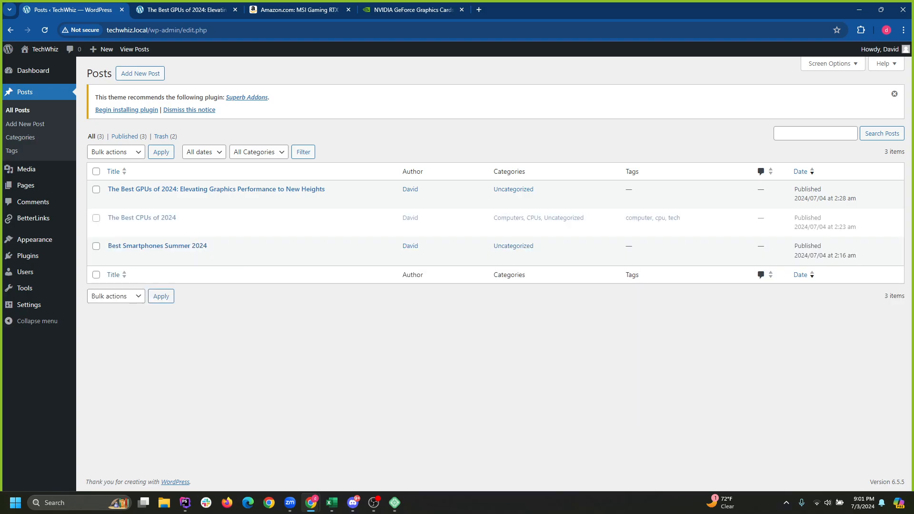
# Tag the GPUs post with gpu, computers and tech.
pyautogui.click(137, 201)
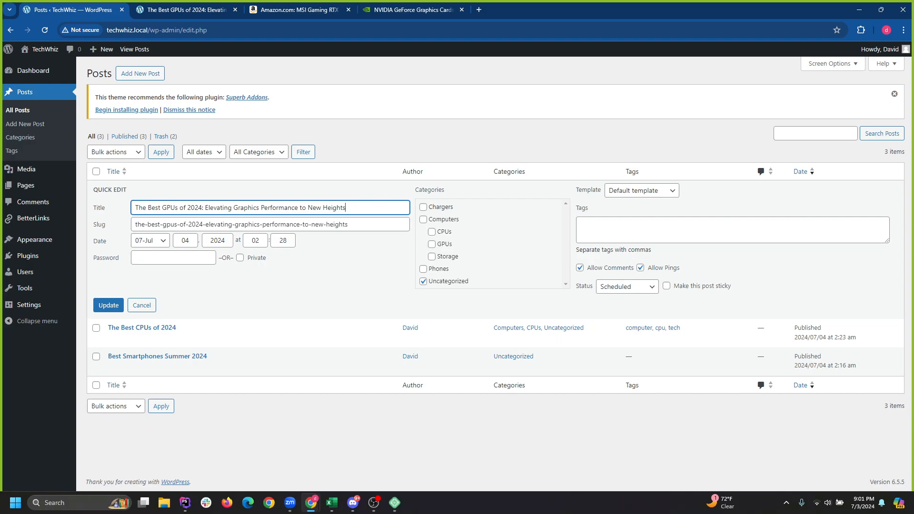
pyautogui.click(666, 230)
pyautogui.write('gpu,')
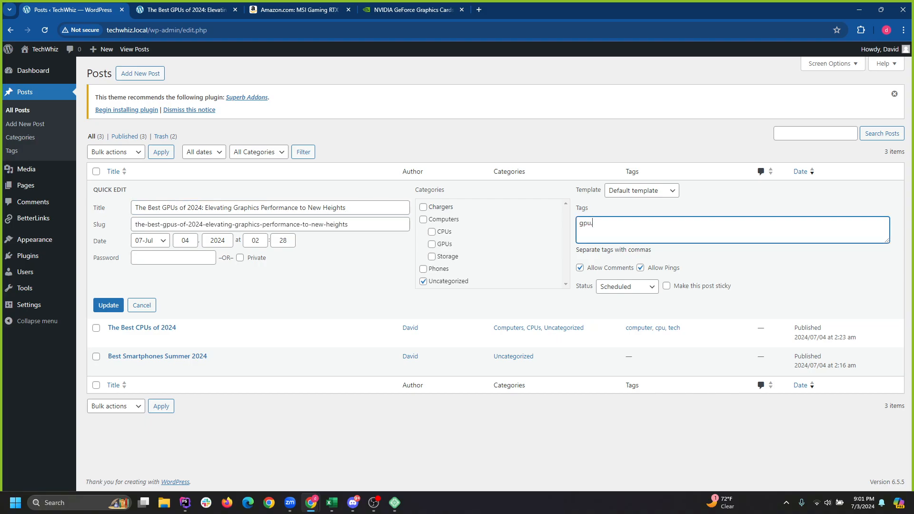
pyautogui.write(' computers, tech')
pyautogui.press('Return')
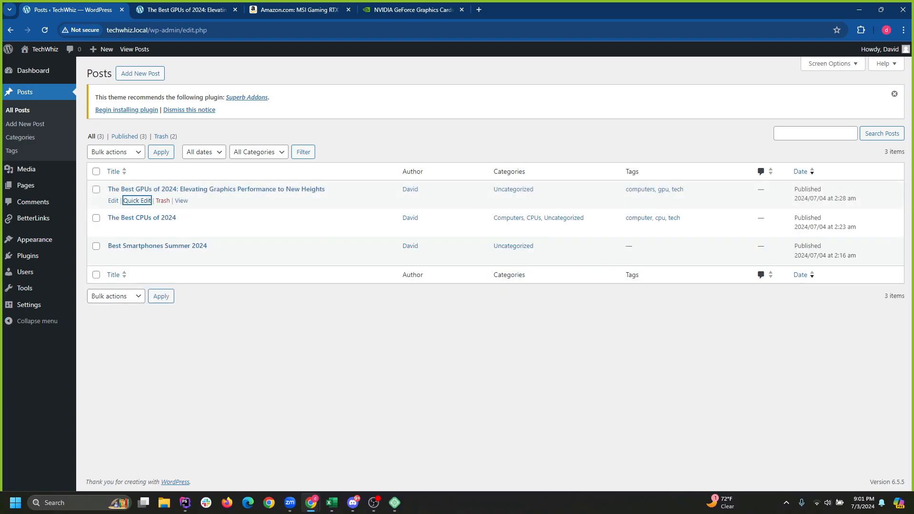
# Tag the smartphones post phones, apple, samsung, galaxy, cellphone, phone and file it under Phones.
pyautogui.click(136, 258)
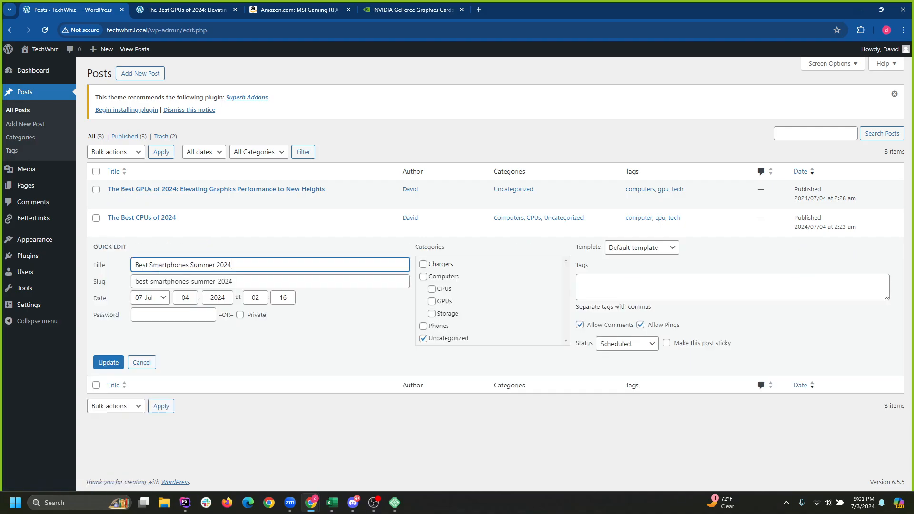
pyautogui.click(582, 281)
pyautogui.write('smarth')
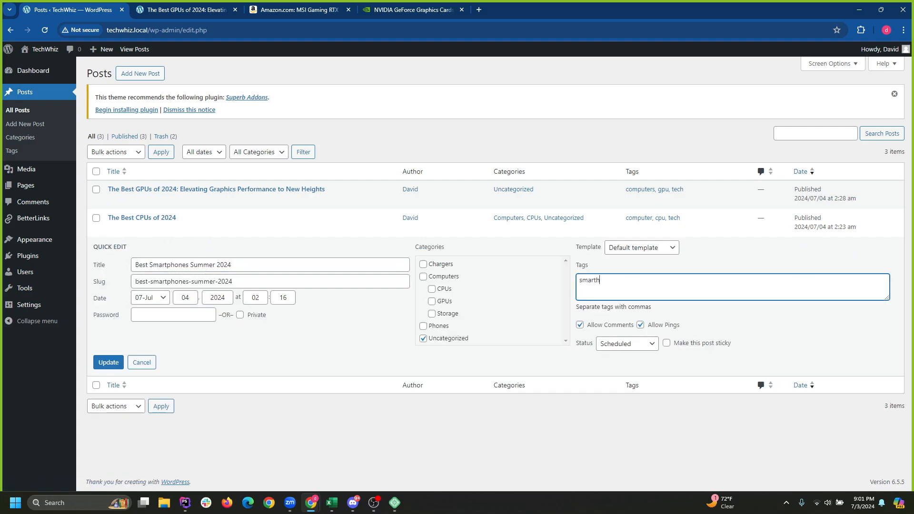
pyautogui.press('BackSpace')
pyautogui.write('phones, apple, samsung, galaxy, cellphone')
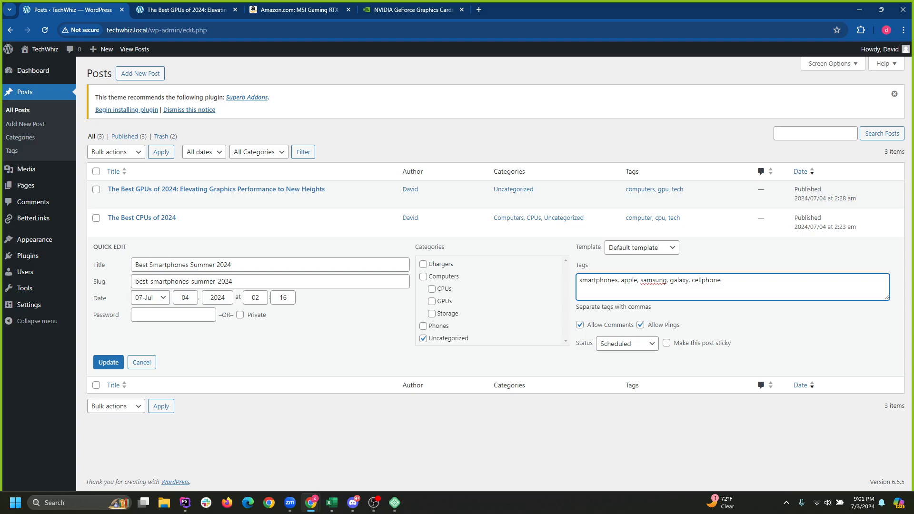
pyautogui.write(', phone')
pyautogui.click(424, 326)
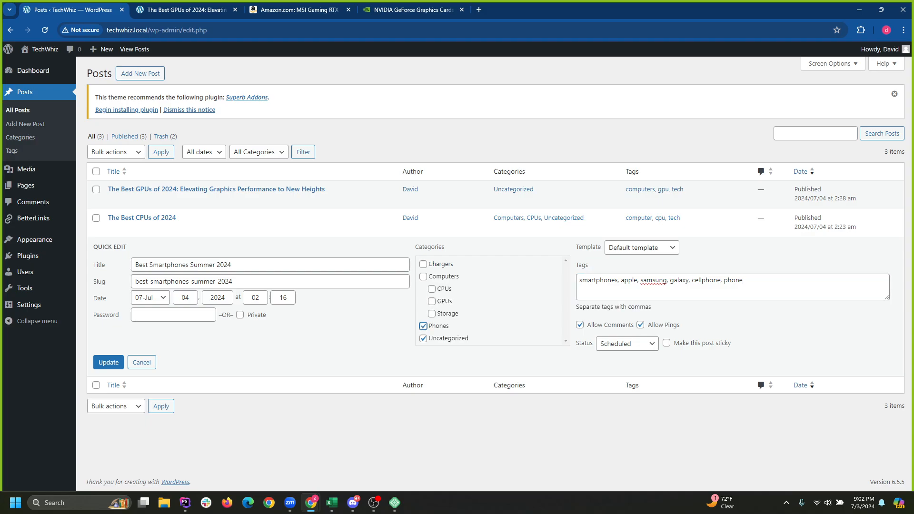
pyautogui.click(109, 362)
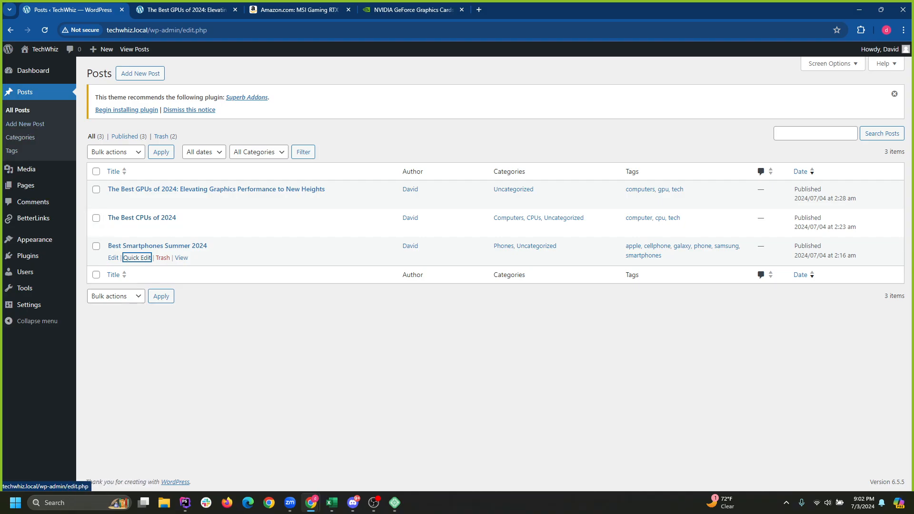
# Go to the Pages list in the admin.
pyautogui.click(239, 229)
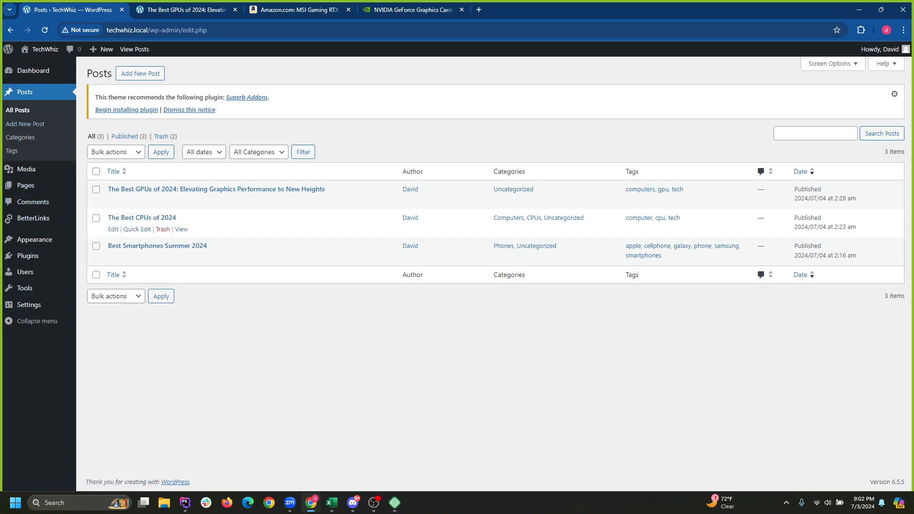
pyautogui.moveTo(34, 218)
pyautogui.moveTo(25, 185)
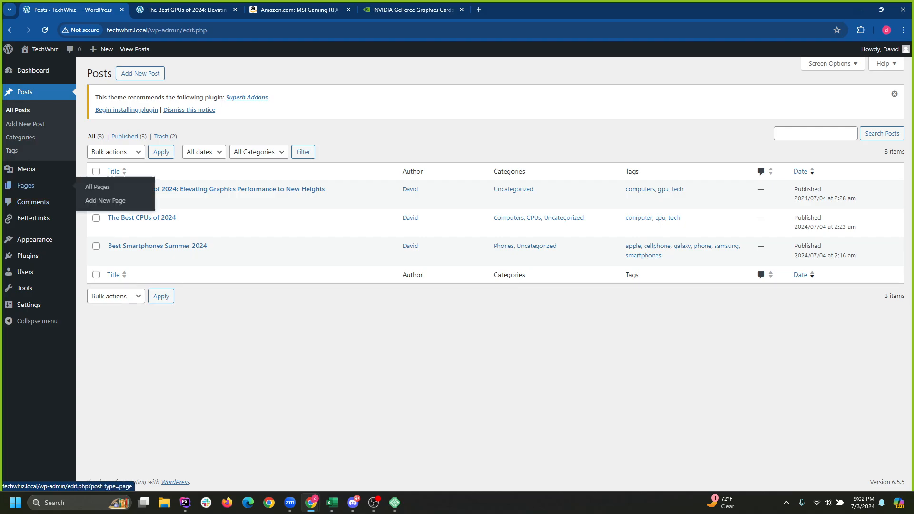
pyautogui.click(25, 185)
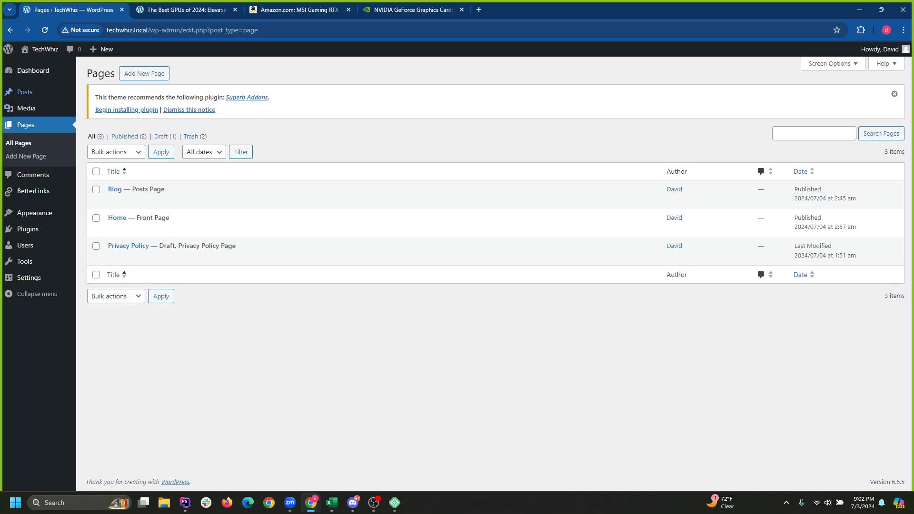
# Visit the live TechWhiz site from the admin bar.
pyautogui.moveTo(28, 229)
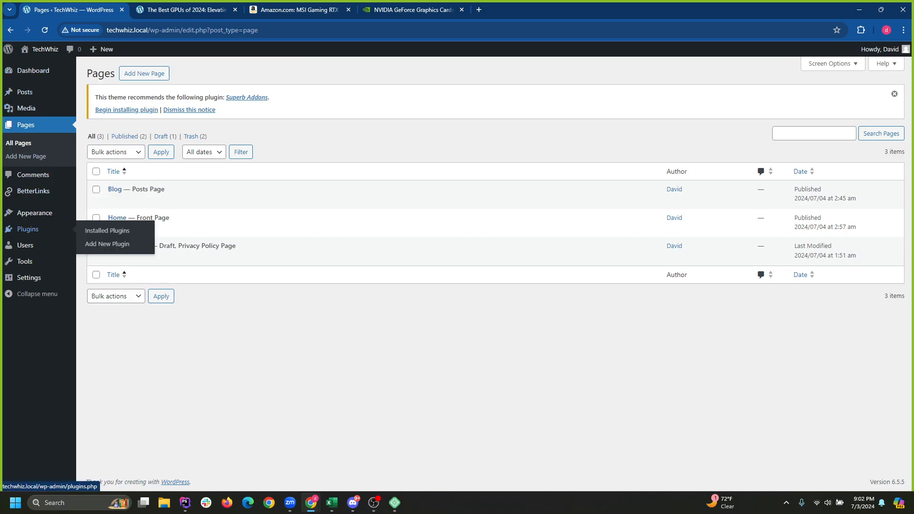
pyautogui.click(45, 49)
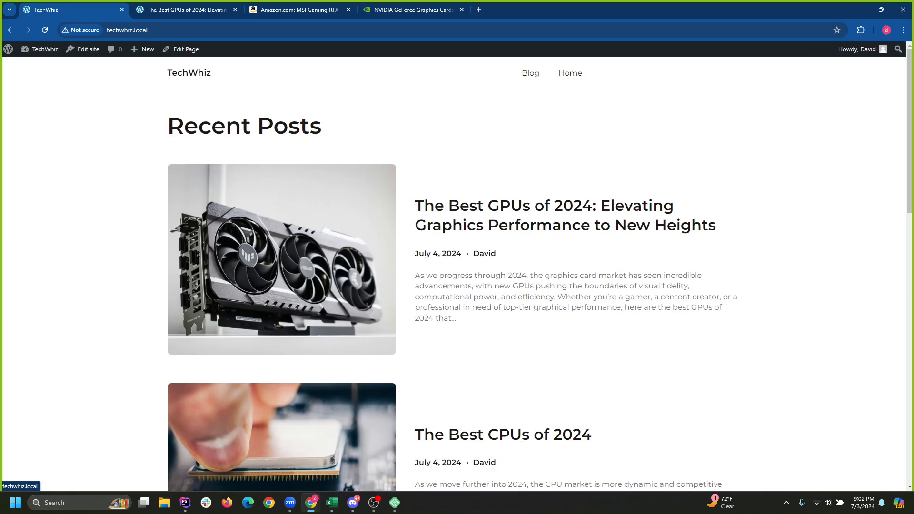
pyautogui.scroll(-10, 454, 274)
pyautogui.scroll(10, 453, 274)
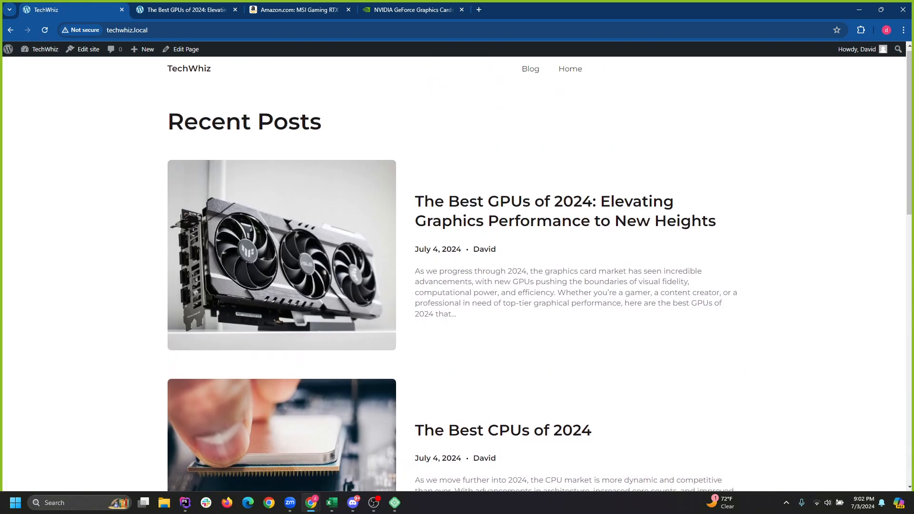
# Load the Blog page and scroll through the GPU, CPU and Smartphones posts.
pyautogui.click(531, 73)
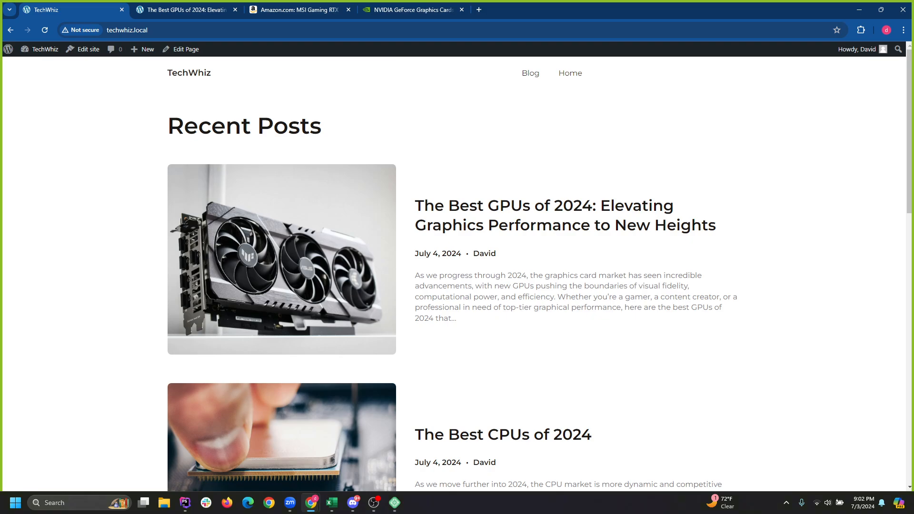
pyautogui.click(531, 73)
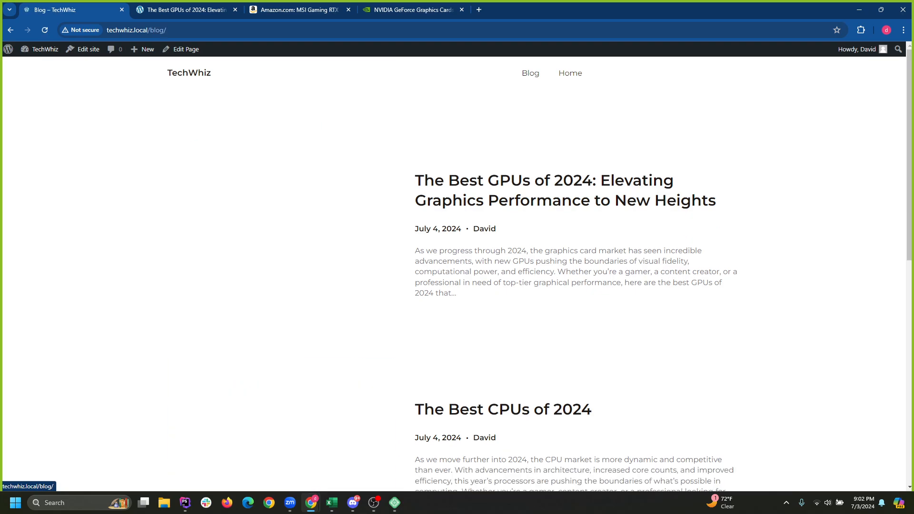
pyautogui.scroll(-10, 454, 274)
pyautogui.scroll(10, 454, 274)
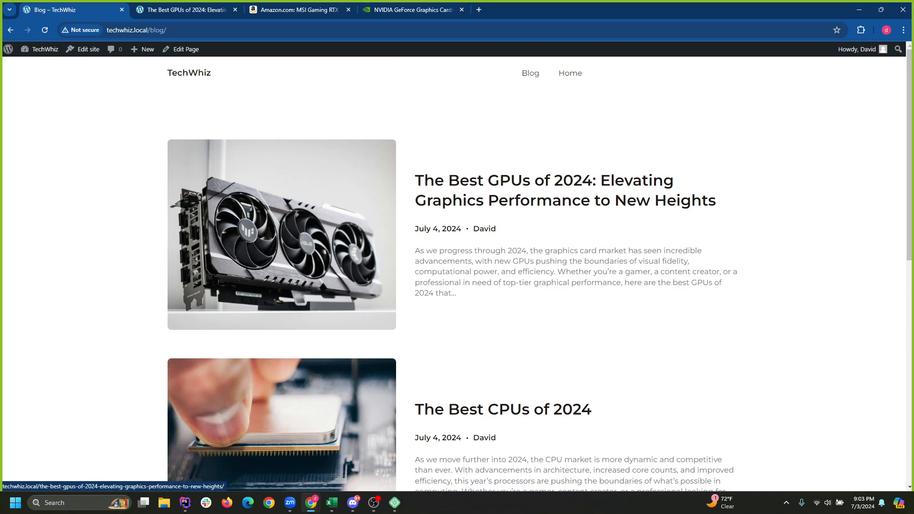
pyautogui.scroll(-10, 457, 273)
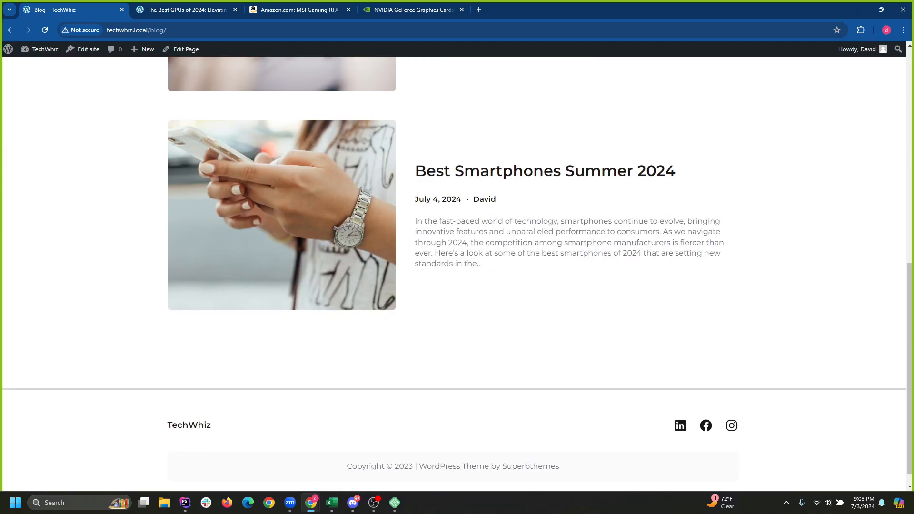
pyautogui.scroll(10, 457, 274)
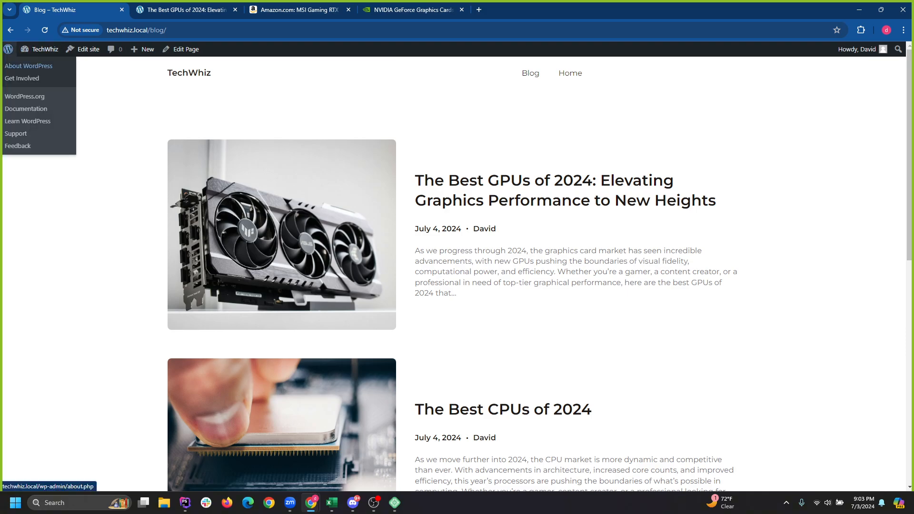
# Return to the Dashboard, review Posts, General and Reading settings, then open All Pages.
pyautogui.moveTo(41, 49)
pyautogui.click(36, 66)
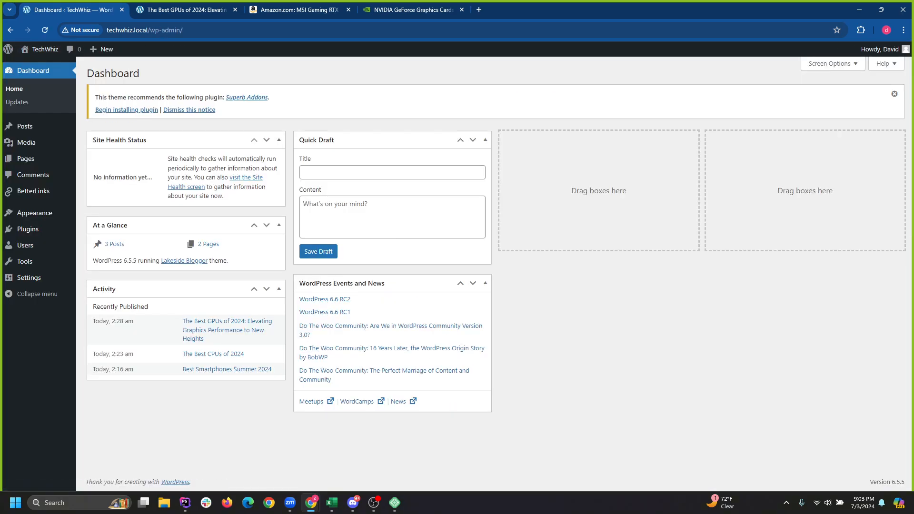
pyautogui.moveTo(26, 159)
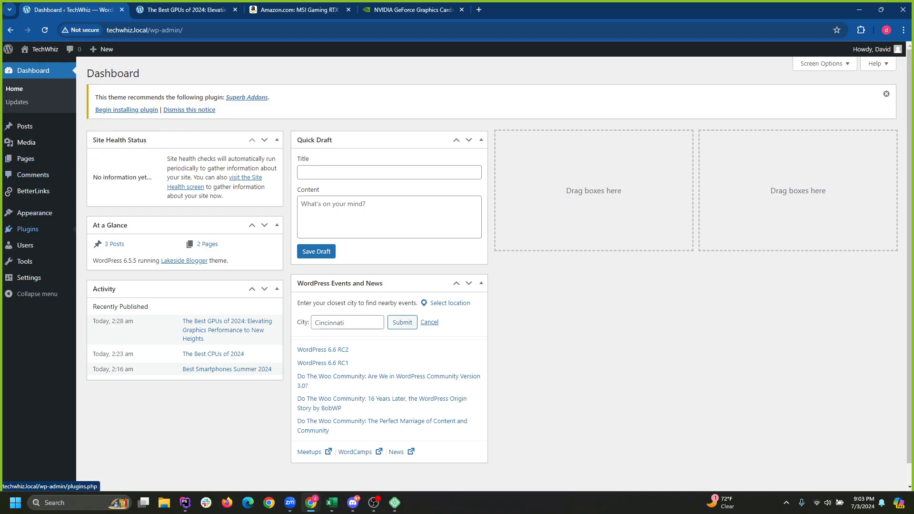
pyautogui.click(25, 126)
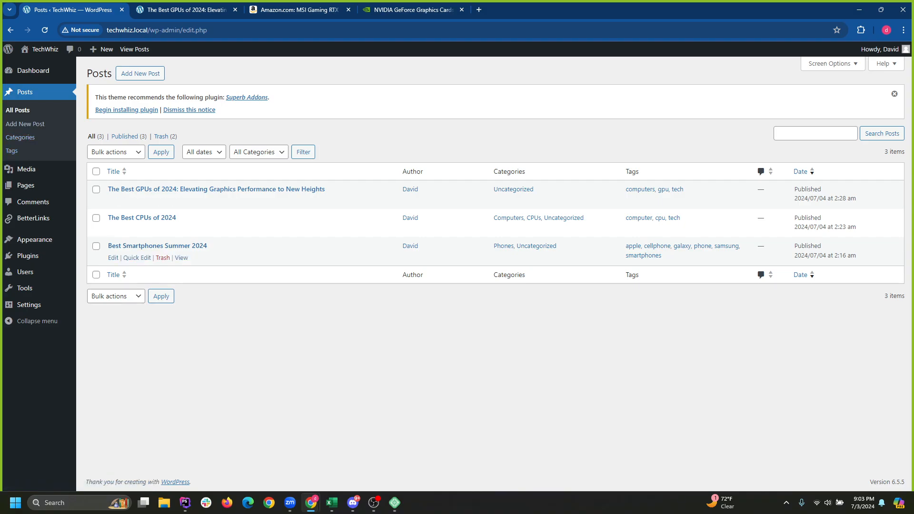
pyautogui.click(28, 305)
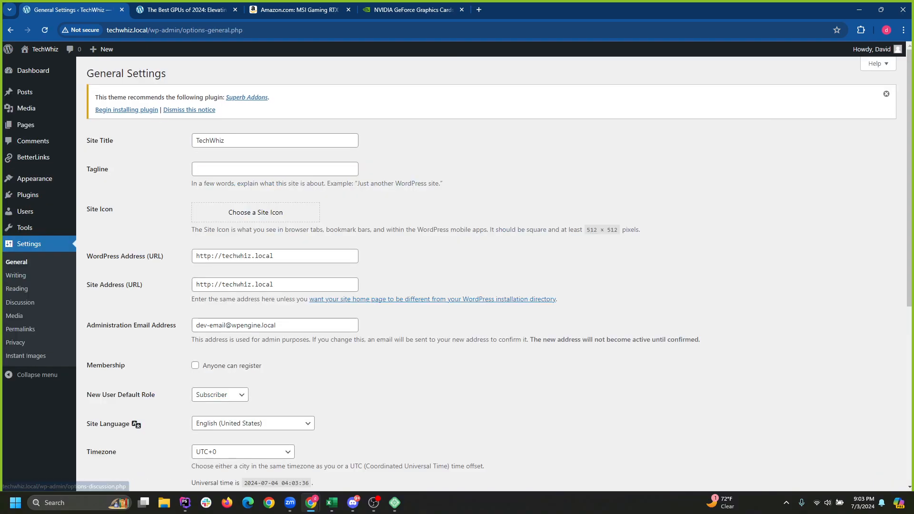
pyautogui.click(17, 288)
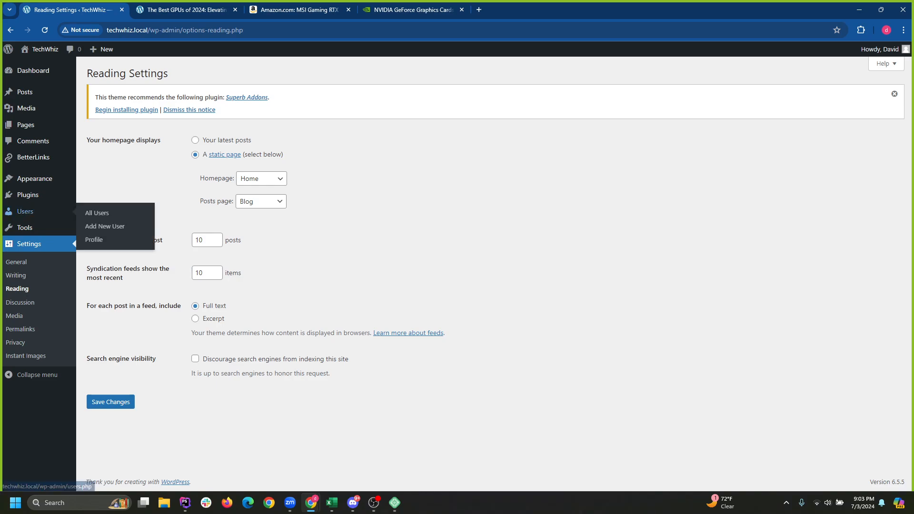
pyautogui.moveTo(71, 124)
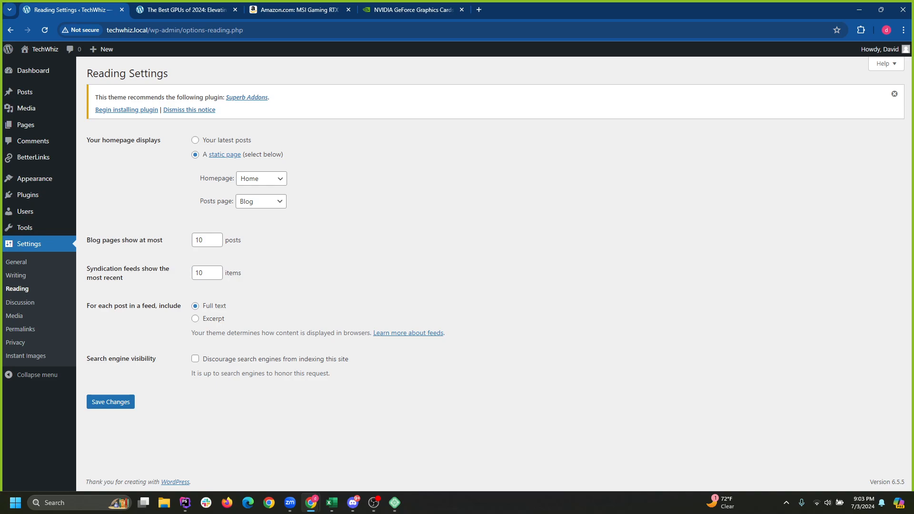
pyautogui.click(25, 125)
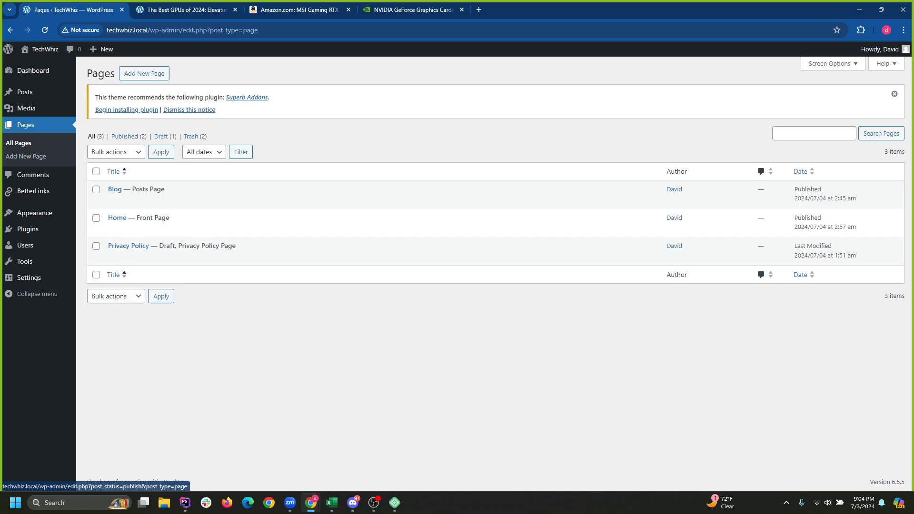
# Create a new page titled Phones, replacing the initial Smartphones title.
pyautogui.click(144, 73)
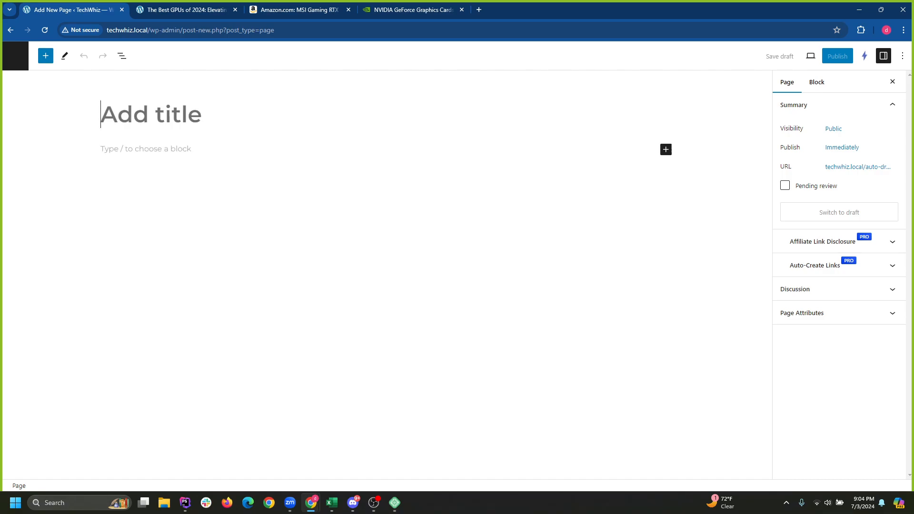
pyautogui.write('Sm')
pyautogui.press('BackSpace')
pyautogui.press('BackSpace')
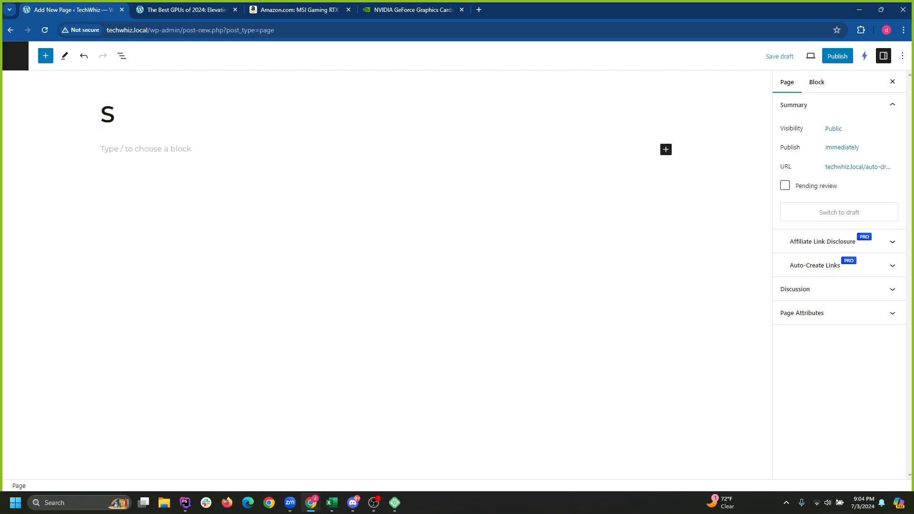
pyautogui.write('Smartphones')
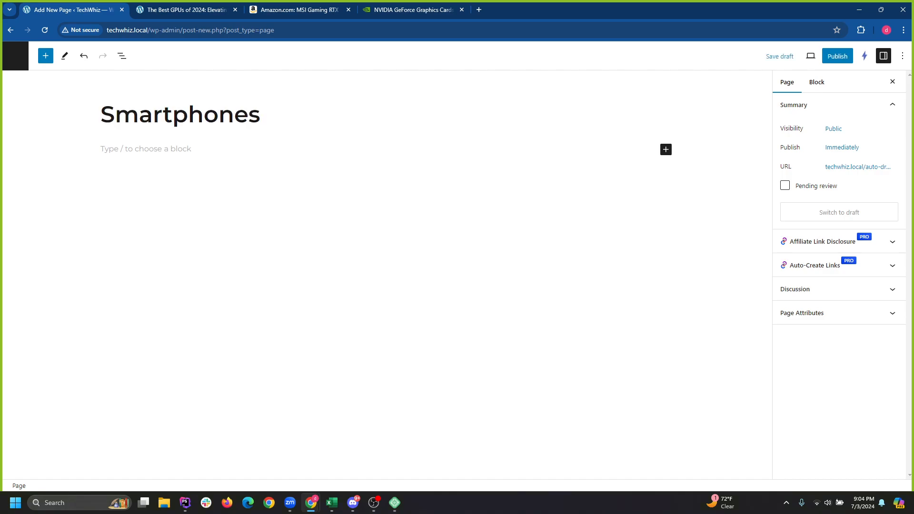
pyautogui.press('Home')
pyautogui.hotkey('shift', 'End')
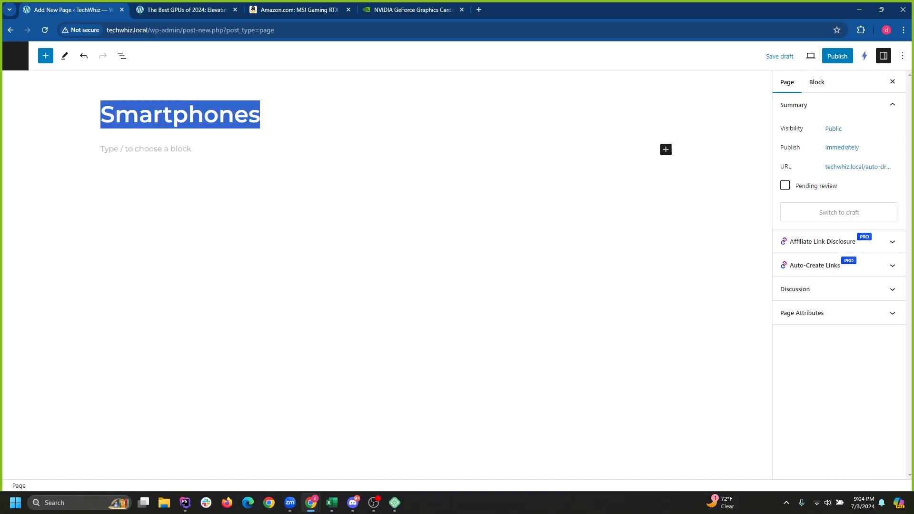
pyautogui.write('Pho')
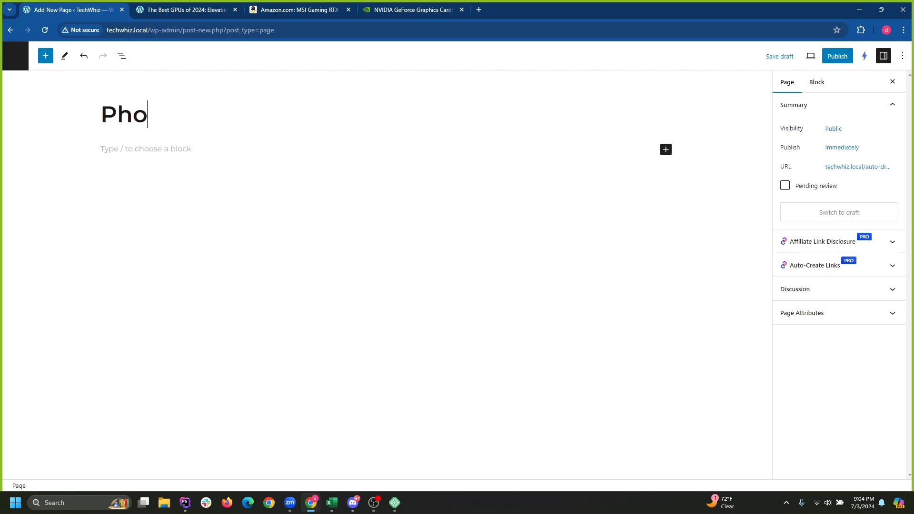
pyautogui.write('nes')
pyautogui.press('Return')
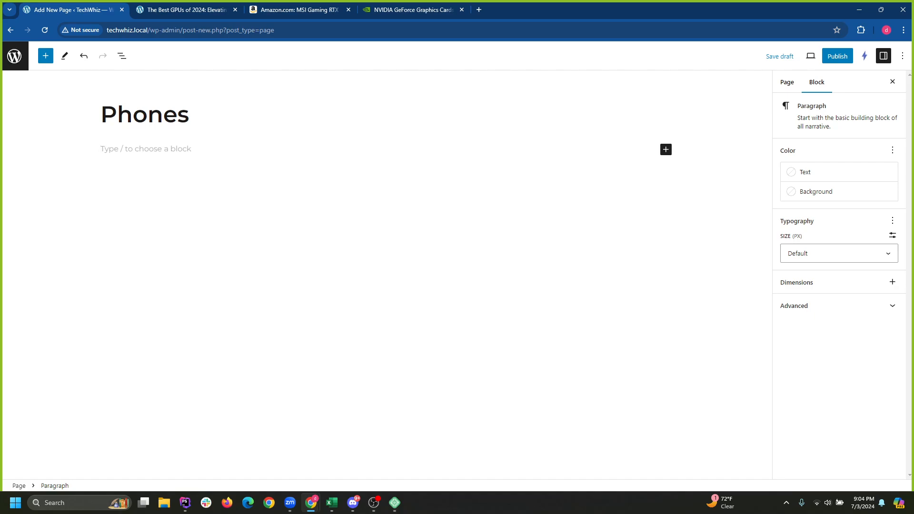
# Search the block library for 'quer' and insert a Query Loop block.
pyautogui.click(122, 56)
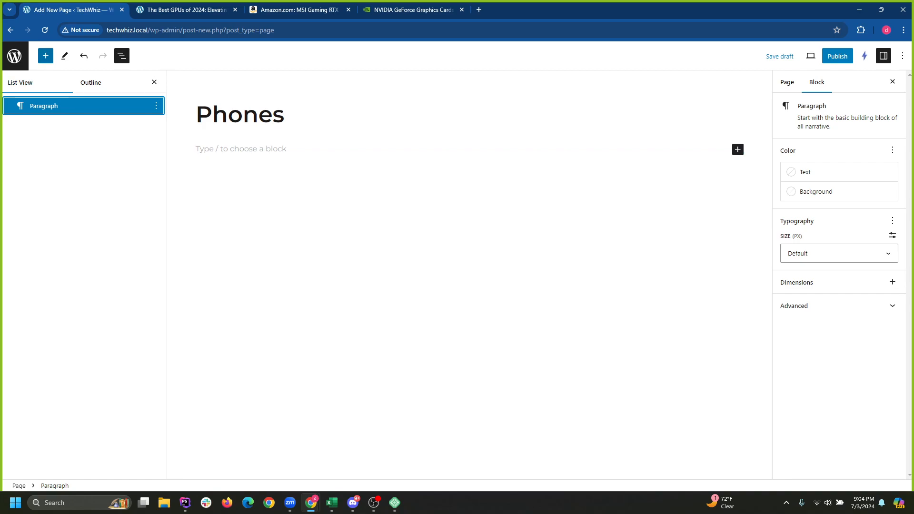
pyautogui.click(45, 57)
pyautogui.write('qu')
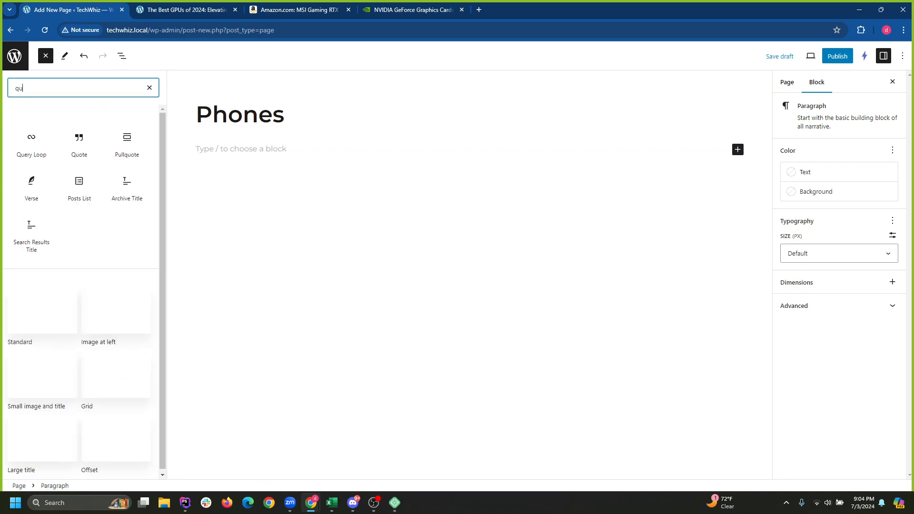
pyautogui.write('er')
pyautogui.click(32, 143)
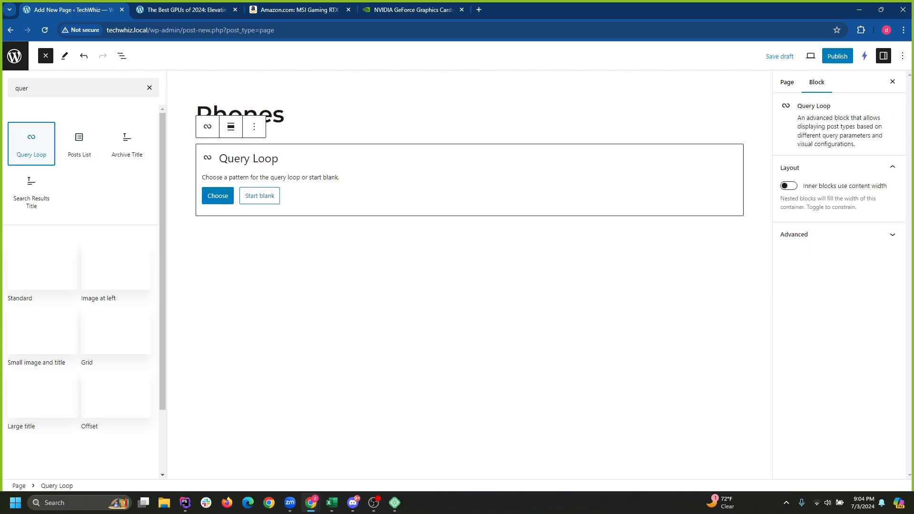
pyautogui.click(217, 196)
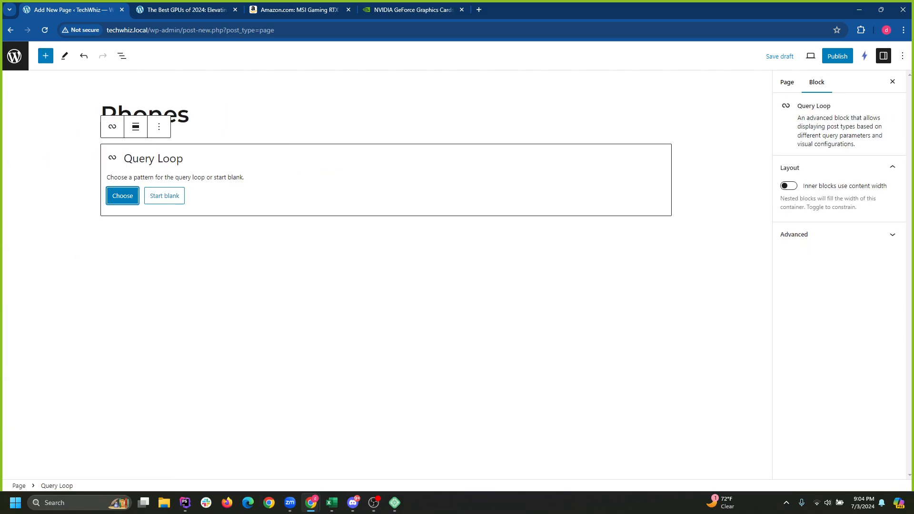
# Browse the Query Loop patterns and insert one as a trial.
pyautogui.click(216, 195)
pyautogui.click(122, 195)
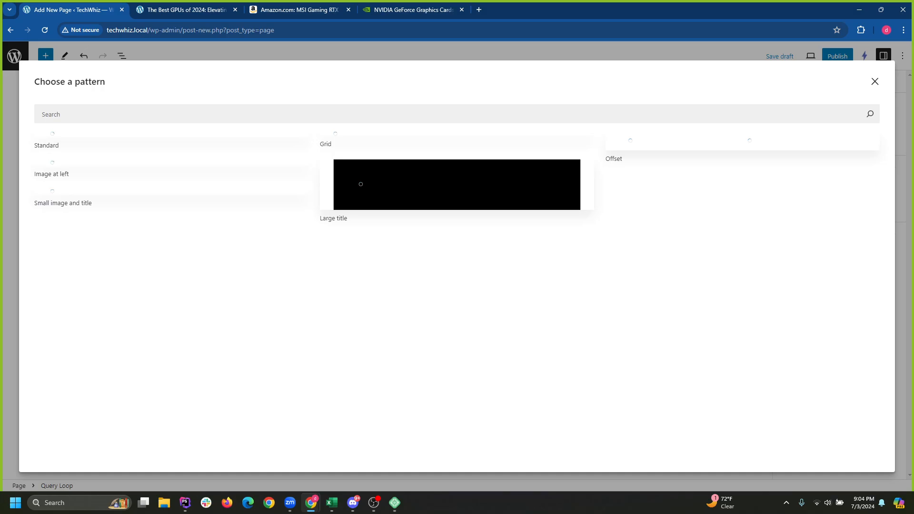
pyautogui.scroll(-3, 452, 390)
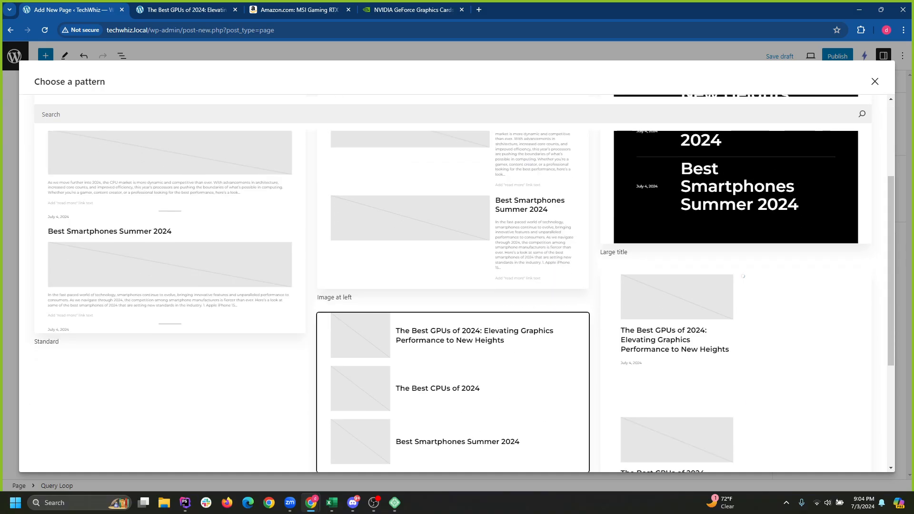
pyautogui.scroll(-4, 453, 381)
pyautogui.scroll(4, 452, 357)
pyautogui.scroll(-2, 453, 357)
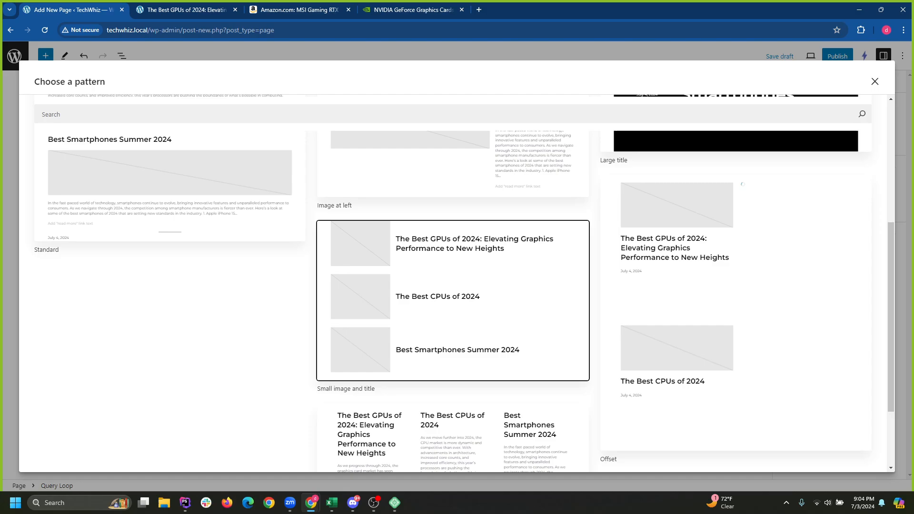
pyautogui.scroll(5, 452, 357)
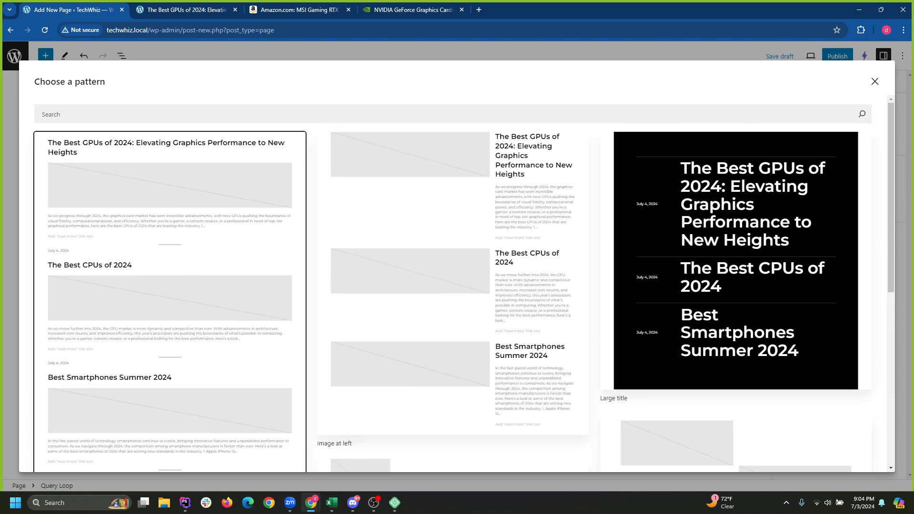
pyautogui.click(170, 199)
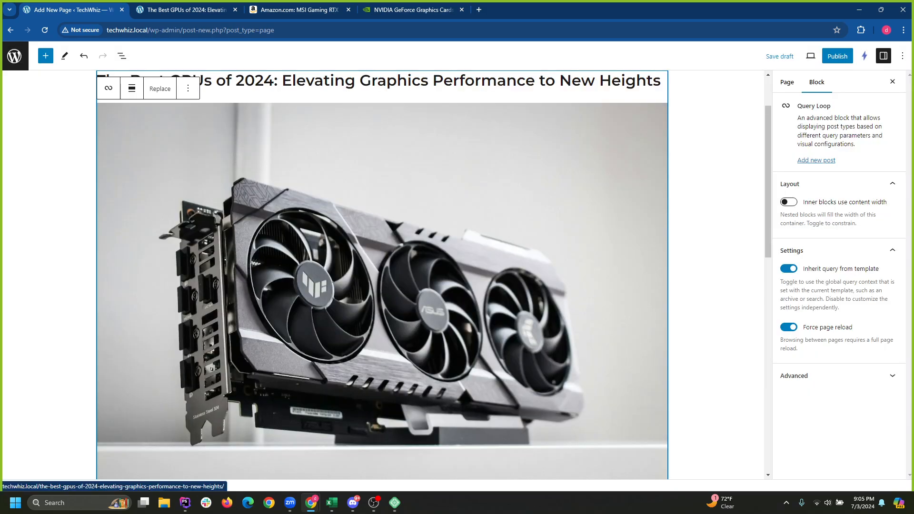
pyautogui.scroll(-8, 382, 275)
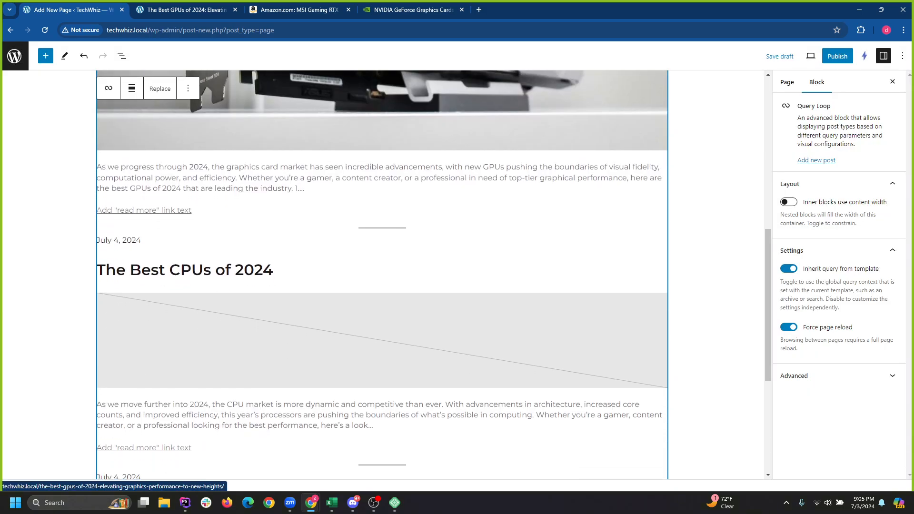
pyautogui.scroll(10, 383, 275)
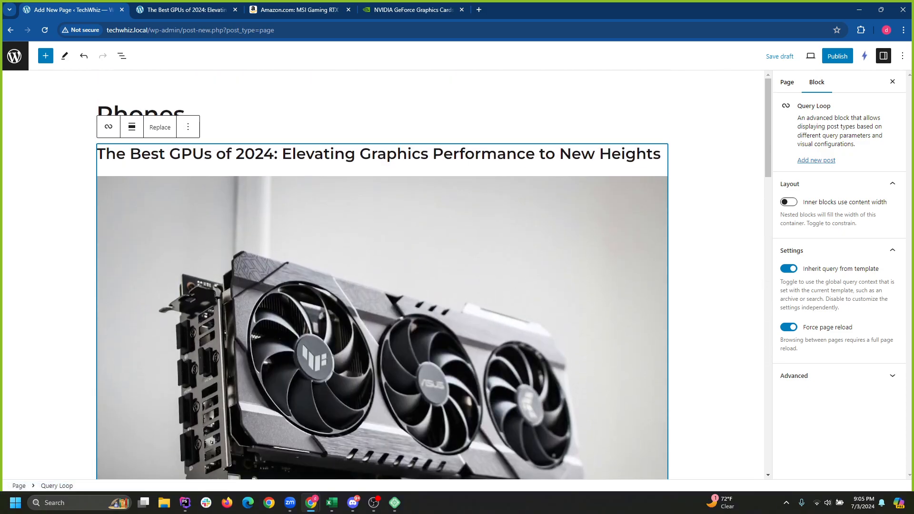
# Undo that pattern and apply the one with images at left and text at right.
pyautogui.hotkey('ctrl', 'z')
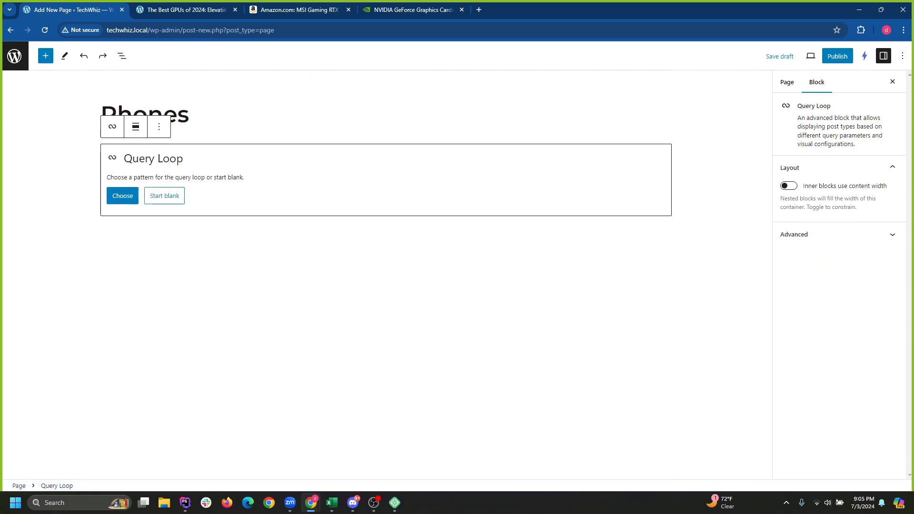
pyautogui.click(123, 195)
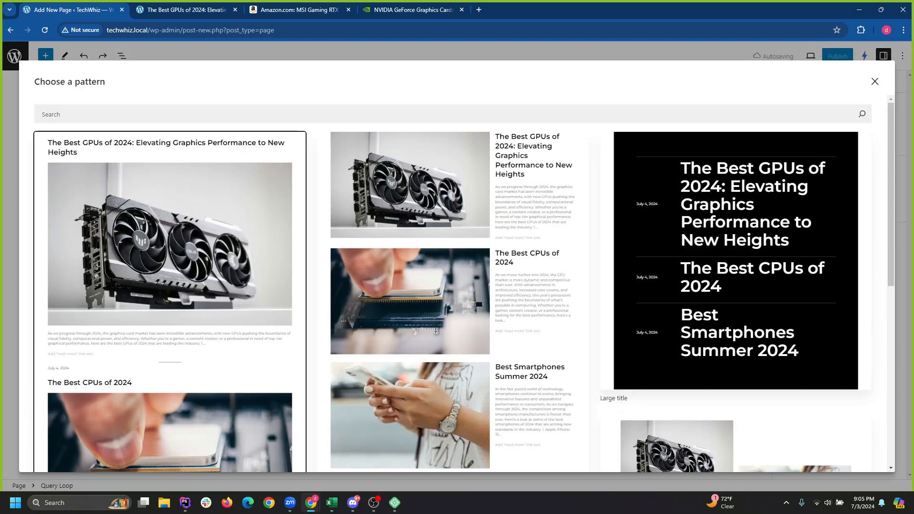
pyautogui.click(524, 214)
pyautogui.scroll(-6, 524, 215)
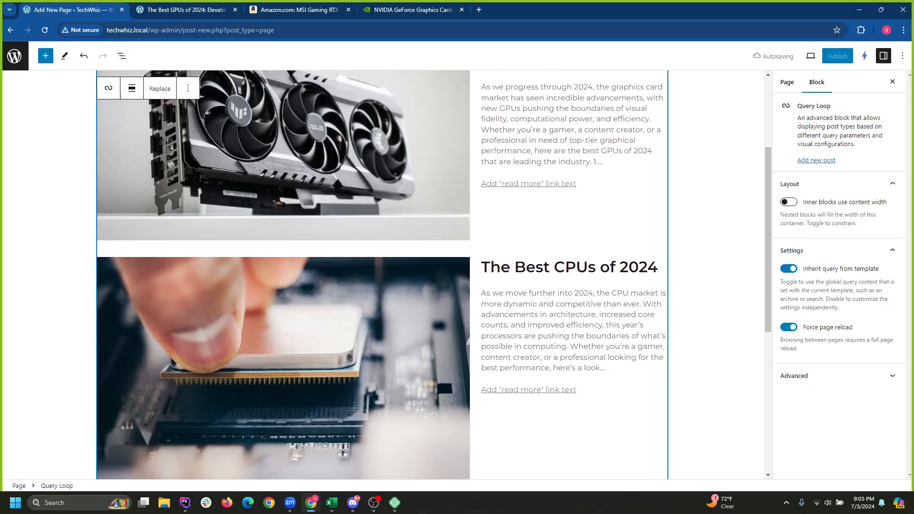
pyautogui.scroll(6, 524, 214)
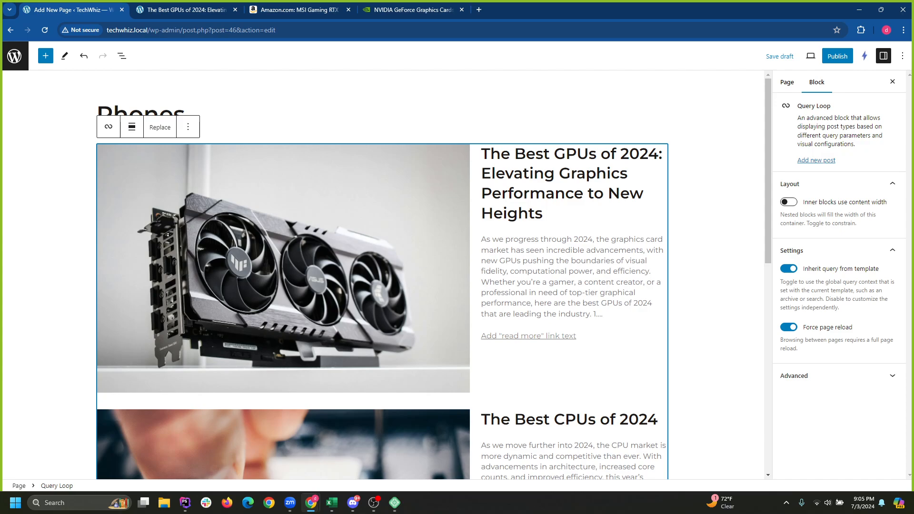
pyautogui.click(789, 269)
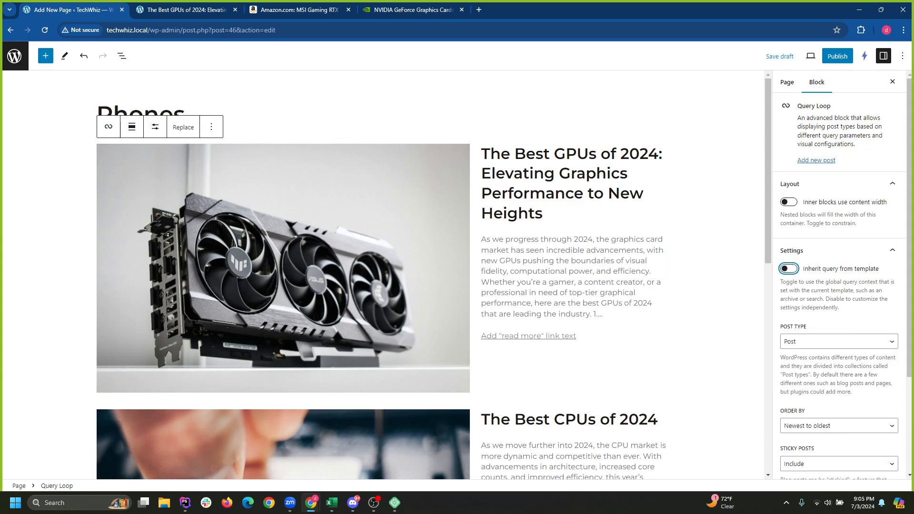
pyautogui.click(156, 126)
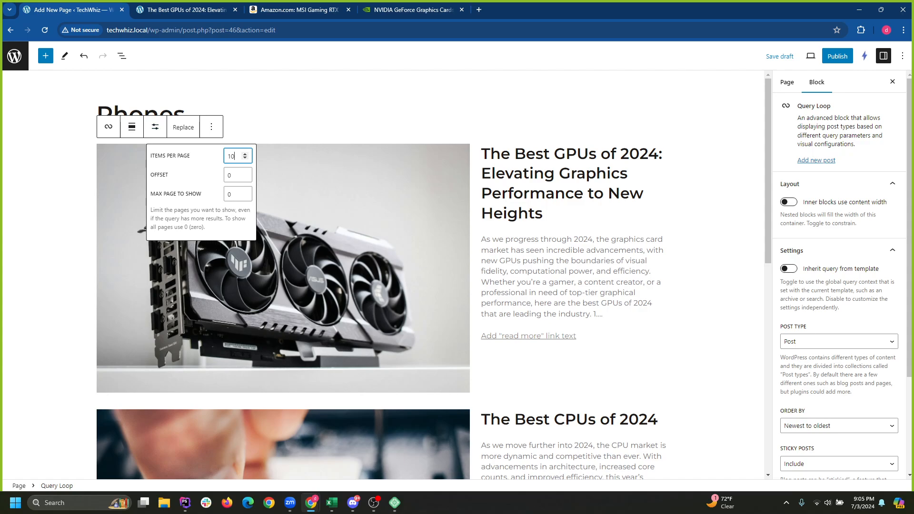
pyautogui.press('Escape')
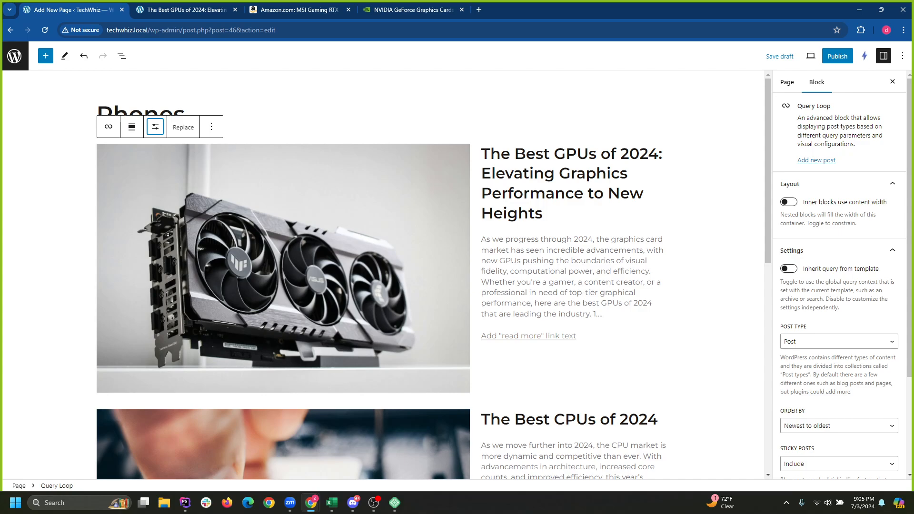
pyautogui.click(155, 127)
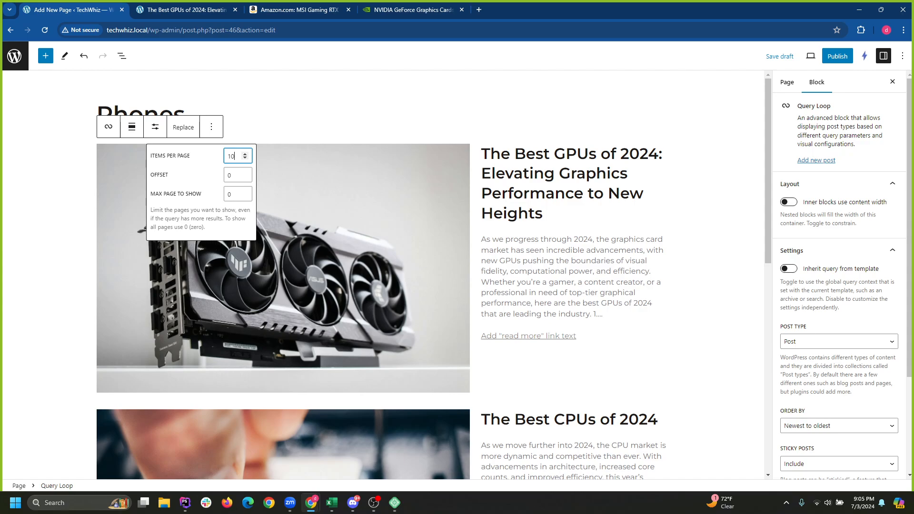
pyautogui.press('Escape')
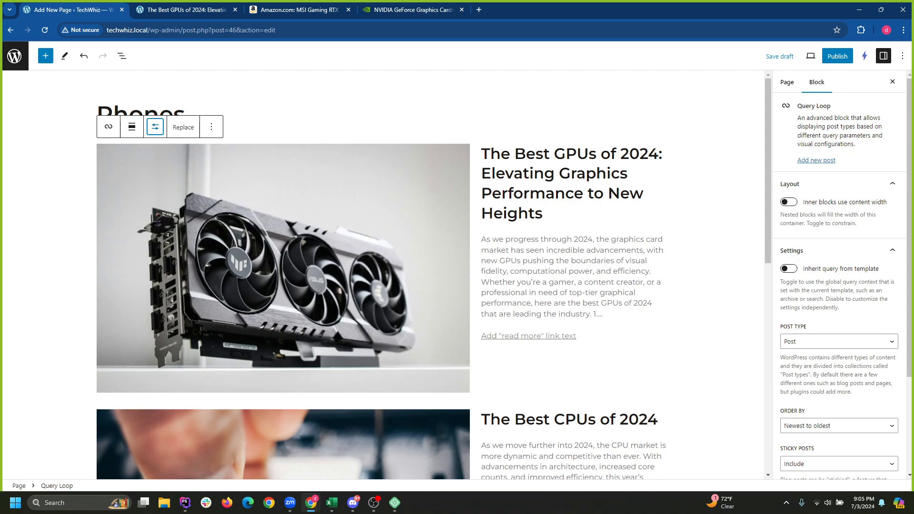
pyautogui.press('Return')
pyautogui.press('Escape')
pyautogui.click(789, 268)
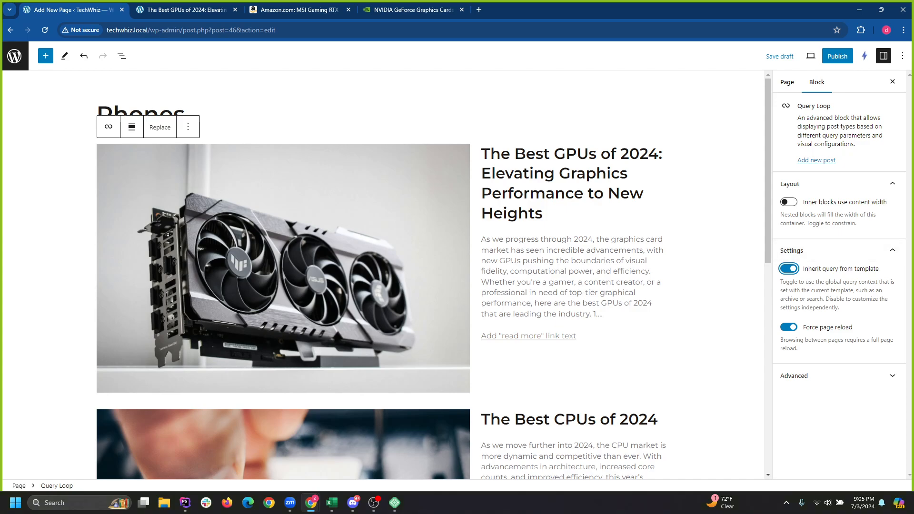
pyautogui.click(838, 375)
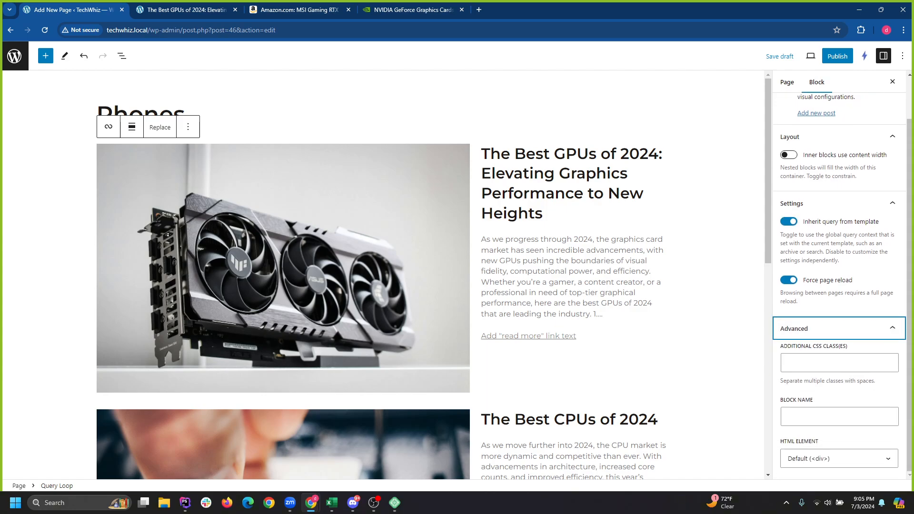
pyautogui.click(839, 328)
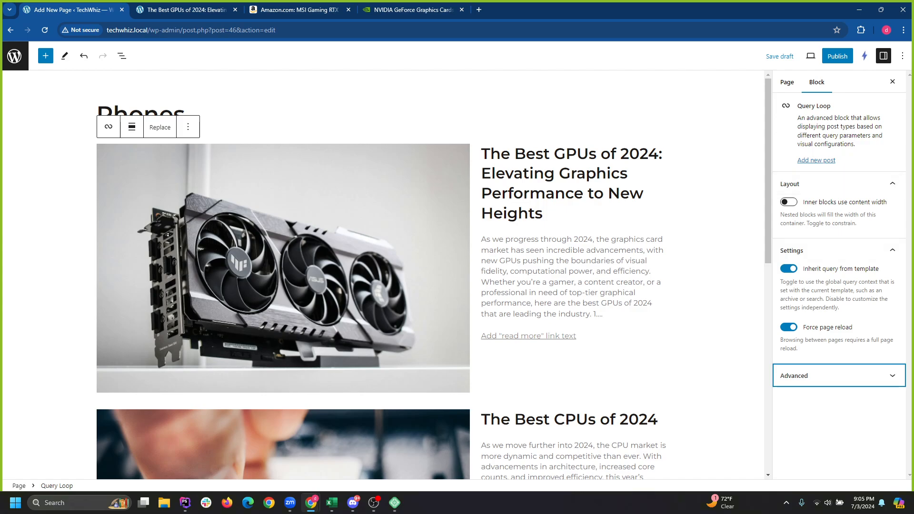
pyautogui.click(108, 126)
pyautogui.press('Escape')
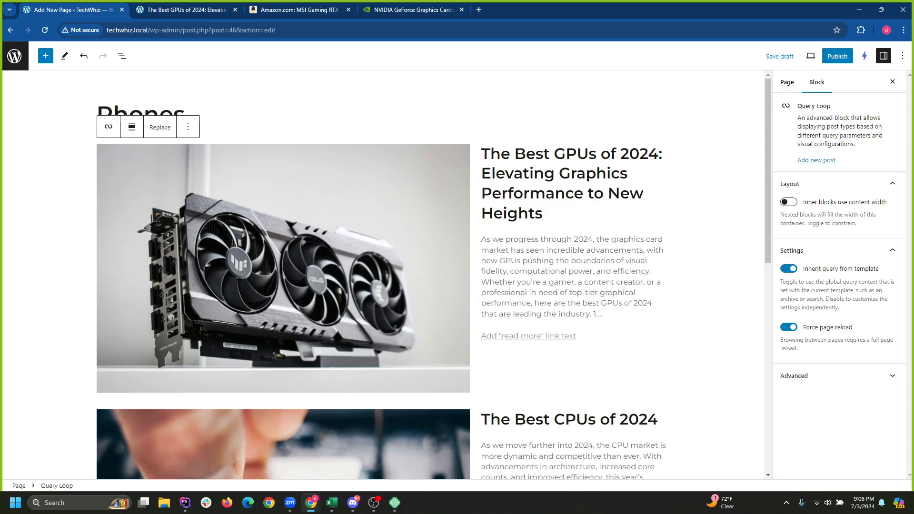
# In List View, select the Query Loop's Post Template and check its Styles settings.
pyautogui.click(122, 55)
pyautogui.click(9, 106)
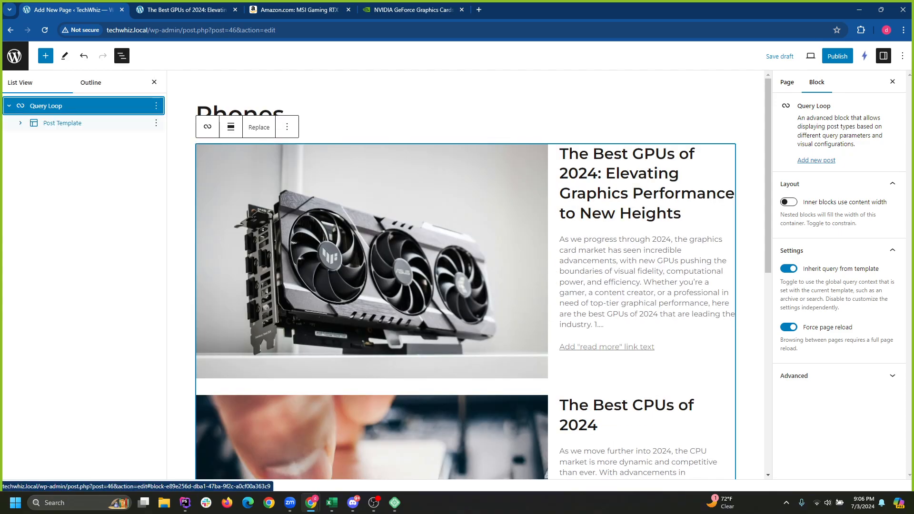
pyautogui.click(62, 123)
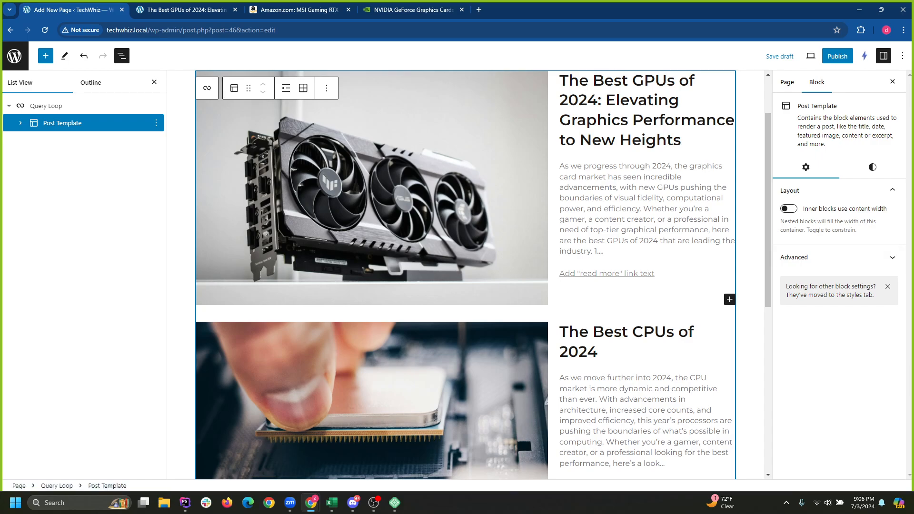
pyautogui.click(873, 167)
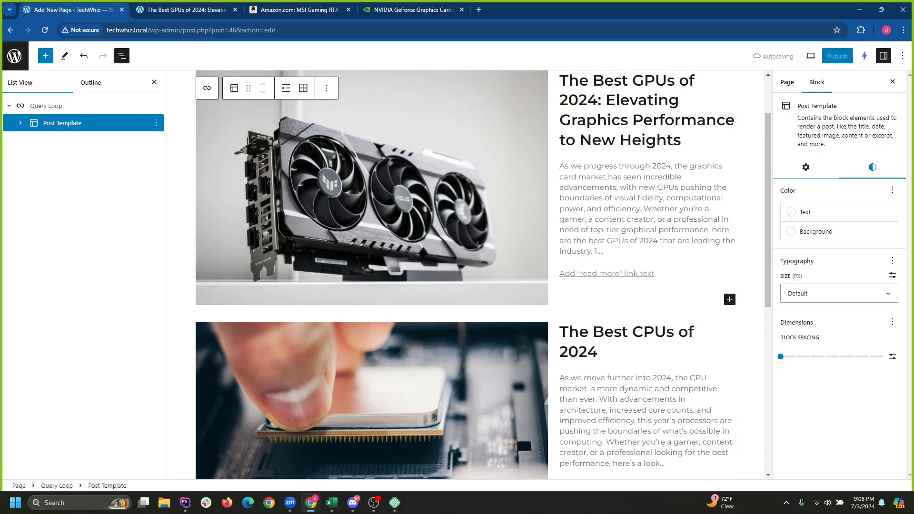
pyautogui.click(806, 166)
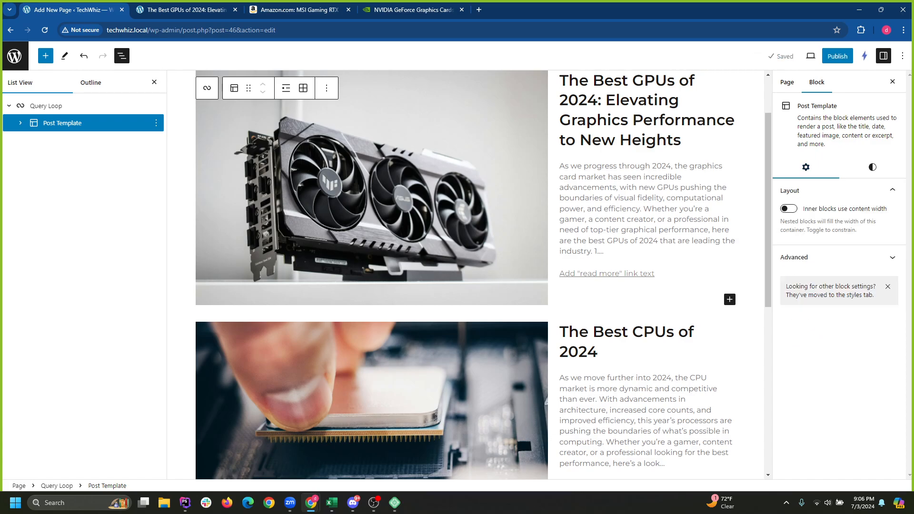
# Reselect the Query Loop and expand its Advanced settings, leaving the pattern unchanged.
pyautogui.click(47, 105)
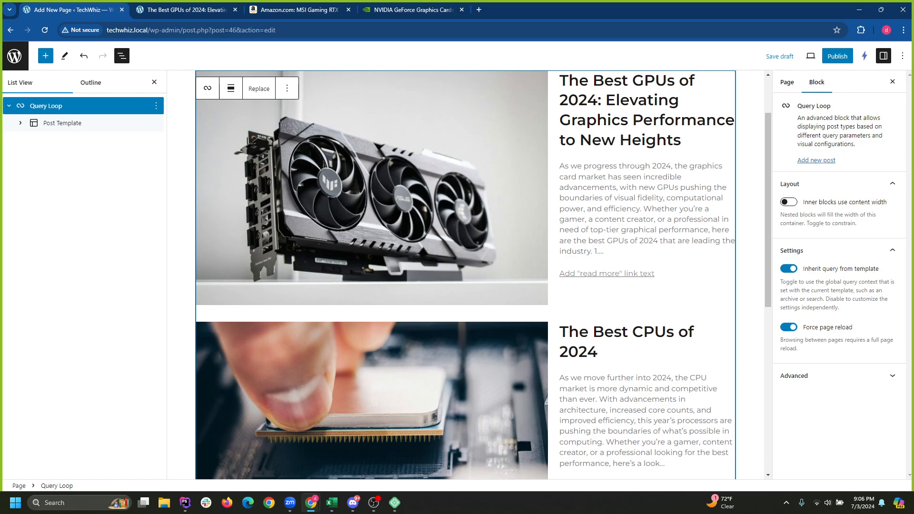
pyautogui.click(809, 376)
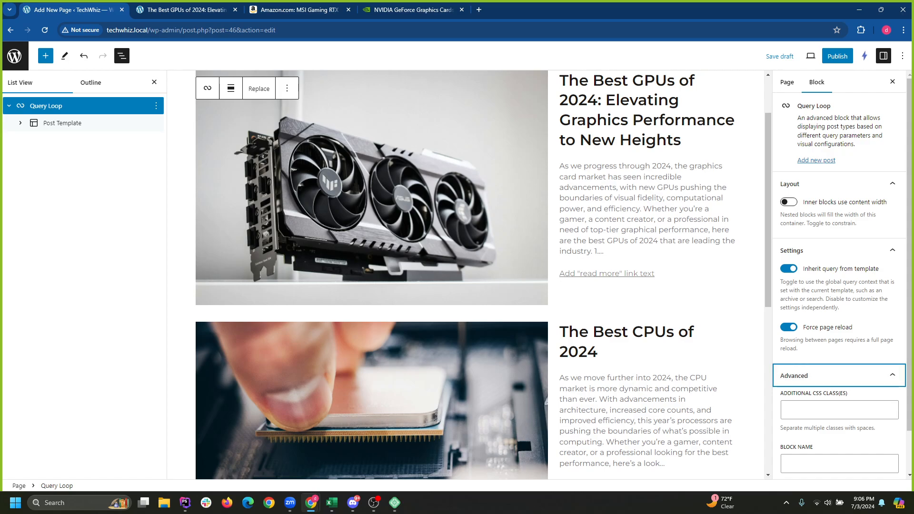
pyautogui.scroll(-1, 840, 286)
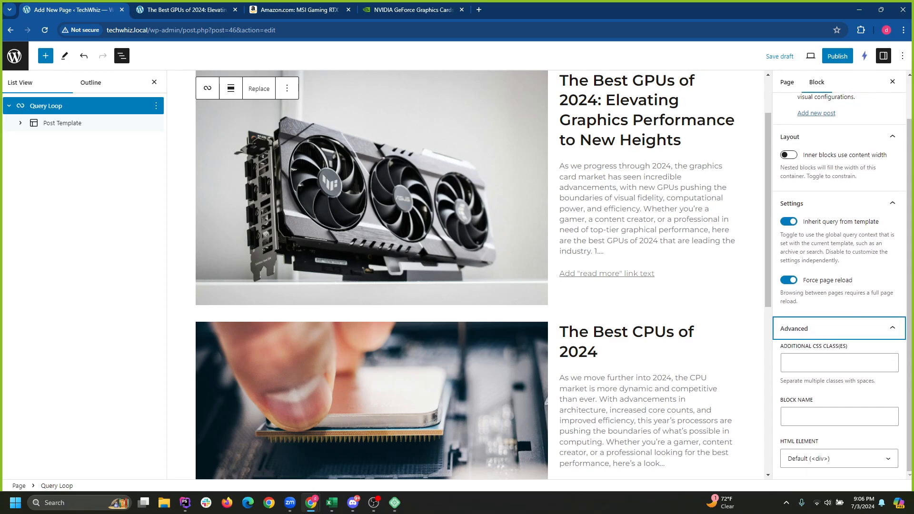
pyautogui.scroll(1, 839, 286)
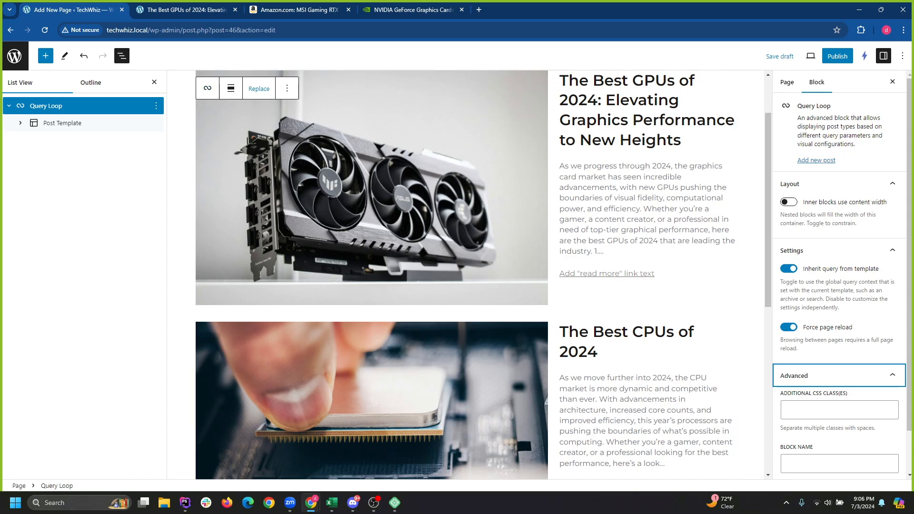
pyautogui.click(259, 89)
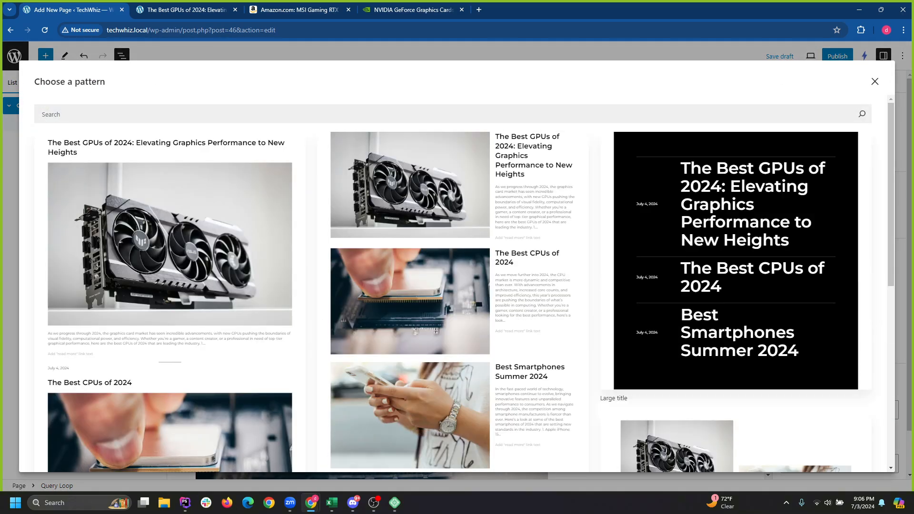
pyautogui.click(875, 81)
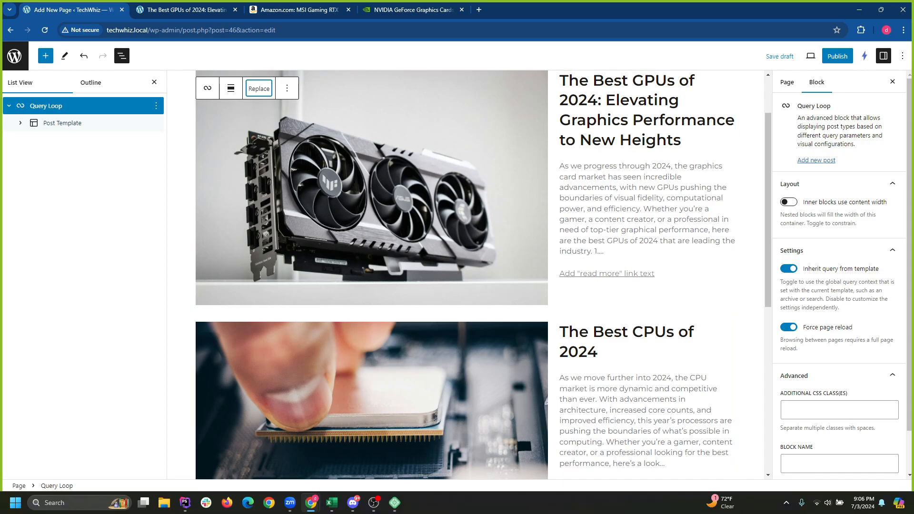
pyautogui.scroll(2, 372, 238)
pyautogui.click(208, 127)
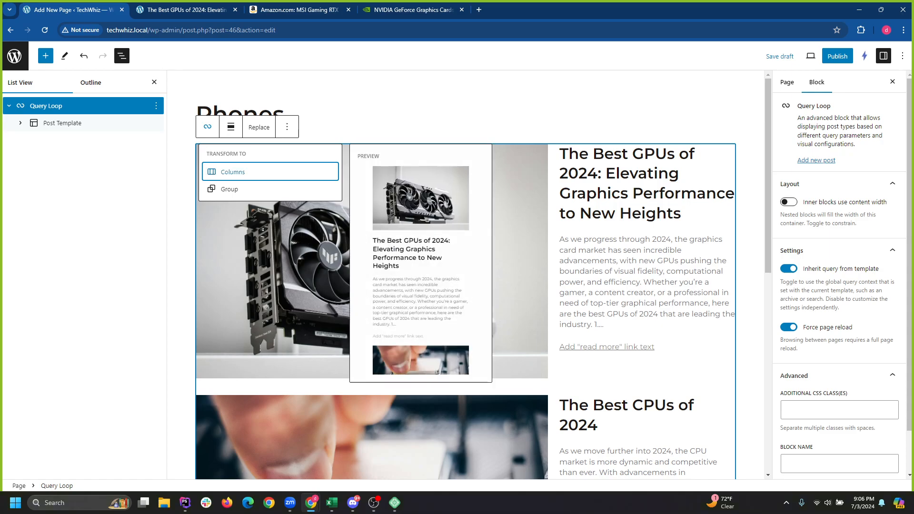
pyautogui.click(789, 269)
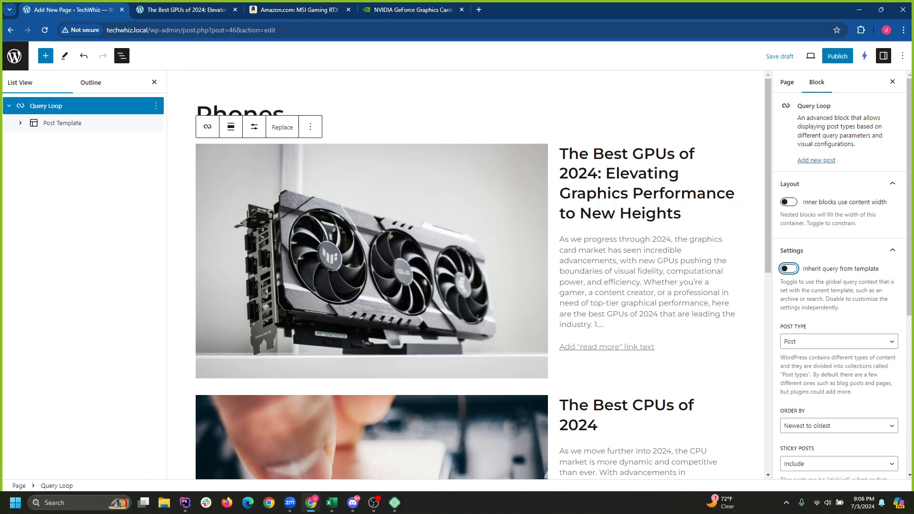
pyautogui.click(254, 127)
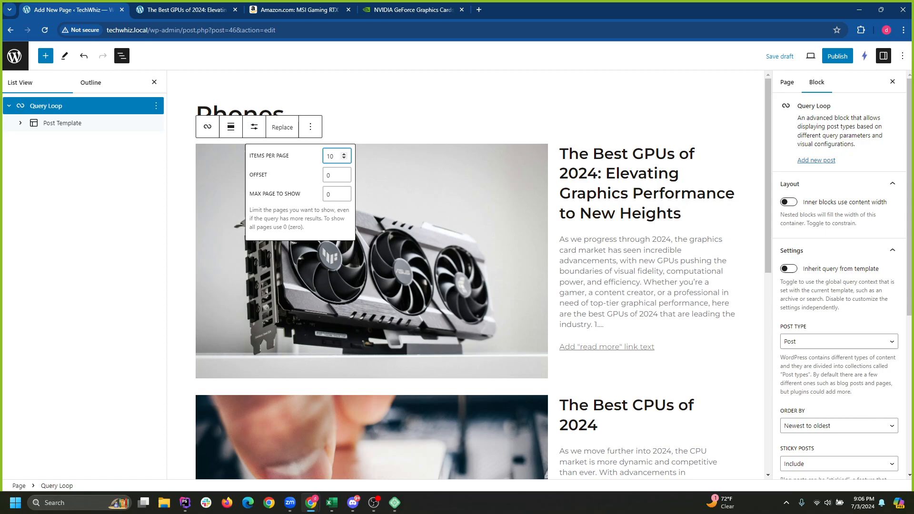
pyautogui.click(839, 307)
pyautogui.scroll(-2, 839, 307)
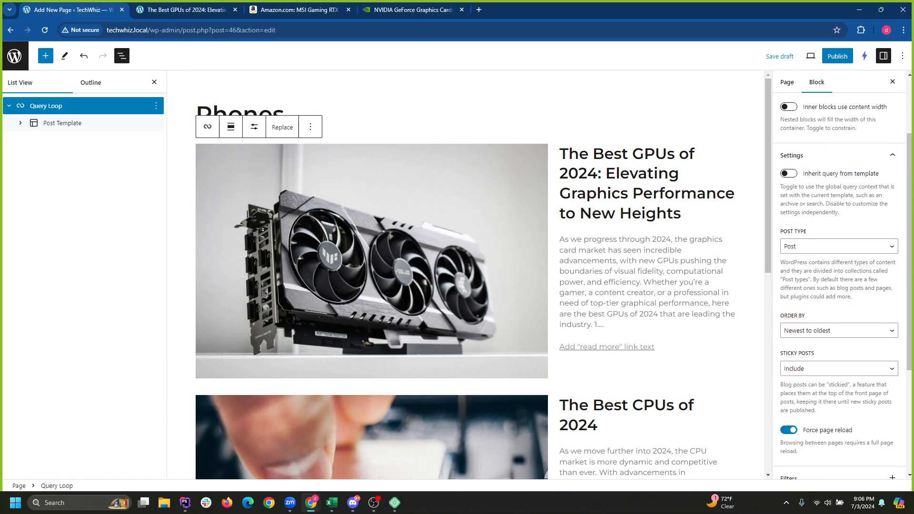
pyautogui.scroll(-1, 839, 307)
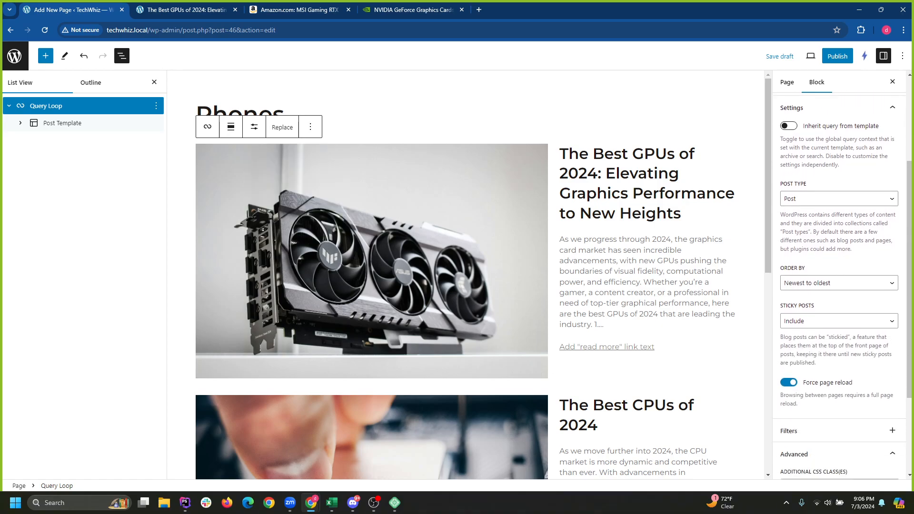
pyautogui.scroll(-2, 839, 307)
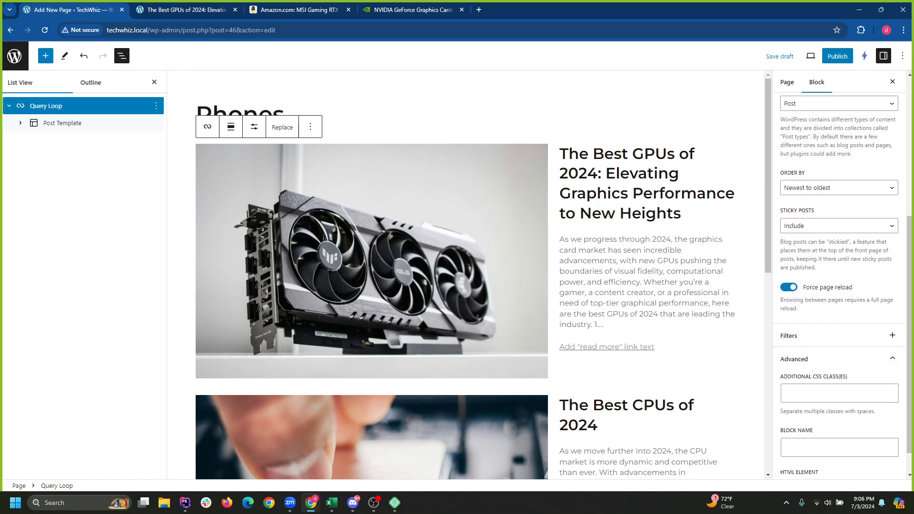
pyautogui.scroll(4, 839, 285)
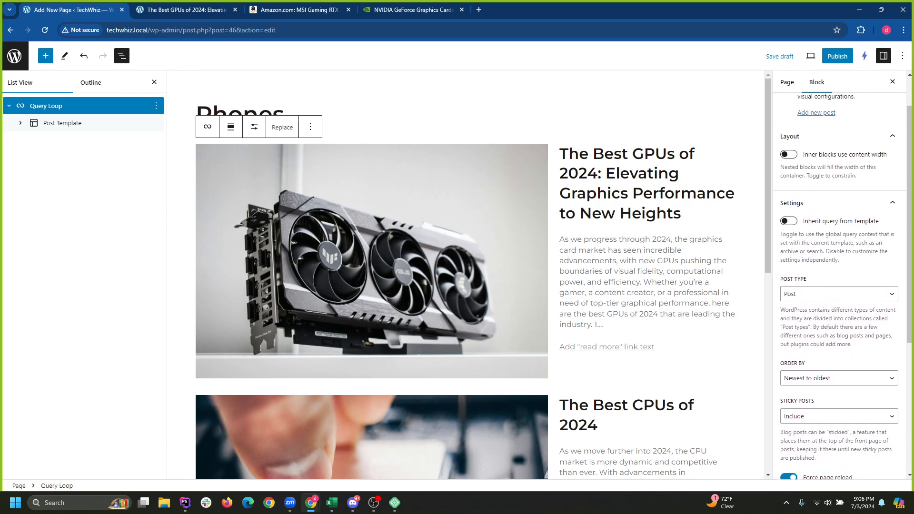
pyautogui.scroll(1, 839, 286)
pyautogui.scroll(-2, 839, 286)
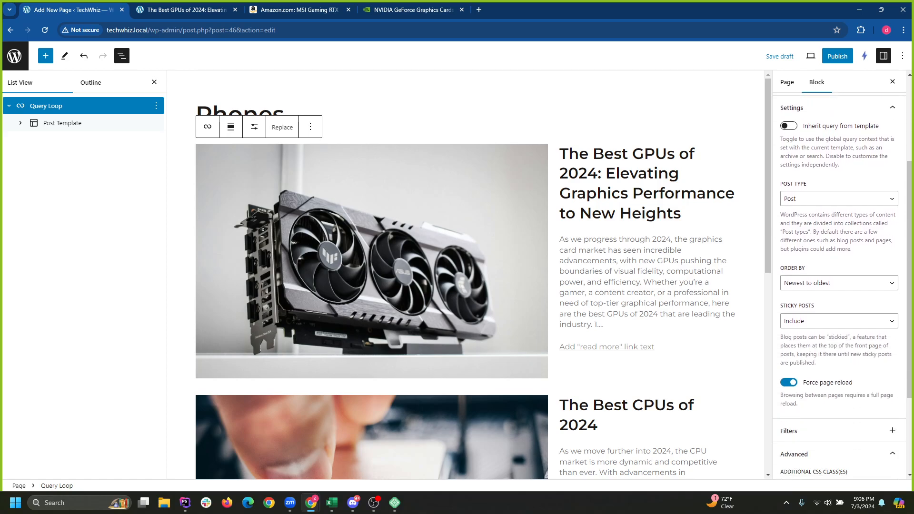
pyautogui.click(255, 127)
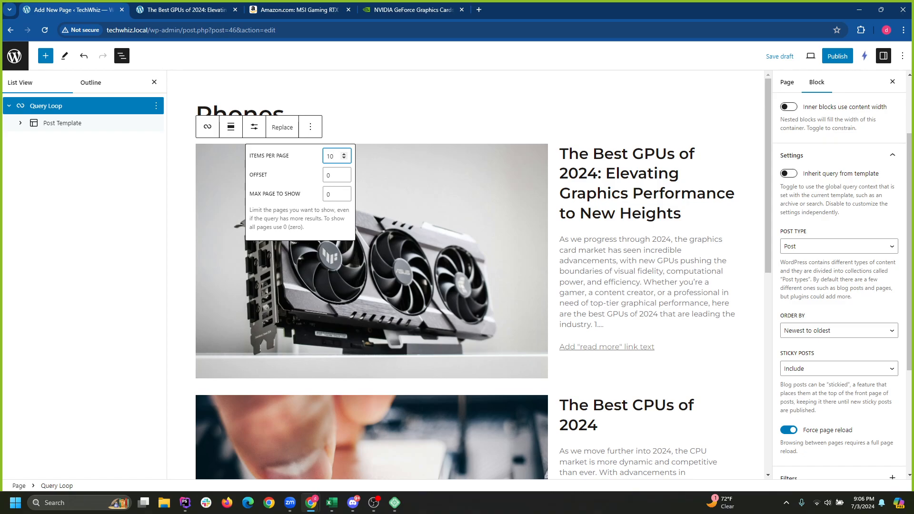
pyautogui.scroll(2, 839, 285)
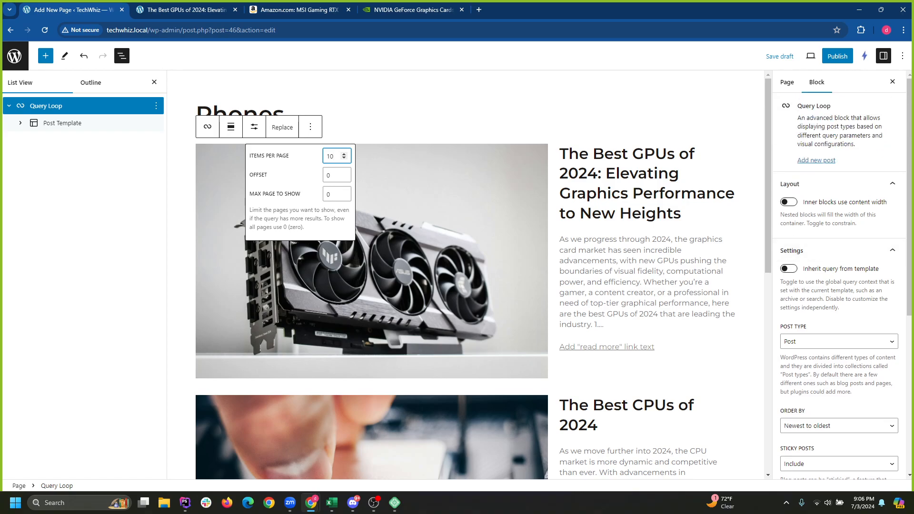
pyautogui.click(788, 268)
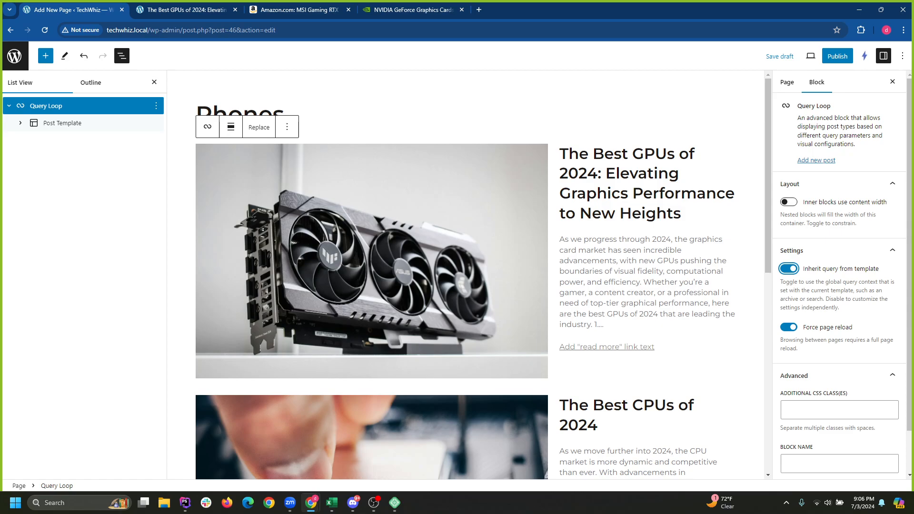
pyautogui.click(788, 268)
pyautogui.scroll(-5, 838, 286)
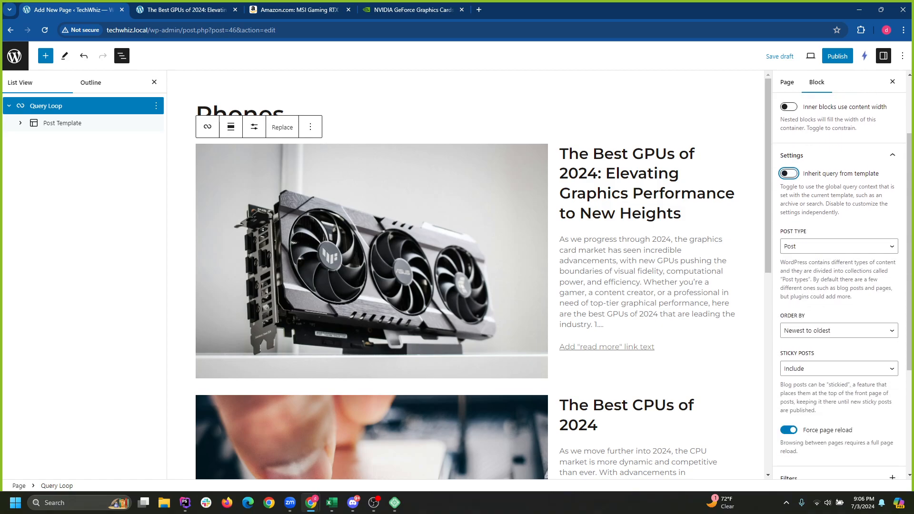
pyautogui.scroll(-1, 843, 286)
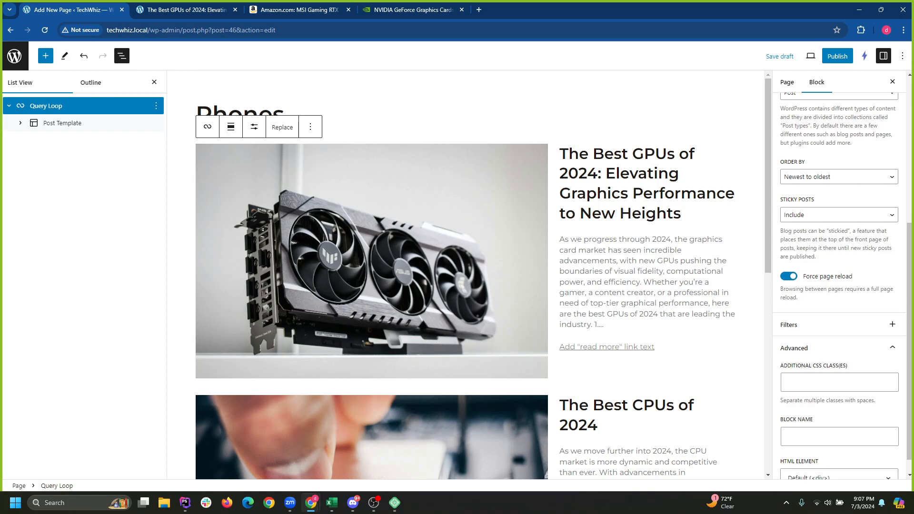
# Add a Taxonomies filter to the Query Loop with category smartphones.
pyautogui.click(892, 304)
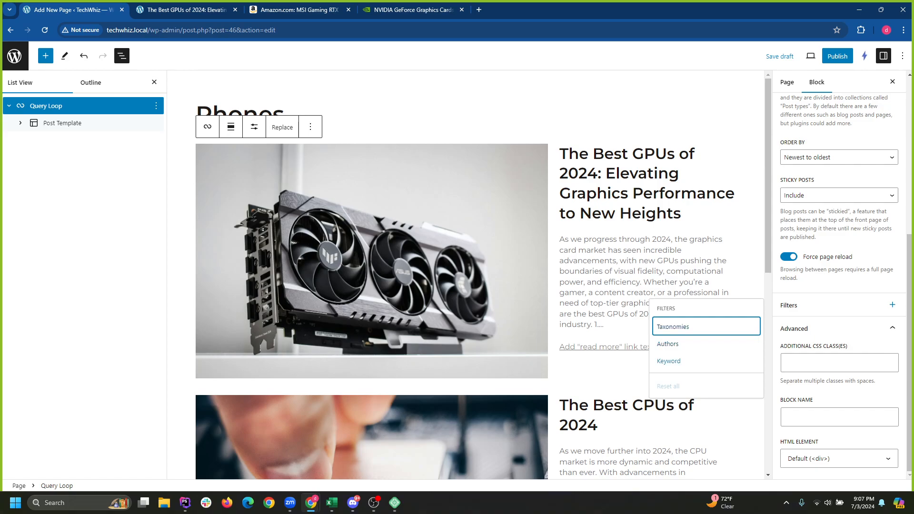
pyautogui.click(673, 327)
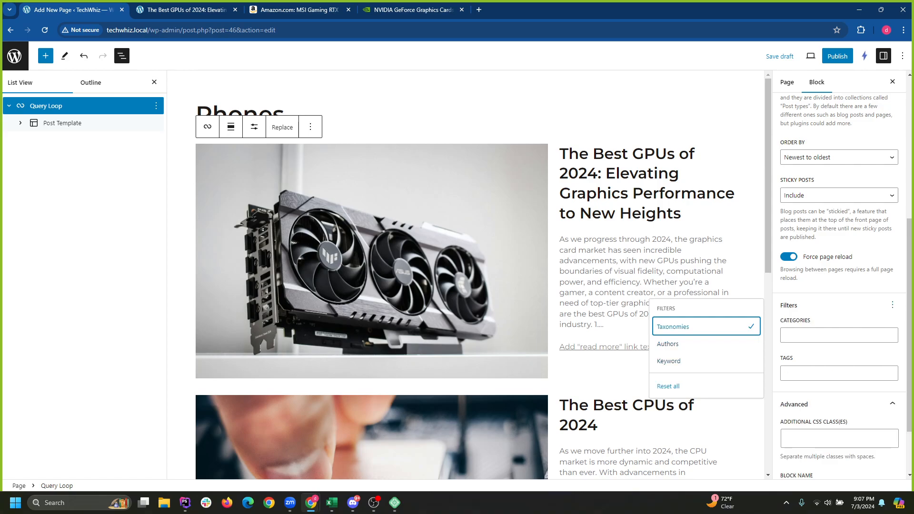
pyautogui.click(838, 336)
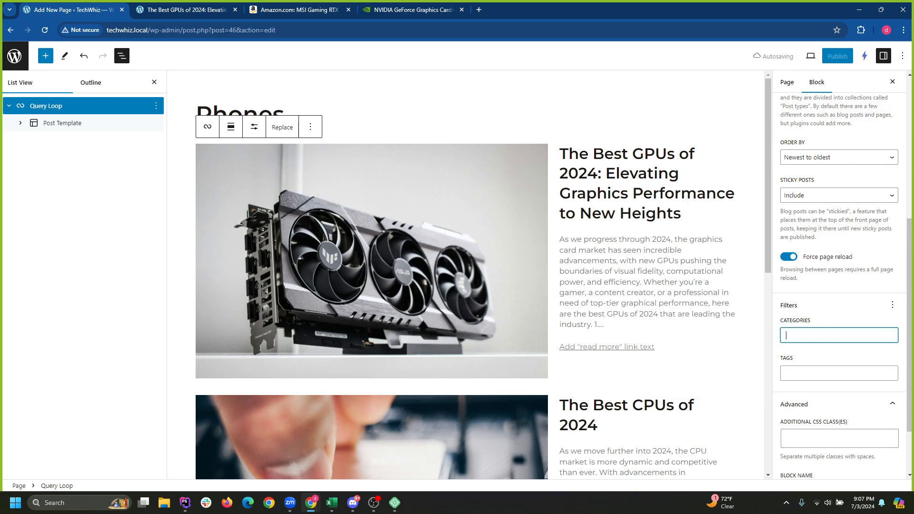
pyautogui.scroll(-2, 839, 335)
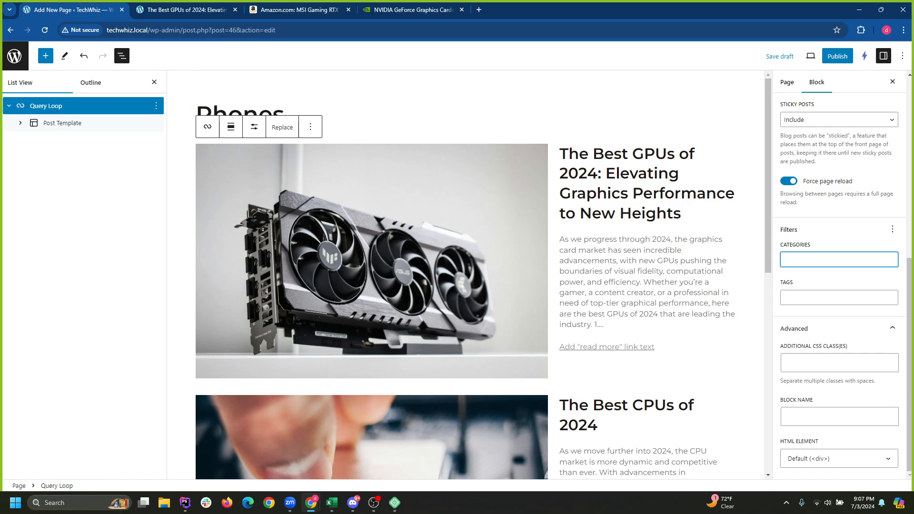
pyautogui.write('smartphones')
pyautogui.press('Tab')
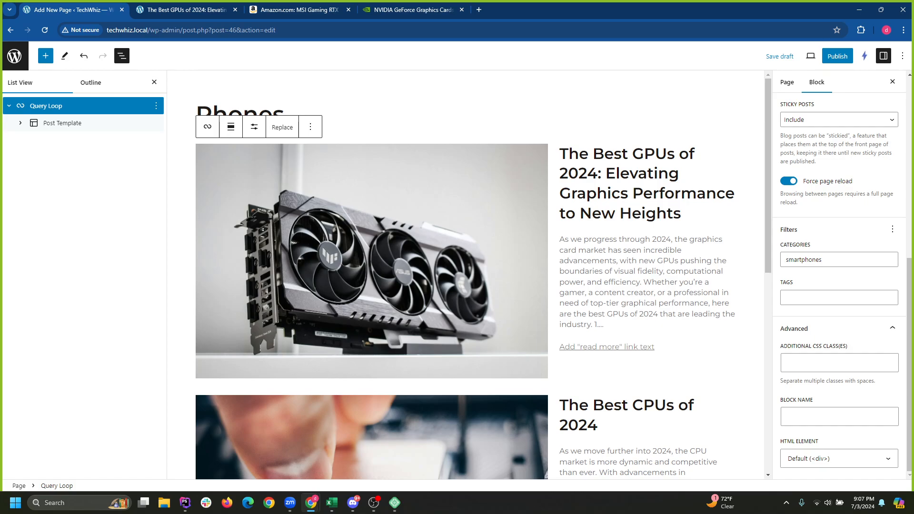
# Recheck the smartphones entry in the Categories filter, leaving Tags empty.
pyautogui.click(831, 259)
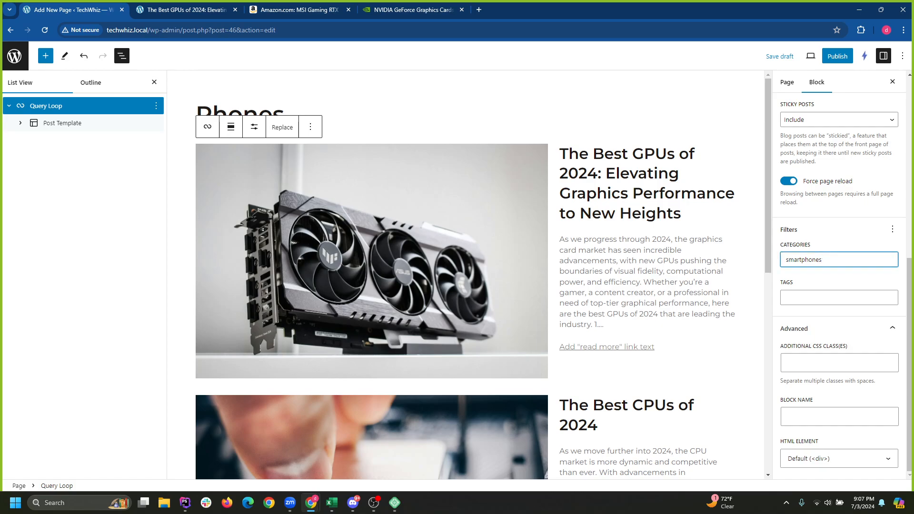
pyautogui.hotkey('ctrl', 'a')
pyautogui.click(831, 259)
pyautogui.click(839, 298)
pyautogui.click(839, 259)
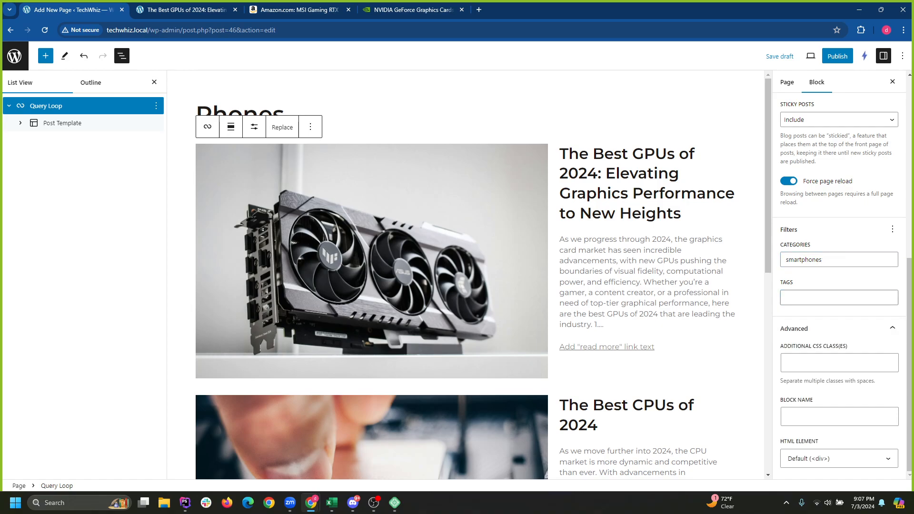
pyautogui.click(839, 297)
pyautogui.click(847, 280)
pyautogui.doubleClick(804, 260)
pyautogui.click(828, 259)
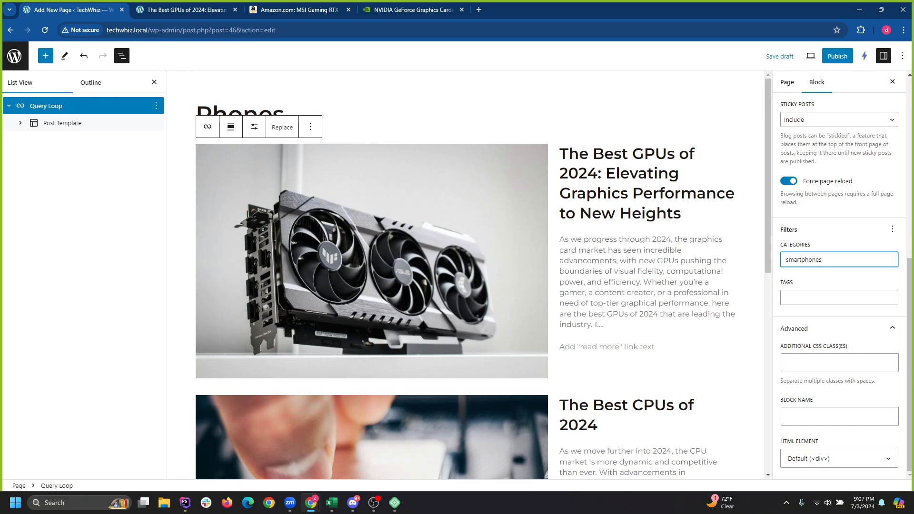
# Publish the Phones page and view it live.
pyautogui.click(837, 56)
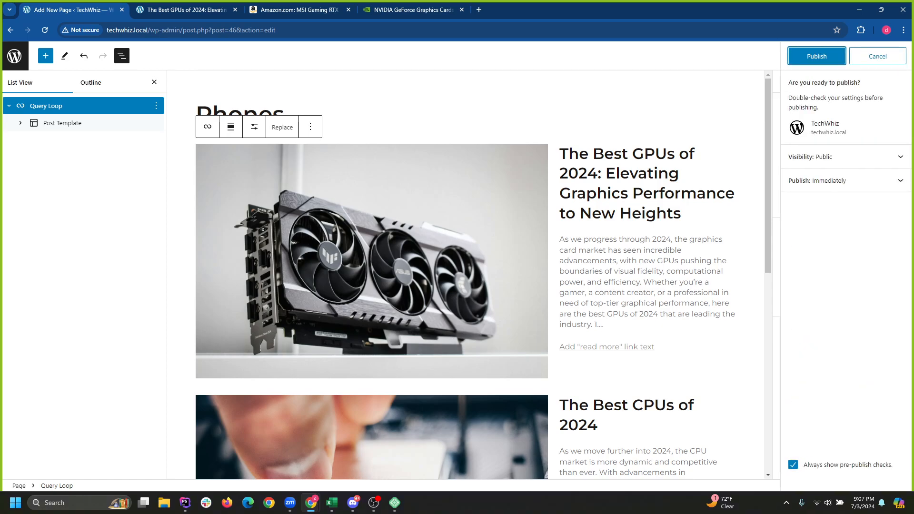
pyautogui.click(814, 55)
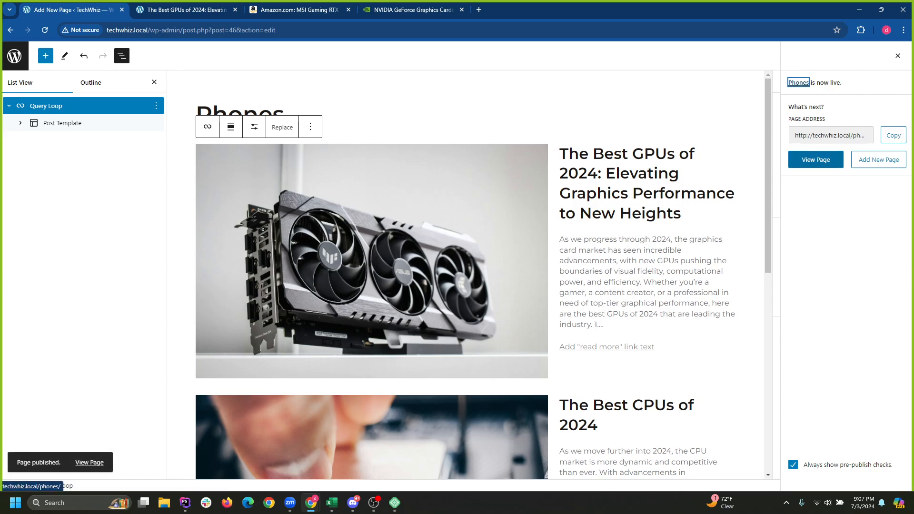
pyautogui.click(816, 160)
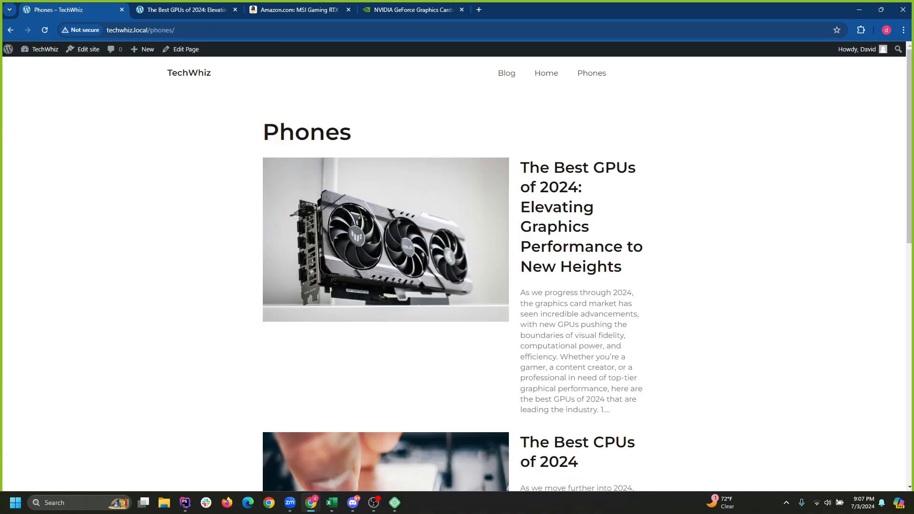
pyautogui.scroll(-7, 385, 380)
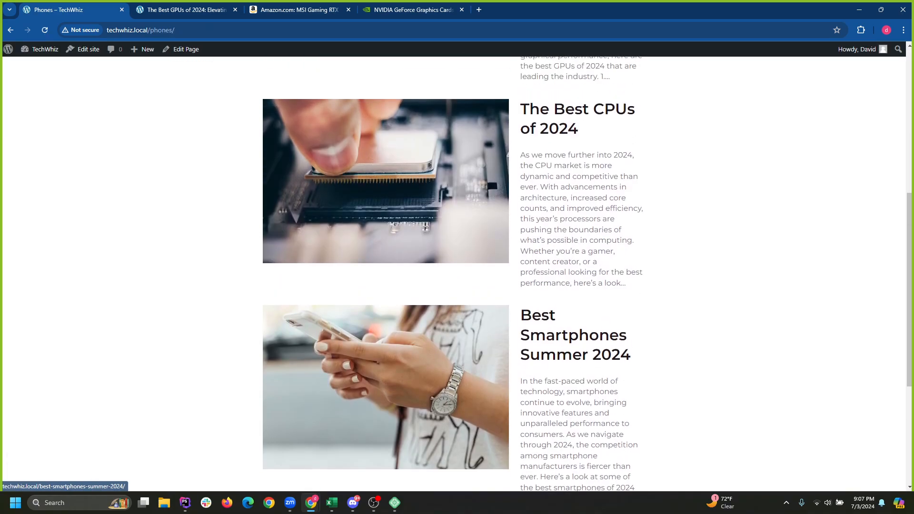
pyautogui.scroll(7, 386, 273)
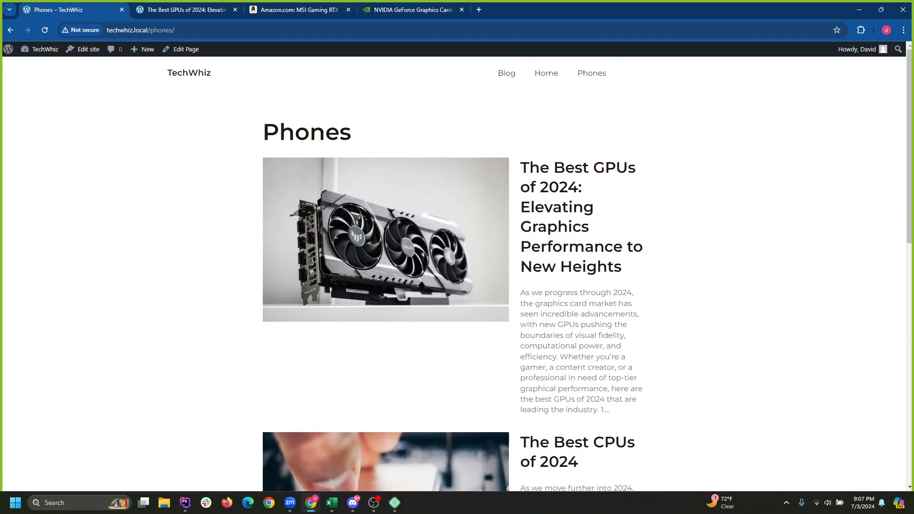
# Reload the live page to confirm Best Smartphones Summer 2024 appears, then reopen it for editing.
pyautogui.click(592, 73)
pyautogui.scroll(-10, 457, 273)
pyautogui.scroll(9, 457, 273)
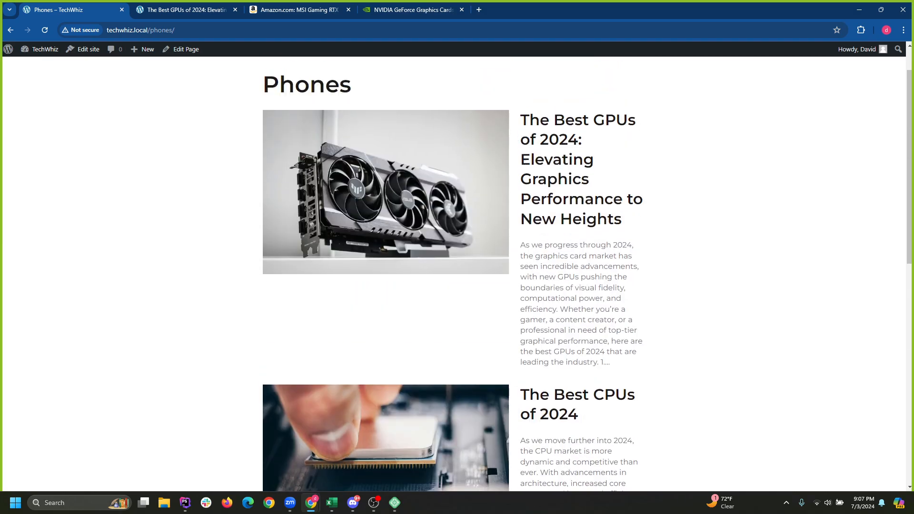
pyautogui.scroll(-2, 458, 274)
pyautogui.scroll(3, 457, 274)
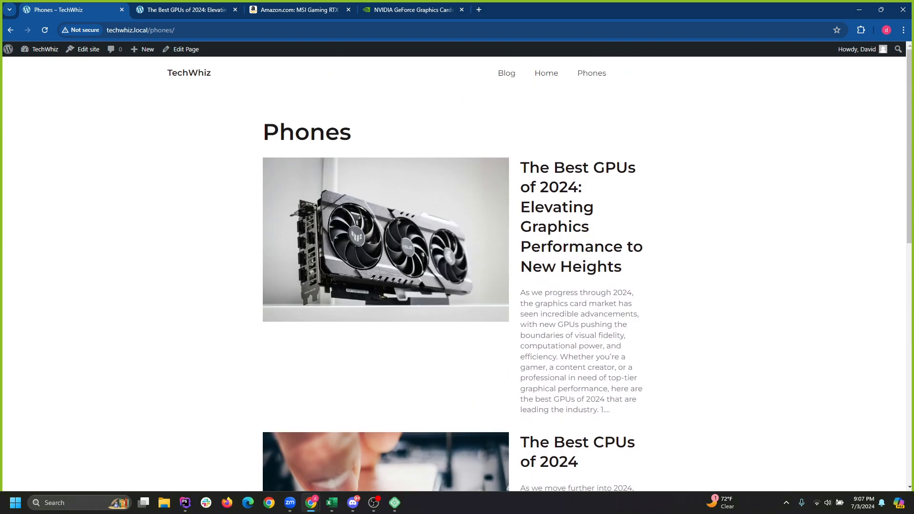
pyautogui.click(183, 49)
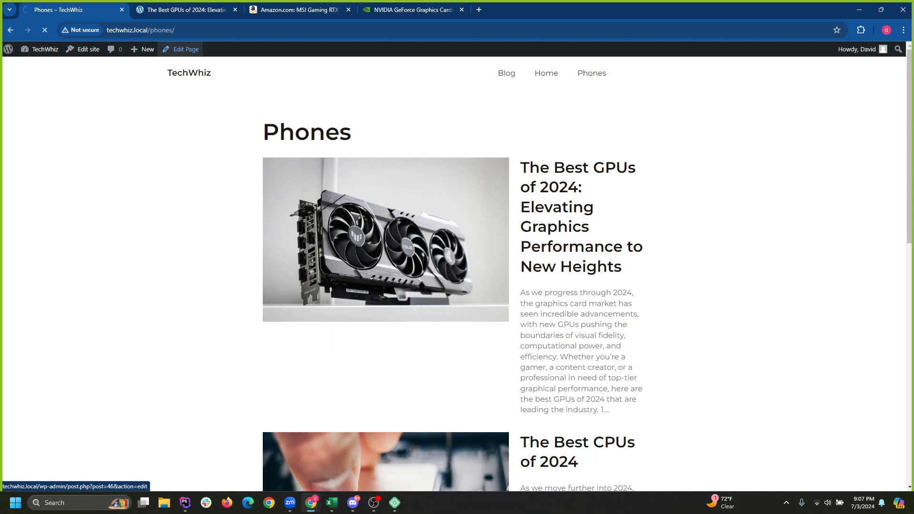
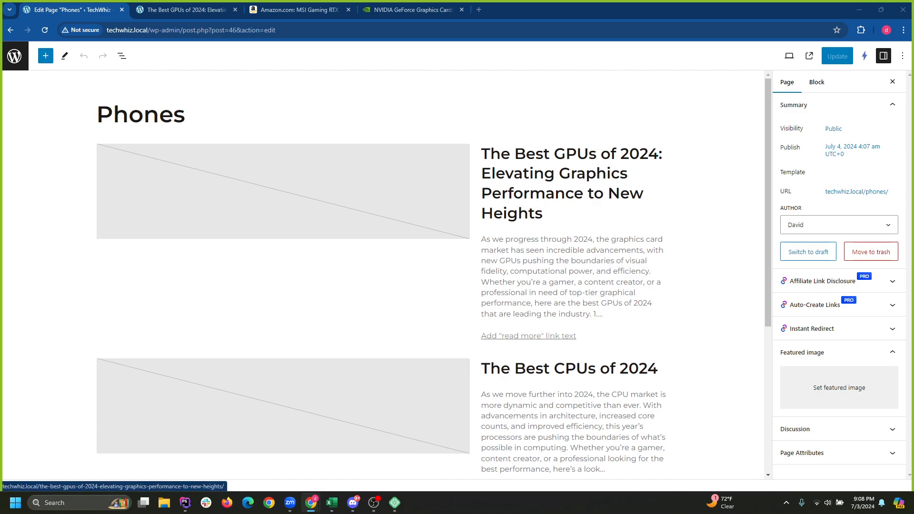
# Scroll the Phones page editor, then minimize the browser to reveal the Windows desktop.
pyautogui.scroll(-2, 381, 275)
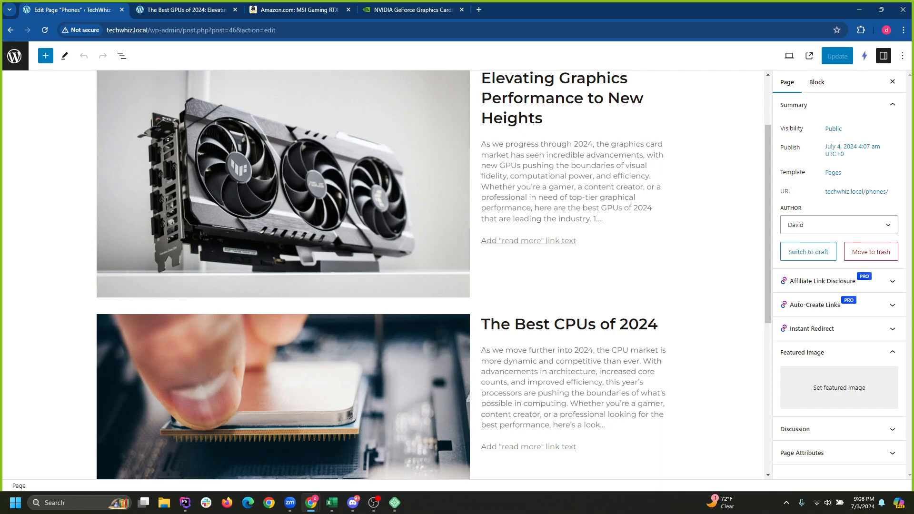
pyautogui.click(859, 9)
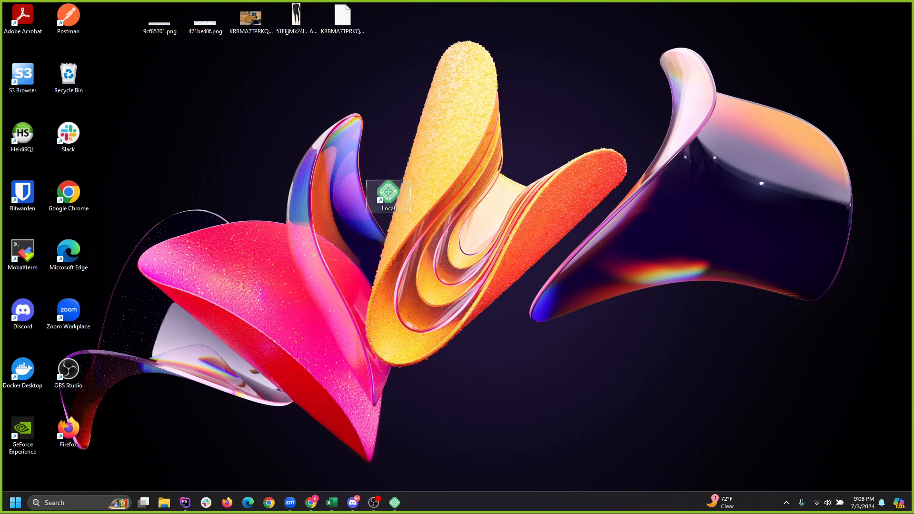
# Glance at the TechWhiz site in Local, then bring back the 'Edit Page Phones' Chrome window.
pyautogui.click(395, 503)
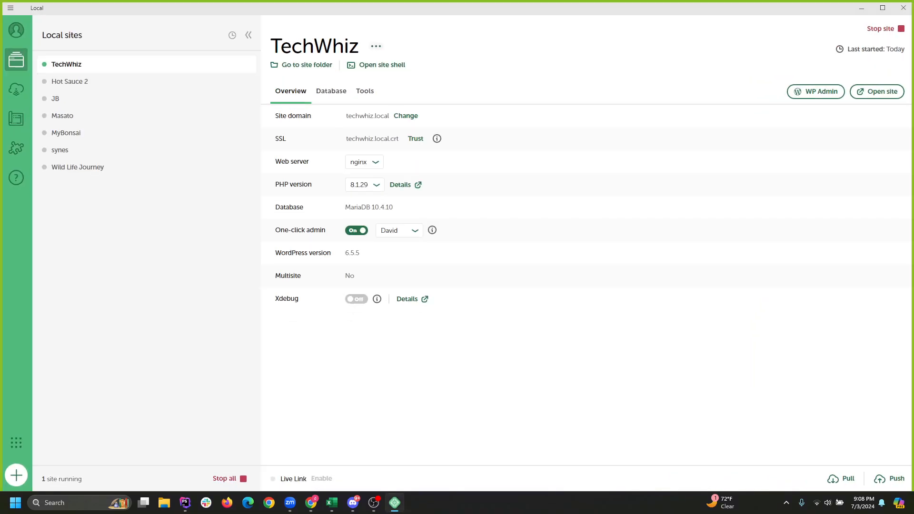
pyautogui.click(861, 8)
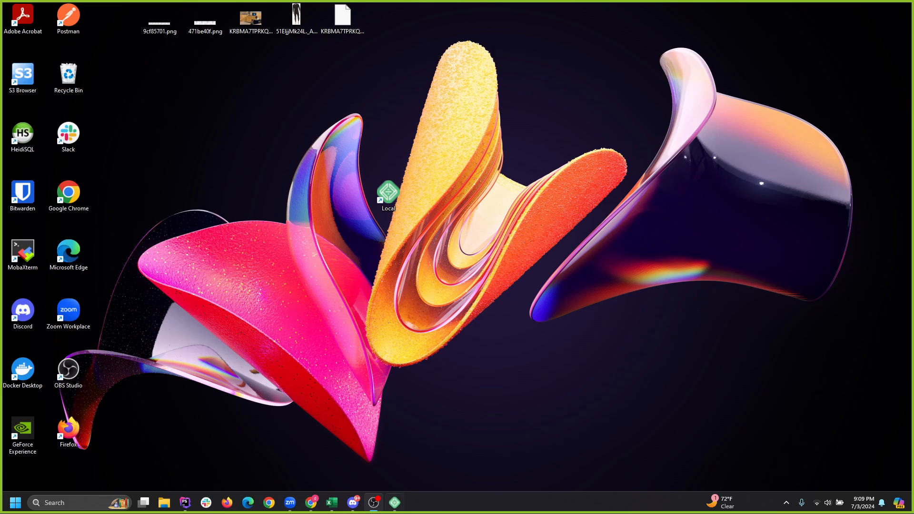
pyautogui.moveTo(310, 503)
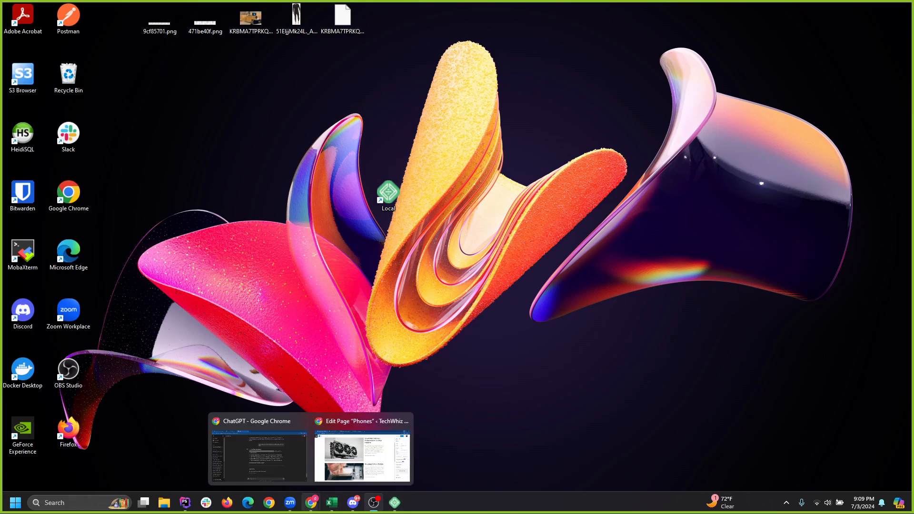
pyautogui.click(359, 450)
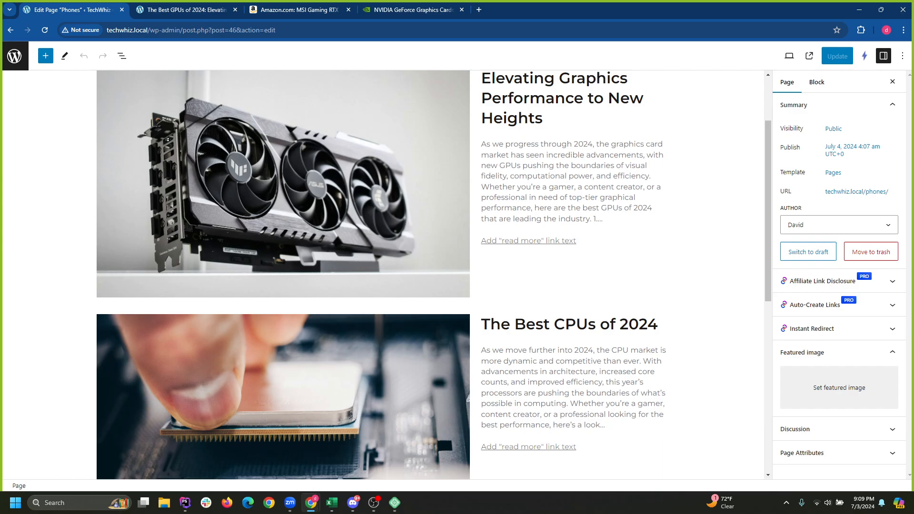
# Select the Phones page's Query Loop block from List View and review its display settings.
pyautogui.scroll(2, 443, 431)
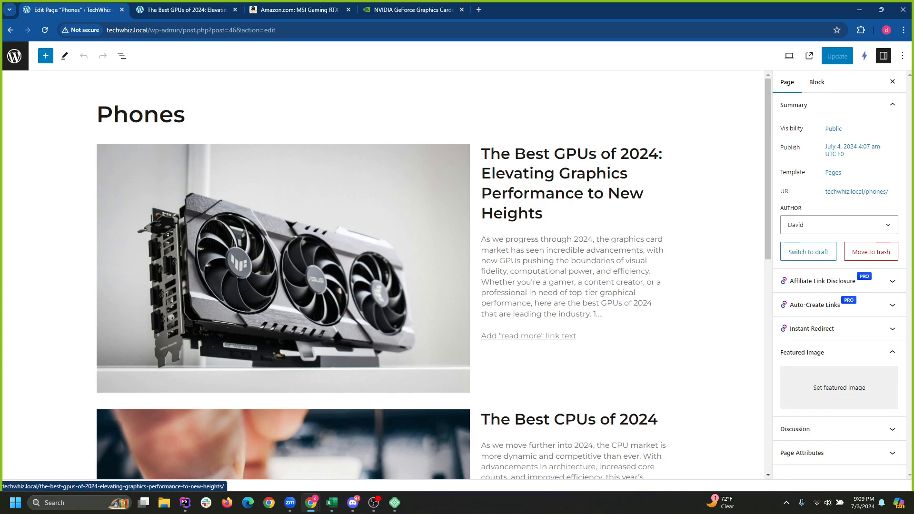
pyautogui.scroll(-2, 167, 302)
pyautogui.scroll(2, 167, 302)
pyautogui.click(122, 56)
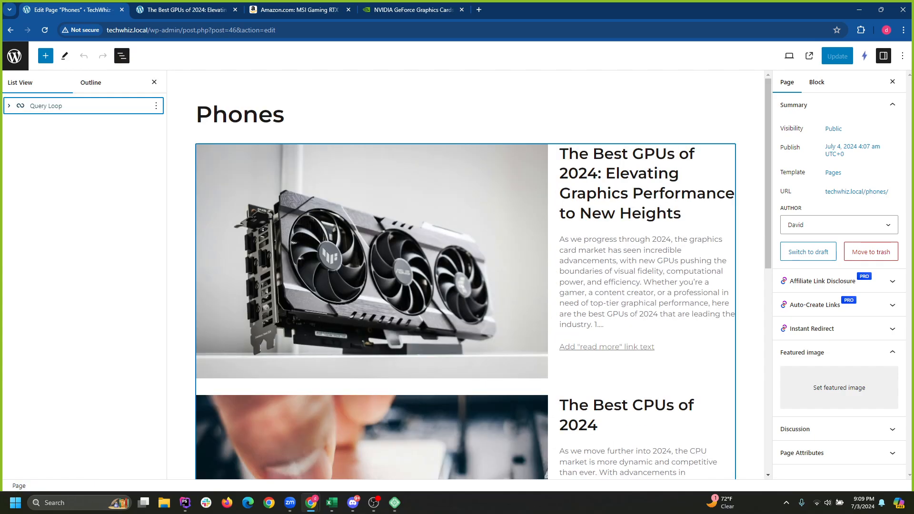
pyautogui.click(46, 106)
pyautogui.click(255, 88)
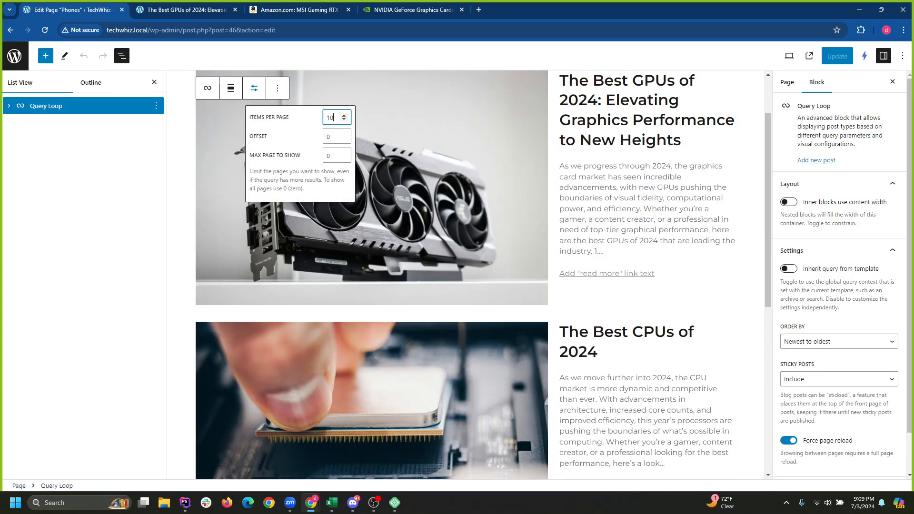
pyautogui.click(254, 88)
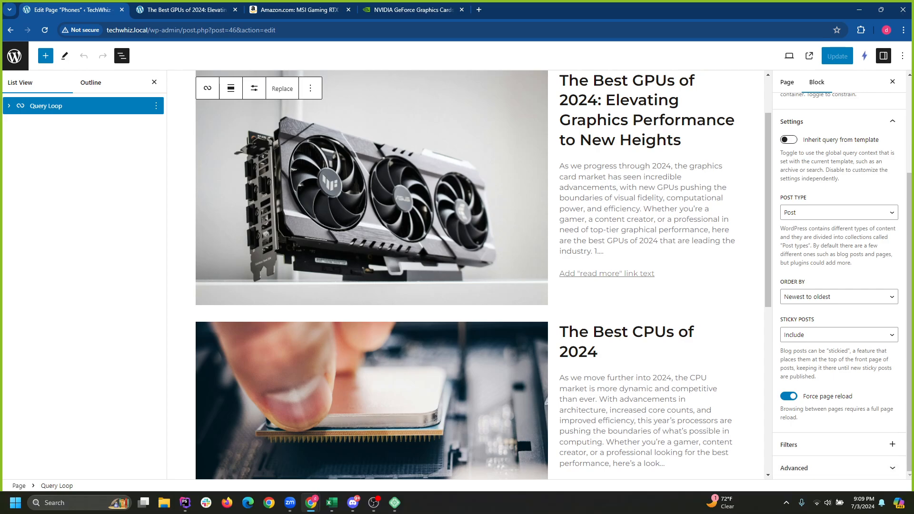
# Add an empty Categories and Tags taxonomy filter to the Query Loop, then view the Best GPUs of 2024 post.
pyautogui.click(892, 444)
pyautogui.click(673, 413)
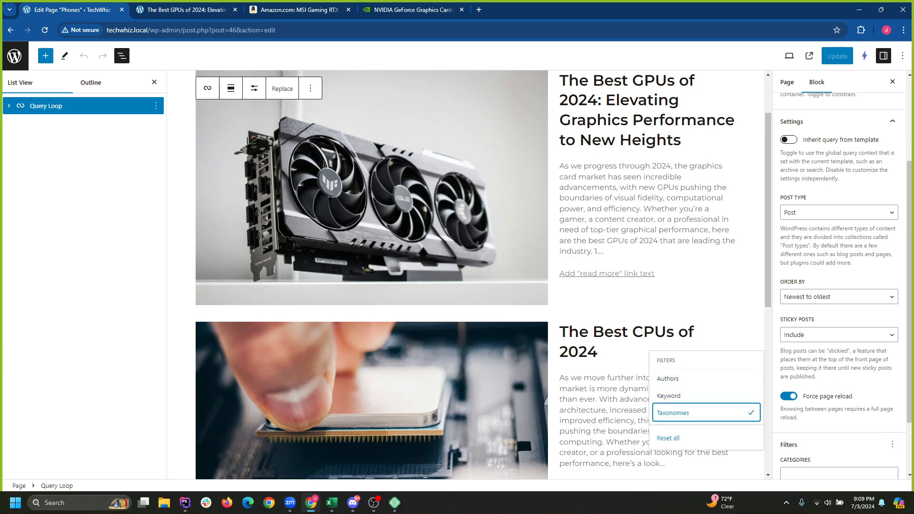
pyautogui.scroll(-2, 838, 362)
pyautogui.click(839, 399)
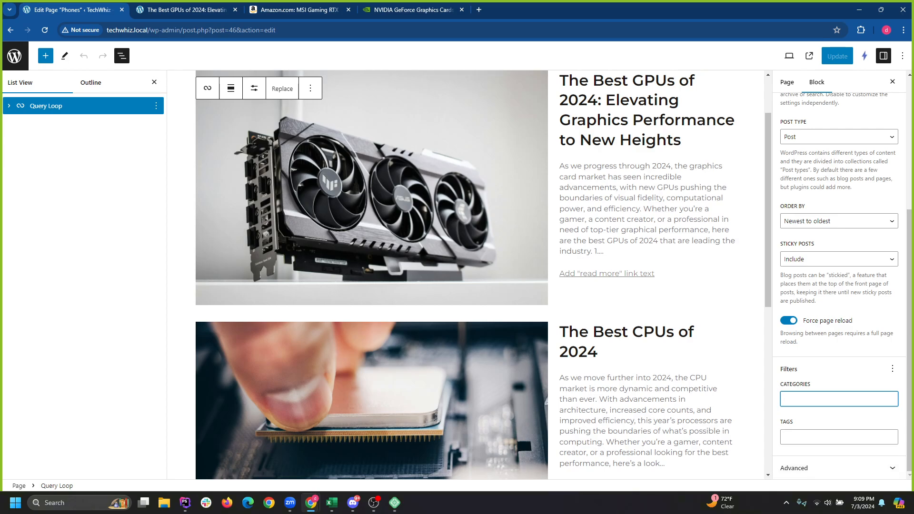
pyautogui.click(186, 10)
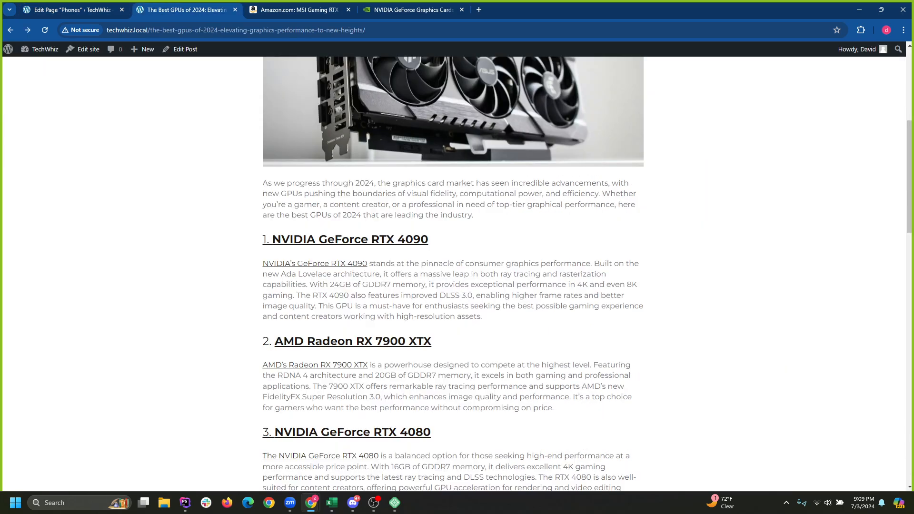
# Review the list under Posts > Categories, then type 'Phones' into the Phones page's Categories filter.
pyautogui.moveTo(8, 49)
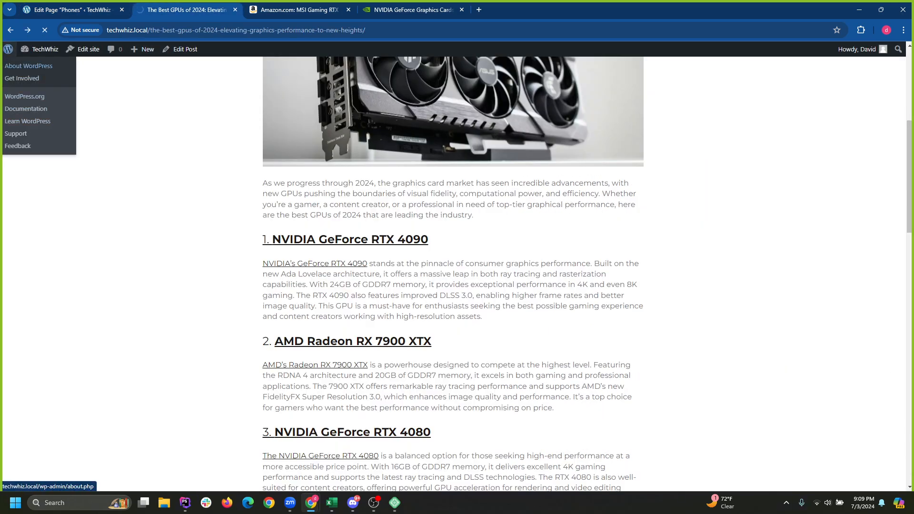
pyautogui.moveTo(41, 49)
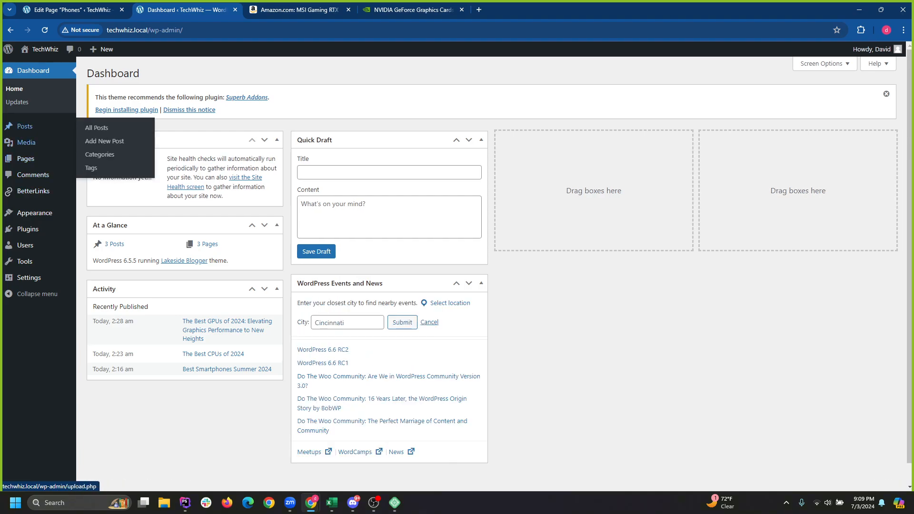
pyautogui.click(100, 154)
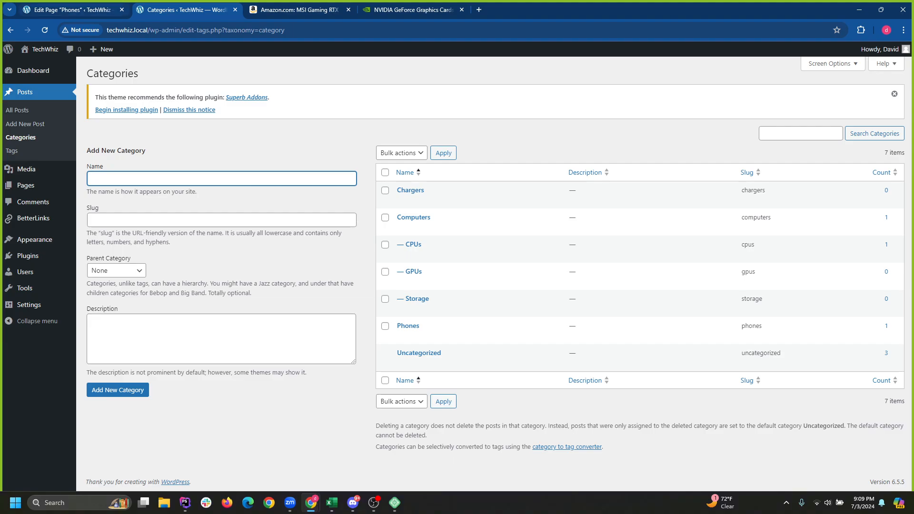
pyautogui.hotkey('ctrl', 'shift', 'Tab')
pyautogui.write('P')
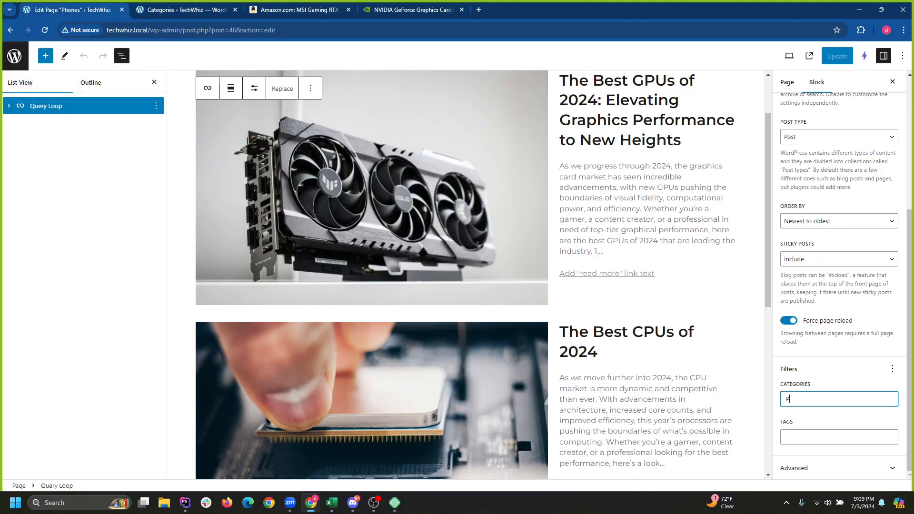
pyautogui.write('hones')
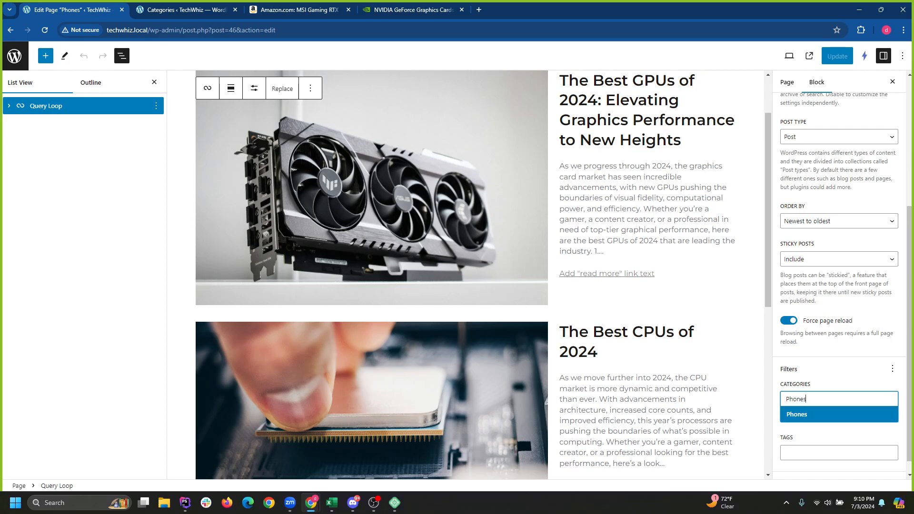
# Set Phones as the Query Loop's category filter, update the page, and return to the Pages list.
pyautogui.press('Return')
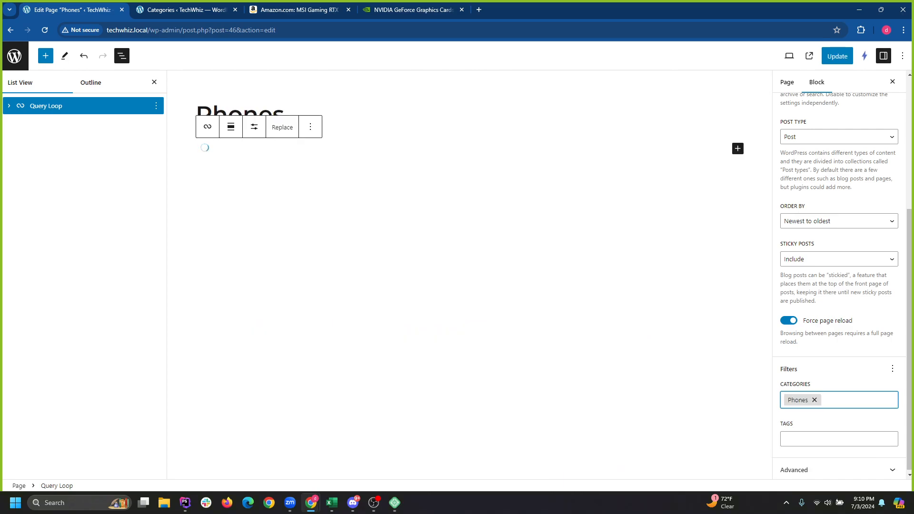
pyautogui.press('BackSpace')
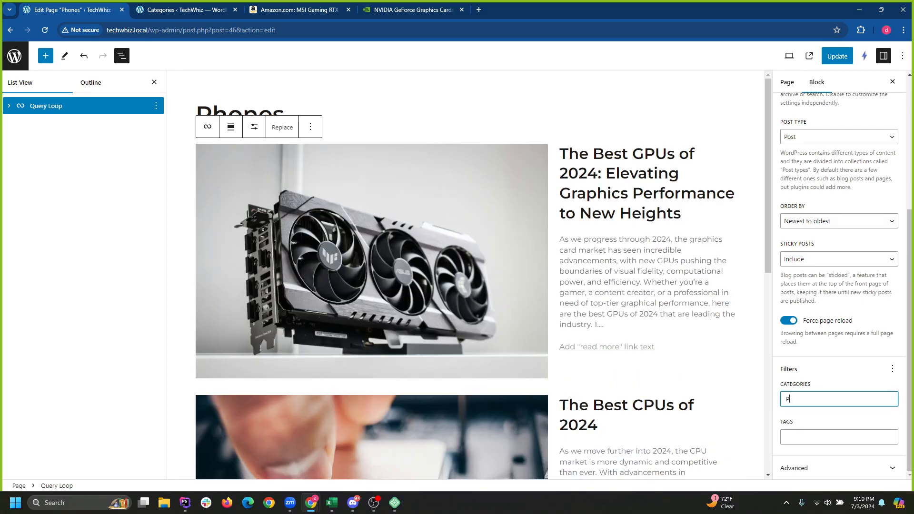
pyautogui.write('Ph')
pyautogui.press('Return')
pyautogui.write('Ph')
pyautogui.press('Return')
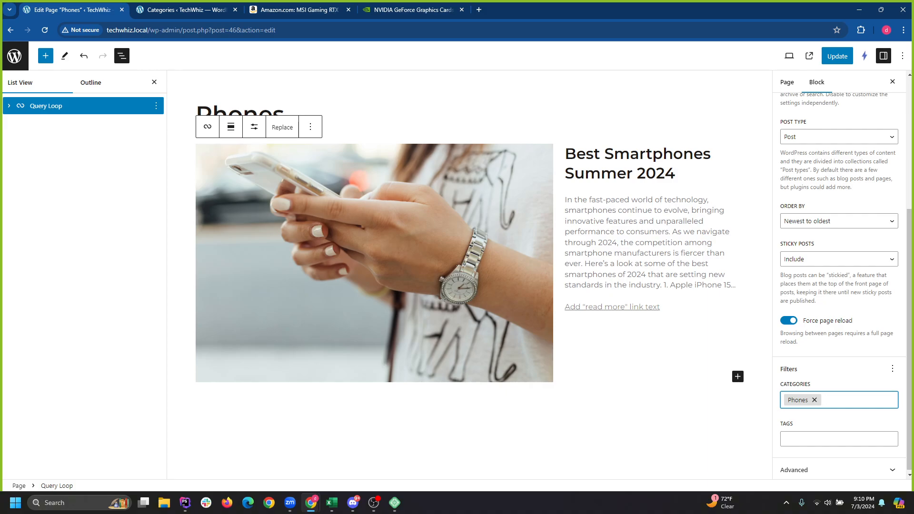
pyautogui.click(837, 56)
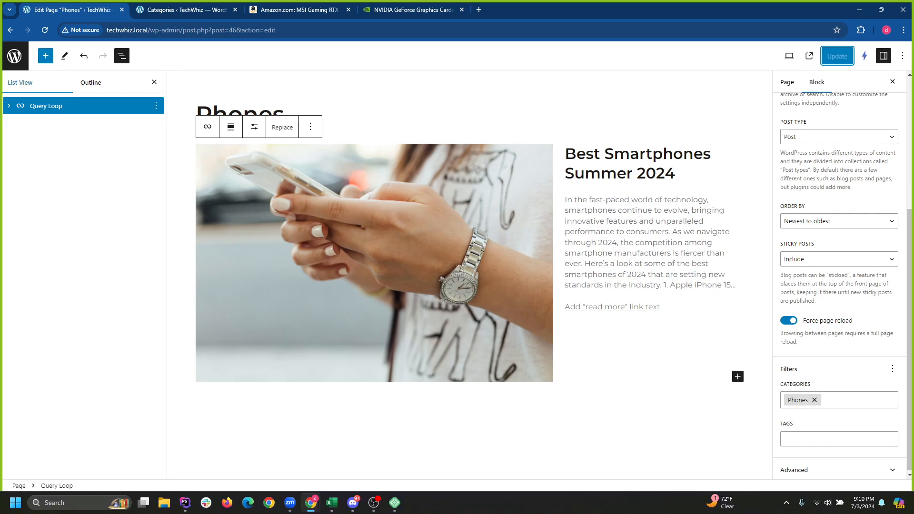
pyautogui.click(14, 56)
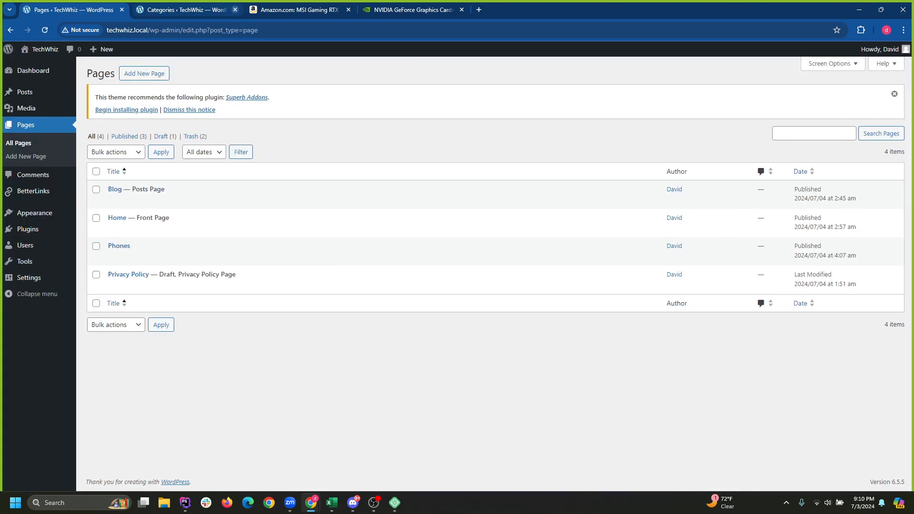
# Close the Categories tab and browse the live TechWhiz site's Blog page.
pyautogui.click(235, 10)
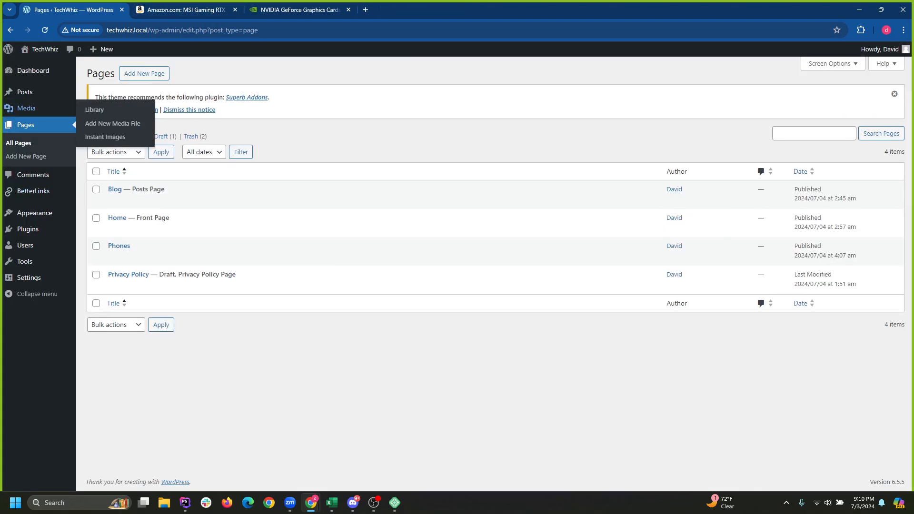
pyautogui.moveTo(33, 71)
pyautogui.moveTo(45, 49)
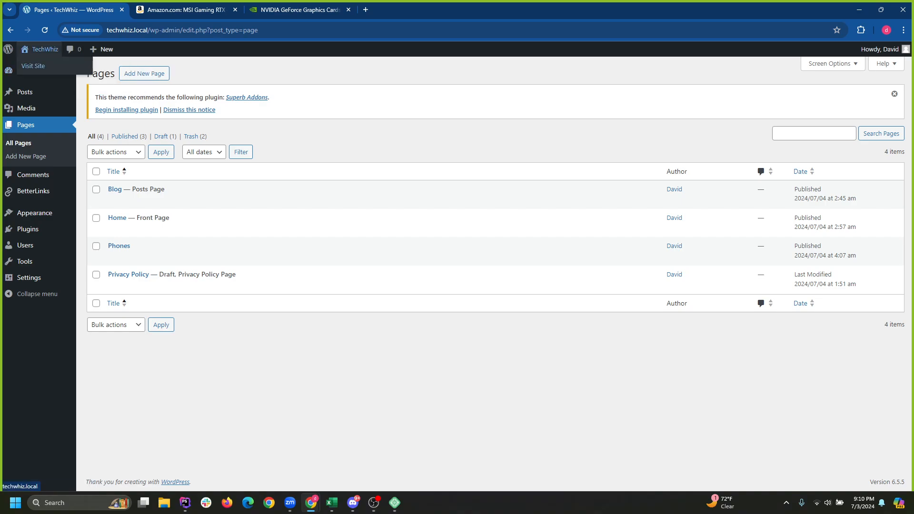
pyautogui.click(33, 66)
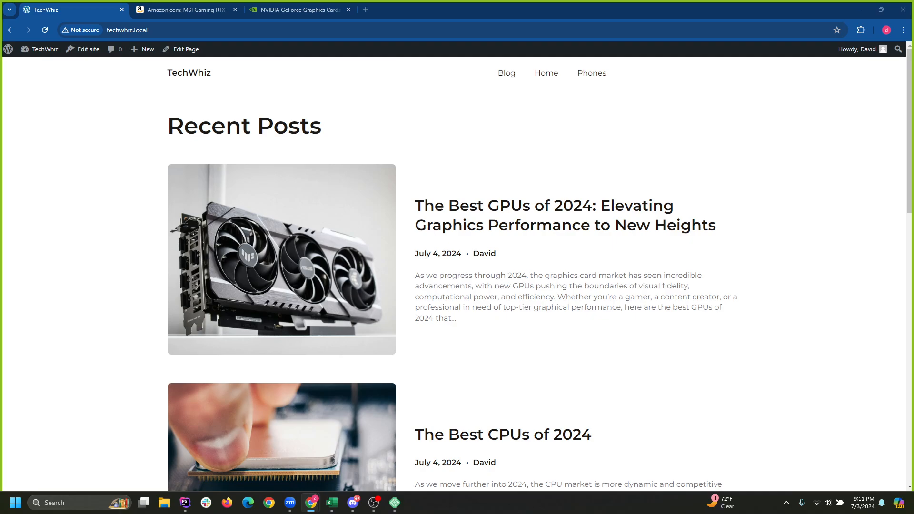
pyautogui.click(507, 73)
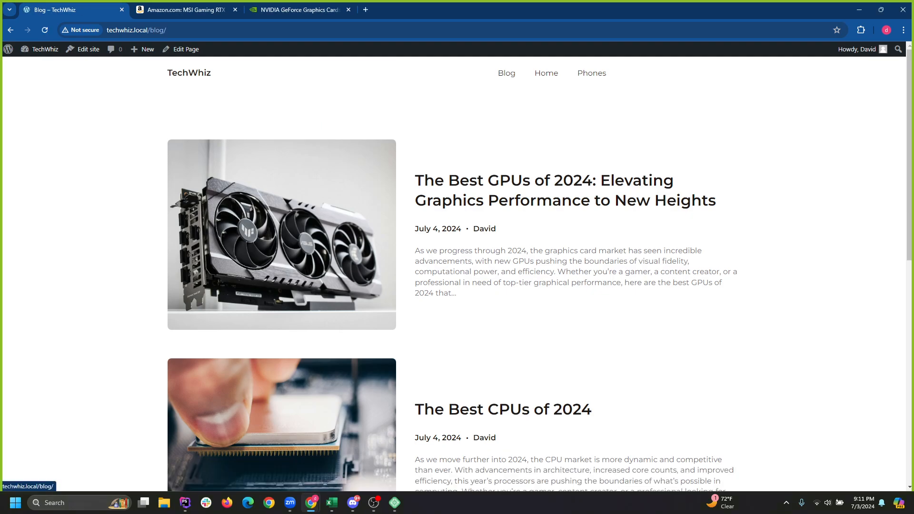
pyautogui.scroll(-10, 457, 267)
pyautogui.scroll(4, 457, 267)
pyautogui.scroll(6, 457, 273)
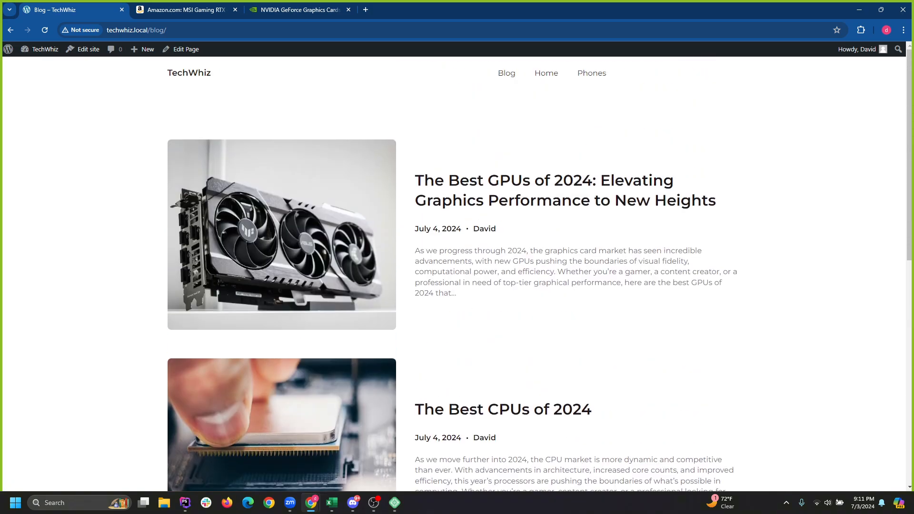
# Check the Home and Phones pages, where only Best Smartphones Summer 2024 is listed, then open the Dashboard.
pyautogui.click(546, 73)
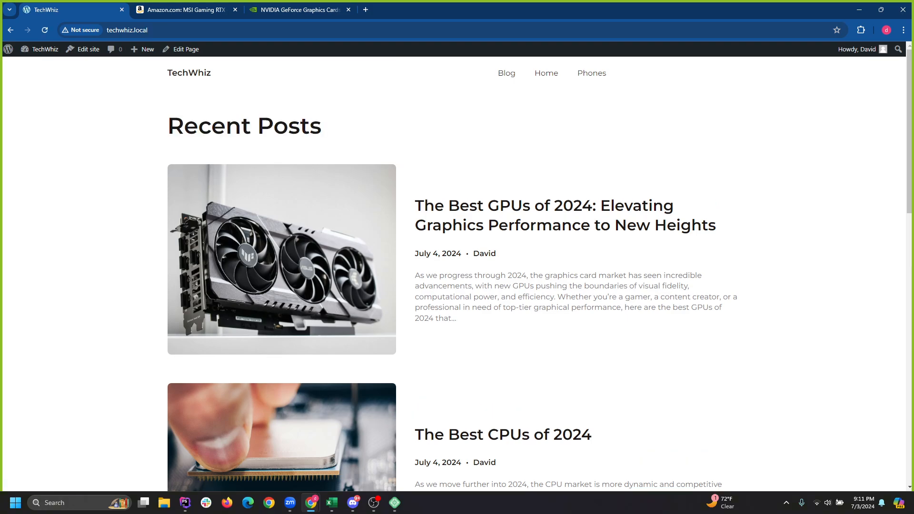
pyautogui.scroll(-7, 457, 274)
pyautogui.scroll(5, 458, 273)
pyautogui.scroll(-7, 457, 274)
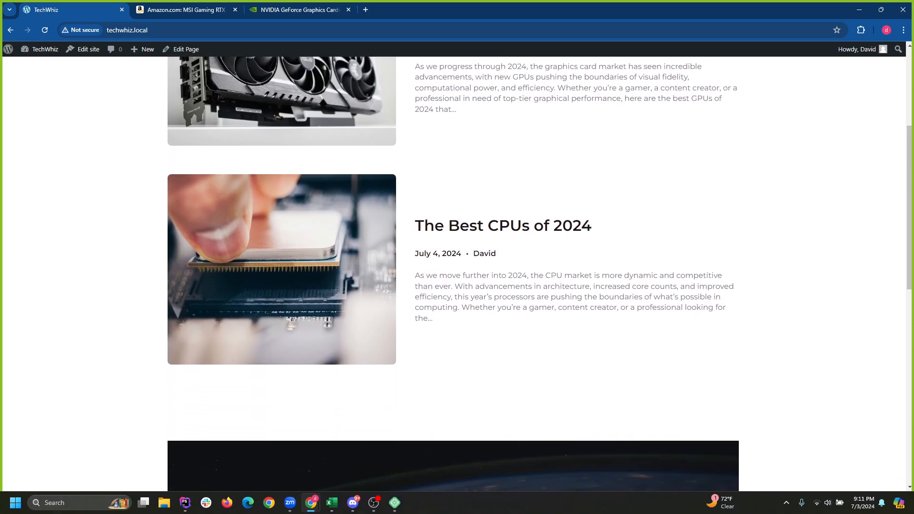
pyautogui.scroll(8, 457, 274)
pyautogui.scroll(-12, 457, 274)
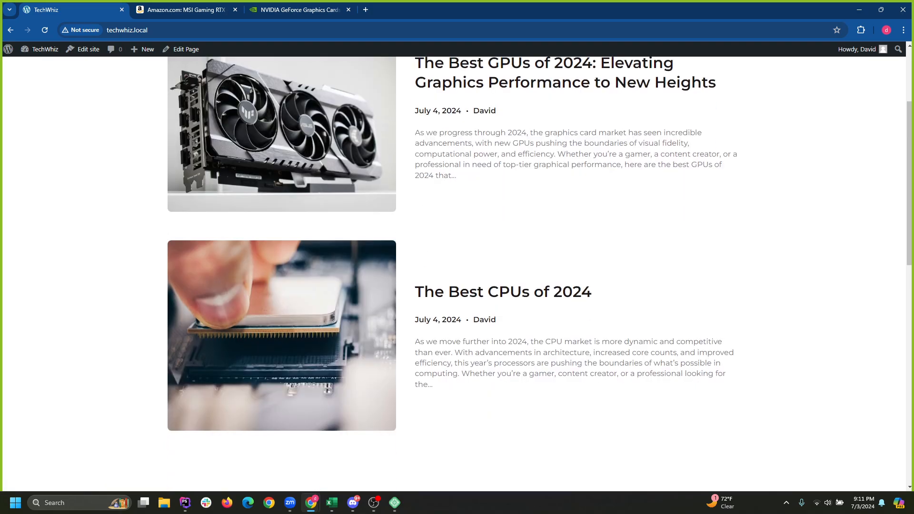
pyautogui.scroll(4, 458, 273)
pyautogui.scroll(10, 457, 274)
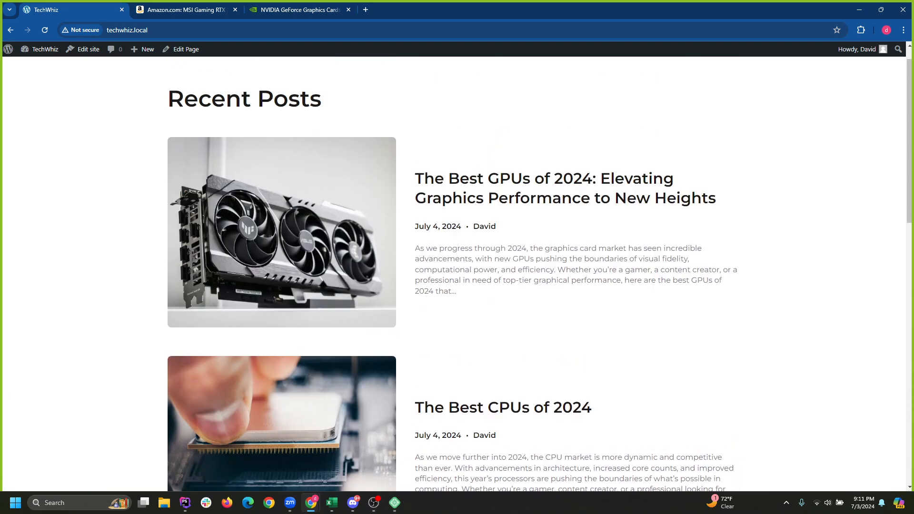
pyautogui.click(592, 73)
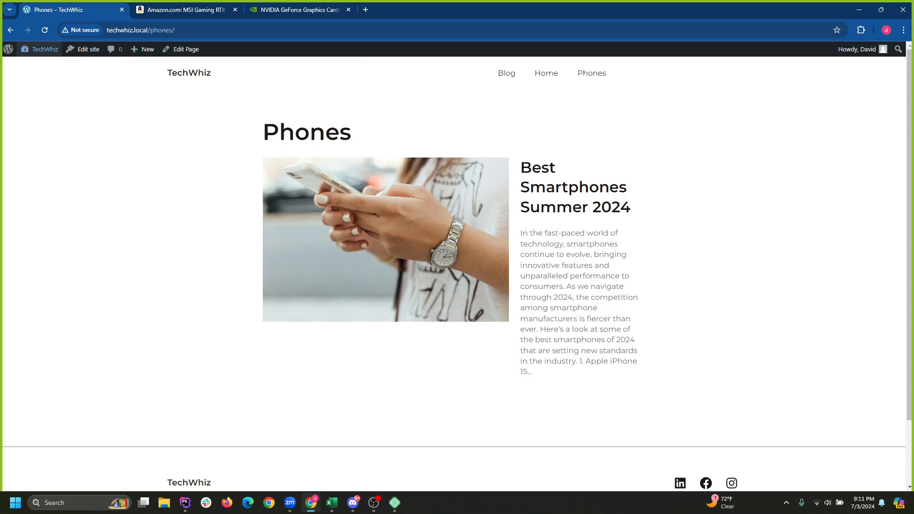
pyautogui.click(42, 49)
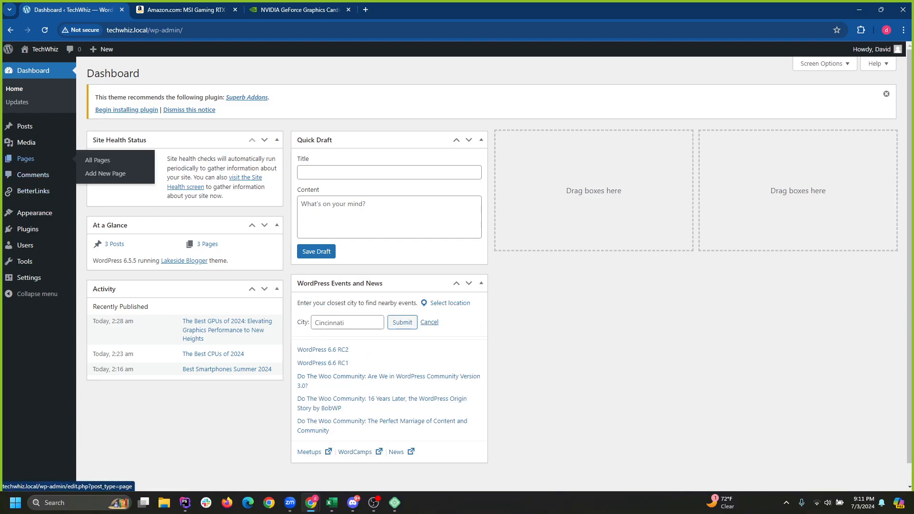
# Add a new page, first titled 'Computers' and then retitled 'PCs'.
pyautogui.click(25, 158)
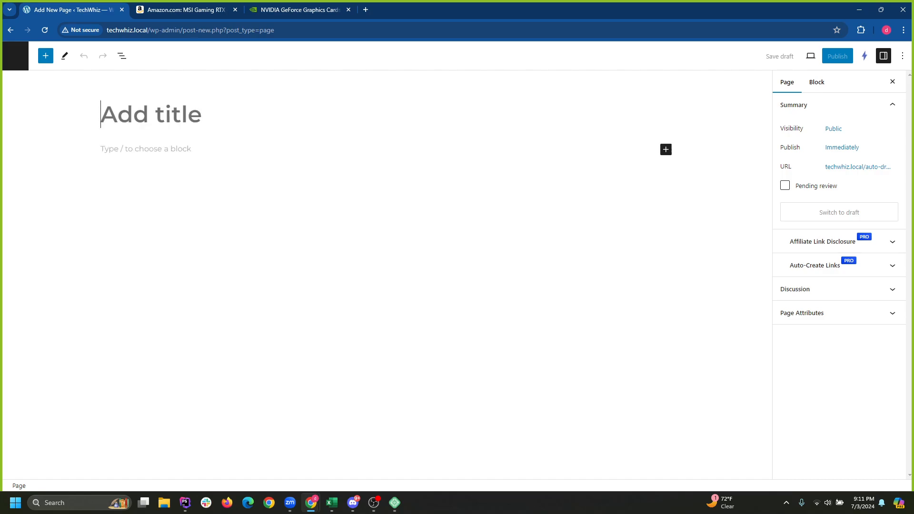
pyautogui.write('Com')
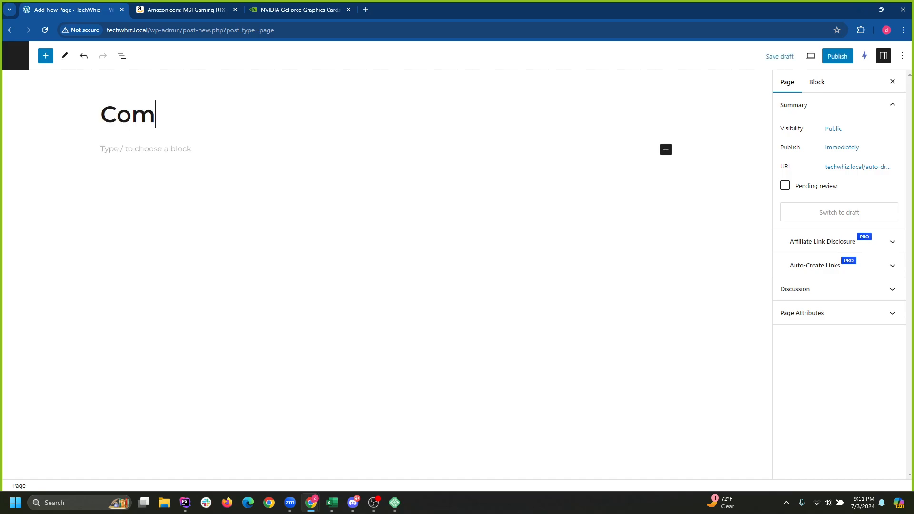
pyautogui.write('puters')
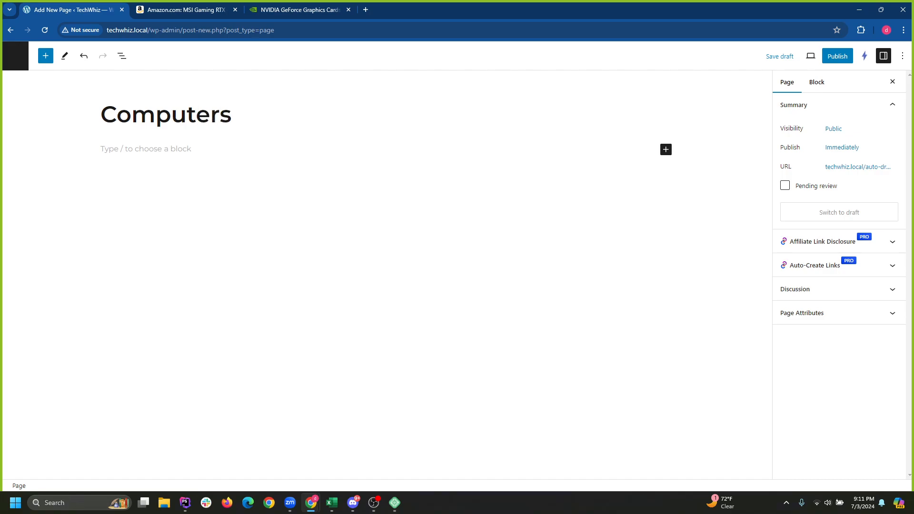
pyautogui.hotkey('ctrl', 'a')
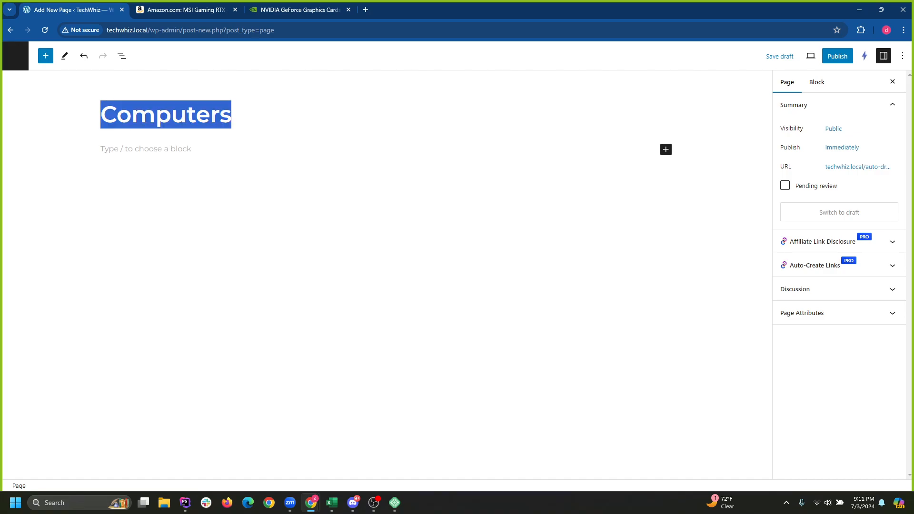
pyautogui.write('PCs')
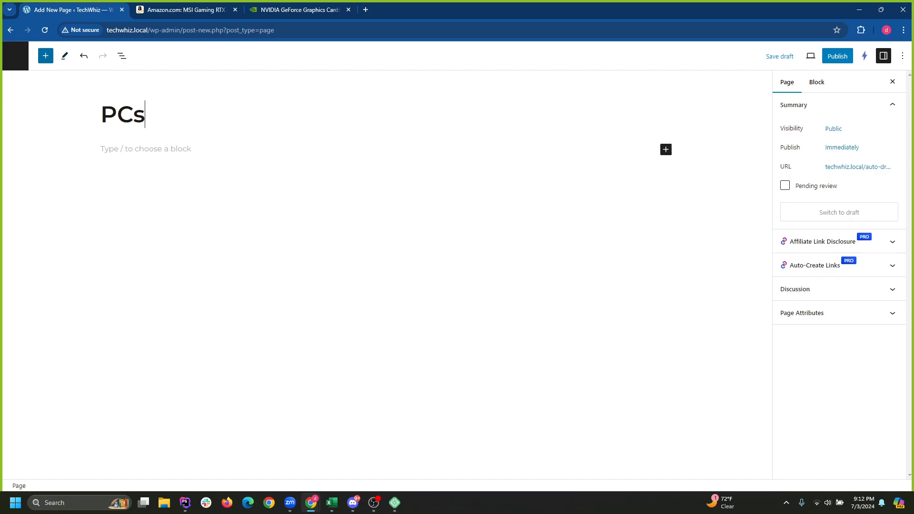
pyautogui.click(46, 56)
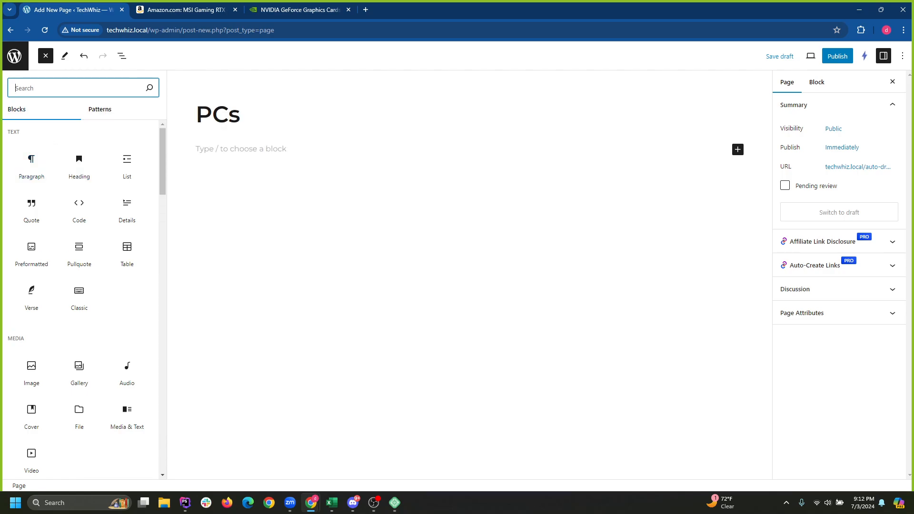
# Insert a Query Loop block on the PCs page and apply the Small image and title pattern.
pyautogui.write('cuer')
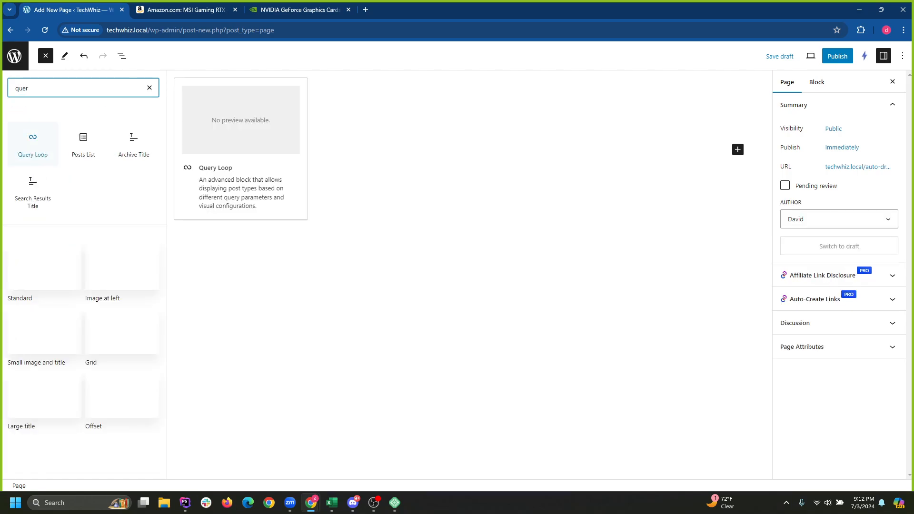
pyautogui.click(32, 144)
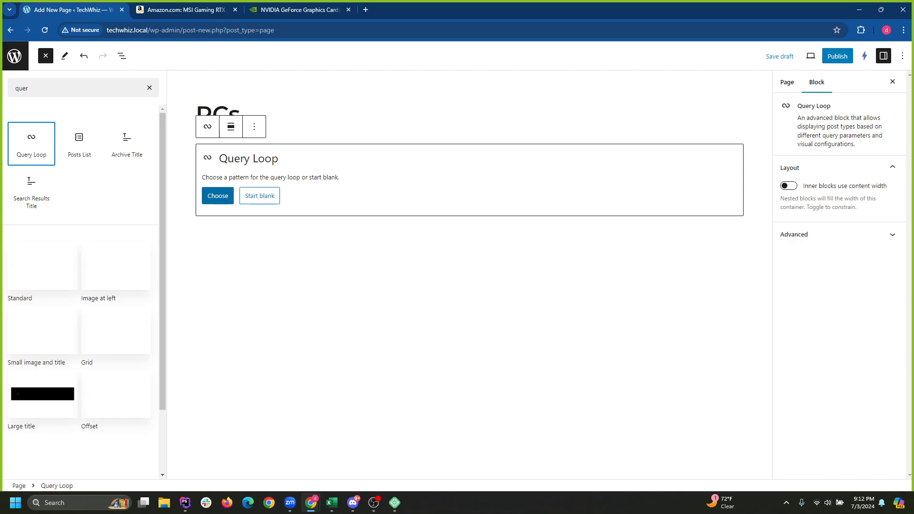
pyautogui.click(217, 195)
pyautogui.click(123, 195)
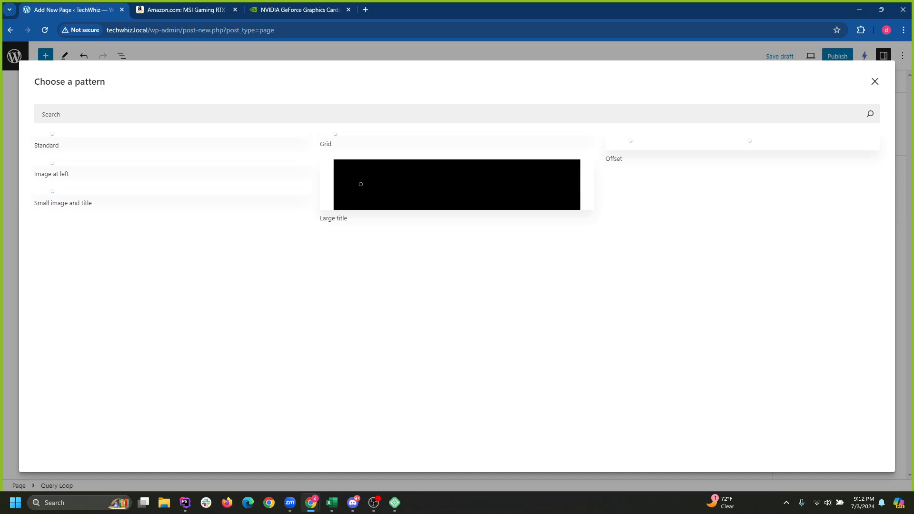
pyautogui.click(374, 503)
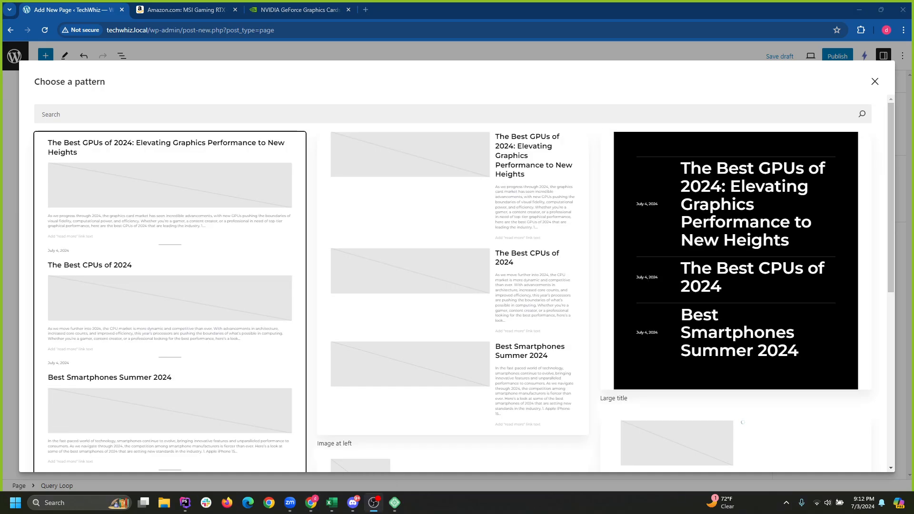
pyautogui.scroll(-6, 452, 286)
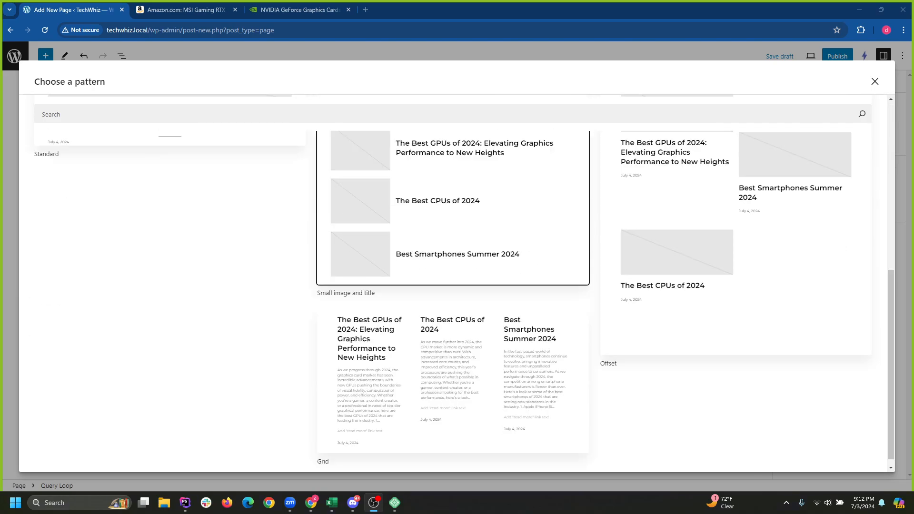
pyautogui.scroll(2, 452, 286)
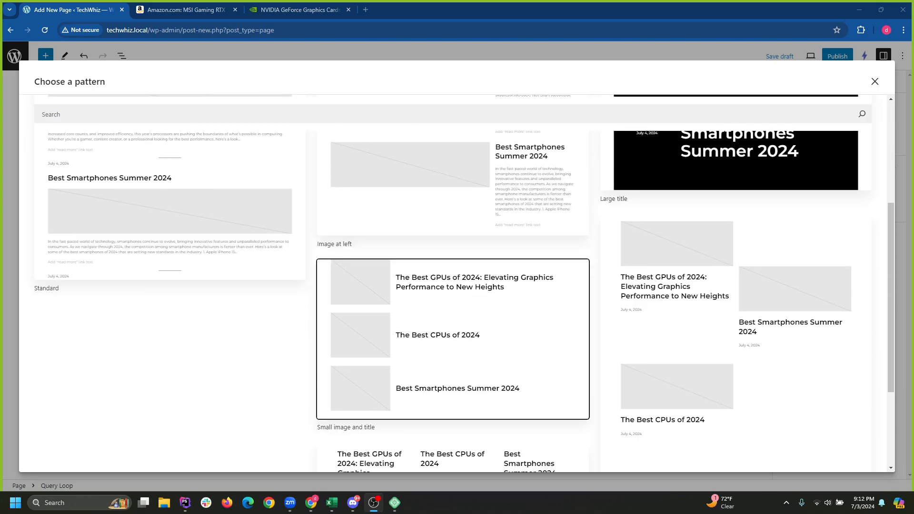
pyautogui.scroll(4, 452, 290)
pyautogui.scroll(-6, 453, 291)
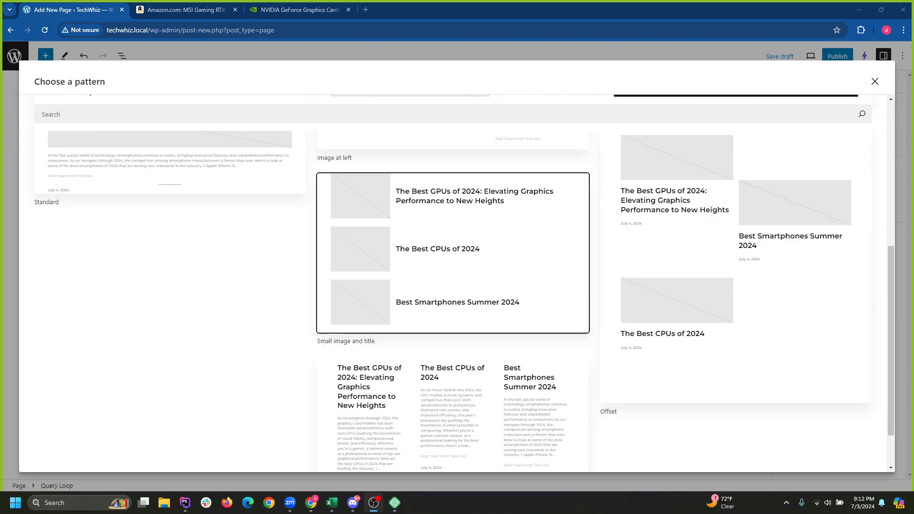
pyautogui.click(453, 253)
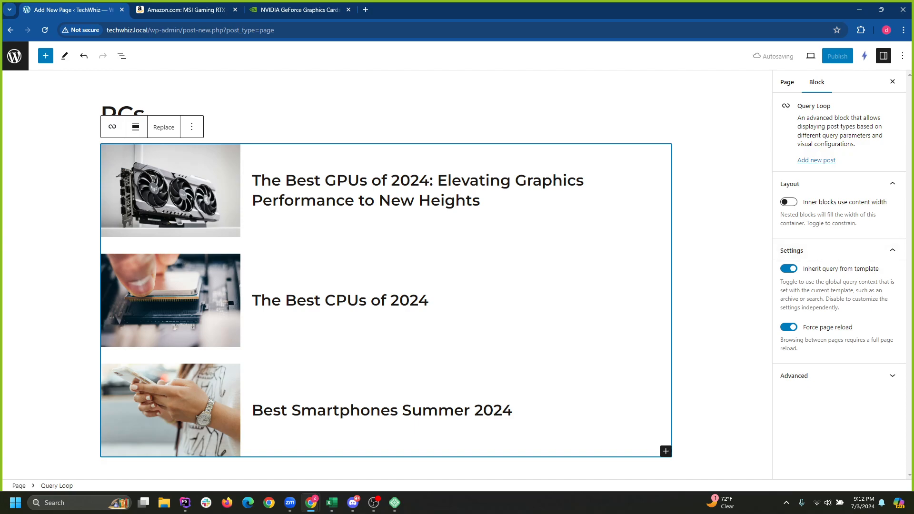
# Turn off Inherit query from template and add a Taxonomies filter to the PCs Query Loop.
pyautogui.click(789, 269)
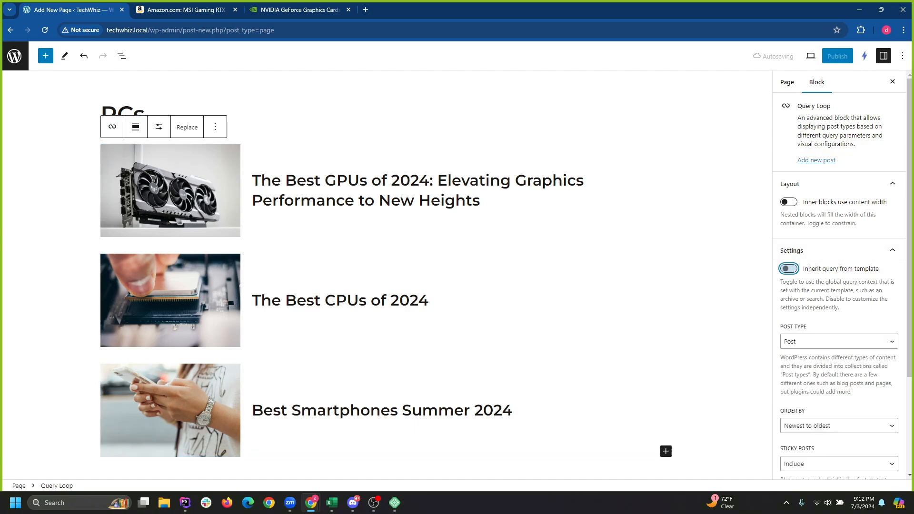
pyautogui.scroll(-2, 838, 286)
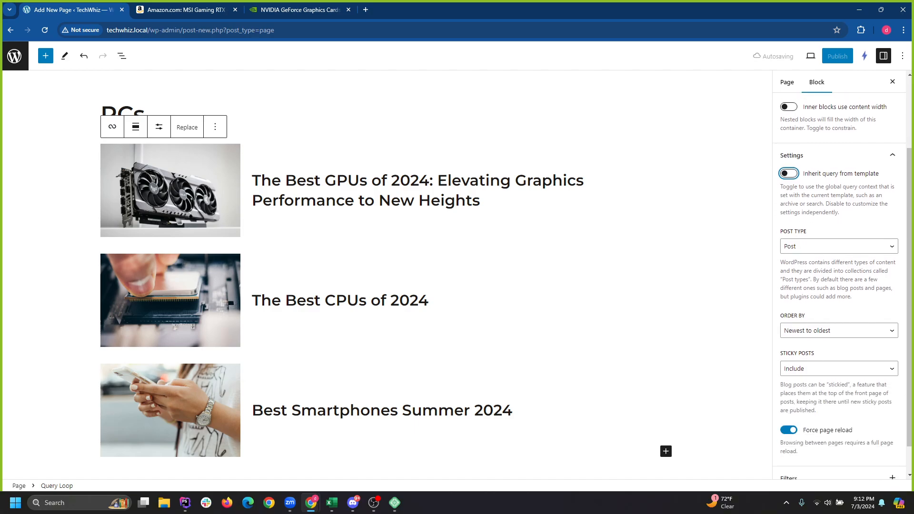
pyautogui.scroll(-1, 839, 267)
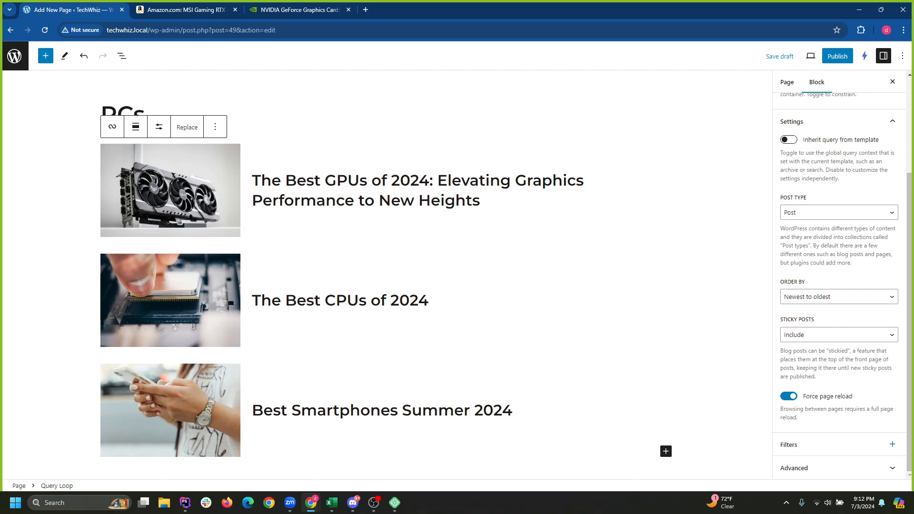
pyautogui.click(892, 444)
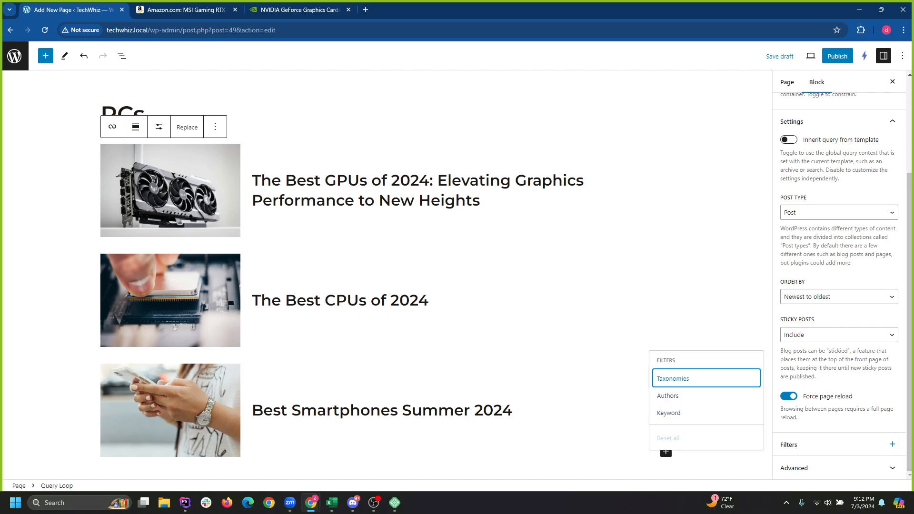
pyautogui.click(705, 379)
# Enter Computers in the Categories filter so only The Best CPUs of 2024 is listed.
pyautogui.scroll(-2, 838, 333)
pyautogui.click(839, 399)
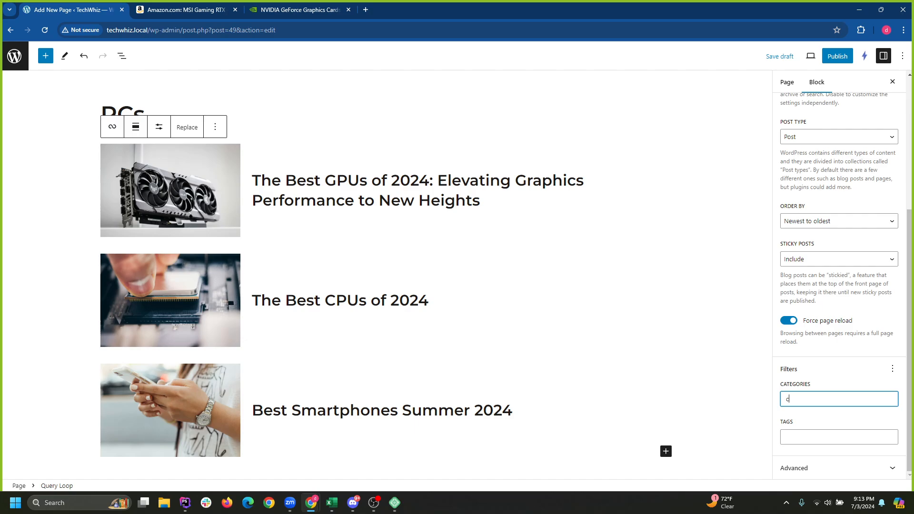
pyautogui.write('co')
pyautogui.press('Down')
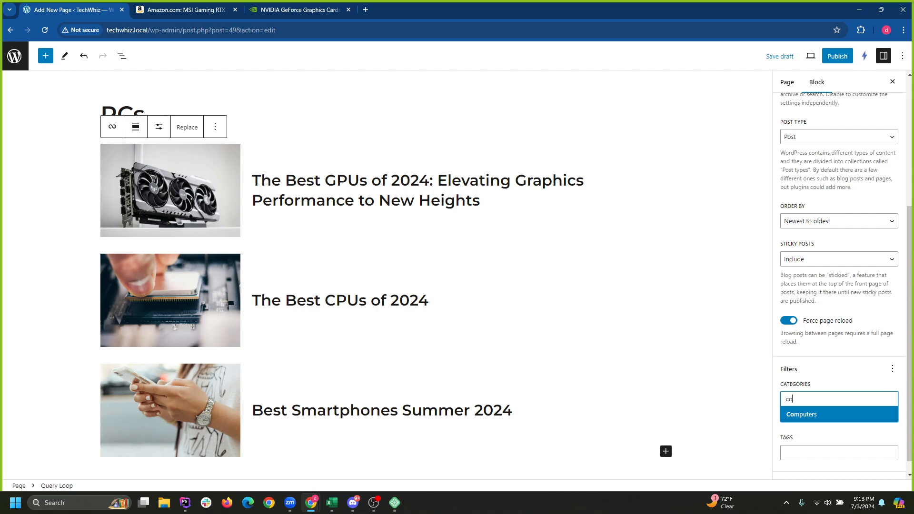
pyautogui.press('Return')
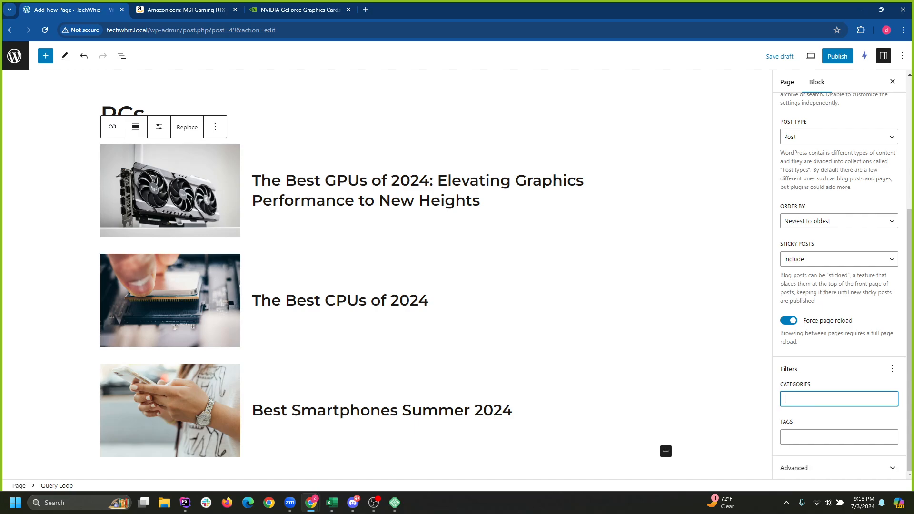
pyautogui.write('co')
pyautogui.press('Down')
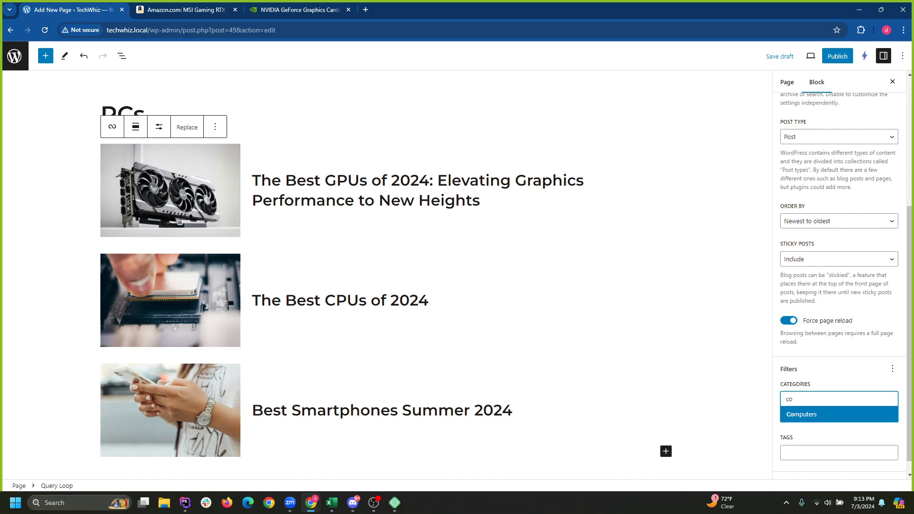
pyautogui.press('Return')
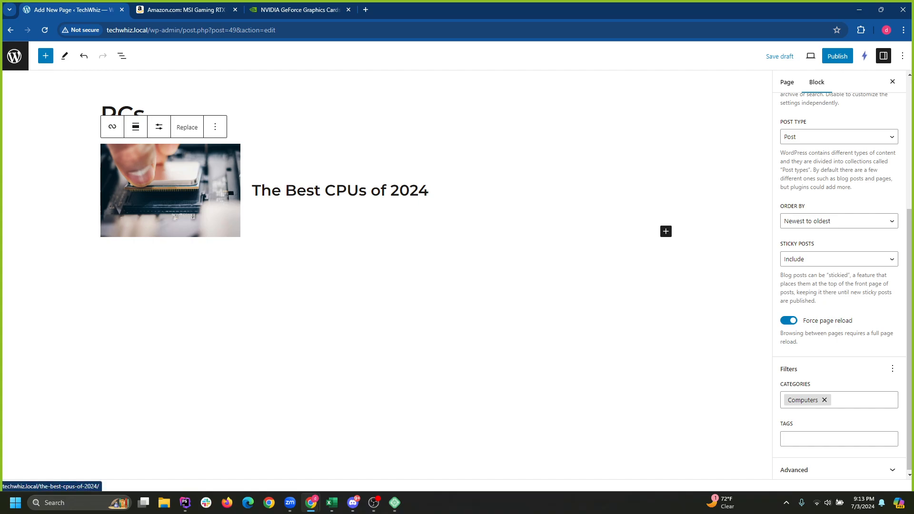
# Publish the PCs page at techwhiz.local/pcs/ and go back to the Pages list.
pyautogui.click(837, 56)
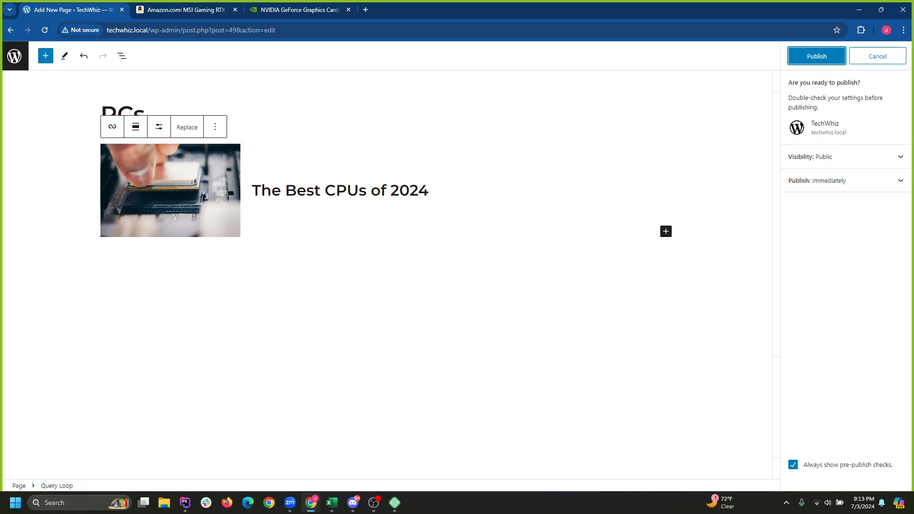
pyautogui.click(814, 55)
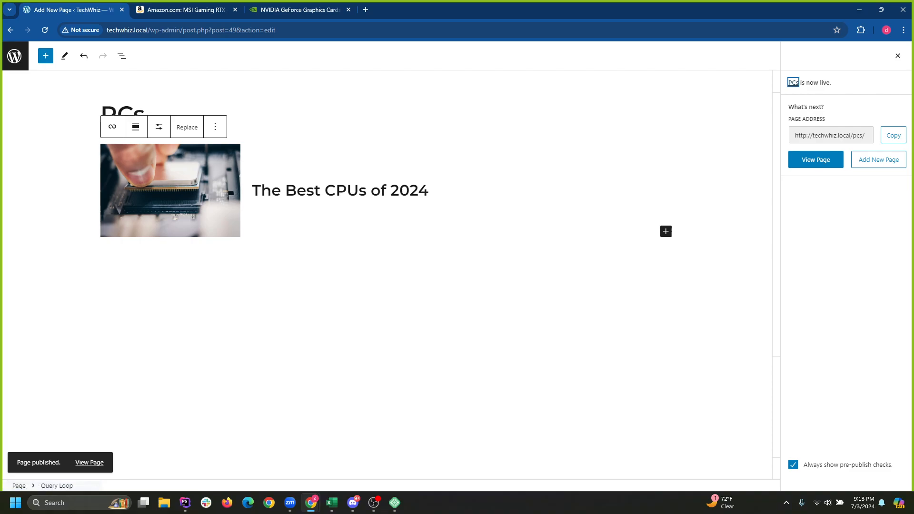
pyautogui.click(15, 56)
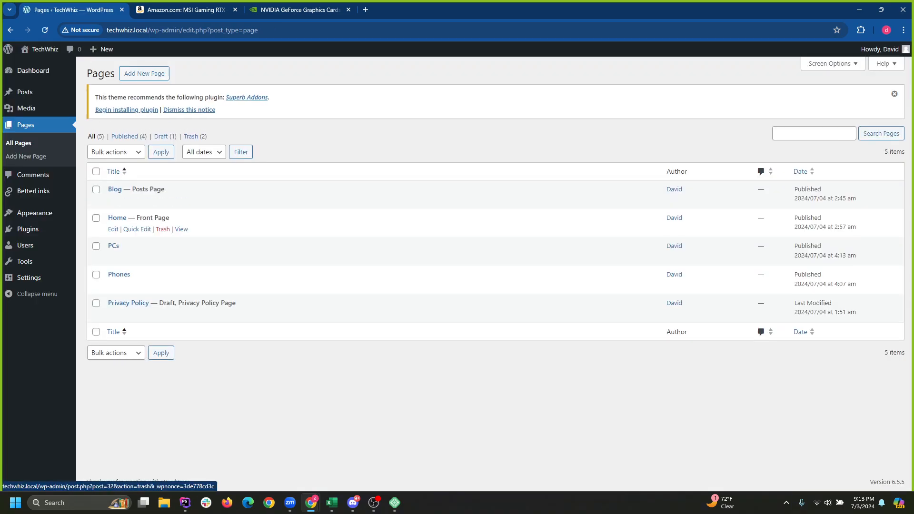
# Quick-edit the Best GPUs of 2024 post into the Computers and GPUs categories, then view the live site.
pyautogui.click(25, 92)
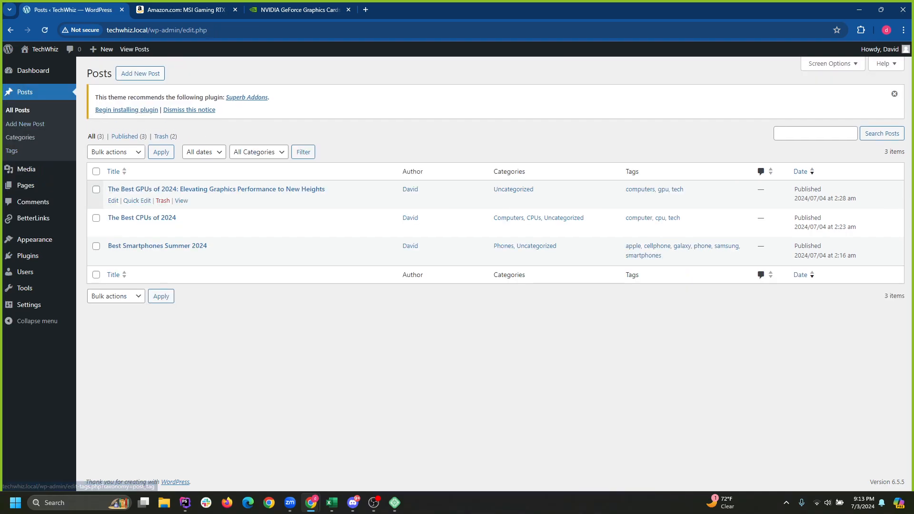
pyautogui.click(137, 200)
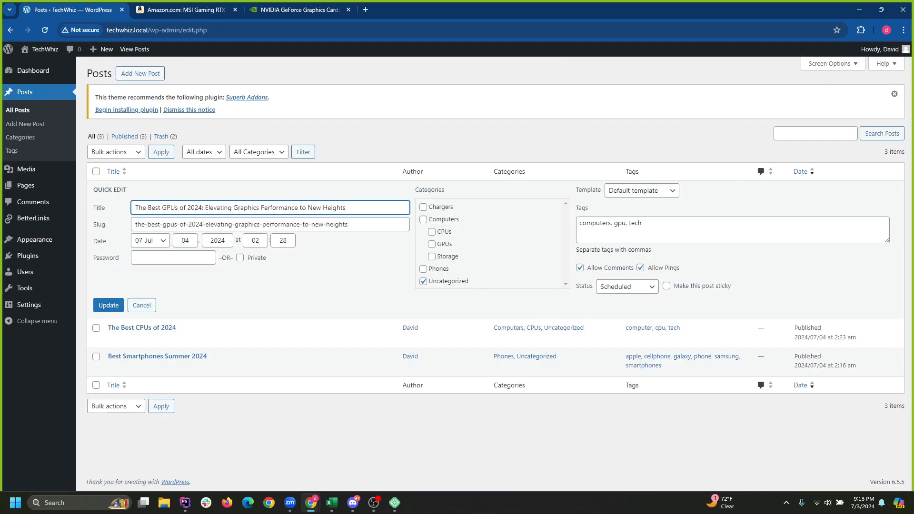
pyautogui.click(423, 219)
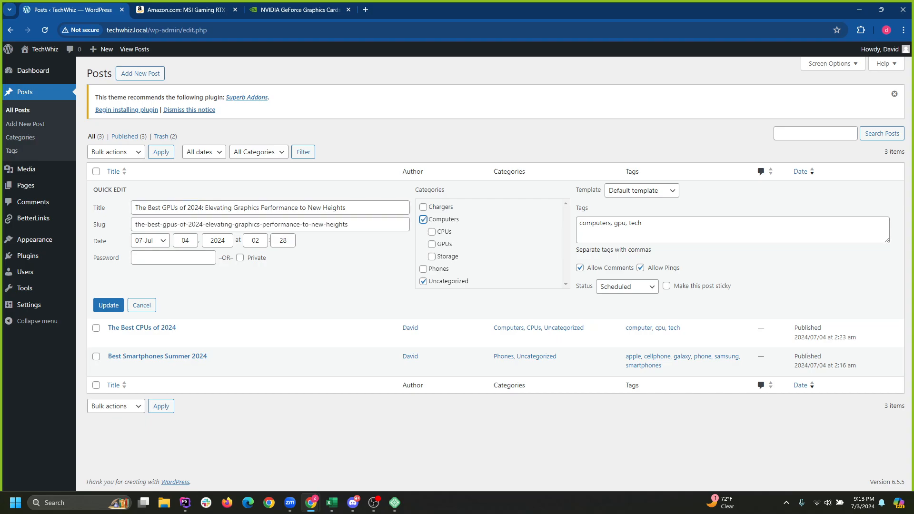
pyautogui.click(432, 244)
pyautogui.click(108, 305)
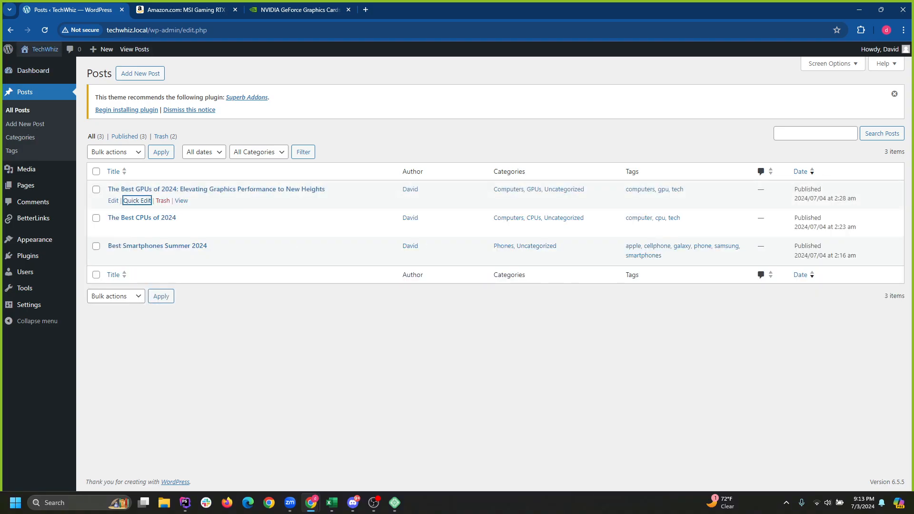
pyautogui.click(45, 49)
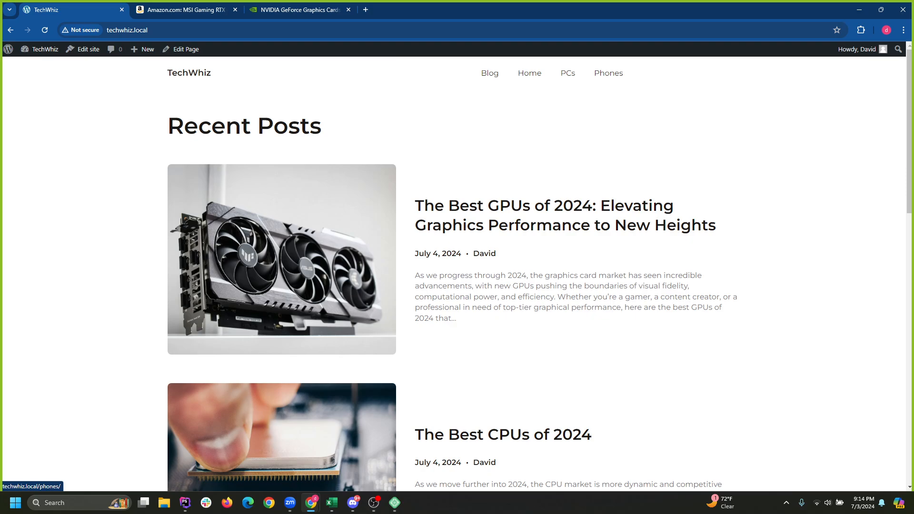
# Browse the TechWhiz PCs page listing the GPUs and CPUs posts.
pyautogui.click(568, 73)
pyautogui.scroll(-5, 457, 266)
pyautogui.scroll(5, 457, 267)
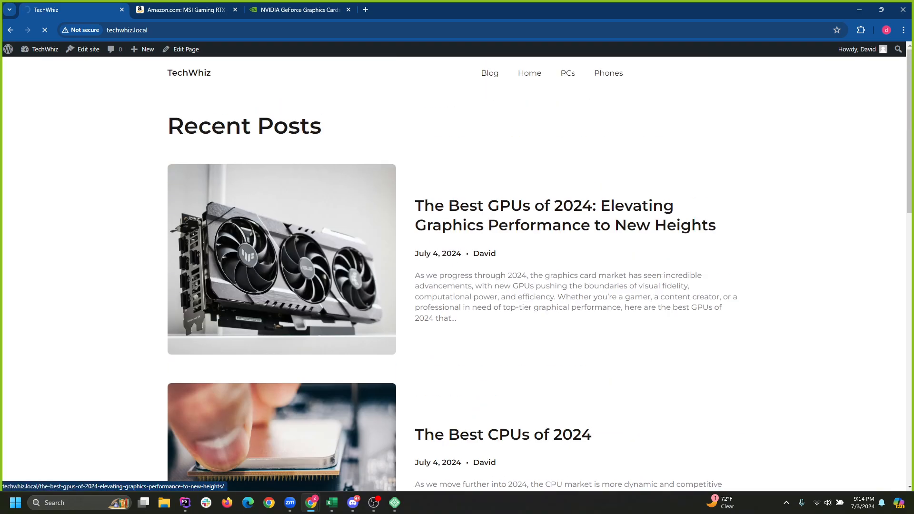
pyautogui.scroll(-1, 457, 266)
pyautogui.scroll(1, 457, 266)
pyautogui.scroll(-5, 457, 267)
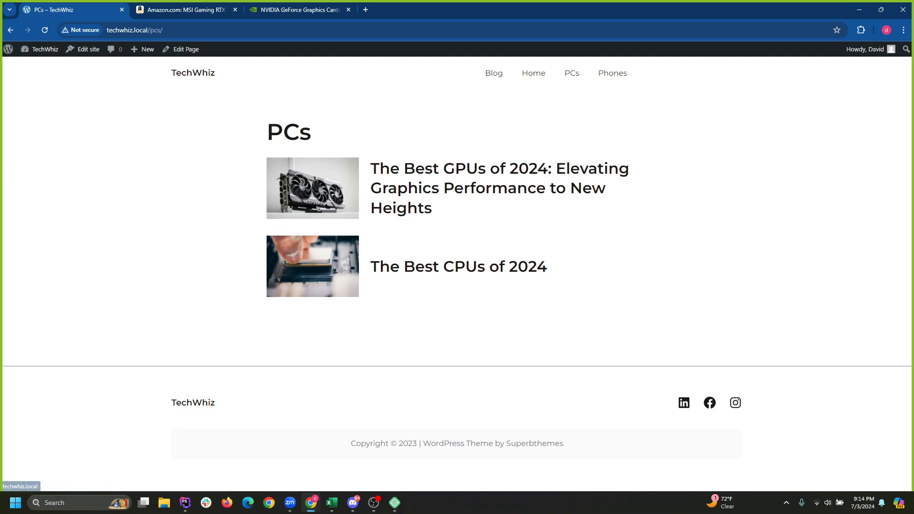
# Look over the TechWhiz home page, then return to the admin Dashboard.
pyautogui.click(534, 73)
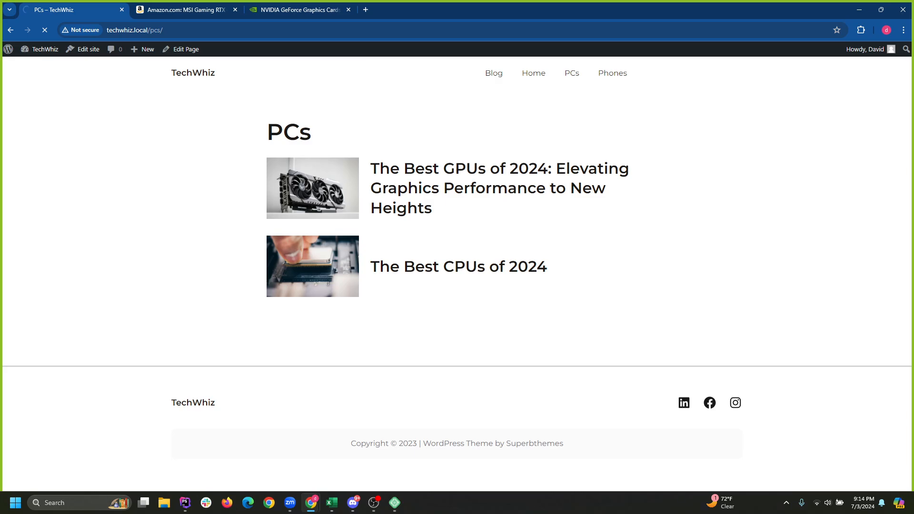
pyautogui.scroll(-9, 457, 274)
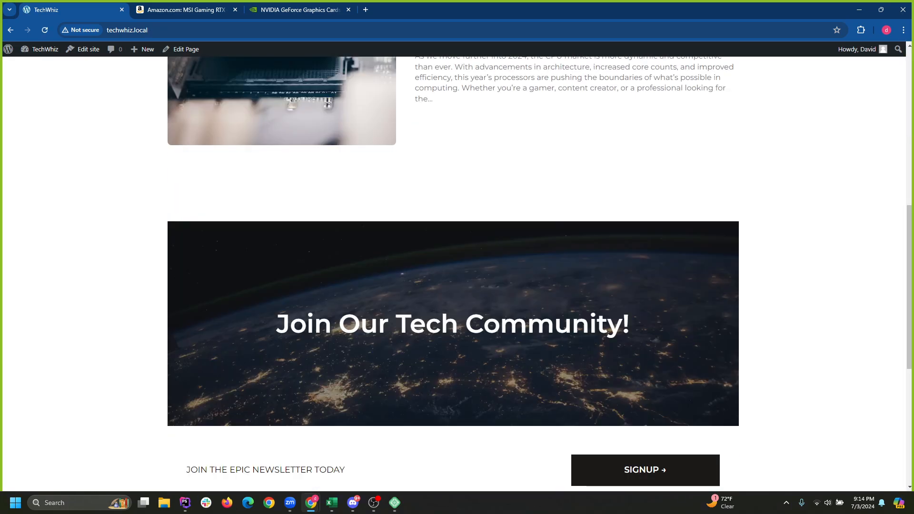
pyautogui.scroll(7, 457, 274)
pyautogui.scroll(2, 457, 274)
pyautogui.click(42, 49)
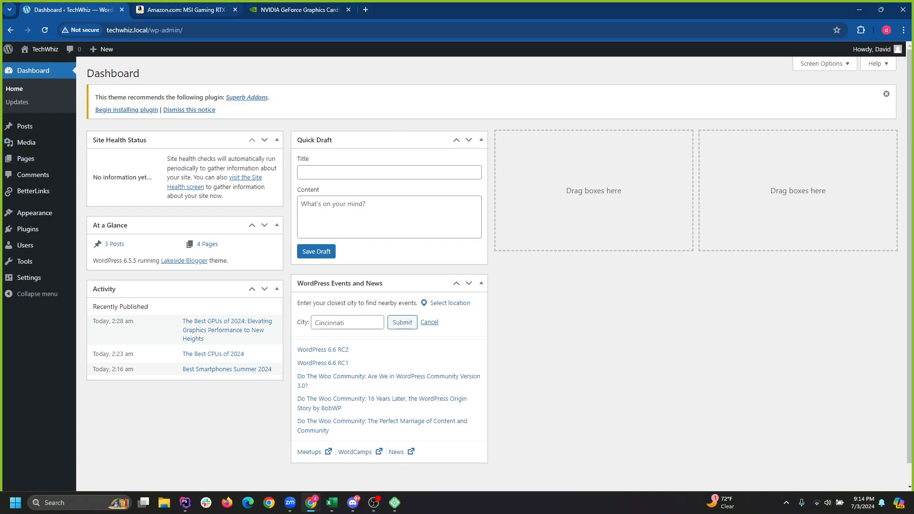
# Load wordpress.com in a new tab, then switch back to the TechWhiz dashboard tab.
pyautogui.click(366, 10)
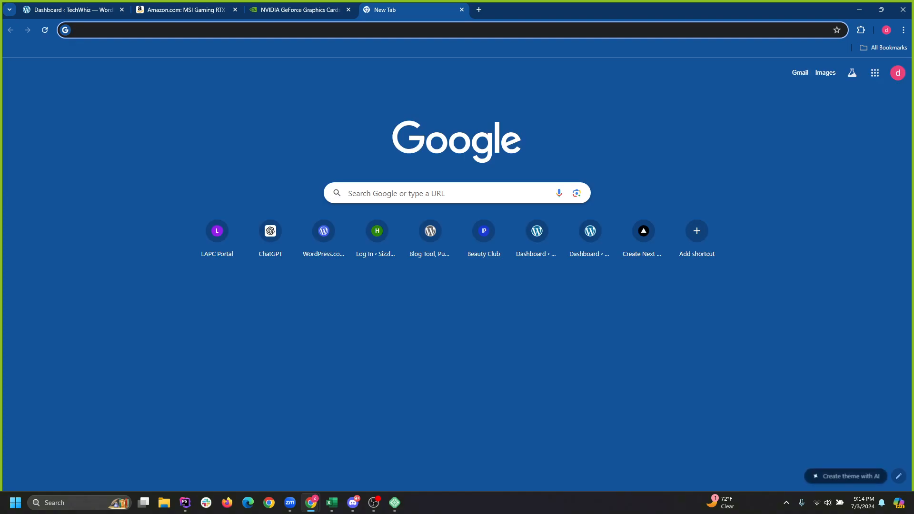
pyautogui.write('wordpress.com')
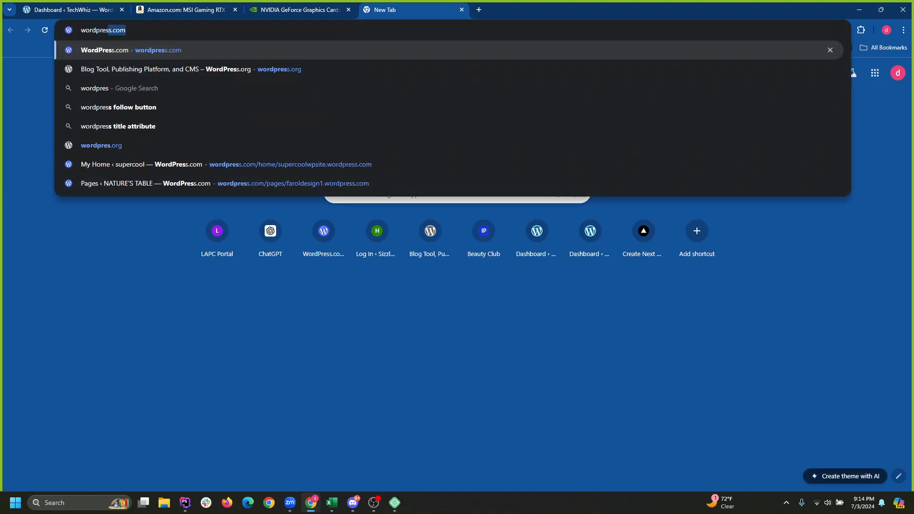
pyautogui.press('Return')
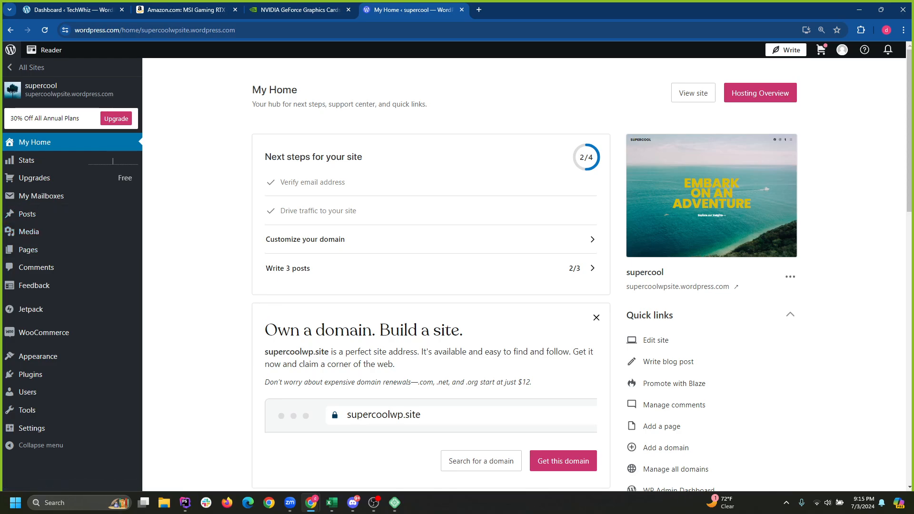
pyautogui.hotkey('ctrl', '1')
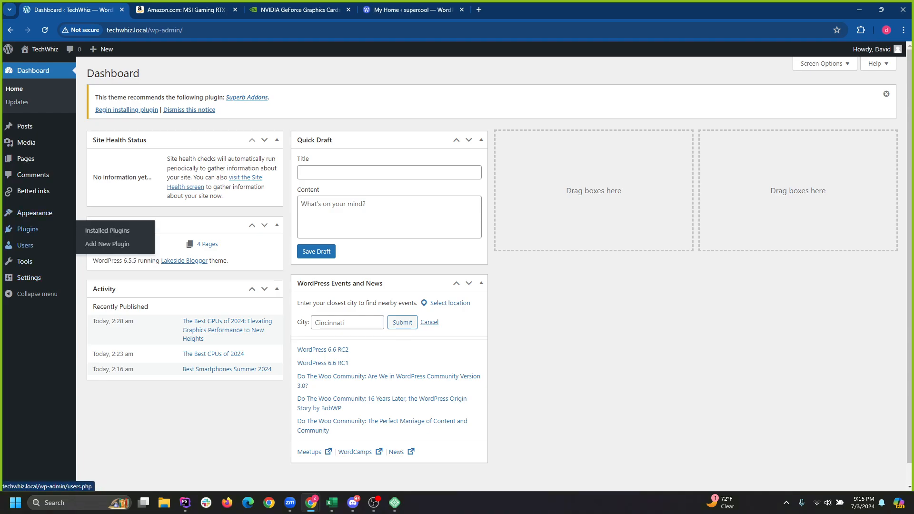
pyautogui.moveTo(35, 213)
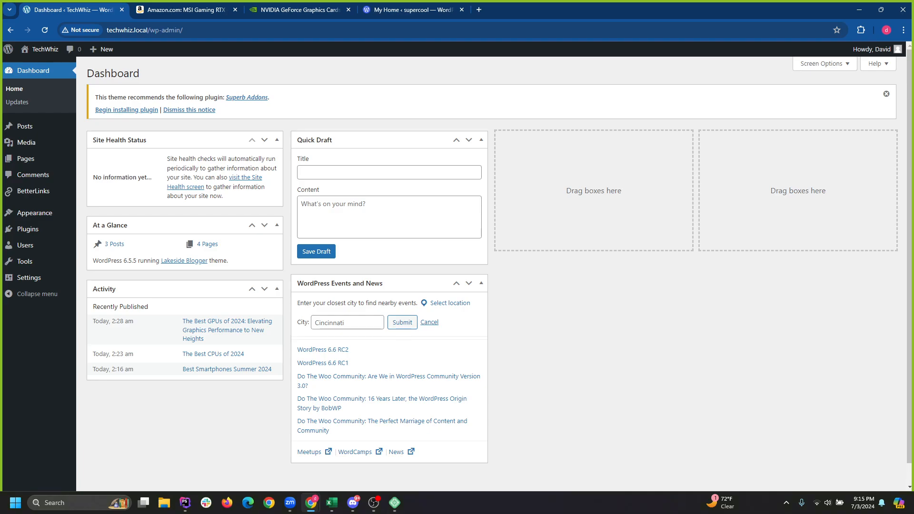
pyautogui.moveTo(714, 9); pyautogui.dragTo(600, 128)
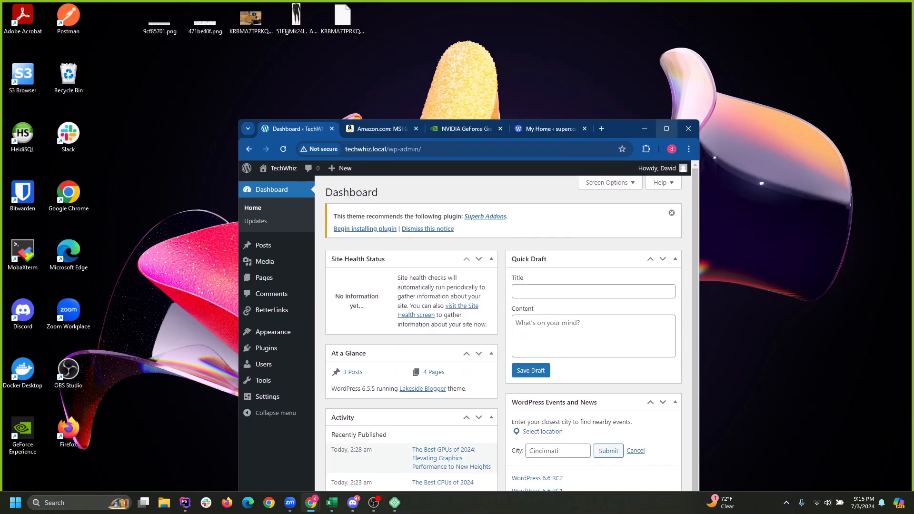
pyautogui.click(667, 128)
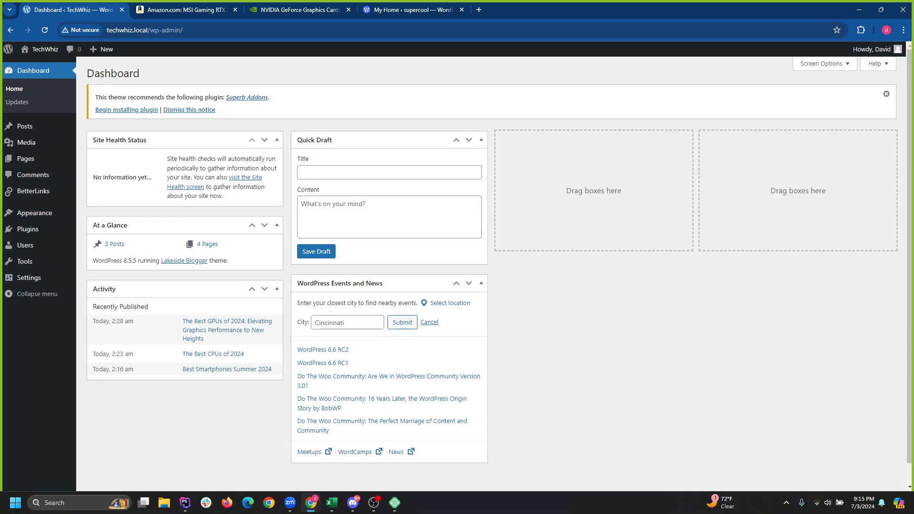
pyautogui.click(859, 10)
pyautogui.click(394, 502)
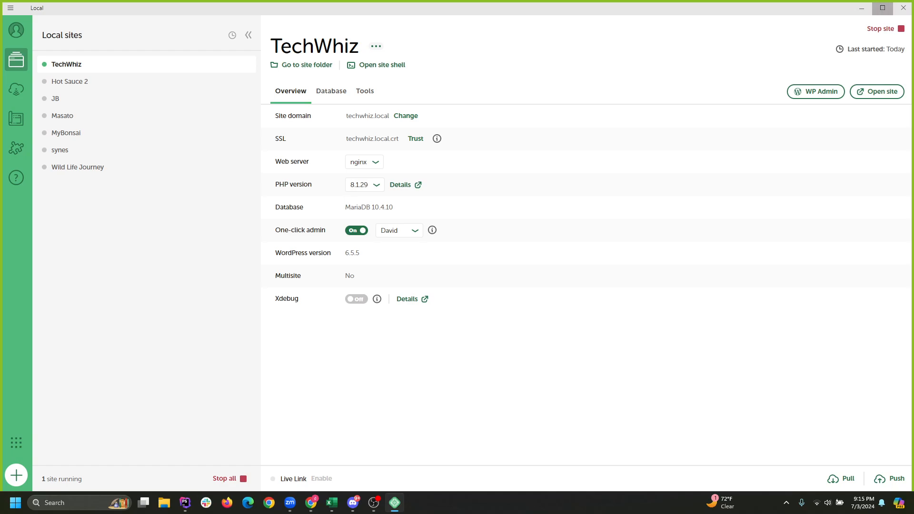
pyautogui.click(861, 8)
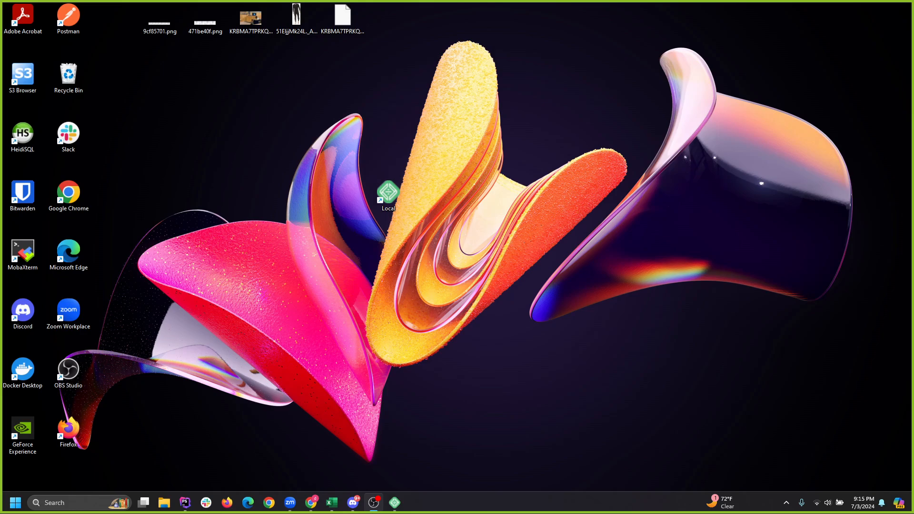
pyautogui.moveTo(311, 502)
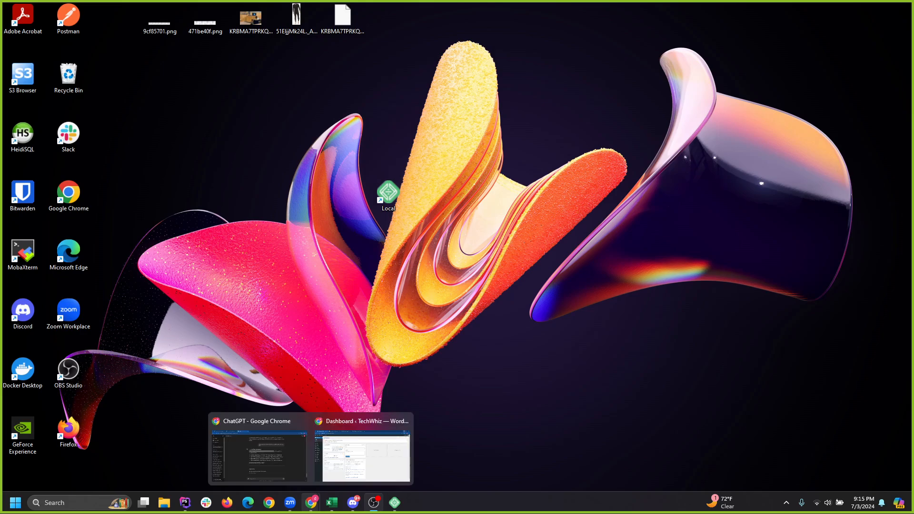
pyautogui.click(362, 450)
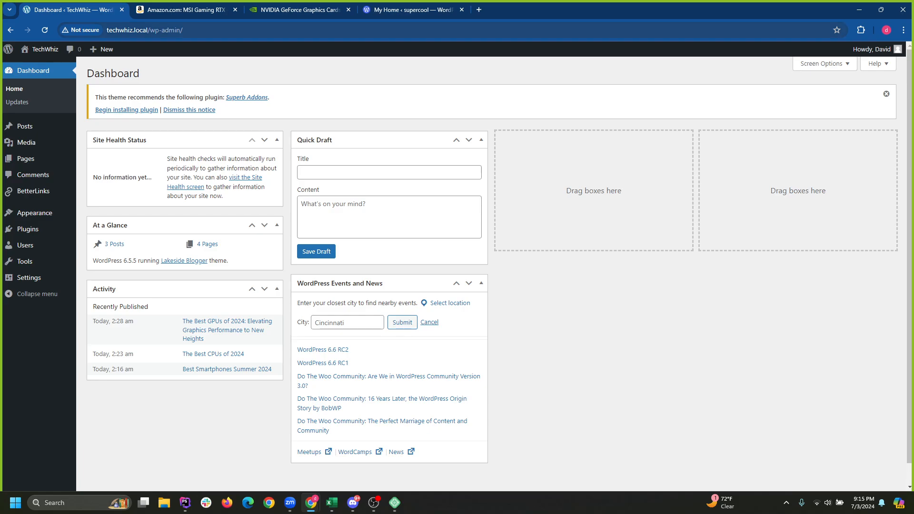
pyautogui.moveTo(183, 30); pyautogui.dragTo(150, 30)
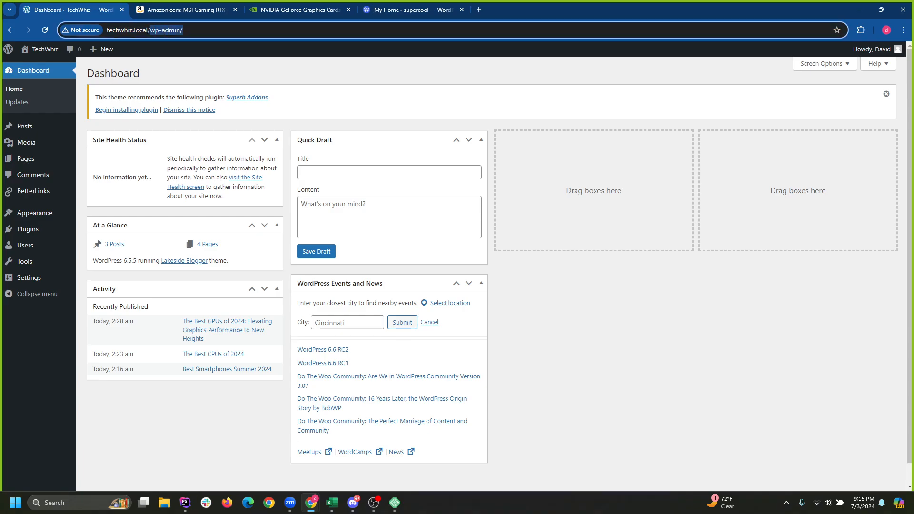
pyautogui.click(183, 30)
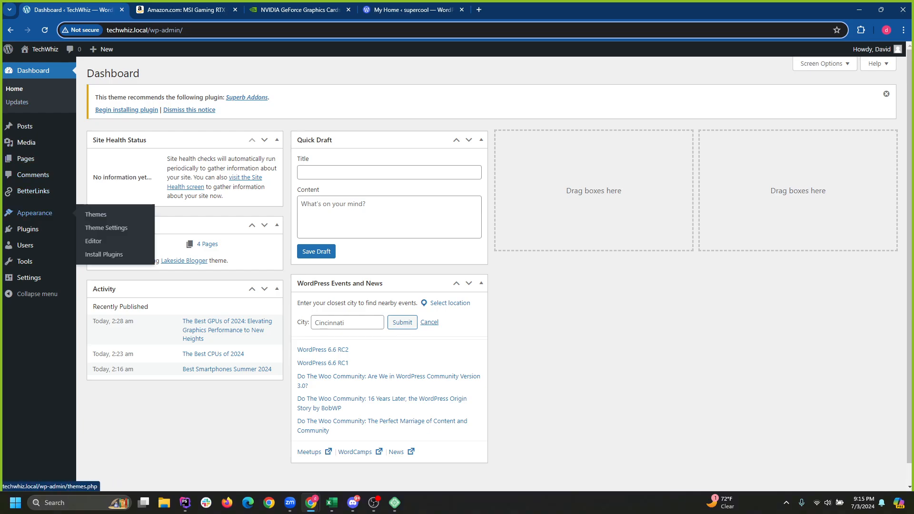
pyautogui.click(34, 213)
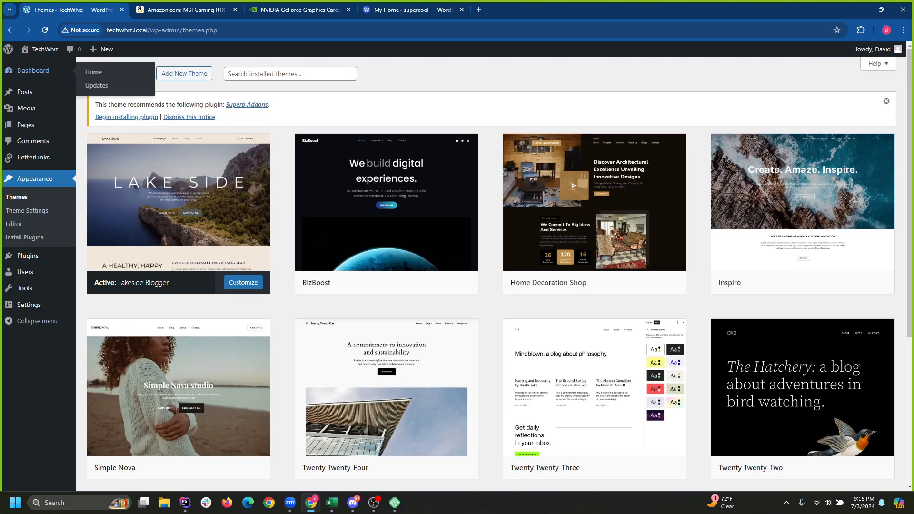
pyautogui.click(27, 210)
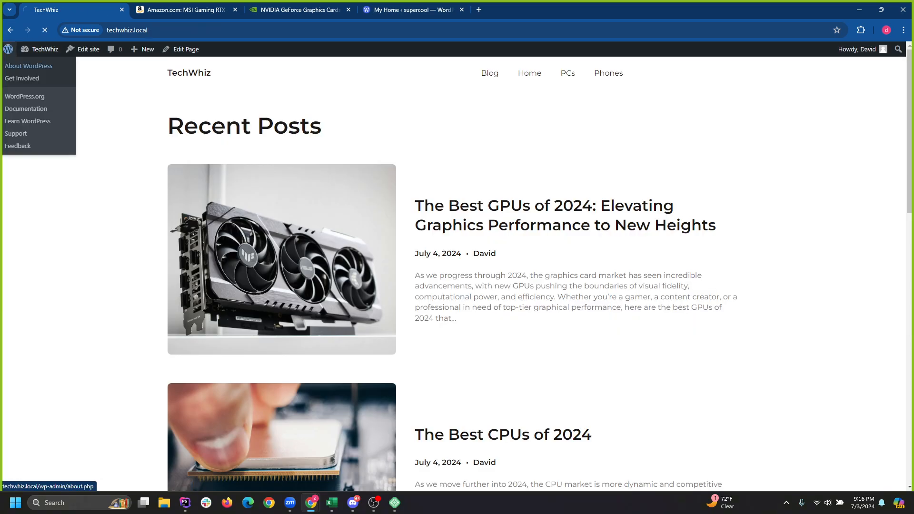
pyautogui.moveTo(40, 49)
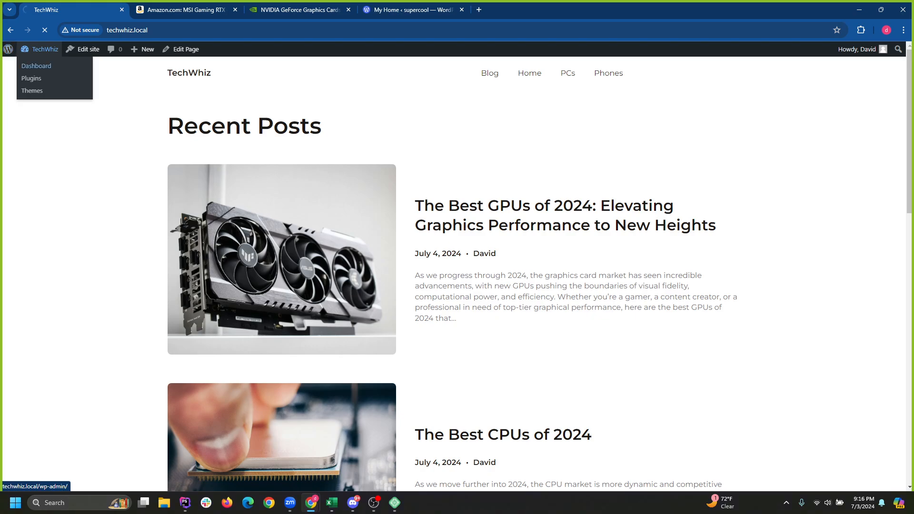
pyautogui.click(37, 65)
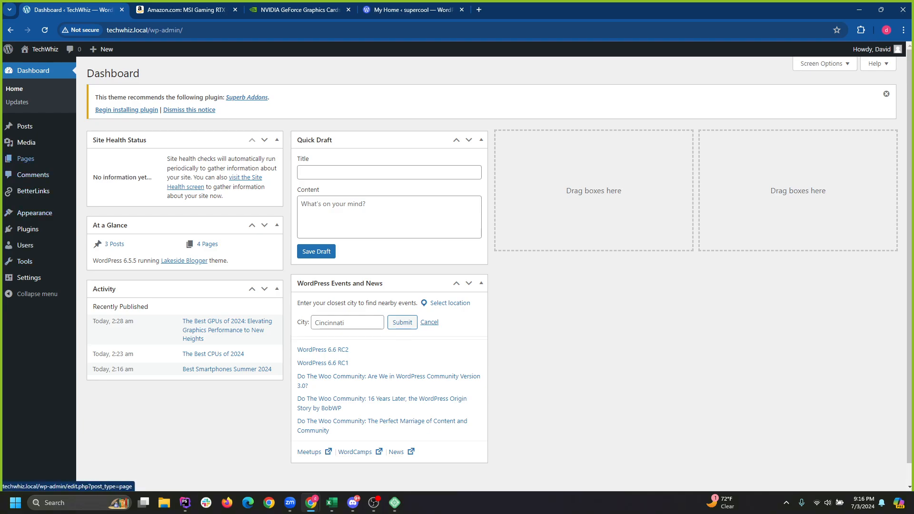
# Open the Blog page from All Pages in the editor and browse the block inserter.
pyautogui.moveTo(26, 159)
pyautogui.click(98, 160)
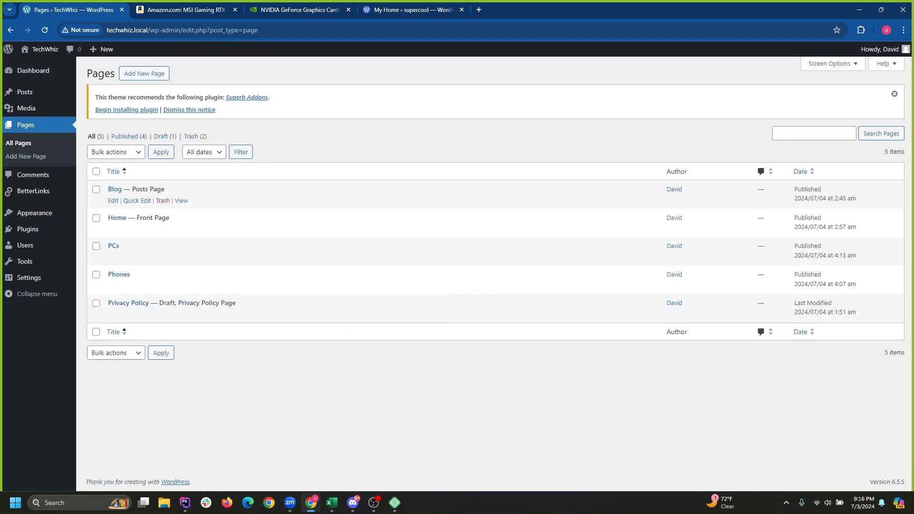
pyautogui.click(114, 189)
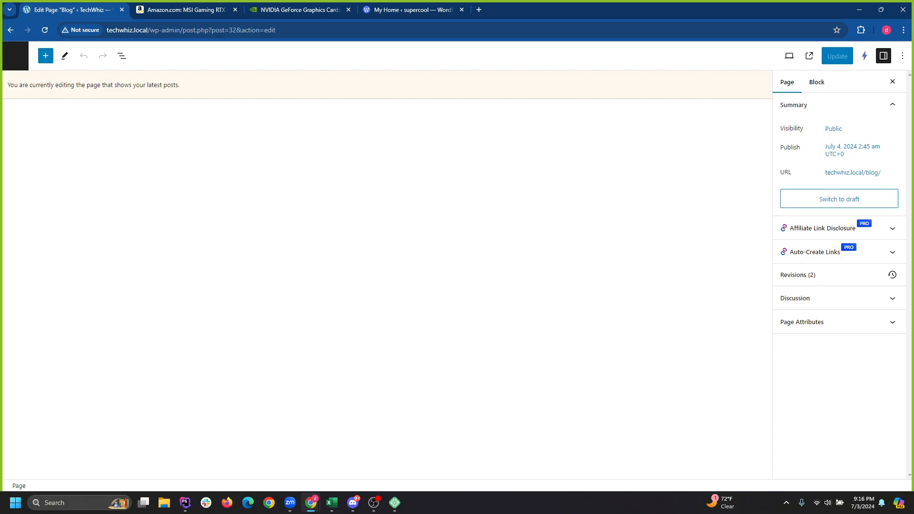
pyautogui.click(45, 56)
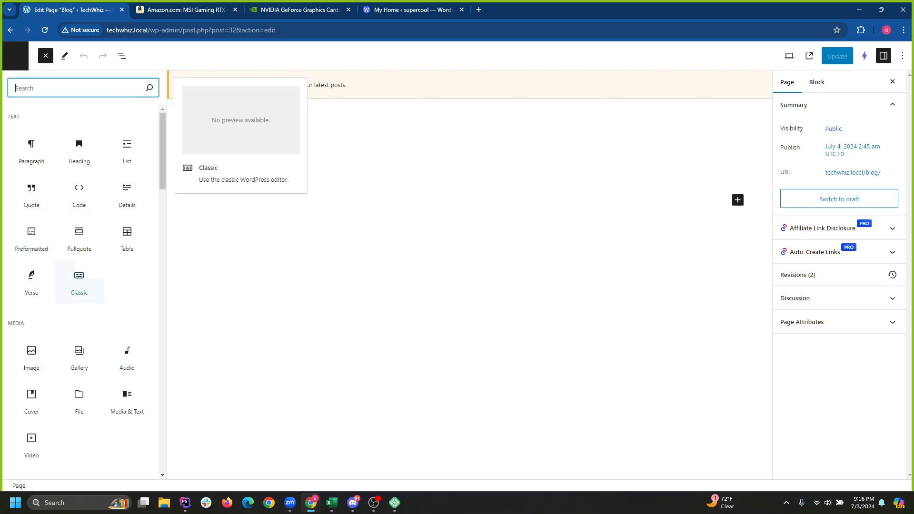
pyautogui.scroll(-15, 79, 333)
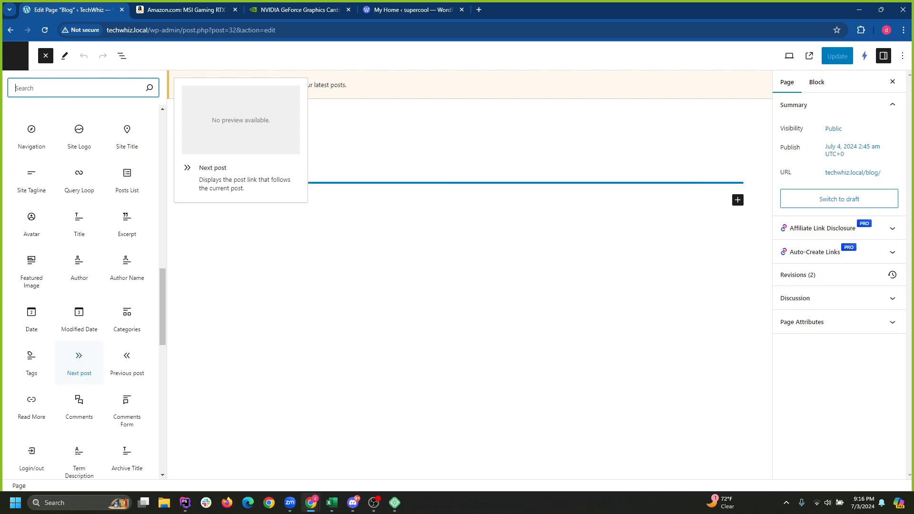
pyautogui.scroll(-9, 127, 361)
pyautogui.scroll(16, 127, 362)
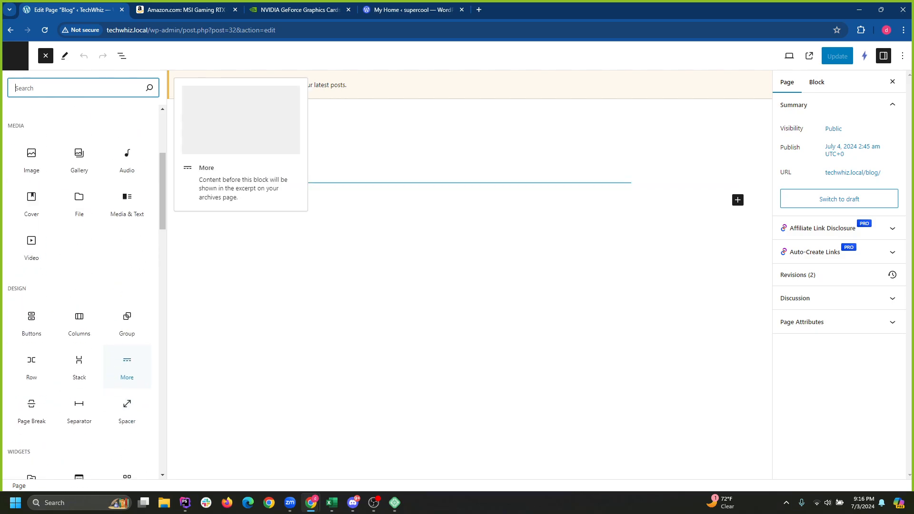
pyautogui.scroll(-20, 127, 372)
# Add an empty Heading block, undo it, and leave the editor without saving.
pyautogui.moveTo(162, 428); pyautogui.dragTo(163, 147)
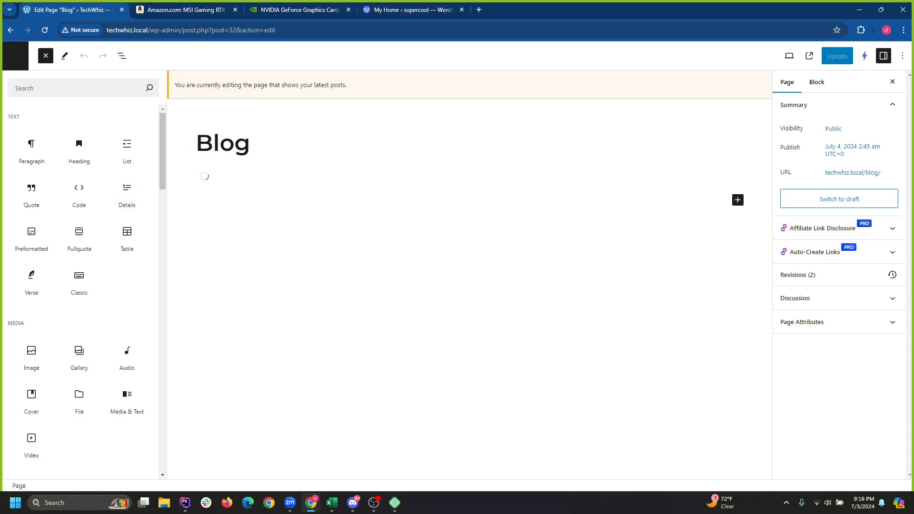
pyautogui.click(79, 150)
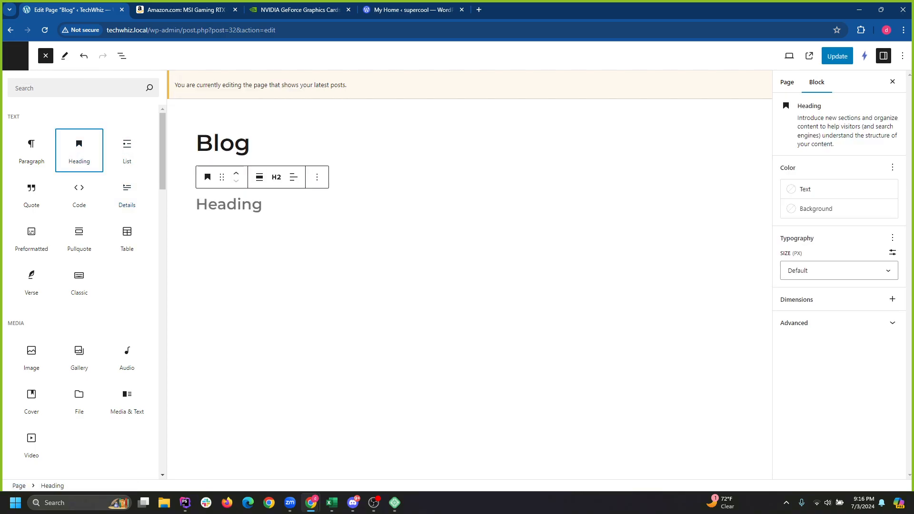
pyautogui.hotkey('ctrl', 'z')
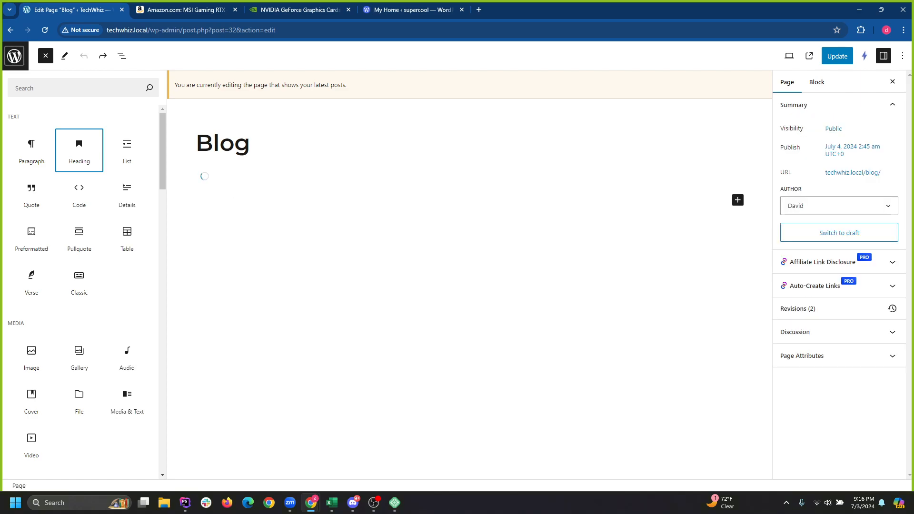
pyautogui.click(14, 56)
pyautogui.press('Return')
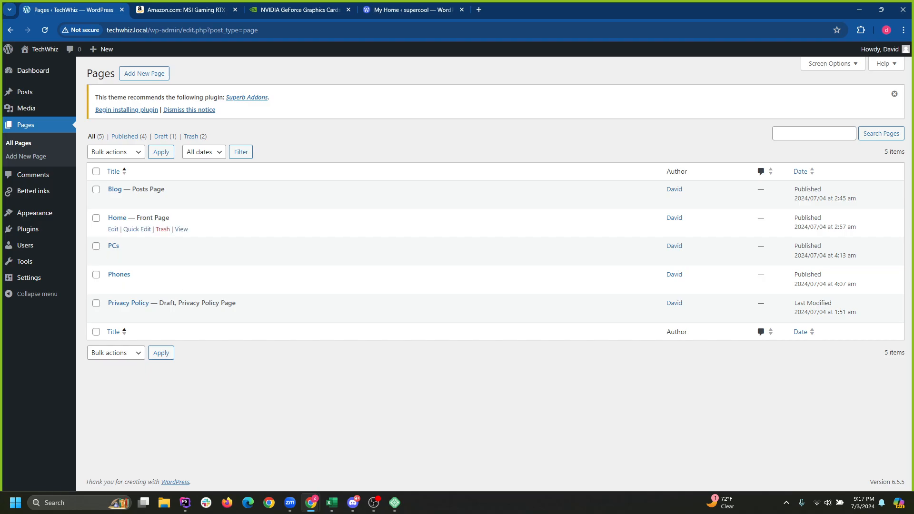
# Open the Installed Plugins list showing the active BetterLinks and Instant Images plugins.
pyautogui.moveTo(28, 229)
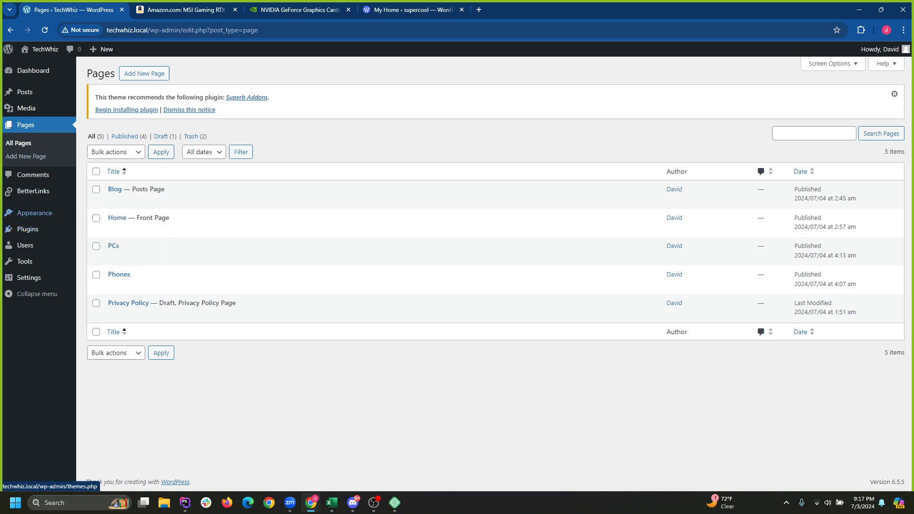
pyautogui.moveTo(25, 246)
pyautogui.moveTo(33, 70)
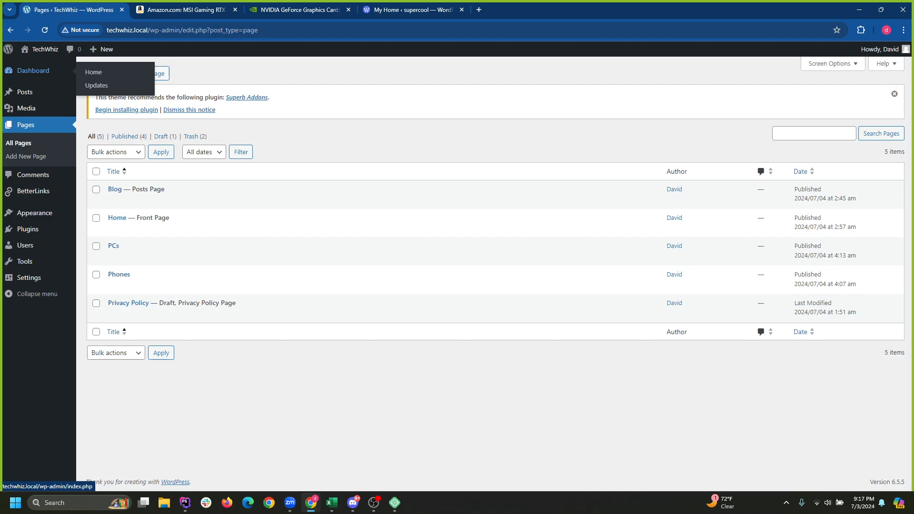
pyautogui.moveTo(29, 277)
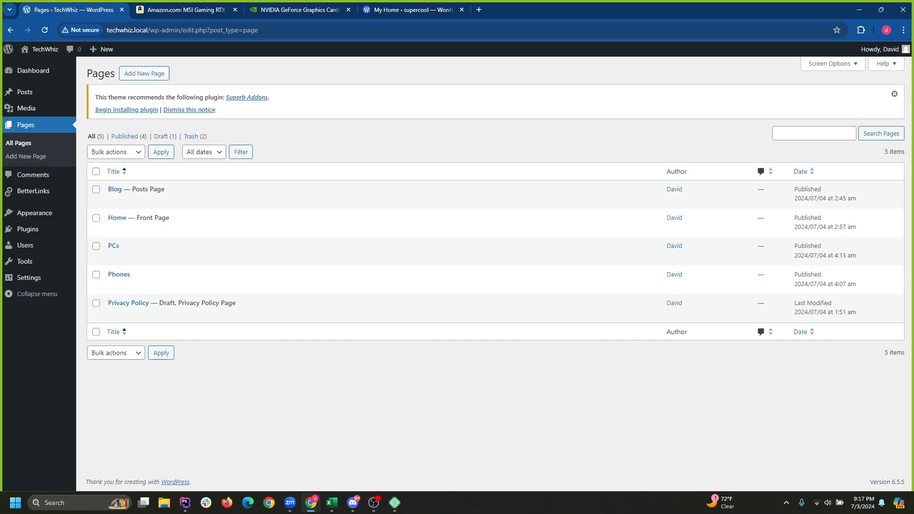
pyautogui.moveTo(25, 262)
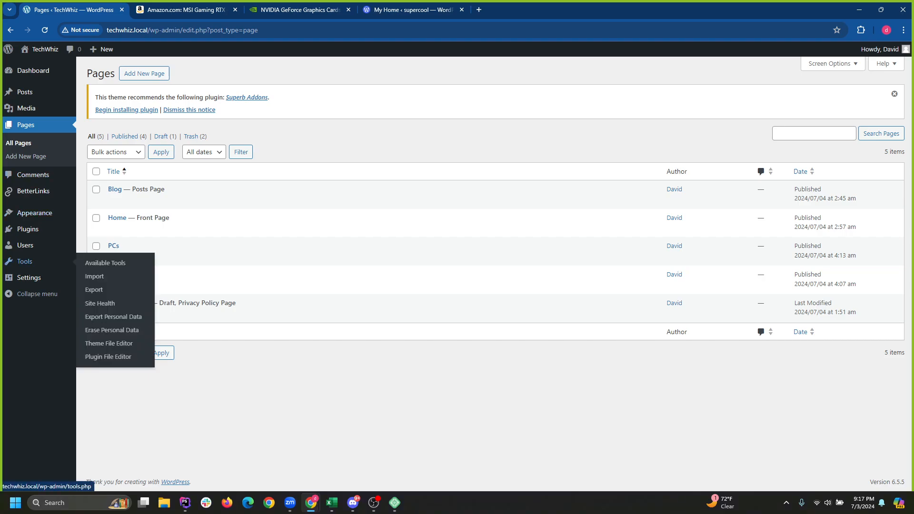
pyautogui.click(27, 229)
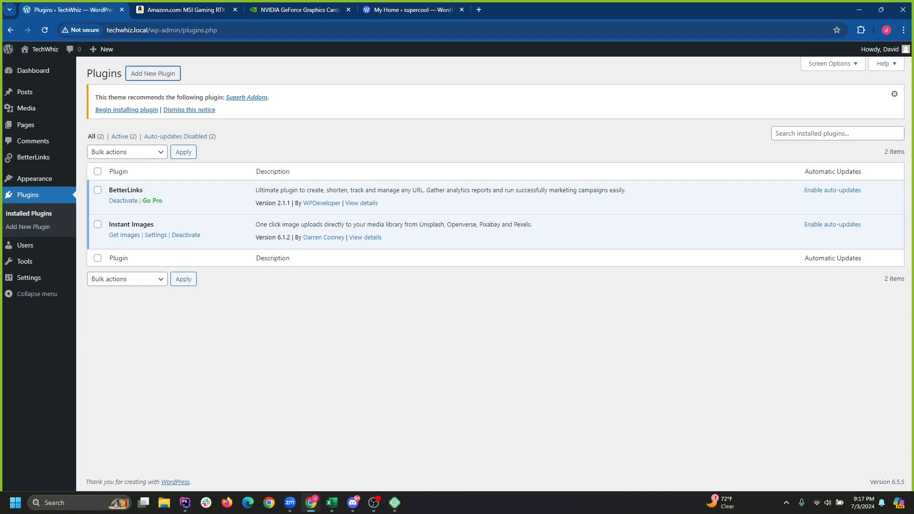
# Search Add Plugins for 'dashboard', then replace the query with 'custom wordpress dahsboard'.
pyautogui.click(153, 73)
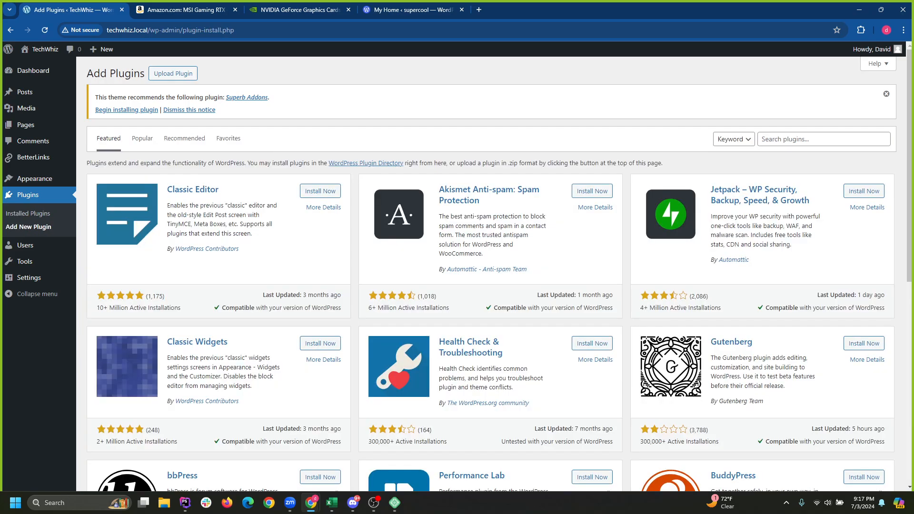
pyautogui.click(820, 139)
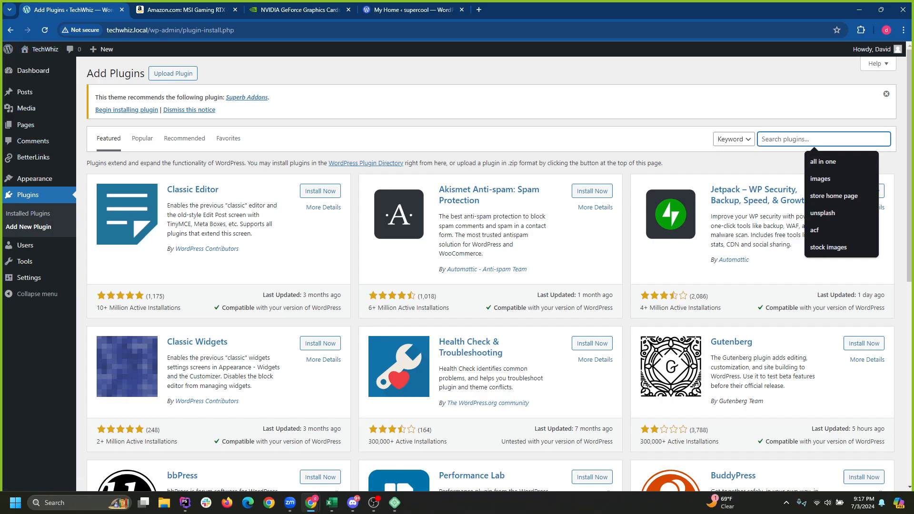
pyautogui.write('dashboard')
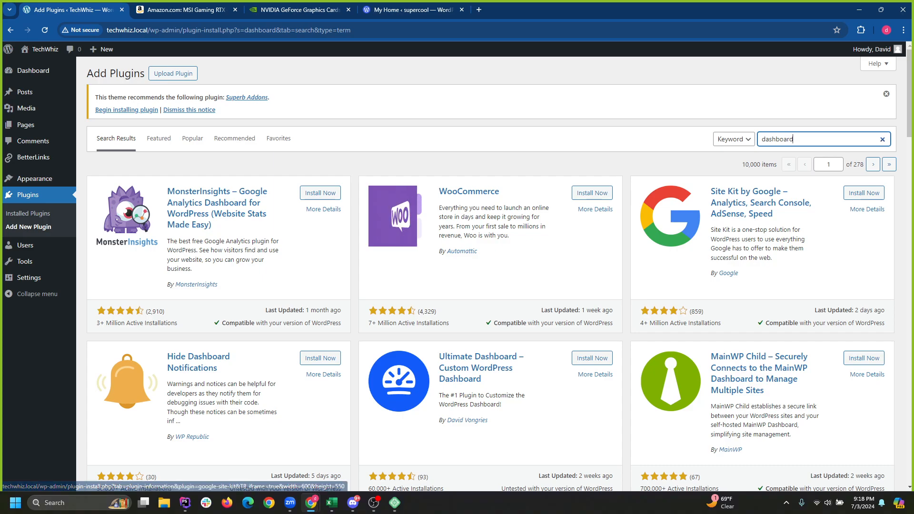
pyautogui.scroll(-2, 491, 273)
pyautogui.scroll(2, 491, 273)
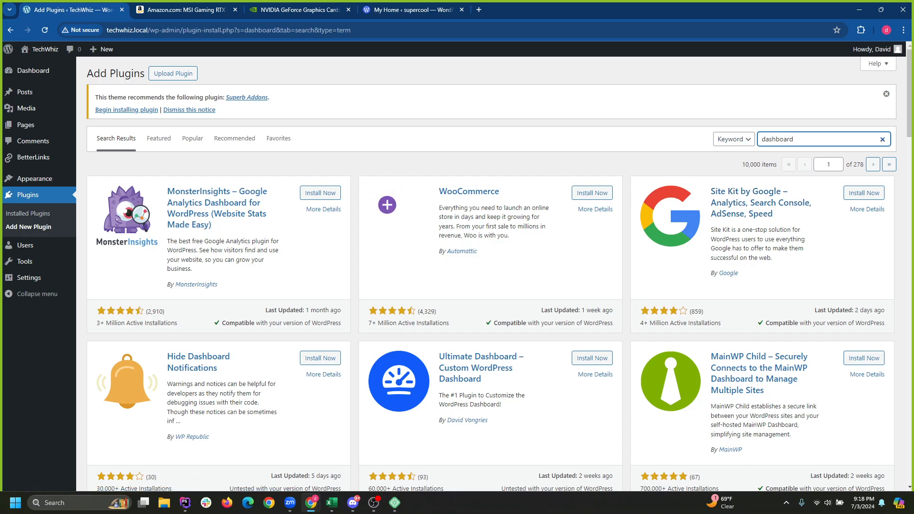
pyautogui.hotkey('ctrl', 'a')
pyautogui.write('custom')
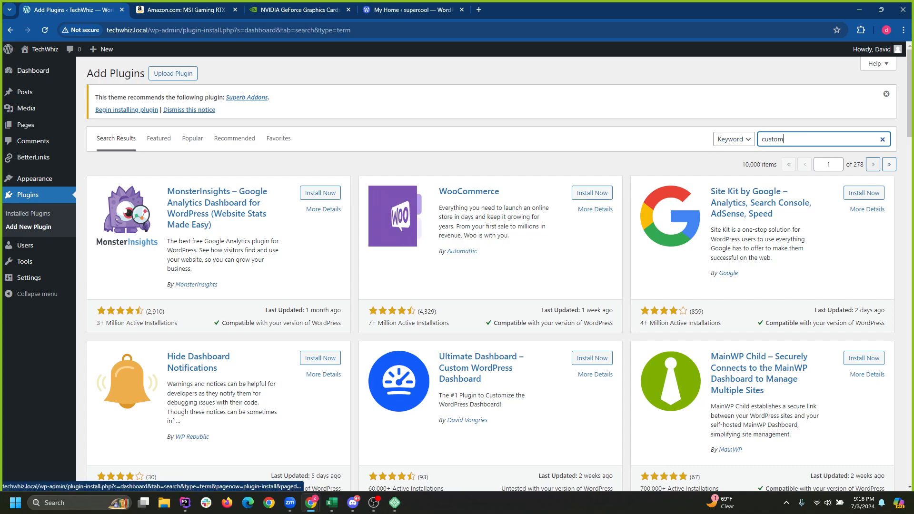
pyautogui.write(' wordpress')
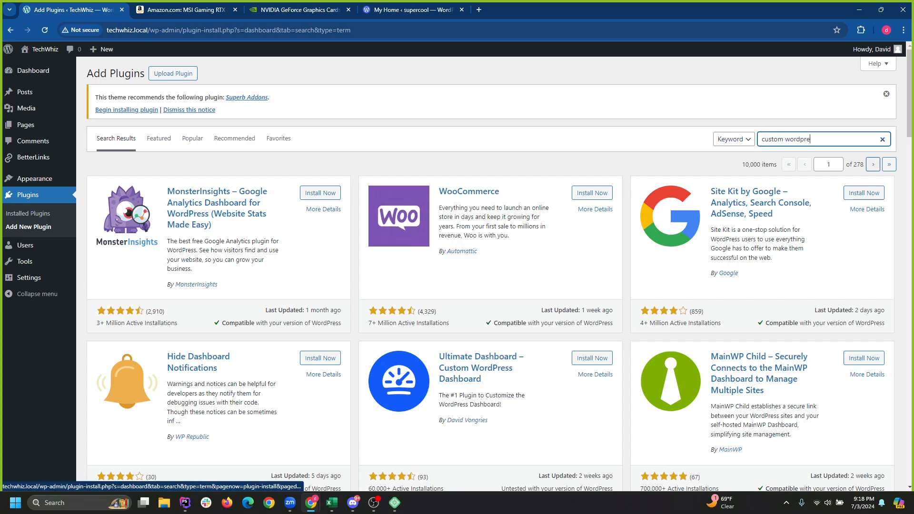
pyautogui.write(' dahsboard')
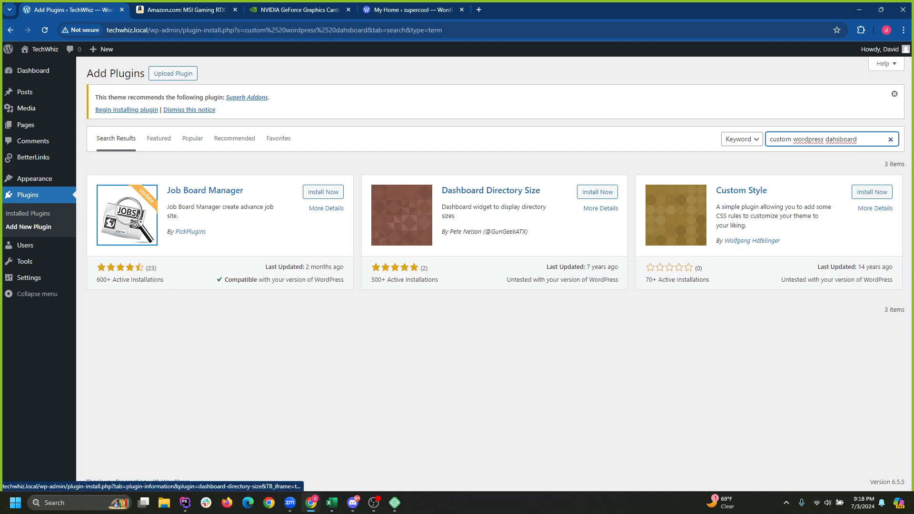
# View and close the details of the Dashboard Directory Size and Custom Style plugins.
pyautogui.click(491, 190)
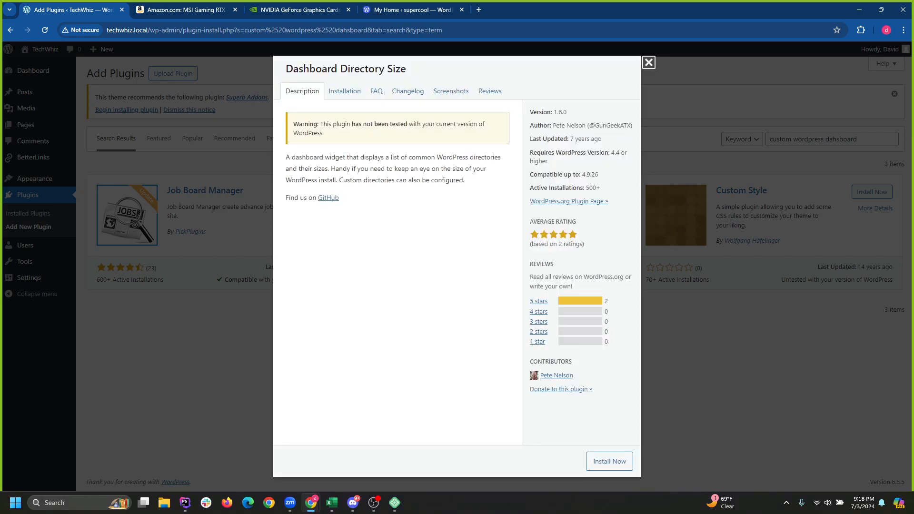
pyautogui.click(648, 62)
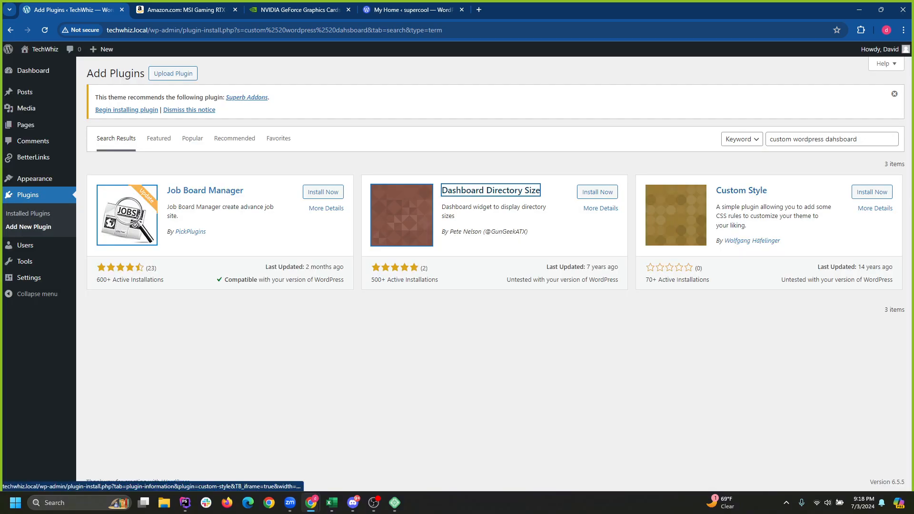
pyautogui.click(741, 190)
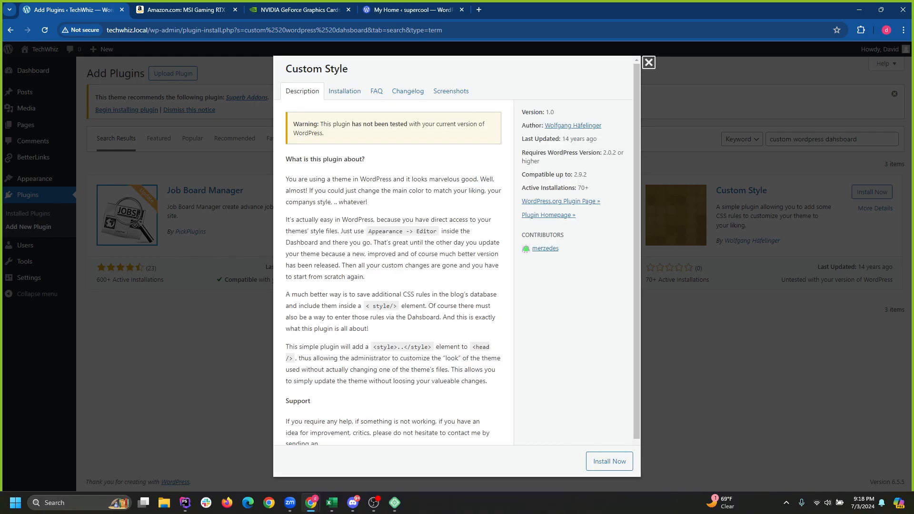
pyautogui.scroll(-1, 457, 253)
pyautogui.press('Escape')
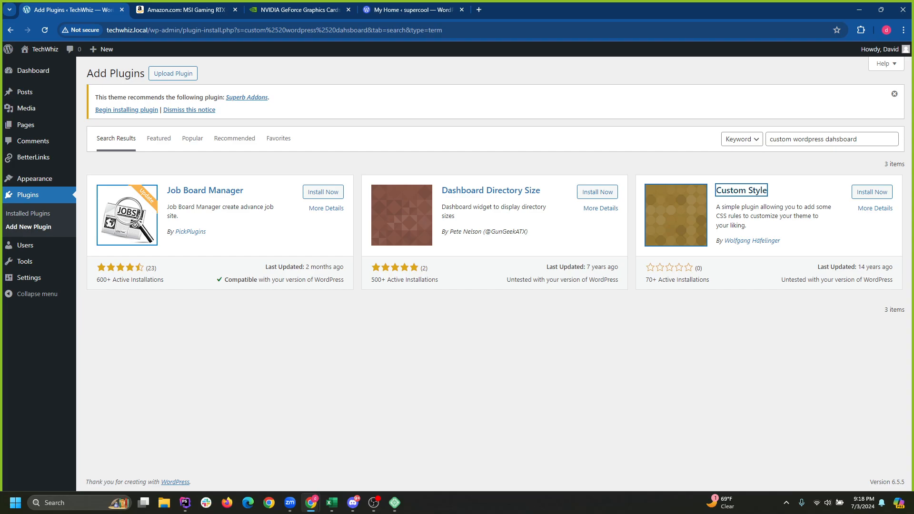
# Clear the plugin search box so the full directory listing returns.
pyautogui.click(824, 139)
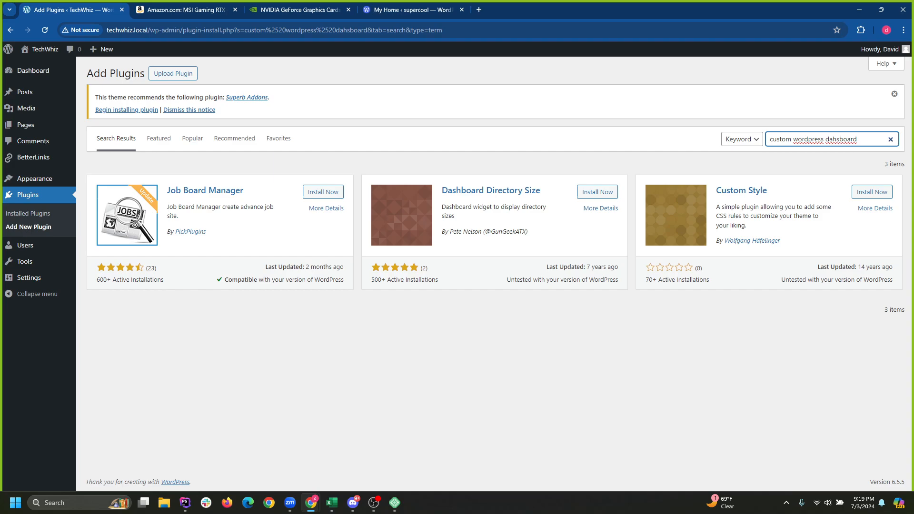
pyautogui.hotkey('ctrl', 'a')
pyautogui.press('BackSpace')
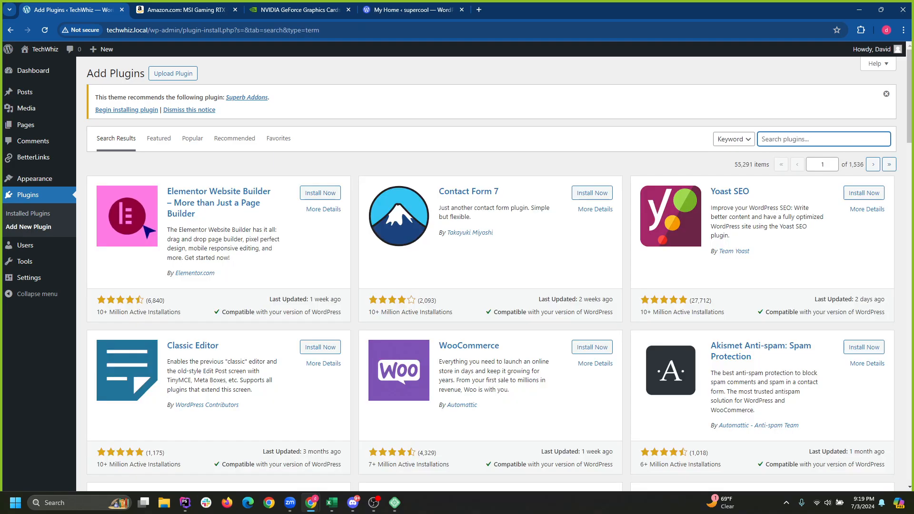
# Scroll through the unfiltered plugin results, then switch to the Popular plugins listing.
pyautogui.click(815, 139)
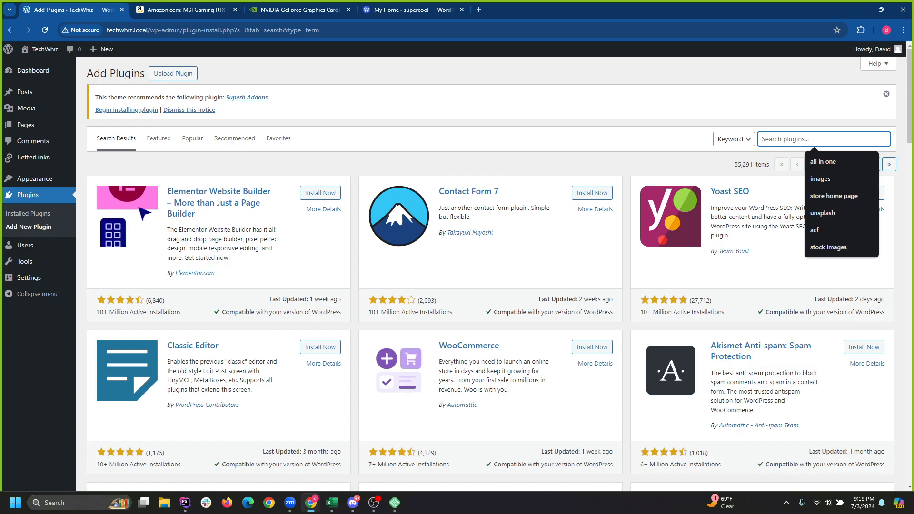
pyautogui.scroll(-6, 495, 274)
pyautogui.scroll(-5, 495, 273)
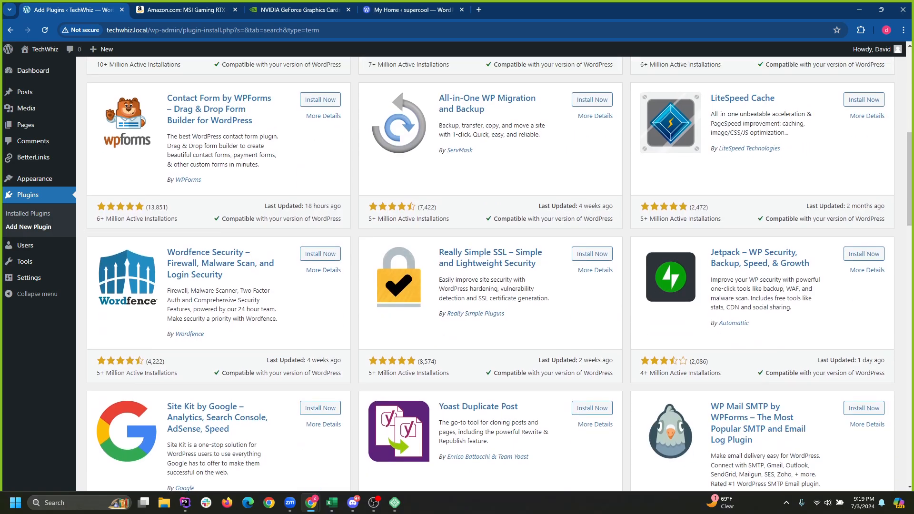
pyautogui.scroll(3, 495, 274)
pyautogui.scroll(7, 495, 273)
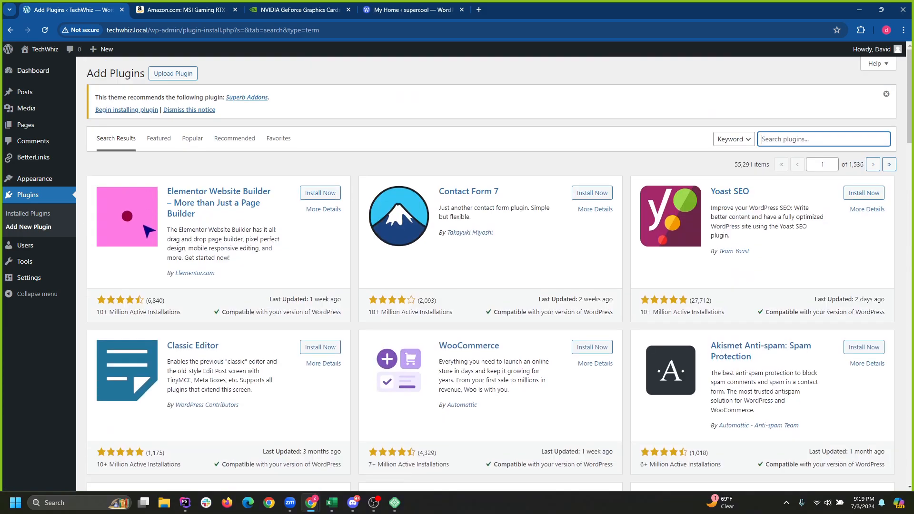
pyautogui.scroll(-6, 496, 274)
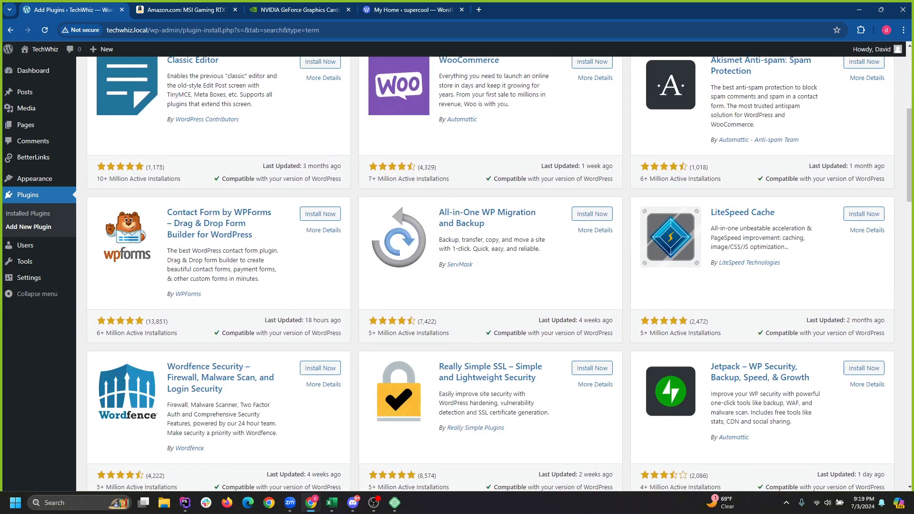
pyautogui.scroll(-5, 495, 273)
pyautogui.scroll(-2, 140, 215)
pyautogui.scroll(13, 140, 215)
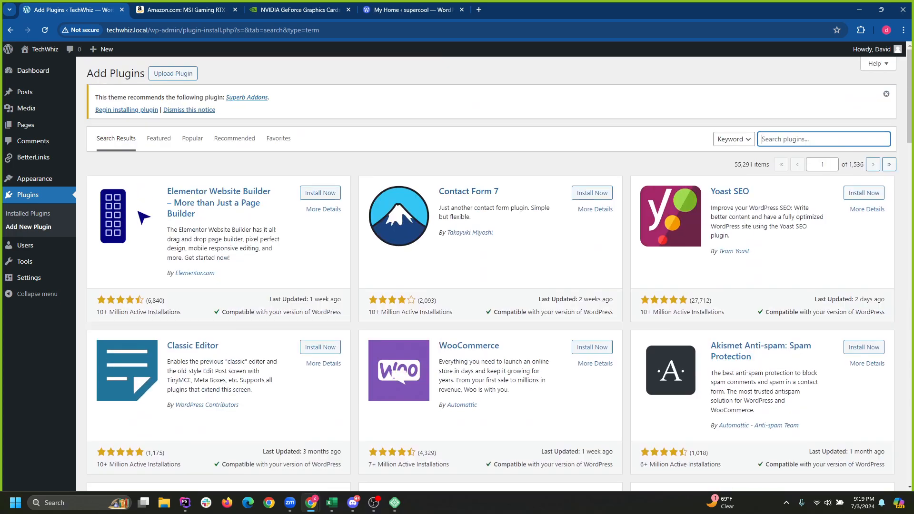
pyautogui.click(192, 138)
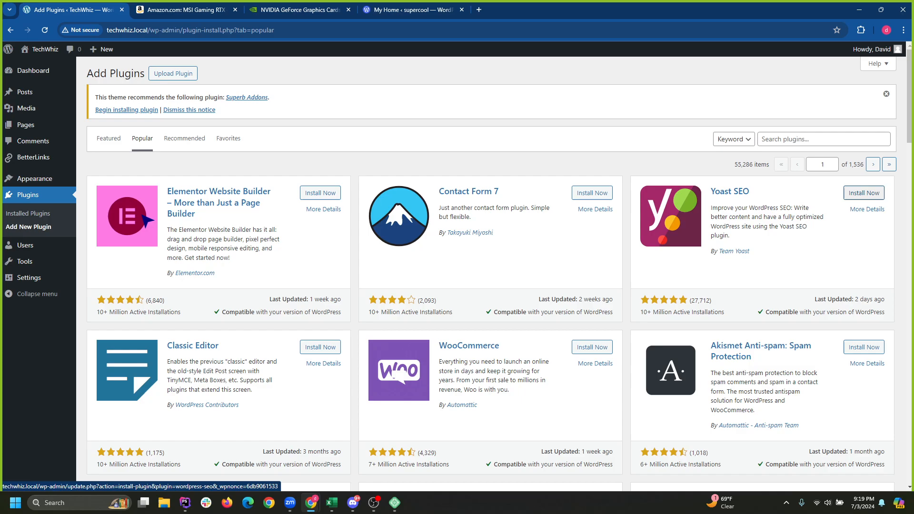
# Install Yoast SEO from the Popular list and scroll further down while it installs.
pyautogui.click(864, 193)
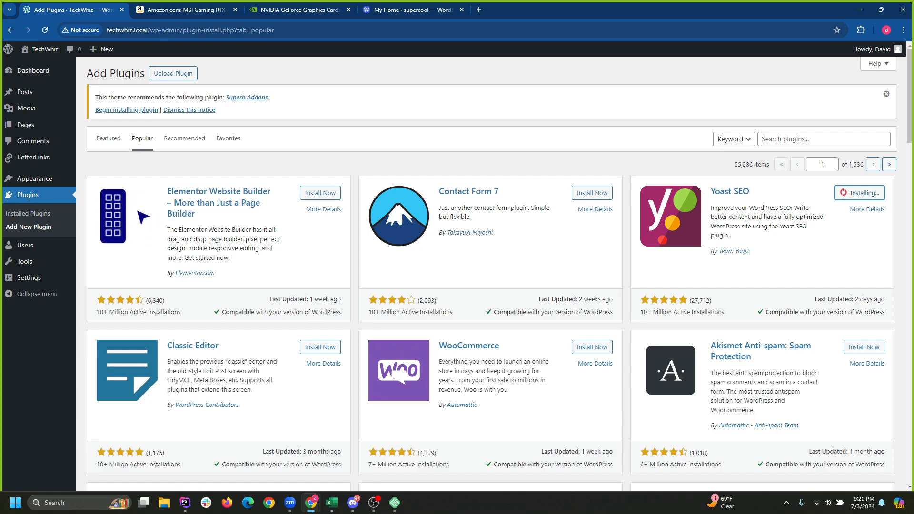
pyautogui.scroll(-2, 490, 274)
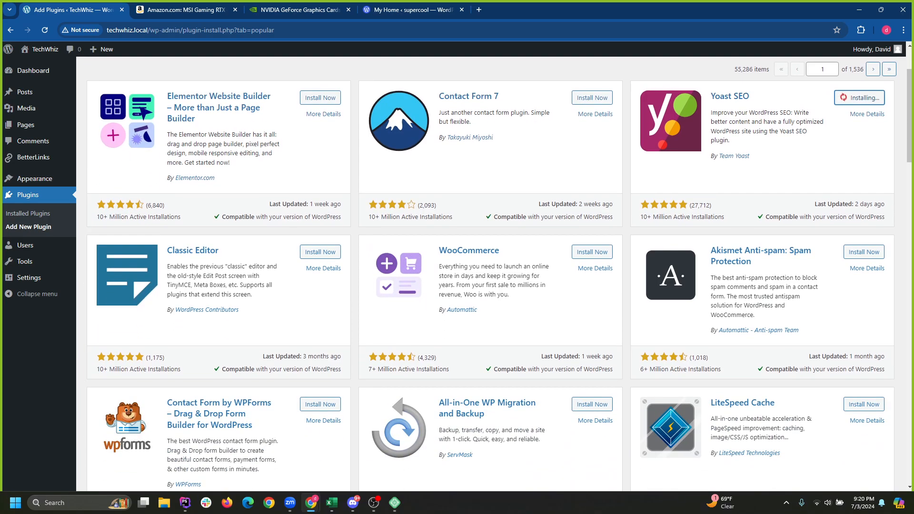
pyautogui.scroll(-1, 500, 273)
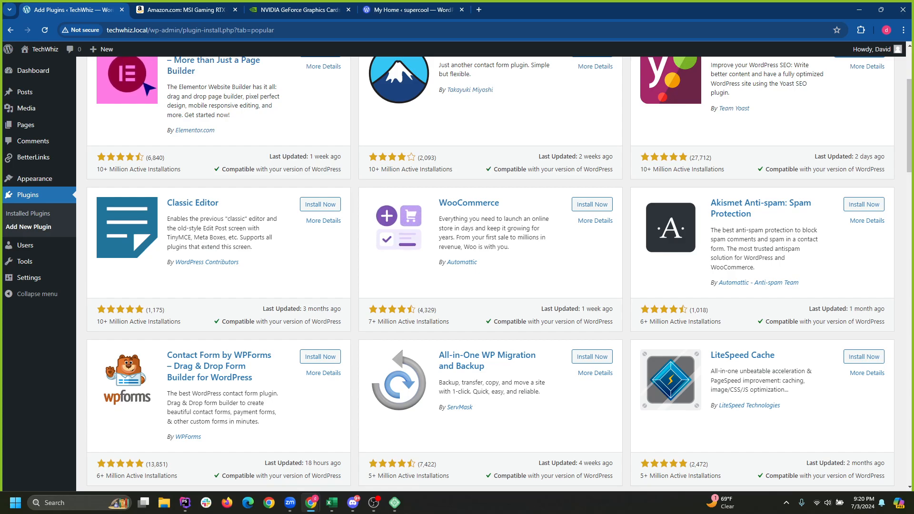
# Browse the Popular plugins listing, then return to the TechWhiz Dashboard and open a new Google tab.
pyautogui.scroll(-3, 500, 273)
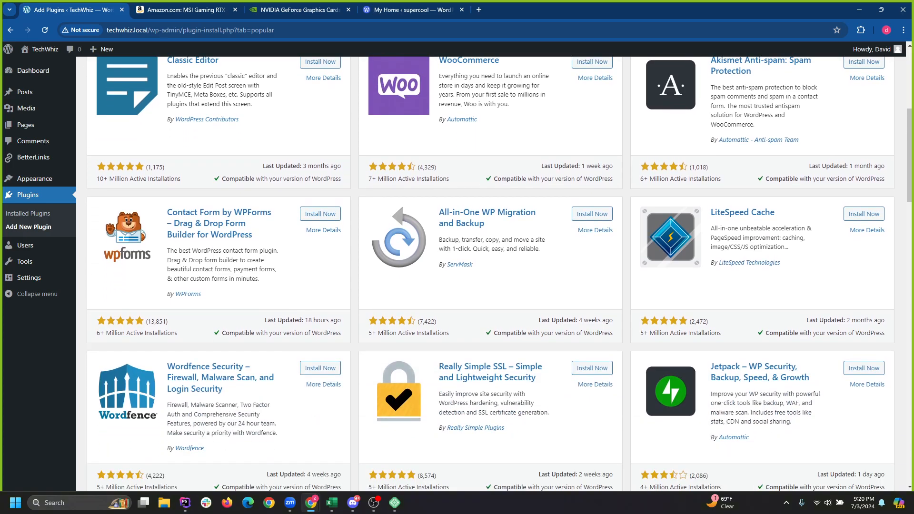
pyautogui.scroll(-1, 500, 274)
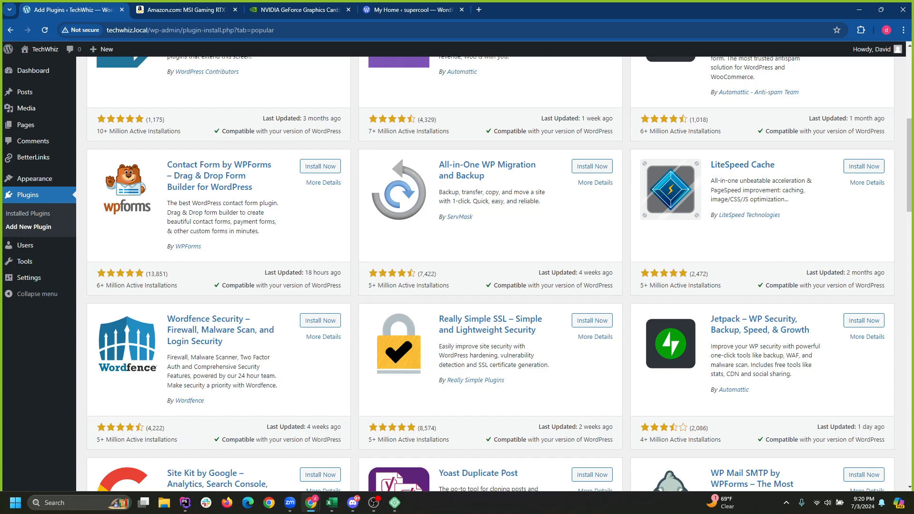
pyautogui.scroll(1, 499, 274)
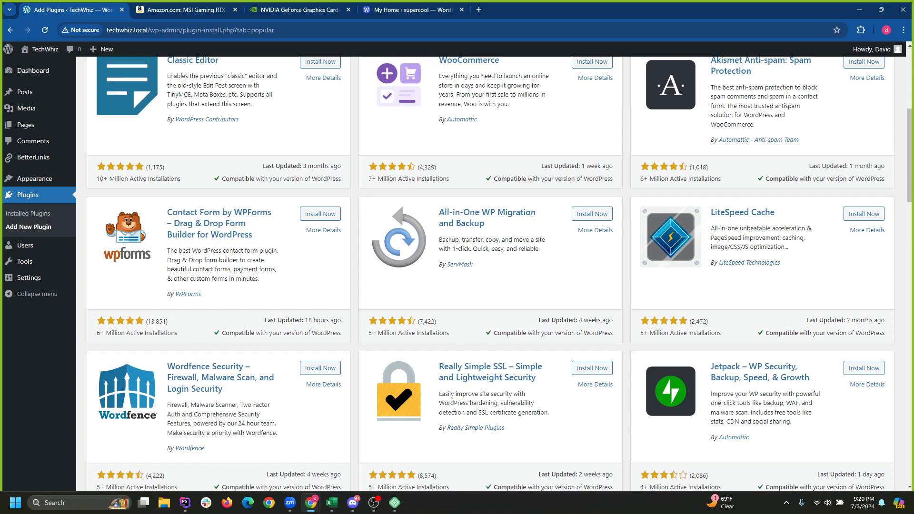
pyautogui.scroll(-1, 500, 274)
pyautogui.scroll(-2, 500, 274)
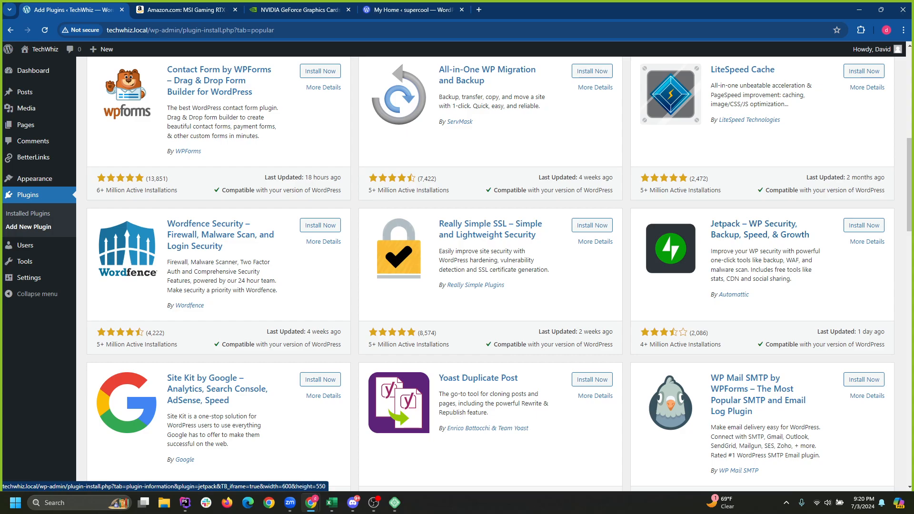
pyautogui.scroll(-4, 500, 274)
pyautogui.scroll(3, 500, 274)
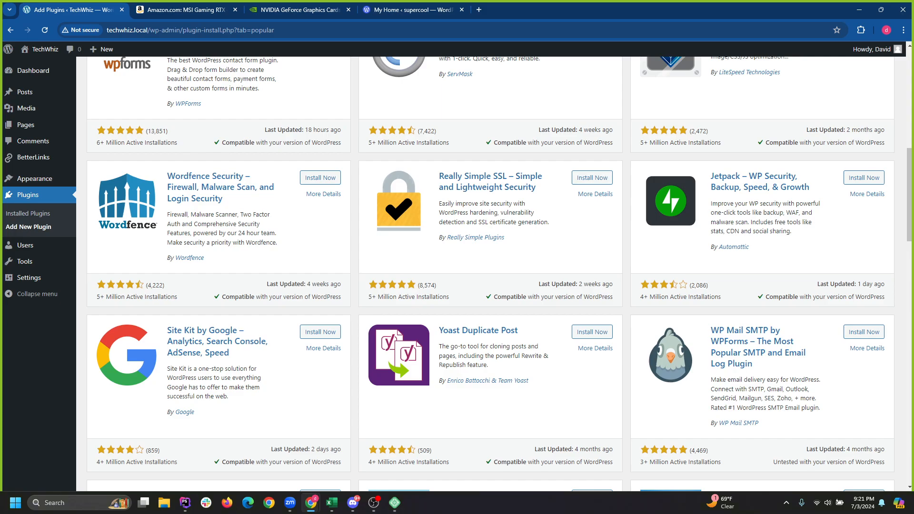
pyautogui.scroll(-4, 491, 273)
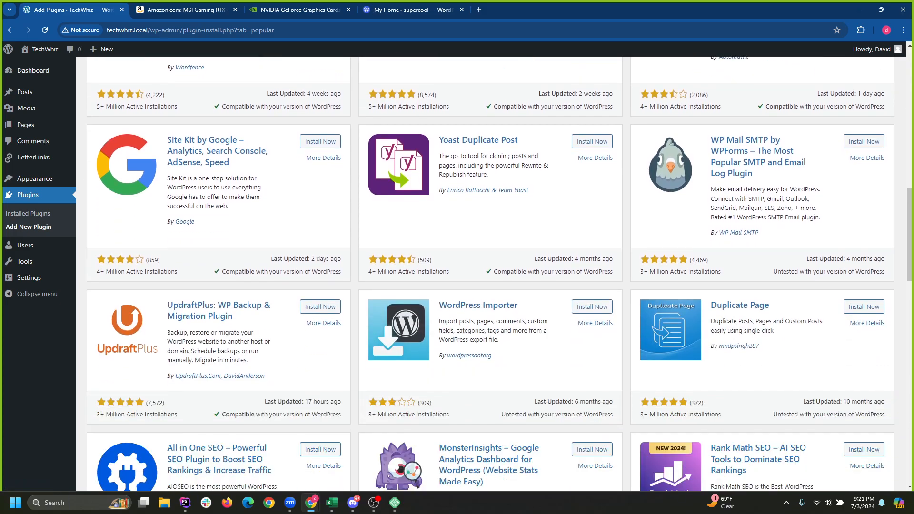
pyautogui.scroll(1, 490, 274)
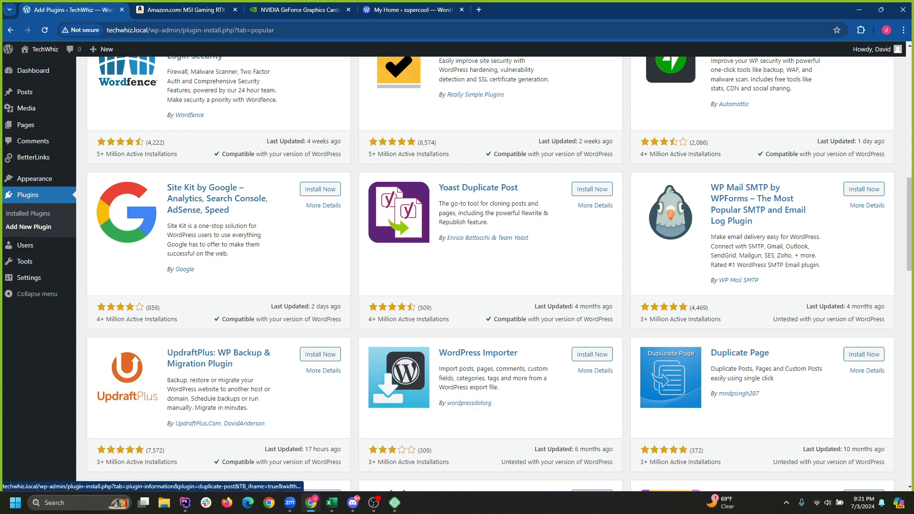
pyautogui.scroll(-2, 490, 274)
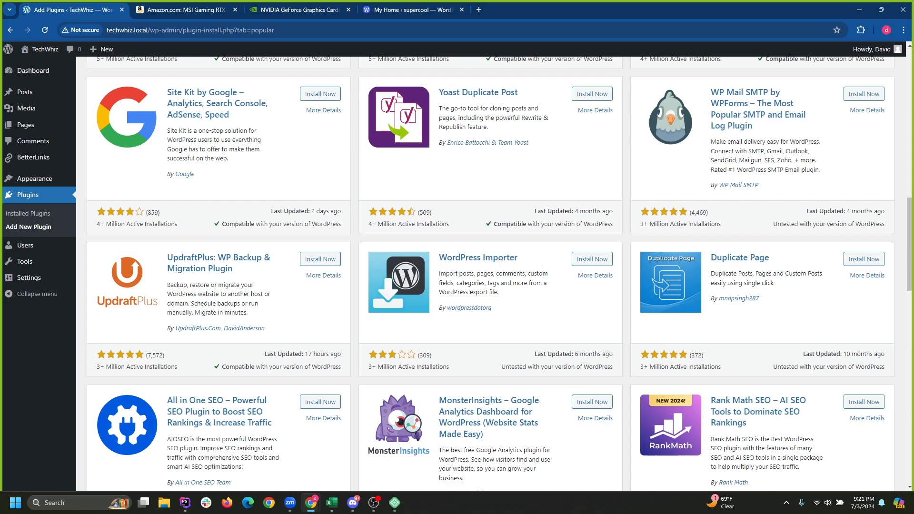
pyautogui.scroll(-5, 490, 274)
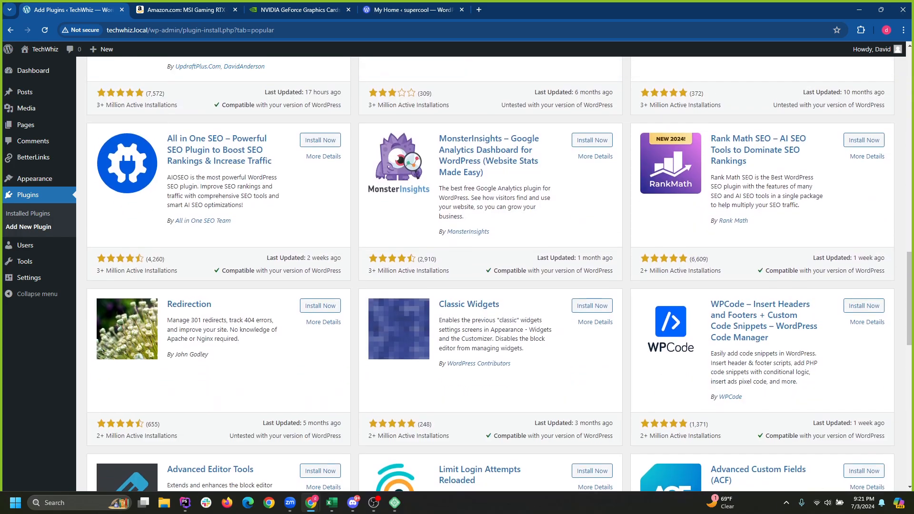
pyautogui.scroll(7, 490, 273)
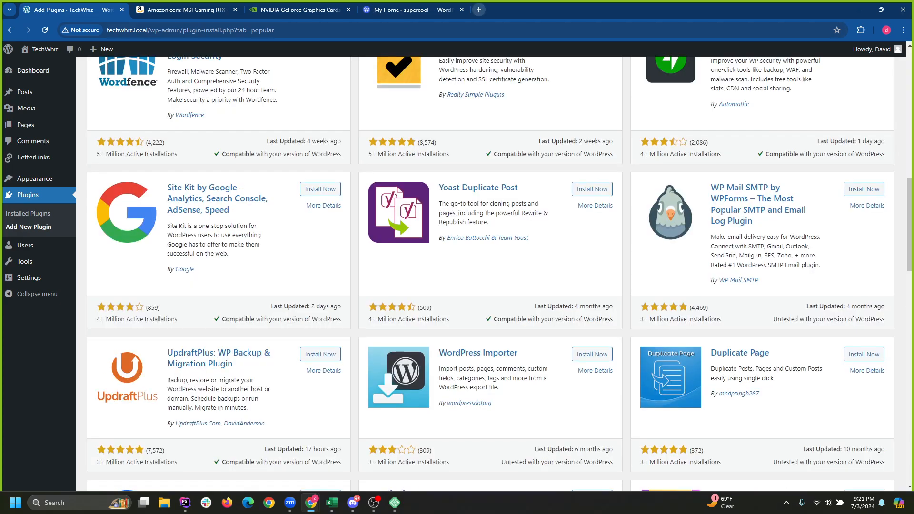
pyautogui.click(33, 71)
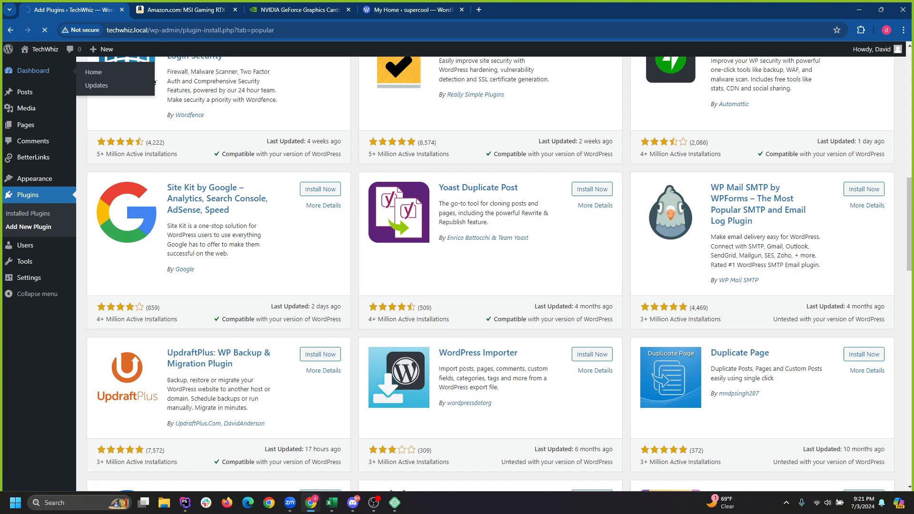
pyautogui.hotkey('ctrl', 't')
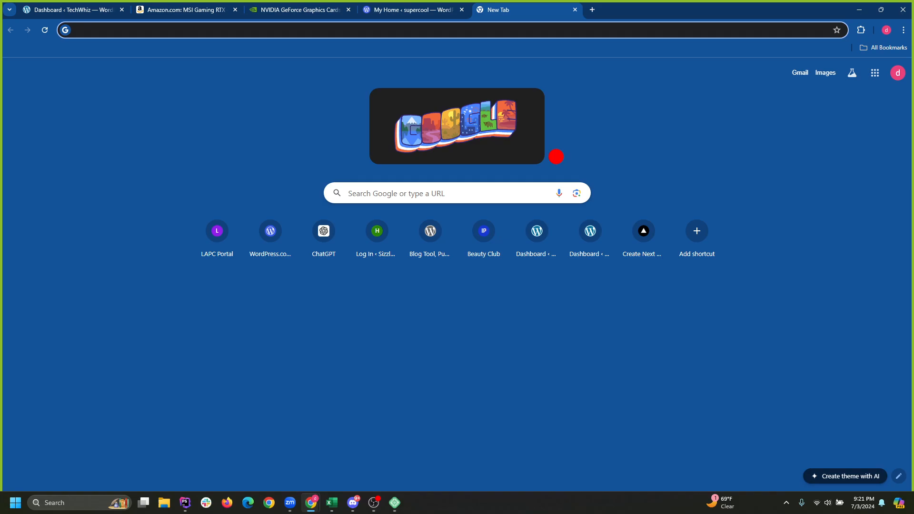
# Search Google for 000webhost and open the official site, passing the verification check.
pyautogui.write('000')
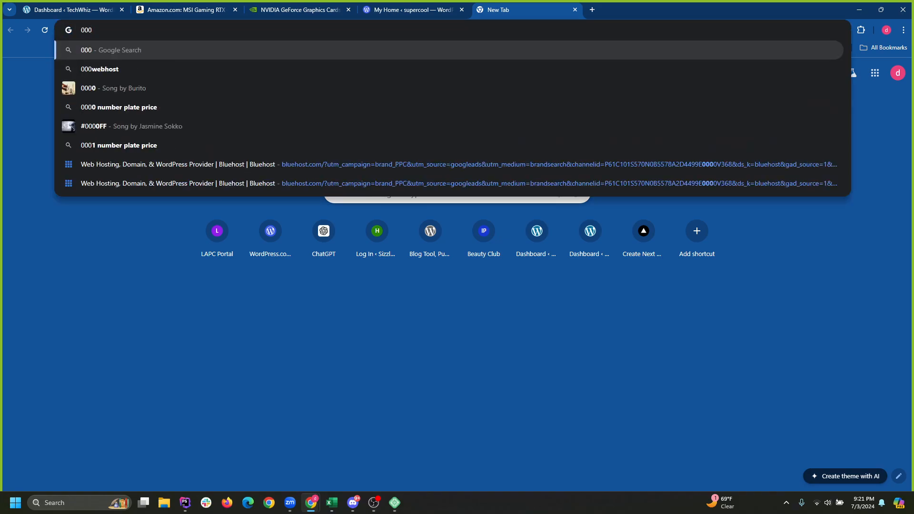
pyautogui.write('web')
pyautogui.press('Return')
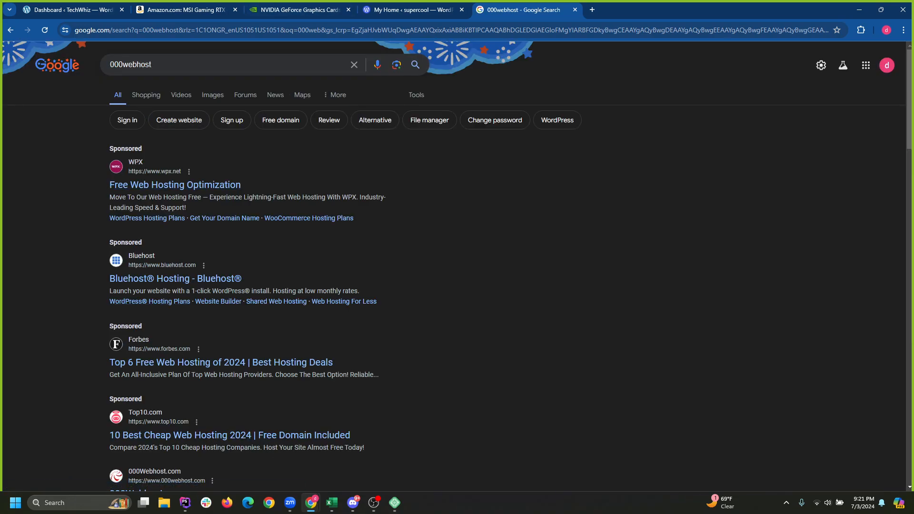
pyautogui.scroll(-2, 457, 267)
pyautogui.scroll(-1, 136, 362)
pyautogui.click(136, 351)
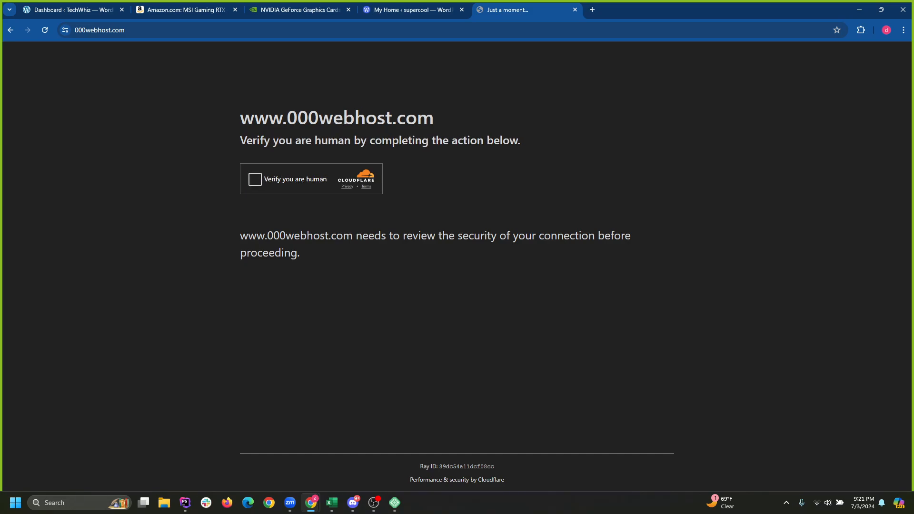
pyautogui.click(255, 180)
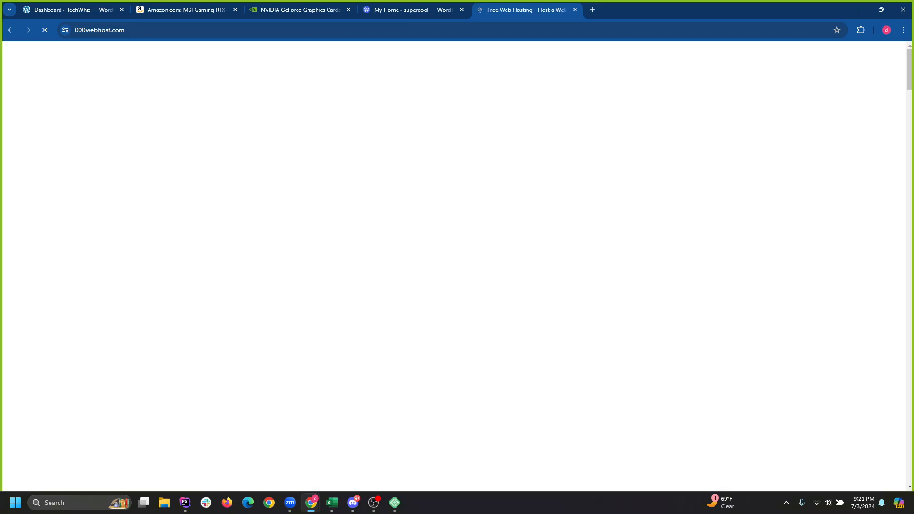
# Review the free plan features, highlighting 300 MB SSD Storage, then return to the search results.
pyautogui.scroll(-2, 453, 267)
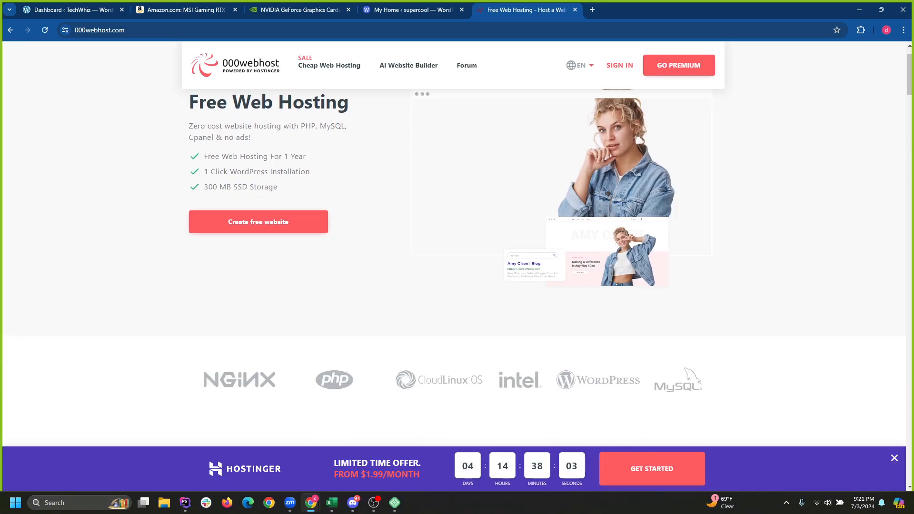
pyautogui.scroll(2, 453, 267)
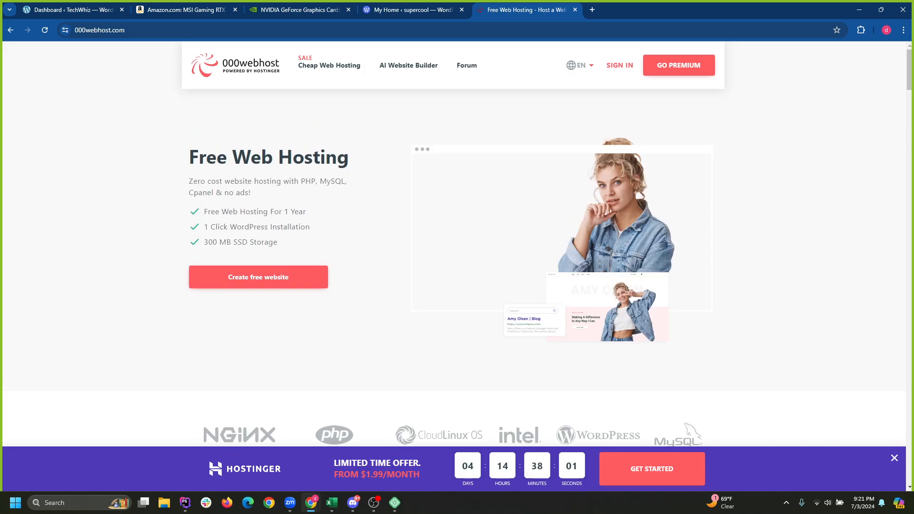
pyautogui.moveTo(204, 242); pyautogui.dragTo(278, 242)
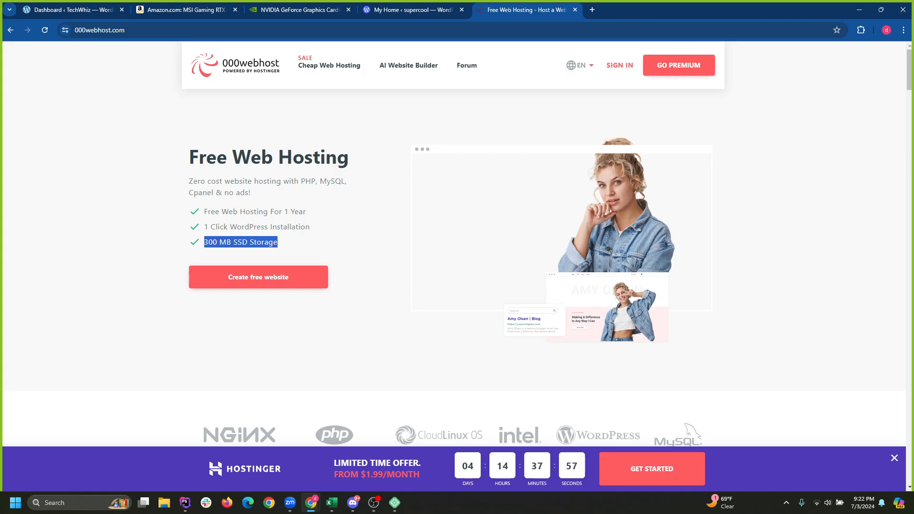
pyautogui.click(281, 241)
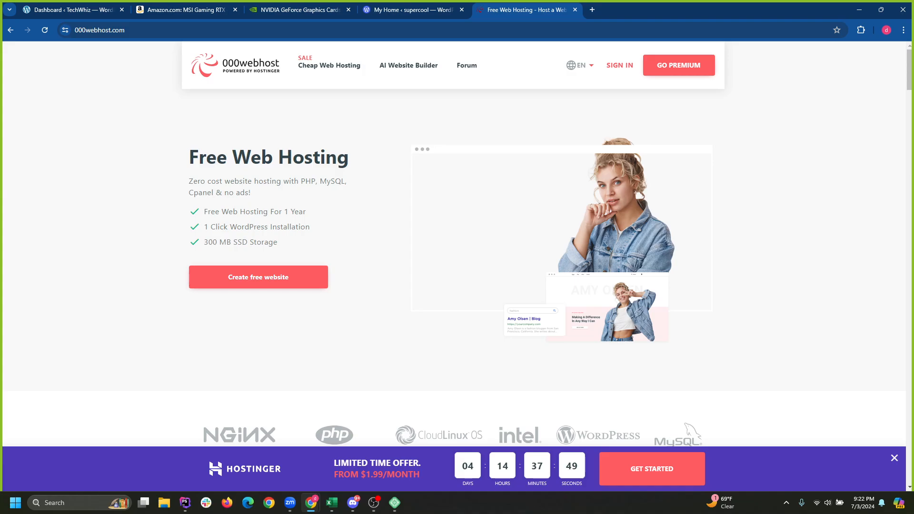
pyautogui.moveTo(204, 242); pyautogui.dragTo(278, 243)
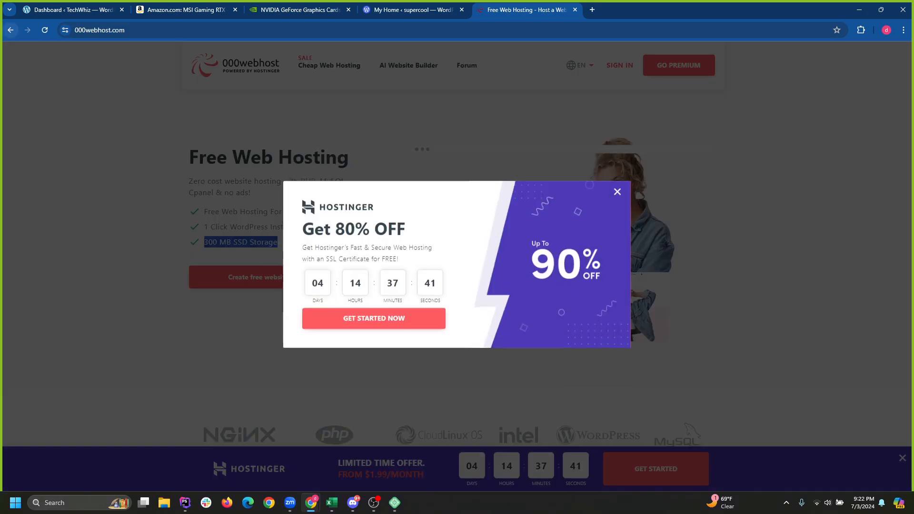
pyautogui.click(11, 30)
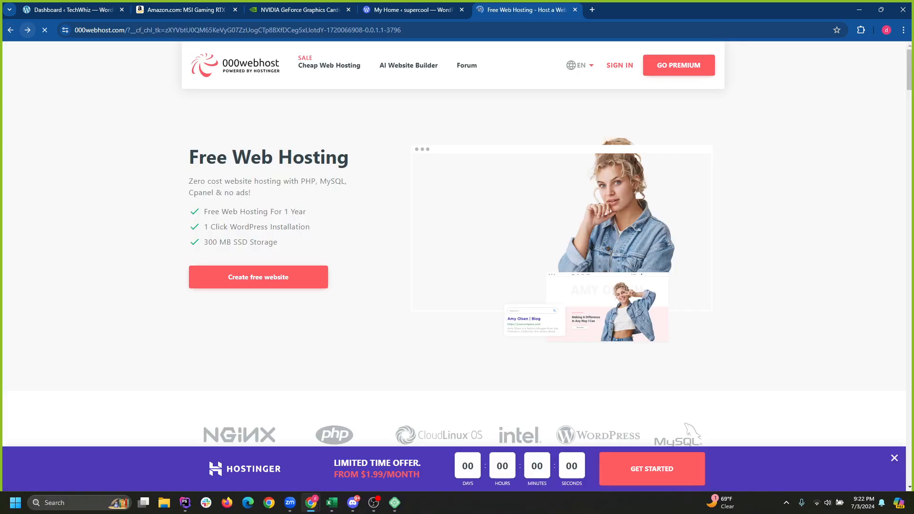
pyautogui.click(10, 30)
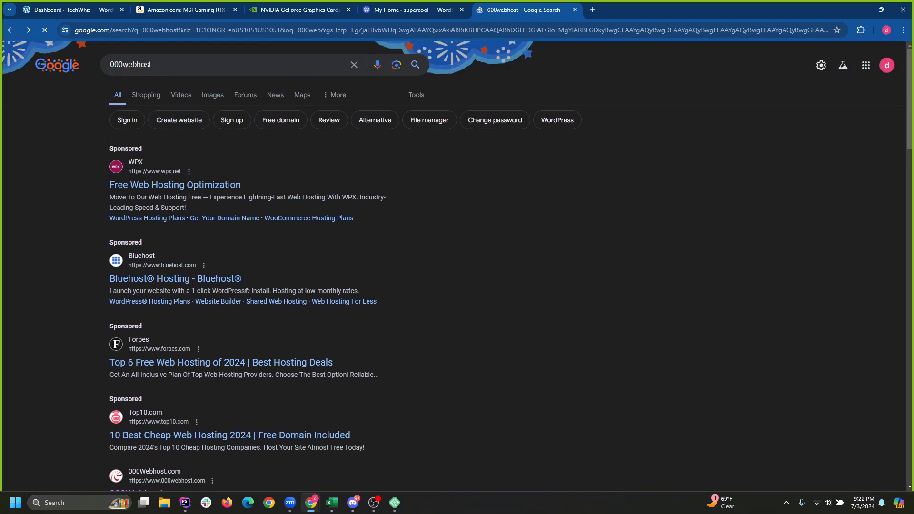
# Search Google for '000webhost alternative' and browse the results.
pyautogui.click(190, 64)
pyautogui.write('alternative')
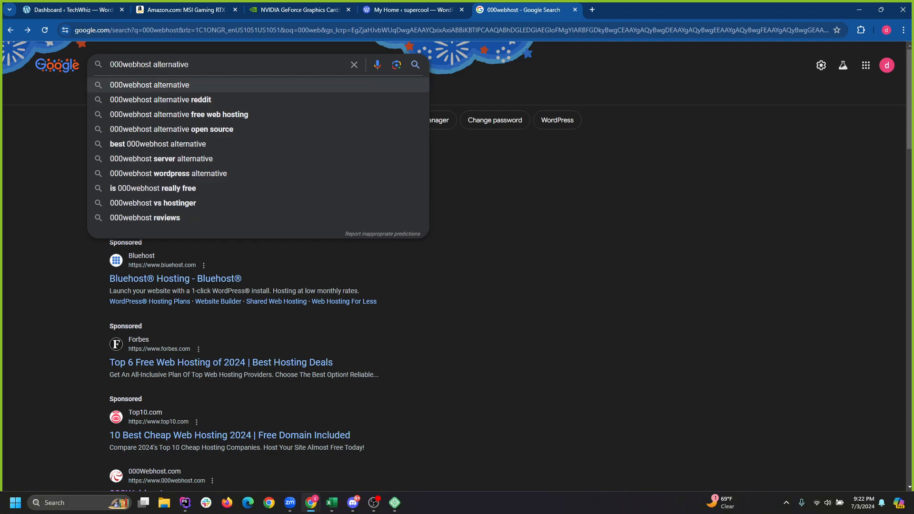
pyautogui.press('Return')
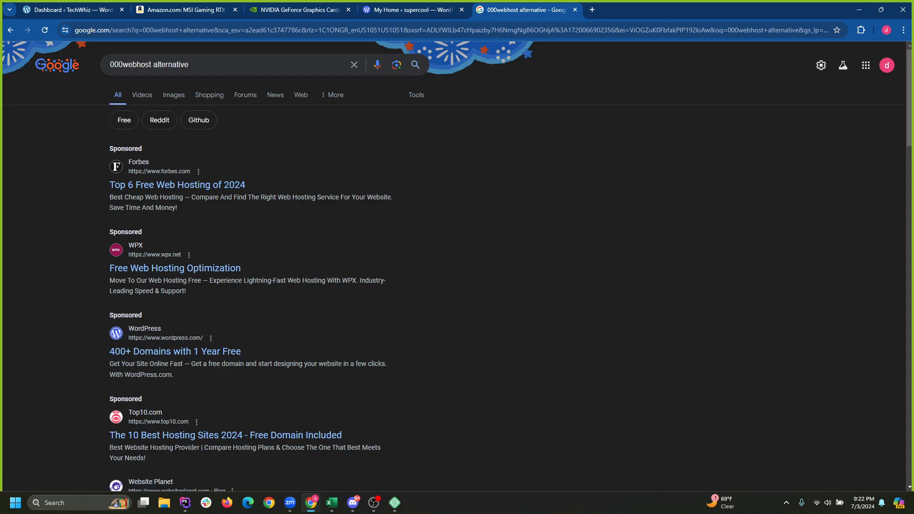
pyautogui.scroll(-4, 452, 267)
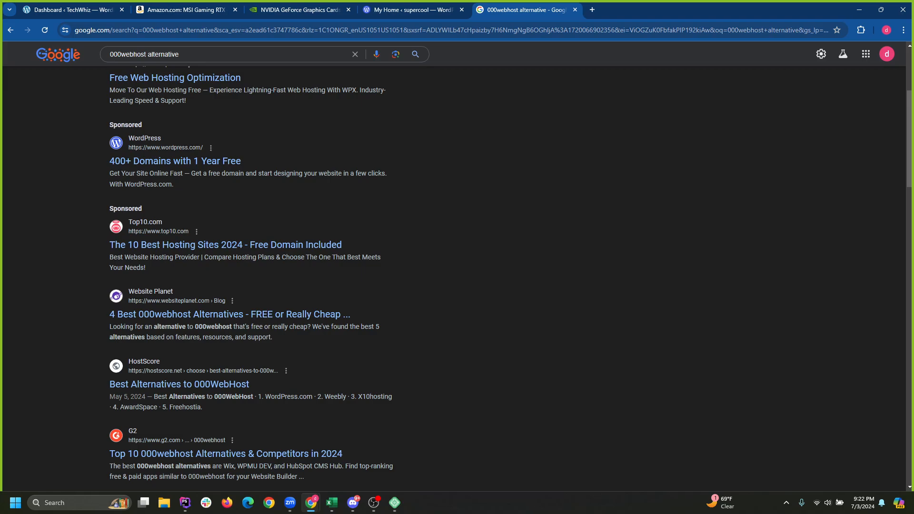
pyautogui.scroll(-4, 452, 266)
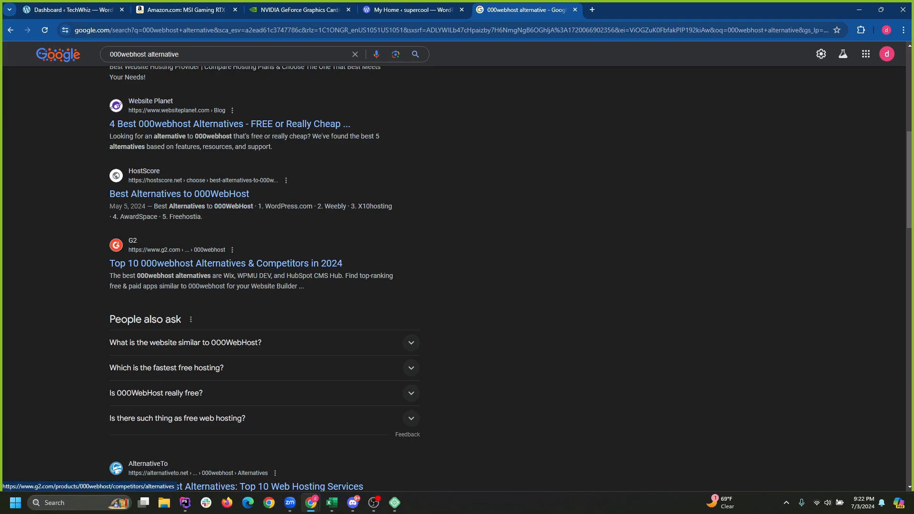
pyautogui.scroll(-4, 510, 278)
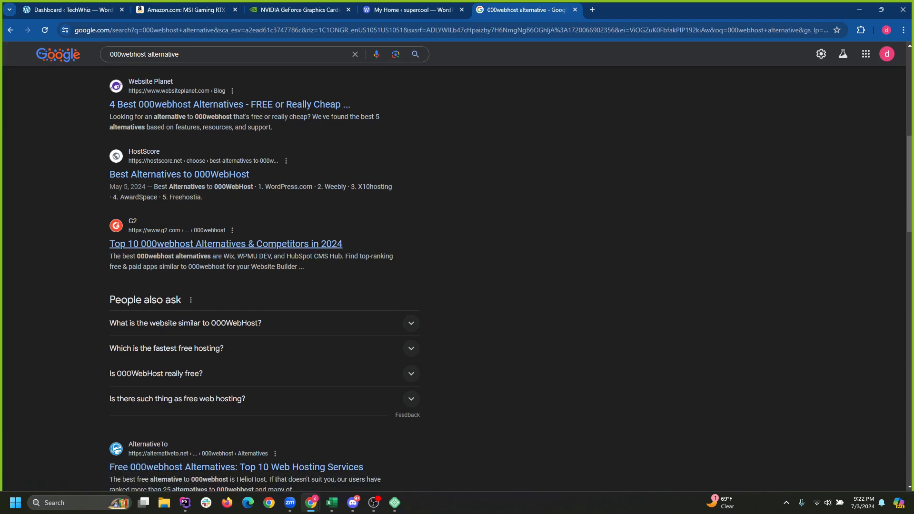
pyautogui.scroll(5, 264, 279)
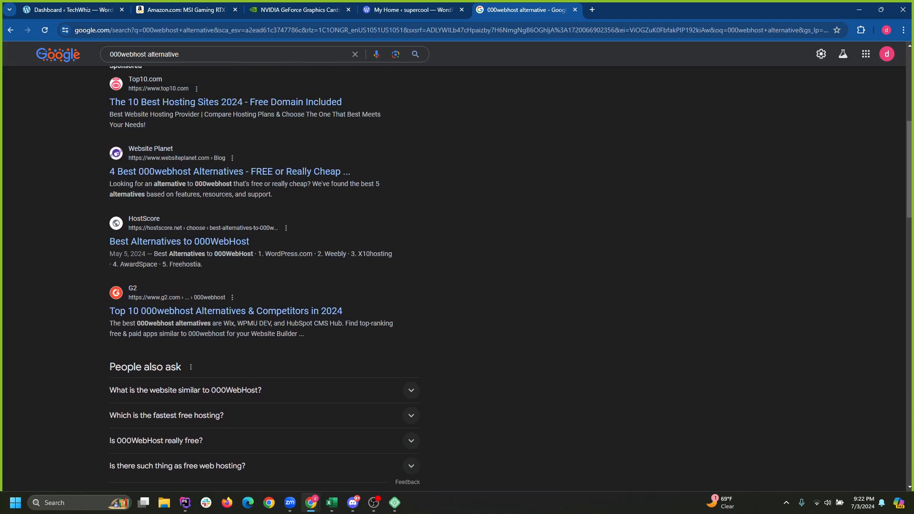
pyautogui.scroll(4, 511, 278)
pyautogui.scroll(-10, 510, 279)
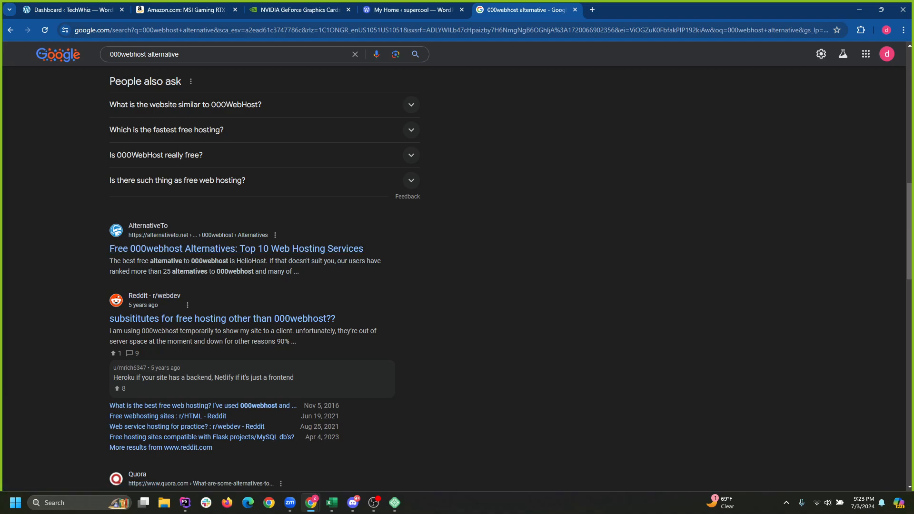
pyautogui.scroll(-1, 264, 278)
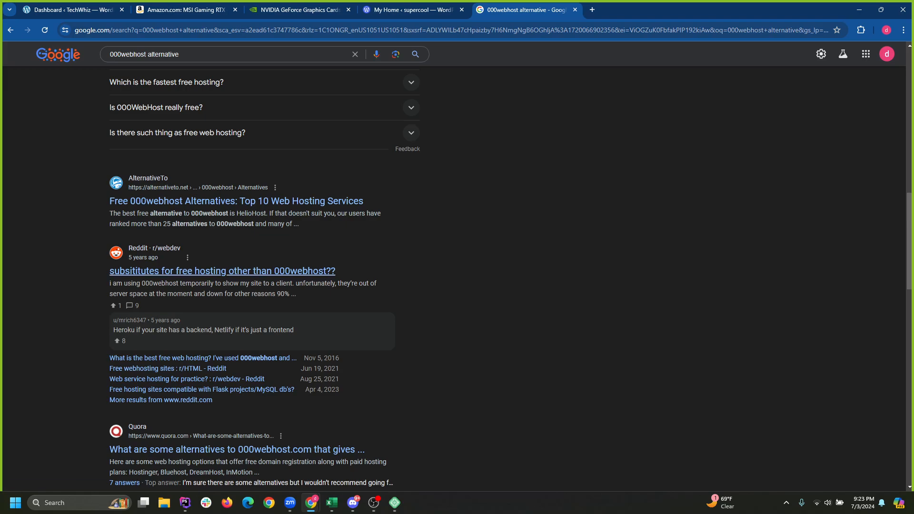
# Open the r/webdev Reddit thread and highlight 'Heroku' in the top comment.
pyautogui.click(286, 270)
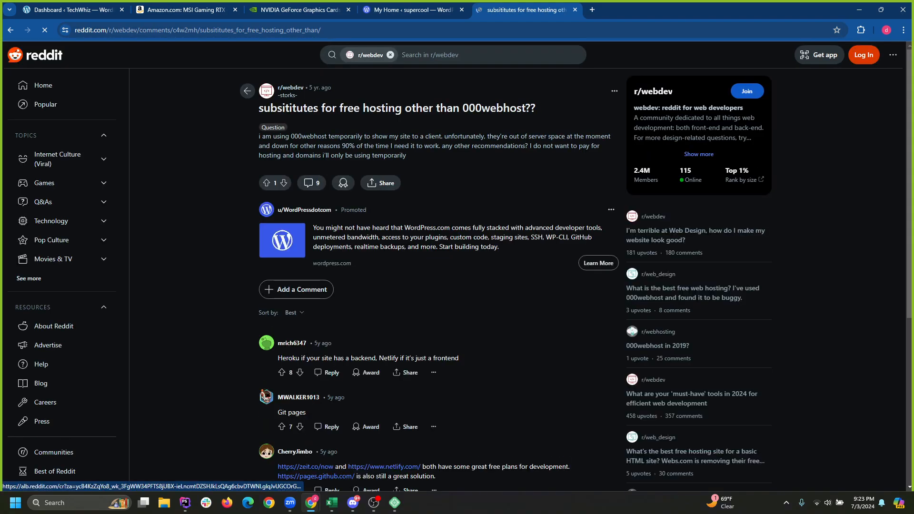
pyautogui.scroll(-2, 438, 286)
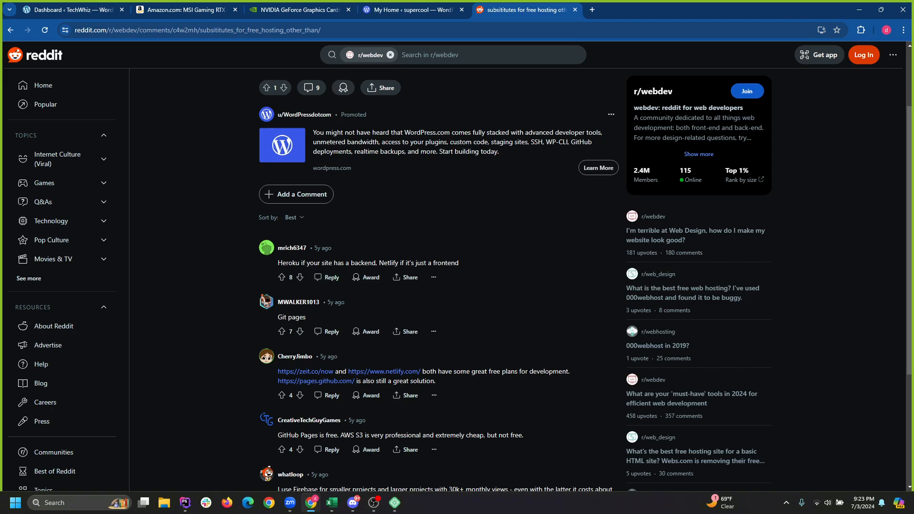
pyautogui.doubleClick(289, 263)
pyautogui.scroll(-4, 438, 281)
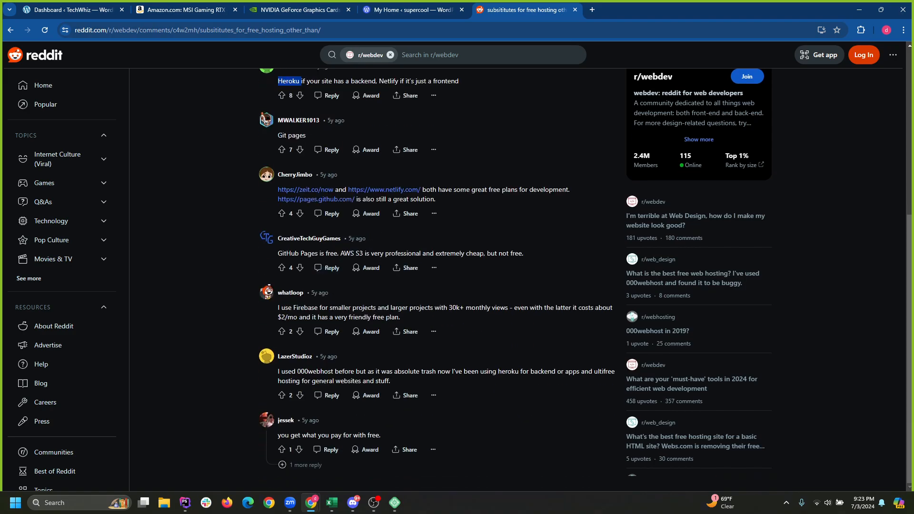
pyautogui.hotkey('ctrl', 'l')
# Search for heroku and go to the Heroku login page.
pyautogui.write('heroku')
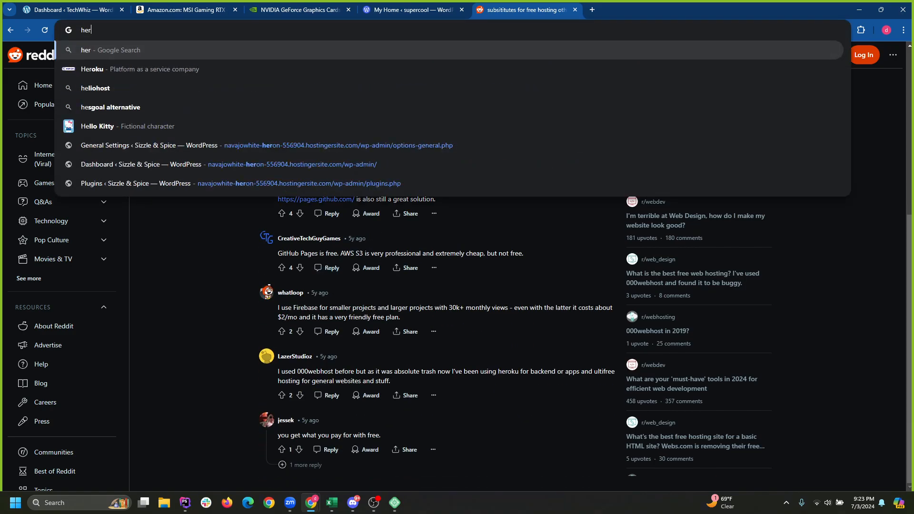
pyautogui.press('Return')
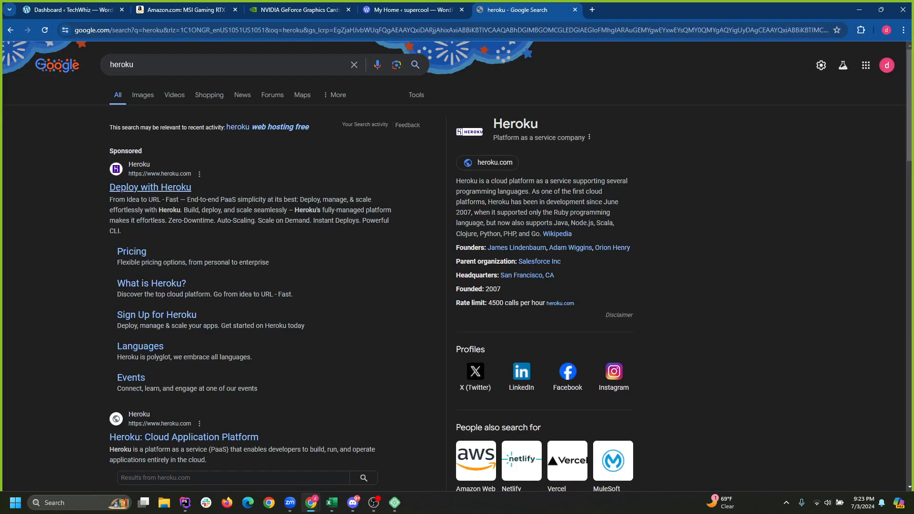
pyautogui.click(150, 187)
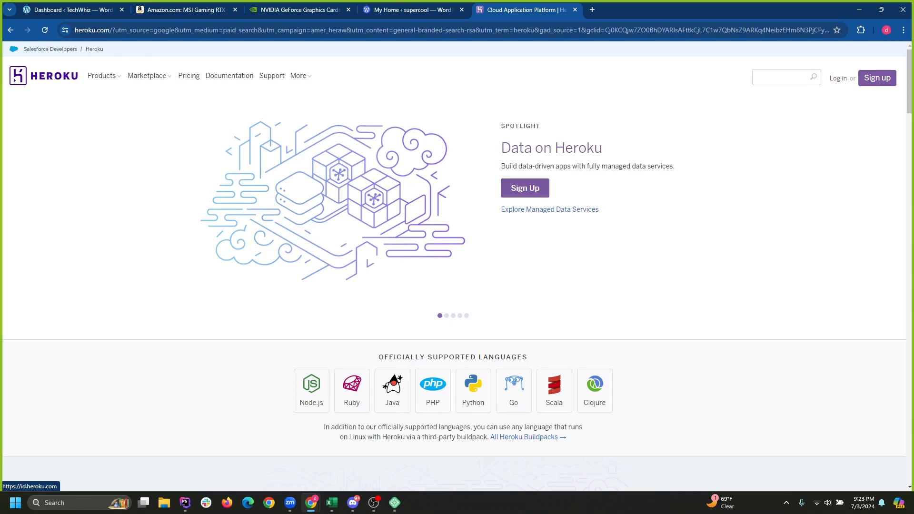
pyautogui.click(838, 78)
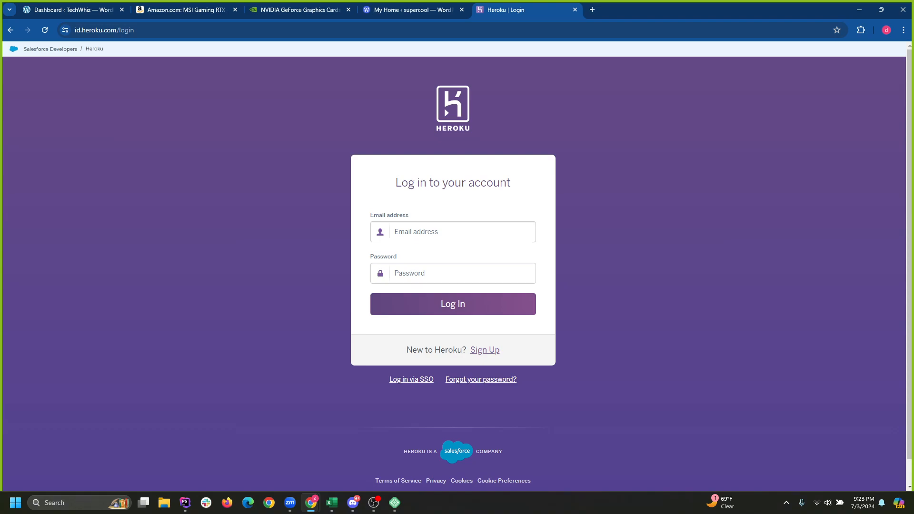
# Attempt to log in with a saved email address and the account password.
pyautogui.click(453, 232)
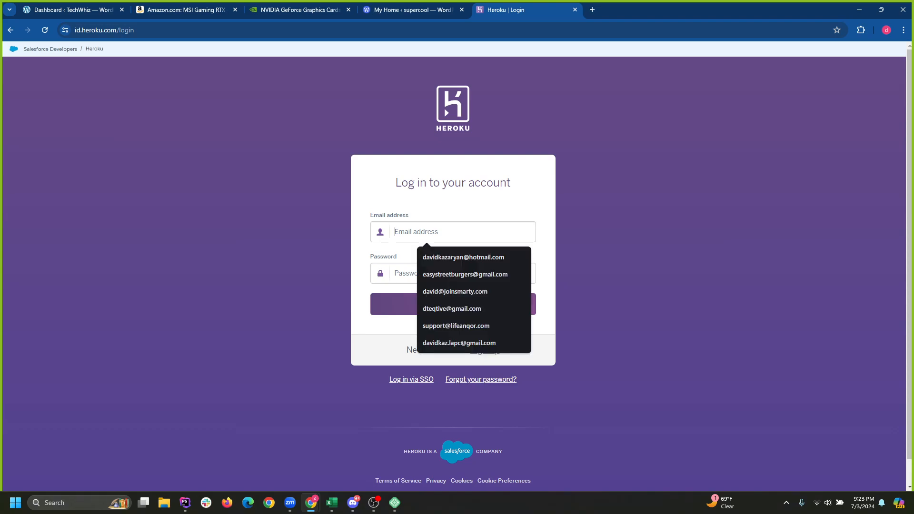
pyautogui.click(633, 238)
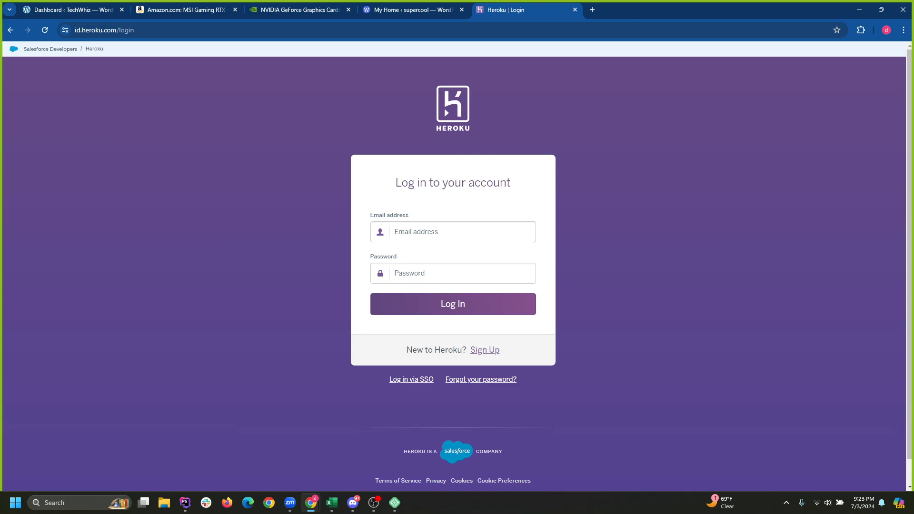
pyautogui.click(453, 232)
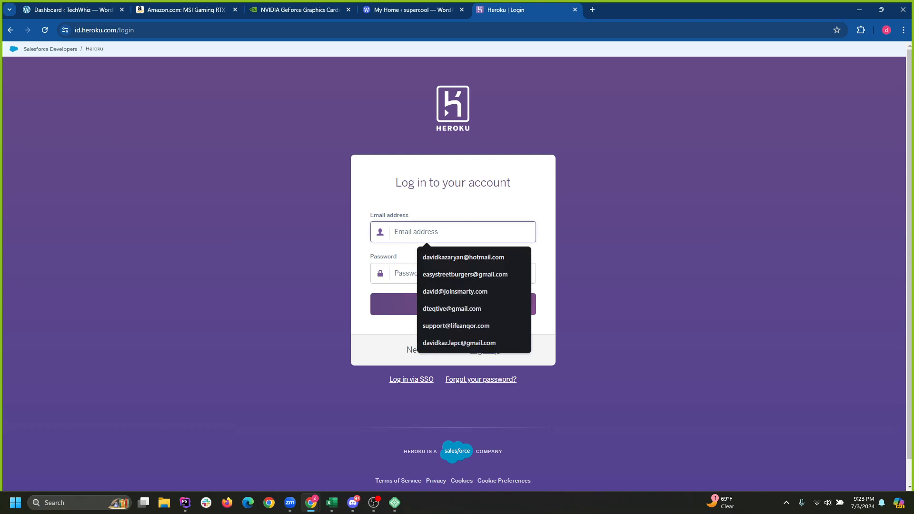
pyautogui.press('Down')
pyautogui.press('Down')
pyautogui.press('Down')
pyautogui.press('Down')
pyautogui.press('Down')
pyautogui.press('Down')
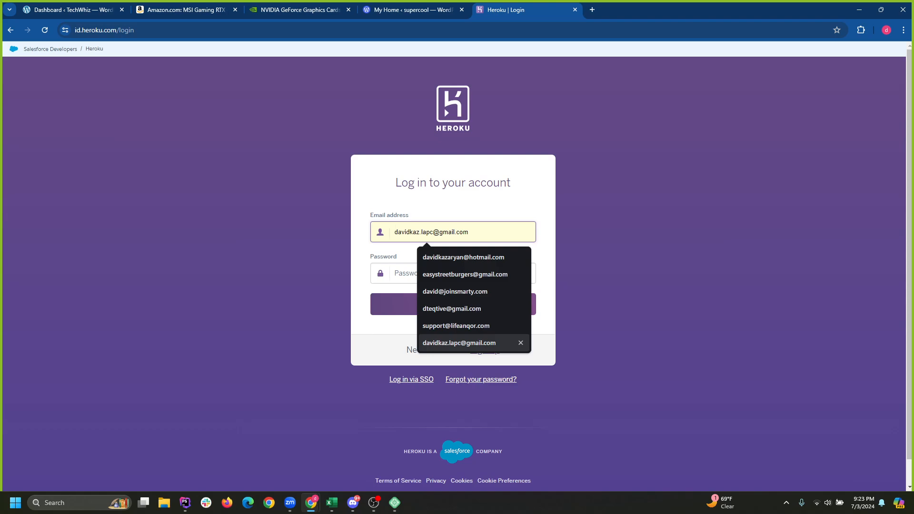
pyautogui.press('Return')
pyautogui.click(453, 273)
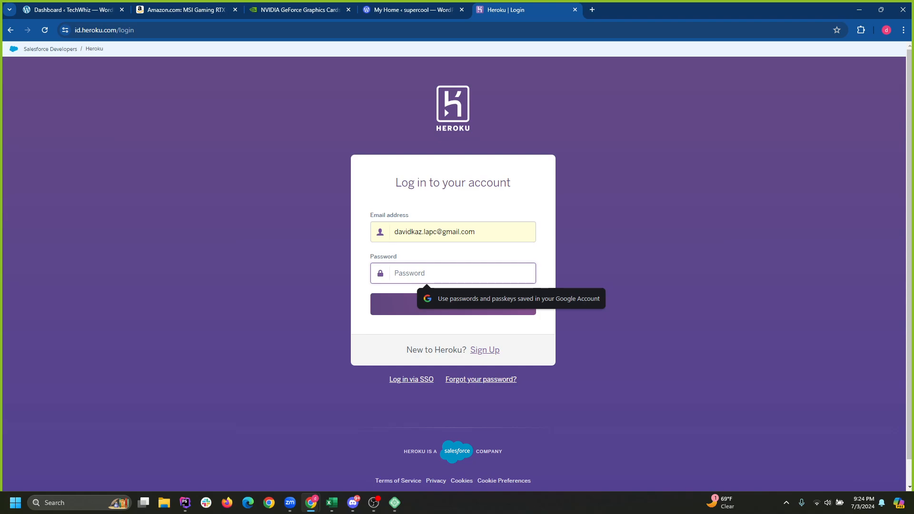
pyautogui.write('•••••••')
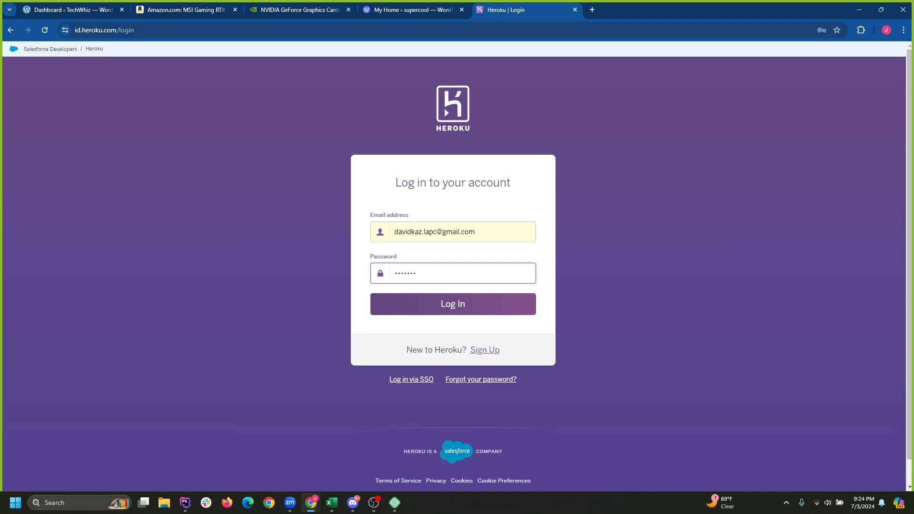
pyautogui.write('•••••')
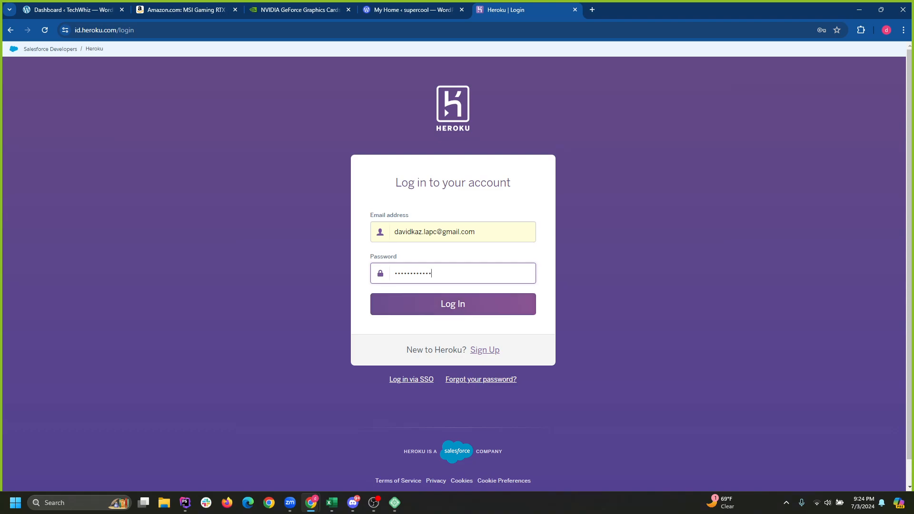
pyautogui.press('Return')
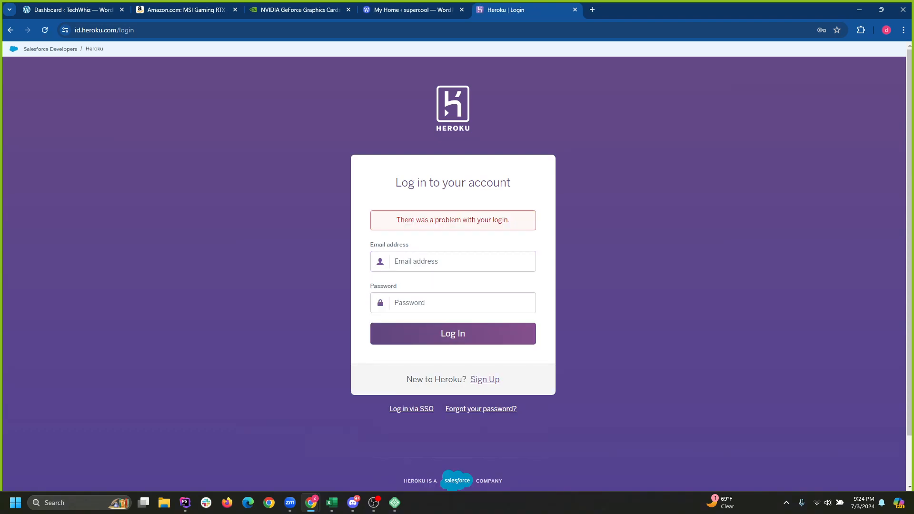
# Go to the Heroku sign-up form and scroll through it.
pyautogui.click(485, 380)
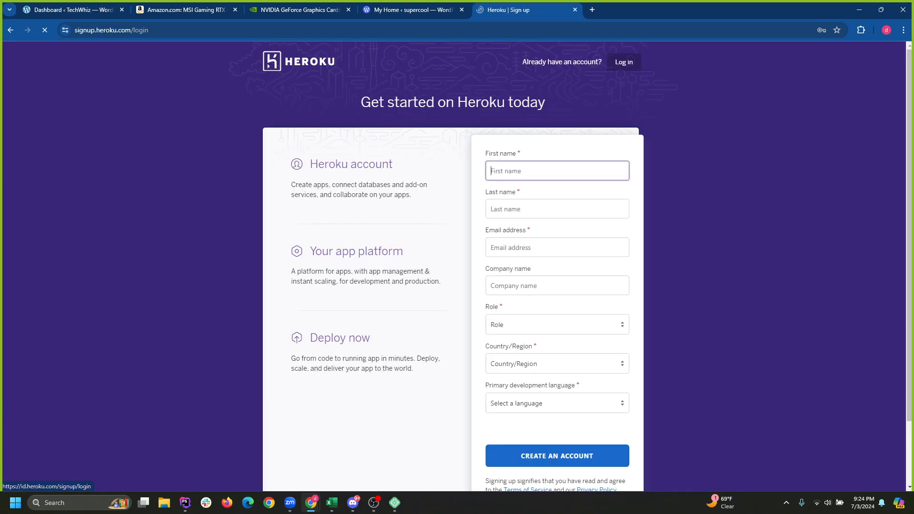
pyautogui.scroll(-2, 454, 266)
pyautogui.scroll(-2, 454, 267)
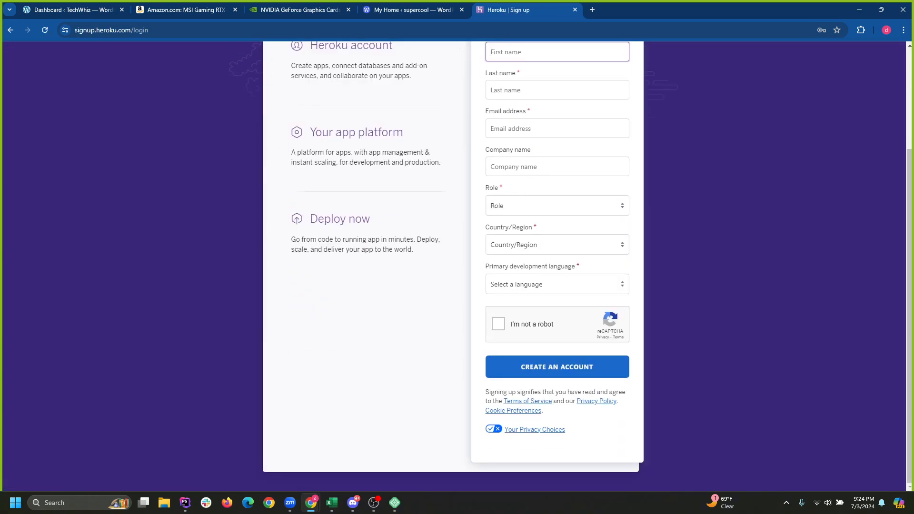
pyautogui.scroll(2, 455, 267)
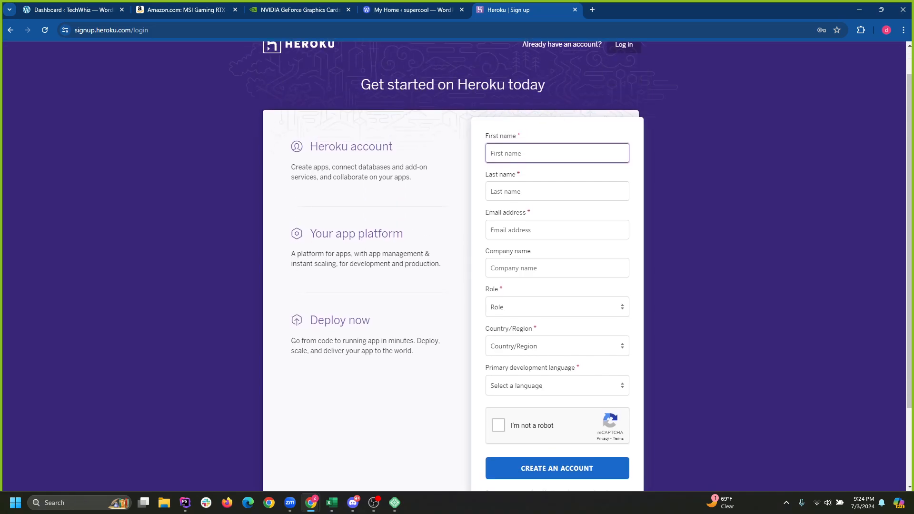
pyautogui.scroll(-2, 455, 266)
pyautogui.scroll(3, 454, 267)
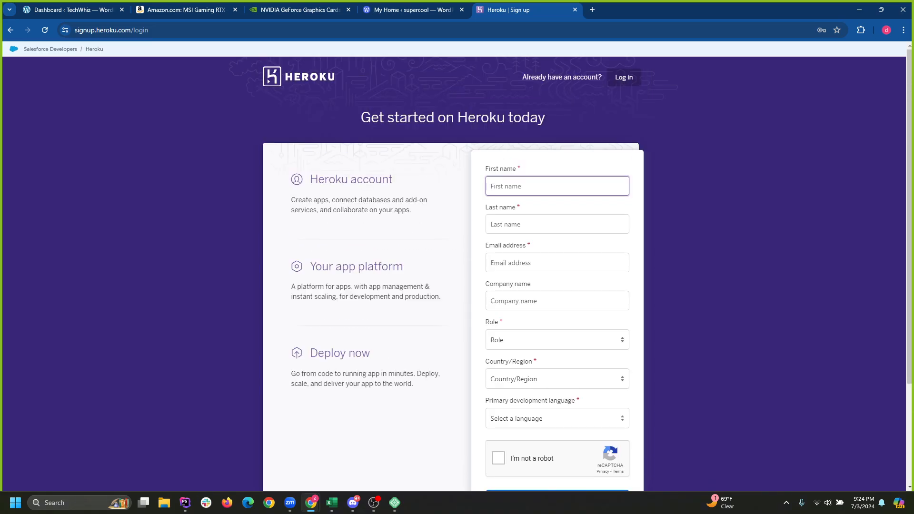
# Close the Heroku, WordPress.com, NVIDIA and Amazon tabs.
pyautogui.click(576, 9)
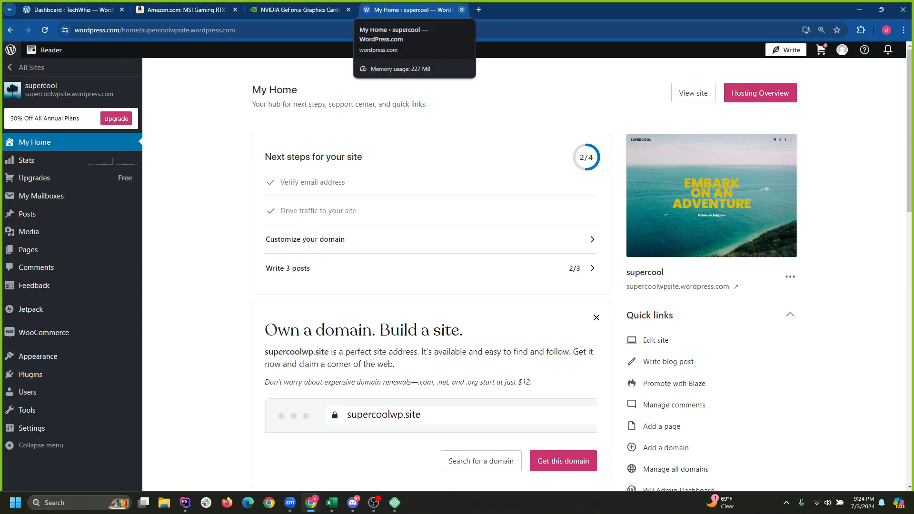
pyautogui.click(462, 10)
pyautogui.click(348, 9)
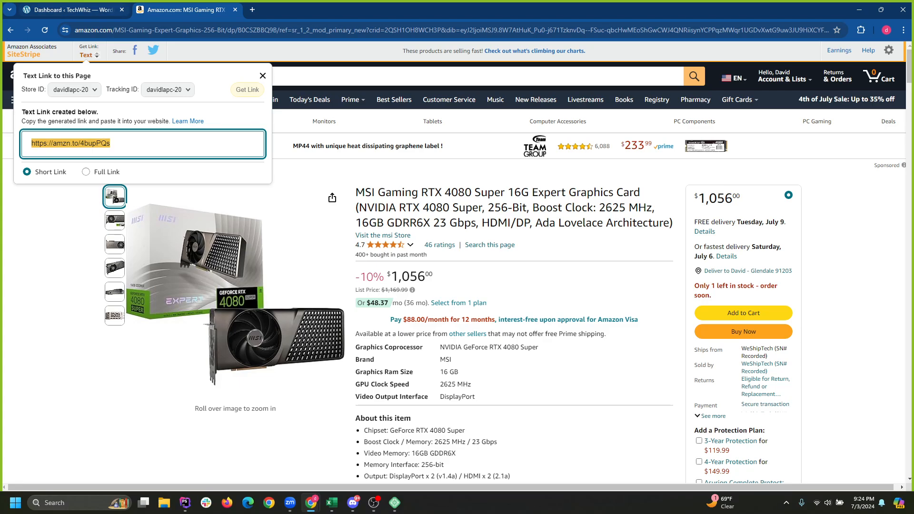
pyautogui.click(235, 9)
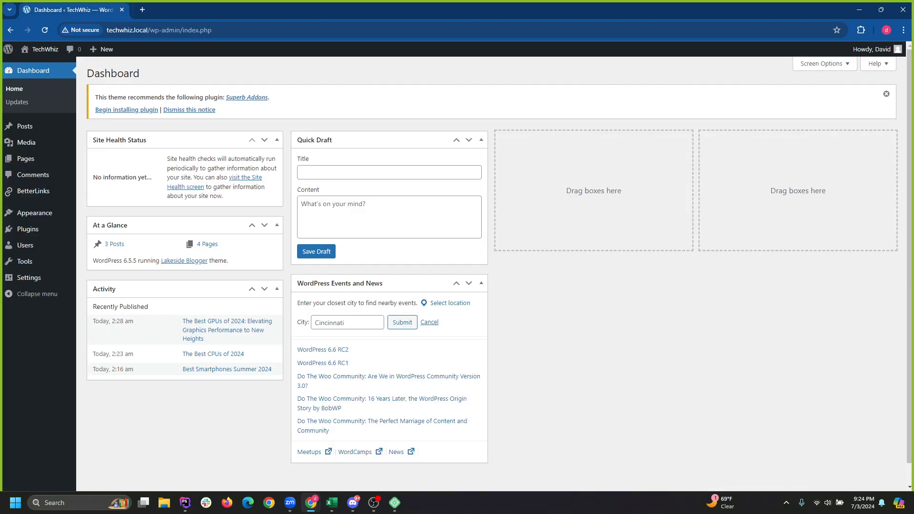
# View and reload the TechWhiz blog's Recent Posts front page.
pyautogui.click(40, 49)
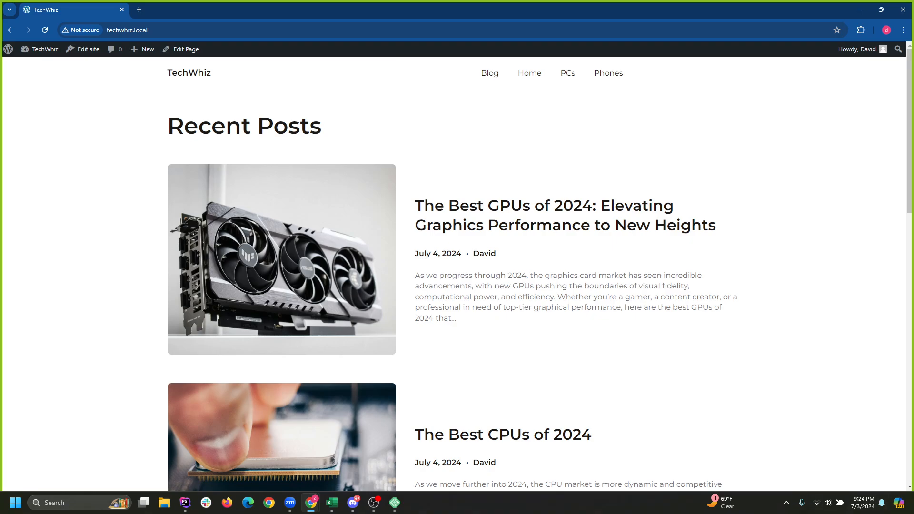
pyautogui.click(189, 73)
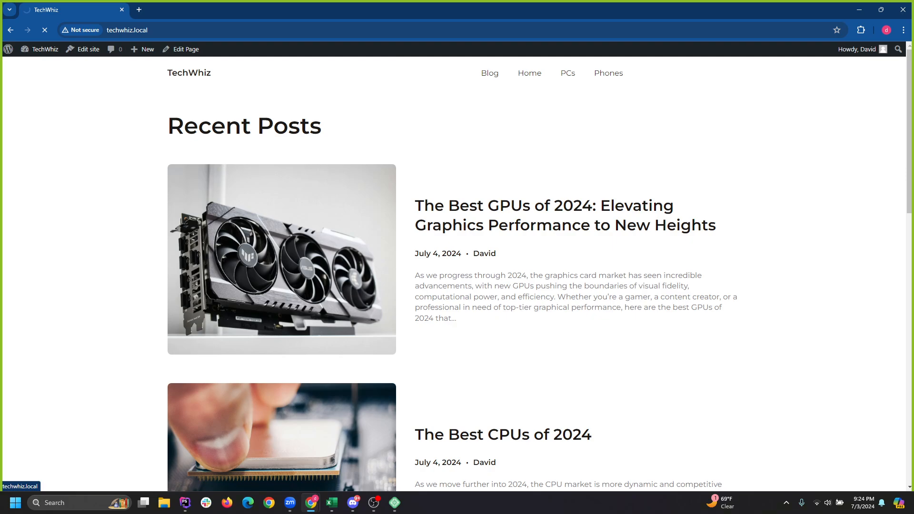
pyautogui.hotkey('ctrl', 't')
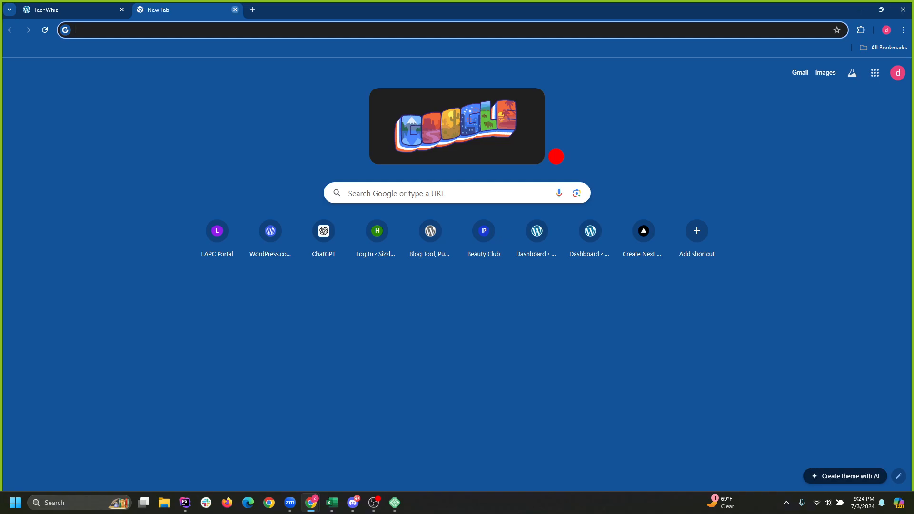
pyautogui.click(234, 9)
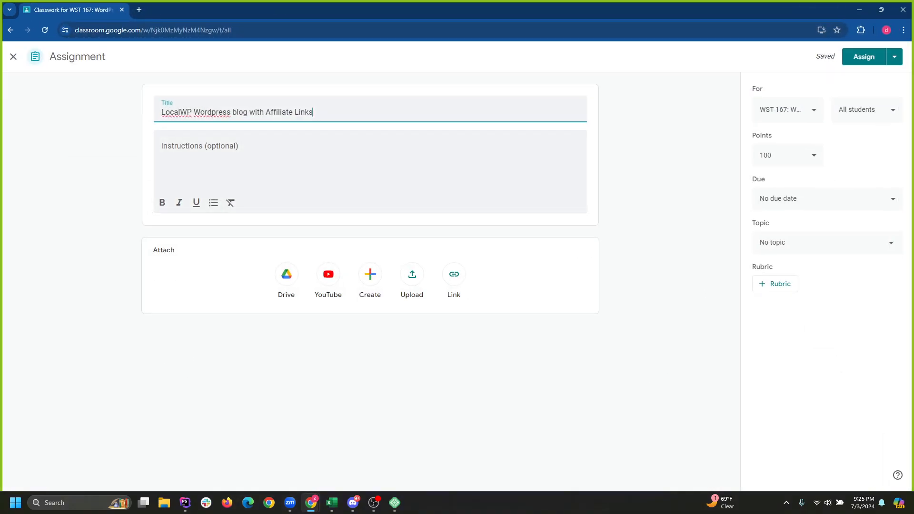
# Write 'Download localWP' with the localwp.com link, then 'Click the + sign to add a new wordpress site'.
pyautogui.click(162, 146)
pyautogui.write('Cr')
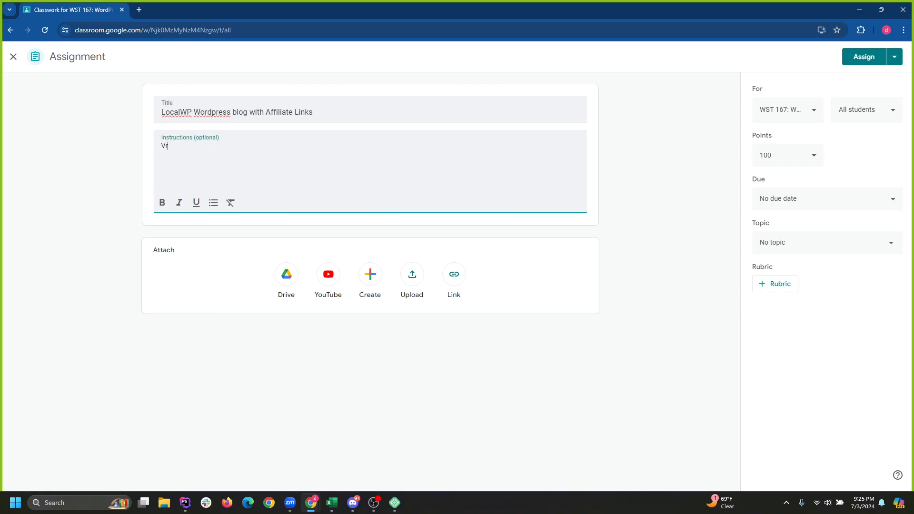
pyautogui.press('BackSpace')
pyautogui.press('BackSpace')
pyautogui.write('Downol')
pyautogui.press('BackSpace')
pyautogui.press('BackSpace')
pyautogui.press('BackSpace')
pyautogui.press('BackSpace')
pyautogui.write('wnload localWP')
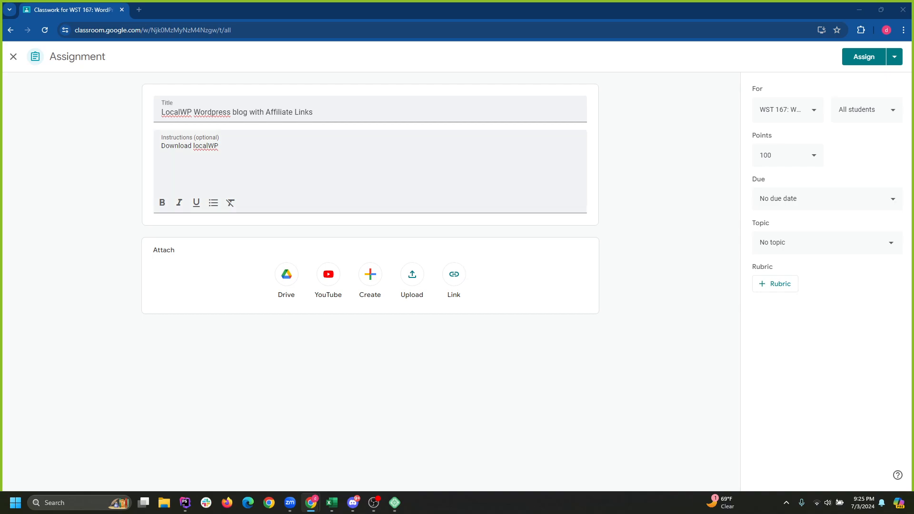
pyautogui.hotkey('alt', 'Tab')
pyautogui.write('https://localwp.com/')
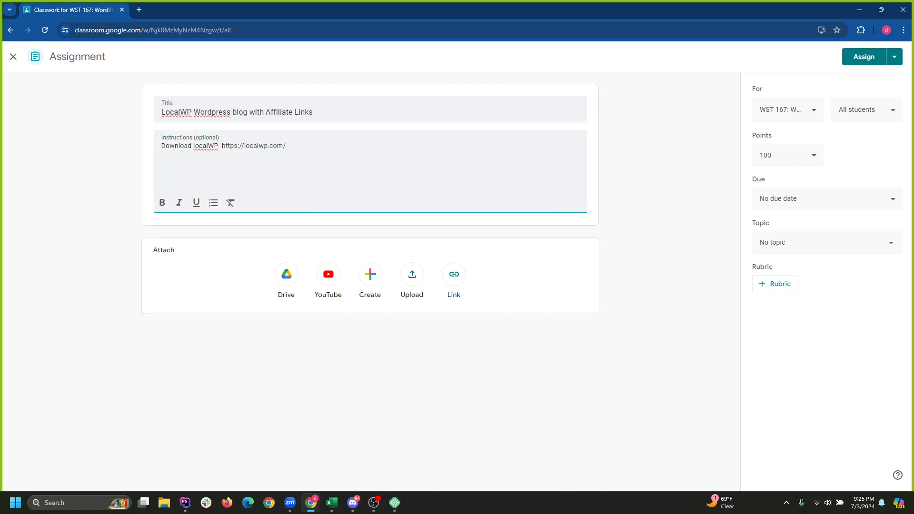
pyautogui.hotkey('ctrl', 'shift', 'Left')
pyautogui.hotkey('ctrl', 'shift', 'Left')
pyautogui.hotkey('ctrl', 'shift', 'Left')
pyautogui.hotkey('ctrl', 'shift', 'Left')
pyautogui.write('Click the + sign to add a new wordp')
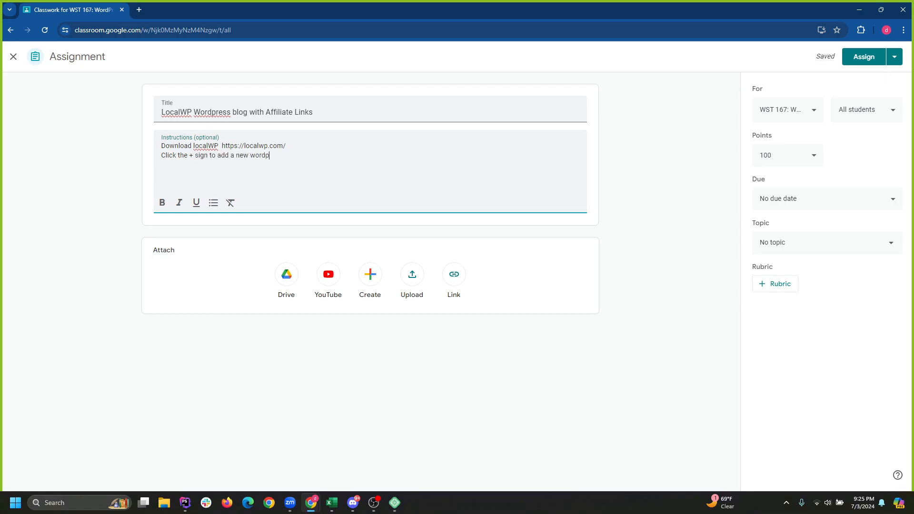
pyautogui.write('ress s')
pyautogui.write('ite')
# Add 'Create a blog with at least 3 posts.' and 'Pick a topic that you can add Amazon Affiliate links to'.
pyautogui.write('Create ')
pyautogui.write('a blog with')
pyautogui.write(' at leas')
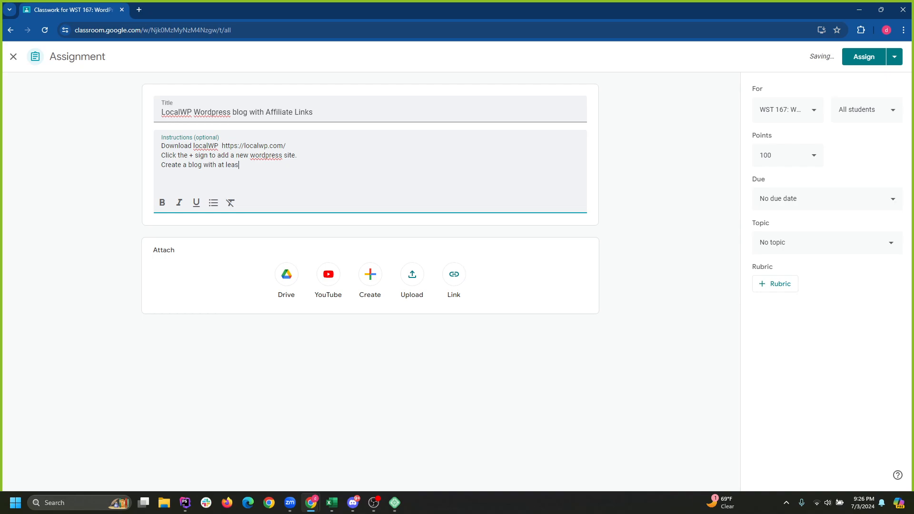
pyautogui.write('t 3 posts.')
pyautogui.press('Return')
pyautogui.write('Pick a topic that you can add')
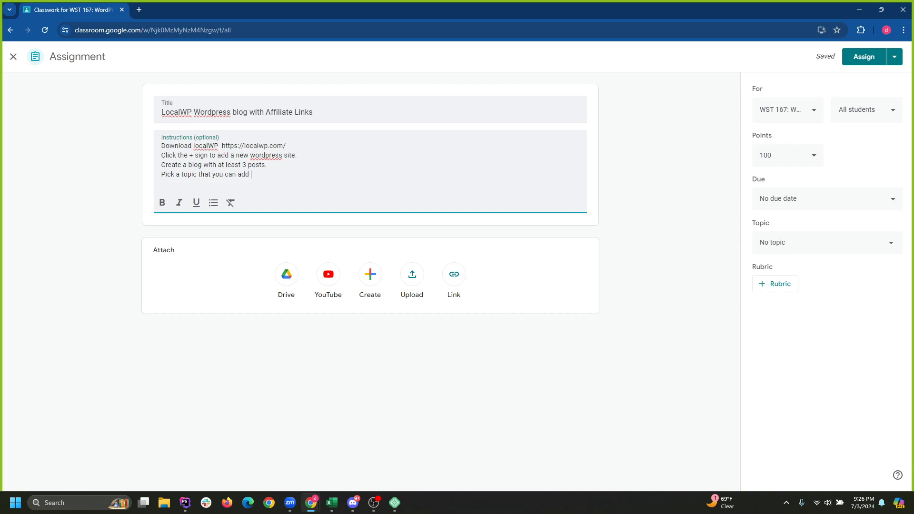
pyautogui.write(' Ama')
pyautogui.press('BackSpace')
pyautogui.write('Amazon Affiliate links to.')
# Insert a 'Sign up for Amazon Associates' line below the download step.
pyautogui.click(286, 146)
pyautogui.press('Return')
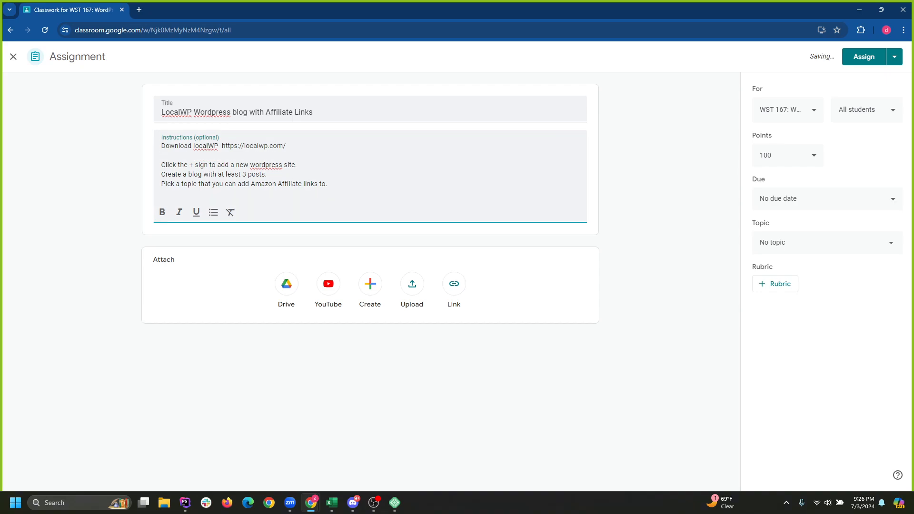
pyautogui.press('BackSpace')
pyautogui.press('Return')
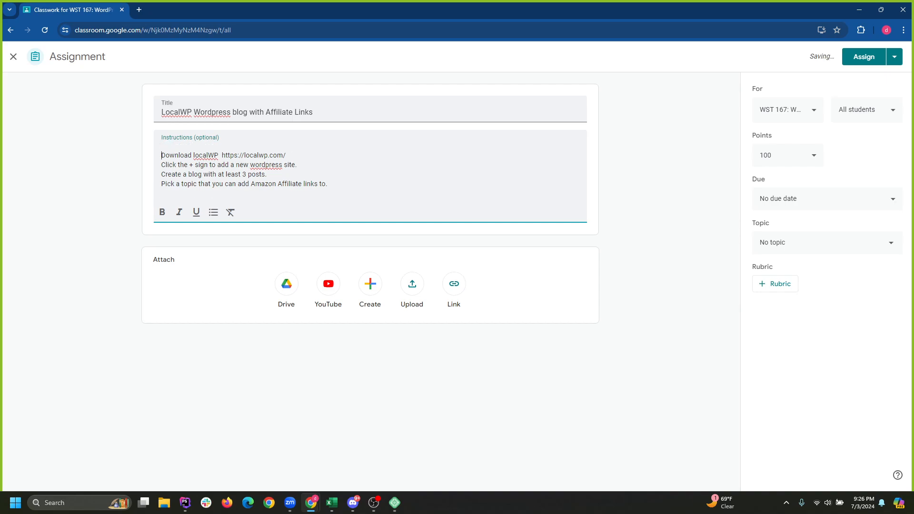
pyautogui.press('BackSpace')
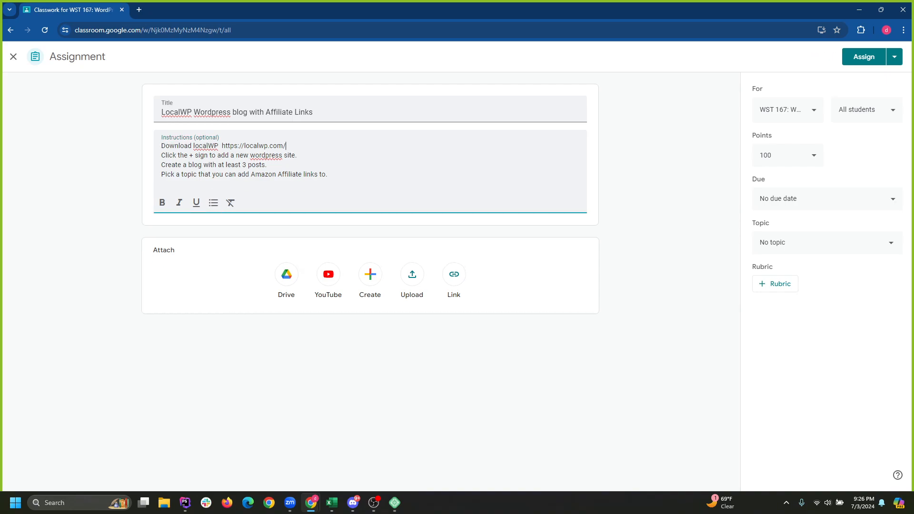
pyautogui.press('Return')
pyautogui.write('Sign up do')
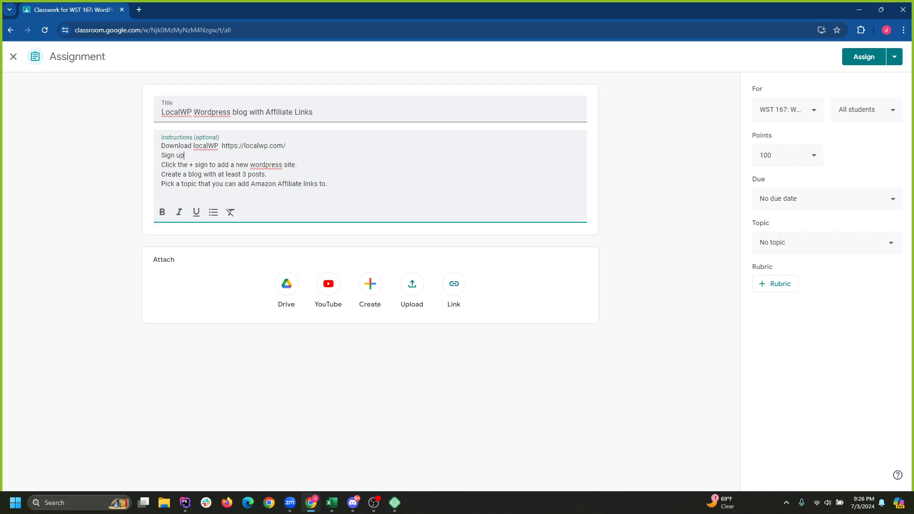
pyautogui.press('BackSpace')
pyautogui.press('BackSpace')
pyautogui.write('for Amazon Associates')
pyautogui.press('Return')
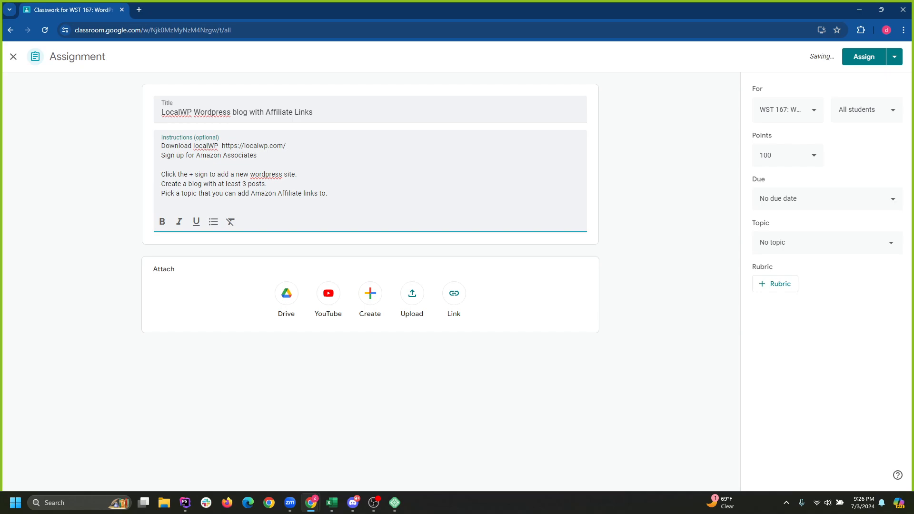
# Select the Amazon Associates line and briefly shrink, then re-maximize the Classroom window.
pyautogui.moveTo(257, 156); pyautogui.dragTo(152, 156)
pyautogui.click(258, 156)
pyautogui.hotkey('shift', 'Right')
pyautogui.moveTo(267, 9); pyautogui.dragTo(428, 155)
pyautogui.click(625, 156)
pyautogui.moveTo(257, 156); pyautogui.dragTo(161, 156)
pyautogui.click(258, 156)
# Remove the blank line under the URL and start the site step with 'Open LocalWP'.
pyautogui.press('Return')
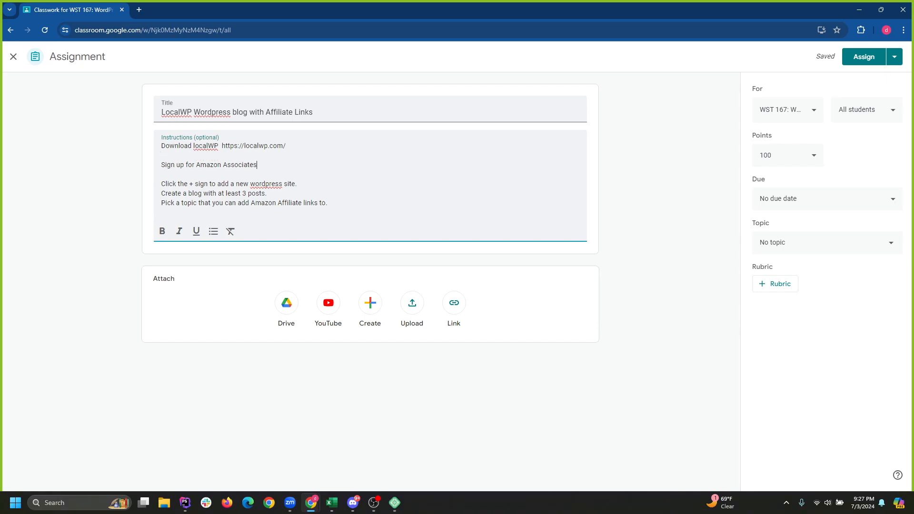
pyautogui.press('BackSpace')
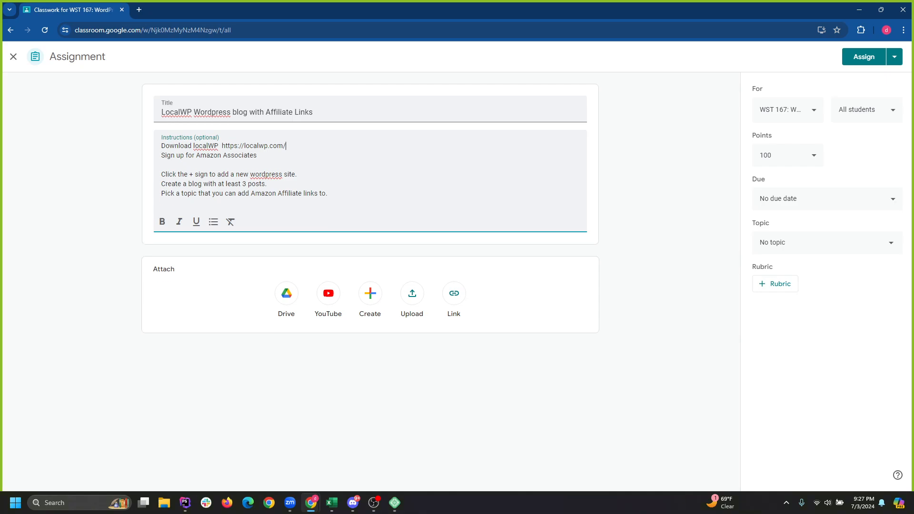
pyautogui.click(162, 175)
pyautogui.write('Open L')
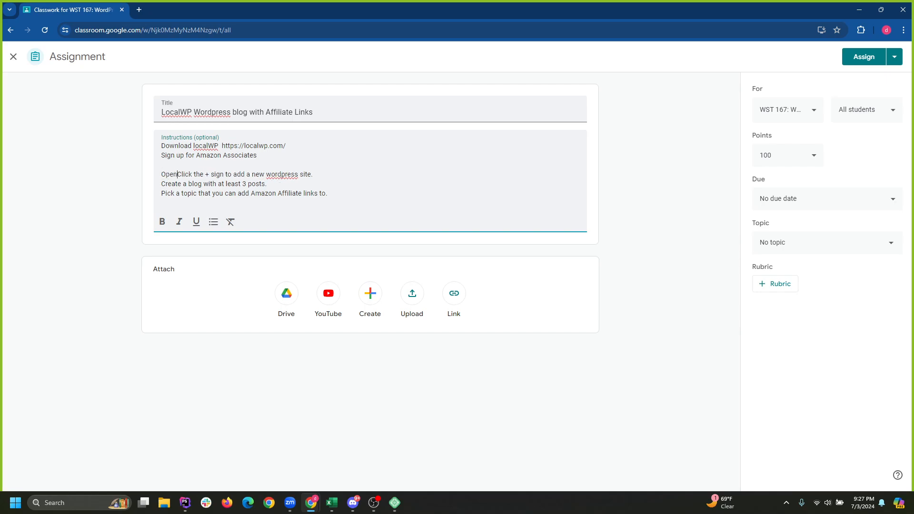
pyautogui.write('ocalW')
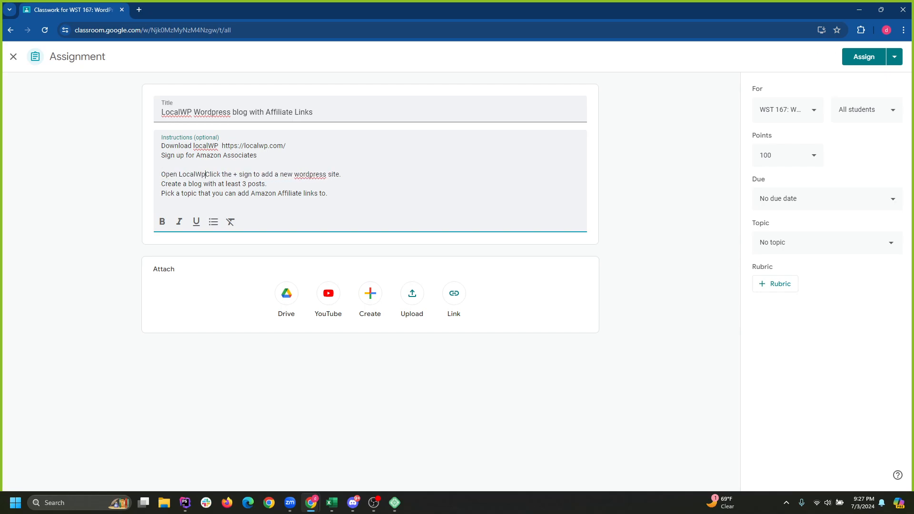
pyautogui.write('P')
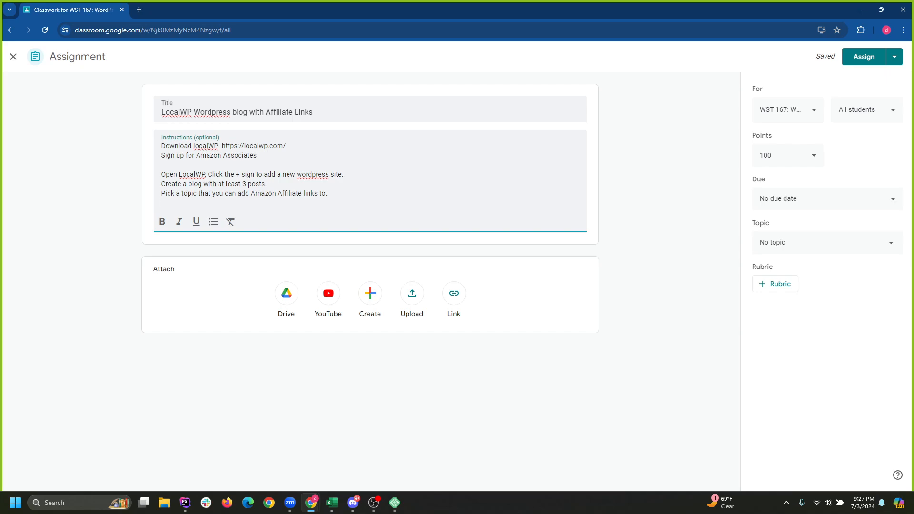
pyautogui.press('Return')
pyautogui.press('Return')
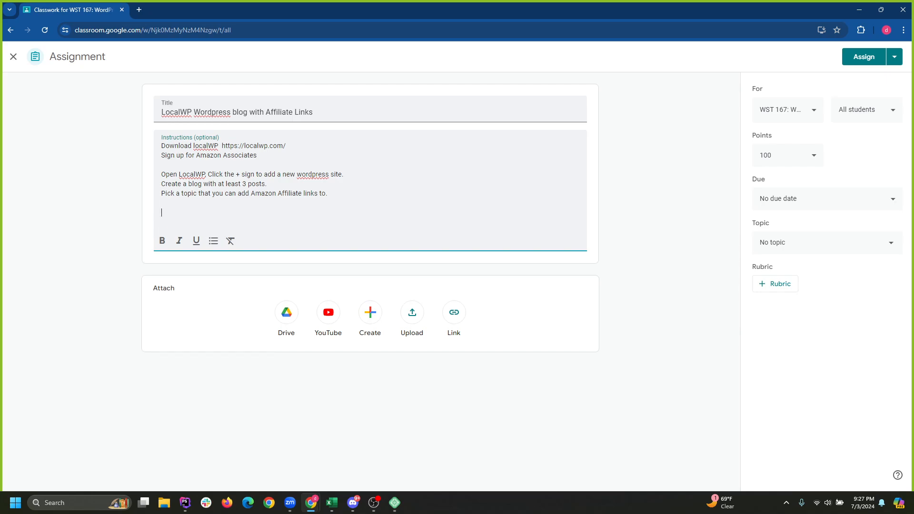
# Write that Amazon Associates see a bar at the top of Amazon.com with 'Get Link'.
pyautogui.write('After signing in as an Amazon')
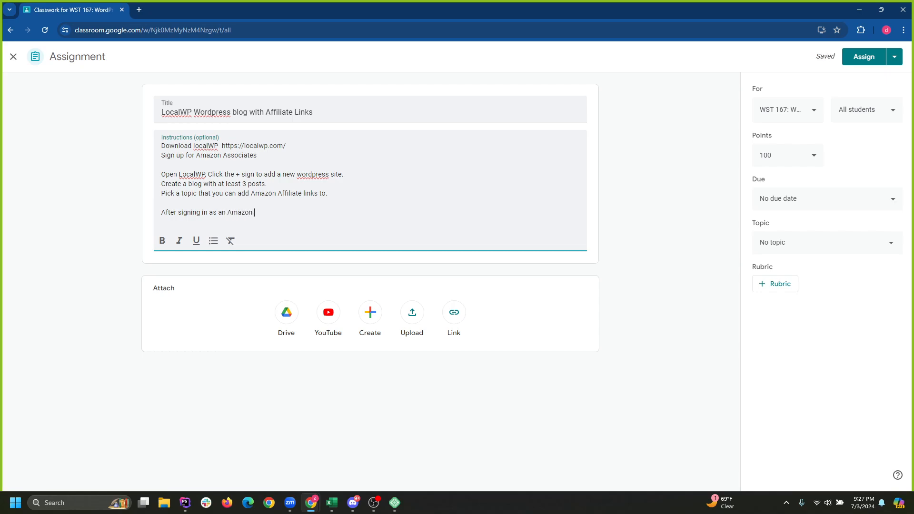
pyautogui.write(' Associate, when you visit Amazon')
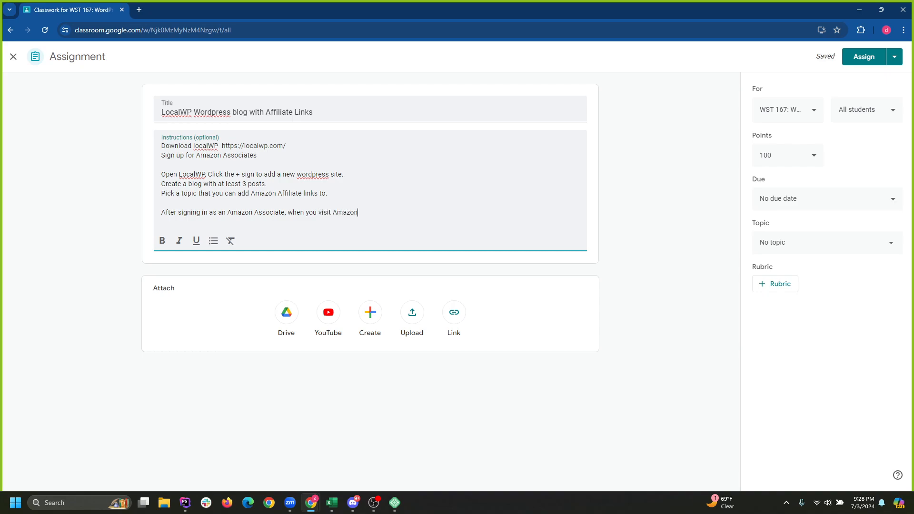
pyautogui.write('.com, you should see a bar at the top')
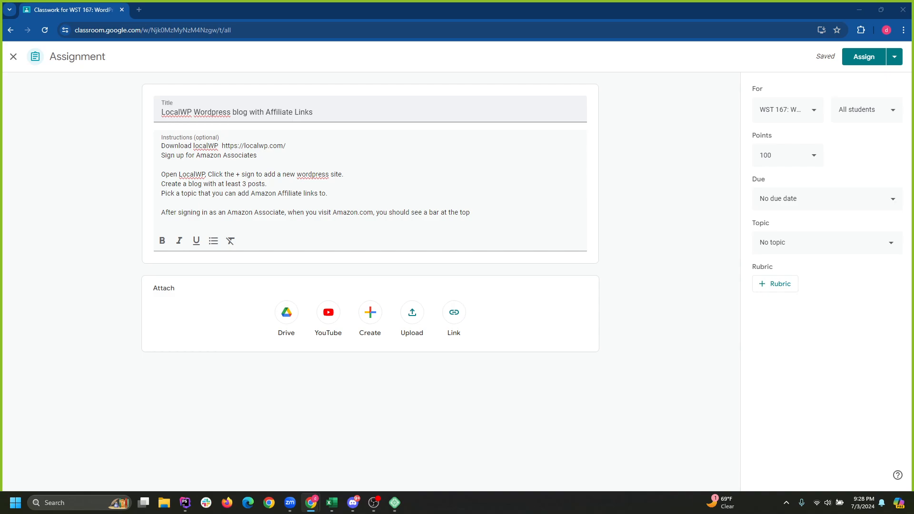
pyautogui.hotkey('alt', 'Tab')
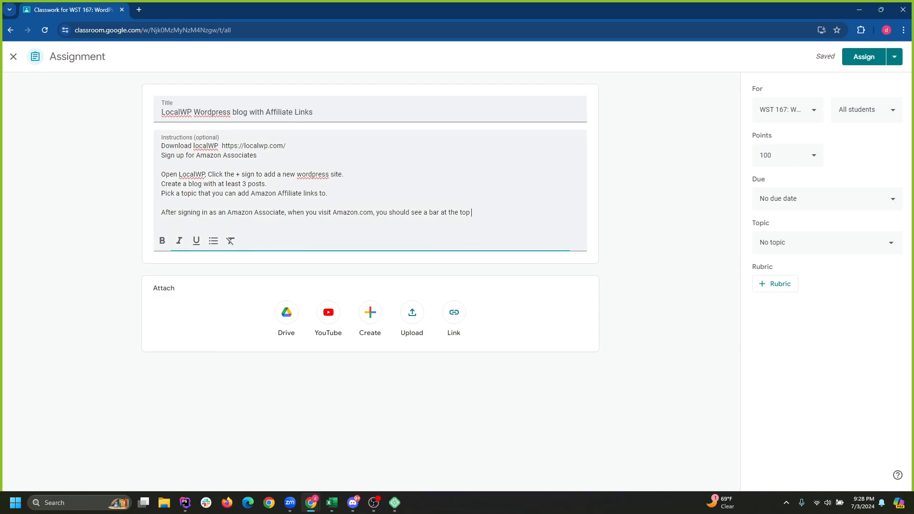
pyautogui.write('and "Get "Link".')
# Add the line 'Click Text under "Get Link" and copy the shortlink.'.
pyautogui.press('Return')
pyautogui.write('C')
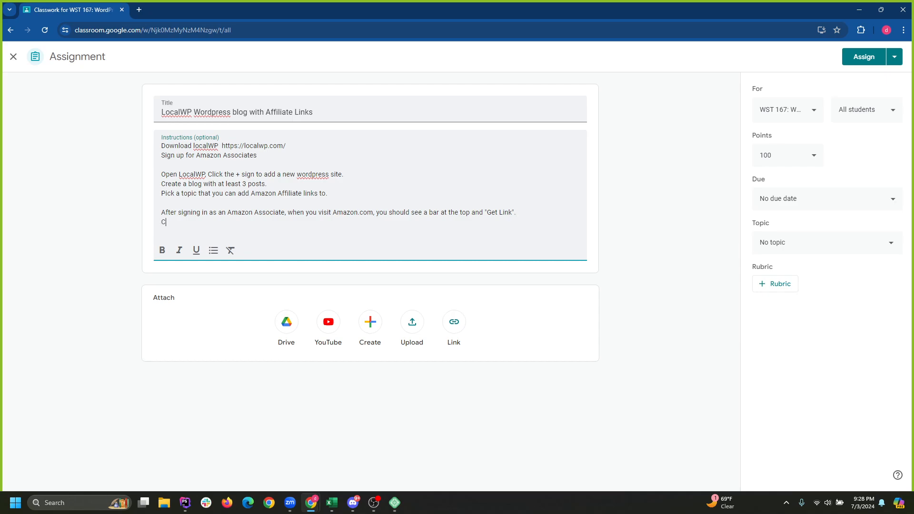
pyautogui.write('lick Get Link and')
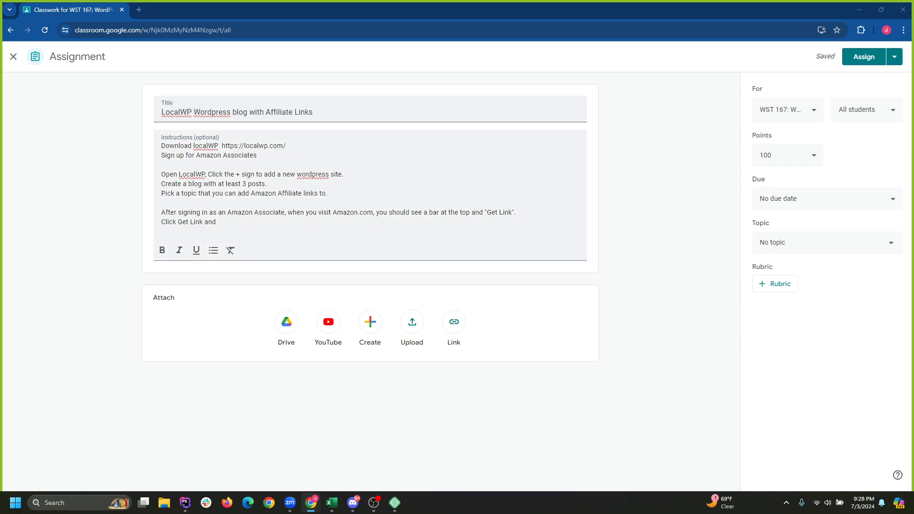
pyautogui.moveTo(178, 223); pyautogui.dragTo(202, 222)
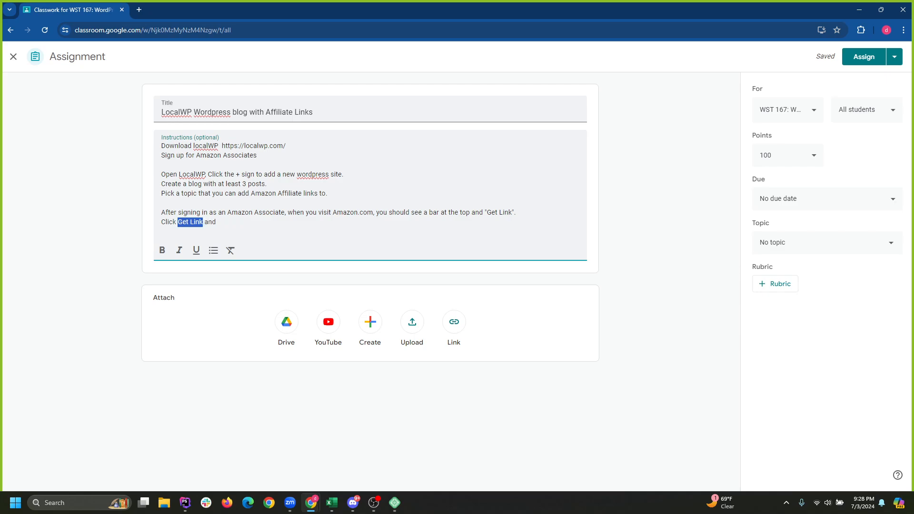
pyautogui.write('Text under t')
pyautogui.press('BackSpace')
pyautogui.write('"Get Li')
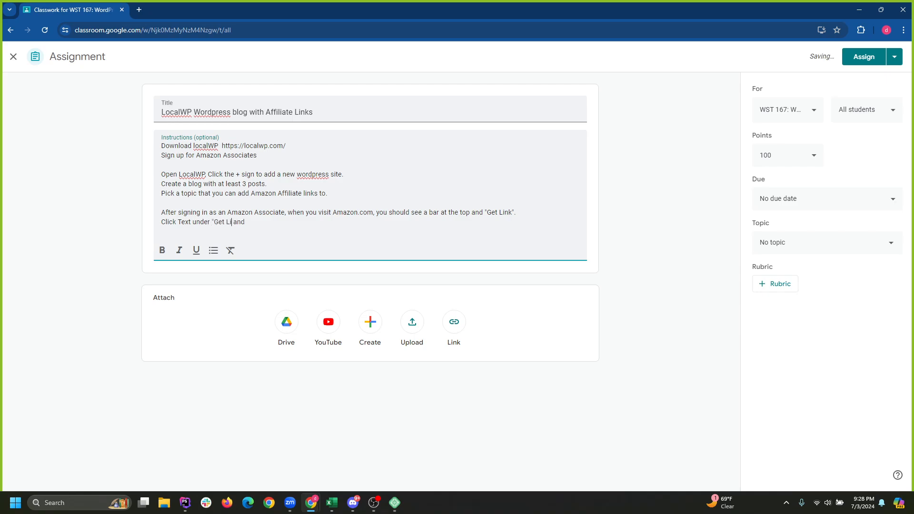
pyautogui.write('nk" and copt')
pyautogui.press('BackSpace')
pyautogui.write('y rhe shortlink.')
# Begin 'Download something to manage your links such as' and move the Classroom window aside.
pyautogui.press('Return')
pyautogui.press('Return')
pyautogui.write('Downlo')
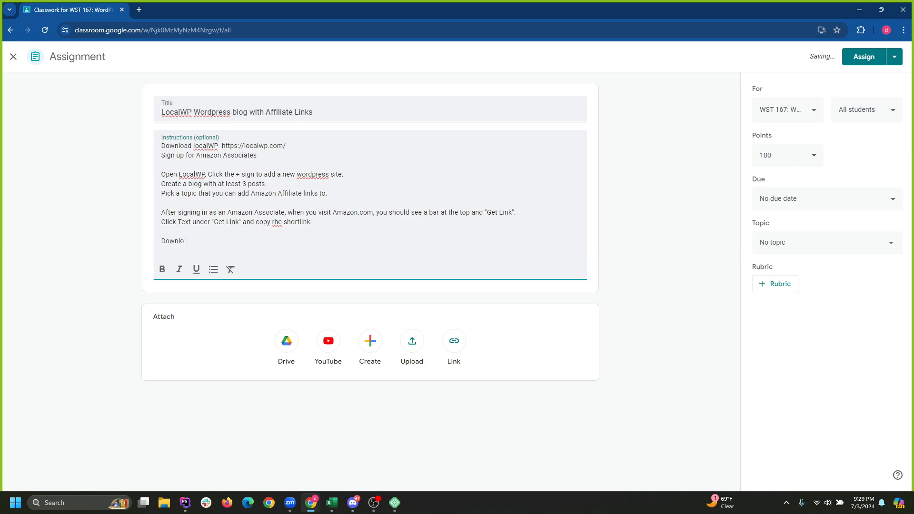
pyautogui.write('ad something to manage your')
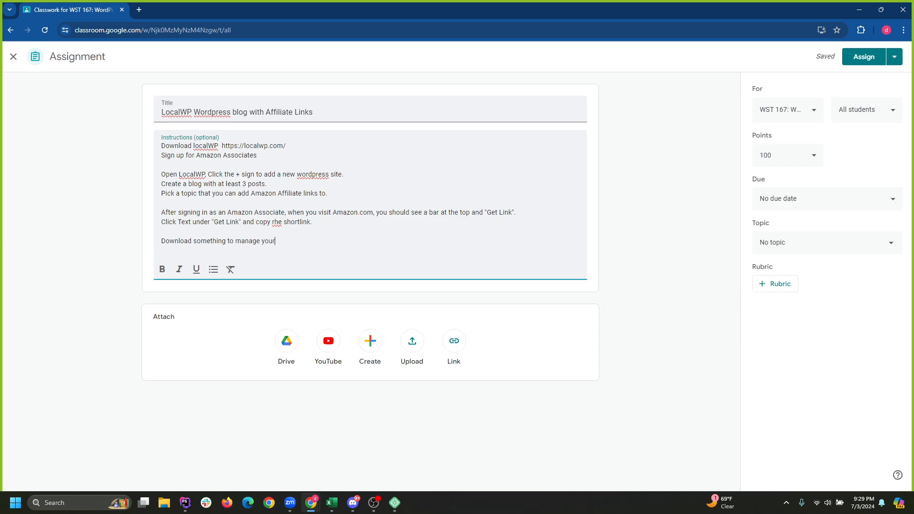
pyautogui.write(' links such as')
pyautogui.hotkey('ctrl', 'shift', 'Left')
pyautogui.hotkey('ctrl', 'shift', 'Left')
pyautogui.hotkey('ctrl', 'shift', 'Left')
pyautogui.hotkey('ctrl', 'shift', 'Left')
pyautogui.hotkey('ctrl', 'shift', 'Left')
pyautogui.hotkey('ctrl', 'shift', 'Left')
pyautogui.hotkey('ctrl', 'shift', 'Left')
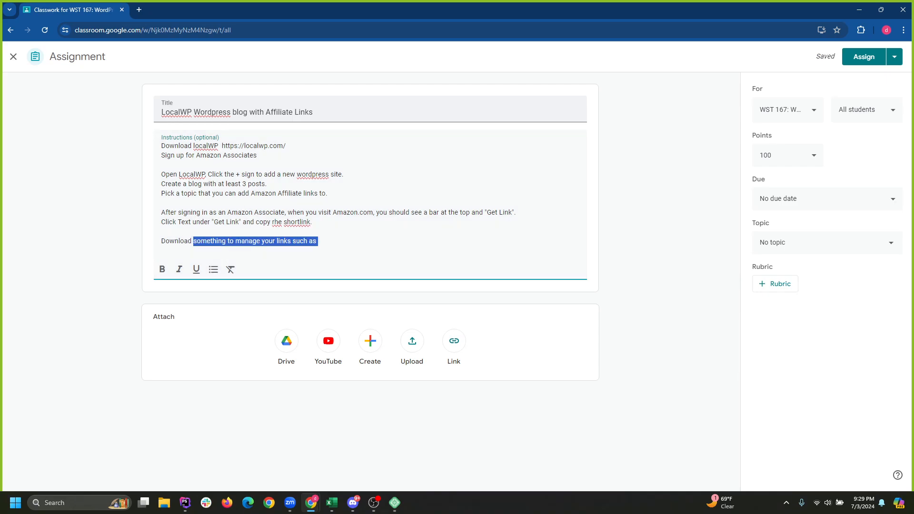
pyautogui.hotkey('alt', 'Tab')
pyautogui.moveTo(228, 10); pyautogui.dragTo(523, 1)
# Open the TechWhiz admin dashboard, then restore the Classroom window to full screen.
pyautogui.click(40, 49)
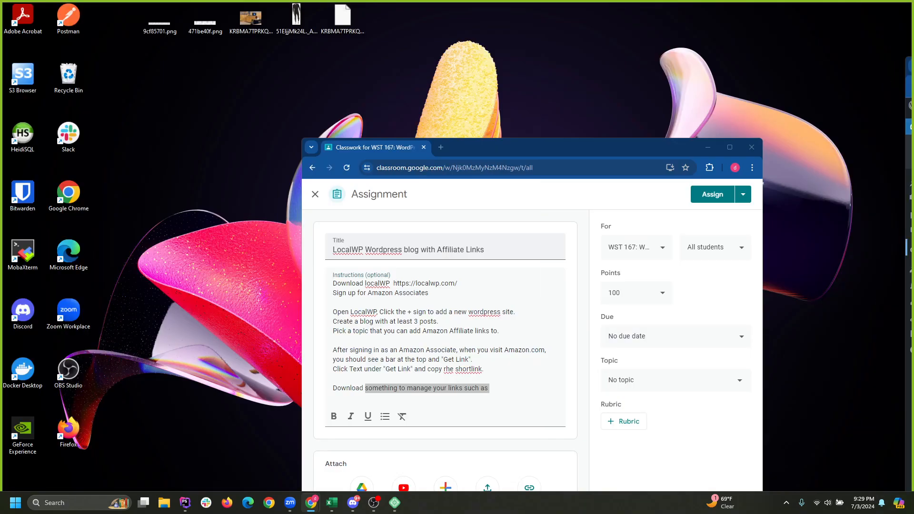
pyautogui.moveTo(571, 147); pyautogui.dragTo(438, 68)
pyautogui.click(597, 67)
# Replace the placeholder with 'a wordpress plugin such as pretty links or betterlinks to manage your links.'.
pyautogui.click(161, 250)
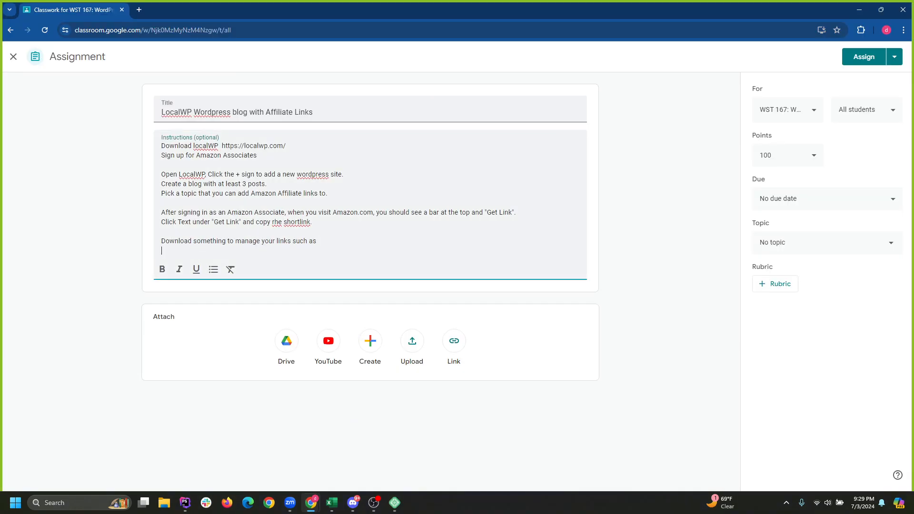
pyautogui.moveTo(318, 241); pyautogui.dragTo(229, 241)
pyautogui.moveTo(317, 241); pyautogui.dragTo(195, 241)
pyautogui.press('BackSpace')
pyautogui.press('BackSpace')
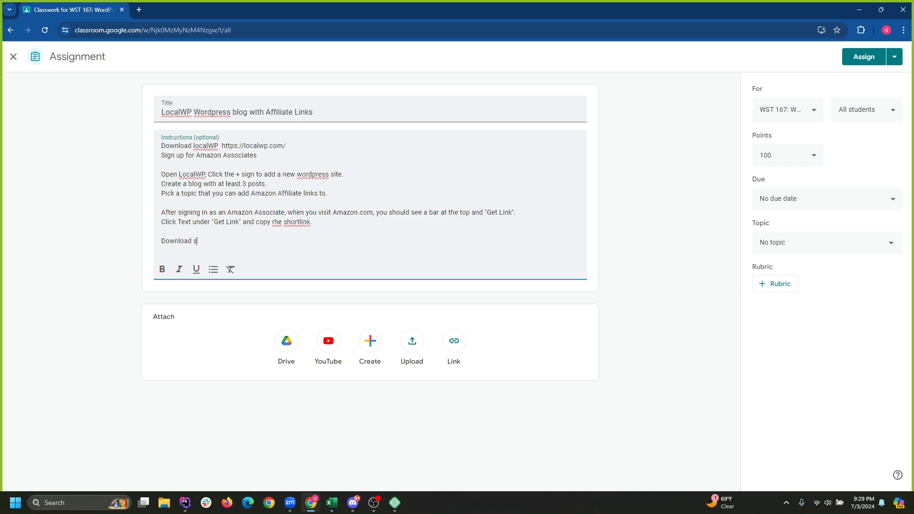
pyautogui.write('a plugin')
pyautogui.press('BackSpace')
pyautogui.press('BackSpace')
pyautogui.press('BackSpace')
pyautogui.press('BackSpace')
pyautogui.press('BackSpace')
pyautogui.press('BackSpace')
pyautogui.press('BackSpace')
pyautogui.write('wordpress plugin such ')
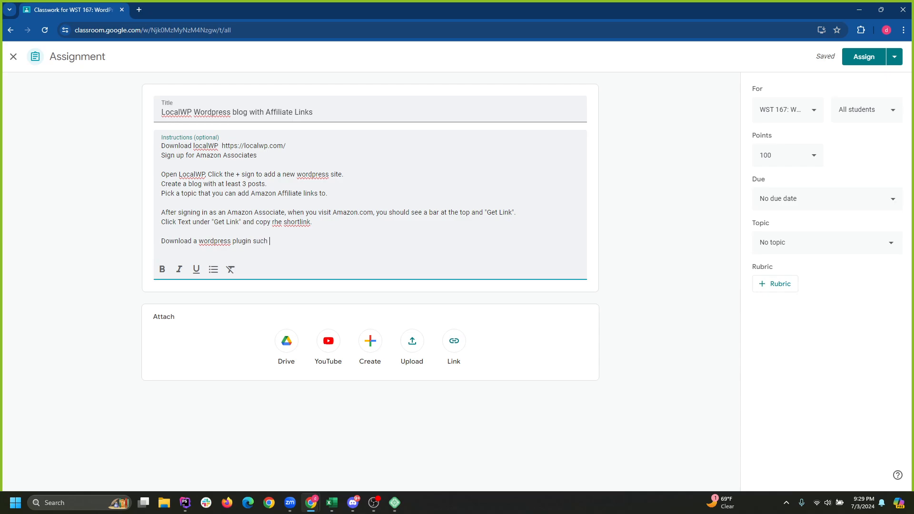
pyautogui.write('as pretty')
pyautogui.write('y')
pyautogui.write(' links or')
pyautogui.write(' betterlin')
pyautogui.write('ks')
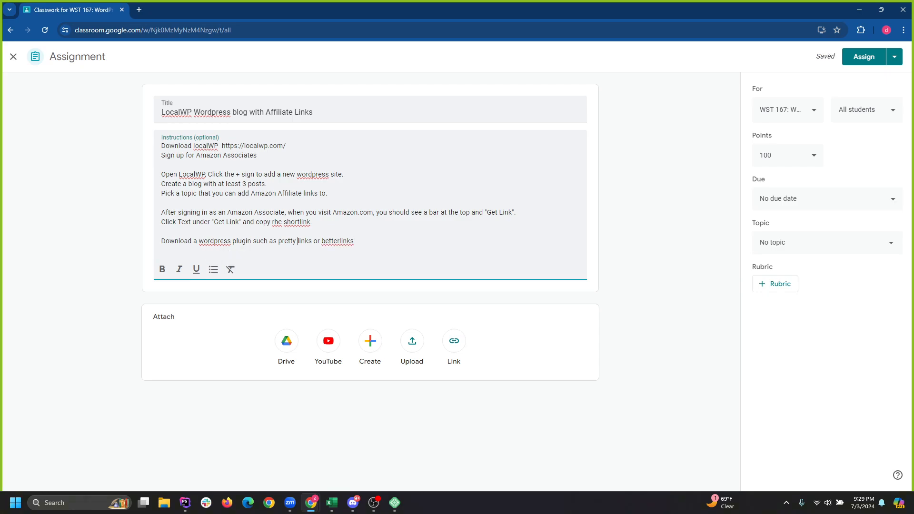
pyautogui.write(' to manage you r links.')
# Add 'Paste the Amazon Associate link into the plugin to get a new link. Use that link in your blog posts'.
pyautogui.press('Return')
pyautogui.write('Pas')
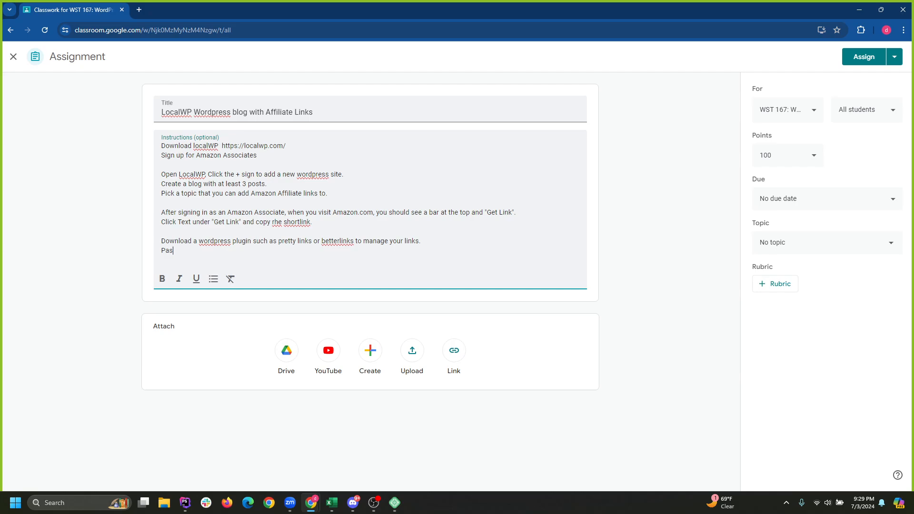
pyautogui.write('te the Amzon')
pyautogui.press('BackSpace')
pyautogui.write('azon ')
pyautogui.write('Associate ')
pyautogui.write('link t')
pyautogui.write('nto')
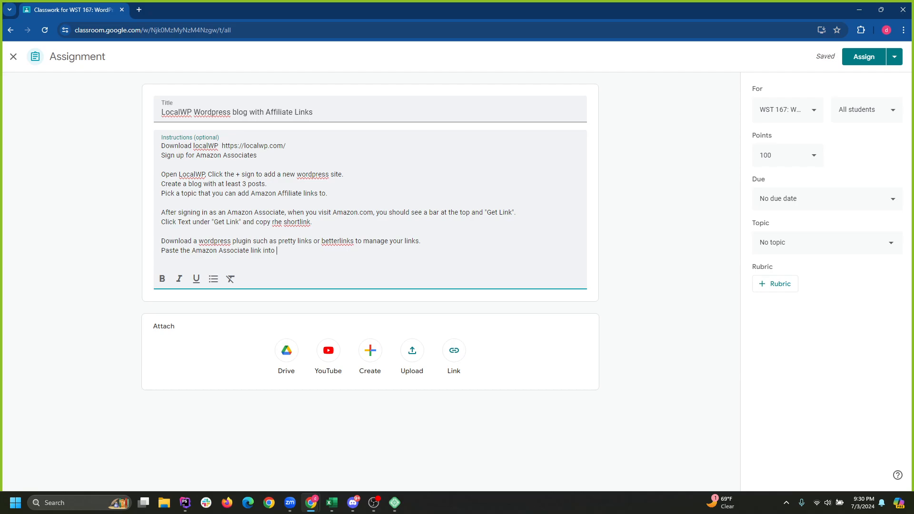
pyautogui.write(' the plugin to get a new link. Use that link')
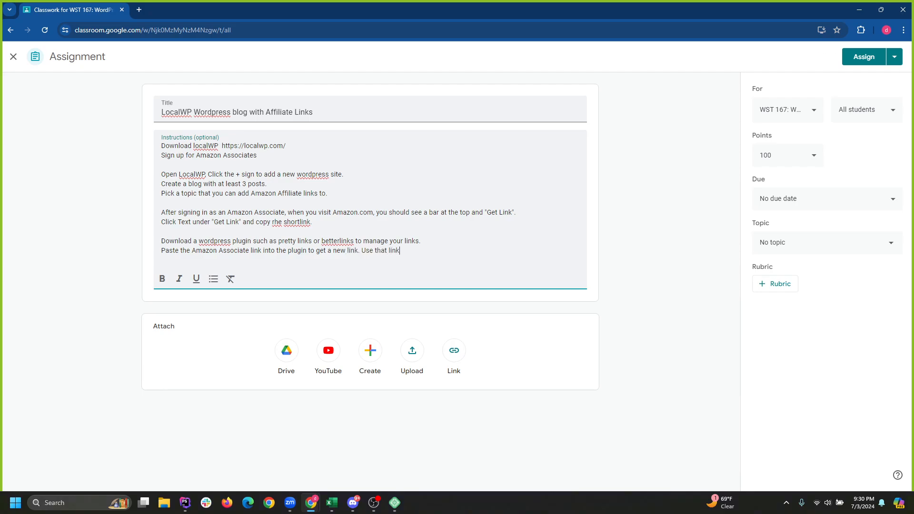
pyautogui.write(' in your blog post under a product.')
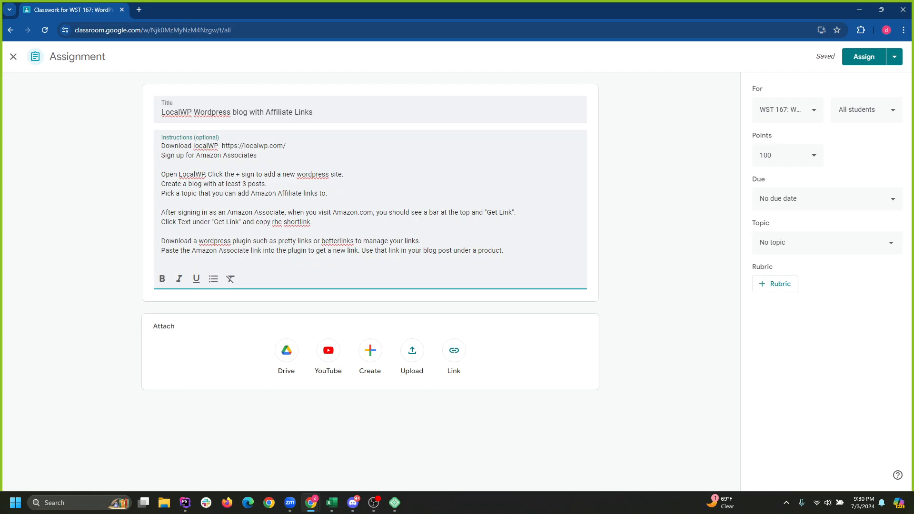
# Assign the LocalWP affiliate-links assignment to the class and expand its card.
pyautogui.click(863, 57)
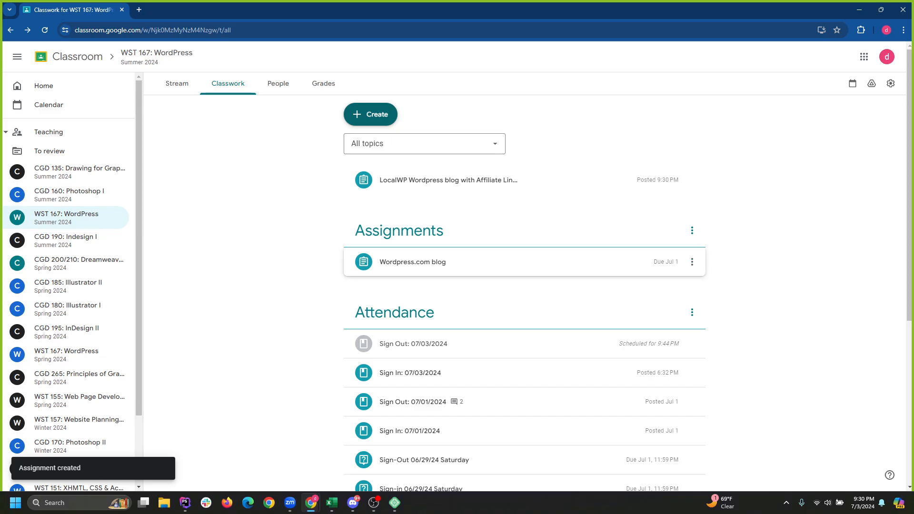
pyautogui.click(524, 262)
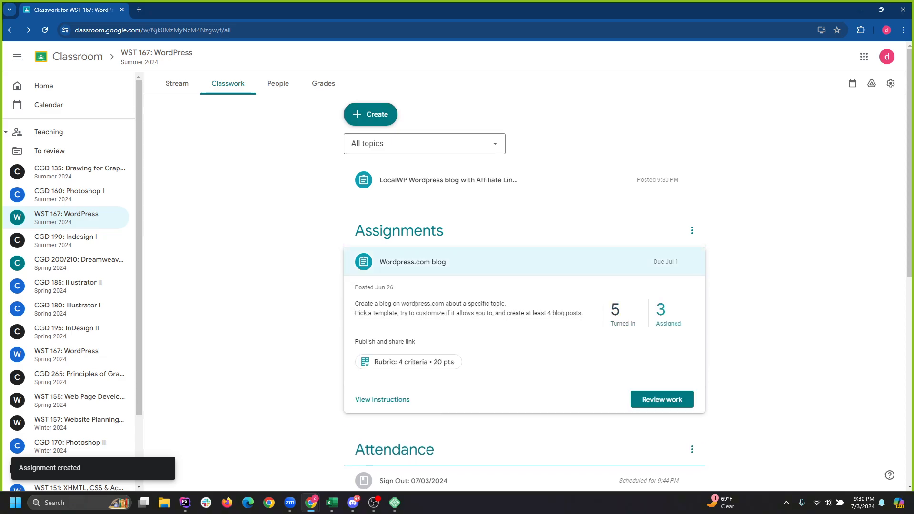
pyautogui.click(547, 262)
pyautogui.click(524, 180)
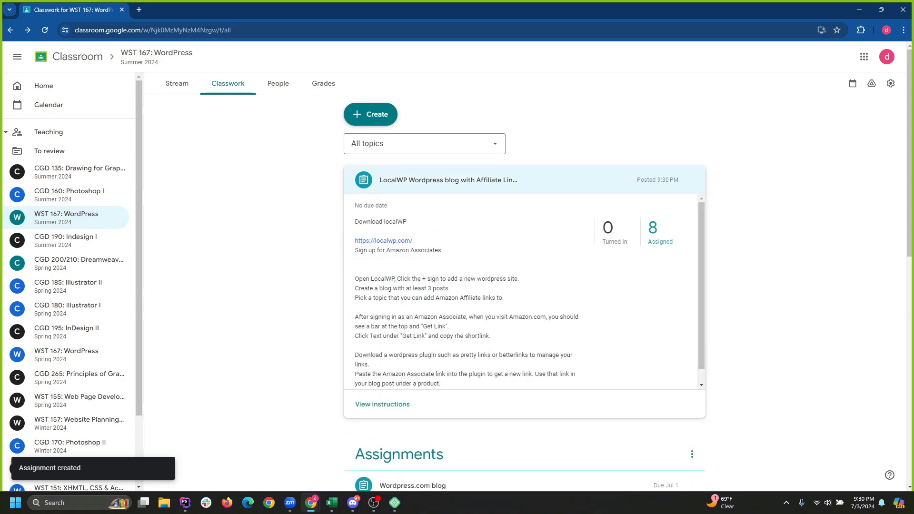
# Edit the posted assignment and set its due date to Jul 4, 2024.
pyautogui.click(692, 180)
pyautogui.click(653, 201)
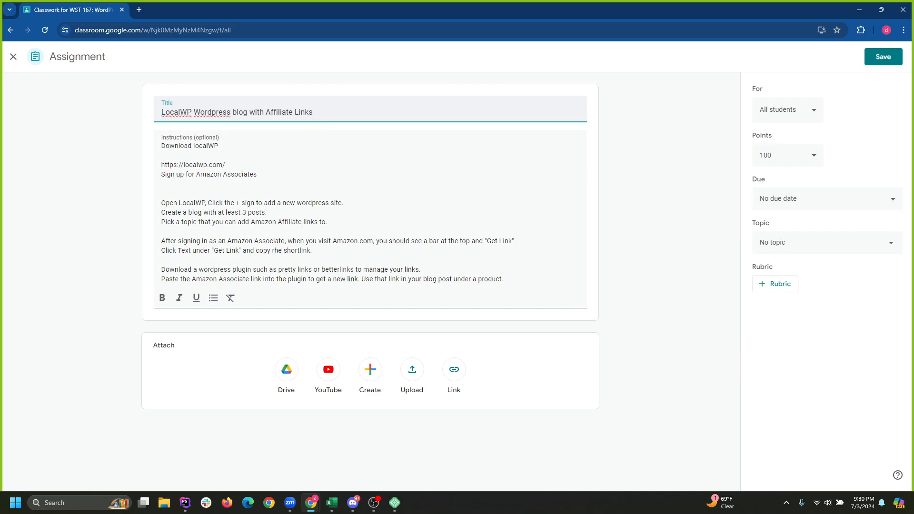
pyautogui.click(809, 199)
pyautogui.click(822, 236)
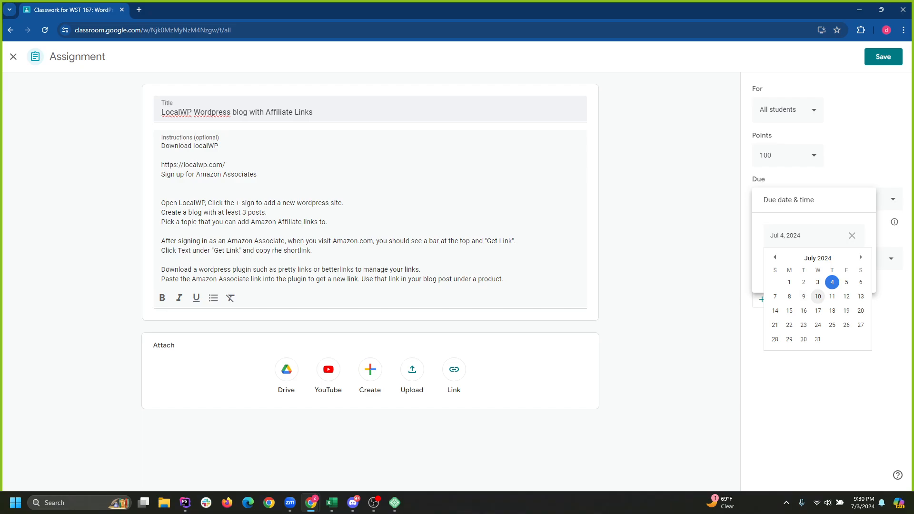
# Change the LocalWP affiliate-links assignment's due date to Jul 10 and save the edit.
pyautogui.click(818, 296)
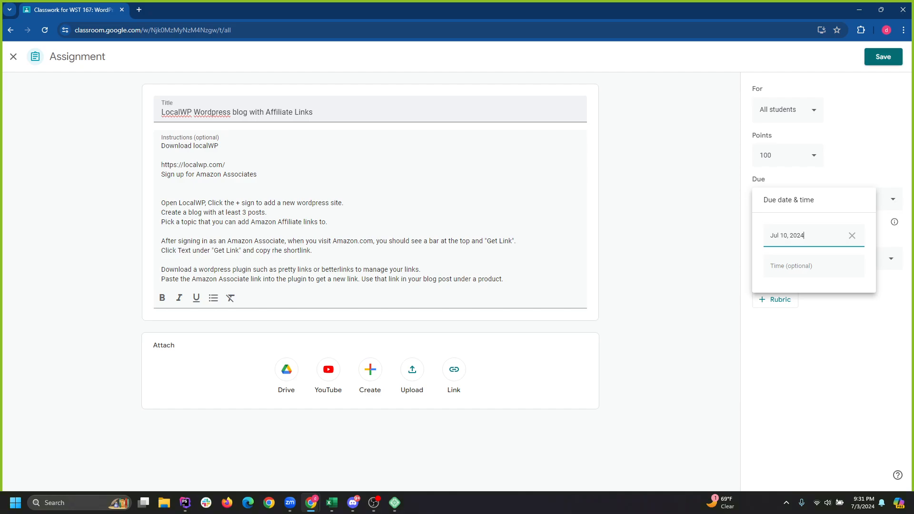
pyautogui.click(884, 57)
pyautogui.click(883, 57)
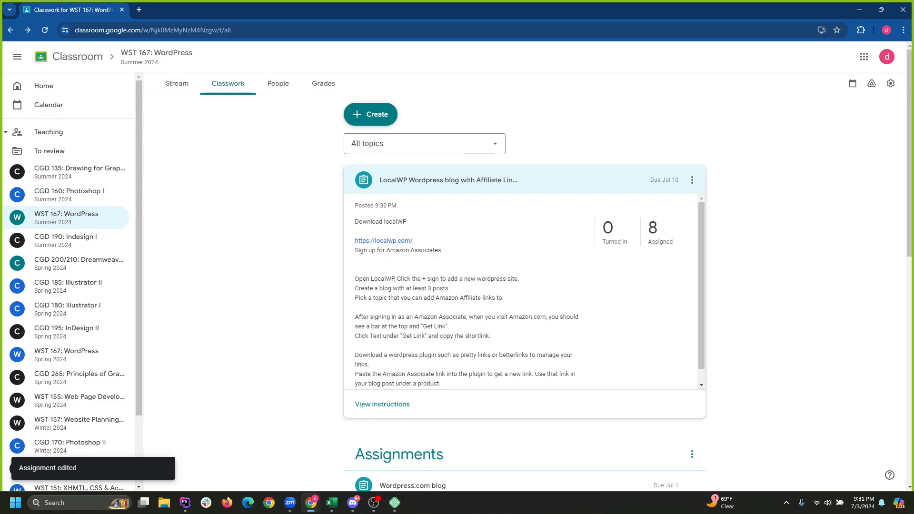
# Bring OBS Studio forward, nudge its window right, and minimize the Chrome window.
pyautogui.click(374, 502)
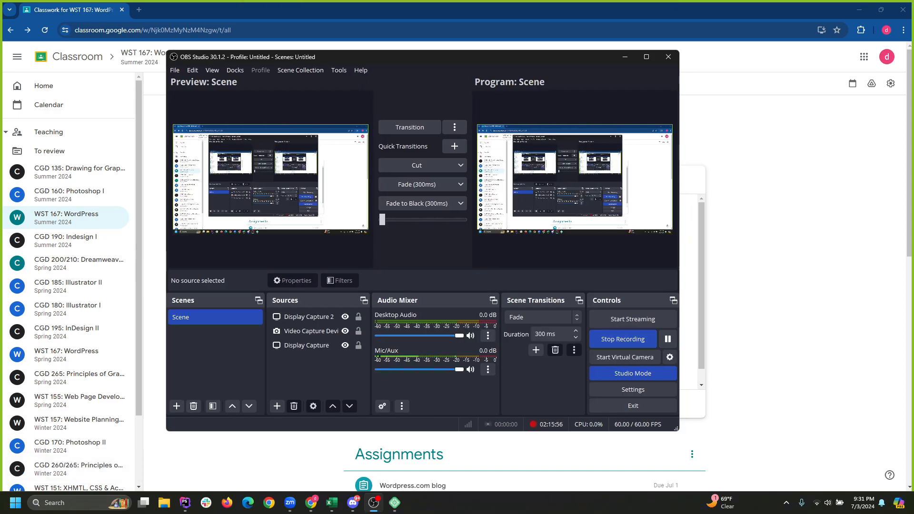
pyautogui.moveTo(423, 57); pyautogui.dragTo(446, 58)
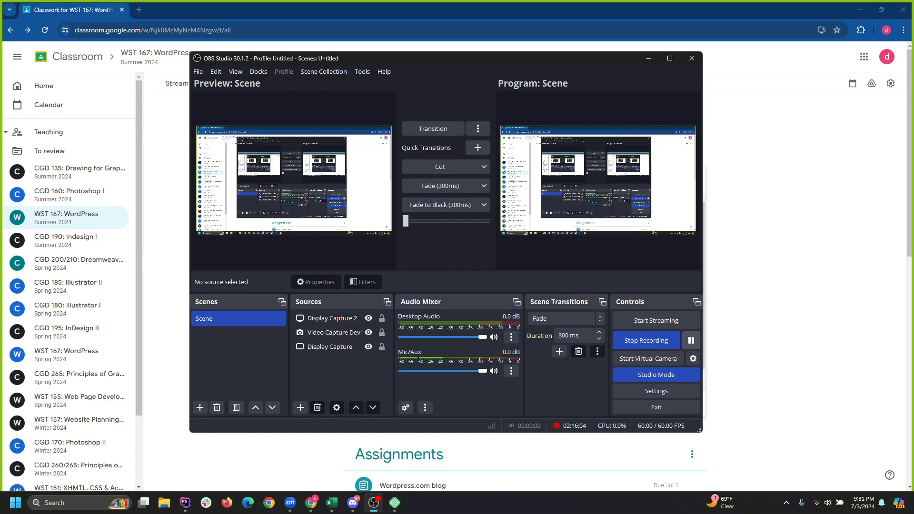
pyautogui.click(859, 9)
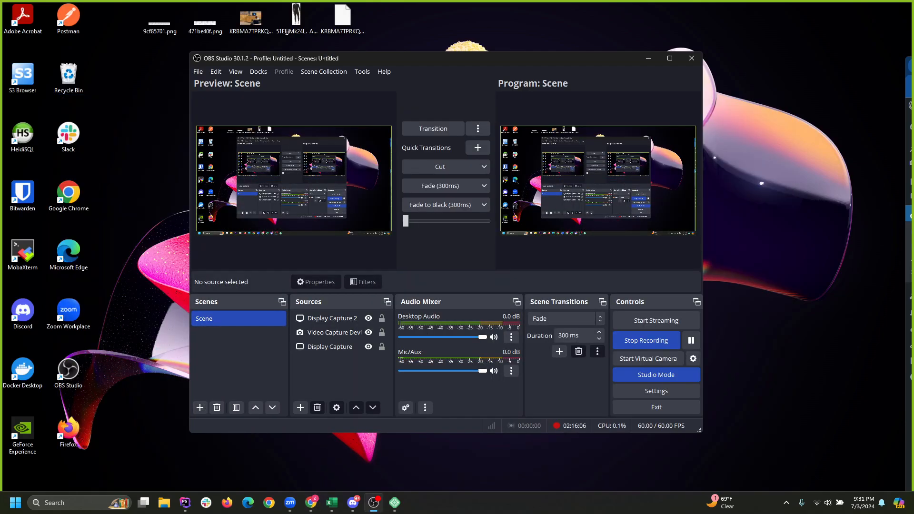